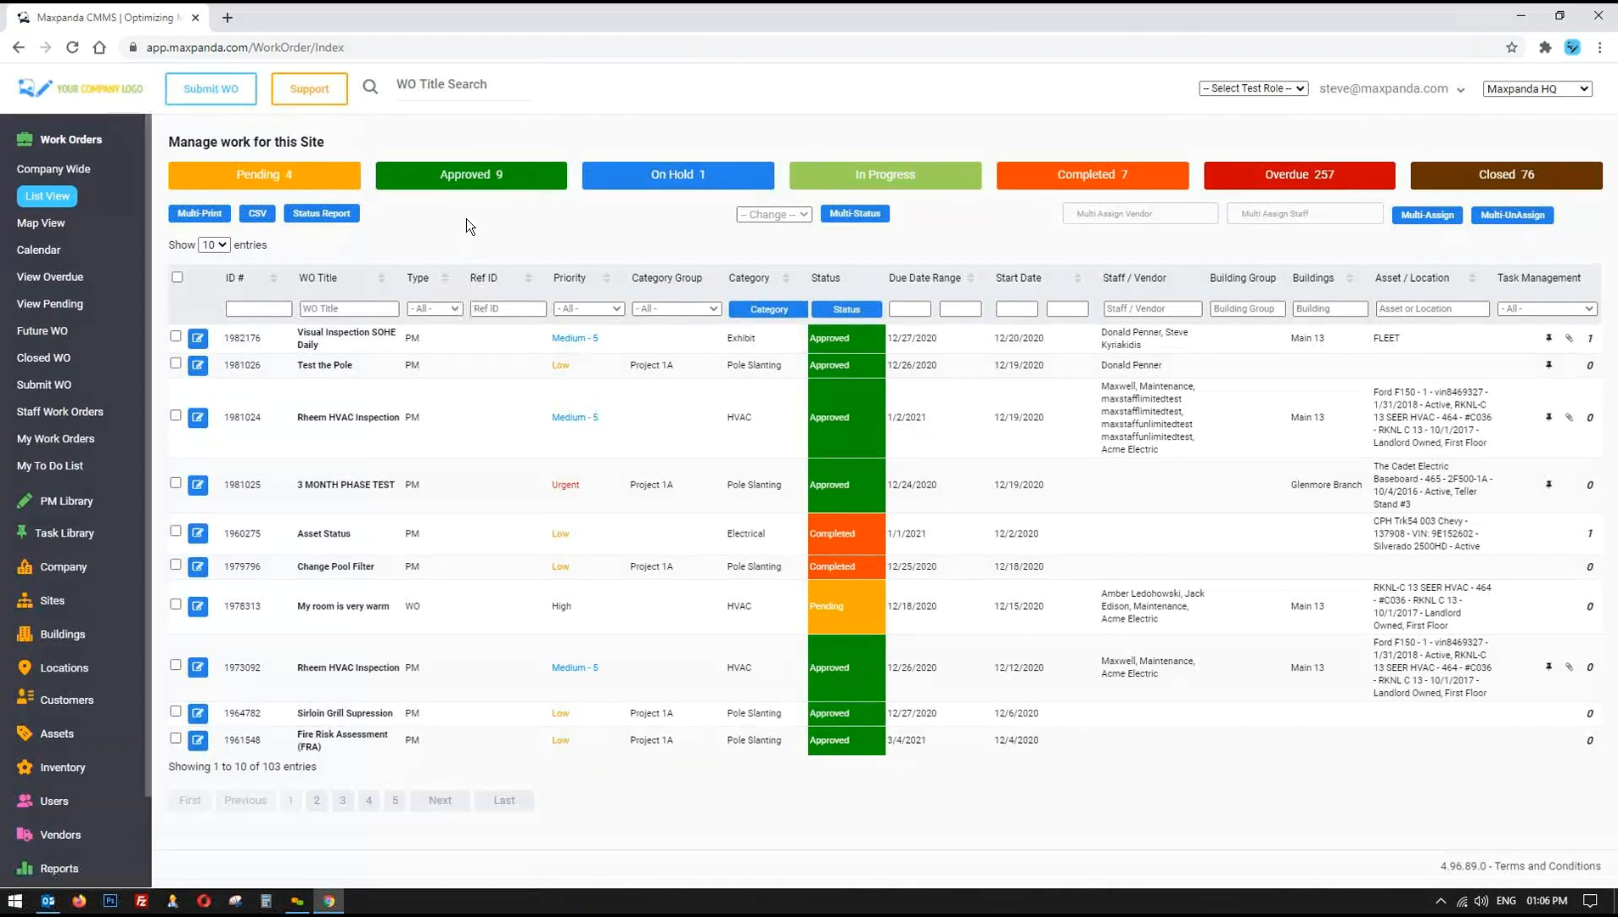
- Examine the Work Orders navigation section, the list of available sites and the list of test roles
{"action": "left_click", "coordinate": [73, 139]}
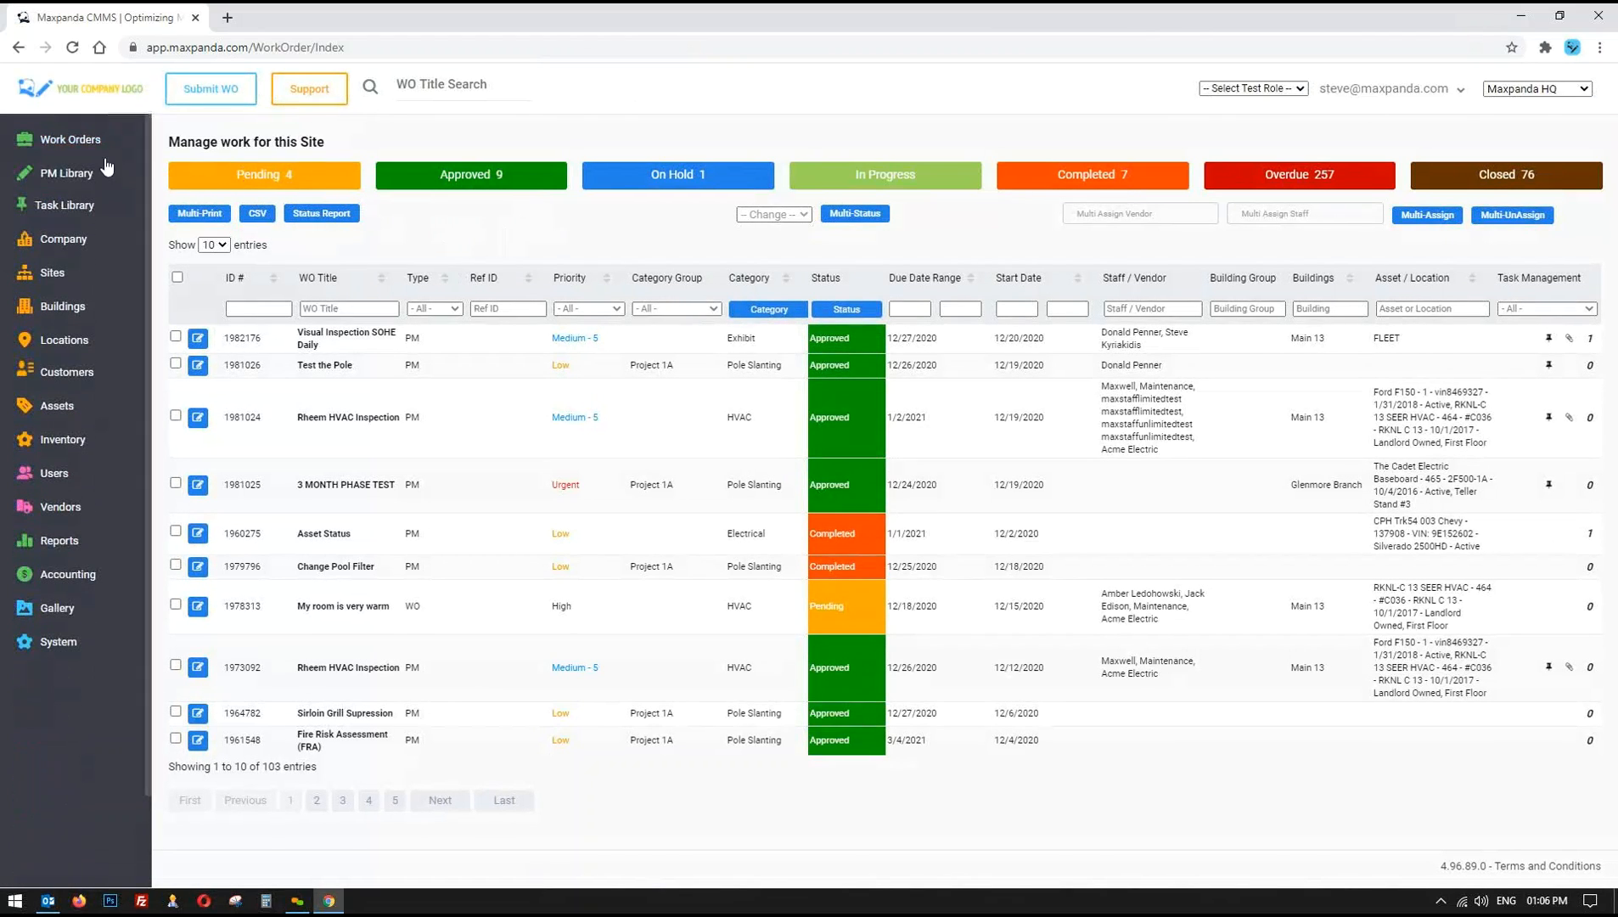
{"action": "left_click", "coordinate": [81, 146]}
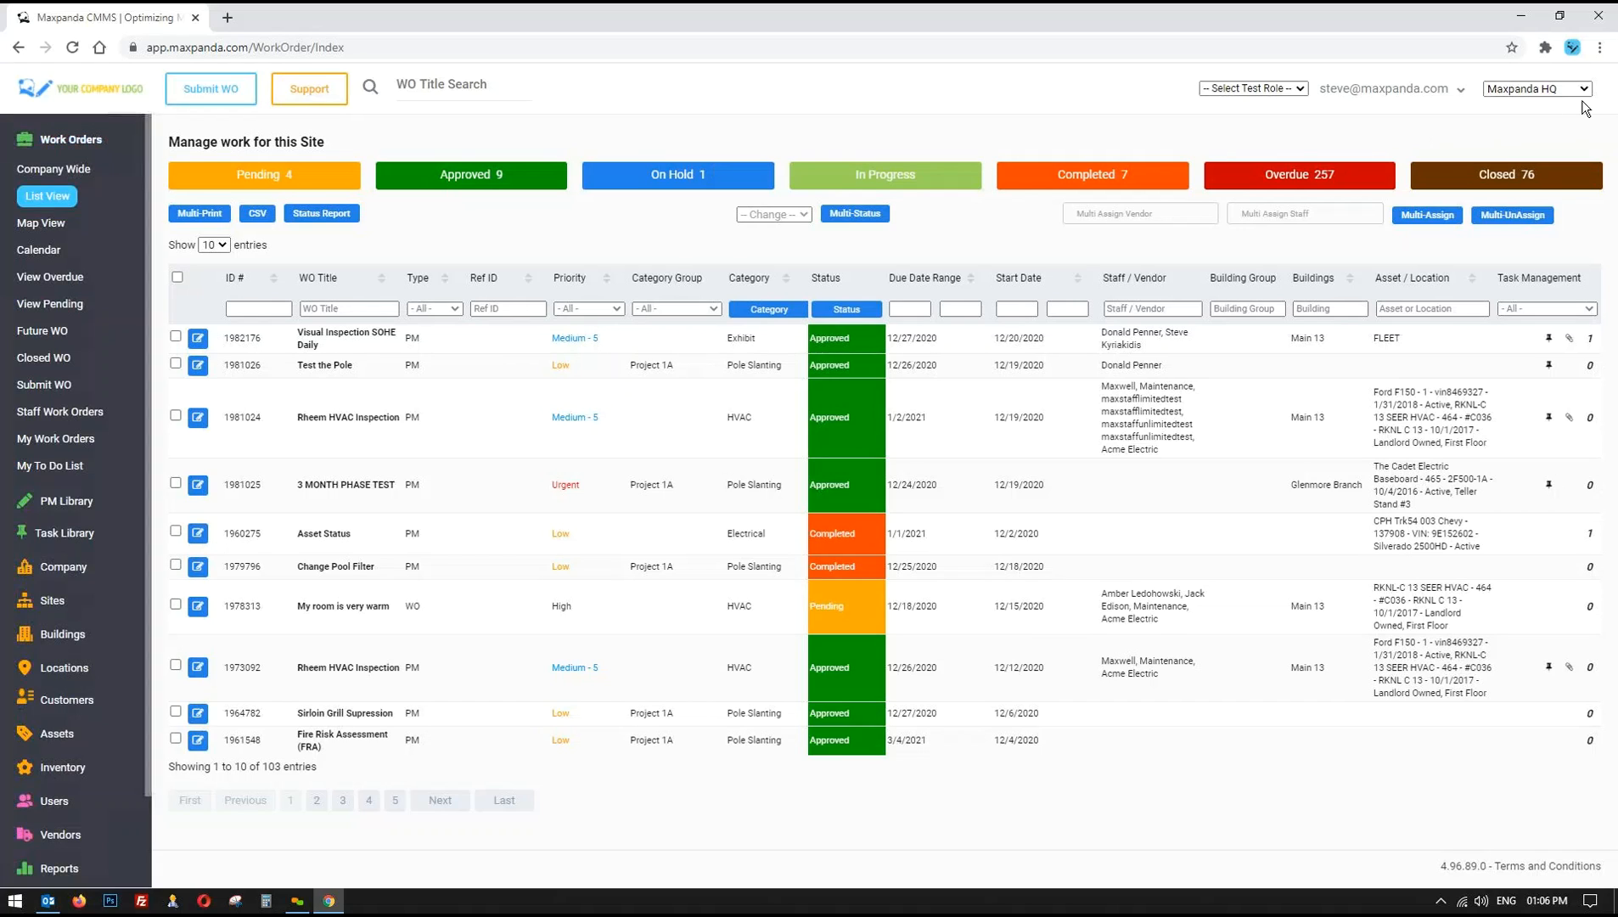
{"action": "left_click", "coordinate": [1513, 93]}
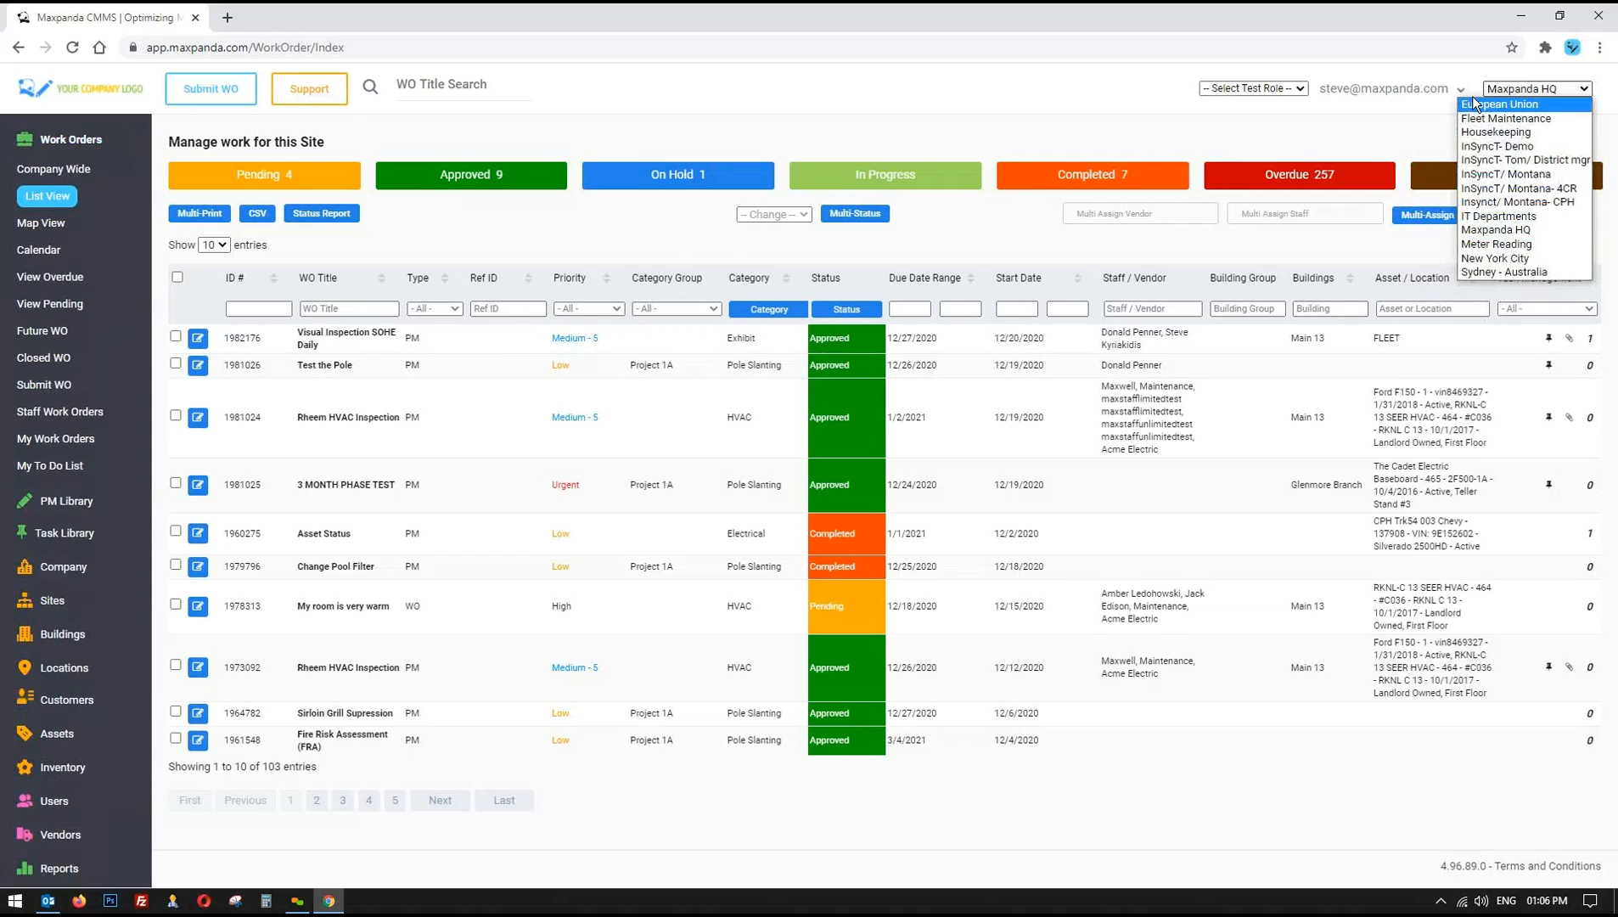
{"action": "left_click", "coordinate": [1288, 90]}
{"action": "left_click", "coordinate": [1290, 92]}
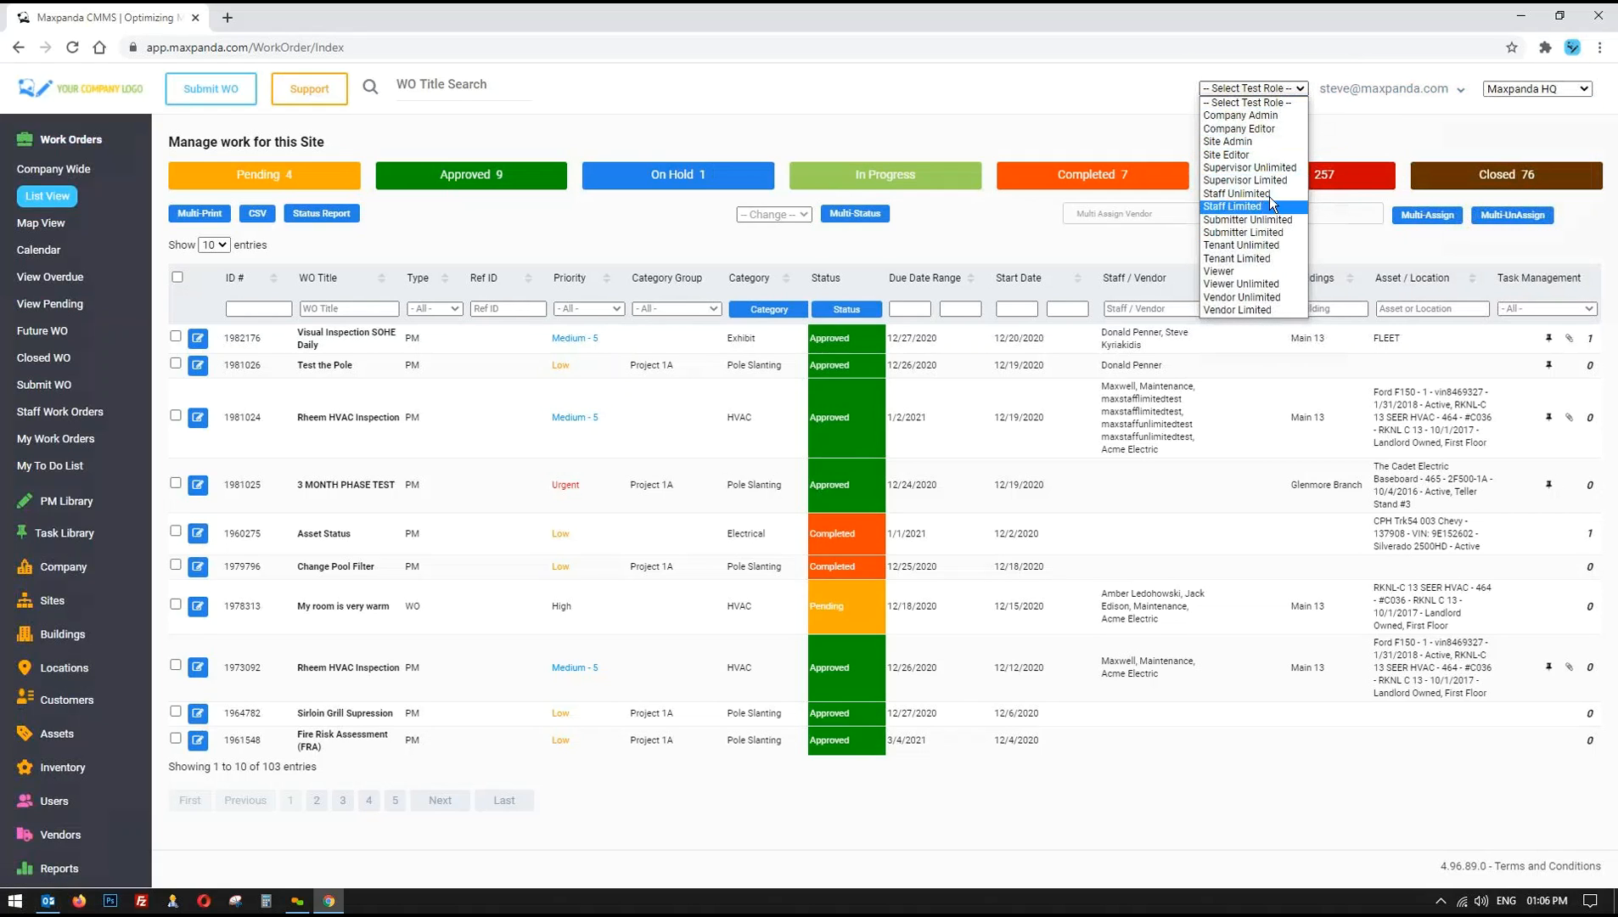
{"action": "left_click", "coordinate": [1142, 73]}
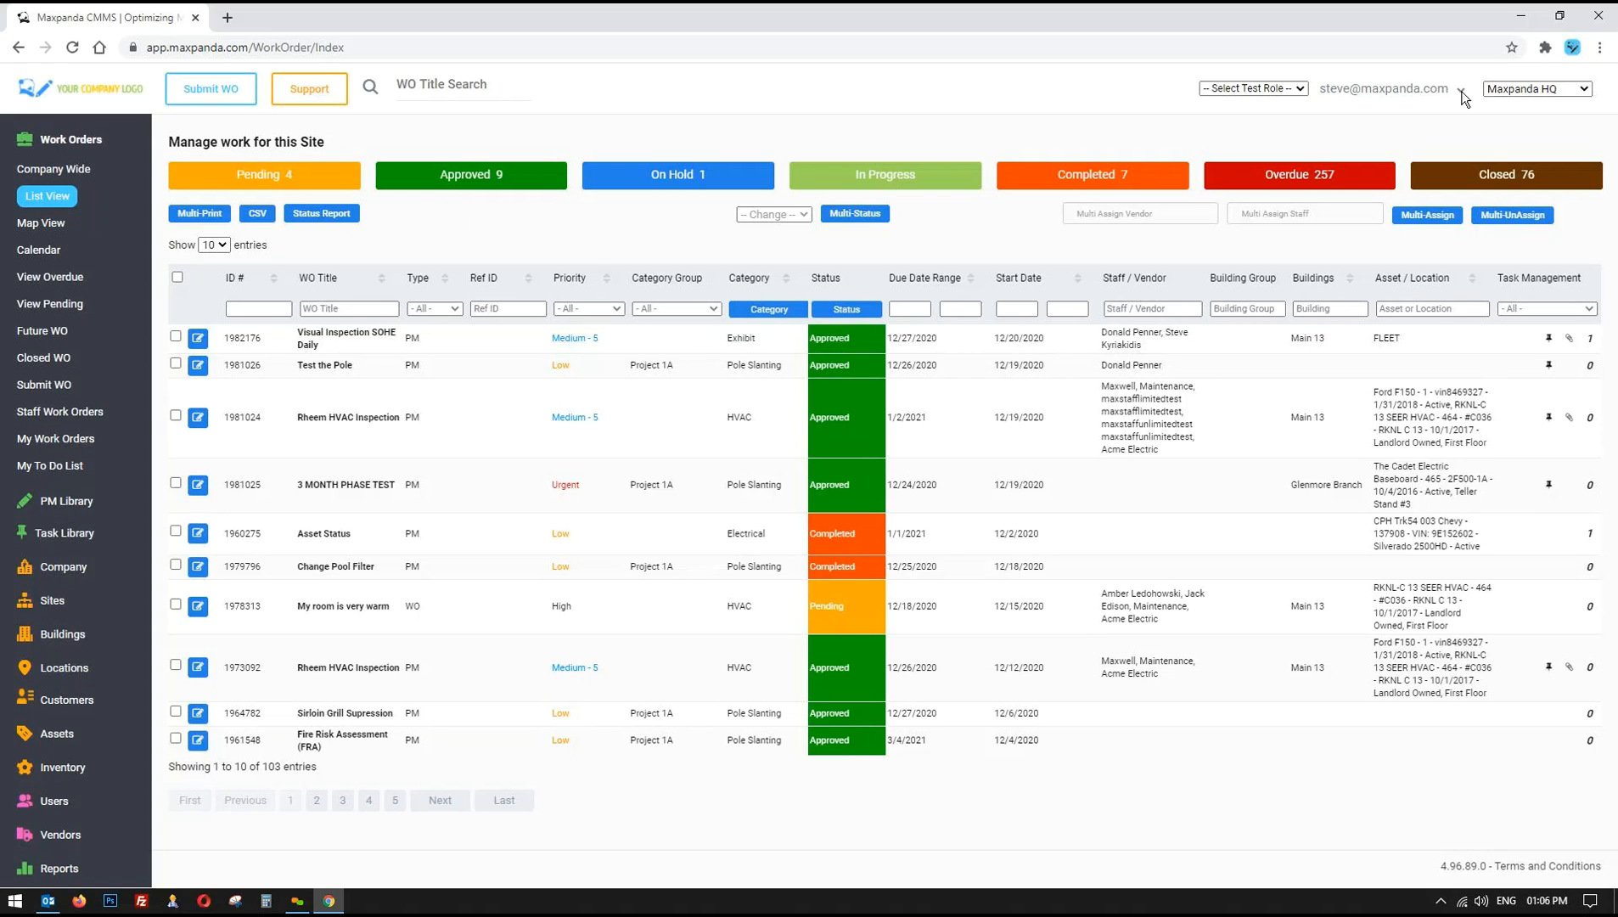
{"action": "left_click", "coordinate": [1530, 90]}
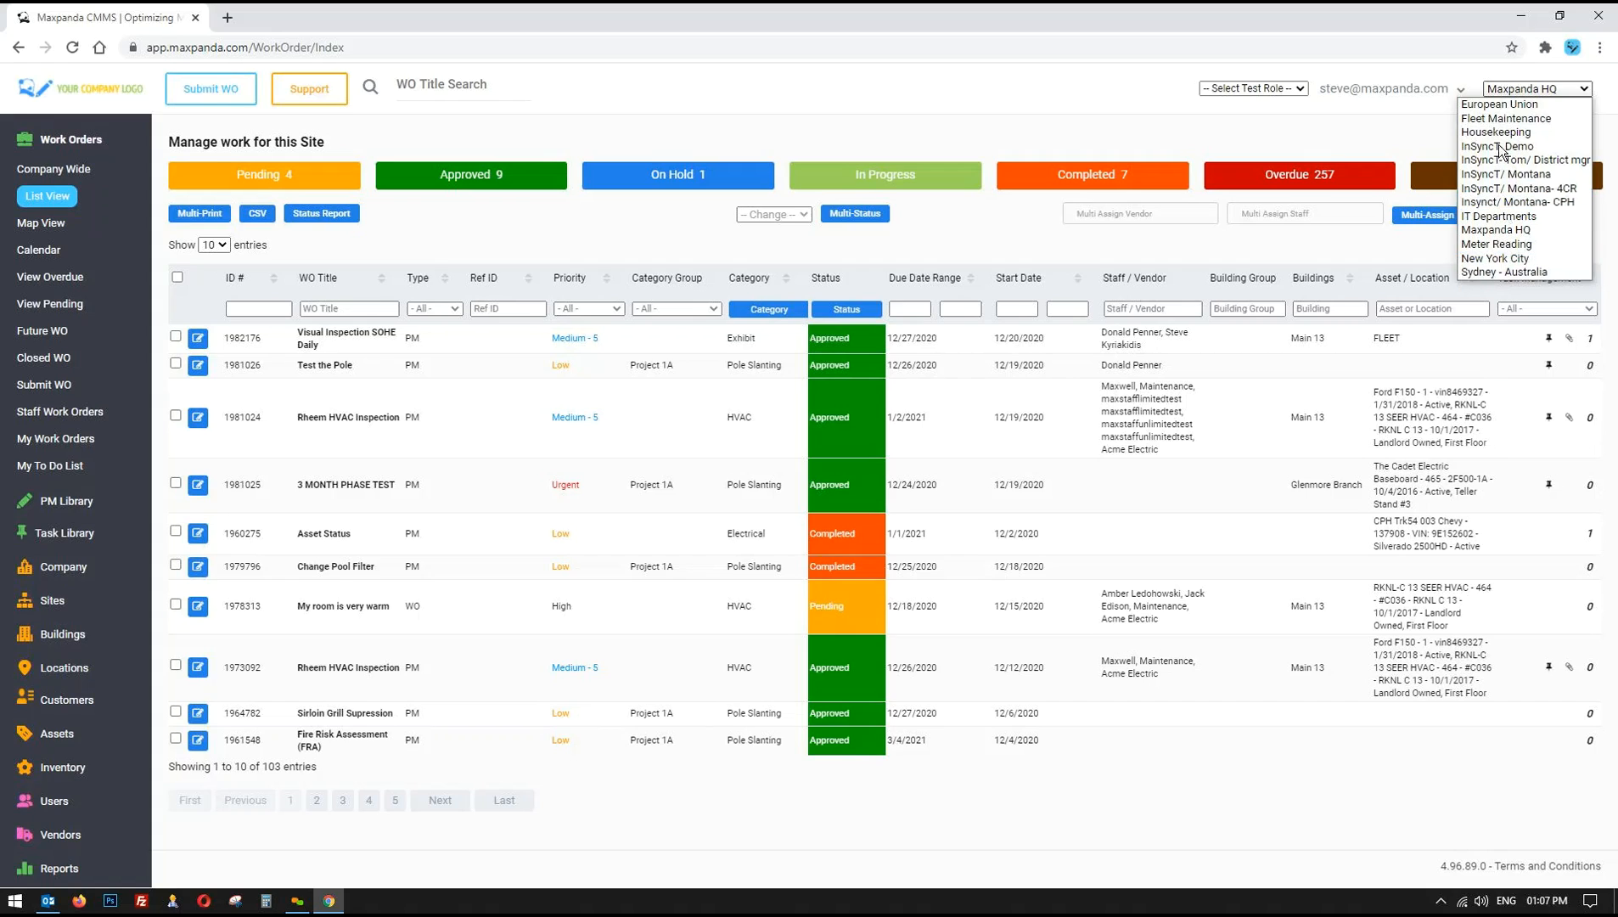
{"action": "key", "text": "Up"}
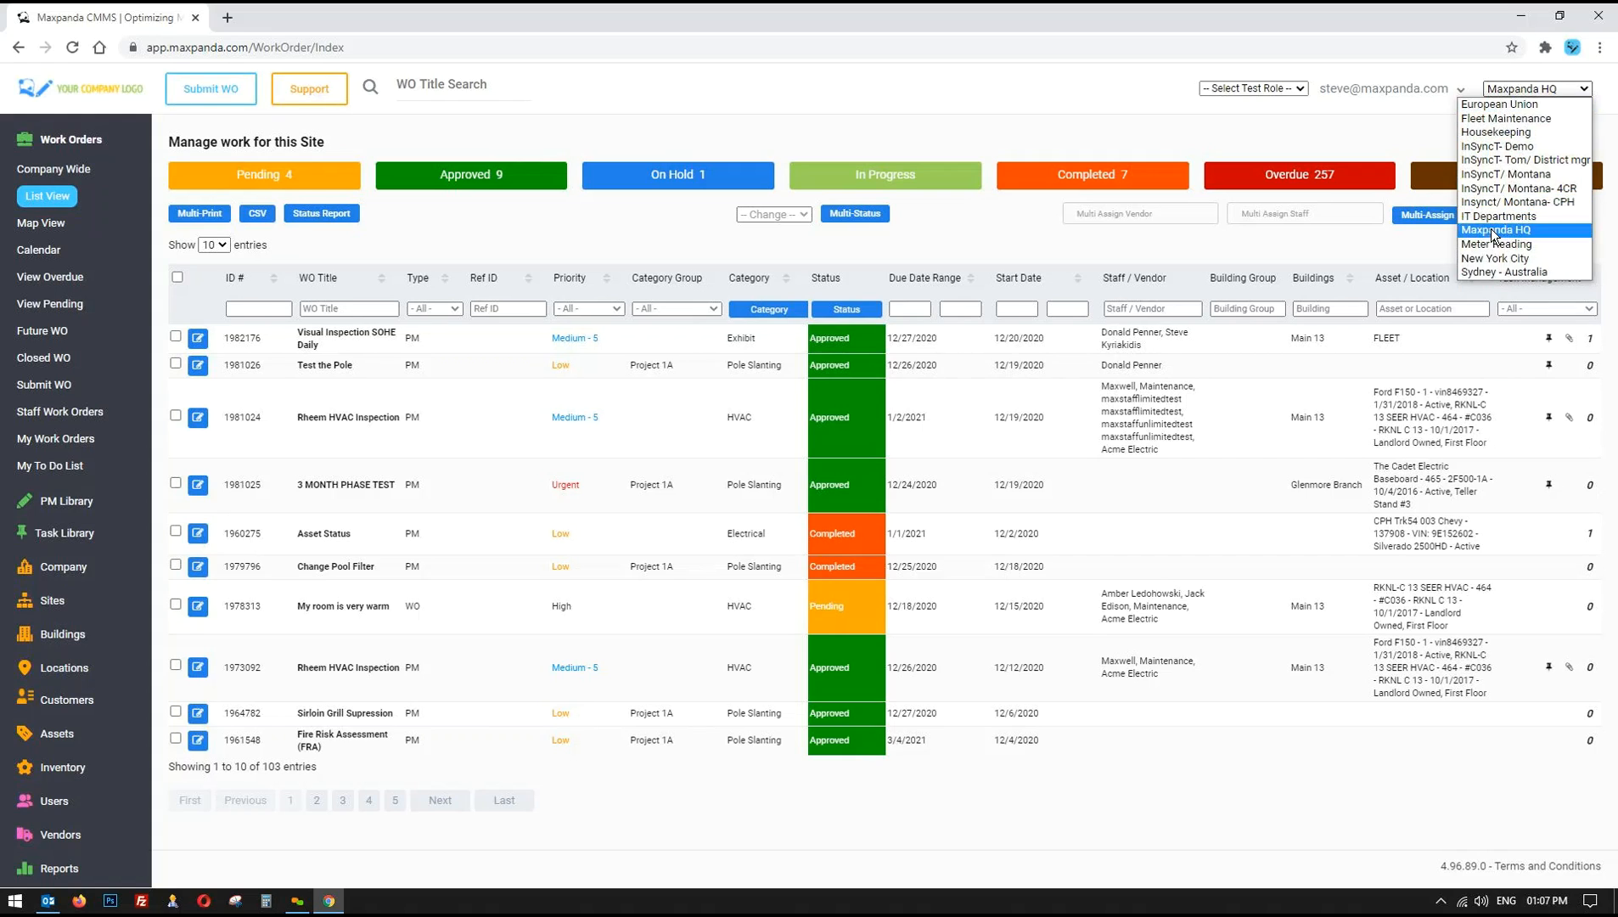
{"action": "left_click", "coordinate": [1405, 139]}
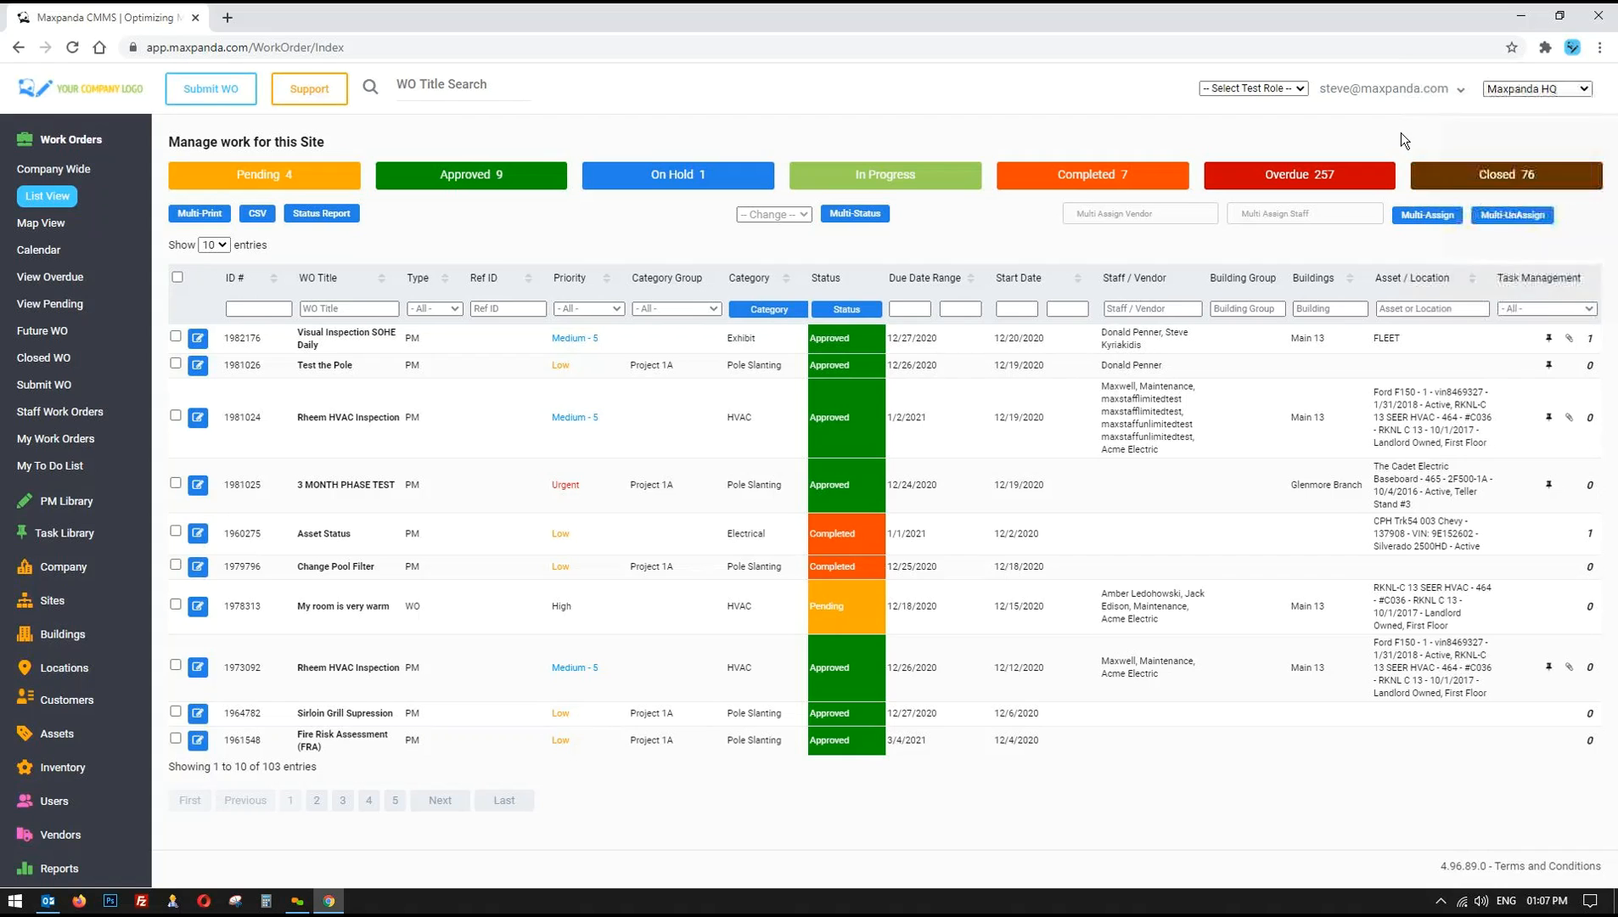
- Switch the active site to New York City and look through its navigation sections
{"action": "left_click", "coordinate": [1550, 91]}
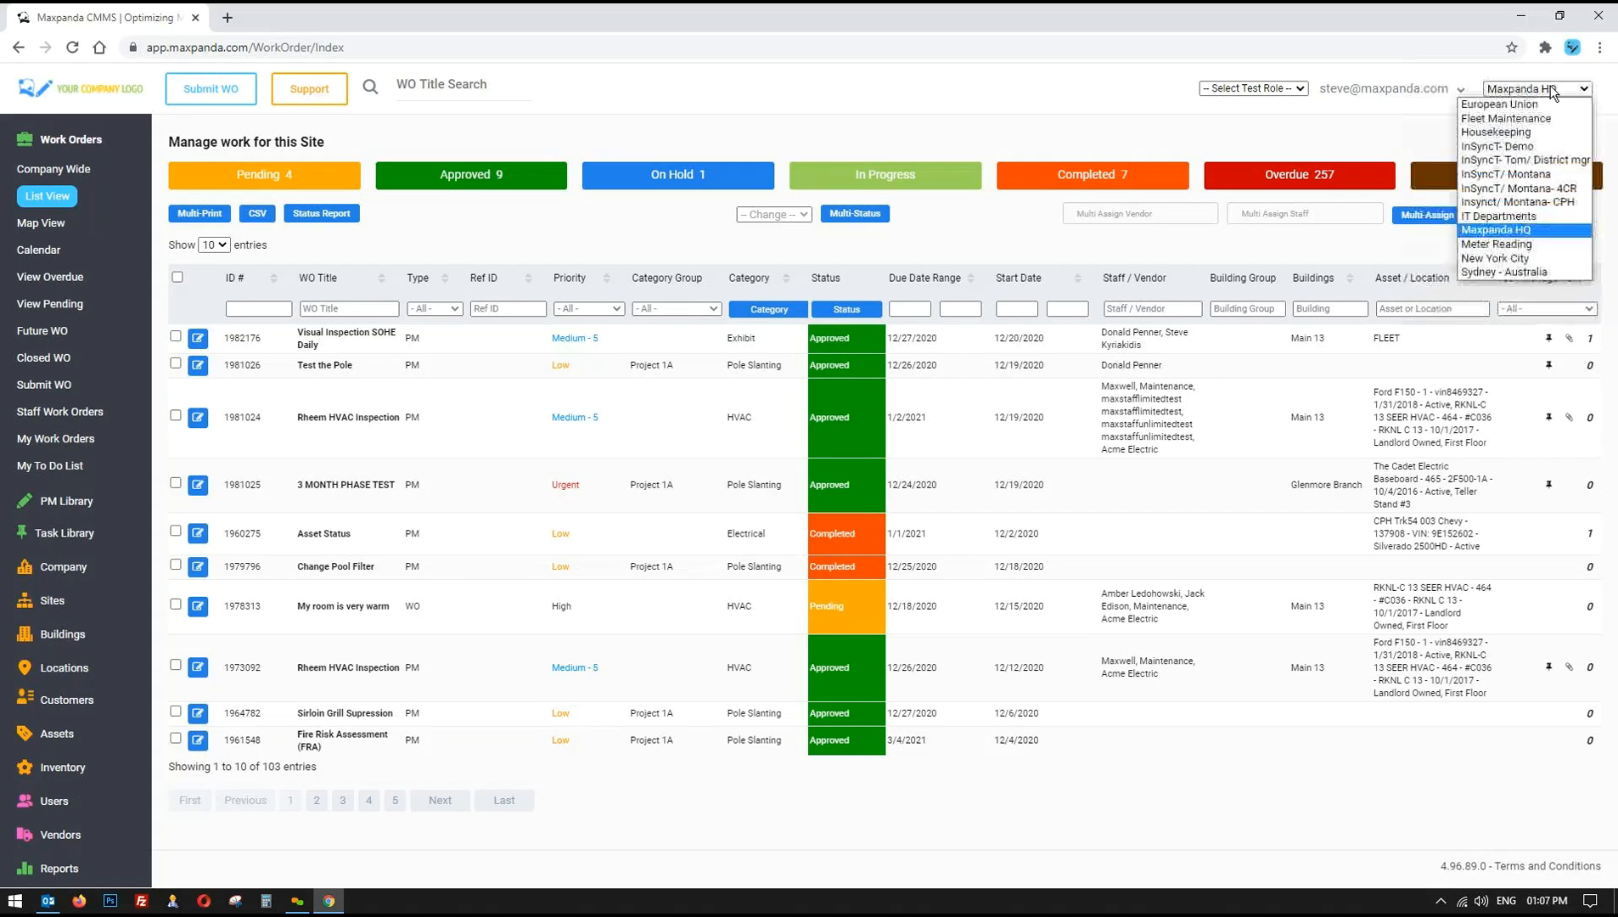
{"action": "left_click", "coordinate": [1513, 258]}
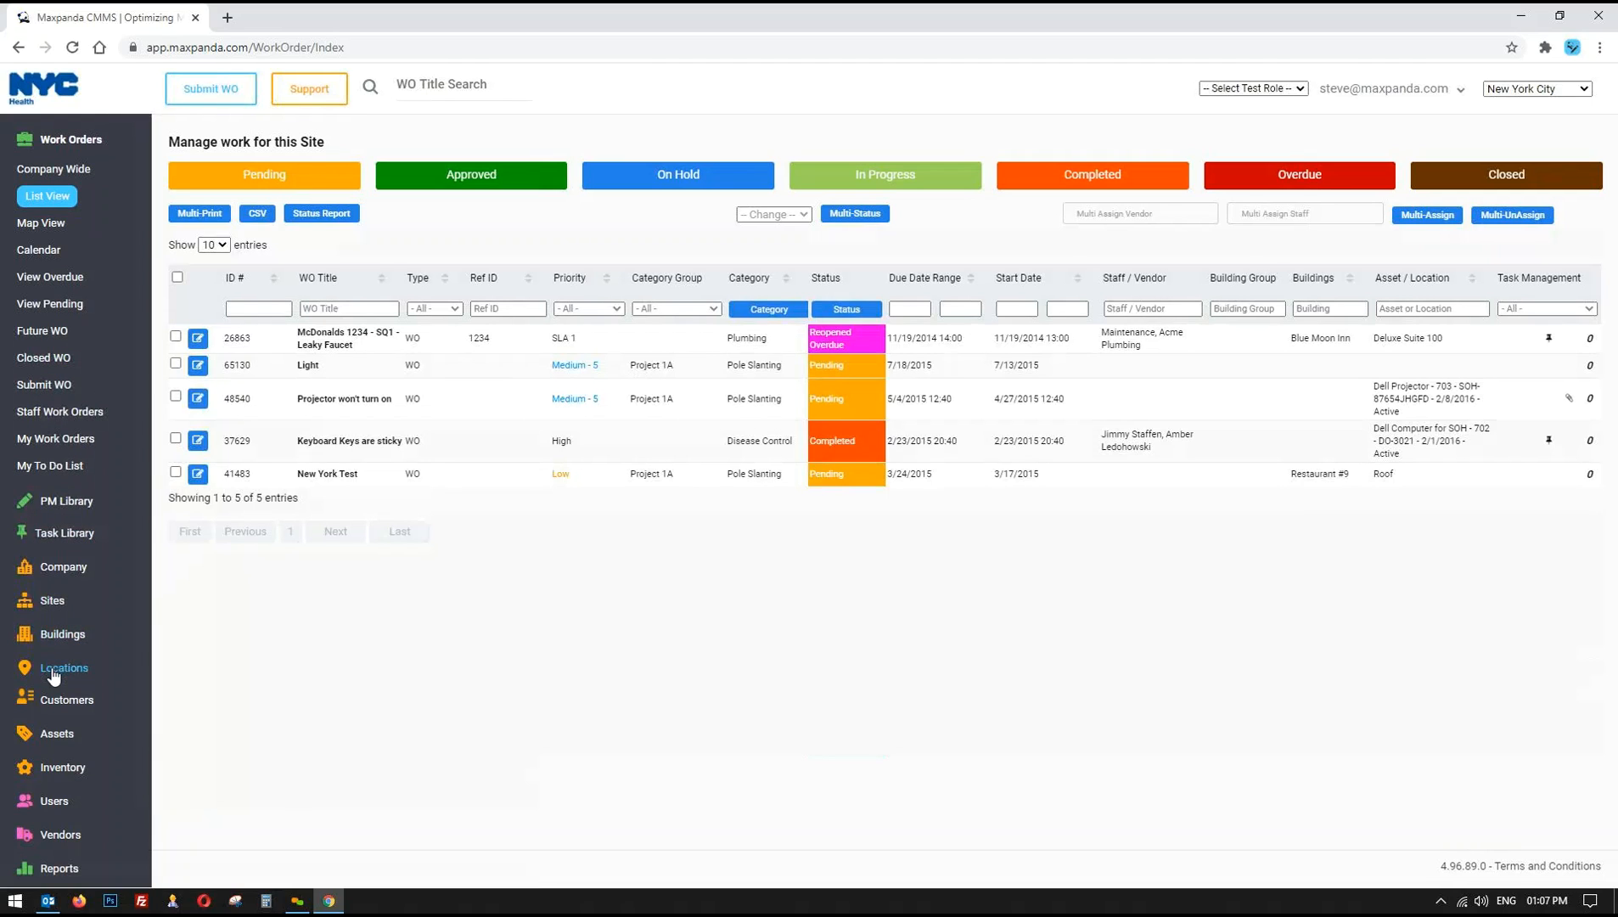
{"action": "scroll", "coordinate": [61, 625], "scroll_direction": "down", "scroll_amount": 2}
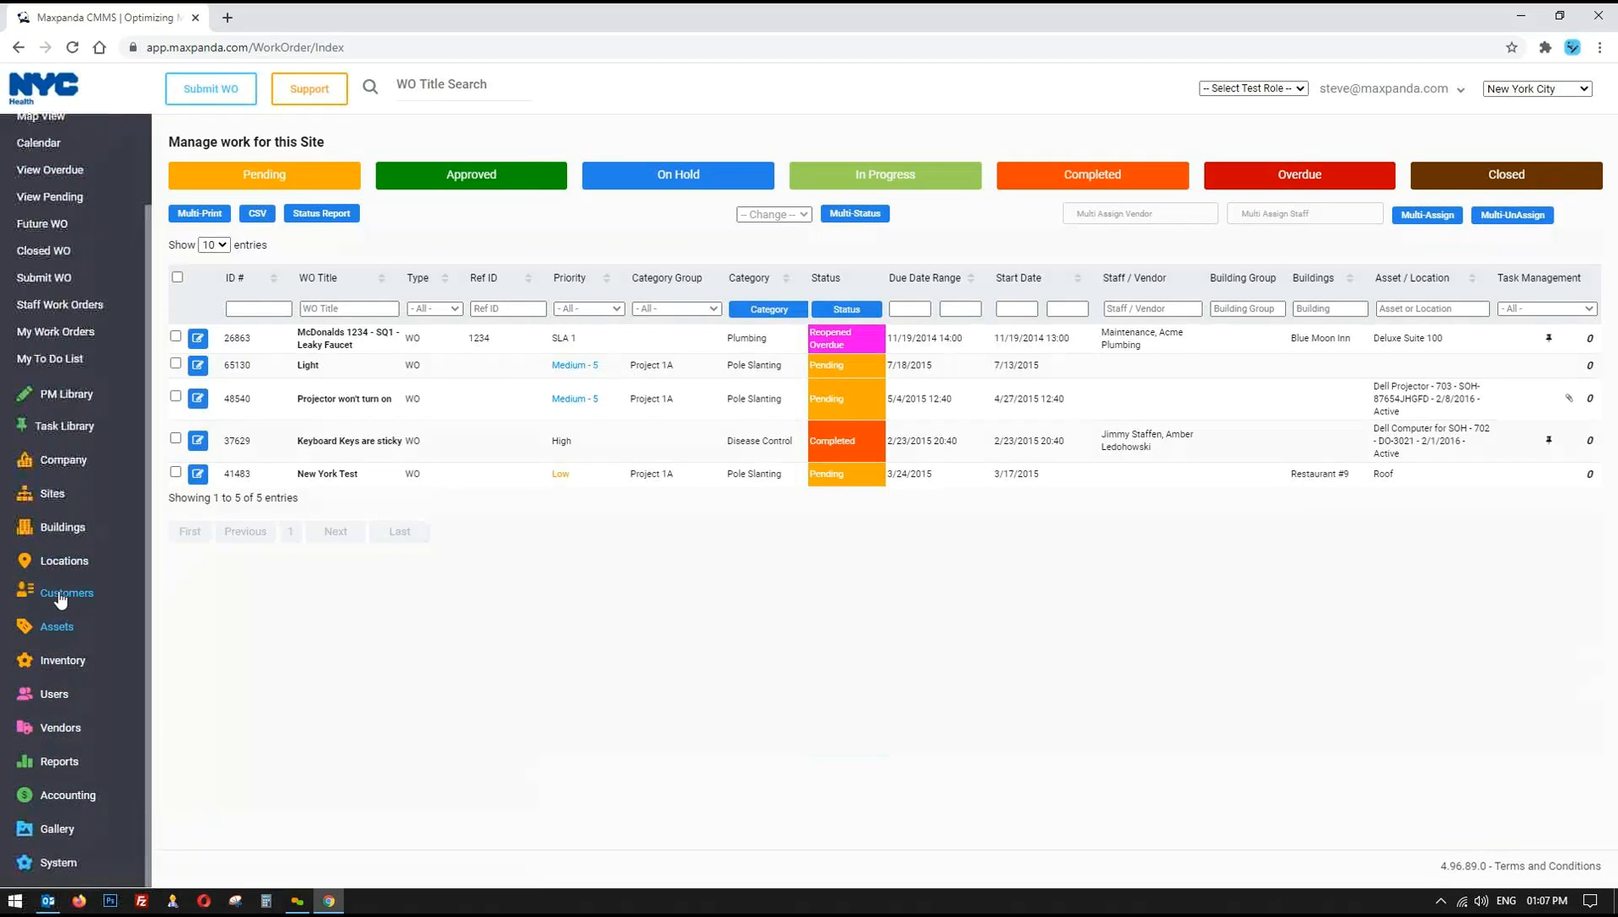
{"action": "scroll", "coordinate": [62, 599], "scroll_direction": "up", "scroll_amount": 2}
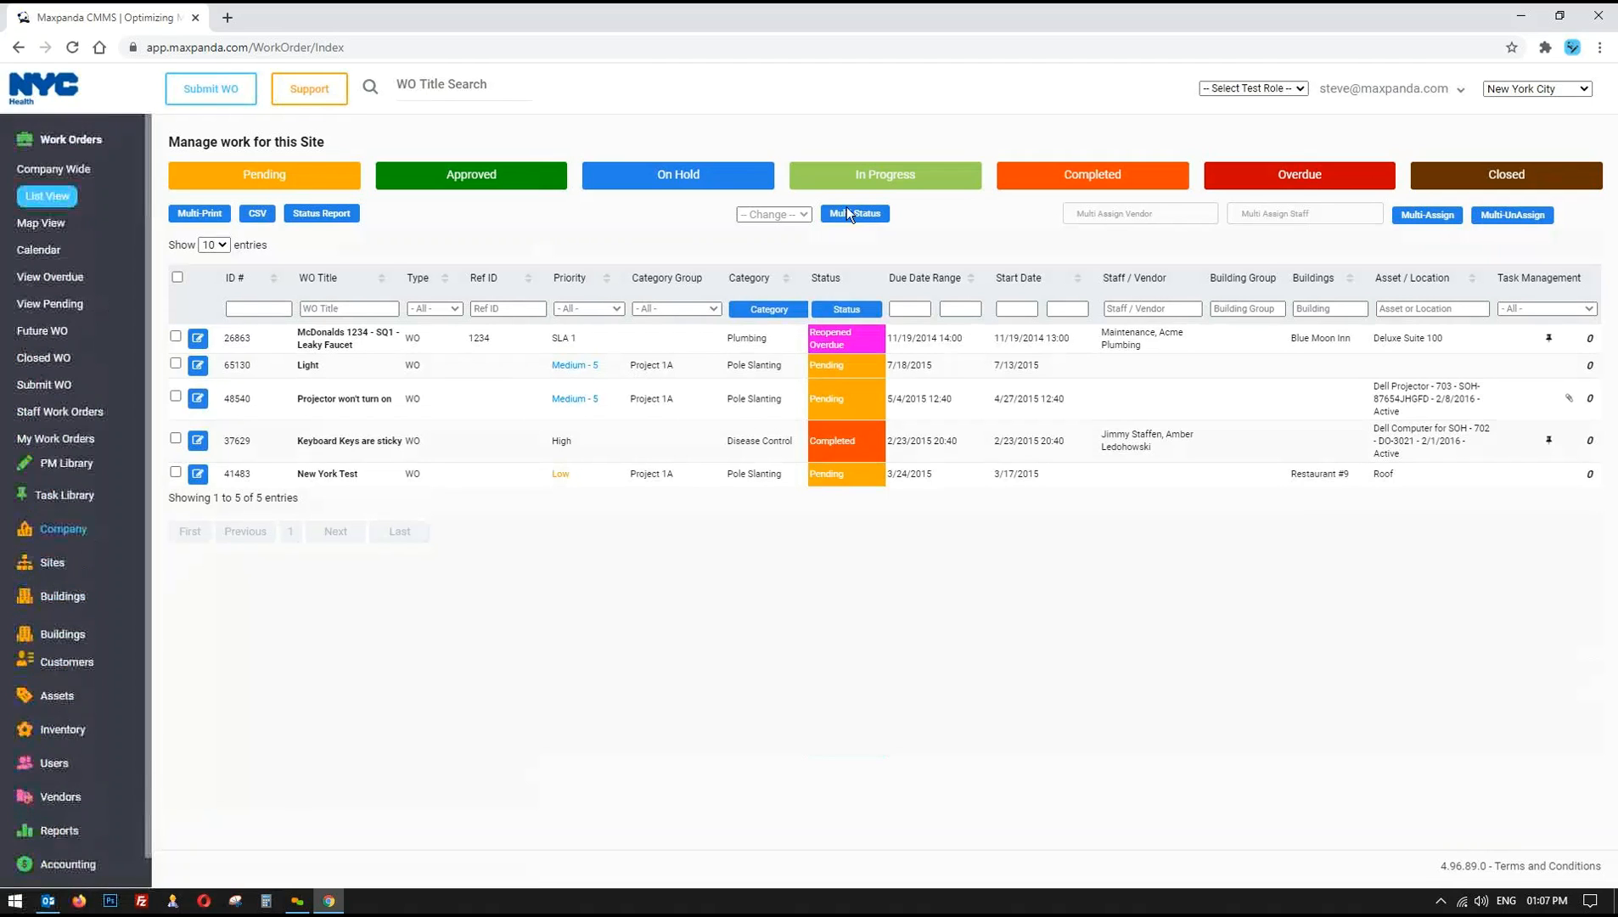
- Switch the active site back to Maxpanda HQ
{"action": "left_click", "coordinate": [1561, 92]}
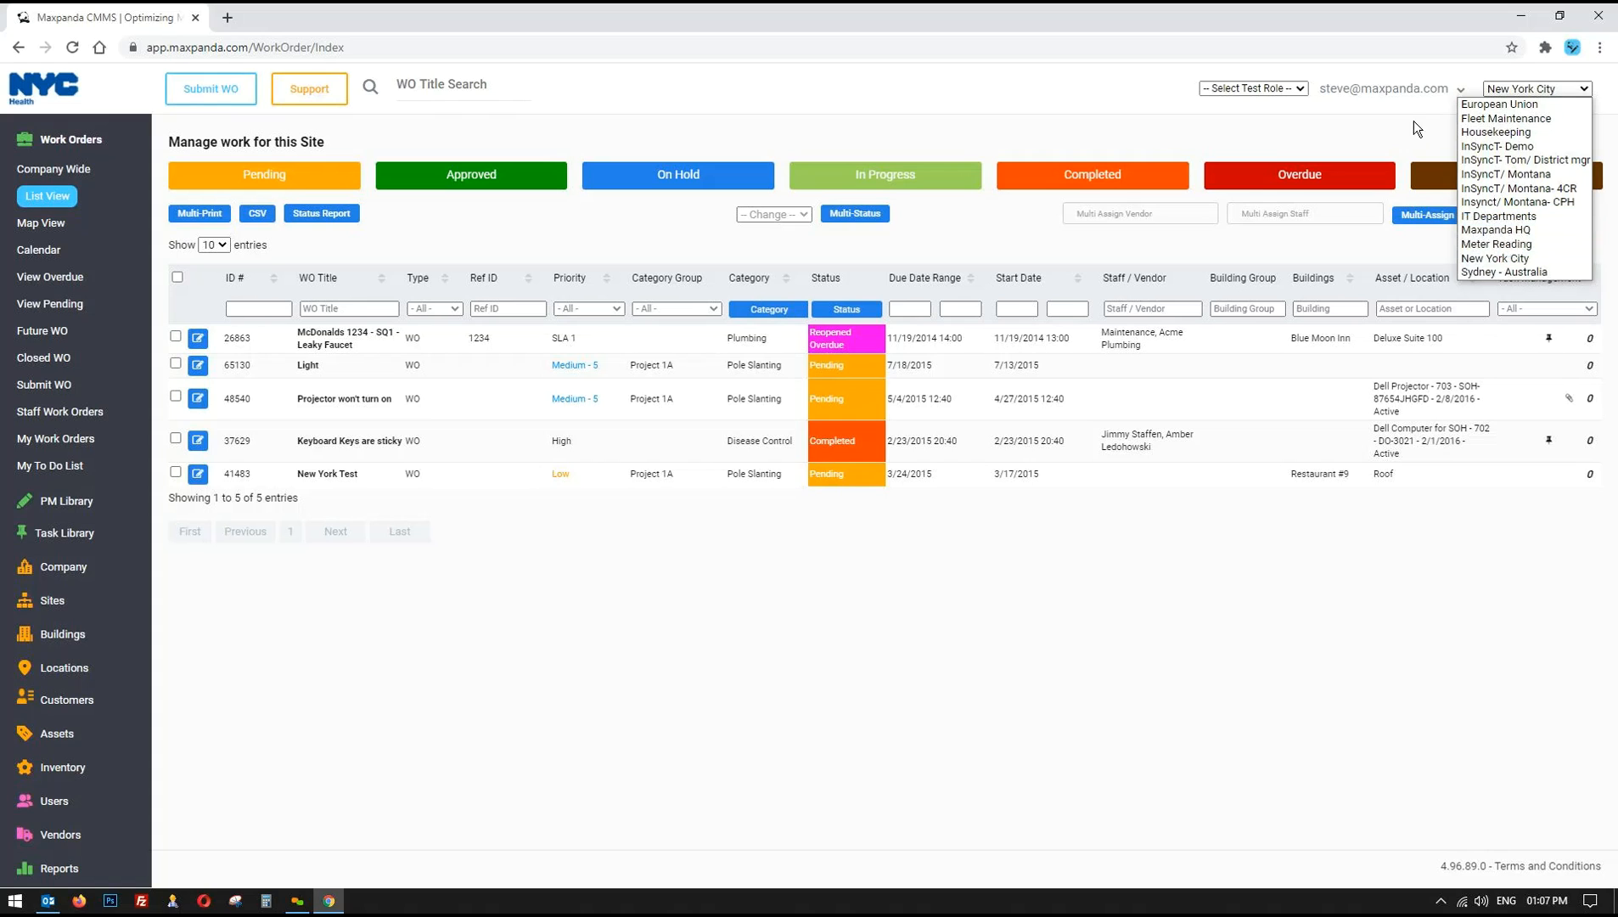
{"action": "left_click", "coordinate": [1499, 229]}
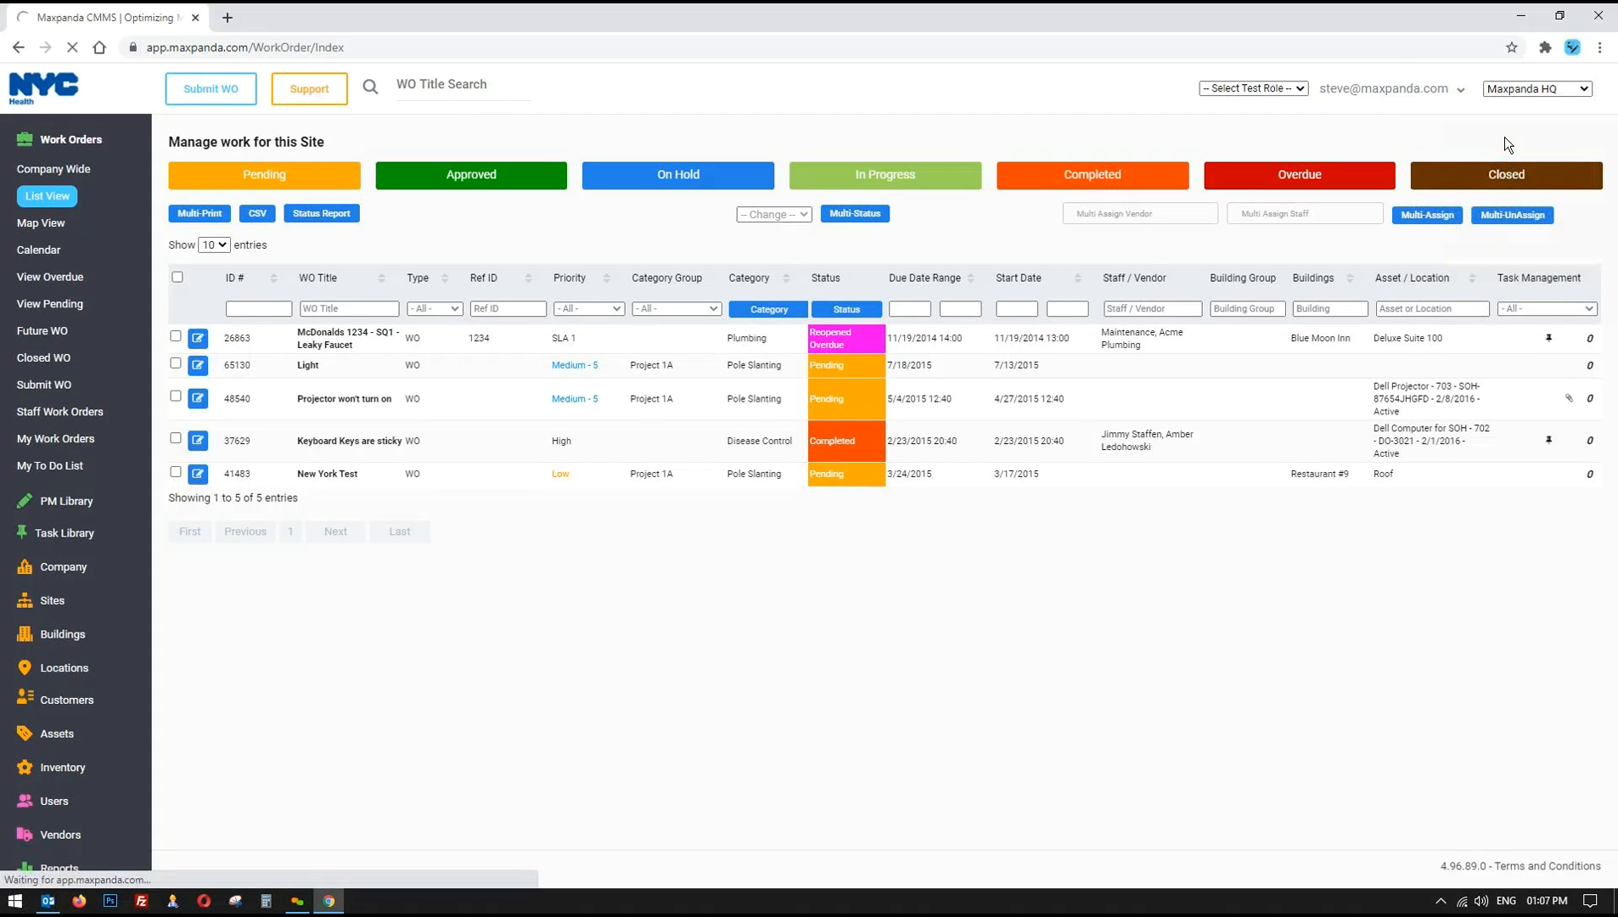
- Review which sites can be chosen and which test roles, from Company Admin to Vendor Limited, are offered
{"action": "left_click", "coordinate": [1561, 90]}
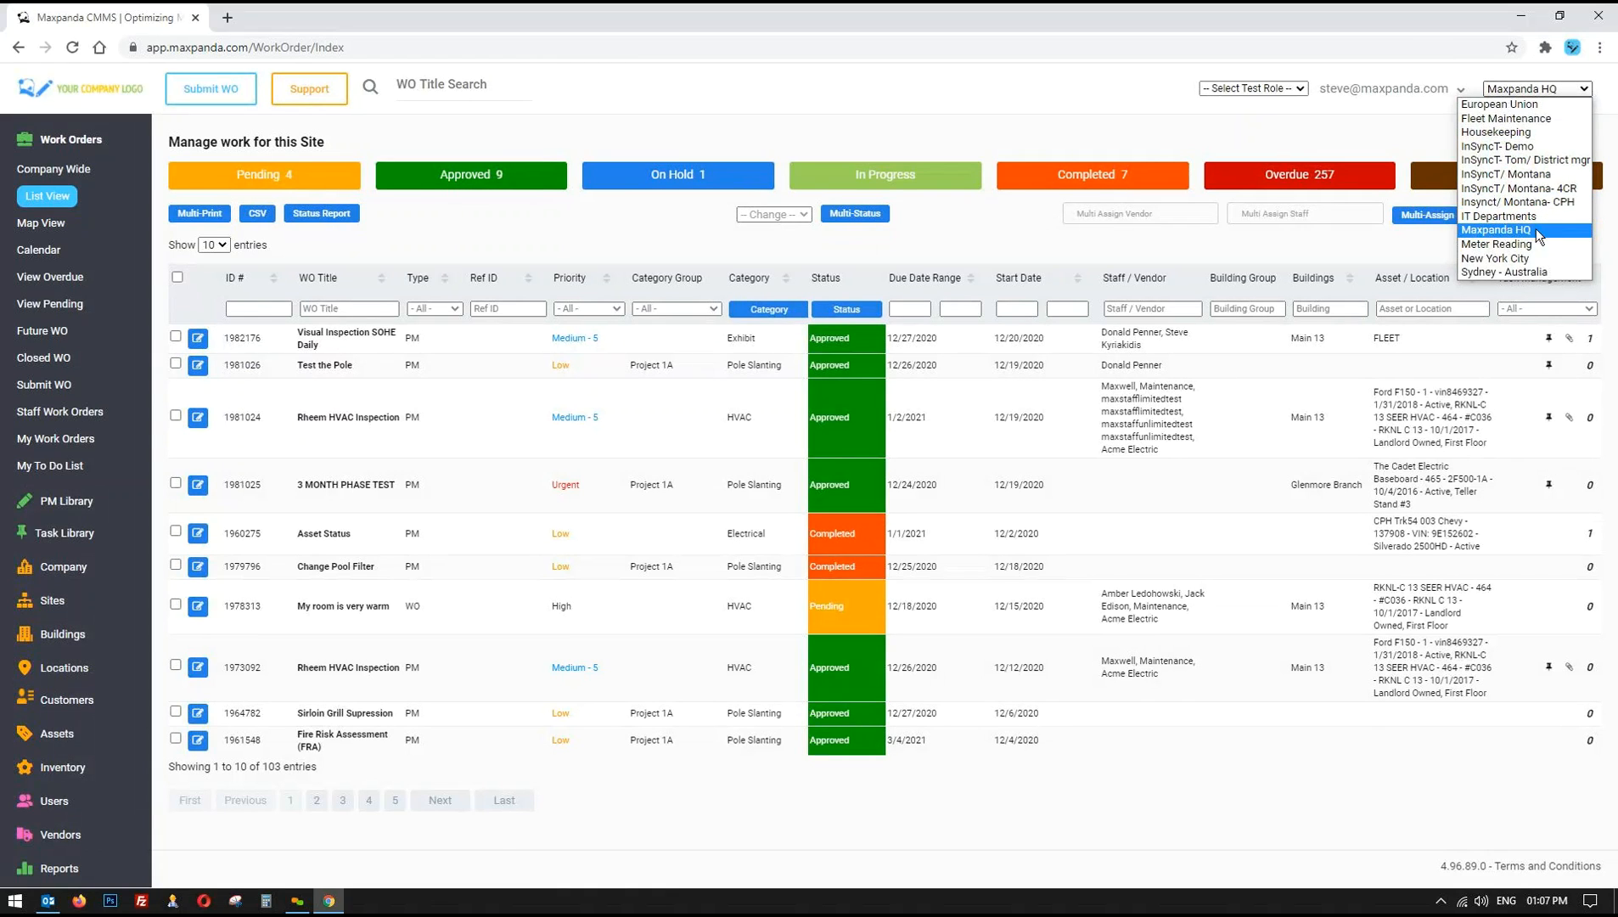
{"action": "double_click", "coordinate": [1258, 81]}
{"action": "left_click", "coordinate": [1261, 92]}
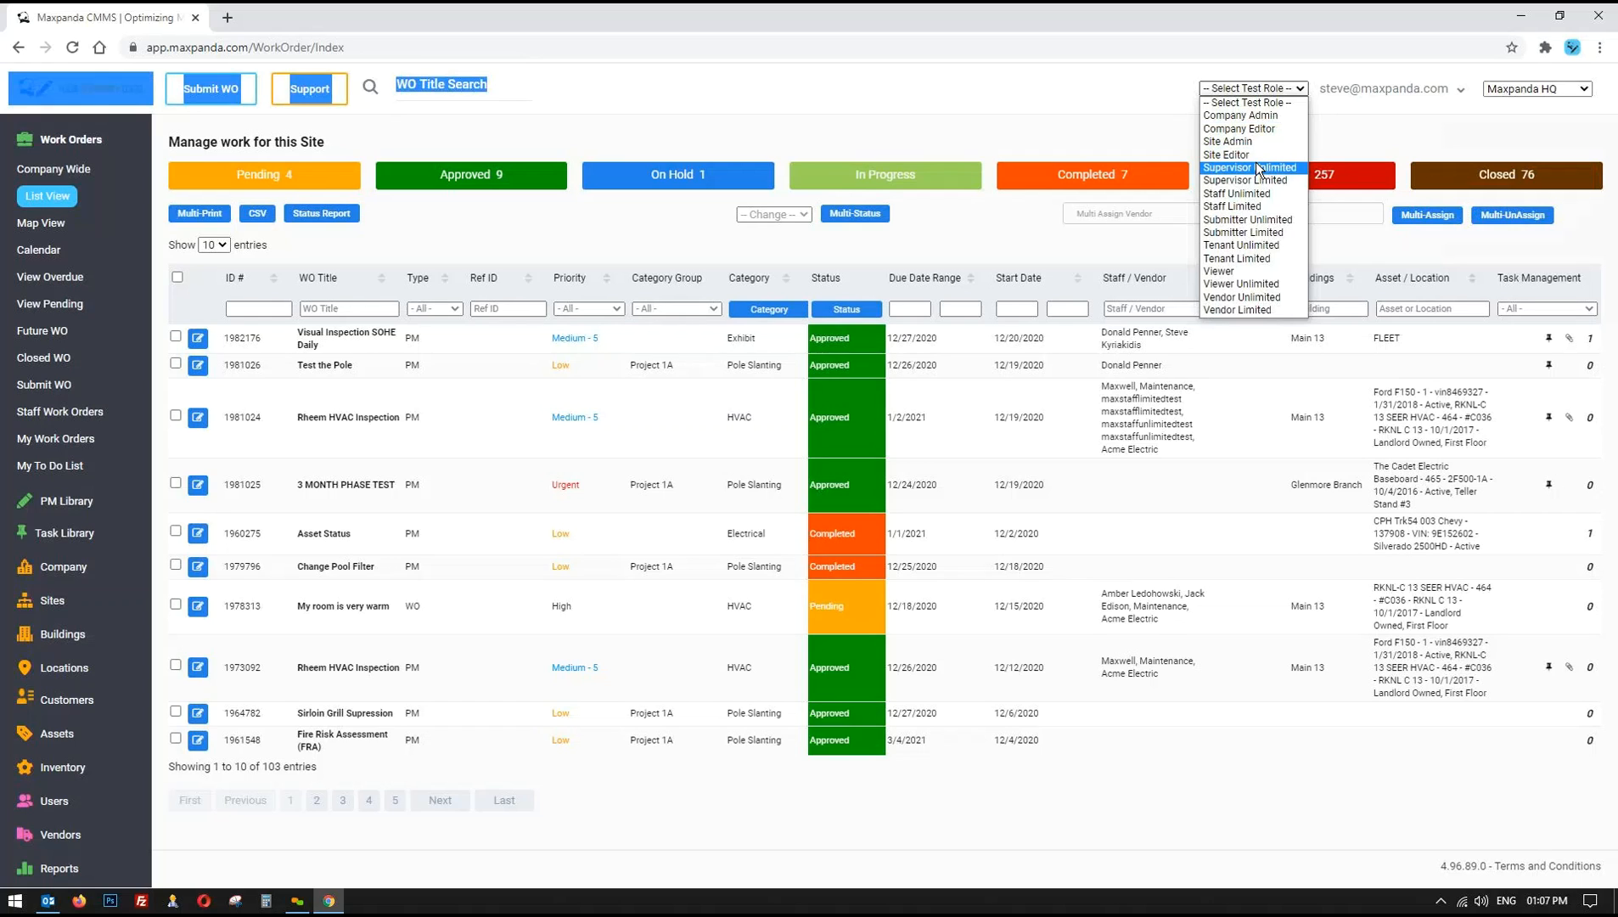
{"action": "left_click", "coordinate": [1562, 88]}
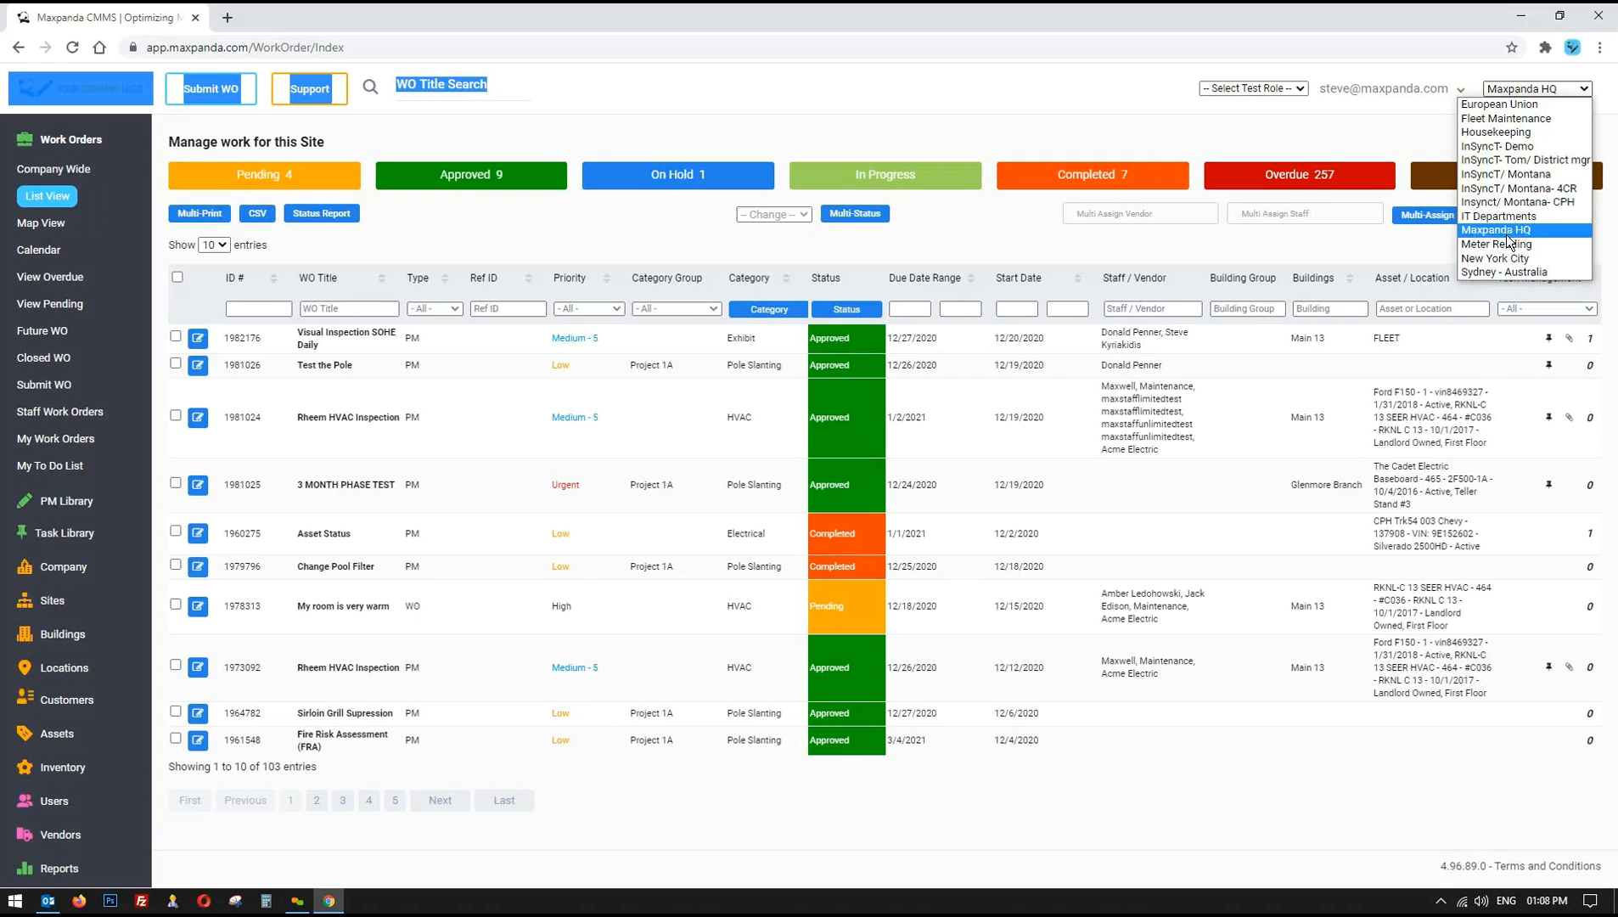
{"action": "left_click", "coordinate": [1376, 108]}
{"action": "left_click", "coordinate": [1278, 87]}
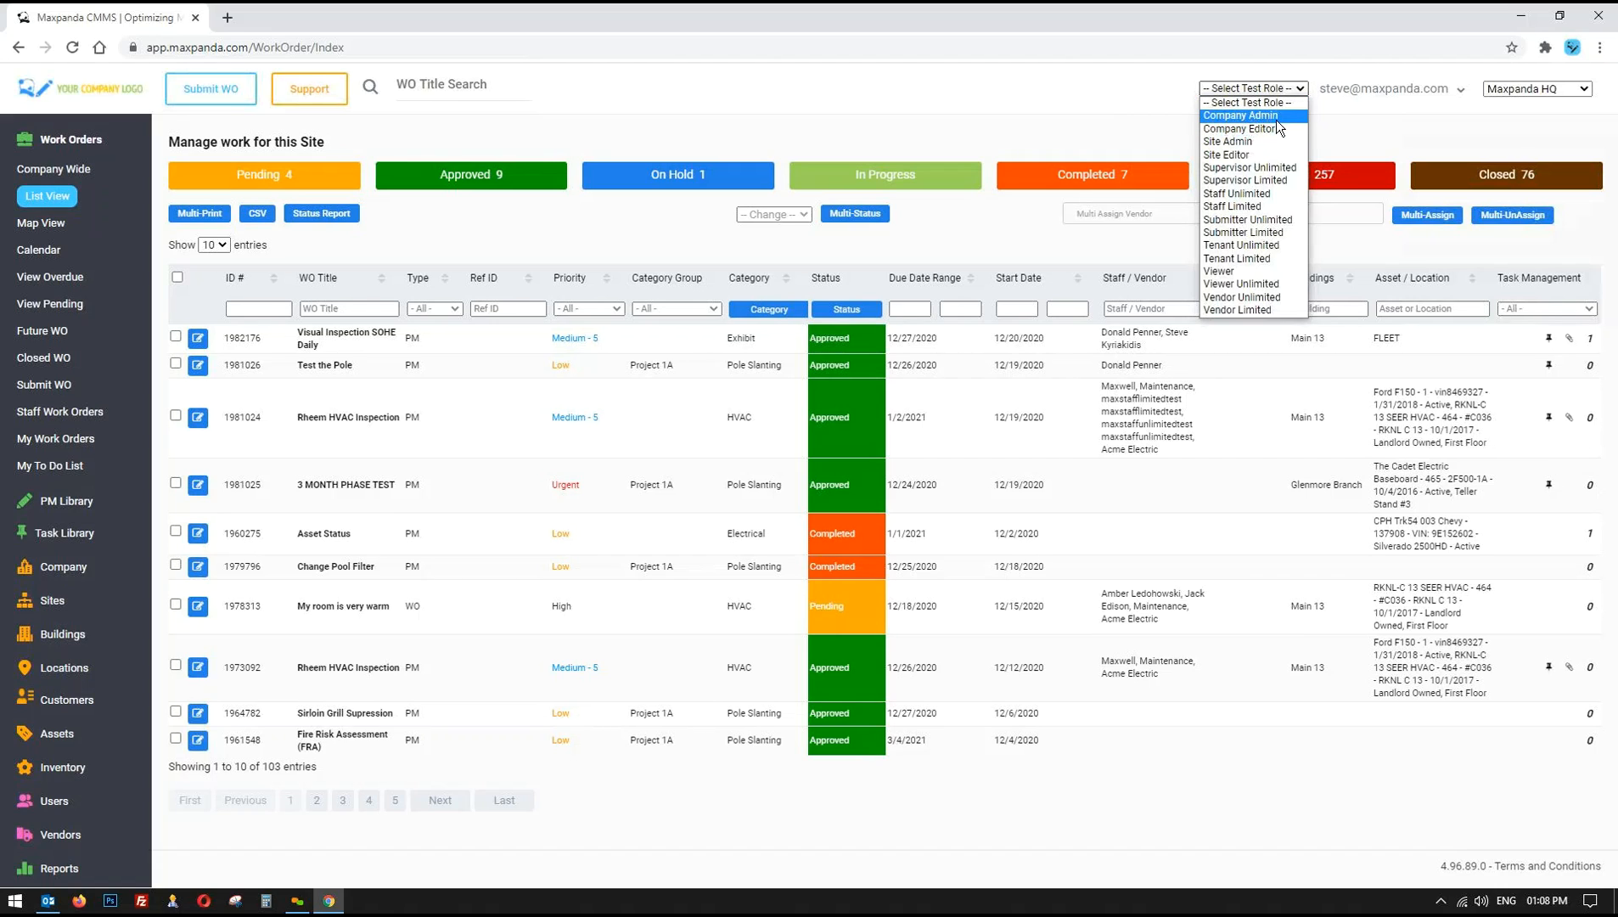
{"action": "left_click", "coordinate": [651, 95]}
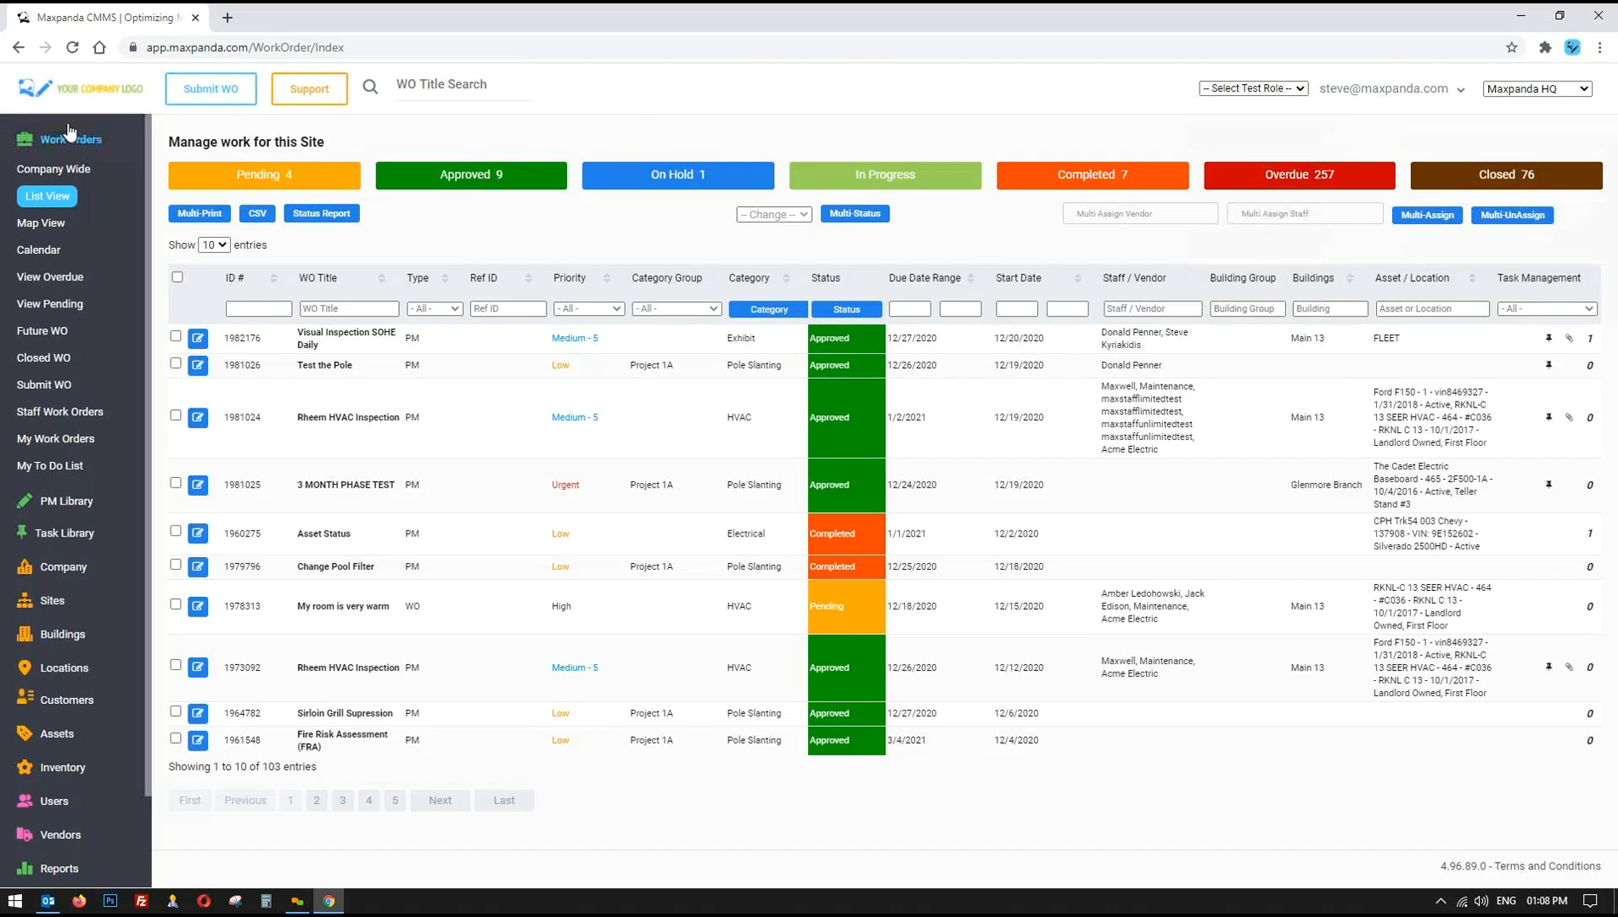
- Collapse the Work Orders section and expand the Company section to examine its account and setup options
{"action": "left_click", "coordinate": [66, 141]}
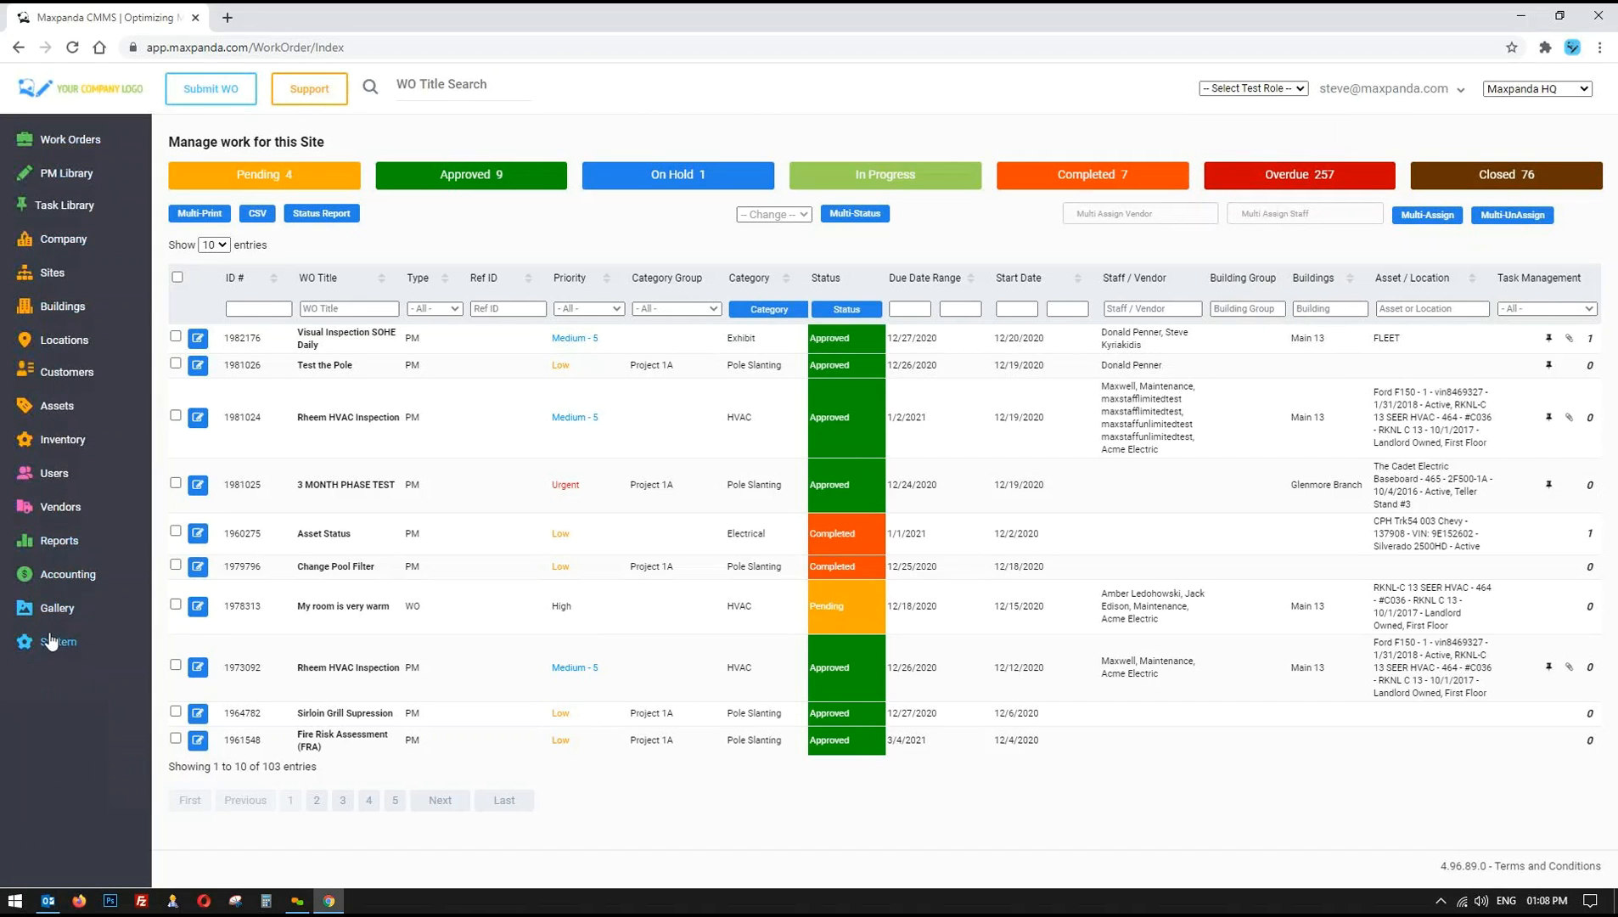
{"action": "left_click", "coordinate": [73, 241]}
{"action": "scroll", "coordinate": [51, 247], "scroll_direction": "down", "scroll_amount": 1}
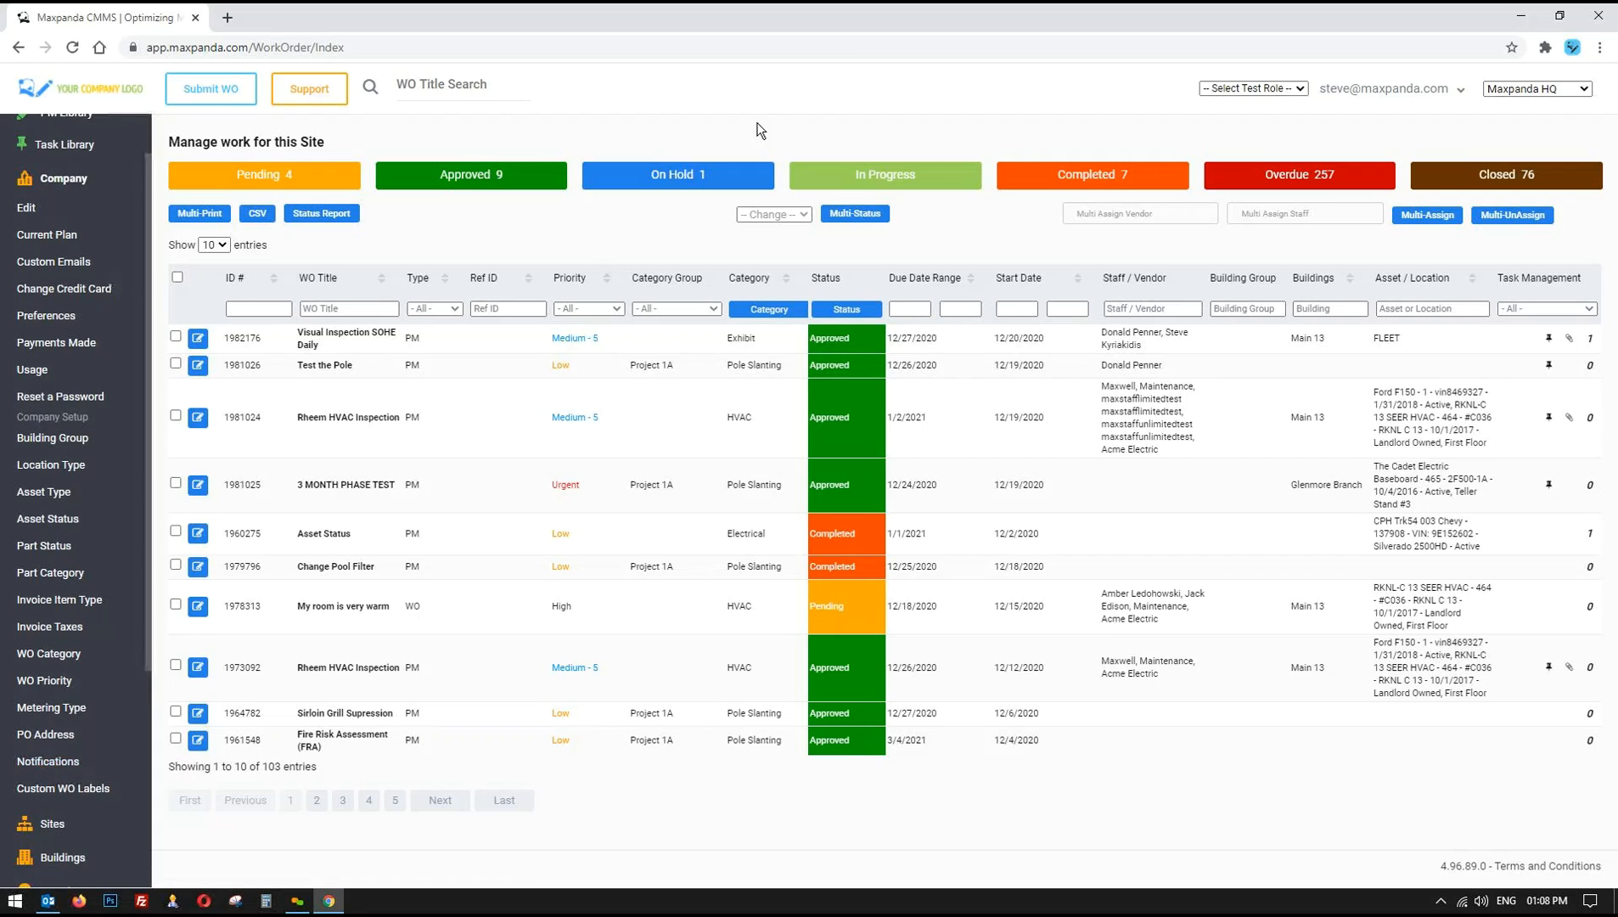
{"action": "left_click", "coordinate": [902, 53]}
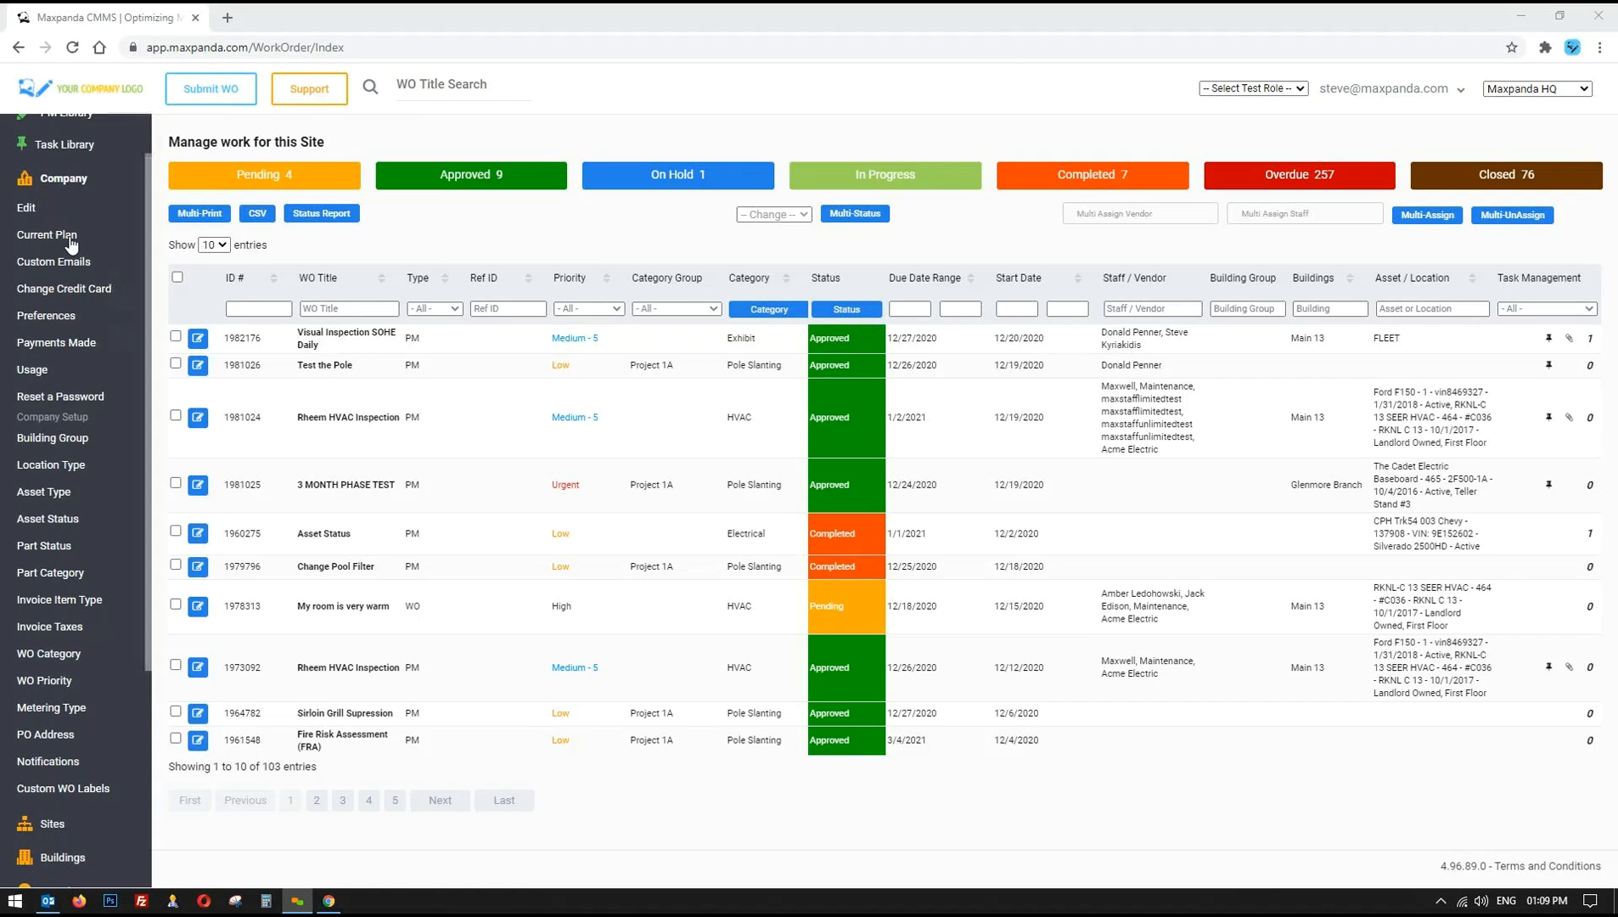
- Check the Company Editor entry among the test roles and collapse the Company section
{"action": "left_click", "coordinate": [1248, 88]}
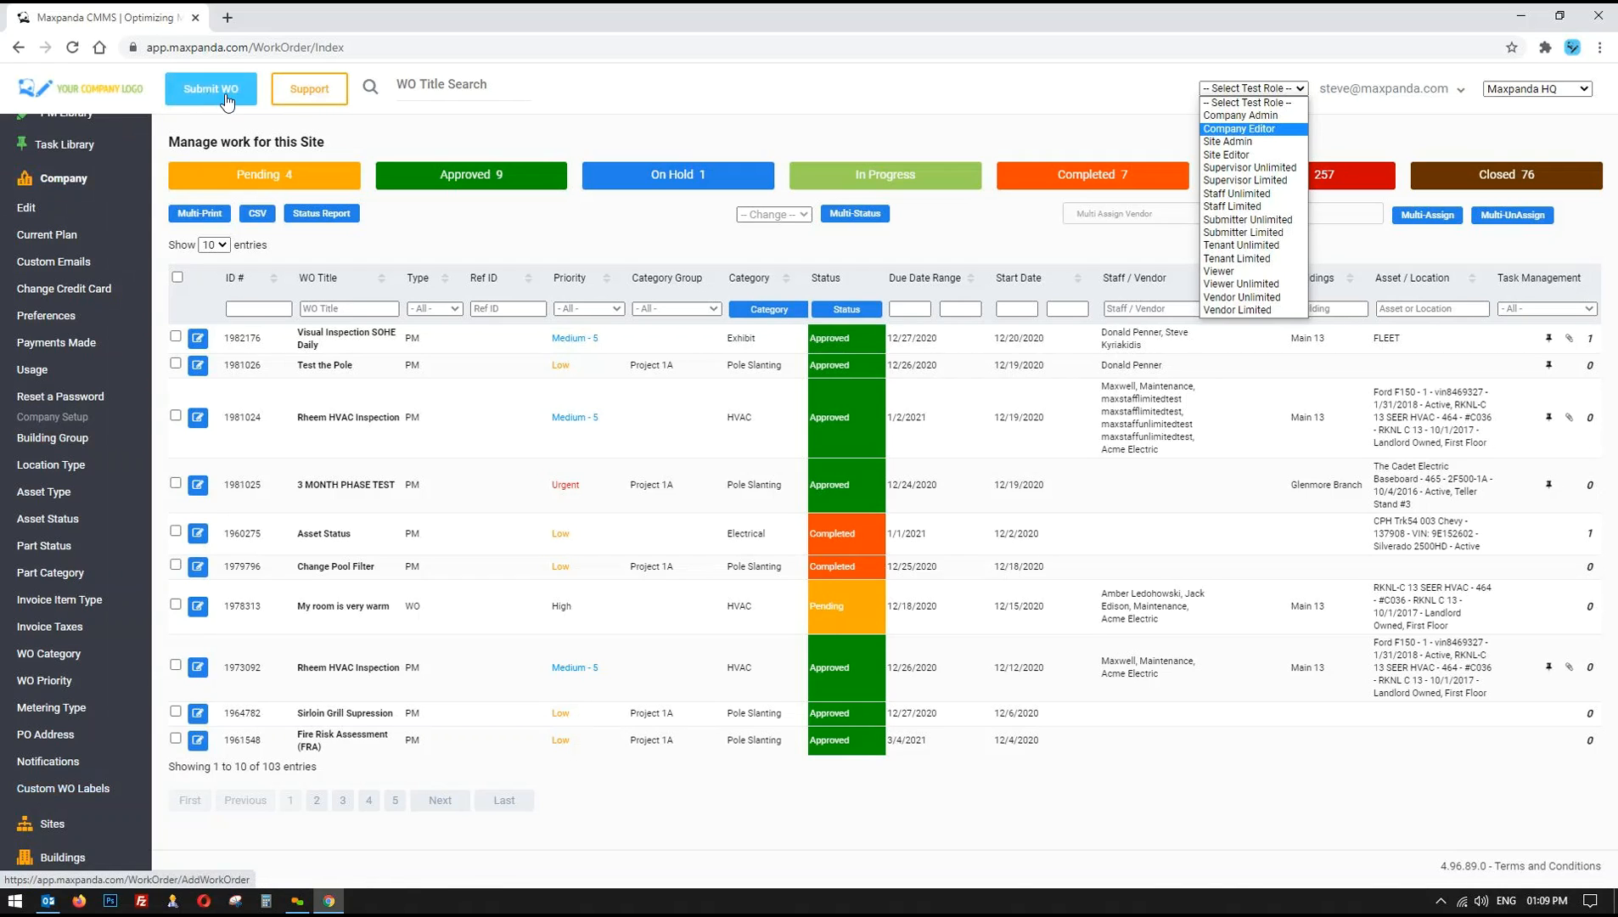
{"action": "left_click", "coordinate": [51, 191]}
{"action": "left_click", "coordinate": [51, 191]}
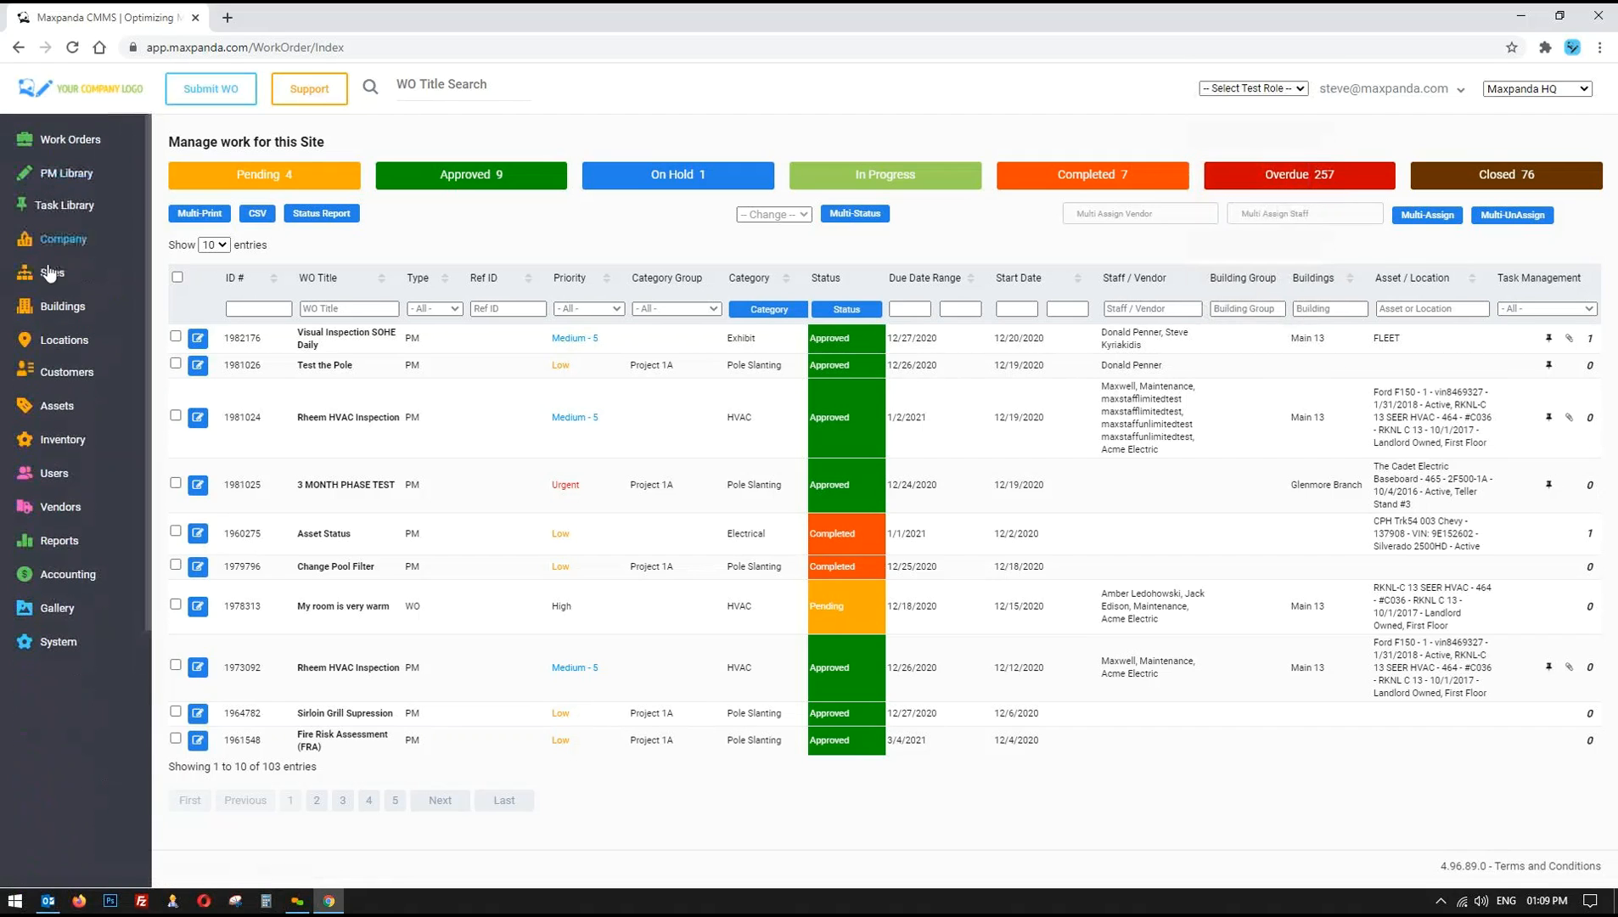
- Look over the test roles and the category groups offered for filtering the work order list
{"action": "left_click", "coordinate": [1286, 86]}
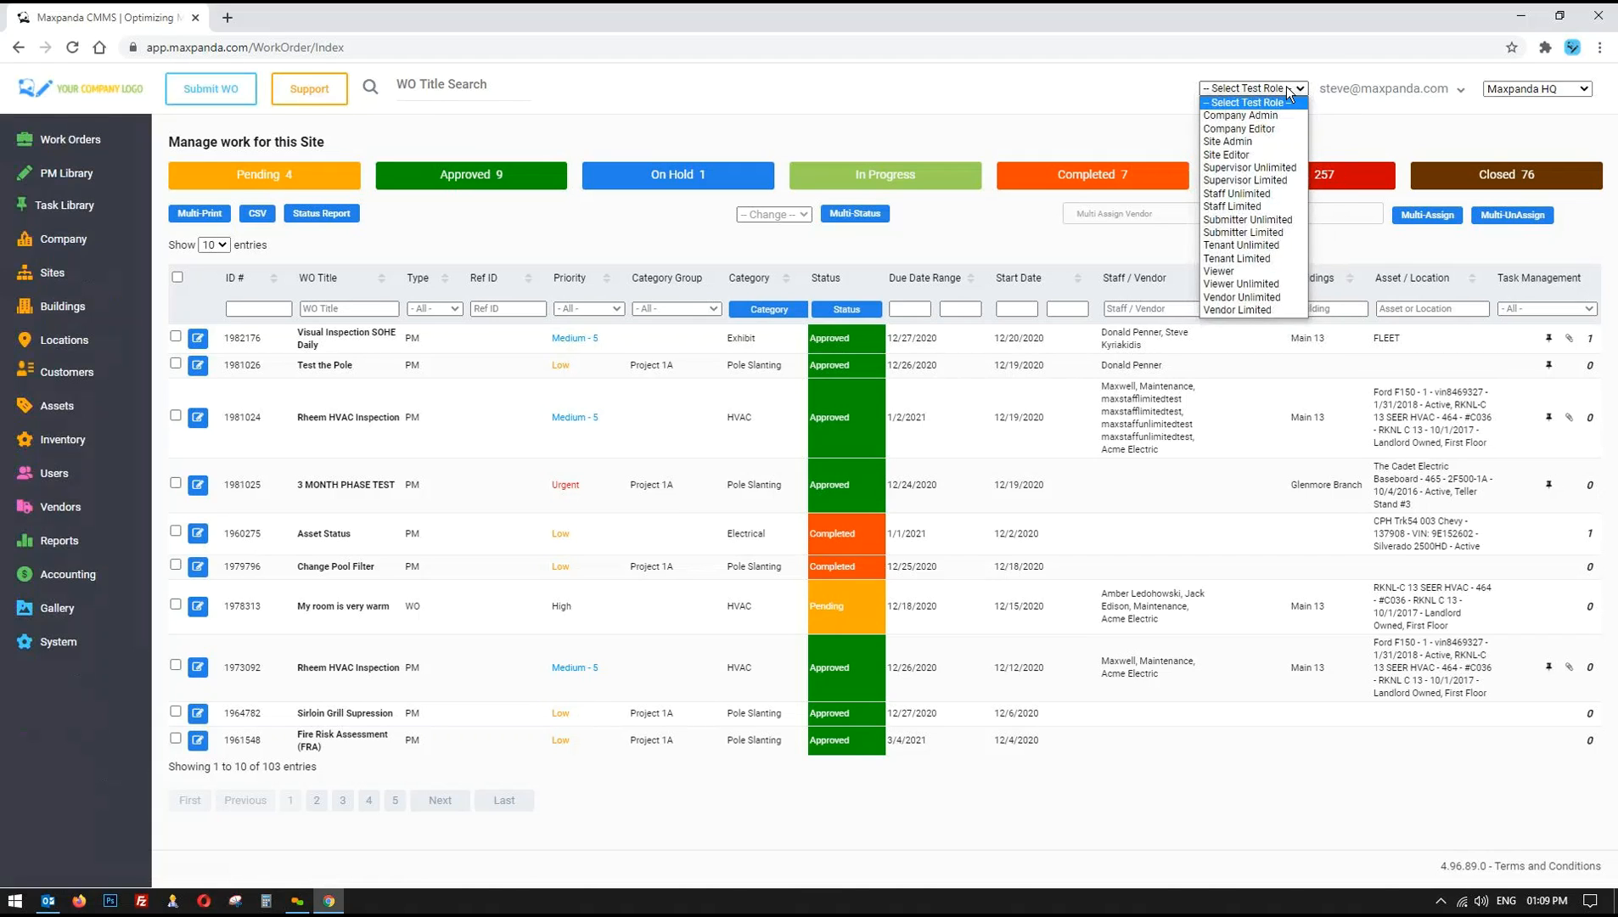
{"action": "left_click", "coordinate": [652, 309]}
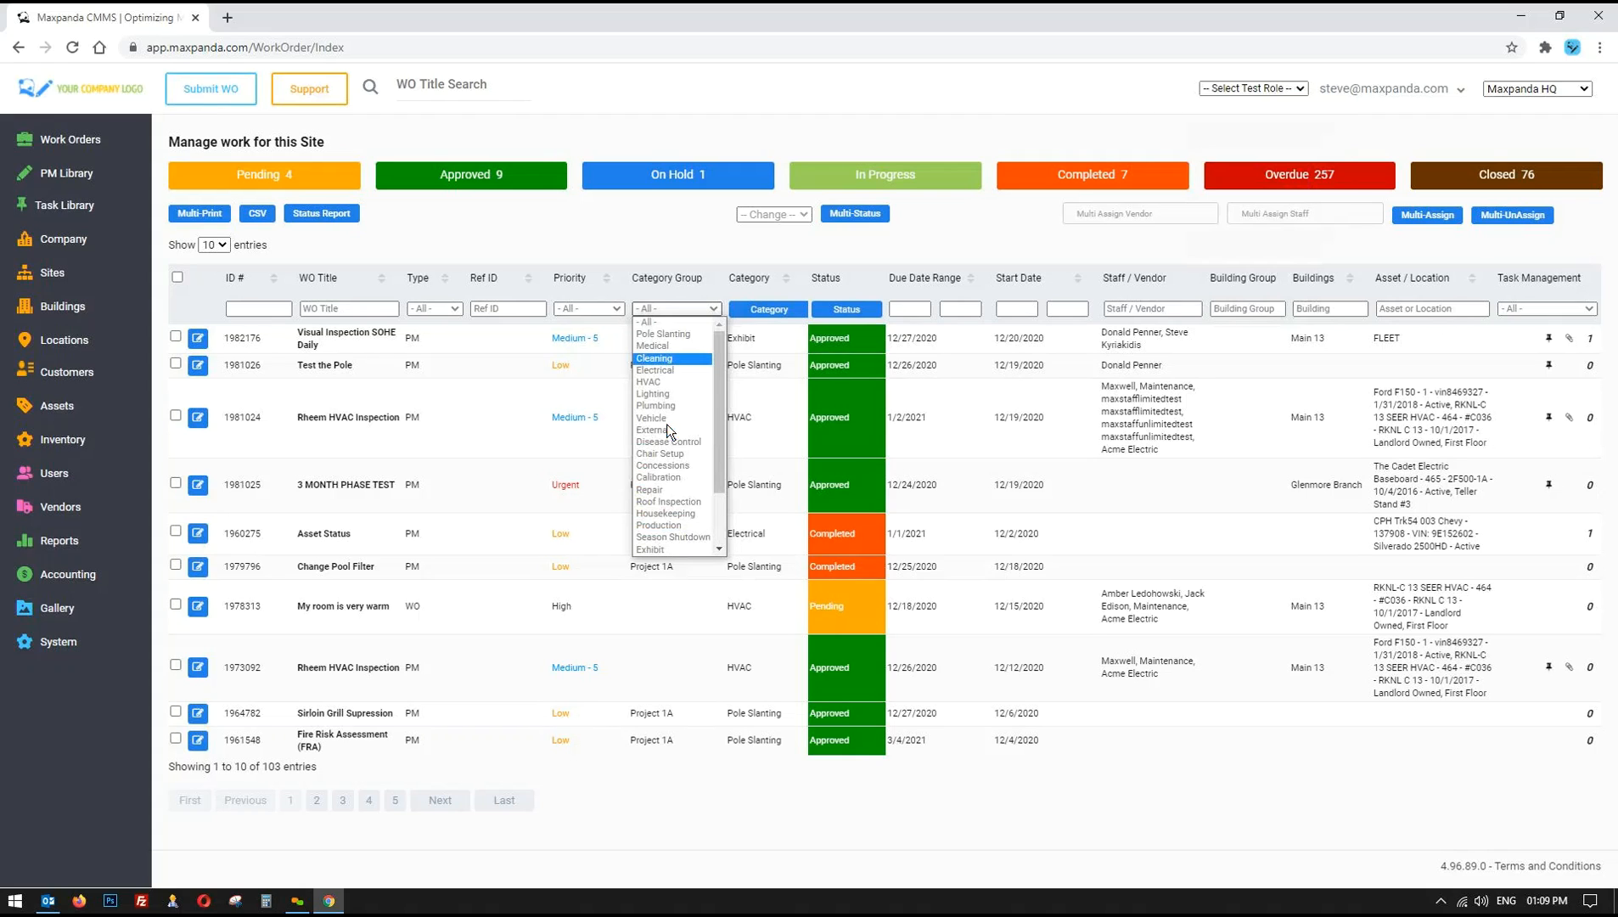
{"action": "scroll", "coordinate": [666, 460], "scroll_direction": "down", "scroll_amount": 2}
{"action": "left_click", "coordinate": [687, 256]}
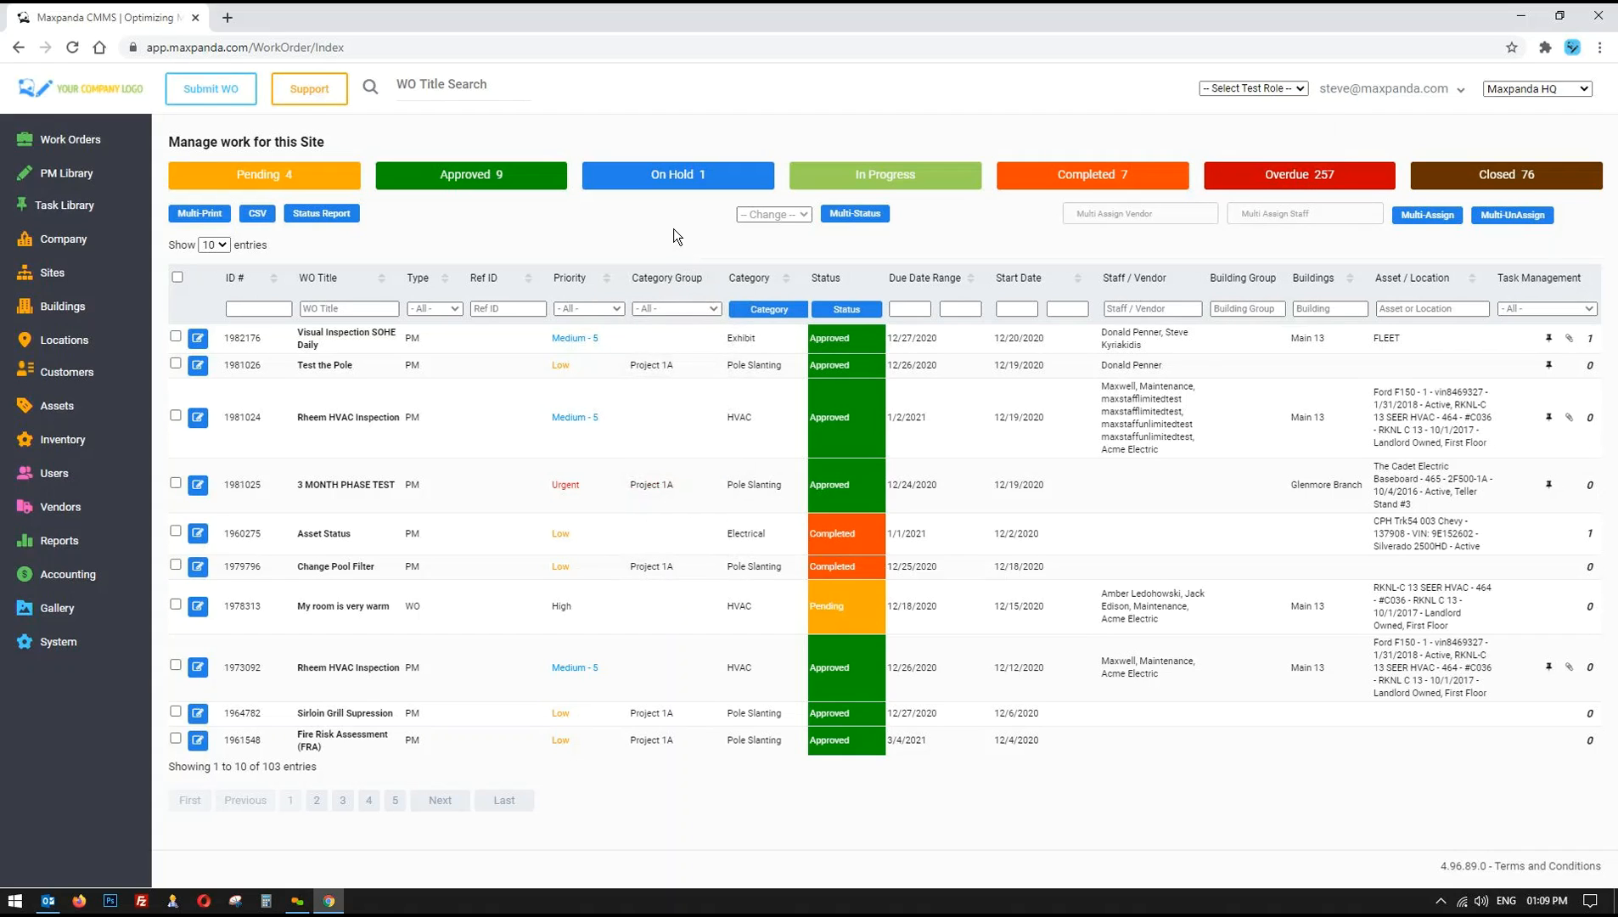
- Compare the company-level test roles with the options in the Company navigation section
{"action": "left_click", "coordinate": [1279, 88]}
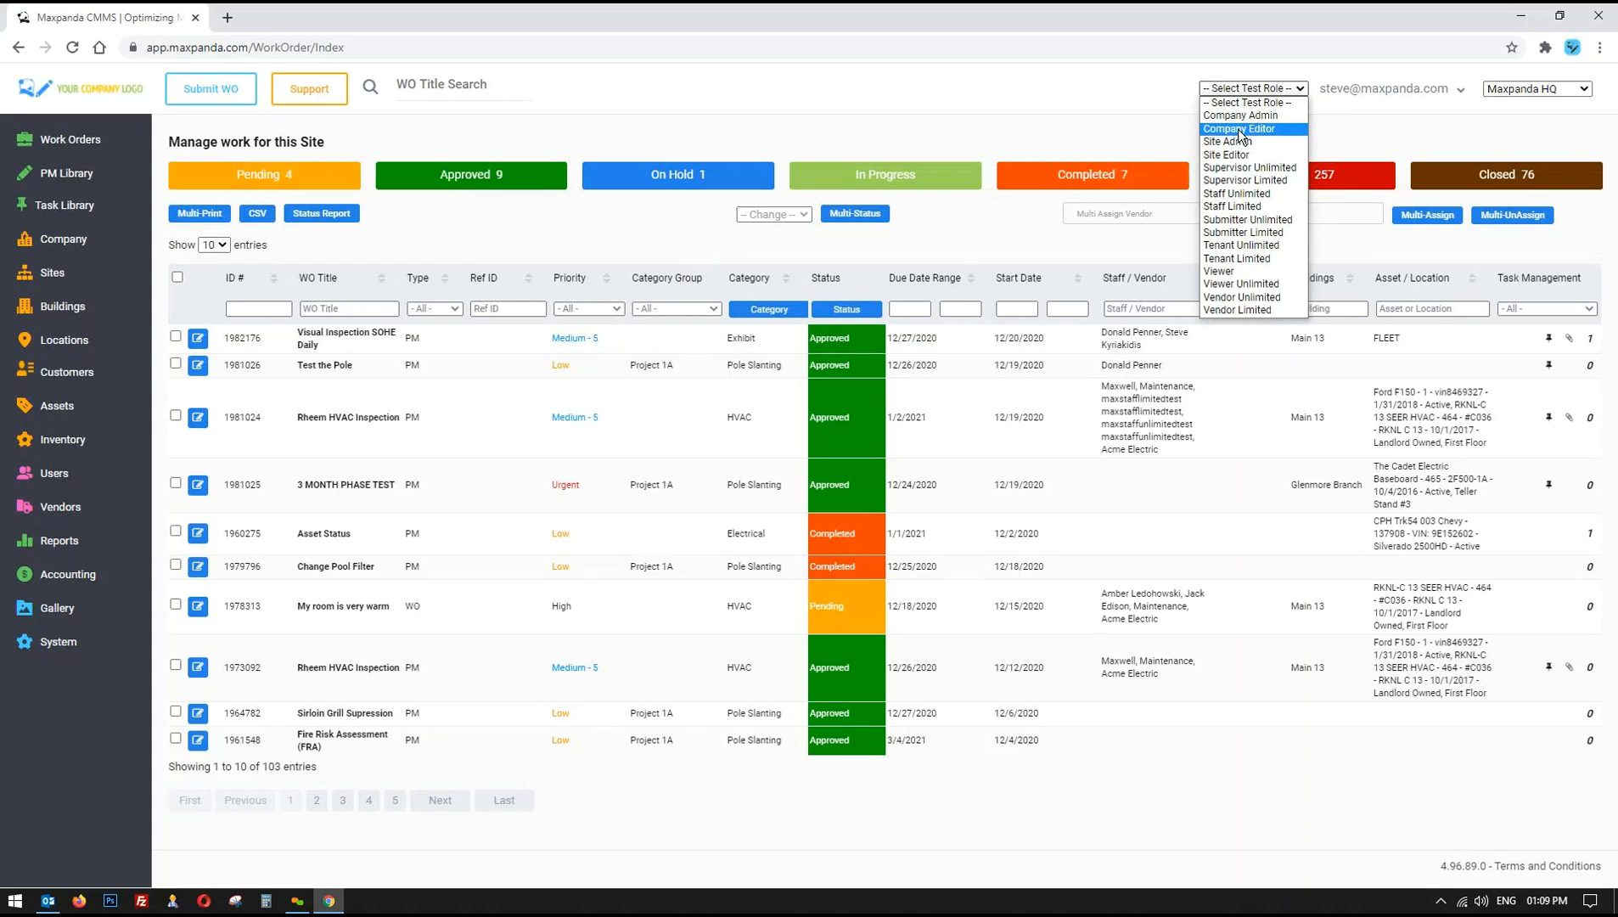
{"action": "left_click", "coordinate": [1080, 117]}
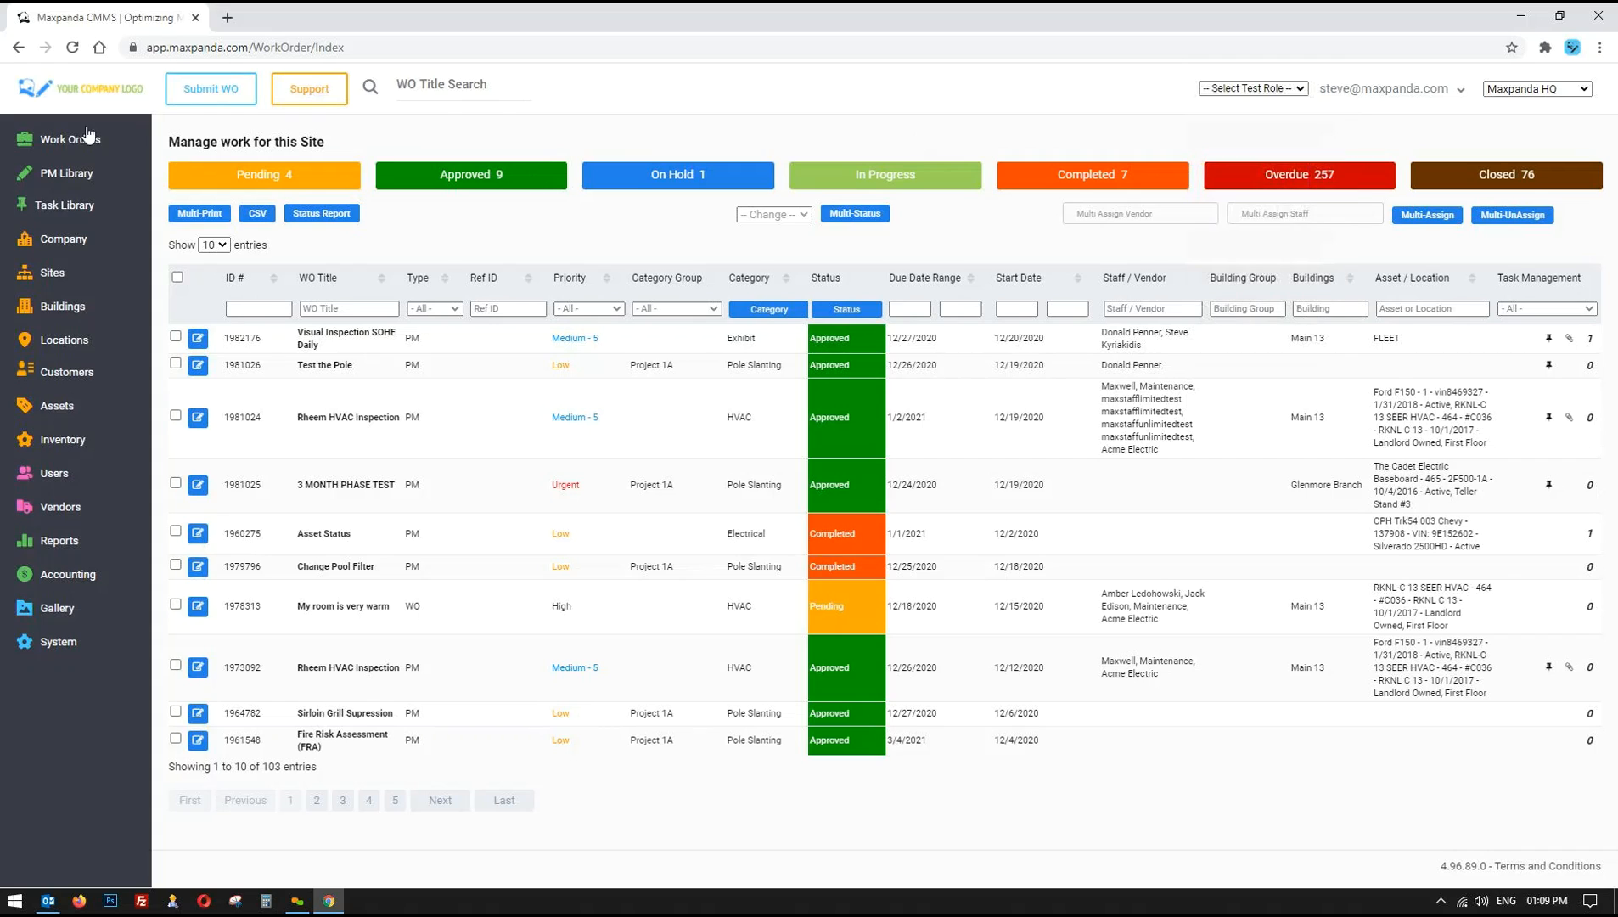
{"action": "left_click", "coordinate": [56, 240]}
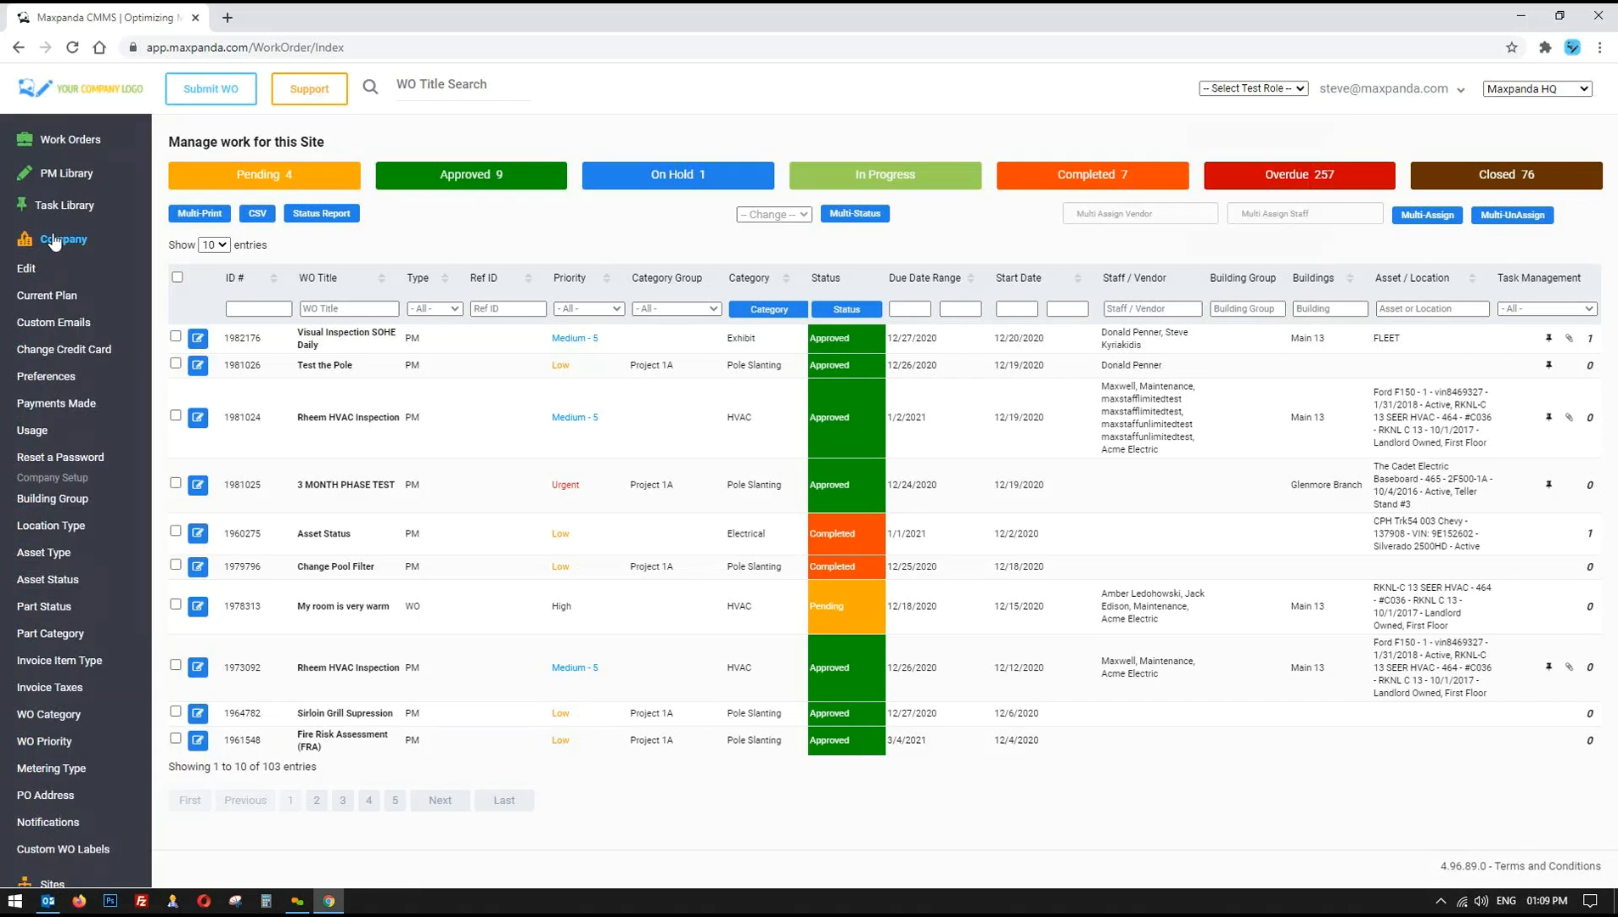
{"action": "left_click", "coordinate": [1252, 91]}
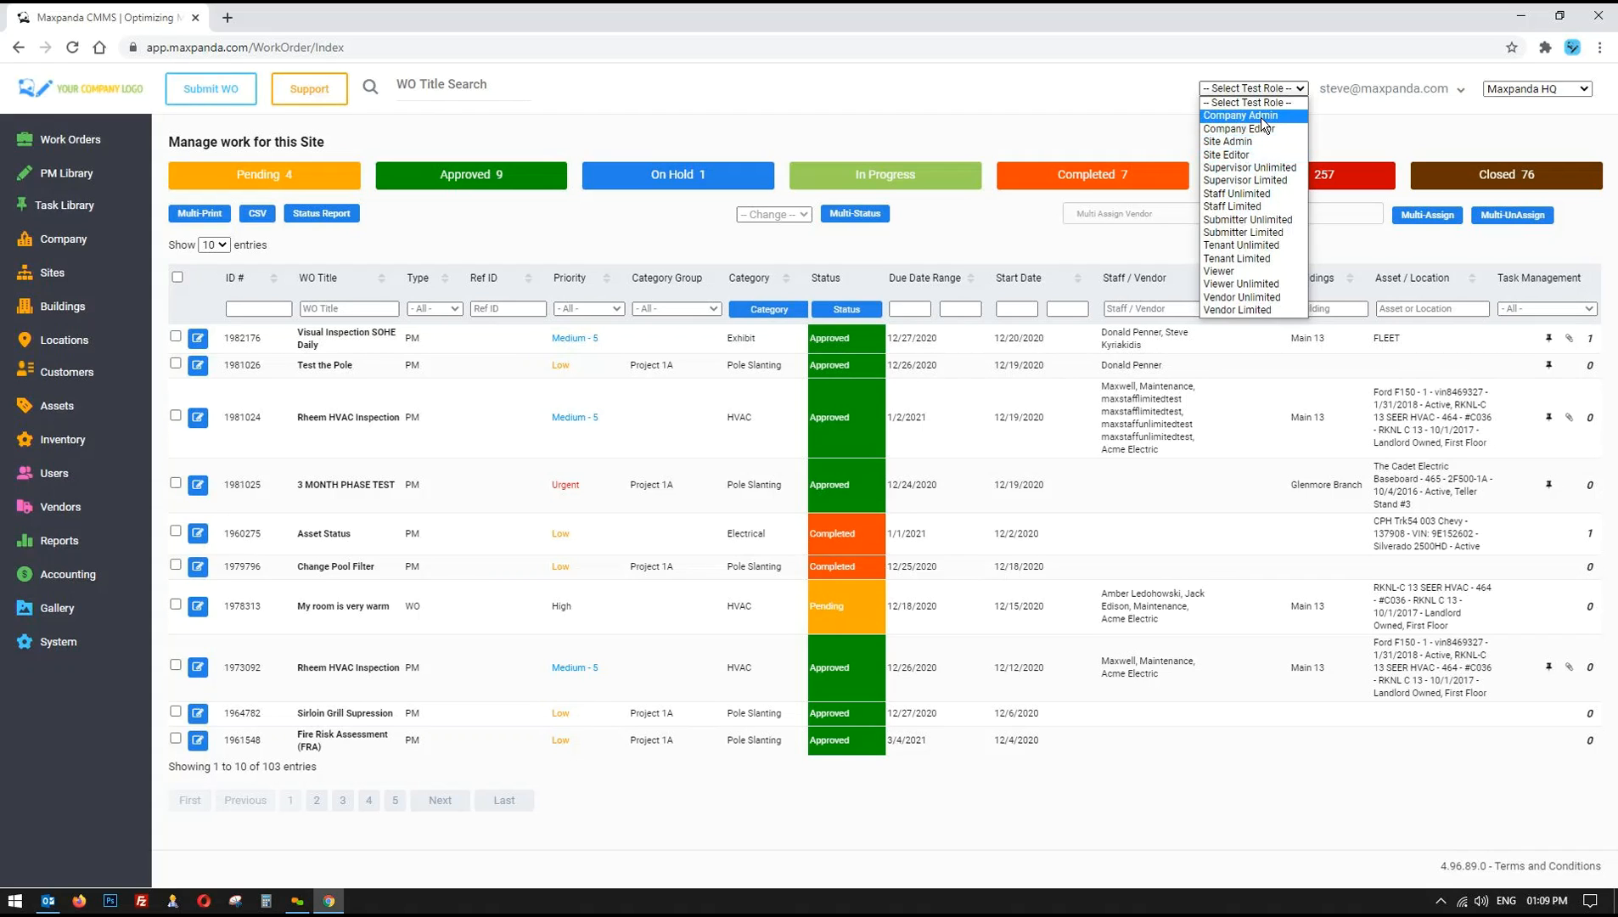
- Review the selectable sites and the staff-level test roles, including how they relate to pending work orders
{"action": "left_click", "coordinate": [1516, 92]}
{"action": "left_click", "coordinate": [1516, 92]}
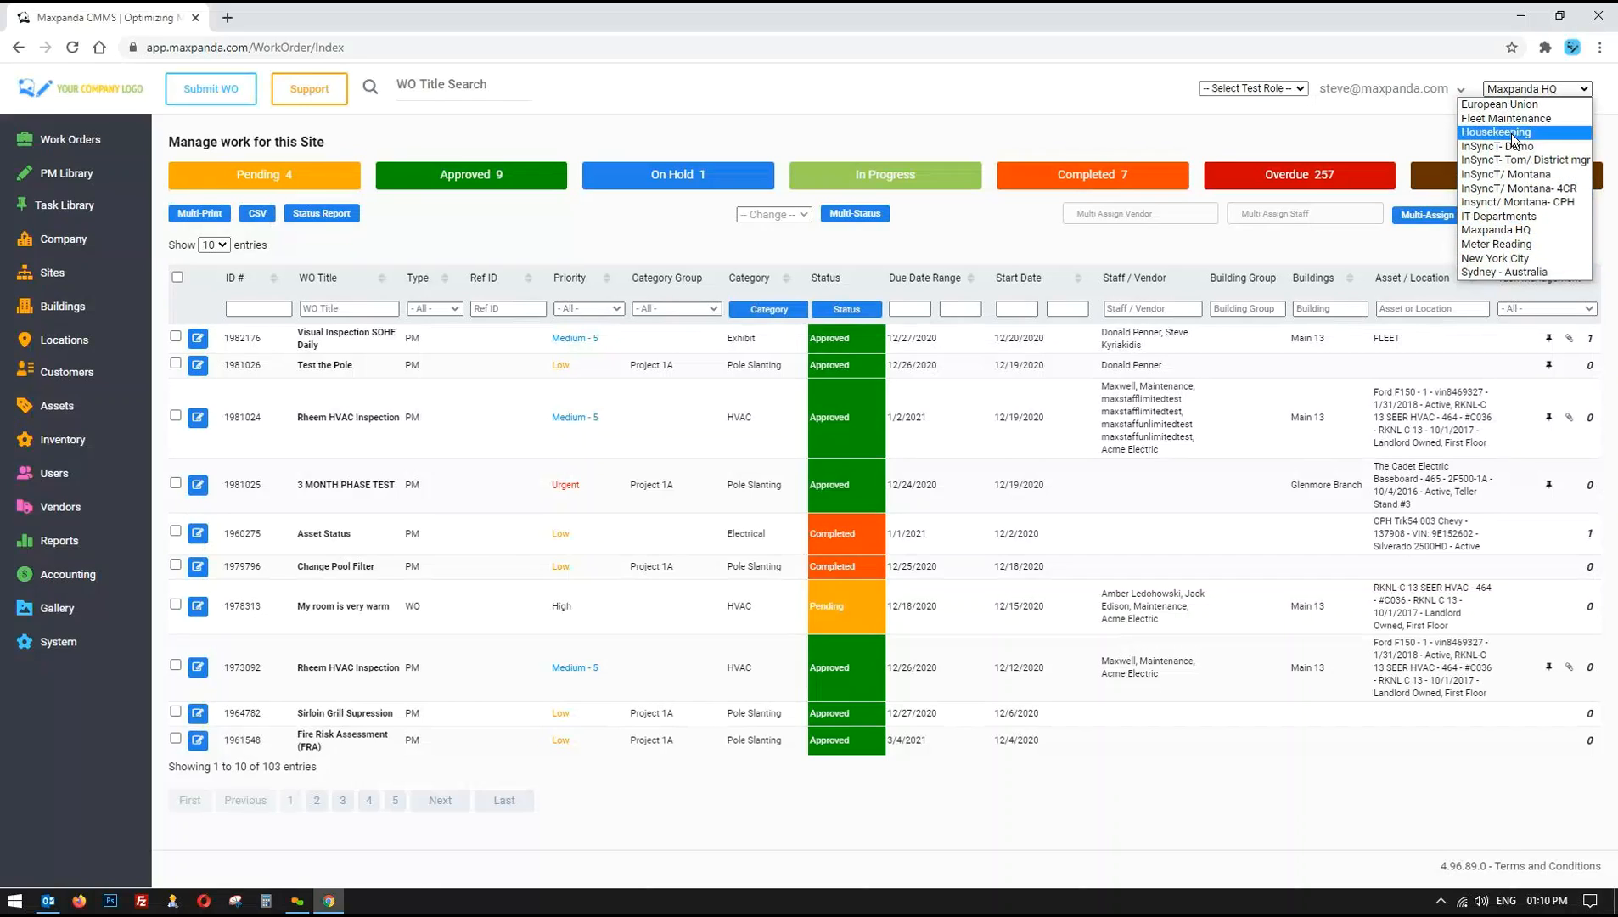
{"action": "left_click", "coordinate": [1254, 88]}
{"action": "left_click", "coordinate": [1253, 88]}
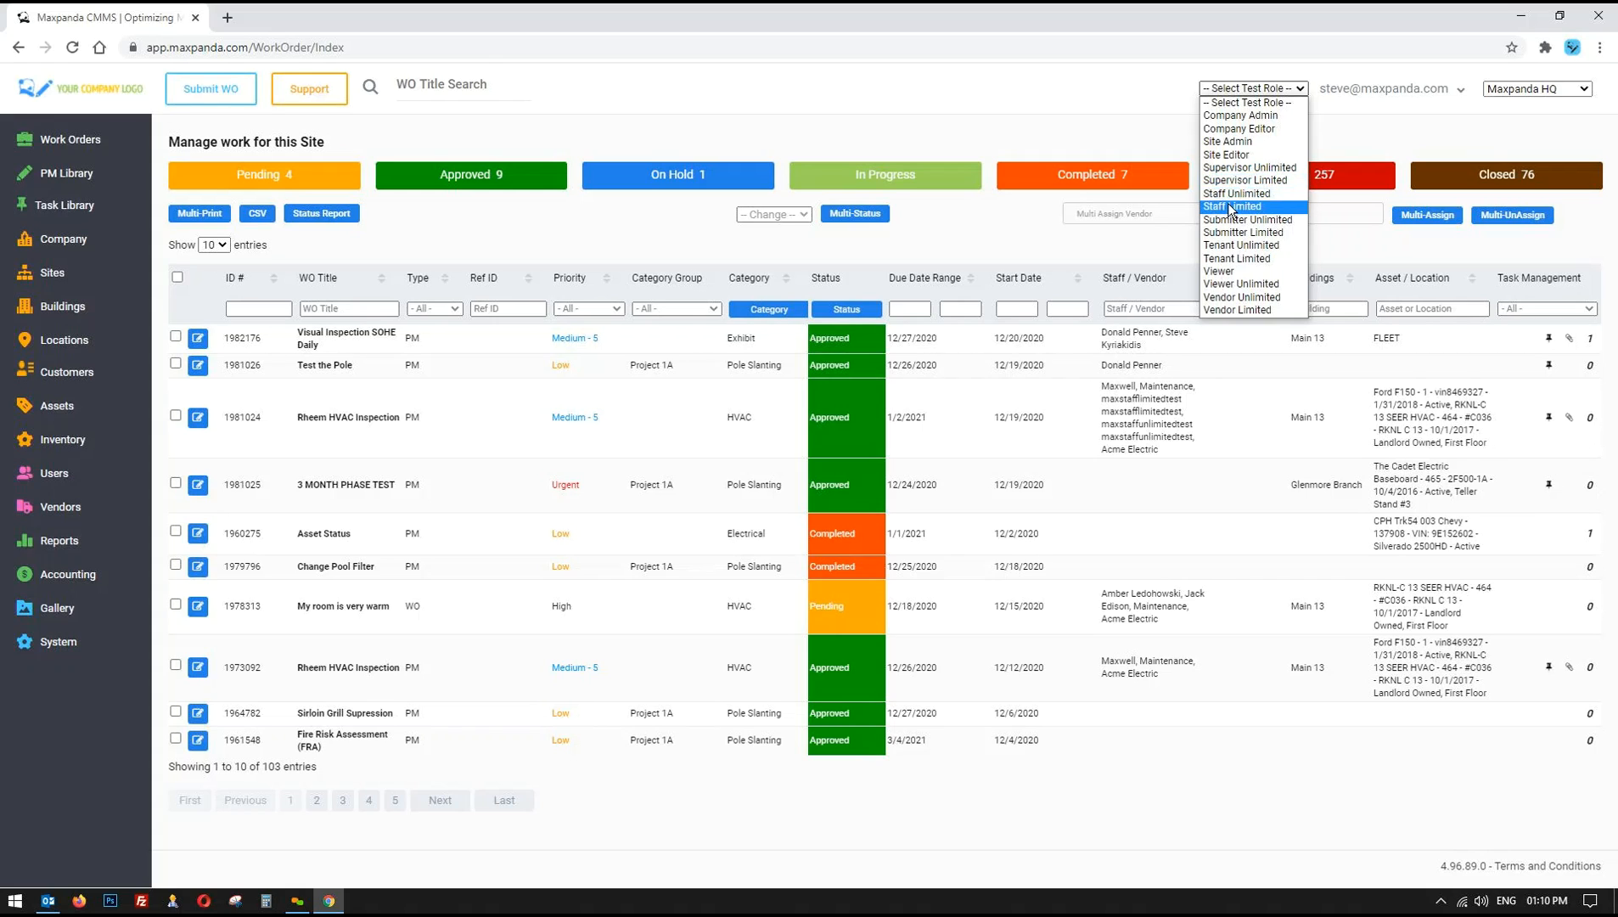
{"action": "left_click", "coordinate": [1132, 137]}
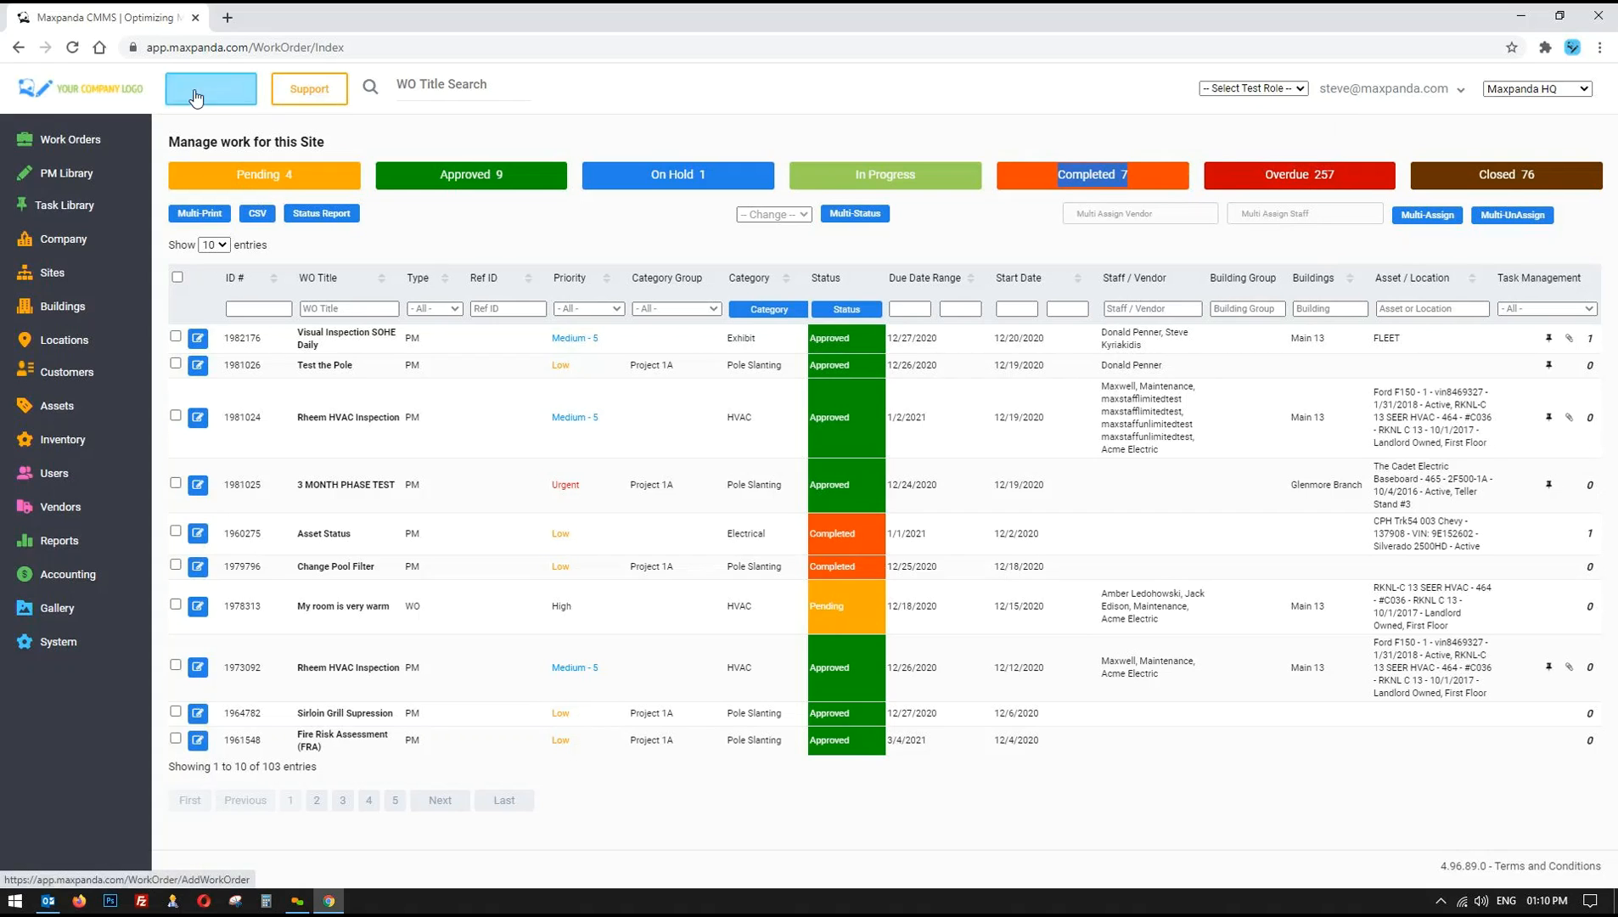
{"action": "left_click", "coordinate": [216, 177]}
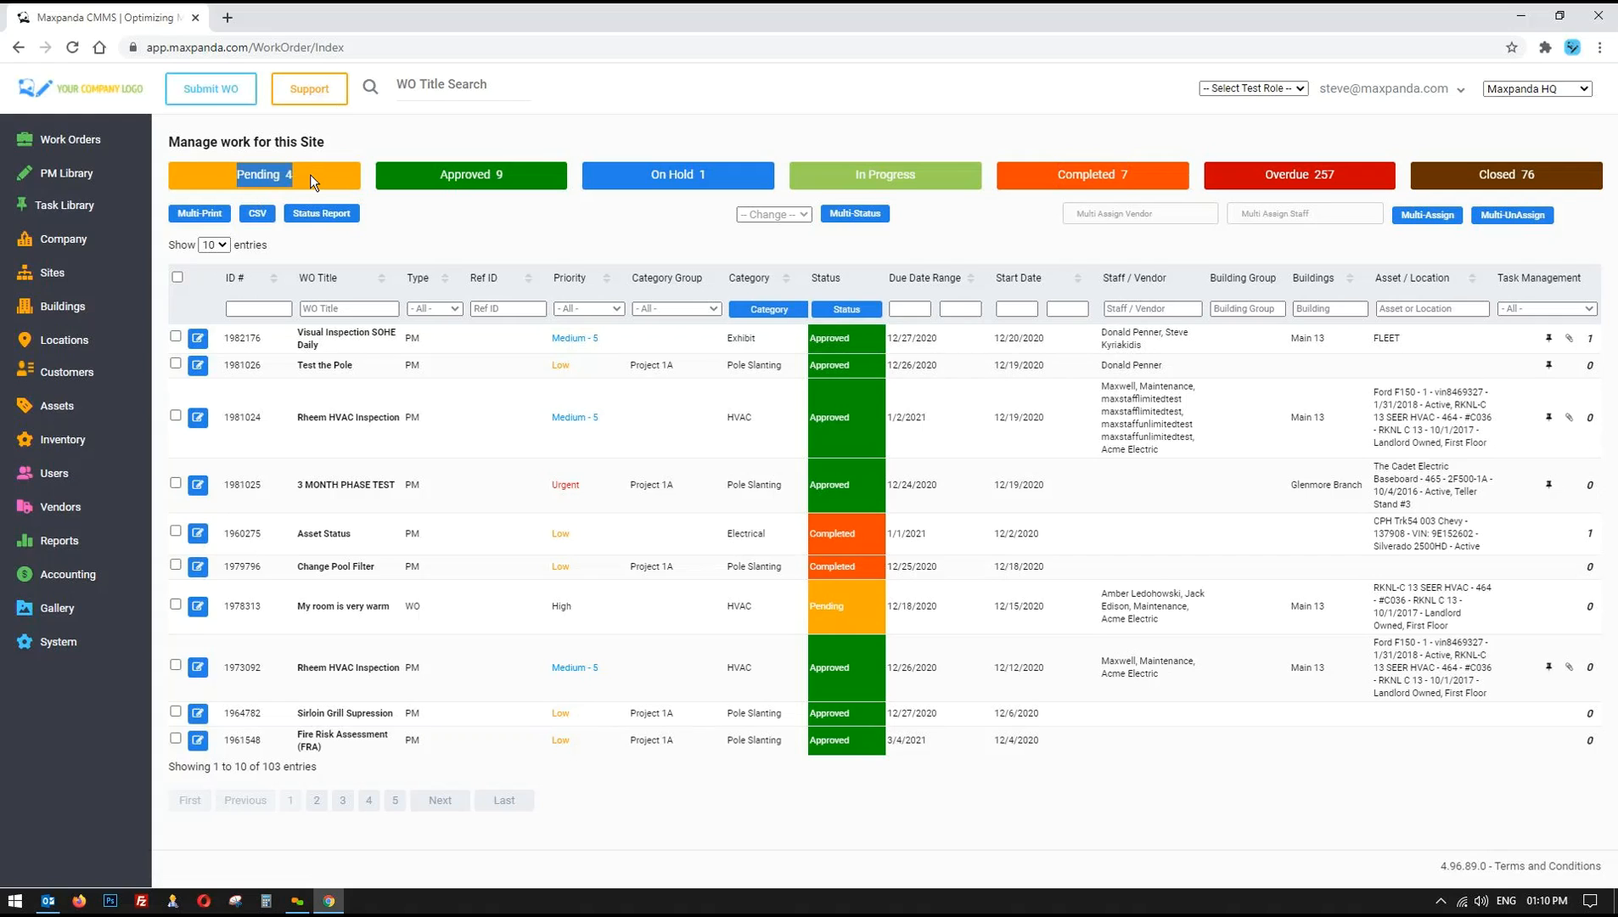
- Relate the Pending, Approved, Completed and Closed work order counters to the available test roles
{"action": "left_click_drag", "start_coordinate": [310, 174], "coordinate": [207, 172]}
{"action": "left_click", "coordinate": [455, 174]}
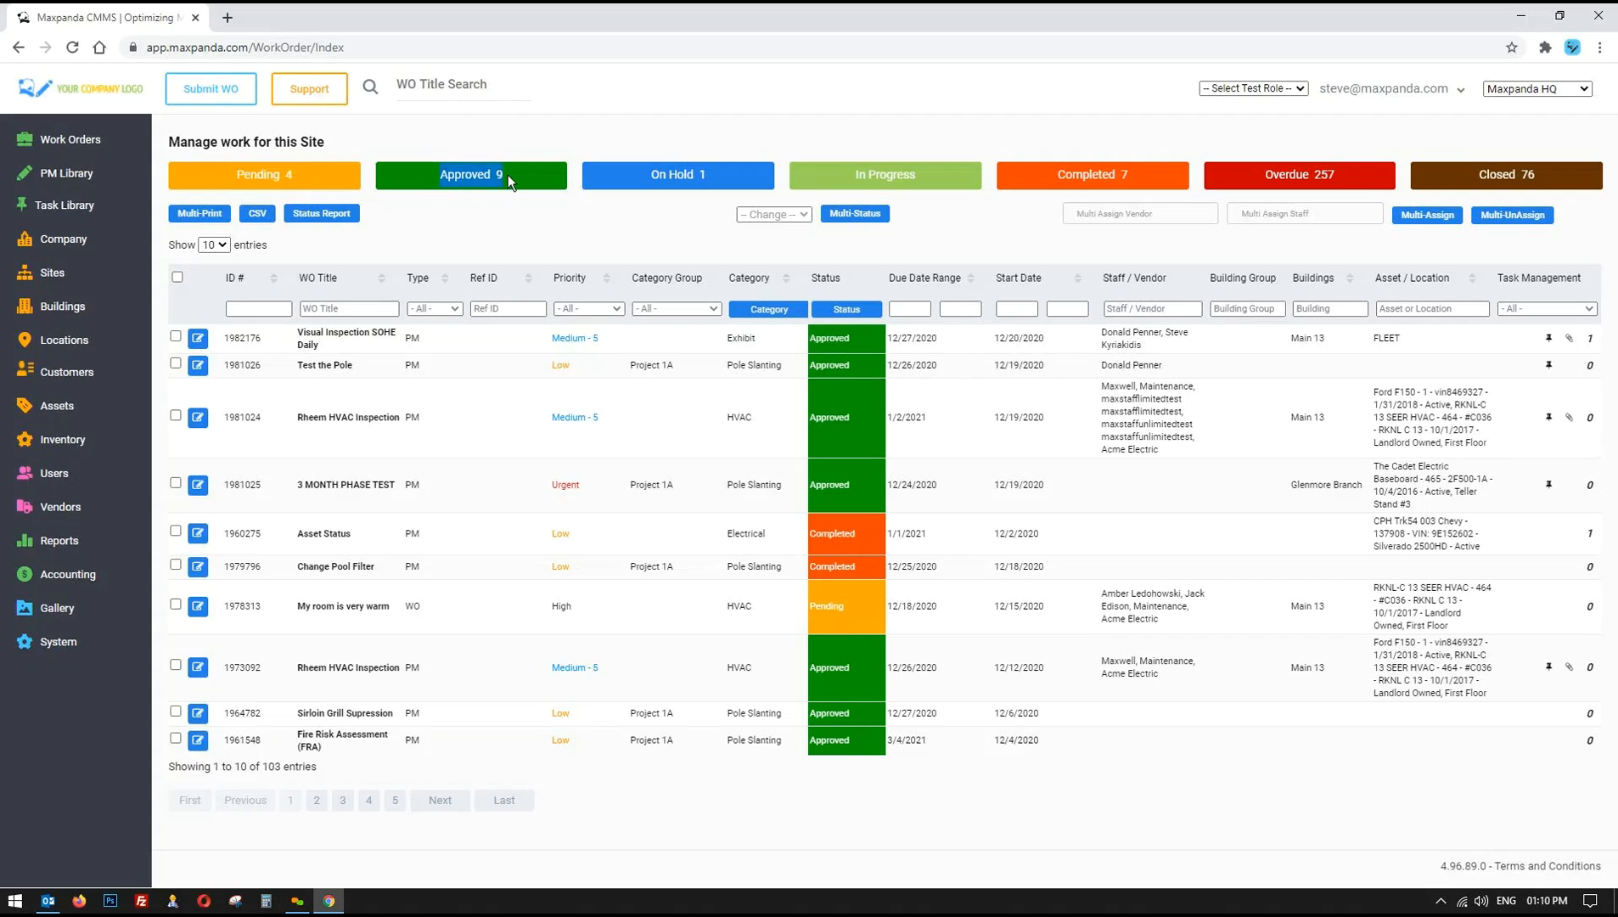
{"action": "left_click", "coordinate": [1248, 88]}
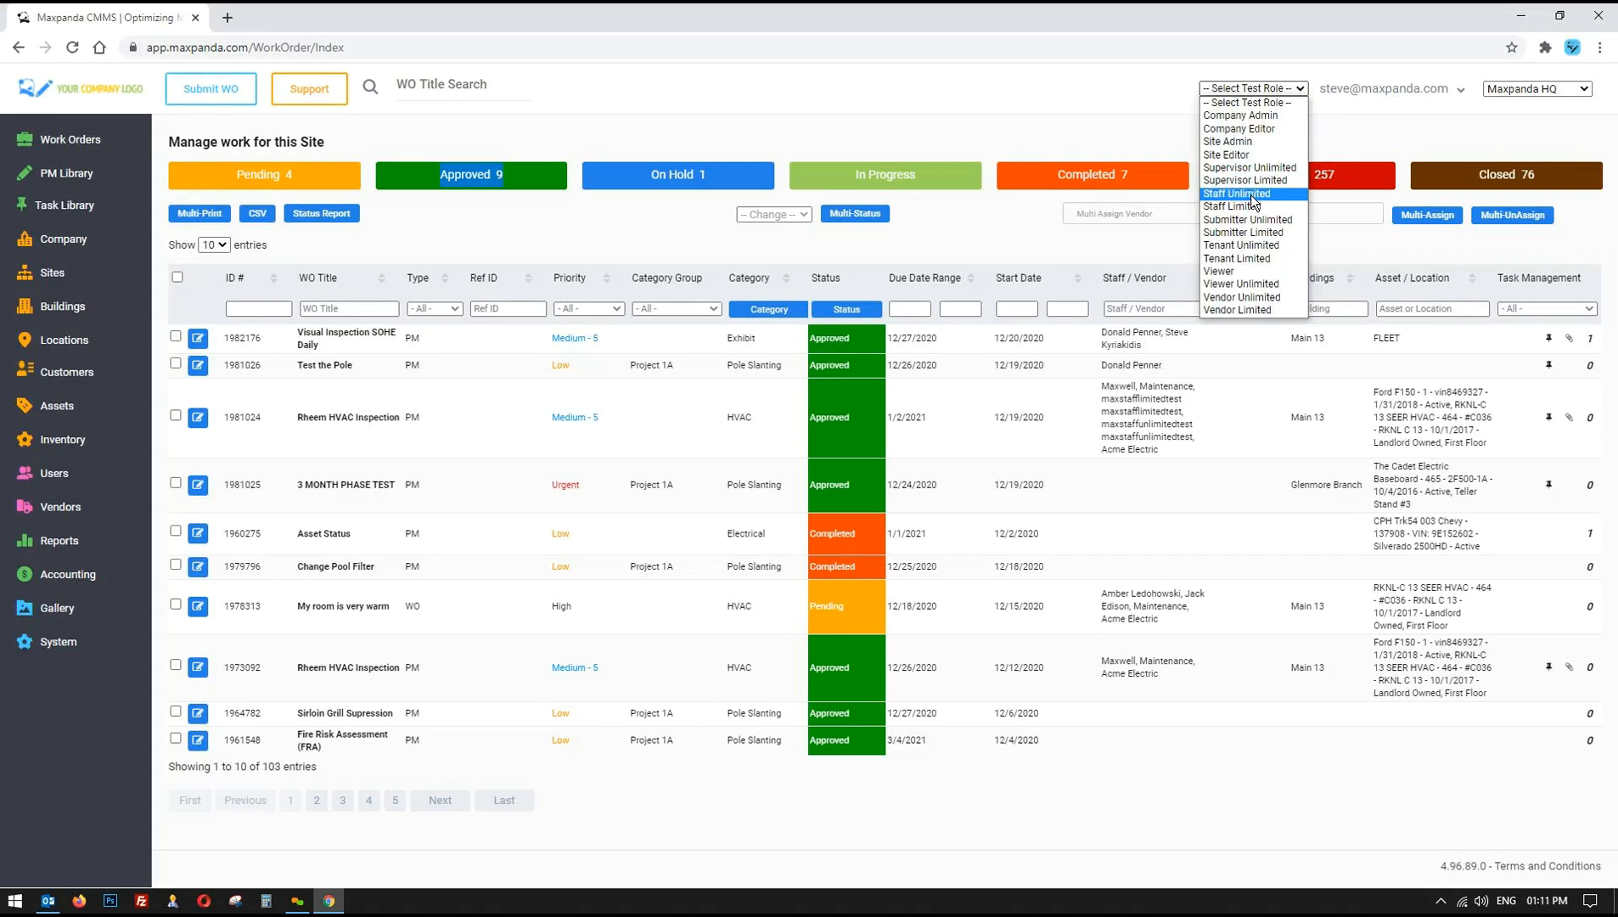
{"action": "left_click", "coordinate": [989, 139]}
{"action": "left_click_drag", "start_coordinate": [1056, 174], "coordinate": [1170, 173]}
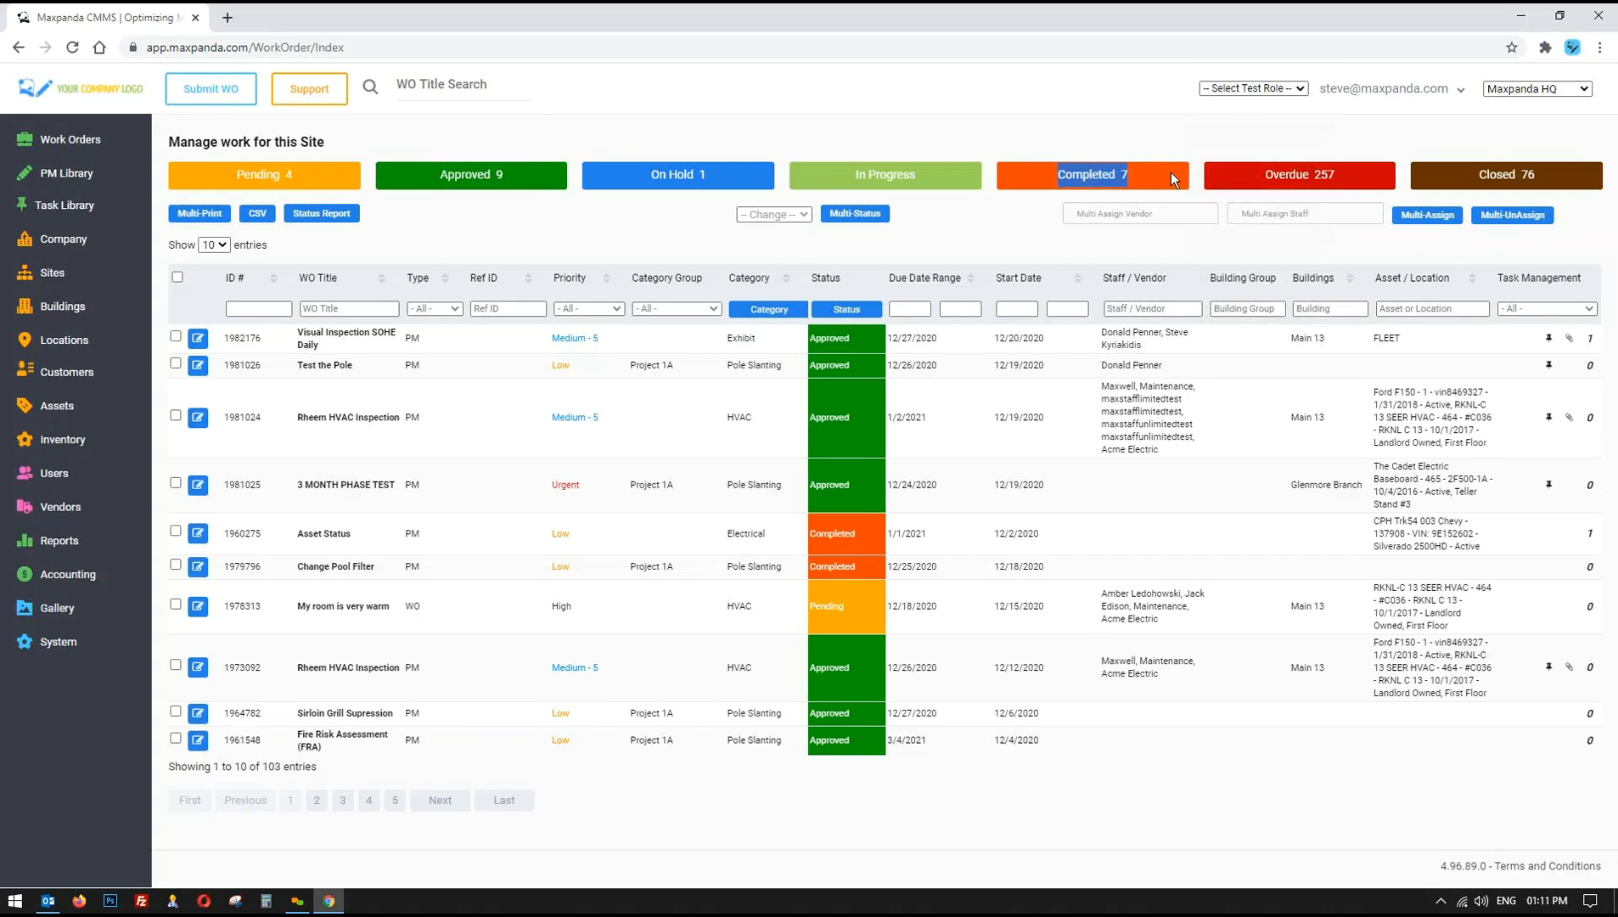
{"action": "left_click", "coordinate": [1242, 88]}
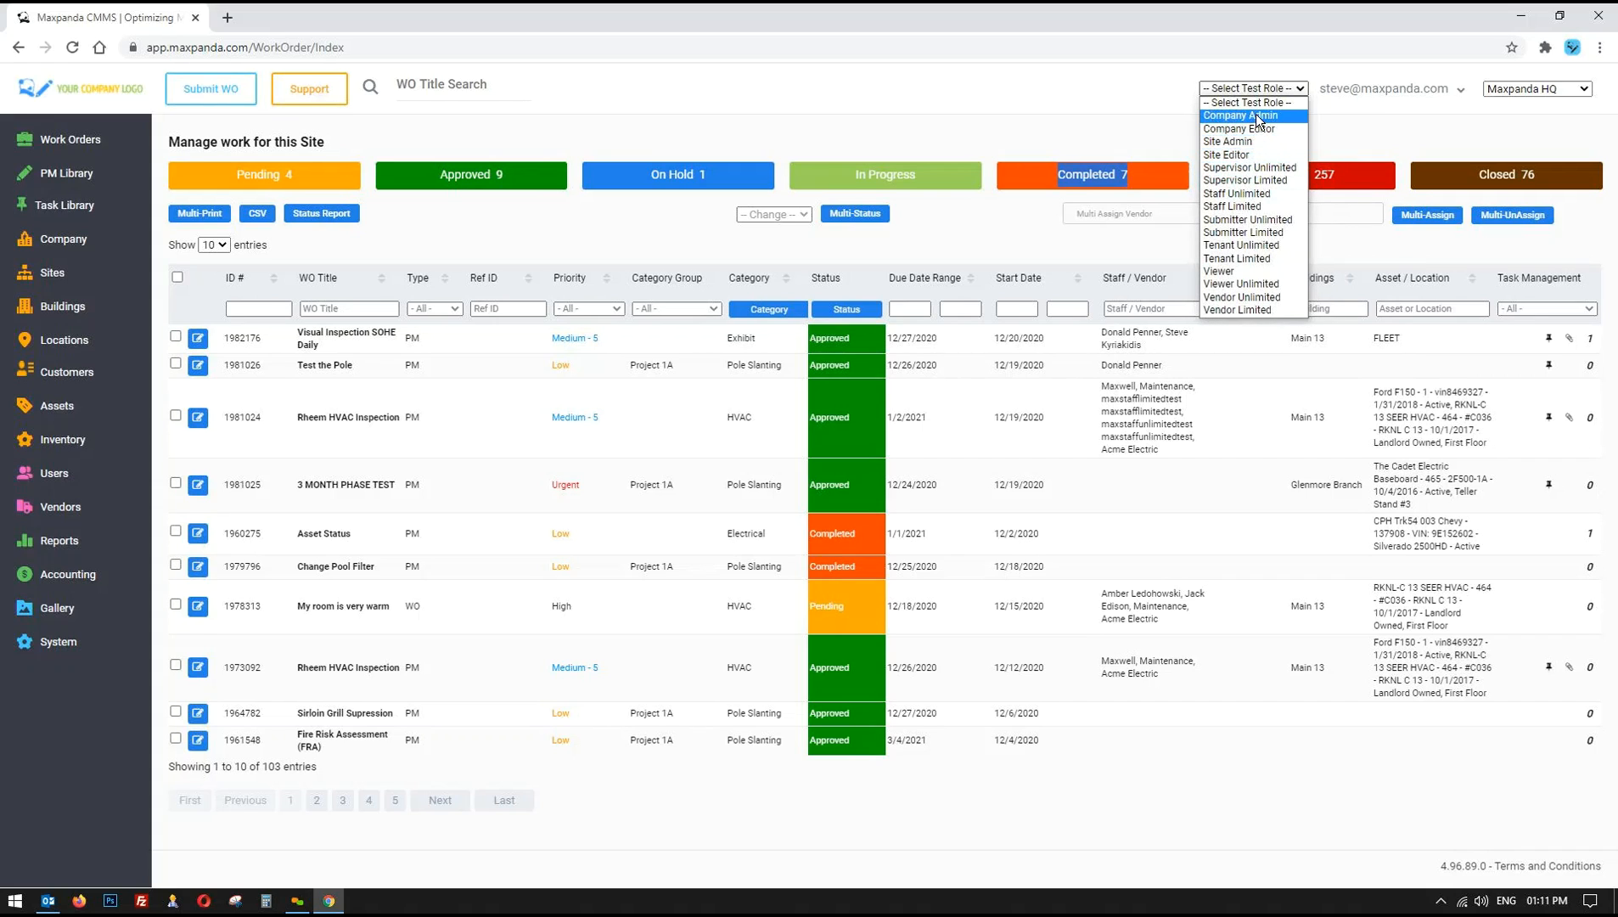
{"action": "left_click", "coordinate": [1199, 119]}
{"action": "left_click_drag", "start_coordinate": [1459, 170], "coordinate": [1561, 172]}
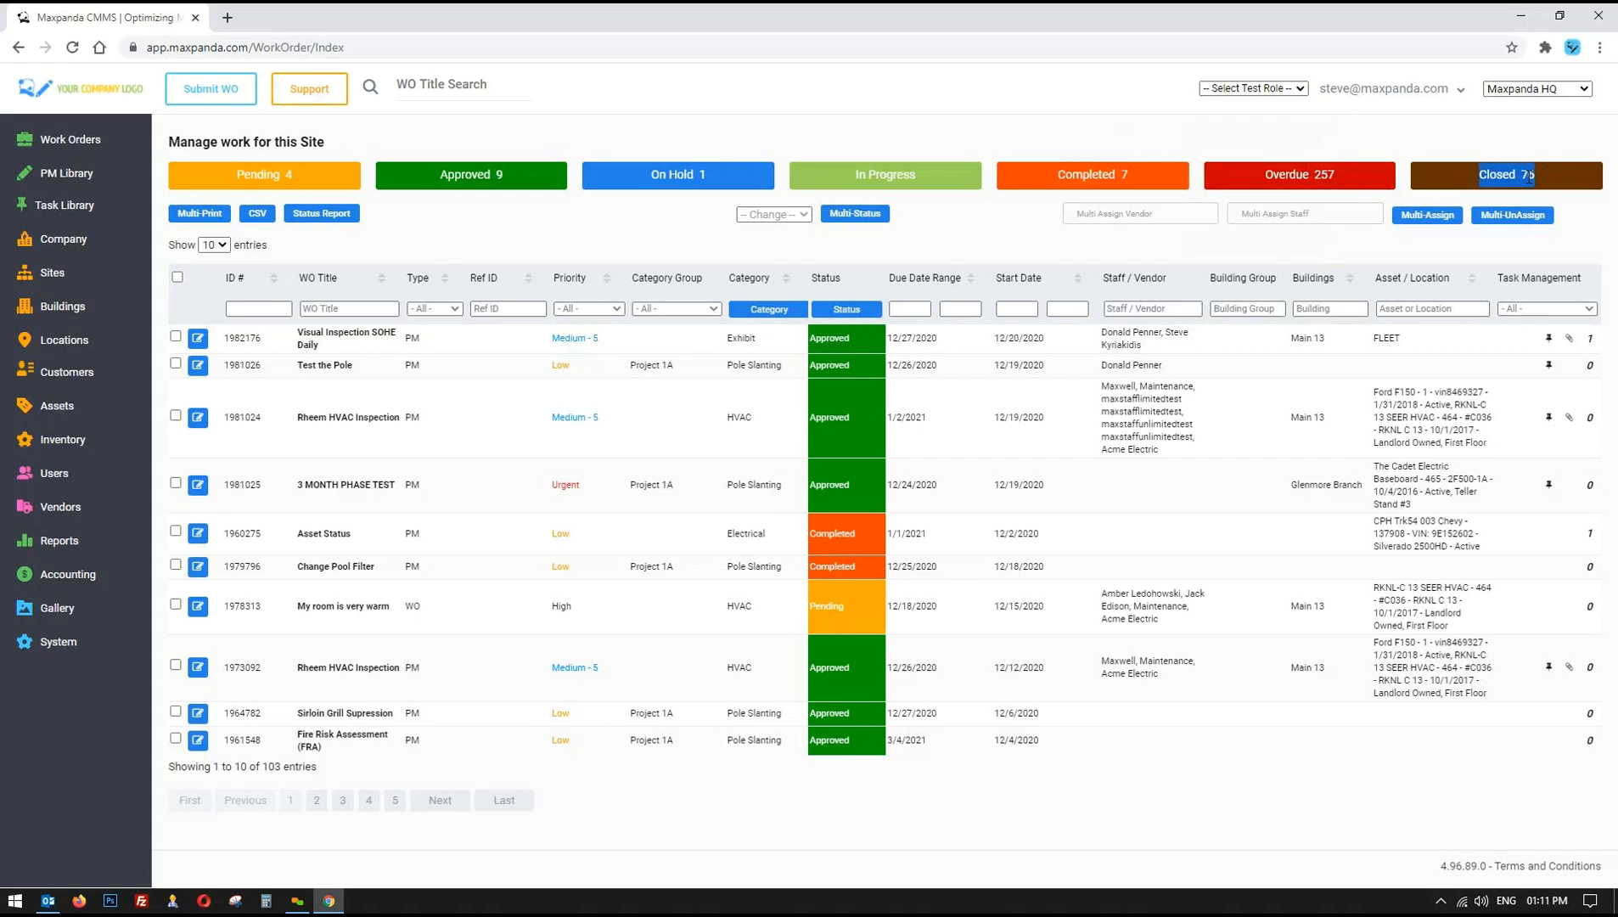
- Switch the test role to Staff Limited, check the selectable sites and collapse the Work Orders navigation section
{"action": "left_click", "coordinate": [1248, 87]}
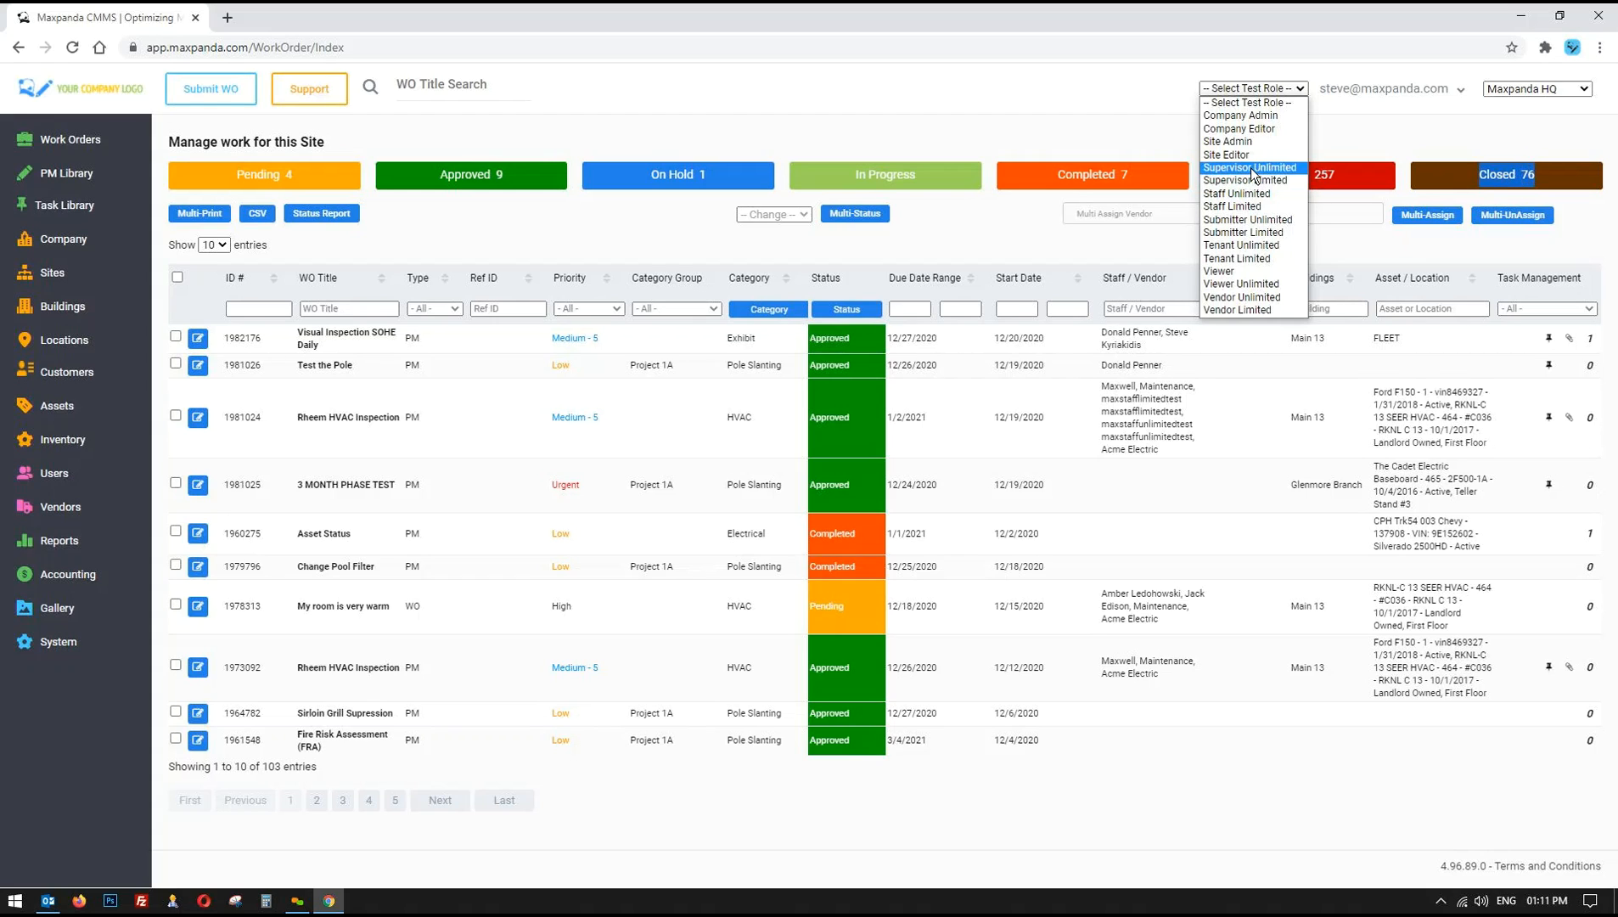
{"action": "left_click", "coordinate": [1242, 209]}
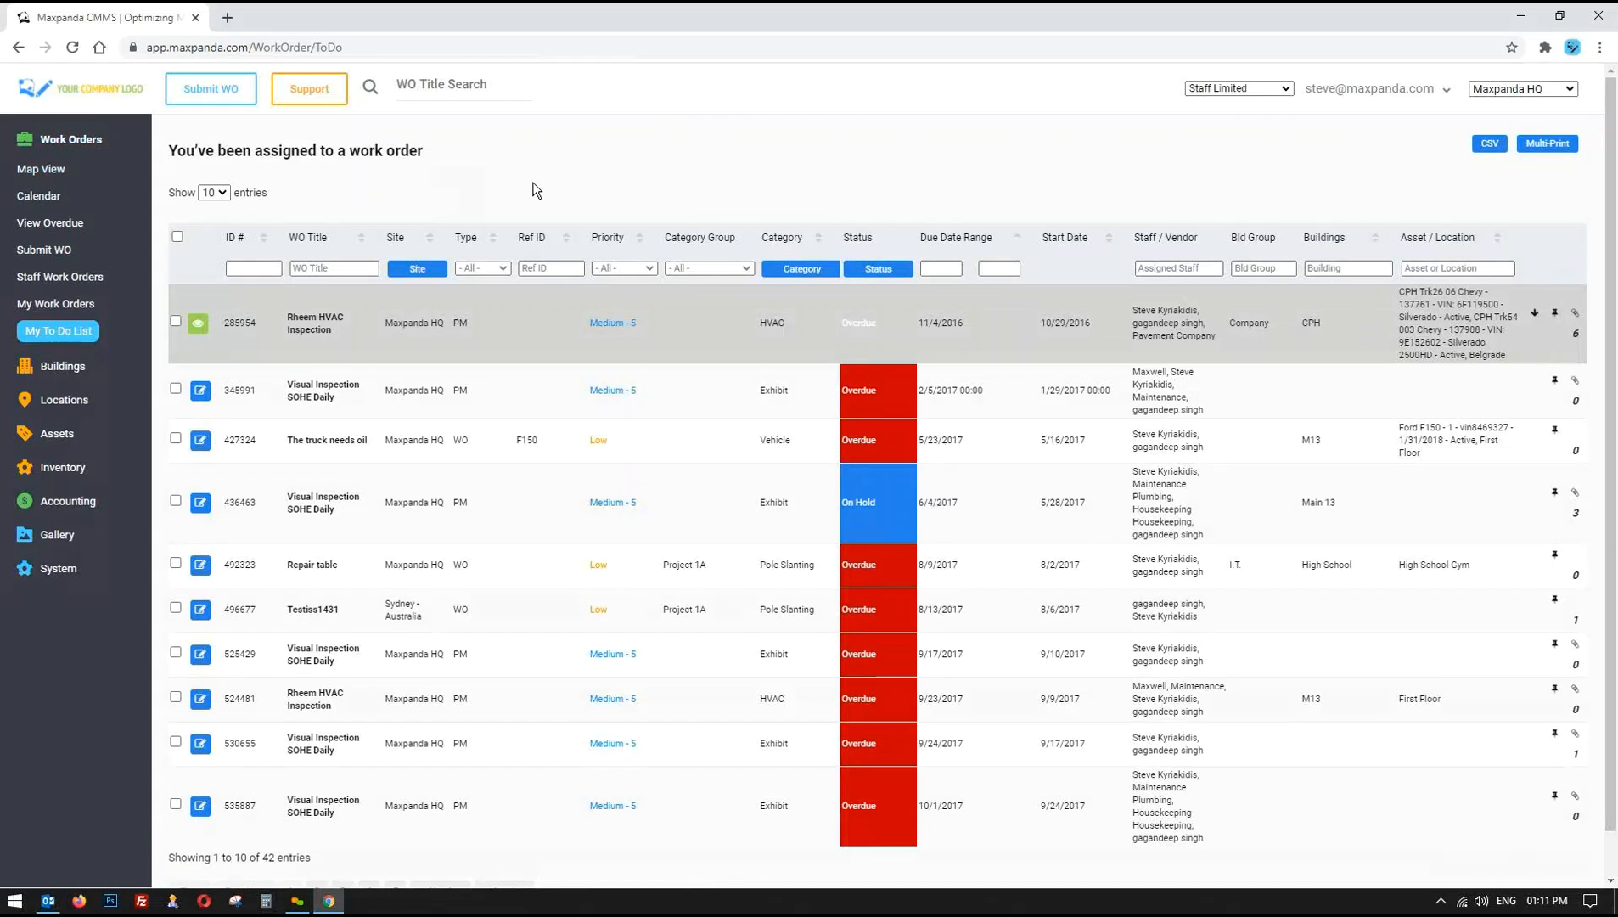
{"action": "left_click", "coordinate": [1493, 87]}
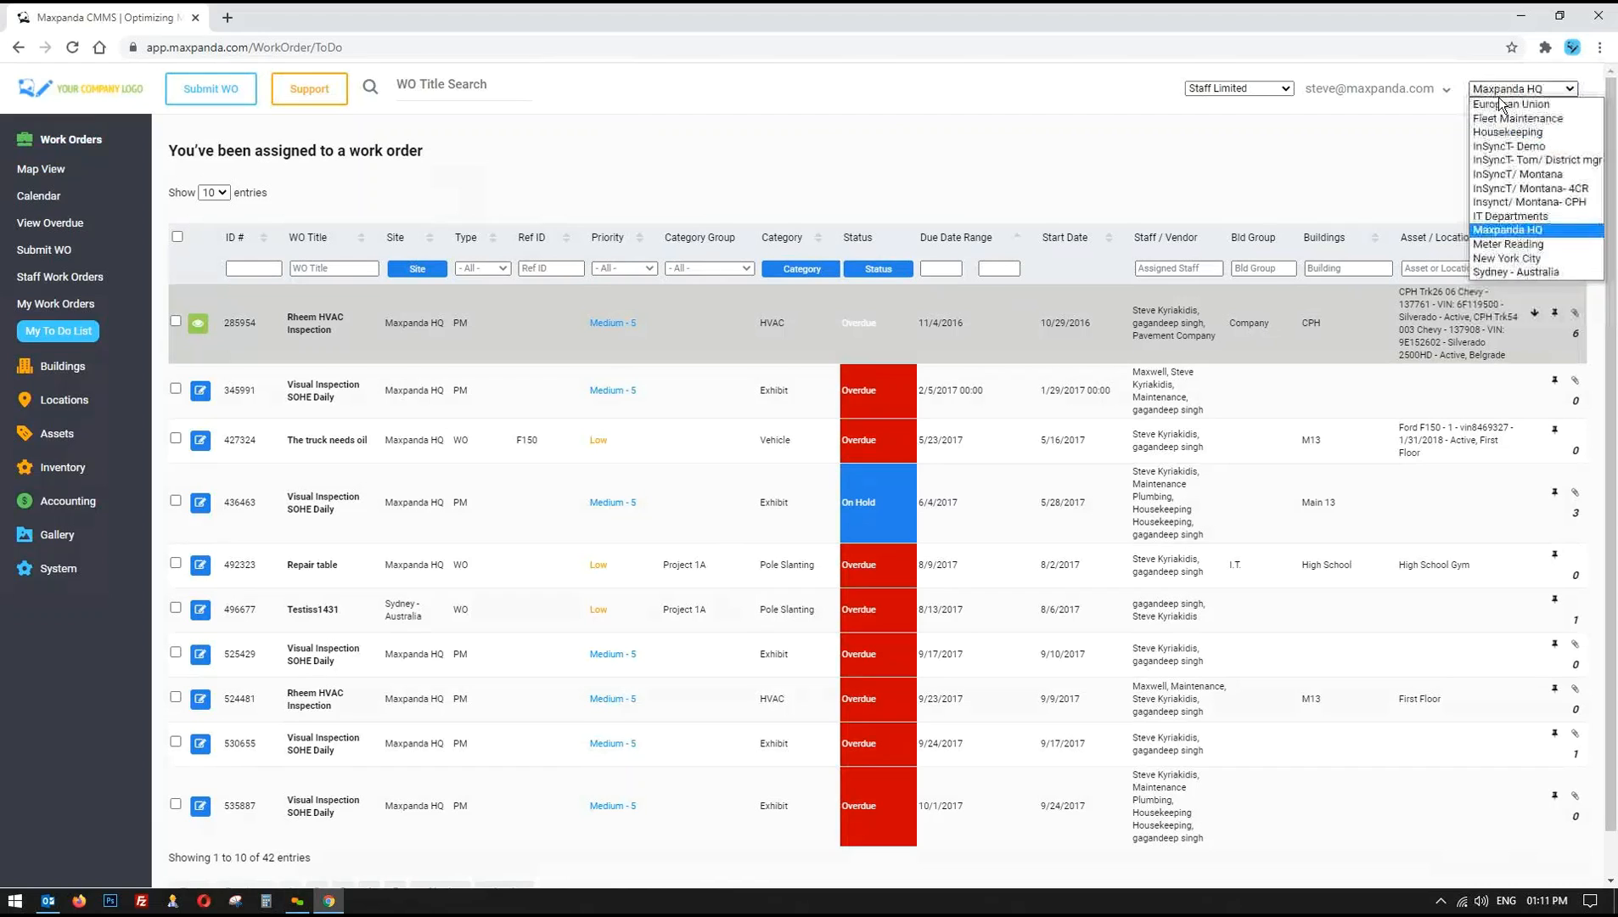
{"action": "left_click", "coordinate": [71, 140]}
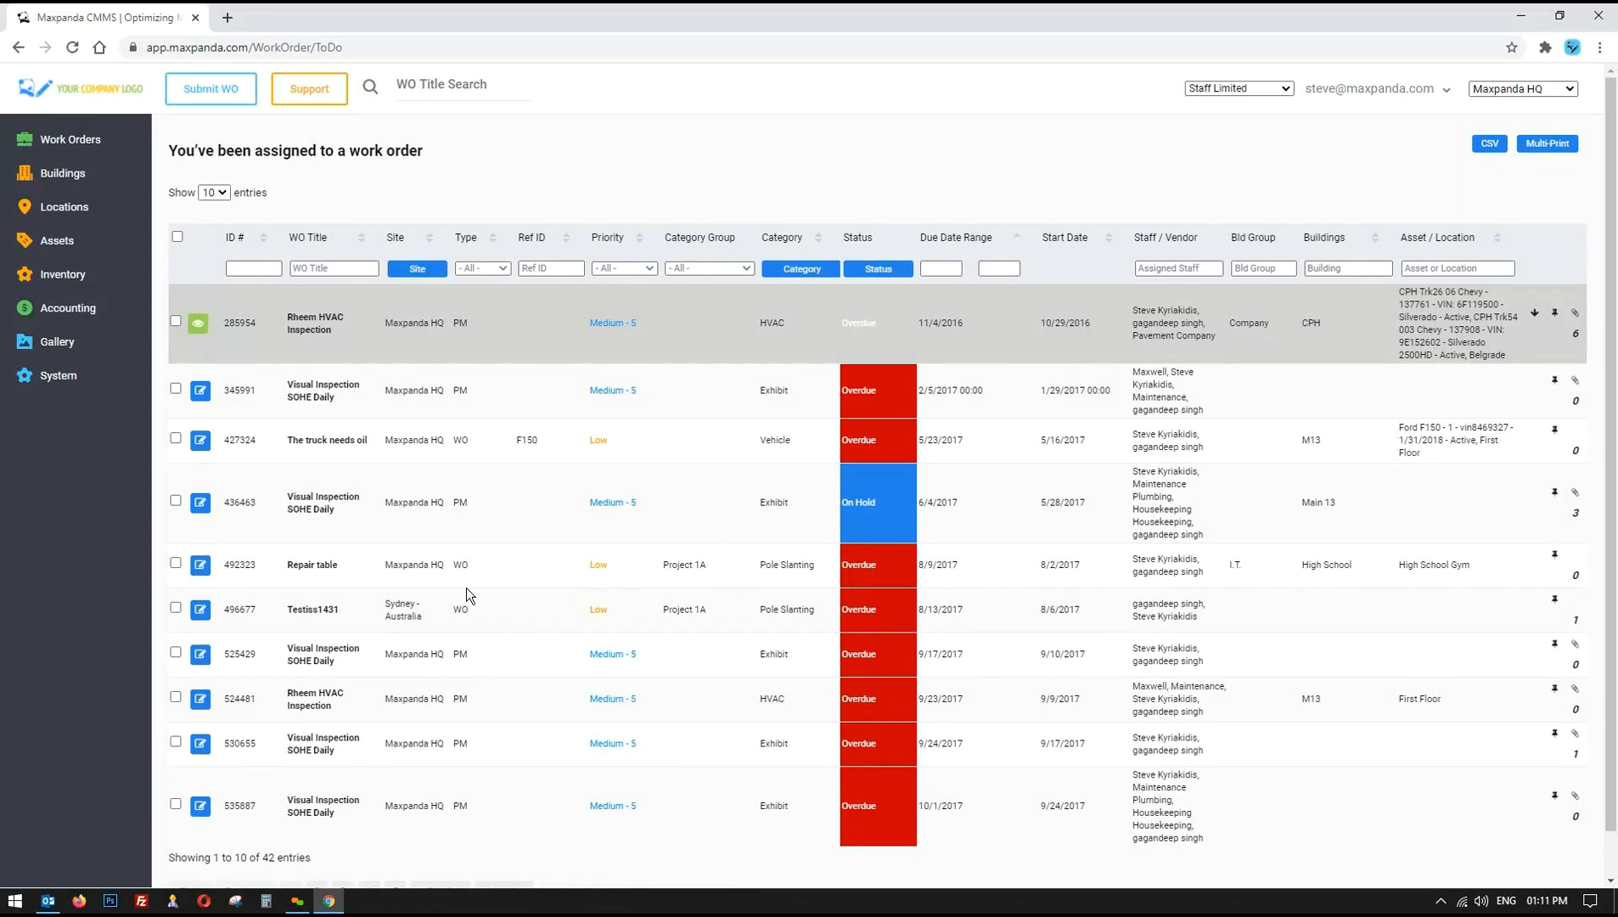
- Switch the test role to Staff Unlimited and review the first Rheem HVAC Inspection work order on the to-do list
{"action": "left_click", "coordinate": [1273, 88]}
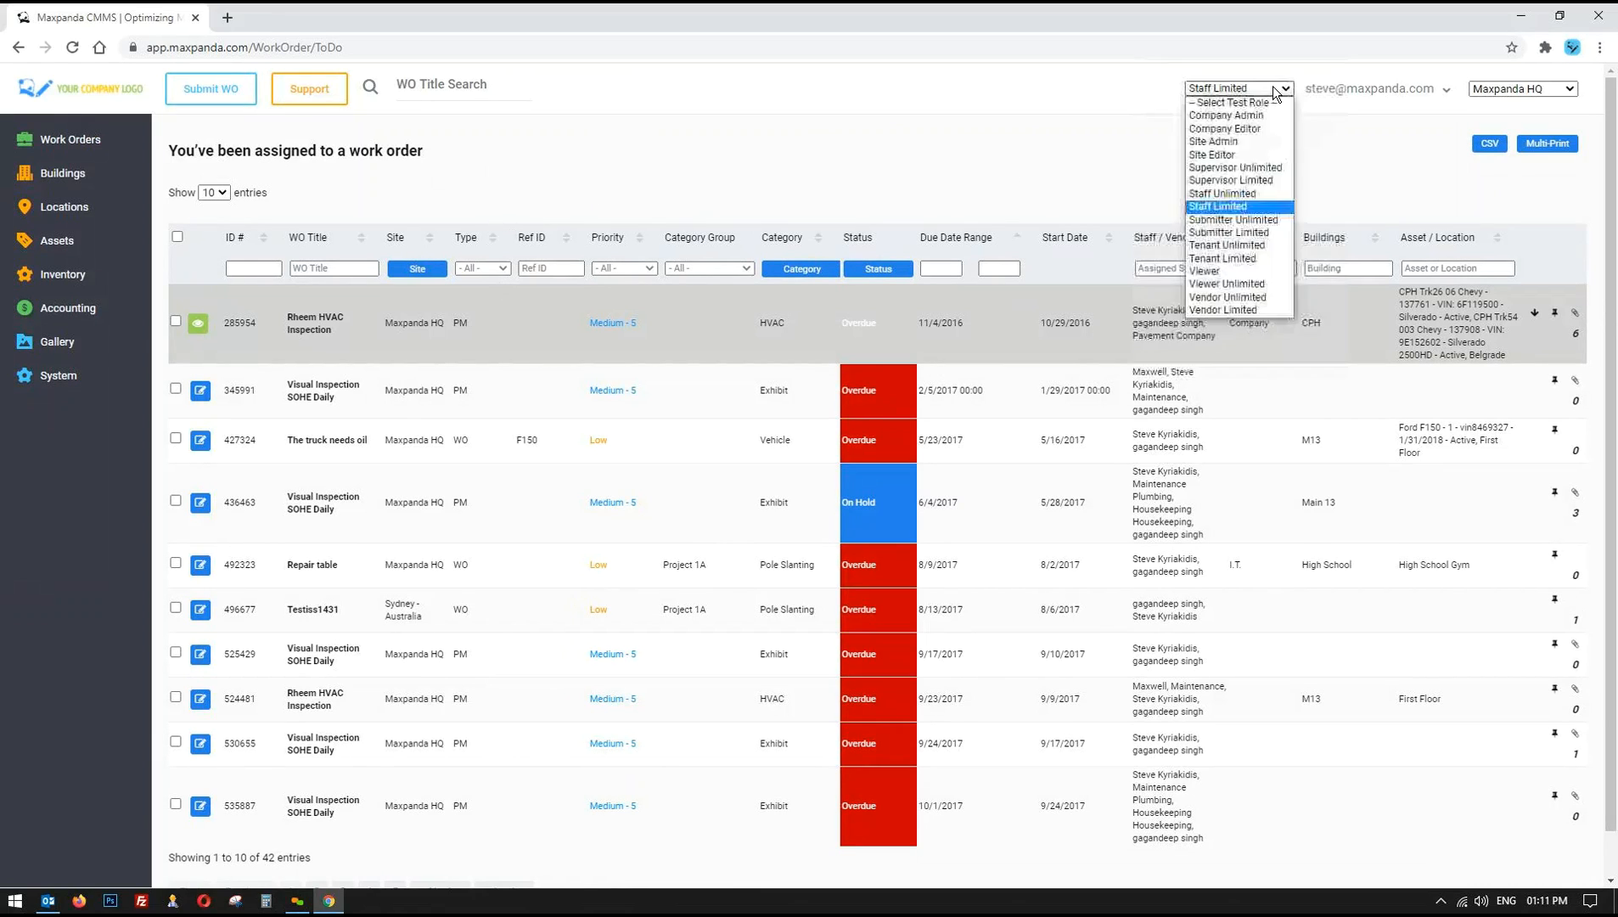
{"action": "left_click", "coordinate": [1232, 193]}
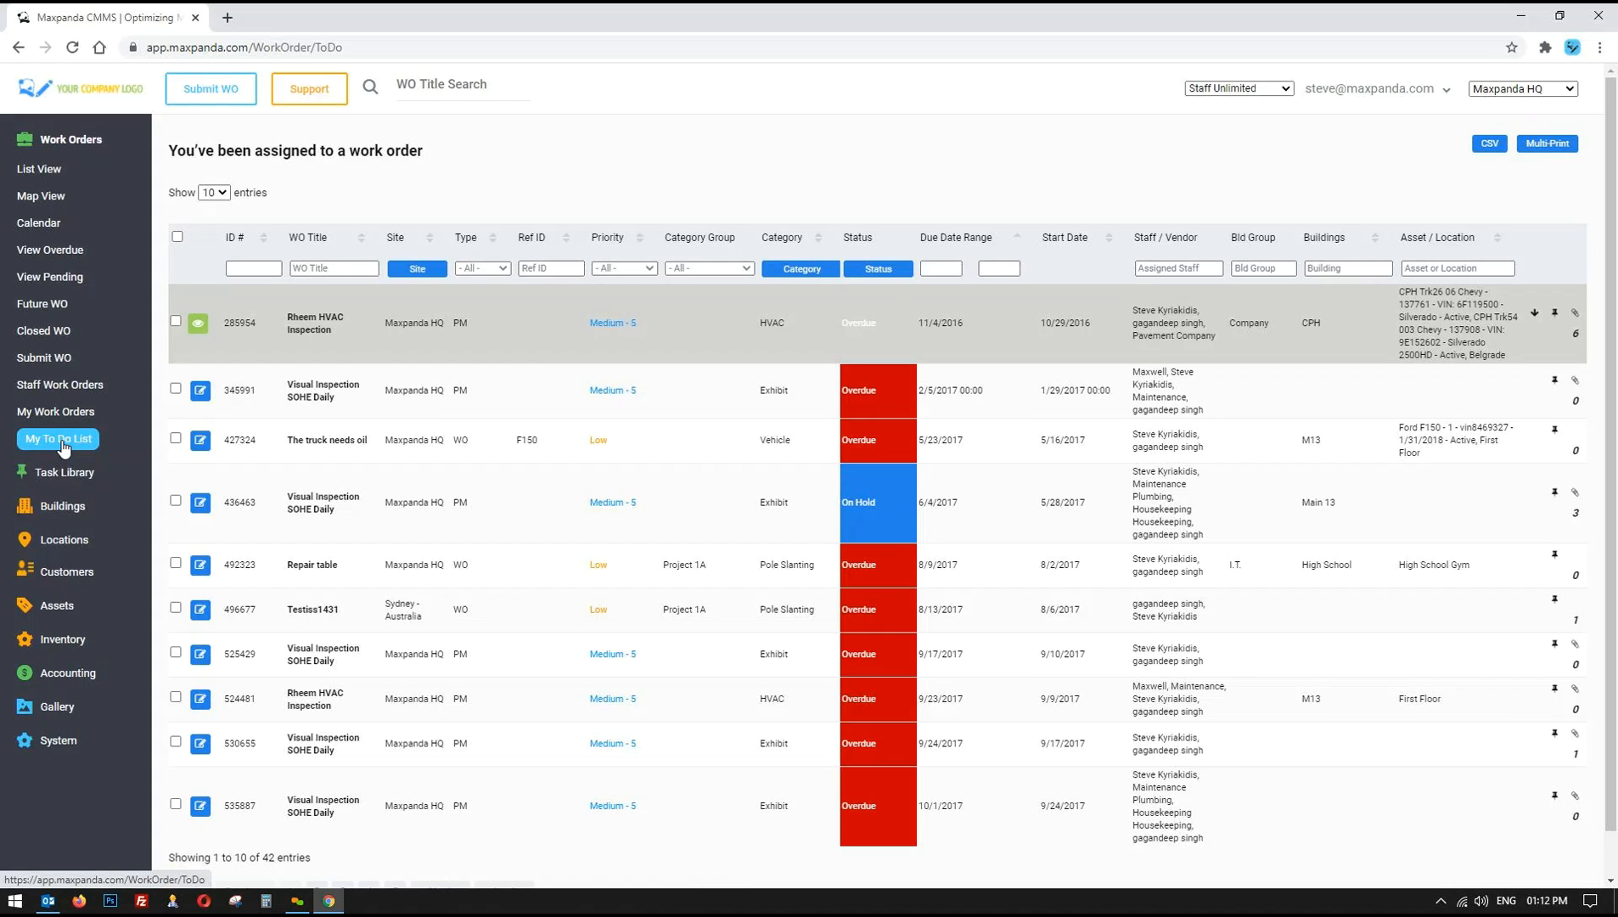
{"action": "mouse_move", "coordinate": [280, 311]}
{"action": "left_mouse_down"}
{"action": "mouse_move", "coordinate": [1228, 333]}
{"action": "mouse_move", "coordinate": [271, 316]}
{"action": "left_mouse_up"}
{"action": "left_click", "coordinate": [1228, 332]}
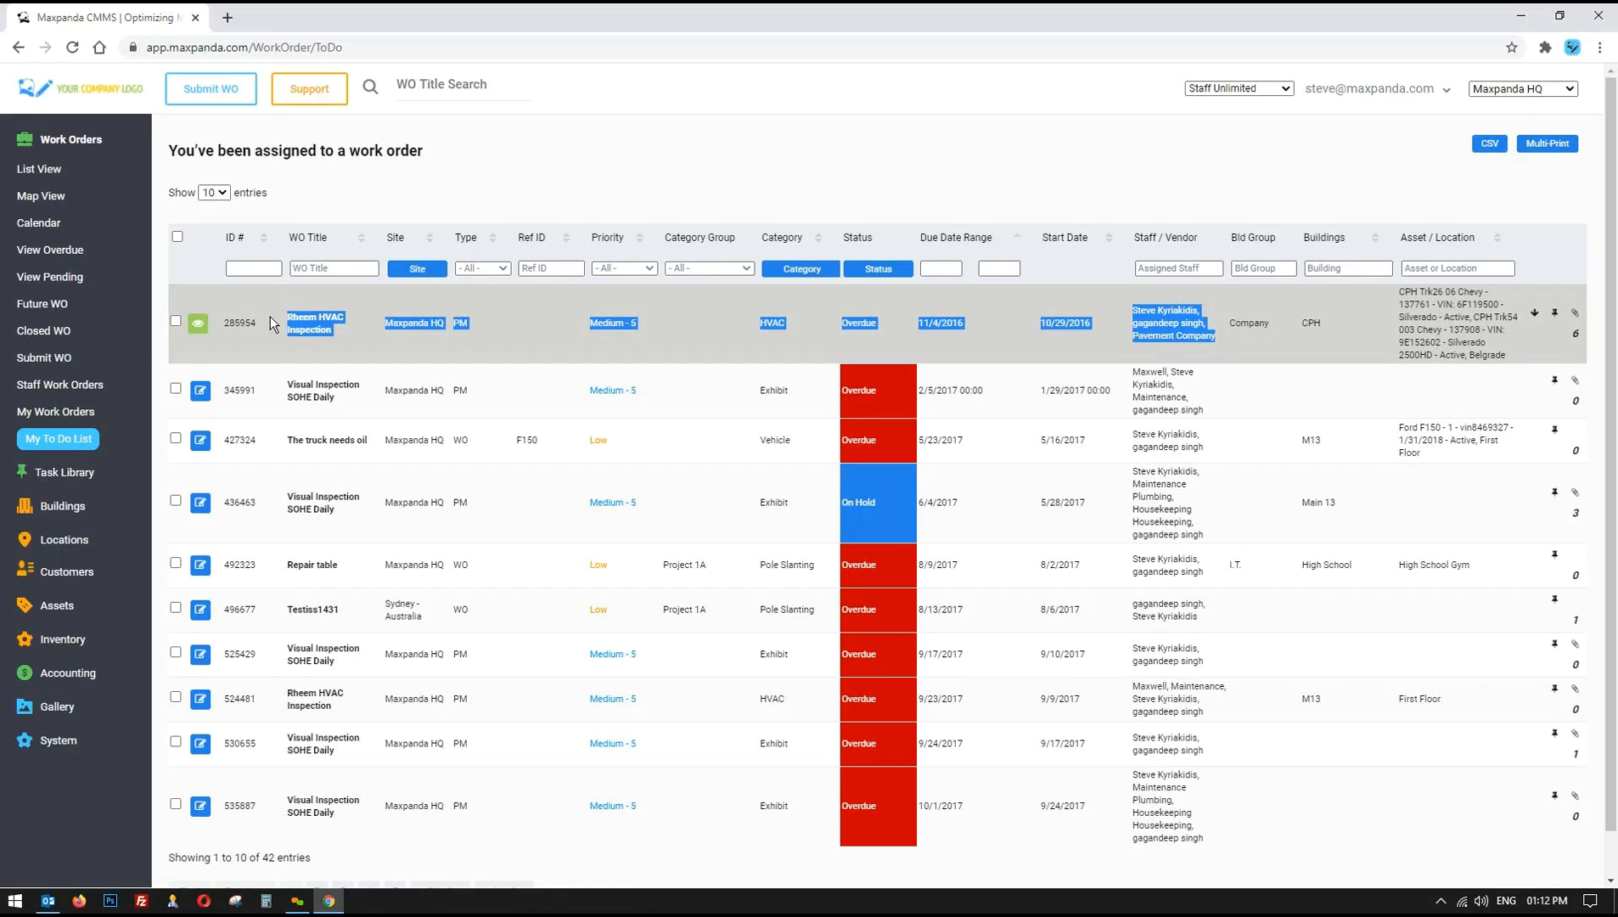
{"action": "left_click", "coordinate": [271, 316]}
{"action": "left_click_drag", "start_coordinate": [277, 315], "coordinate": [983, 331]}
{"action": "left_click", "coordinate": [983, 331]}
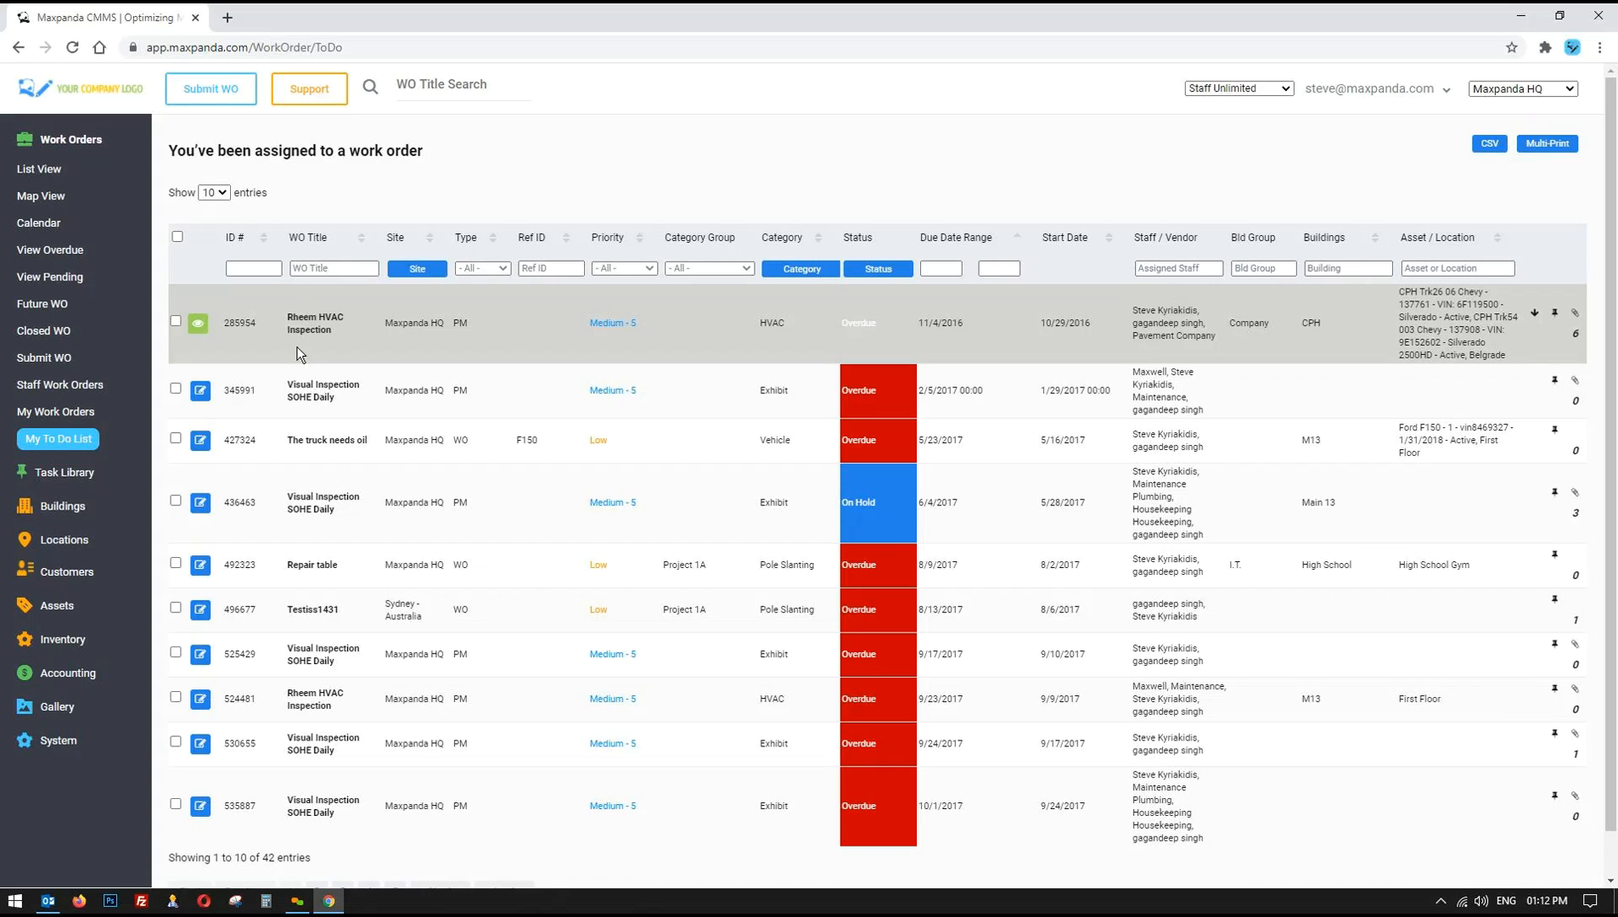
{"action": "left_click_drag", "start_coordinate": [280, 344], "coordinate": [1499, 344]}
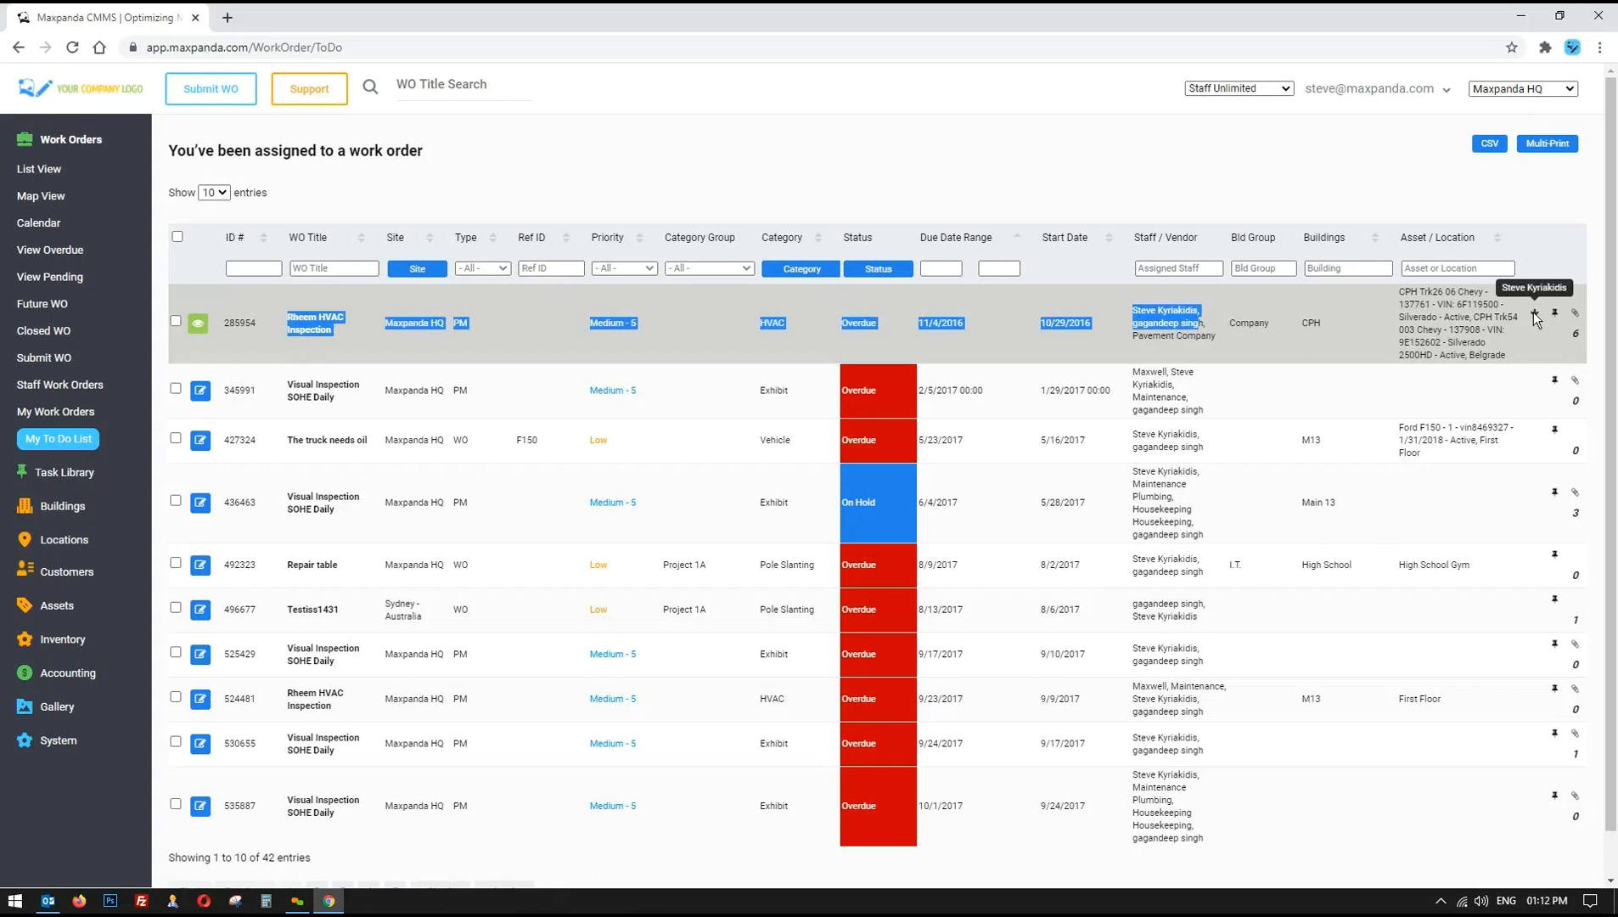
{"action": "left_click", "coordinate": [514, 172]}
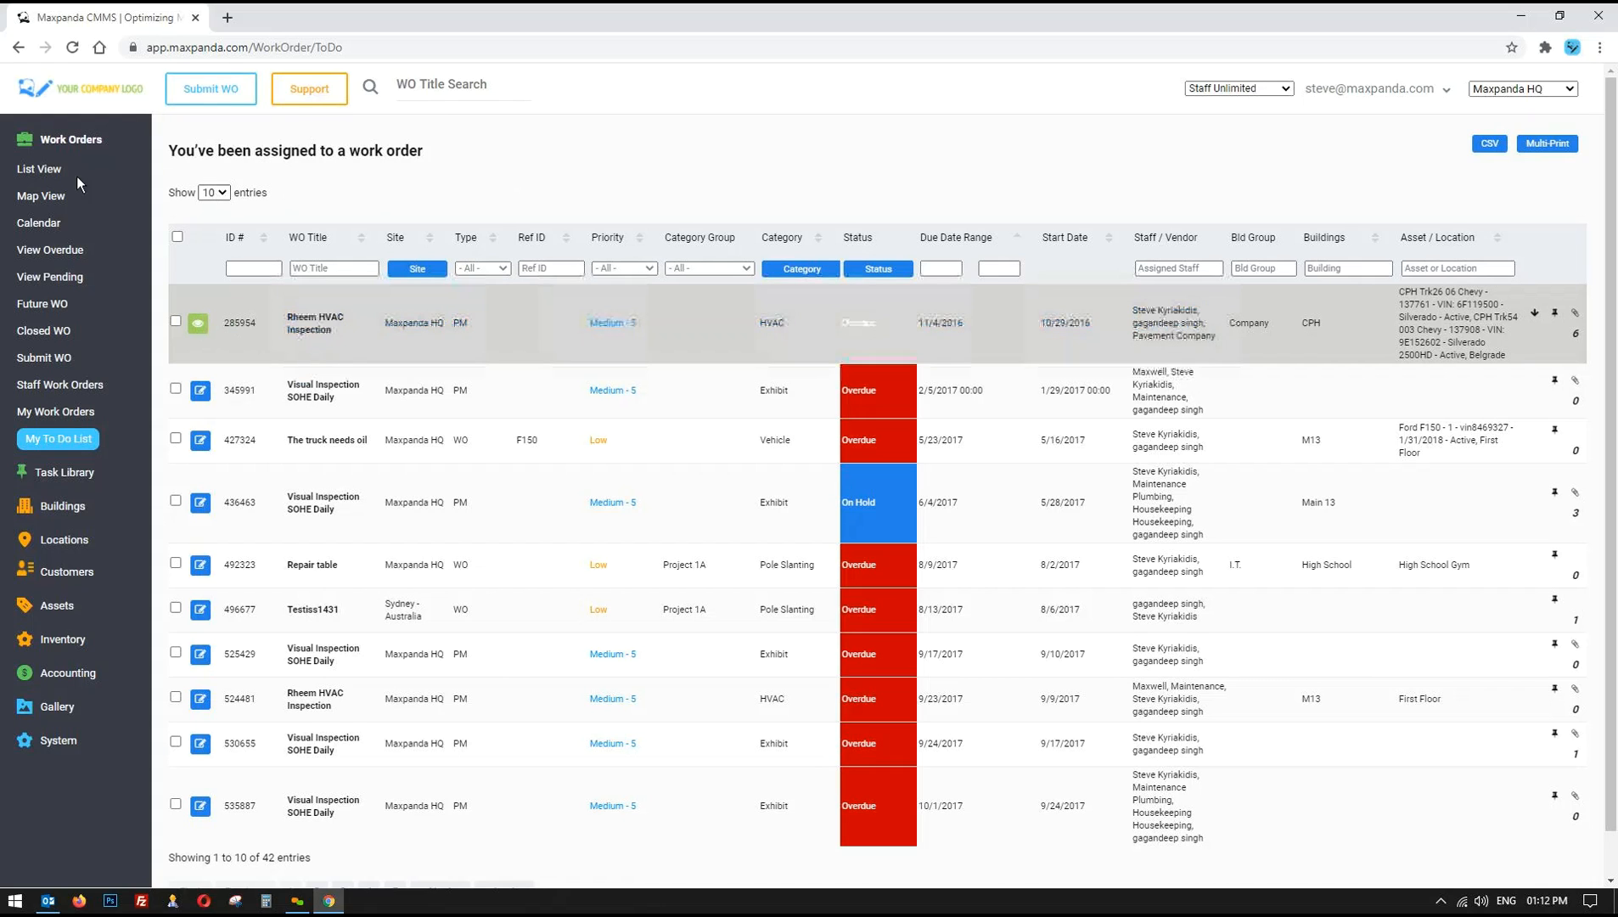
- Open the site's work order list view and examine the Visual Inspection SOHE Daily entry
{"action": "left_click", "coordinate": [51, 169]}
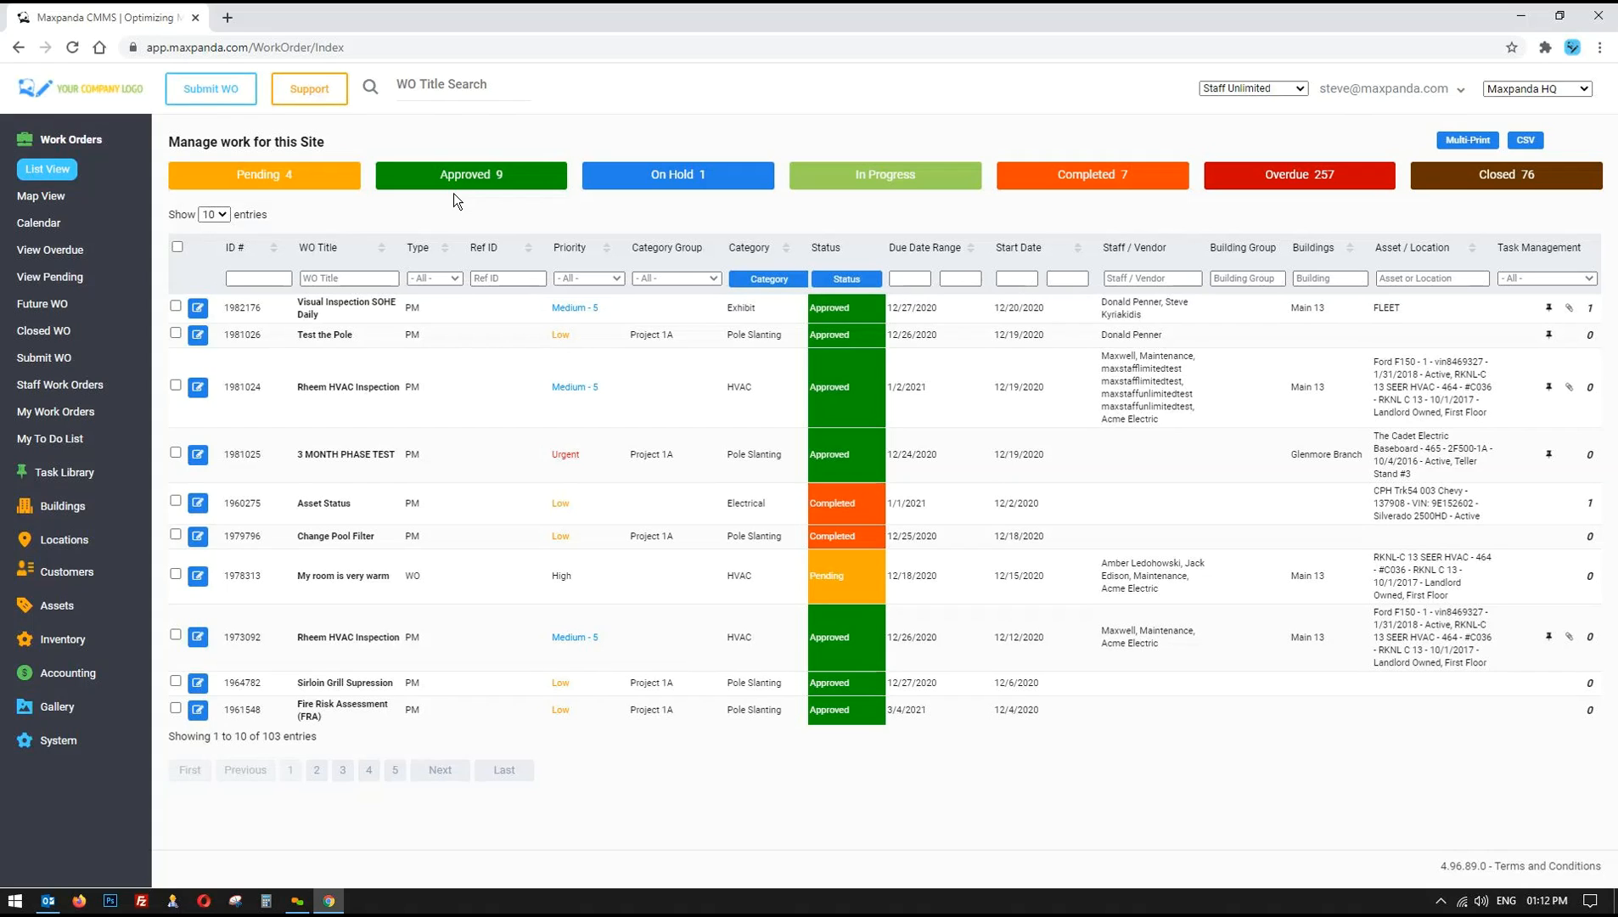
{"action": "left_click_drag", "start_coordinate": [289, 305], "coordinate": [498, 306]}
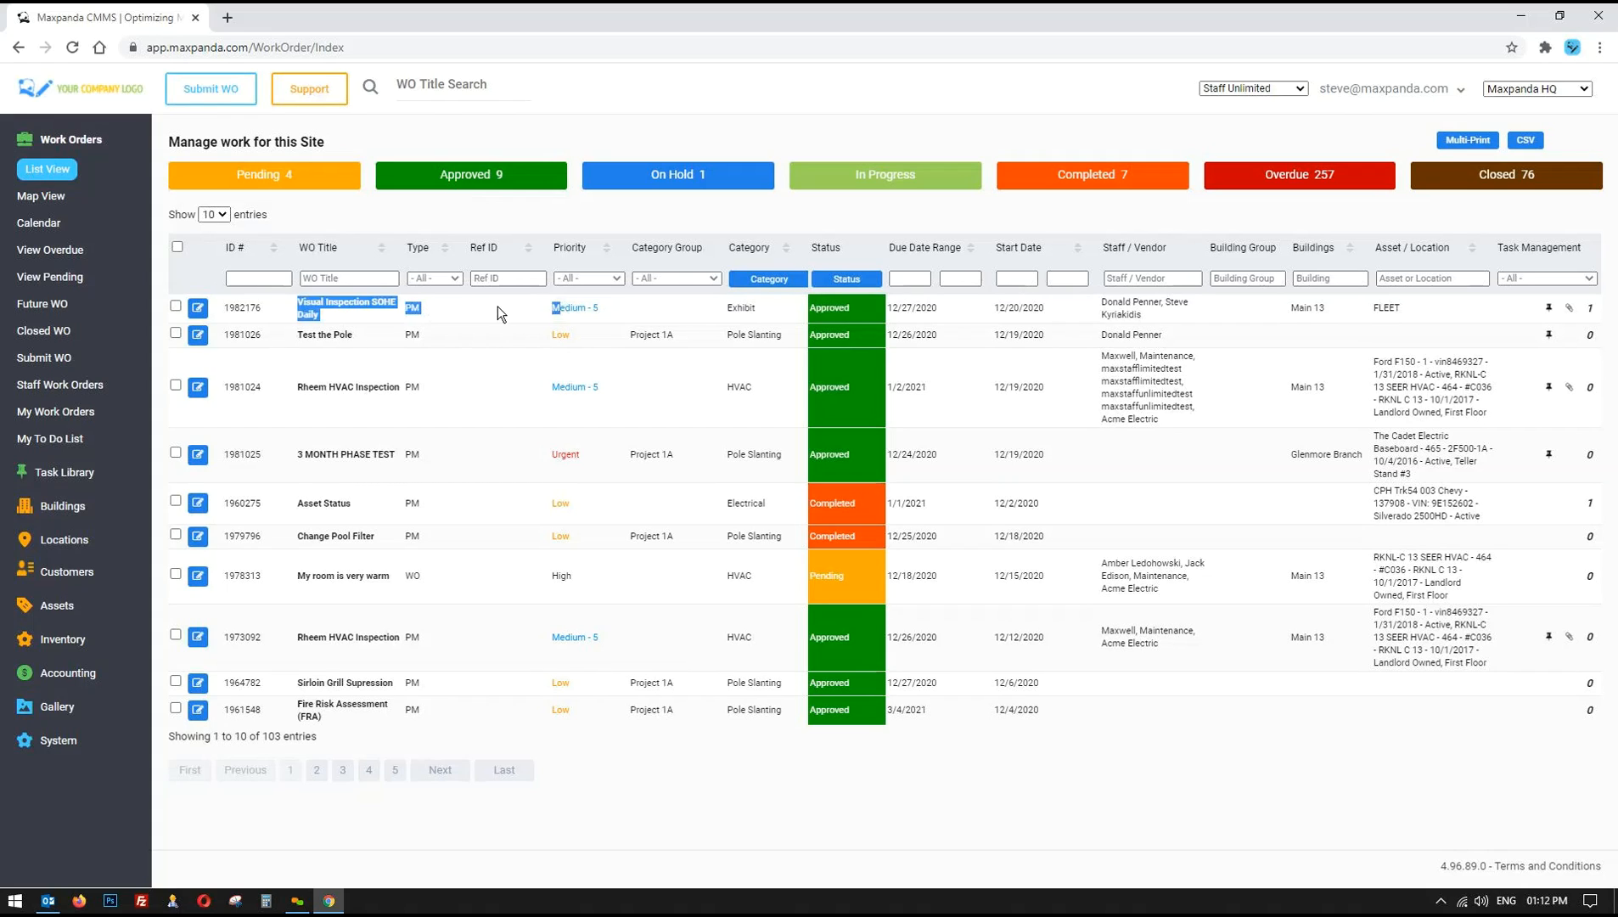
{"action": "left_click", "coordinate": [494, 306]}
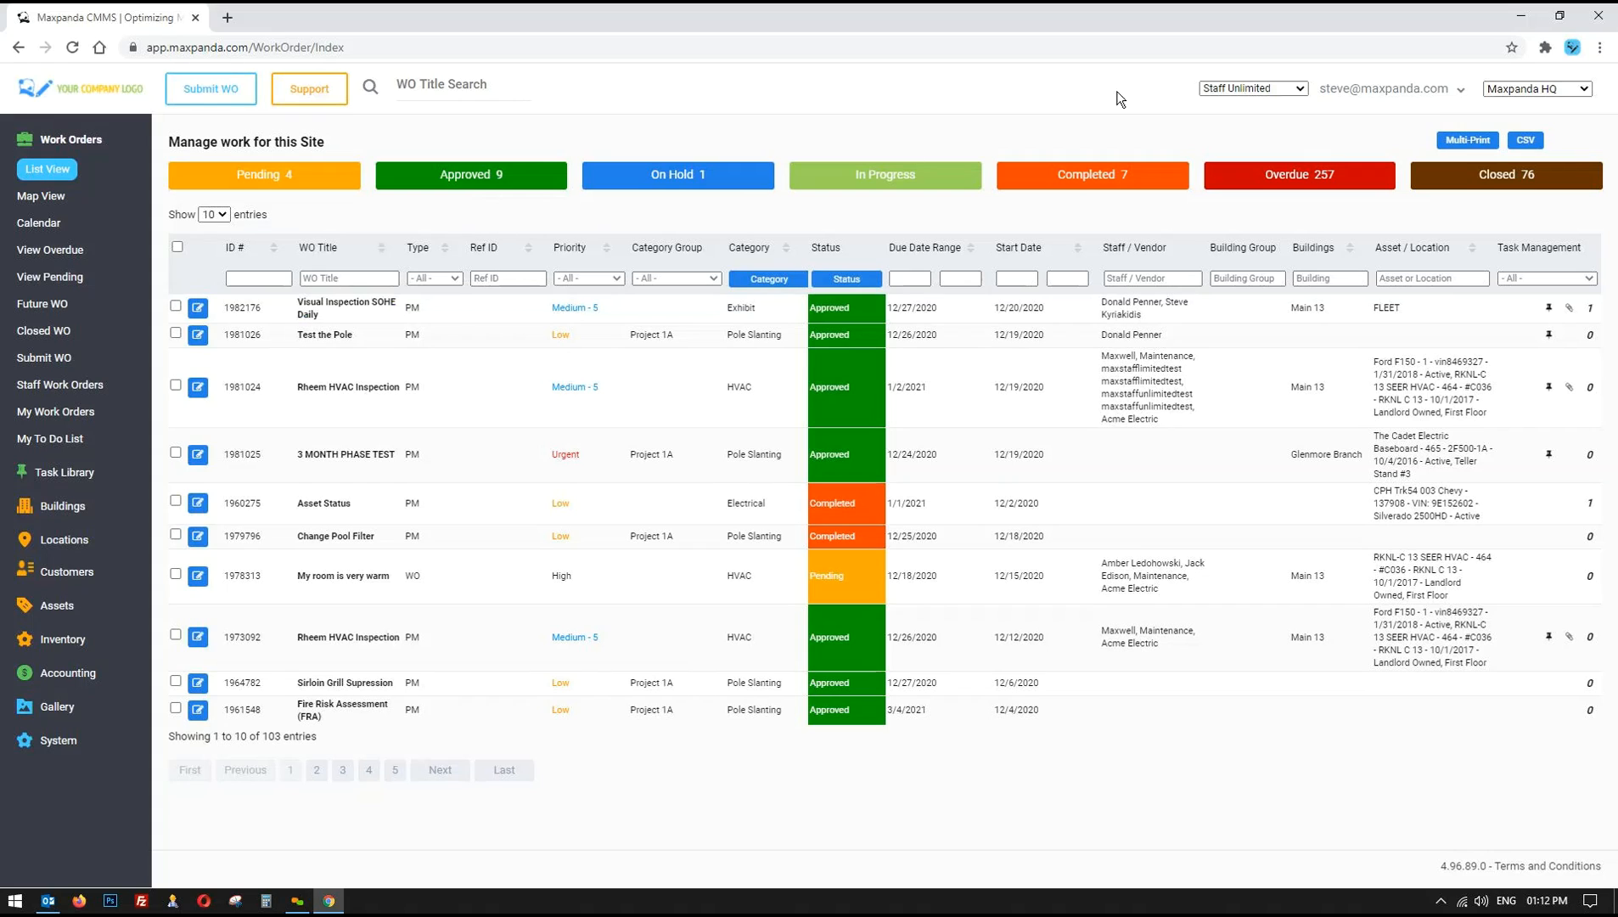
- Switch the test role to Vendor Limited and review the work orders assigned to the vendor
{"action": "left_click", "coordinate": [1253, 89]}
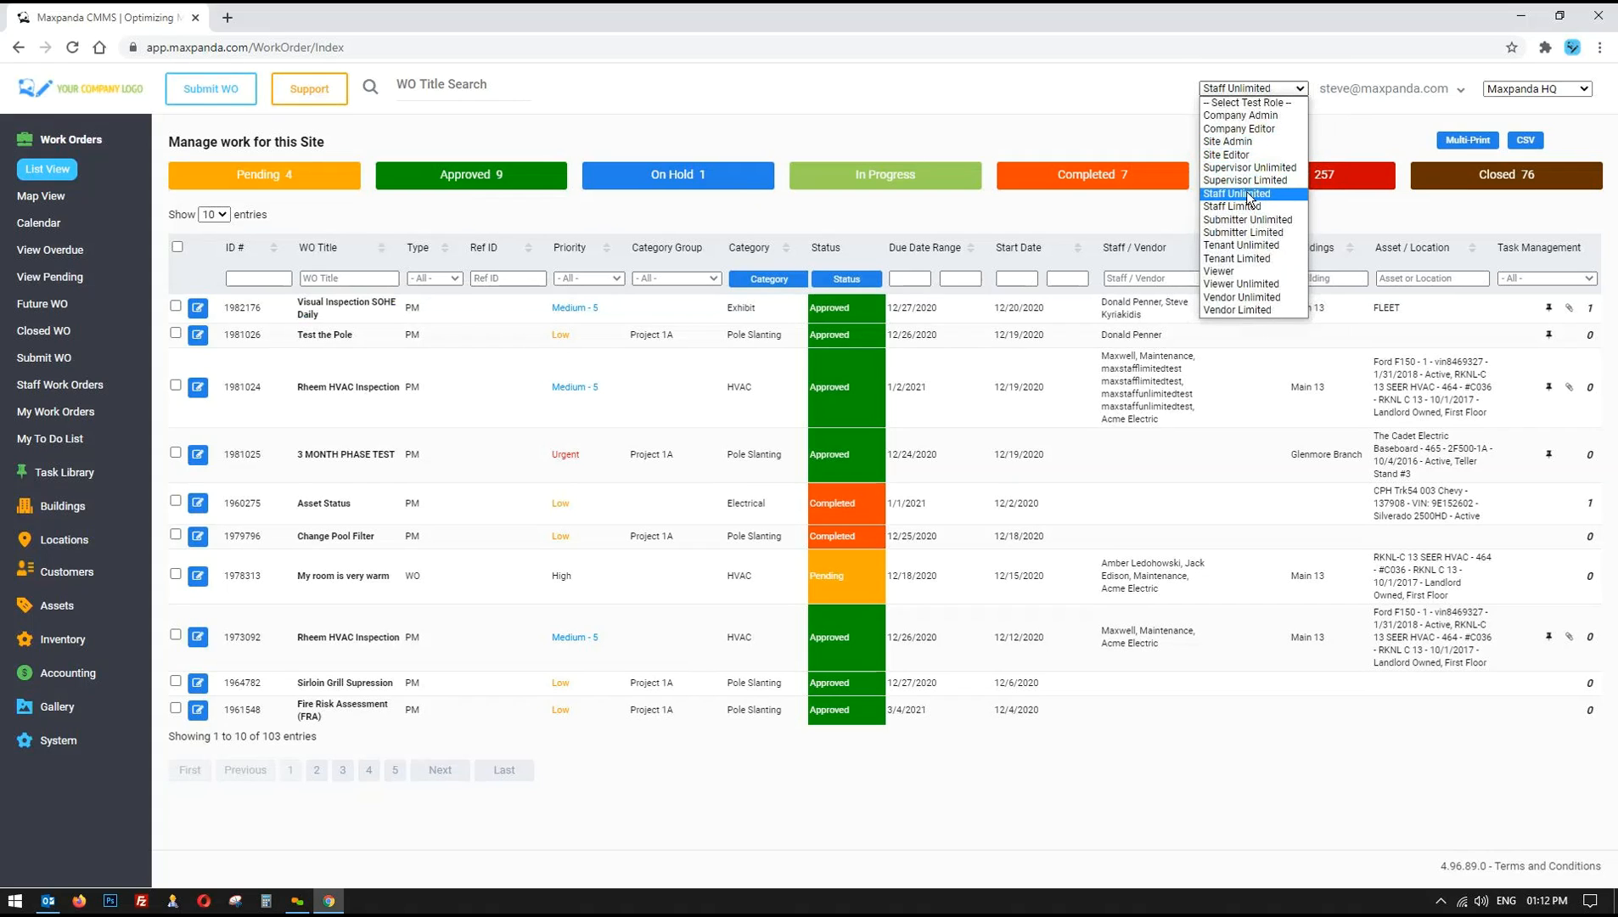
{"action": "left_click", "coordinate": [1258, 311]}
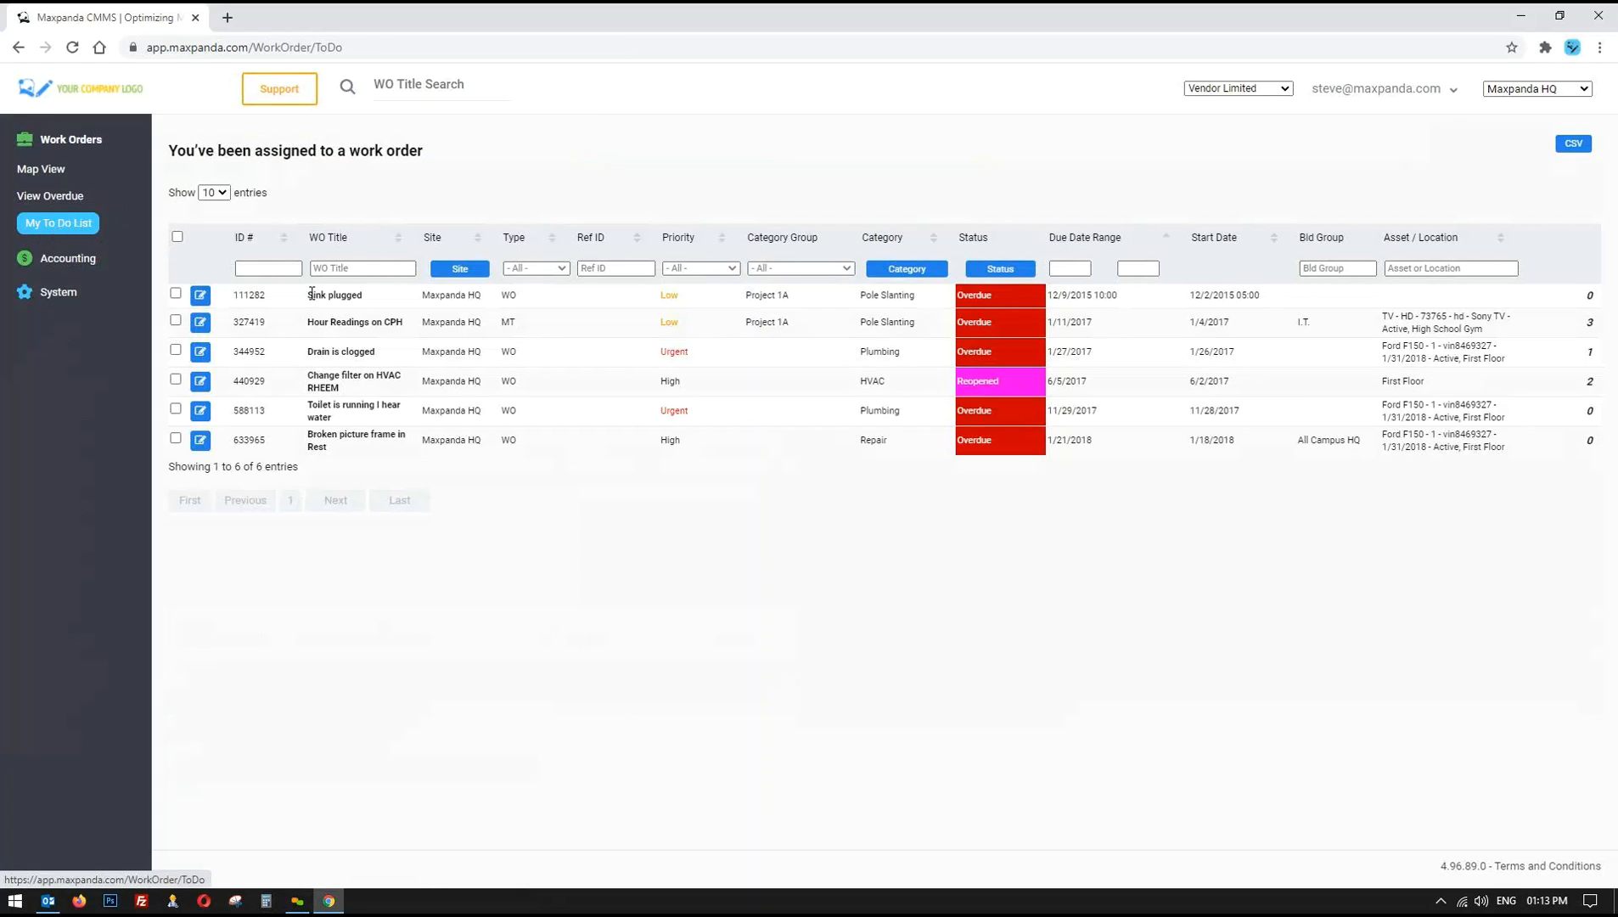
{"action": "left_click_drag", "start_coordinate": [312, 293], "coordinate": [498, 424]}
{"action": "left_click", "coordinate": [498, 424]}
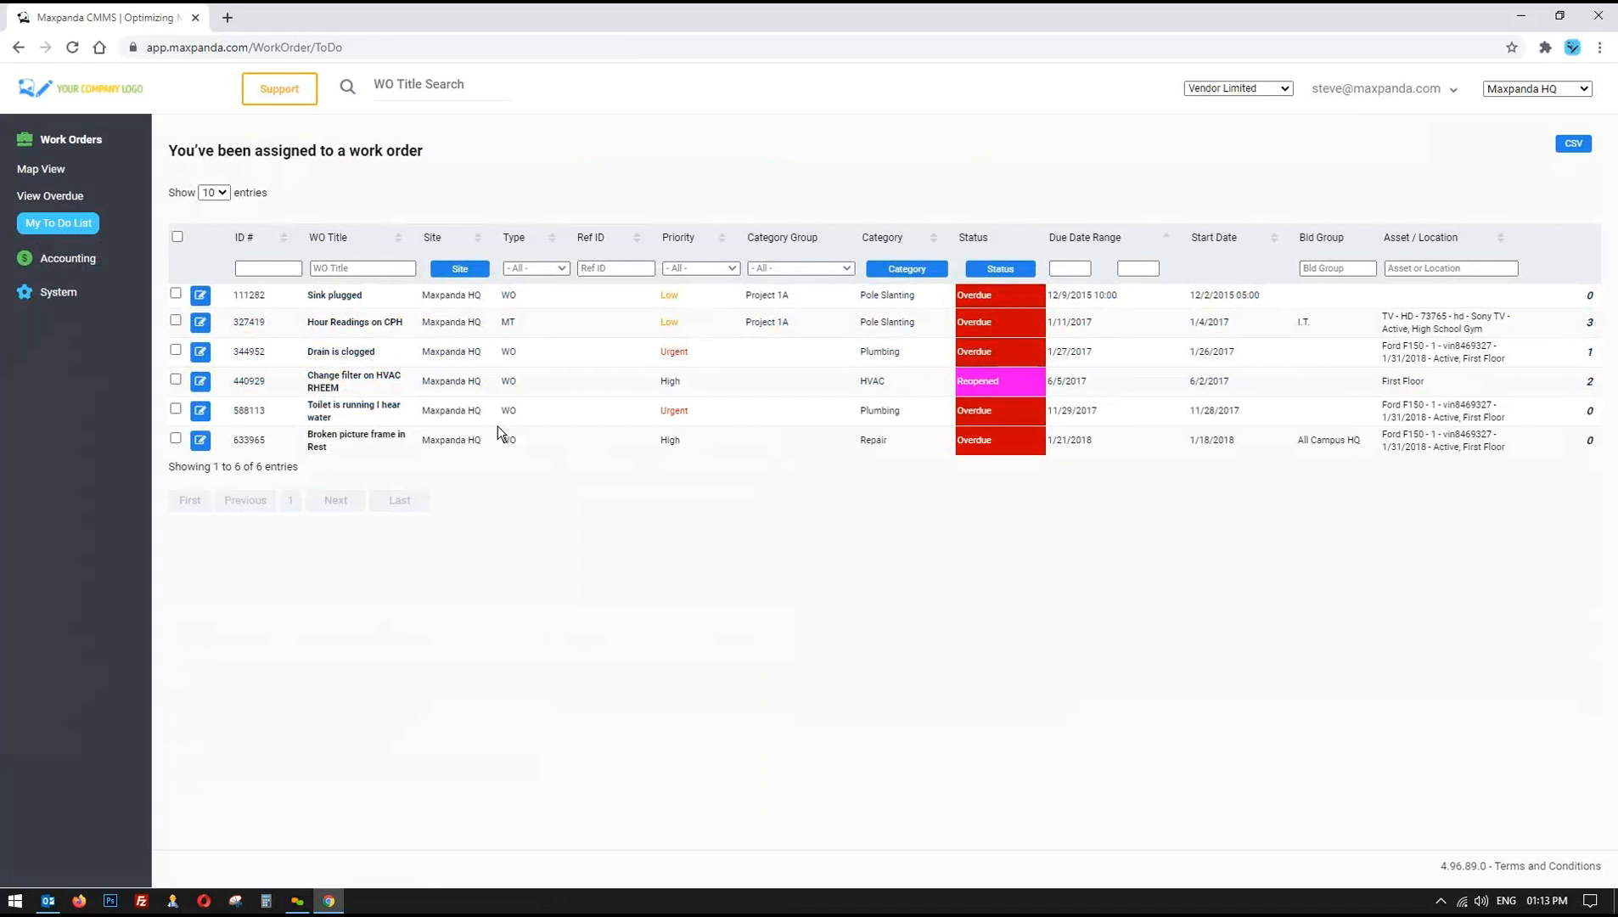
- Review the vendor's purchase order and invoice options under Accounting, then expand the Work Orders section again
{"action": "left_click", "coordinate": [61, 259]}
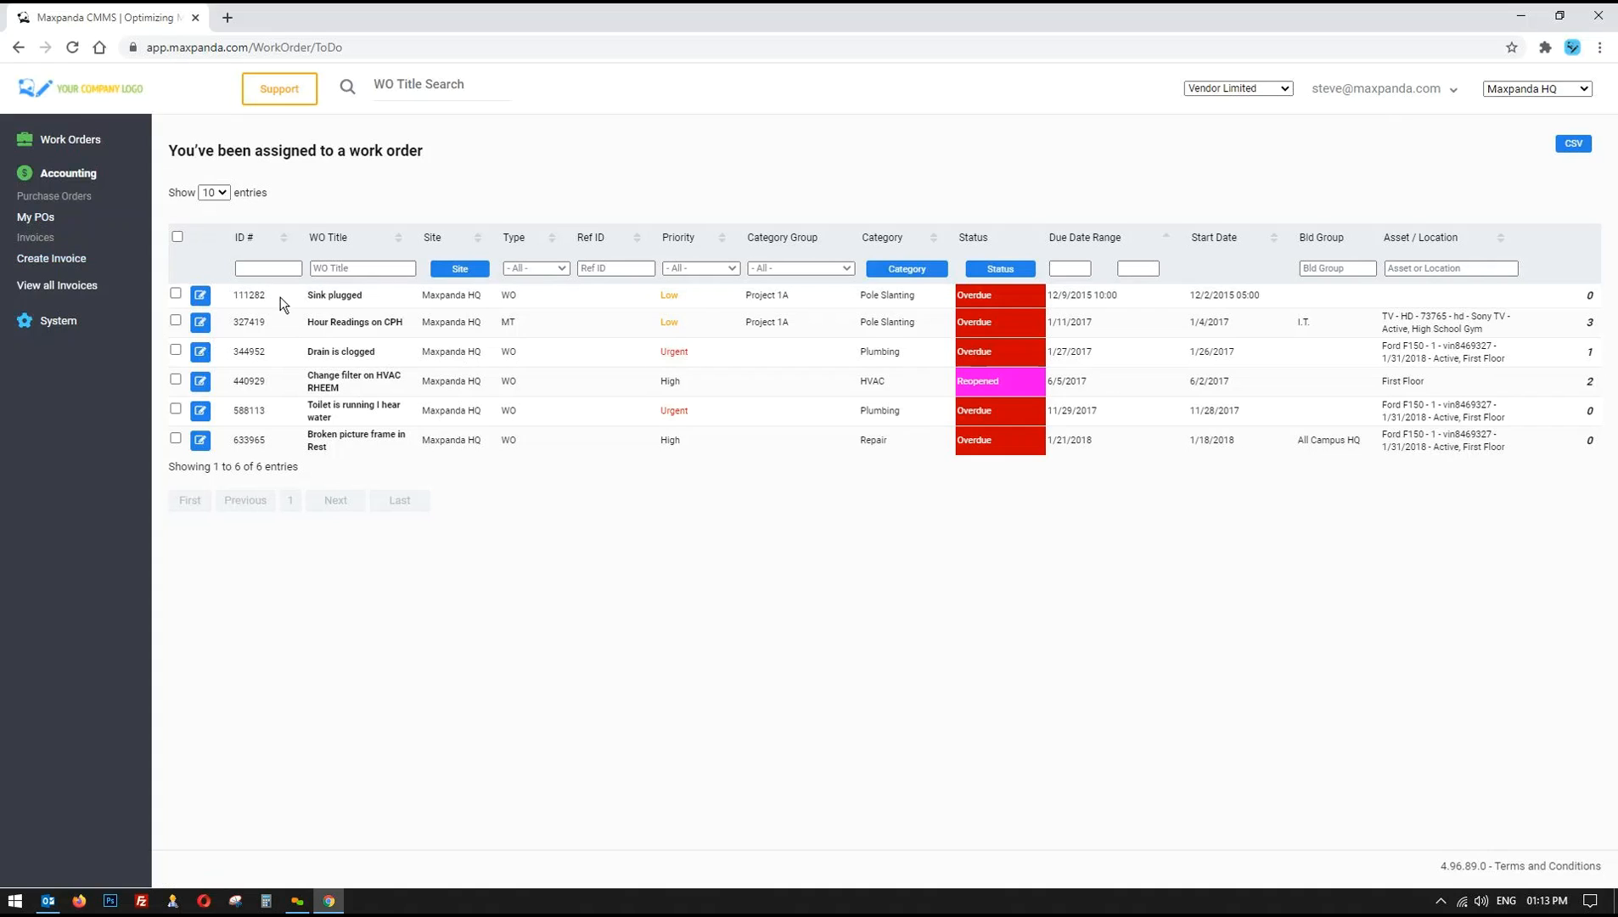
{"action": "left_click_drag", "start_coordinate": [302, 295], "coordinate": [694, 301]}
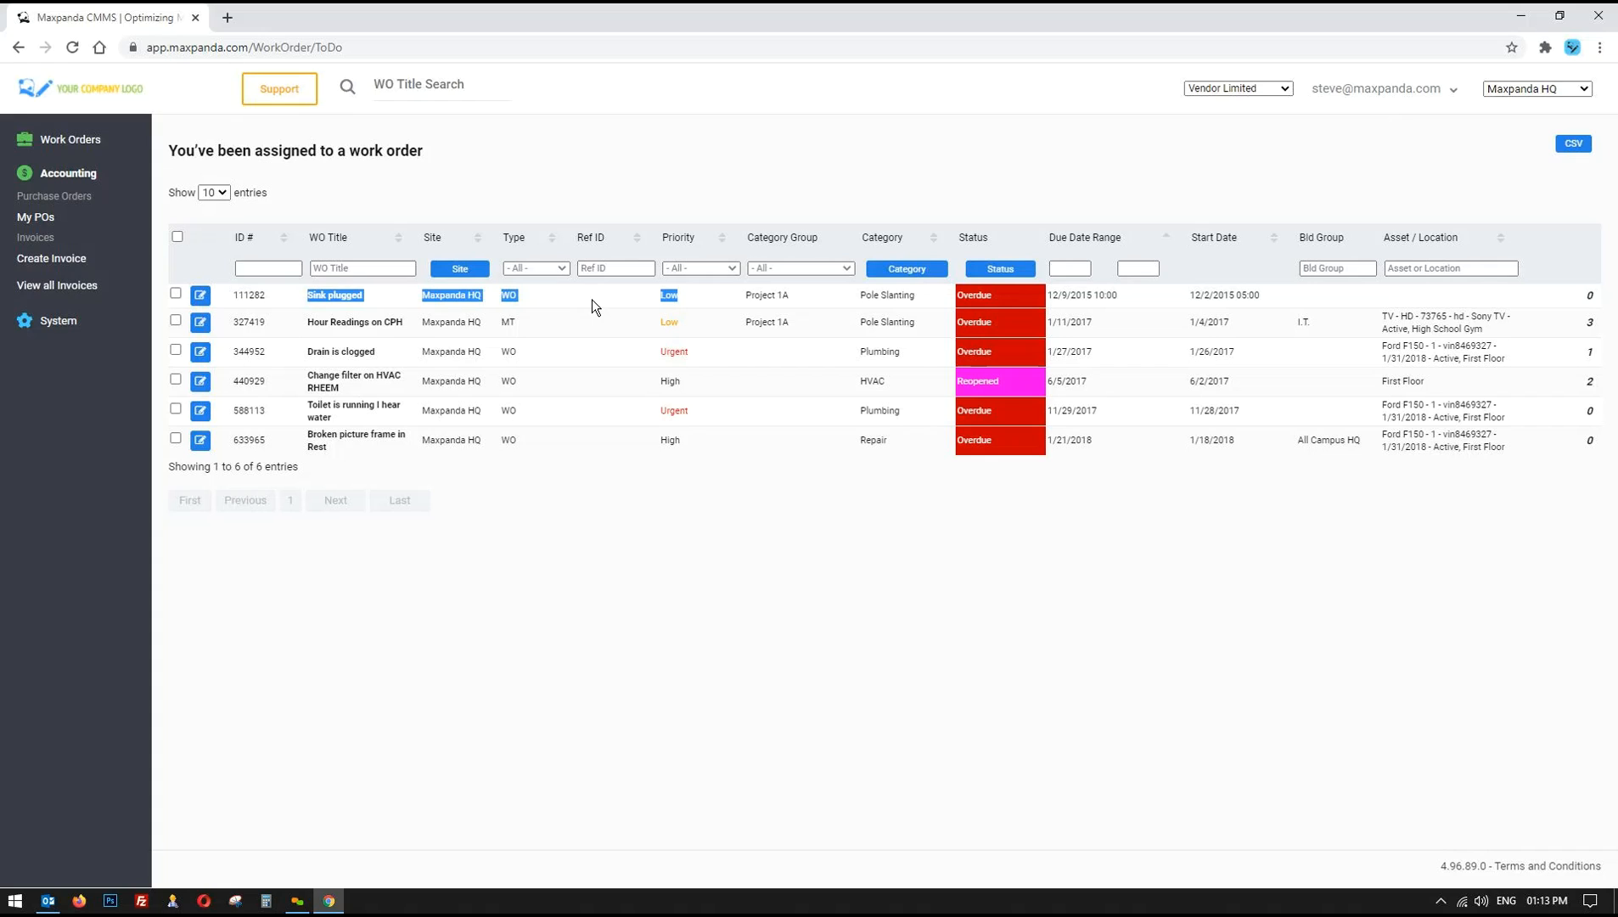
{"action": "left_click", "coordinate": [302, 183]}
{"action": "left_click", "coordinate": [75, 146]}
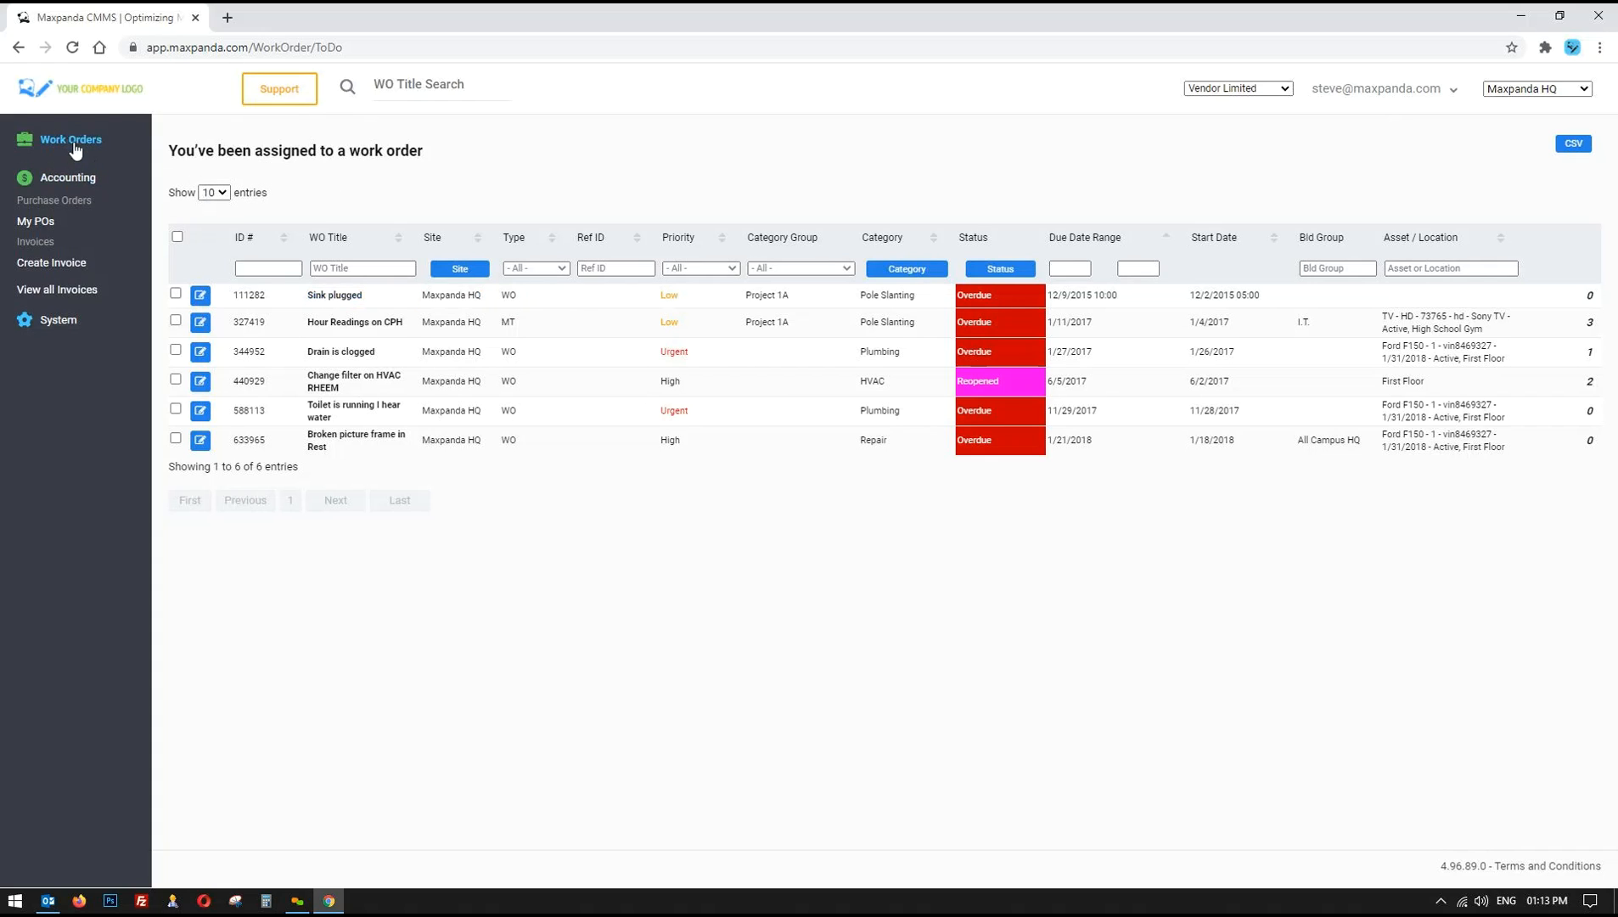
- Switch the test role to Vendor Unlimited and review the Submit WO option and the first assigned work orders
{"action": "left_click", "coordinate": [1239, 88]}
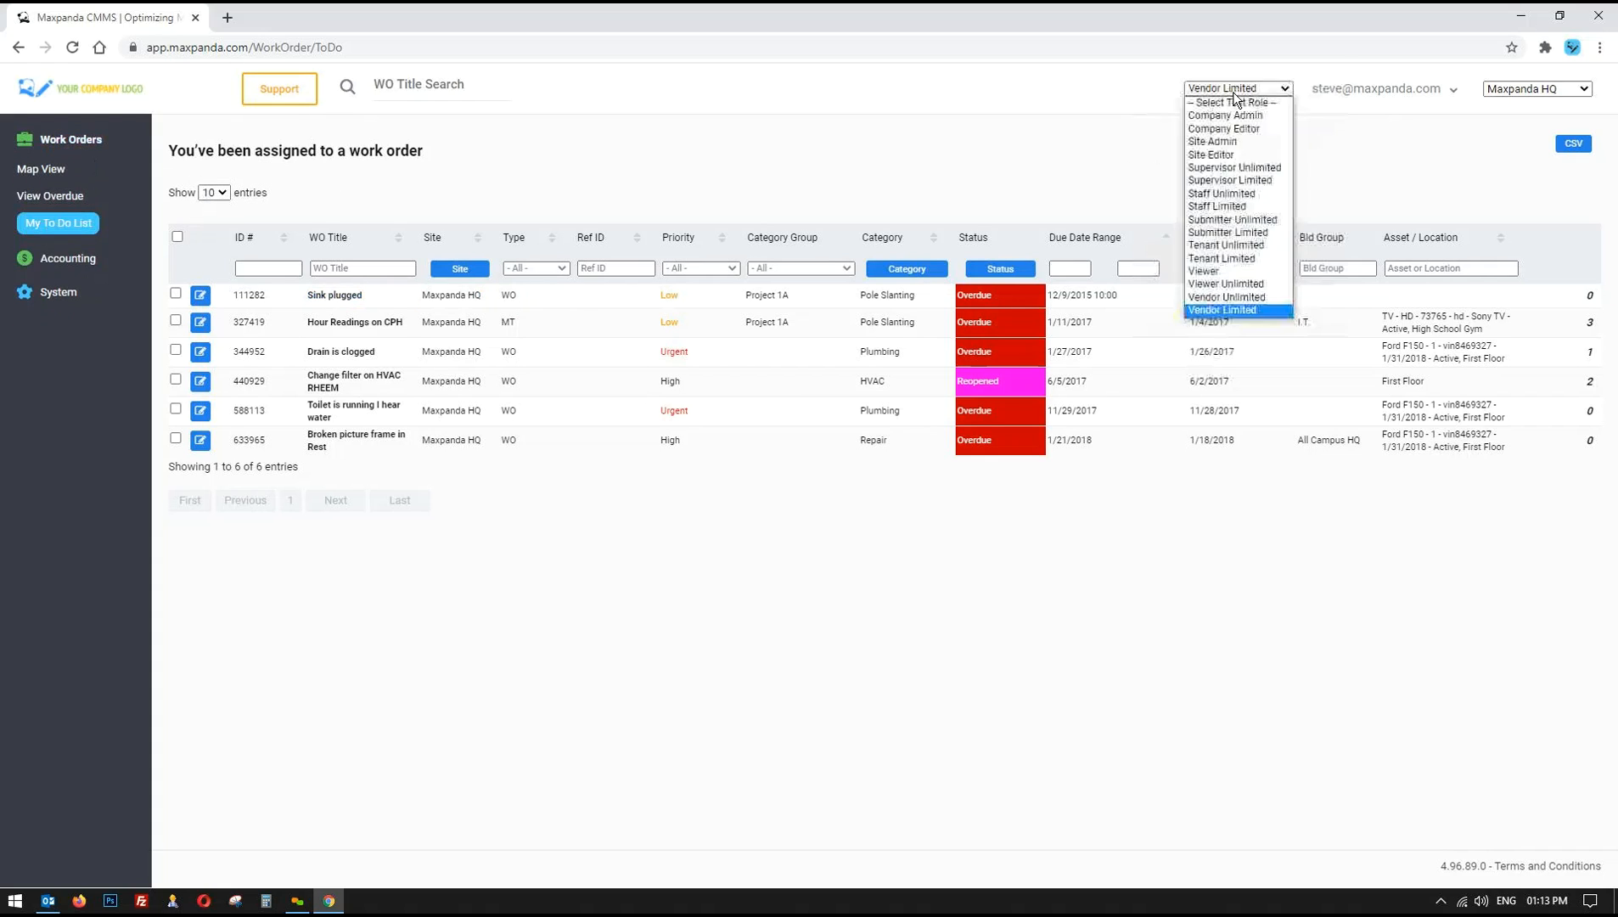
{"action": "left_click", "coordinate": [1233, 295]}
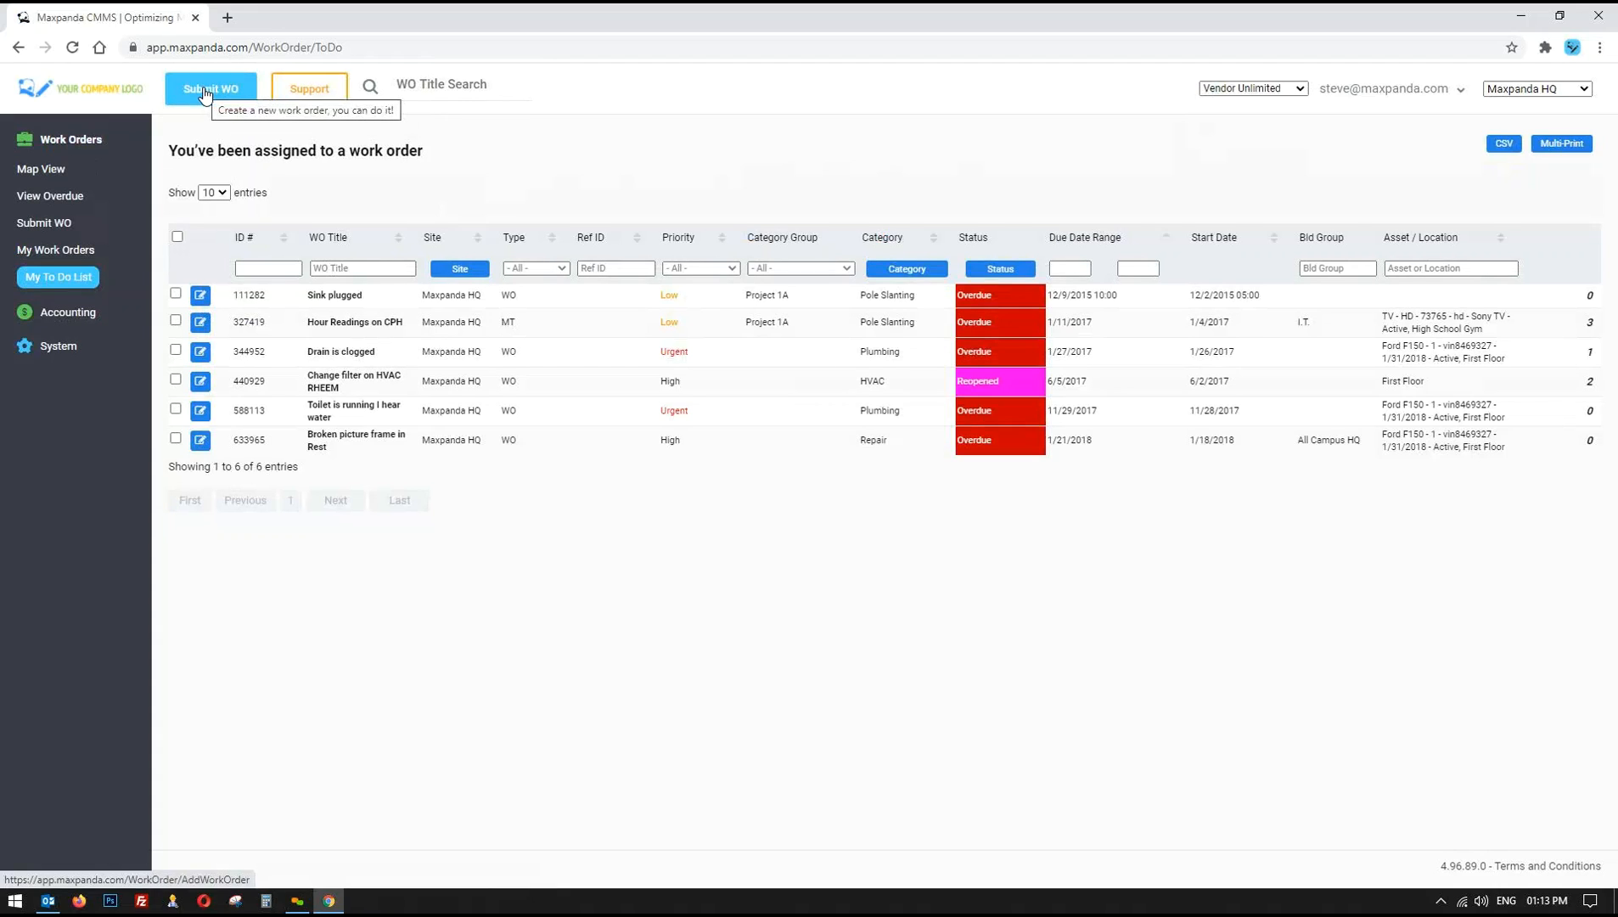
{"action": "left_click_drag", "start_coordinate": [336, 294], "coordinate": [812, 311]}
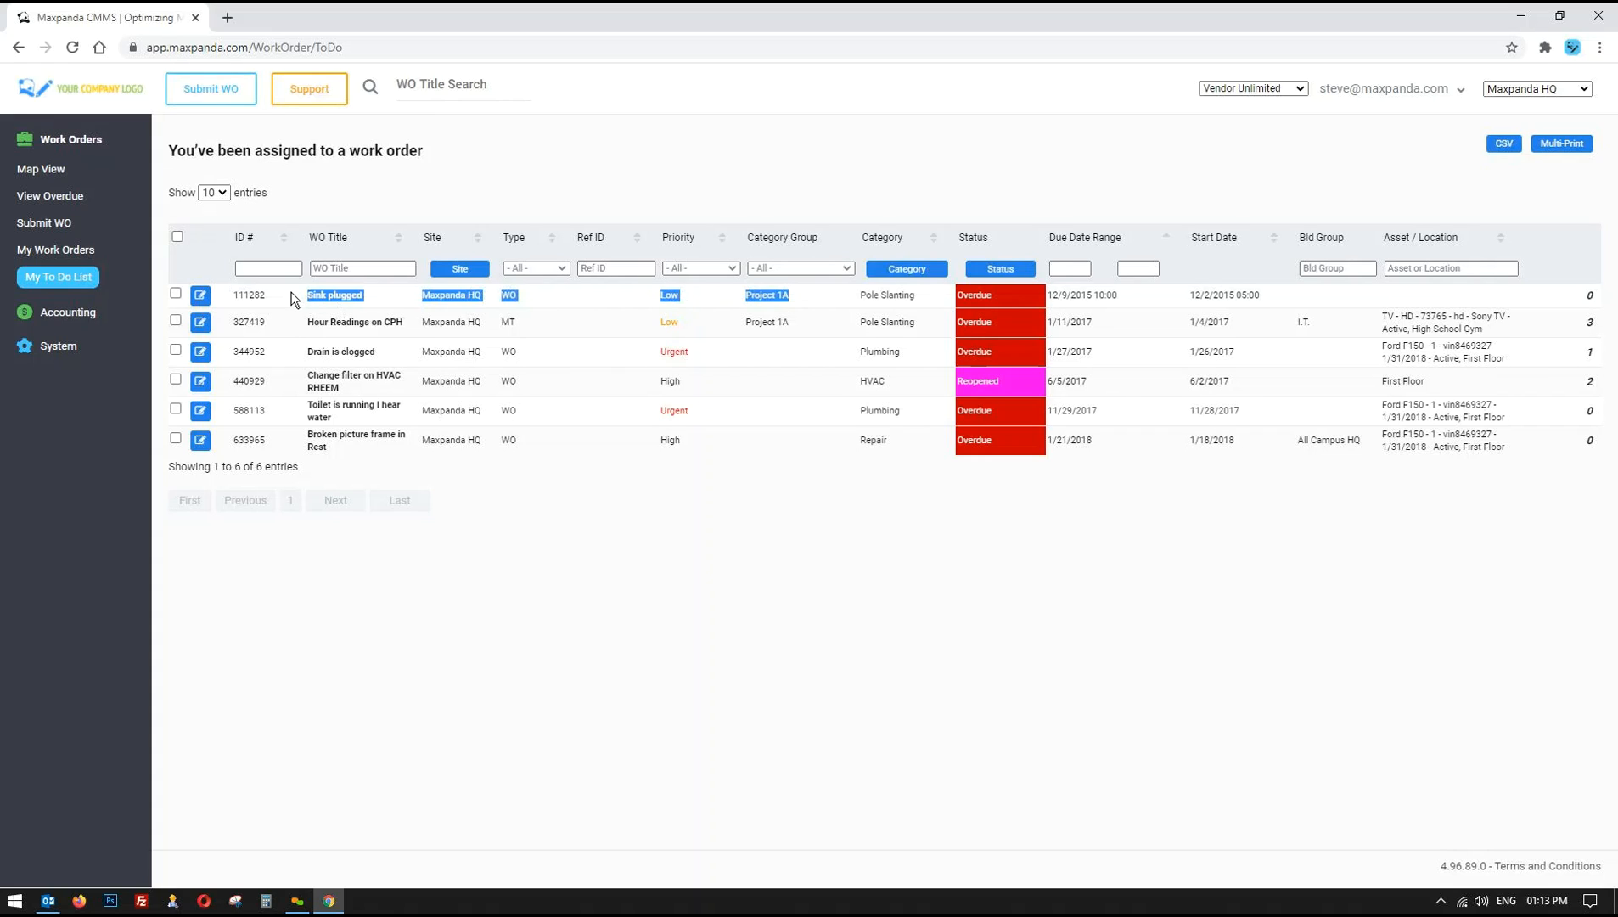
{"action": "left_click_drag", "start_coordinate": [293, 299], "coordinate": [579, 304]}
{"action": "left_click_drag", "start_coordinate": [289, 295], "coordinate": [795, 330]}
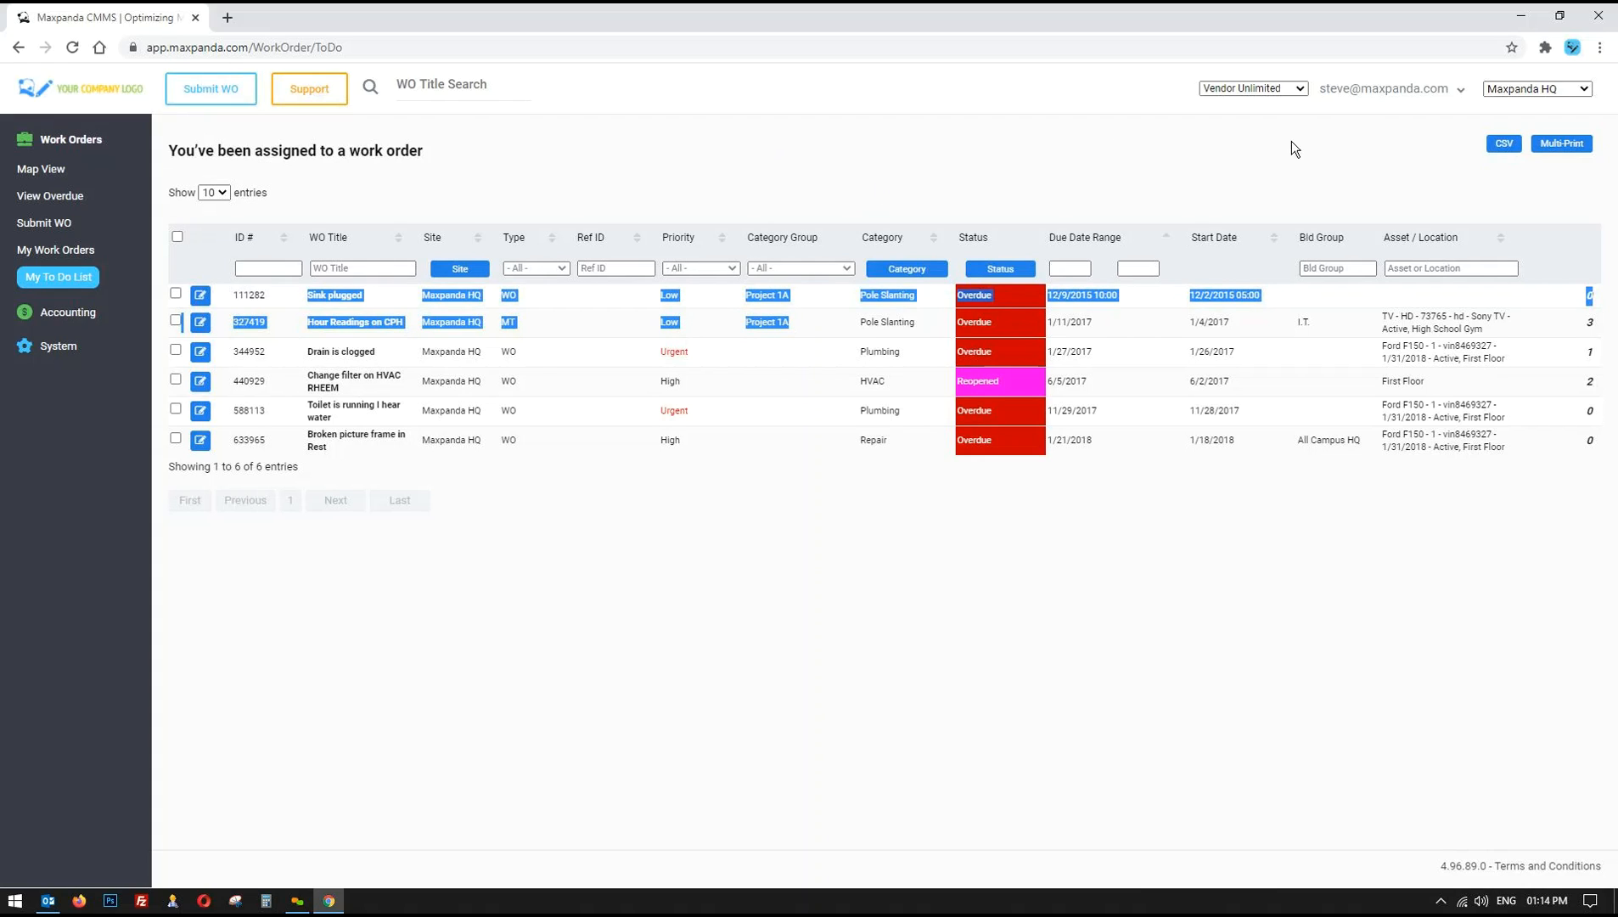
- Switch the test role to Viewer and look over the view-only work orders
{"action": "left_click", "coordinate": [1279, 91]}
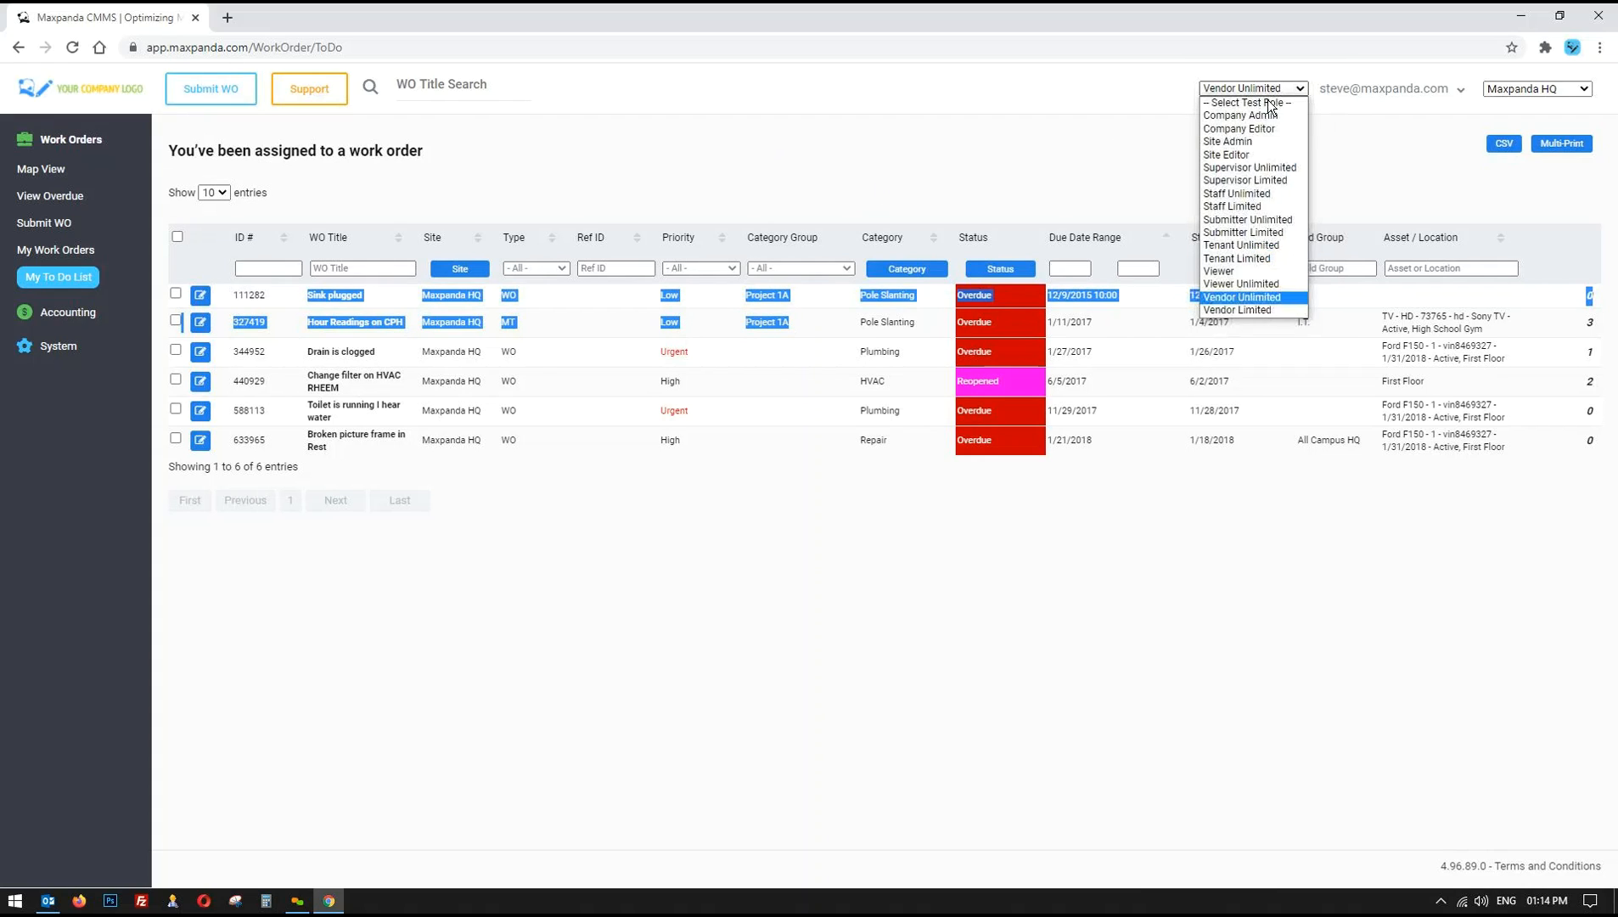
{"action": "left_click", "coordinate": [1245, 270]}
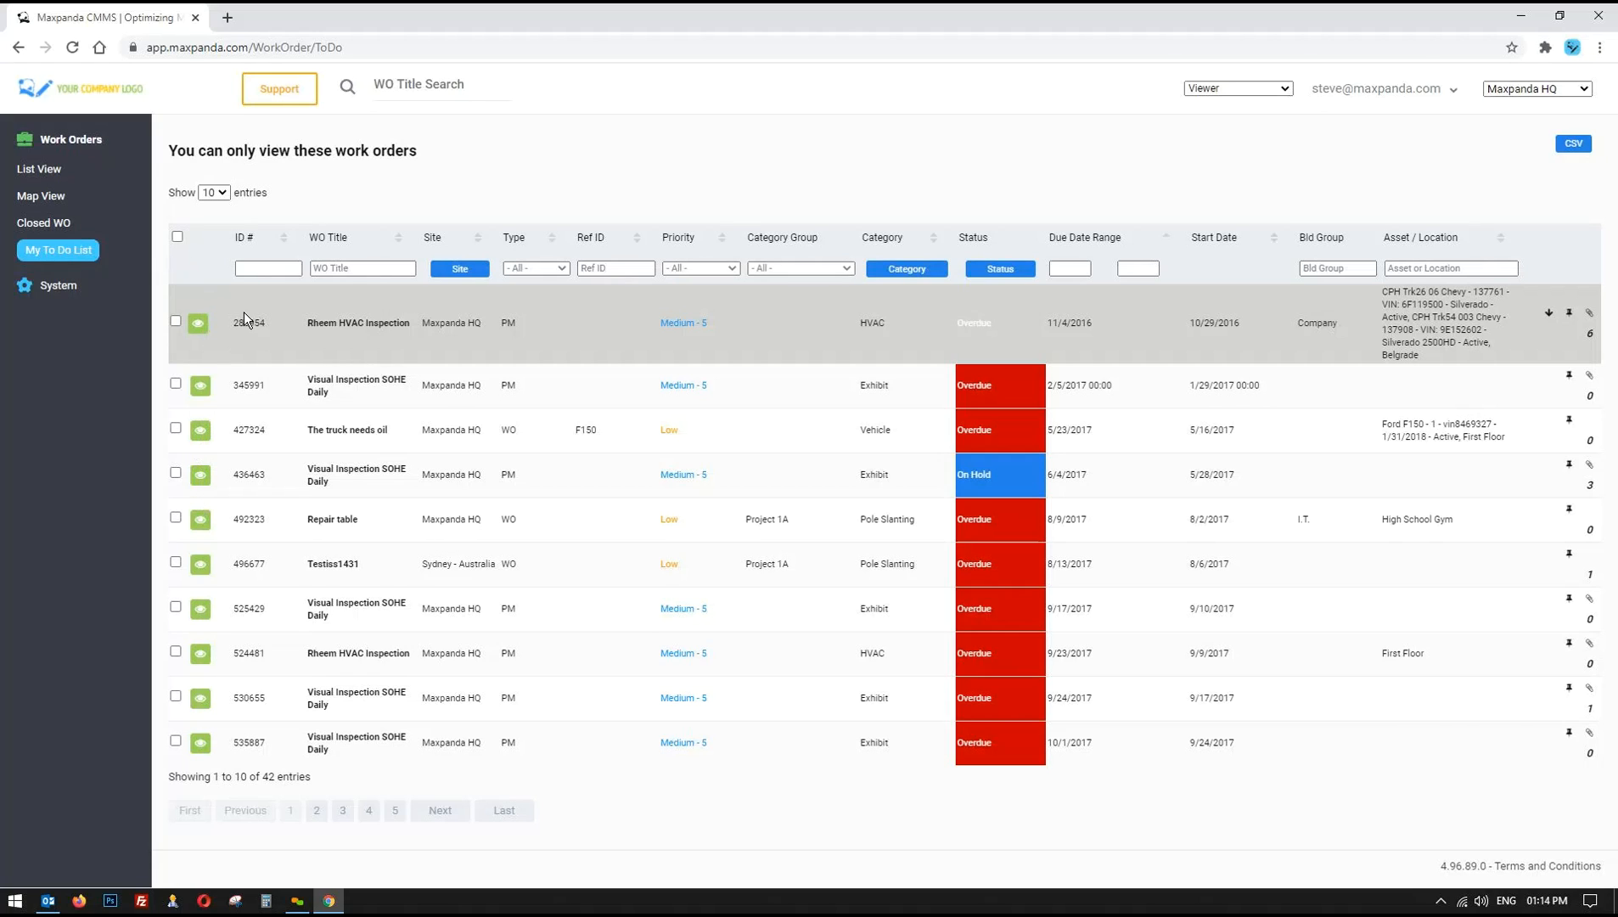
{"action": "left_click_drag", "start_coordinate": [244, 311], "coordinate": [610, 771]}
{"action": "left_click", "coordinate": [606, 771]}
- Switch the test role to Submitter Unlimited and review the submitted work orders and the Work Orders navigation options
{"action": "left_click", "coordinate": [1233, 88]}
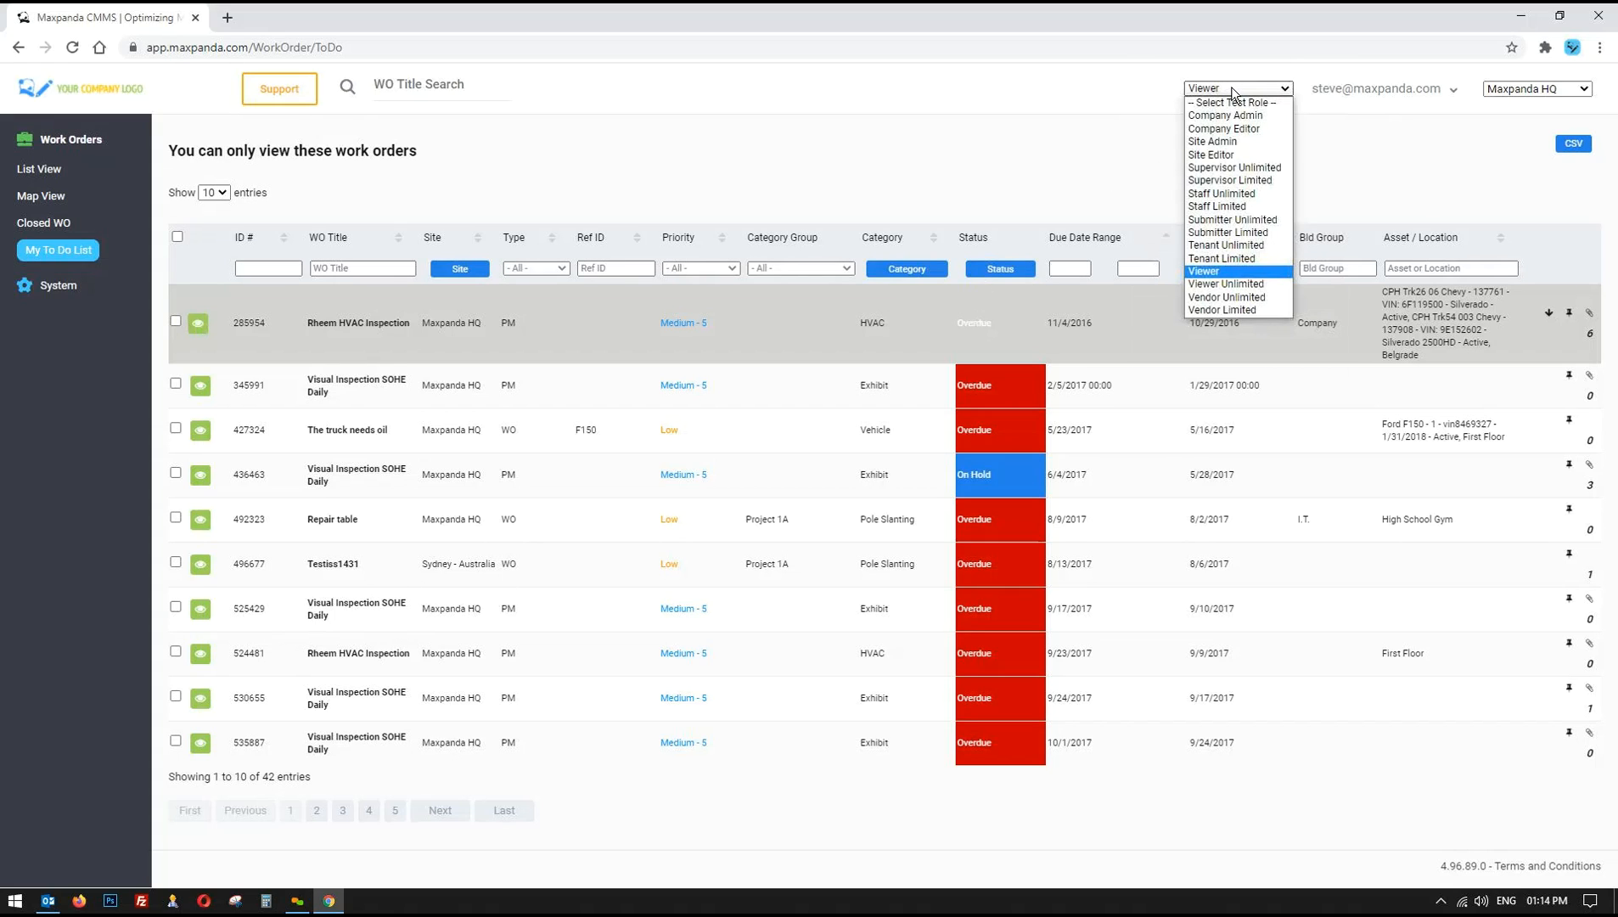
{"action": "left_click", "coordinate": [1233, 220]}
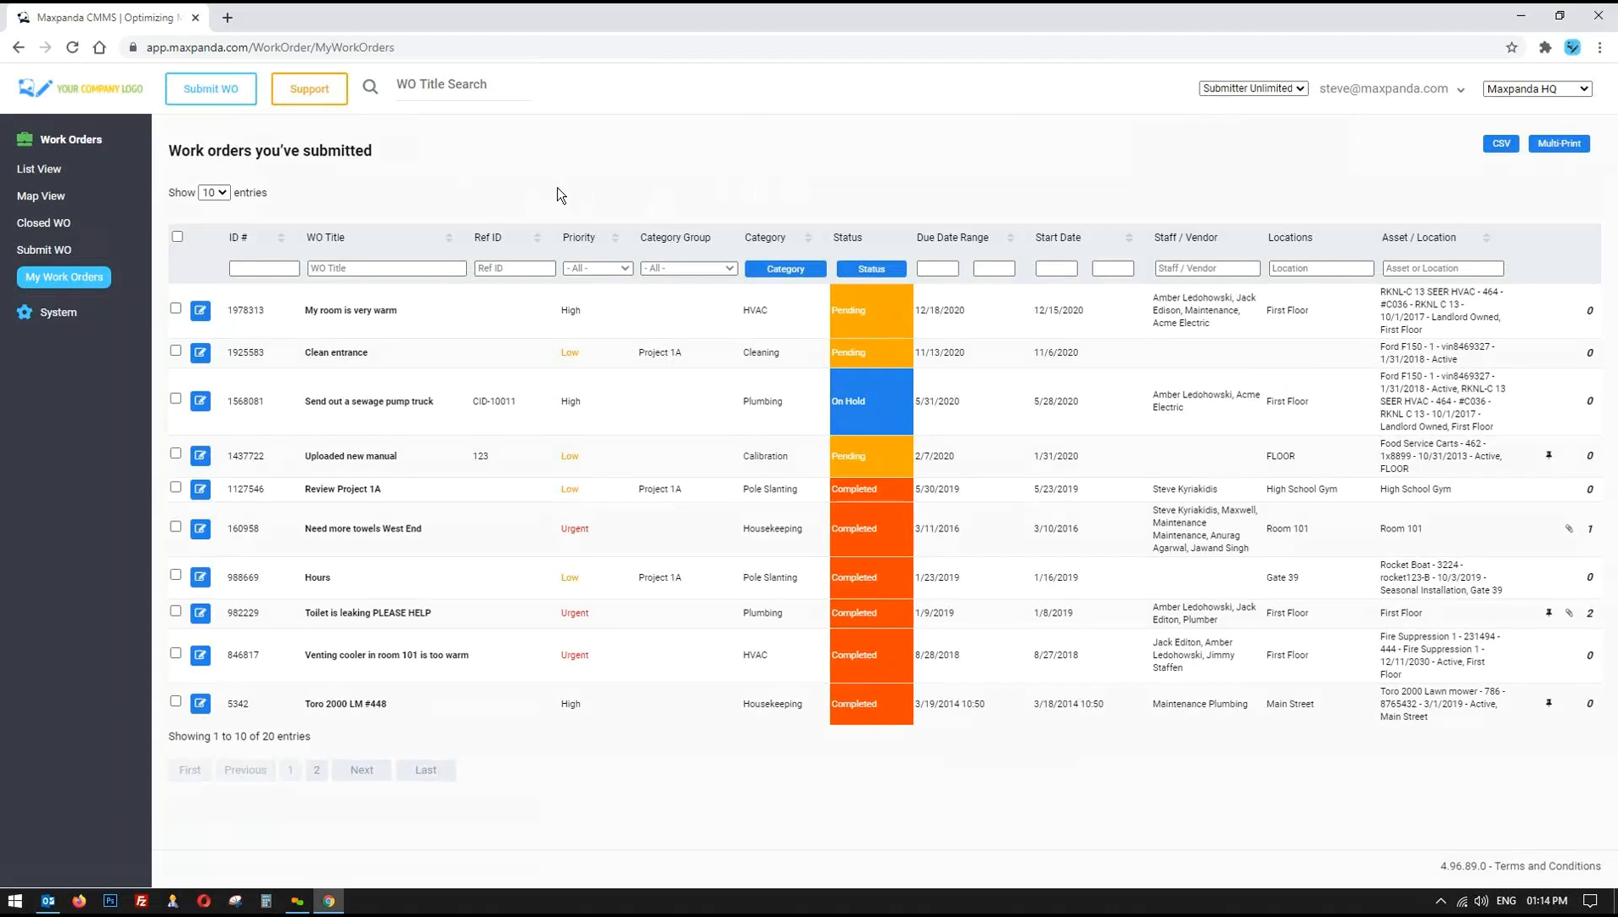
{"action": "left_click", "coordinate": [47, 143]}
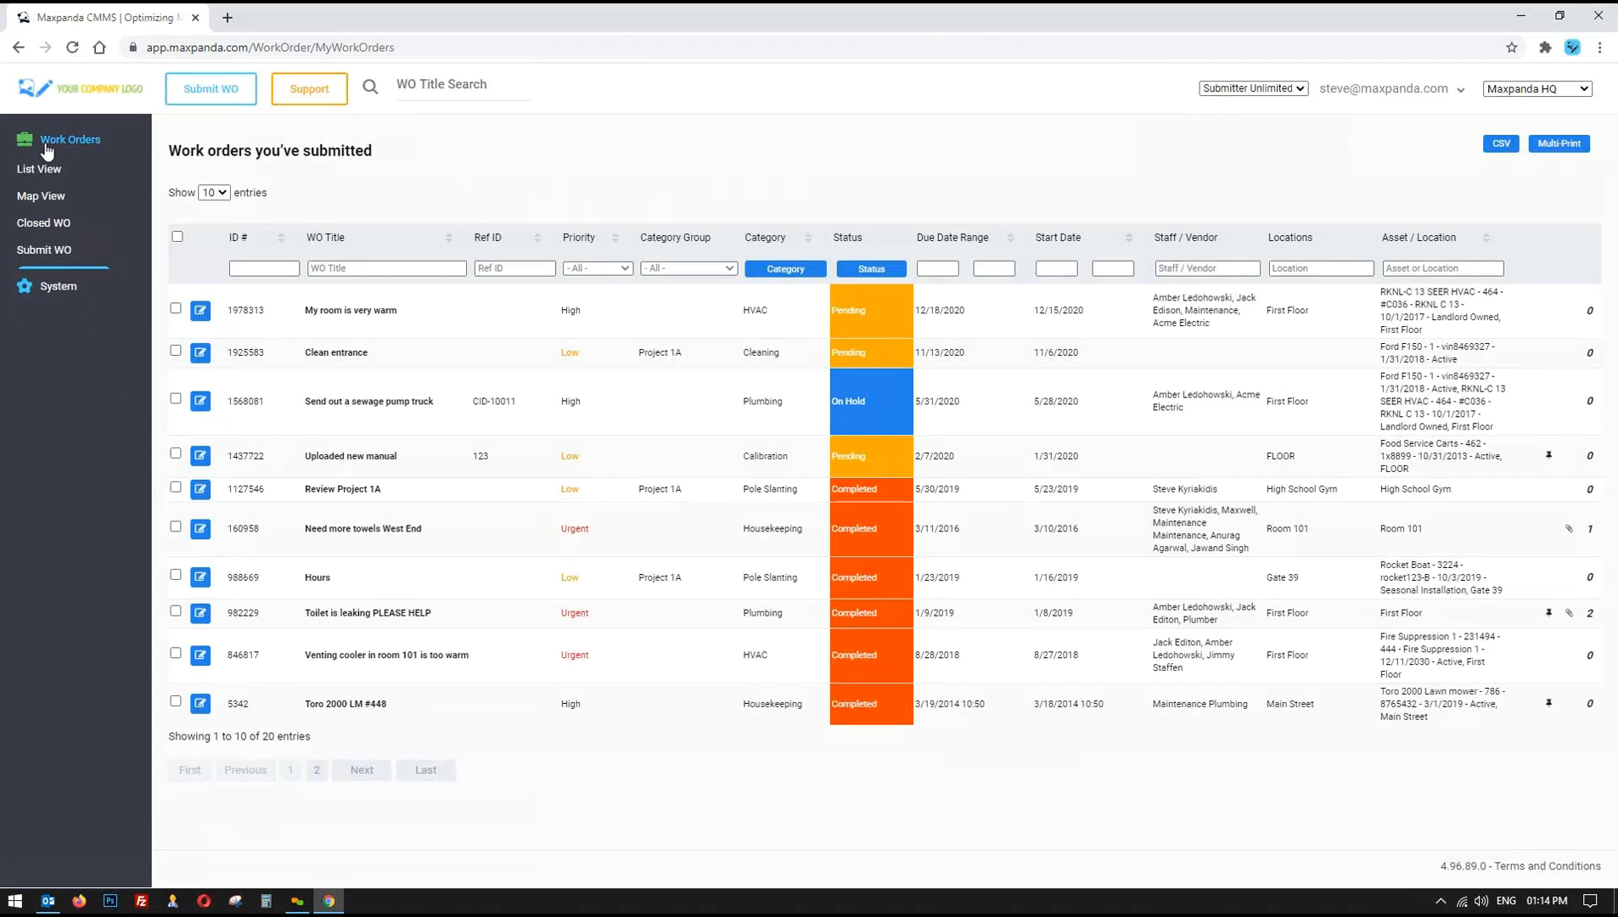
{"action": "left_click", "coordinate": [75, 142]}
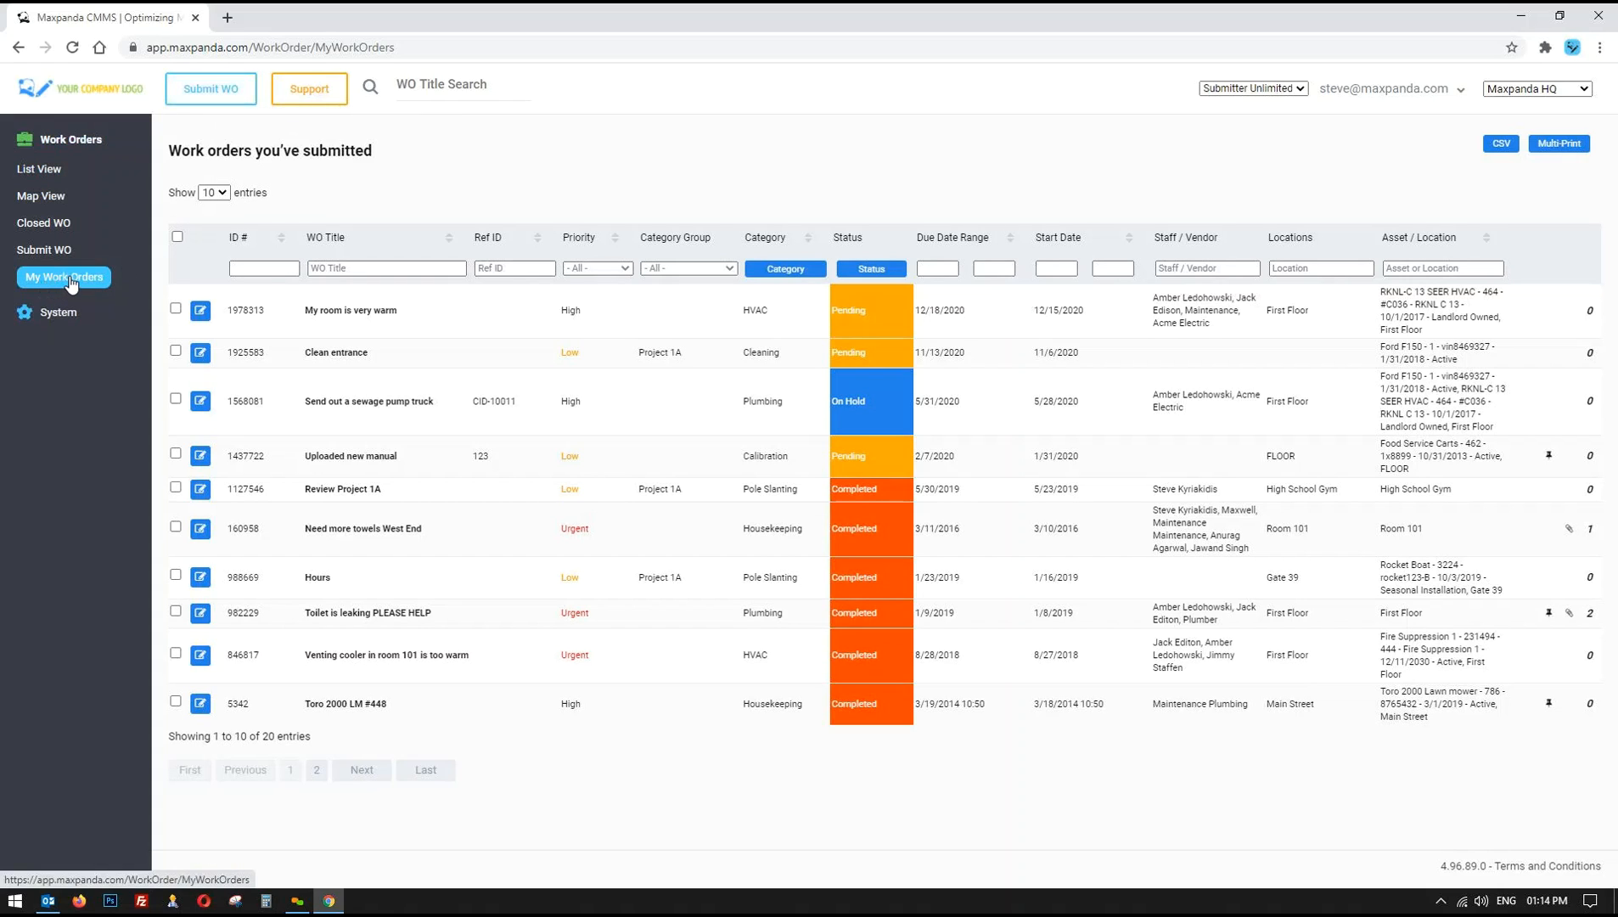
- Examine the submitter's work orders, covering titles, priorities, statuses and assigned staff on the pending and completed entries
{"action": "left_click", "coordinate": [1260, 89]}
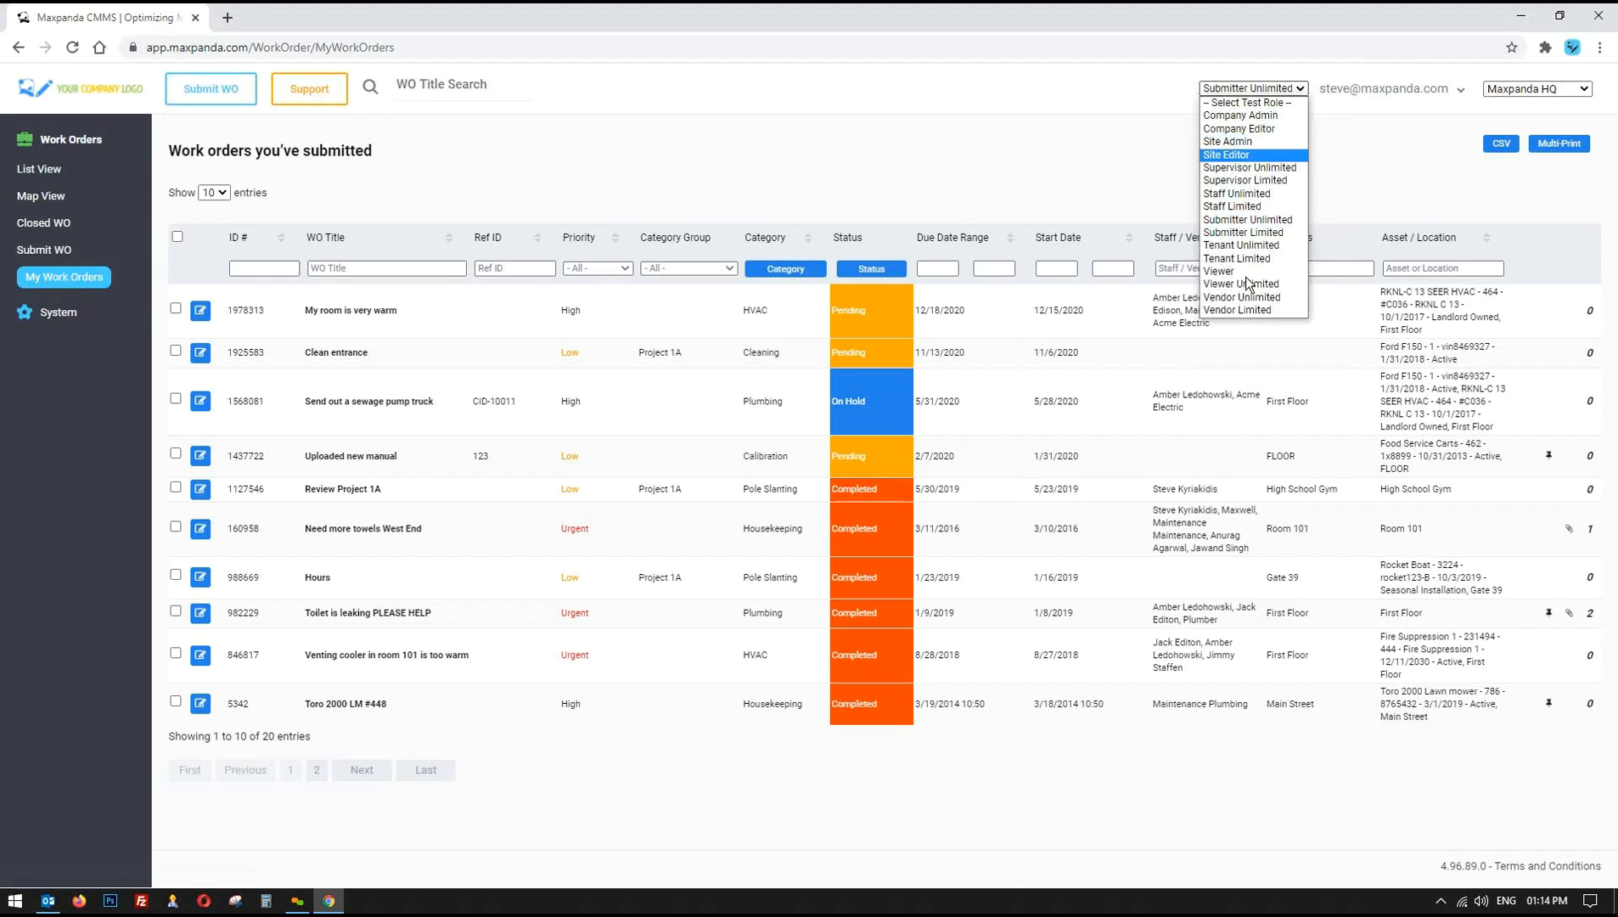
{"action": "left_click", "coordinate": [747, 161]}
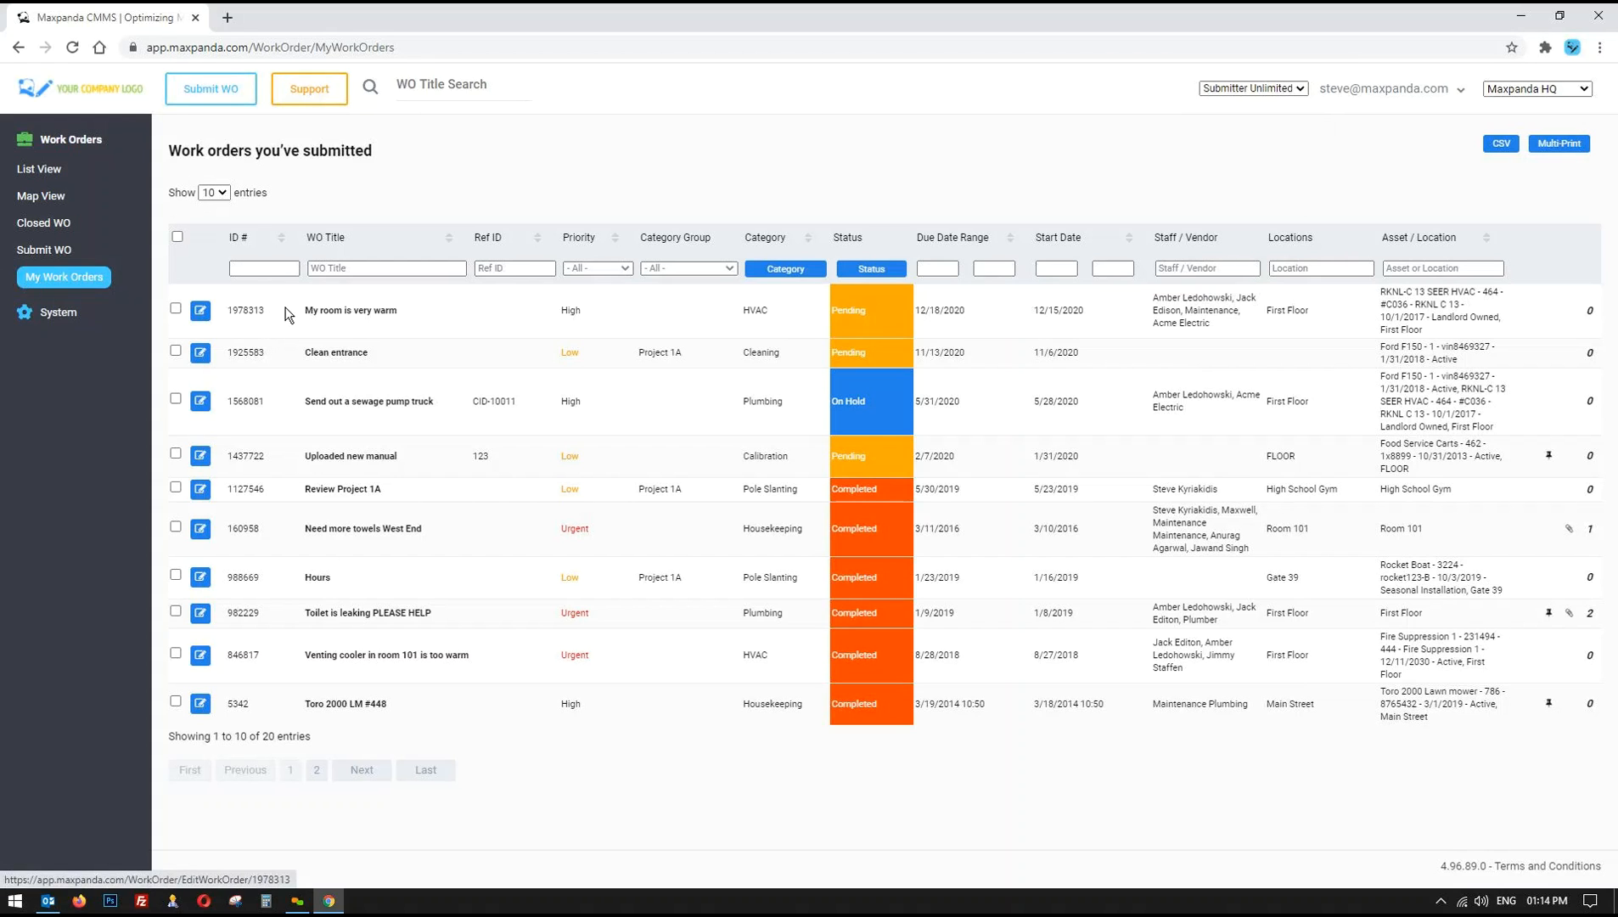
{"action": "left_click_drag", "start_coordinate": [289, 316], "coordinate": [488, 714]}
{"action": "left_click", "coordinate": [488, 713]}
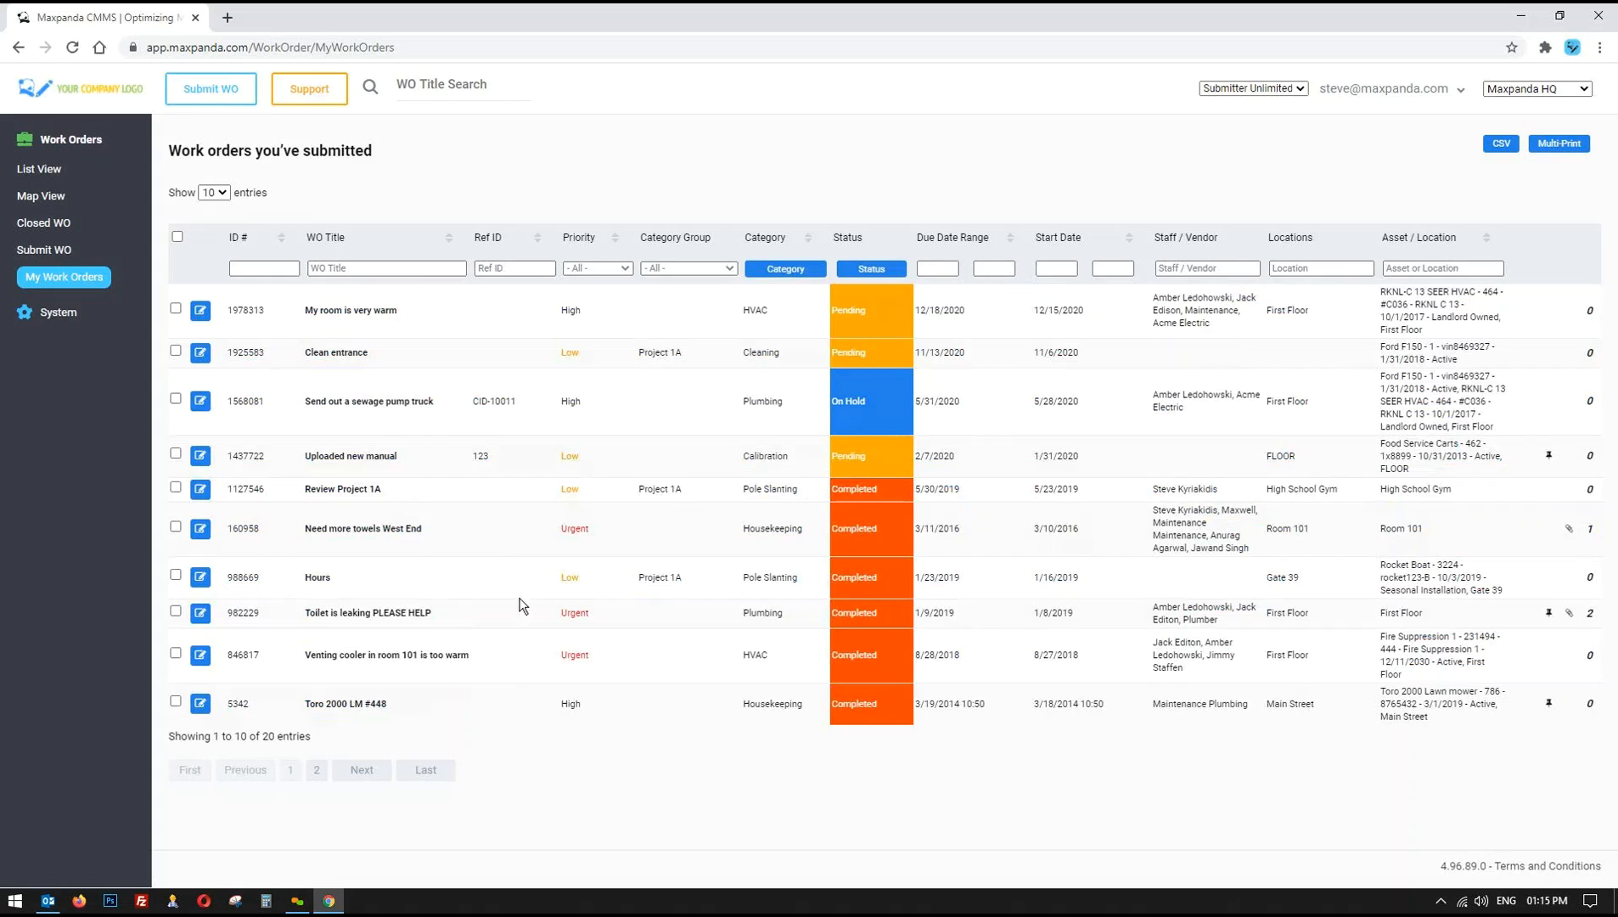
{"action": "left_click_drag", "start_coordinate": [285, 316], "coordinate": [1103, 306]}
{"action": "left_click_drag", "start_coordinate": [880, 298], "coordinate": [553, 301]}
{"action": "left_click", "coordinate": [554, 306]}
{"action": "left_click_drag", "start_coordinate": [775, 489], "coordinate": [823, 524]}
{"action": "left_click", "coordinate": [823, 525]}
{"action": "left_click_drag", "start_coordinate": [655, 485], "coordinate": [481, 501]}
{"action": "left_click", "coordinate": [937, 692]}
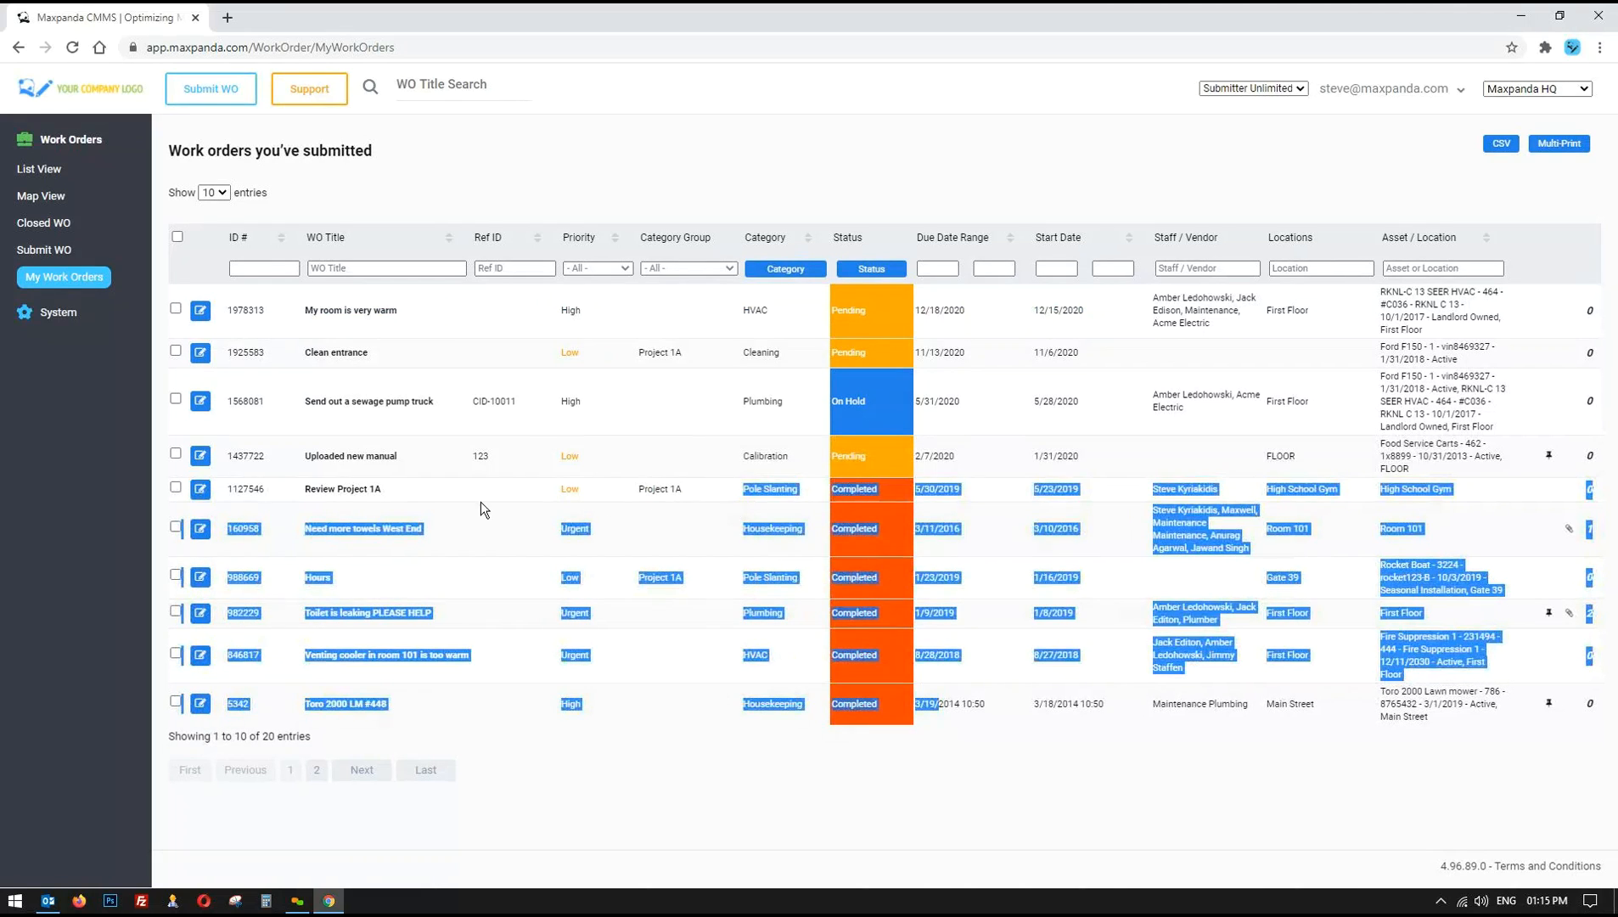
{"action": "left_click", "coordinate": [828, 502]}
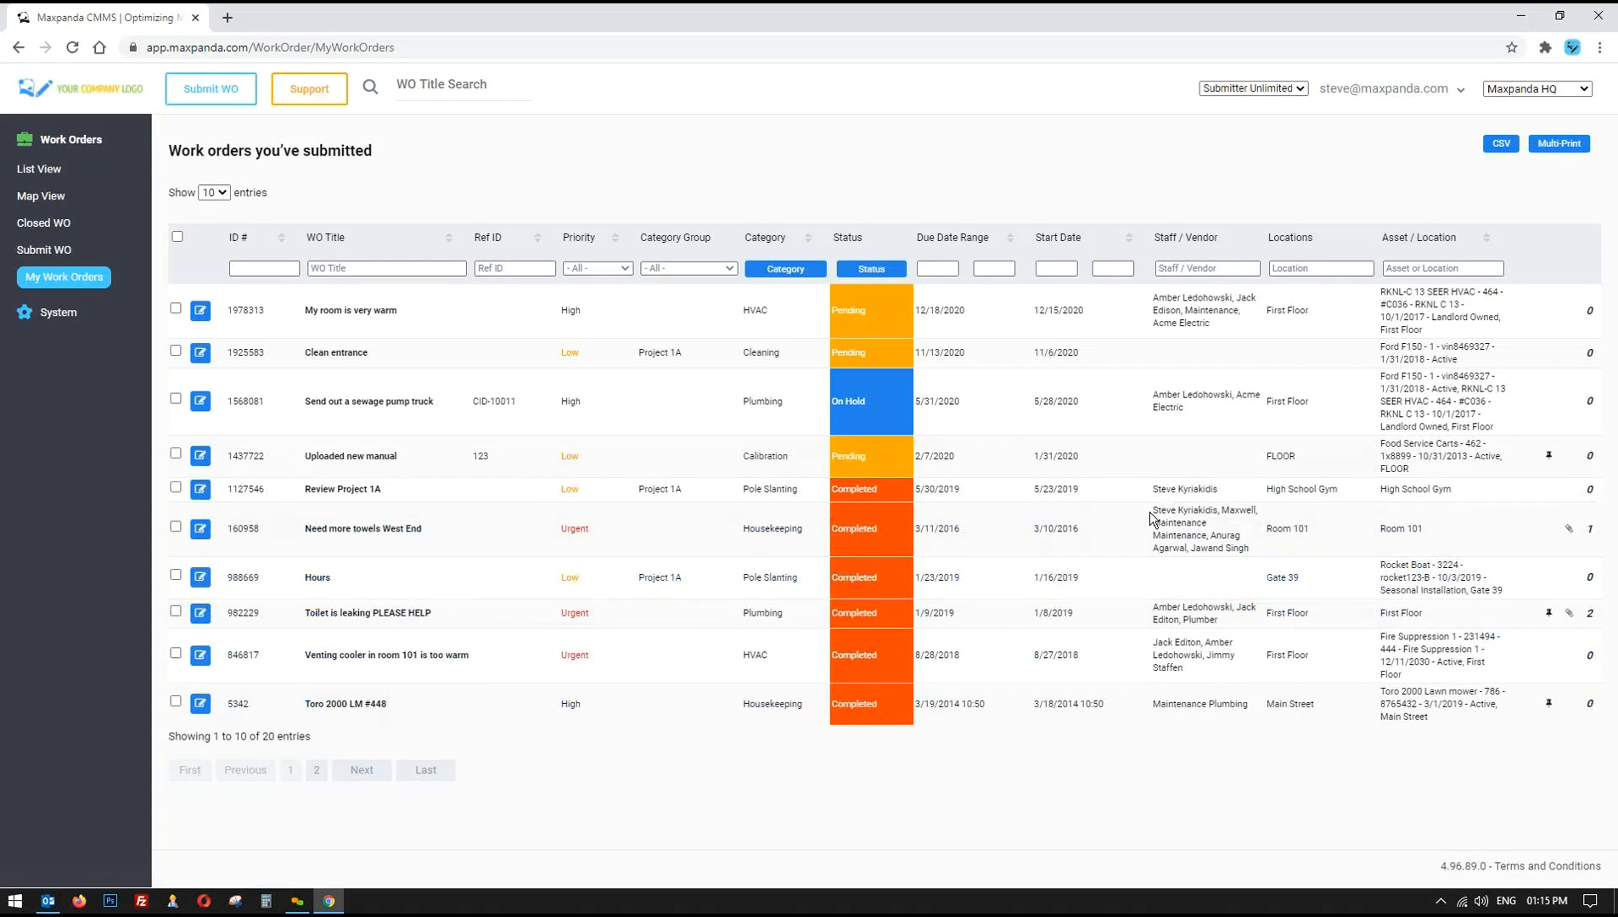
{"action": "left_click_drag", "start_coordinate": [1152, 511], "coordinate": [1243, 514]}
{"action": "left_click_drag", "start_coordinate": [278, 309], "coordinate": [596, 314]}
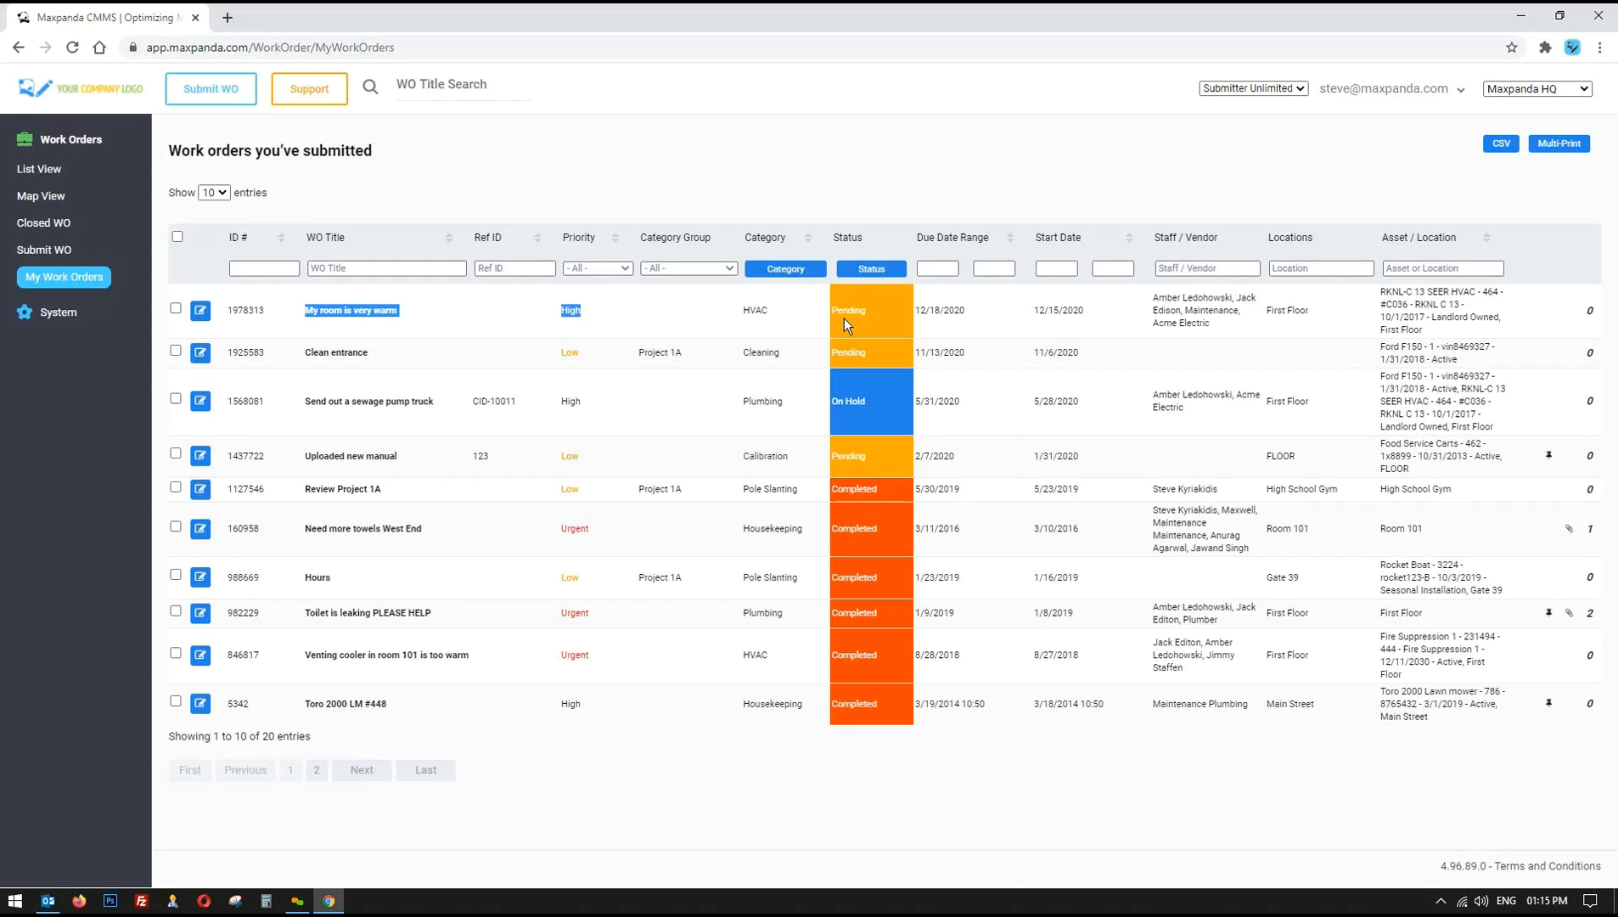
- Clear the Submitter Unlimited test role to return to the account's own work order view
{"action": "left_click", "coordinate": [1255, 88]}
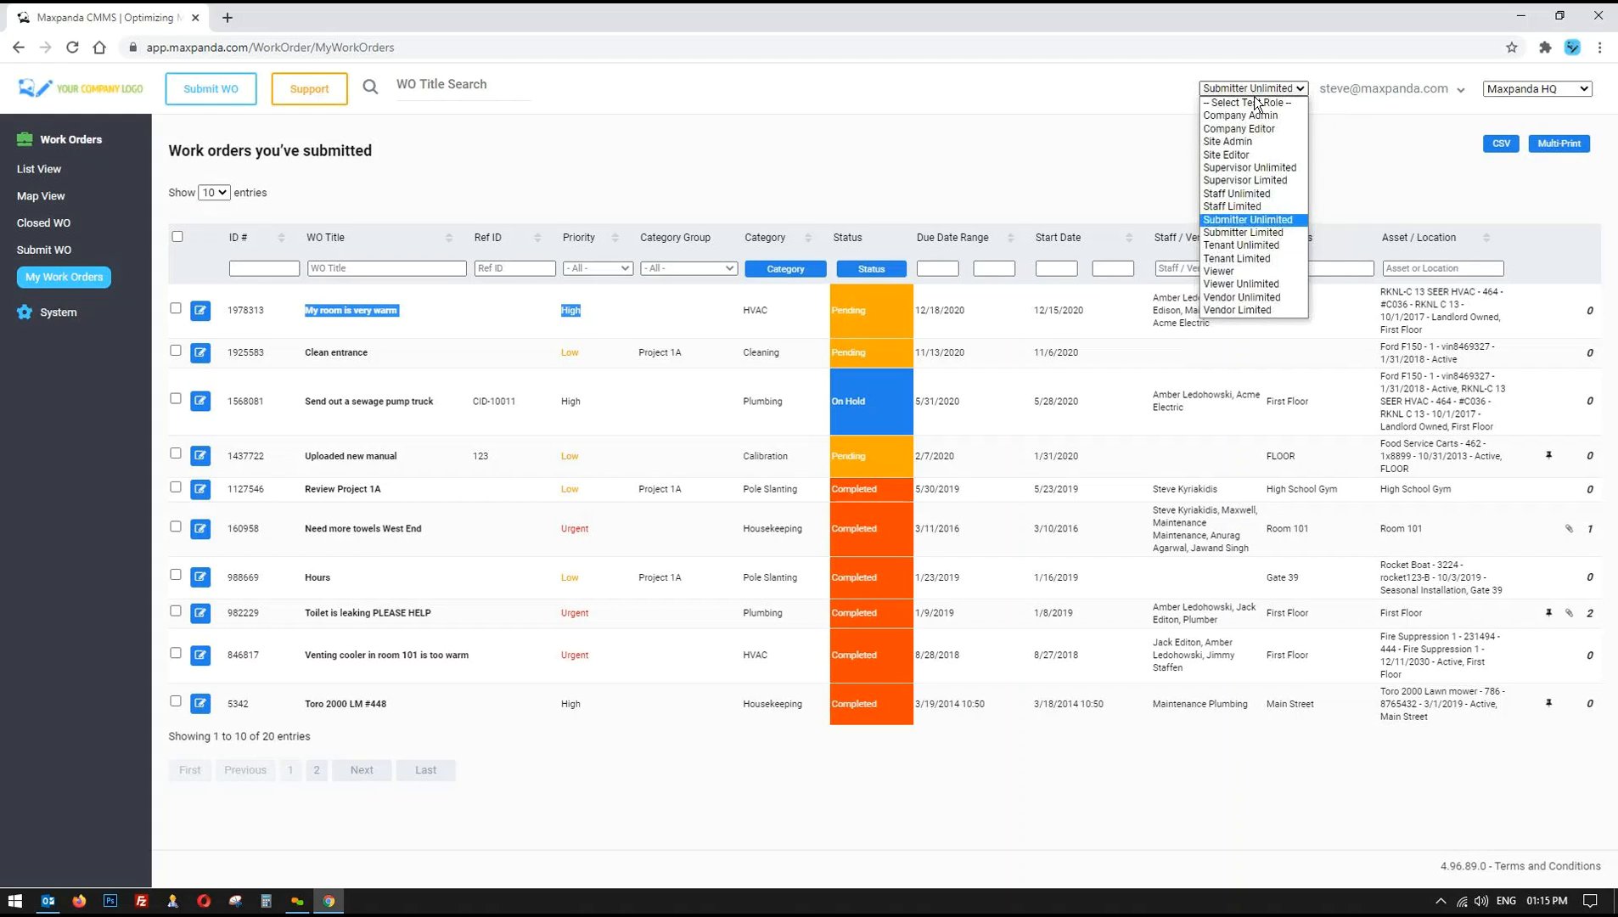
{"action": "left_click", "coordinate": [1264, 102]}
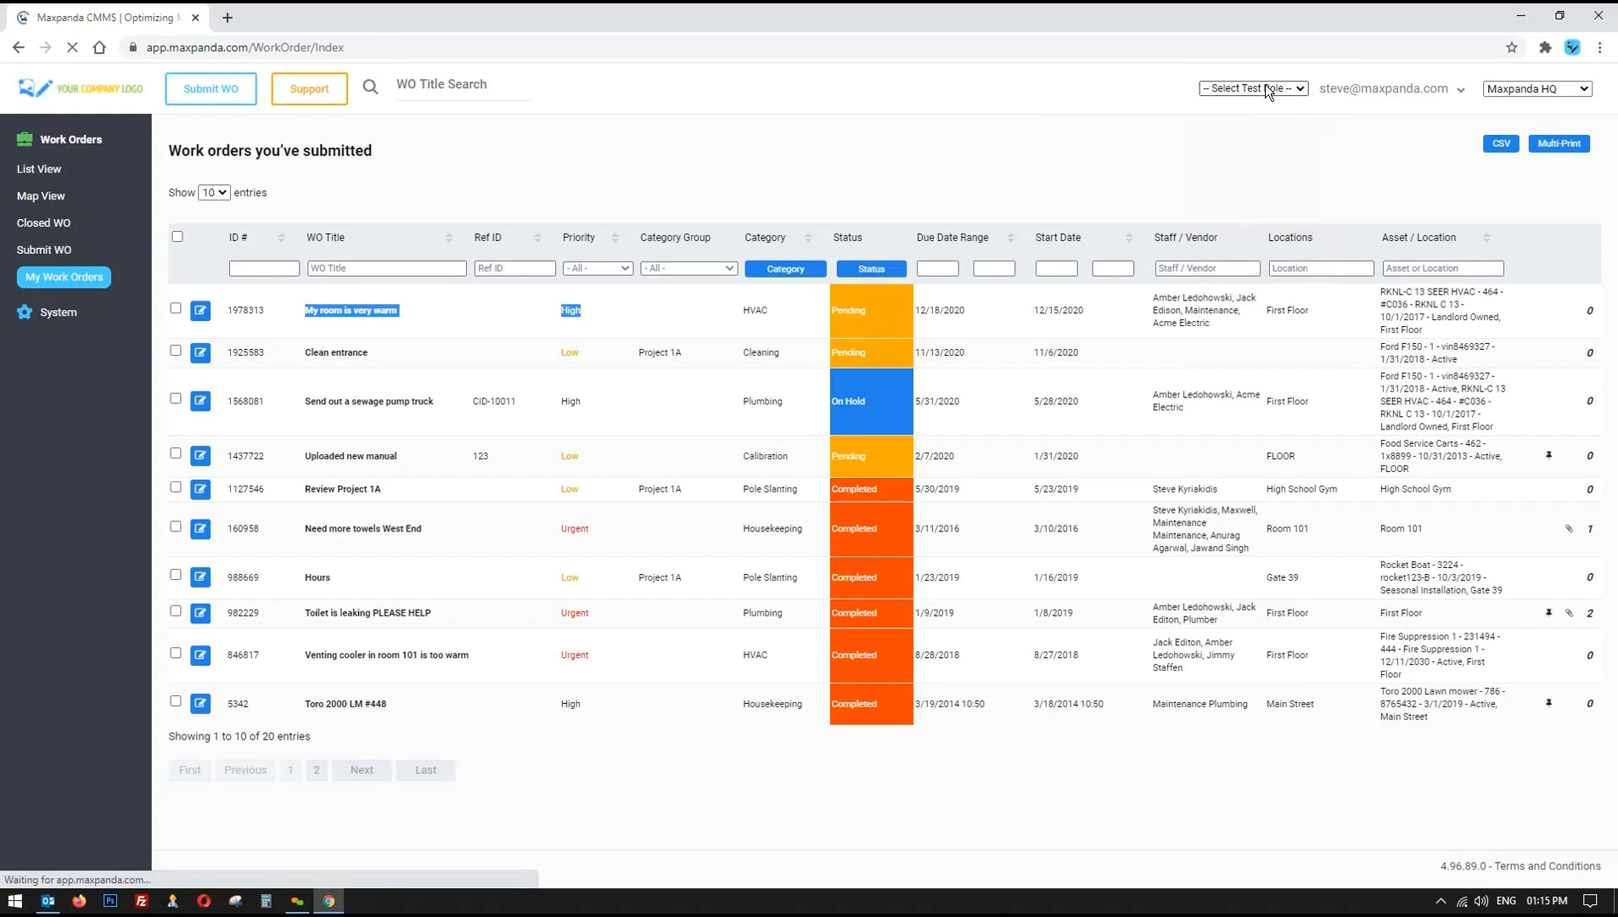
- Try the Company Admin test role, glance at the account options, and return to no selected test role
{"action": "left_click", "coordinate": [1268, 88]}
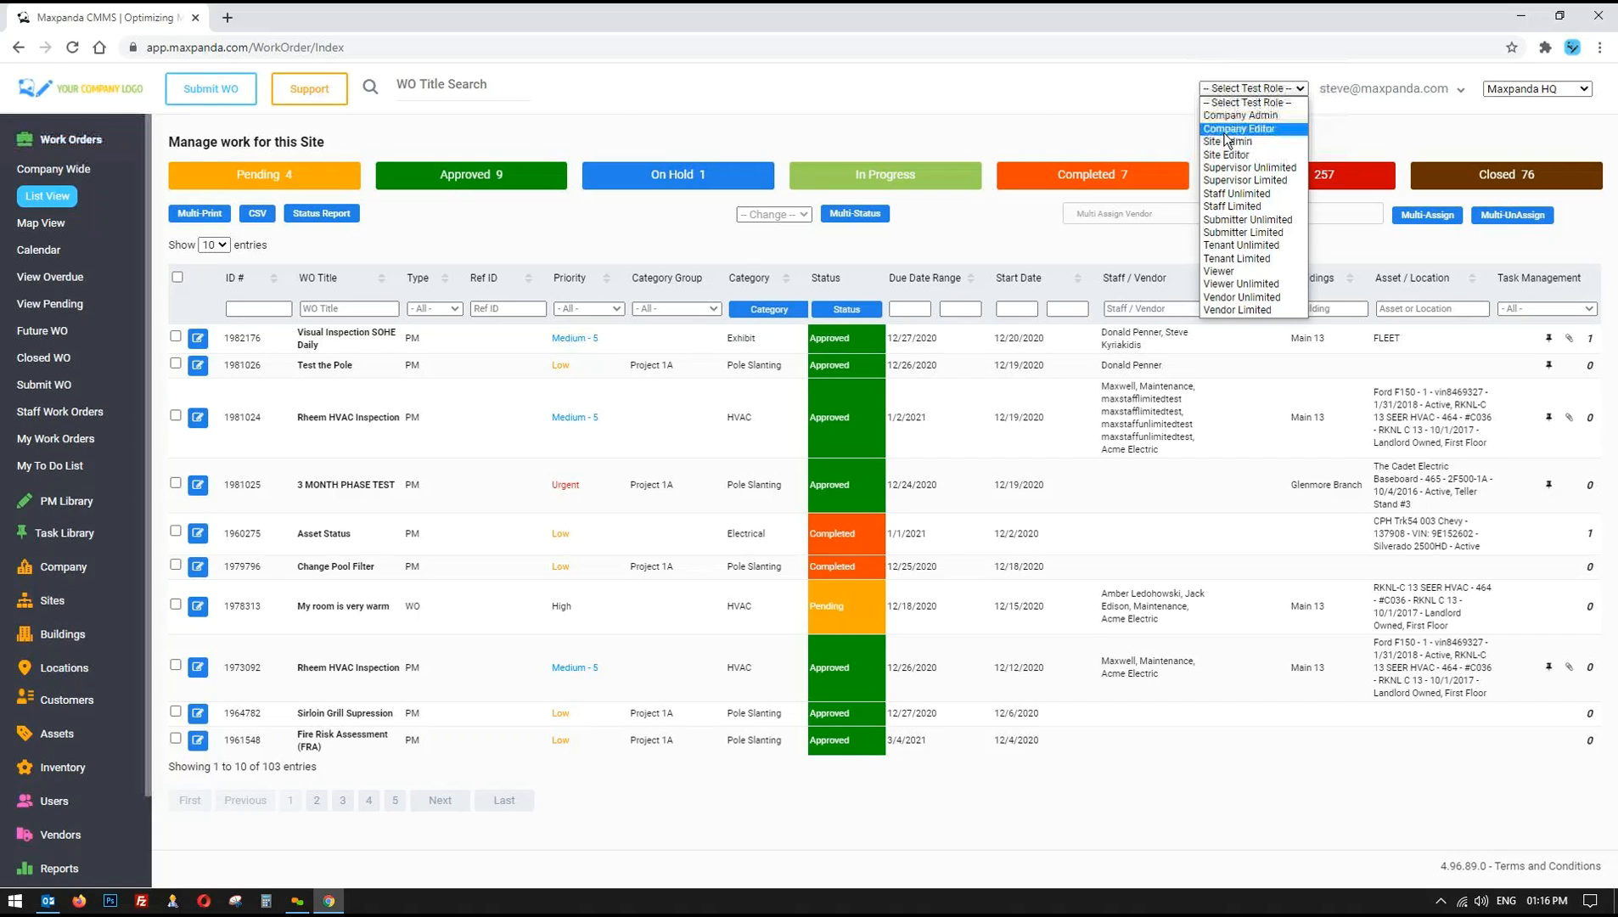
{"action": "left_click", "coordinate": [1251, 113]}
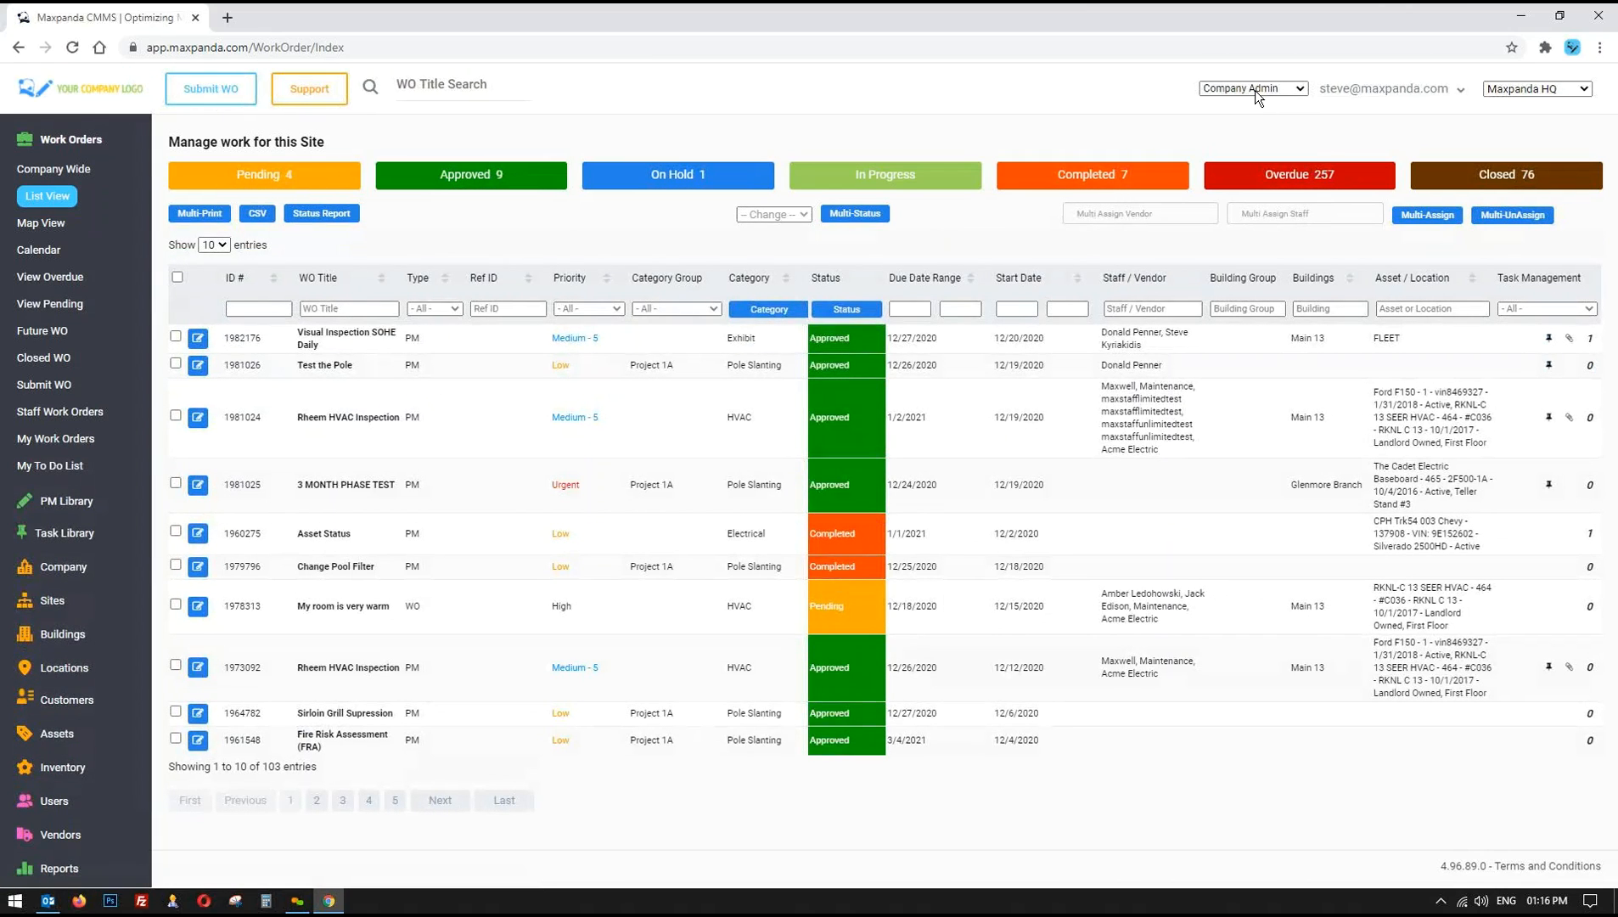
{"action": "left_click", "coordinate": [1374, 90]}
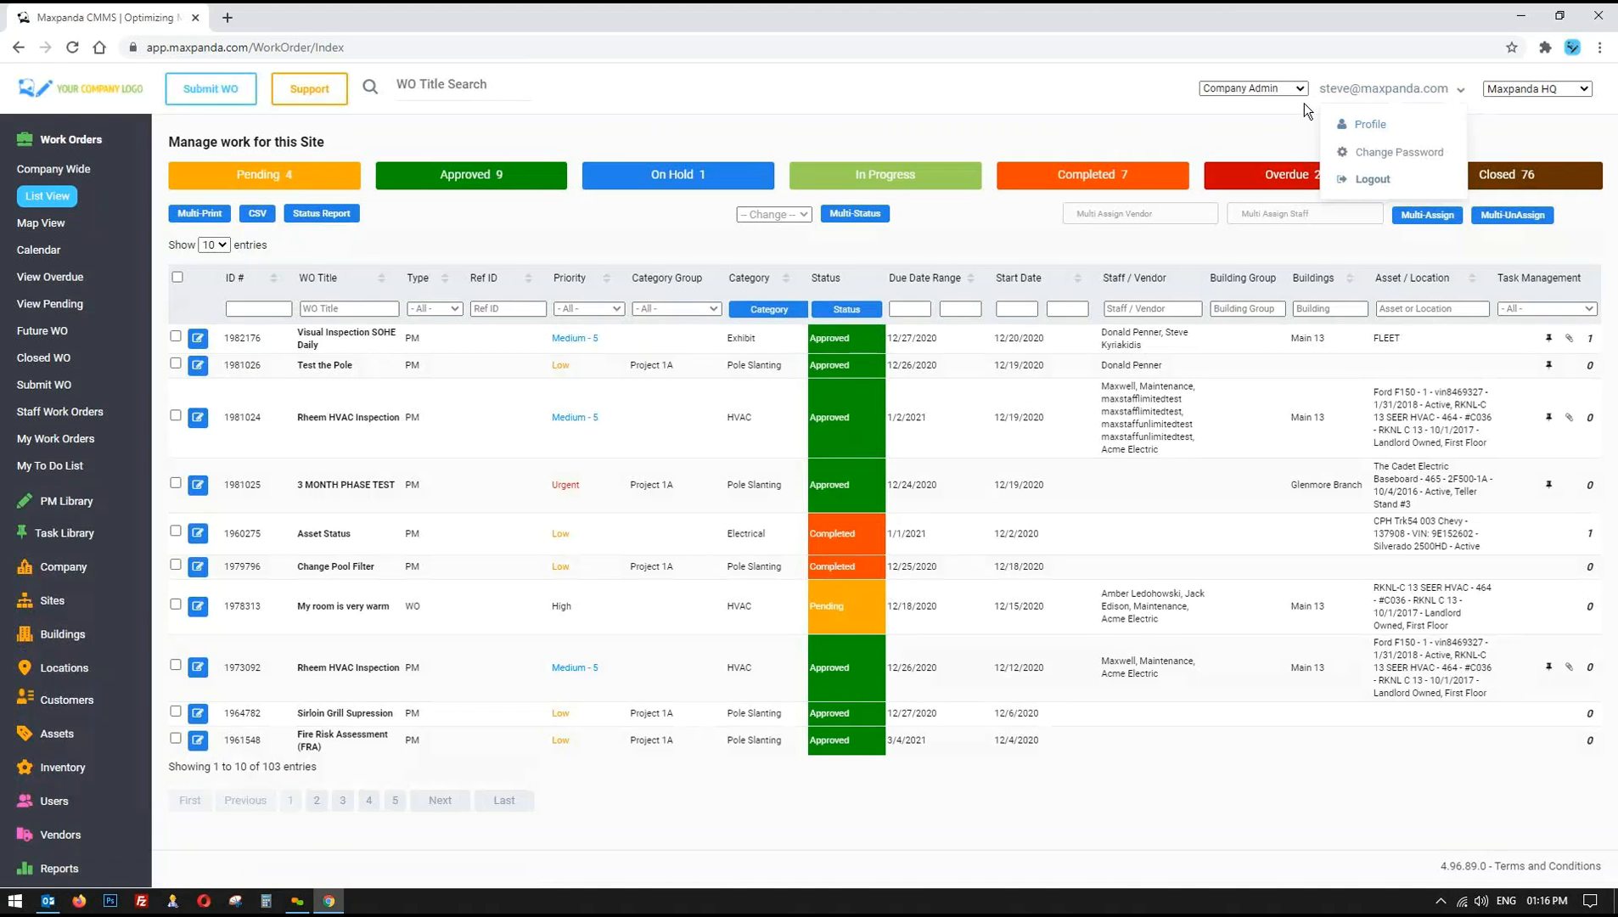
{"action": "left_click", "coordinate": [1269, 88]}
{"action": "left_click", "coordinate": [1269, 103]}
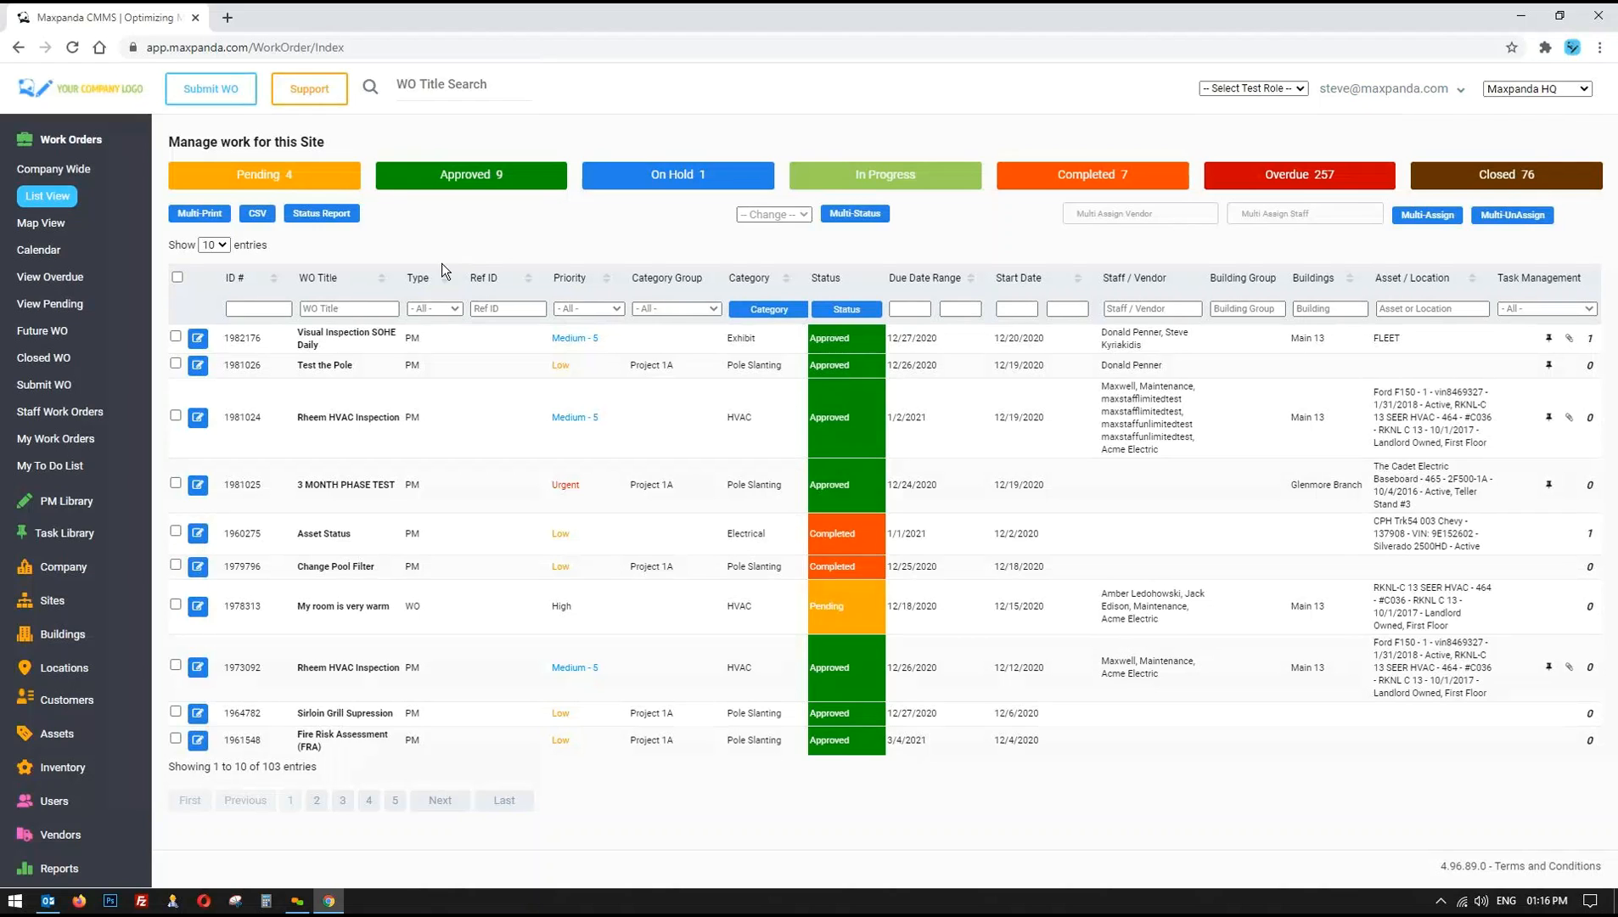
- Review the main navigation modules with Work Orders collapsed and expanded, and look over the available test roles
{"action": "left_click", "coordinate": [72, 142]}
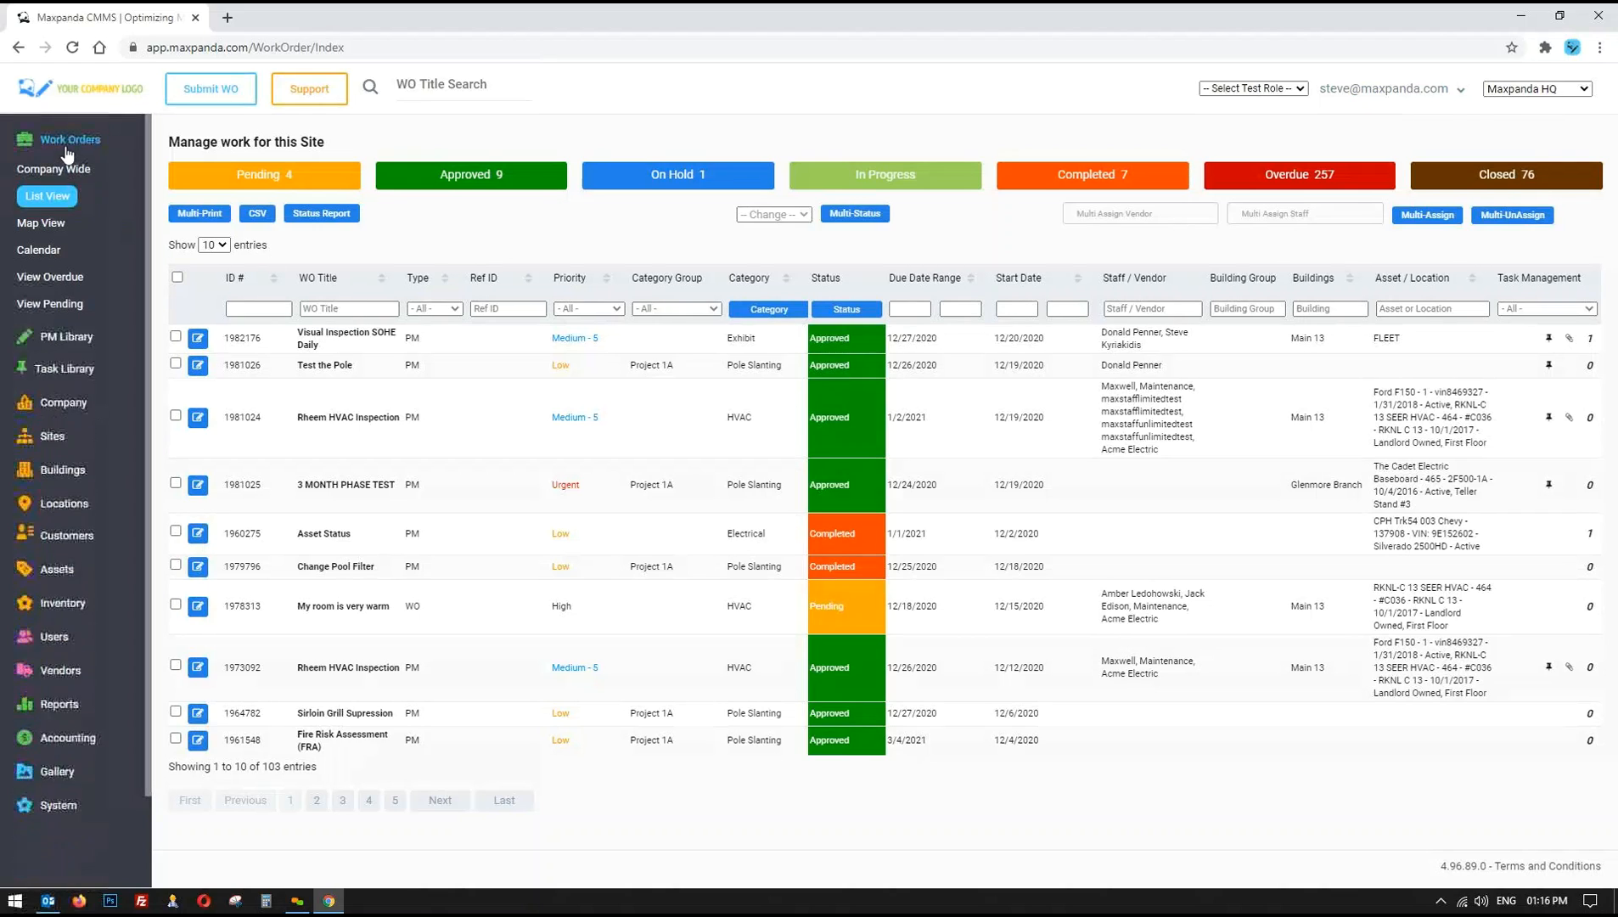
{"action": "left_click", "coordinate": [68, 241]}
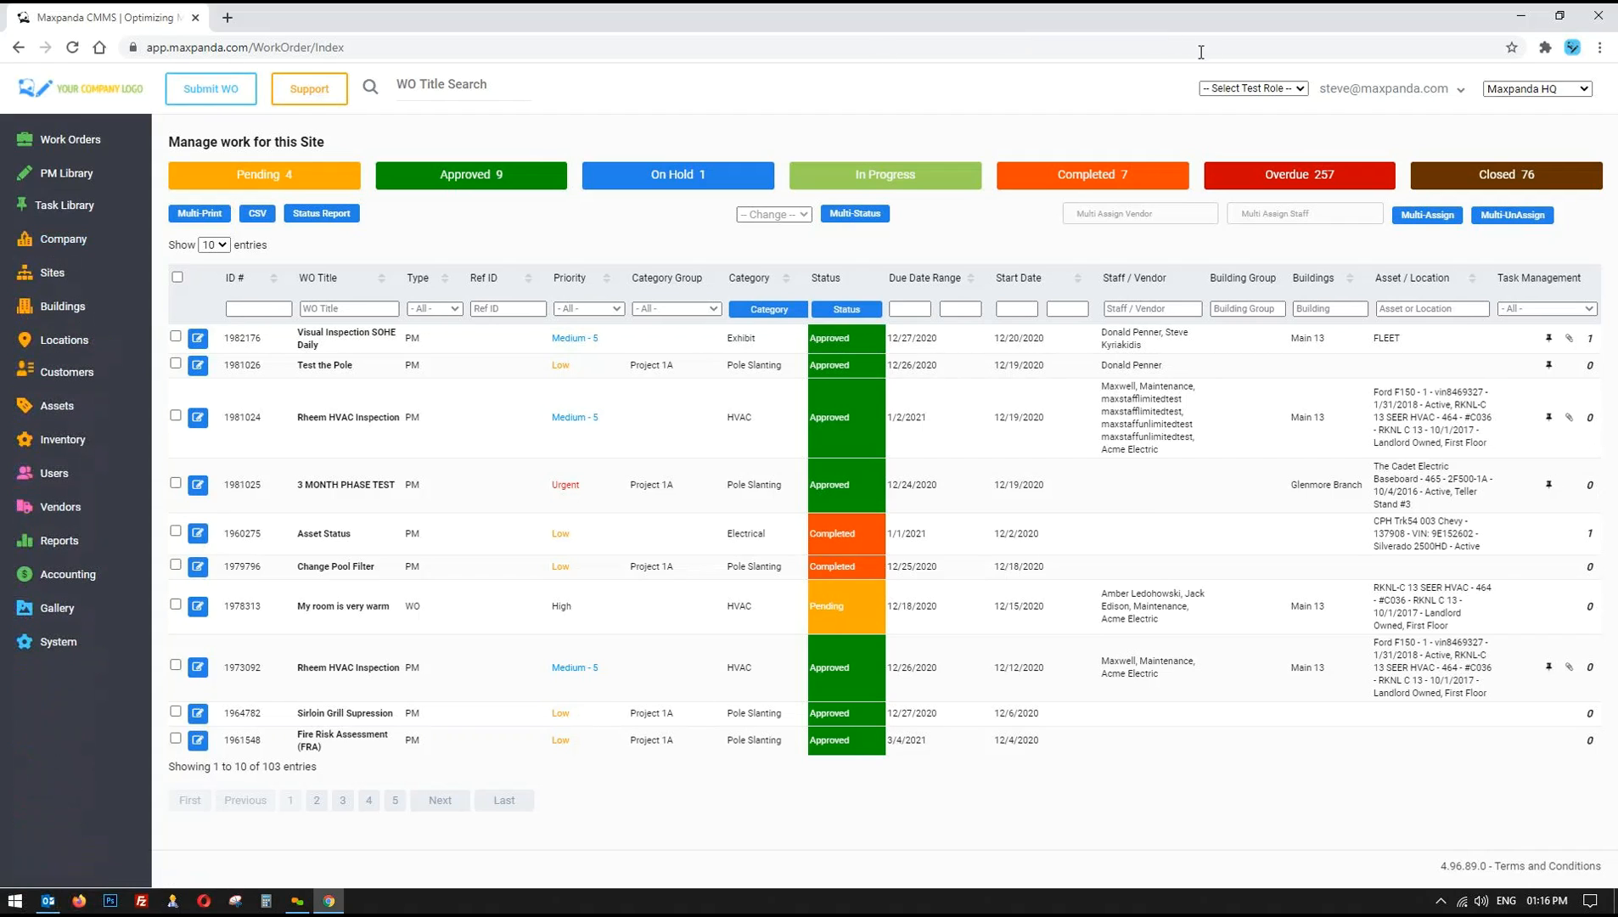
{"action": "left_click", "coordinate": [1254, 88]}
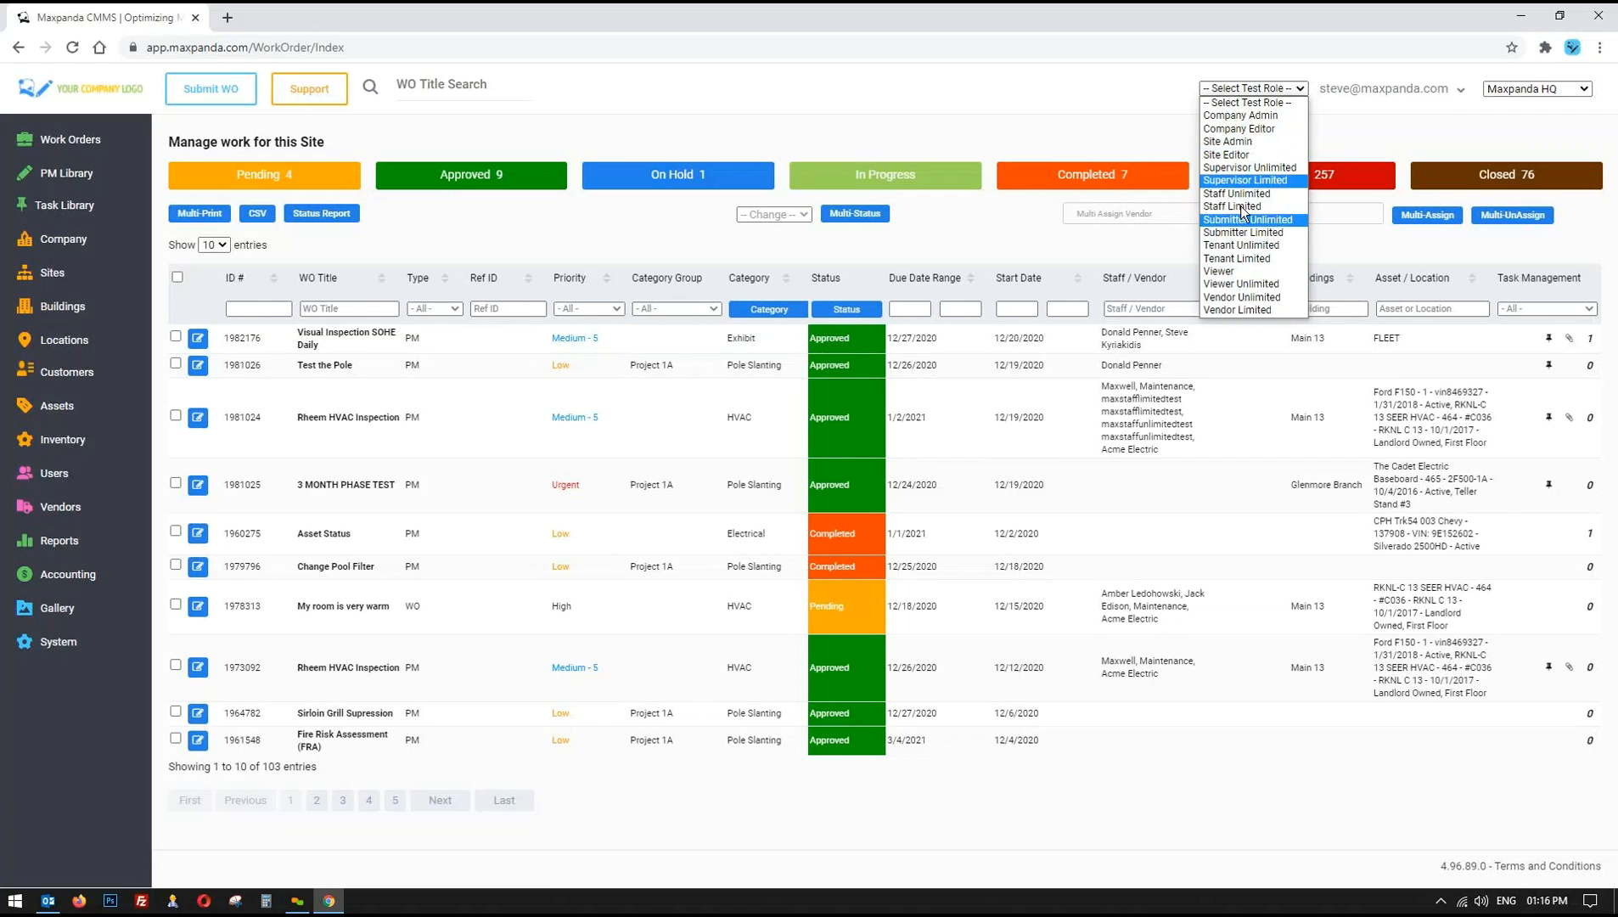
{"action": "left_click", "coordinate": [1090, 135]}
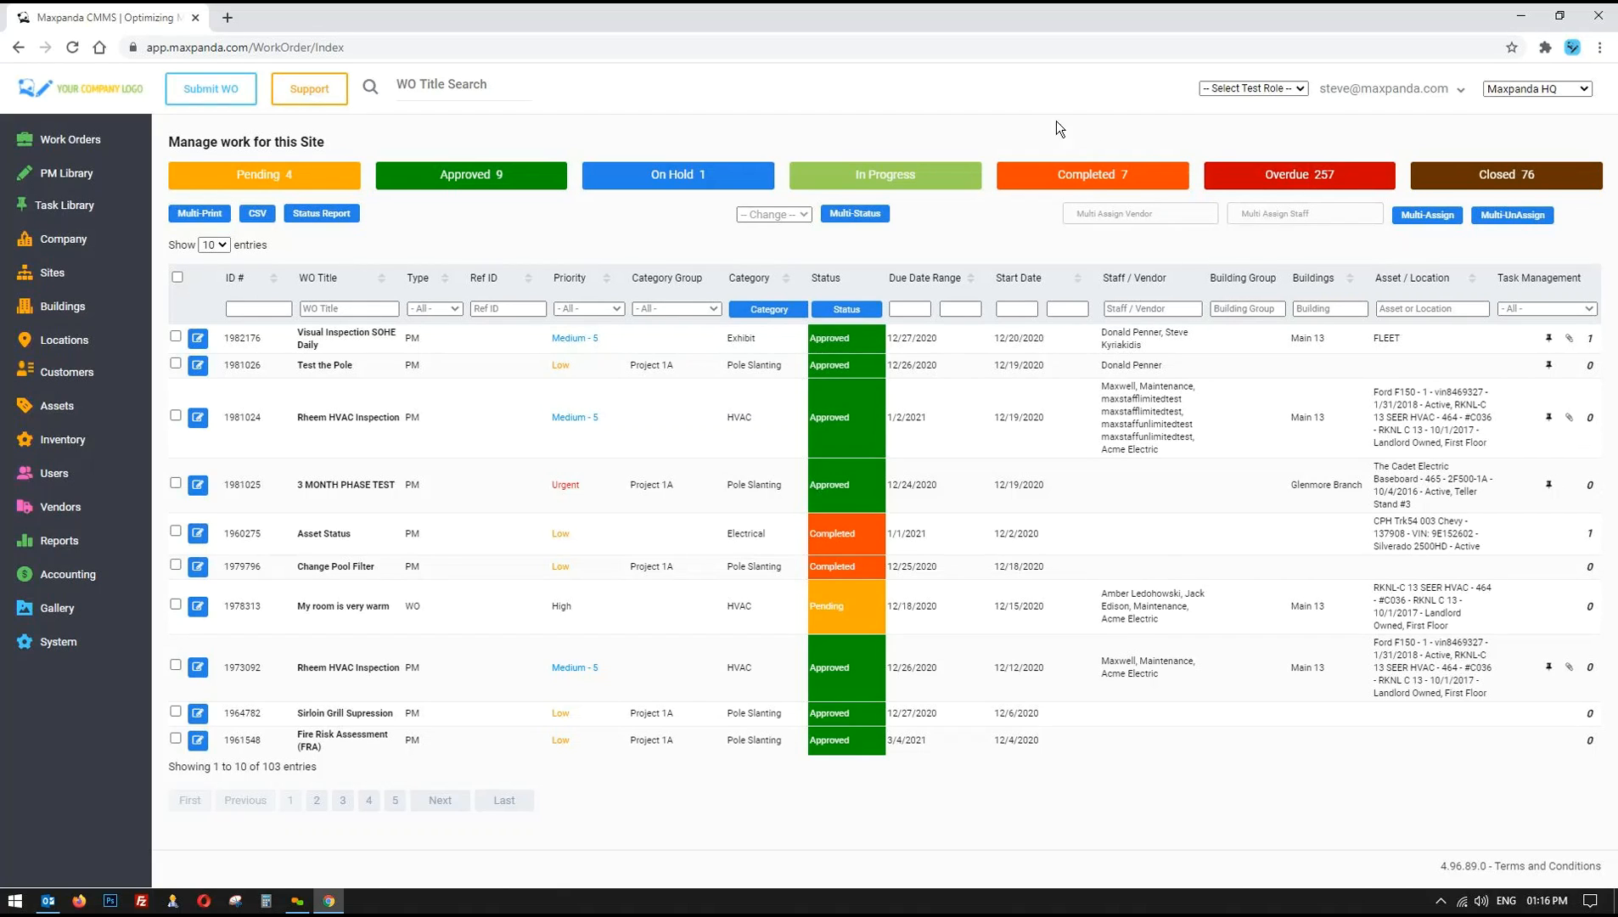
{"action": "left_click", "coordinate": [70, 139]}
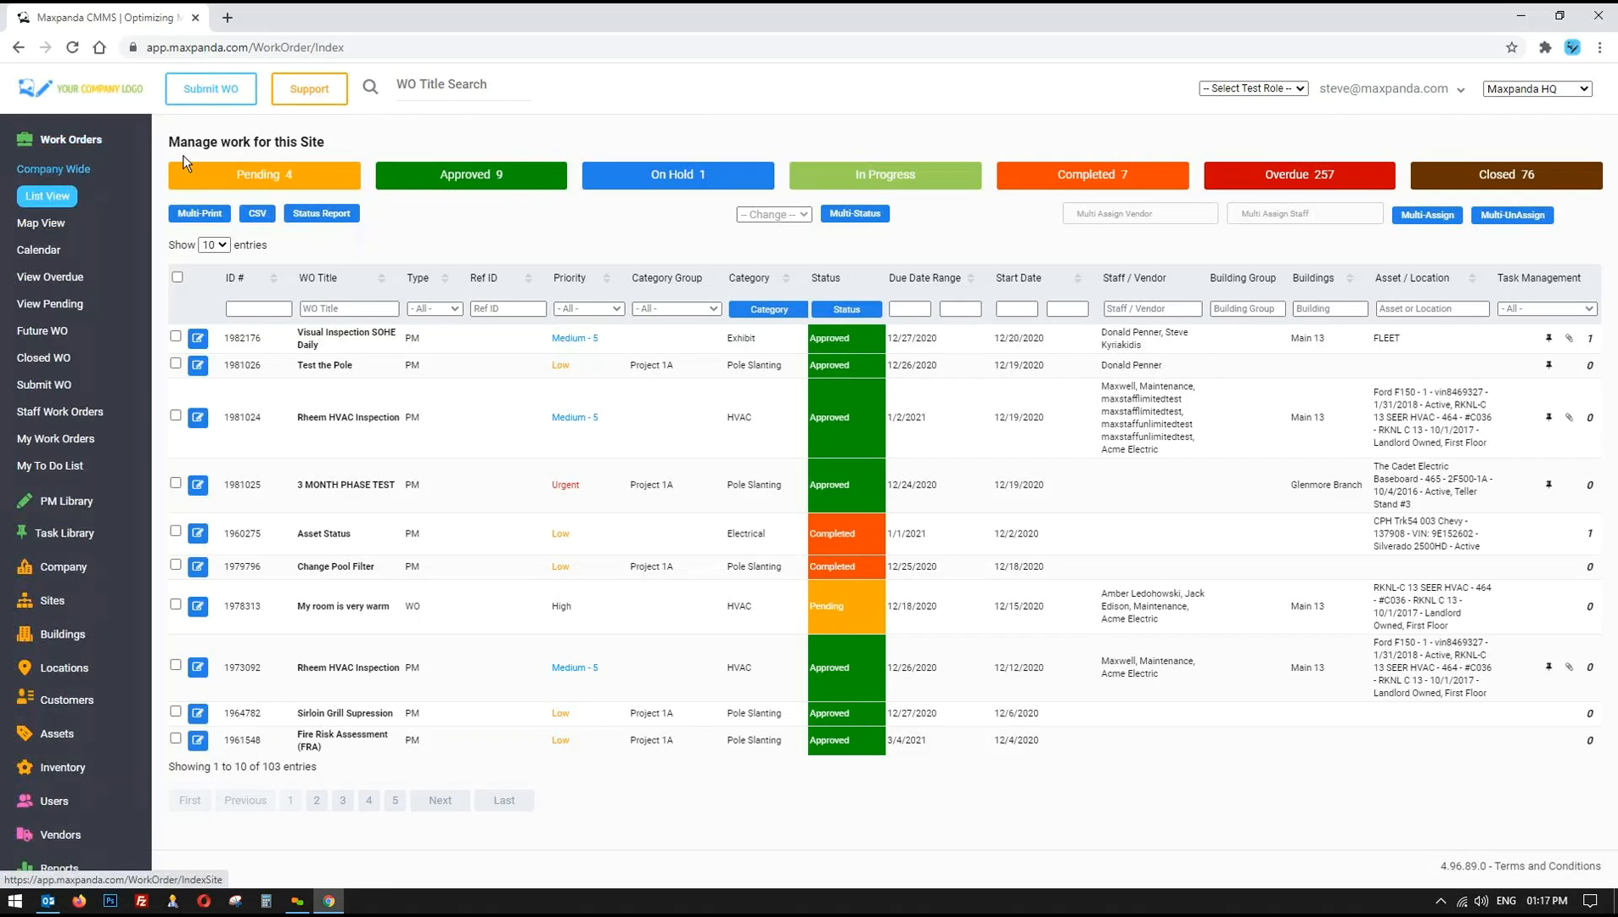
{"action": "left_click", "coordinate": [1253, 88]}
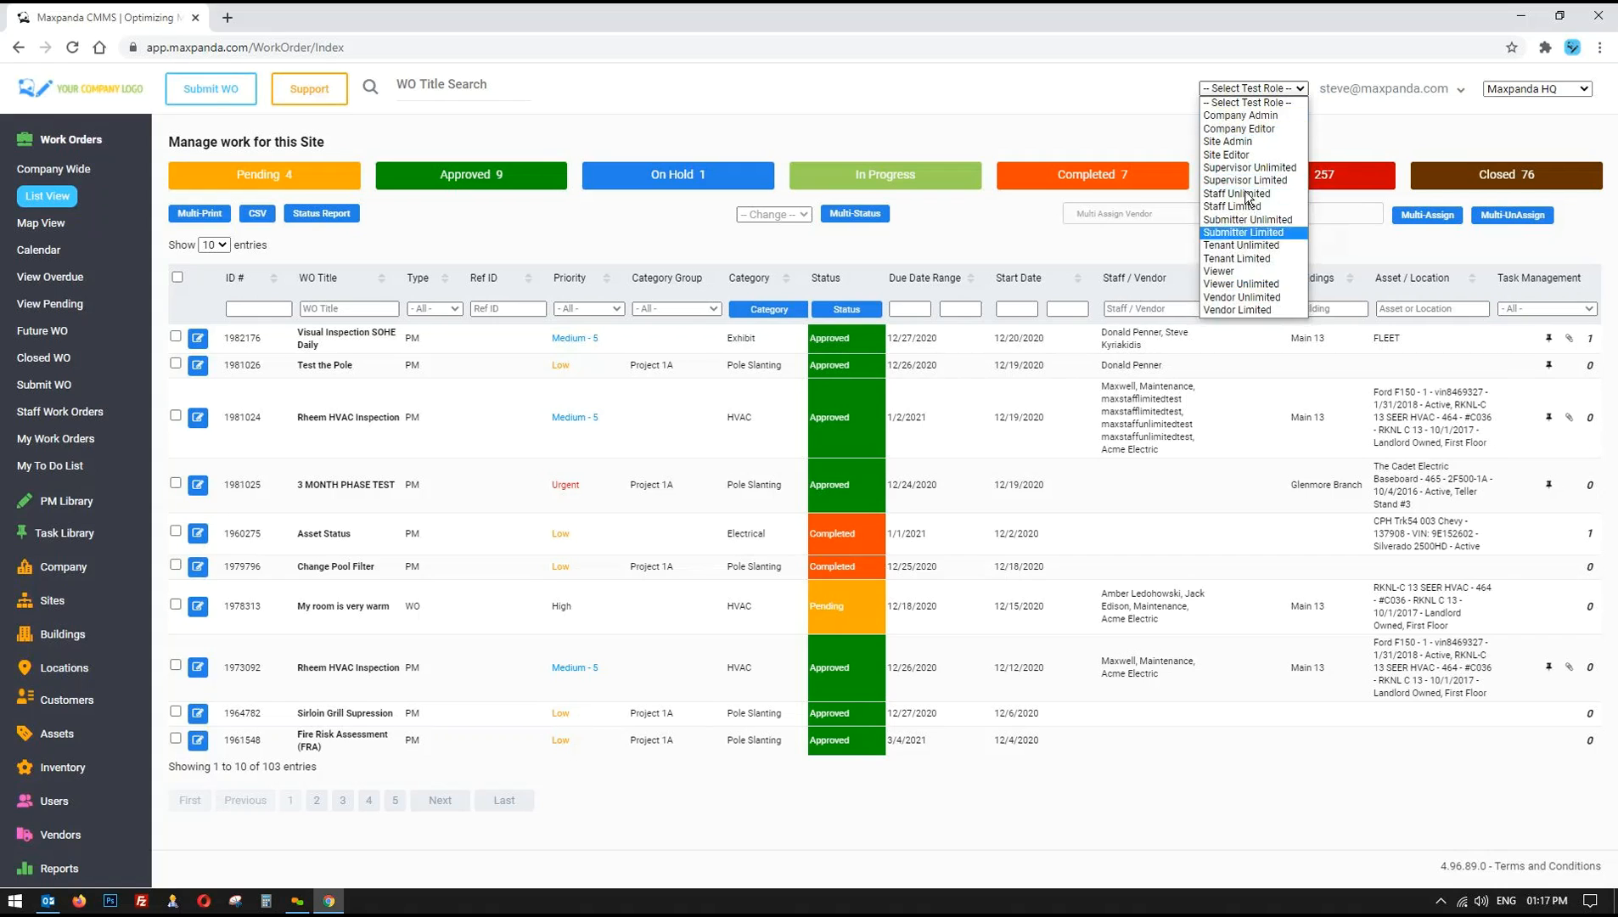
{"action": "left_click", "coordinate": [1109, 105]}
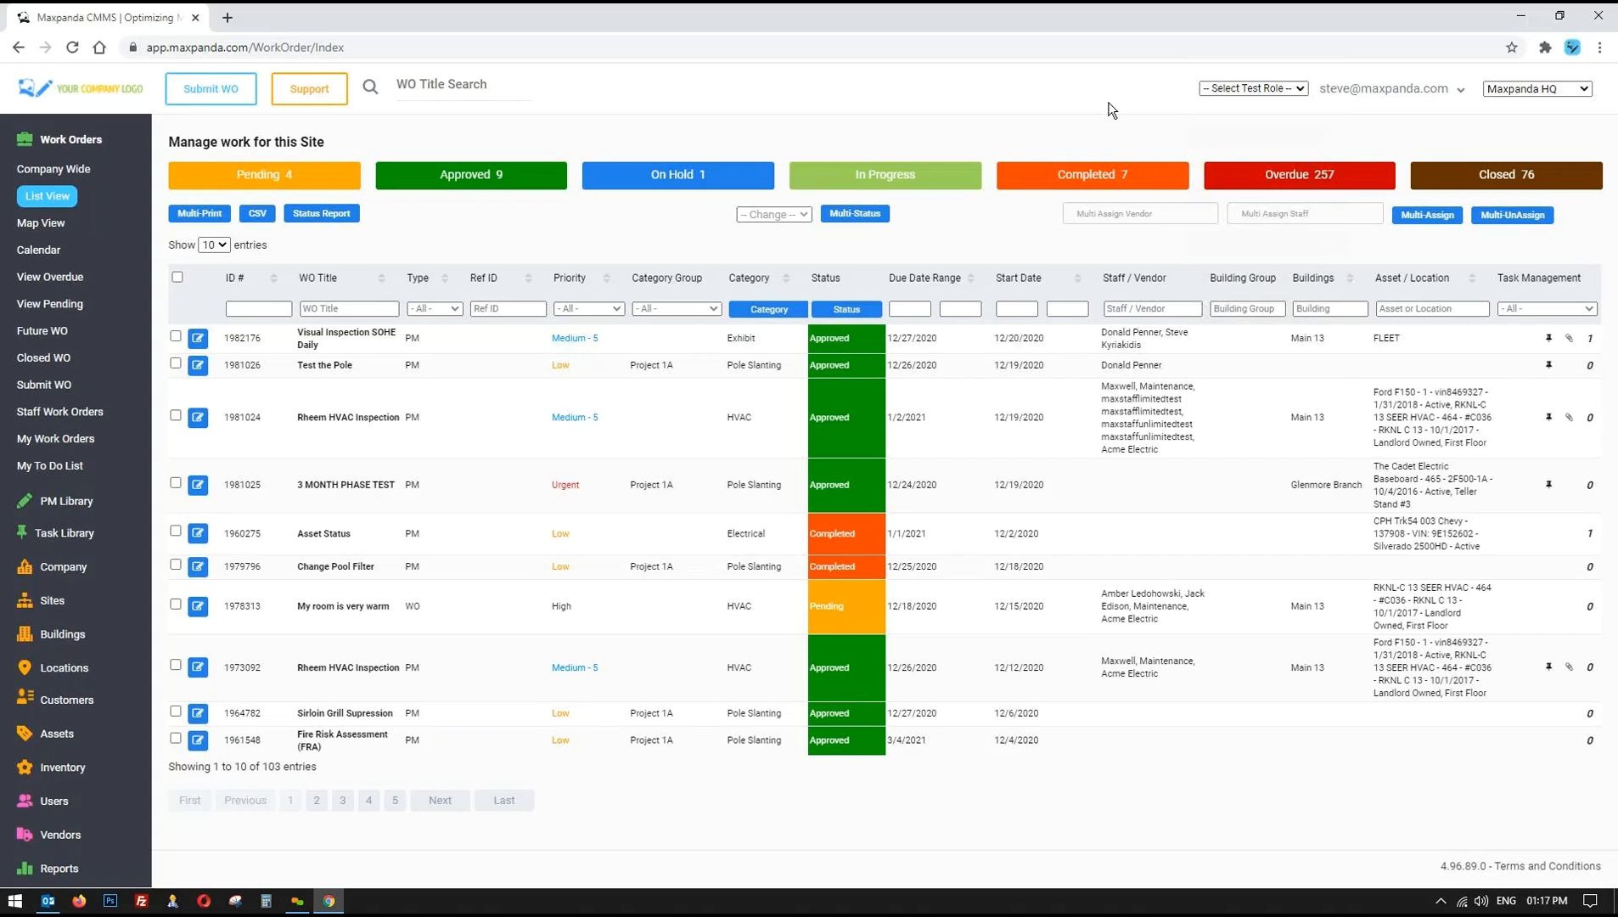
- Compare the Company Wide work orders with the single-site List View, and review the sites available for switching
{"action": "left_click", "coordinate": [56, 175]}
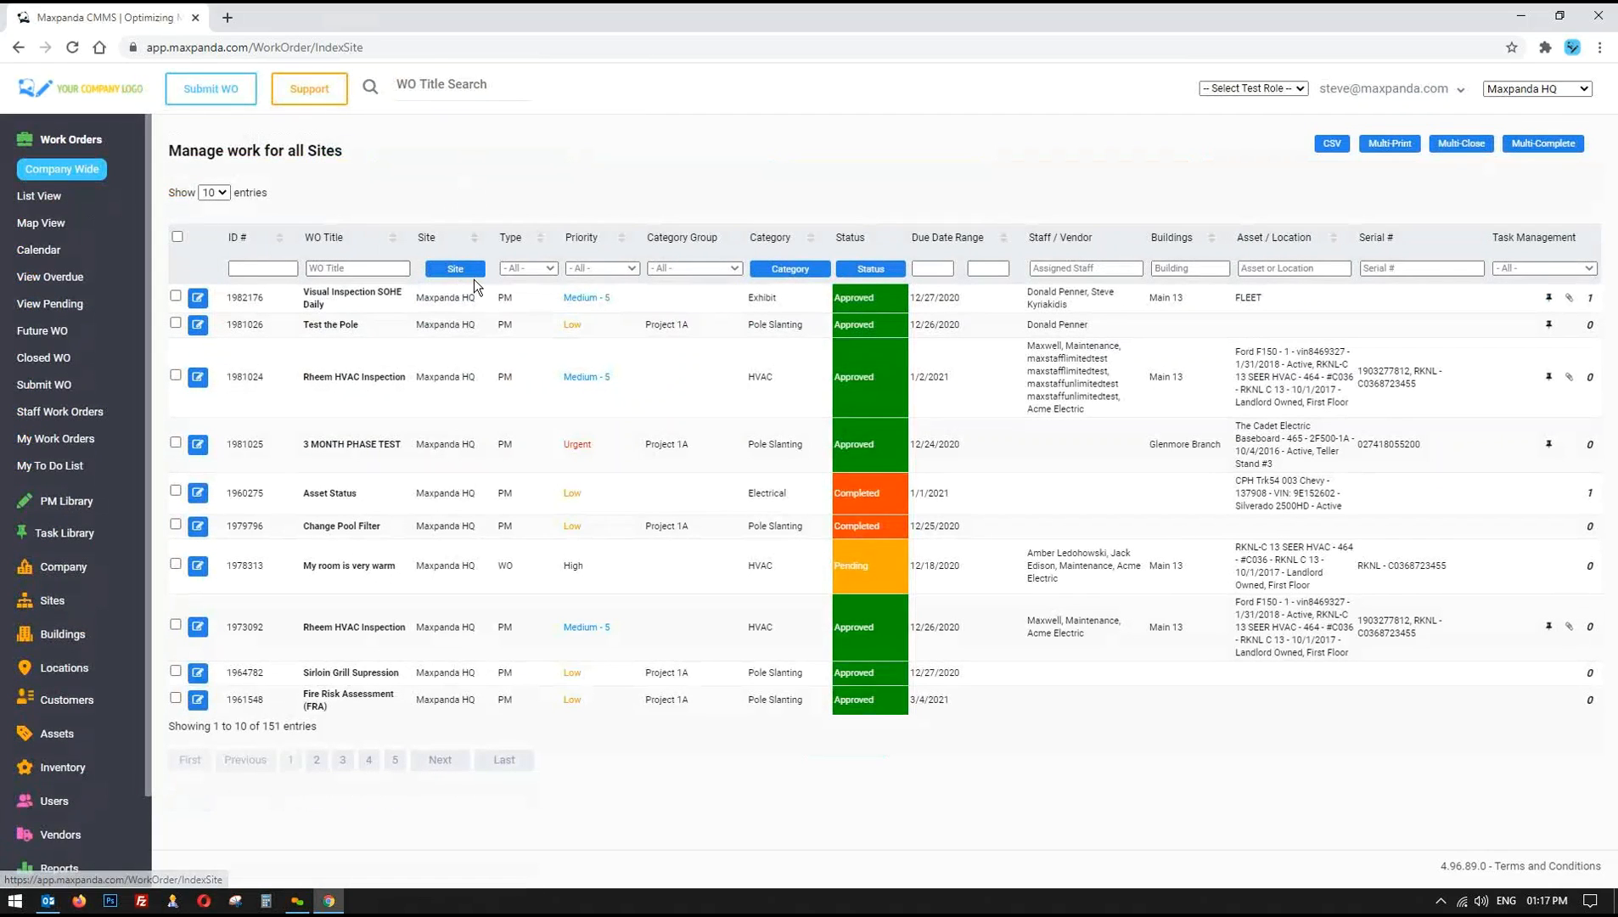
{"action": "left_click", "coordinate": [1541, 88]}
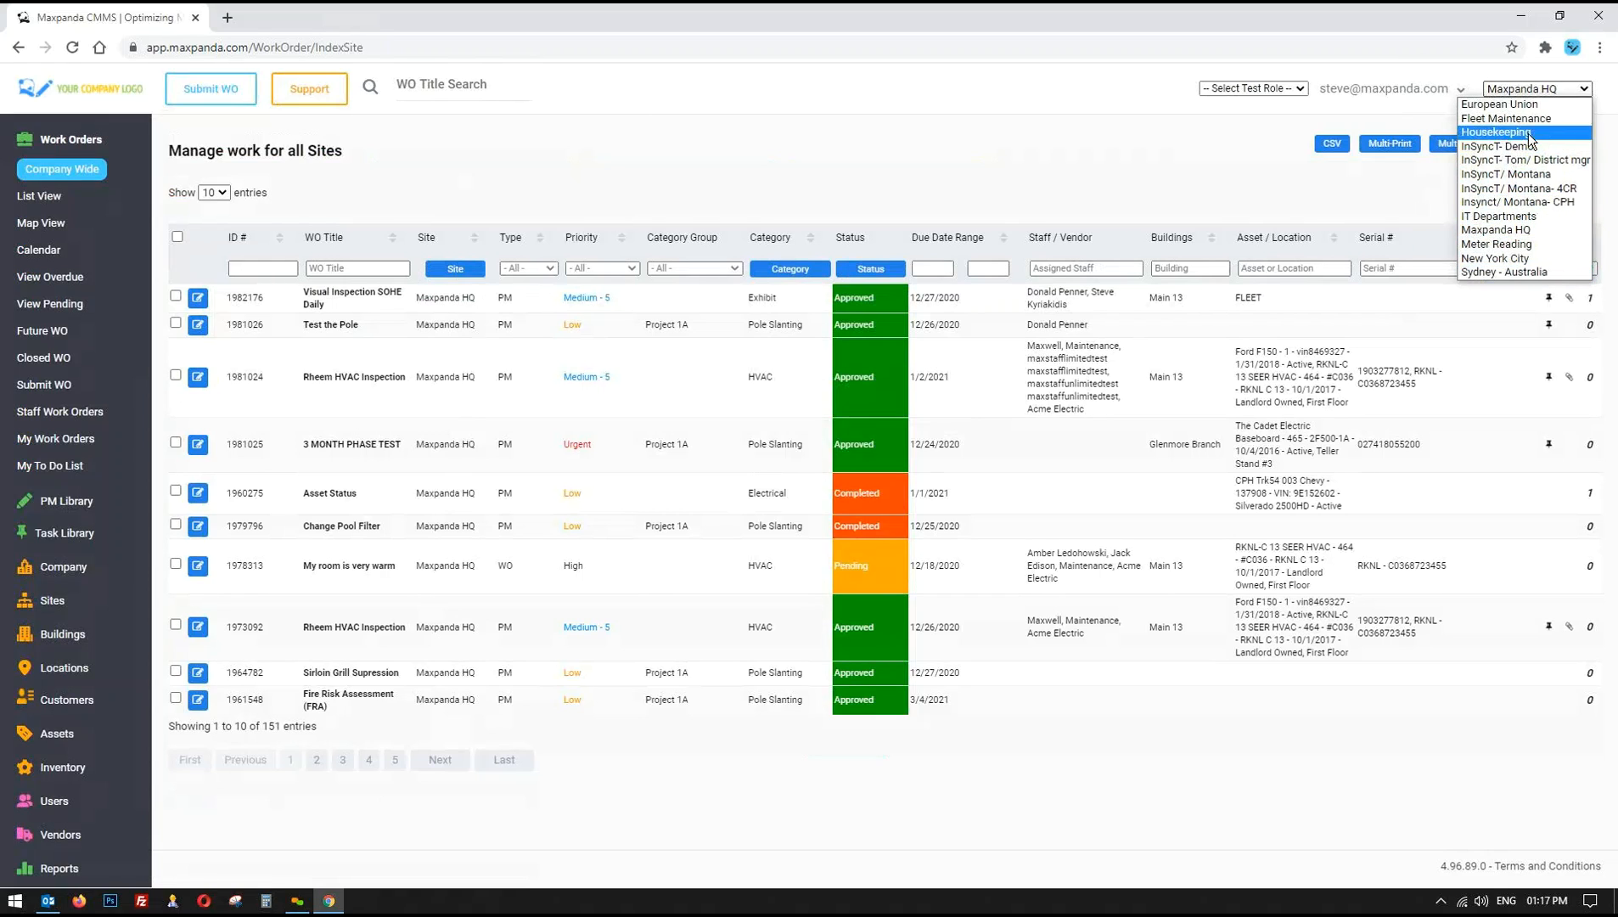
{"action": "left_click", "coordinate": [38, 198]}
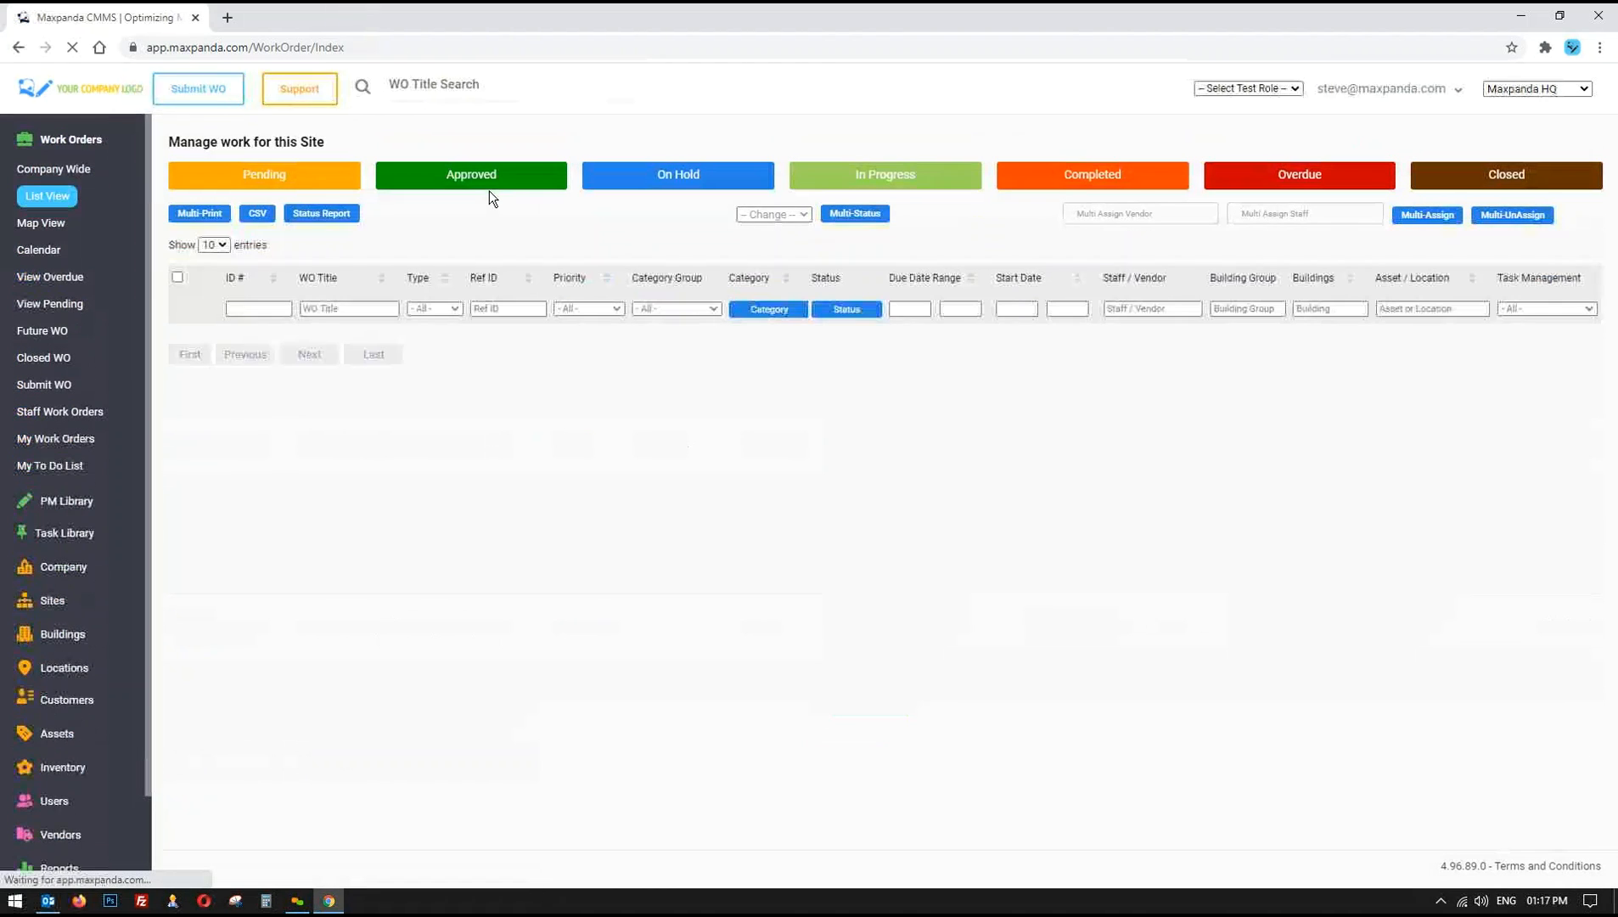
{"action": "left_click", "coordinate": [1543, 90]}
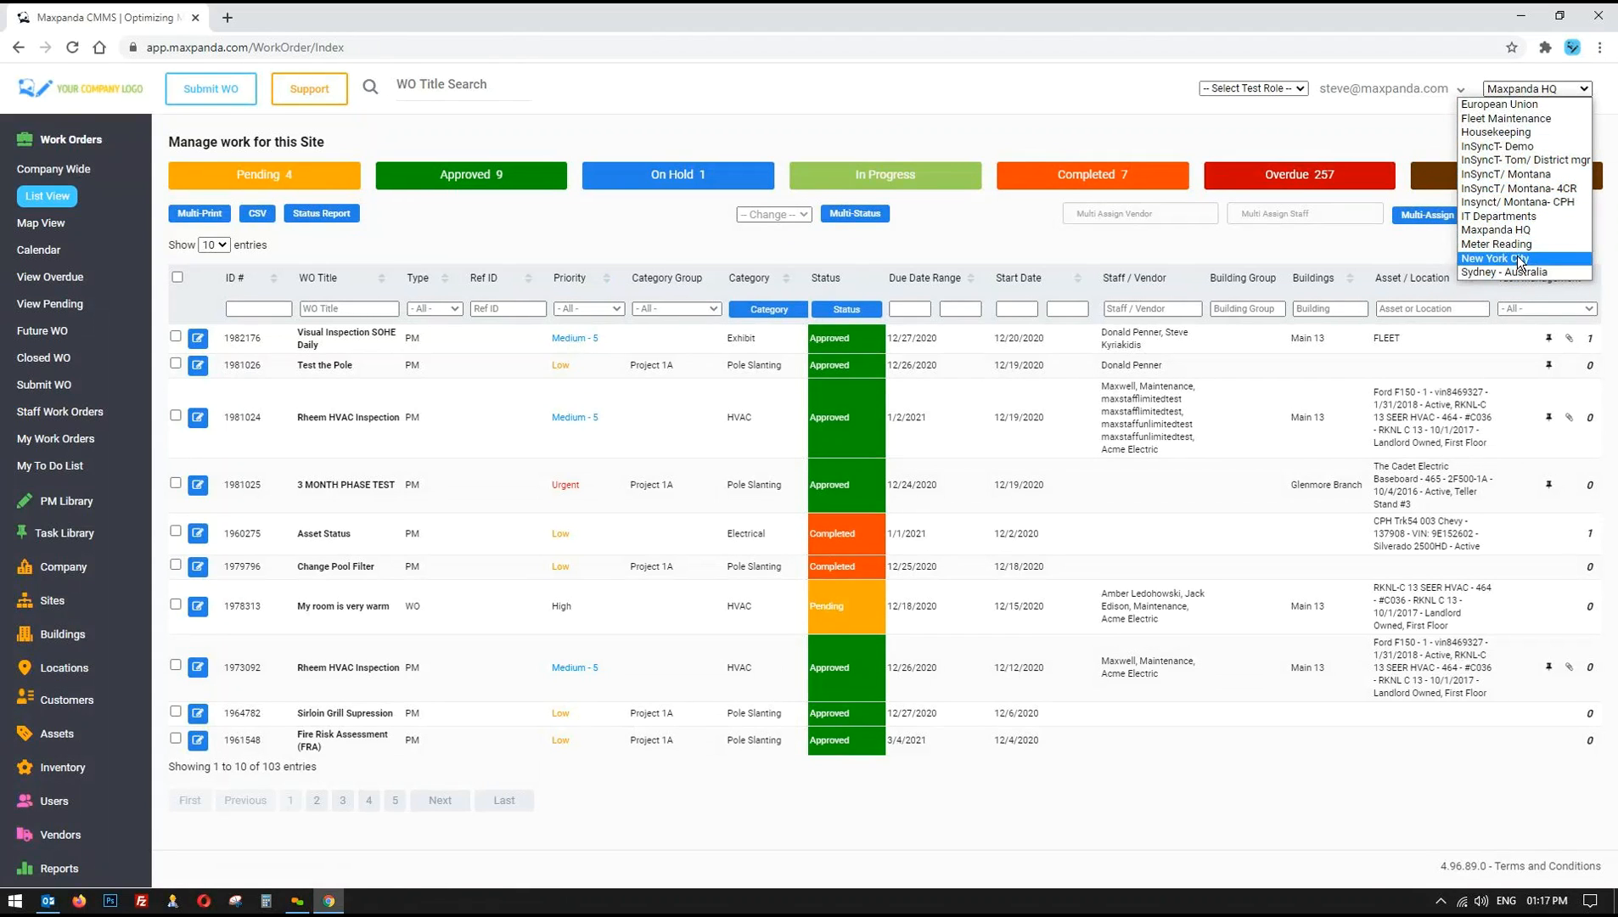
{"action": "left_click", "coordinate": [949, 234]}
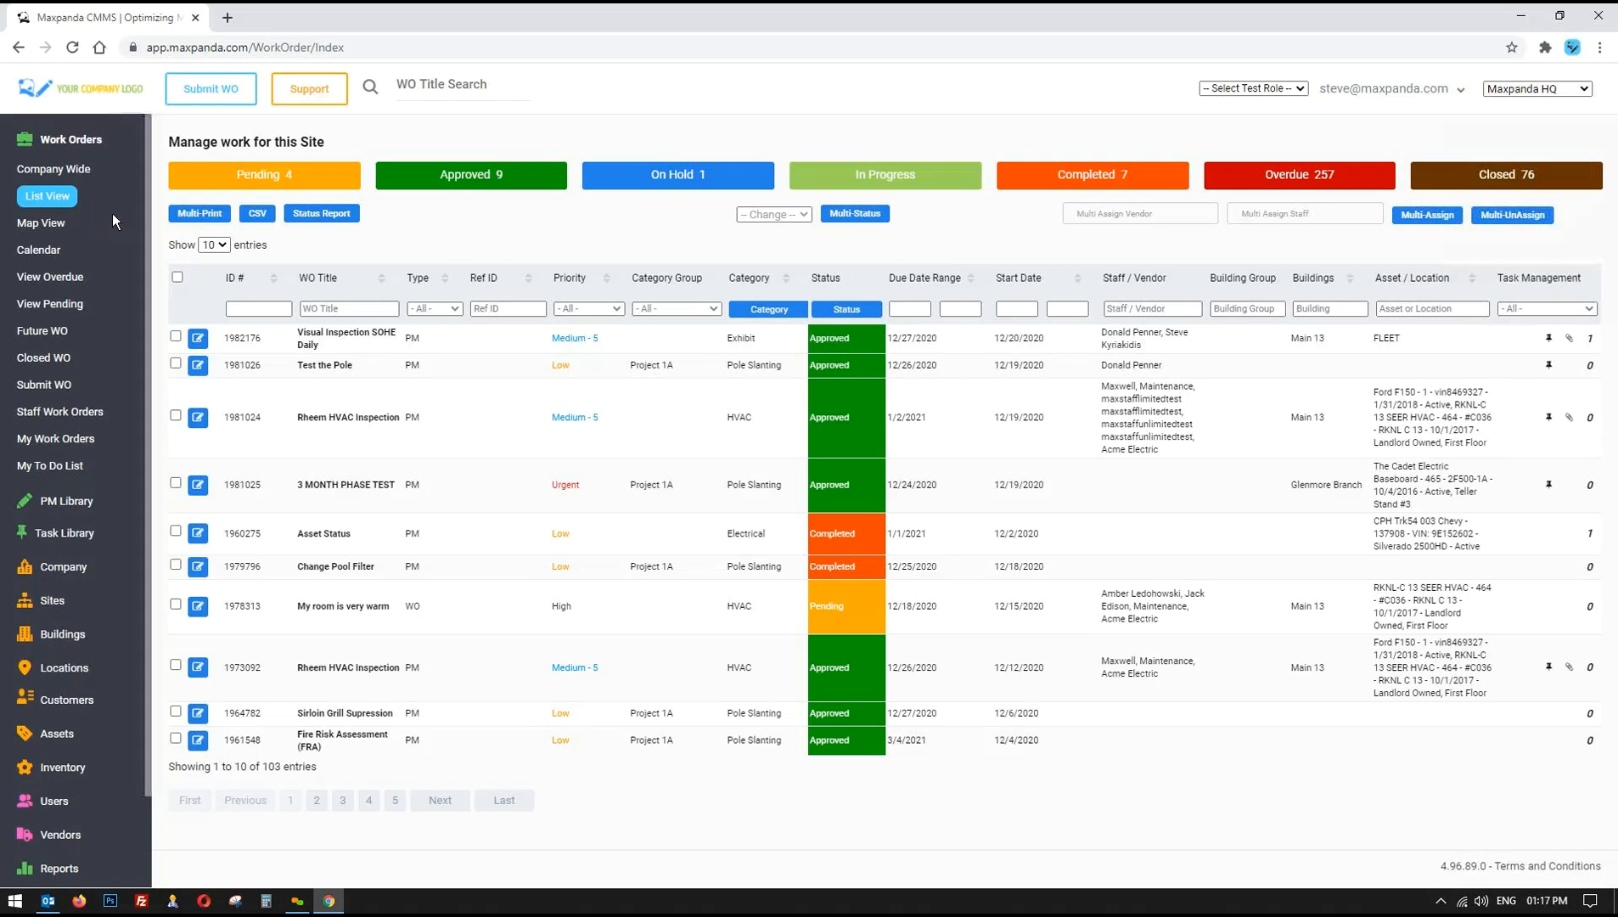
{"action": "left_click", "coordinate": [322, 306]}
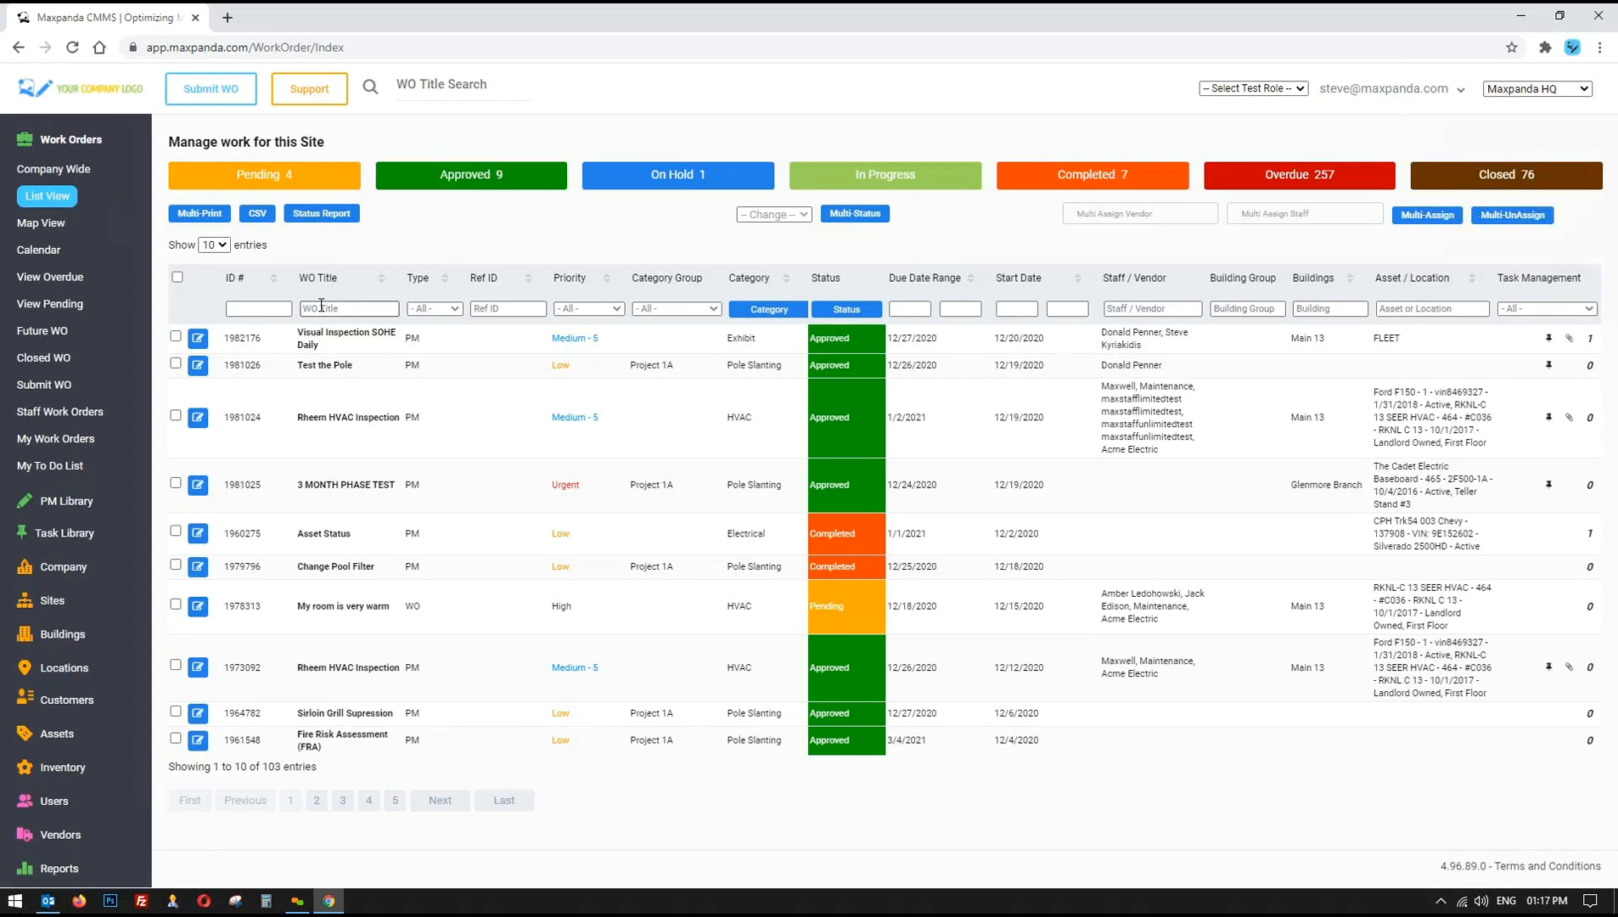
- Select all listed work orders, choose Close as the bulk status without applying it, and clear the selection
{"action": "left_click", "coordinate": [178, 276]}
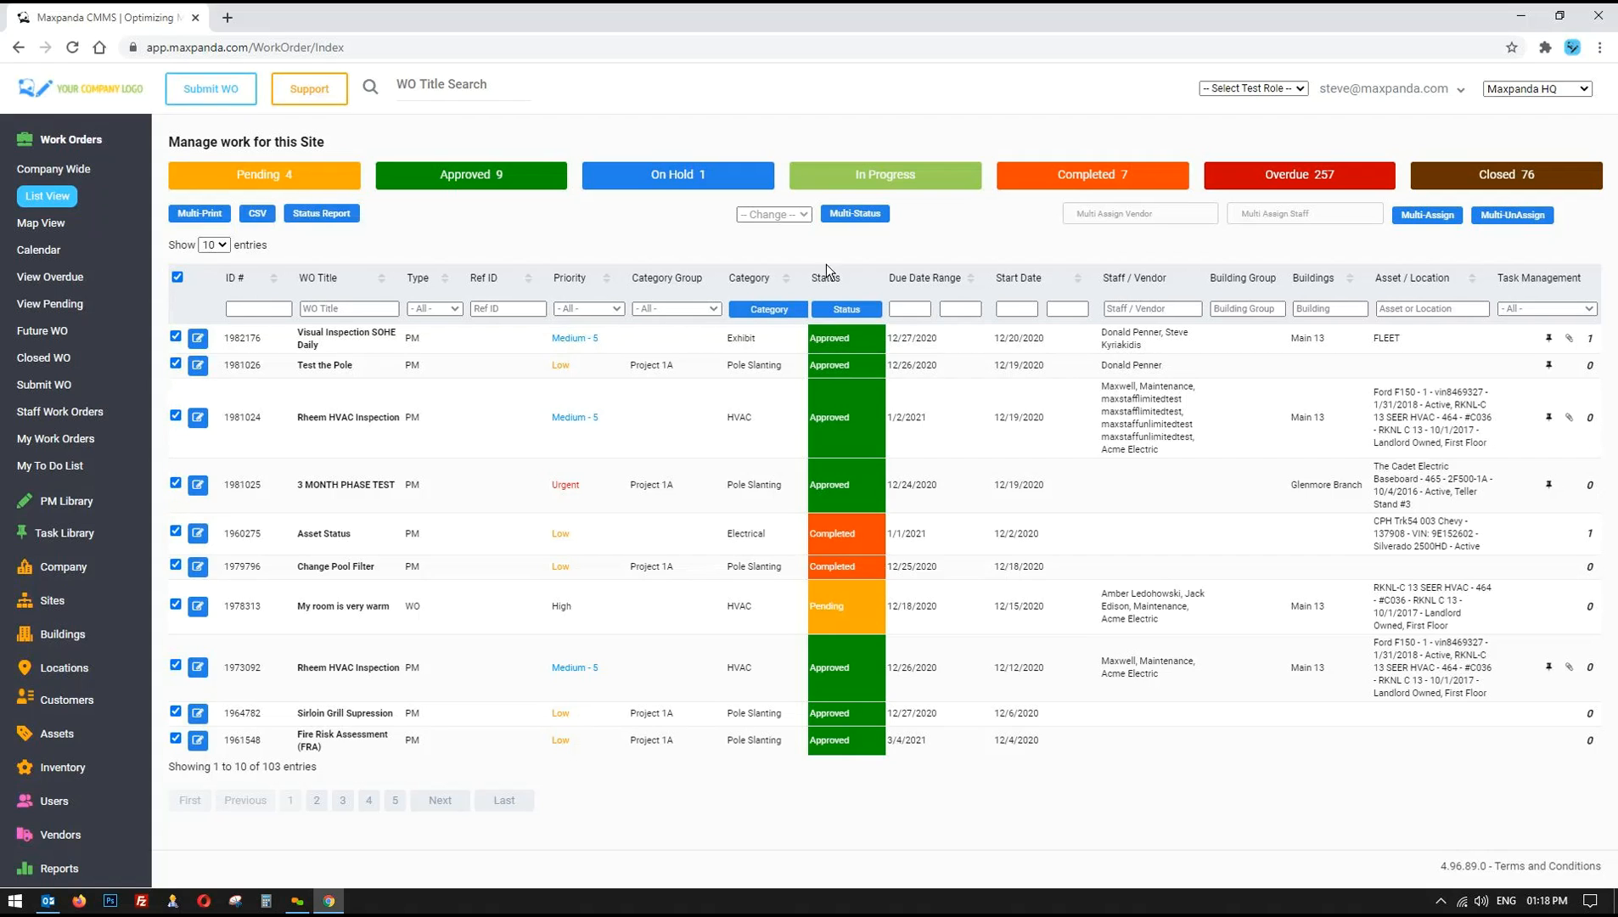
{"action": "left_click", "coordinate": [801, 212]}
{"action": "left_click", "coordinate": [804, 256]}
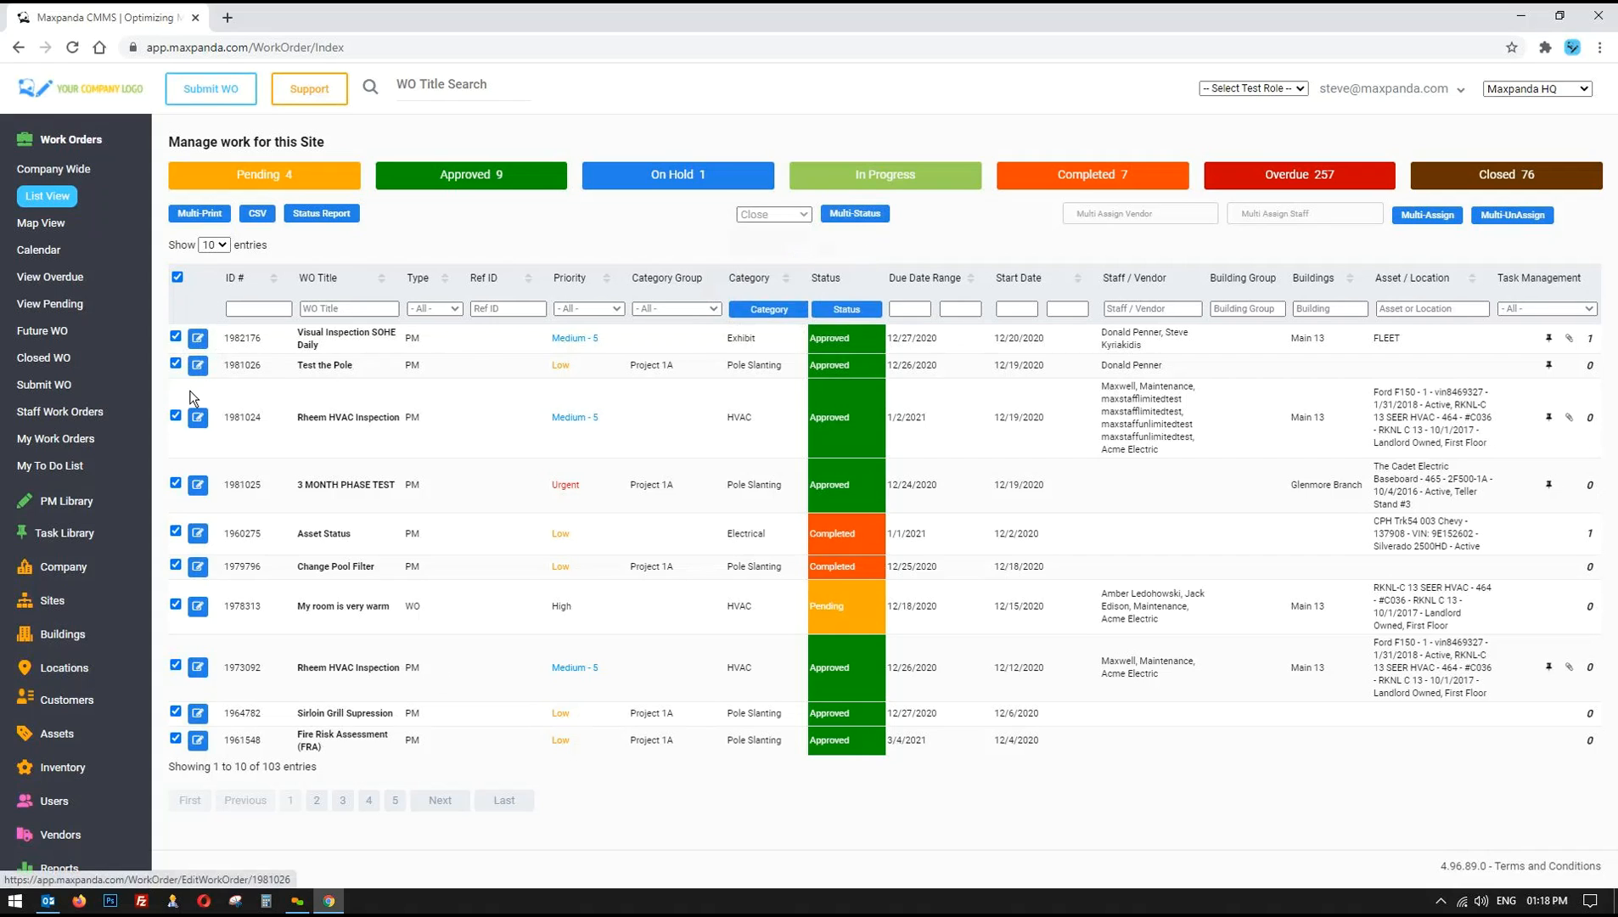
{"action": "left_click", "coordinate": [177, 278]}
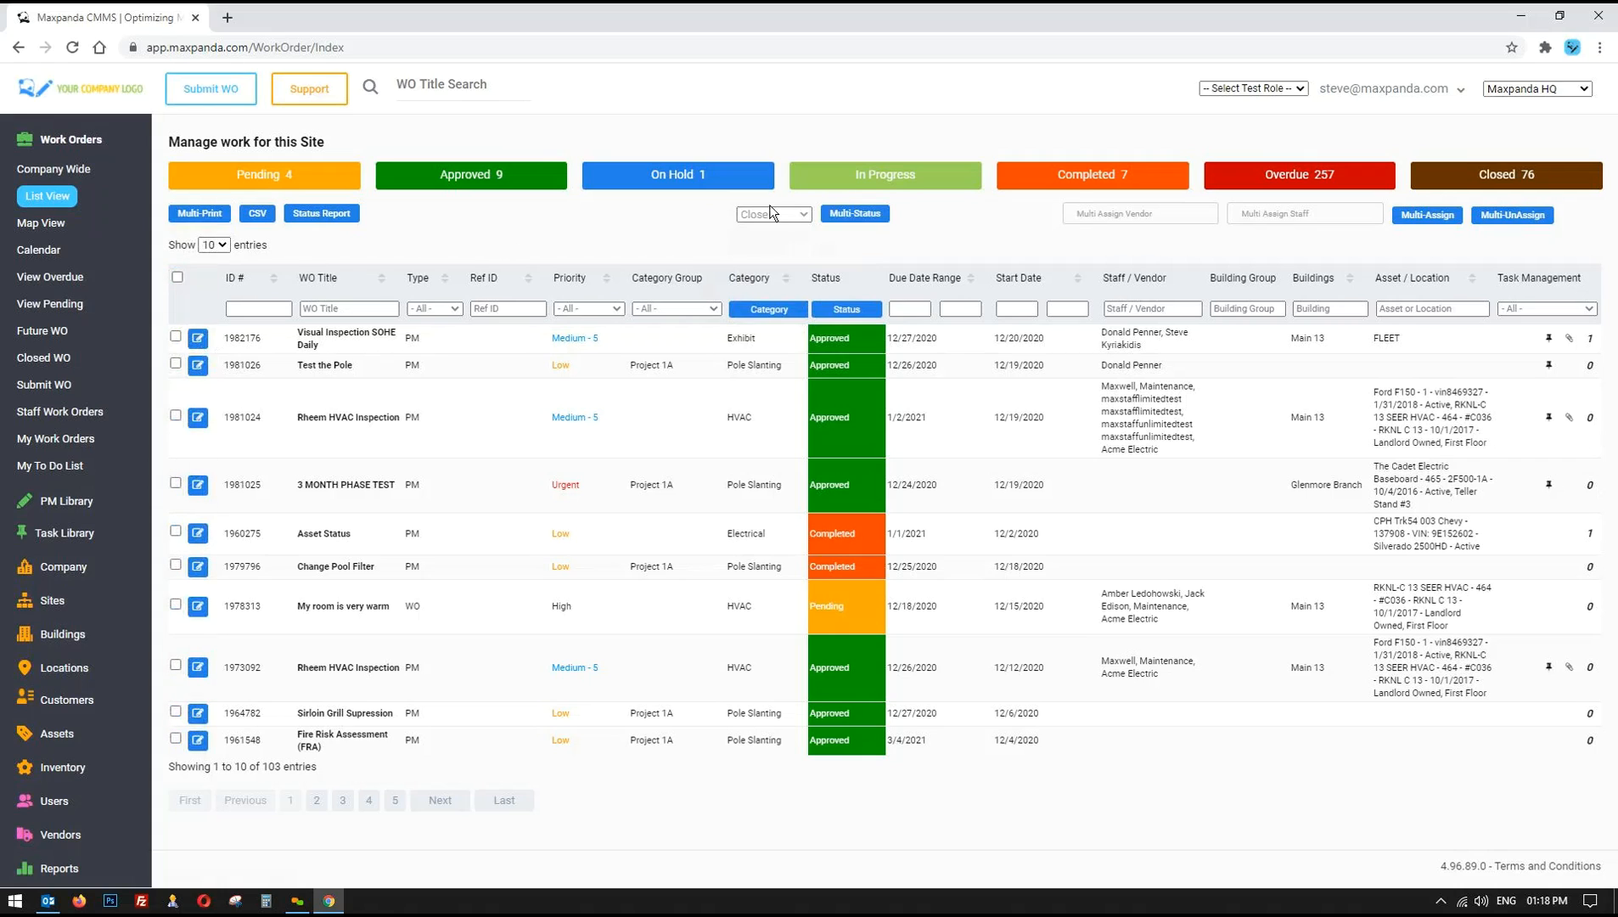
- Look over the multi-assign vendor choices, try adding a staff member for multi-assignment, and remove that entry
{"action": "left_click", "coordinate": [1182, 213]}
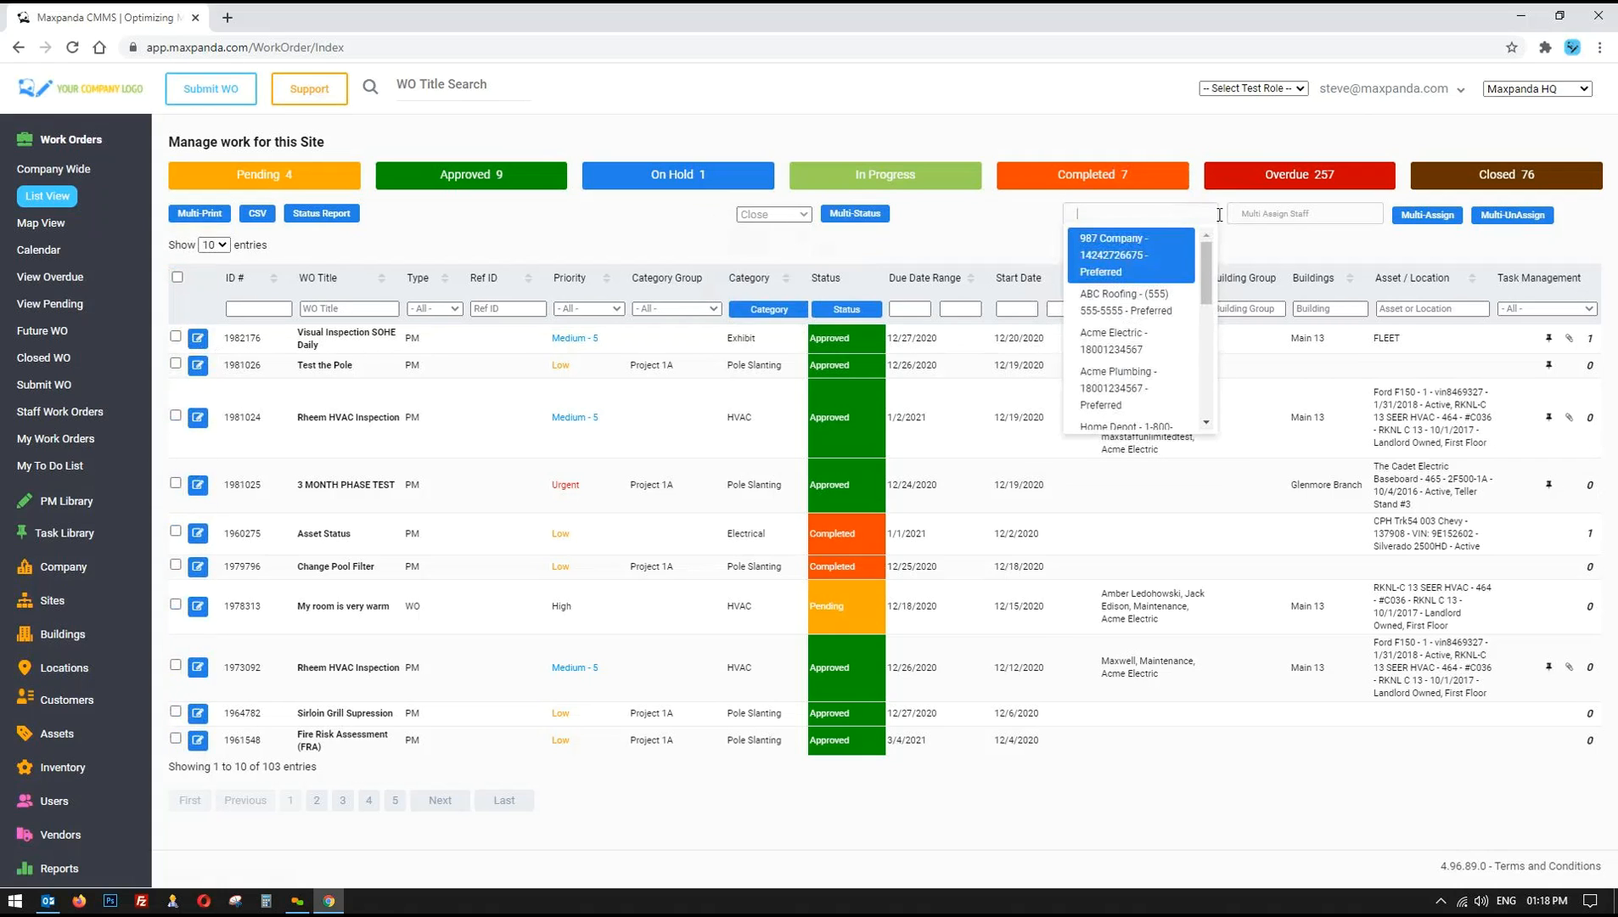
{"action": "left_click", "coordinate": [1304, 214]}
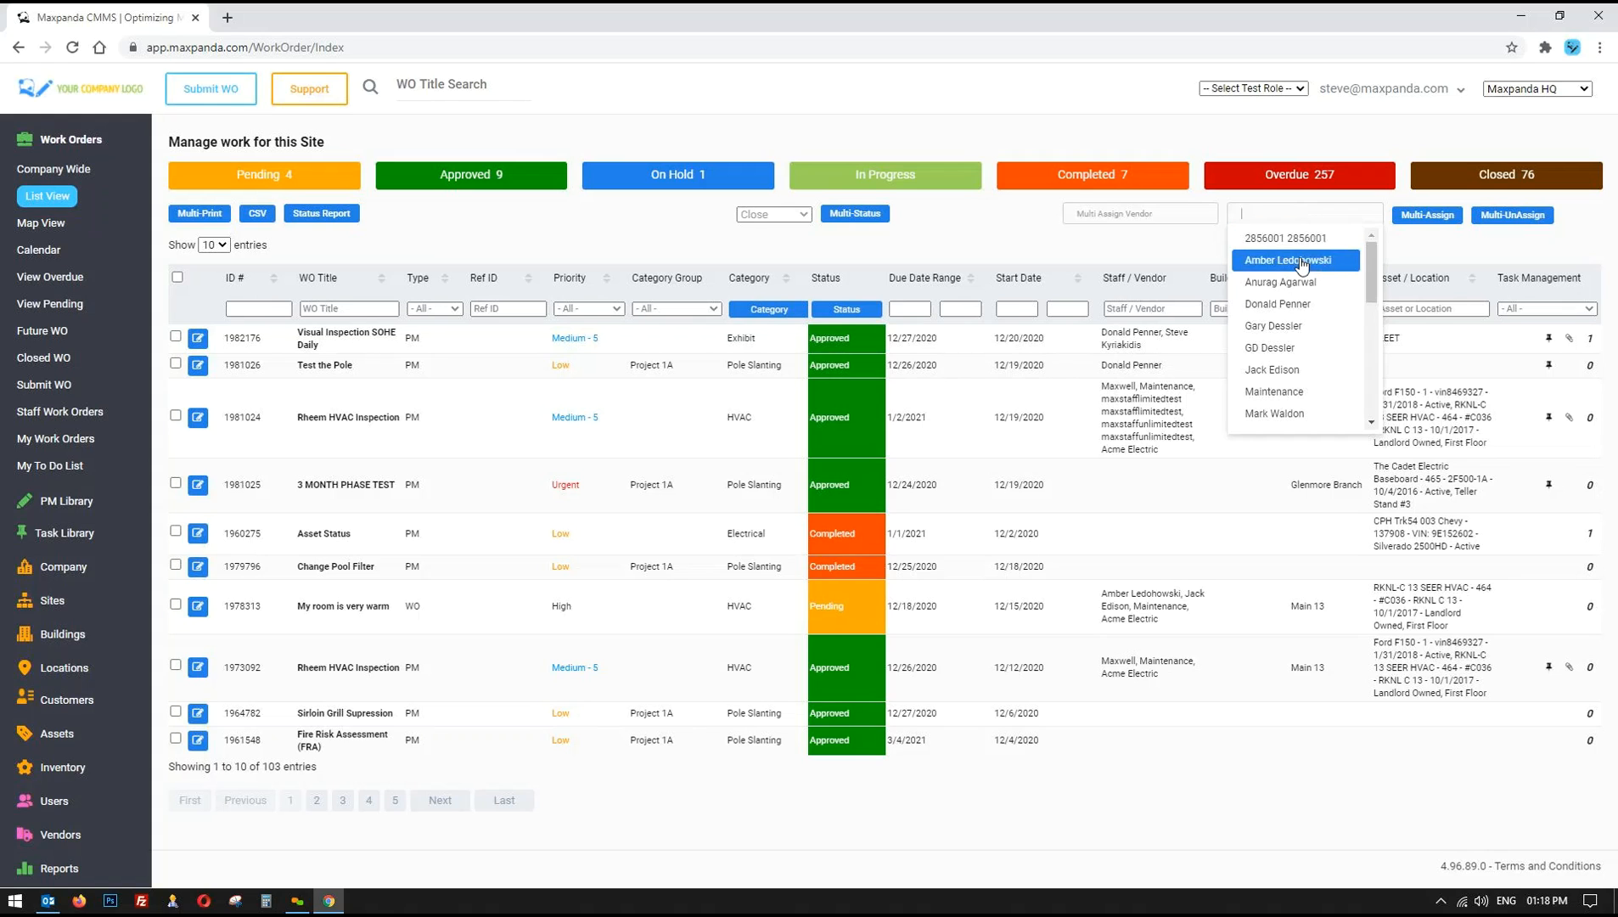
{"action": "left_click", "coordinate": [1299, 261]}
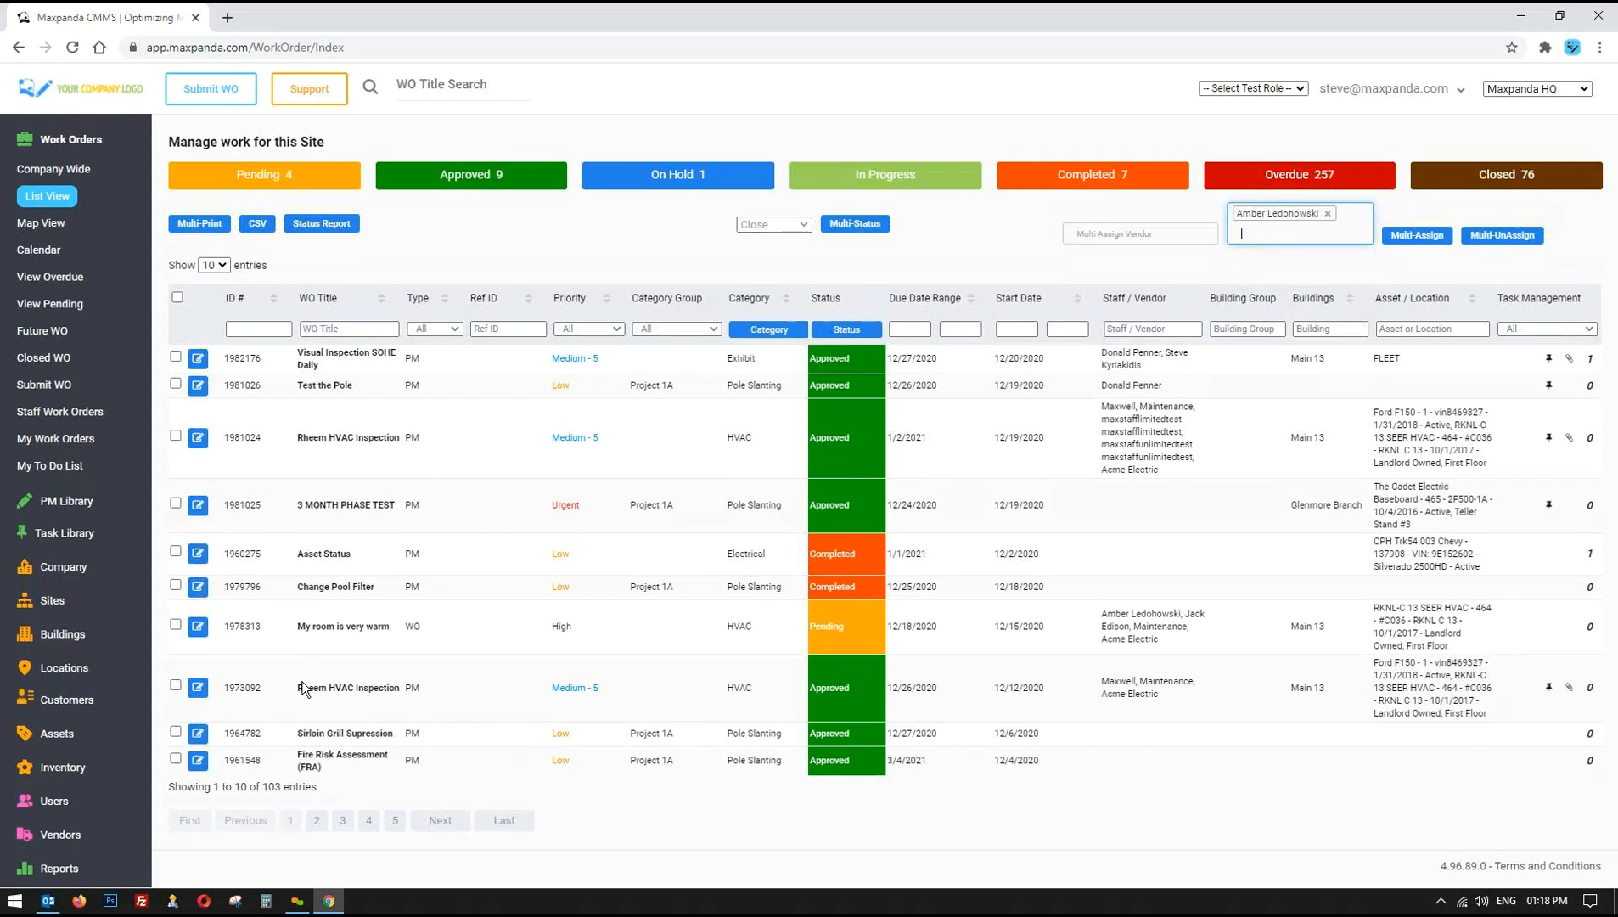
{"action": "left_click", "coordinate": [1328, 213]}
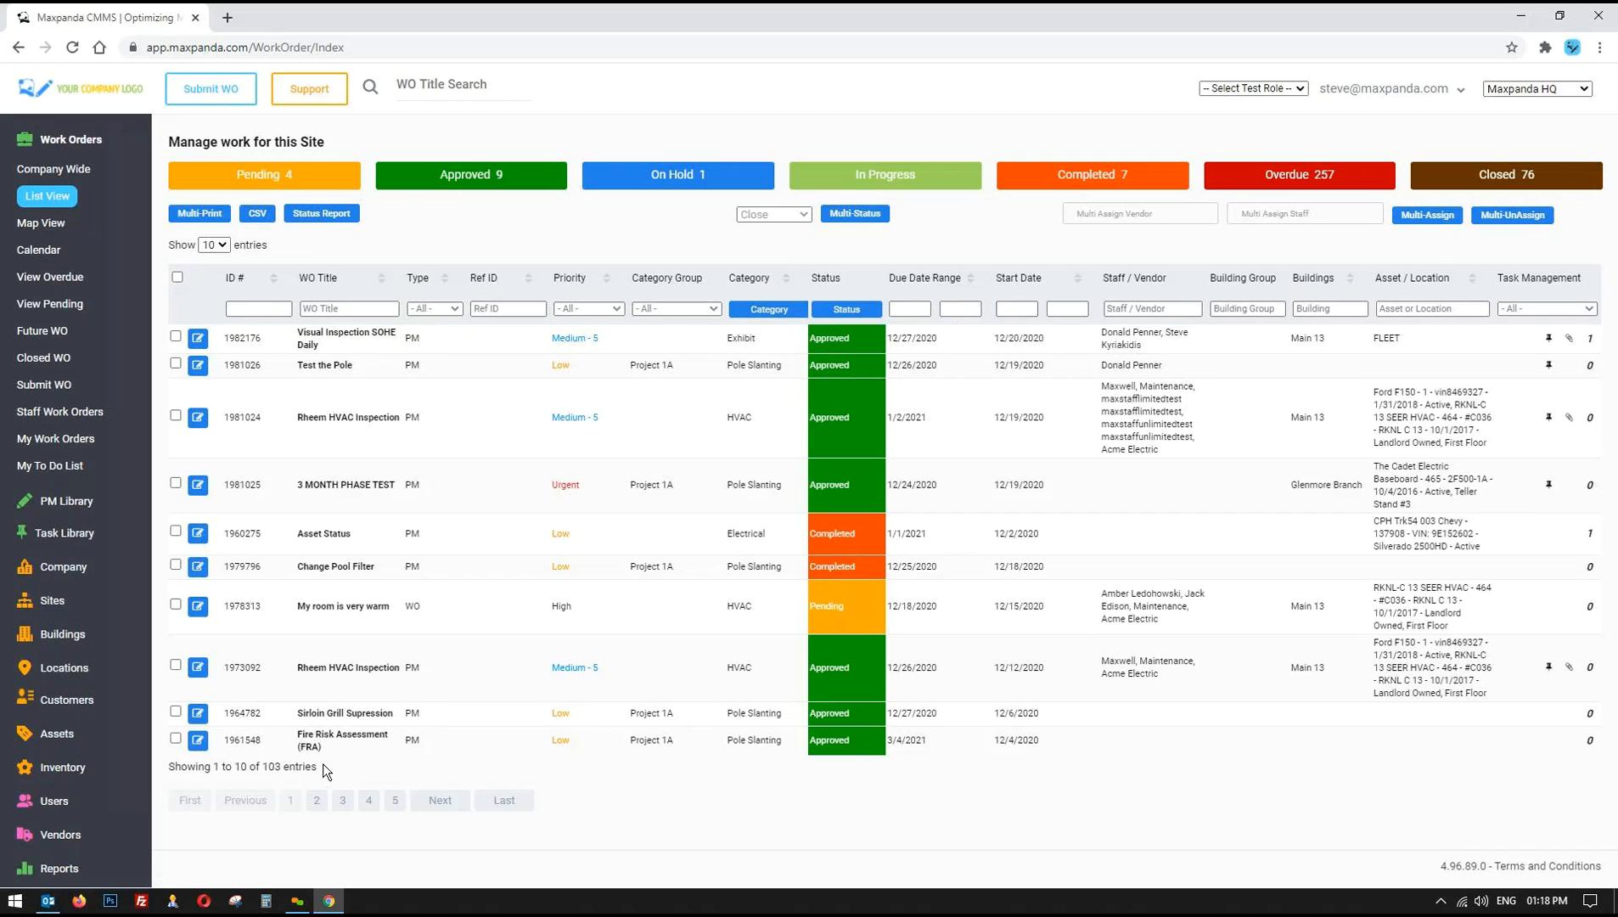
- Include Canceled and Overdue work orders in the default status view of the site's list
{"action": "left_click_drag", "start_coordinate": [320, 766], "coordinate": [242, 766]}
{"action": "left_click", "coordinate": [849, 310]}
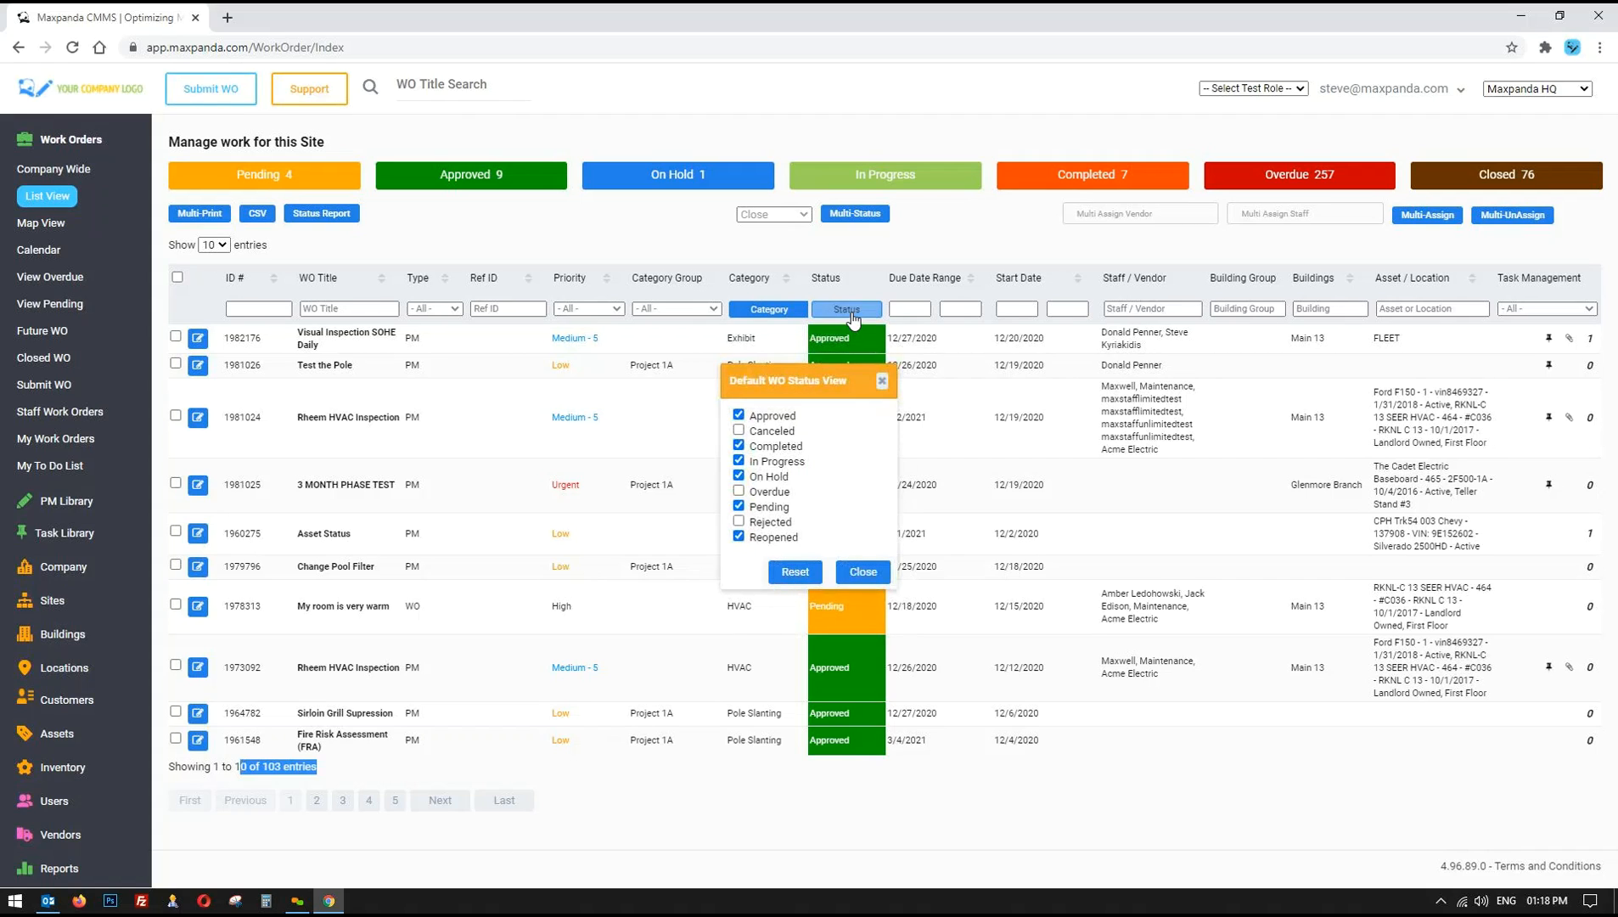
{"action": "left_click", "coordinate": [739, 431]}
{"action": "left_click", "coordinate": [739, 490]}
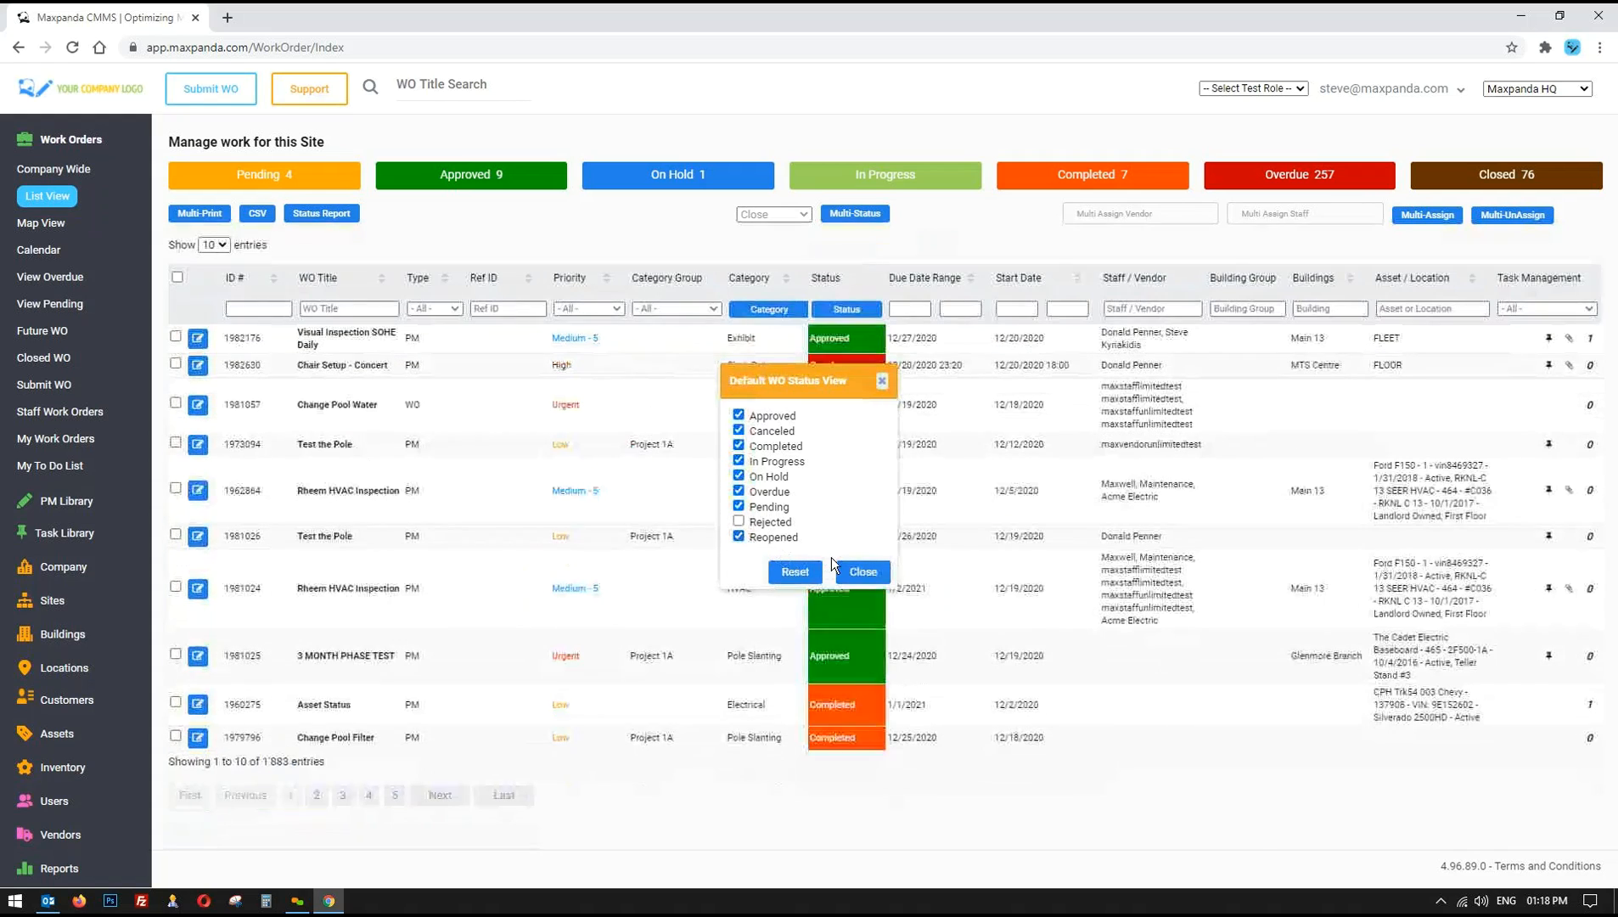
{"action": "left_click", "coordinate": [863, 572]}
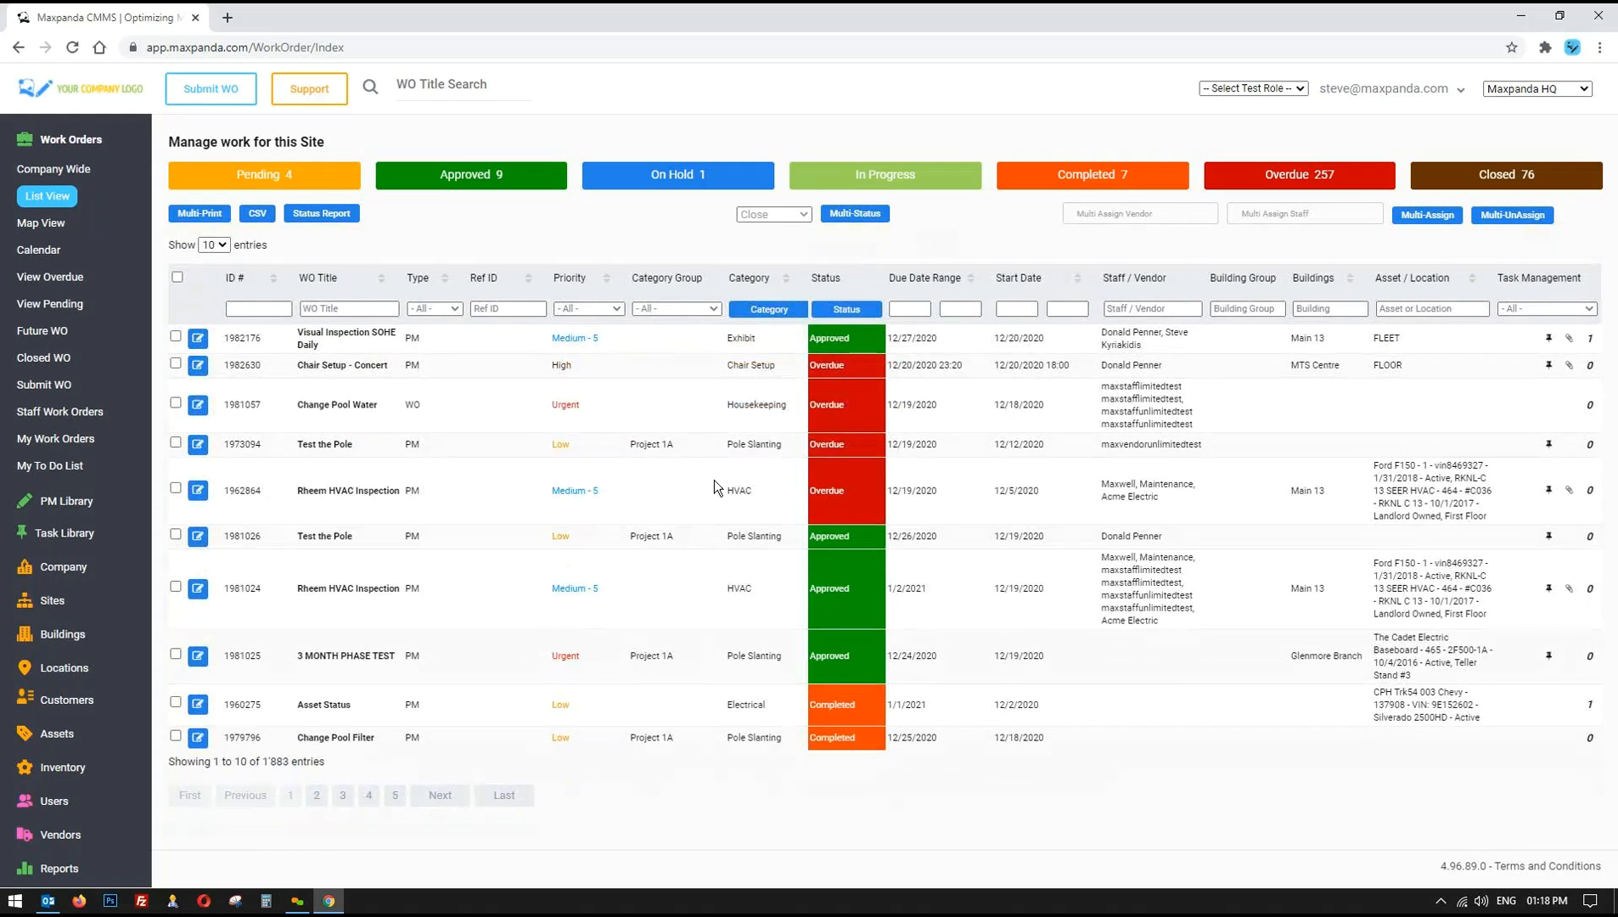
- Exclude Canceled and Overdue work orders from the default status view of the site's list
{"action": "left_click_drag", "start_coordinate": [326, 762], "coordinate": [258, 762]}
{"action": "left_click", "coordinate": [845, 306]}
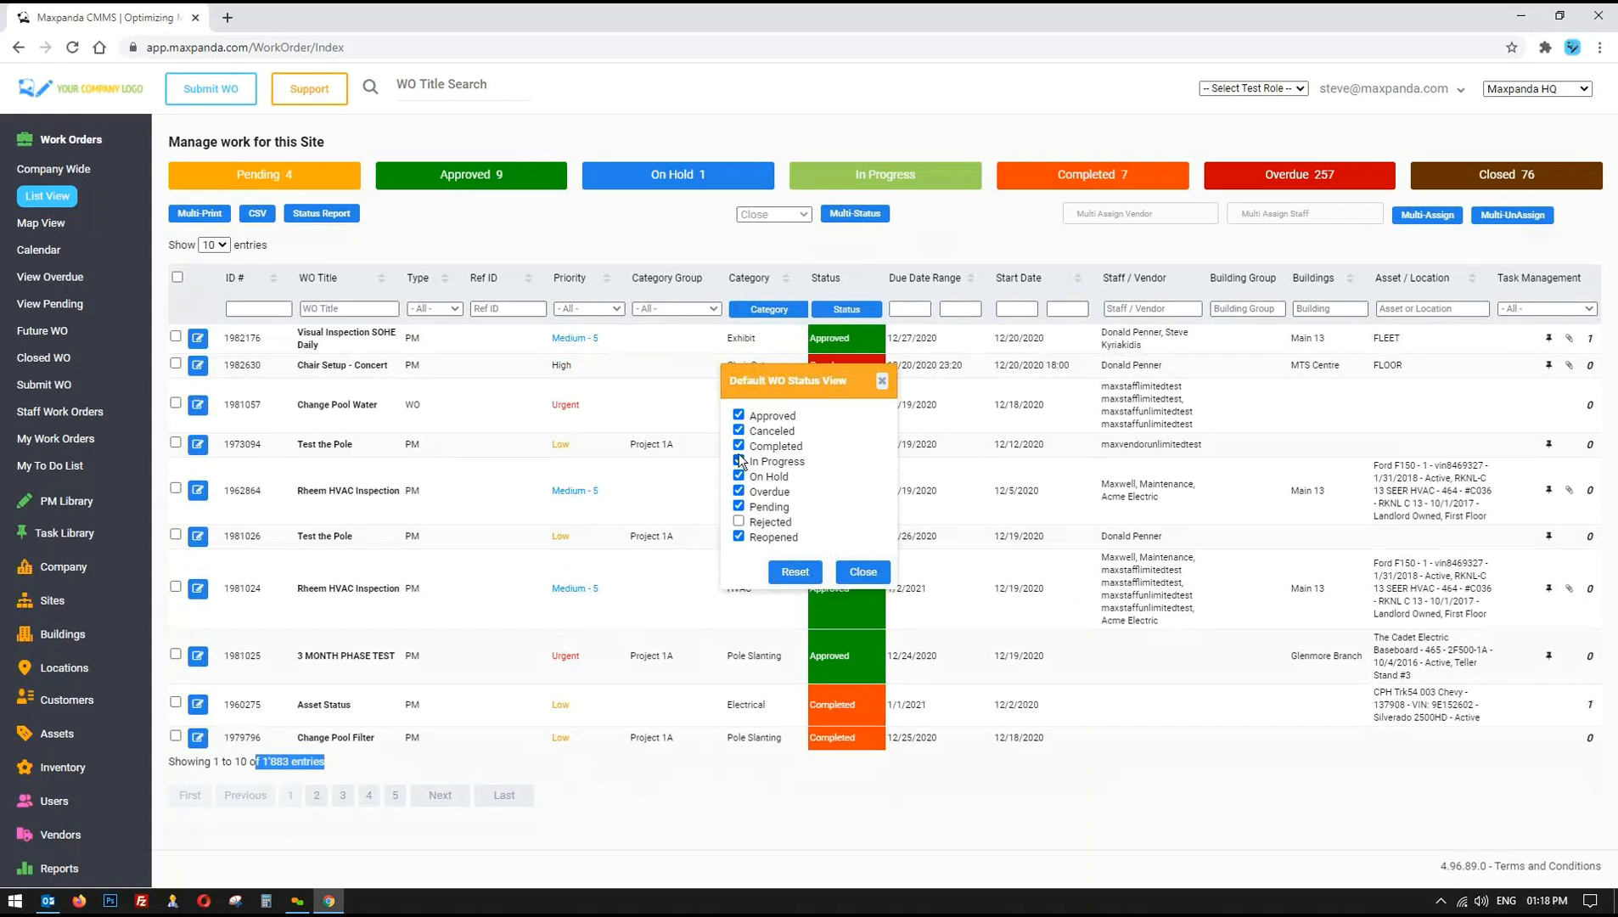
{"action": "left_click", "coordinate": [739, 431]}
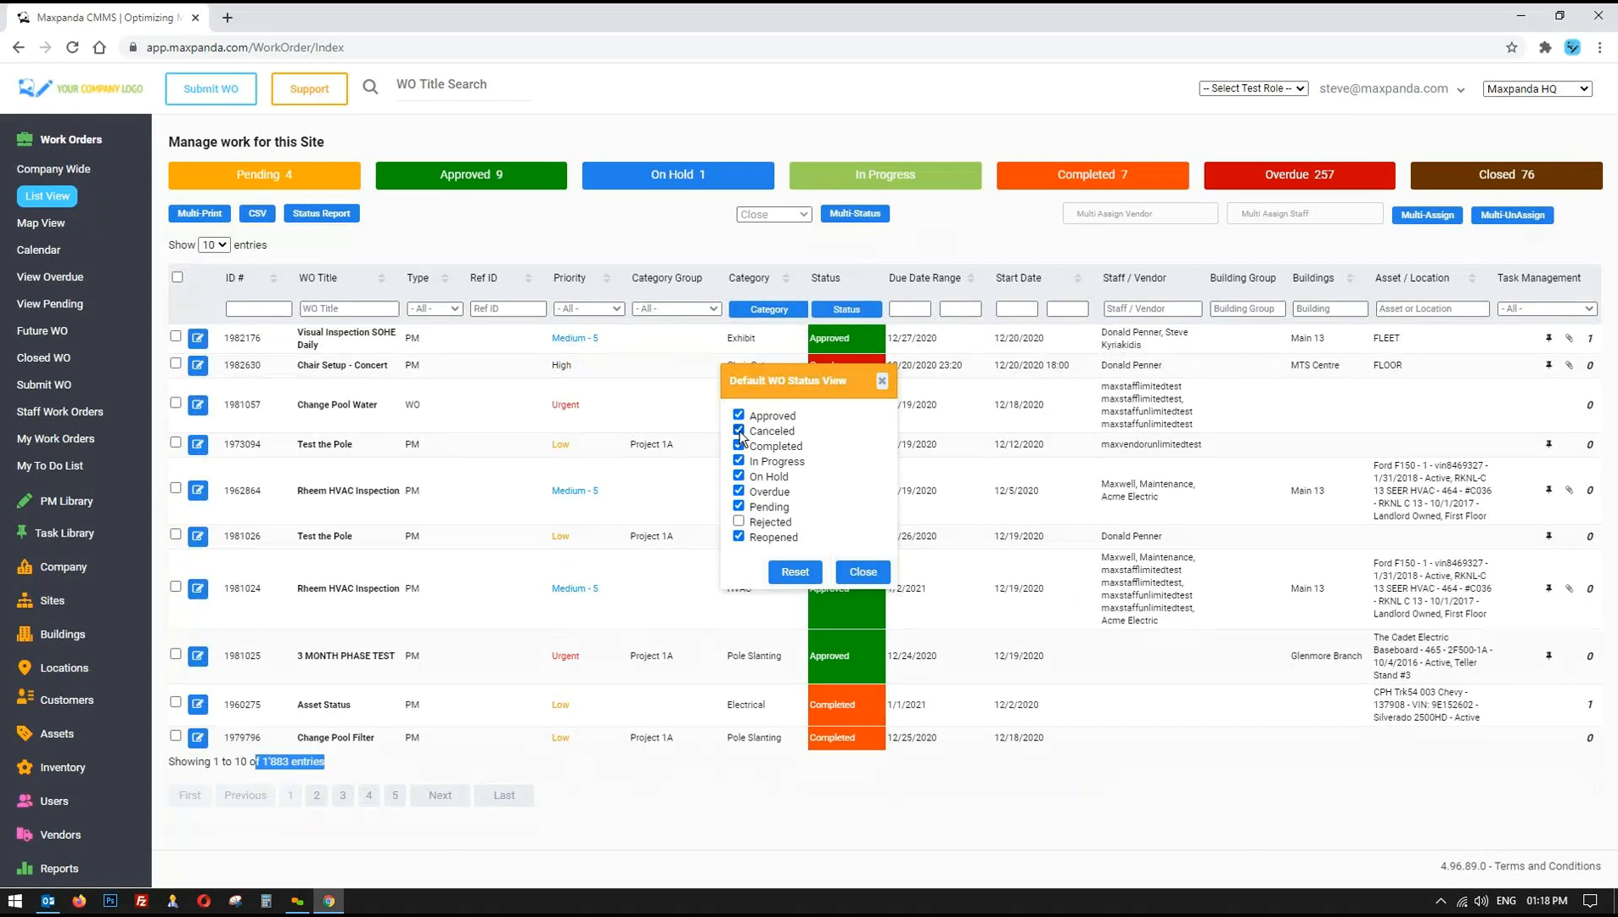
{"action": "left_click", "coordinate": [739, 492]}
{"action": "left_click", "coordinate": [845, 567]}
{"action": "left_click", "coordinate": [840, 311]}
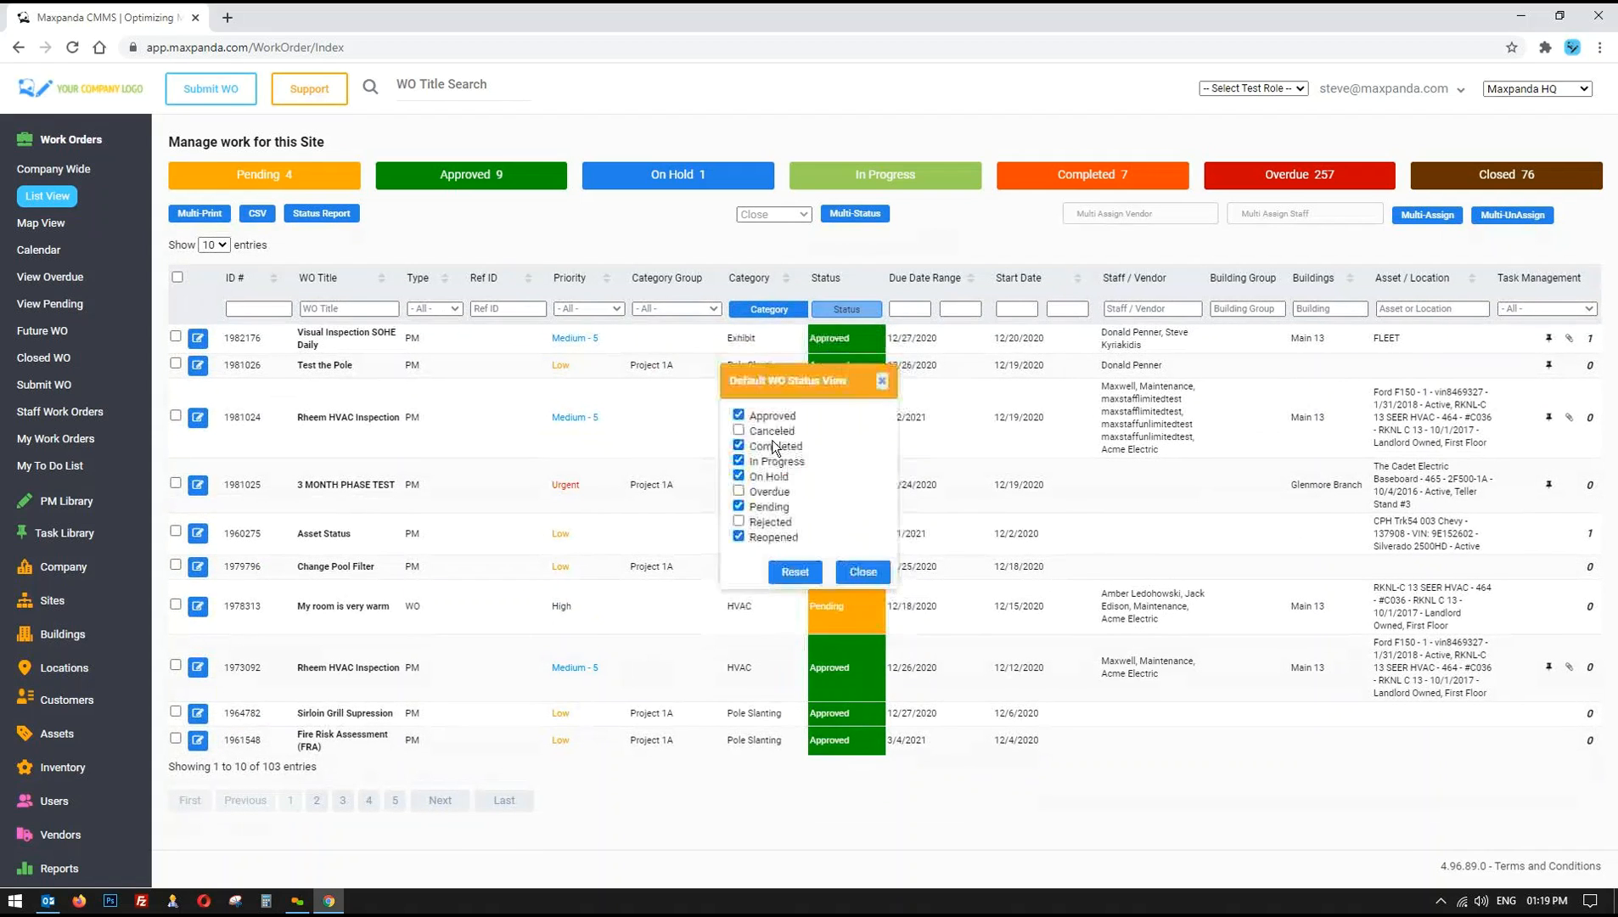
{"action": "left_click", "coordinate": [862, 571]}
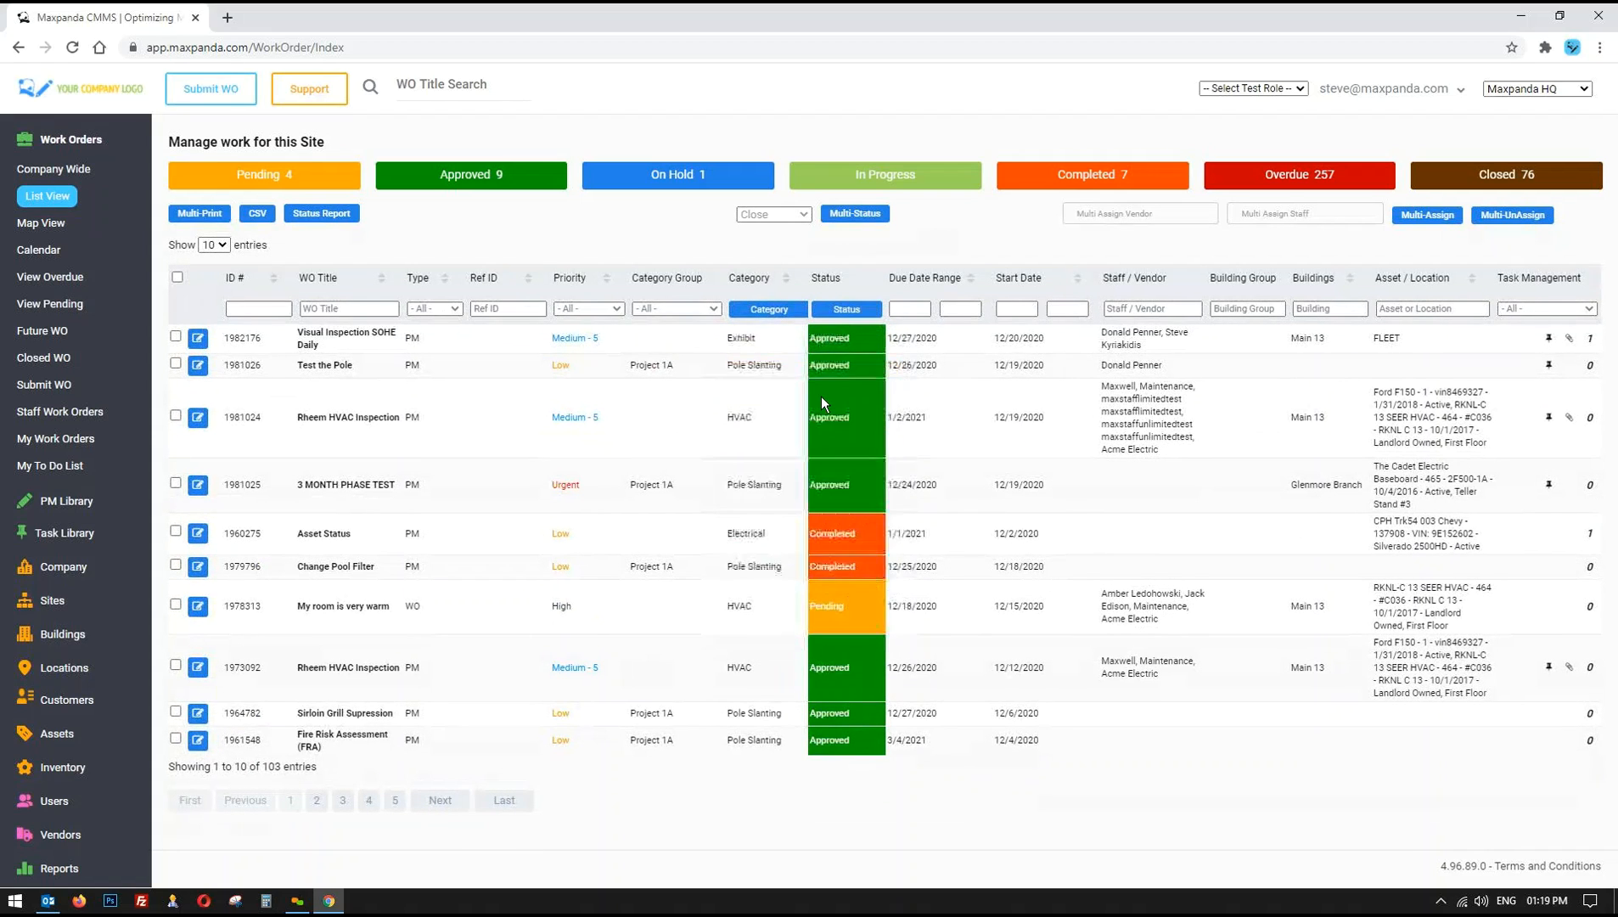
{"action": "left_click_drag", "start_coordinate": [318, 767], "coordinate": [246, 768]}
- Filter the work order list by a staff member's first name under Staff / Vendor and examine the matching entries
{"action": "left_click", "coordinate": [1148, 309]}
{"action": "type", "text": "steve"}
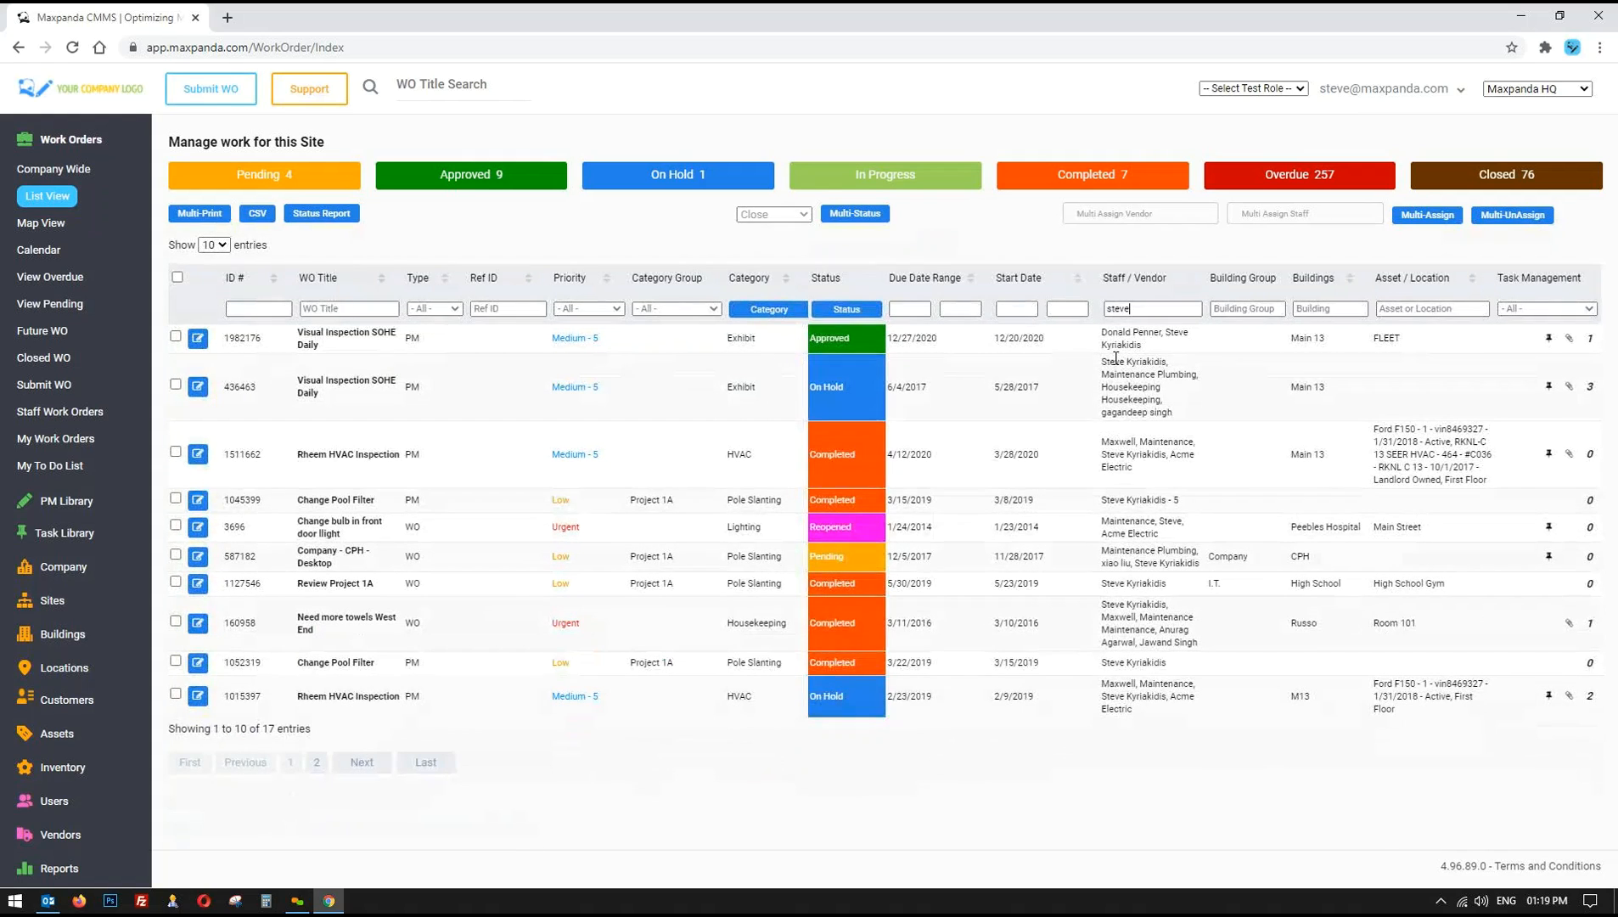
{"action": "left_click_drag", "start_coordinate": [298, 466], "coordinate": [762, 463]}
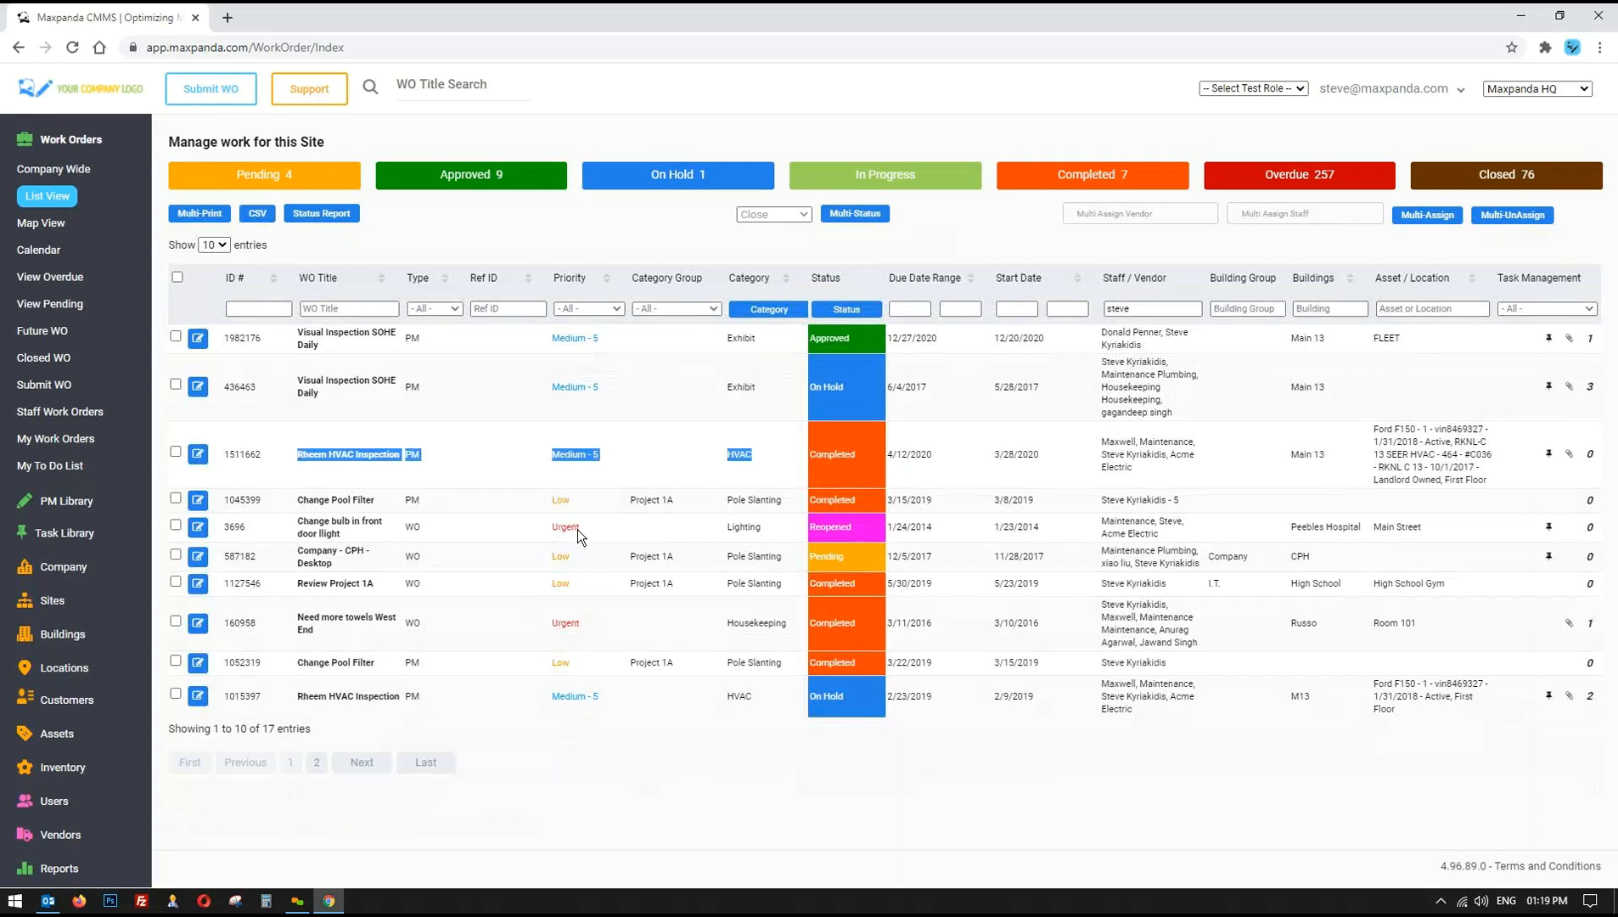
{"action": "left_click_drag", "start_coordinate": [651, 504], "coordinate": [788, 506]}
{"action": "left_click_drag", "start_coordinate": [313, 729], "coordinate": [222, 729]}
{"action": "left_click_drag", "start_coordinate": [743, 625], "coordinate": [788, 627]}
{"action": "left_click", "coordinate": [787, 627]}
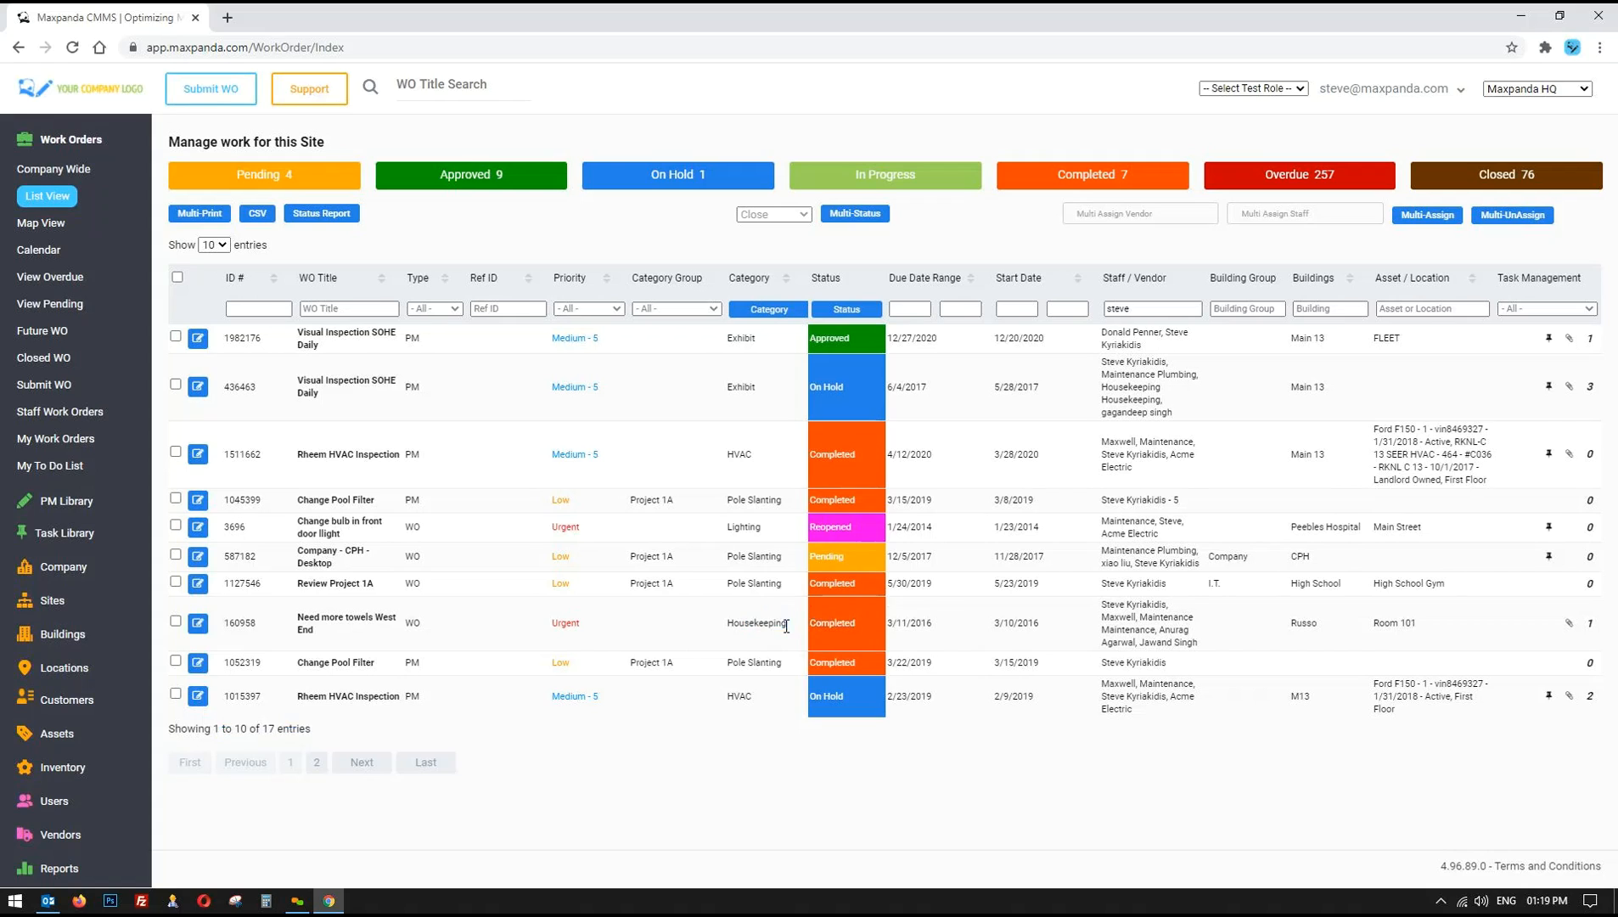
- Select the Completed work orders in the filtered list and review the bulk status options without applying one
{"action": "left_click", "coordinate": [176, 454]}
{"action": "left_click", "coordinate": [175, 499]}
{"action": "left_click", "coordinate": [176, 622]}
{"action": "left_click", "coordinate": [176, 662]}
{"action": "left_click", "coordinate": [795, 215]}
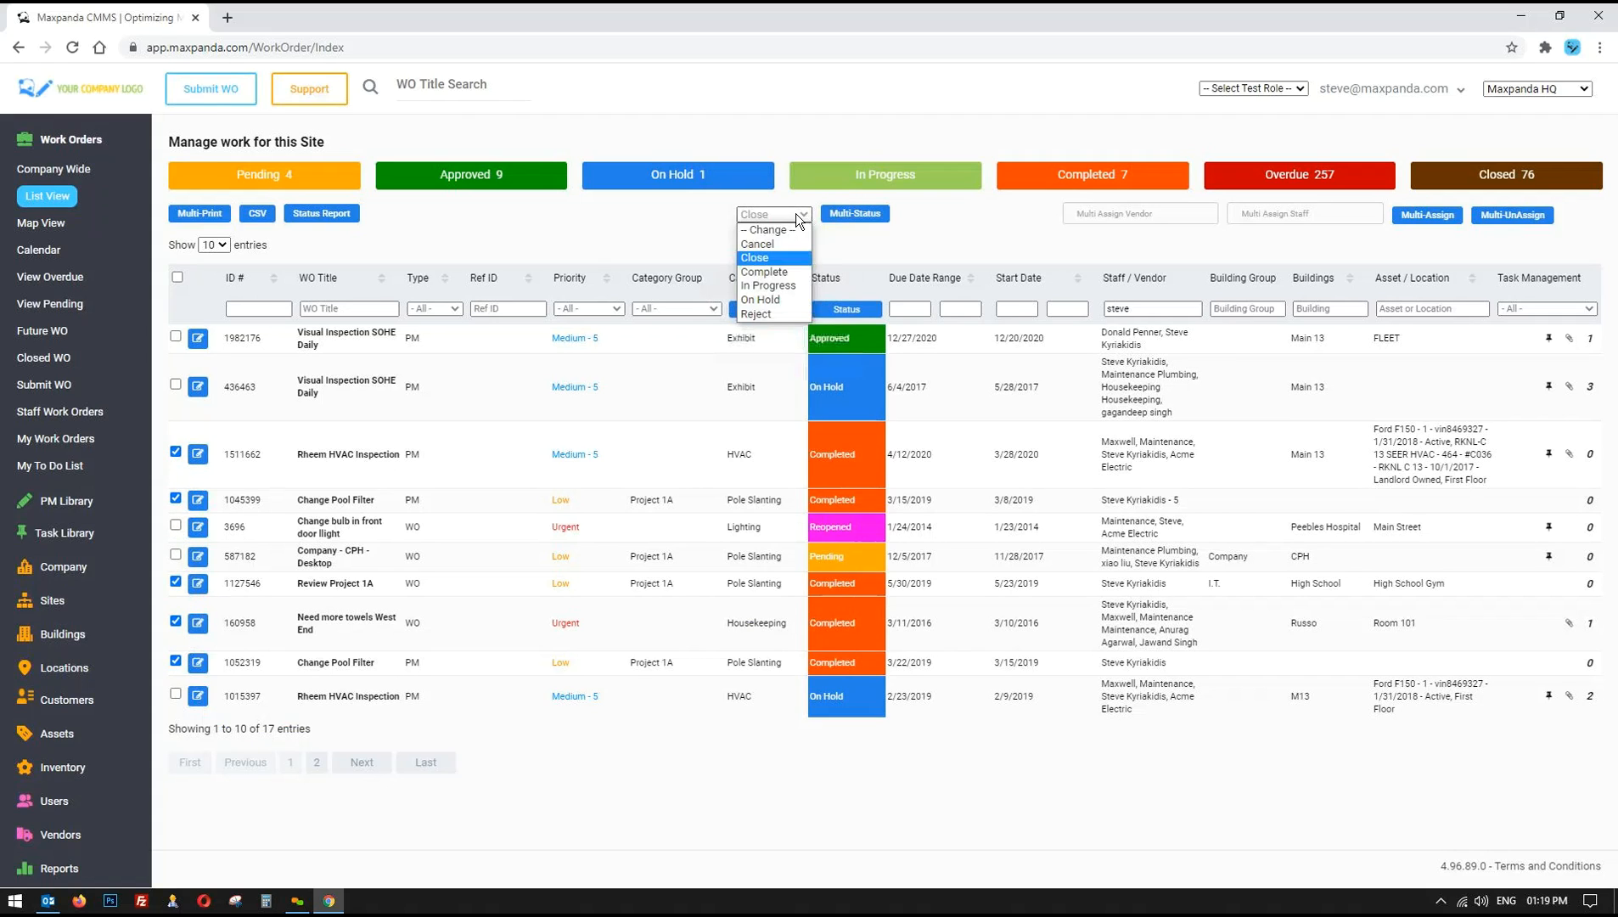
{"action": "left_click", "coordinate": [796, 214]}
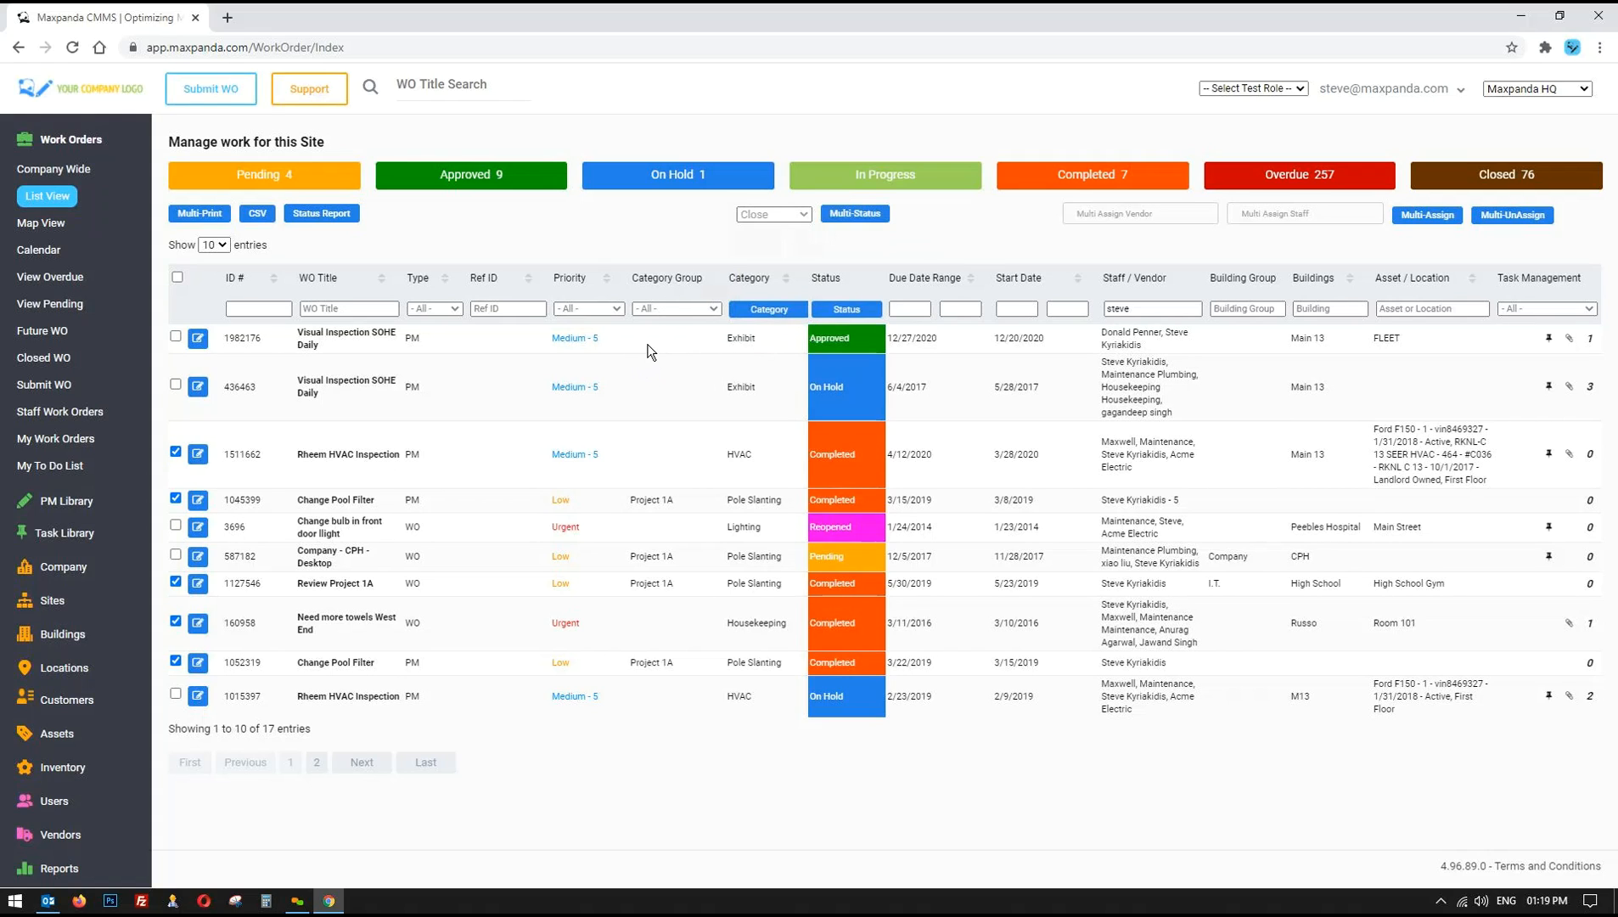
- Reset the bulk status choice to -- Change -- and clear the work order selection
{"action": "left_click_drag", "start_coordinate": [647, 344], "coordinate": [924, 622]}
{"action": "left_click", "coordinate": [664, 529]}
{"action": "left_click", "coordinate": [783, 217]}
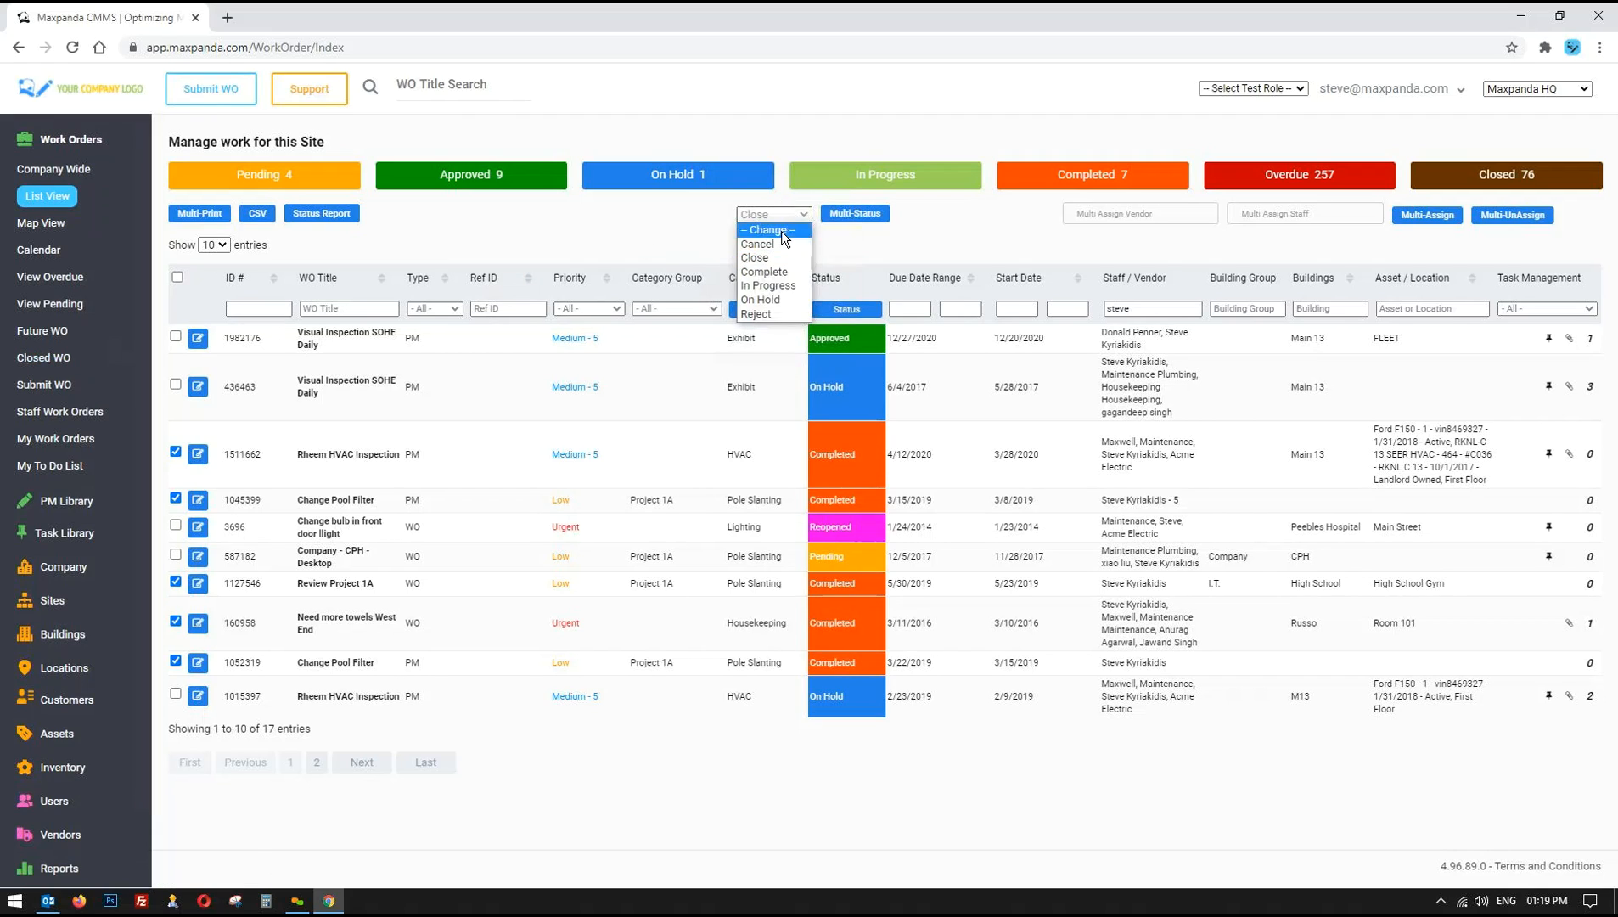
{"action": "left_click", "coordinate": [783, 232]}
{"action": "double_click", "coordinate": [178, 279]}
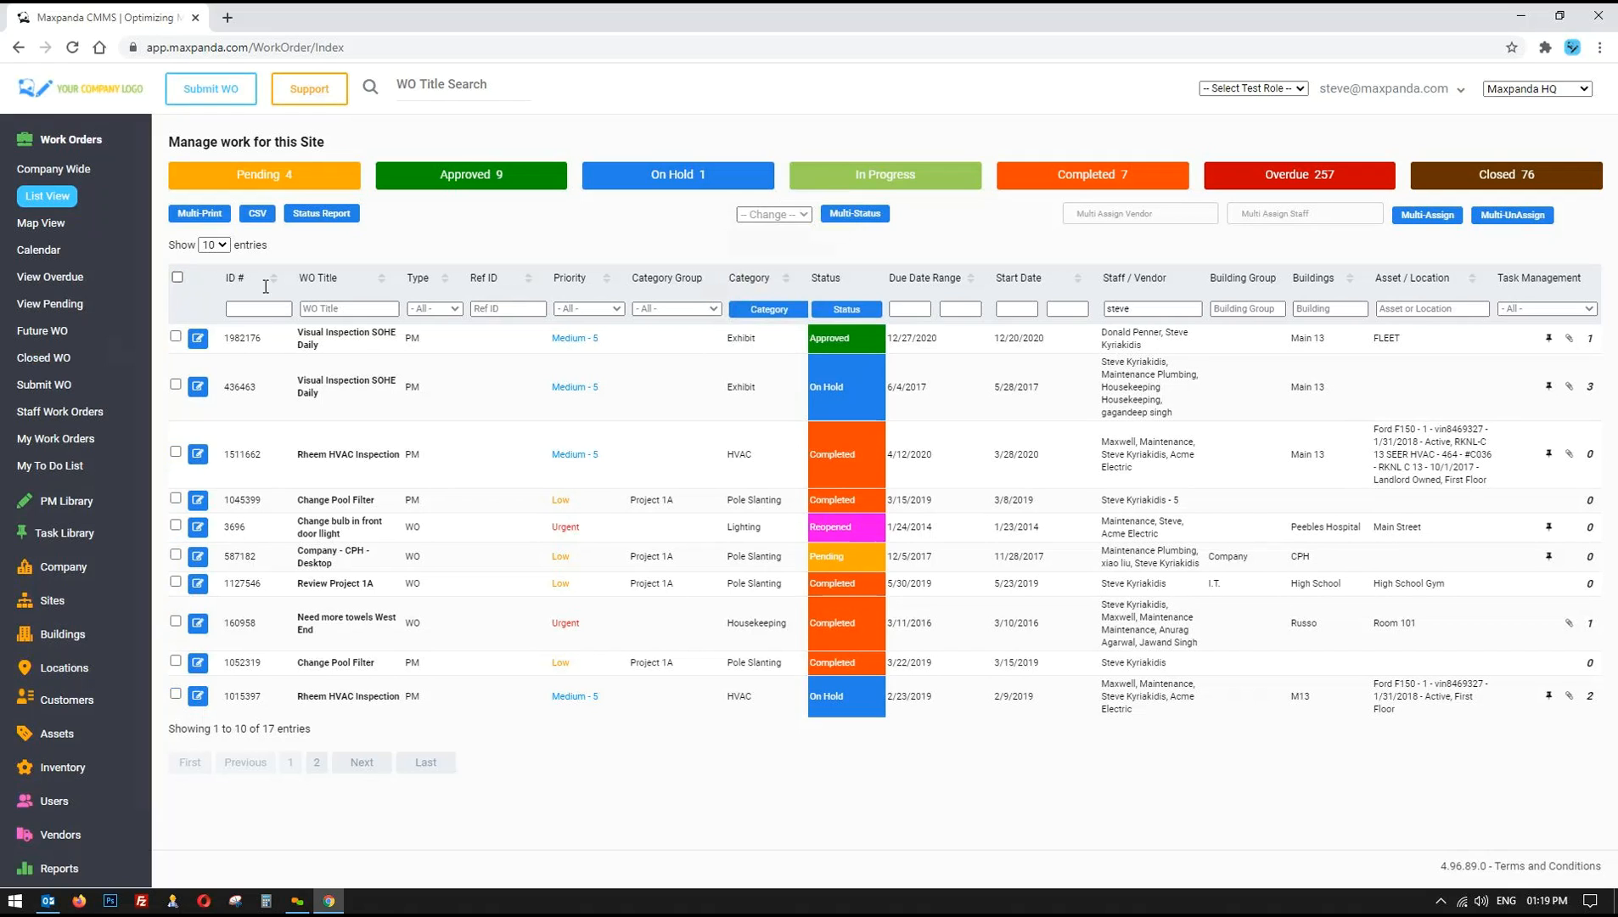
- Remove the Staff / Vendor filter from the site's work order list
{"action": "left_click_drag", "start_coordinate": [1167, 307], "coordinate": [1043, 308]}
{"action": "key", "text": "BackSpace"}
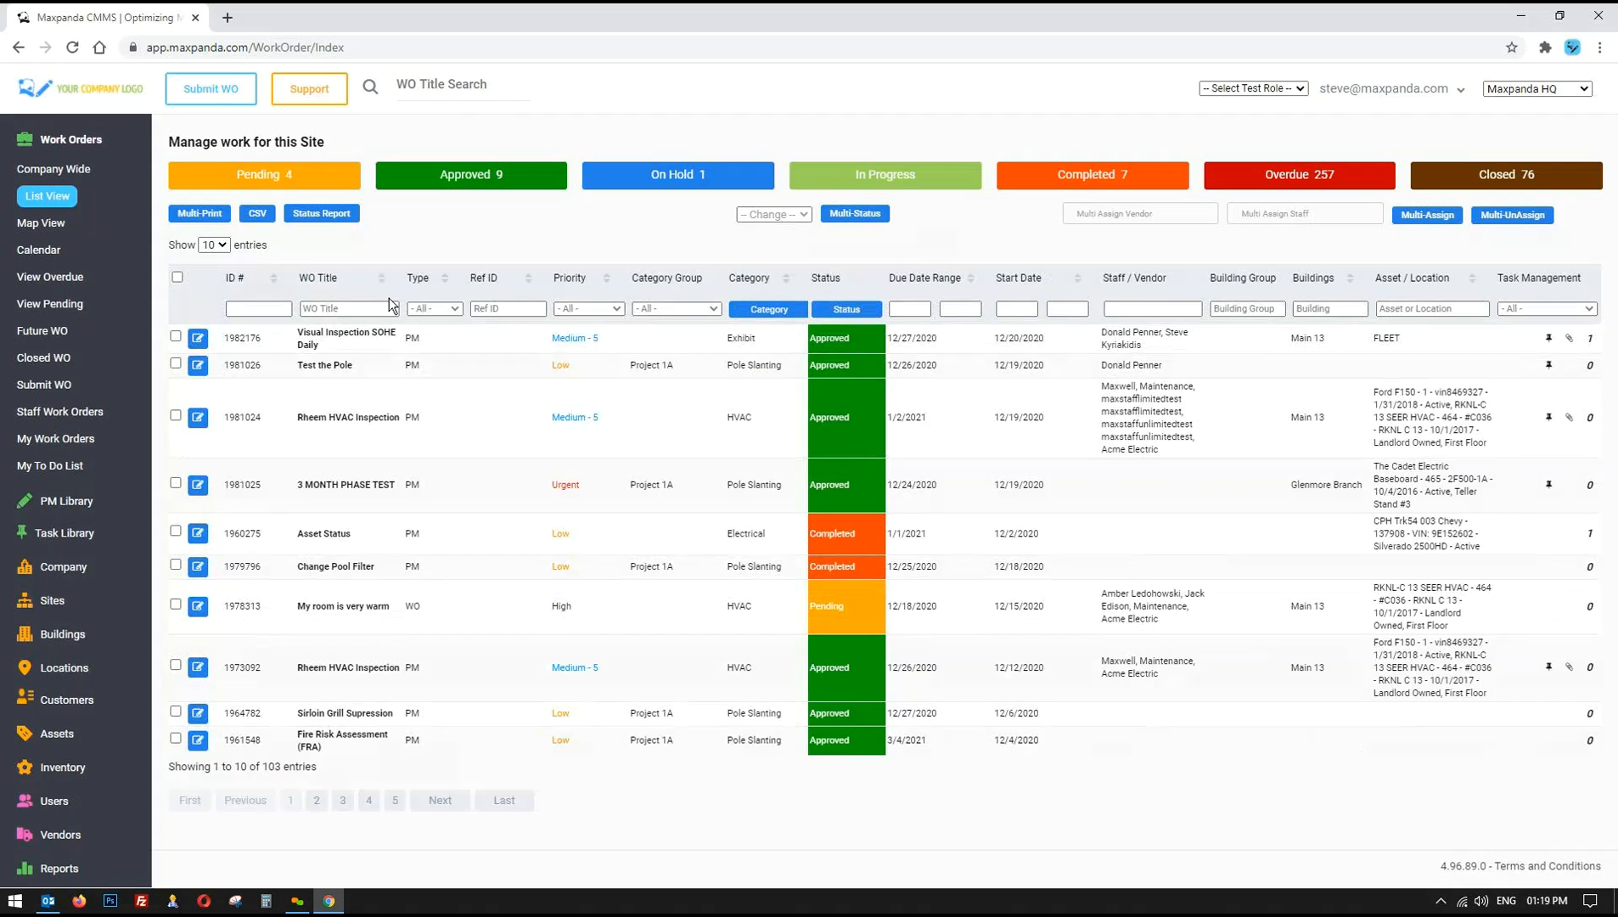
{"action": "left_click", "coordinate": [493, 209]}
- Open the work order Map View and show the Approved work orders on the map
{"action": "left_click", "coordinate": [36, 224]}
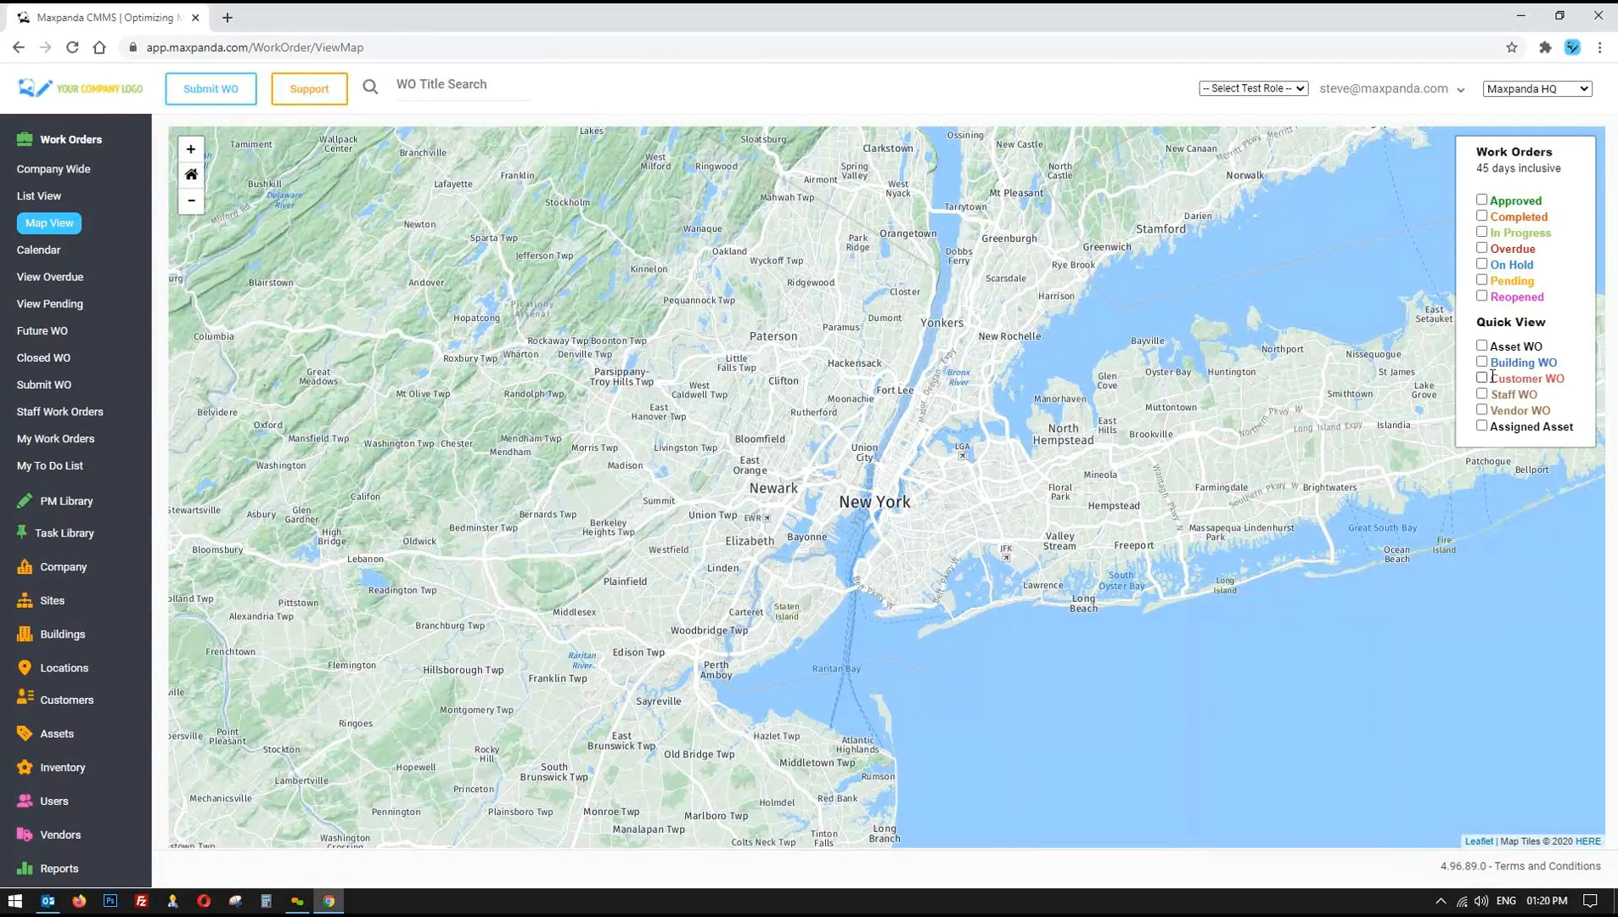
{"action": "triple_click", "coordinate": [1504, 433]}
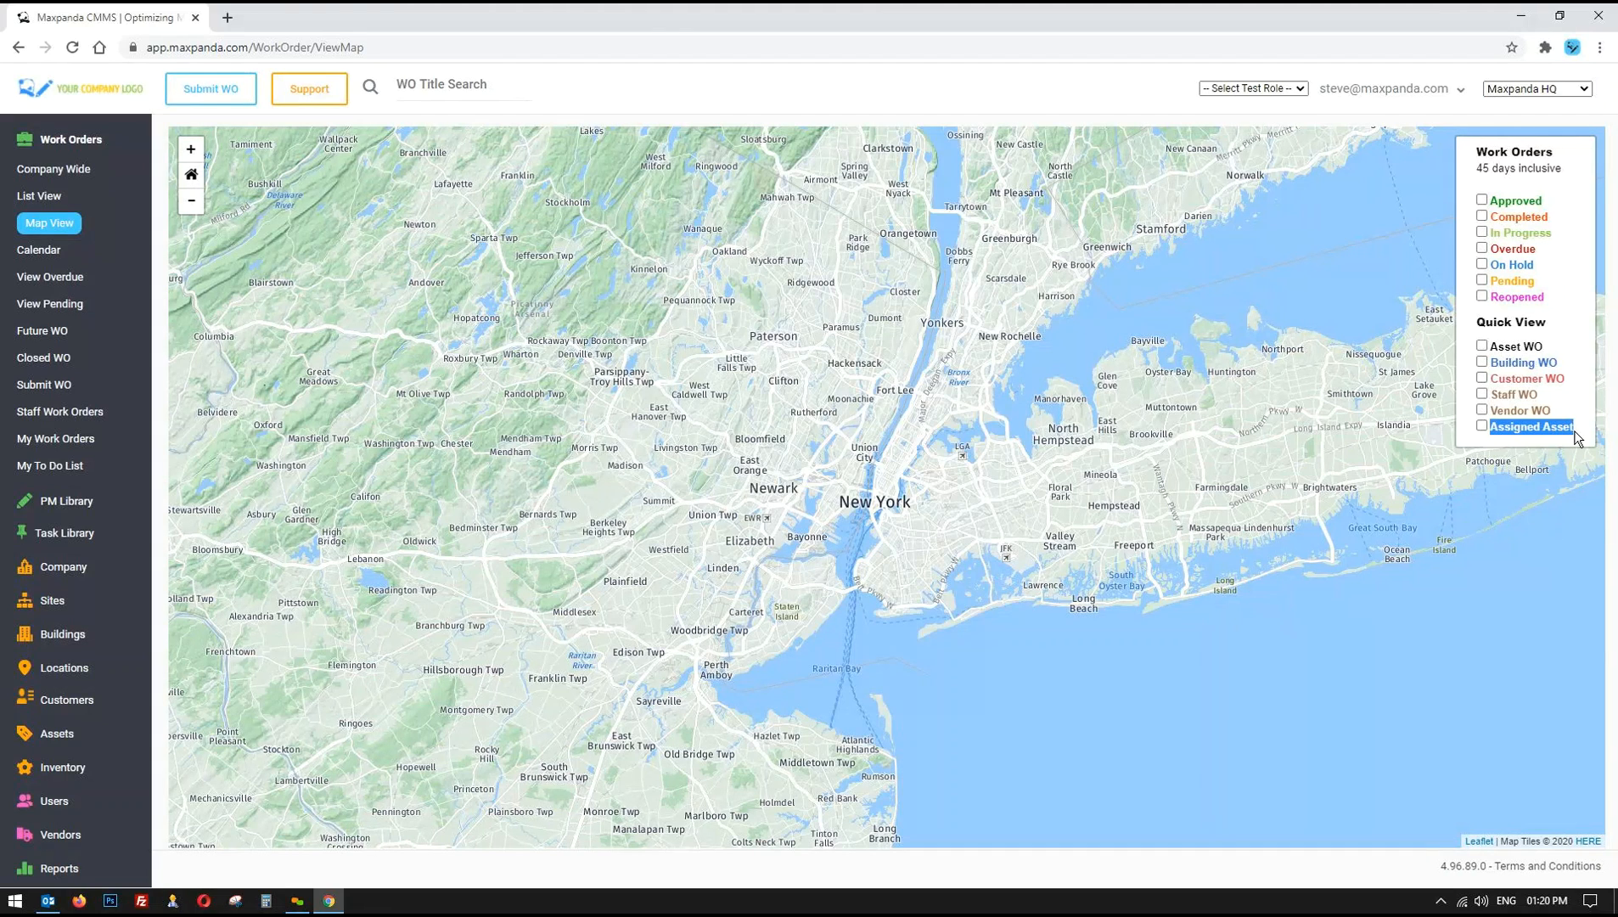
{"action": "left_click", "coordinate": [1482, 201]}
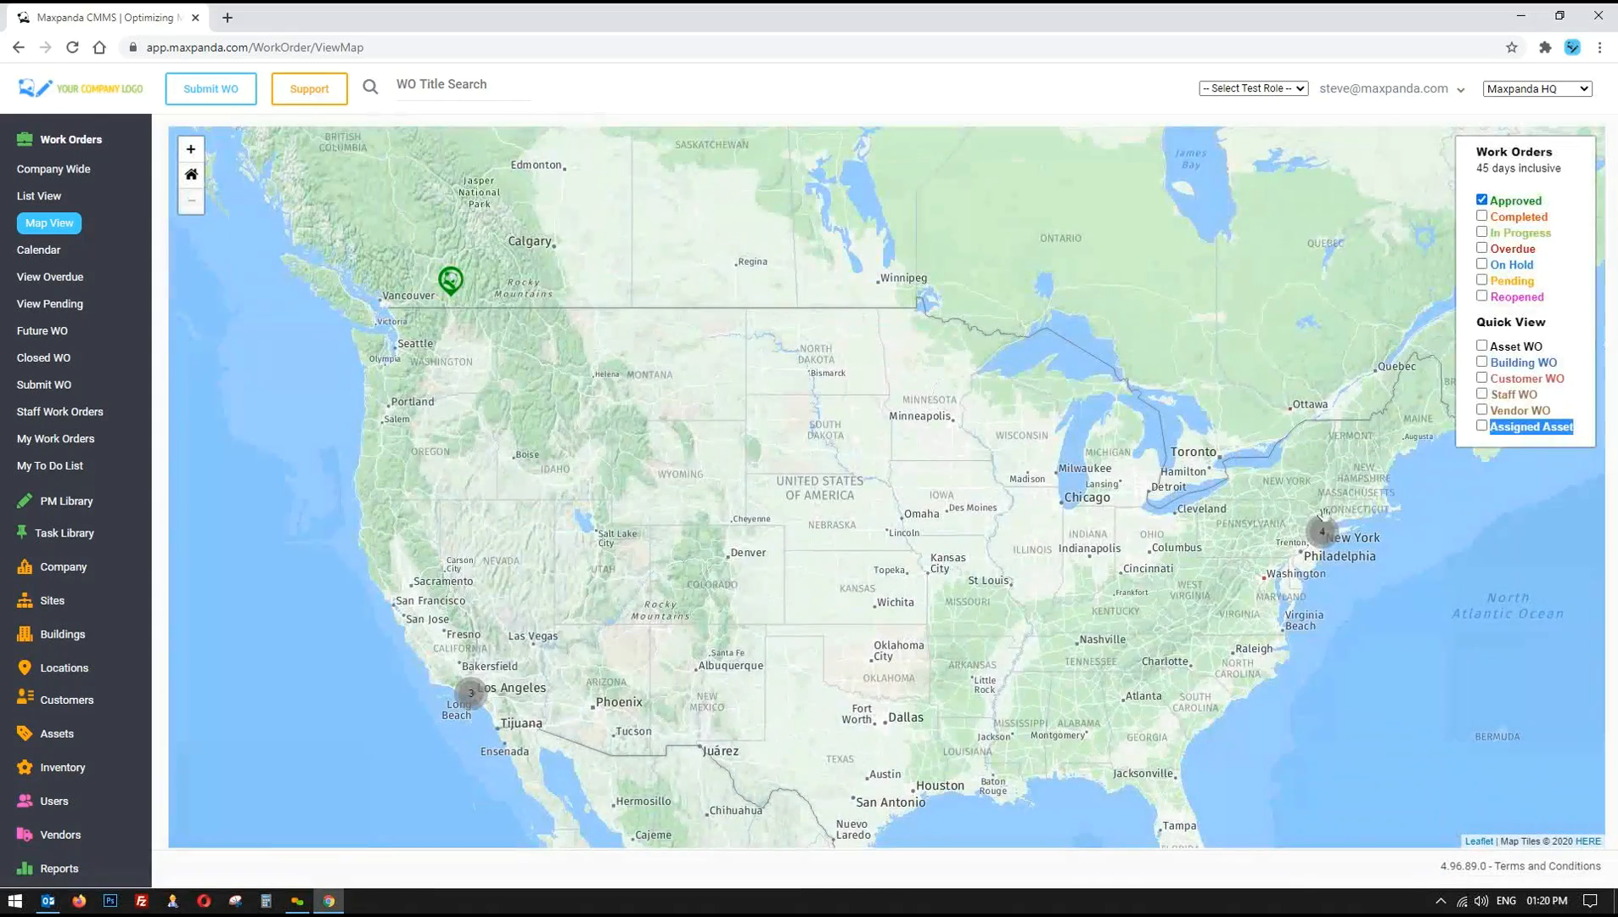
- View the list of approved work orders clustered near Los Angeles and close it
{"action": "left_click", "coordinate": [468, 694]}
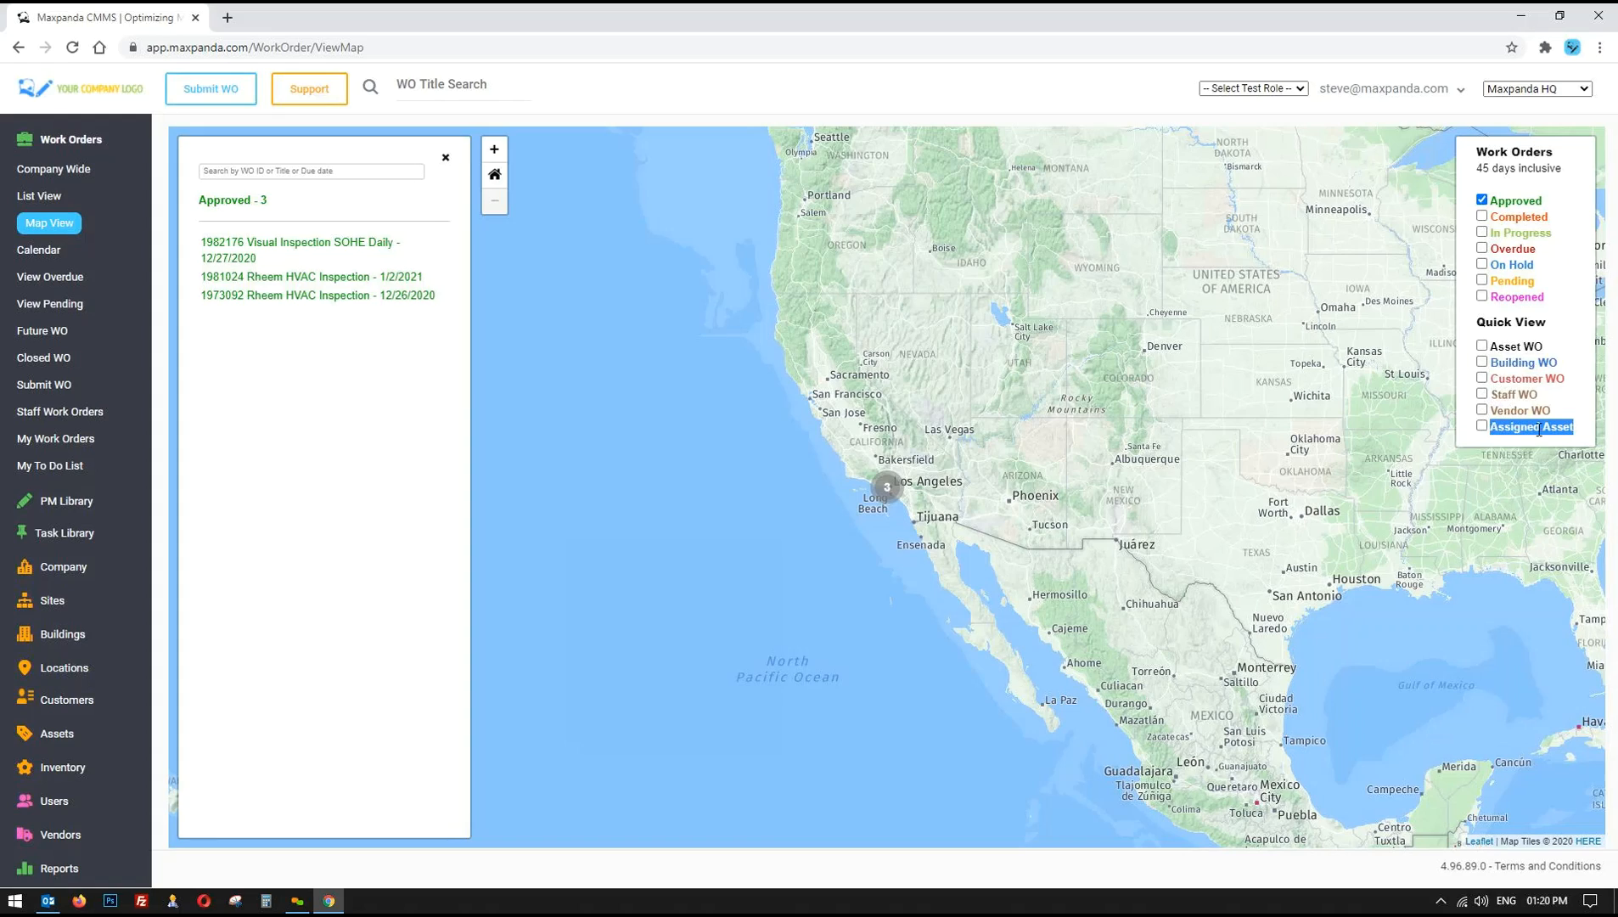
{"action": "left_click_drag", "start_coordinate": [1093, 473], "coordinate": [666, 502]}
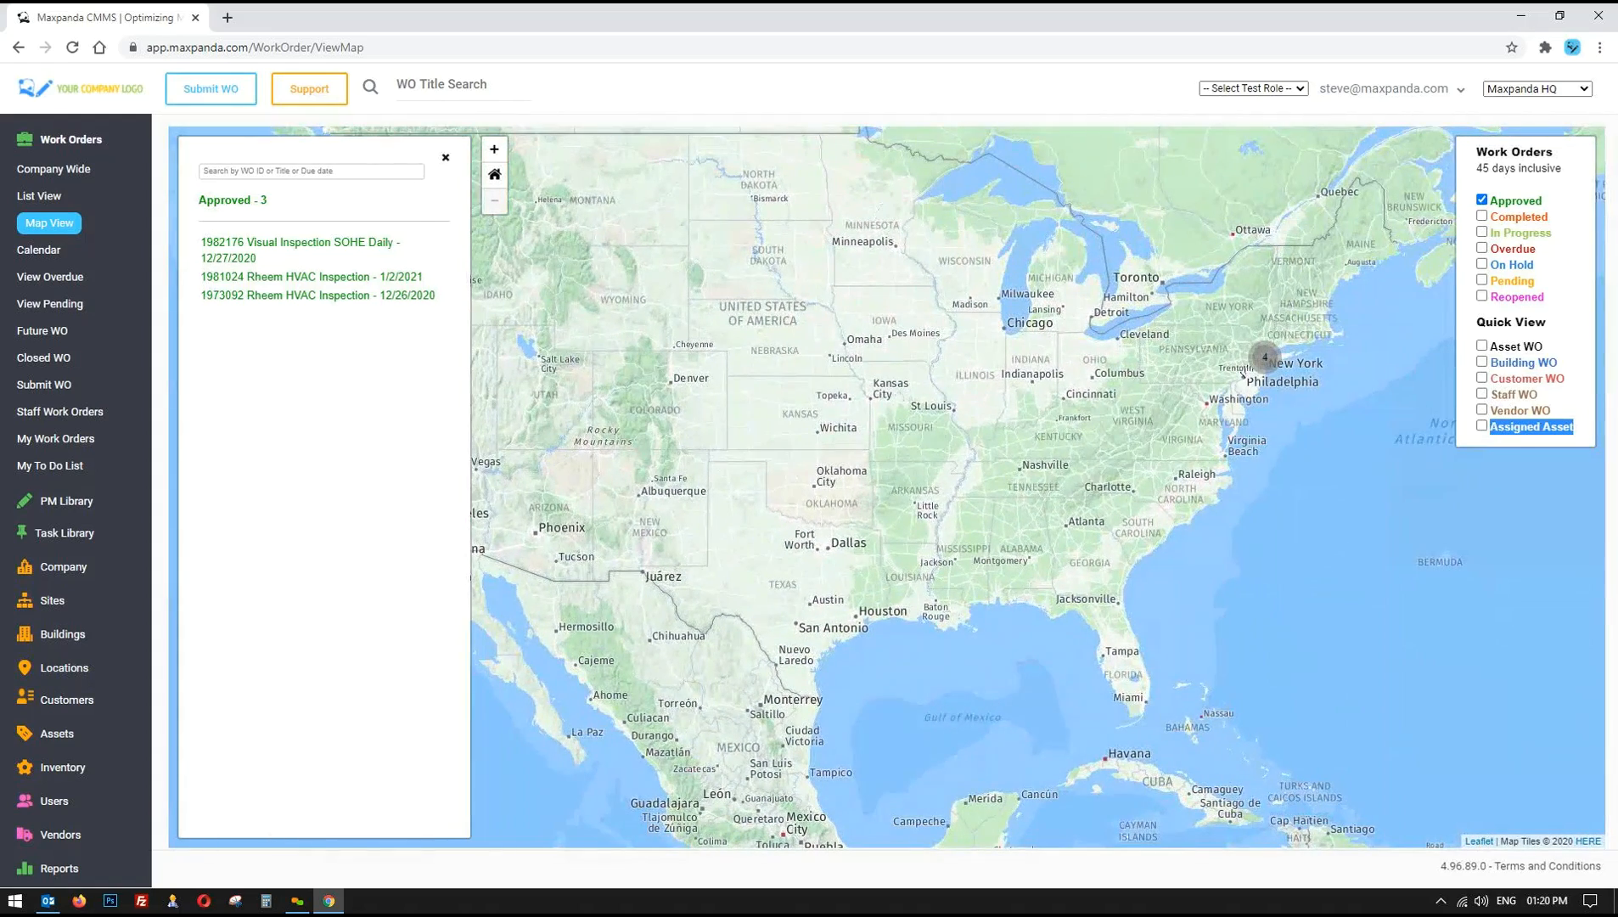
{"action": "left_click", "coordinate": [447, 162]}
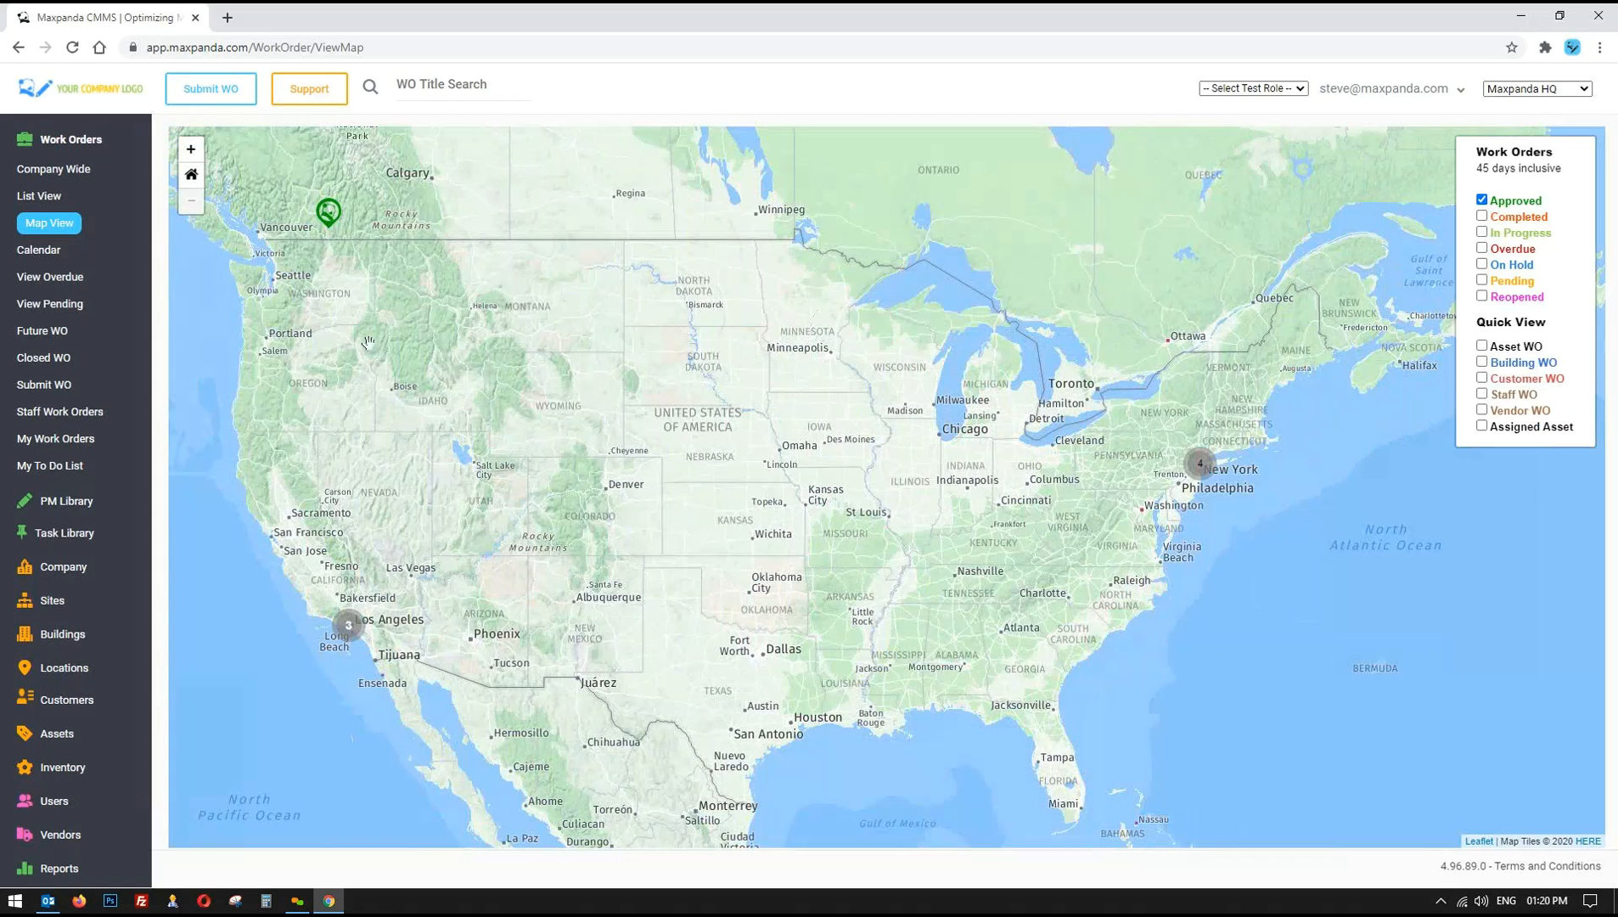
- Load the work order Calendar for all types and statuses with no filters chosen, and collapse the Selection Criteria
{"action": "left_click", "coordinate": [46, 255]}
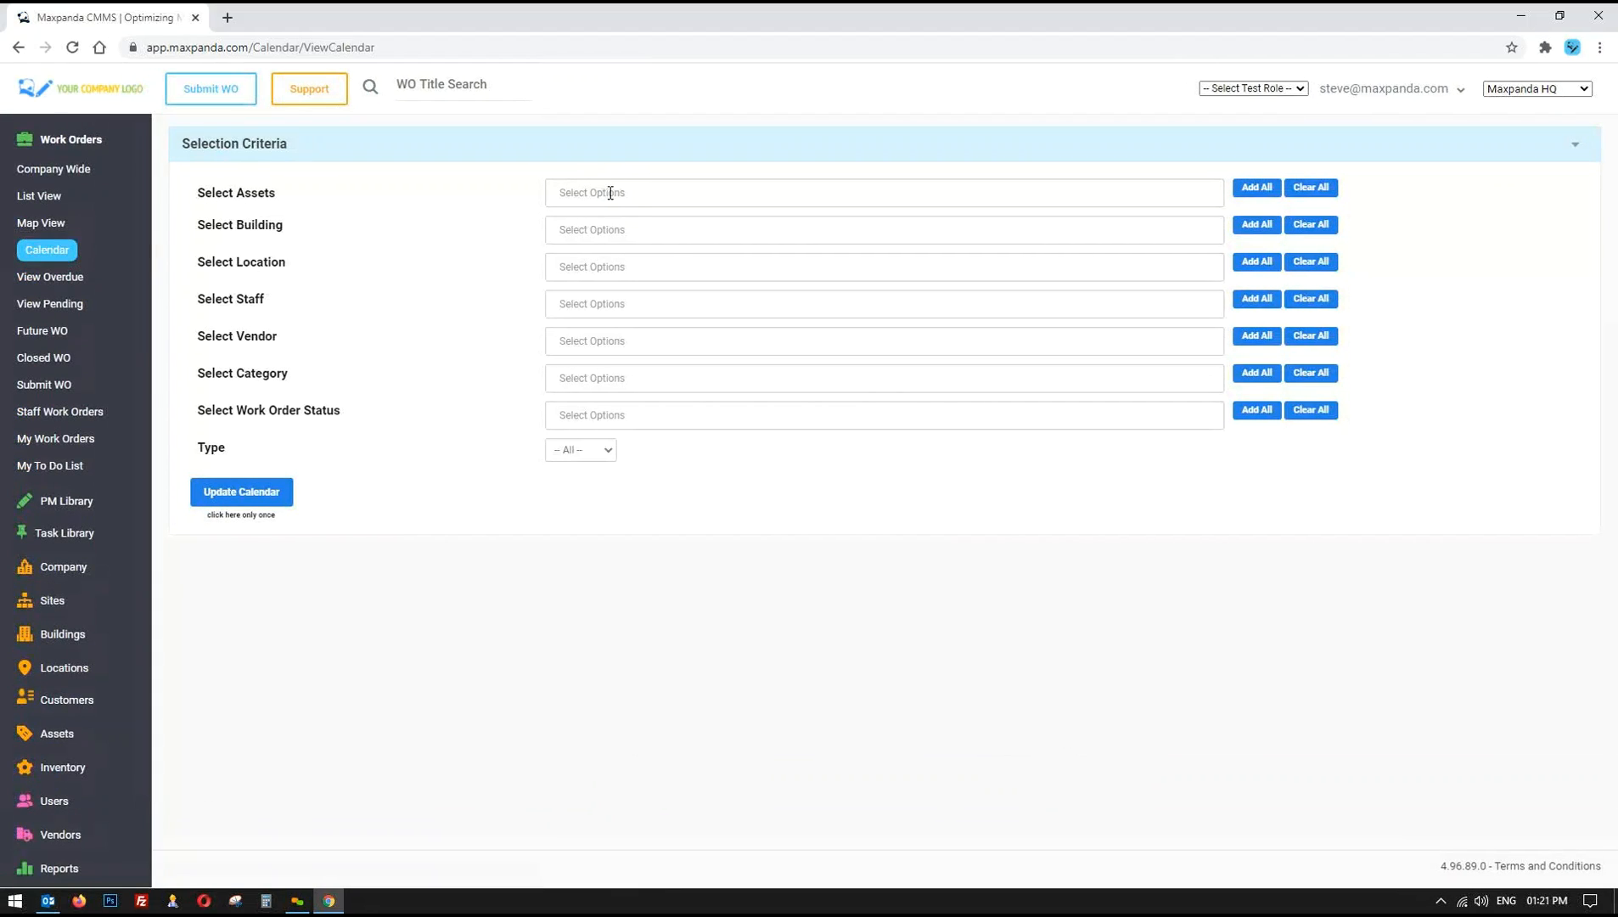
{"action": "left_click", "coordinate": [592, 447]}
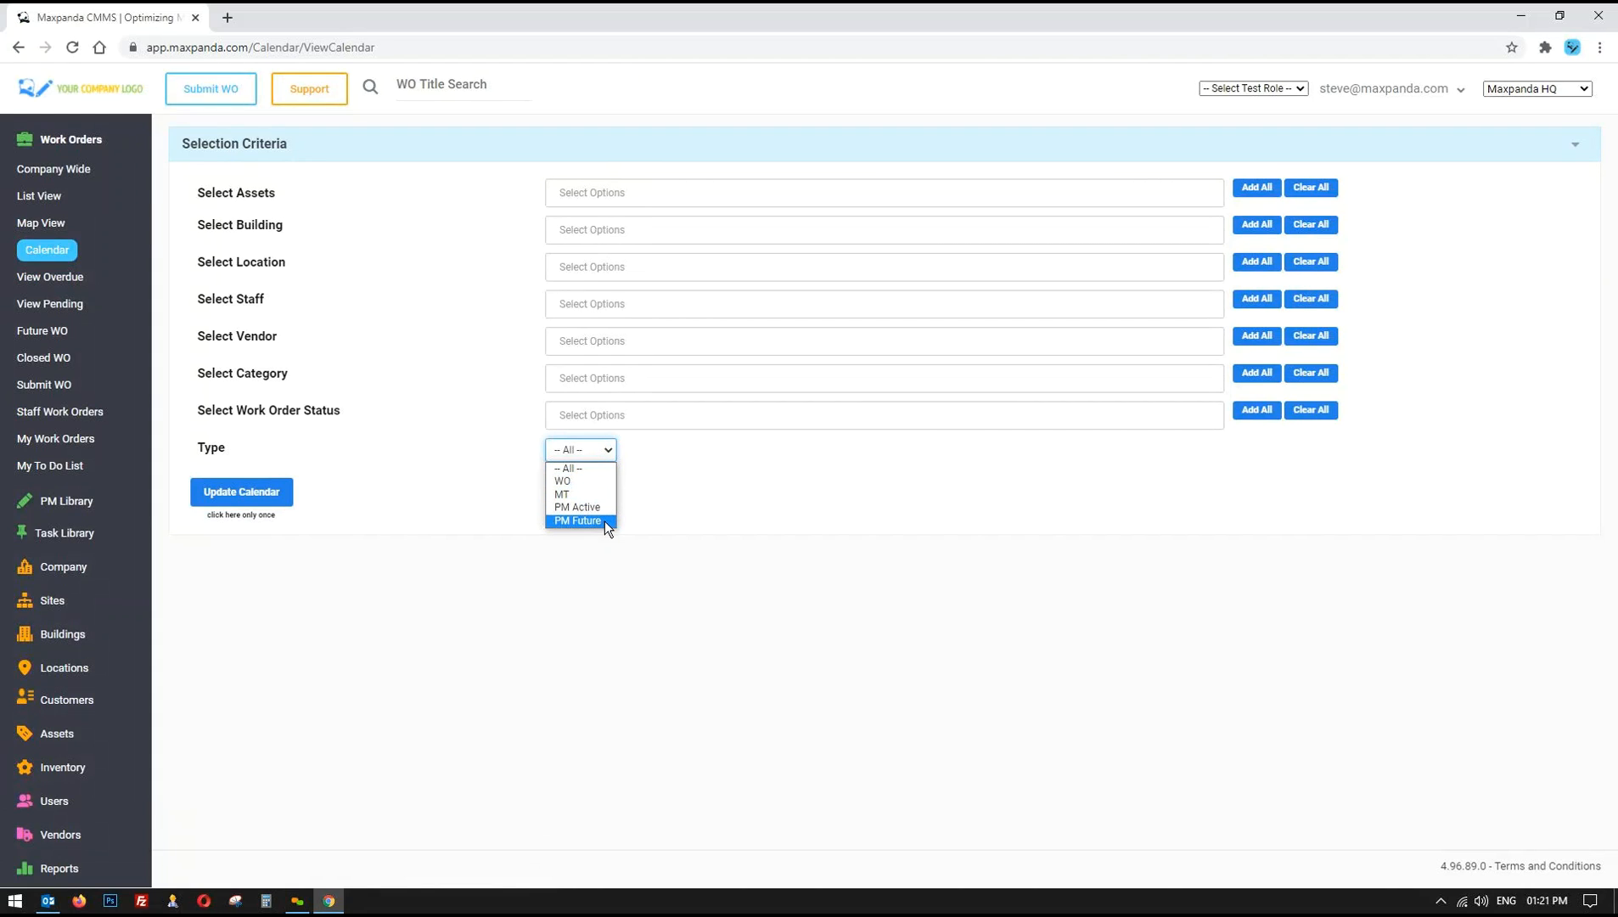
{"action": "left_click", "coordinate": [819, 510]}
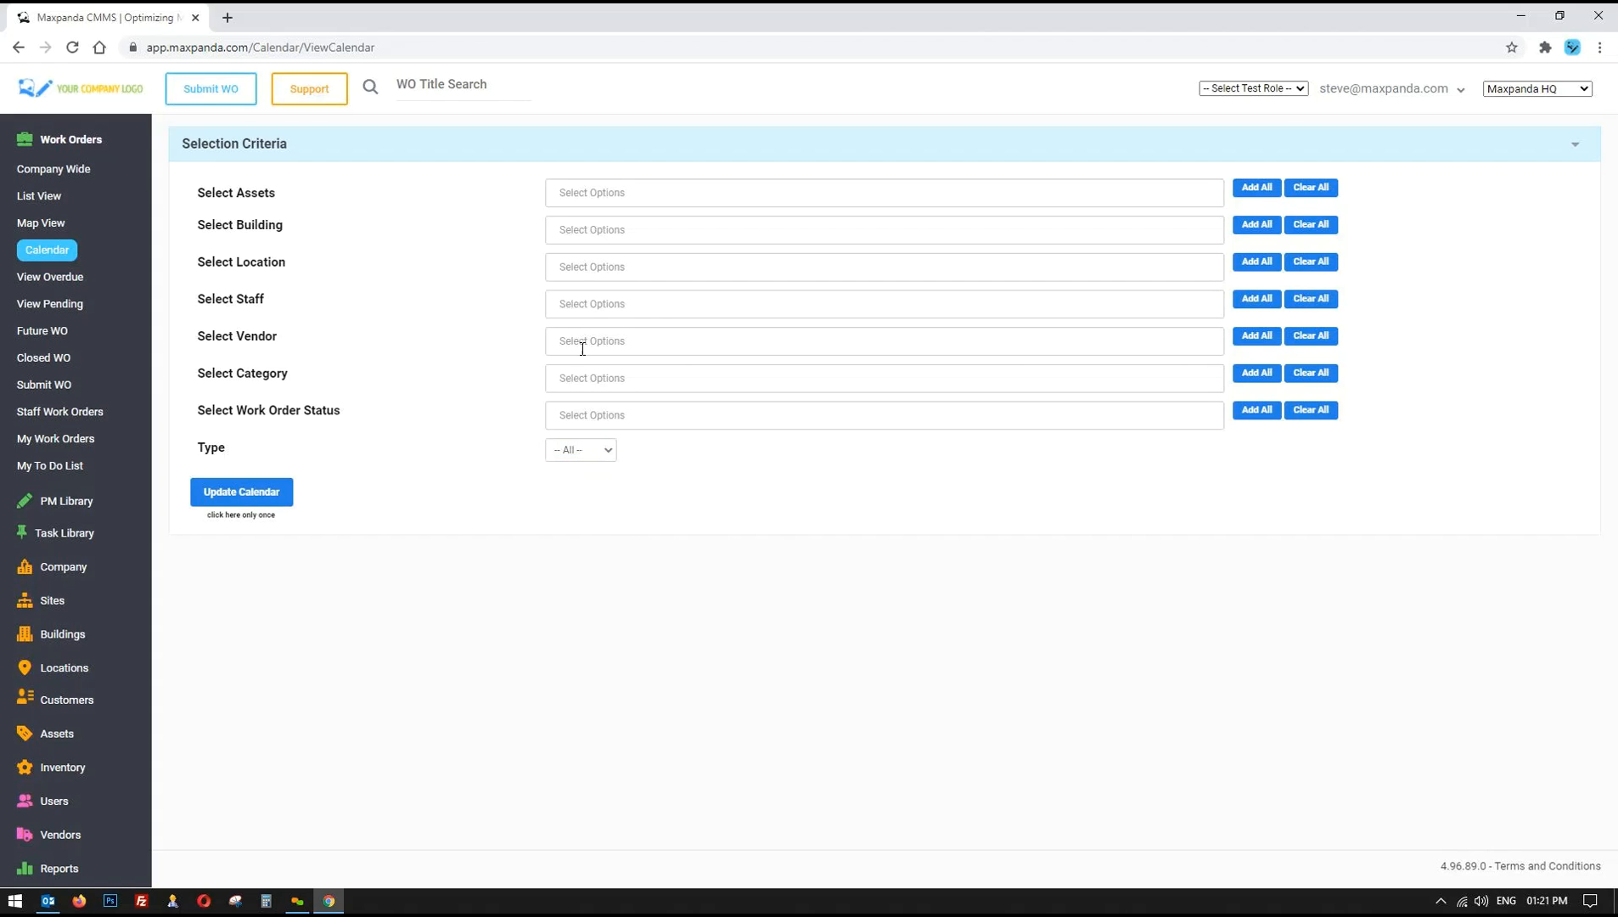
{"action": "left_click", "coordinate": [661, 414]}
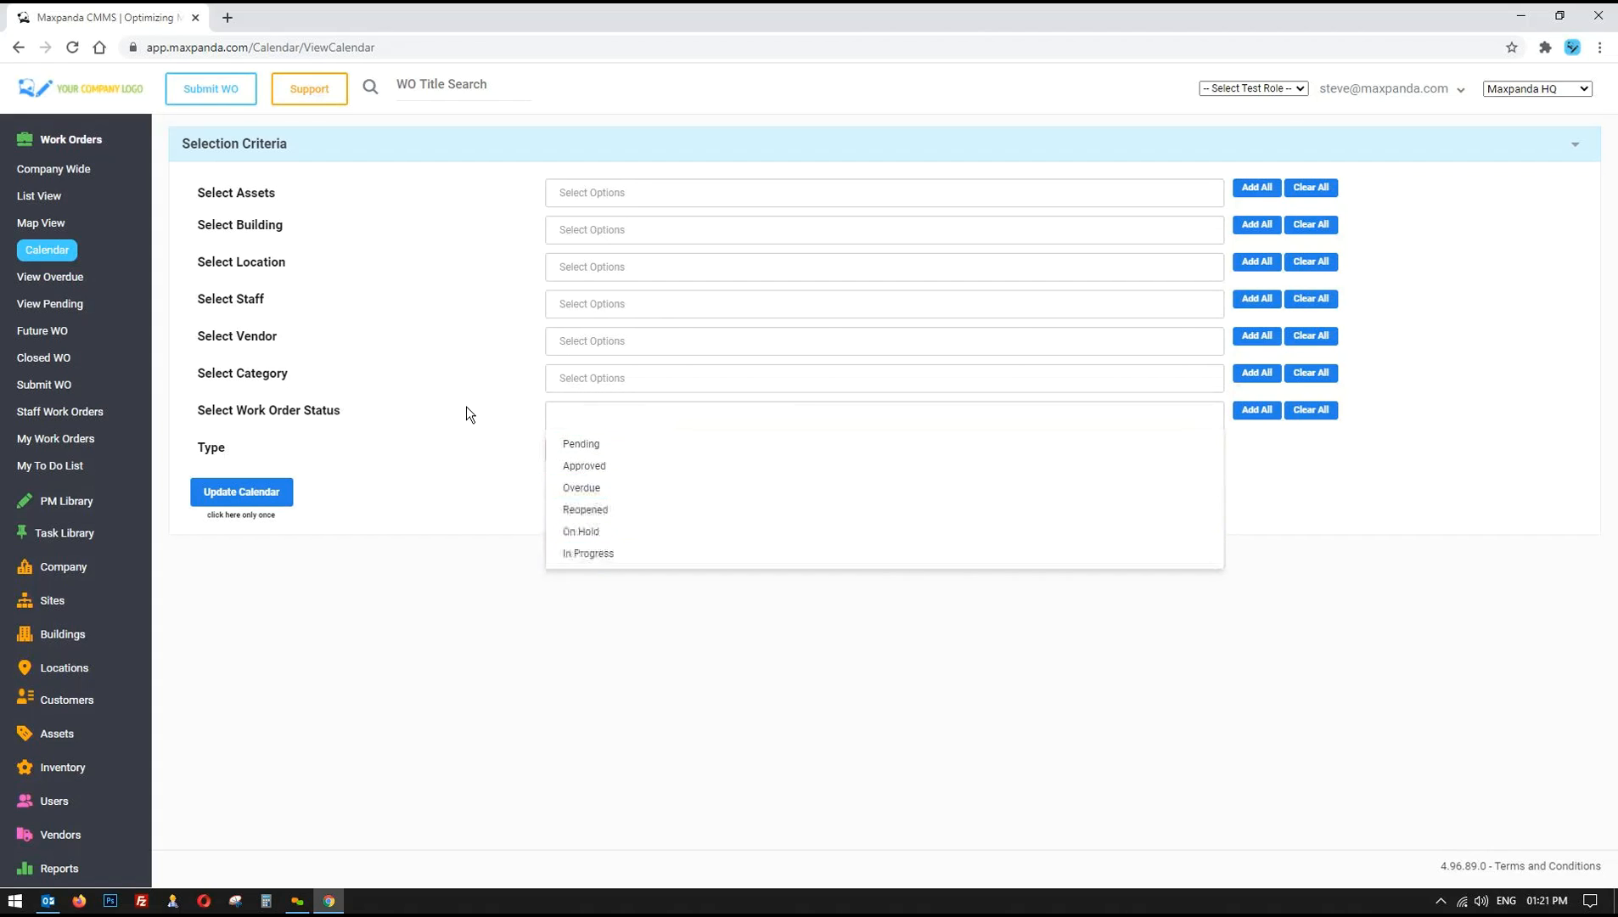
{"action": "left_click", "coordinate": [248, 494]}
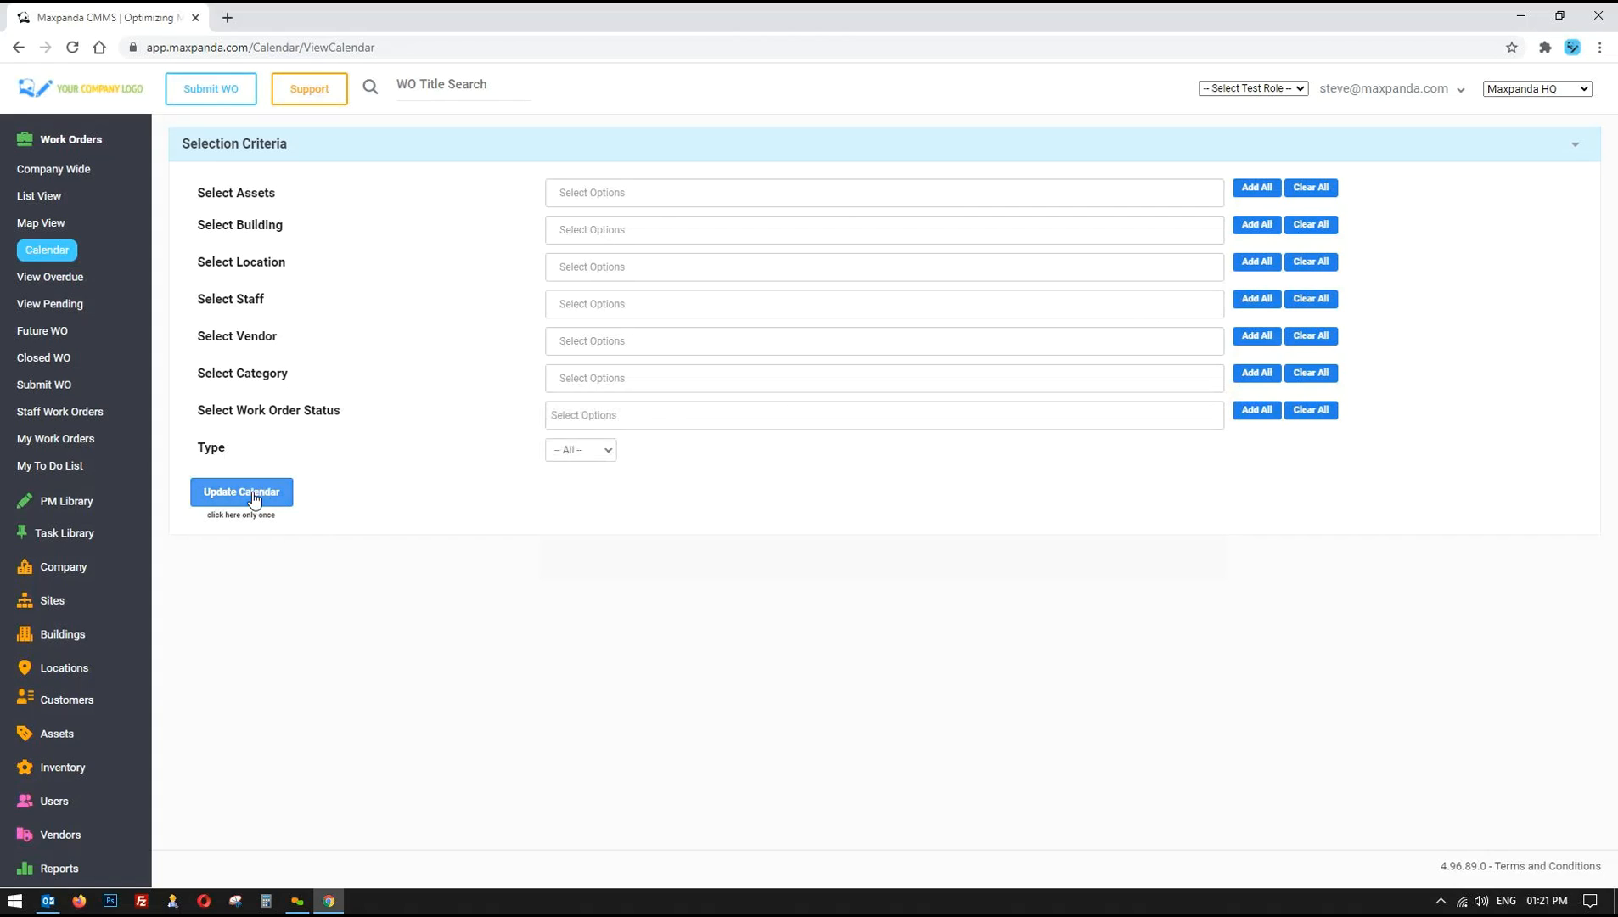
{"action": "left_click", "coordinate": [487, 147]}
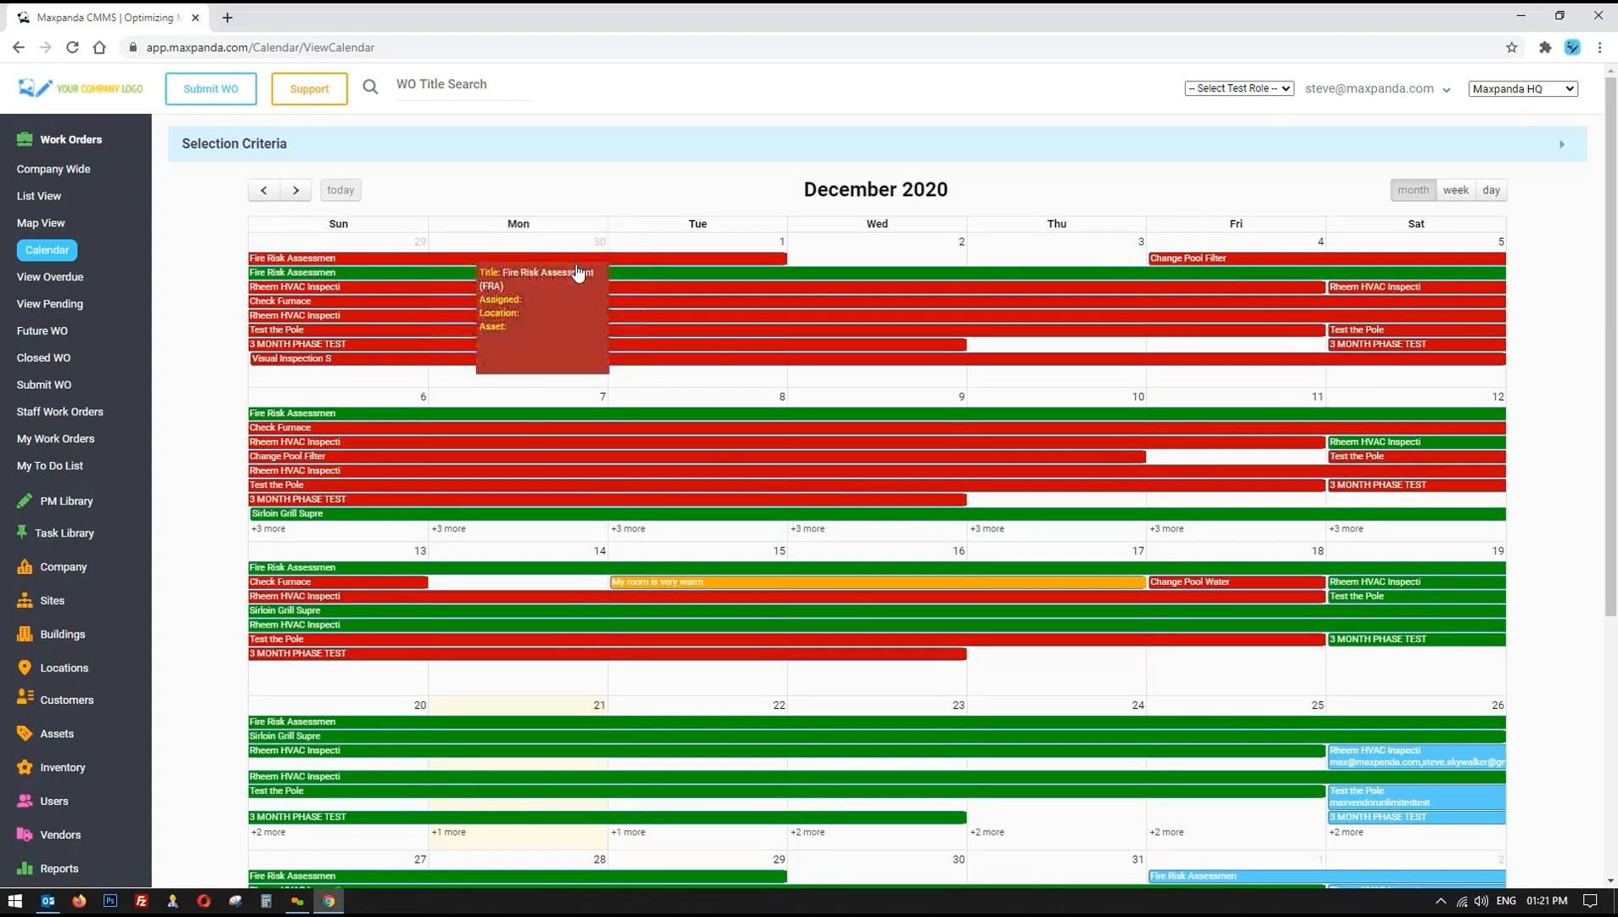
- Look through the December 2020 calendar and its status colour legend, and view the full entry list for December 26
{"action": "scroll", "coordinate": [570, 367], "scroll_direction": "down", "scroll_amount": 5}
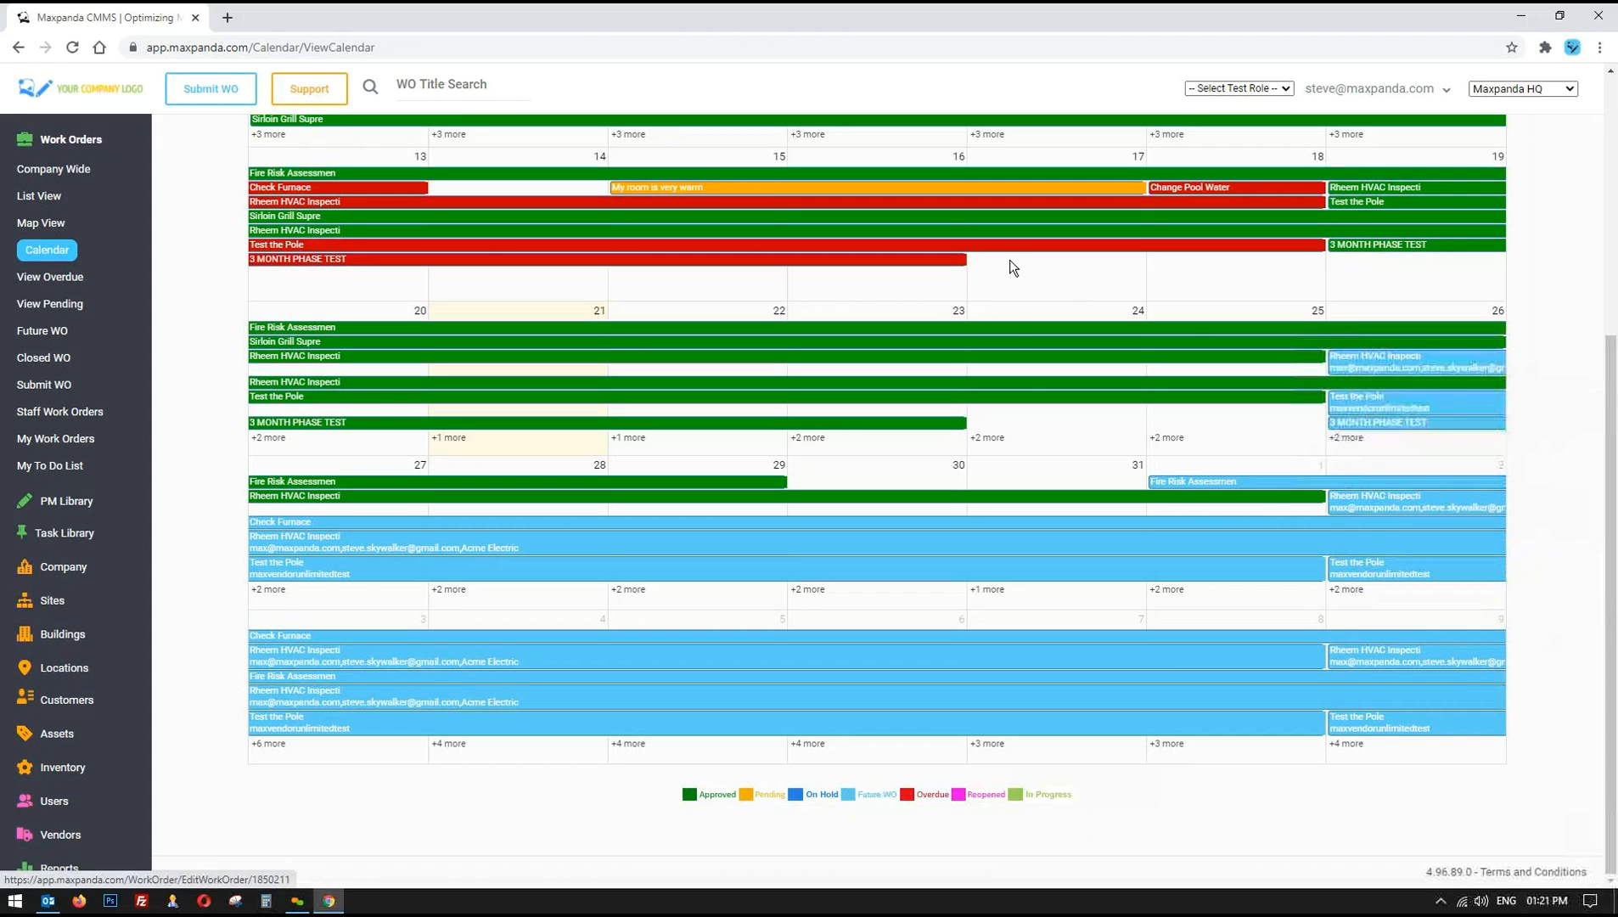
{"action": "scroll", "coordinate": [1022, 433], "scroll_direction": "up", "scroll_amount": 2}
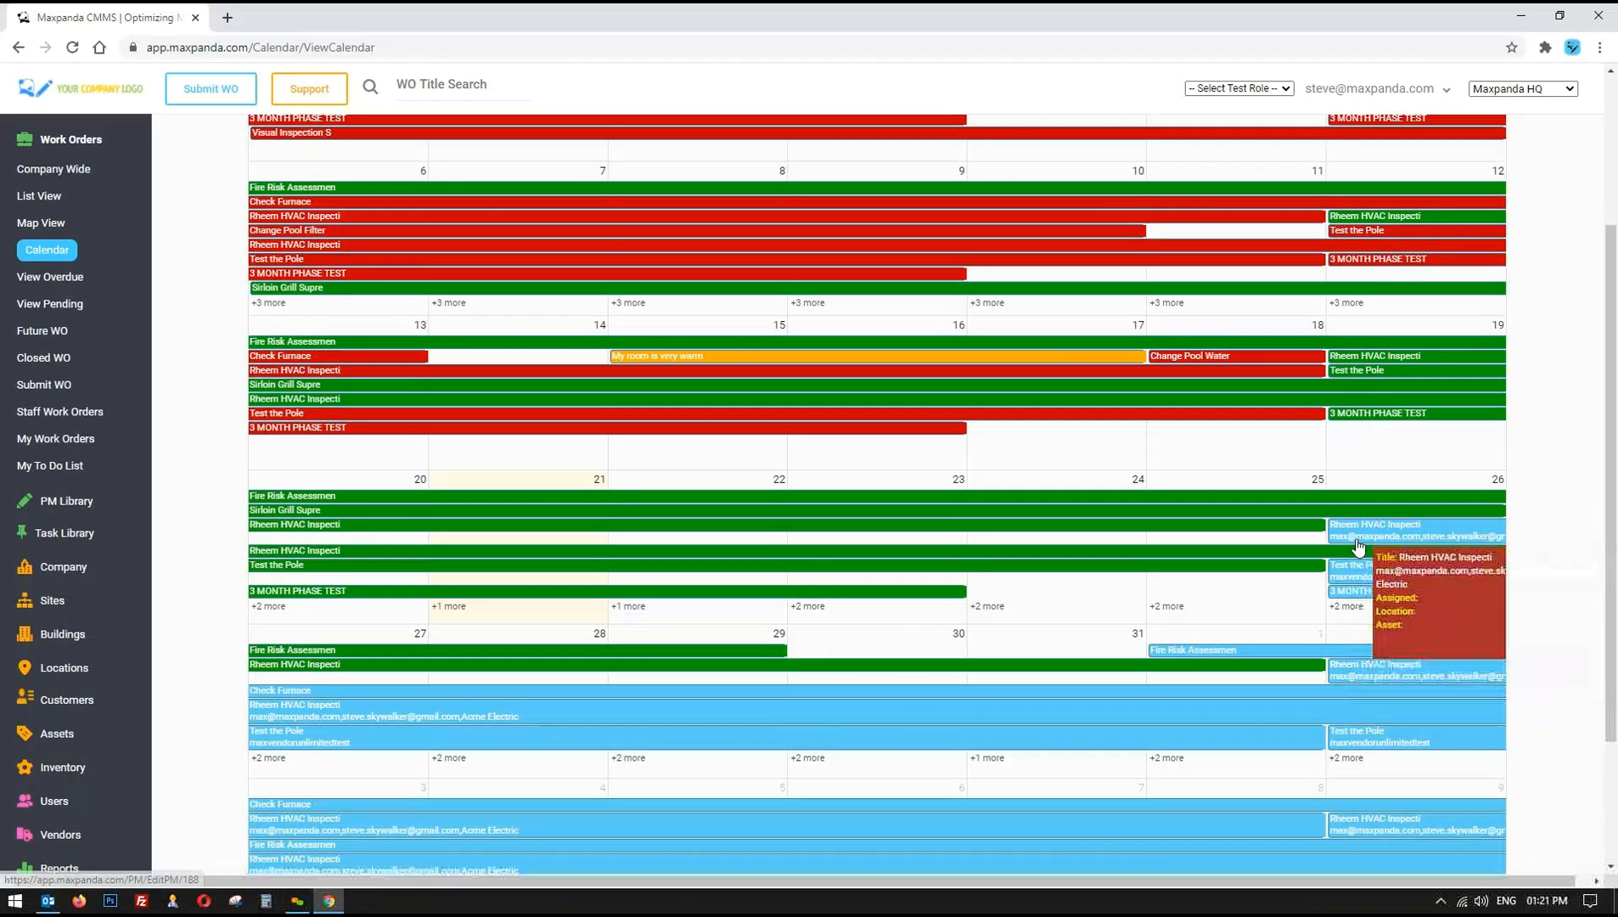
{"action": "left_click", "coordinate": [1355, 606]}
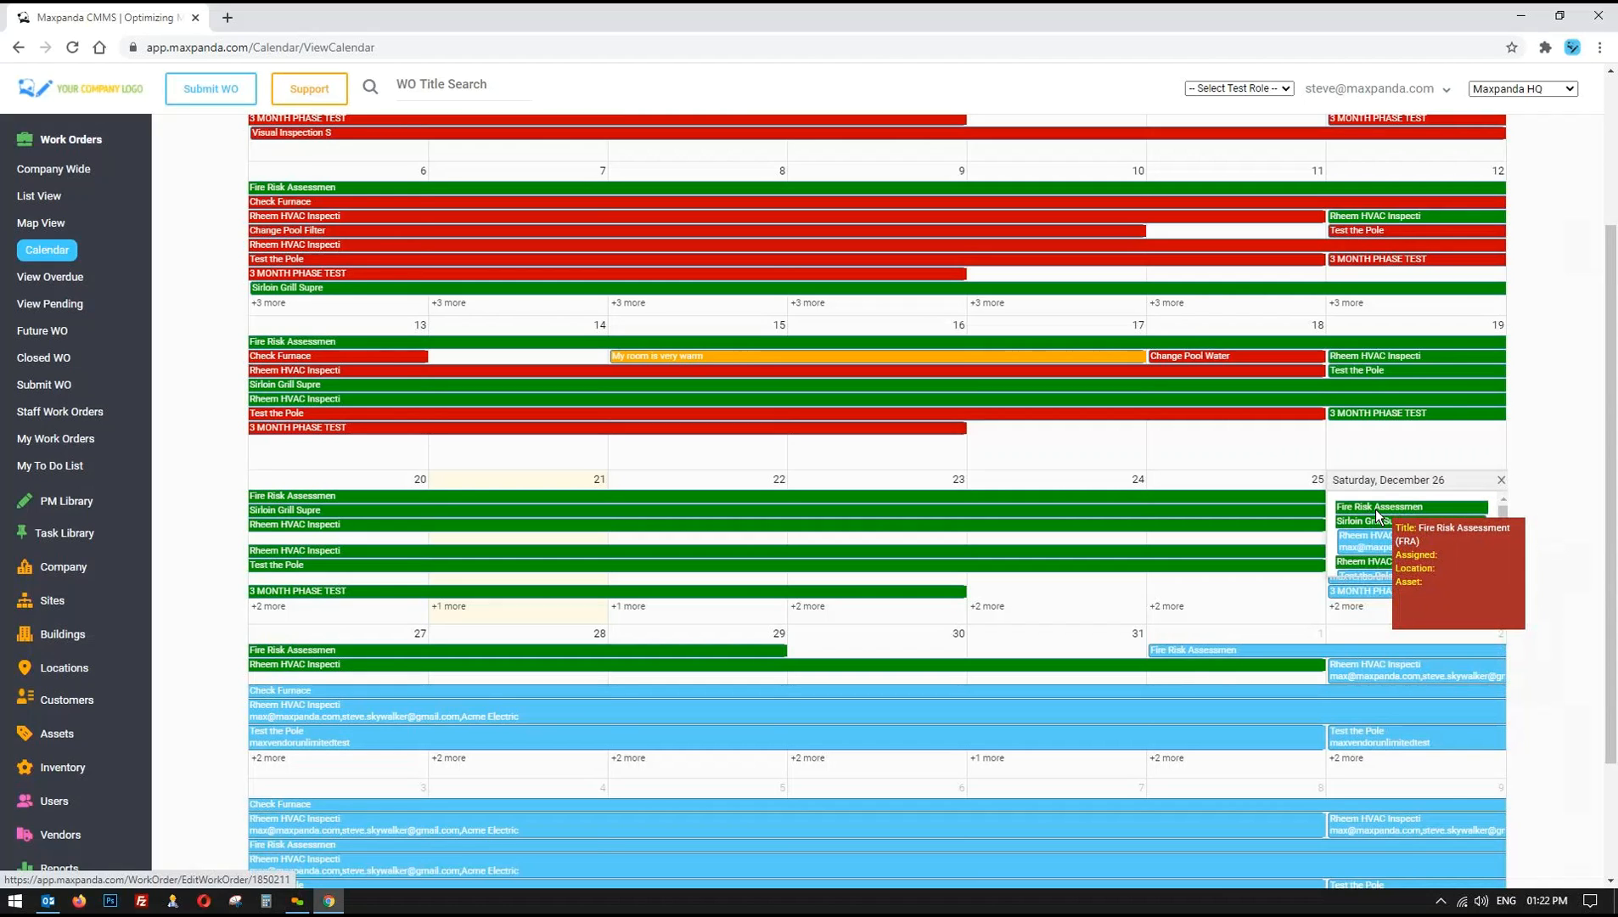
{"action": "left_click", "coordinate": [1555, 468]}
{"action": "scroll", "coordinate": [1553, 471], "scroll_direction": "down", "scroll_amount": 2}
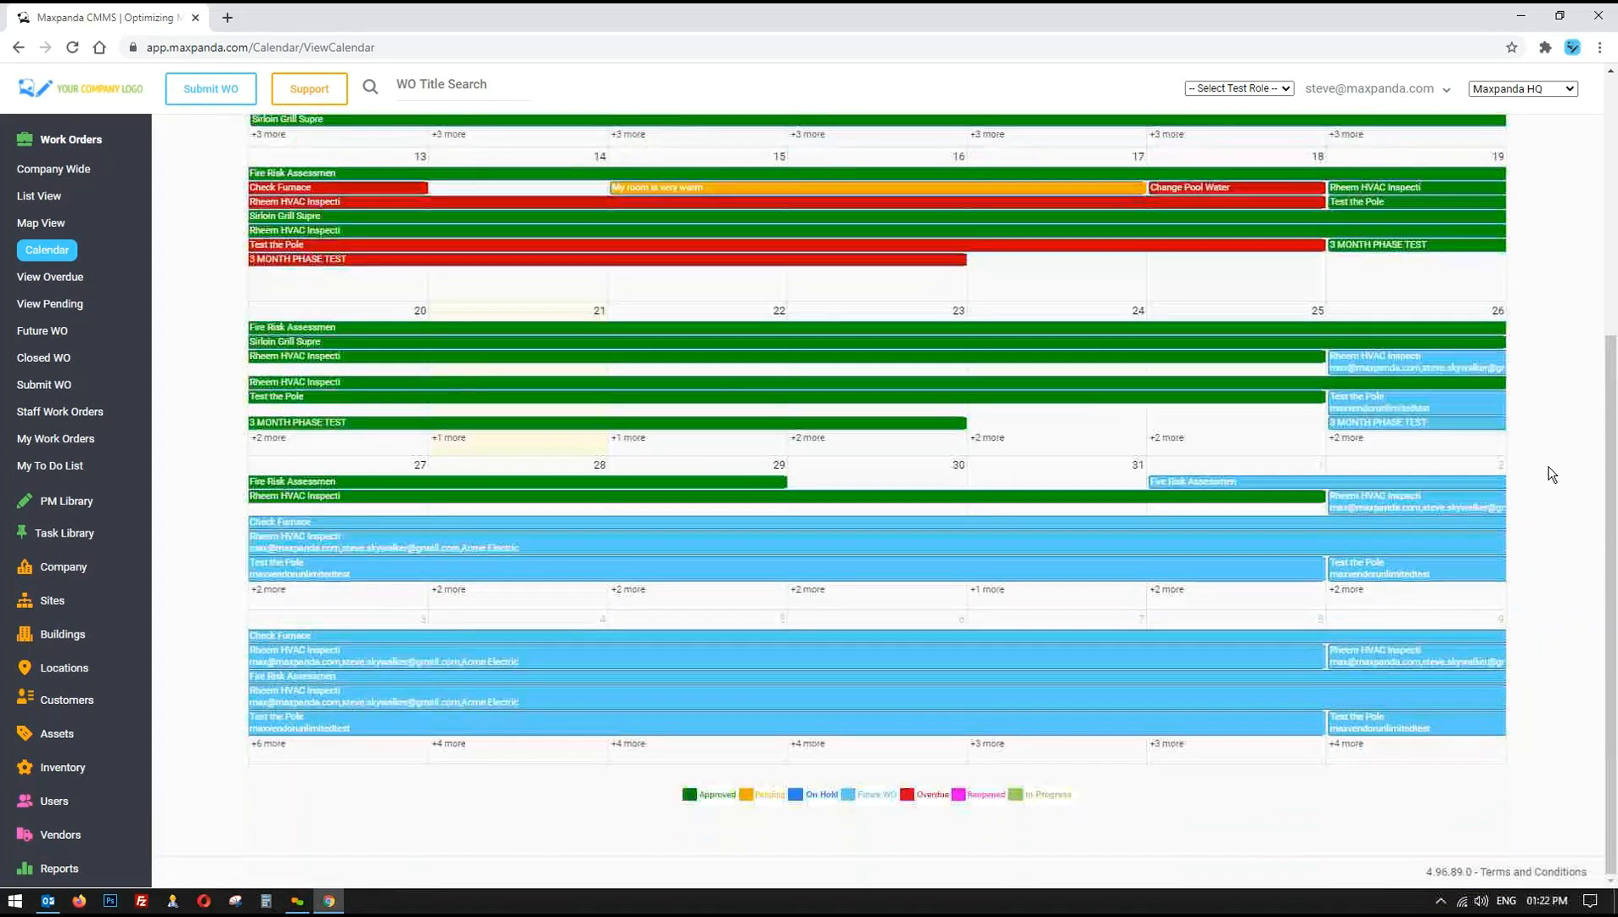
{"action": "scroll", "coordinate": [1551, 469], "scroll_direction": "up", "scroll_amount": 2}
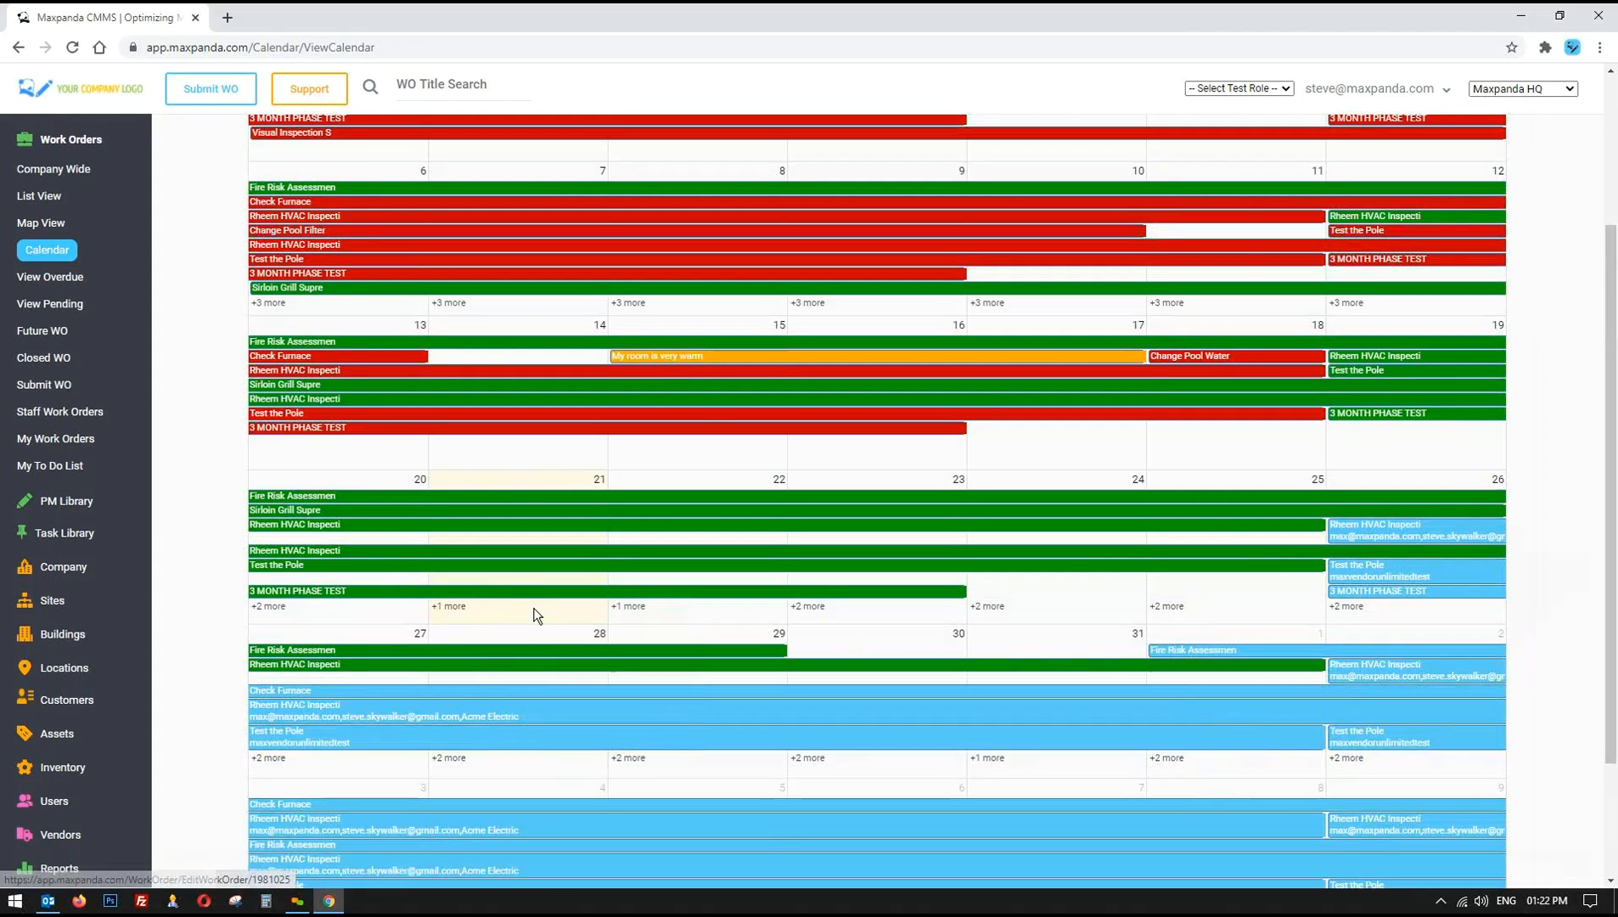
- Try to move the future Rheem HVAC Inspection from December 26 to December 22, and cancel the schedule change
{"action": "mouse_move", "coordinate": [1389, 532]}
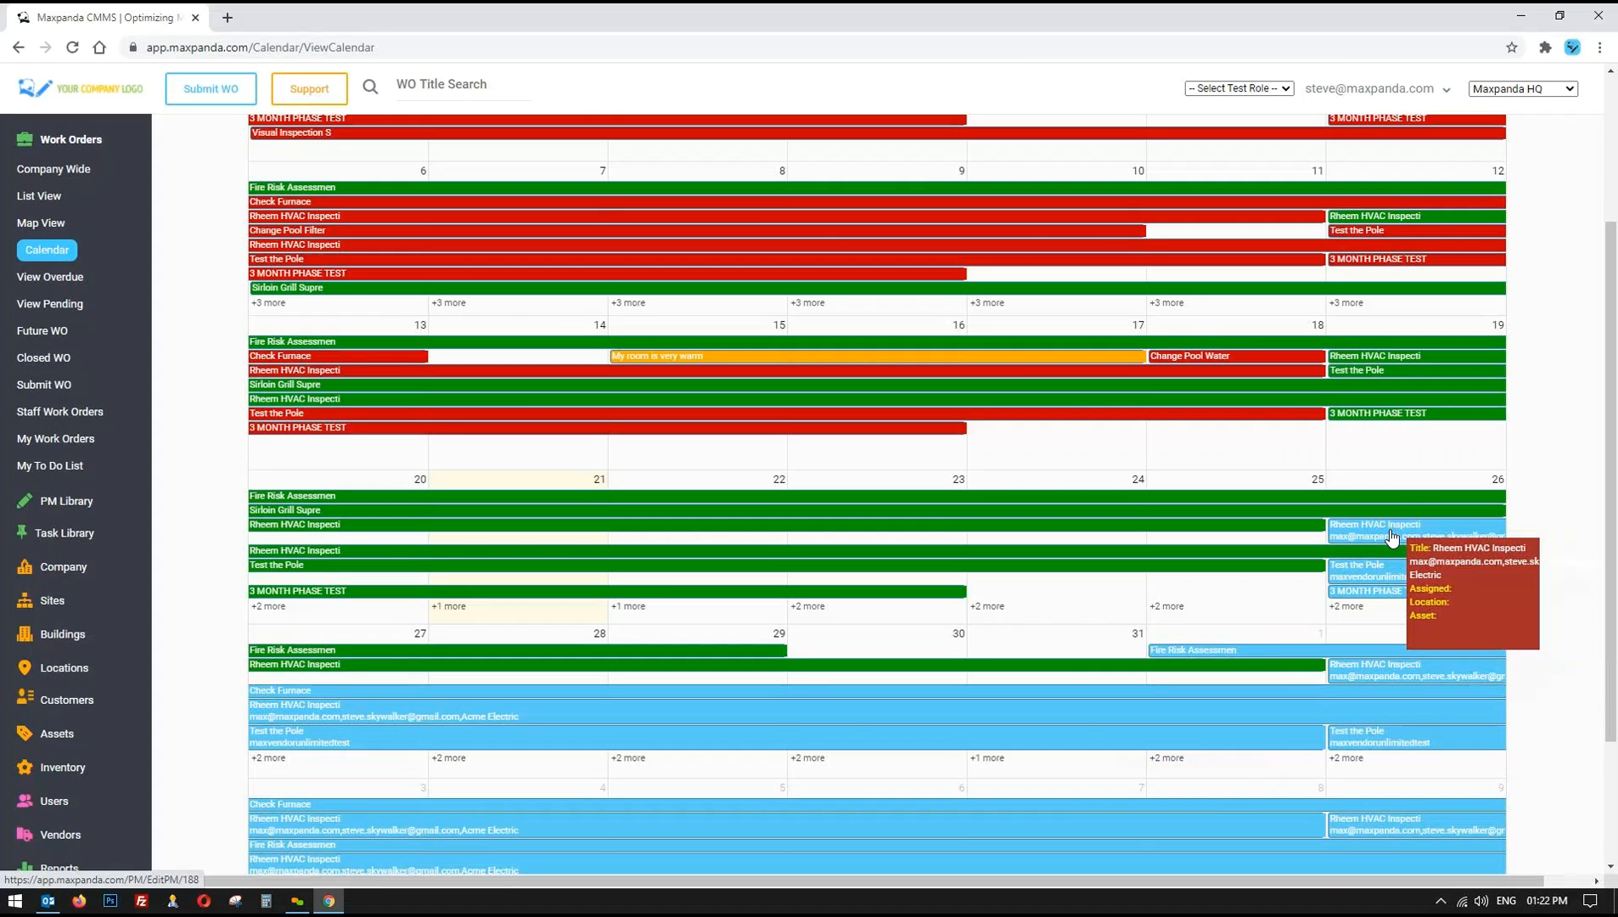
{"action": "left_click_drag", "start_coordinate": [1392, 537], "coordinate": [673, 541]}
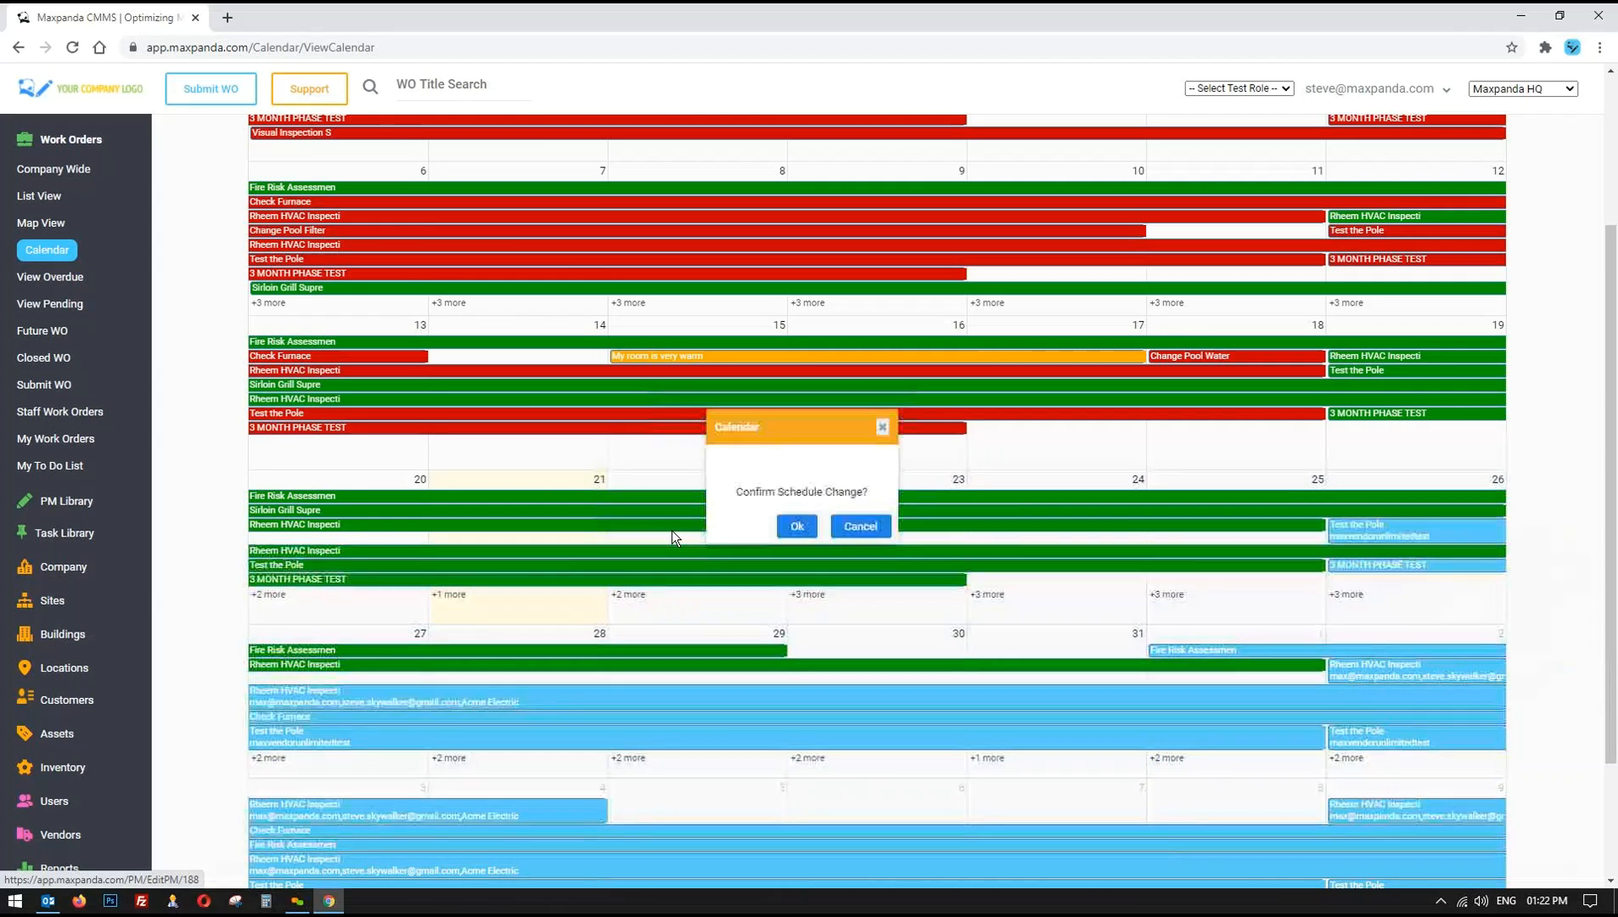
{"action": "left_click", "coordinate": [864, 527]}
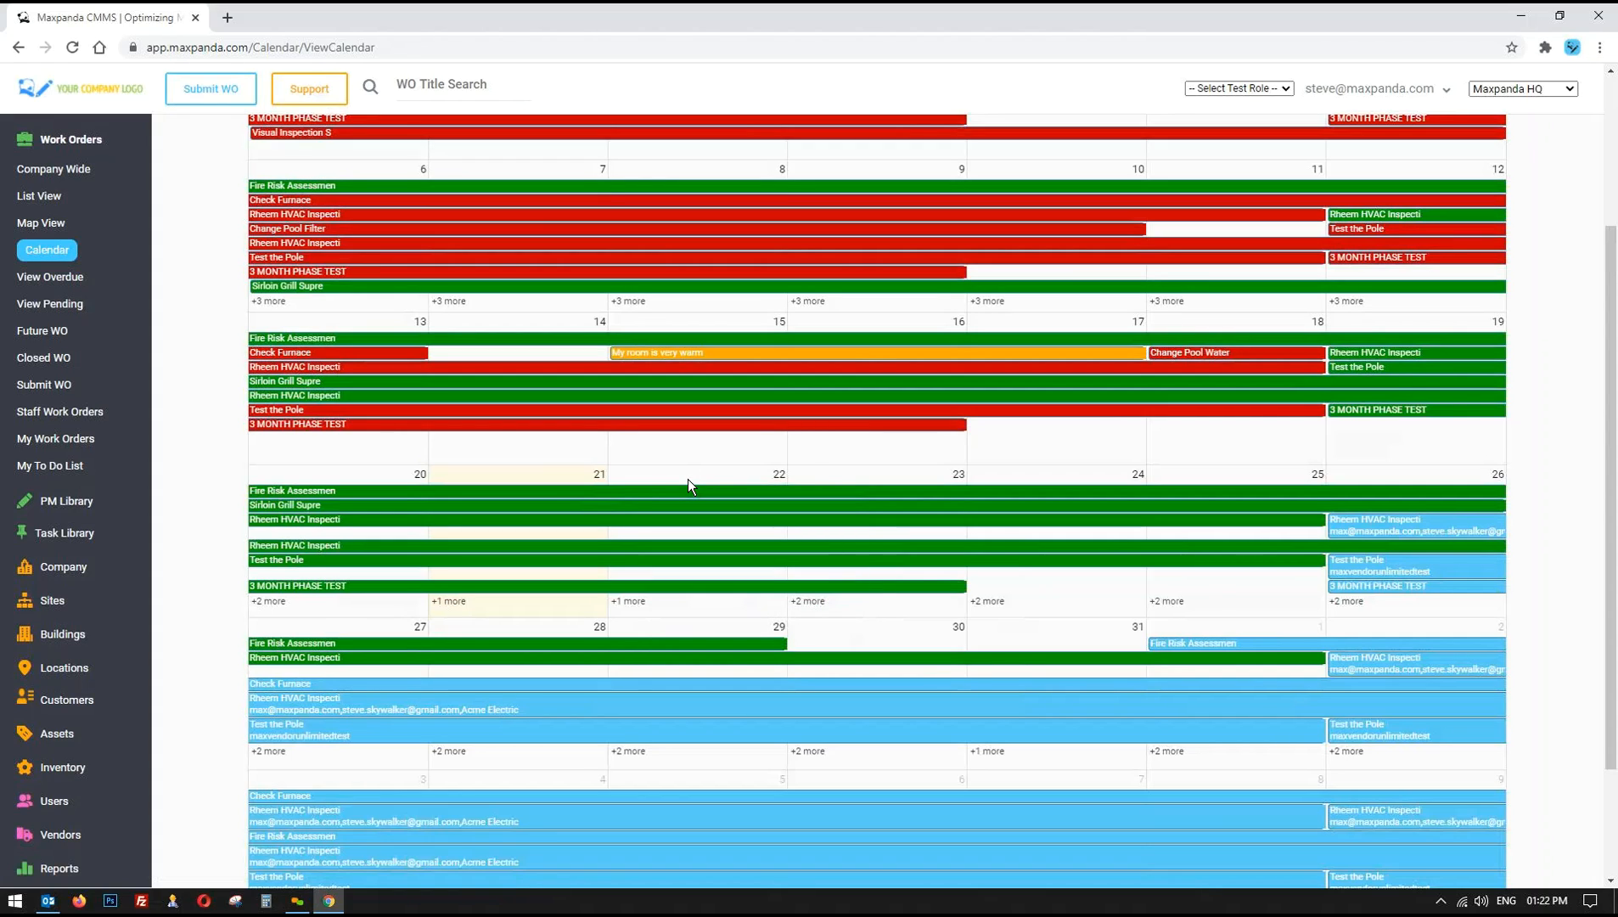
- Look over the remaining future work orders in the month and switch the calendar to the week view
{"action": "scroll", "coordinate": [1390, 543], "scroll_direction": "down", "scroll_amount": 2}
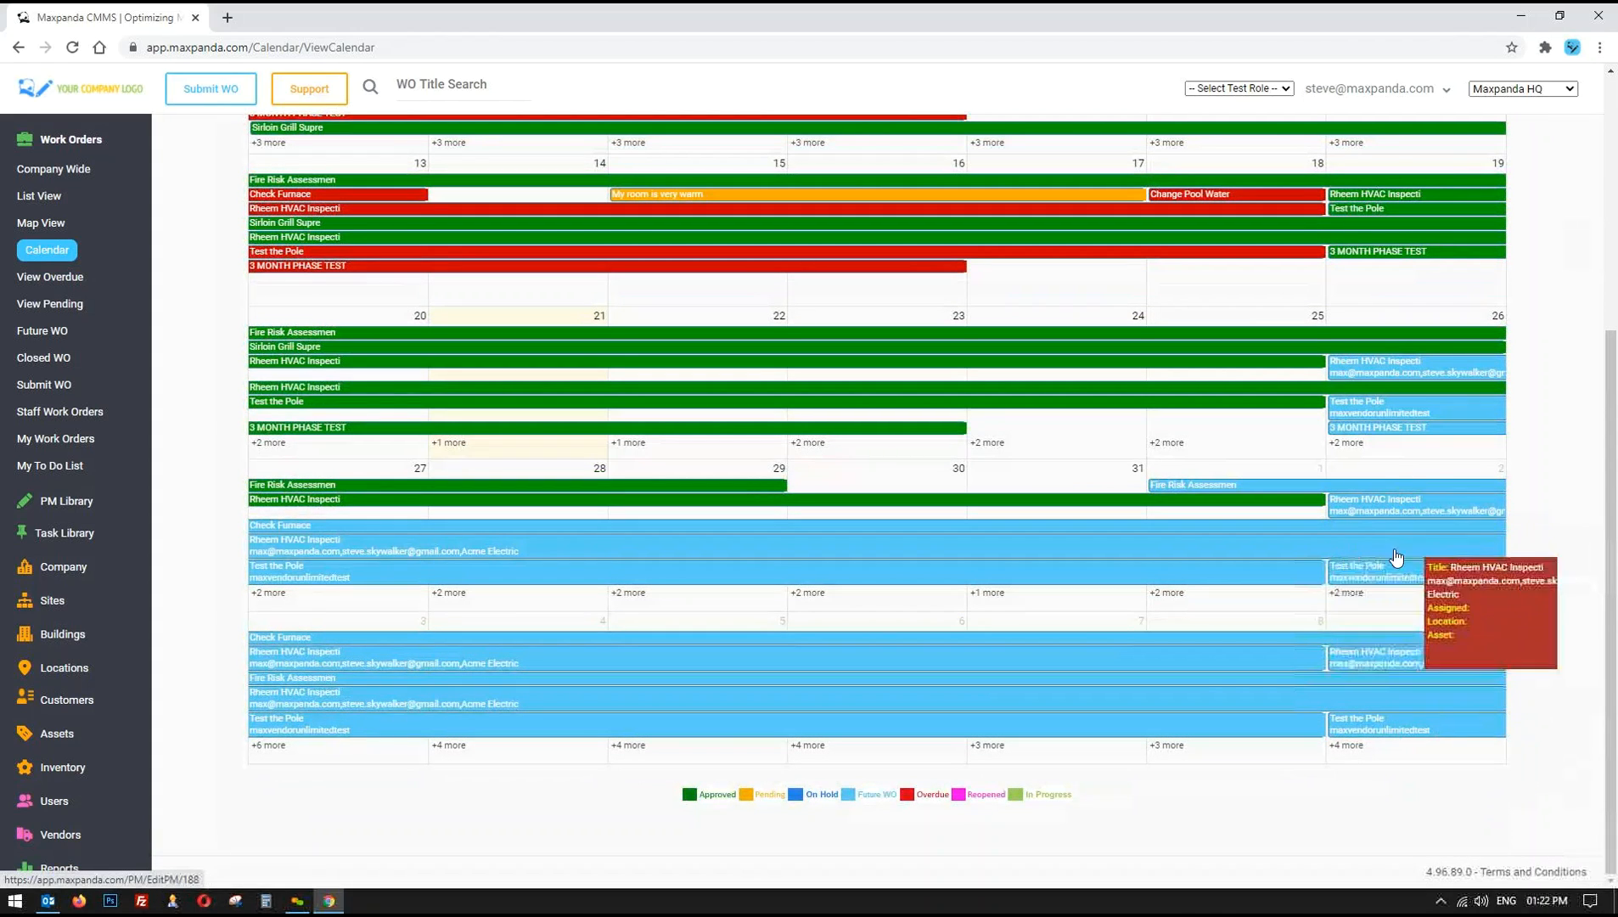
{"action": "scroll", "coordinate": [335, 303], "scroll_direction": "up", "scroll_amount": 4}
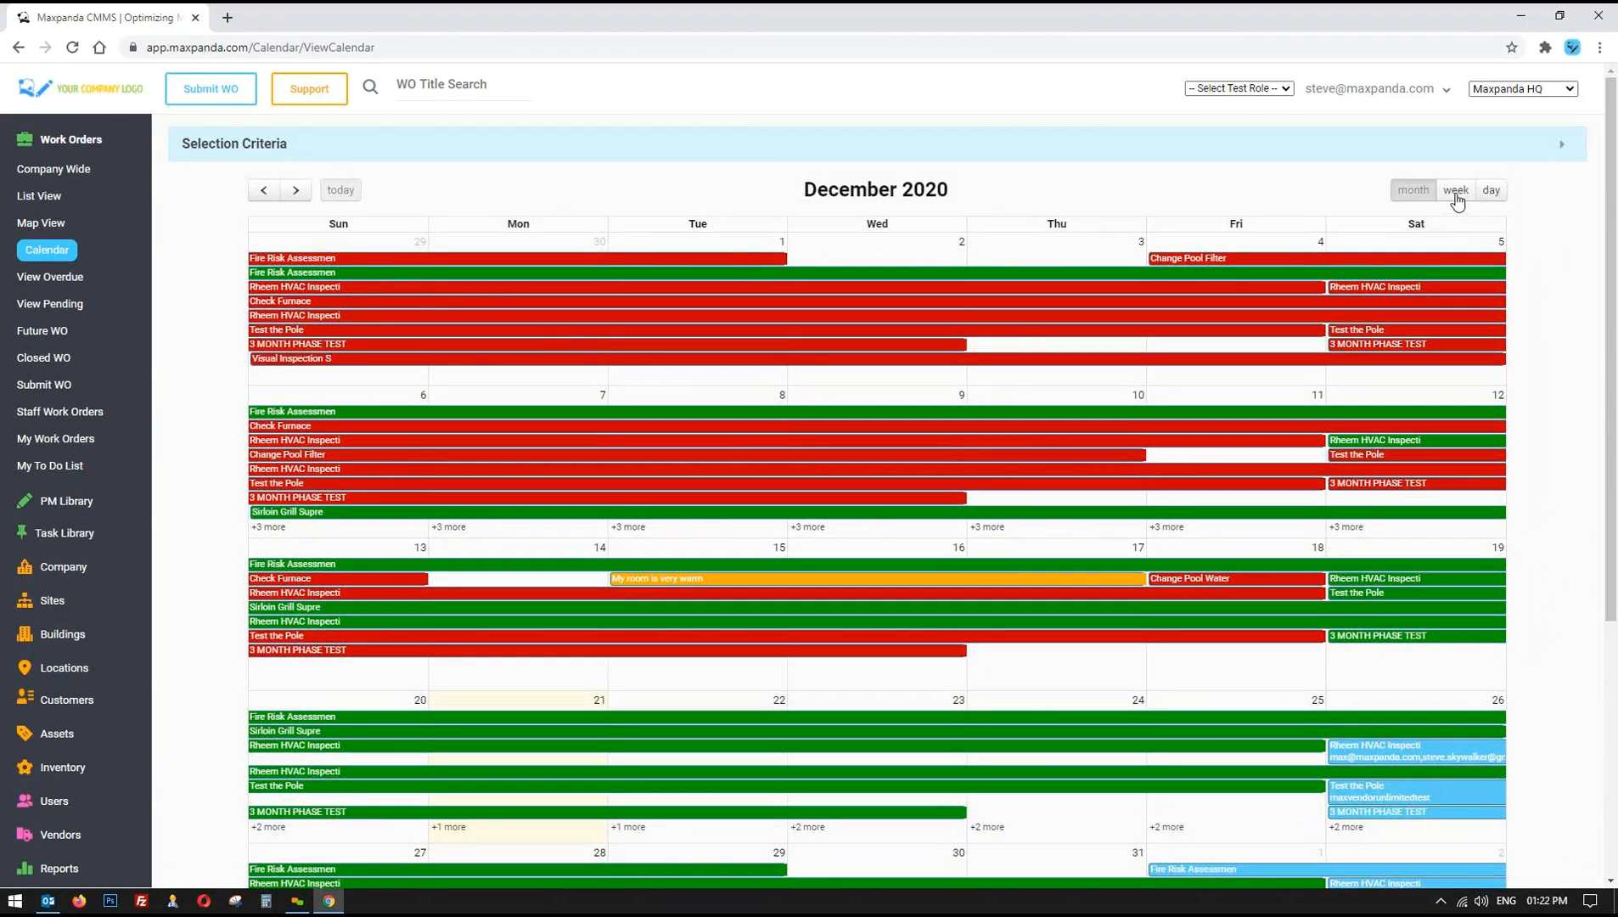
{"action": "left_click", "coordinate": [1456, 192]}
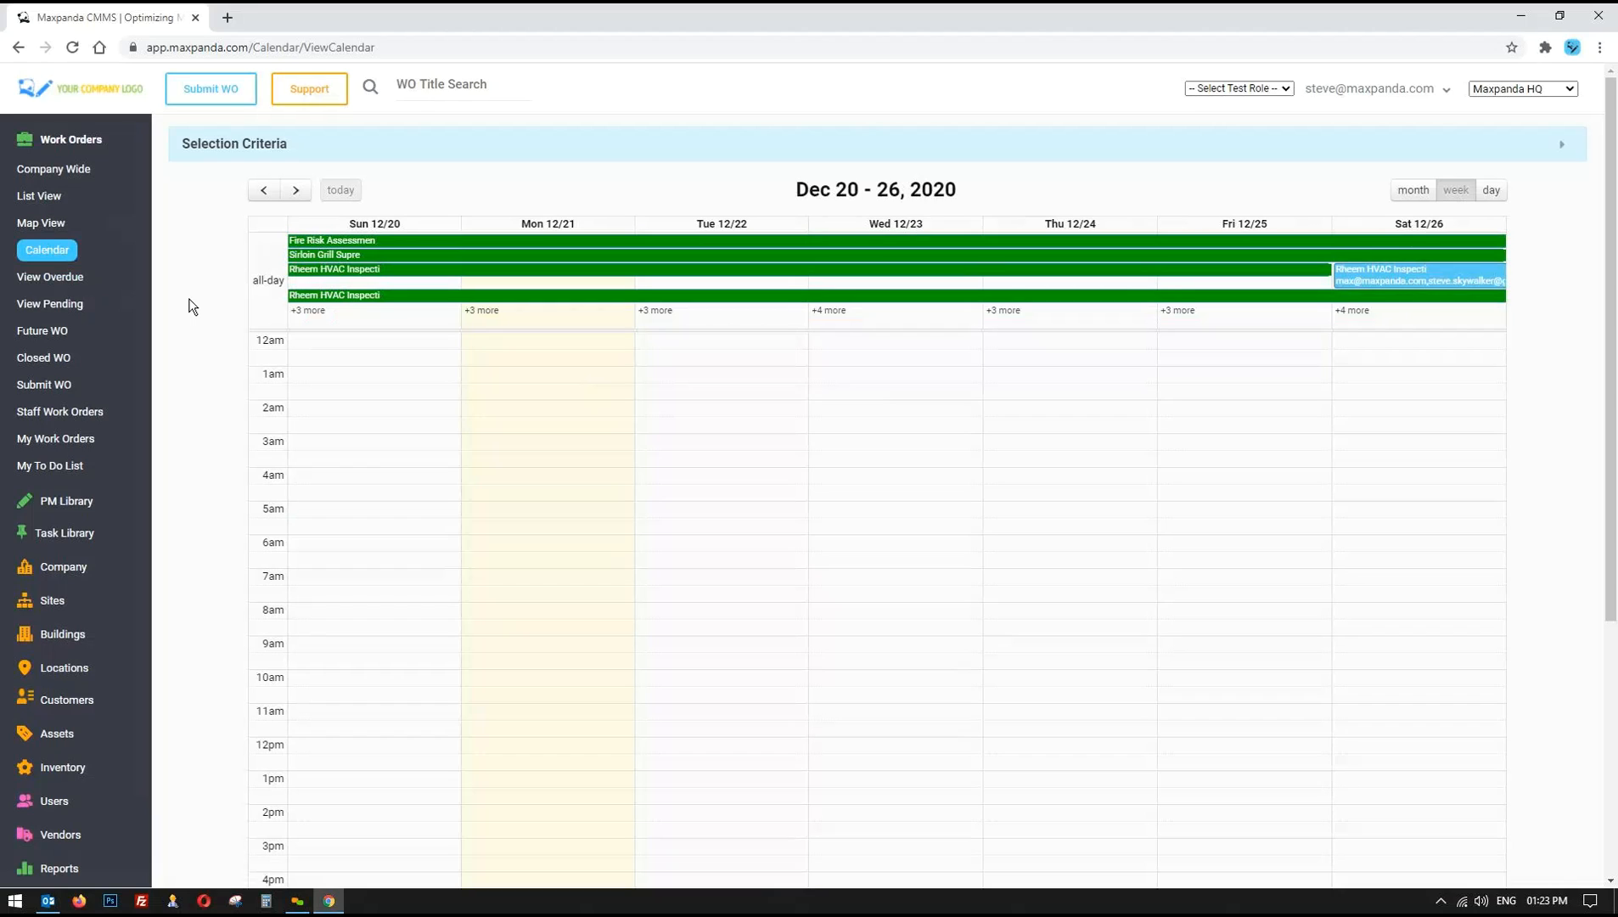
- Return to the site's work order list, collapse the Work Orders section and view the available test roles
{"action": "left_click", "coordinate": [39, 197]}
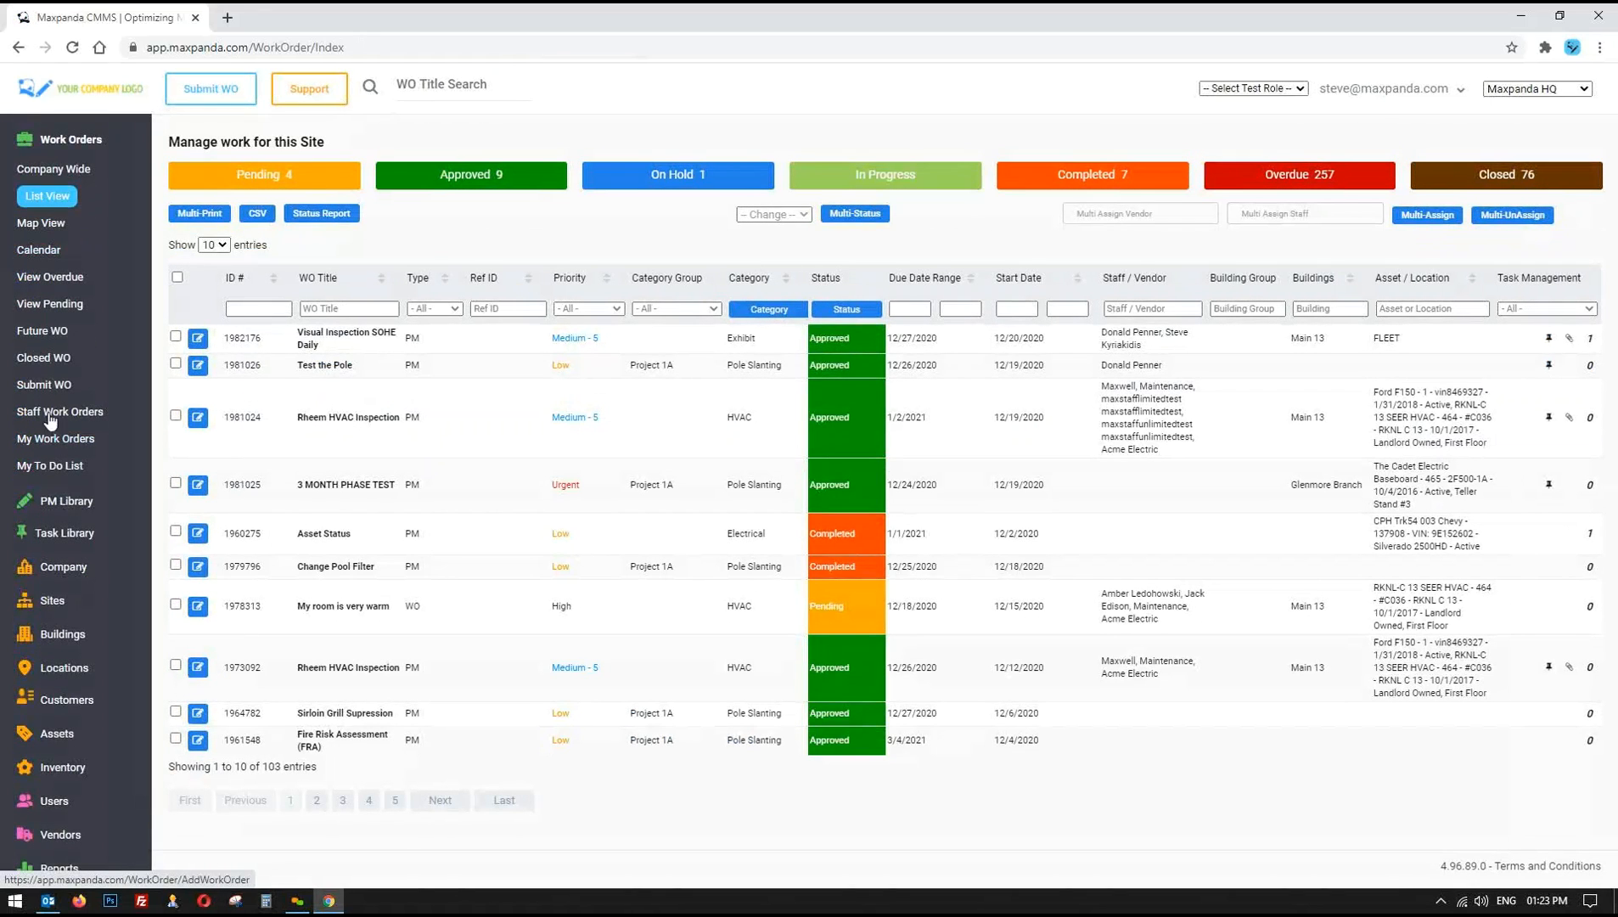
{"action": "left_click", "coordinate": [57, 146]}
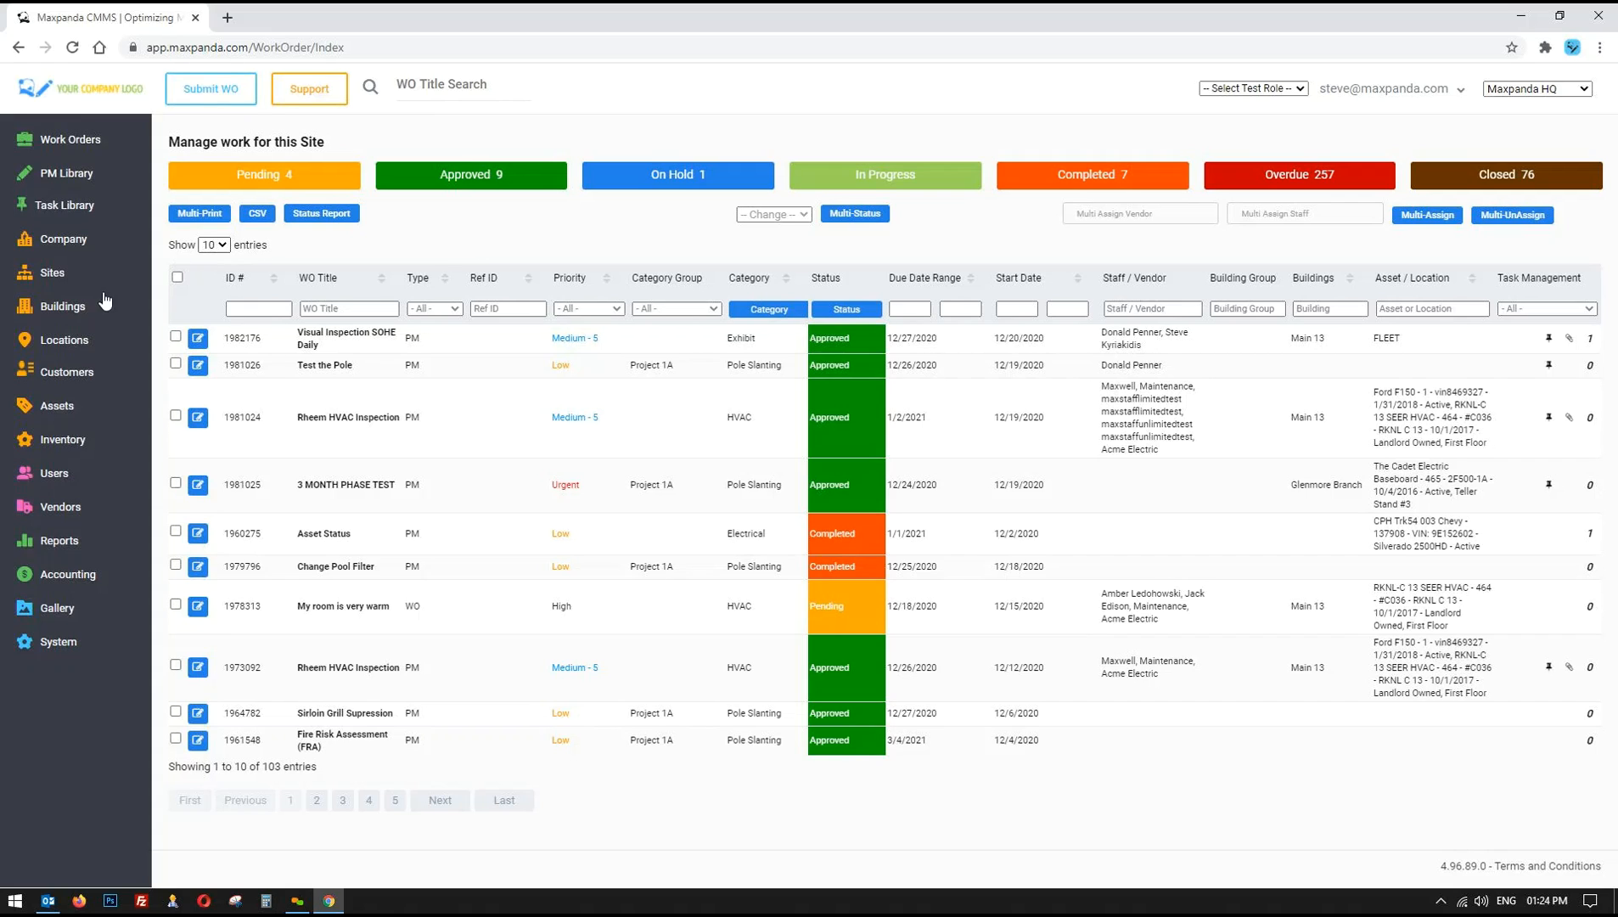
{"action": "left_click", "coordinate": [58, 276]}
{"action": "left_click", "coordinate": [1258, 88]}
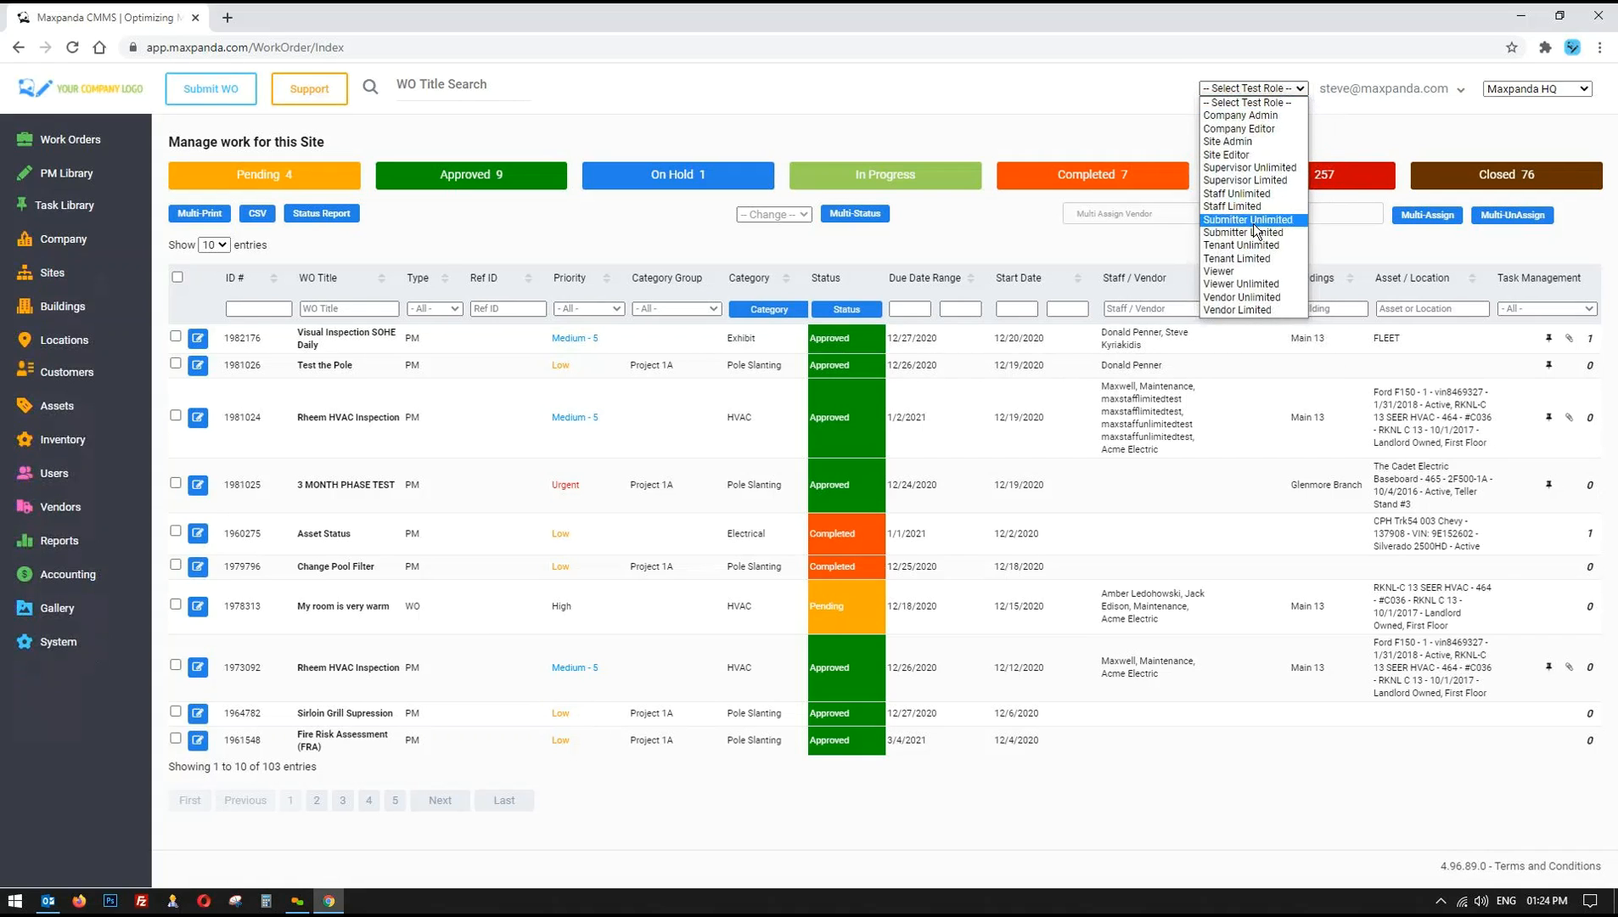
{"action": "left_click", "coordinate": [630, 227]}
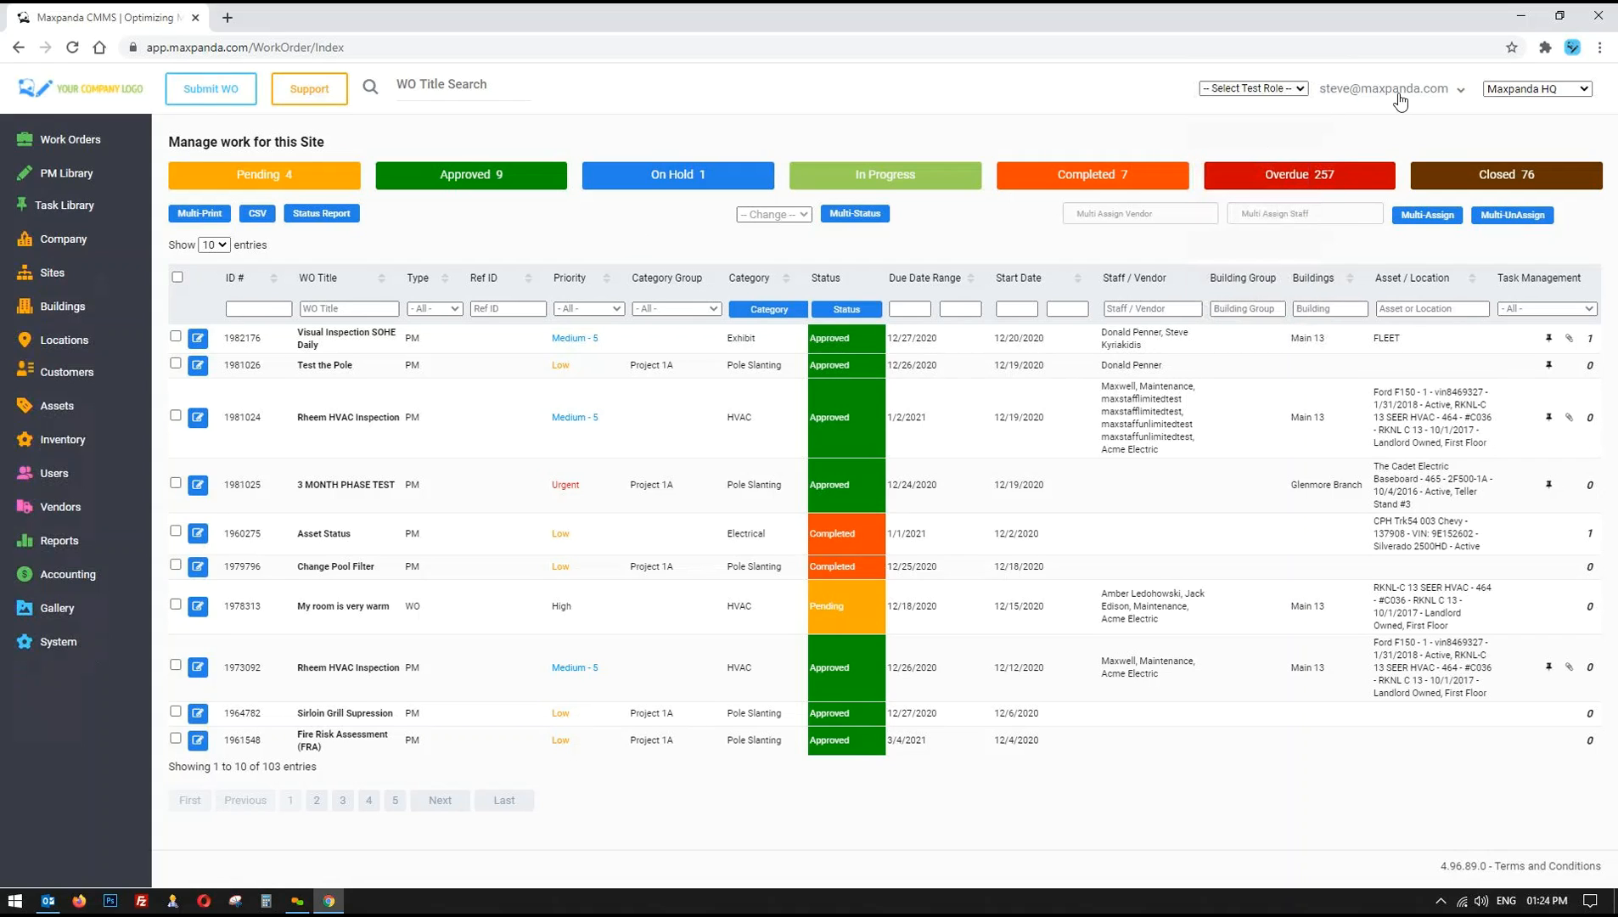
- Start a new work order and title it "blanchers are leaking like crazy section 8", using the spelling suggestion for its first word
{"action": "left_click", "coordinate": [222, 100]}
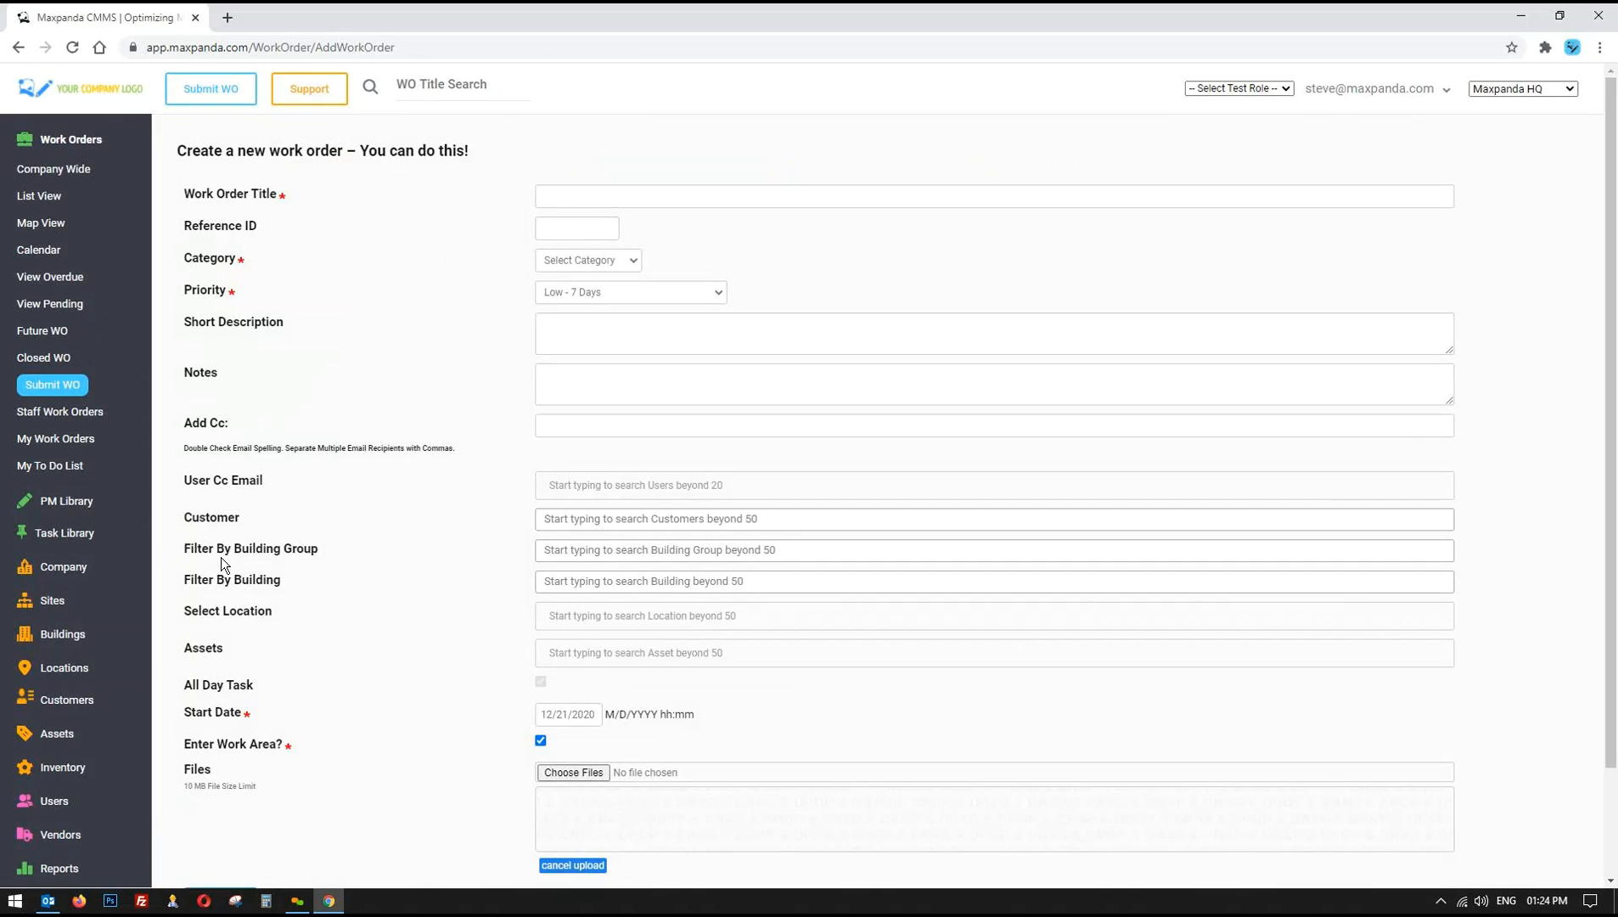
{"action": "double_click", "coordinate": [185, 519]}
{"action": "left_click", "coordinate": [202, 481]}
{"action": "left_click_drag", "start_coordinate": [189, 202], "coordinate": [236, 197]}
{"action": "left_click", "coordinate": [575, 193]}
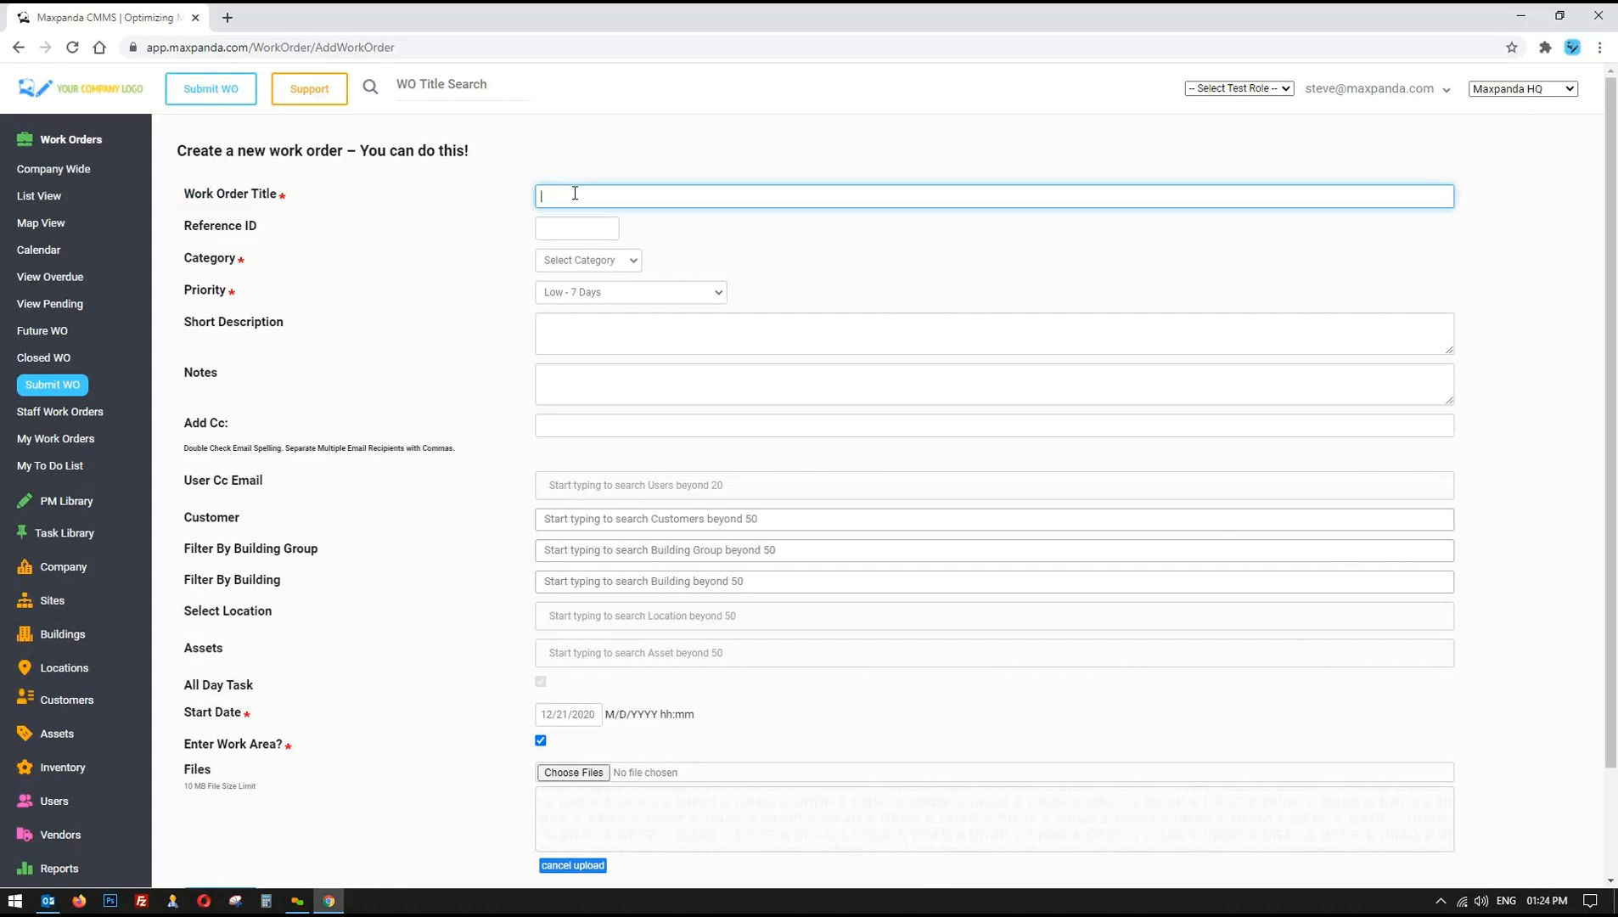
{"action": "type", "text": "blachers are leaking like crazy section 8"}
{"action": "right_click", "coordinate": [564, 198]}
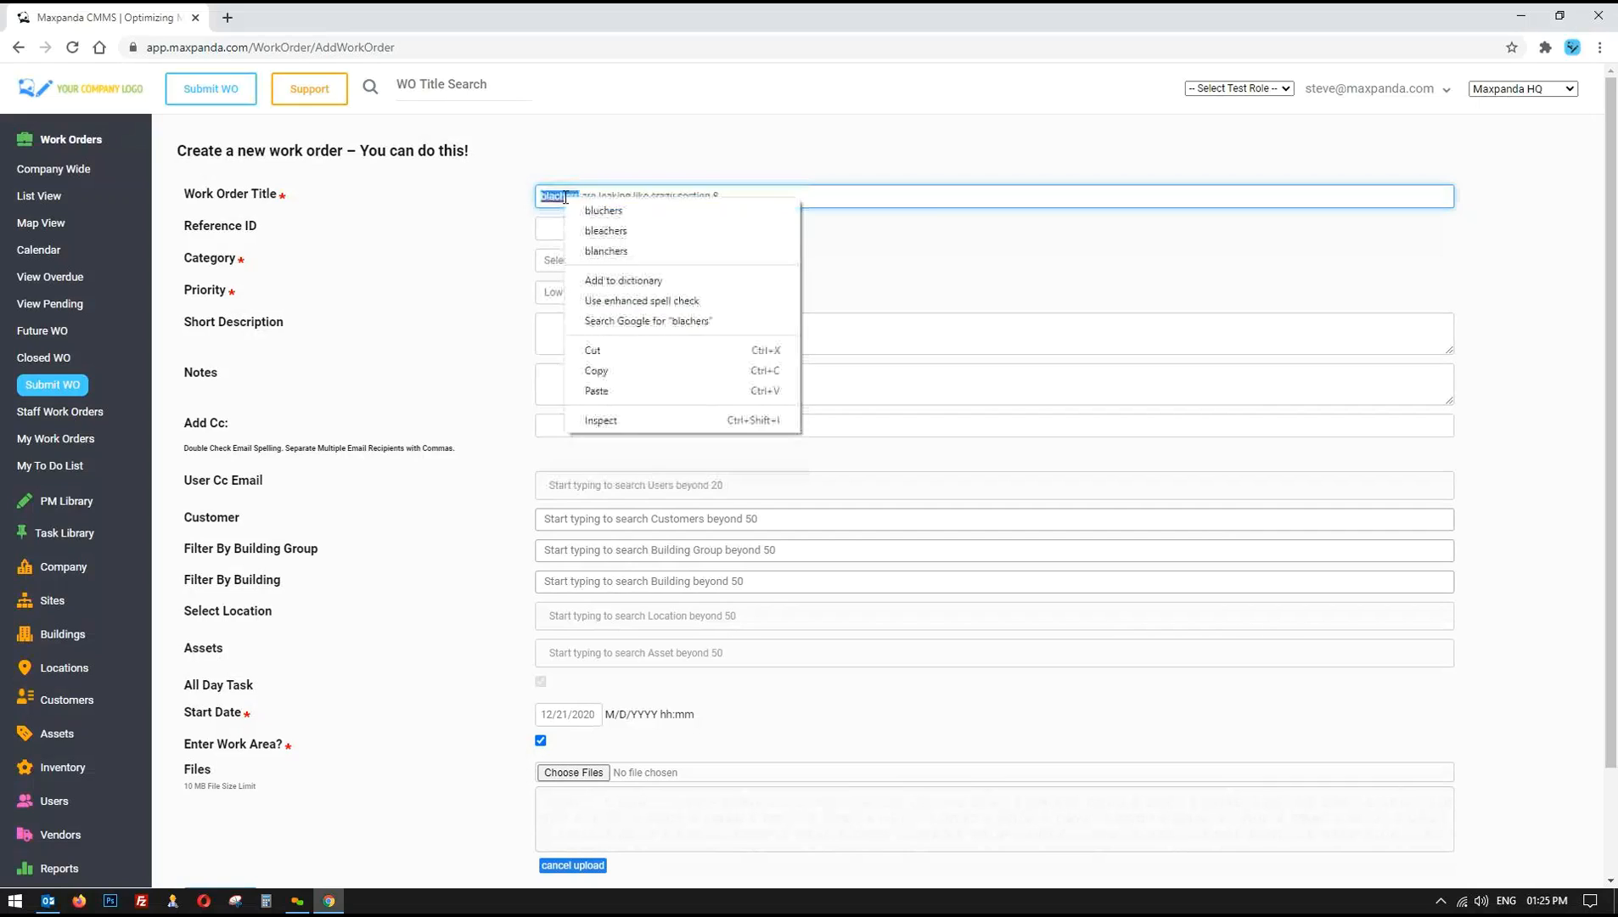
{"action": "left_click", "coordinate": [604, 252]}
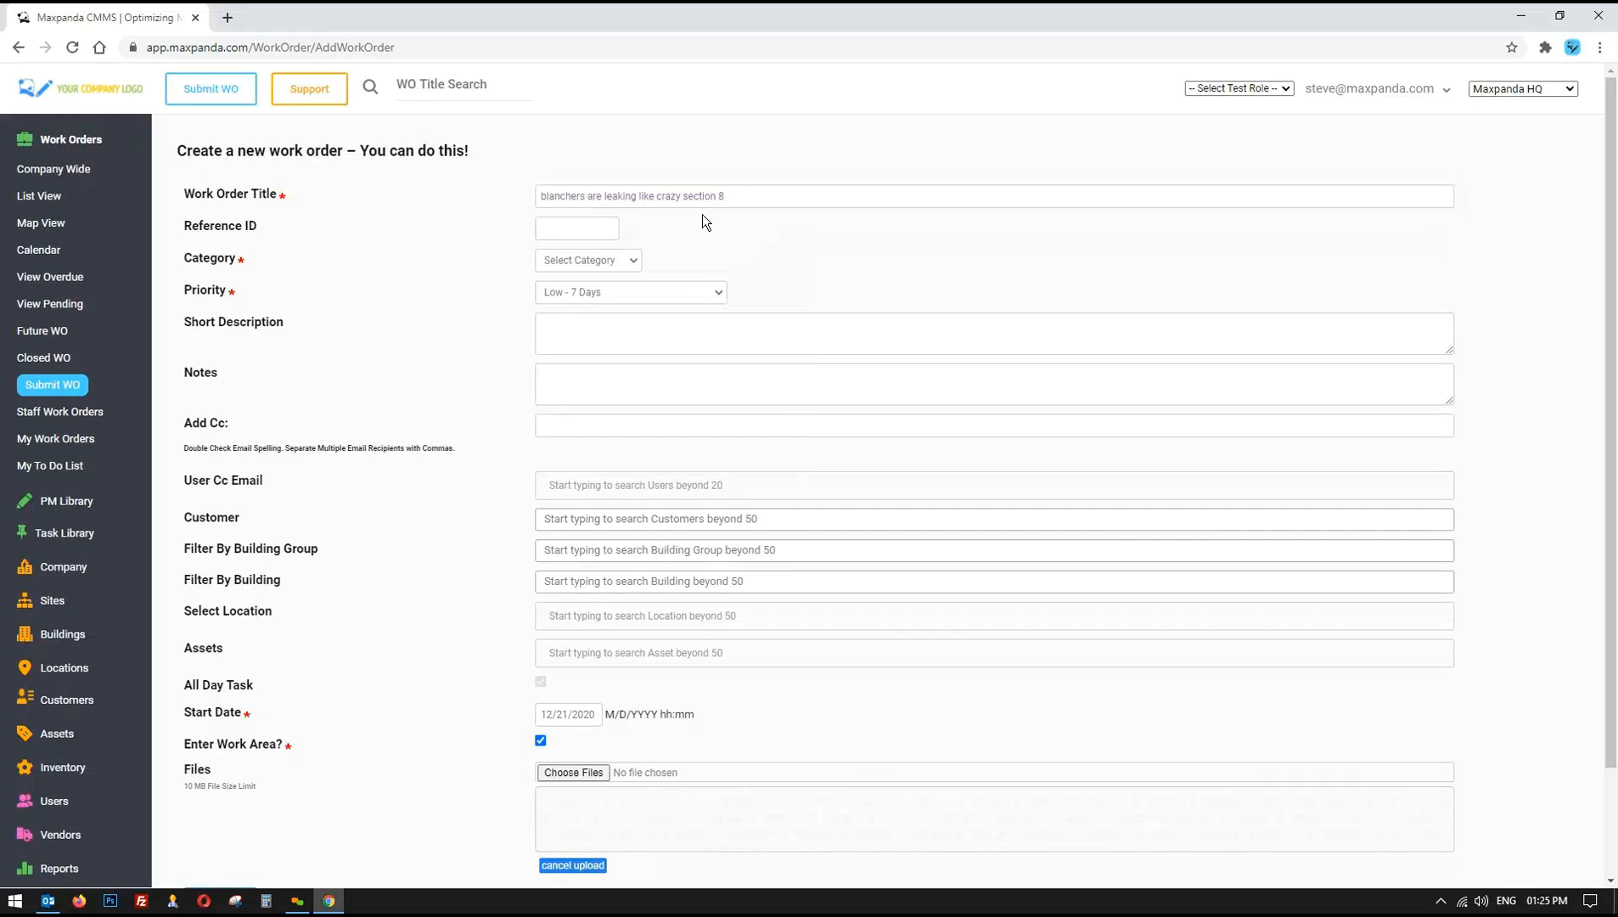
- Review the entered work order title and look over the list of test roles
{"action": "left_click_drag", "start_coordinate": [741, 197], "coordinate": [191, 200]}
{"action": "left_click_drag", "start_coordinate": [732, 198], "coordinate": [512, 198]}
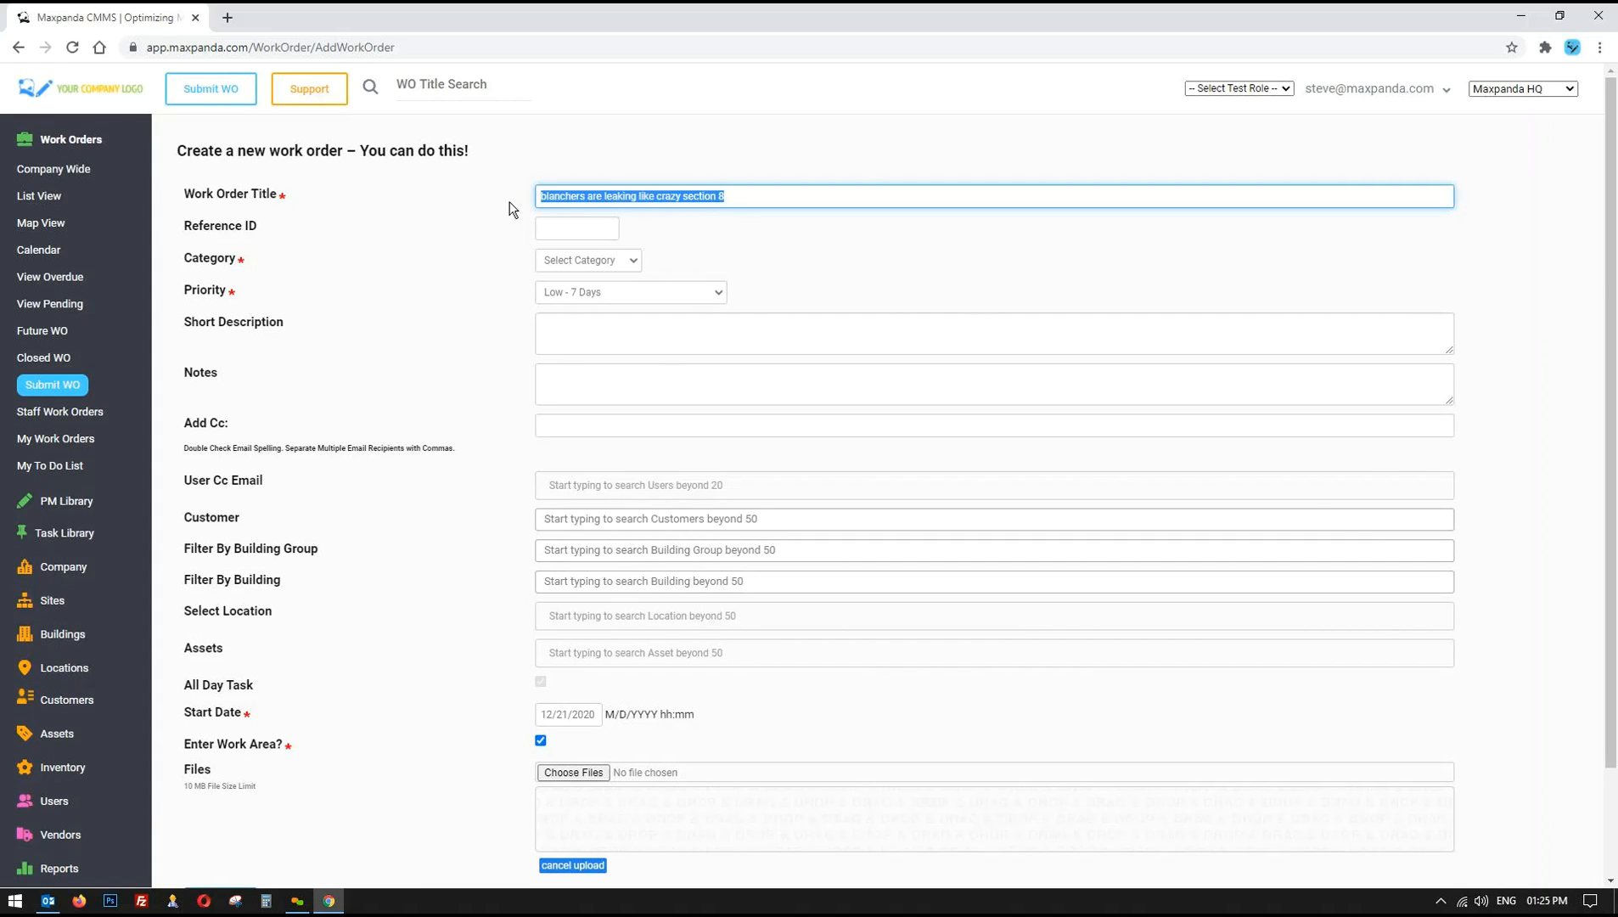
{"action": "left_click", "coordinate": [1271, 90]}
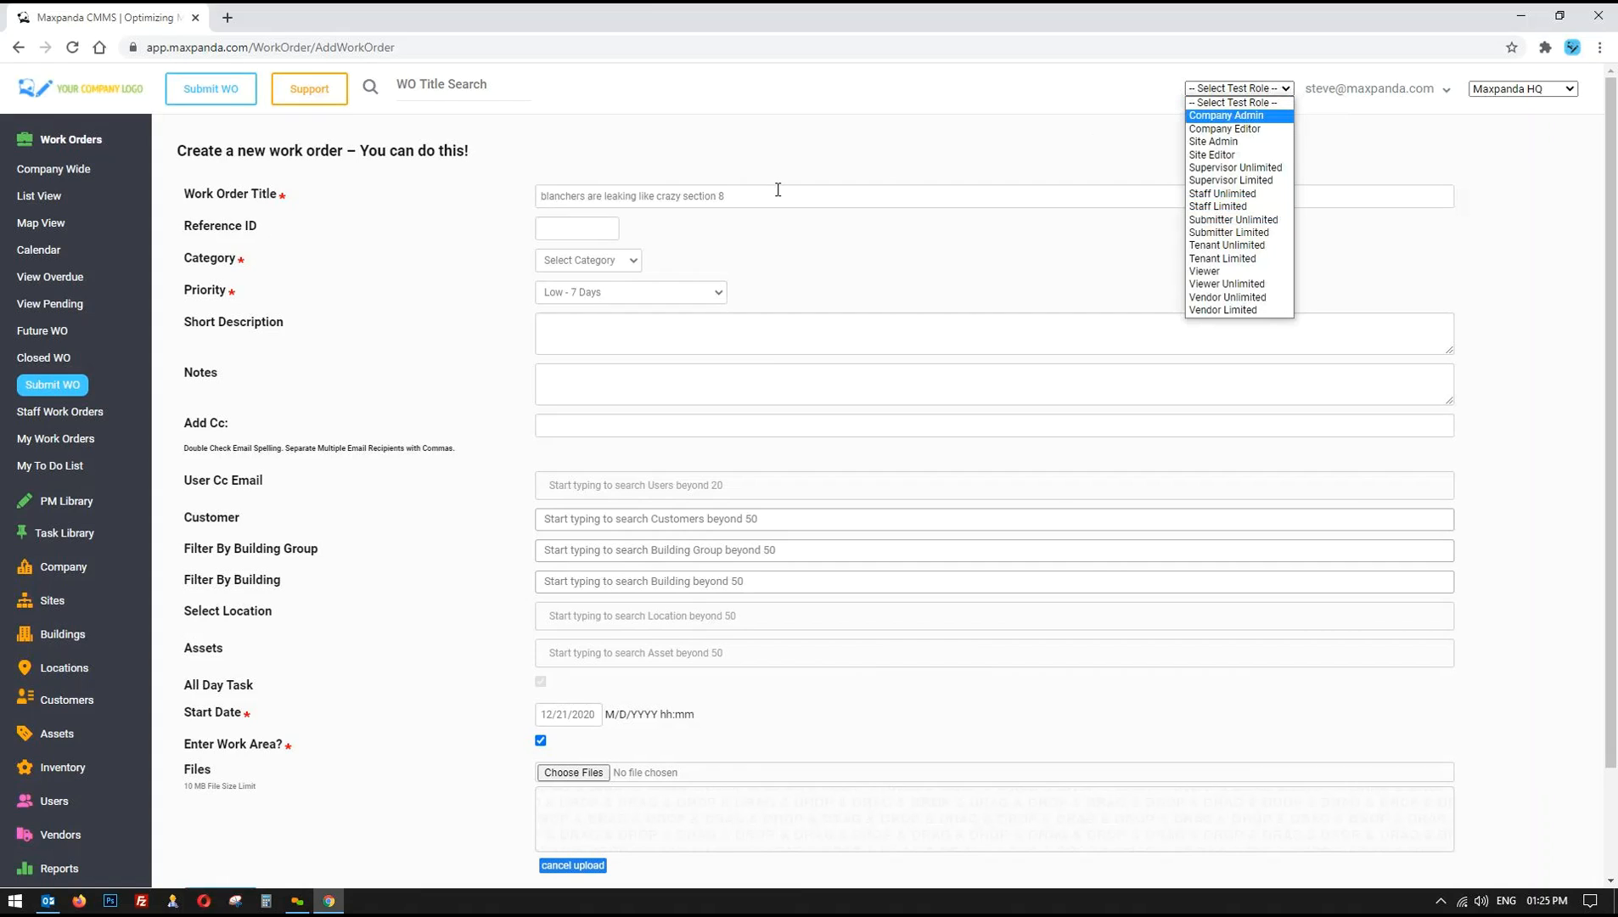
{"action": "left_click_drag", "start_coordinate": [774, 192], "coordinate": [519, 195]}
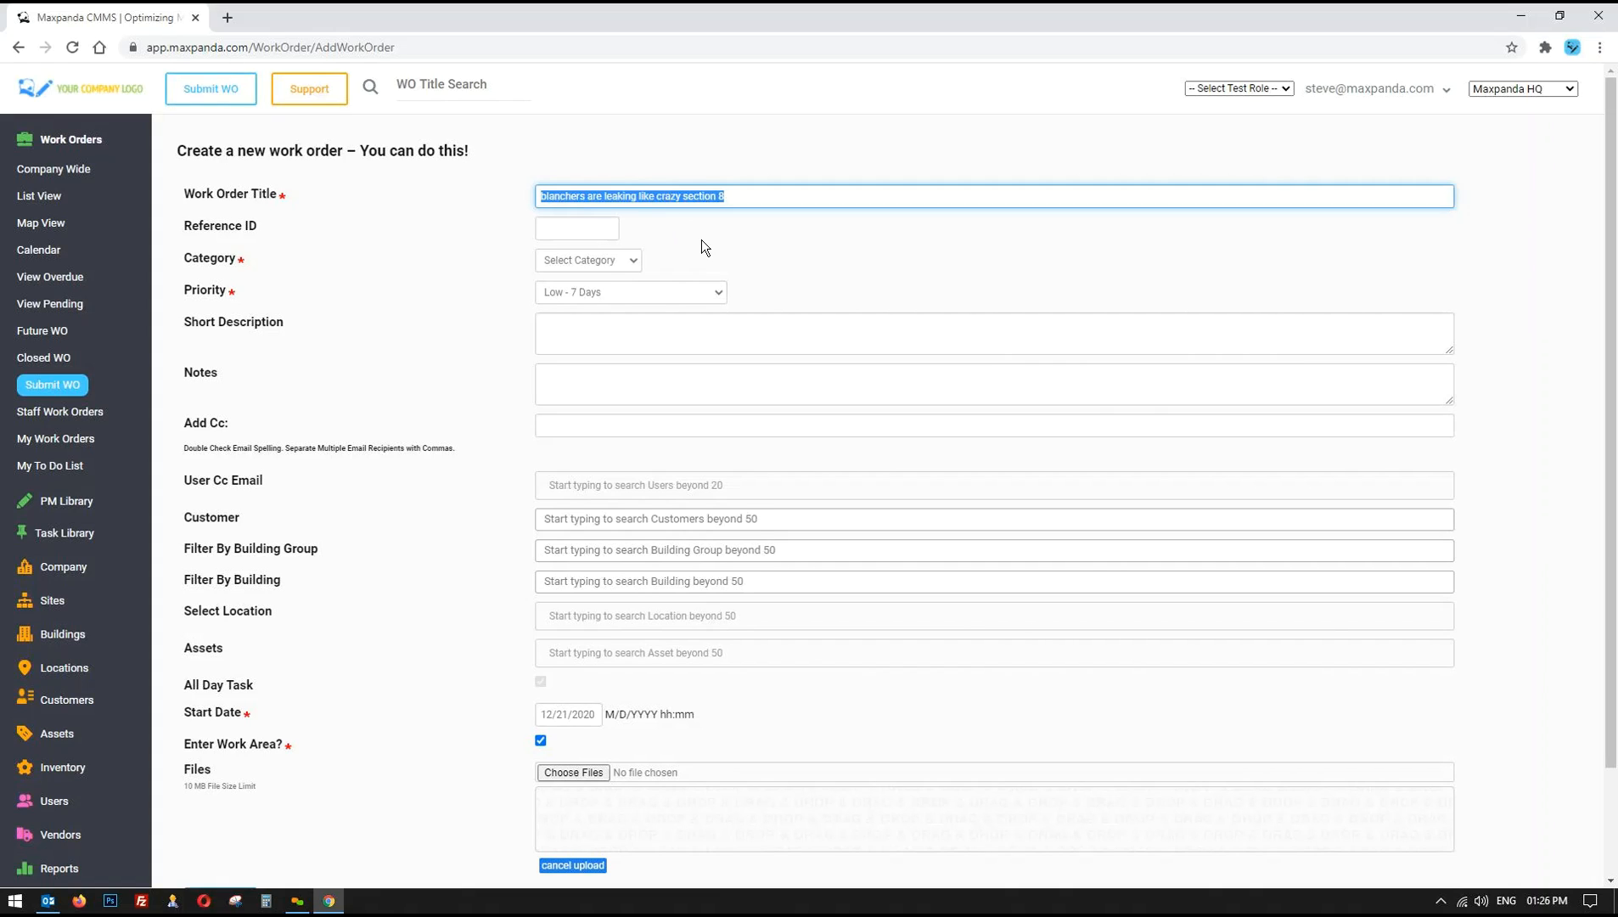
{"action": "left_click_drag", "start_coordinate": [730, 196], "coordinate": [524, 201]}
- Set the work order's Reference ID to 123
{"action": "left_click", "coordinate": [565, 227]}
{"action": "left_click_drag", "start_coordinate": [179, 222], "coordinate": [283, 228]}
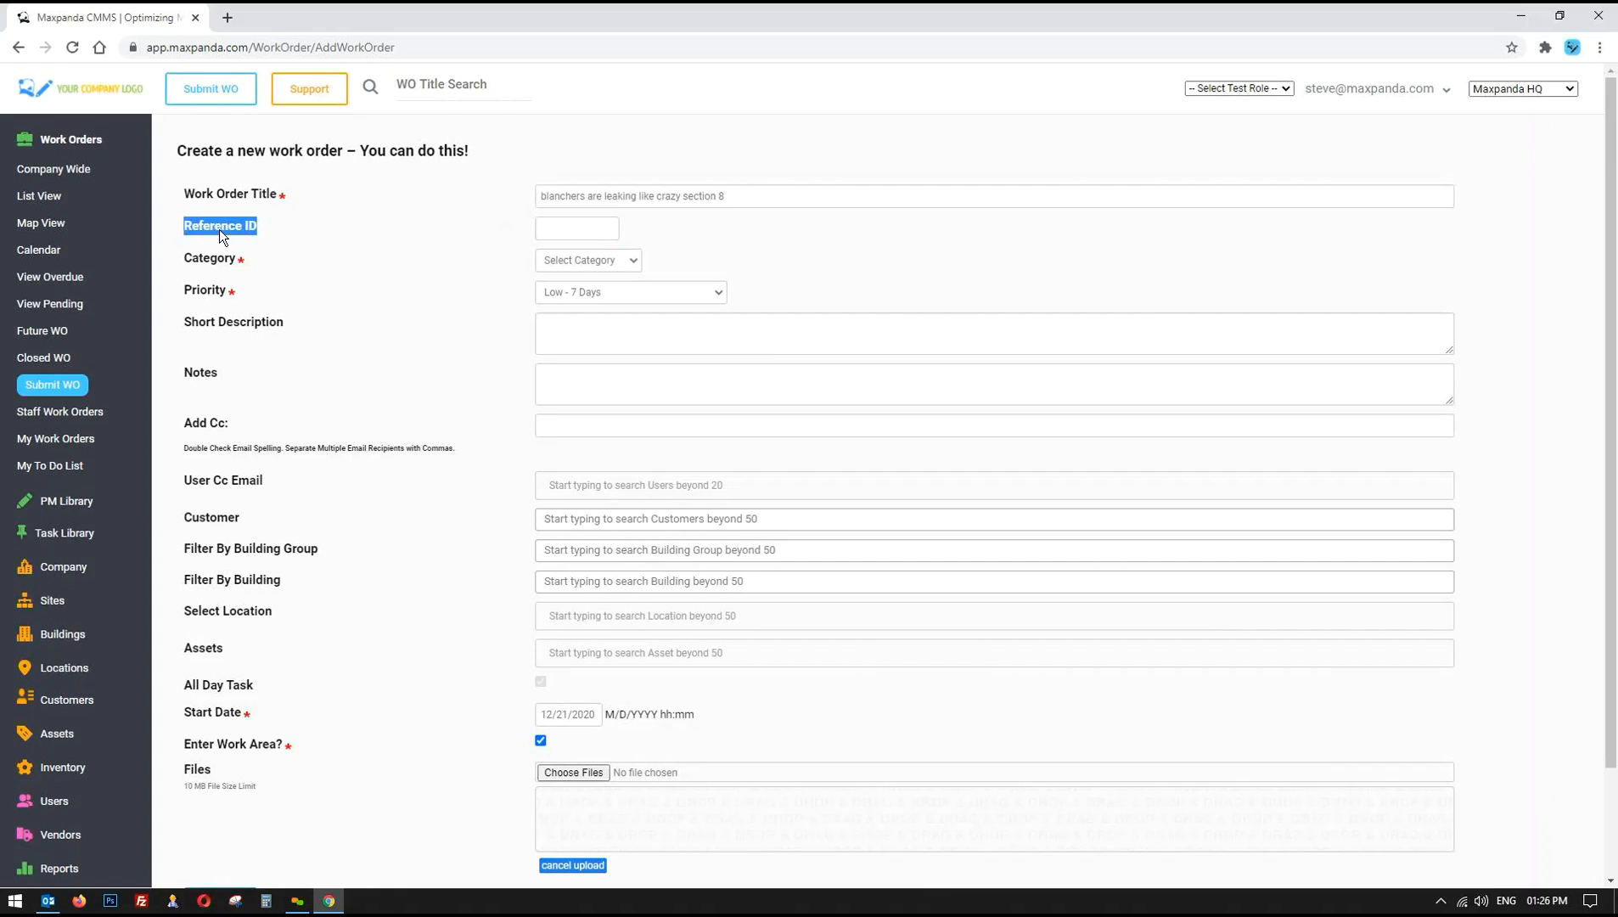
{"action": "left_click", "coordinate": [566, 228]}
{"action": "type", "text": "123"}
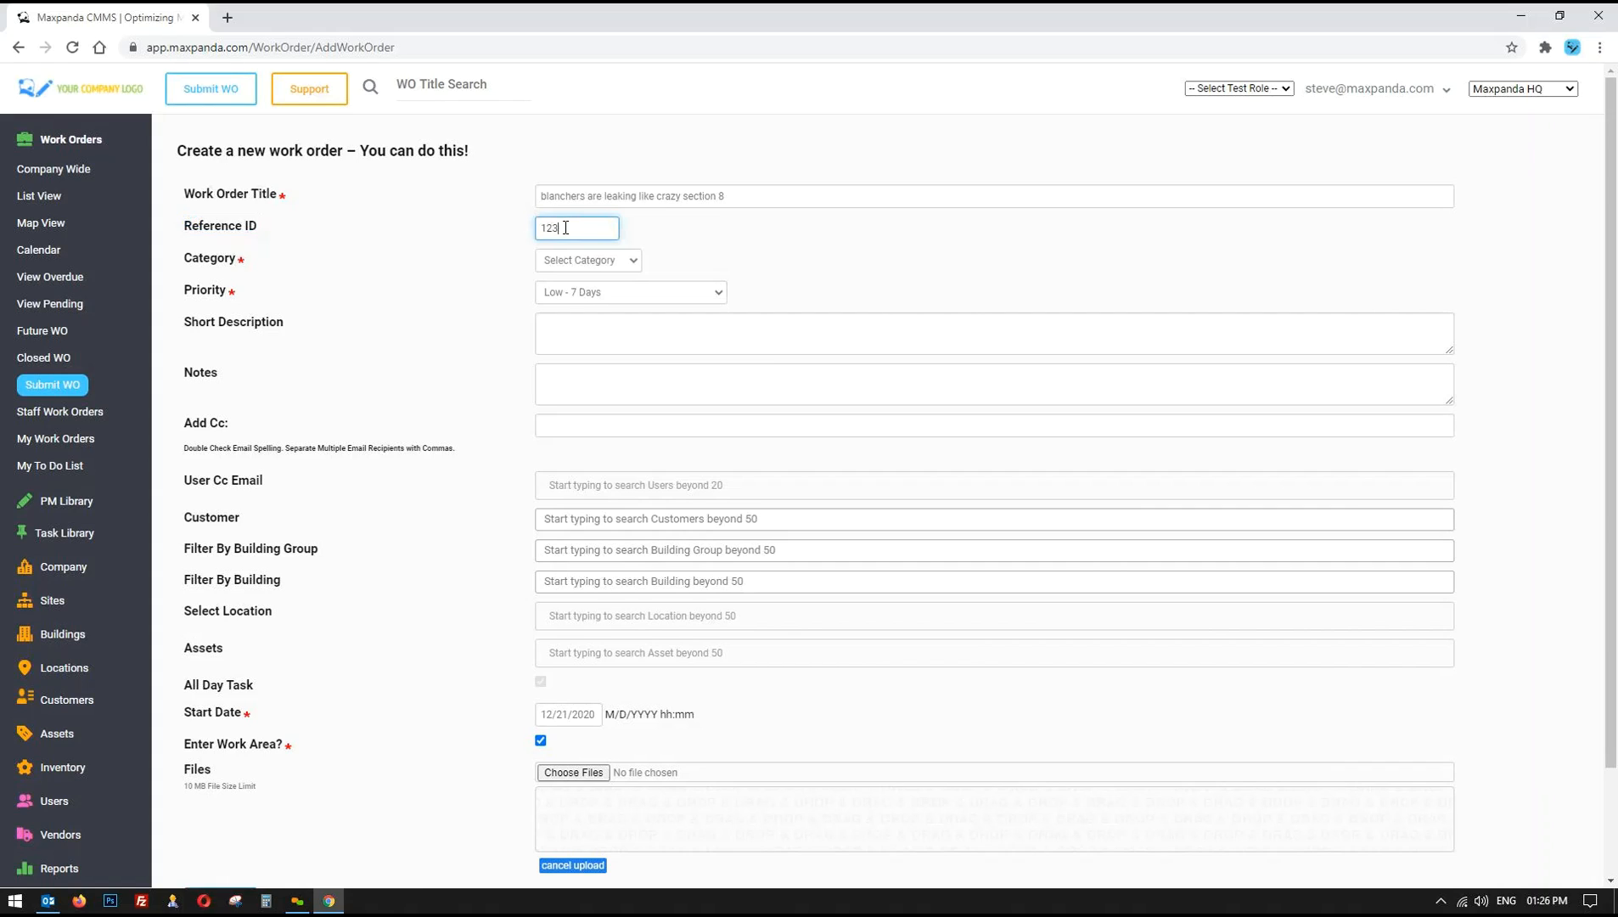
{"action": "left_click_drag", "start_coordinate": [194, 225], "coordinate": [305, 225]}
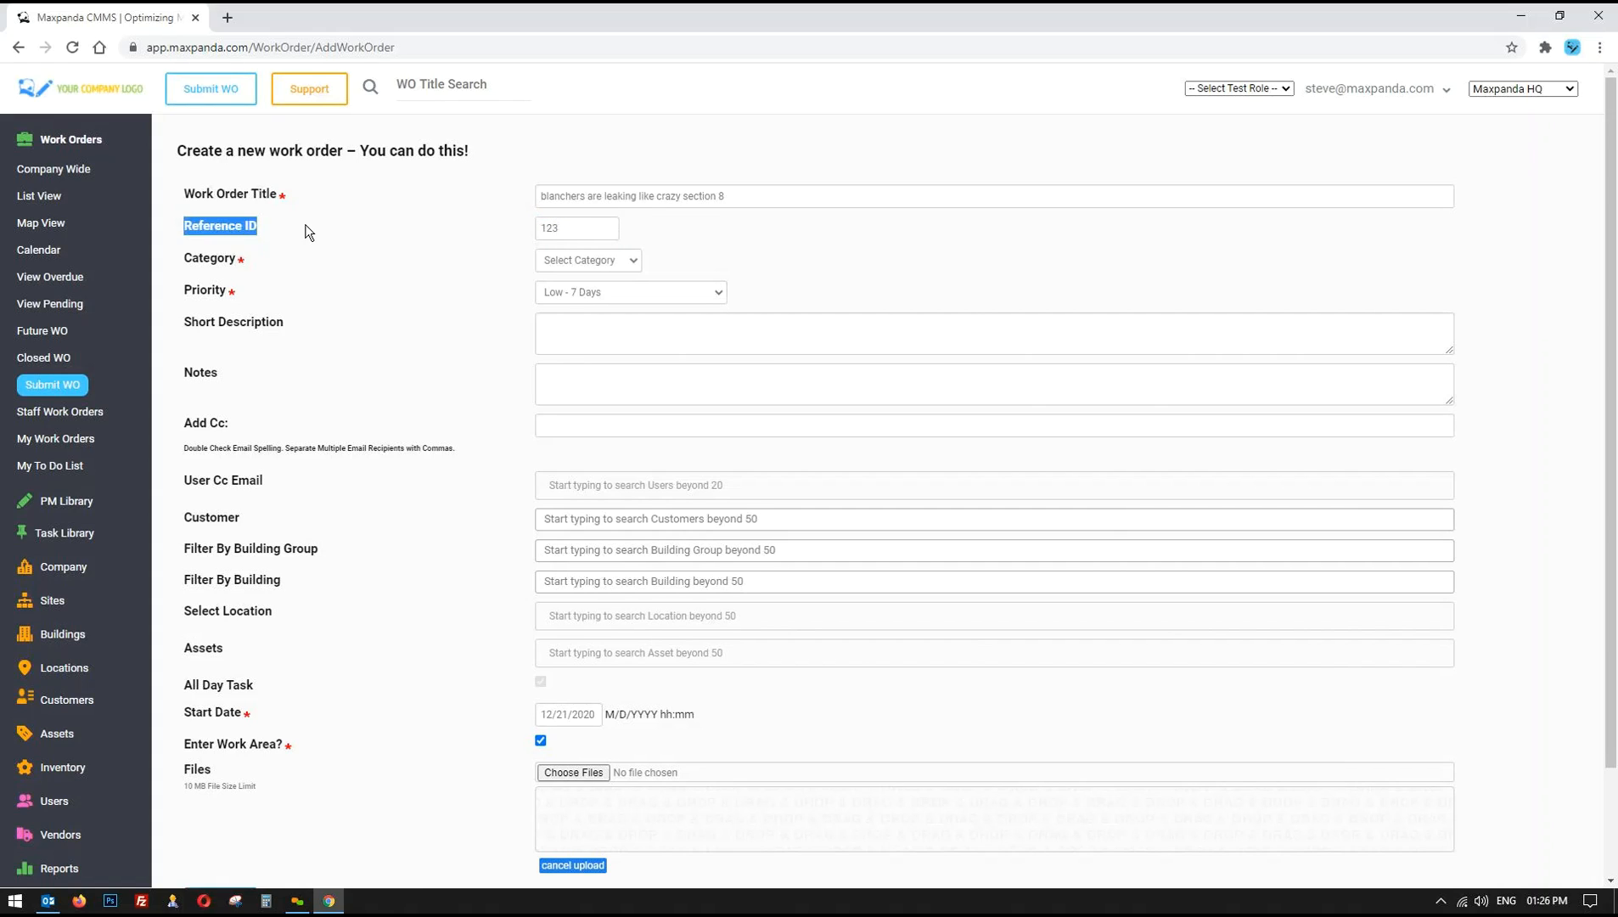
{"action": "left_click", "coordinate": [580, 234]}
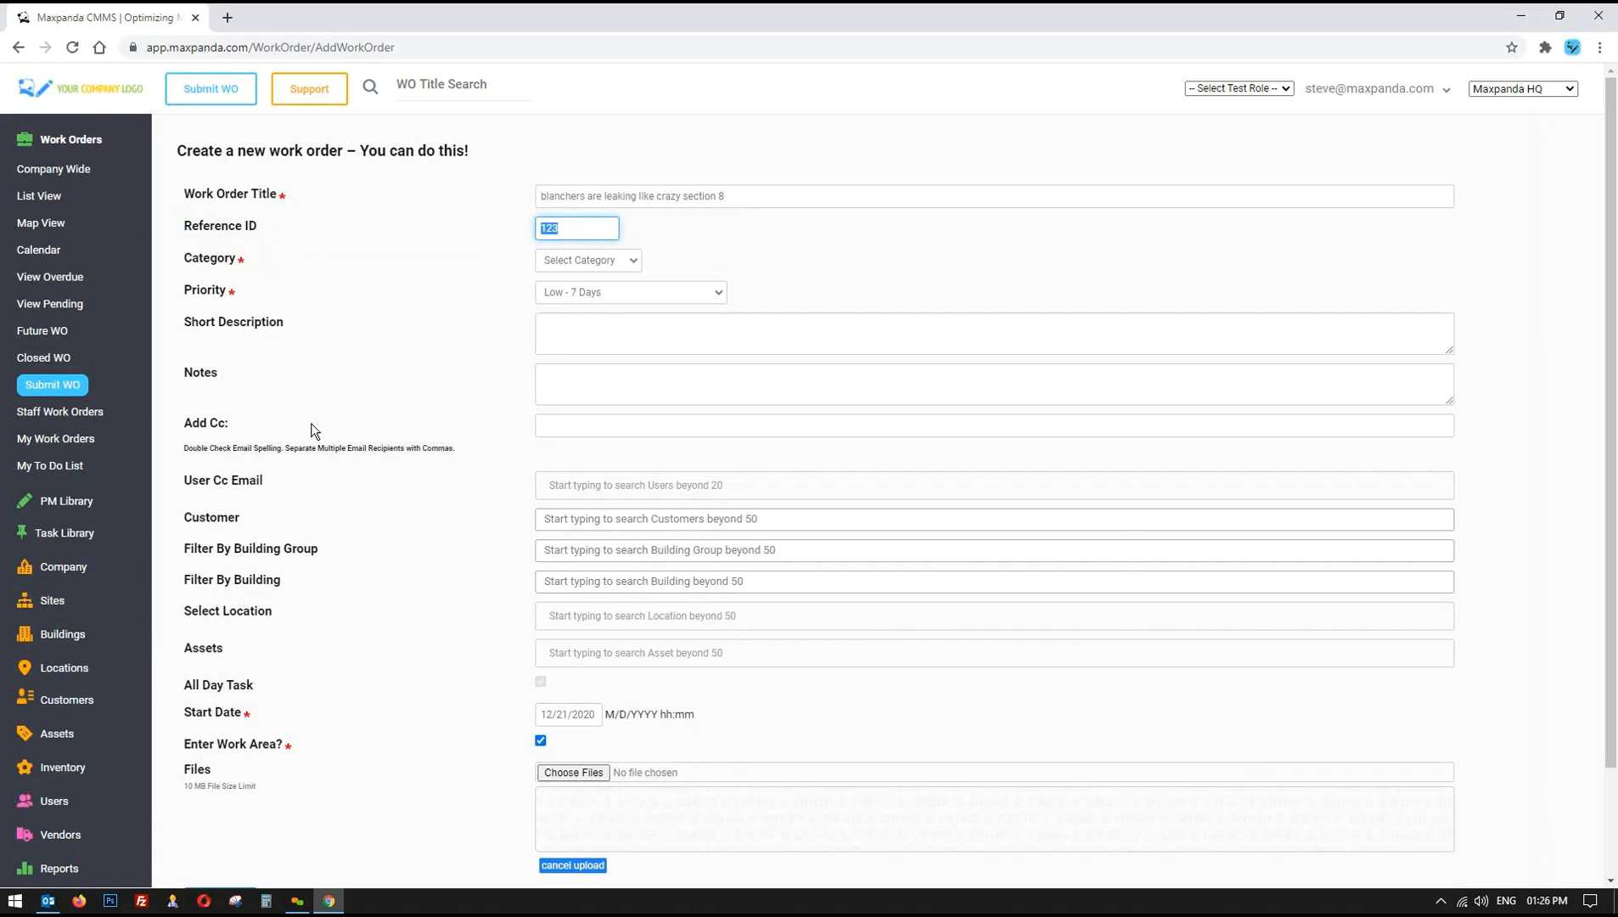
- Look through the available work order categories and set the category to Repair
{"action": "left_click", "coordinate": [604, 256]}
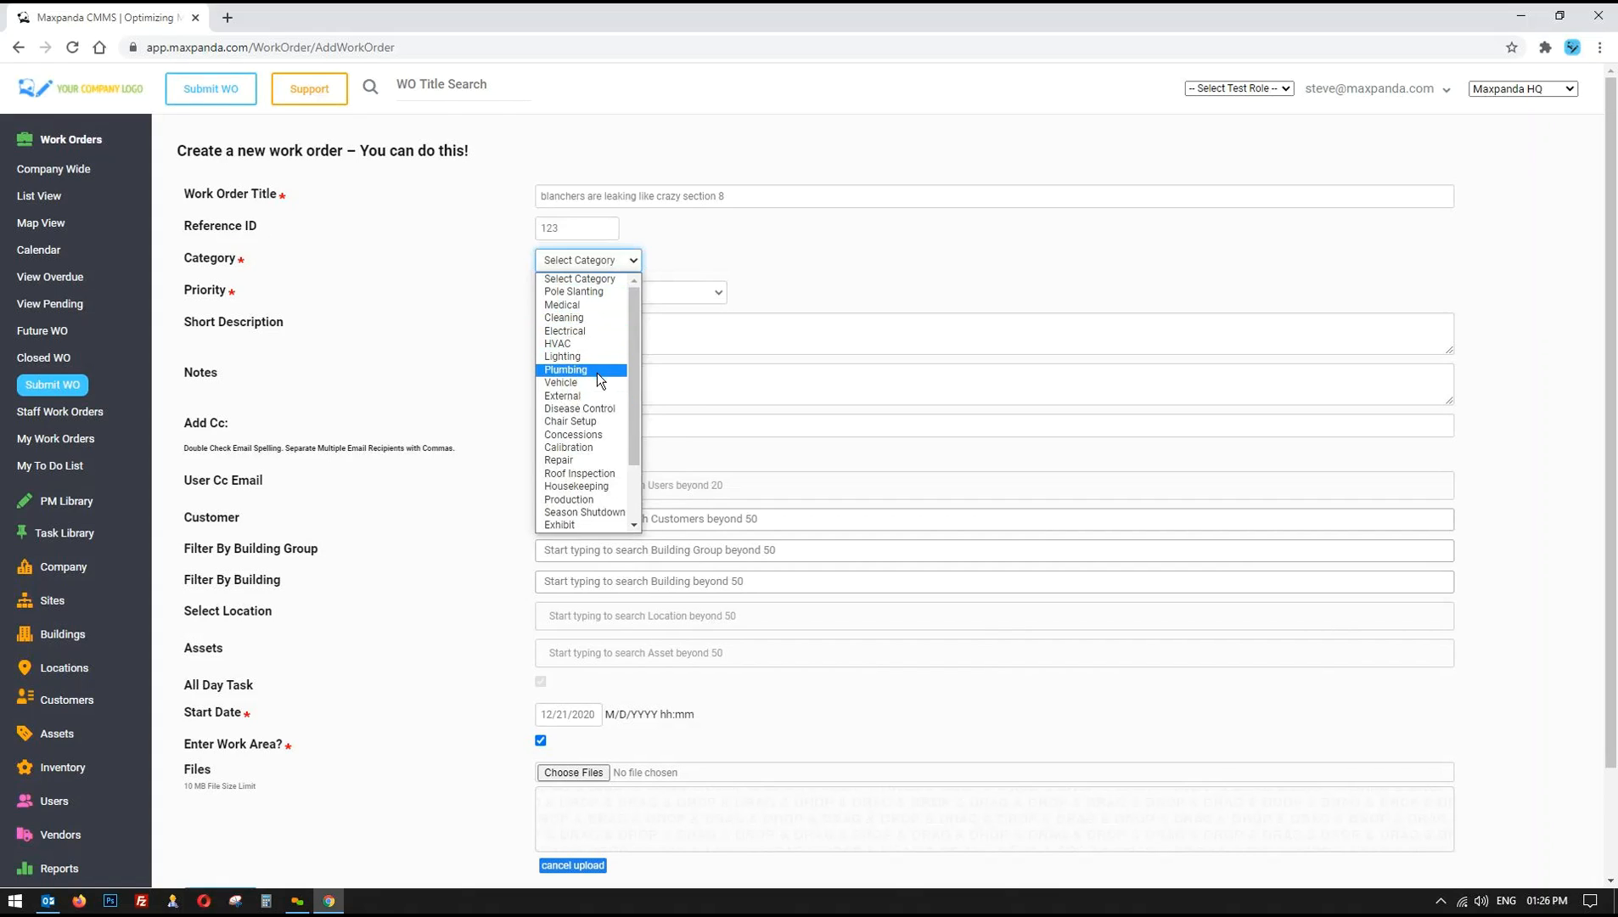
{"action": "scroll", "coordinate": [597, 380], "scroll_direction": "down", "scroll_amount": 2}
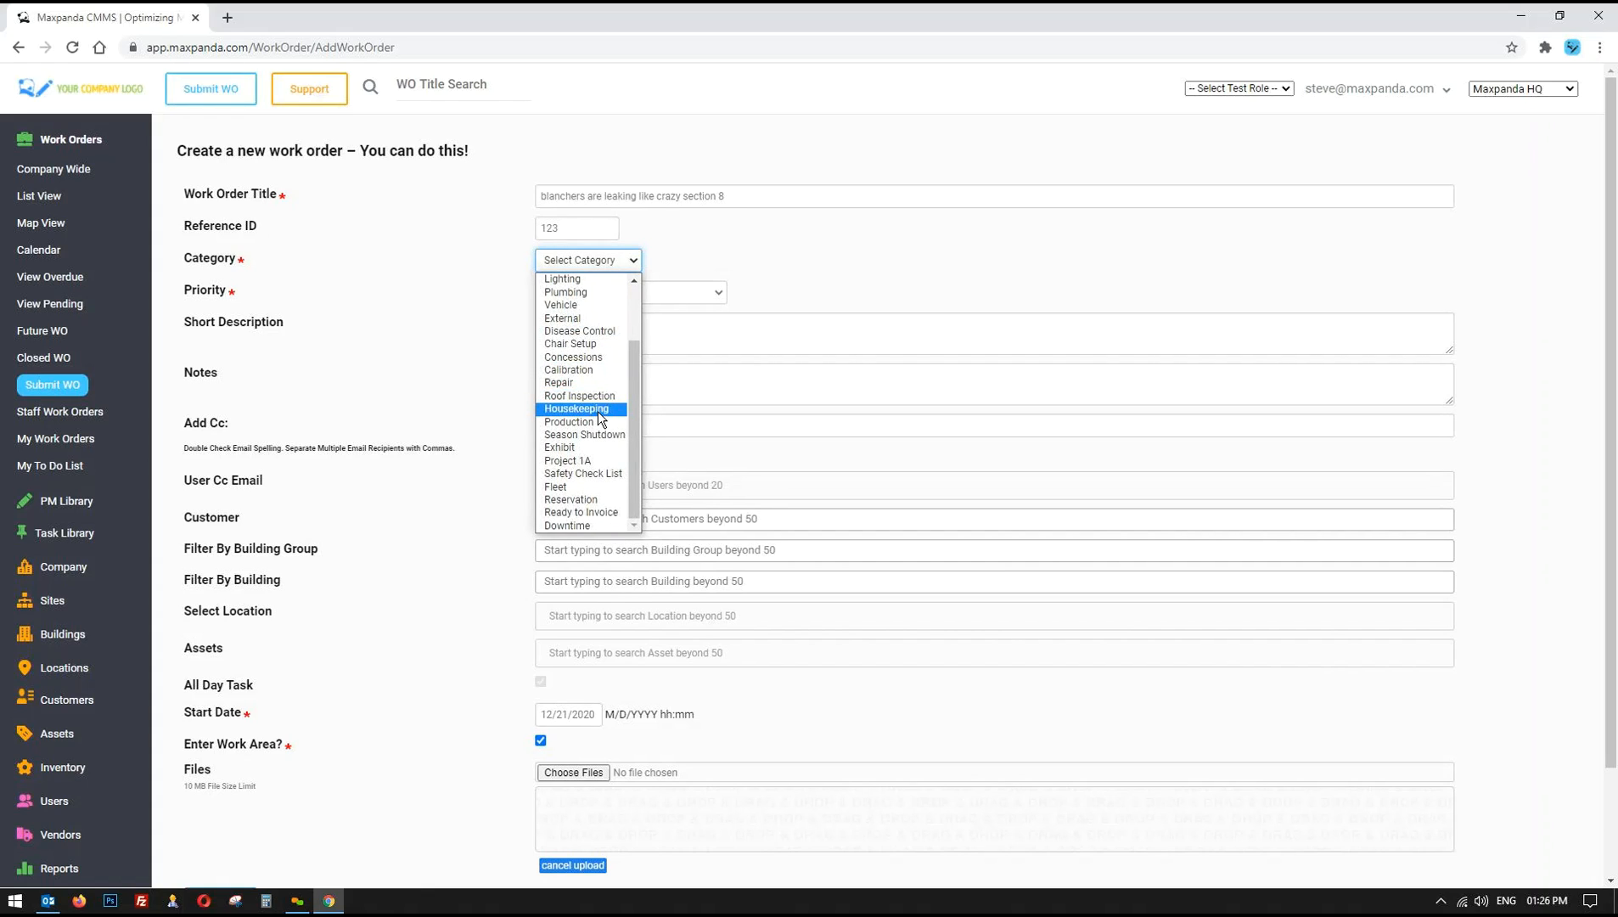
{"action": "scroll", "coordinate": [594, 404], "scroll_direction": "up", "scroll_amount": 2}
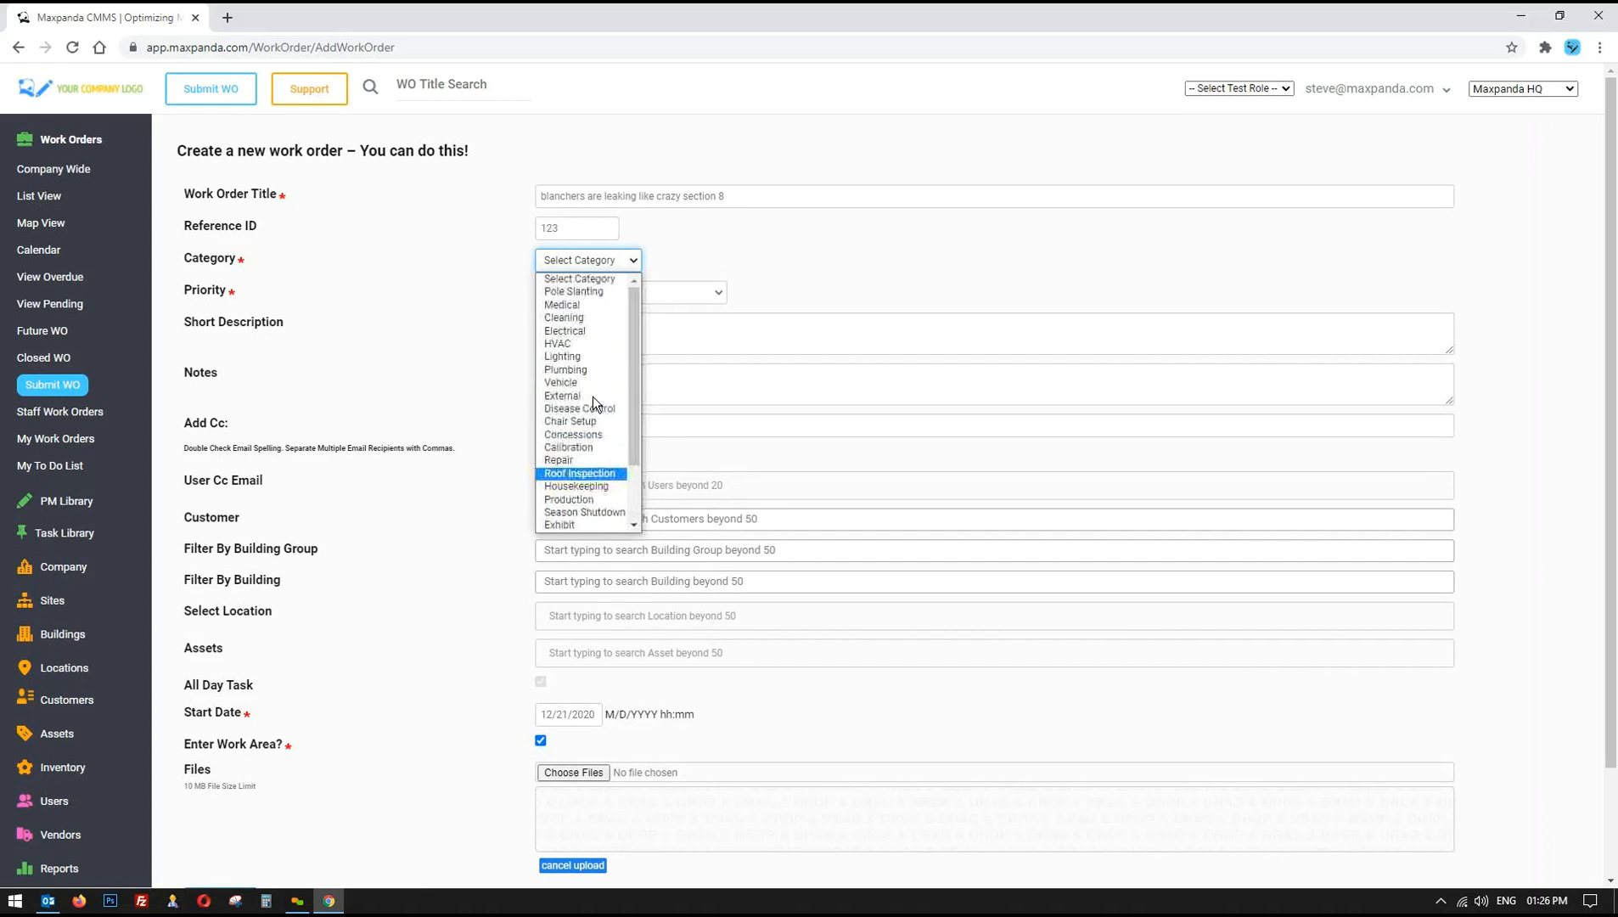
{"action": "left_click", "coordinate": [603, 461]}
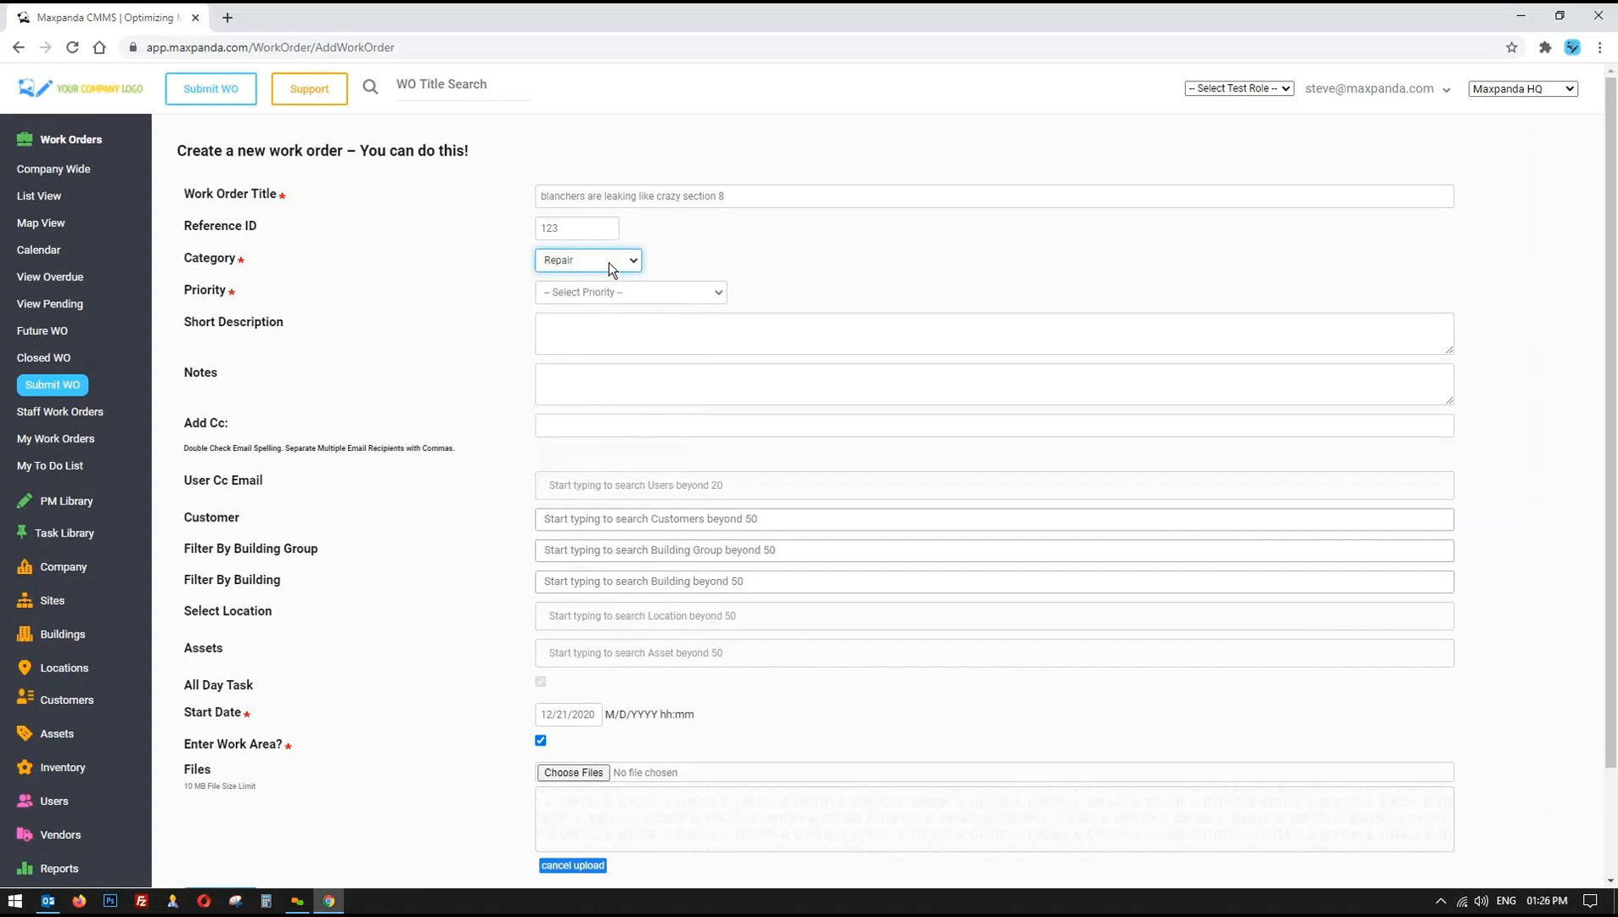
{"action": "left_click", "coordinate": [607, 263]}
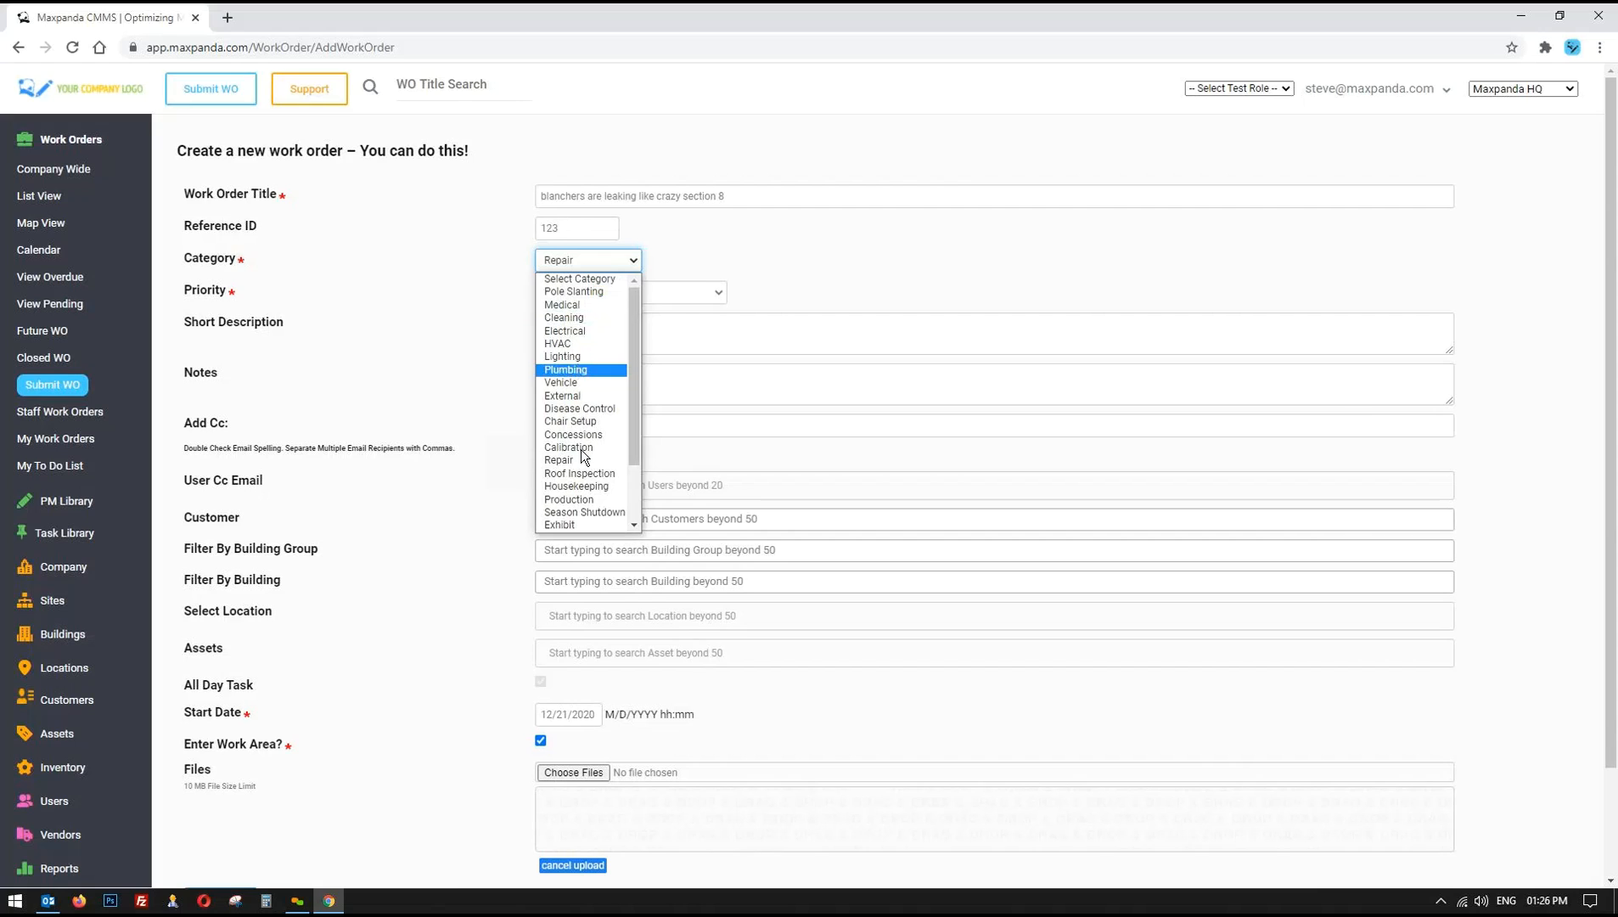
{"action": "left_click", "coordinate": [840, 265]}
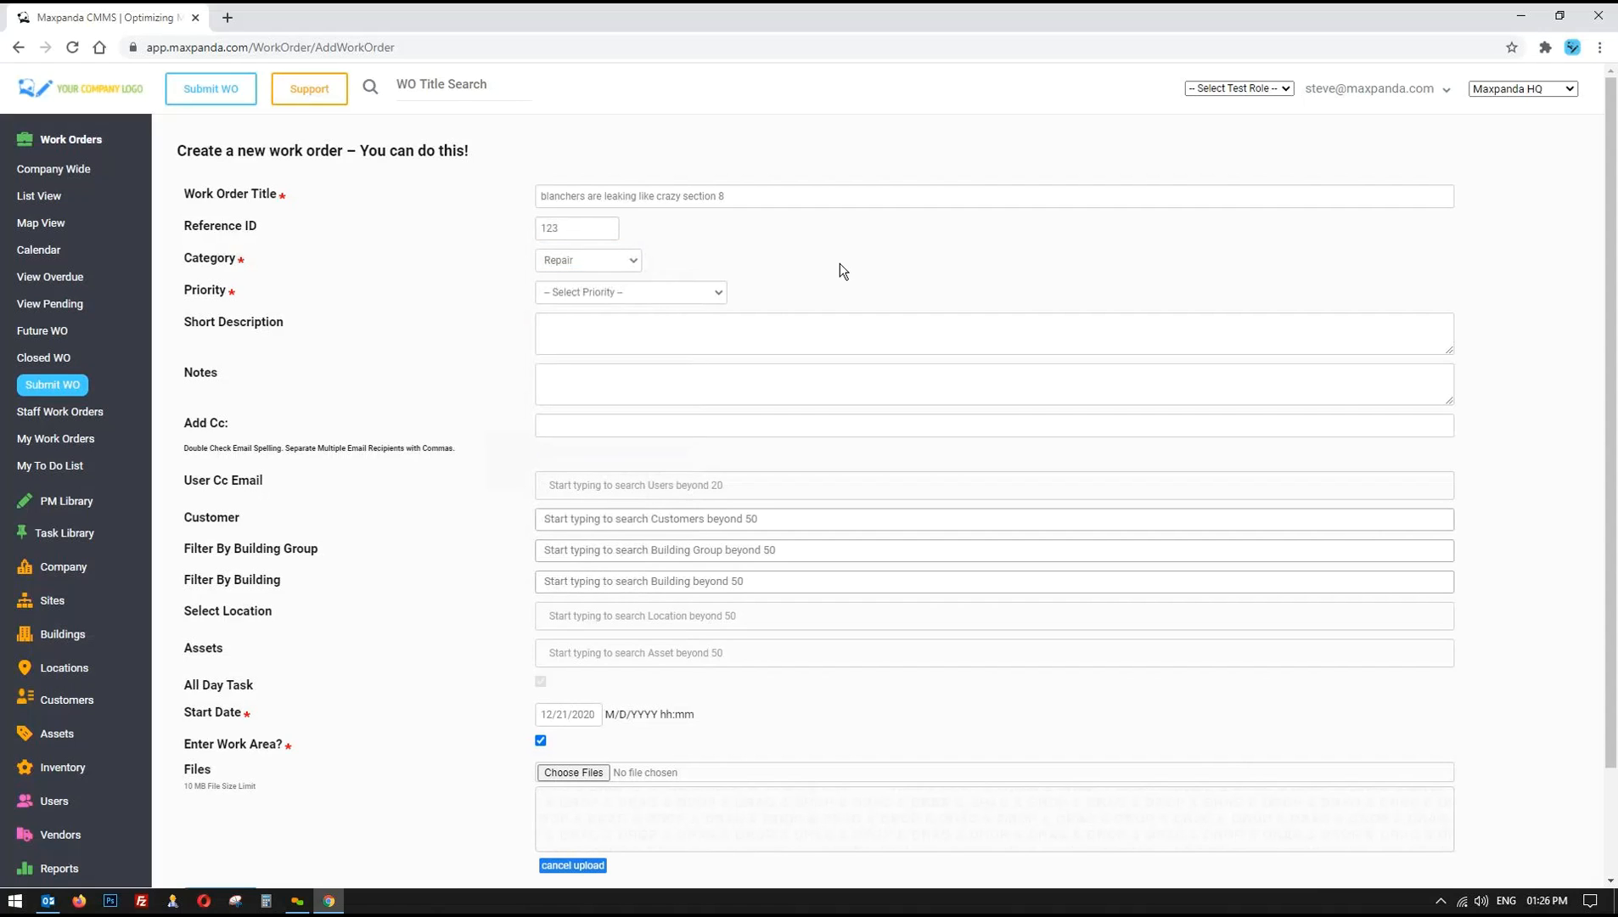
- Try the Urgent - 1 Days and 1 Hour Response - 06:00 Hours priorities, and set the priority to High - 3 Days
{"action": "left_click", "coordinate": [630, 294]}
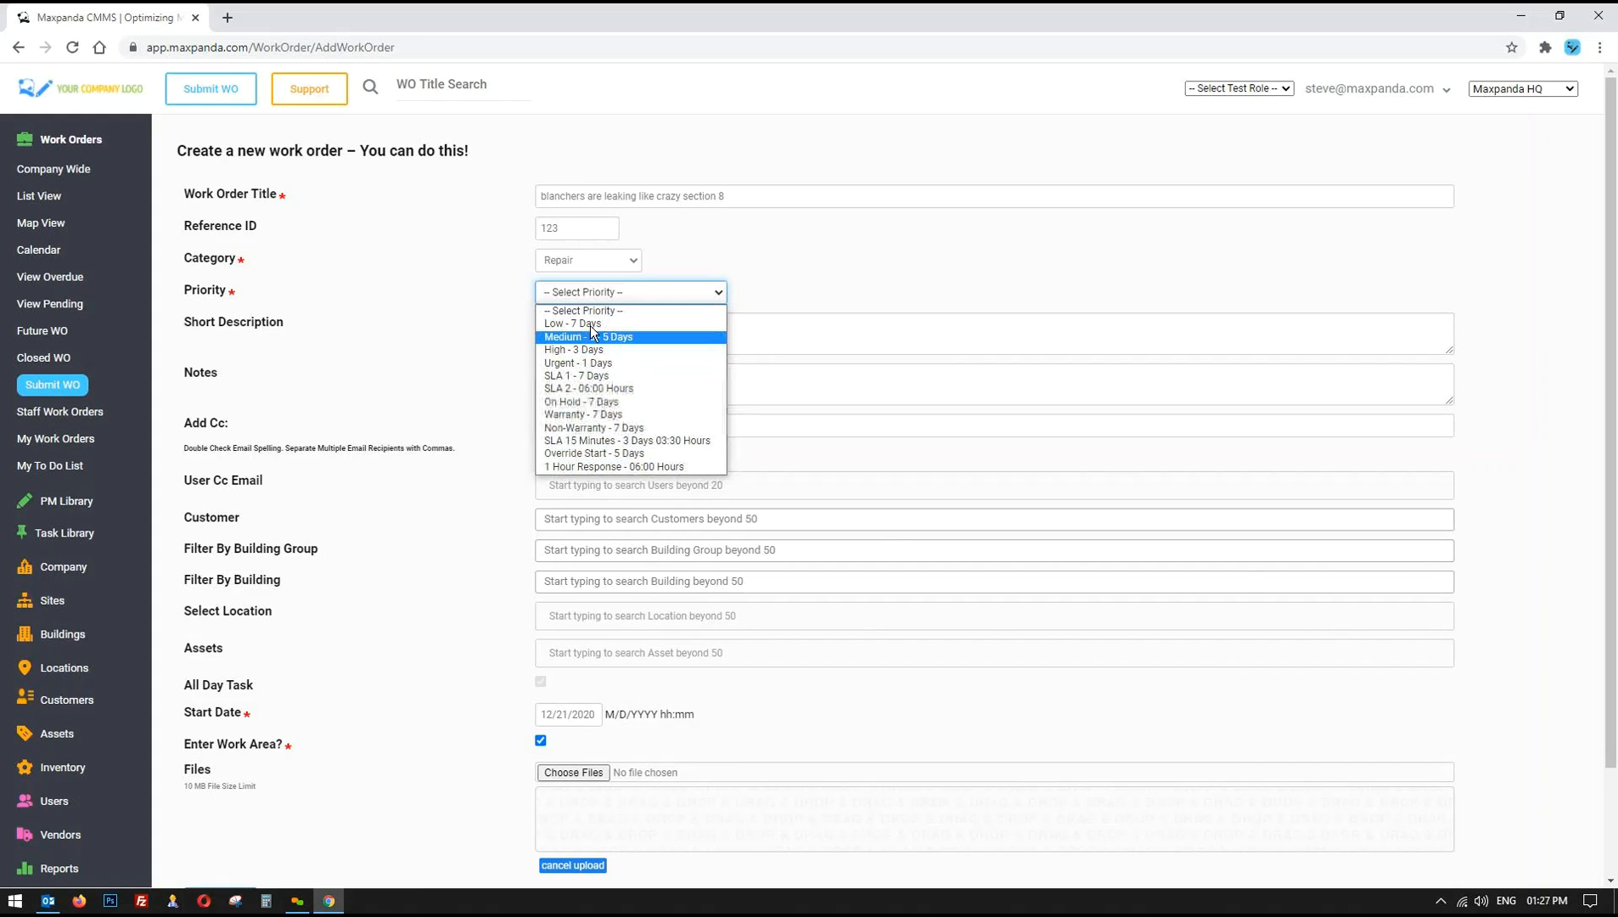
{"action": "left_click", "coordinate": [619, 363]}
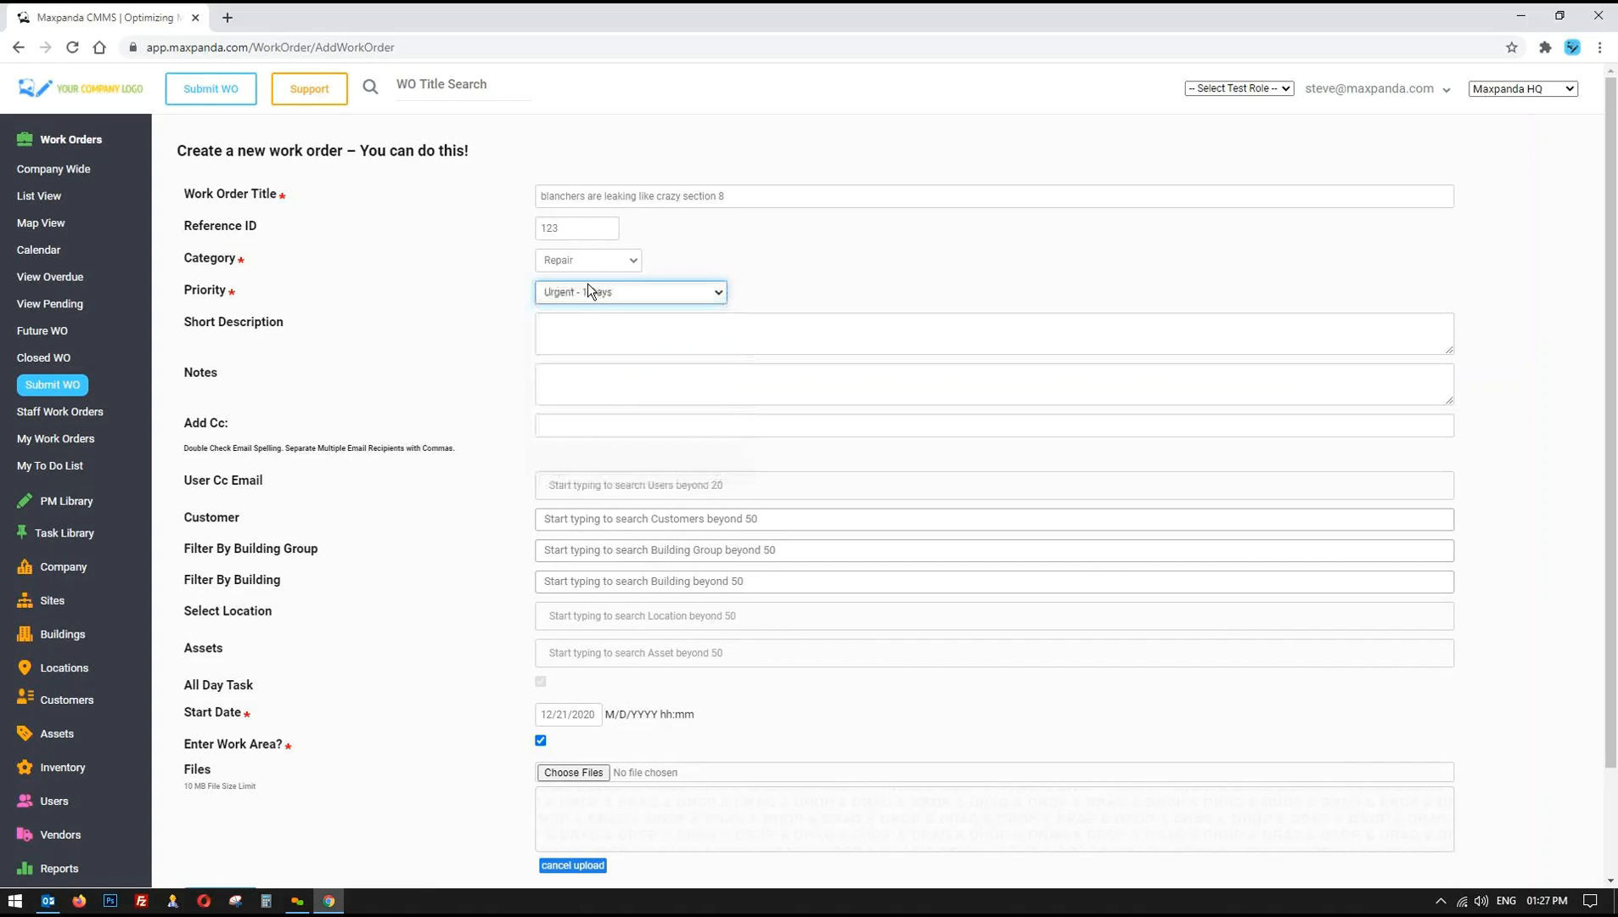
{"action": "left_click", "coordinate": [675, 292]}
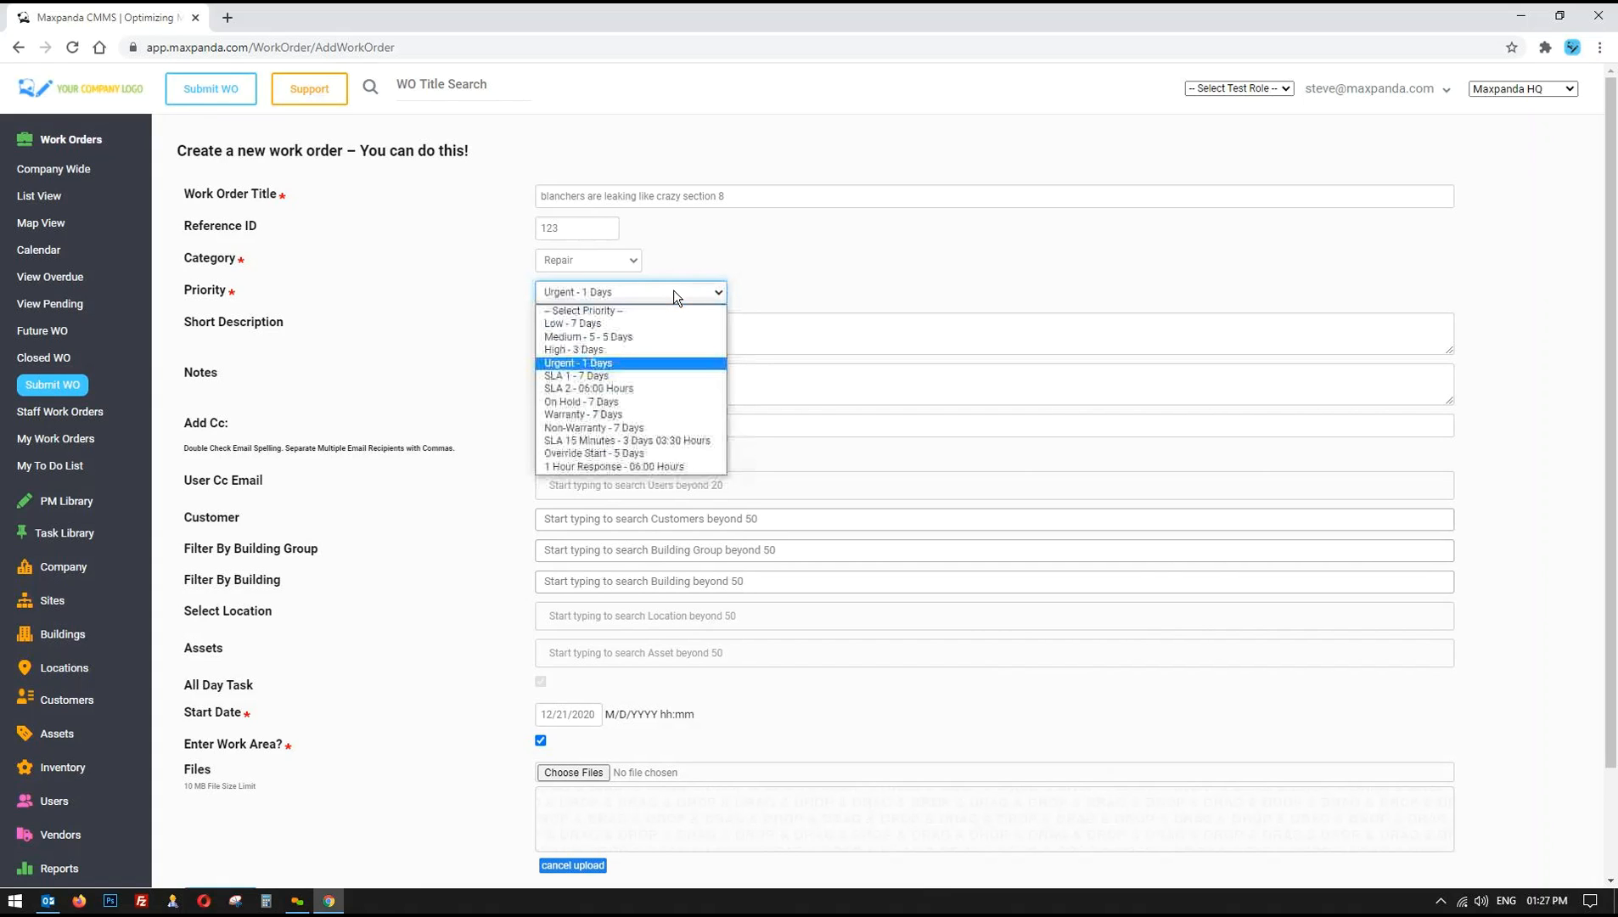
{"action": "left_click", "coordinate": [660, 374]}
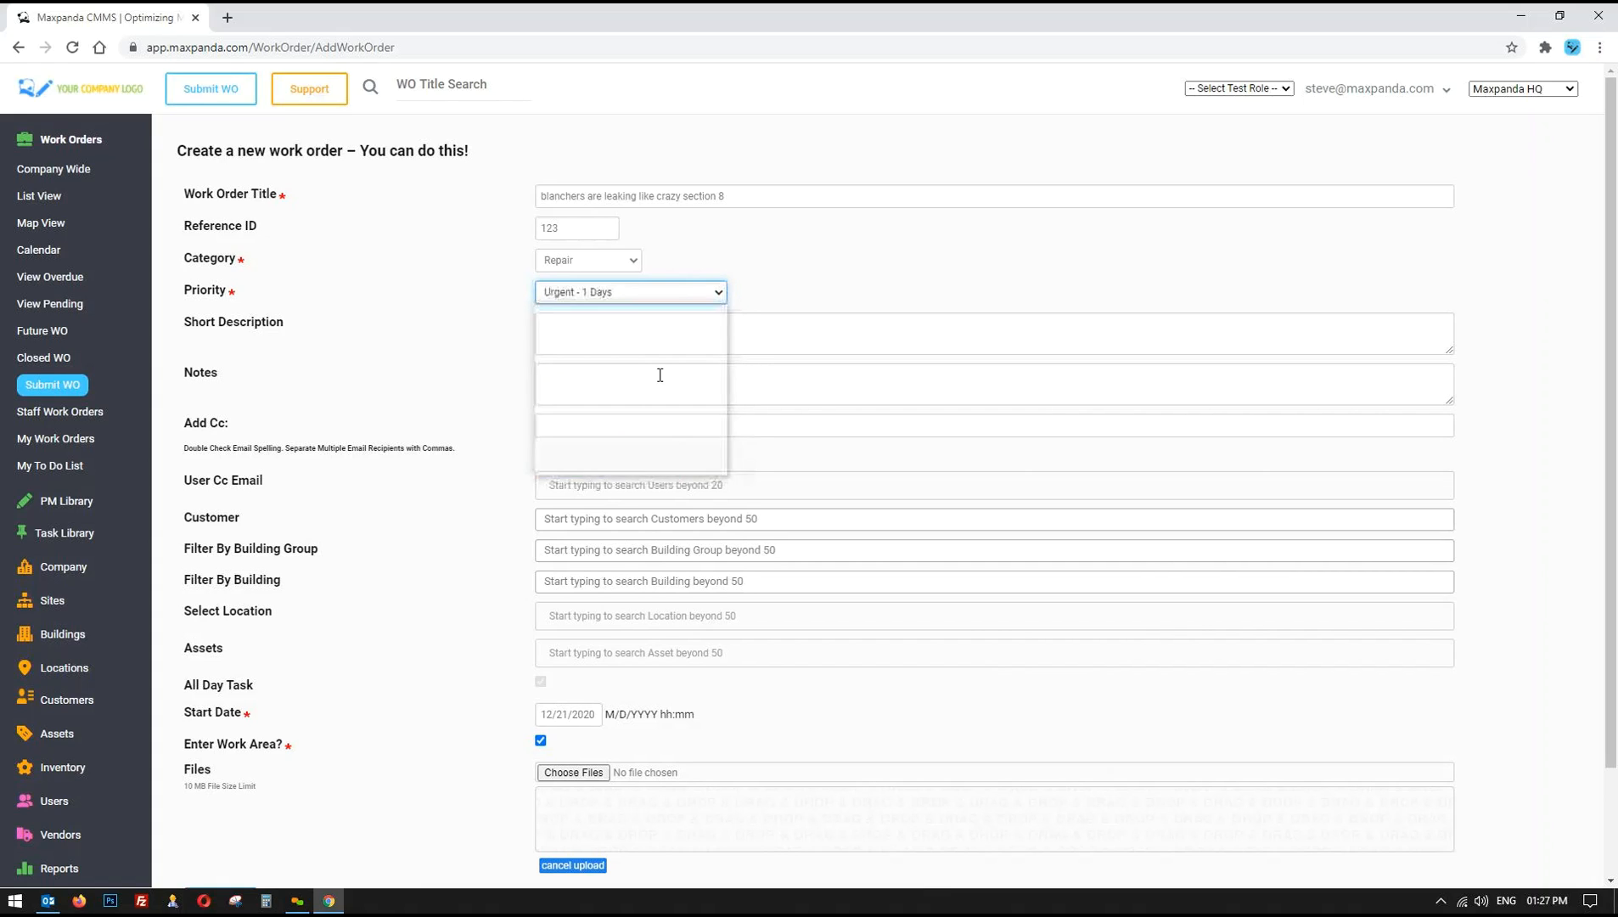
{"action": "left_click", "coordinate": [660, 289]}
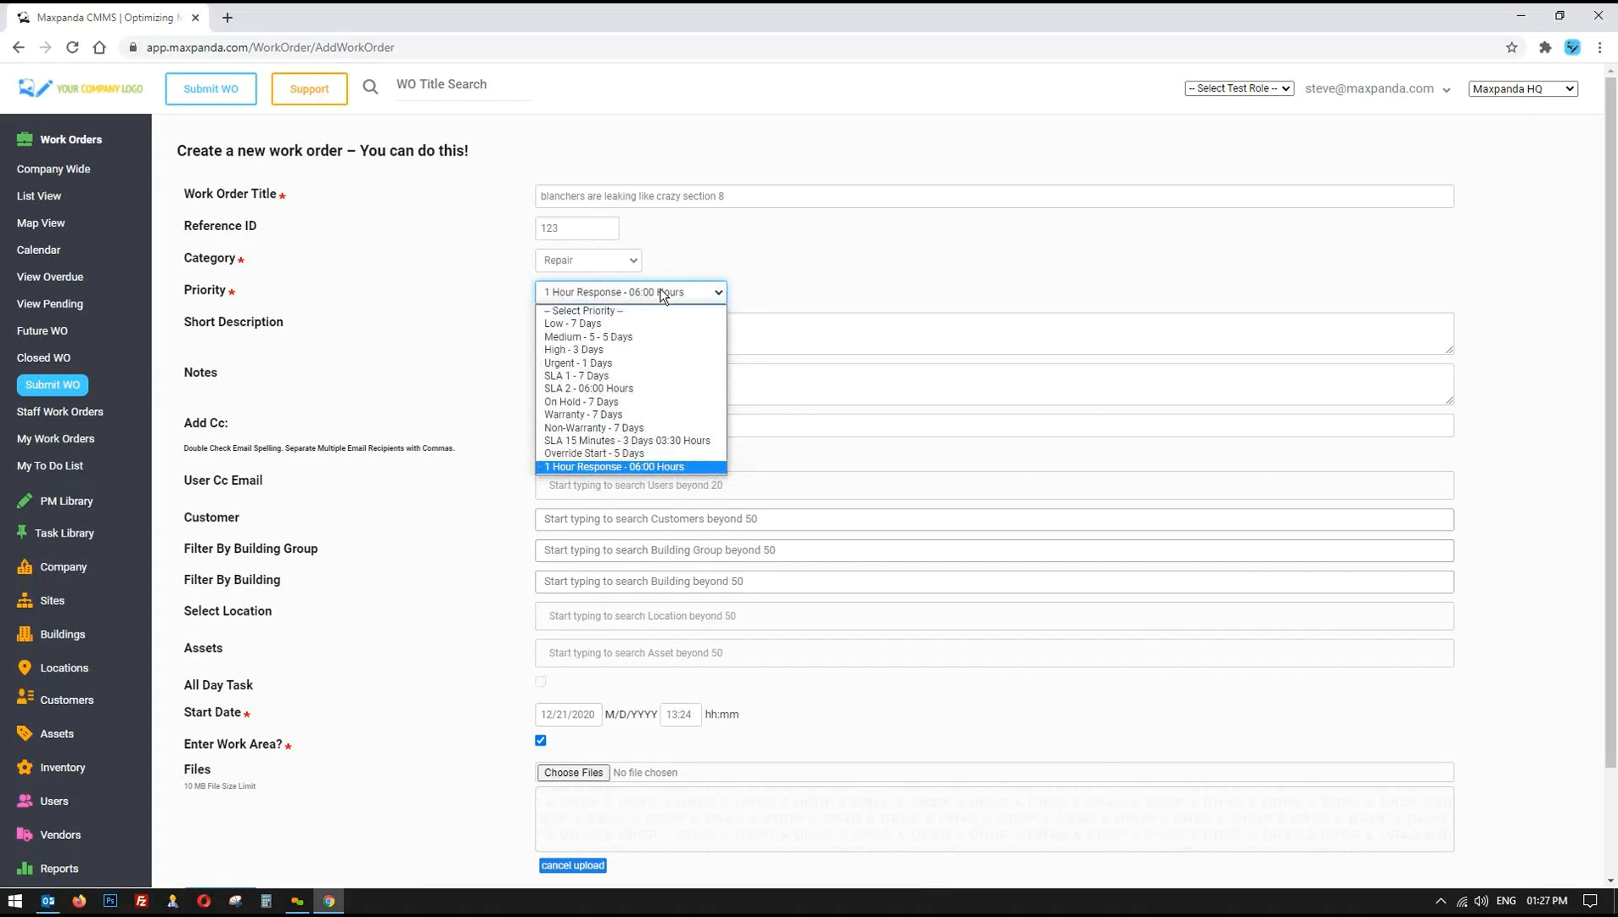
{"action": "left_click", "coordinate": [625, 350]}
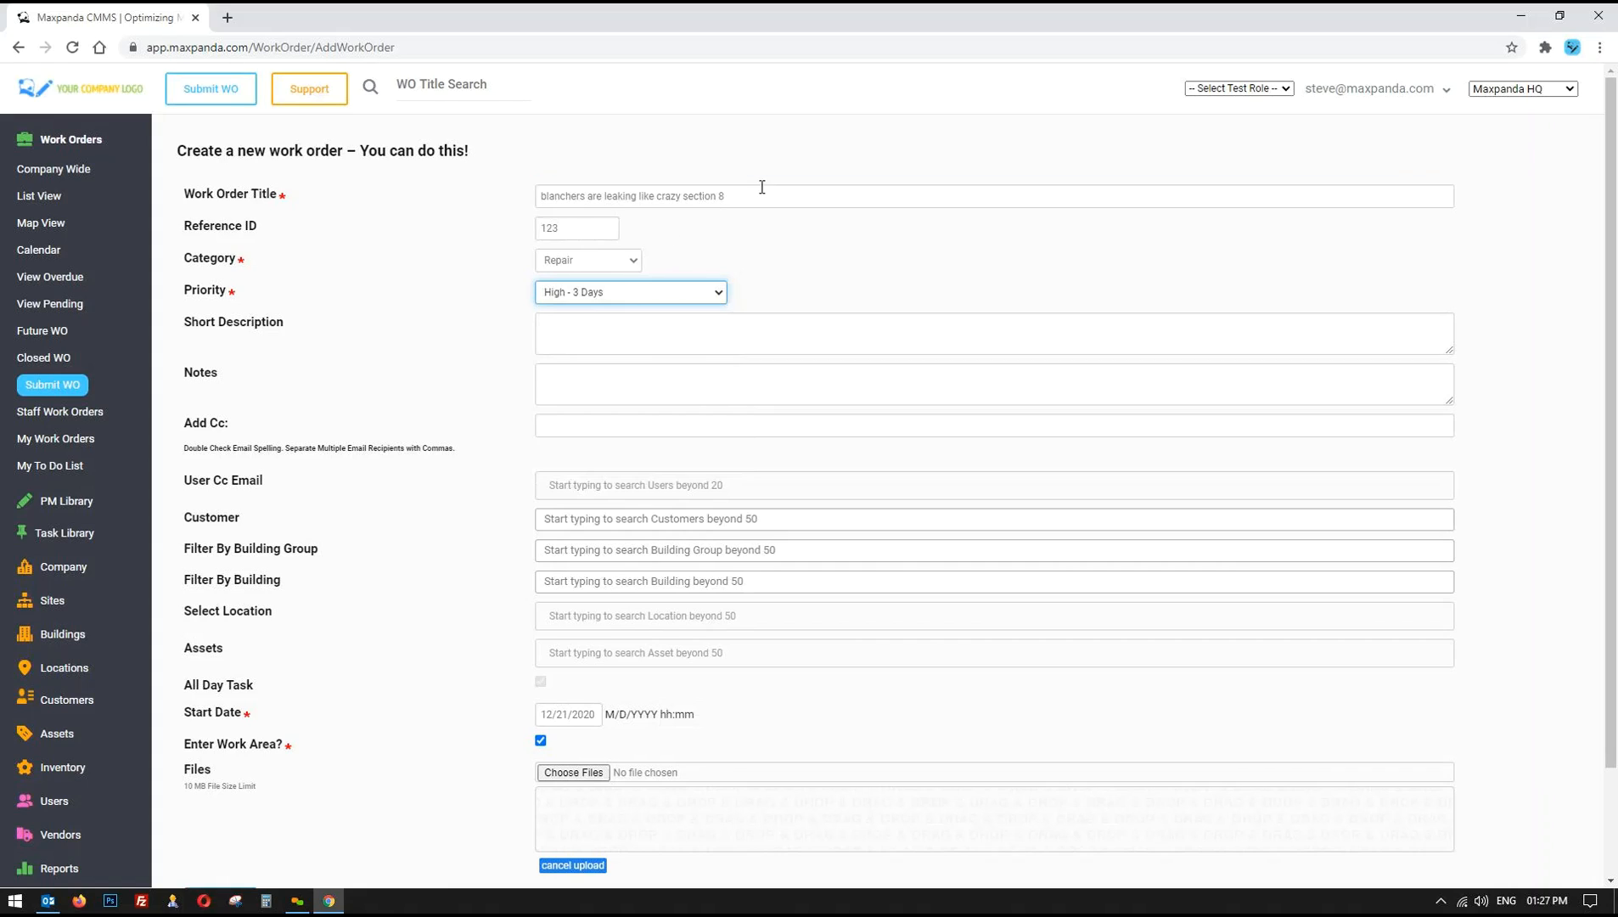
- Copy the work order title into the Notes with a period after it, and remove the trial text added behind it
{"action": "left_click_drag", "start_coordinate": [762, 191], "coordinate": [459, 203]}
{"action": "key", "text": "ctrl+c"}
{"action": "left_click", "coordinate": [571, 392]}
{"action": "key", "text": "ctrl+v"}
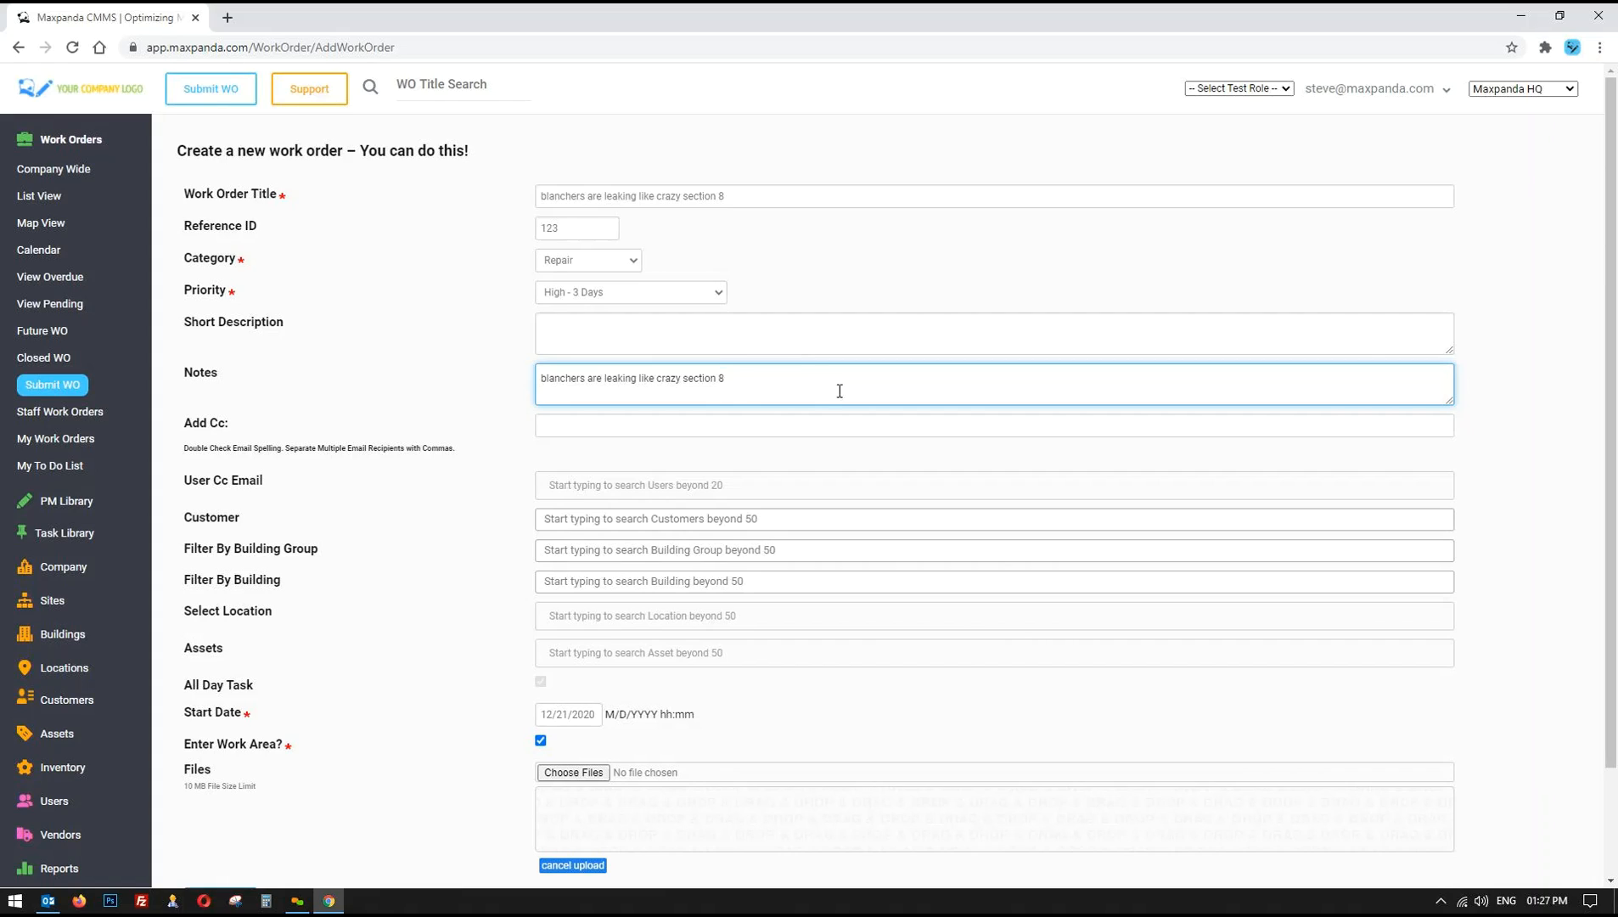
{"action": "type", "text": ". HEY TIM WHATS PAOSDHA;LSDKGHS;ALDGKHAS;LDGKHA;SLHGKDL;"}
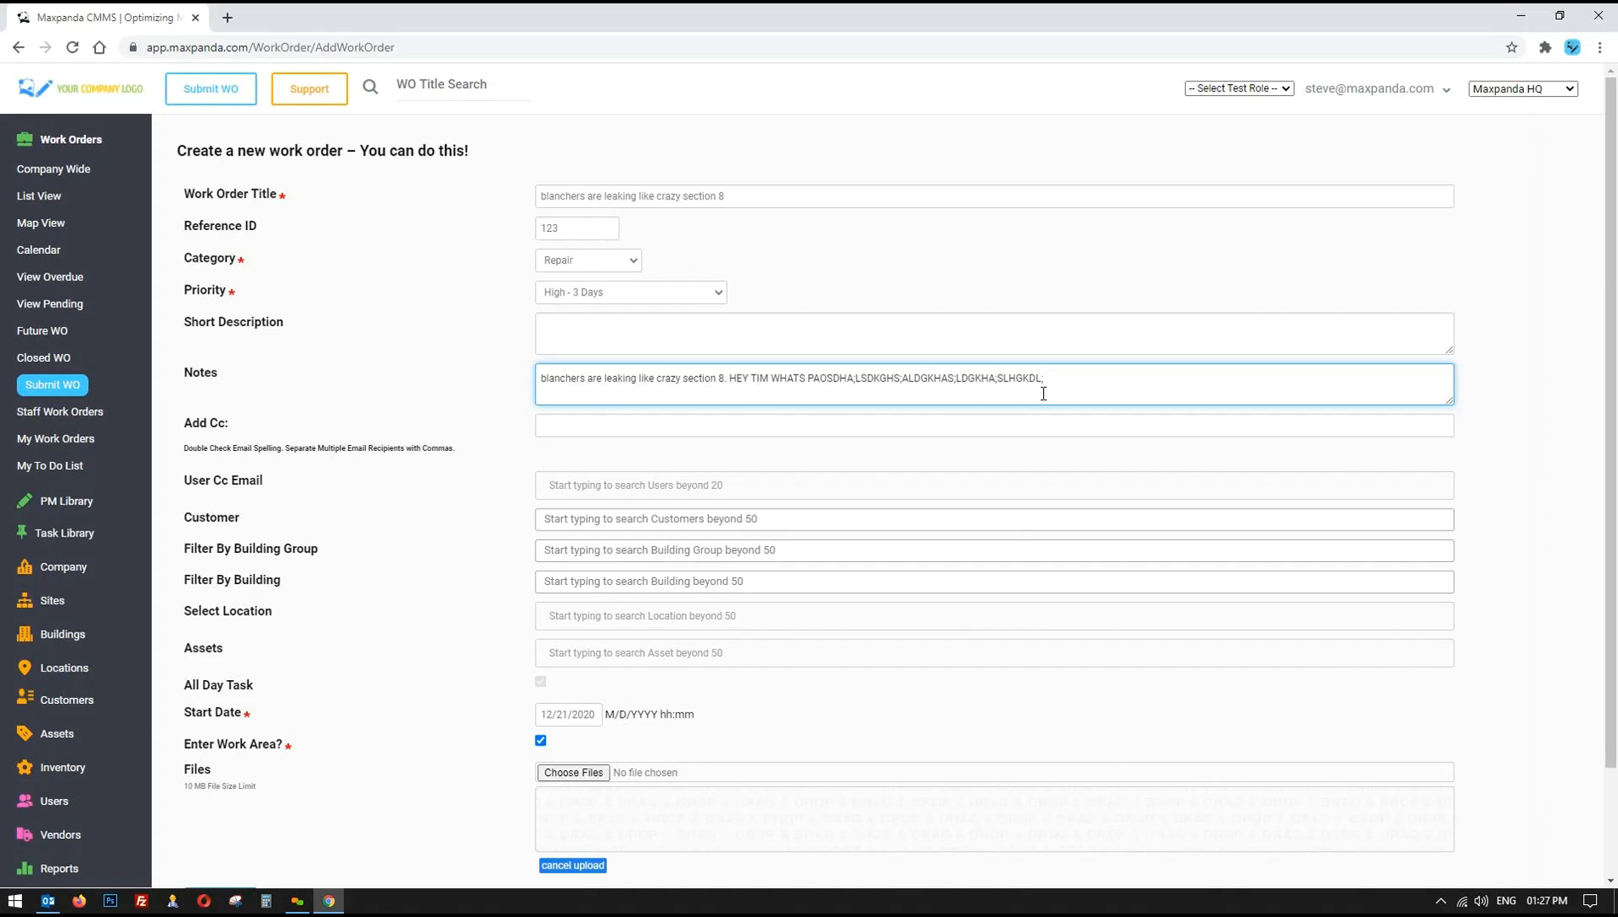
{"action": "left_click_drag", "start_coordinate": [1043, 379], "coordinate": [735, 381]}
{"action": "key", "text": "BackSpace"}
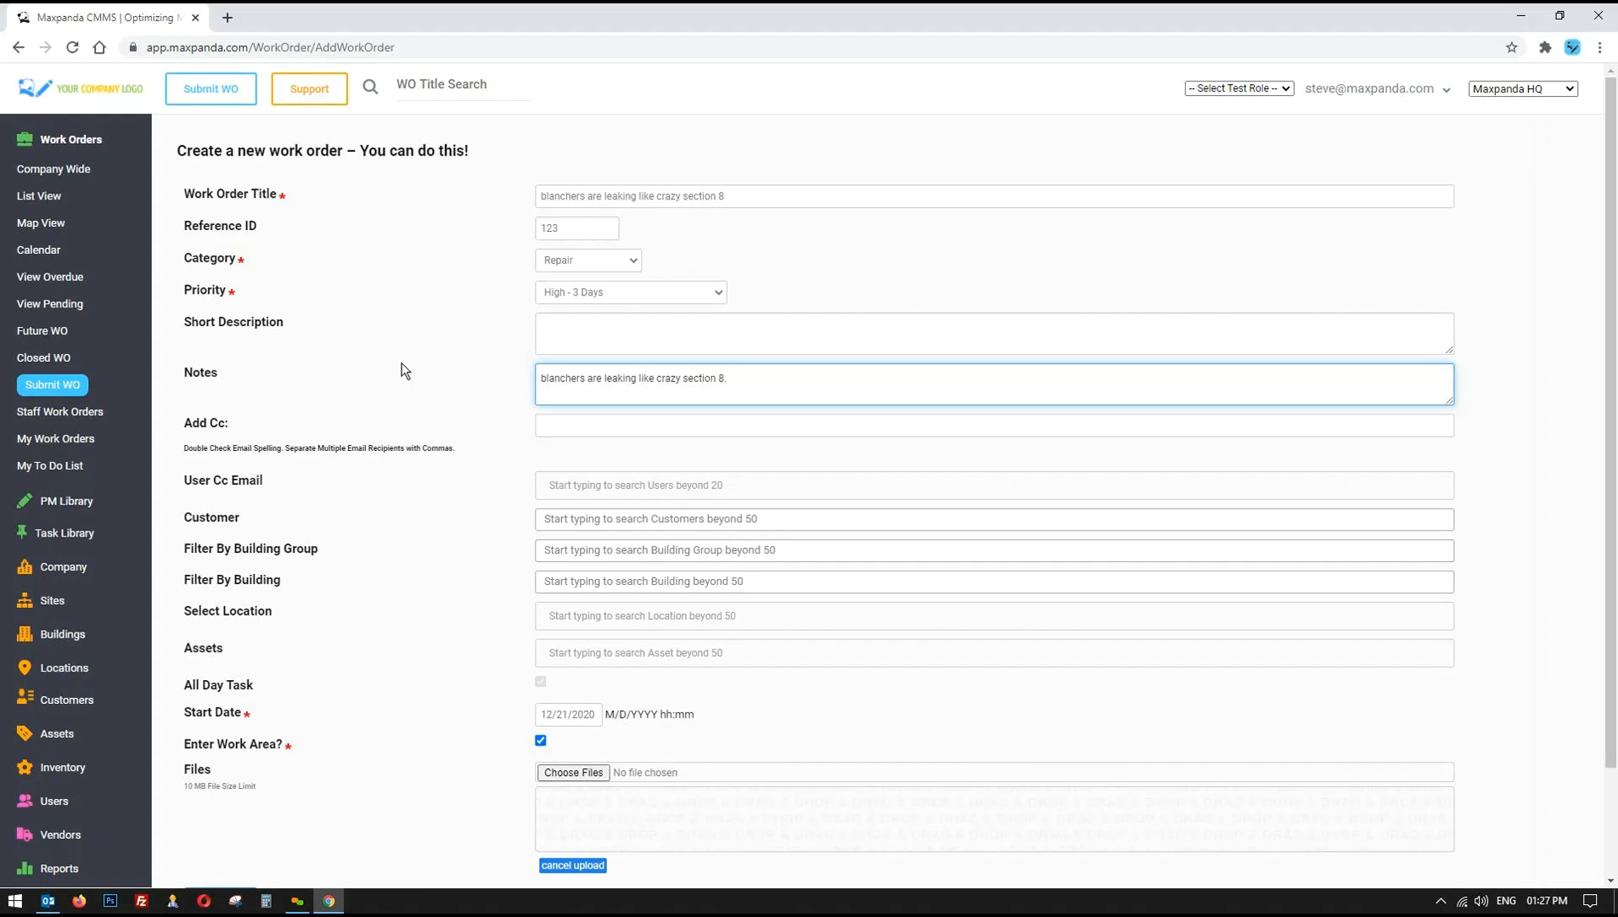
- Look through the users offered for User Cc Email and close the list without choosing anyone
{"action": "scroll", "coordinate": [509, 306], "scroll_direction": "down", "scroll_amount": 3}
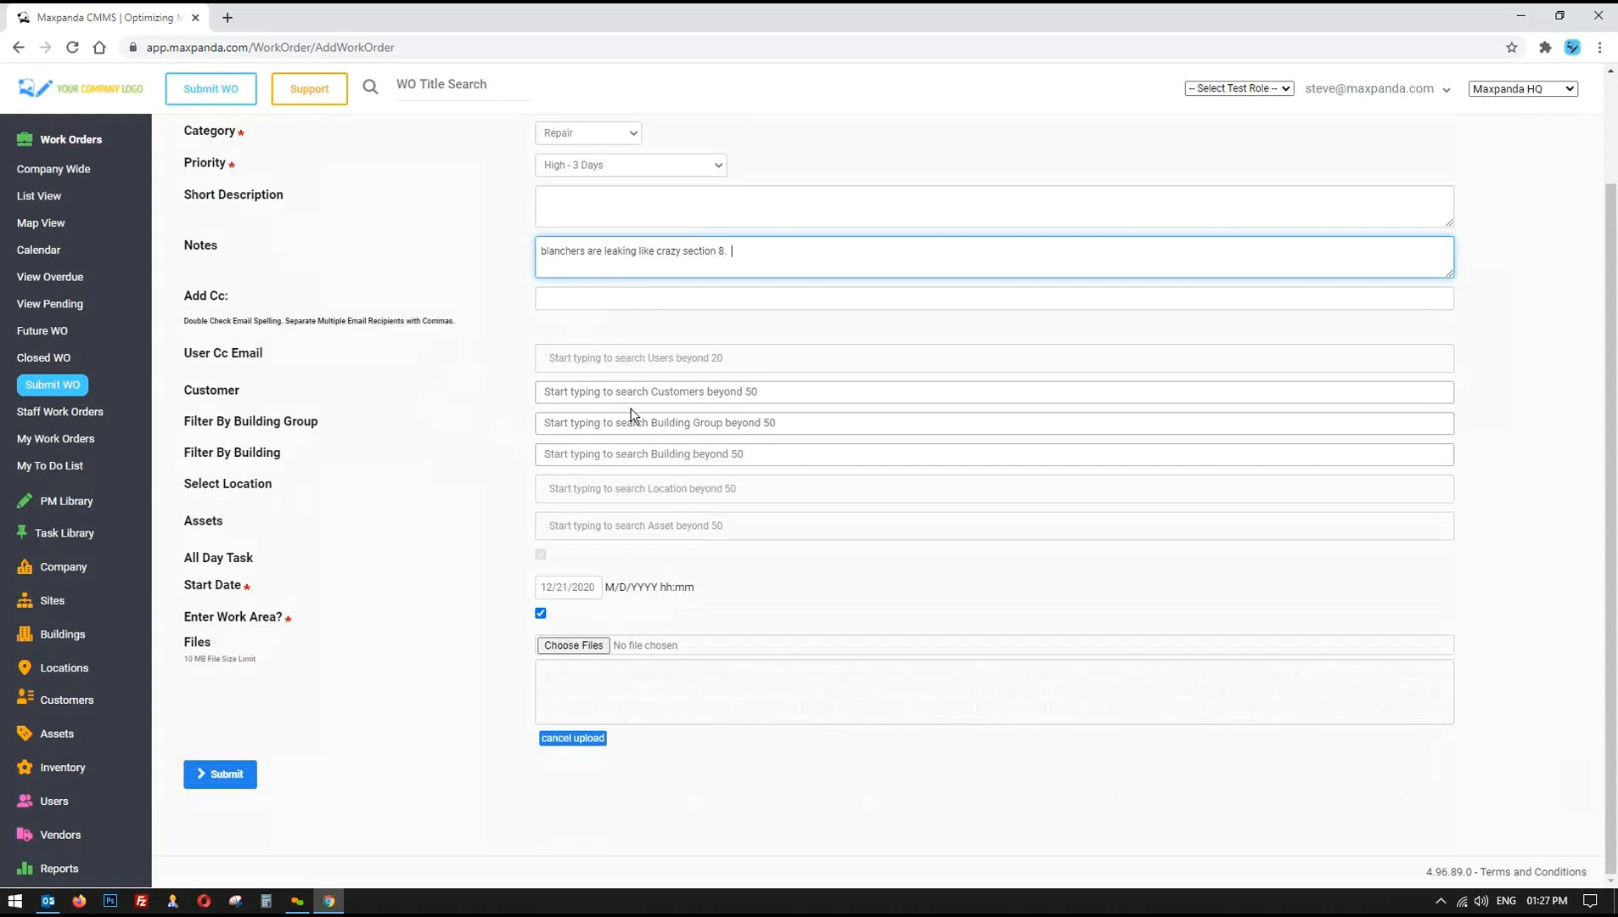
{"action": "left_click", "coordinate": [636, 357]}
{"action": "scroll", "coordinate": [624, 442], "scroll_direction": "down", "scroll_amount": 3}
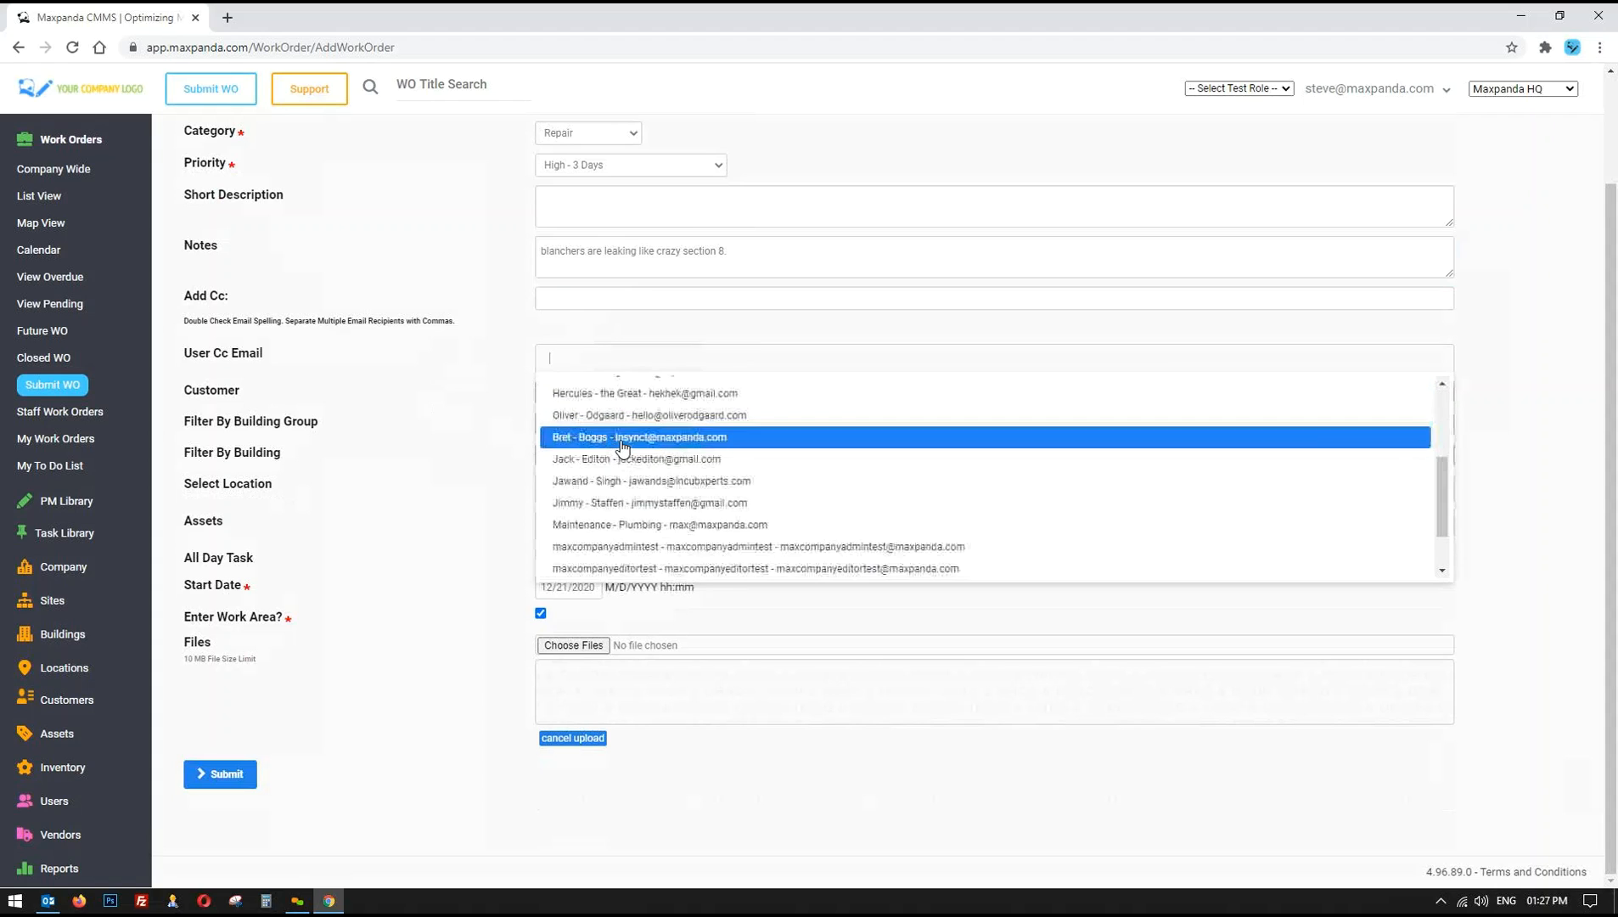
{"action": "scroll", "coordinate": [624, 448], "scroll_direction": "down", "scroll_amount": 2}
{"action": "scroll", "coordinate": [629, 489], "scroll_direction": "up", "scroll_amount": 5}
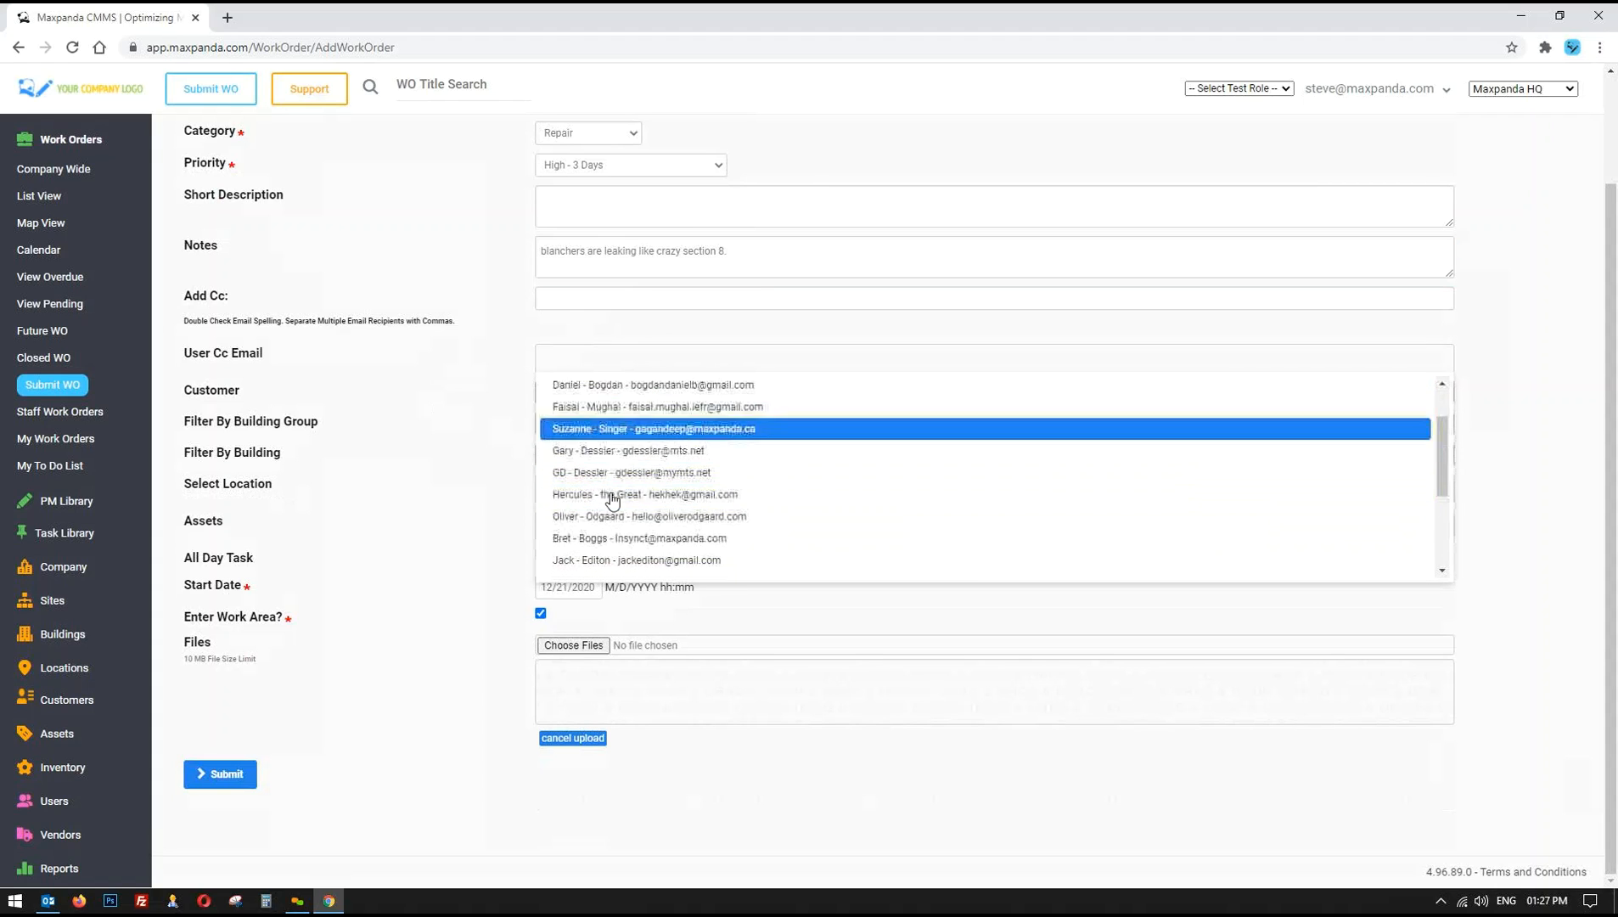
{"action": "left_click", "coordinate": [459, 406]}
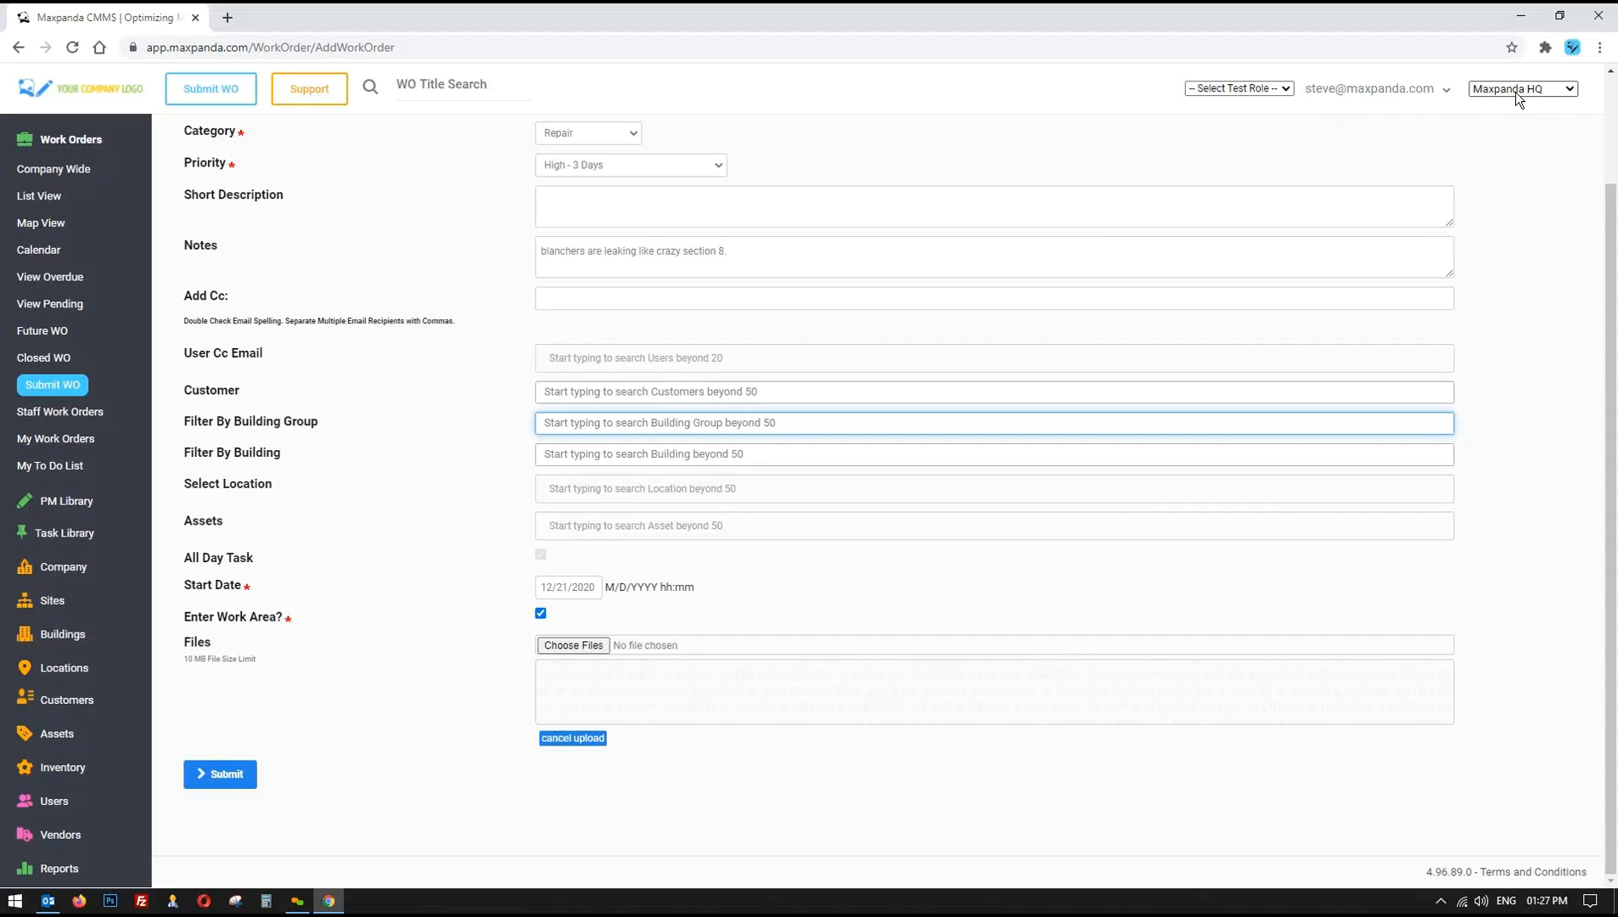
- Set the new work order's building filter to Main 13, and check the list of available sites without switching
{"action": "left_click", "coordinate": [616, 456]}
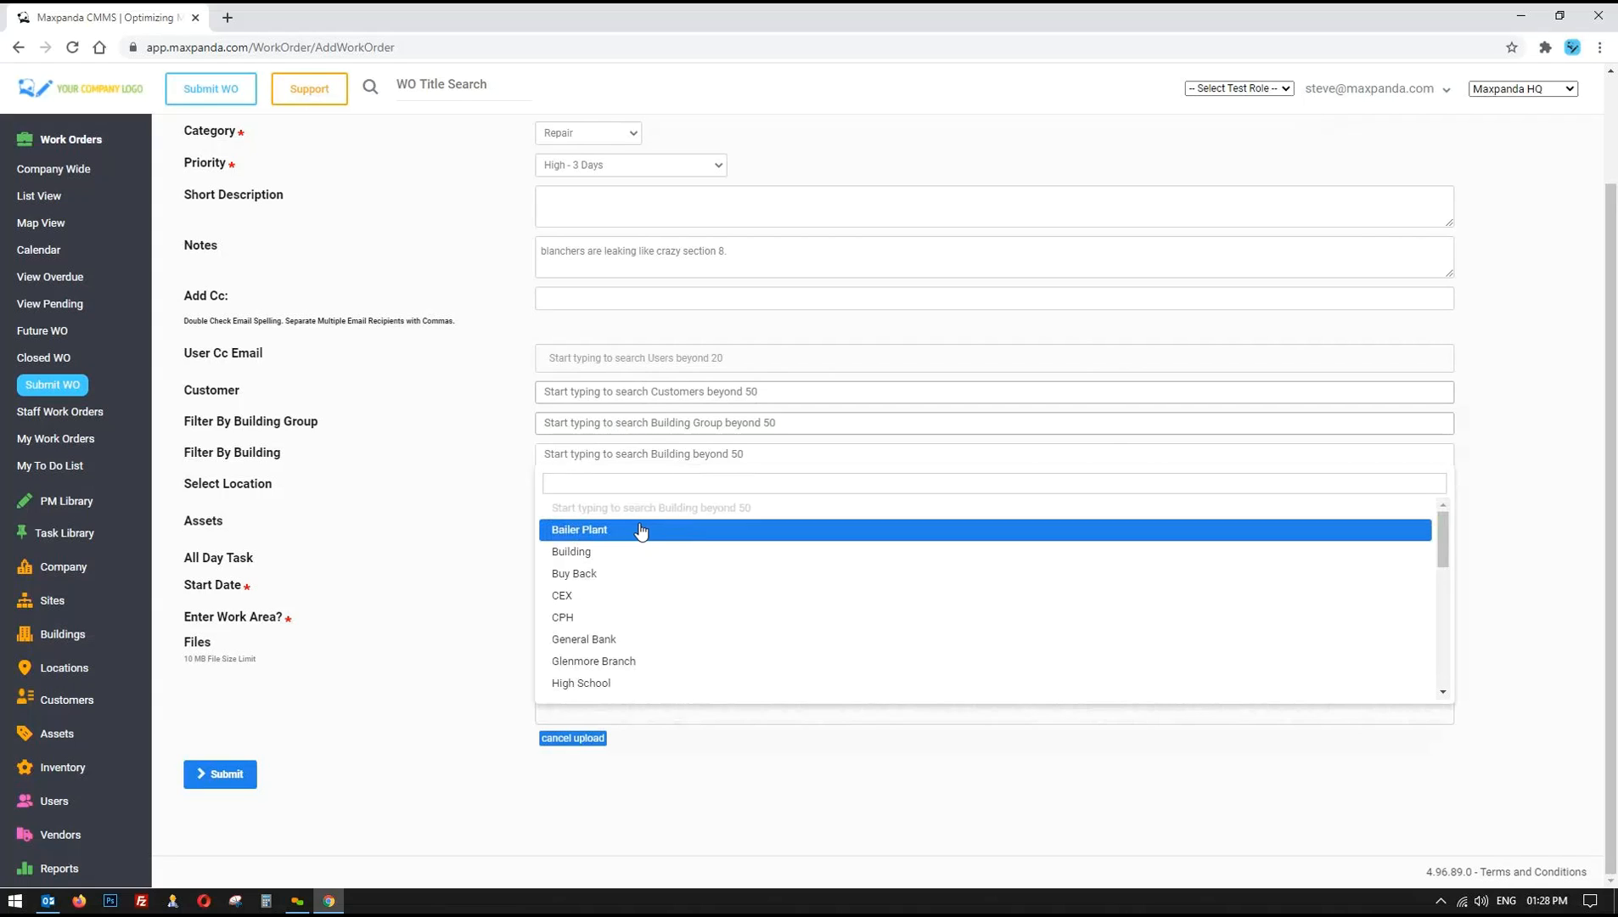
{"action": "scroll", "coordinate": [620, 537], "scroll_direction": "down", "scroll_amount": 3}
{"action": "scroll", "coordinate": [622, 535], "scroll_direction": "down", "scroll_amount": 2}
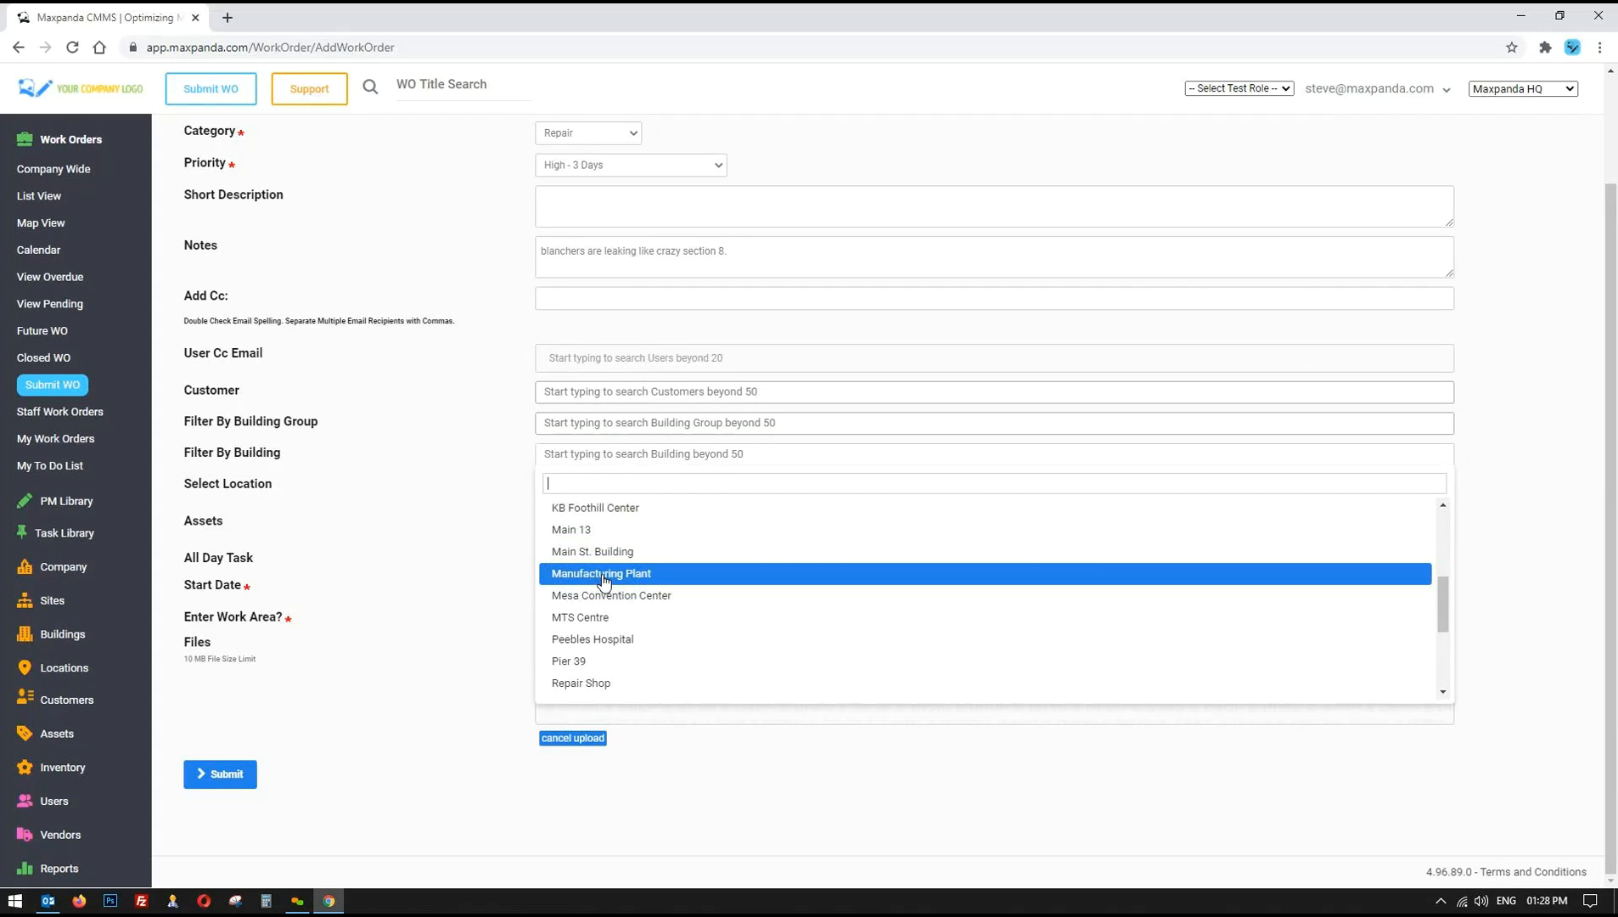
{"action": "left_click", "coordinate": [572, 530]}
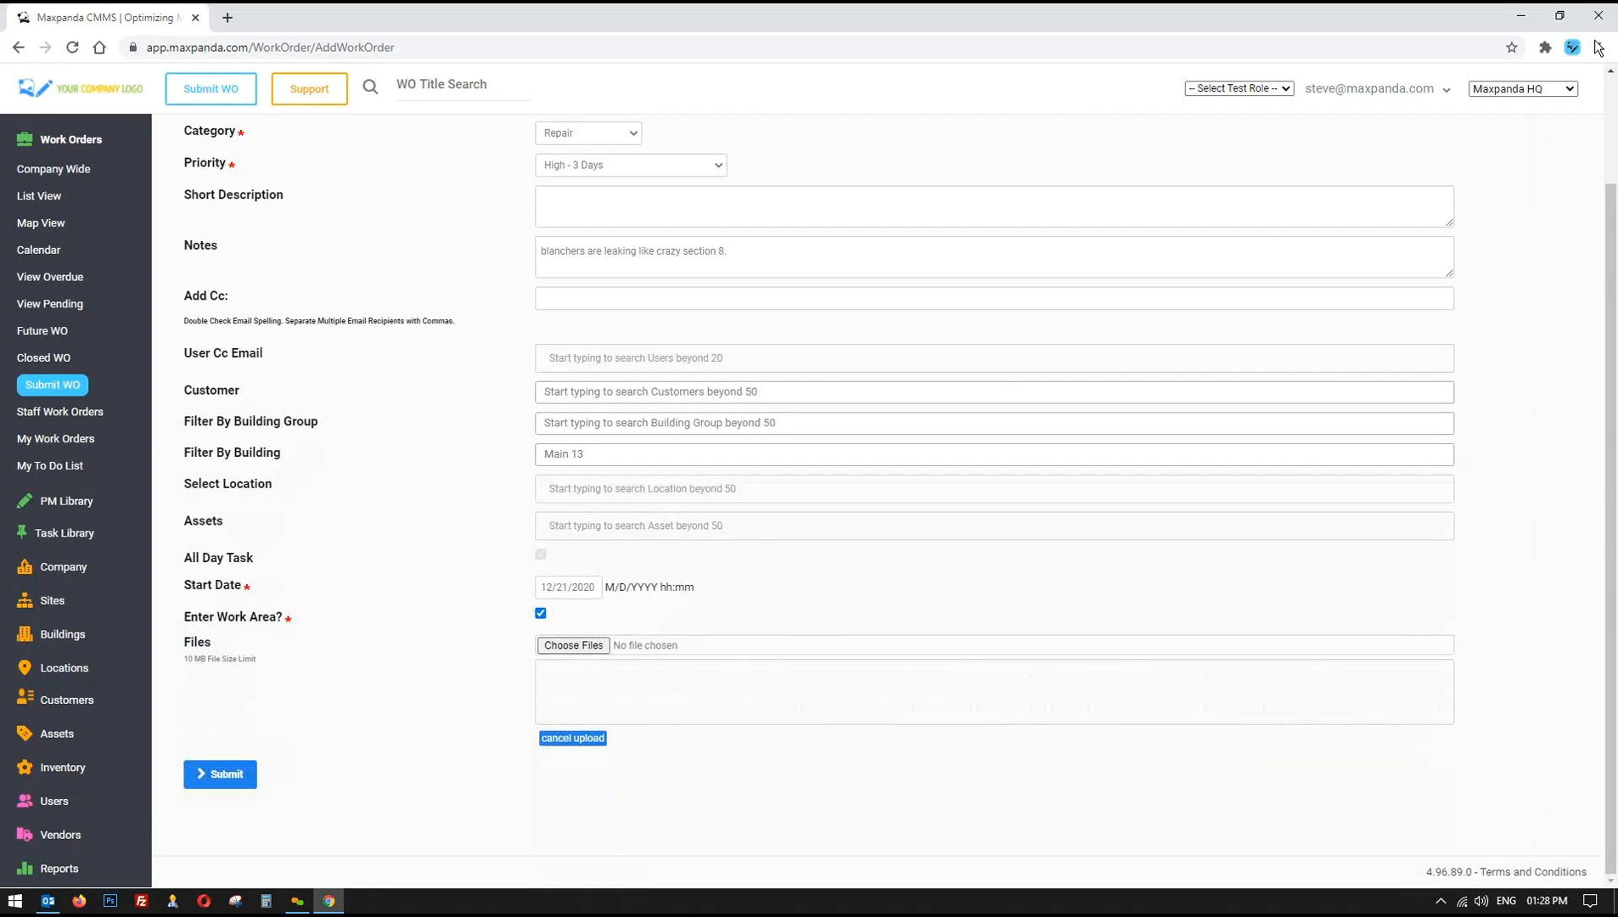
{"action": "left_click", "coordinate": [1539, 90]}
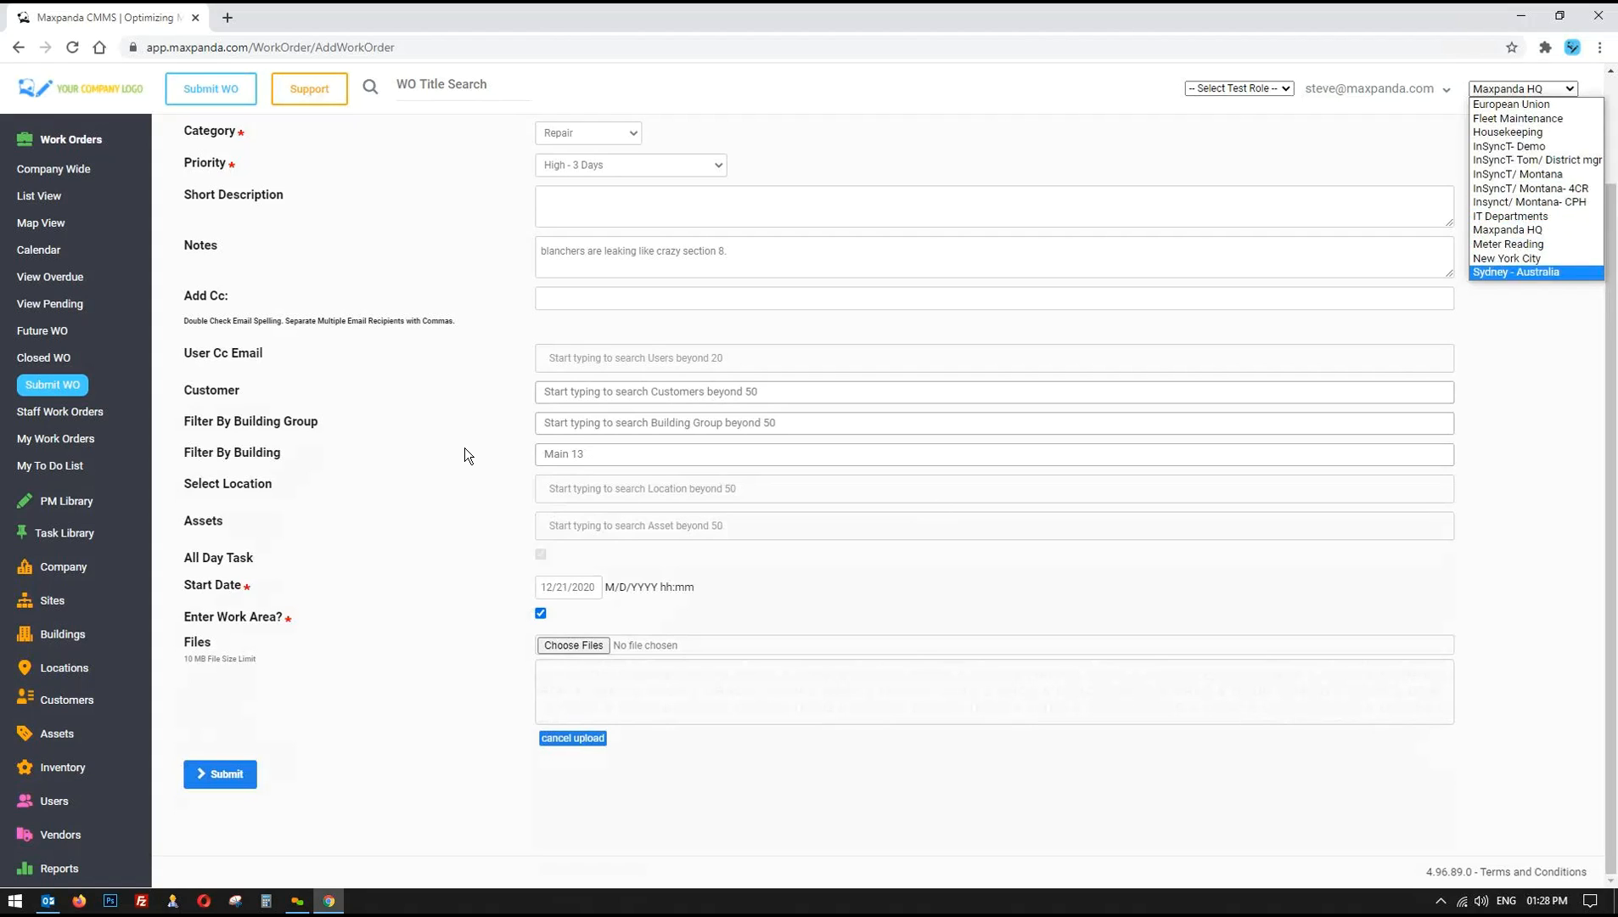
{"action": "left_click", "coordinate": [572, 454]}
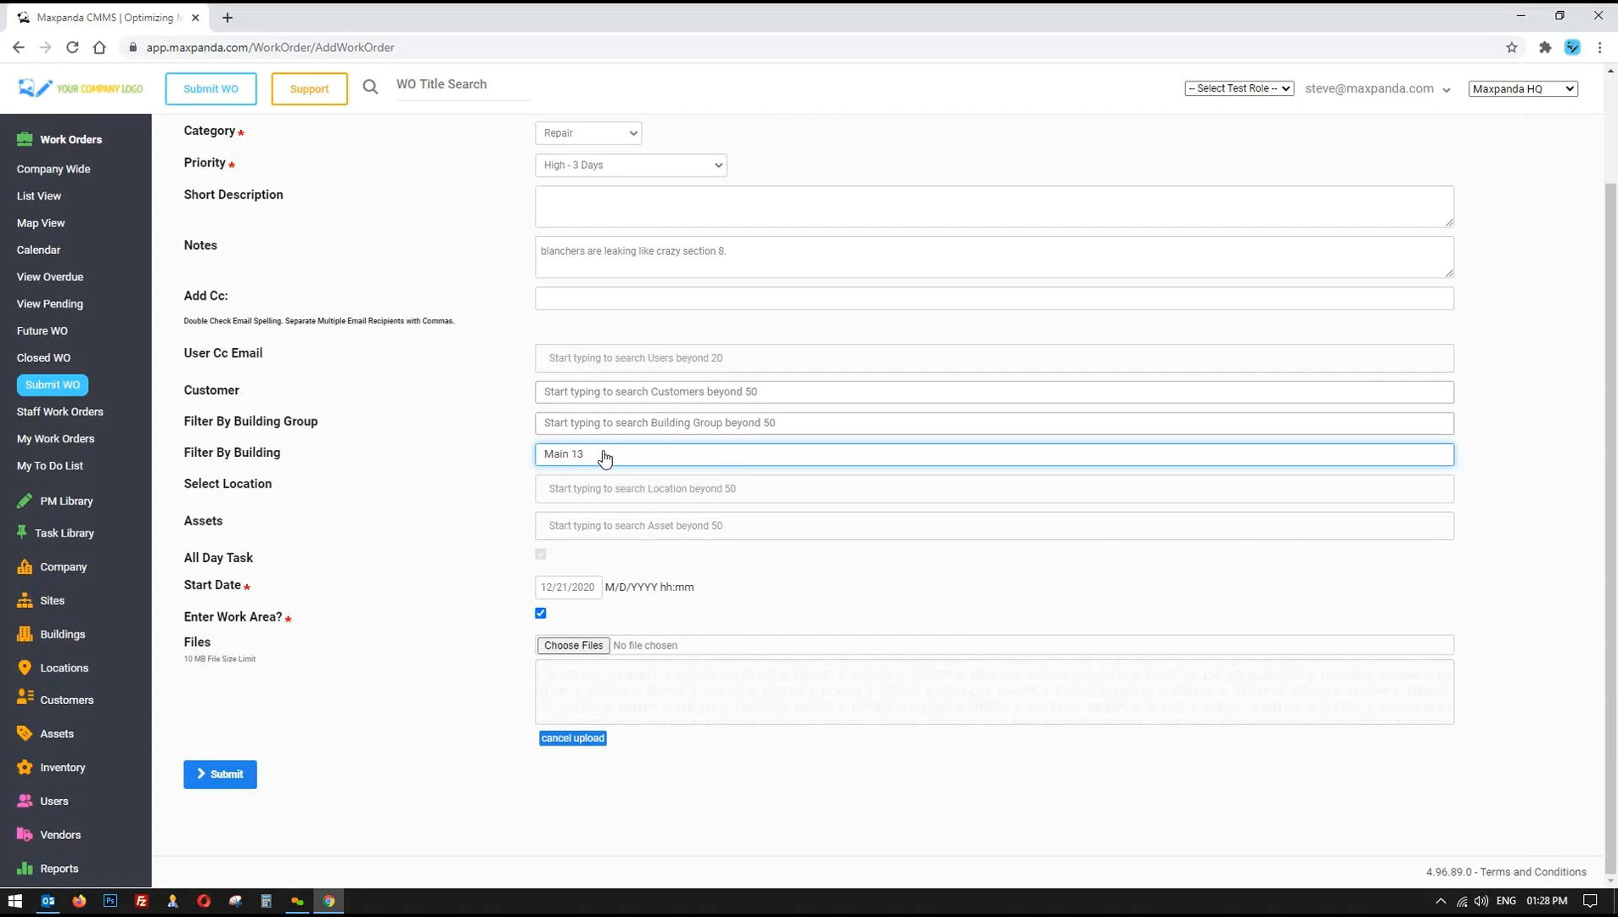
- Assign Main 13's First Floor as the location and the RKNL-C 13 SEER HVAC as the asset
{"action": "left_click", "coordinate": [579, 487]}
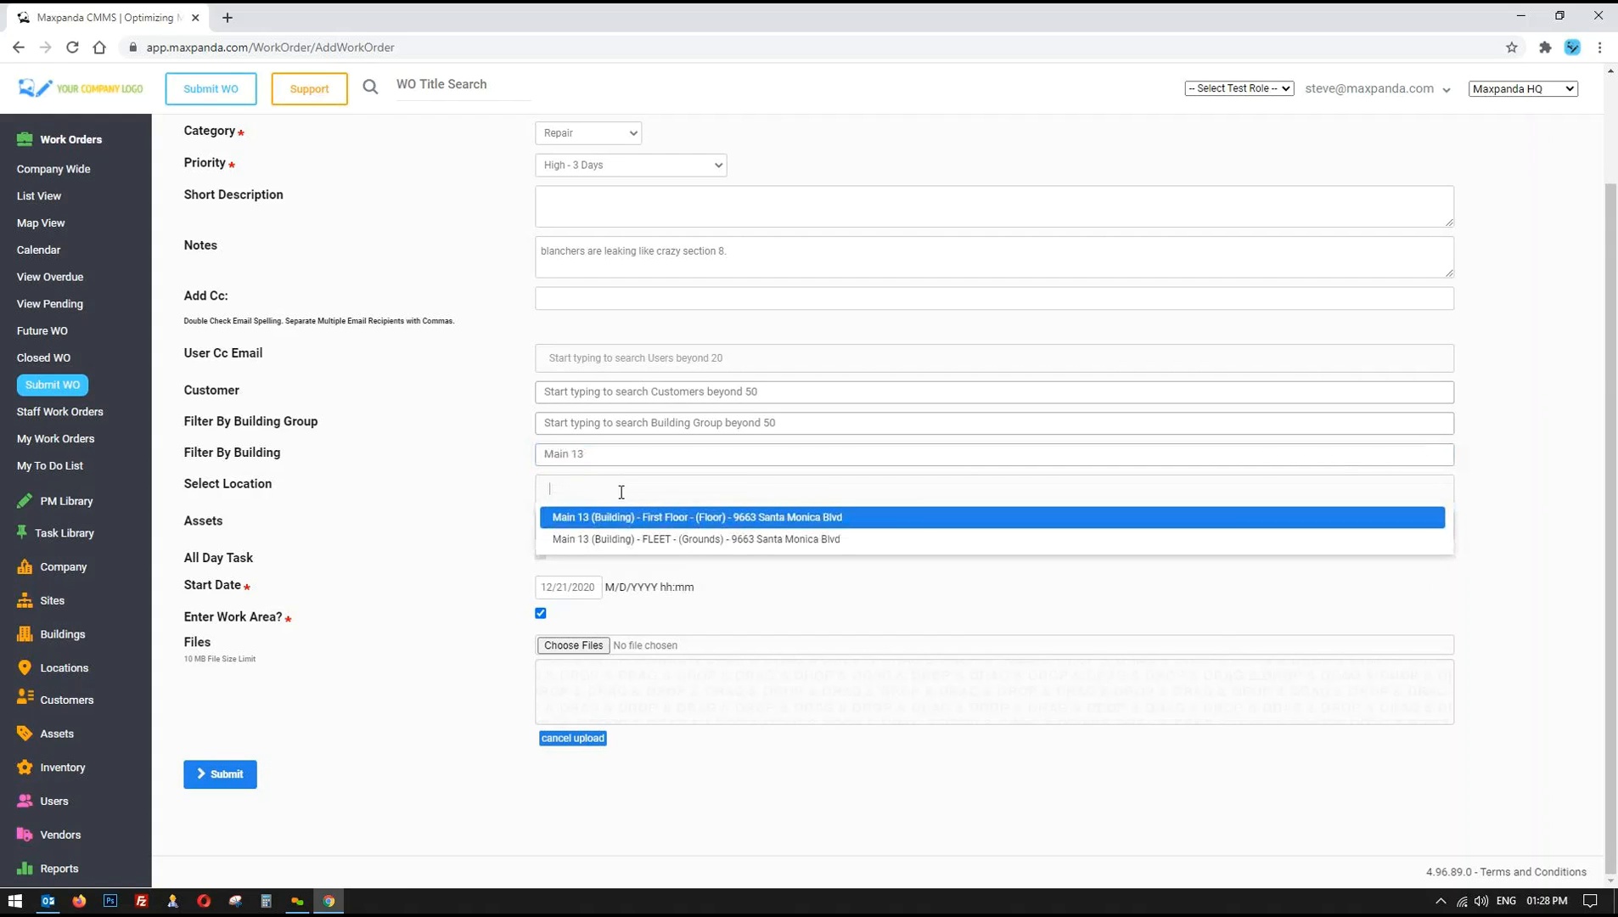
{"action": "left_click", "coordinate": [688, 521]}
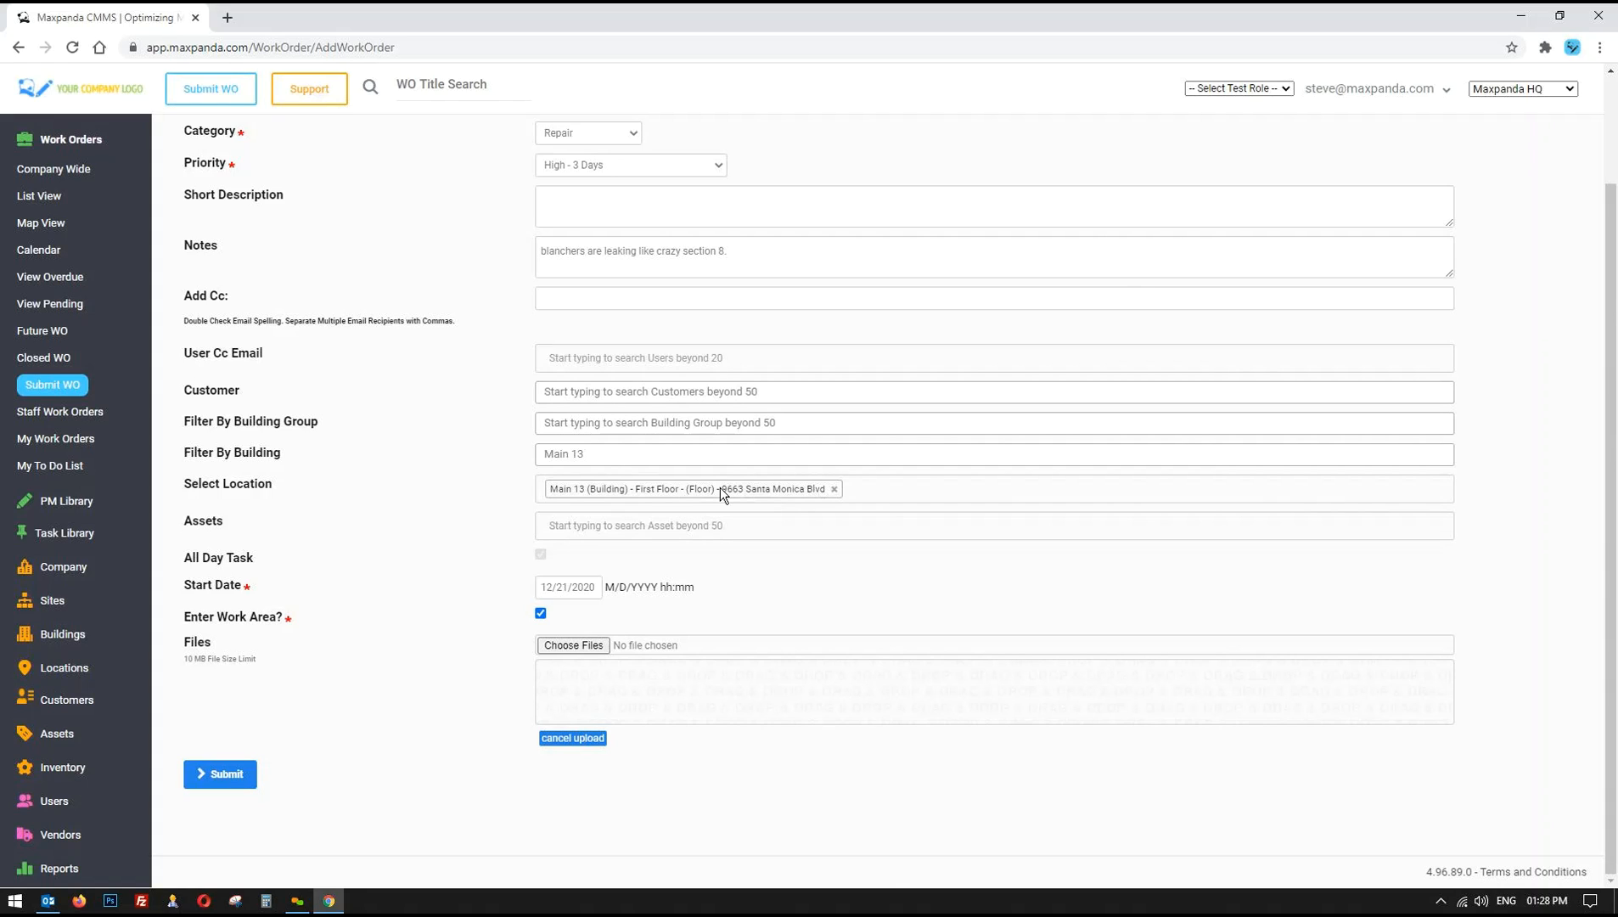
{"action": "left_click", "coordinate": [638, 521]}
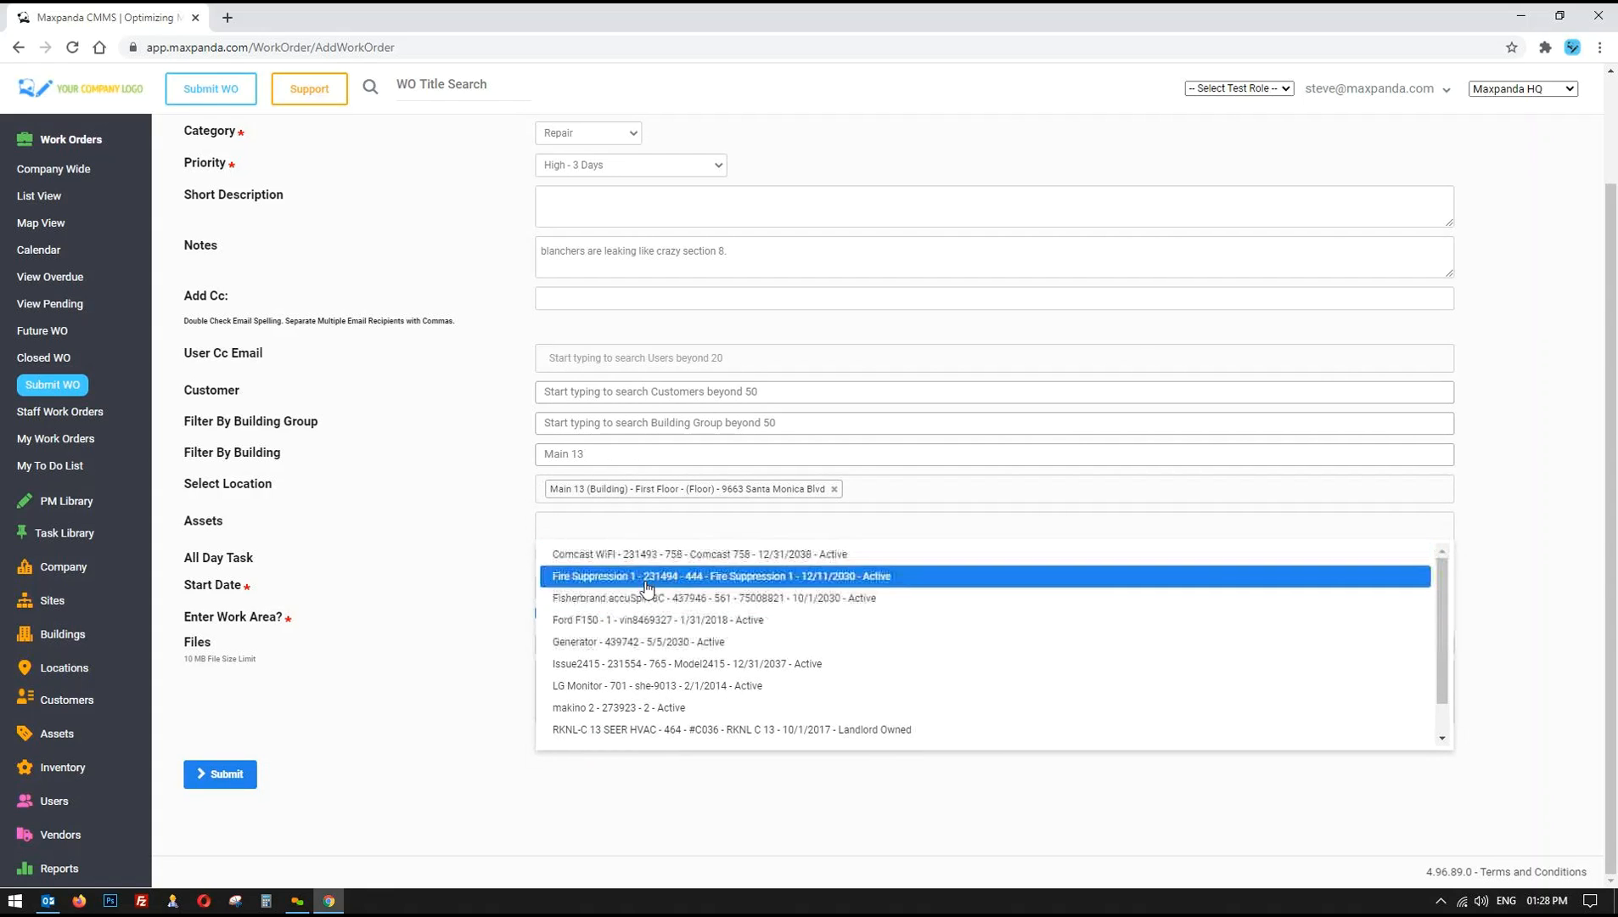
{"action": "scroll", "coordinate": [645, 586], "scroll_direction": "down", "scroll_amount": 1}
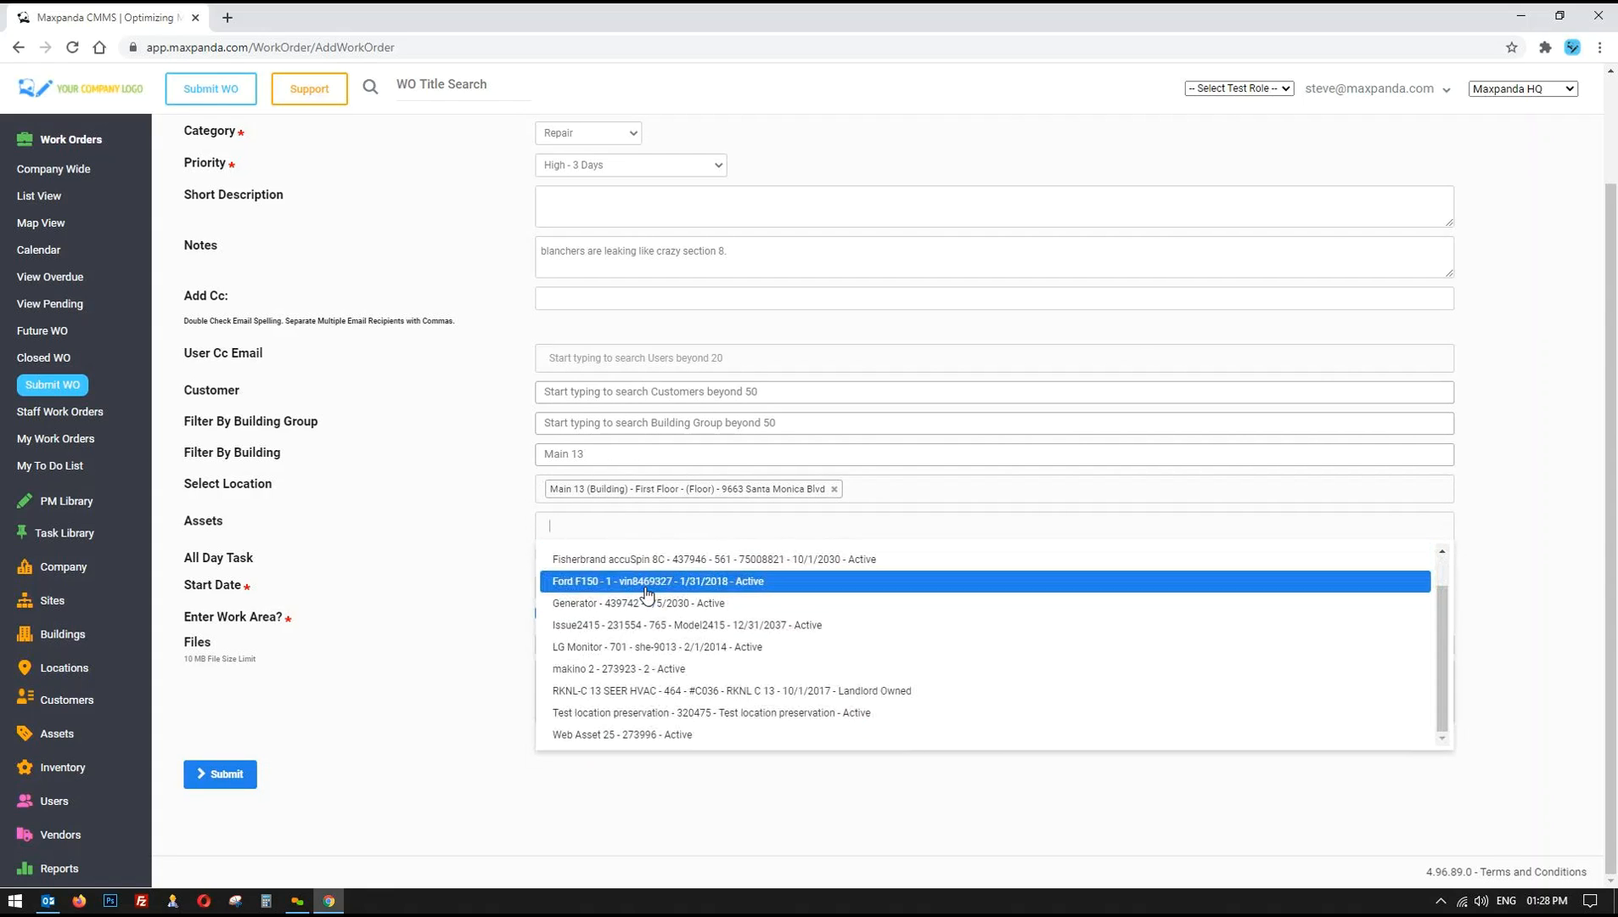
{"action": "left_click", "coordinate": [649, 691]}
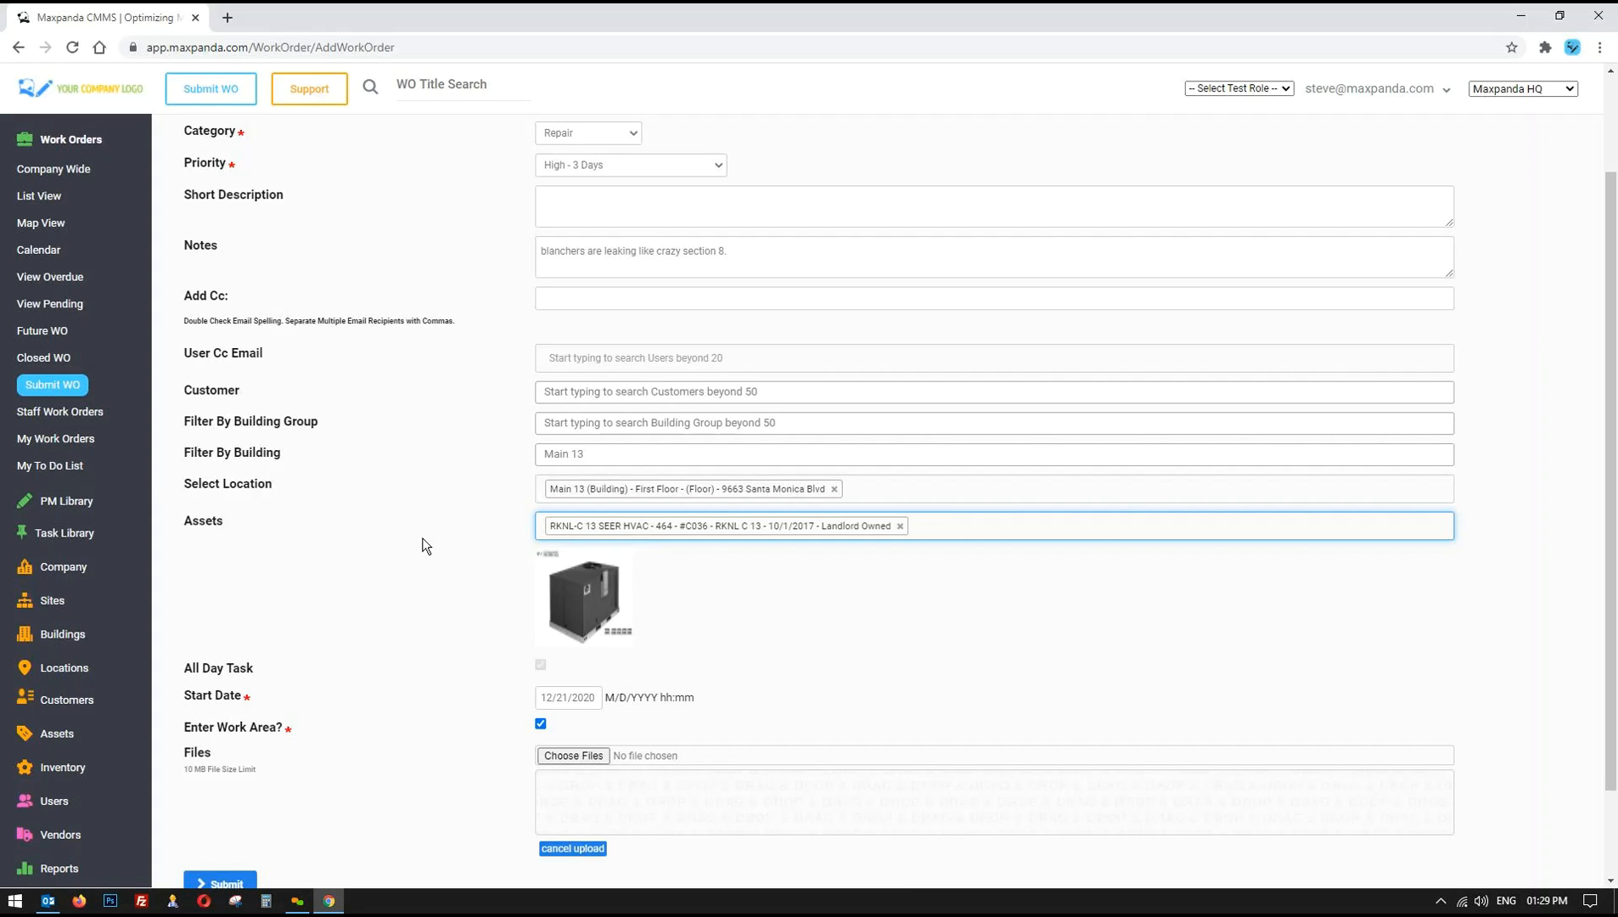
- Review the location, asset, All Day Task, Start Date and Enter Work Area fields, checking the date calendar without choosing a date
{"action": "left_click_drag", "start_coordinate": [170, 485], "coordinate": [367, 486]}
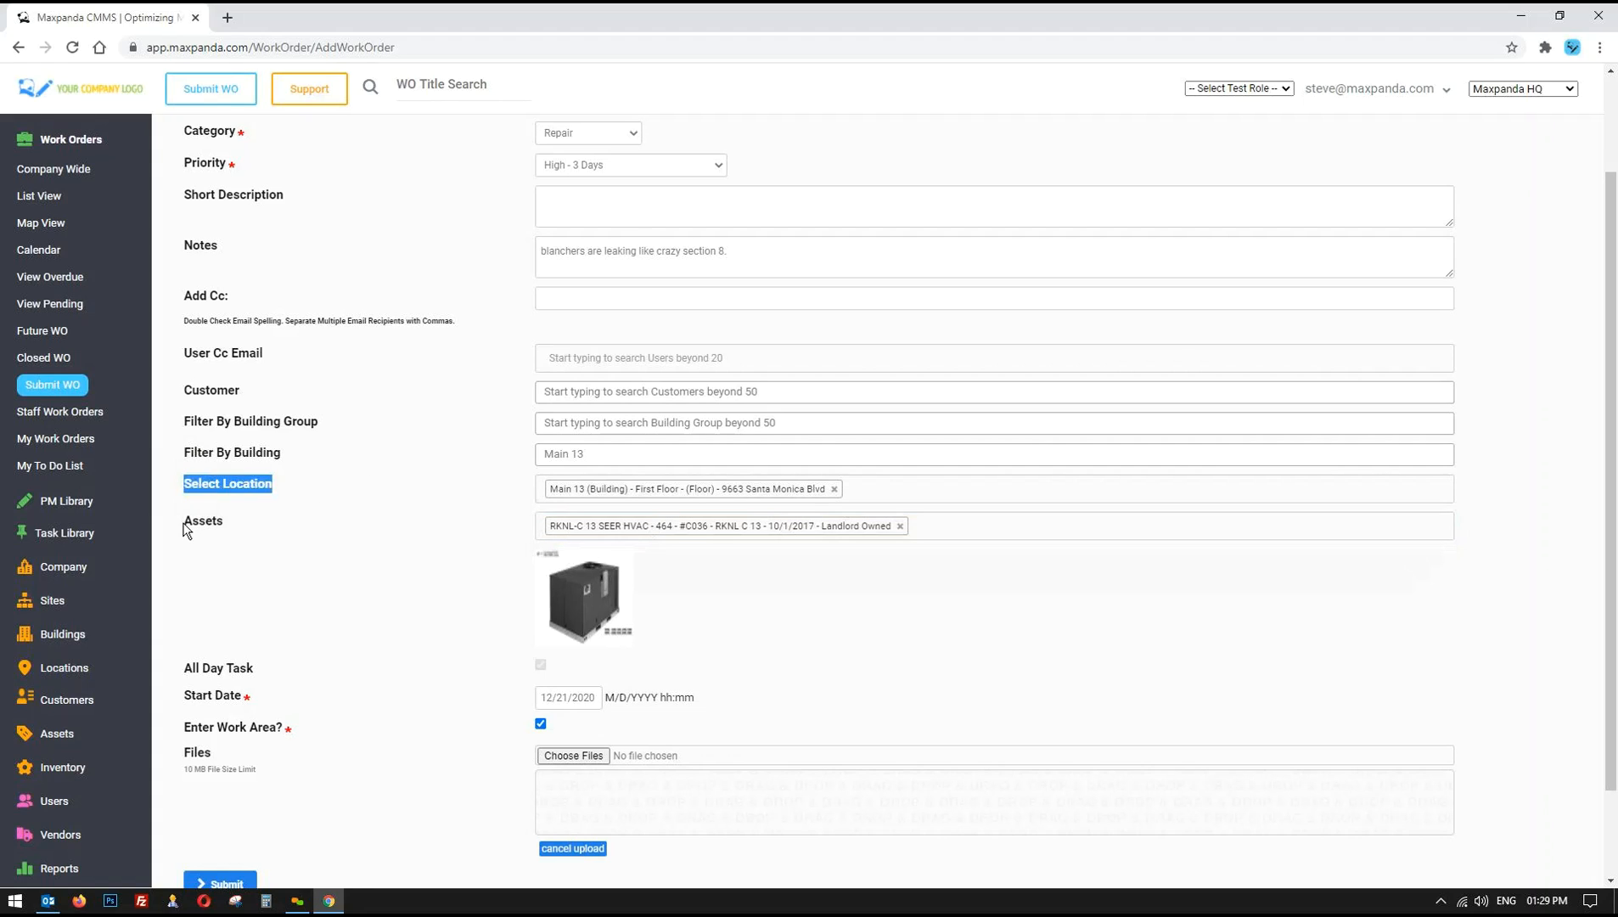
{"action": "left_click", "coordinate": [1147, 603]}
{"action": "scroll", "coordinate": [451, 587], "scroll_direction": "down", "scroll_amount": 1}
{"action": "left_click_drag", "start_coordinate": [182, 552], "coordinate": [624, 618]}
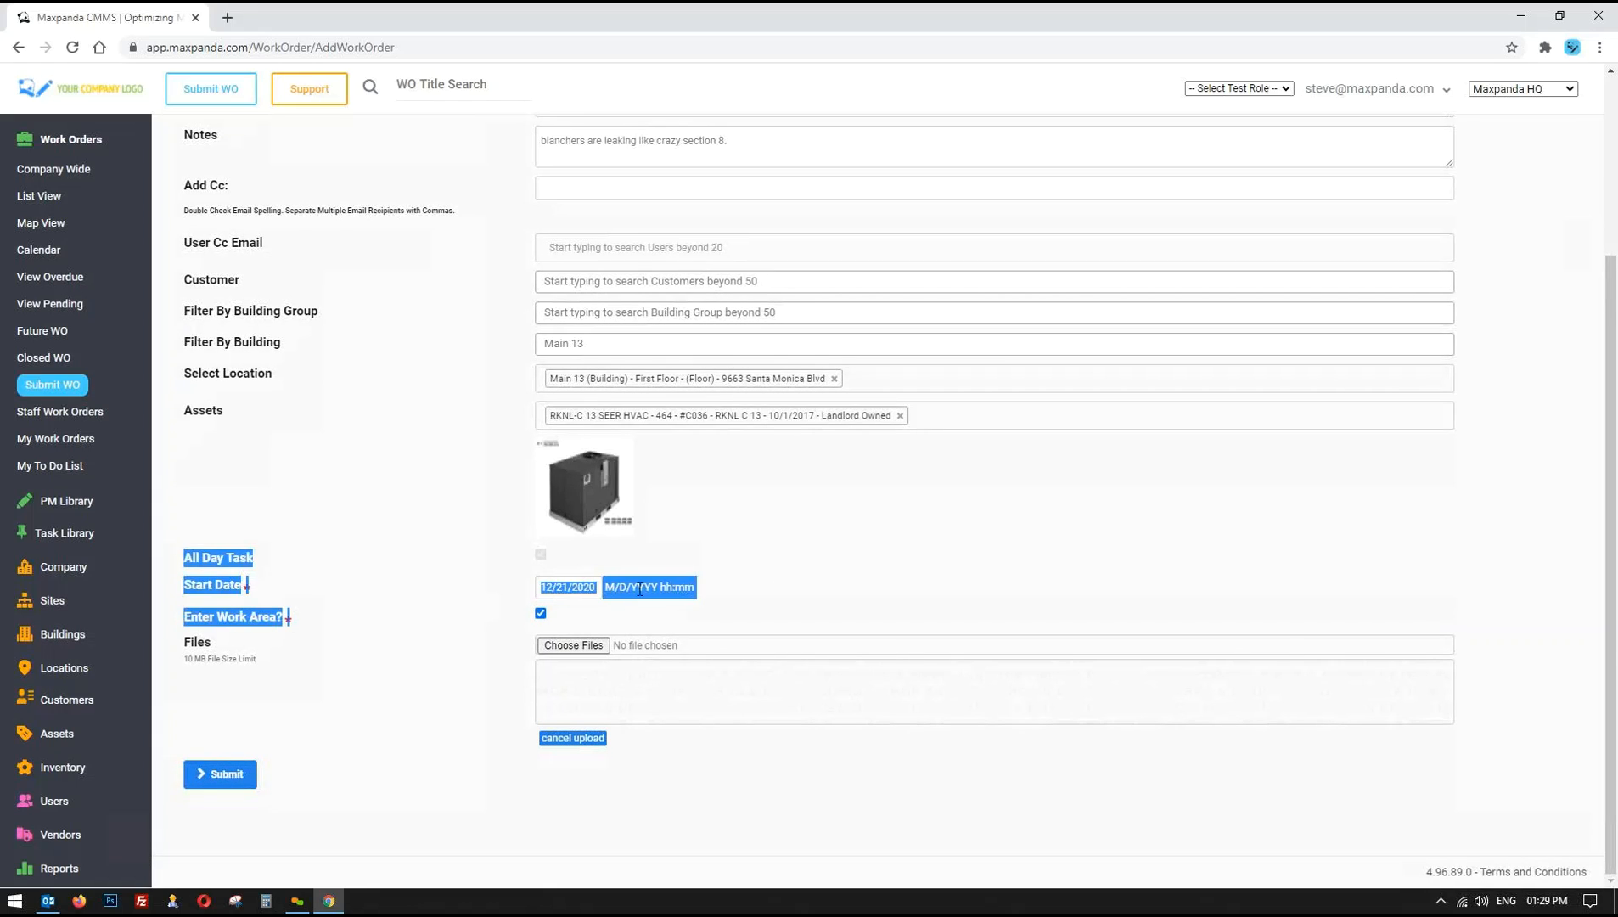
{"action": "left_click", "coordinate": [567, 589]}
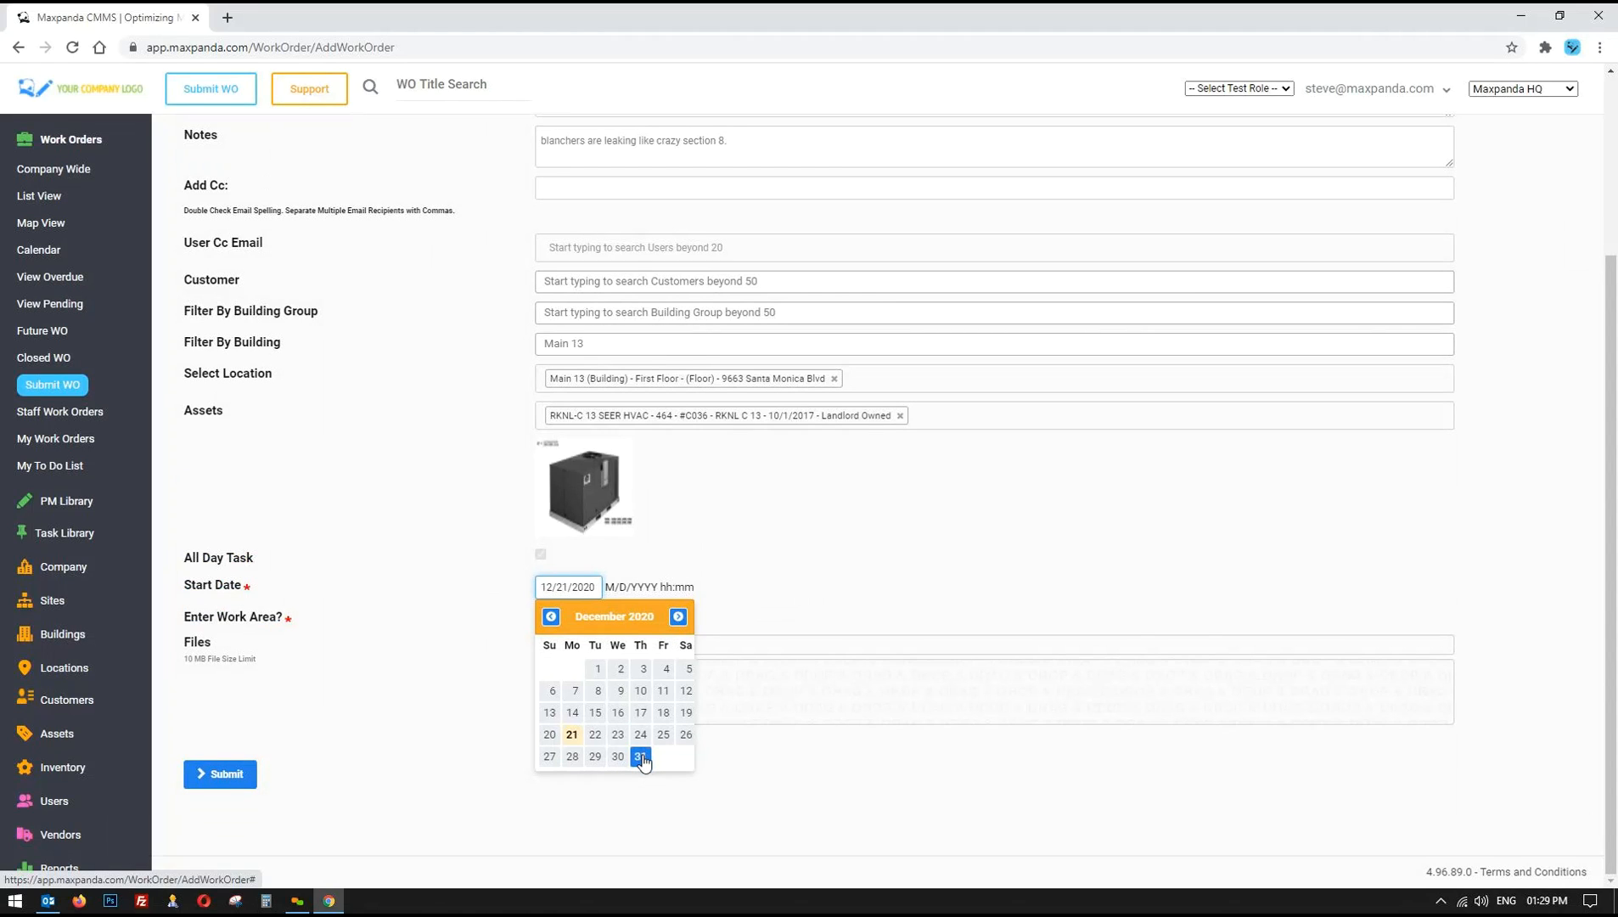
{"action": "left_click", "coordinate": [832, 596]}
{"action": "left_click_drag", "start_coordinate": [179, 559], "coordinate": [326, 618]}
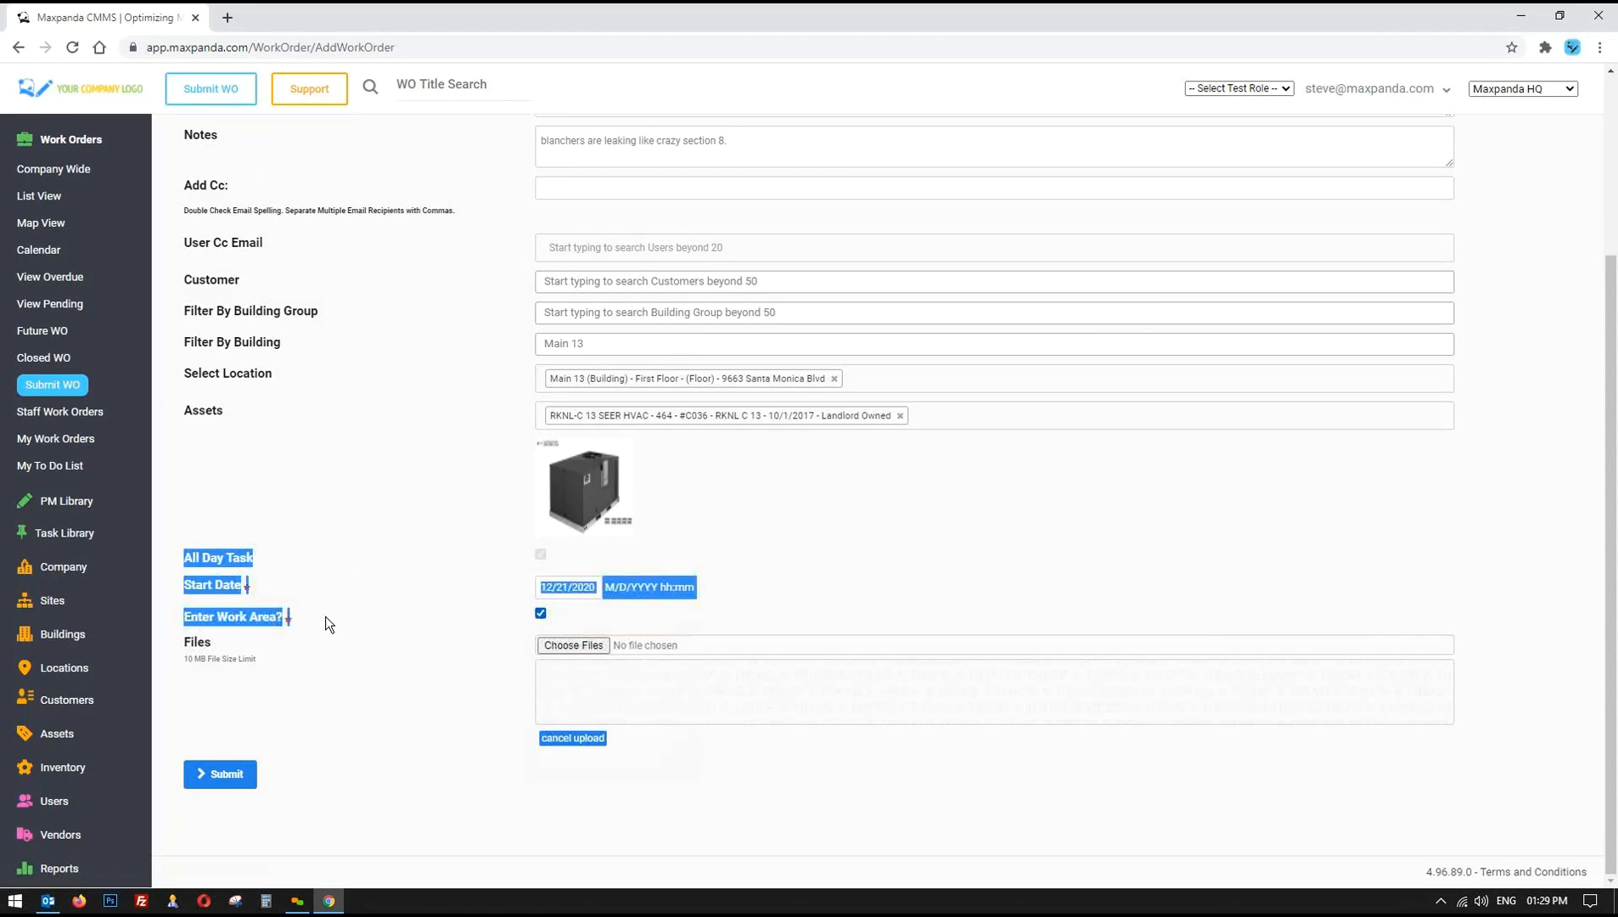
{"action": "left_click", "coordinate": [679, 828]}
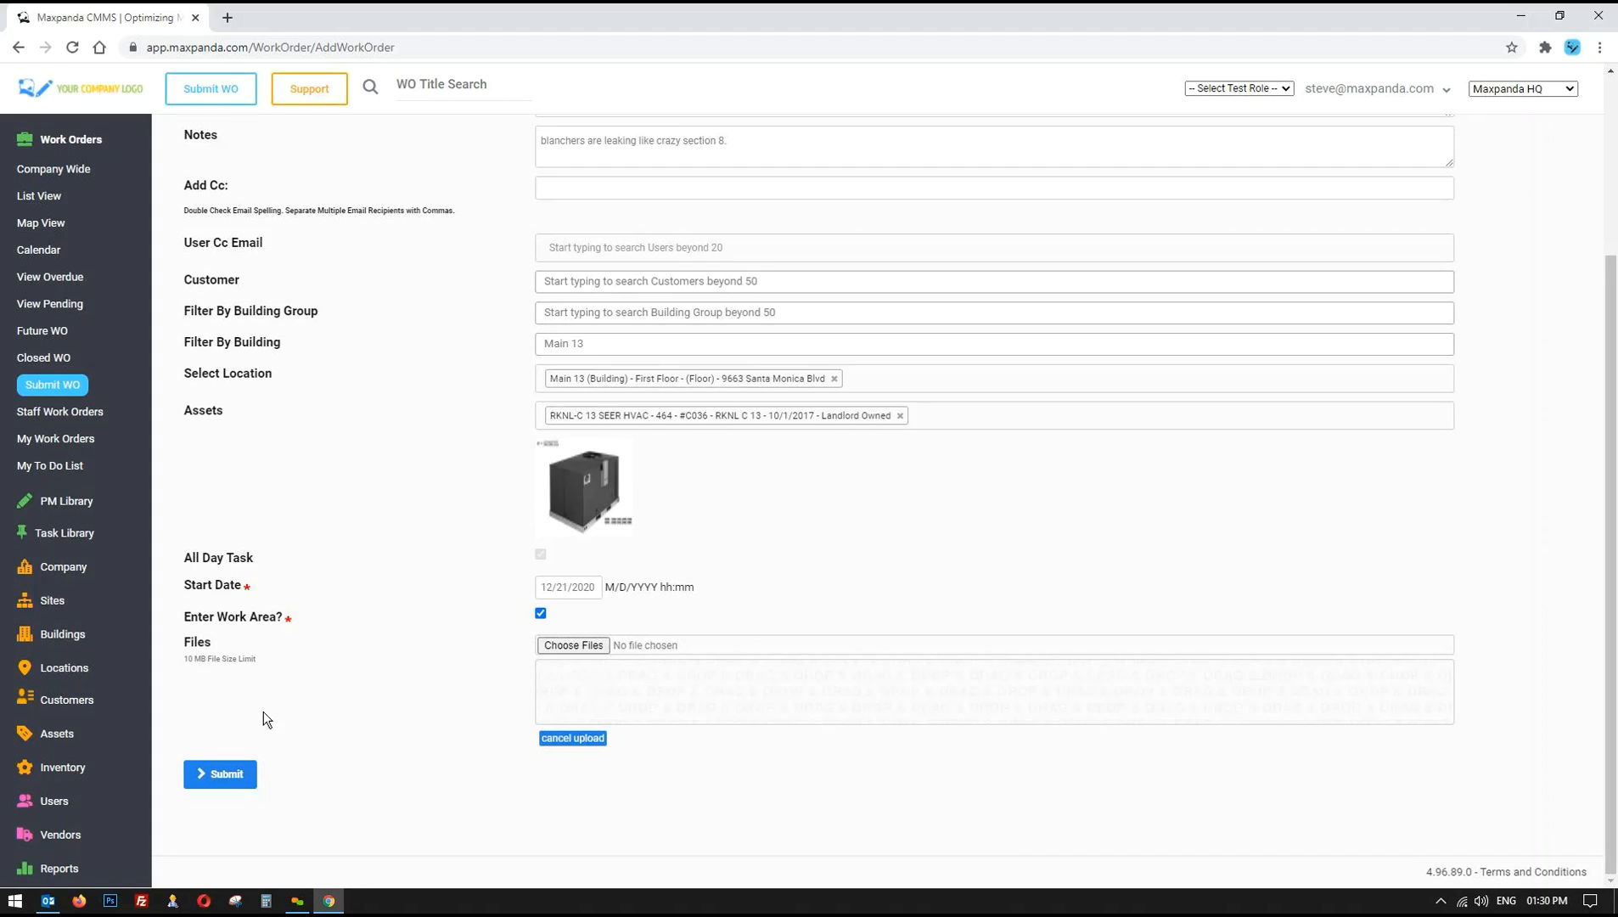
- Check over the completed form, submit the work order, and go to the site's work order list view
{"action": "scroll", "coordinate": [264, 717], "scroll_direction": "up", "scroll_amount": 3}
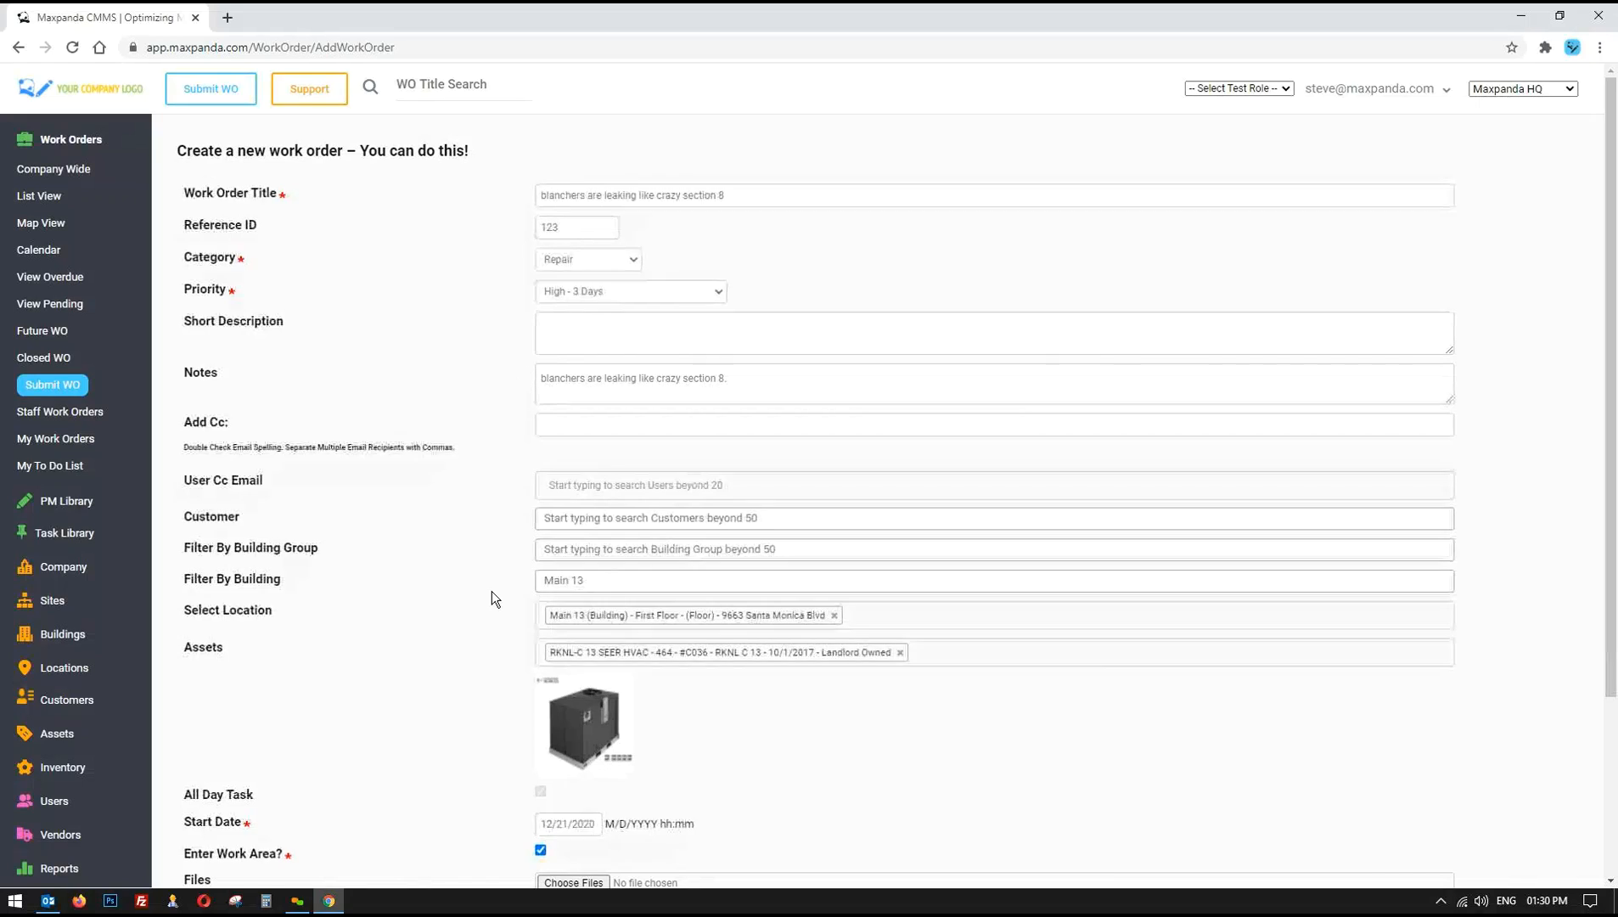
{"action": "scroll", "coordinate": [510, 599], "scroll_direction": "down", "scroll_amount": 3}
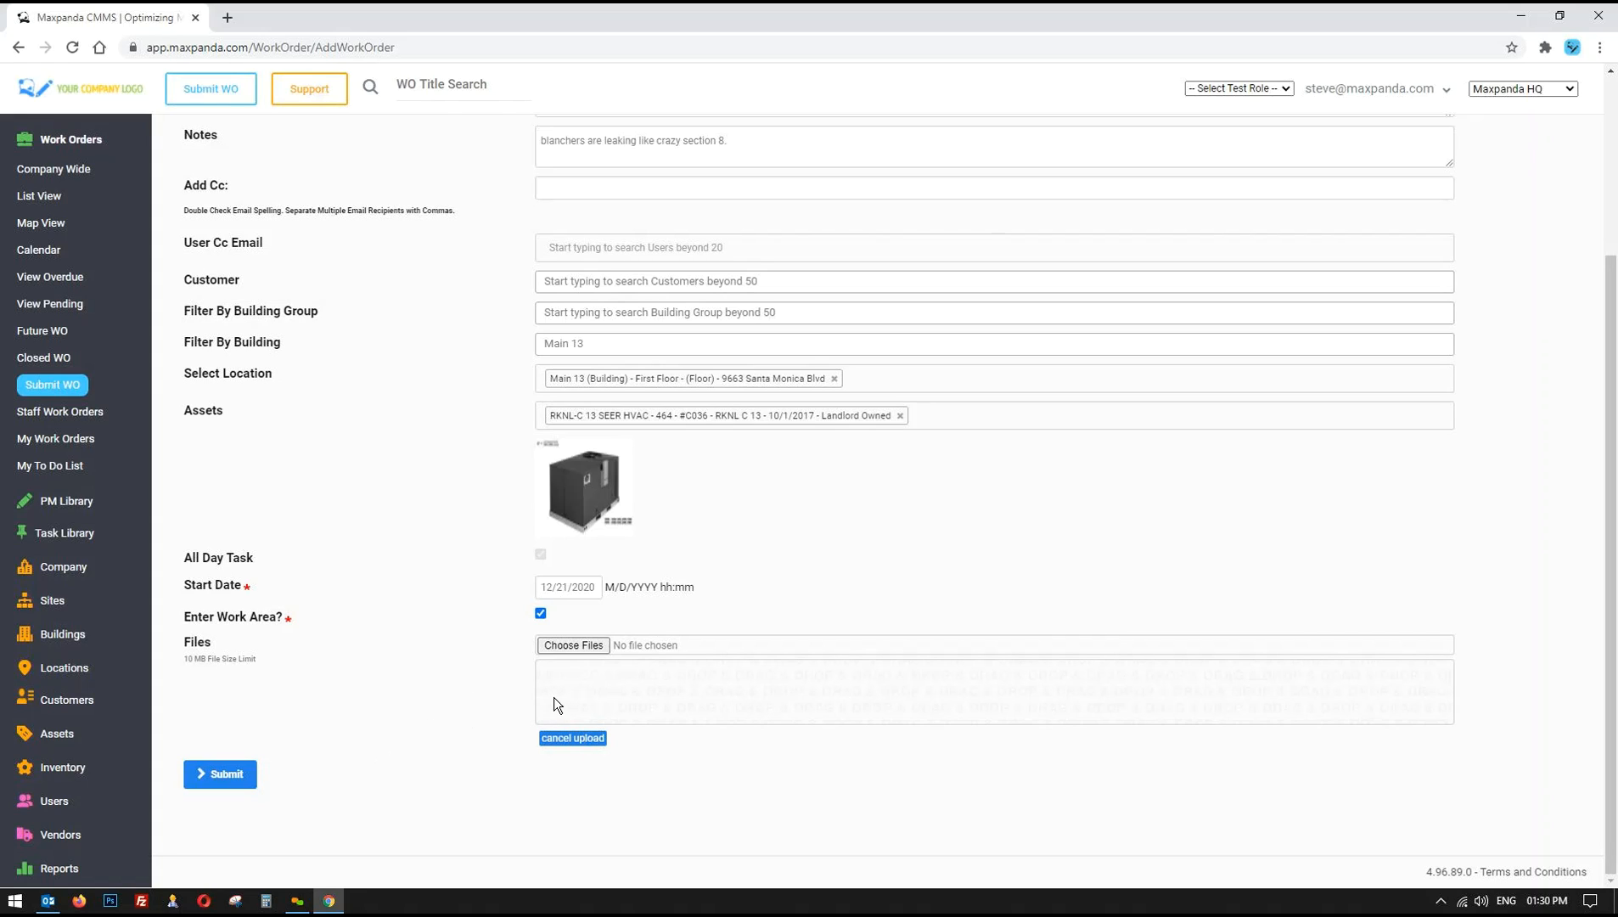
{"action": "left_click", "coordinate": [227, 778]}
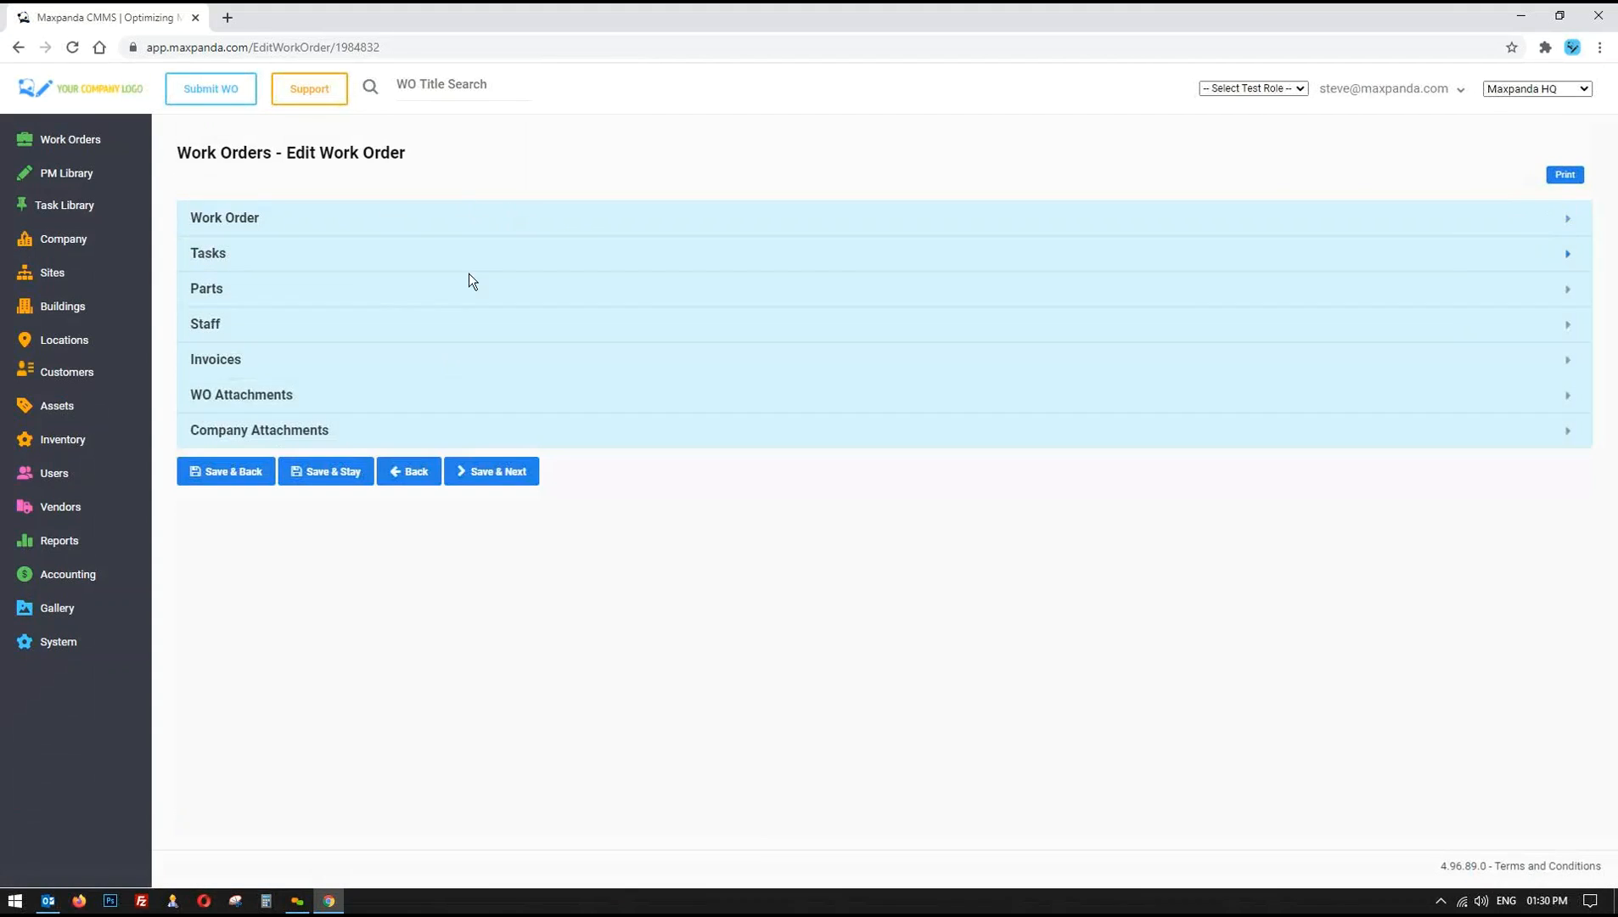
{"action": "mouse_move", "coordinate": [68, 147]}
{"action": "left_click", "coordinate": [40, 202]}
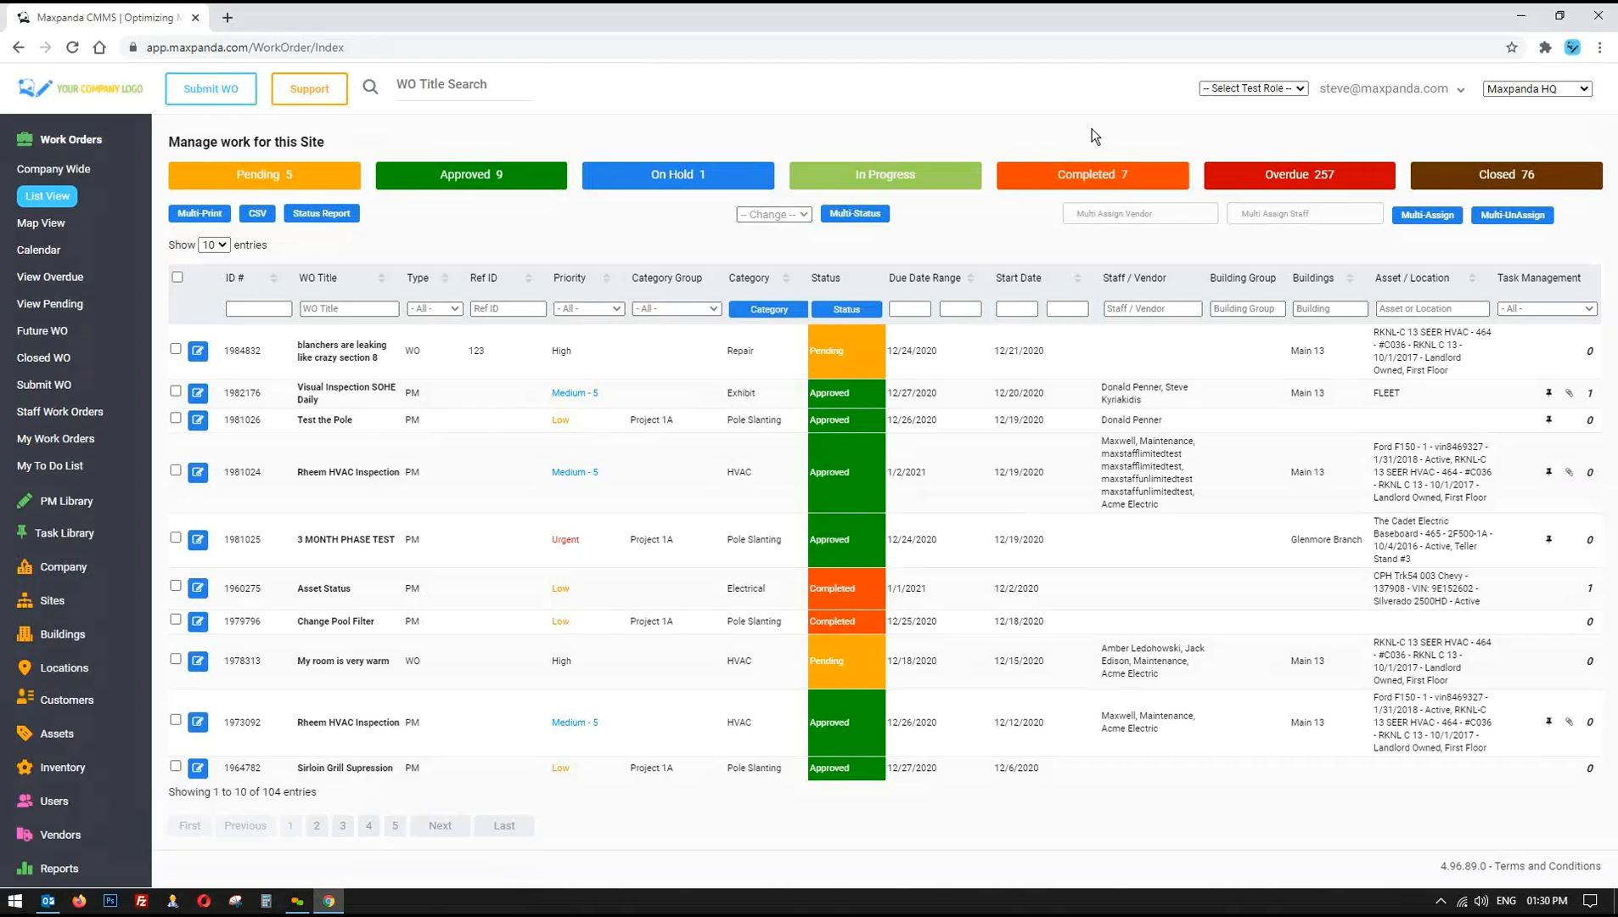
- Examine the new "blanchers are leaking like crazy section 8" row, the closed work order total and the available test roles
{"action": "left_click", "coordinate": [1251, 90]}
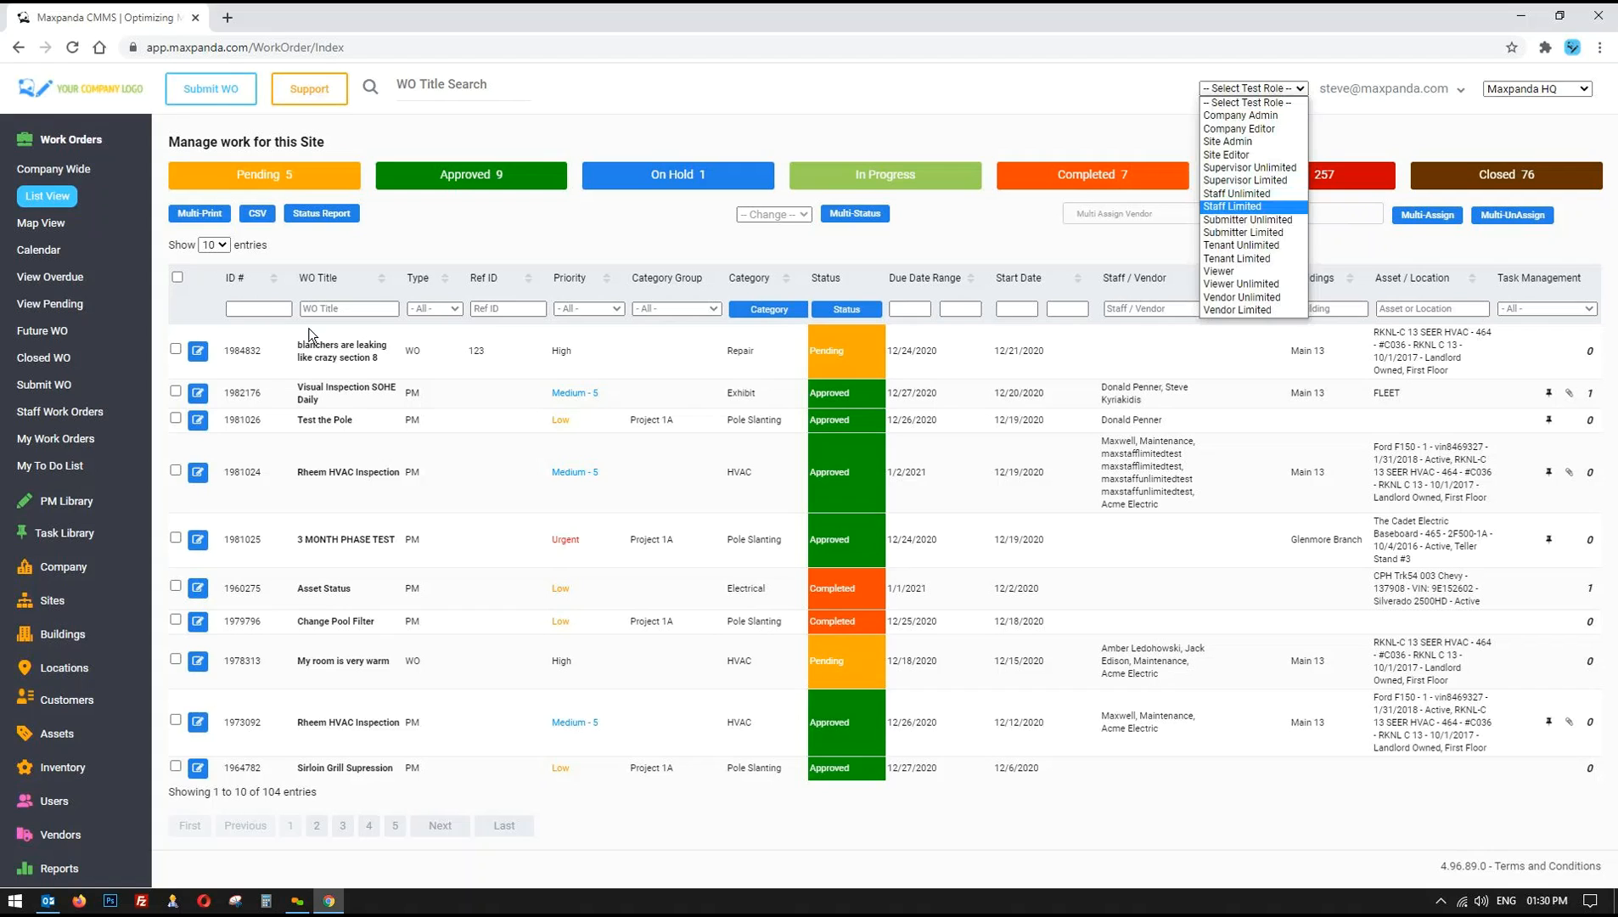
{"action": "left_click_drag", "start_coordinate": [299, 342], "coordinate": [997, 358]}
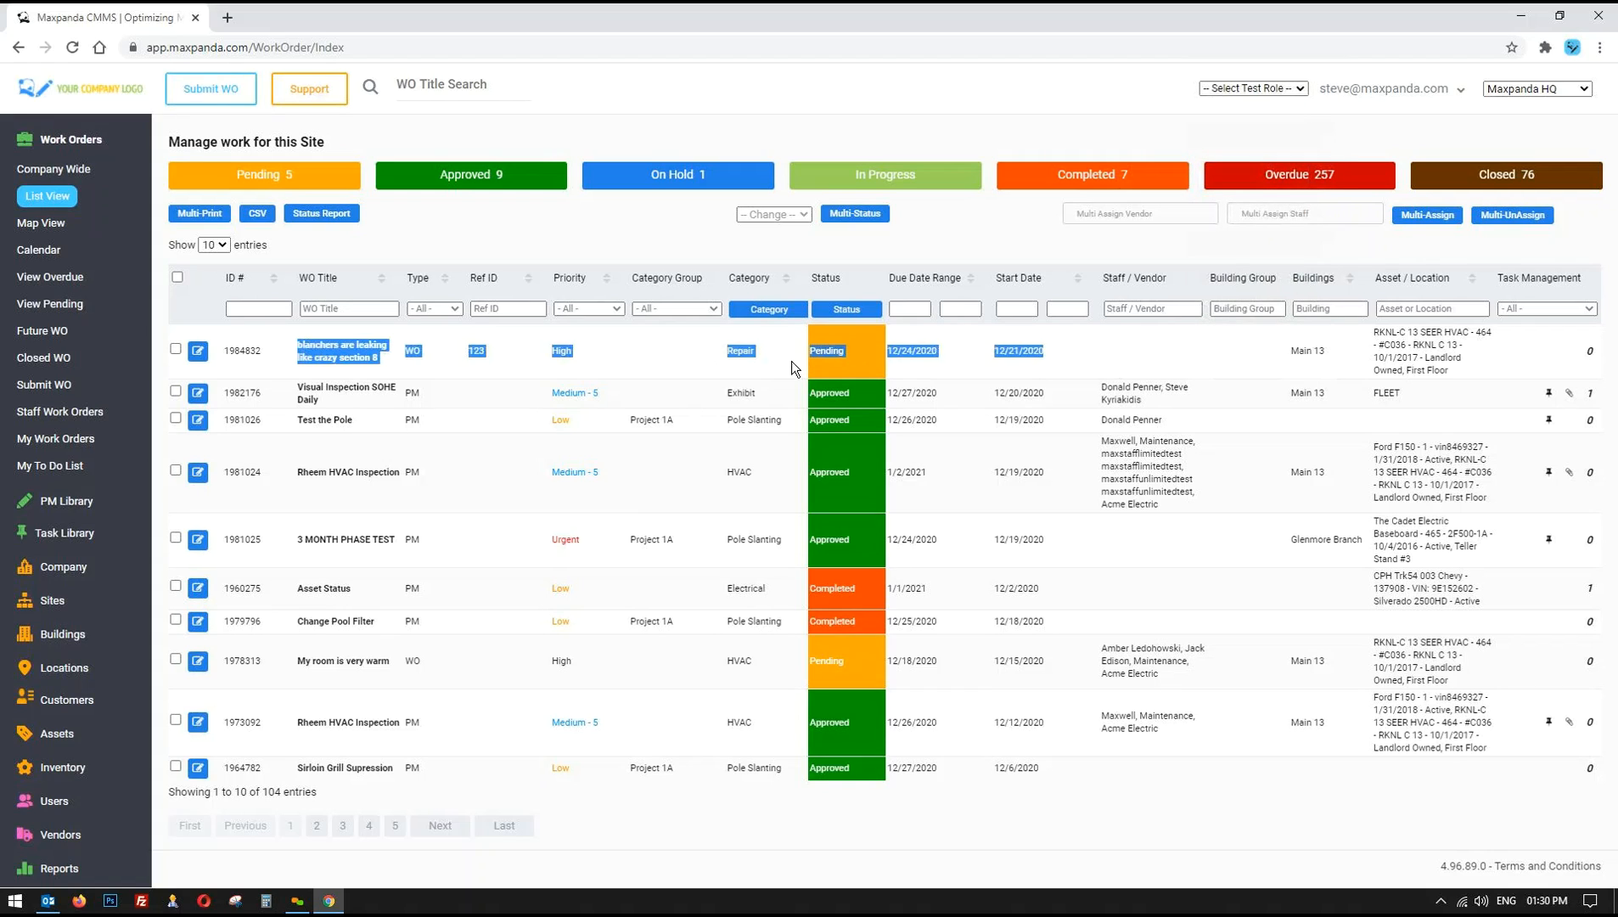
{"action": "left_click_drag", "start_coordinate": [697, 585], "coordinate": [1056, 578]}
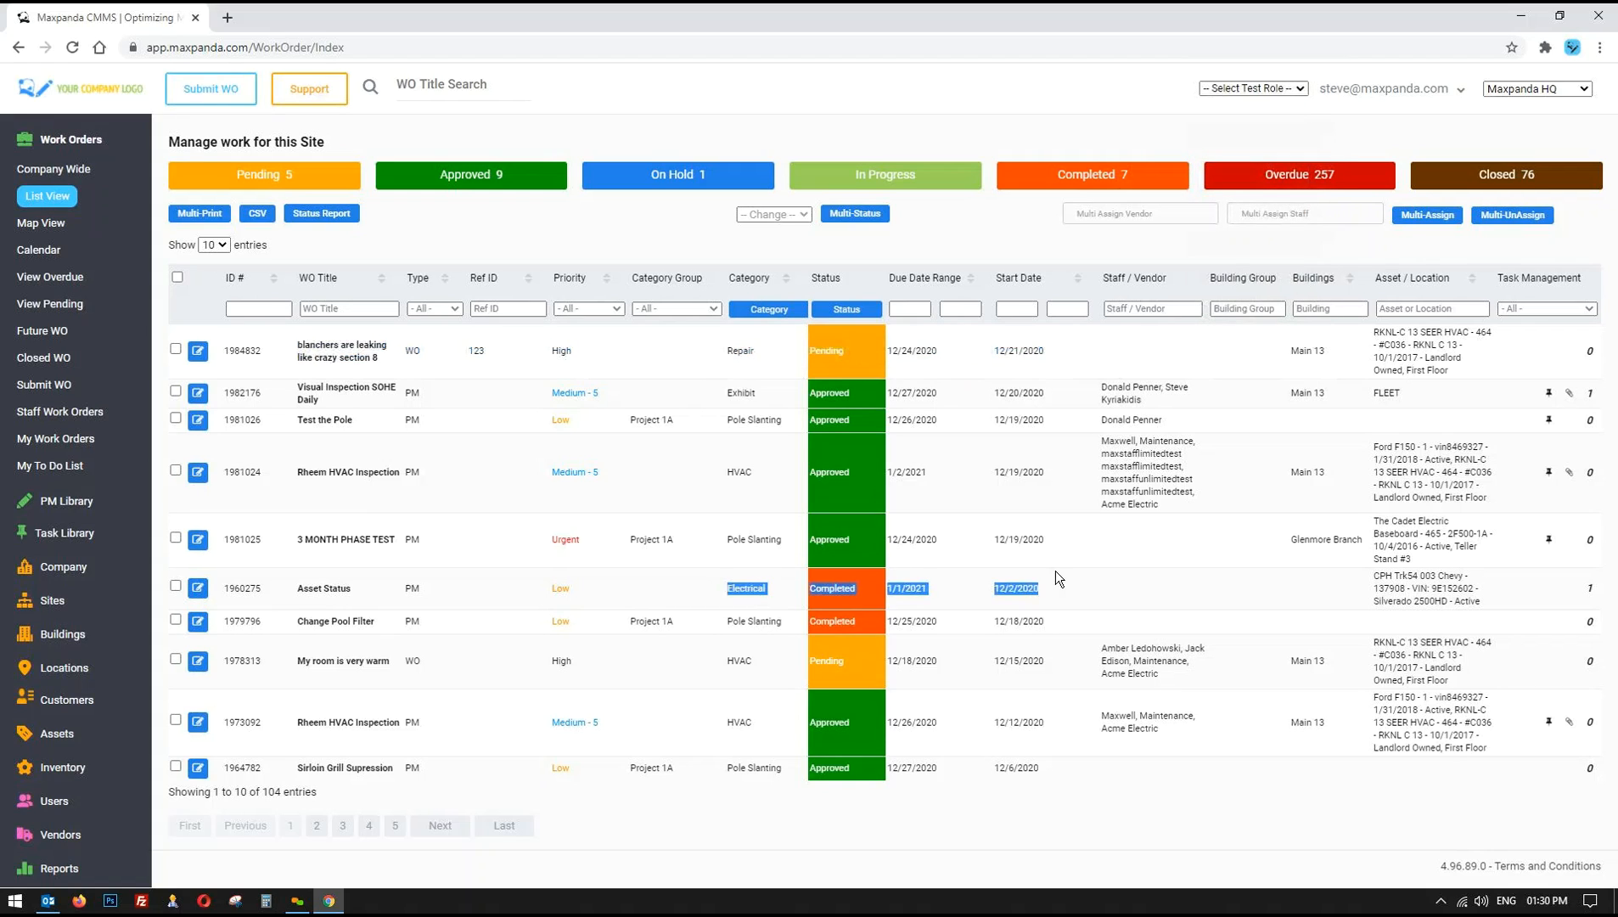
{"action": "left_click_drag", "start_coordinate": [1464, 176], "coordinate": [1567, 185]}
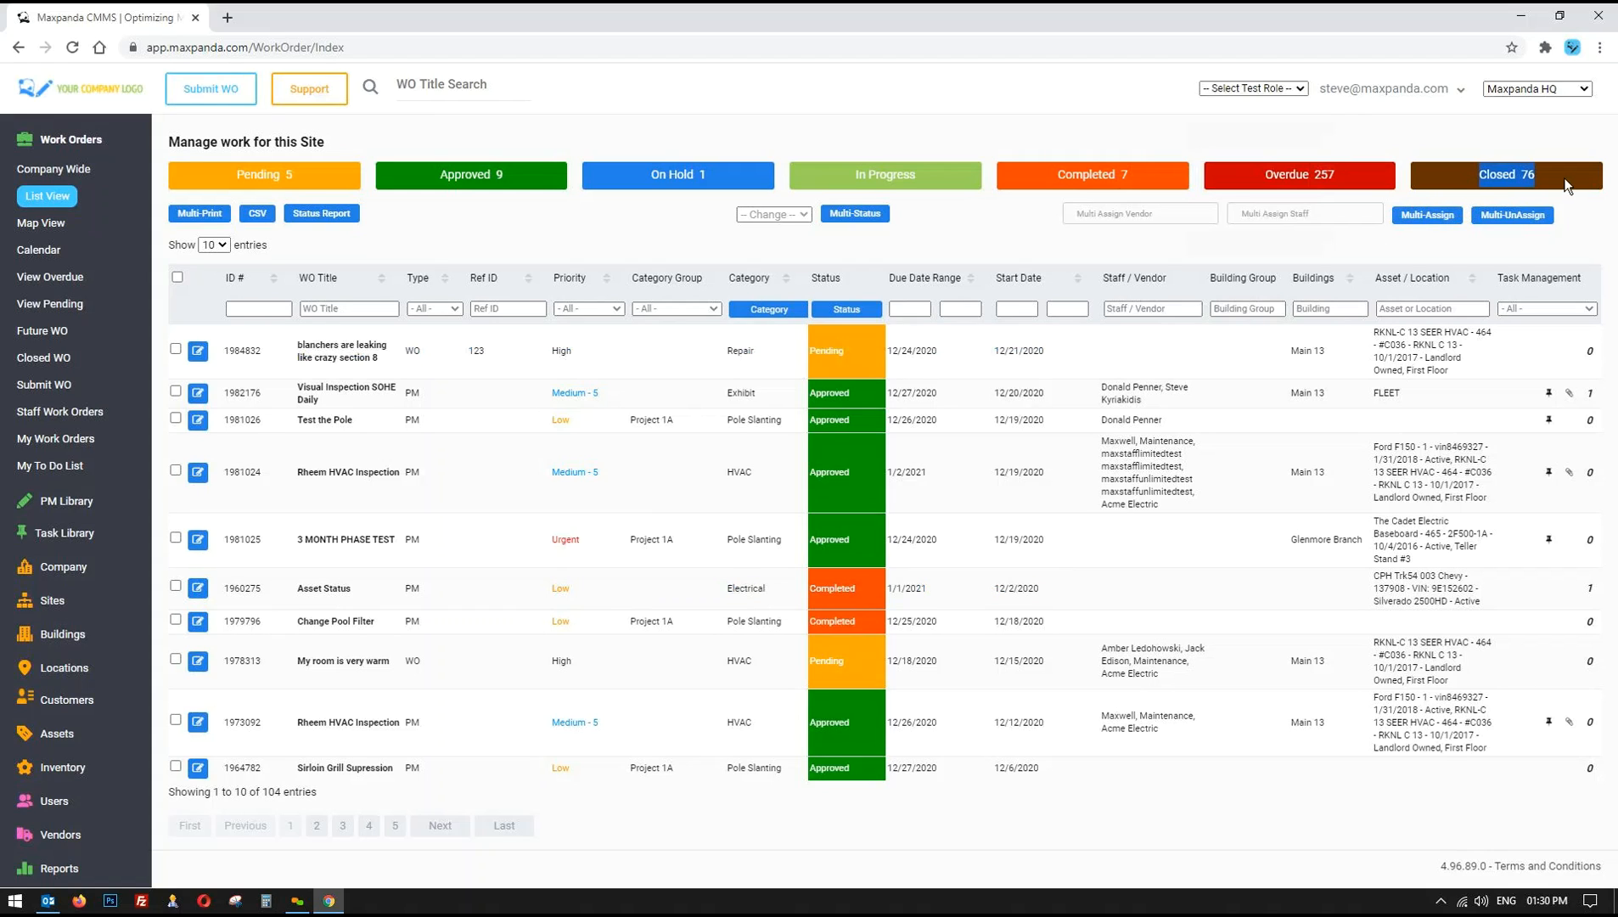
{"action": "left_click", "coordinate": [1280, 89]}
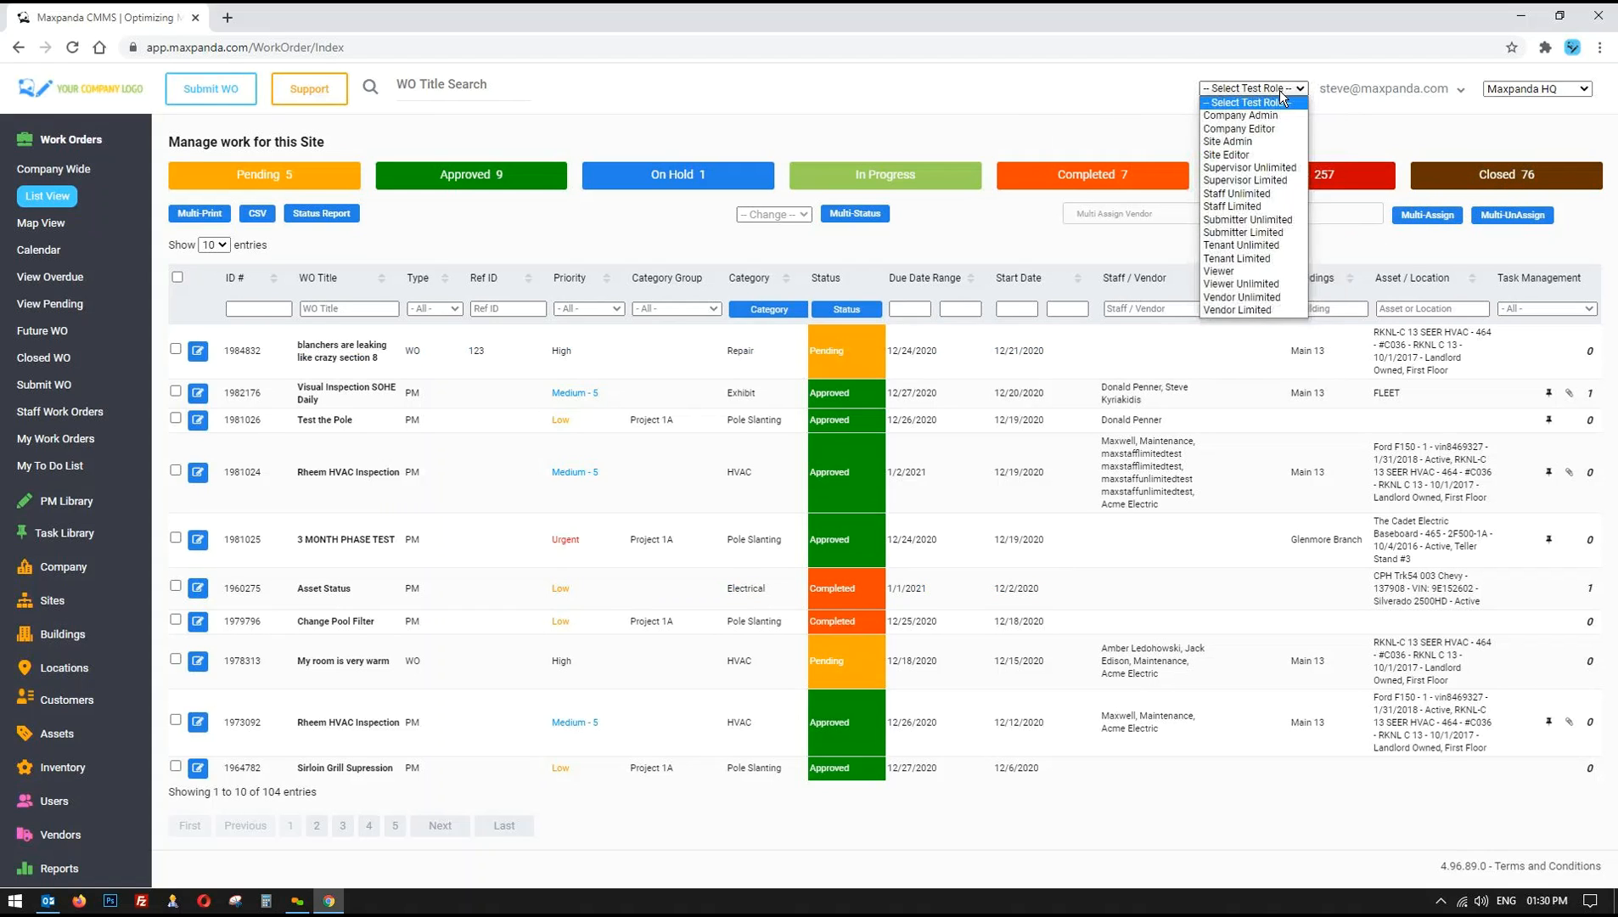
{"action": "left_click", "coordinate": [1097, 109]}
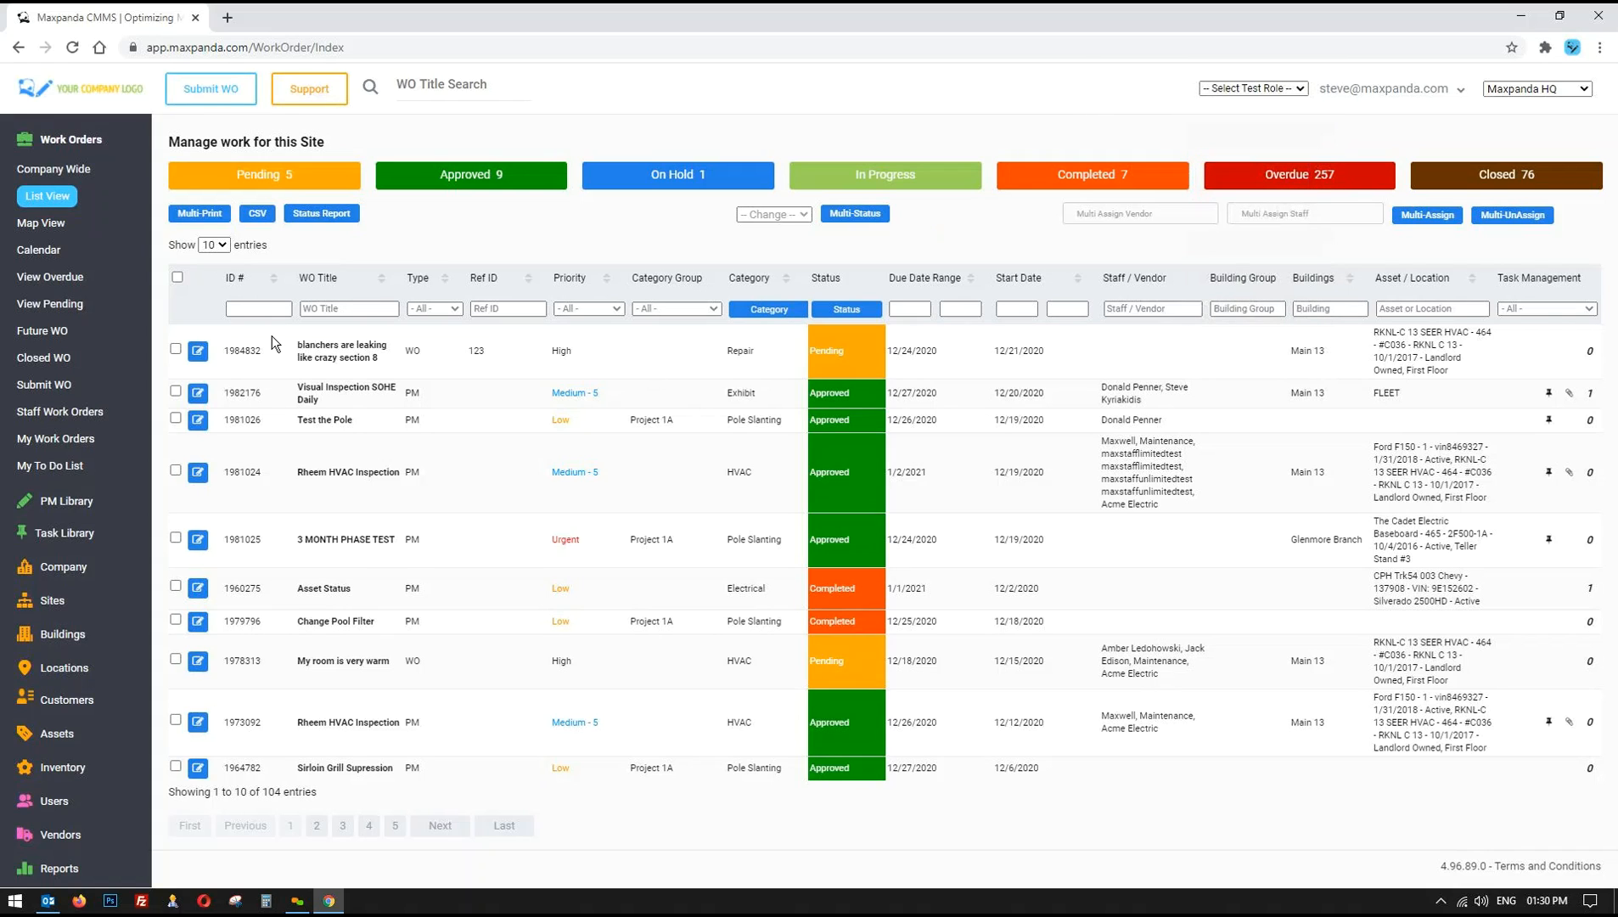
{"action": "left_click_drag", "start_coordinate": [272, 336], "coordinate": [1190, 339]}
{"action": "left_click", "coordinate": [619, 344]}
{"action": "left_click", "coordinate": [1261, 87]}
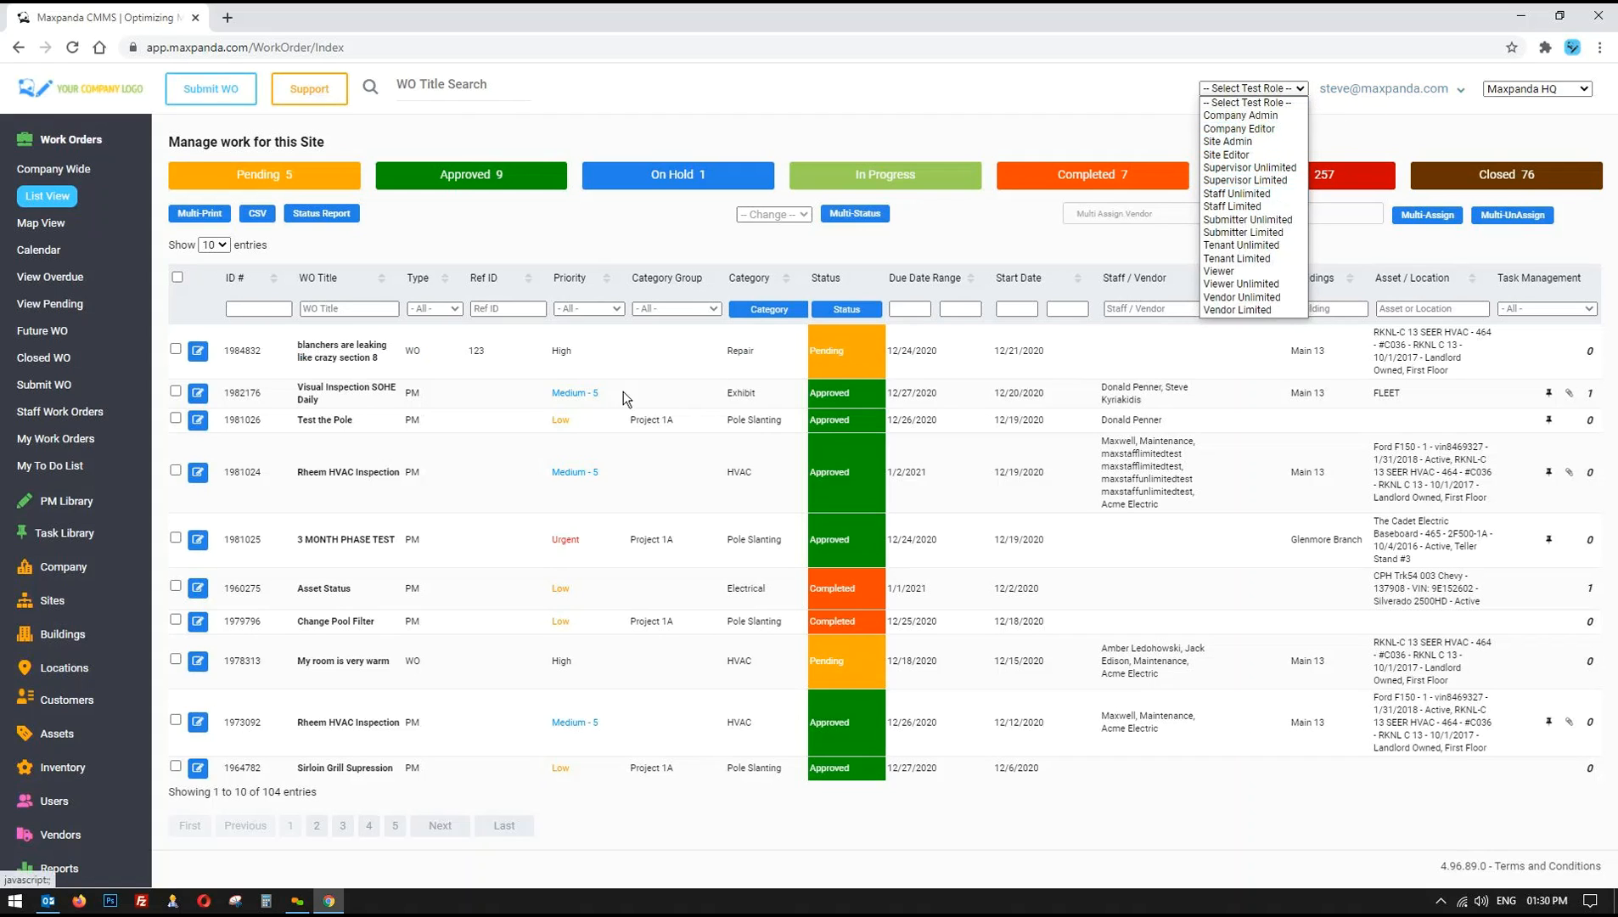
{"action": "left_click", "coordinate": [277, 343]}
{"action": "left_click_drag", "start_coordinate": [277, 343], "coordinate": [361, 358]}
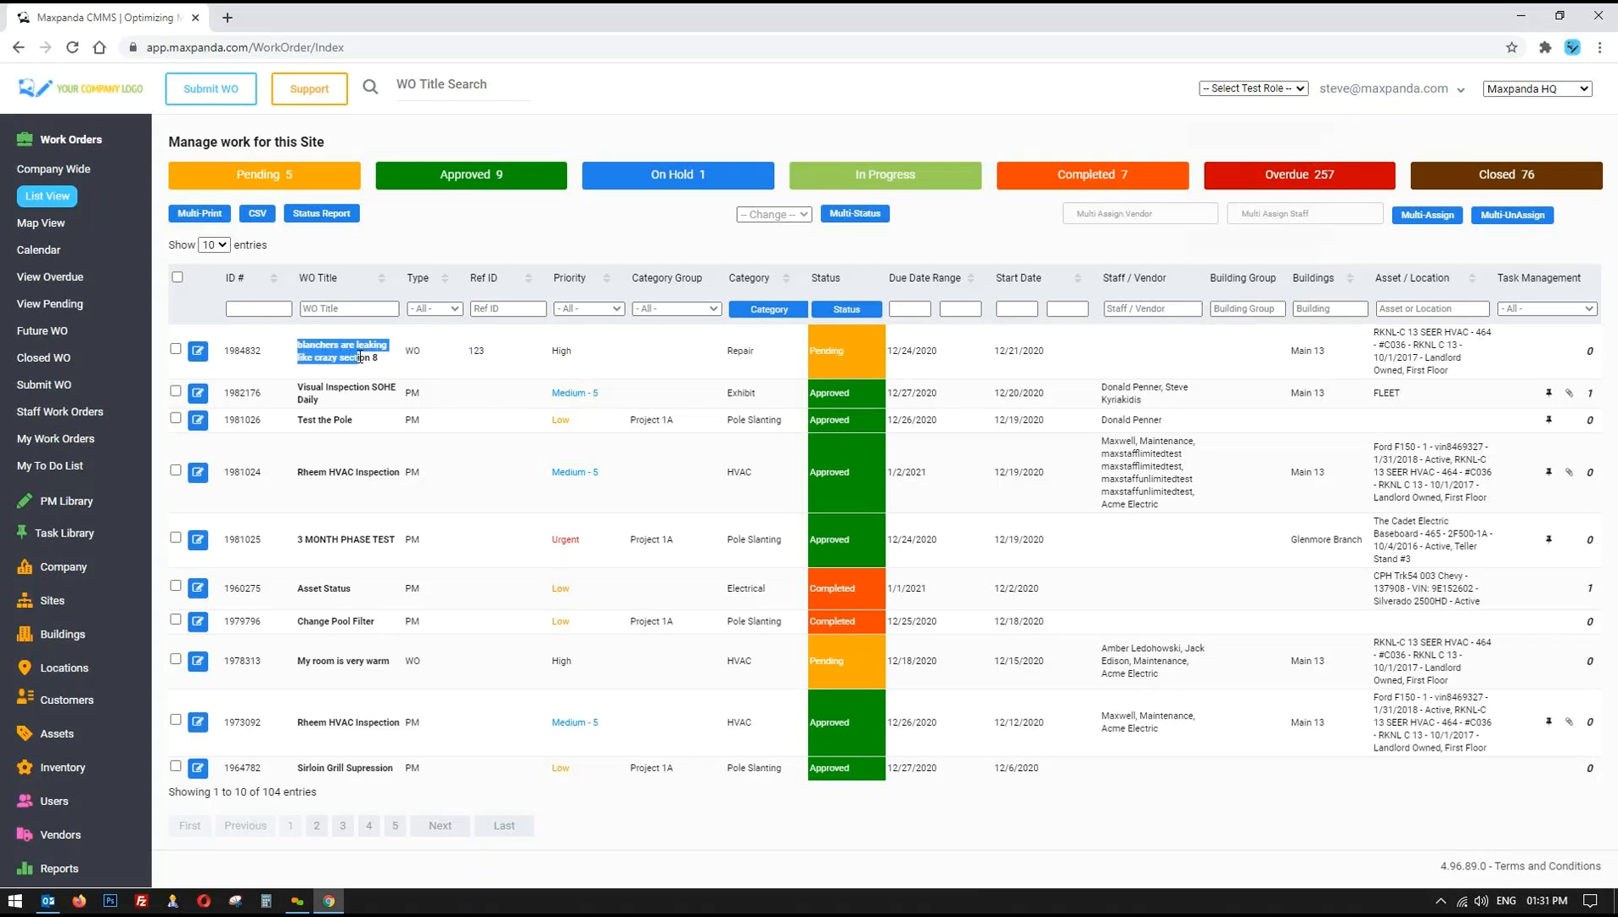
{"action": "left_click", "coordinate": [394, 355]}
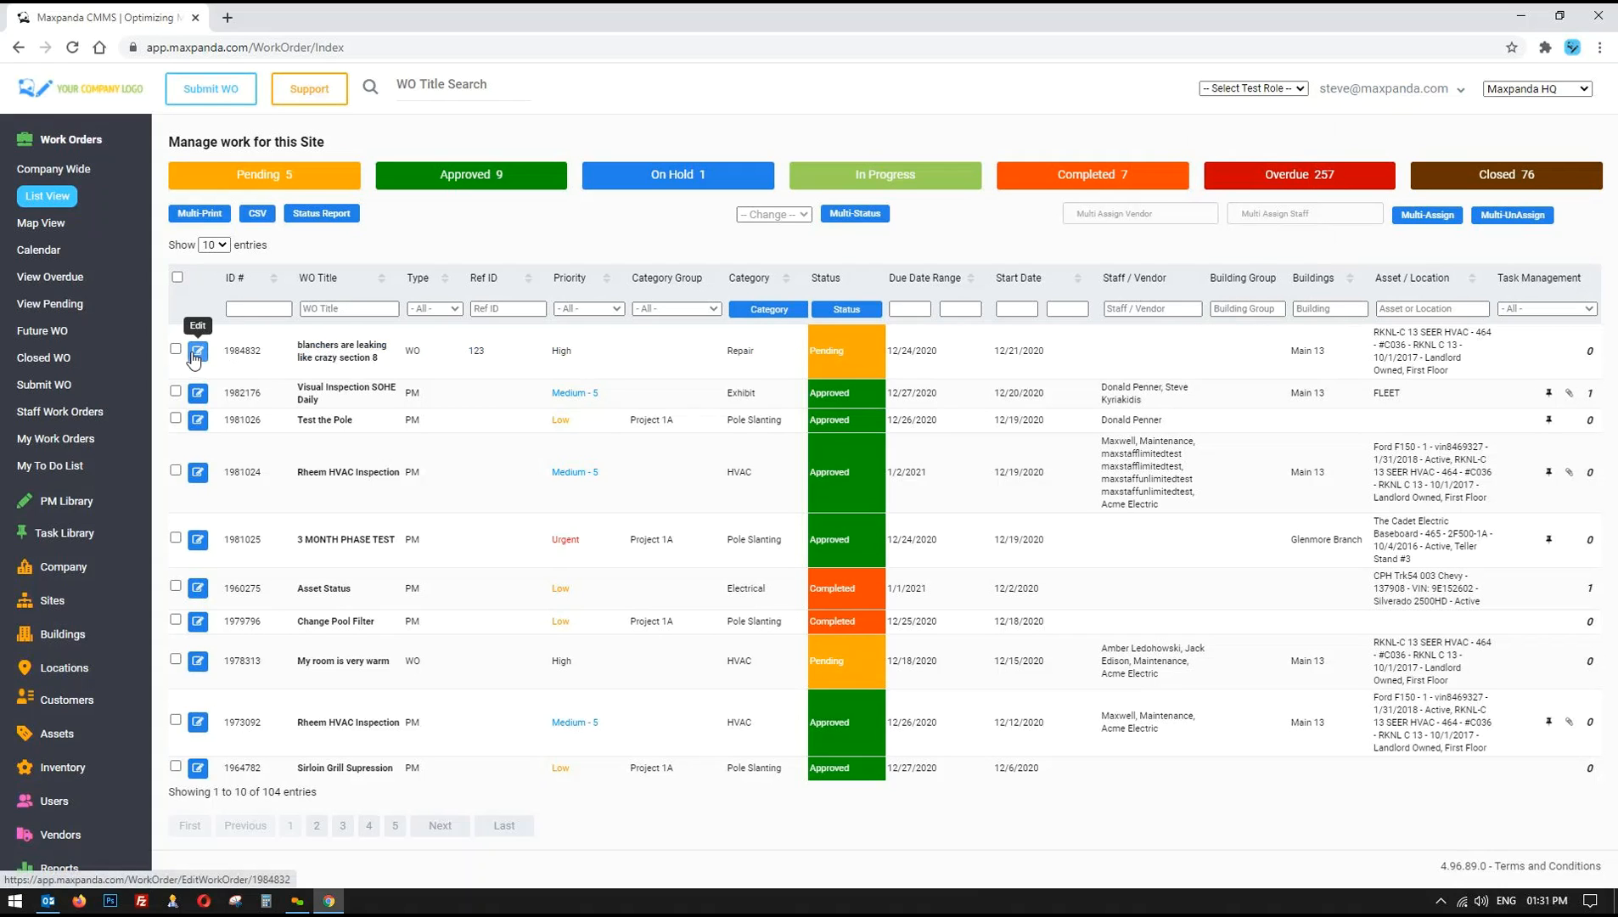
- Open the "blanchers are leaking like crazy section 8" work order for editing, and view its rejection prompt without rejecting it
{"action": "left_click", "coordinate": [196, 352]}
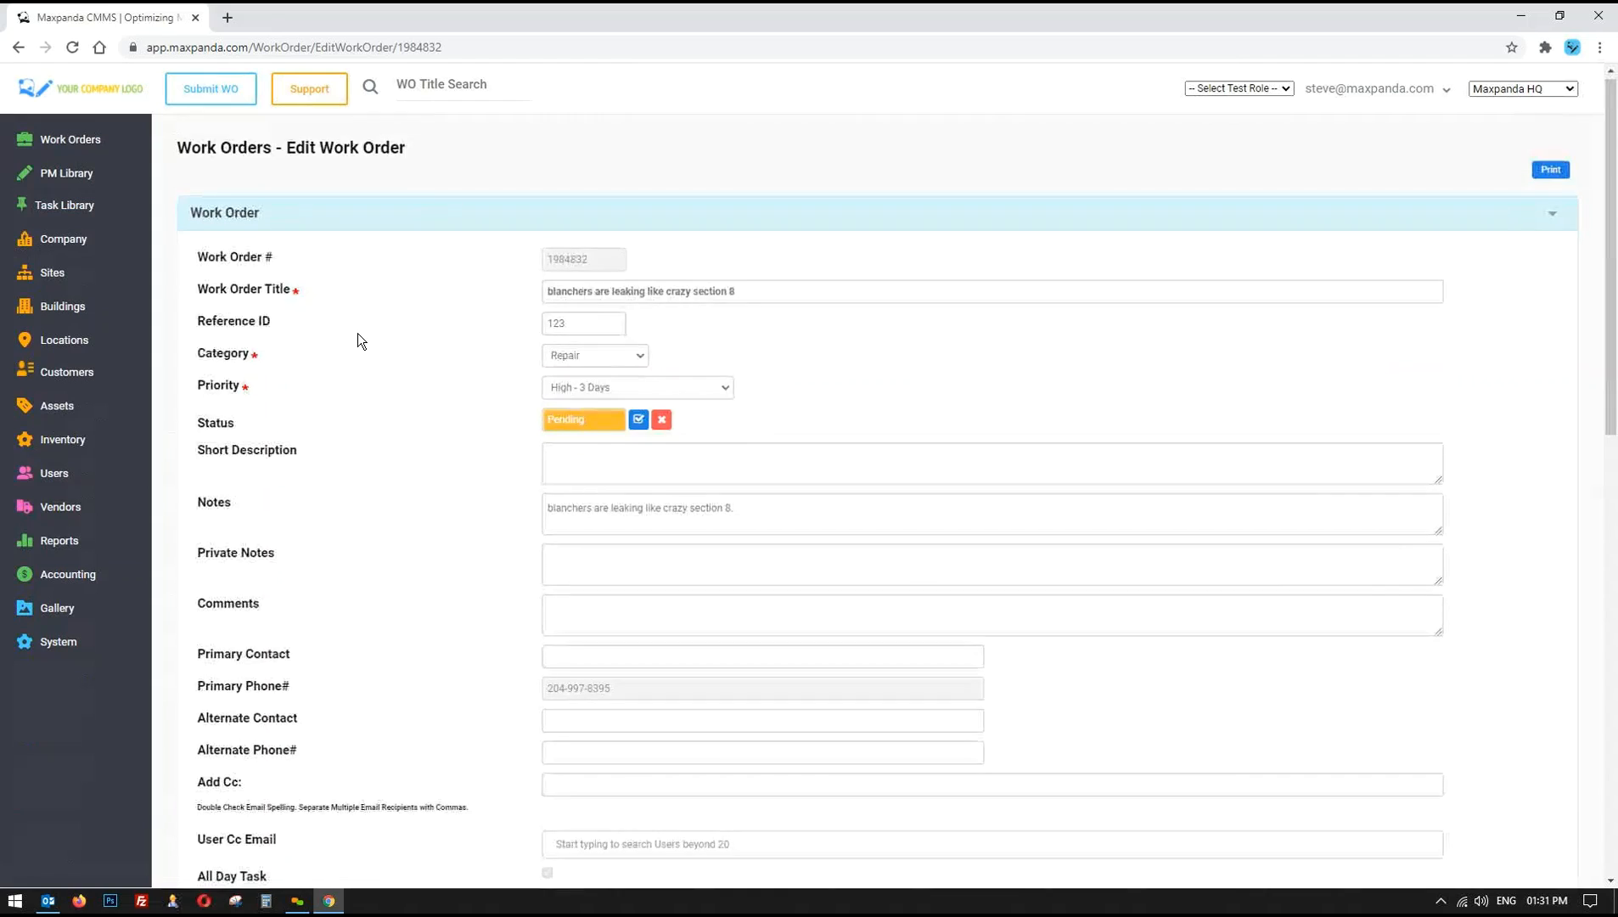
{"action": "scroll", "coordinate": [358, 333], "scroll_direction": "down", "scroll_amount": 1}
{"action": "left_click", "coordinate": [662, 341]}
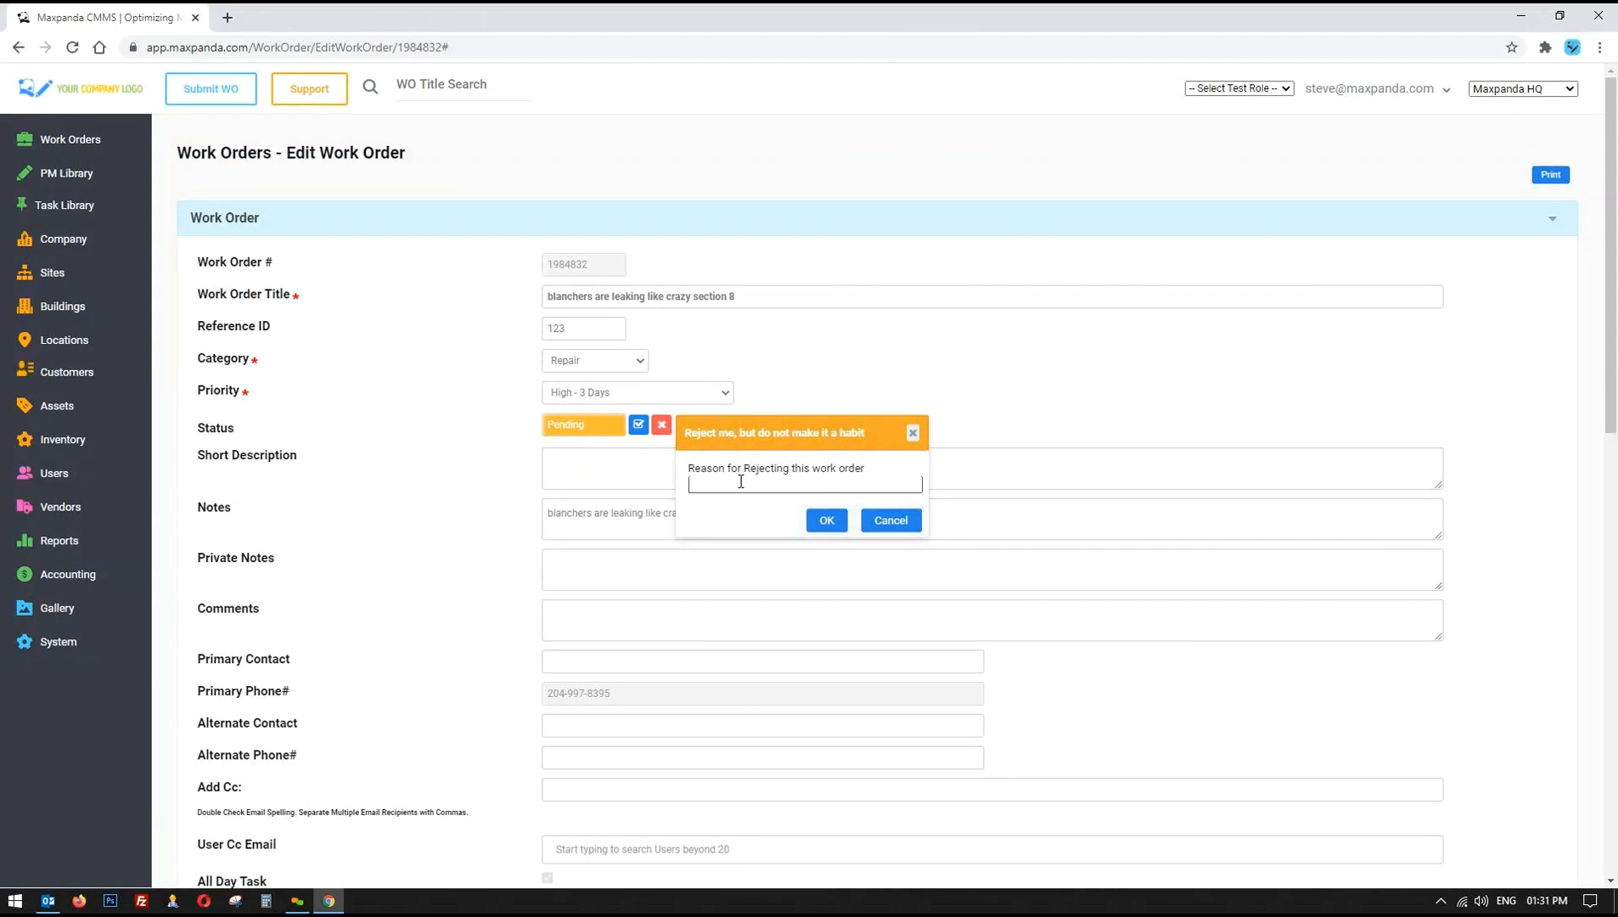
{"action": "left_click", "coordinate": [900, 521]}
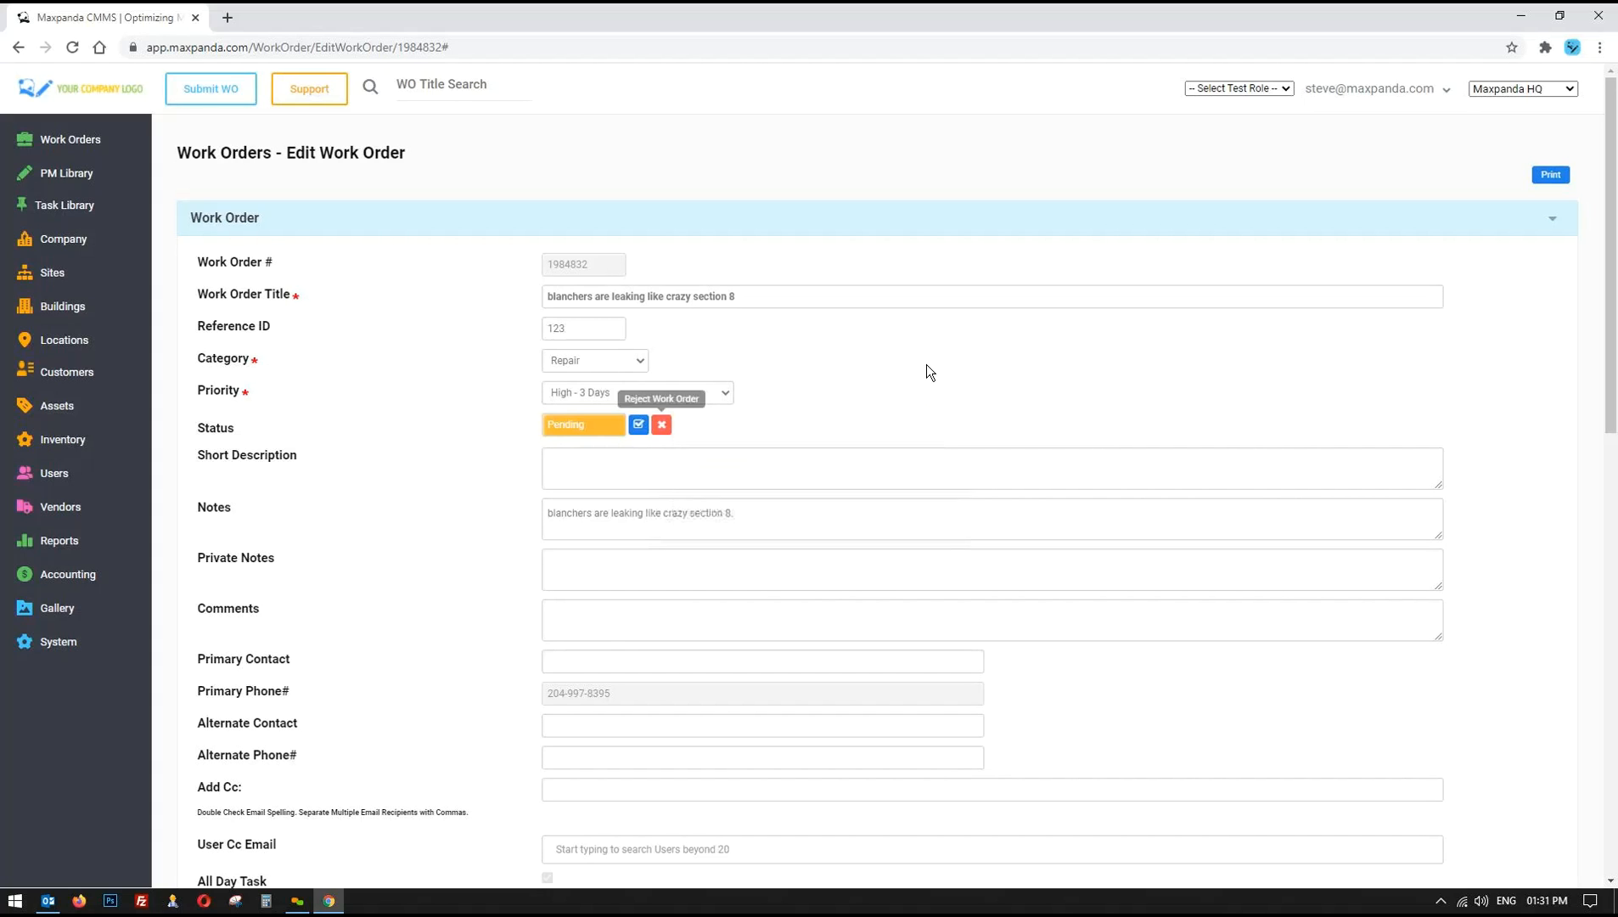
- Look through the work order's details down to its Status History and Offline History, and return to its status
{"action": "scroll", "coordinate": [926, 372], "scroll_direction": "down", "scroll_amount": 5}
{"action": "scroll", "coordinate": [928, 371], "scroll_direction": "down", "scroll_amount": 7}
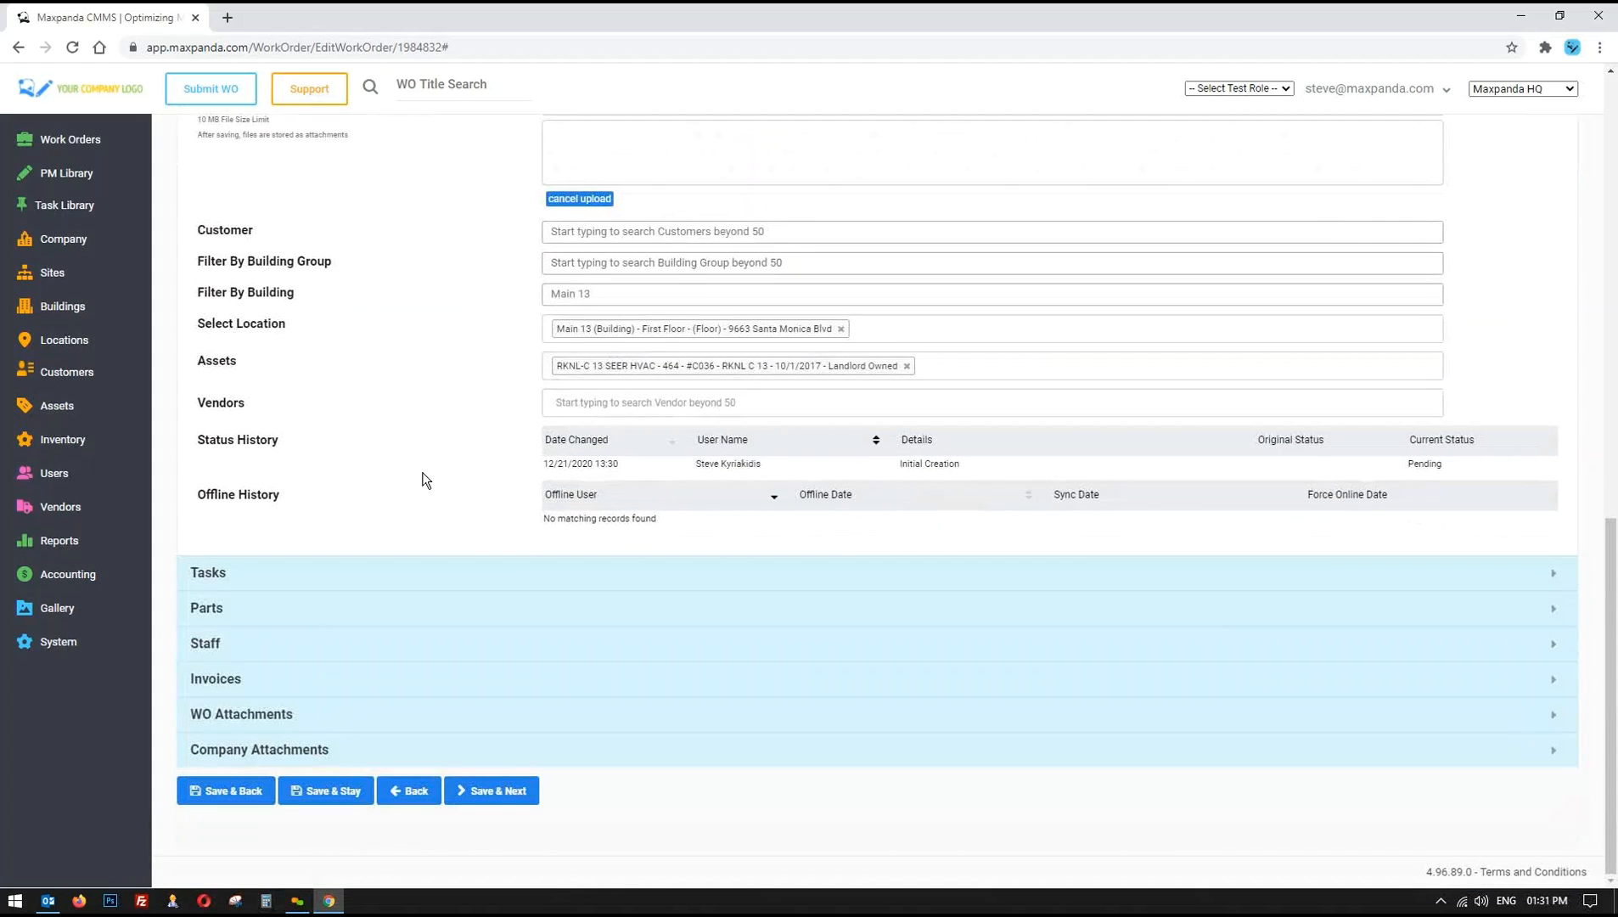
{"action": "left_click_drag", "start_coordinate": [198, 439], "coordinate": [1098, 528]}
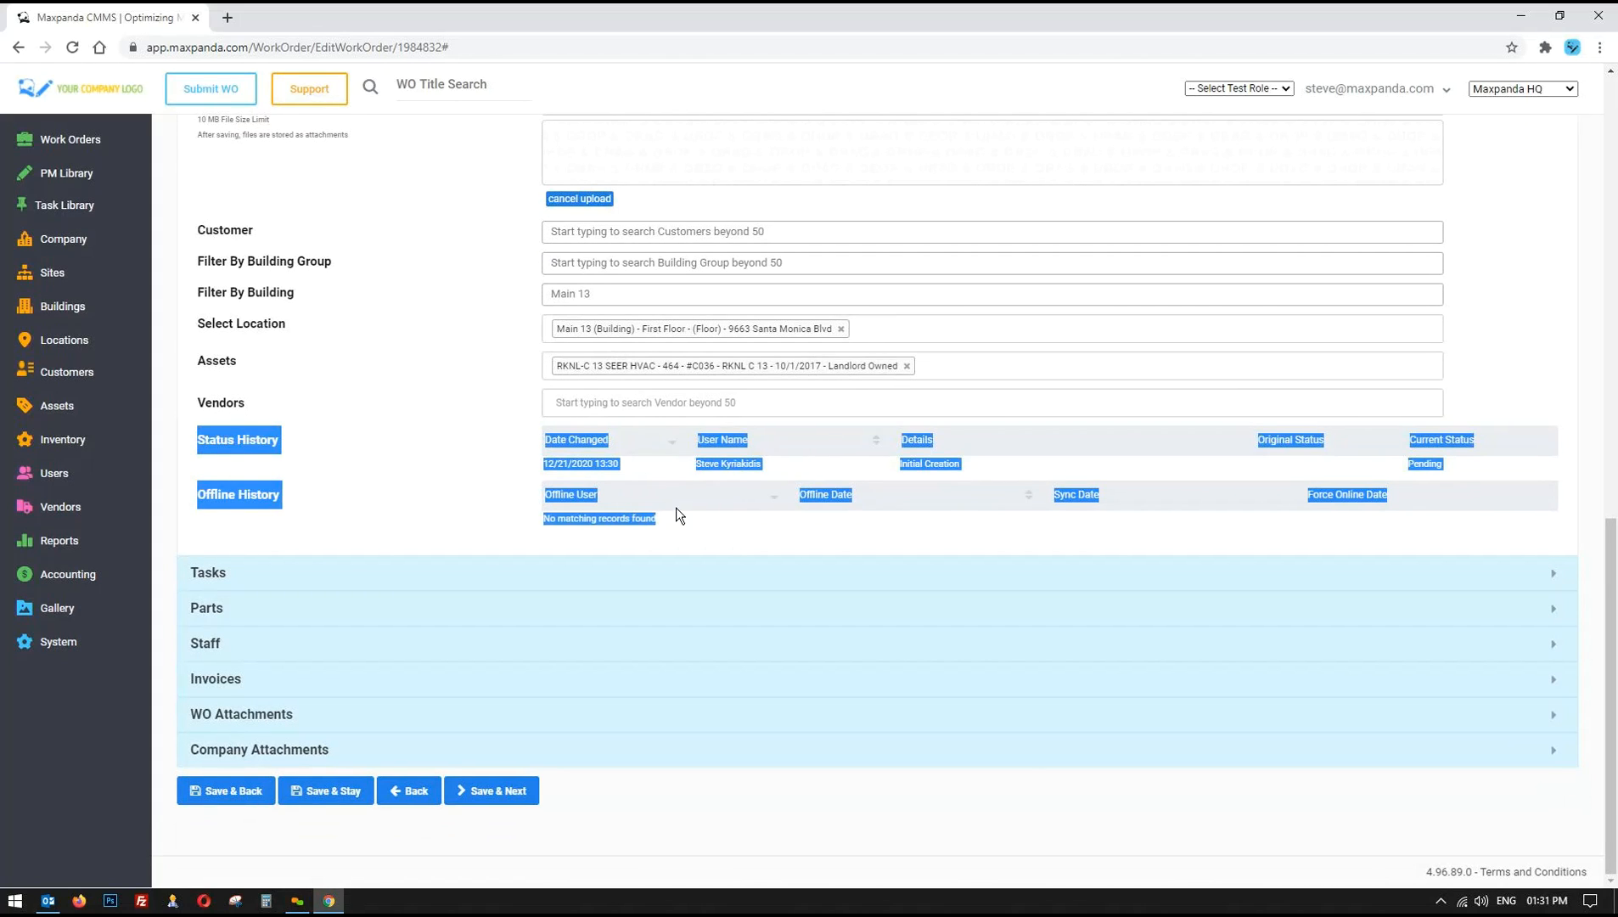
{"action": "left_click", "coordinate": [730, 531]}
{"action": "scroll", "coordinate": [433, 433], "scroll_direction": "up", "scroll_amount": 2}
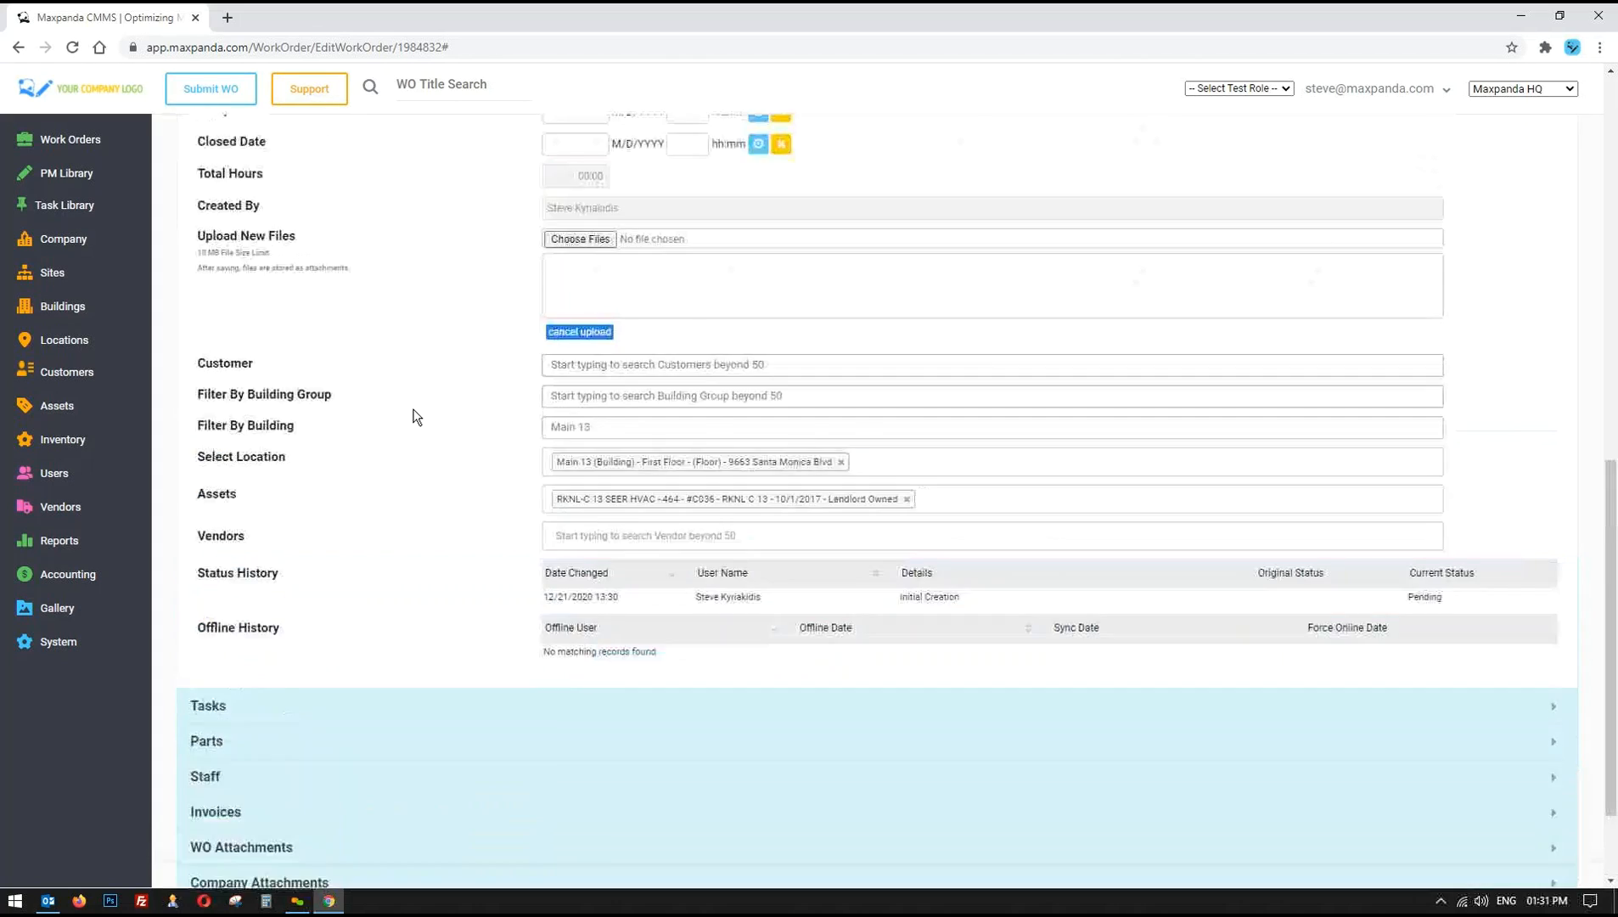
{"action": "scroll", "coordinate": [416, 416], "scroll_direction": "up", "scroll_amount": 10}
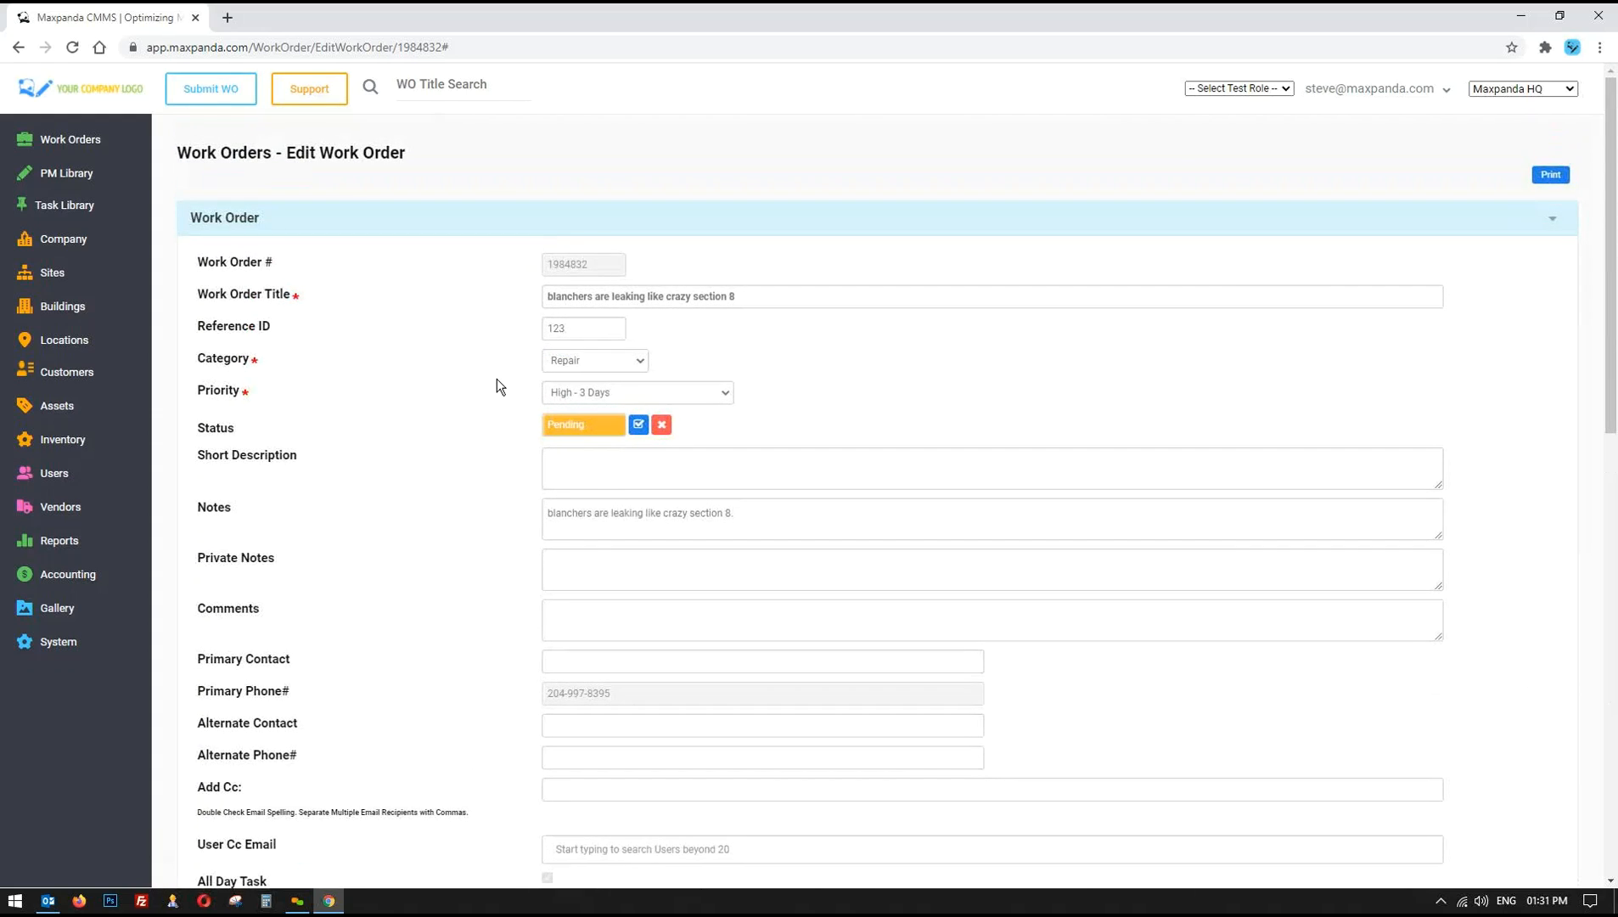
- Enter a short rejection remark in the work order's Comments field
{"action": "scroll", "coordinate": [497, 379], "scroll_direction": "down", "scroll_amount": 15}
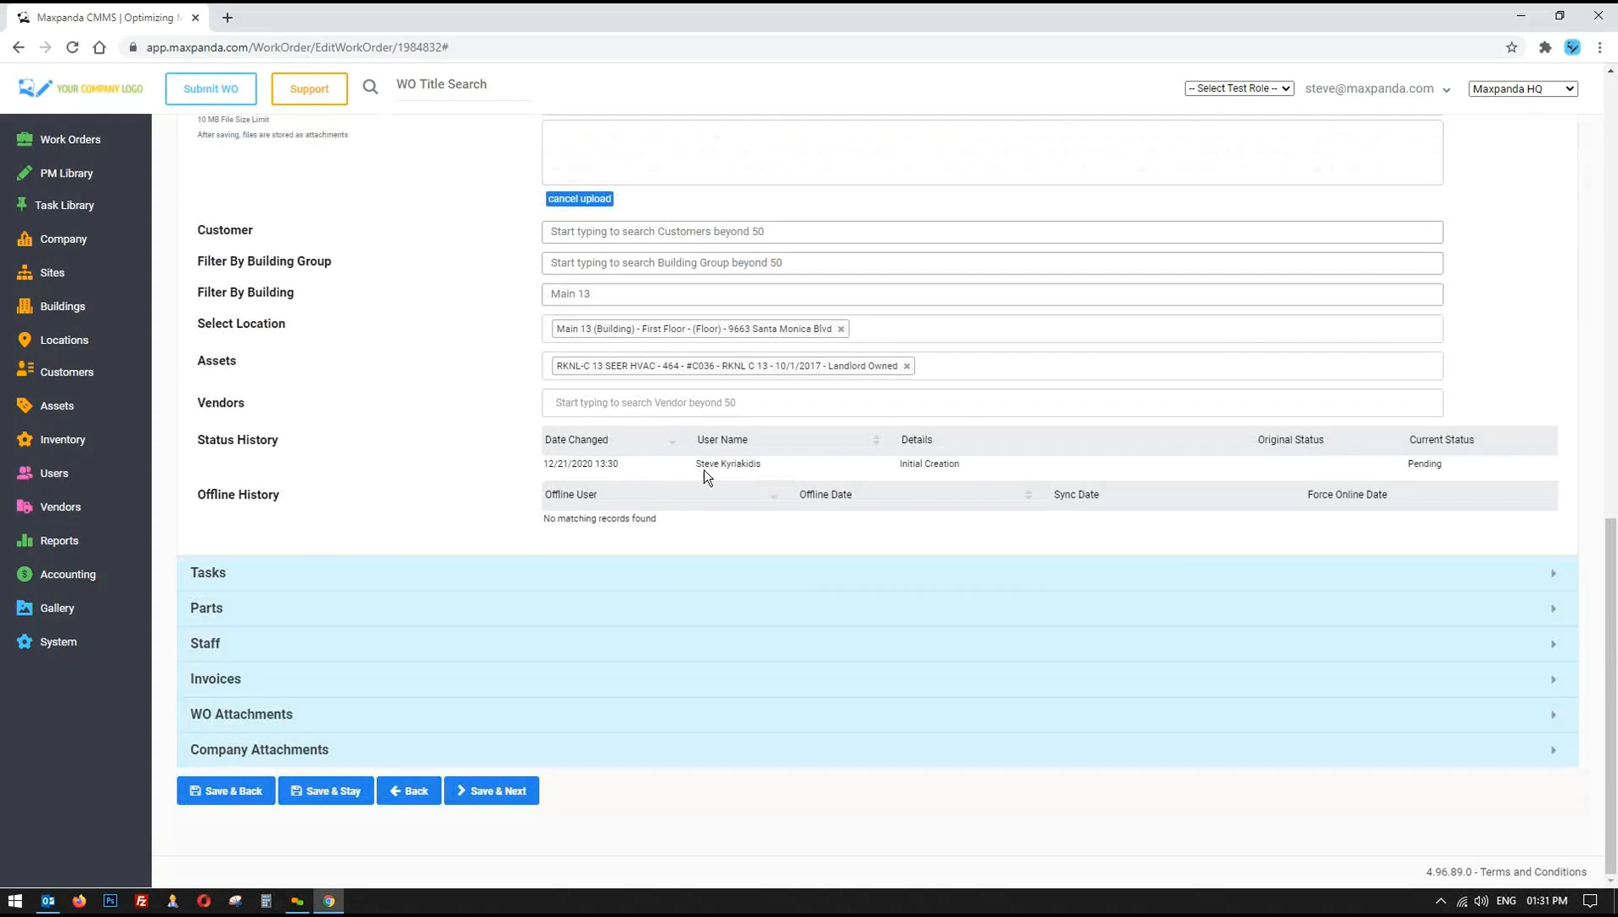
{"action": "scroll", "coordinate": [462, 453], "scroll_direction": "up", "scroll_amount": 10}
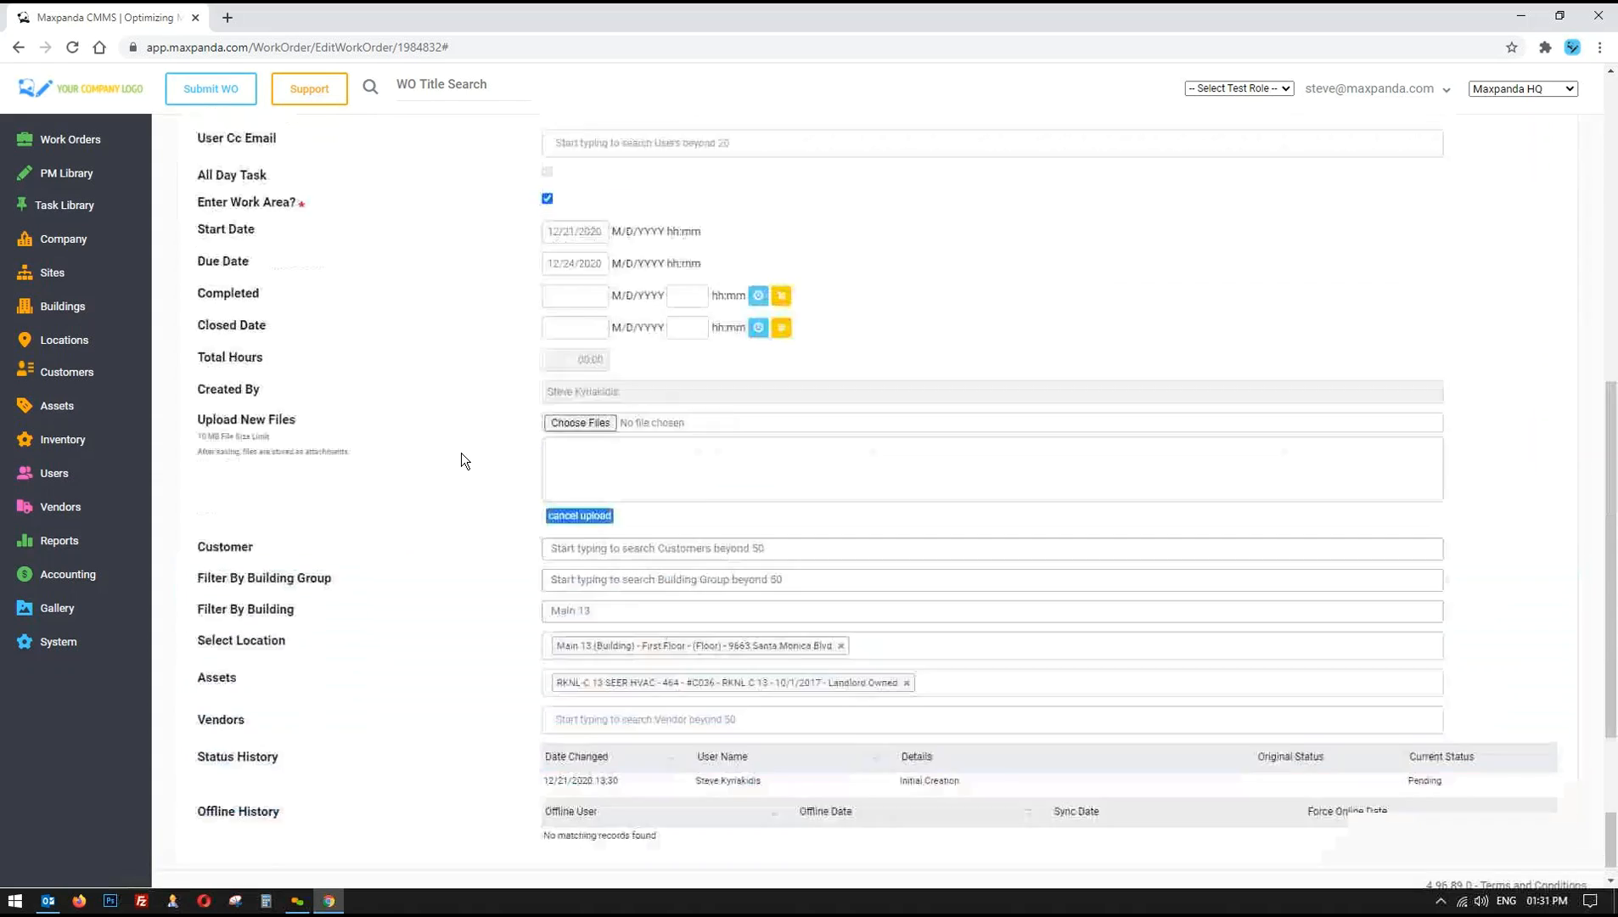
{"action": "left_click", "coordinate": [599, 436]}
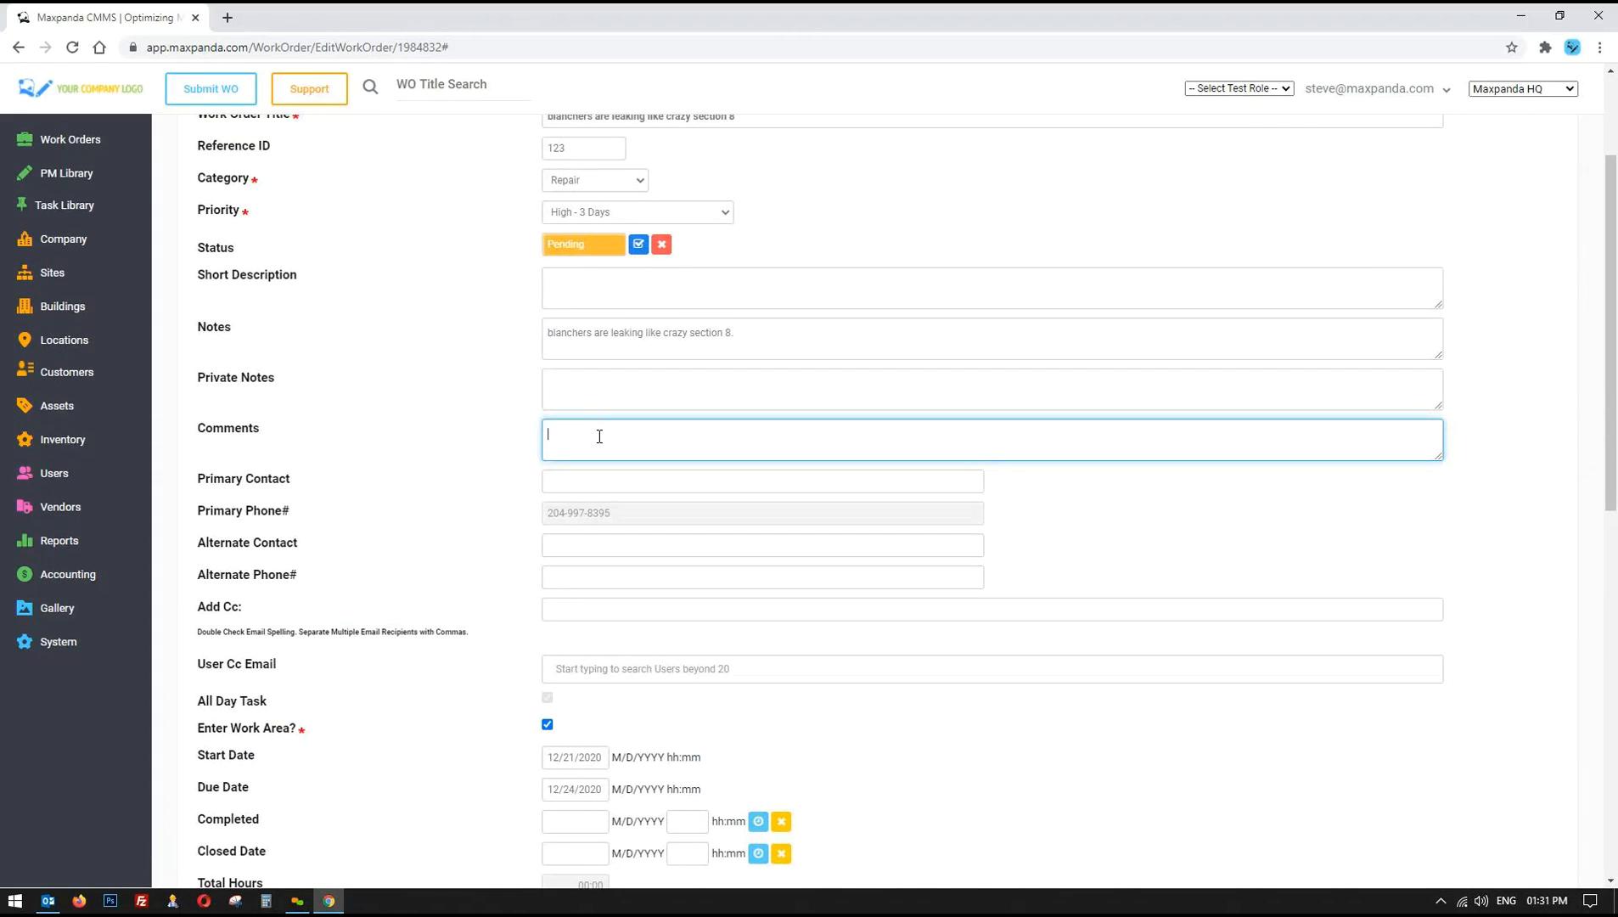
{"action": "type", "text": "forget it steve !"}
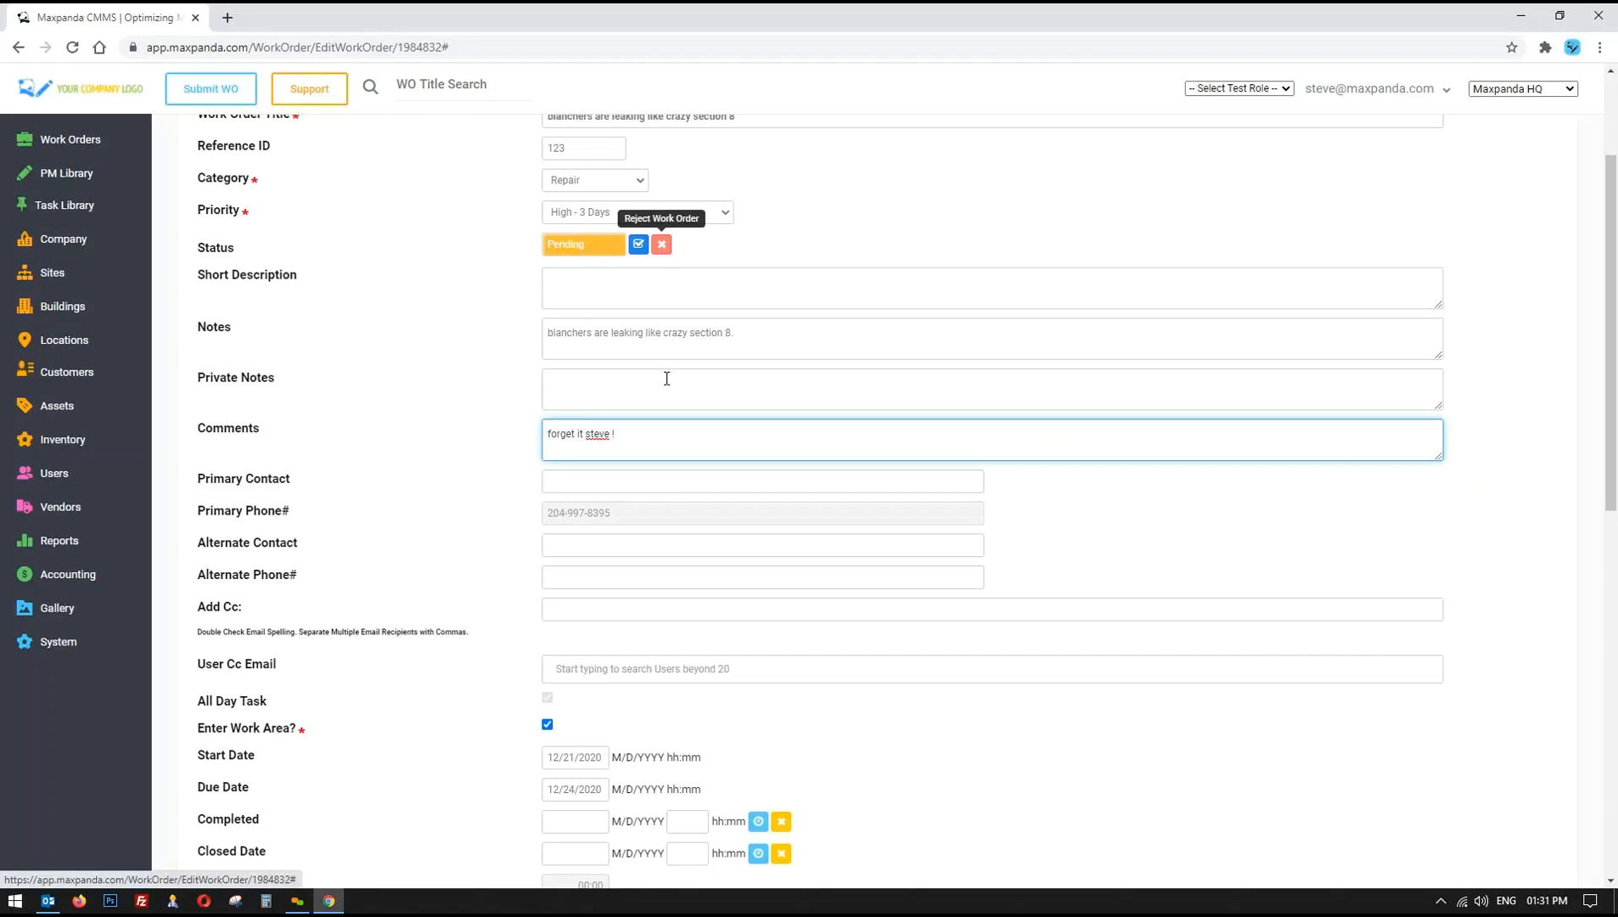
{"action": "triple_click", "coordinate": [633, 438]}
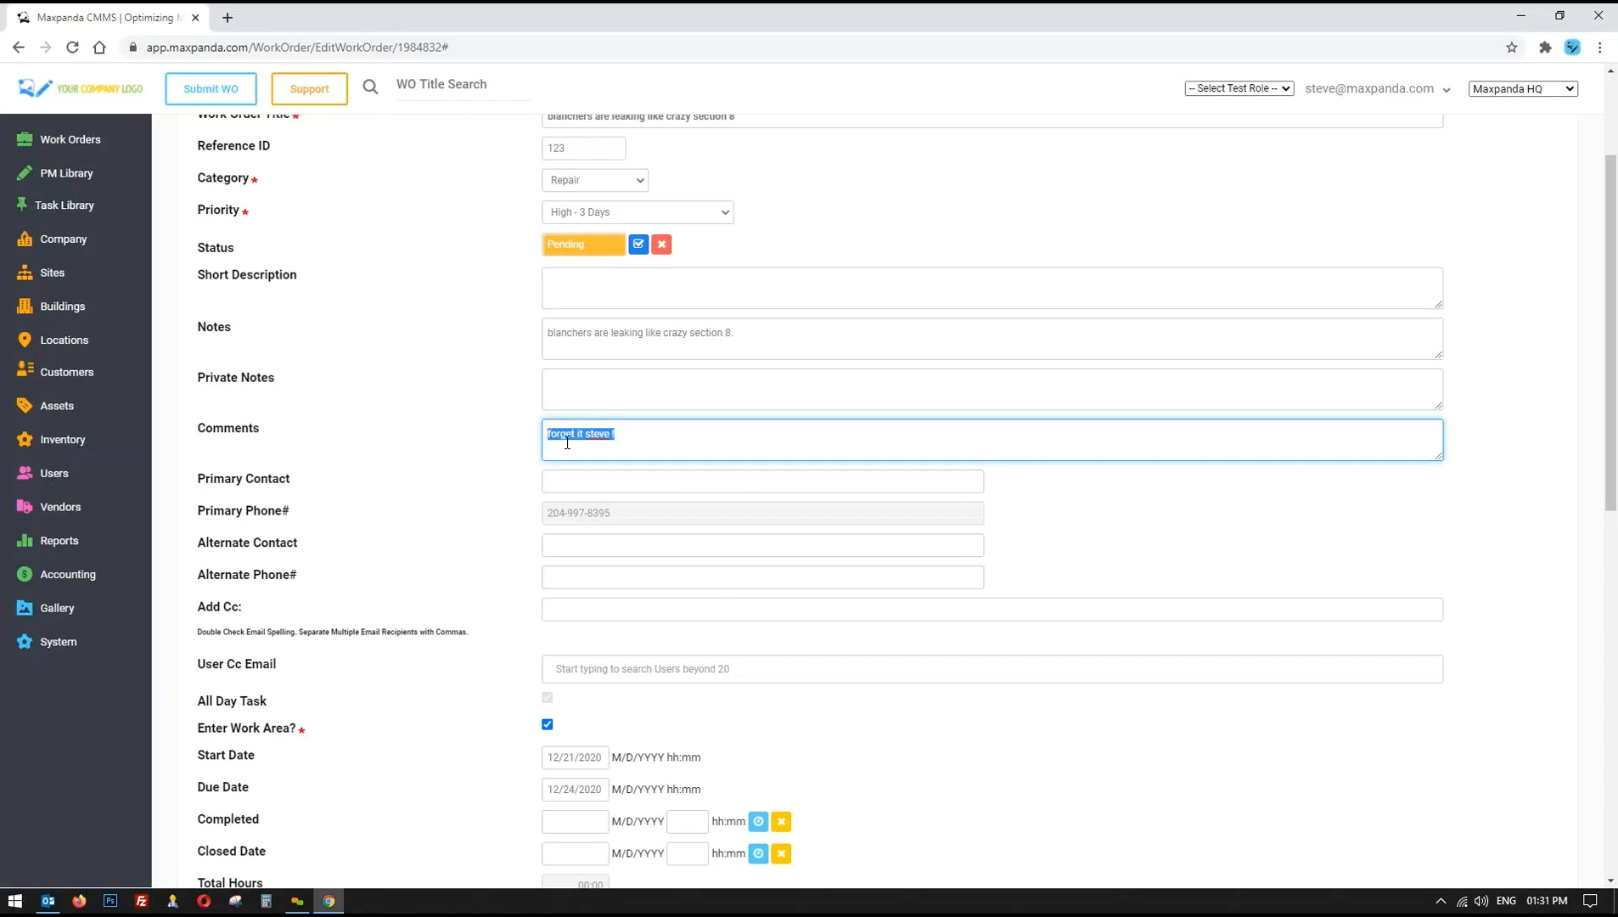
- Compare the Notes and Comments fields, and clear the remark from Comments
{"action": "left_click", "coordinate": [221, 332]}
{"action": "double_click", "coordinate": [221, 331]}
{"action": "left_click_drag", "start_coordinate": [201, 432], "coordinate": [245, 435]}
{"action": "double_click", "coordinate": [204, 331]}
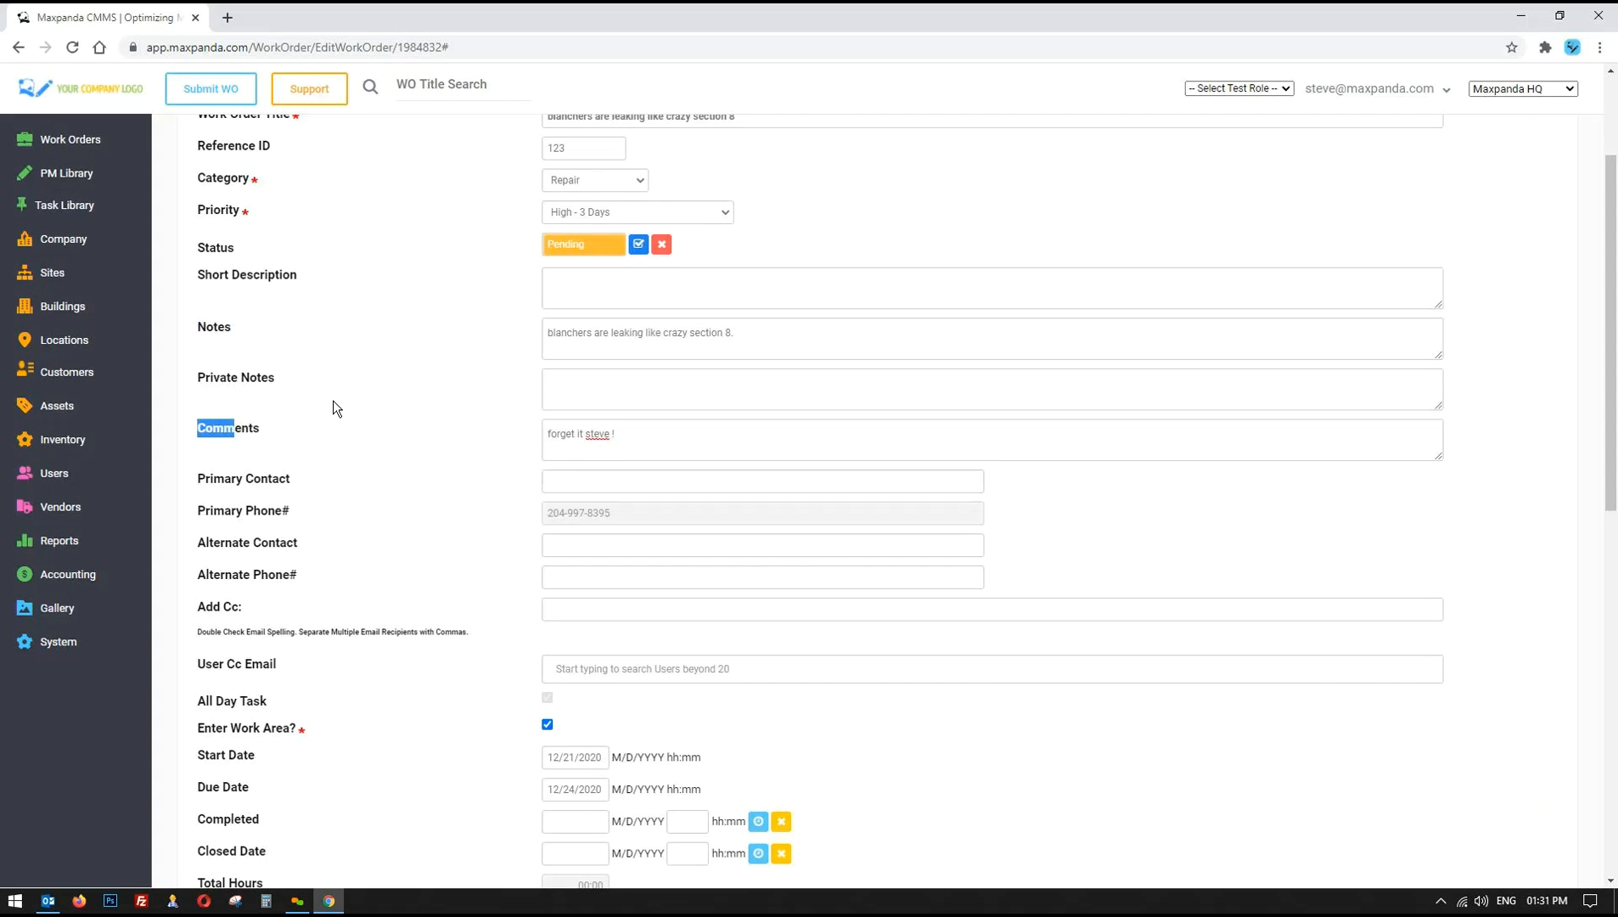
{"action": "left_click_drag", "start_coordinate": [626, 429], "coordinate": [496, 423]}
{"action": "key", "text": "BackSpace"}
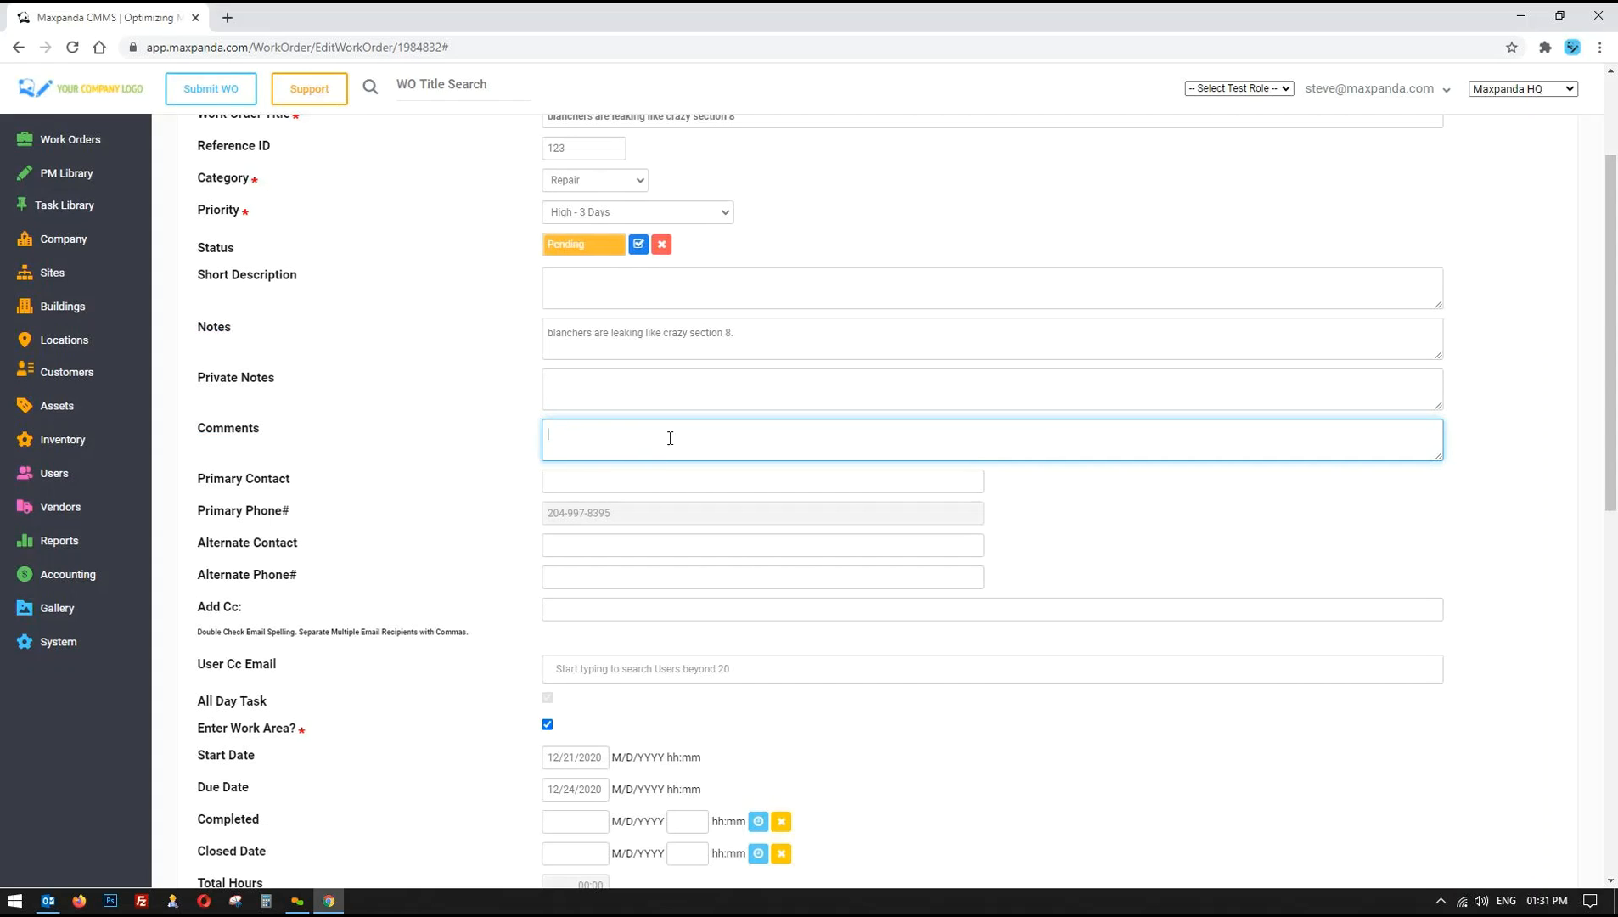
- Set the work order's priority to Low - 7 Days
{"action": "left_click", "coordinate": [638, 246]}
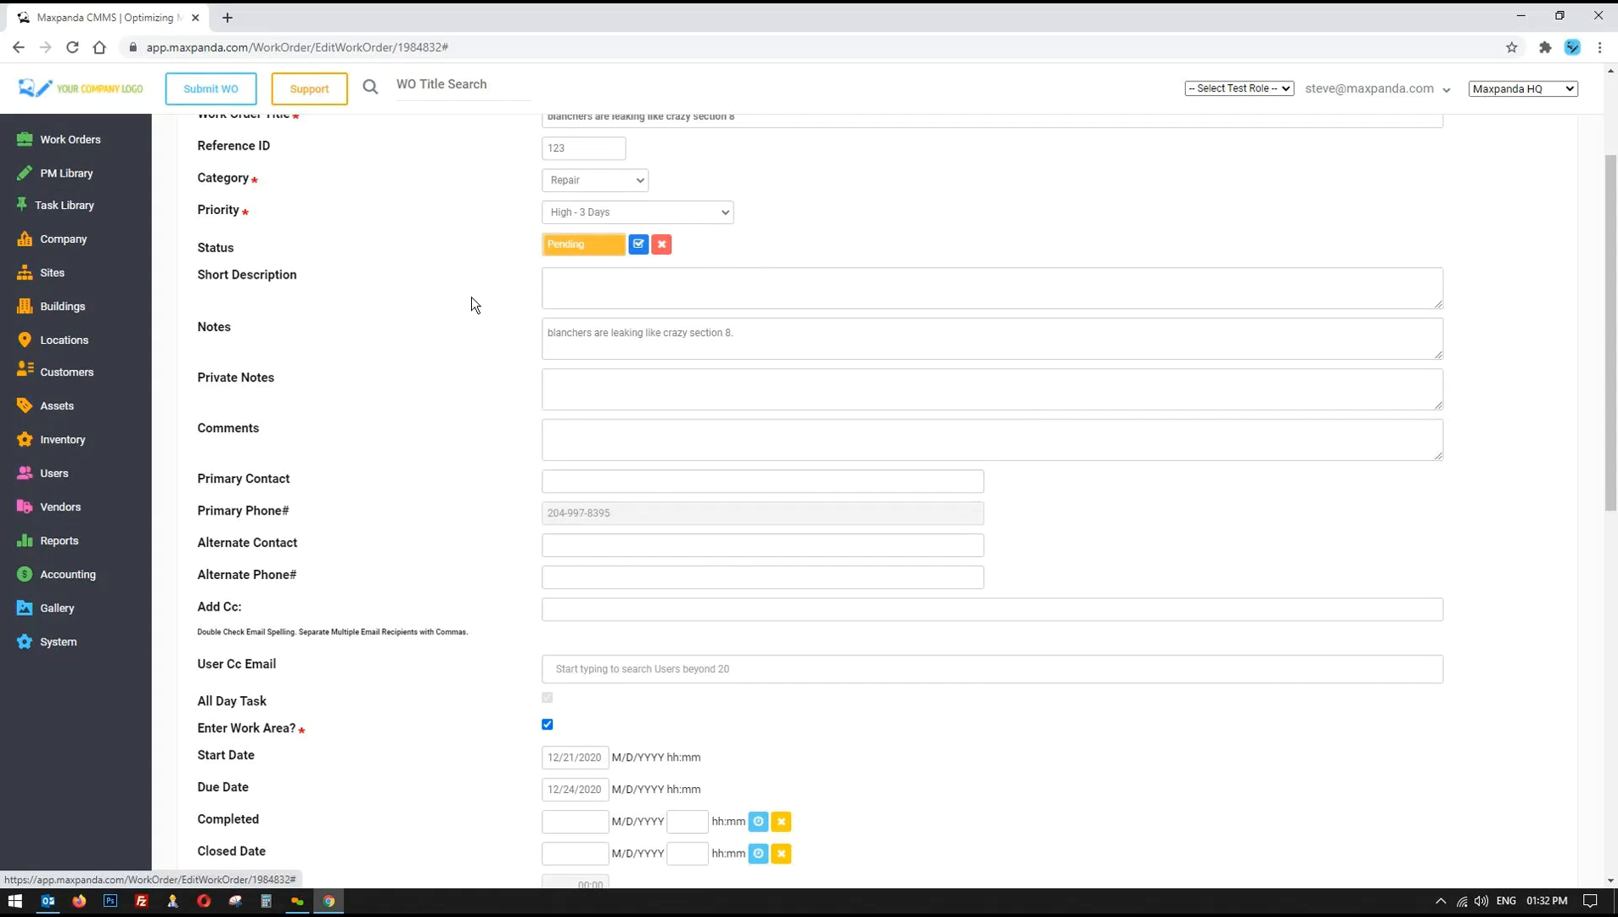
{"action": "scroll", "coordinate": [469, 499], "scroll_direction": "up", "scroll_amount": 2}
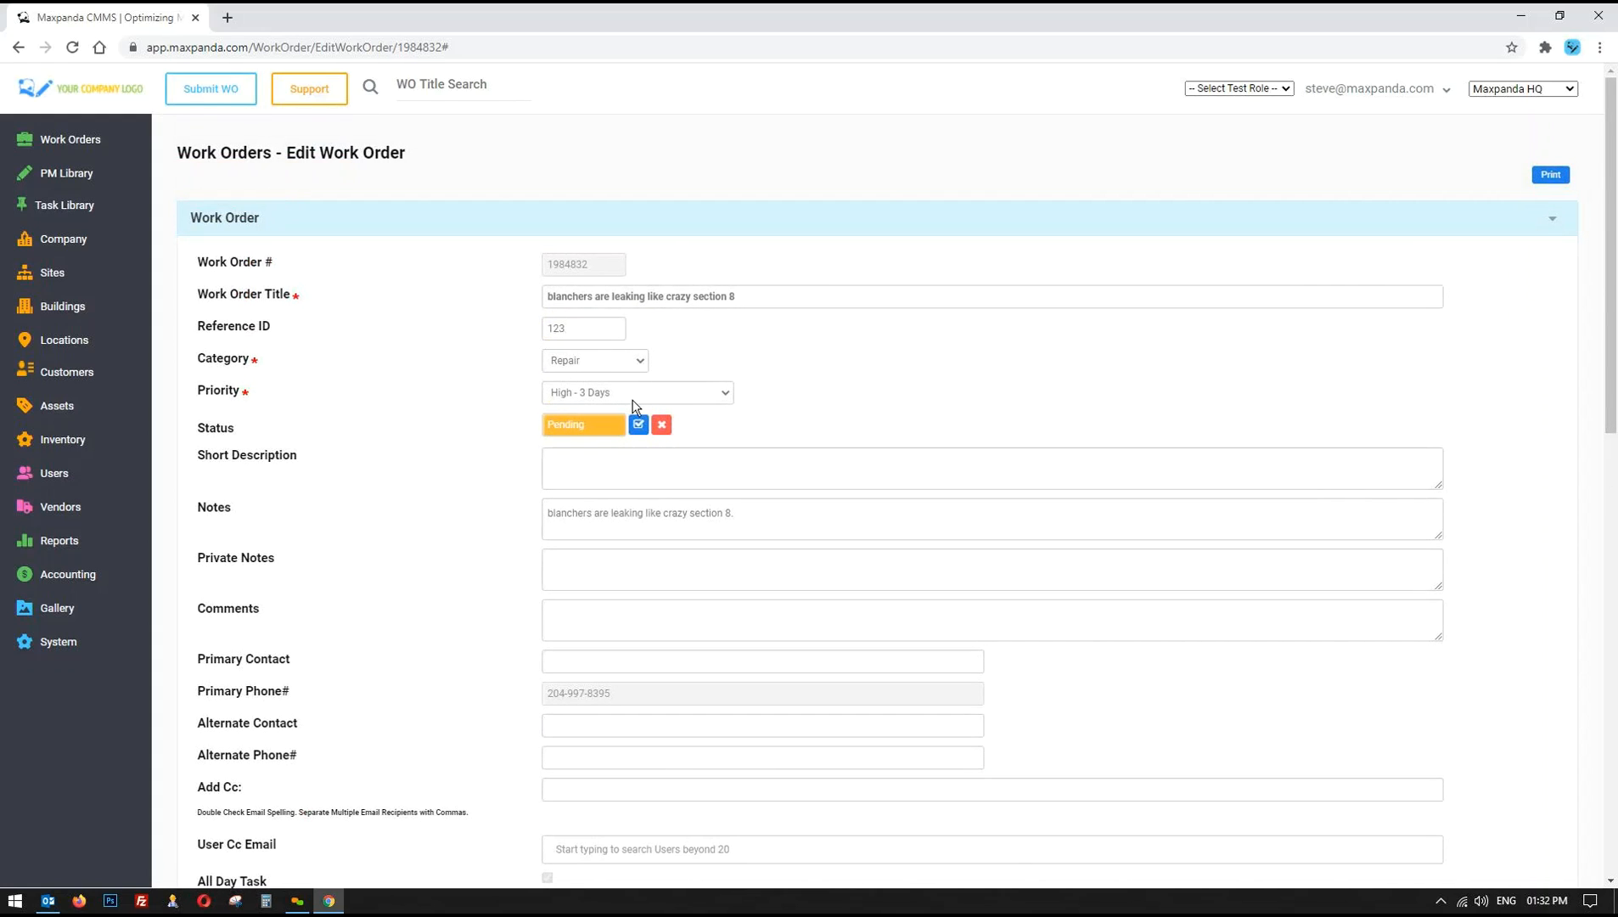
{"action": "left_click", "coordinate": [698, 395]}
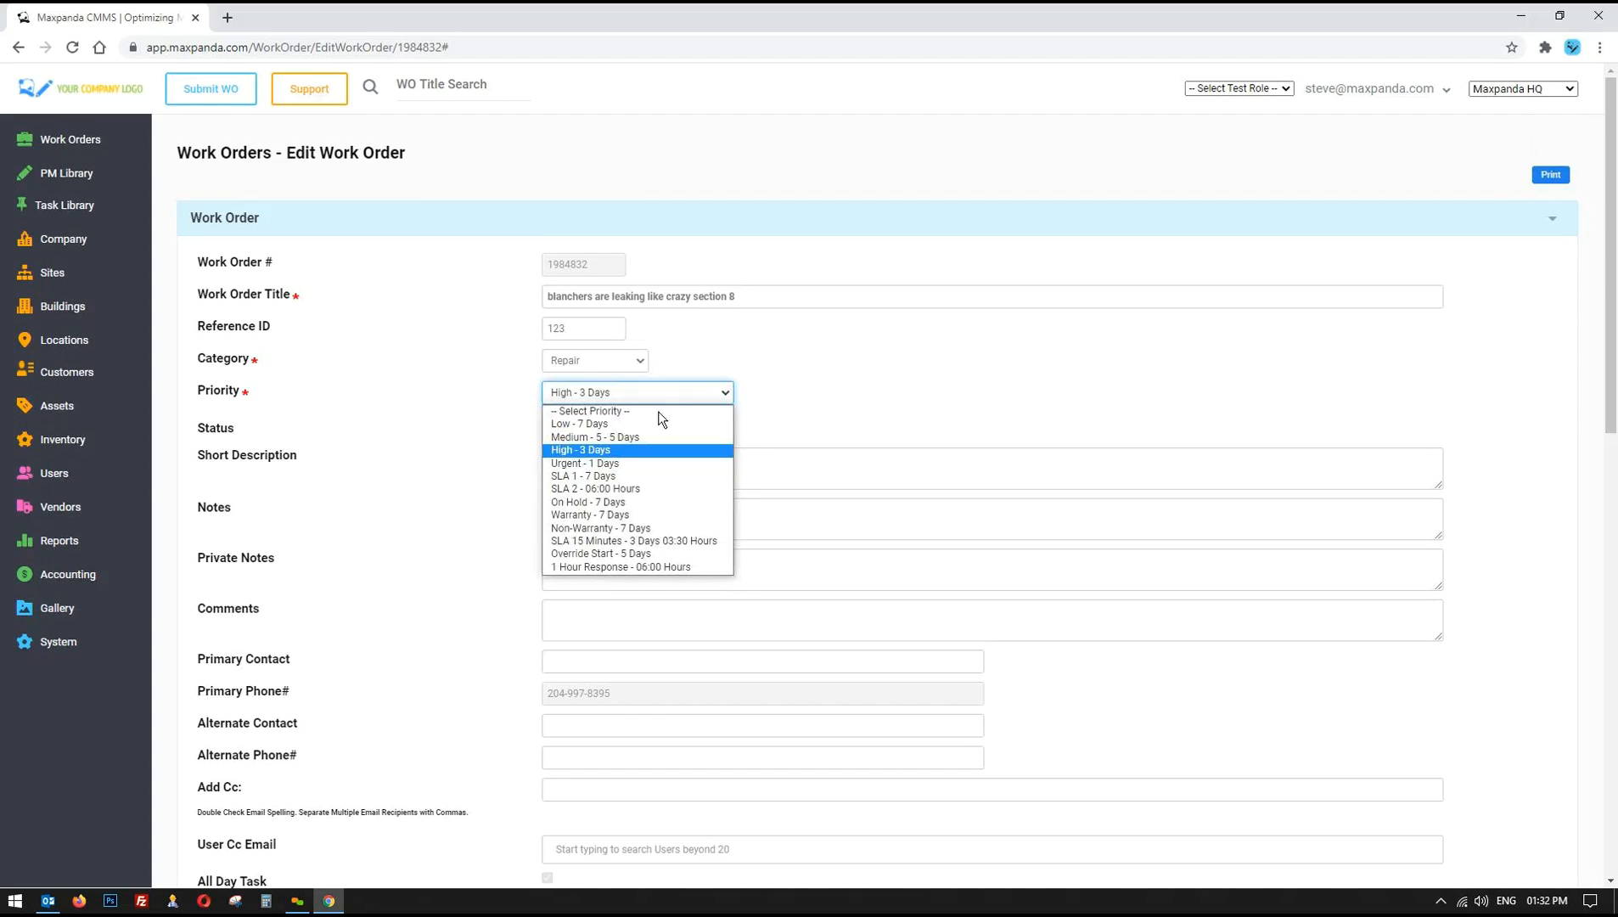
{"action": "left_click", "coordinate": [639, 424]}
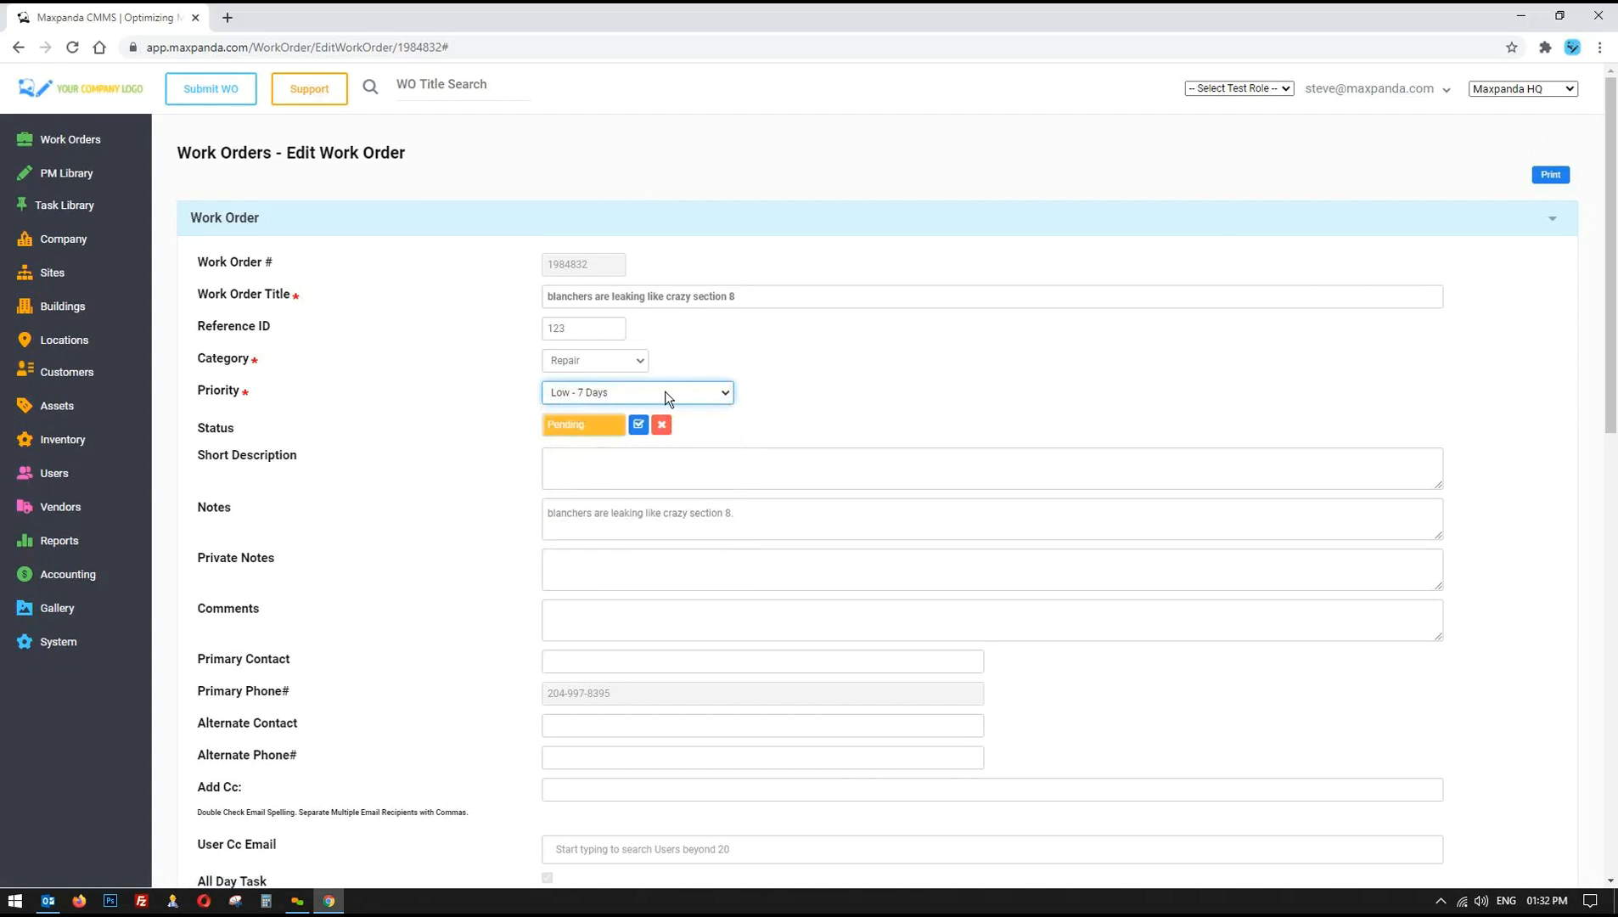
{"action": "left_click", "coordinate": [777, 400]}
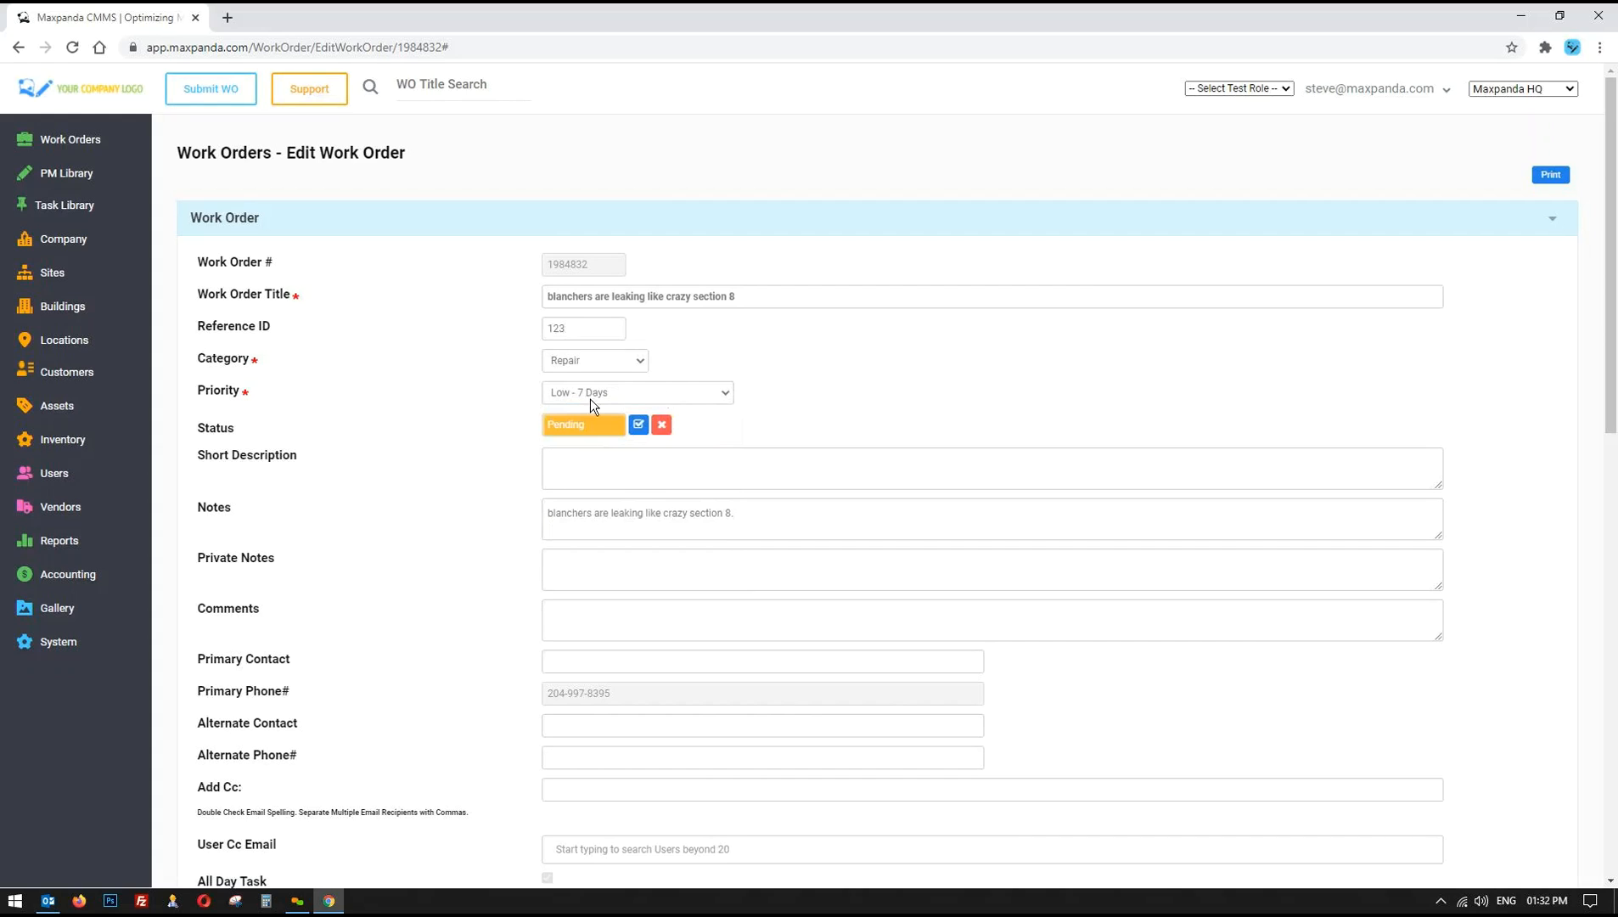
- Examine the work order's start, due, completed and closed dates and its creator, and view the Completed date calendar without picking a date
{"action": "scroll", "coordinate": [459, 400], "scroll_direction": "down", "scroll_amount": 5}
{"action": "scroll", "coordinate": [413, 436], "scroll_direction": "down", "scroll_amount": 4}
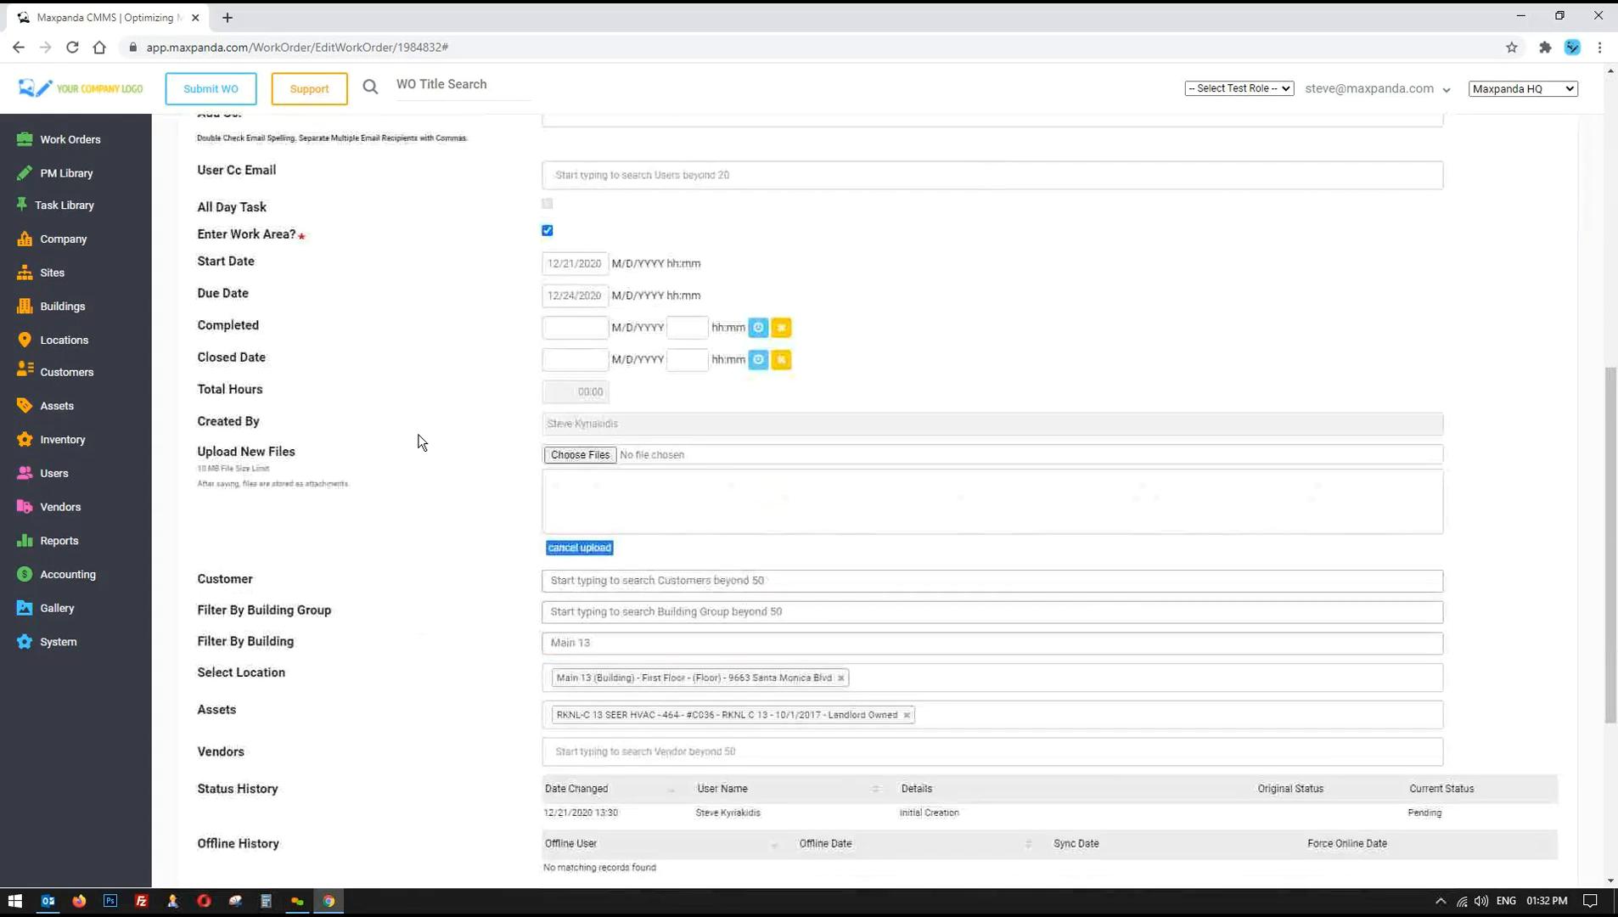
{"action": "scroll", "coordinate": [415, 436], "scroll_direction": "up", "scroll_amount": 4}
{"action": "scroll", "coordinate": [476, 518], "scroll_direction": "down", "scroll_amount": 4}
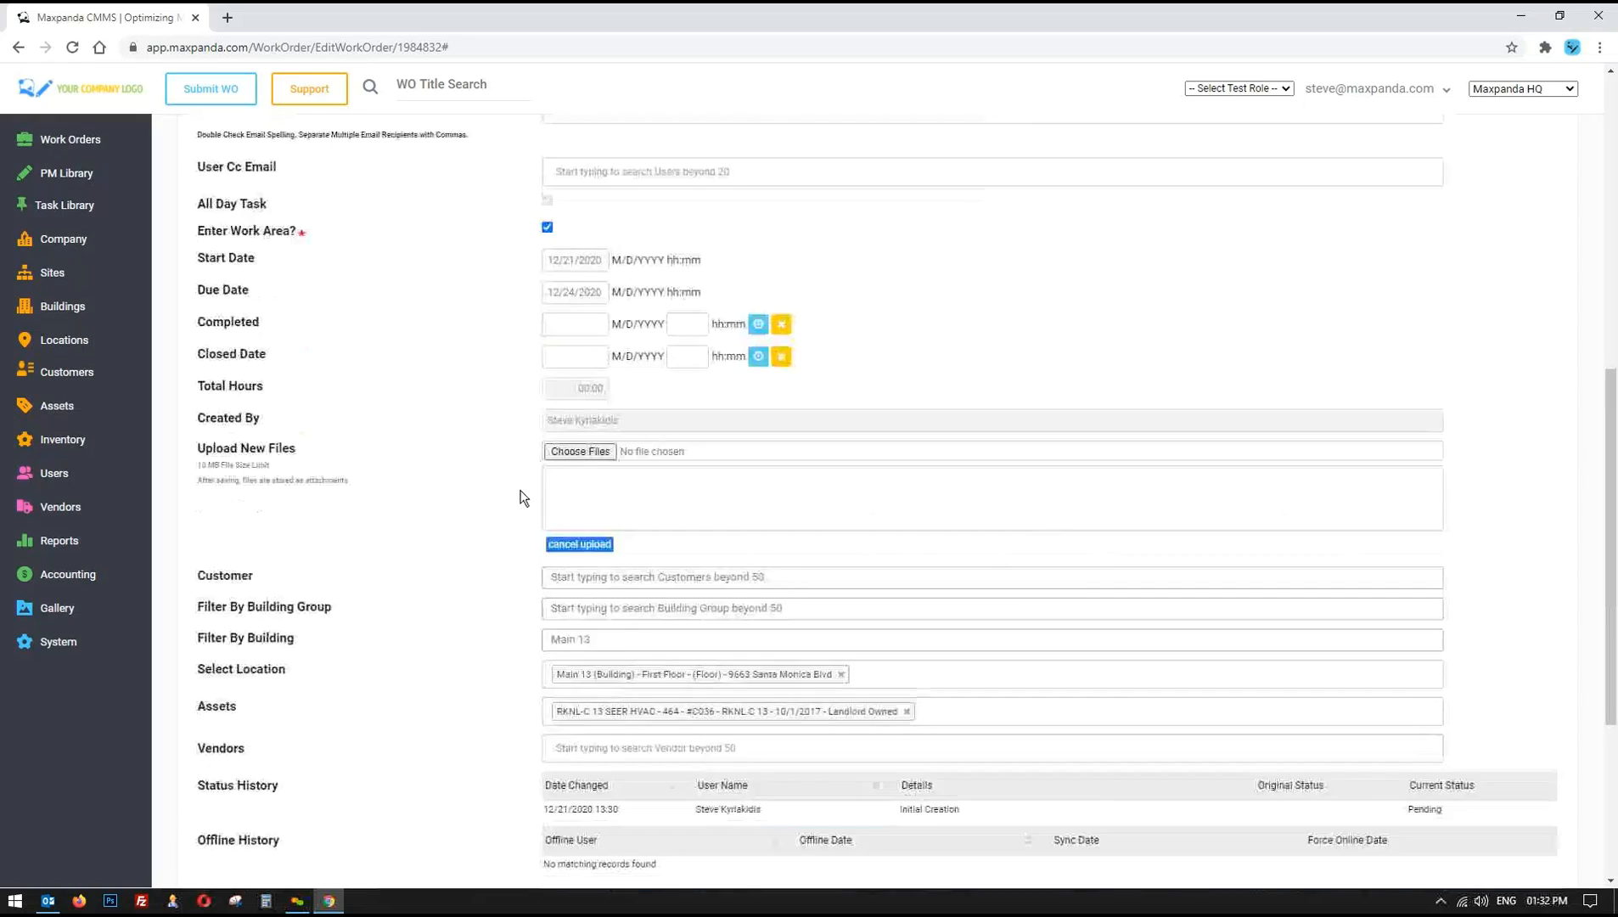
{"action": "triple_click", "coordinate": [643, 346]}
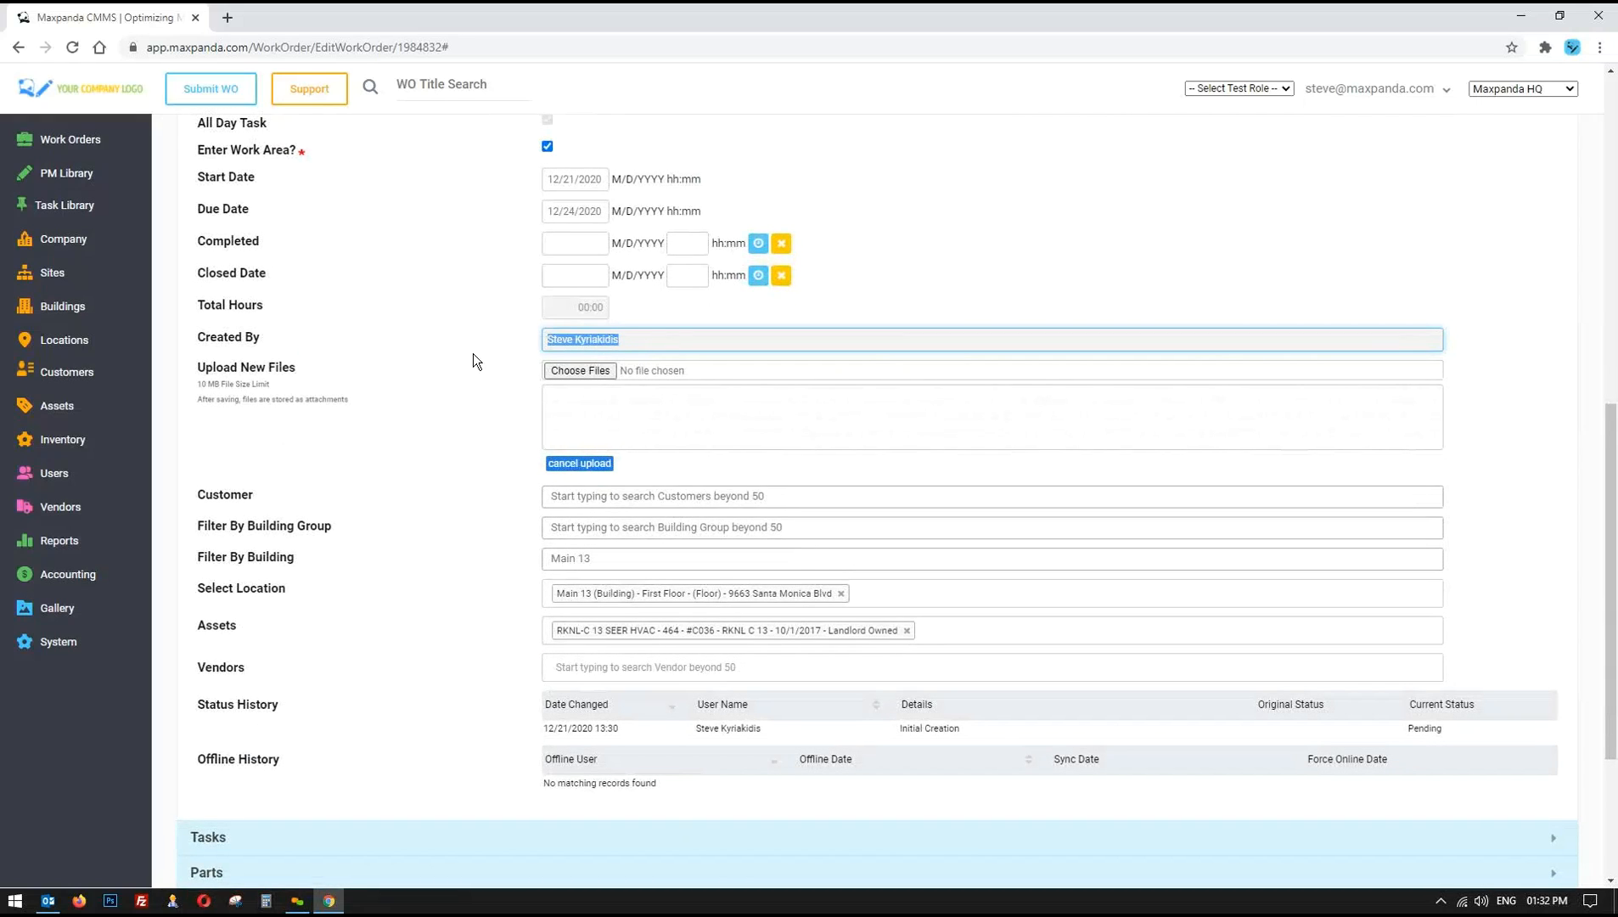
{"action": "left_click", "coordinate": [442, 403]}
{"action": "scroll", "coordinate": [297, 288], "scroll_direction": "up", "scroll_amount": 1}
{"action": "left_click_drag", "start_coordinate": [197, 272], "coordinate": [862, 380]}
{"action": "left_click", "coordinate": [863, 380]}
{"action": "left_click", "coordinate": [577, 324]}
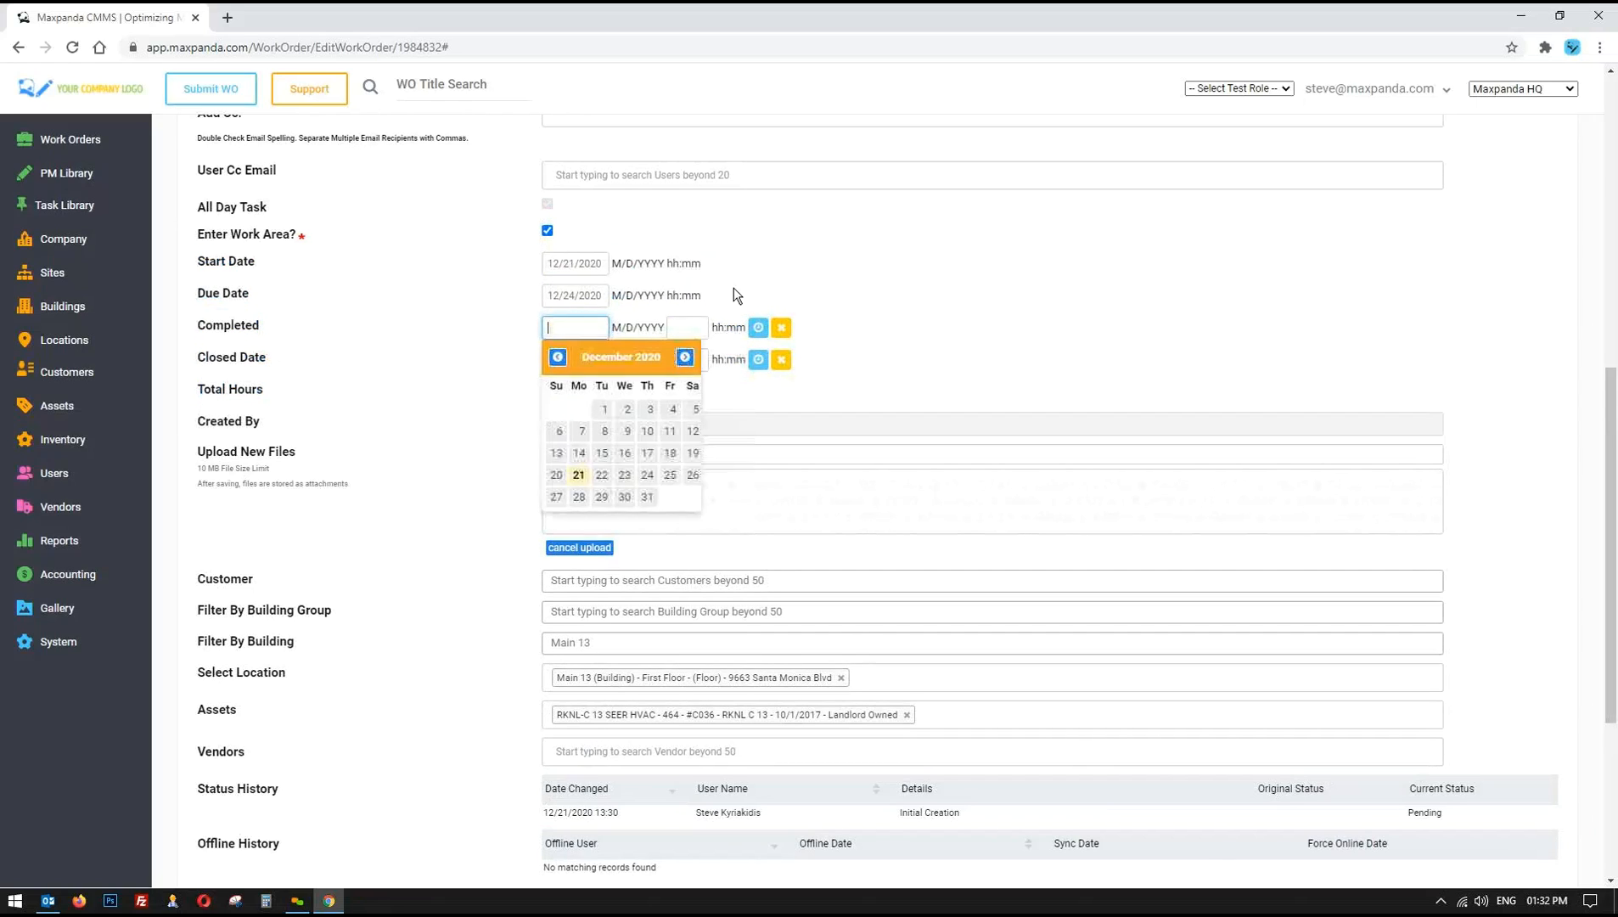
{"action": "left_click", "coordinate": [811, 276]}
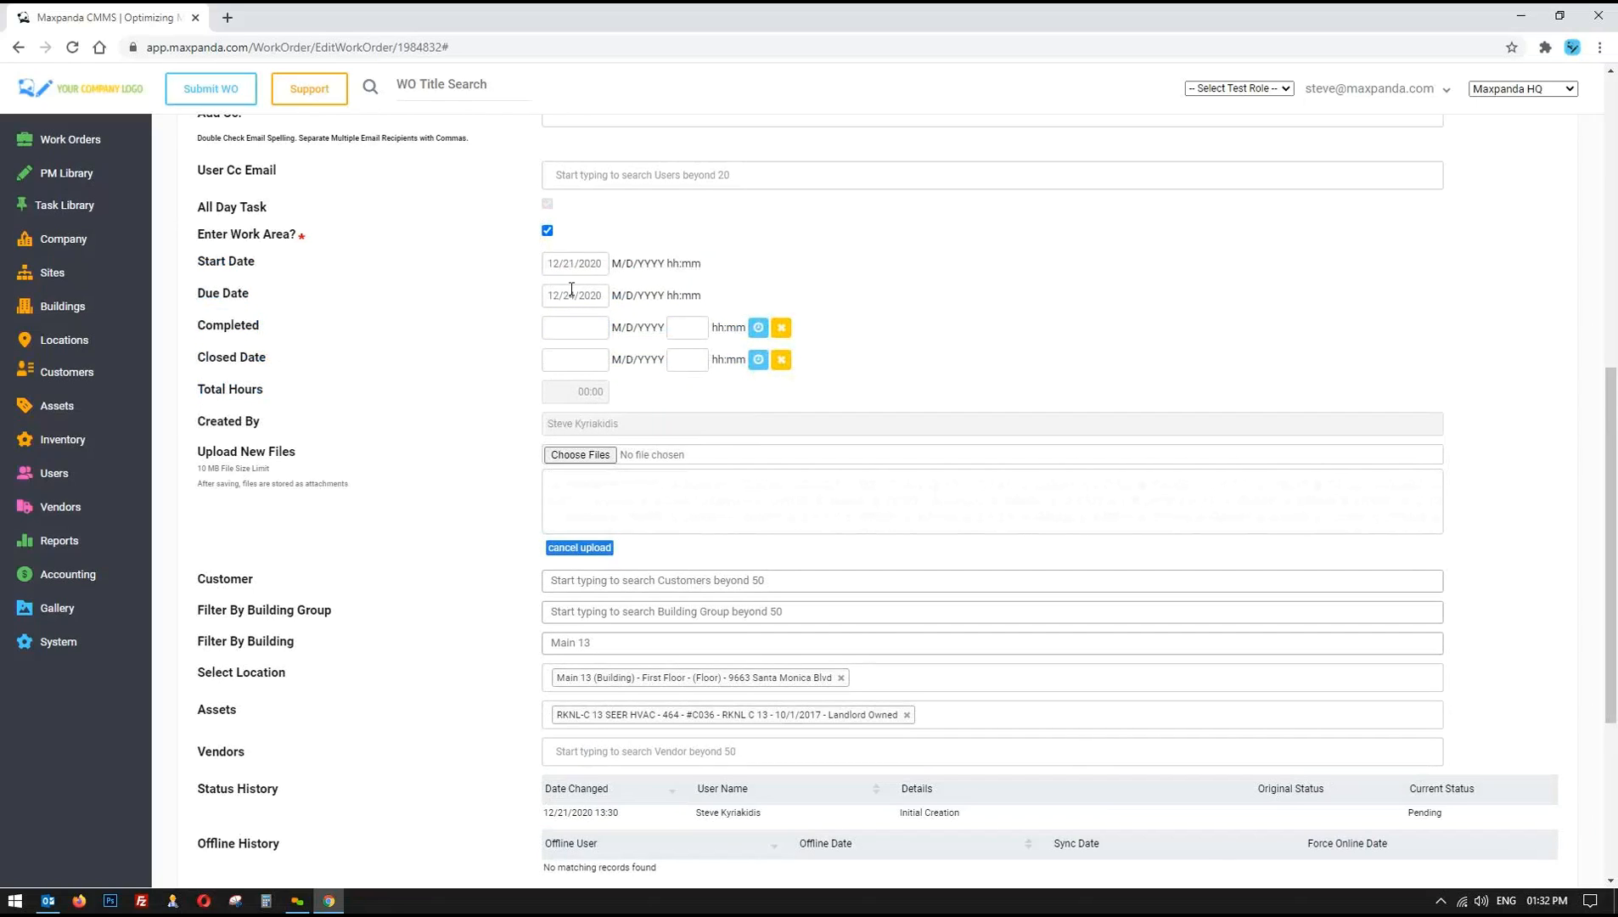
- Assign the vendor Acme Electric to the work order
{"action": "scroll", "coordinate": [416, 437], "scroll_direction": "up", "scroll_amount": 7}
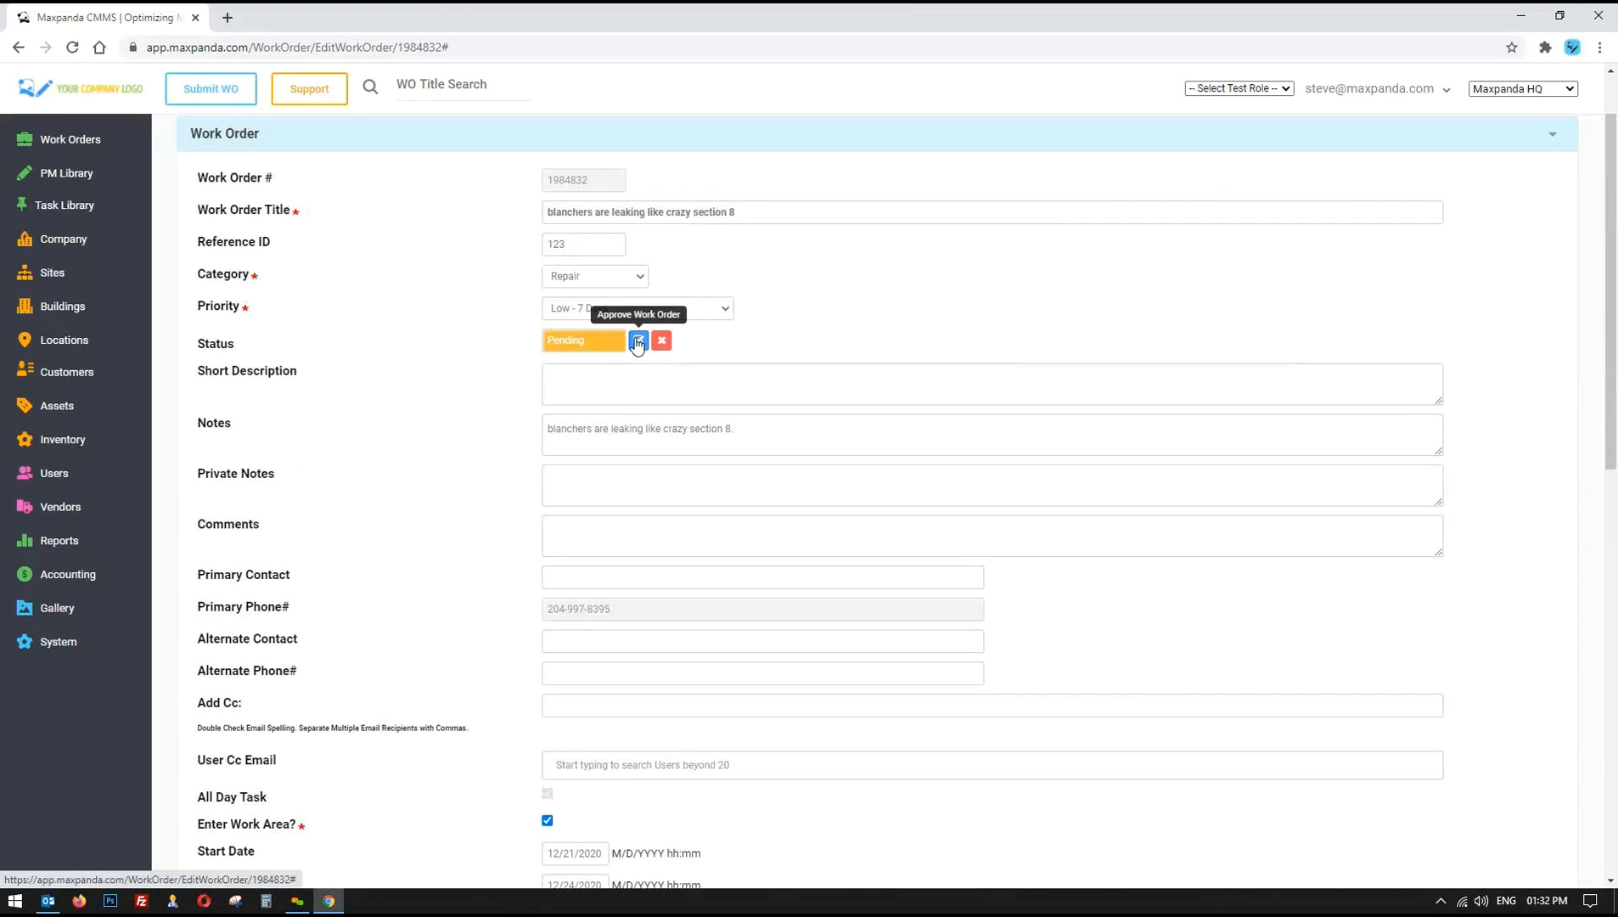
{"action": "scroll", "coordinate": [427, 555], "scroll_direction": "down", "scroll_amount": 10}
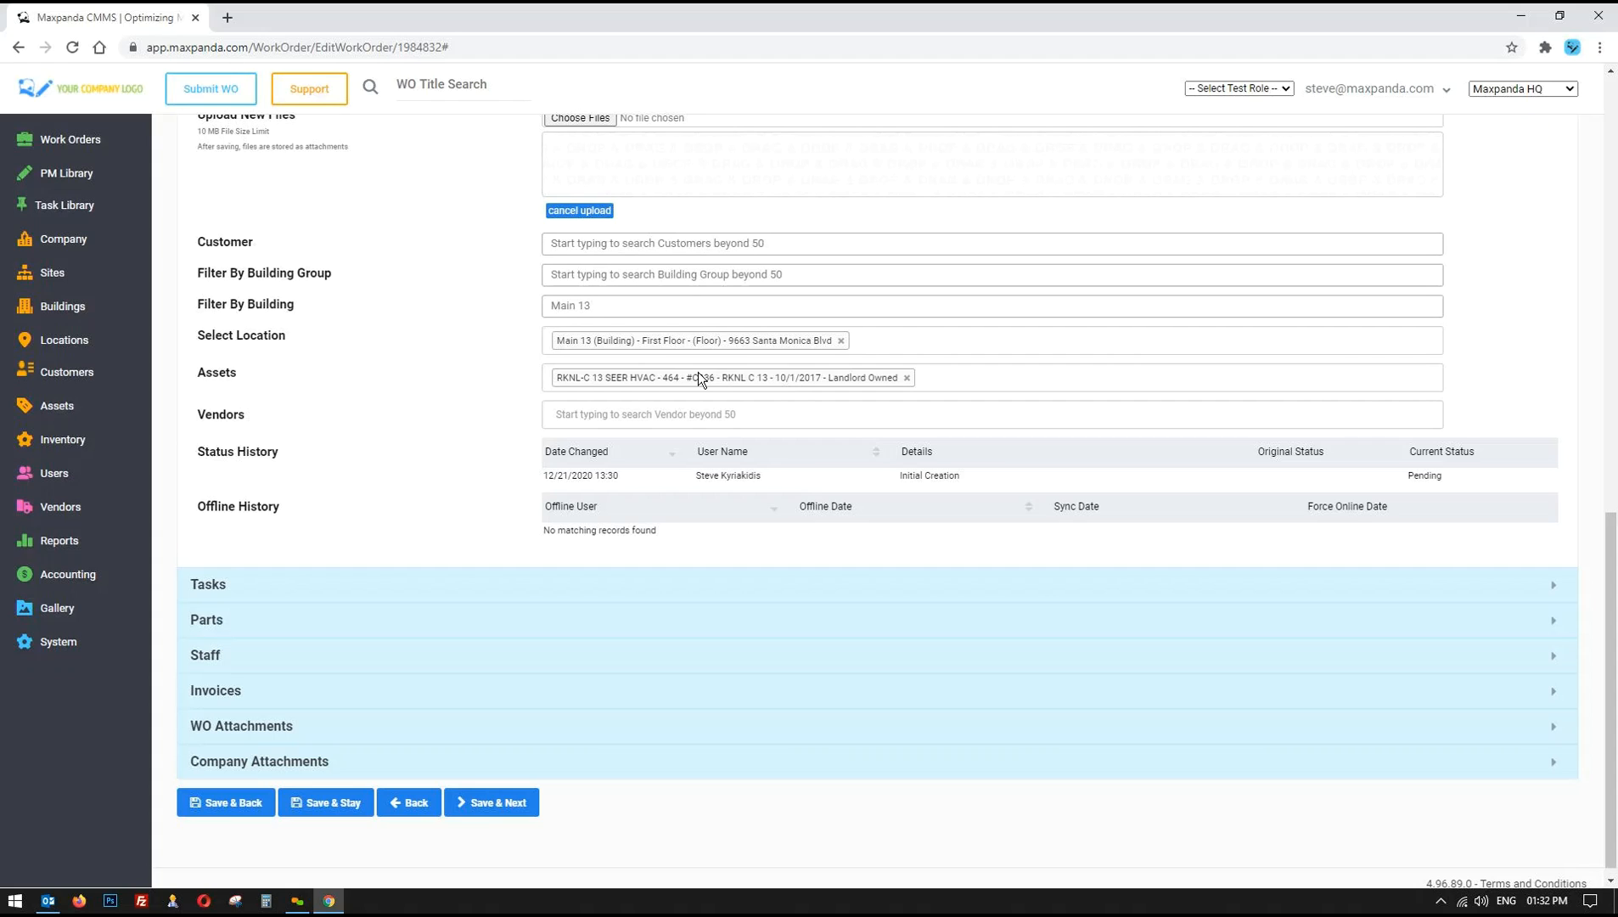
{"action": "left_click", "coordinate": [722, 415]}
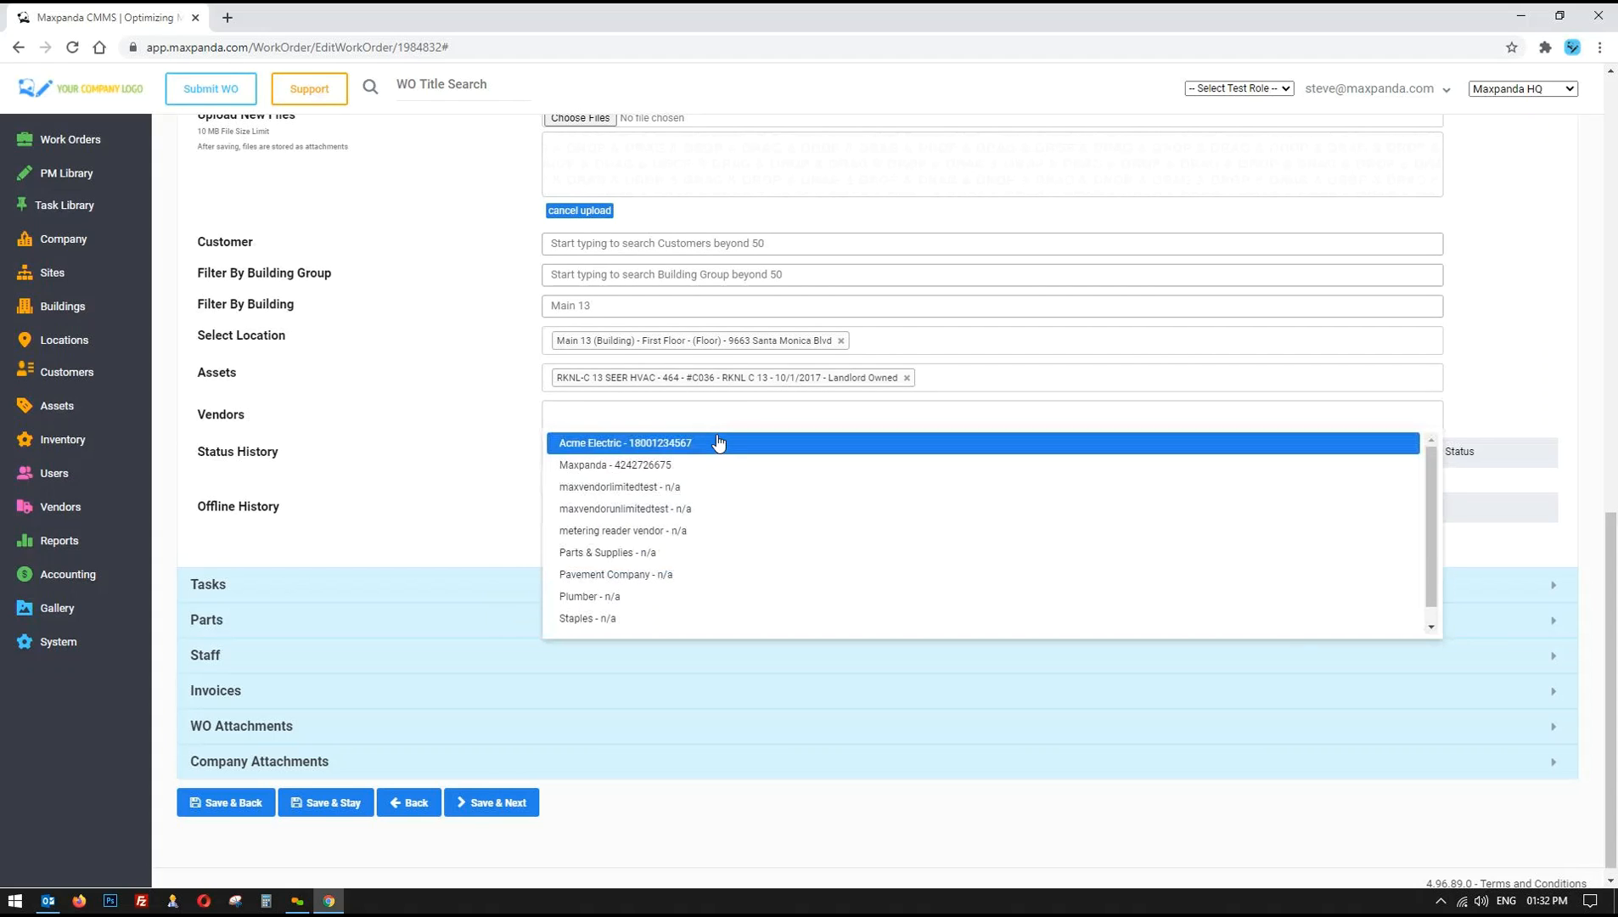
{"action": "left_click", "coordinate": [606, 450]}
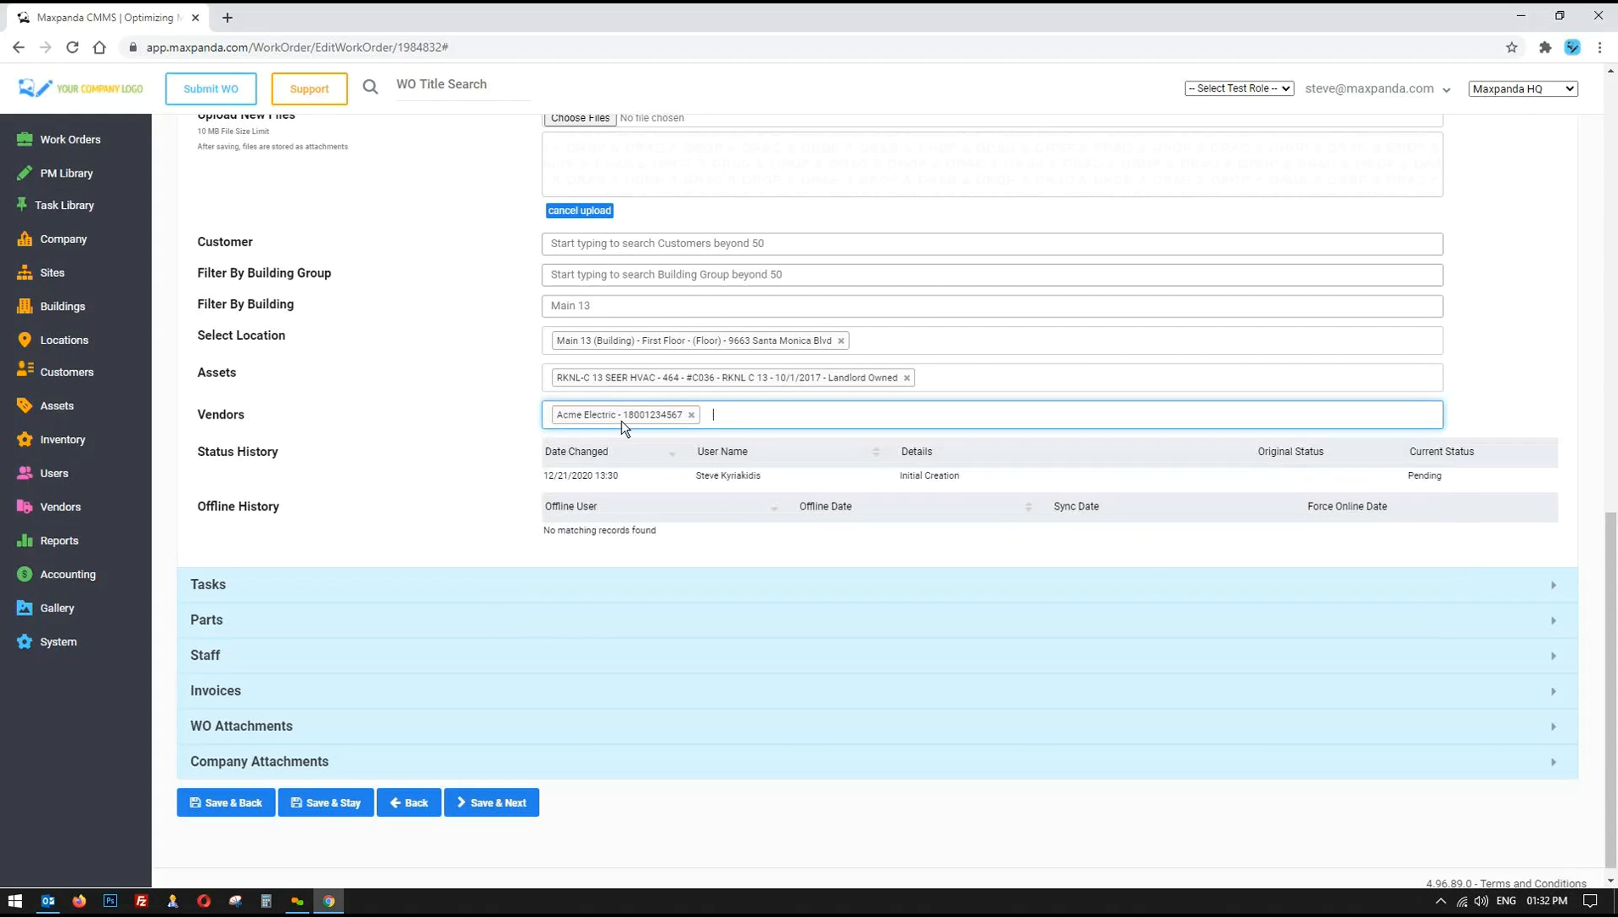
- Expand the work order's Tasks section and add the Roof Inspection Report 2 task from the task library
{"action": "left_click", "coordinate": [77, 141]}
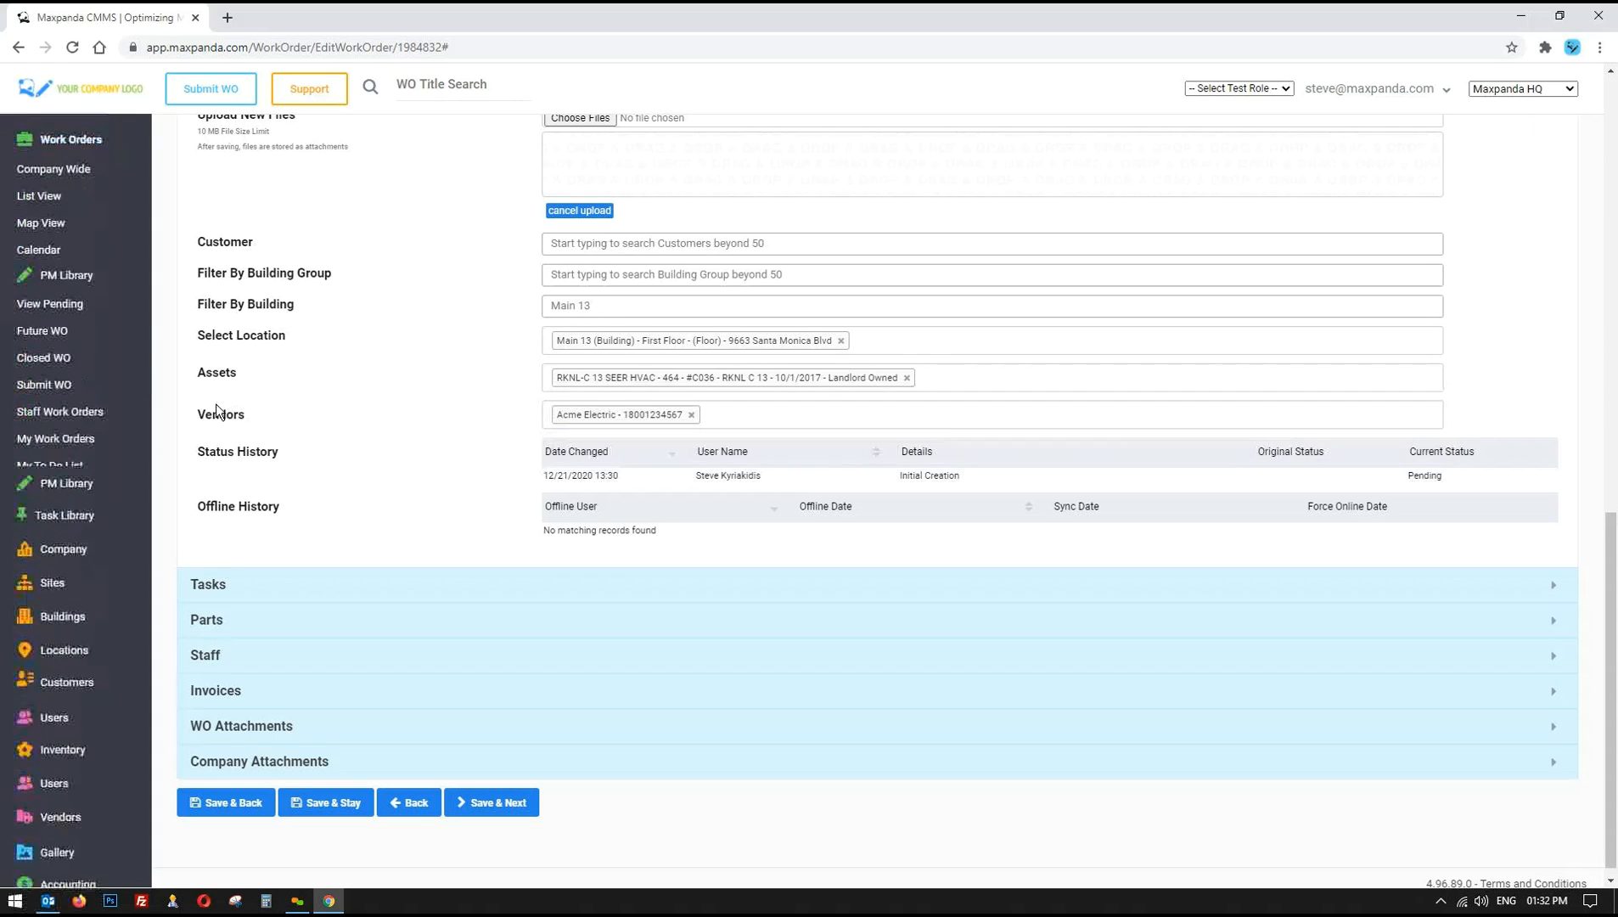
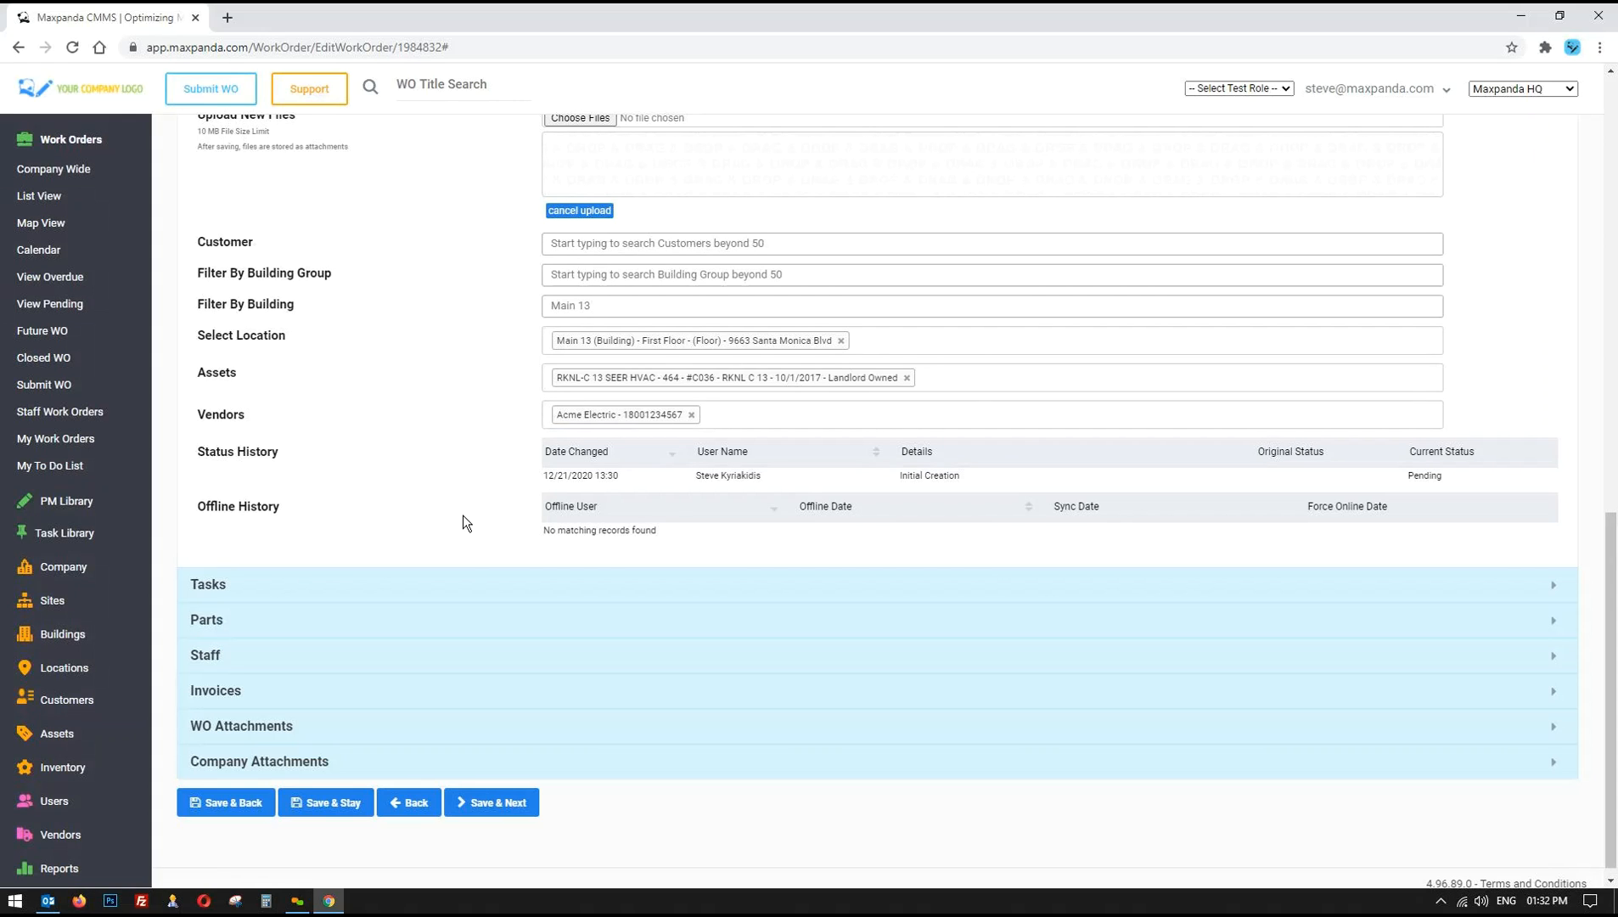
{"action": "left_click", "coordinate": [281, 586]}
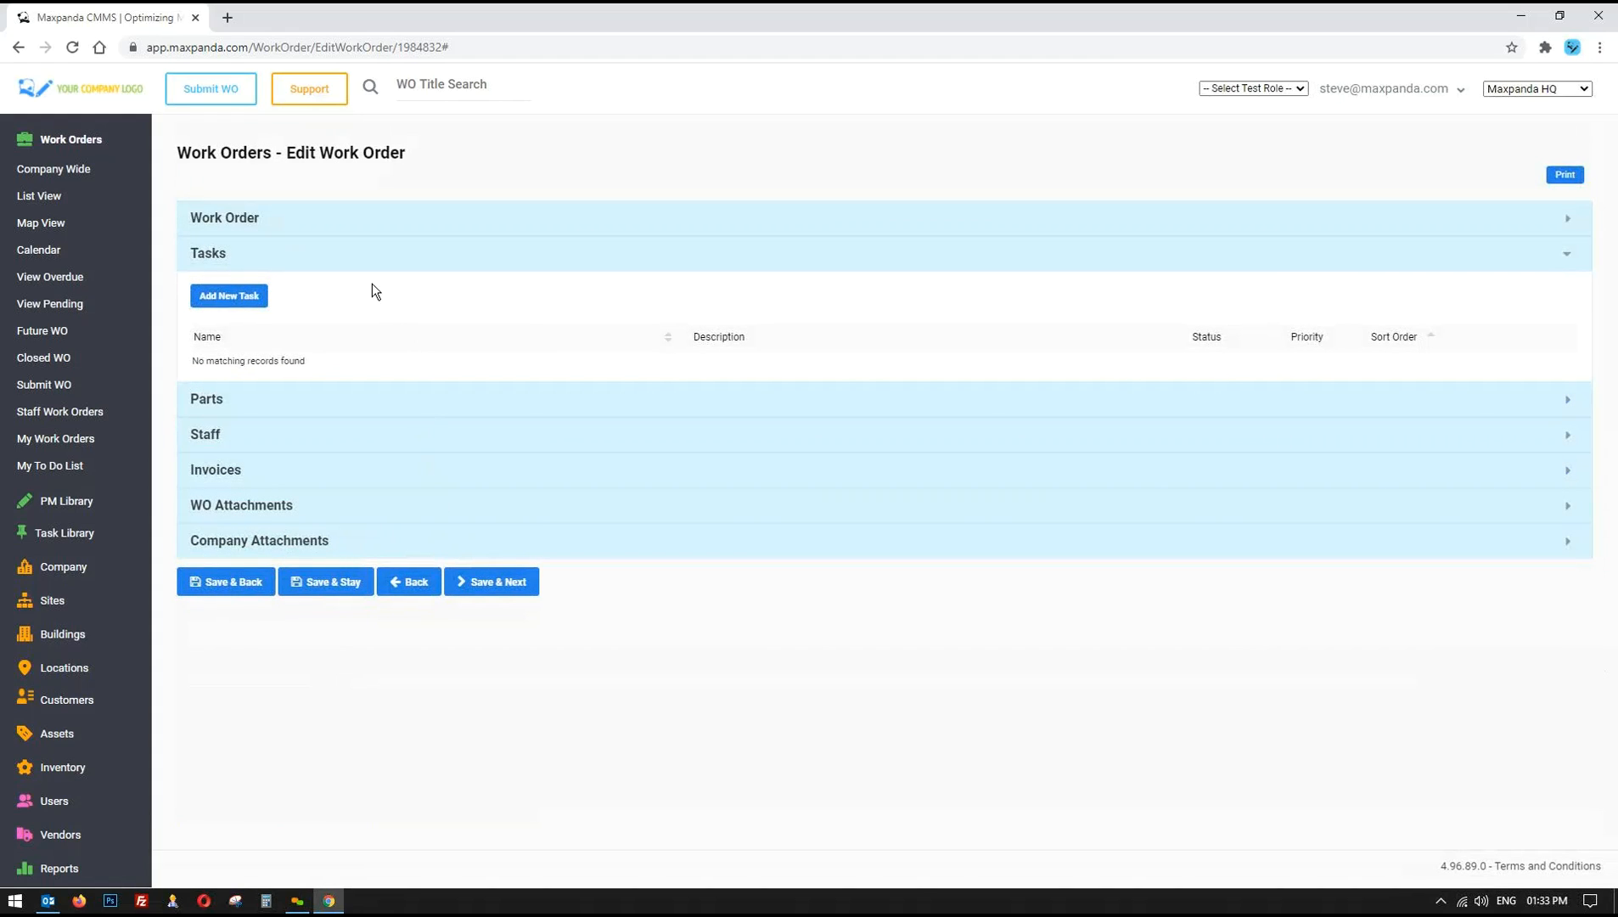
{"action": "left_click", "coordinate": [61, 535]}
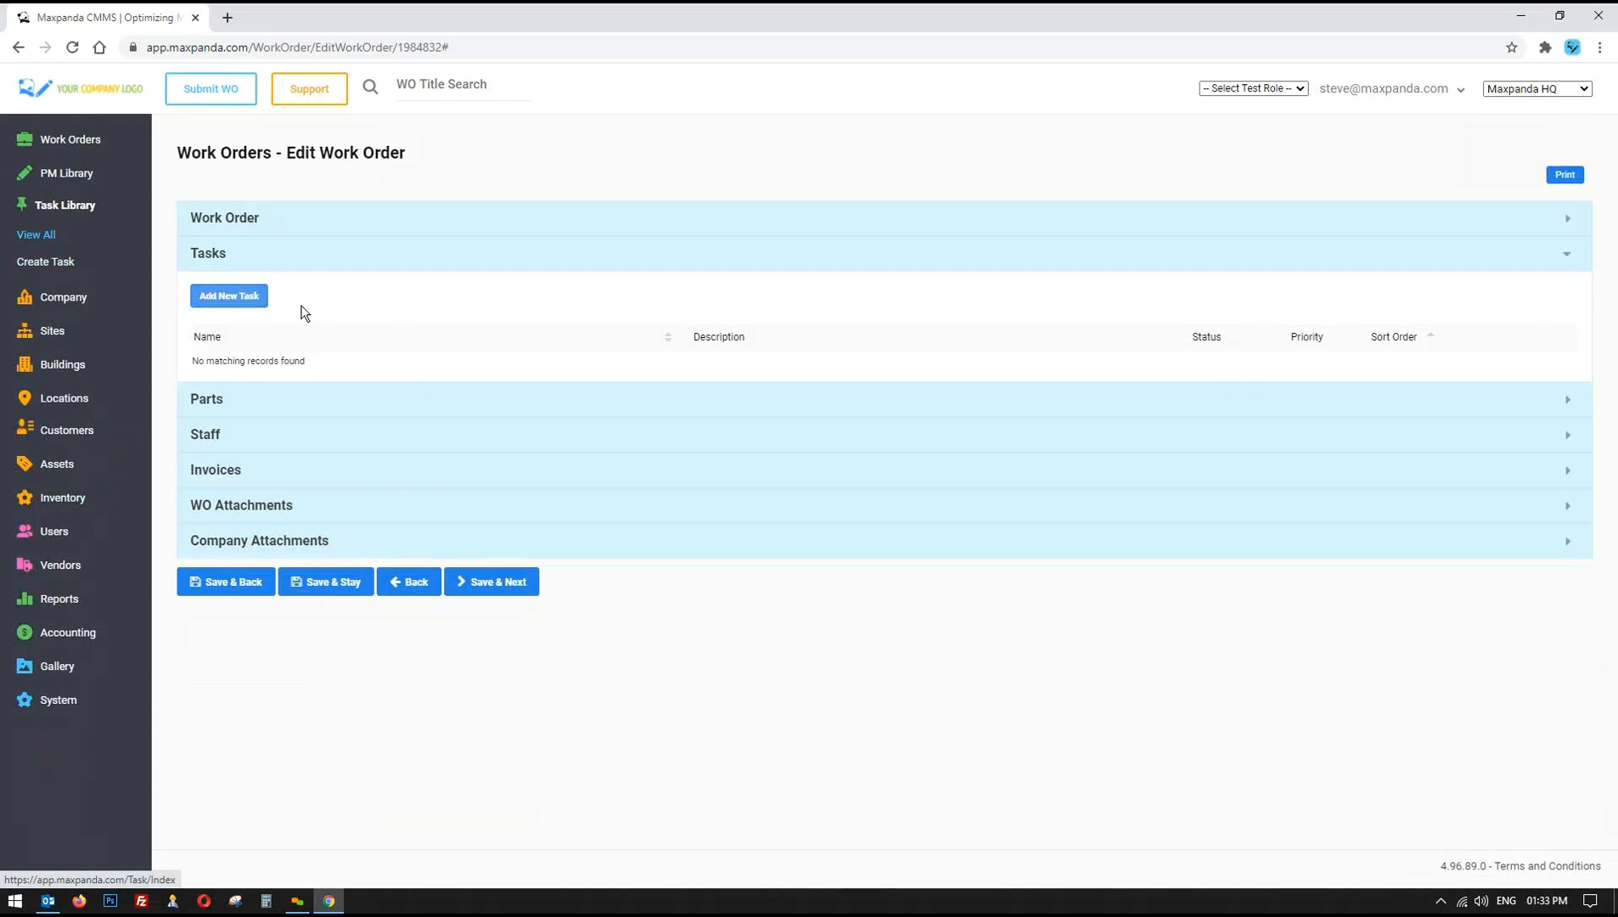
{"action": "left_click", "coordinate": [229, 297]}
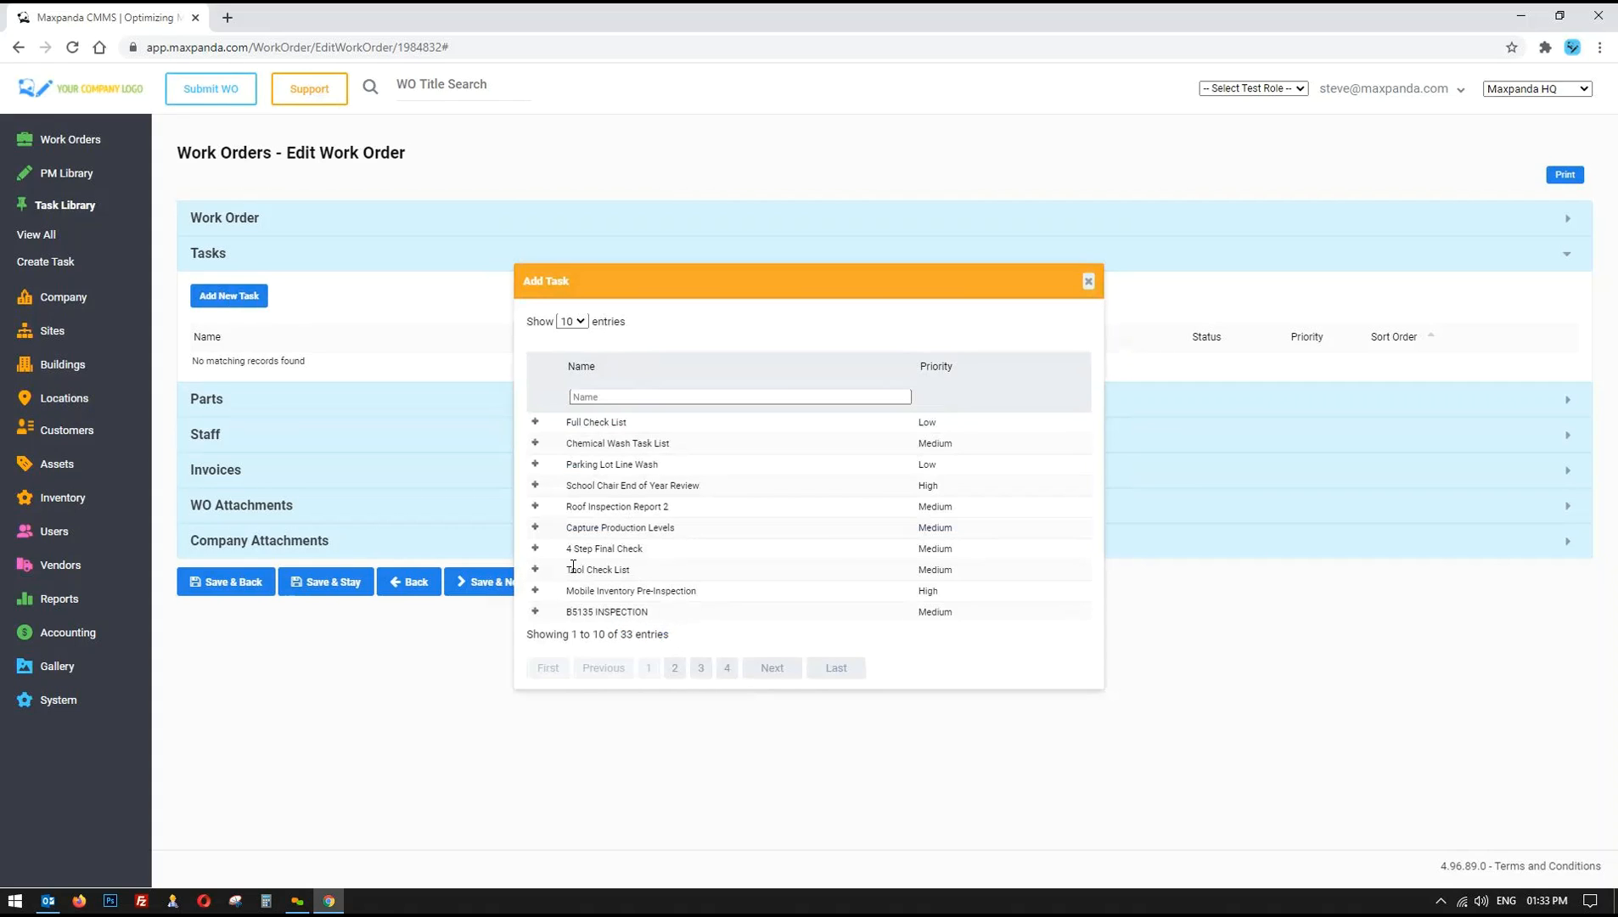
{"action": "left_click_drag", "start_coordinate": [561, 512], "coordinate": [688, 510]}
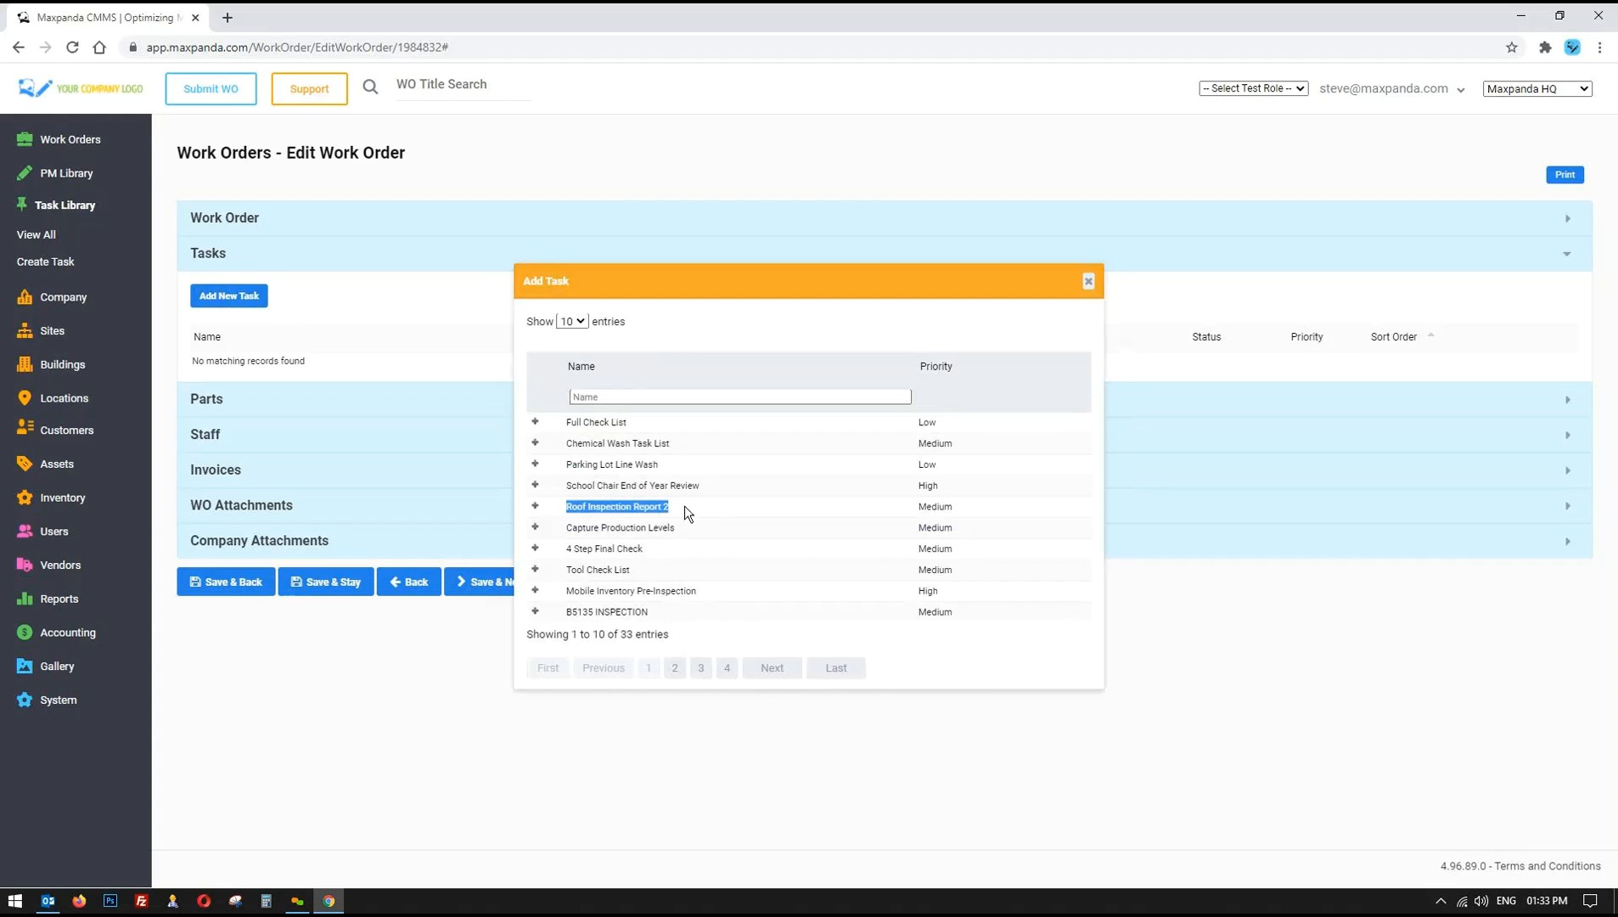
{"action": "left_click", "coordinate": [535, 508]}
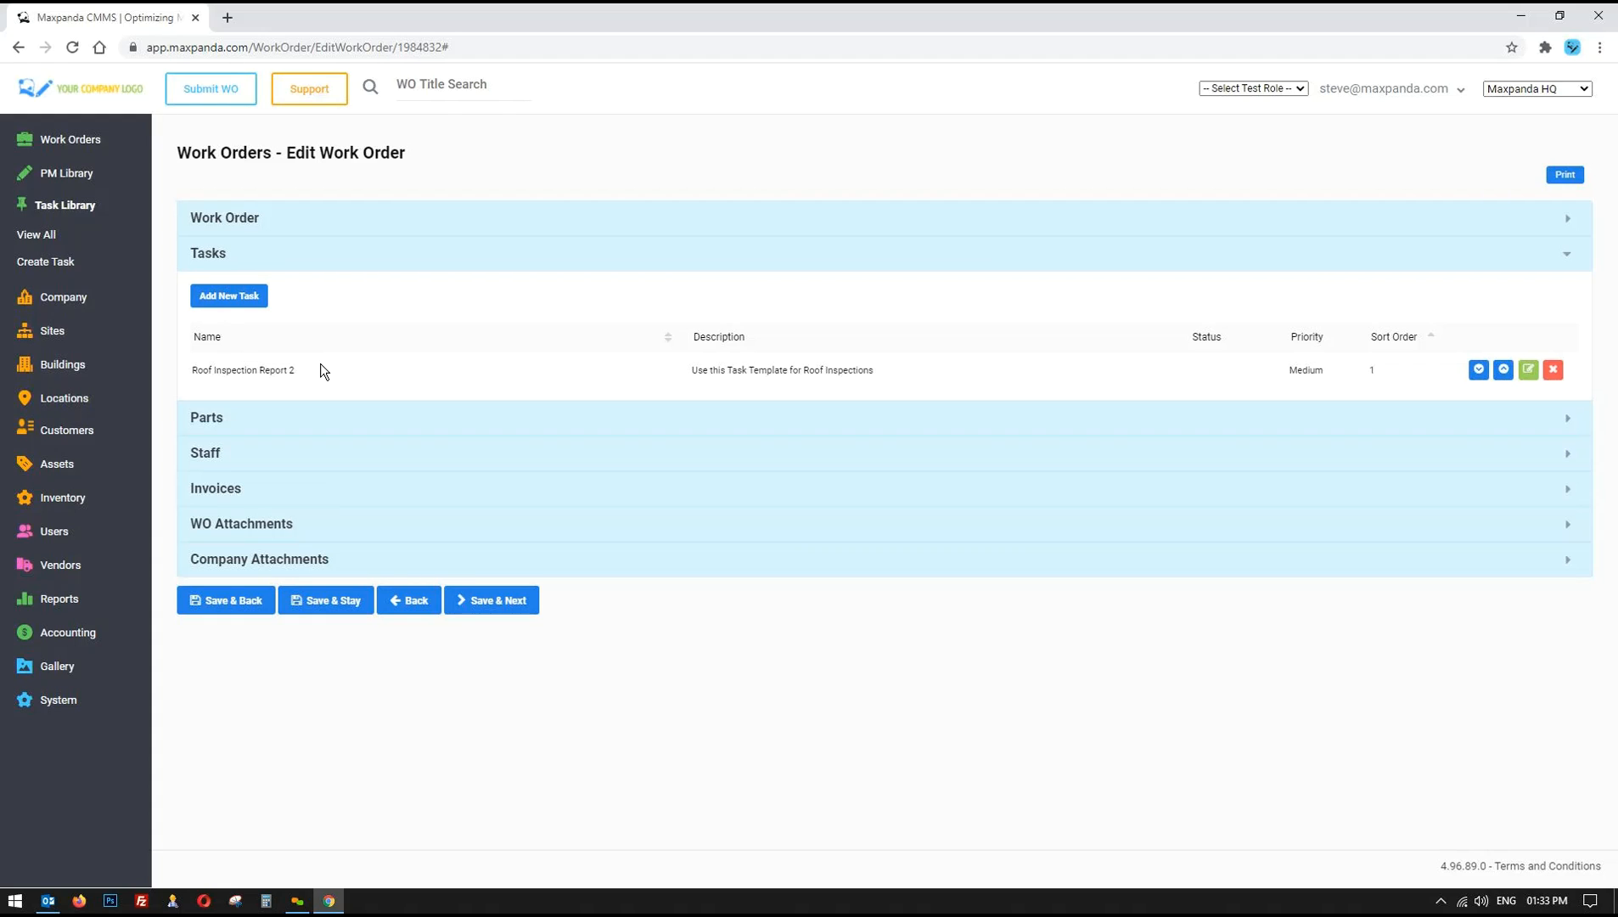
- Check the Roof Inspection Report 2 row, and add the Full Check List task to the work order
{"action": "left_click_drag", "start_coordinate": [189, 370], "coordinate": [347, 378]}
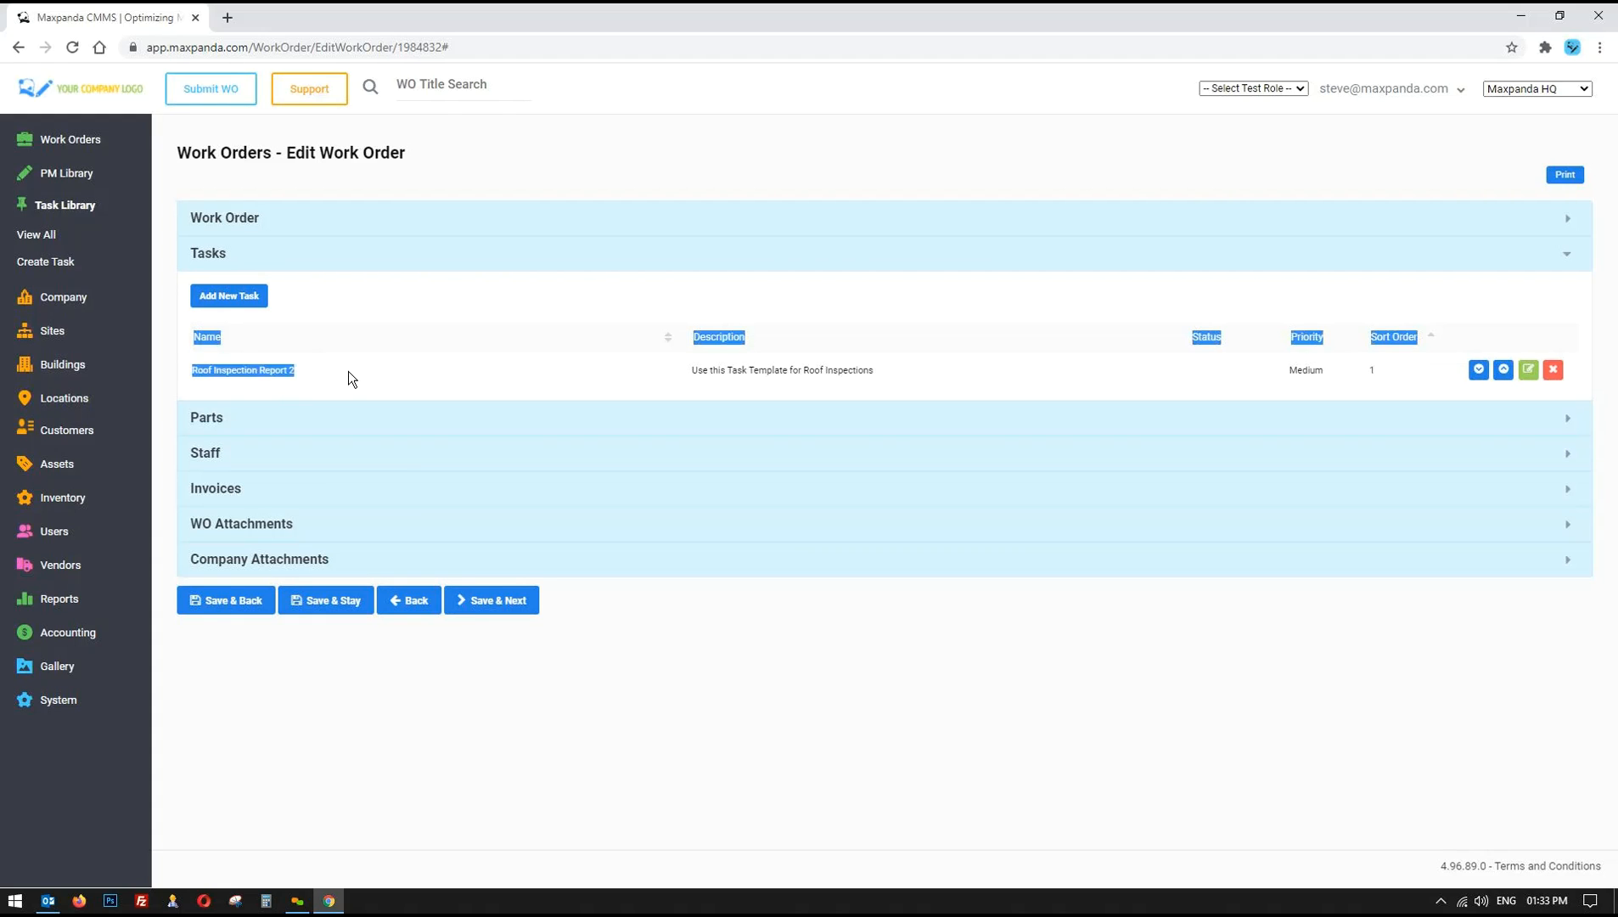
{"action": "left_click", "coordinate": [334, 372]}
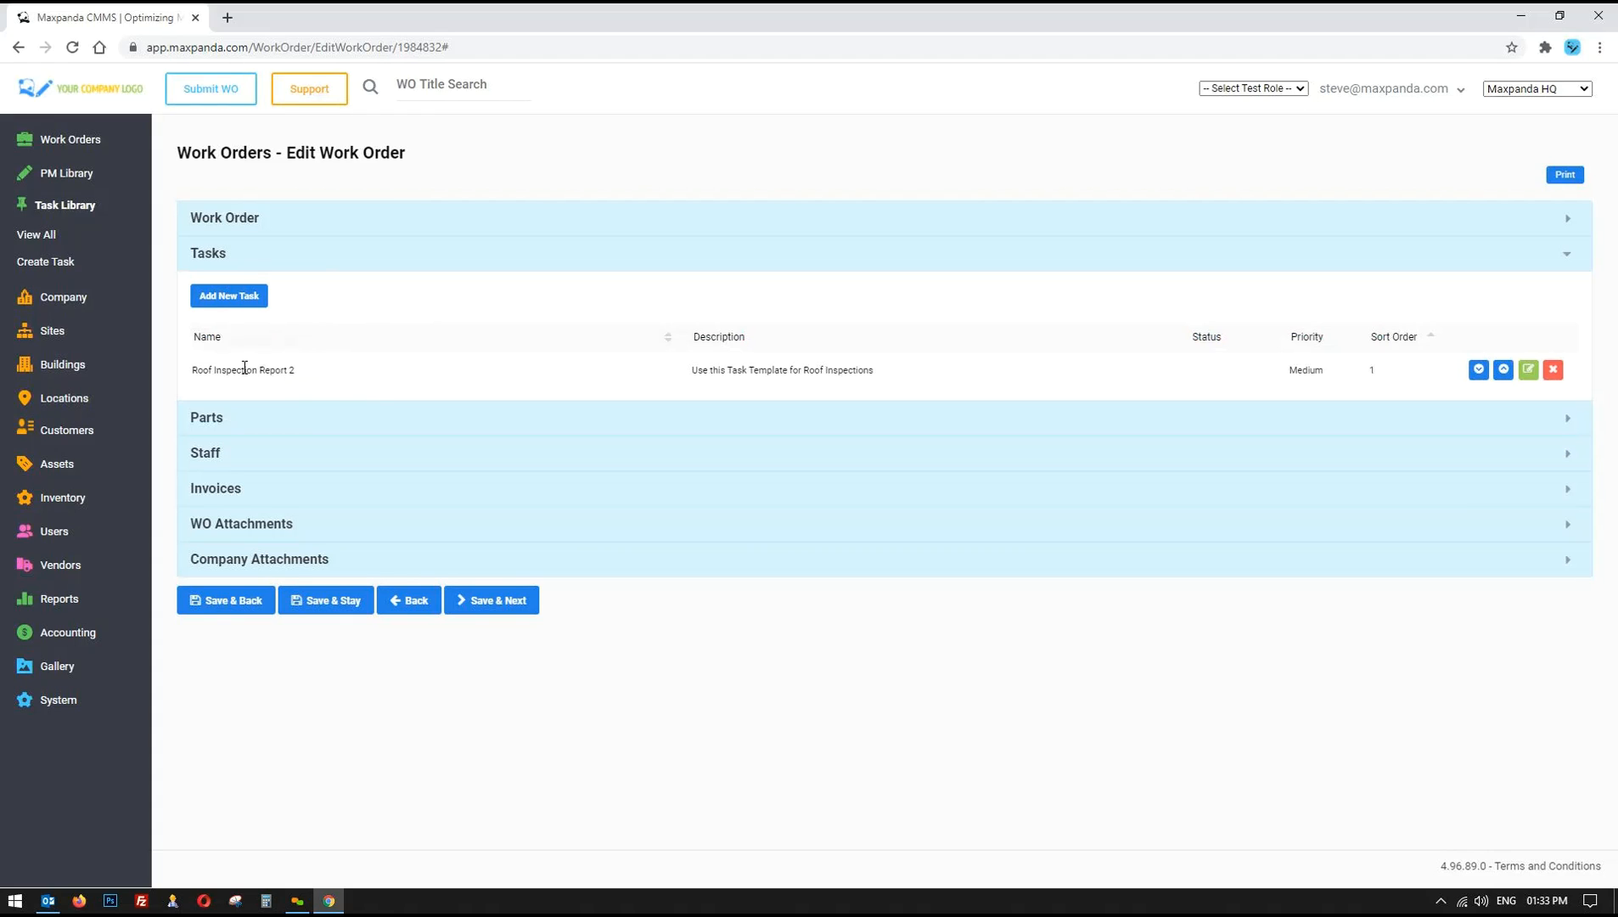
{"action": "left_click_drag", "start_coordinate": [193, 370], "coordinate": [961, 370]}
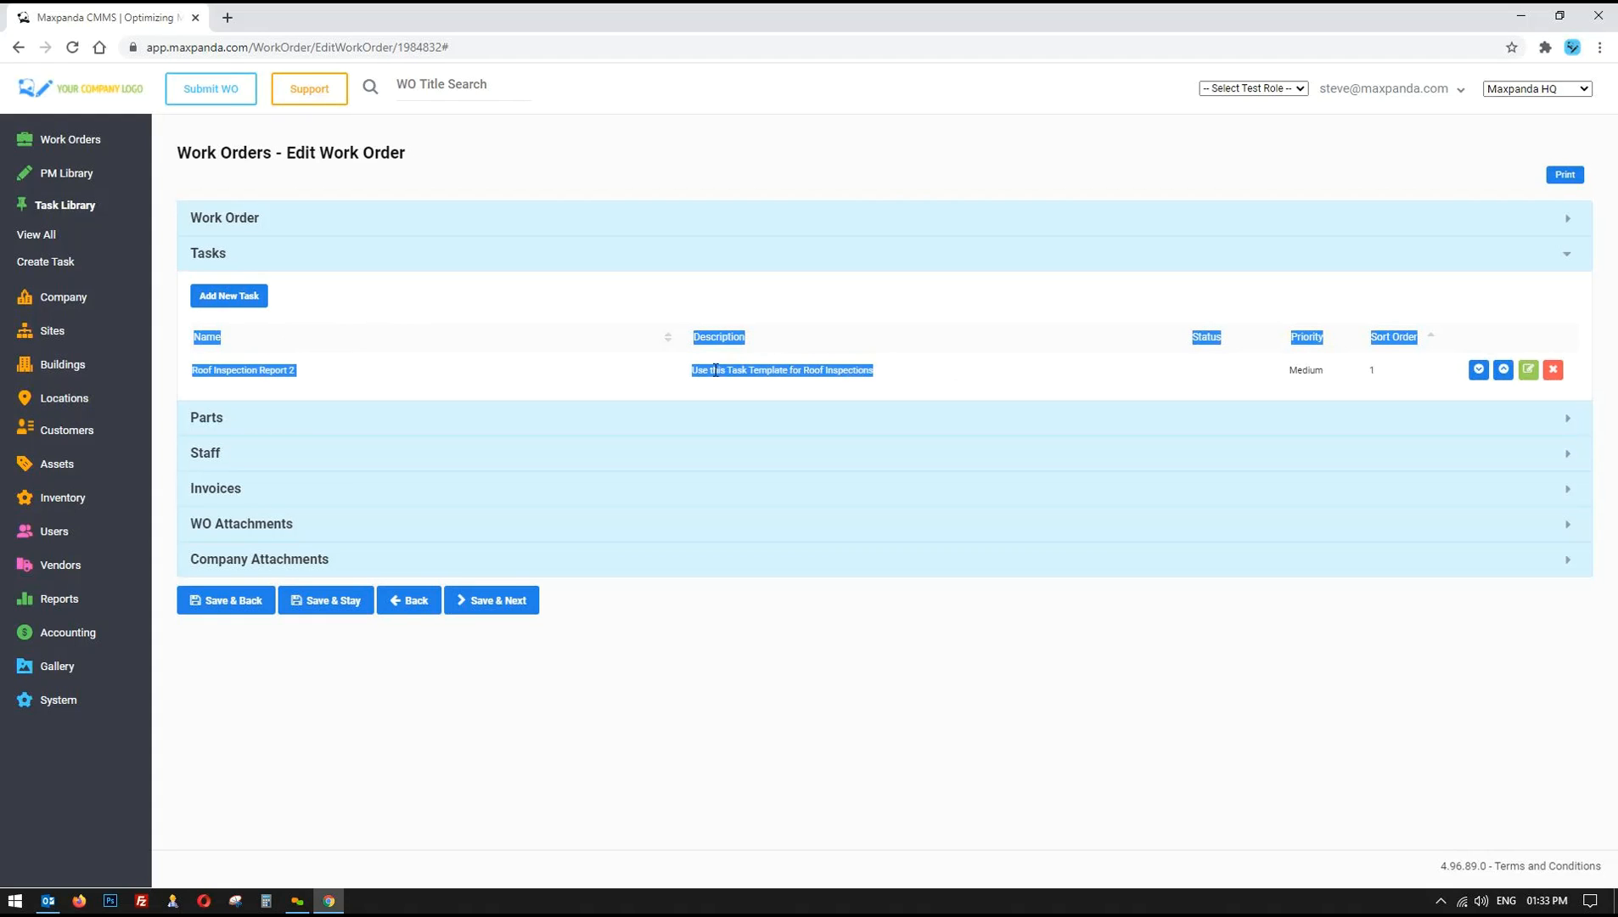
{"action": "left_click", "coordinate": [272, 372]}
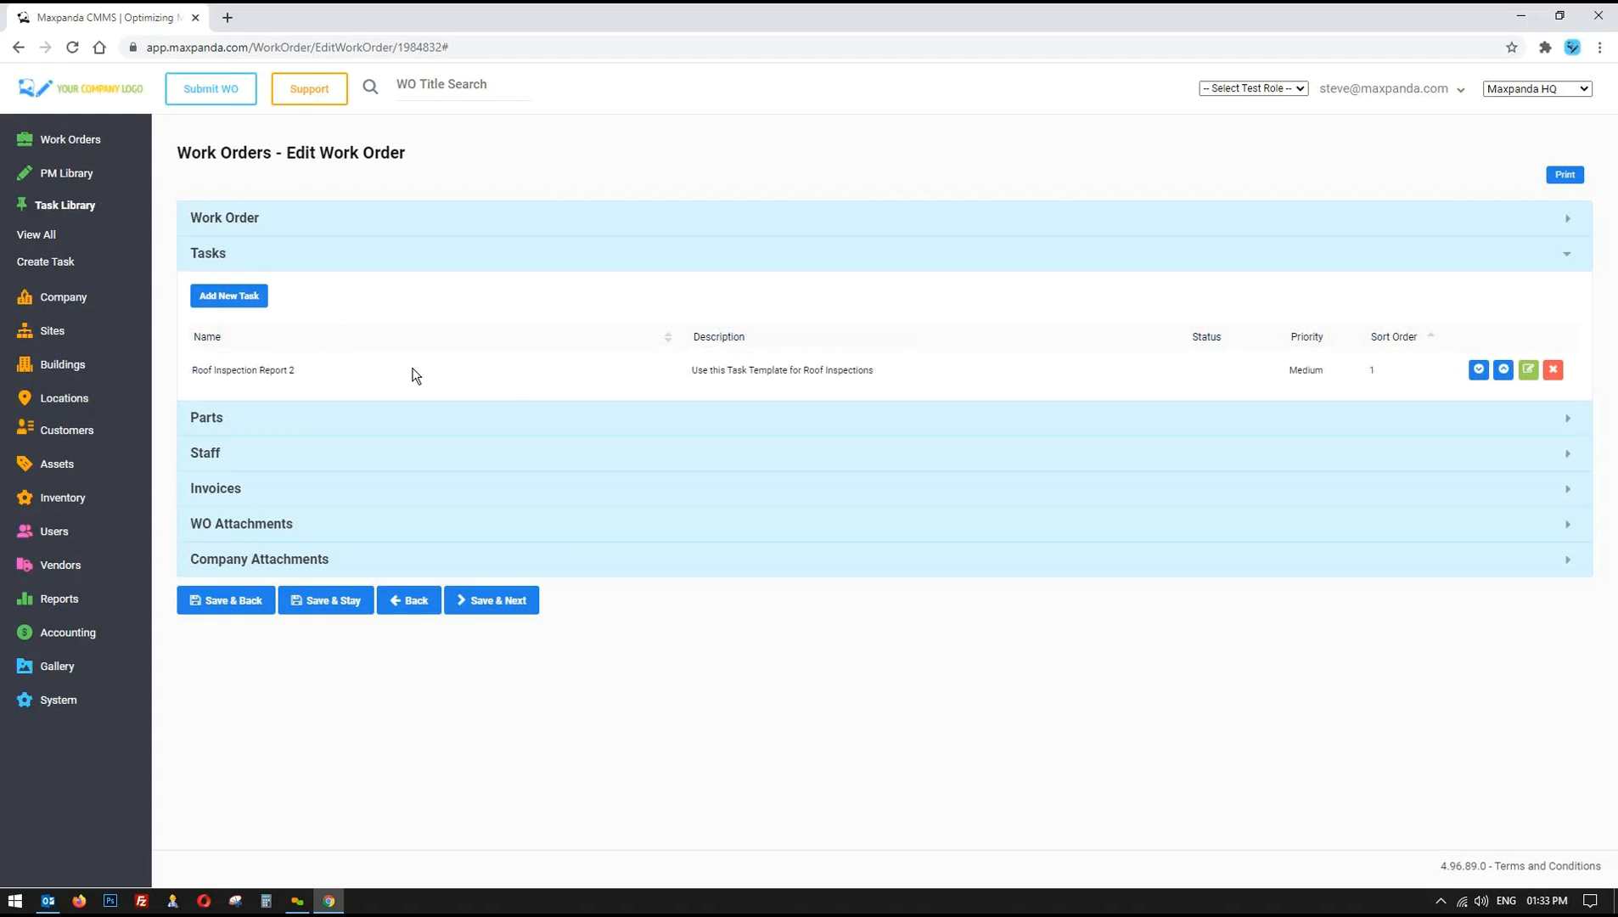
{"action": "left_click_drag", "start_coordinate": [193, 371], "coordinate": [322, 380]}
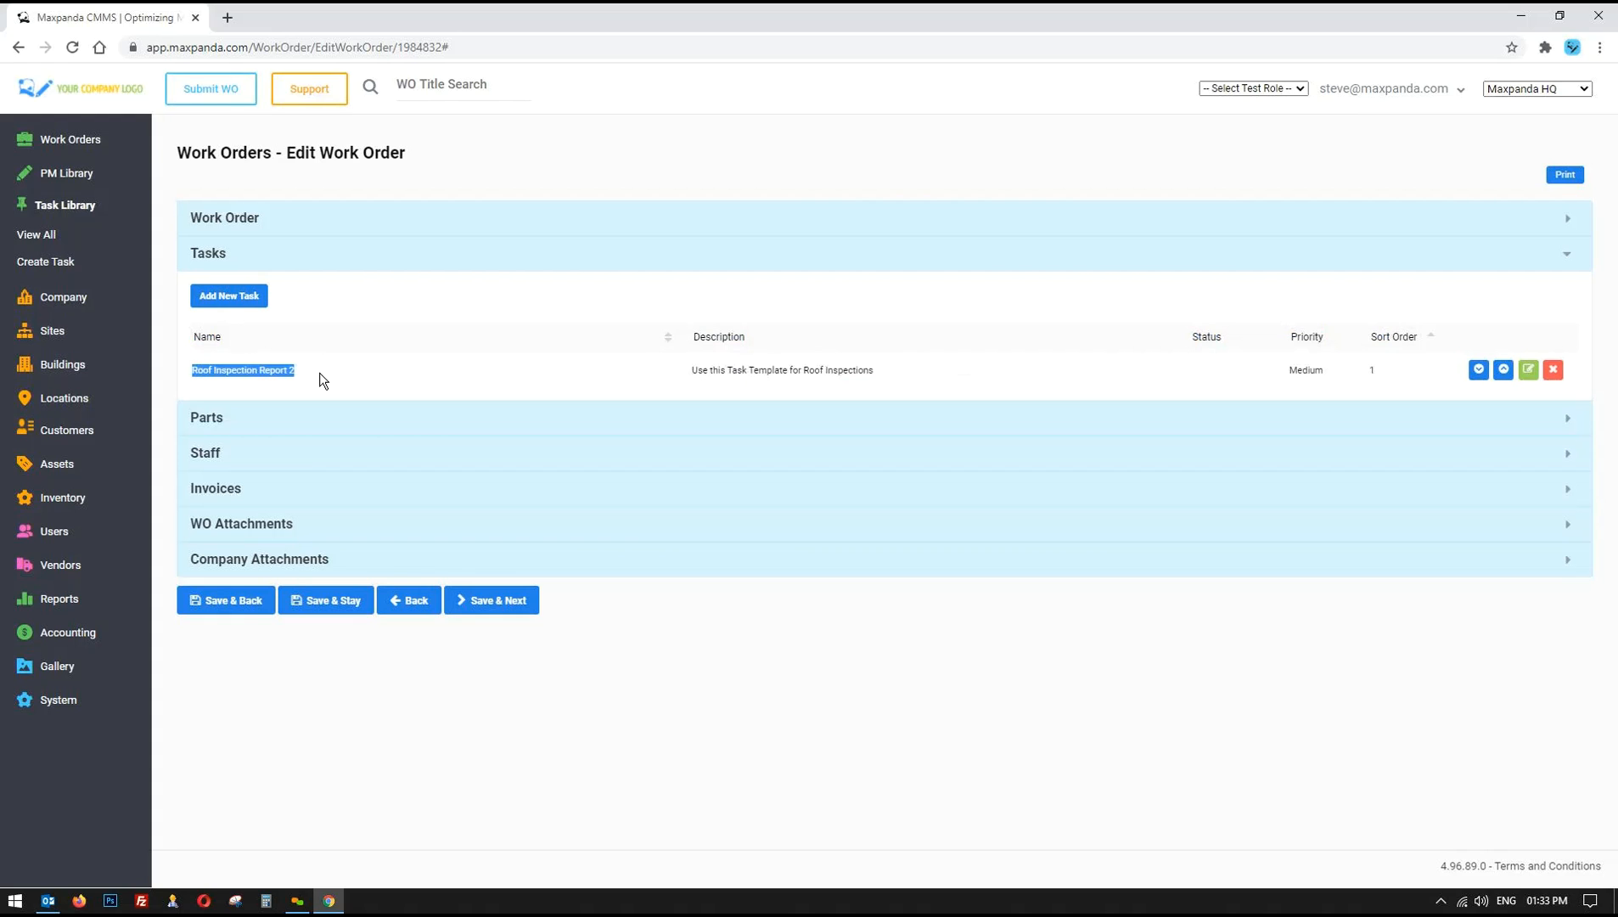
{"action": "left_click", "coordinate": [227, 296]}
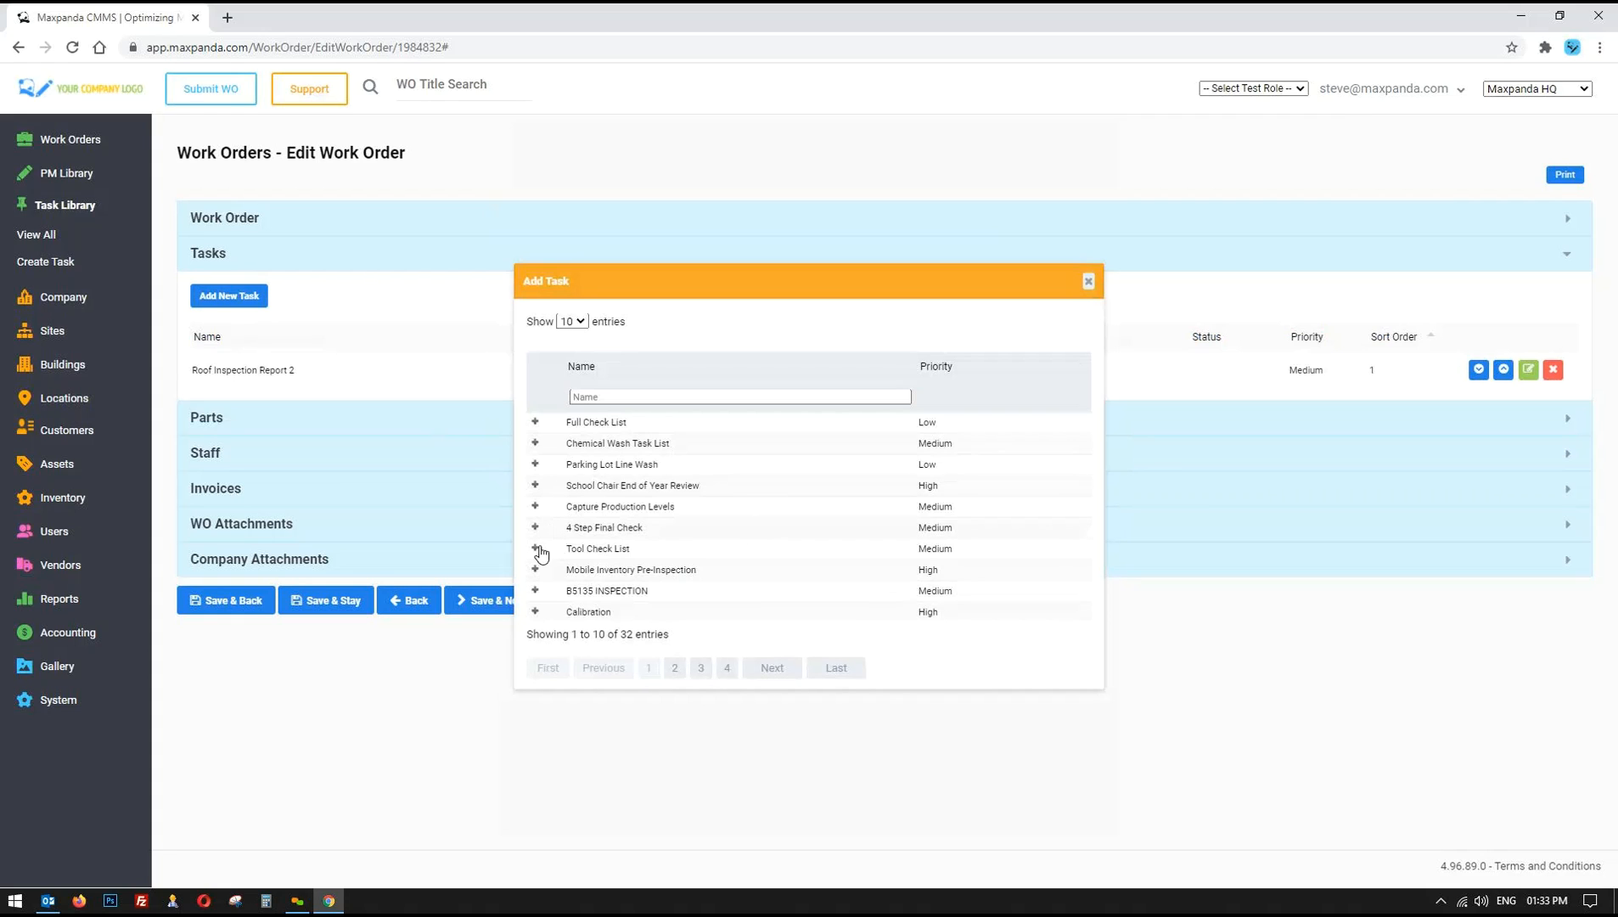
{"action": "left_click", "coordinate": [633, 422]}
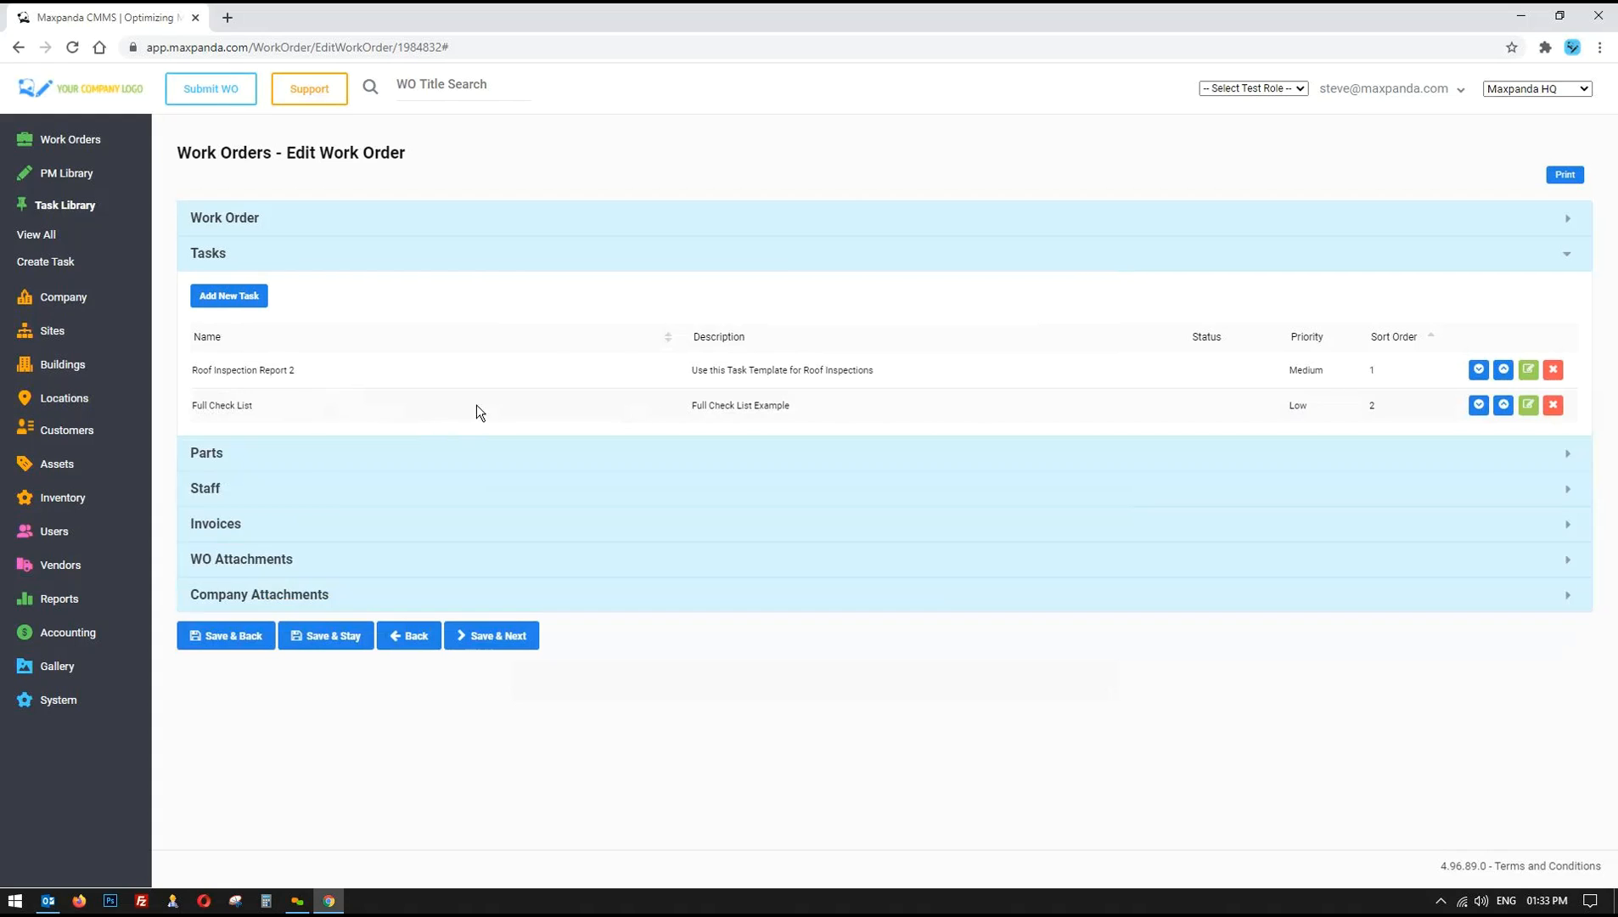
- Open the Full Check List task in the work order for editing and look over its fields
{"action": "left_click", "coordinate": [1529, 404]}
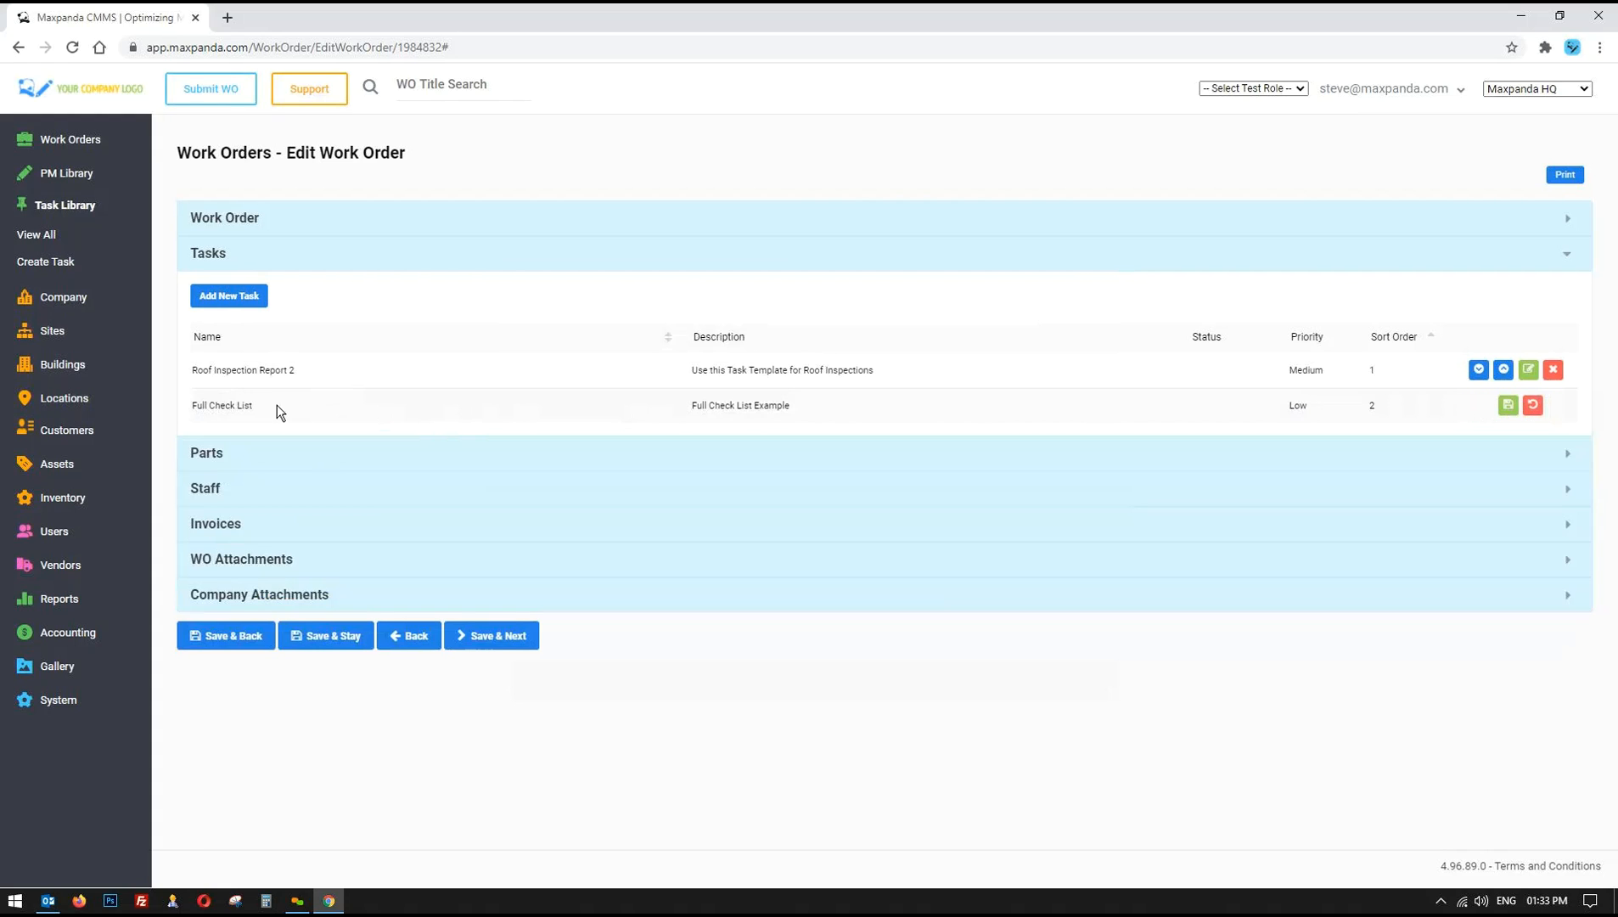
{"action": "scroll", "coordinate": [489, 413], "scroll_direction": "down", "scroll_amount": 2}
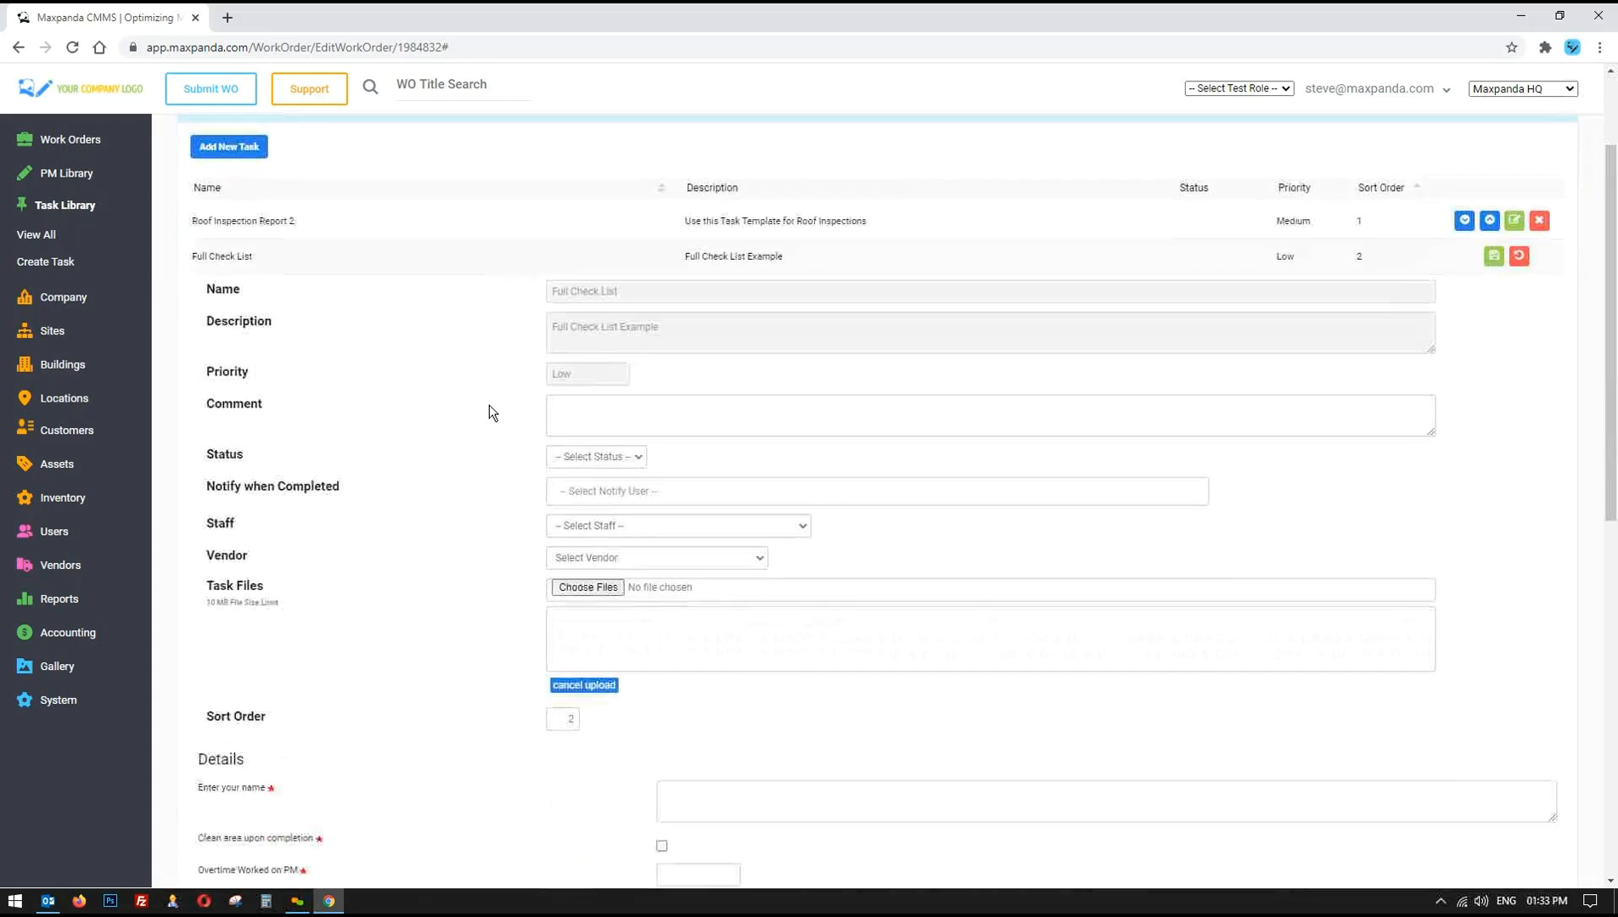
{"action": "scroll", "coordinate": [454, 398], "scroll_direction": "up", "scroll_amount": 3}
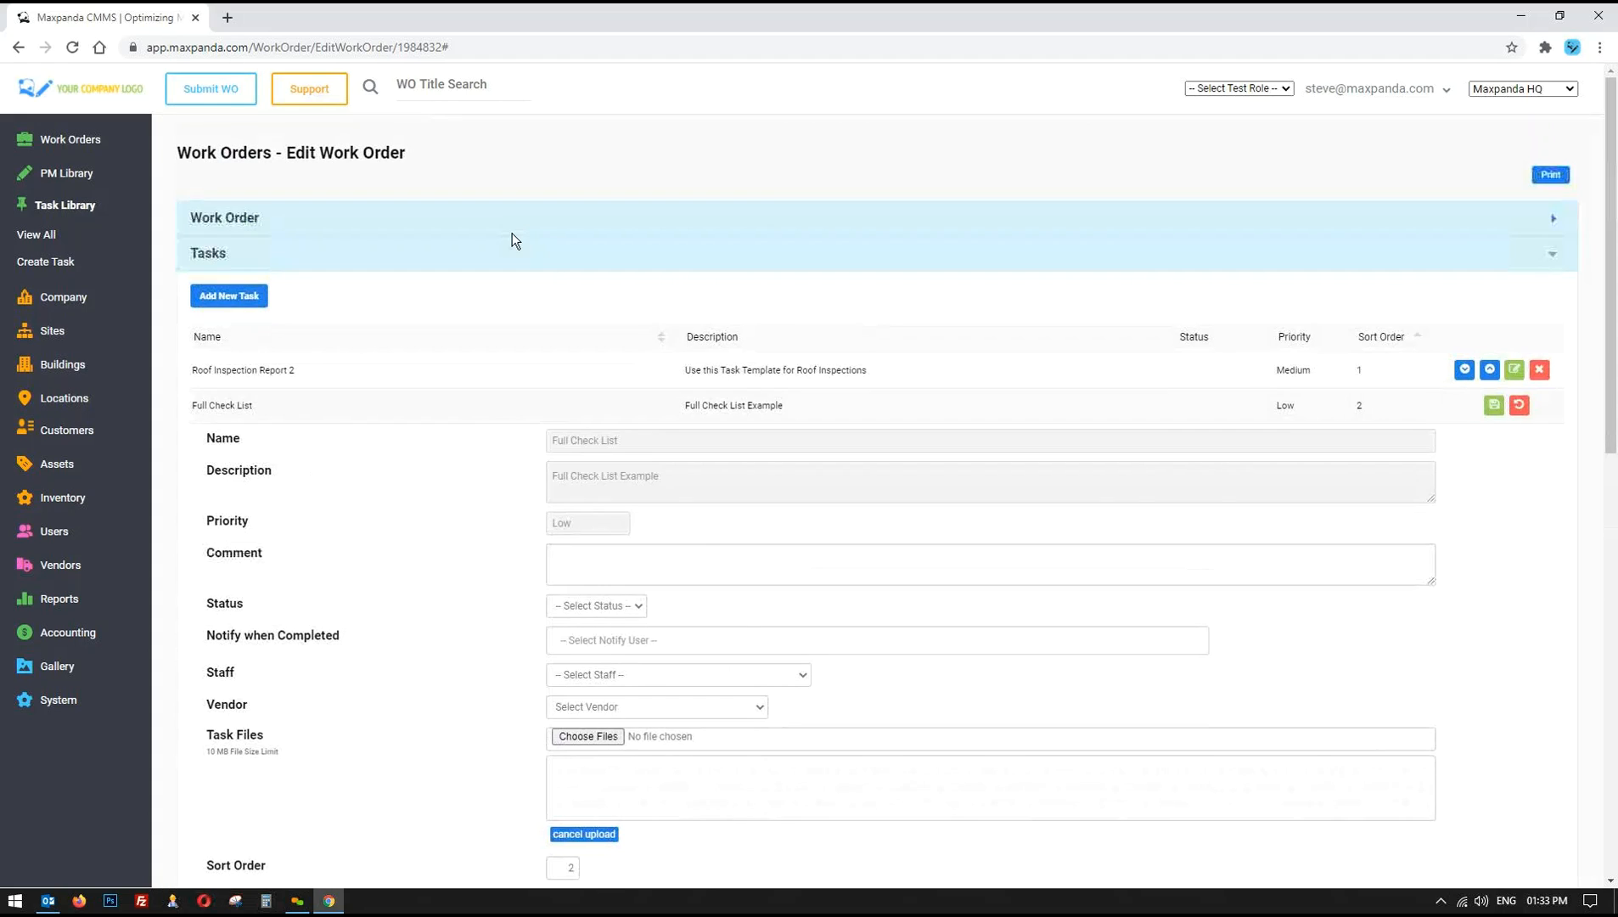
- View the general details in the Work Order section, and return to the Tasks section
{"action": "left_click", "coordinate": [512, 231]}
{"action": "left_click", "coordinate": [382, 228]}
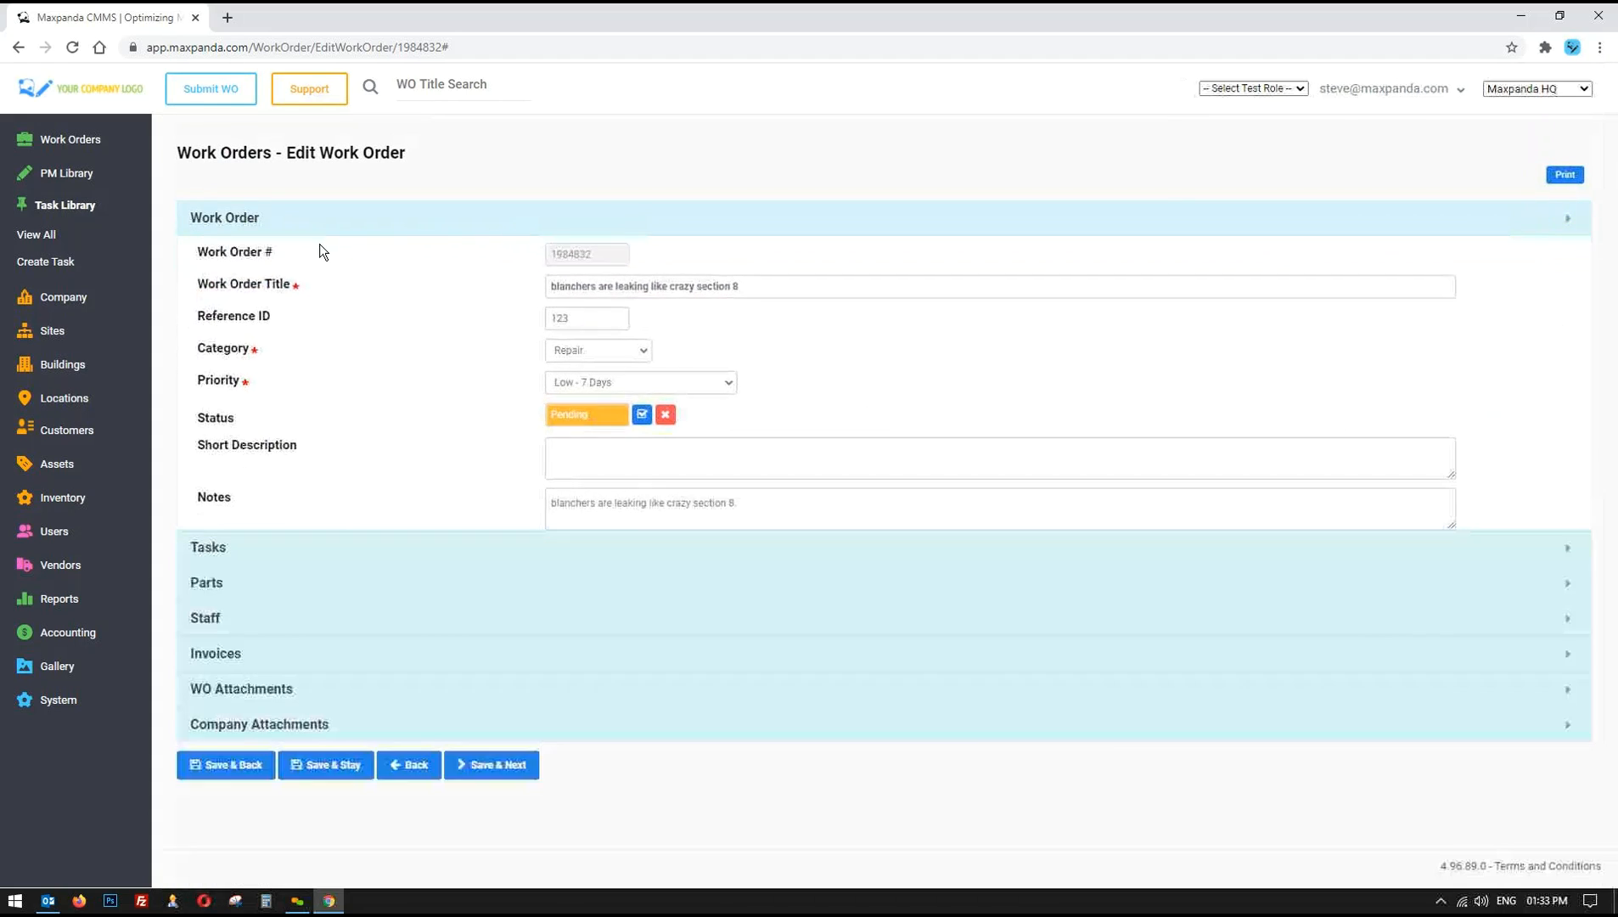
{"action": "left_click", "coordinate": [292, 255]}
- Set the Full Check List task's status to Completed
{"action": "scroll", "coordinate": [484, 449], "scroll_direction": "down", "scroll_amount": 3}
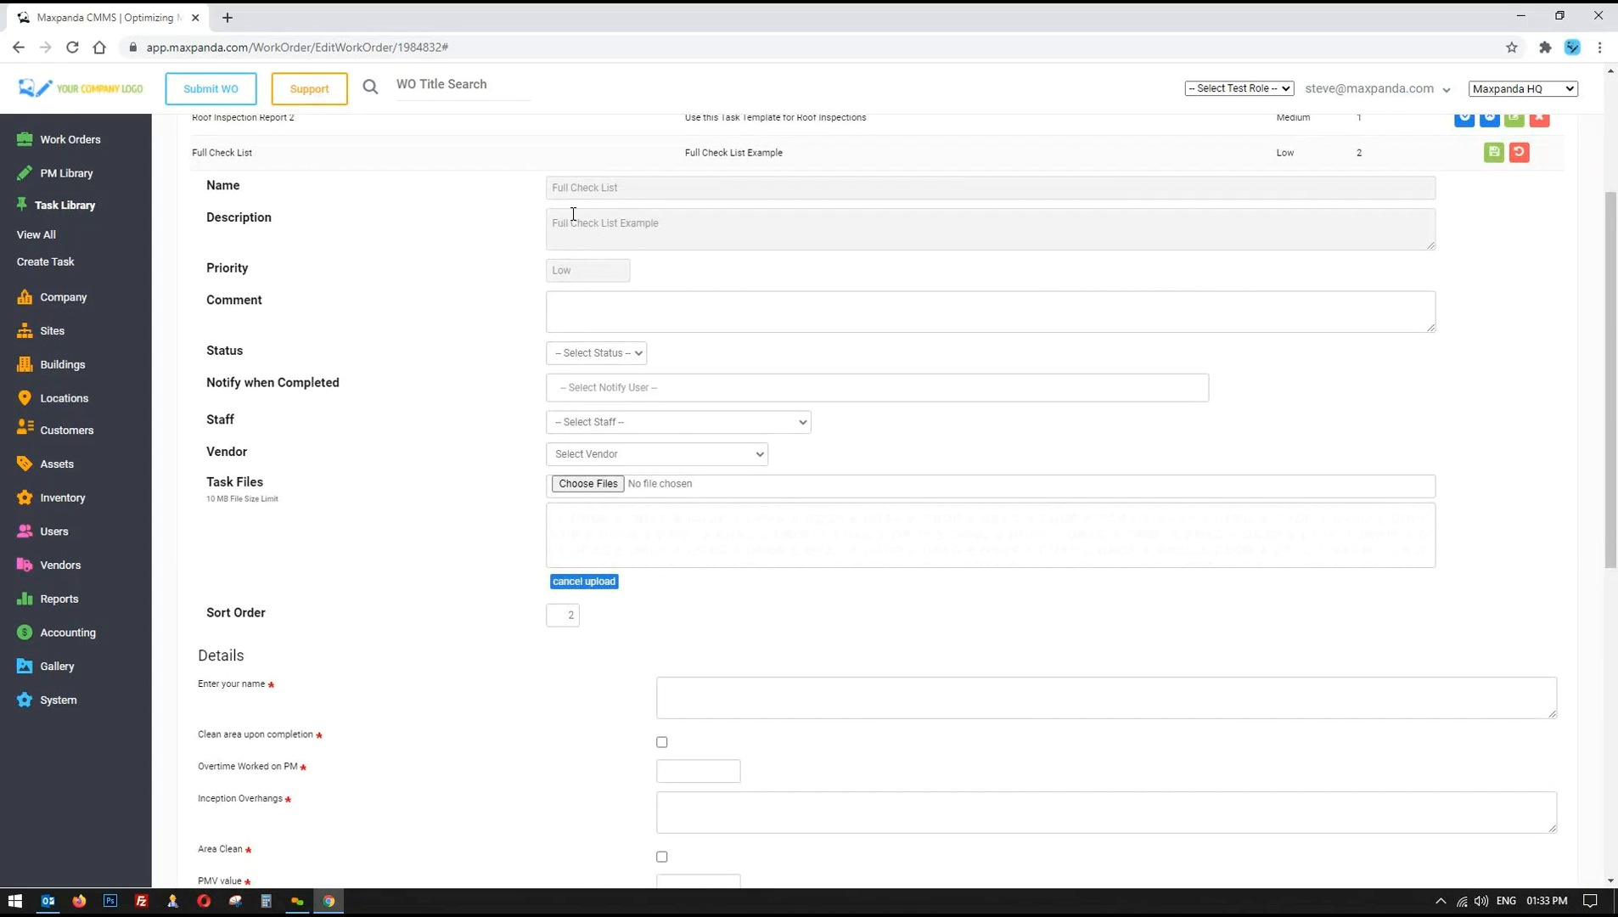
{"action": "scroll", "coordinate": [433, 366], "scroll_direction": "down", "scroll_amount": 1}
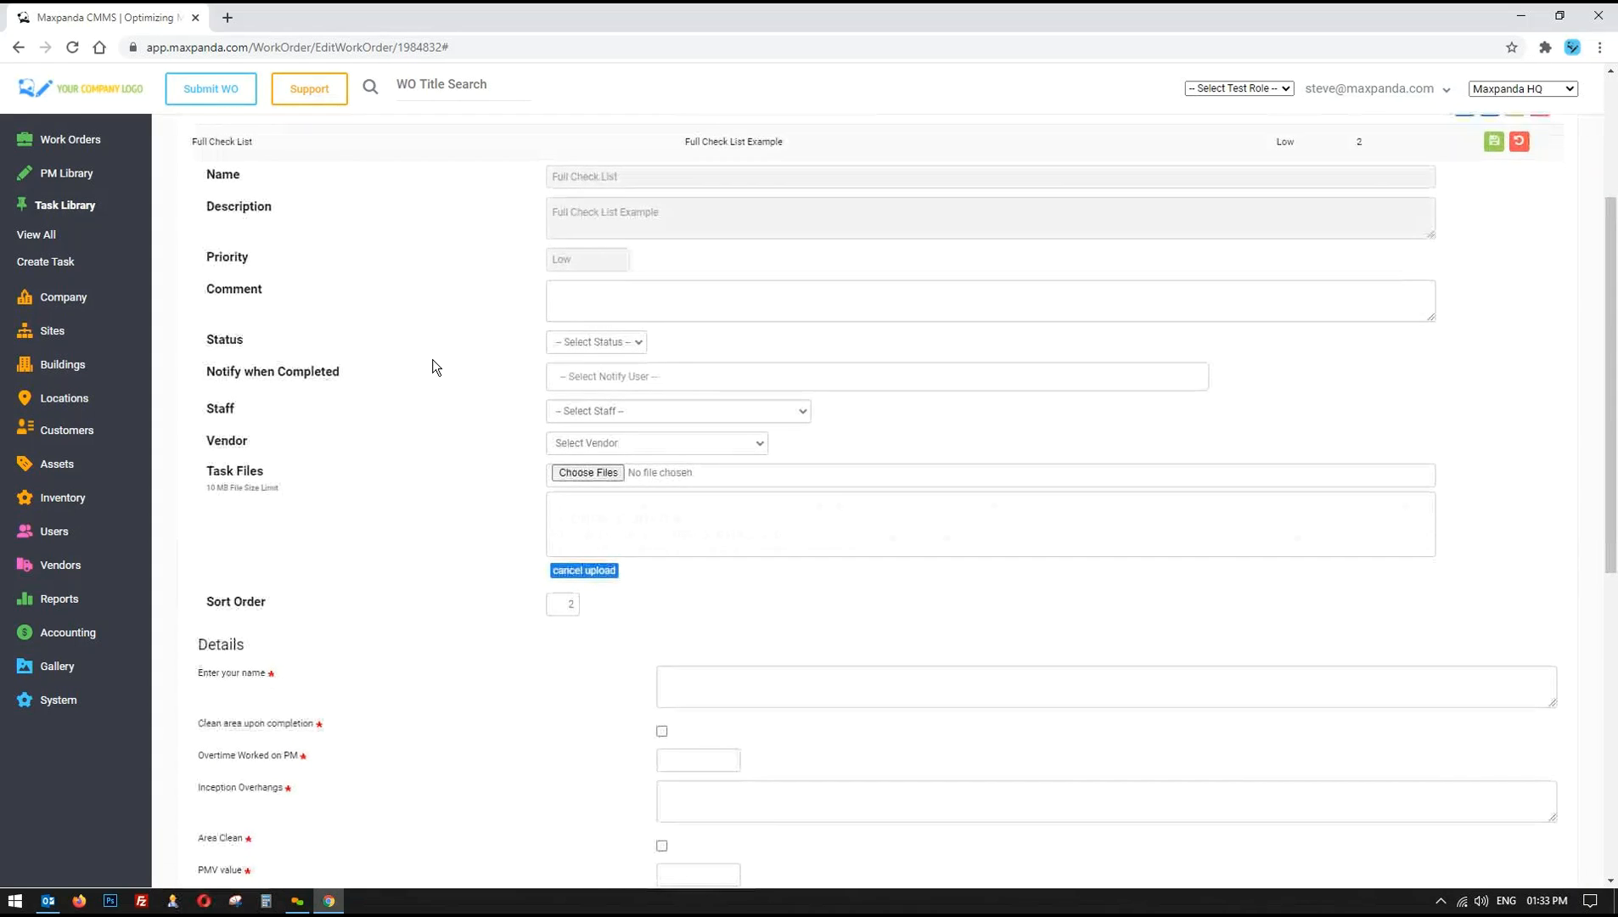
{"action": "left_click", "coordinate": [633, 268]}
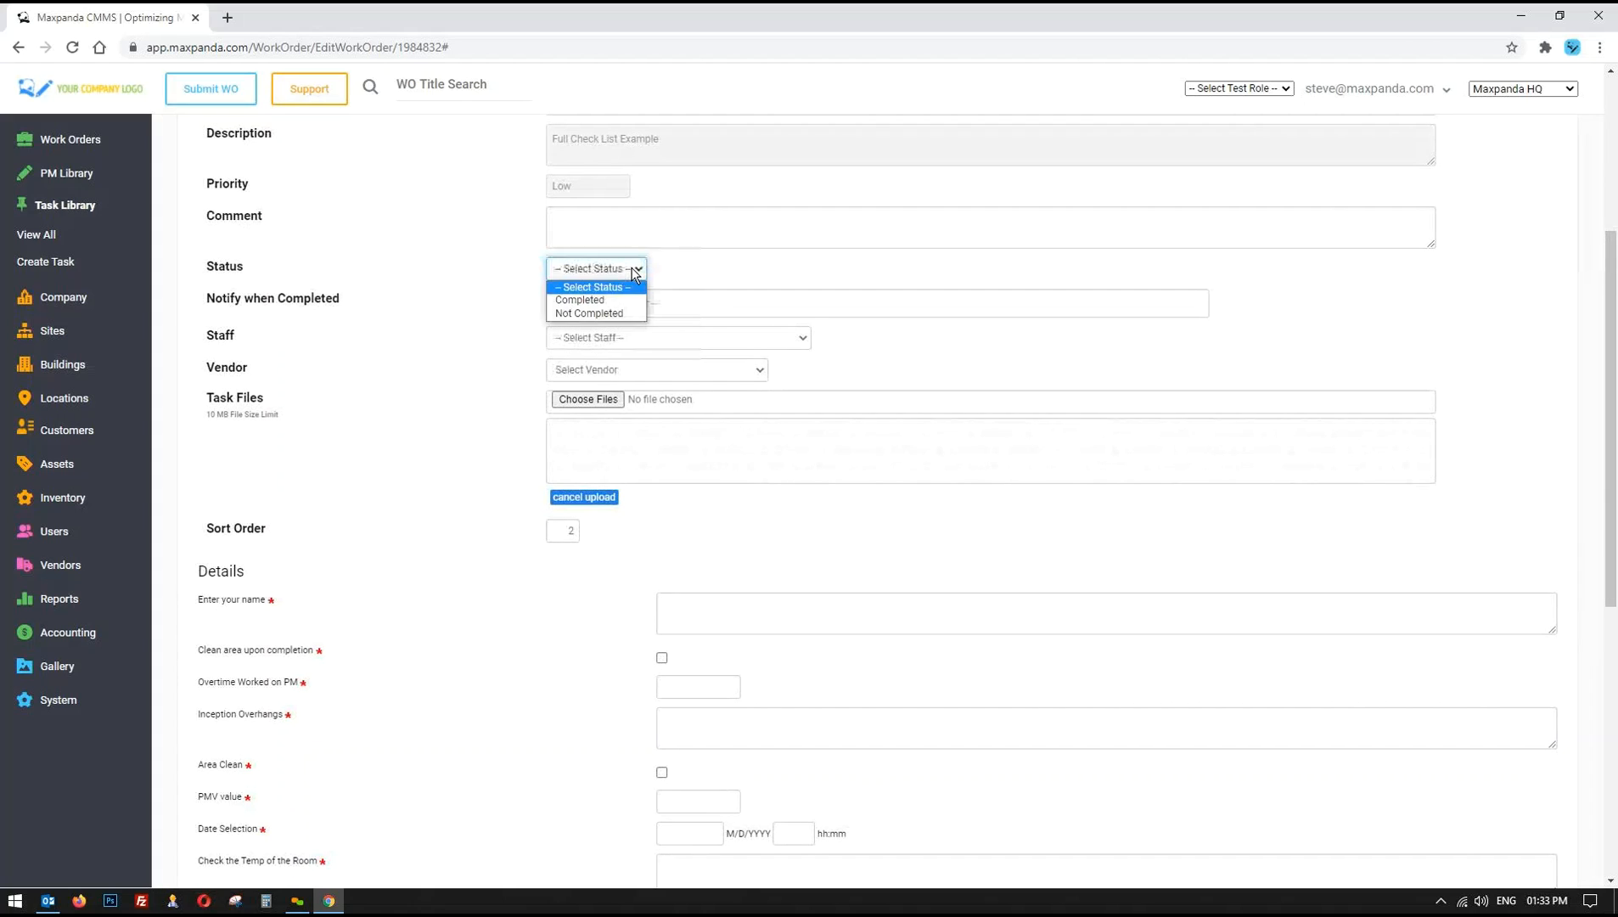
{"action": "left_click", "coordinate": [577, 299]}
{"action": "scroll", "coordinate": [1508, 259], "scroll_direction": "up", "scroll_amount": 2}
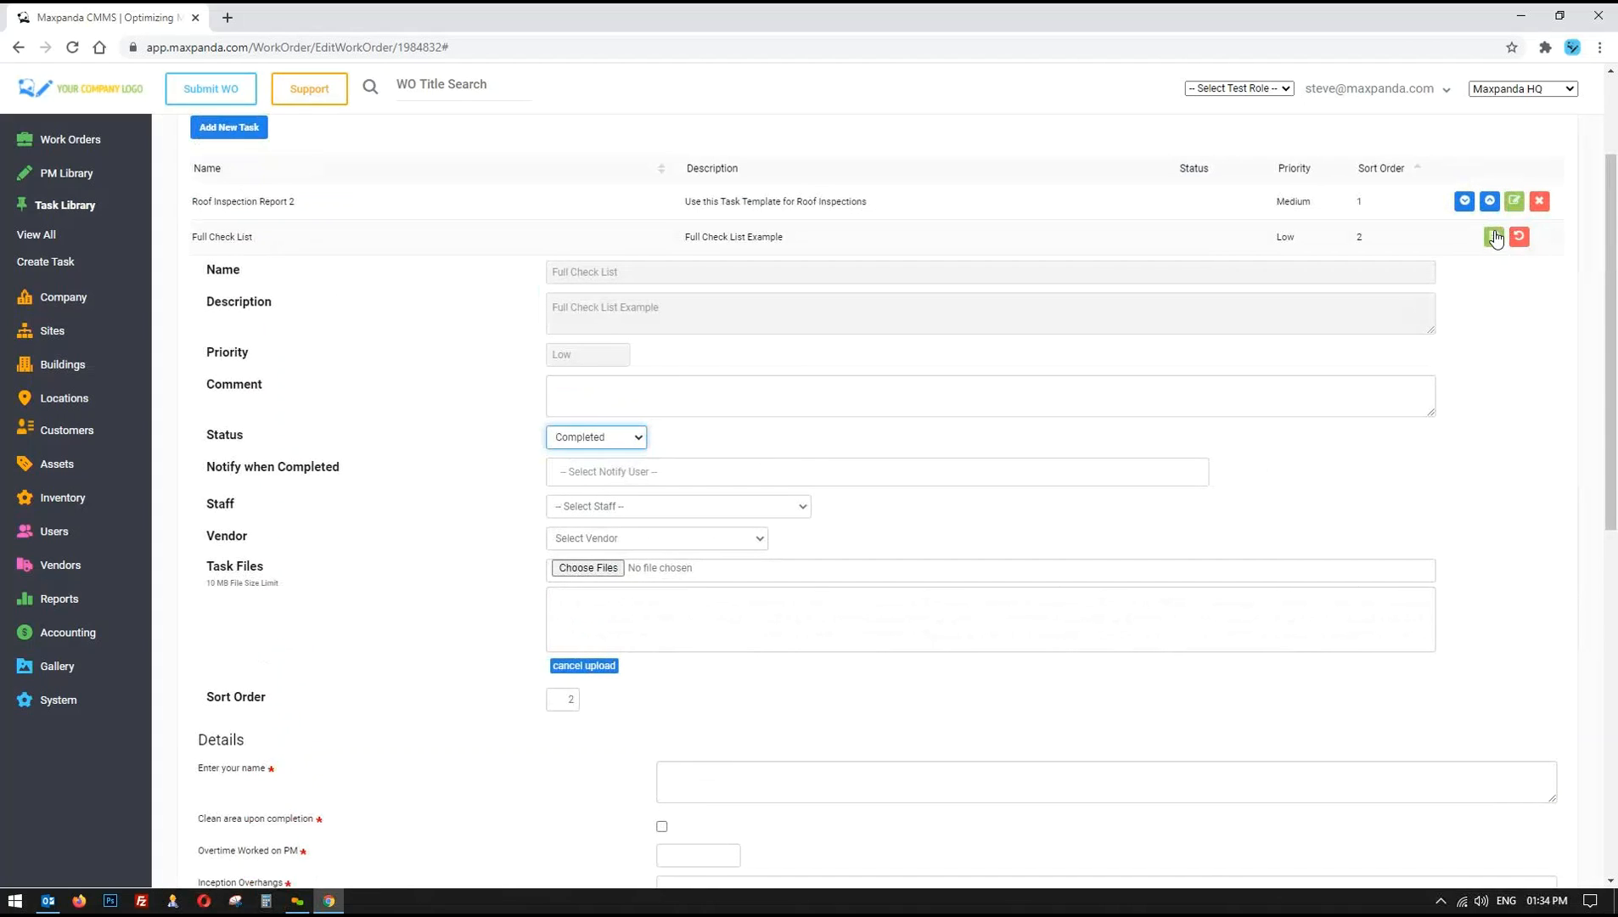
- Assign a staff member and the preferred vendor Acme Plumbing to the Full Check List task
{"action": "scroll", "coordinate": [393, 588], "scroll_direction": "down", "scroll_amount": 2}
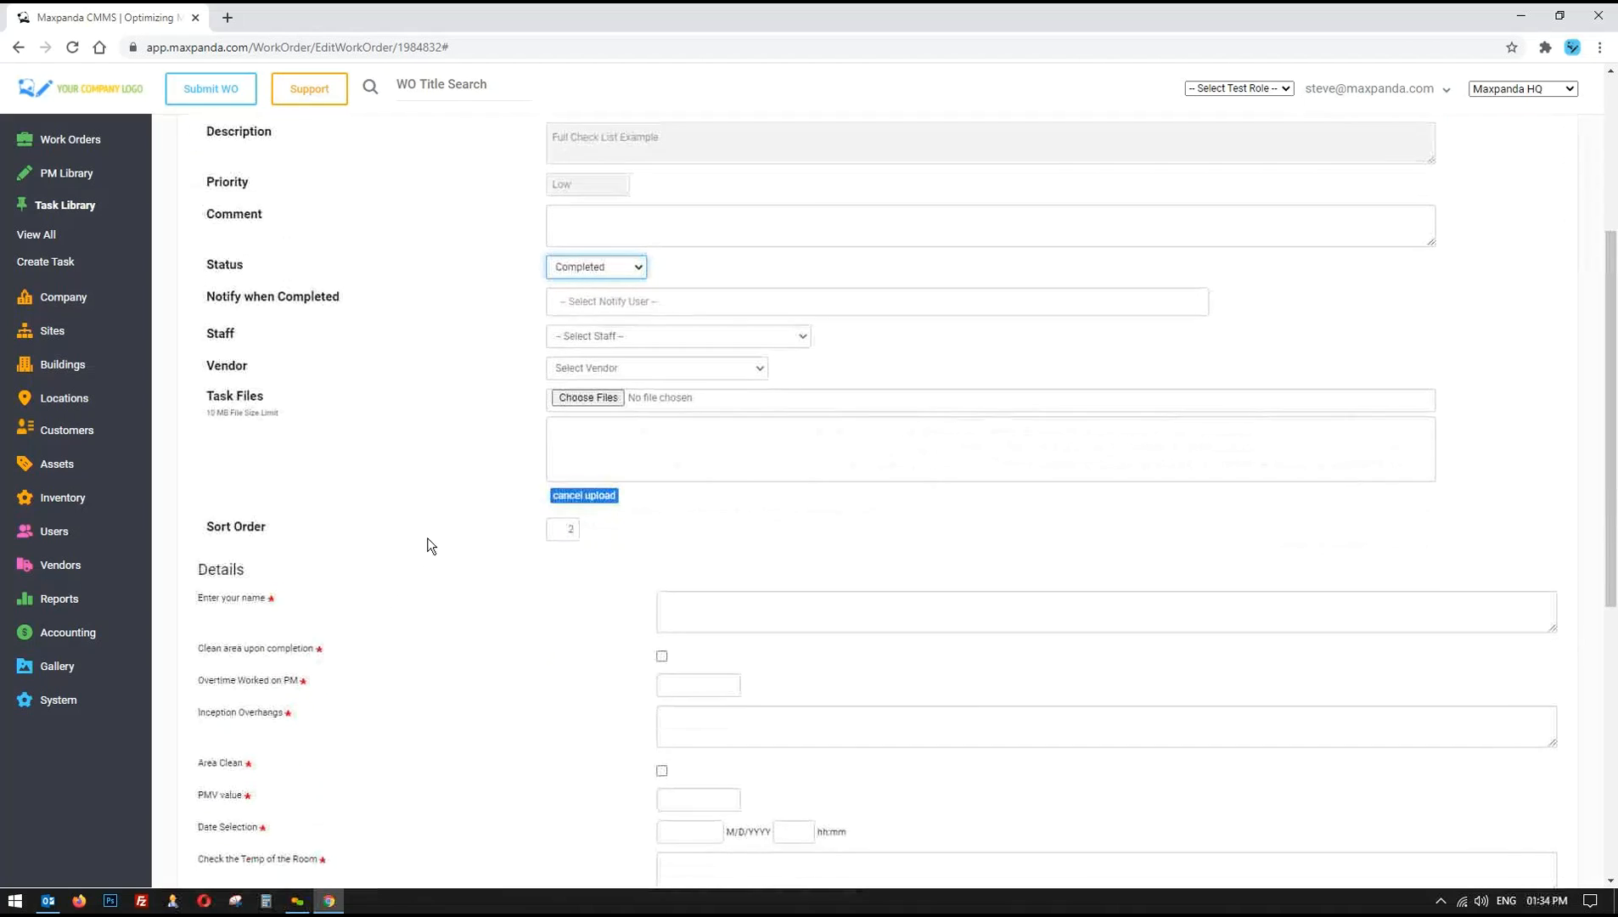
{"action": "scroll", "coordinate": [430, 546], "scroll_direction": "down", "scroll_amount": 1}
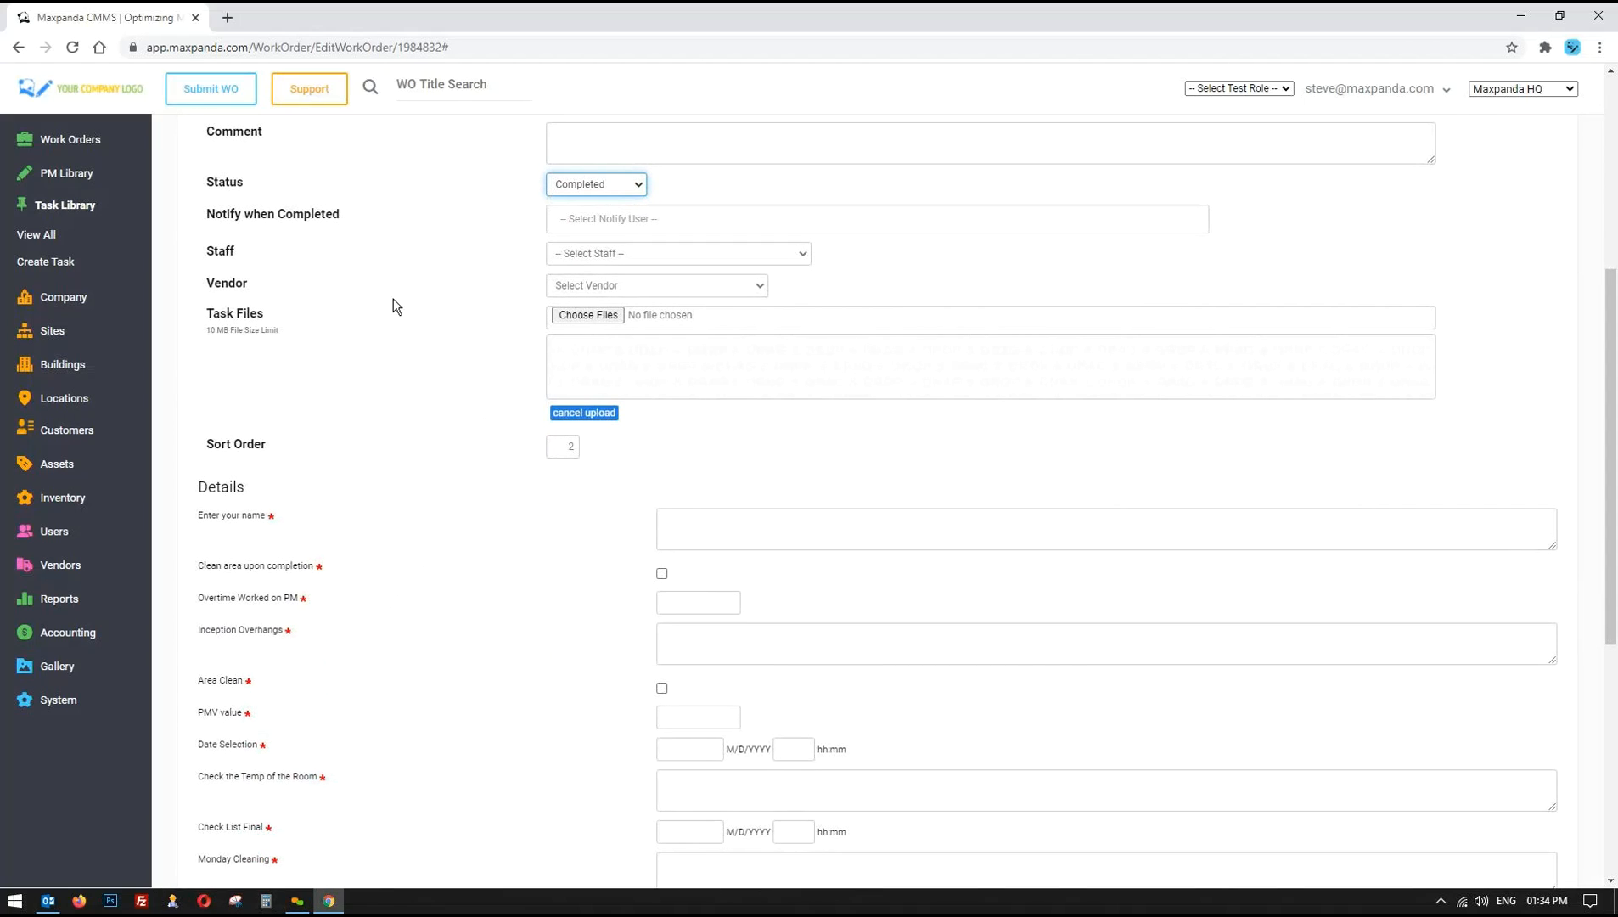
{"action": "left_click", "coordinate": [662, 253]}
{"action": "left_click", "coordinate": [598, 297]}
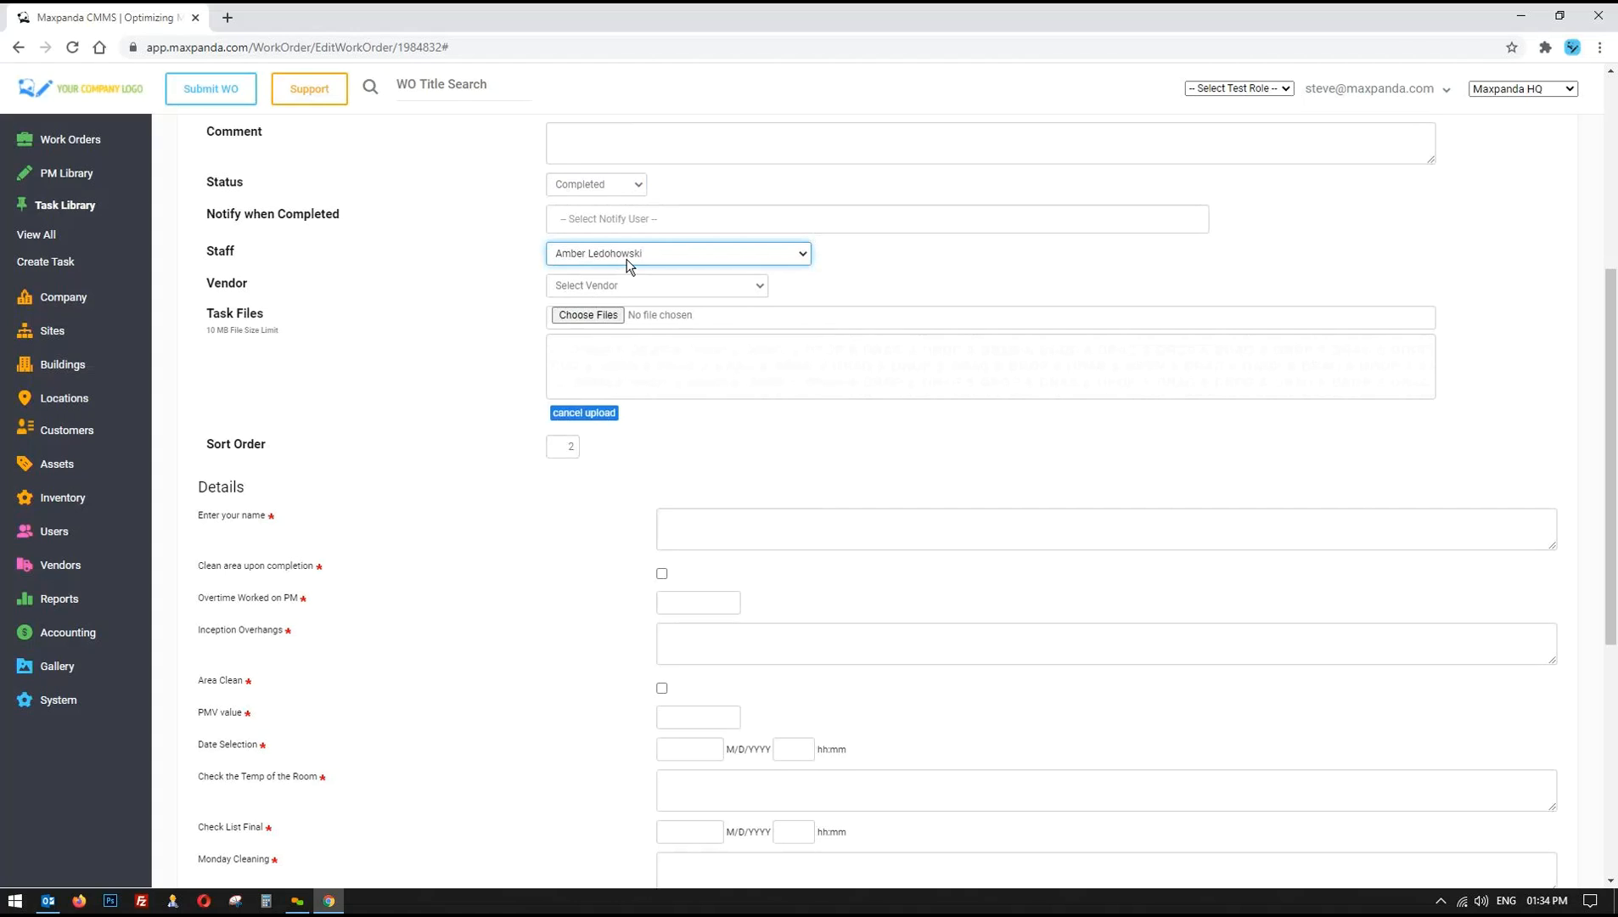
{"action": "left_click", "coordinate": [630, 287]}
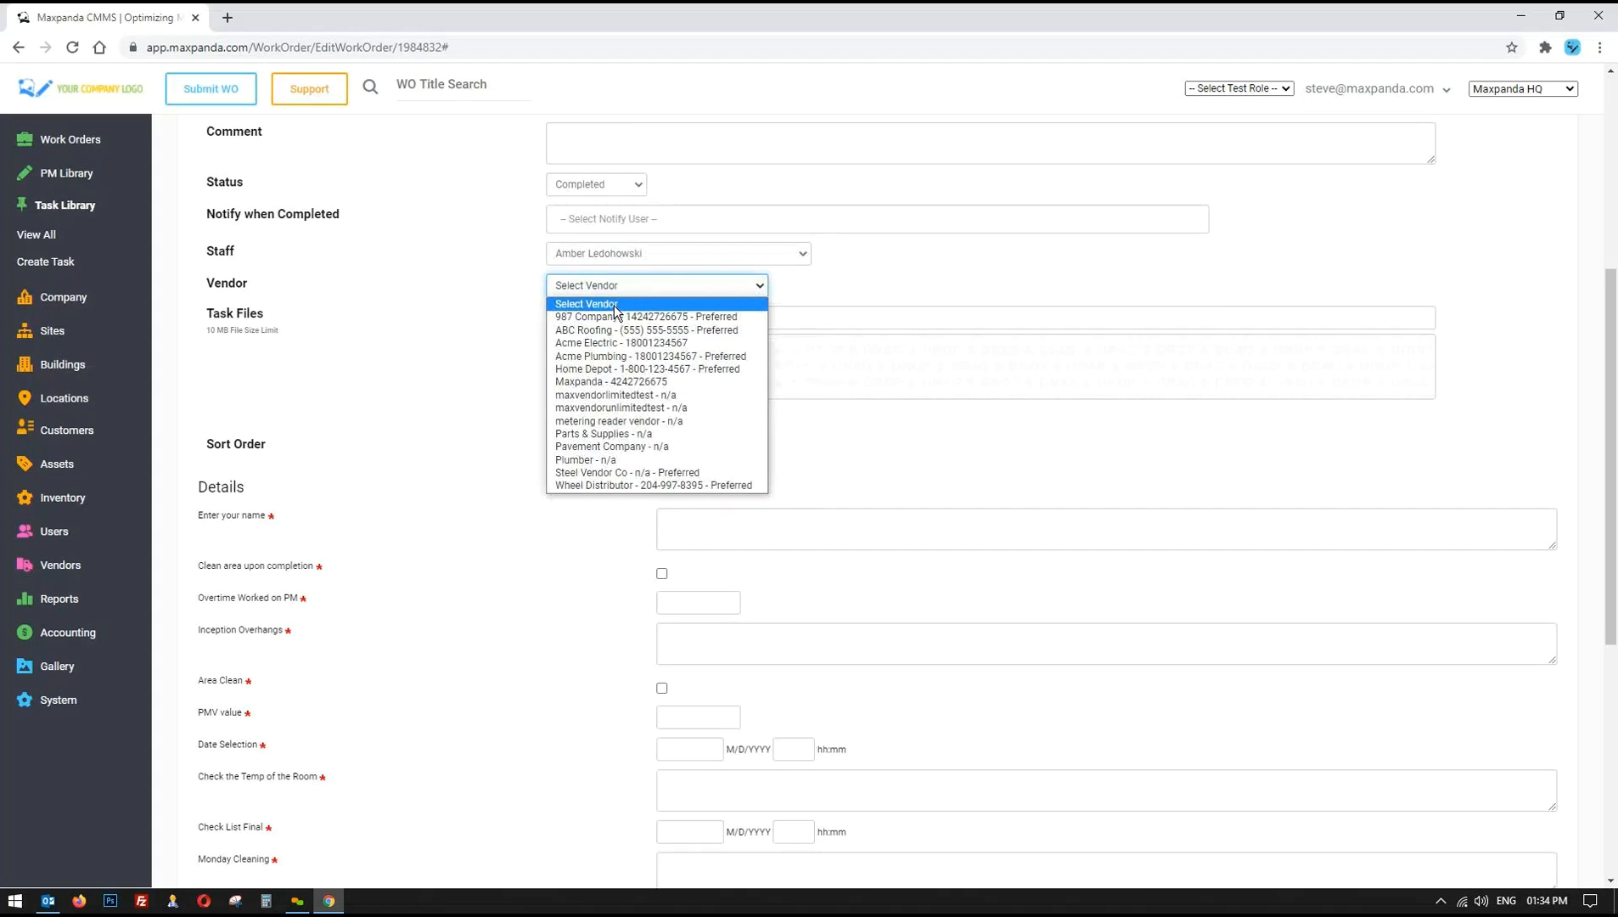
{"action": "left_click", "coordinate": [618, 356]}
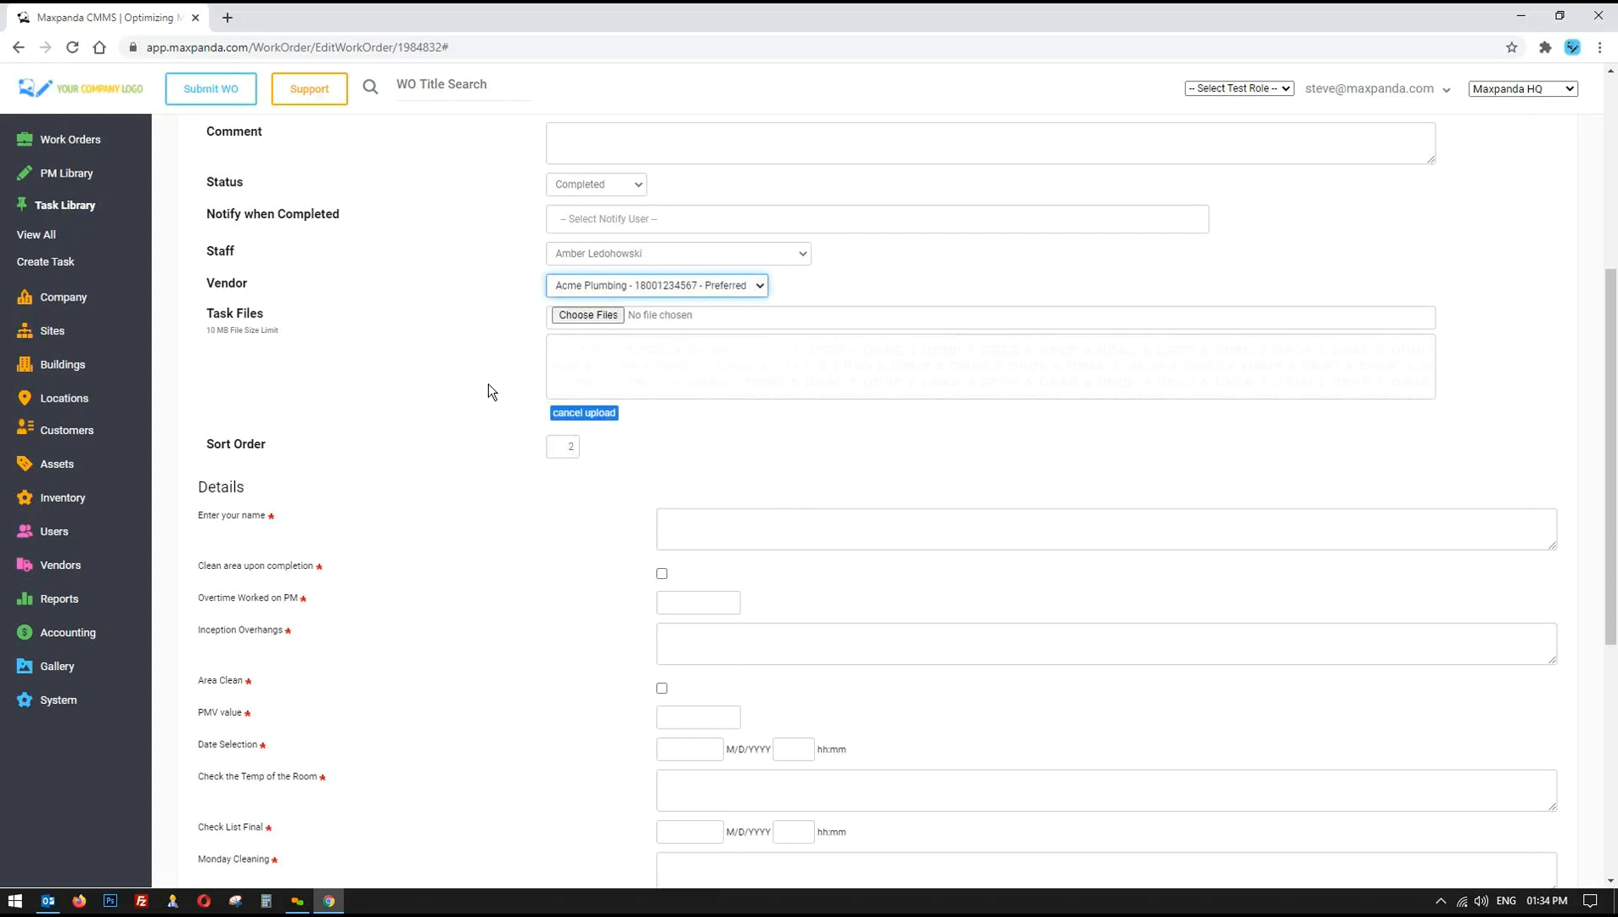
{"action": "scroll", "coordinate": [489, 384], "scroll_direction": "up", "scroll_amount": 3}
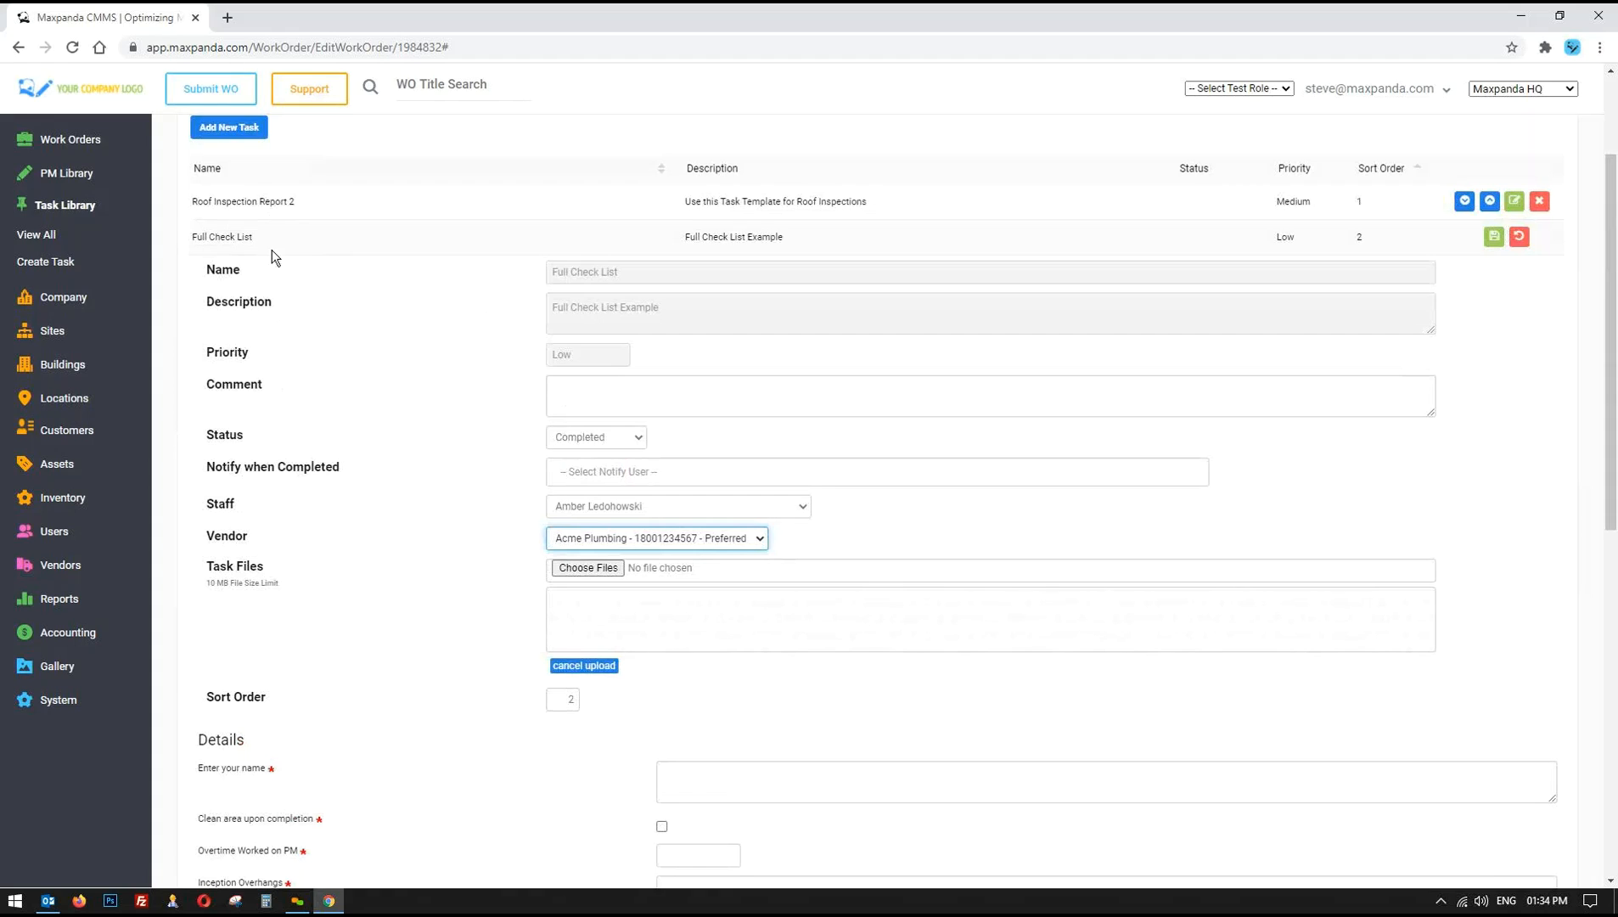
- Add a user to the Full Check List task's Notify when Completed field
{"action": "triple_click", "coordinate": [658, 272]}
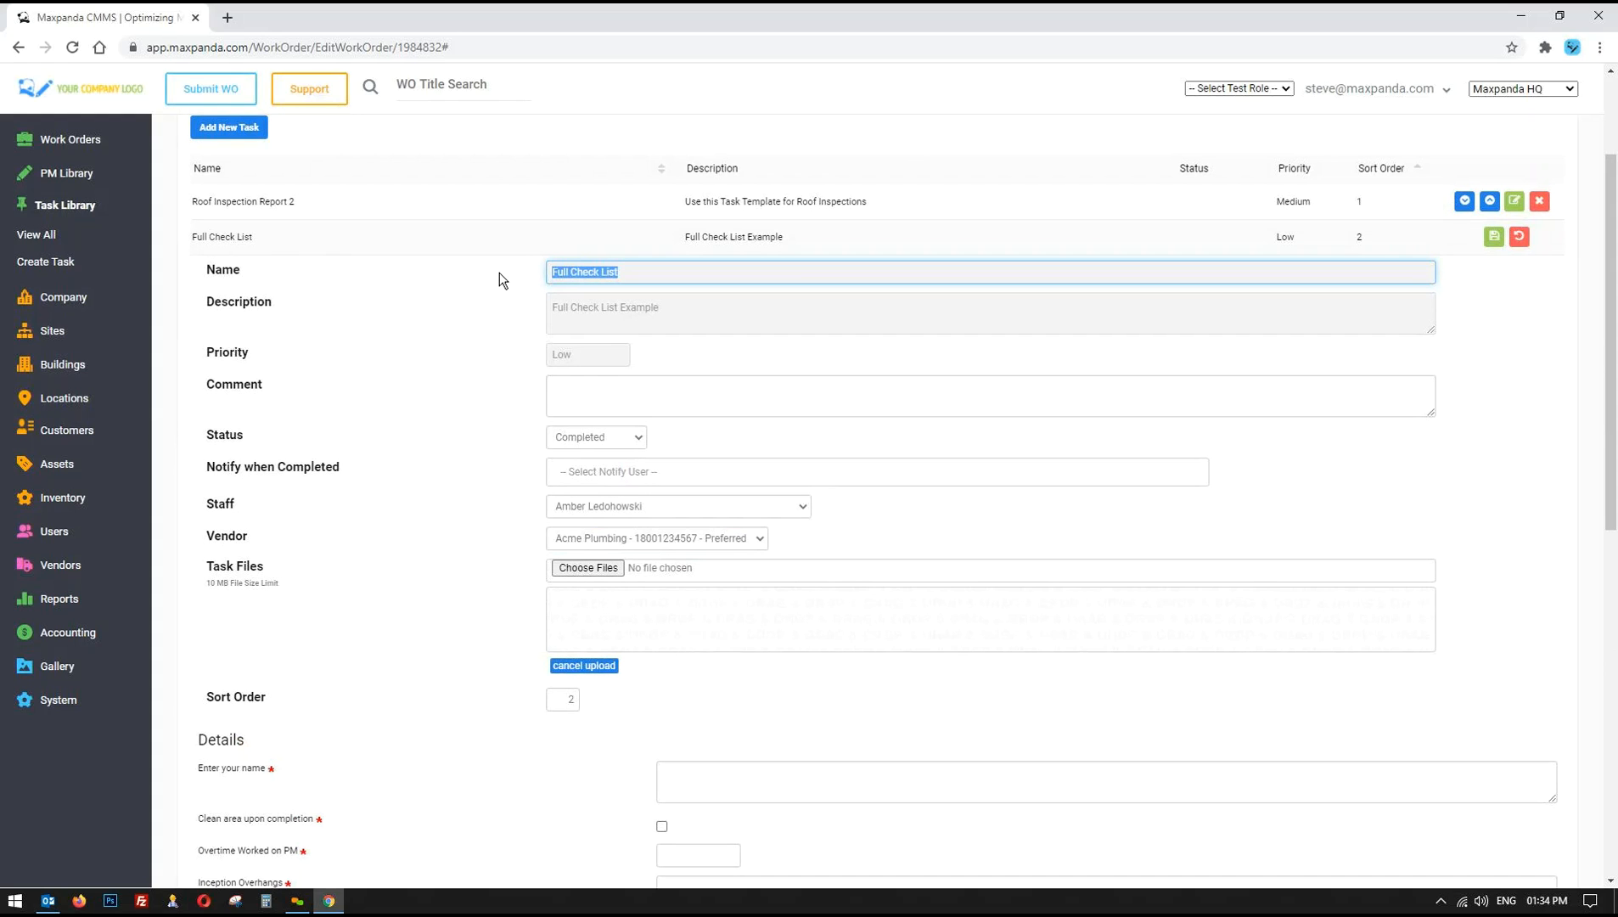
{"action": "scroll", "coordinate": [504, 331], "scroll_direction": "down", "scroll_amount": 3}
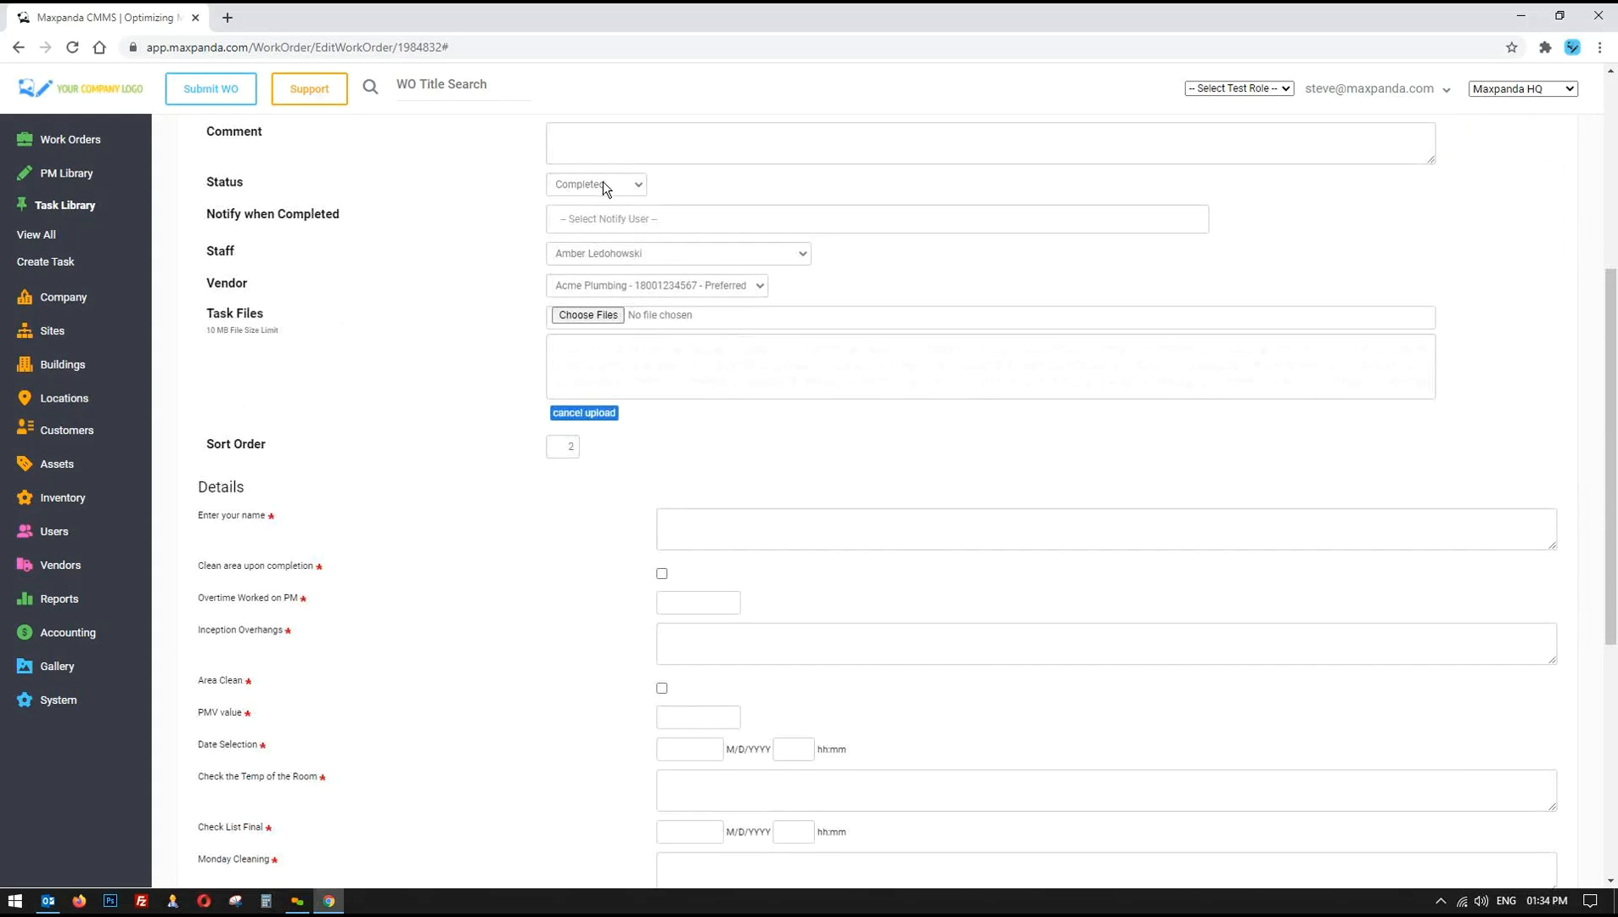
{"action": "left_click", "coordinate": [615, 218]}
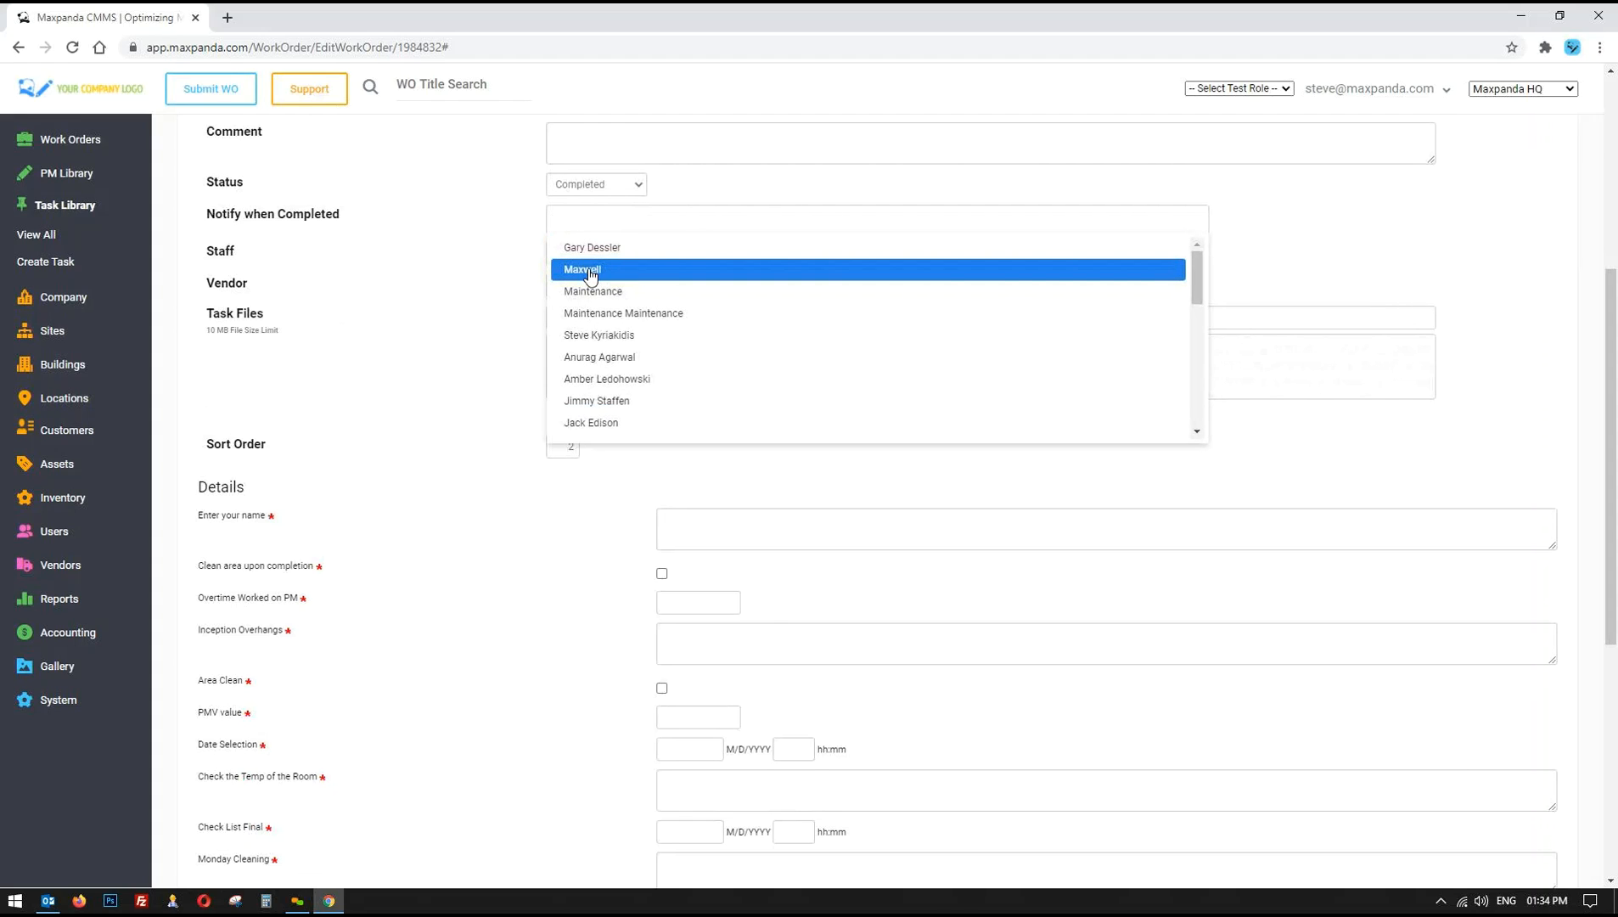
{"action": "left_click", "coordinate": [592, 271]}
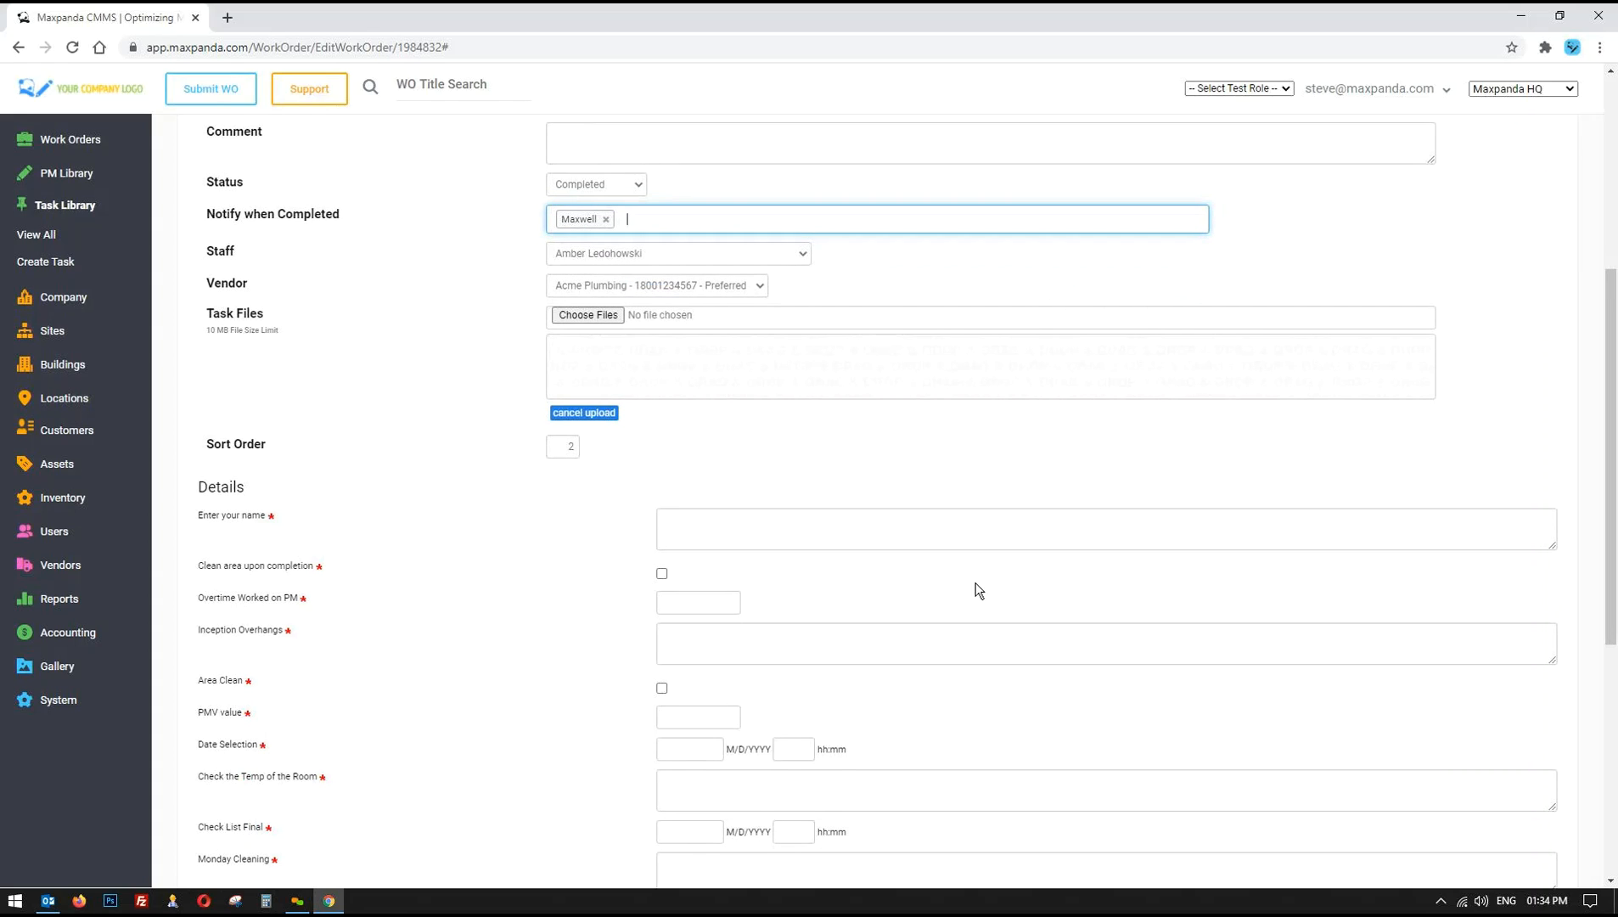
- Examine the required checklist fields in the Full Check List task's Details section
{"action": "scroll", "coordinate": [525, 613], "scroll_direction": "down", "scroll_amount": 3}
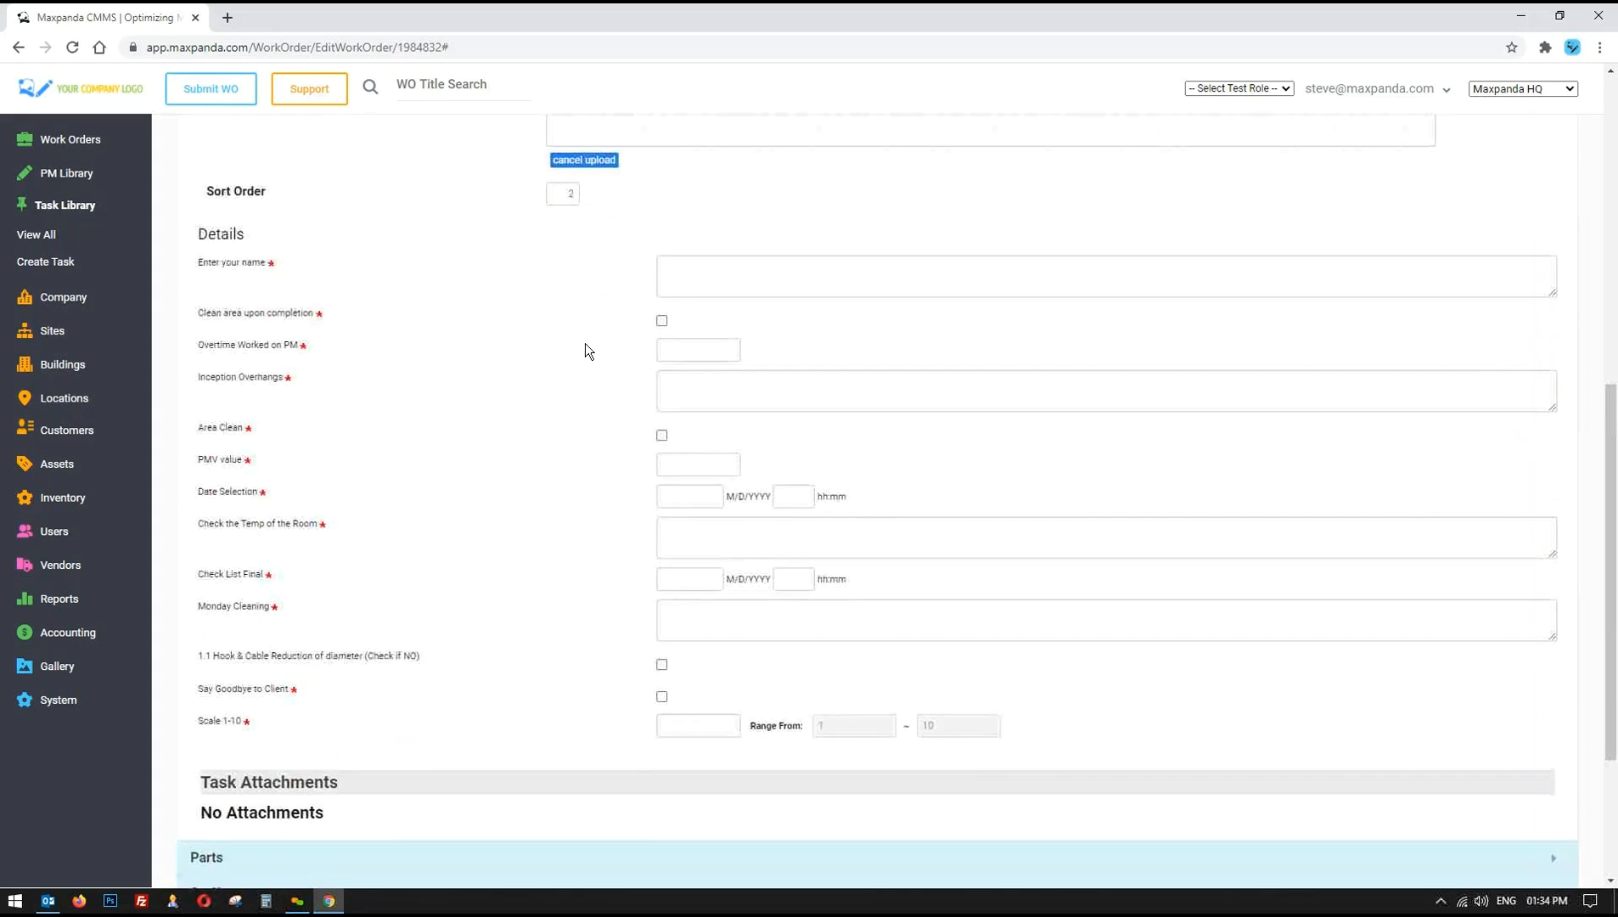
{"action": "scroll", "coordinate": [585, 343], "scroll_direction": "up", "scroll_amount": 3}
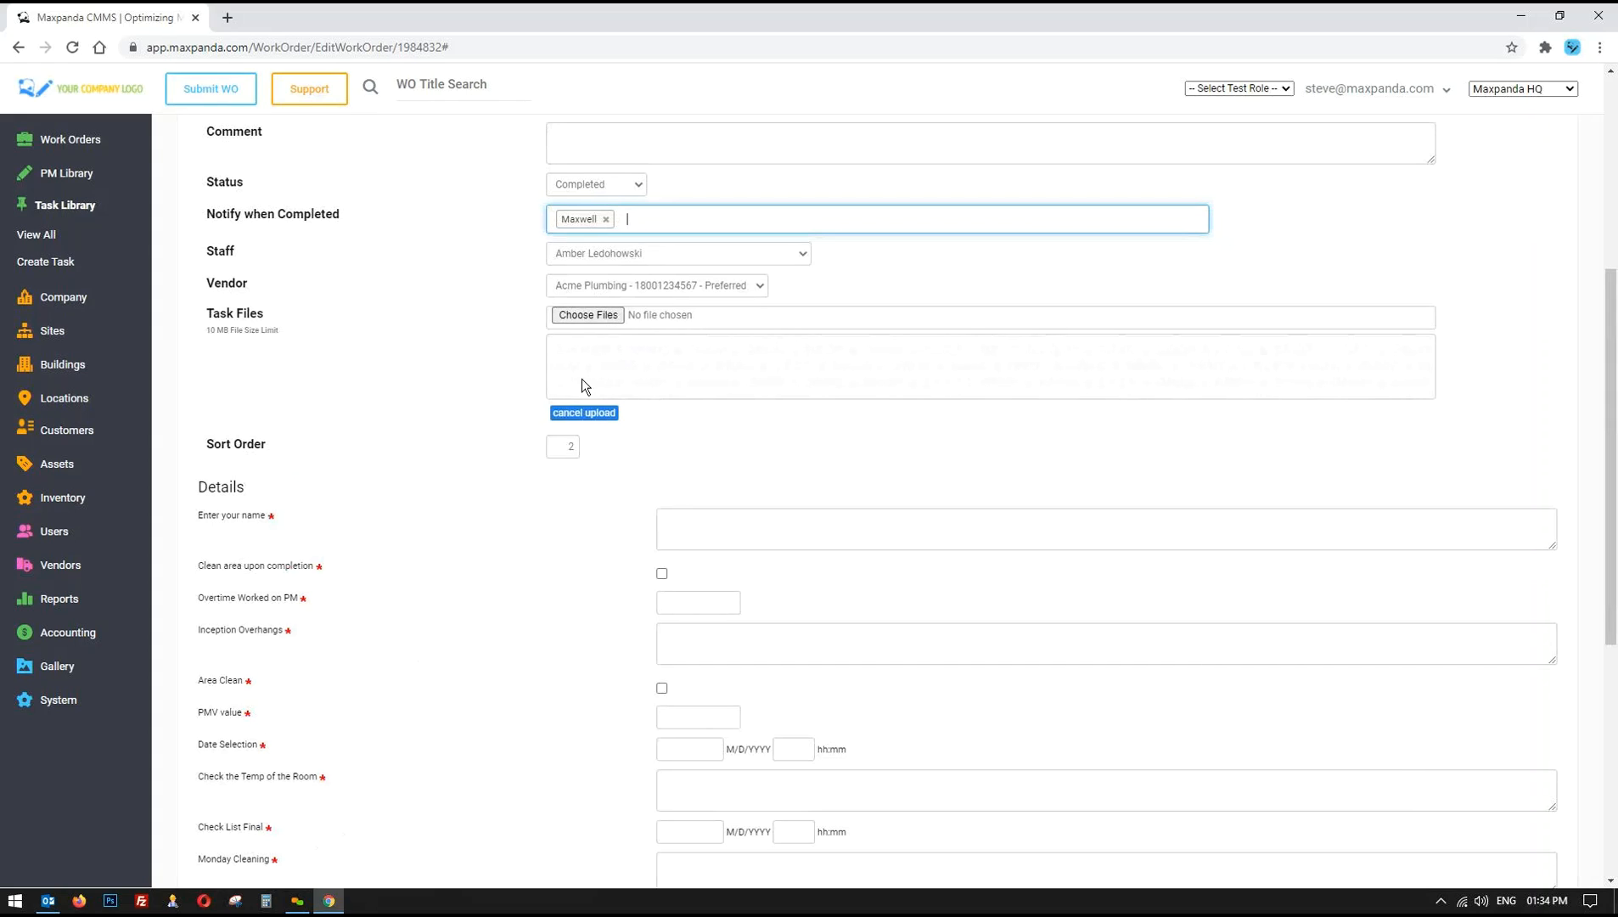
{"action": "scroll", "coordinate": [412, 377], "scroll_direction": "down", "scroll_amount": 3}
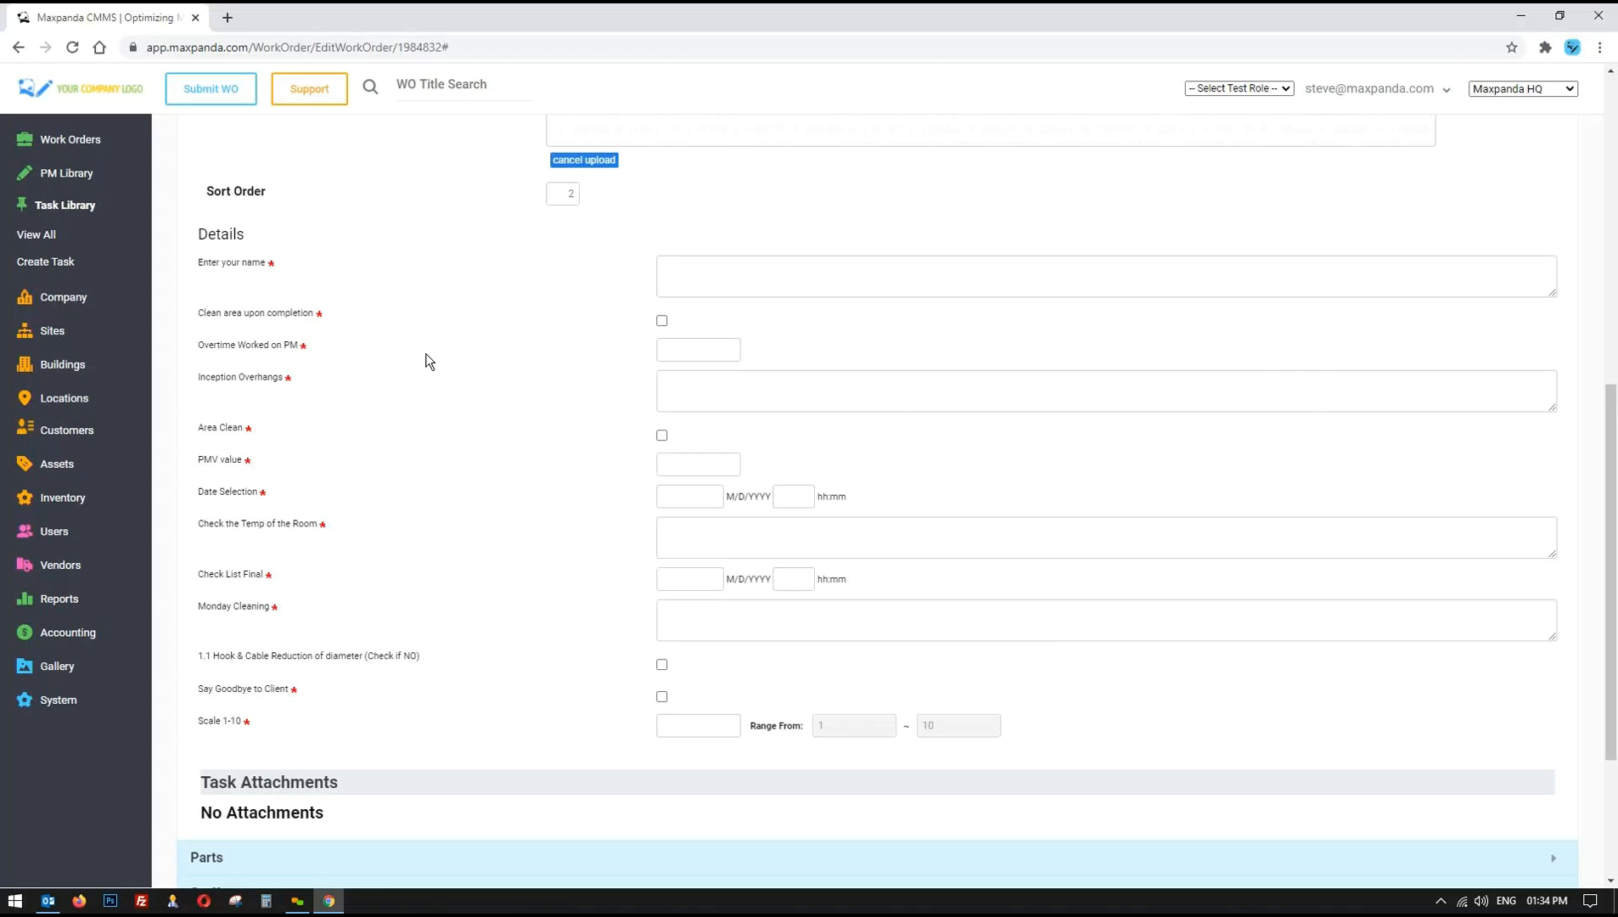
{"action": "left_click_drag", "start_coordinate": [200, 264], "coordinate": [272, 729]}
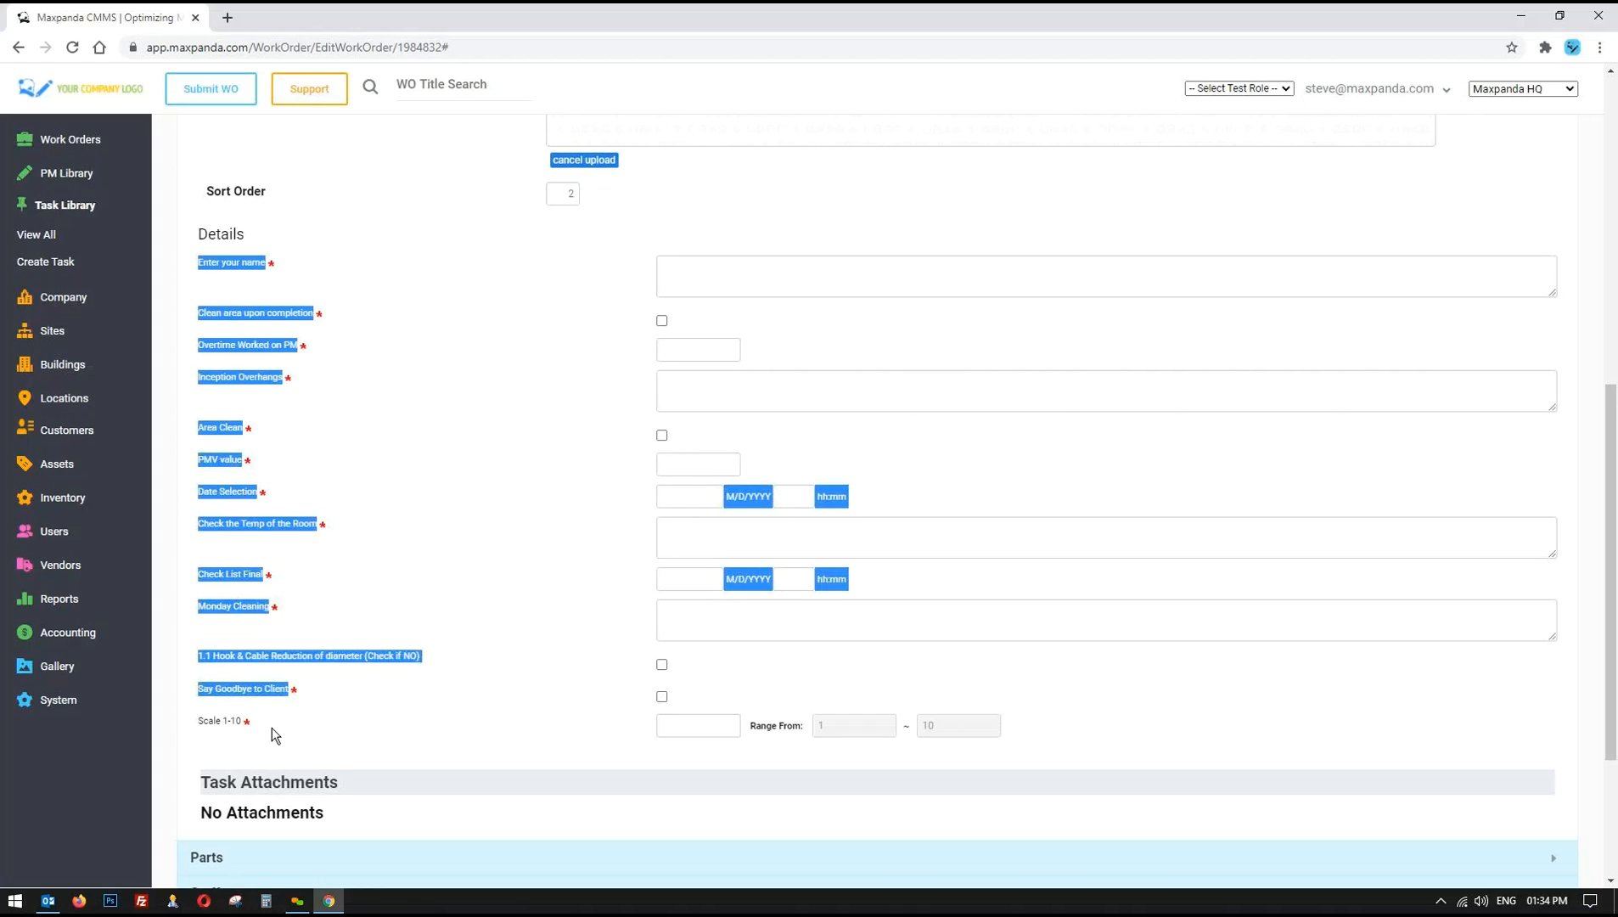
{"action": "left_click", "coordinate": [406, 727]}
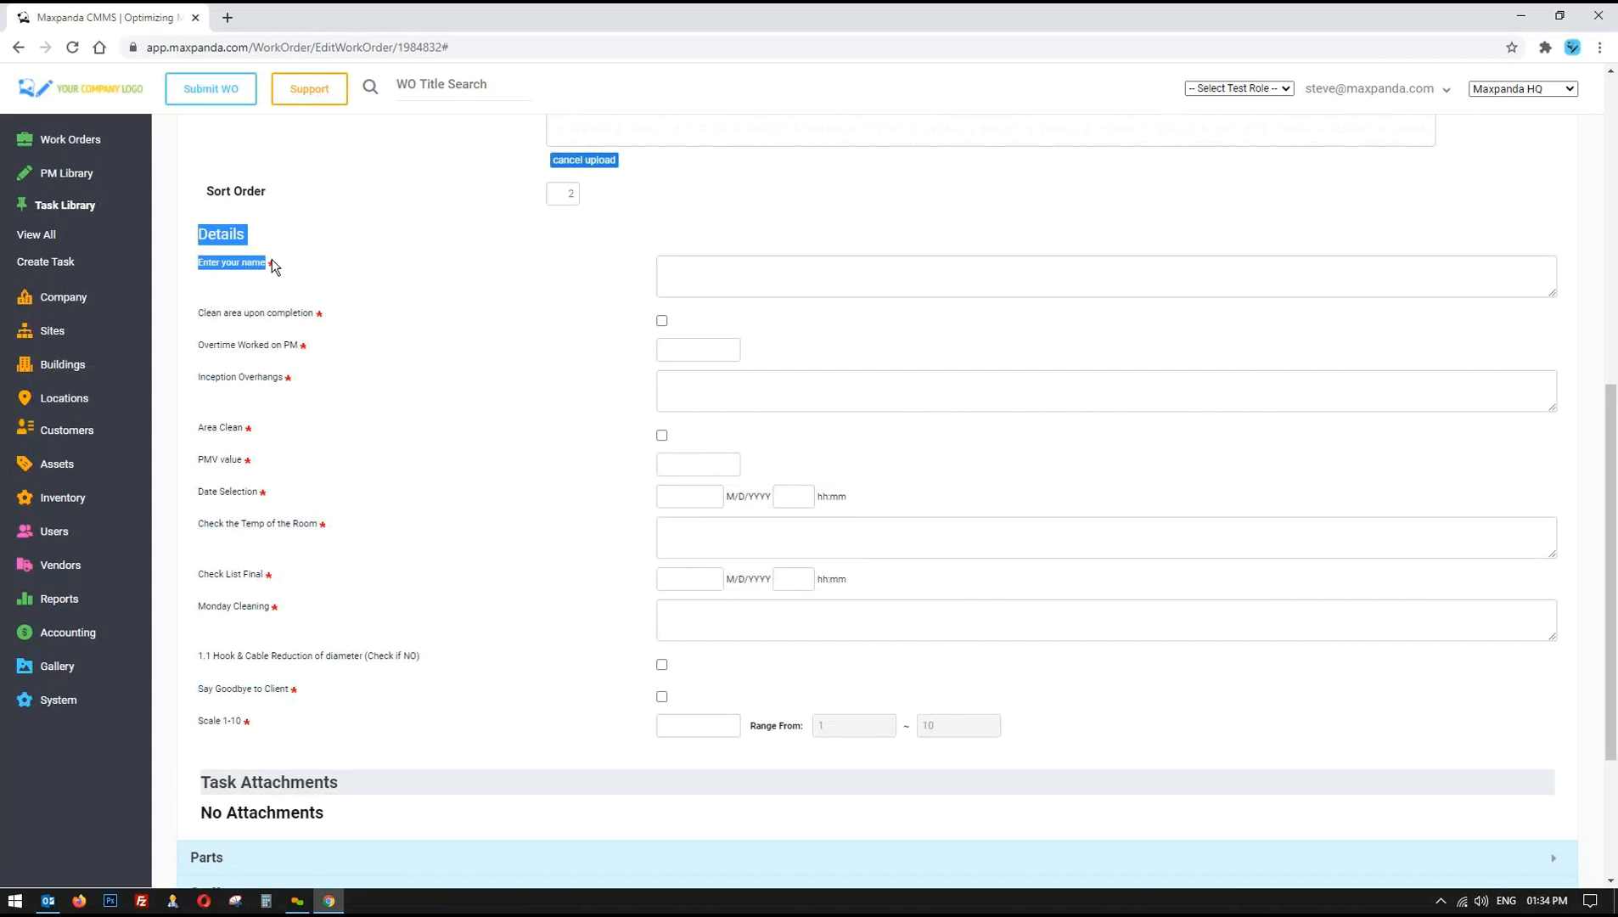
{"action": "left_click", "coordinate": [706, 276]}
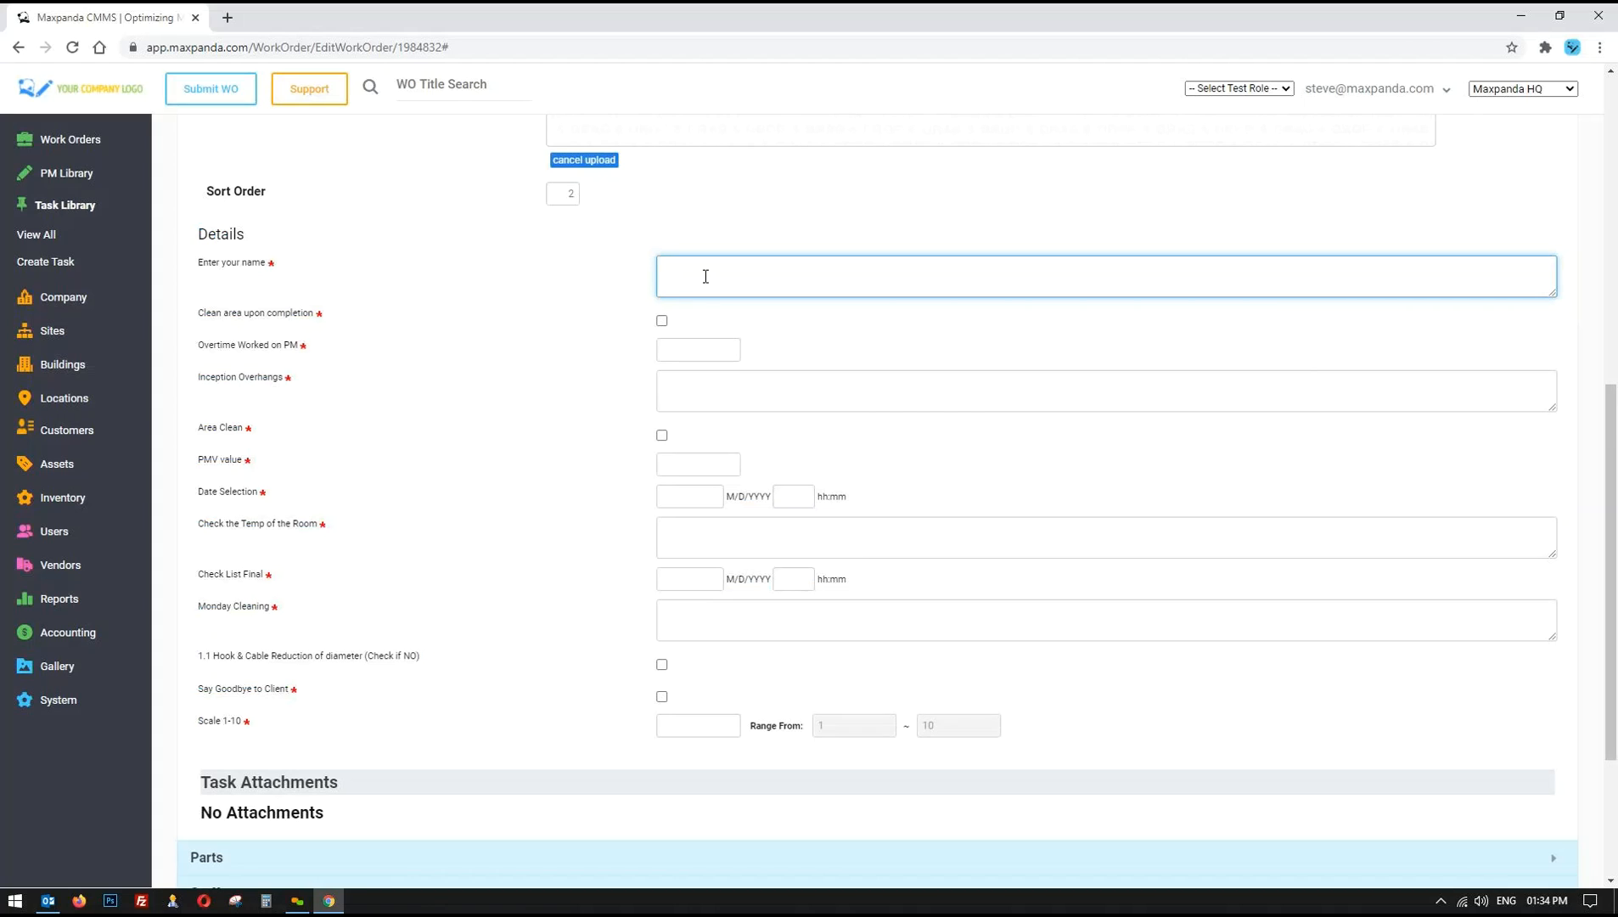
- Remove the user from Notify when Completed and fill in the worker's first name under Enter your name
{"action": "scroll", "coordinate": [563, 340], "scroll_direction": "up", "scroll_amount": 4}
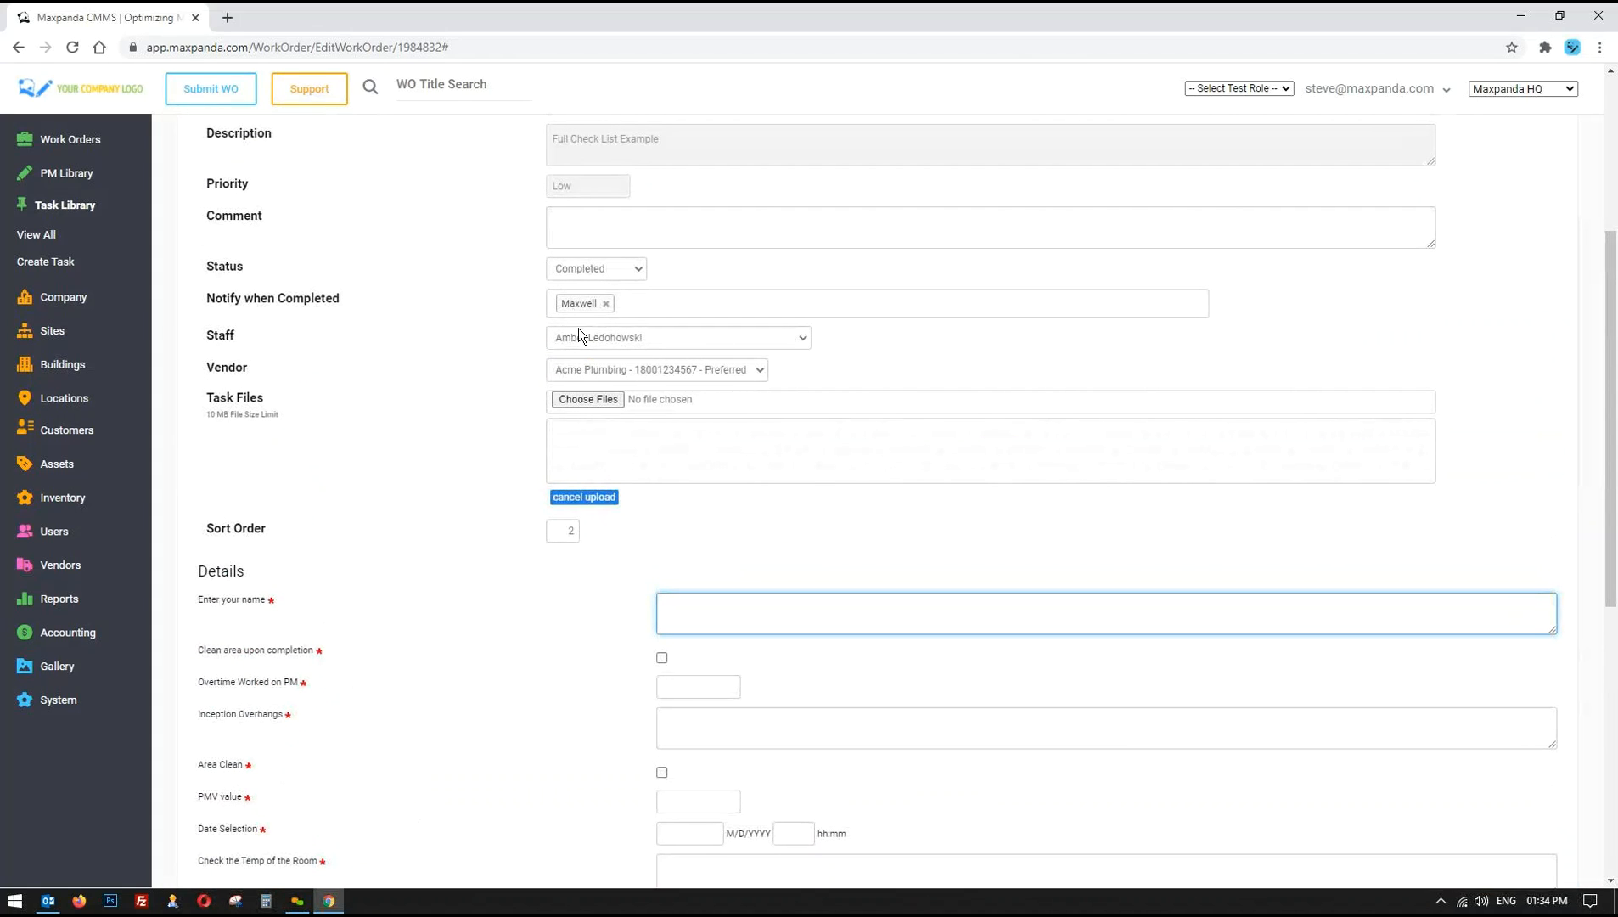
{"action": "left_click", "coordinate": [606, 303]}
{"action": "left_click", "coordinate": [728, 609]}
{"action": "type", "text": "amber"}
- Mark Clean area upon completion as done and set Overtime Worked on PM to 123
{"action": "scroll", "coordinate": [582, 590], "scroll_direction": "down", "scroll_amount": 3}
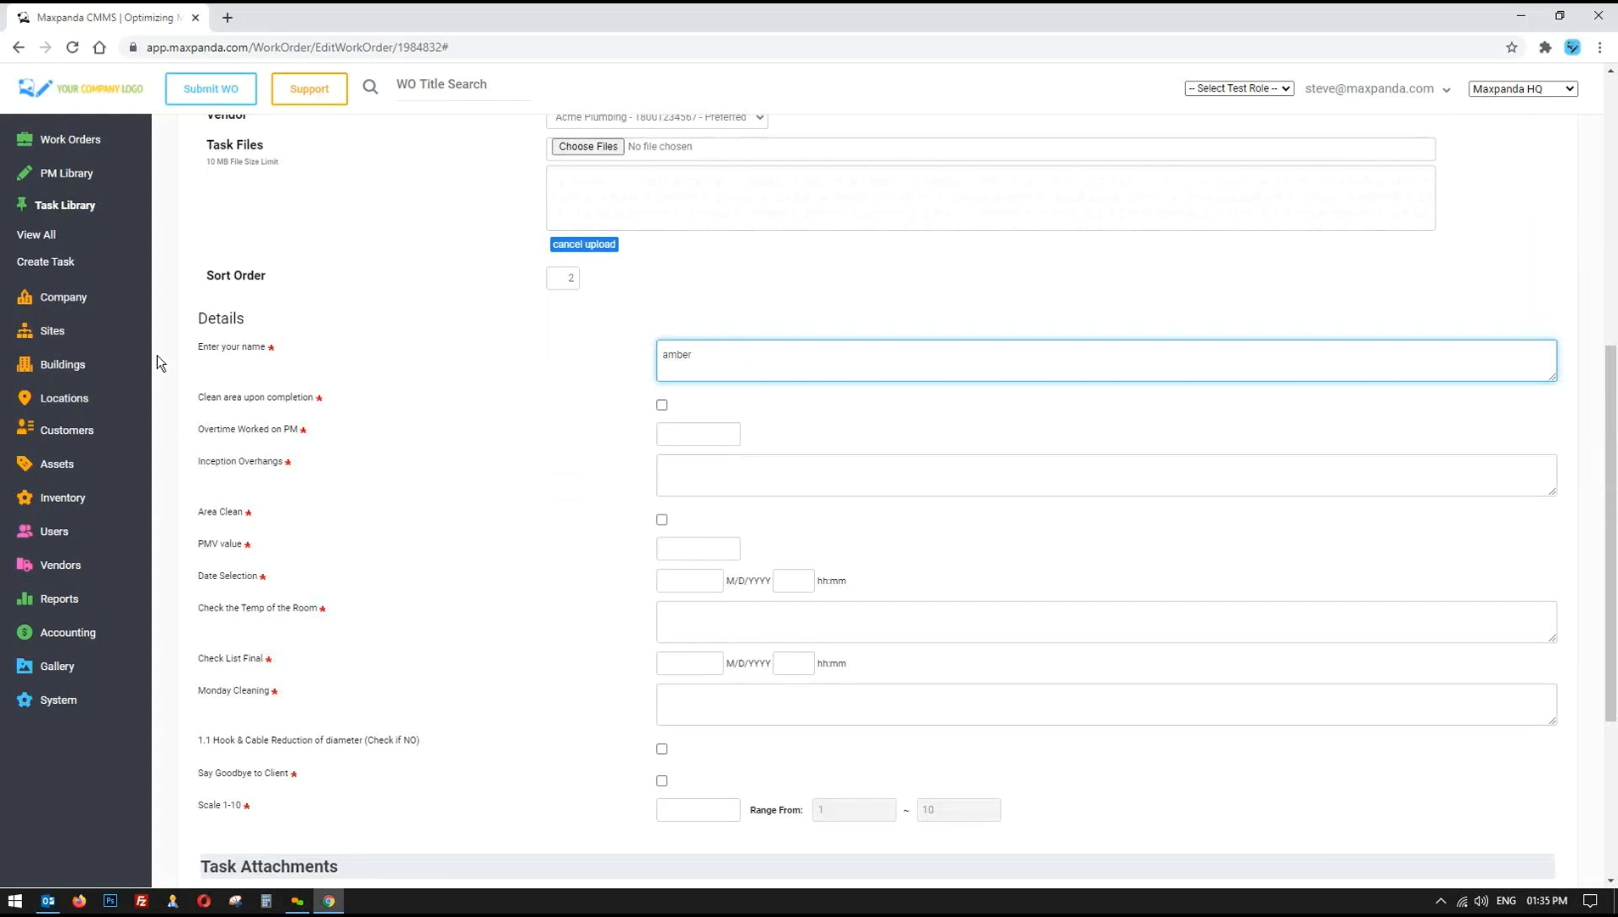
{"action": "left_click_drag", "start_coordinate": [197, 343], "coordinate": [383, 595]}
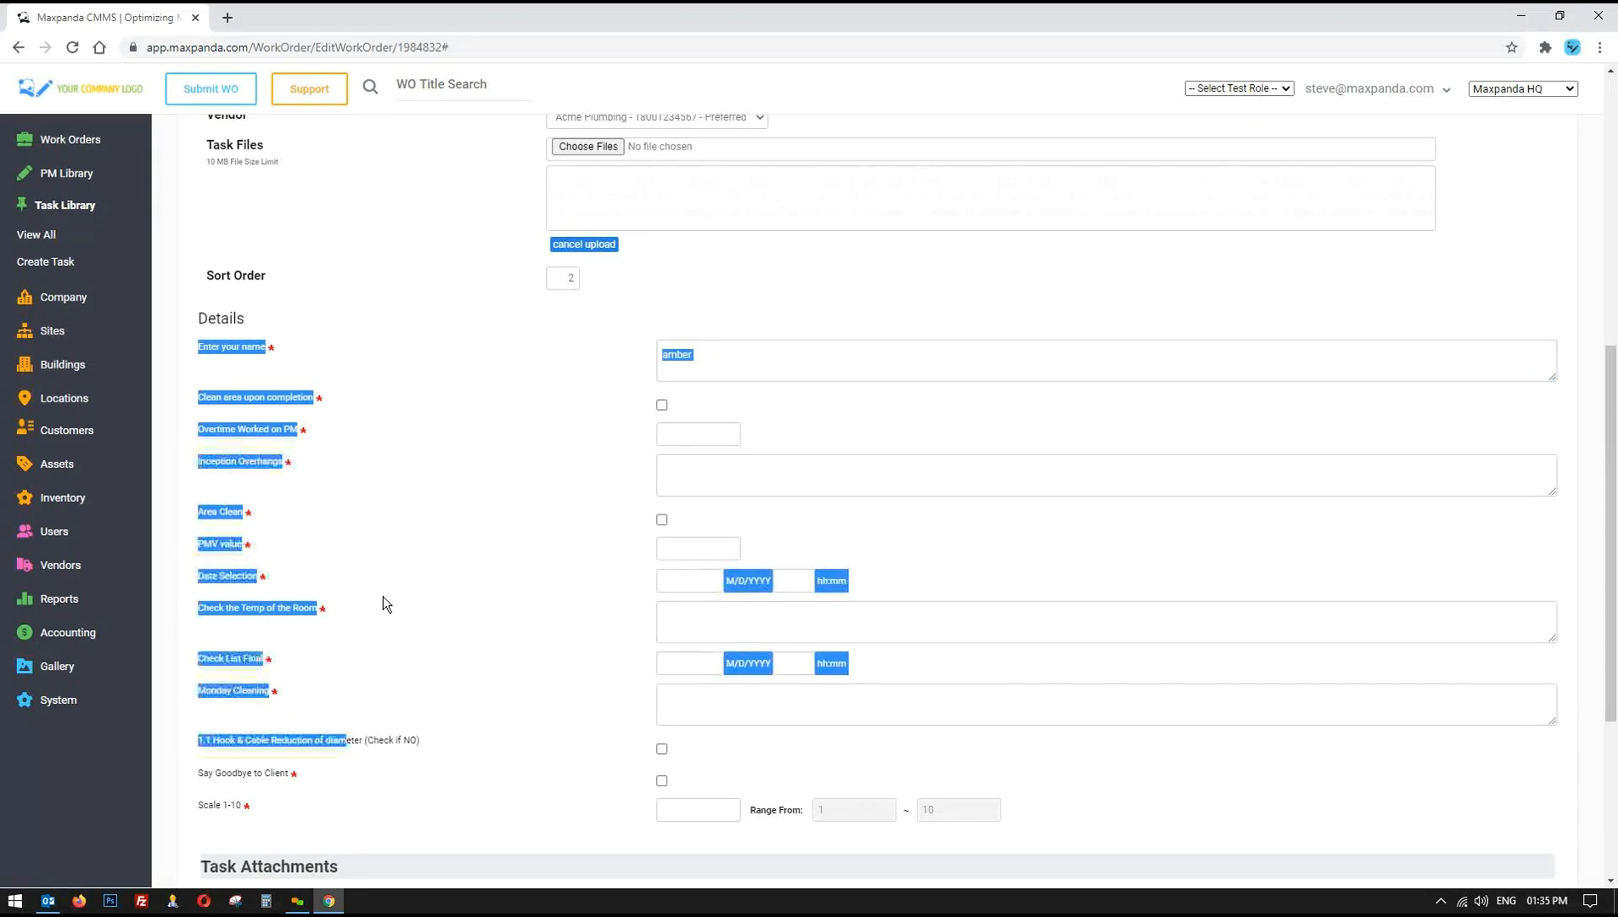
{"action": "left_click", "coordinate": [383, 596]}
{"action": "left_click_drag", "start_coordinate": [745, 362], "coordinate": [575, 363]}
{"action": "left_click", "coordinate": [663, 404]}
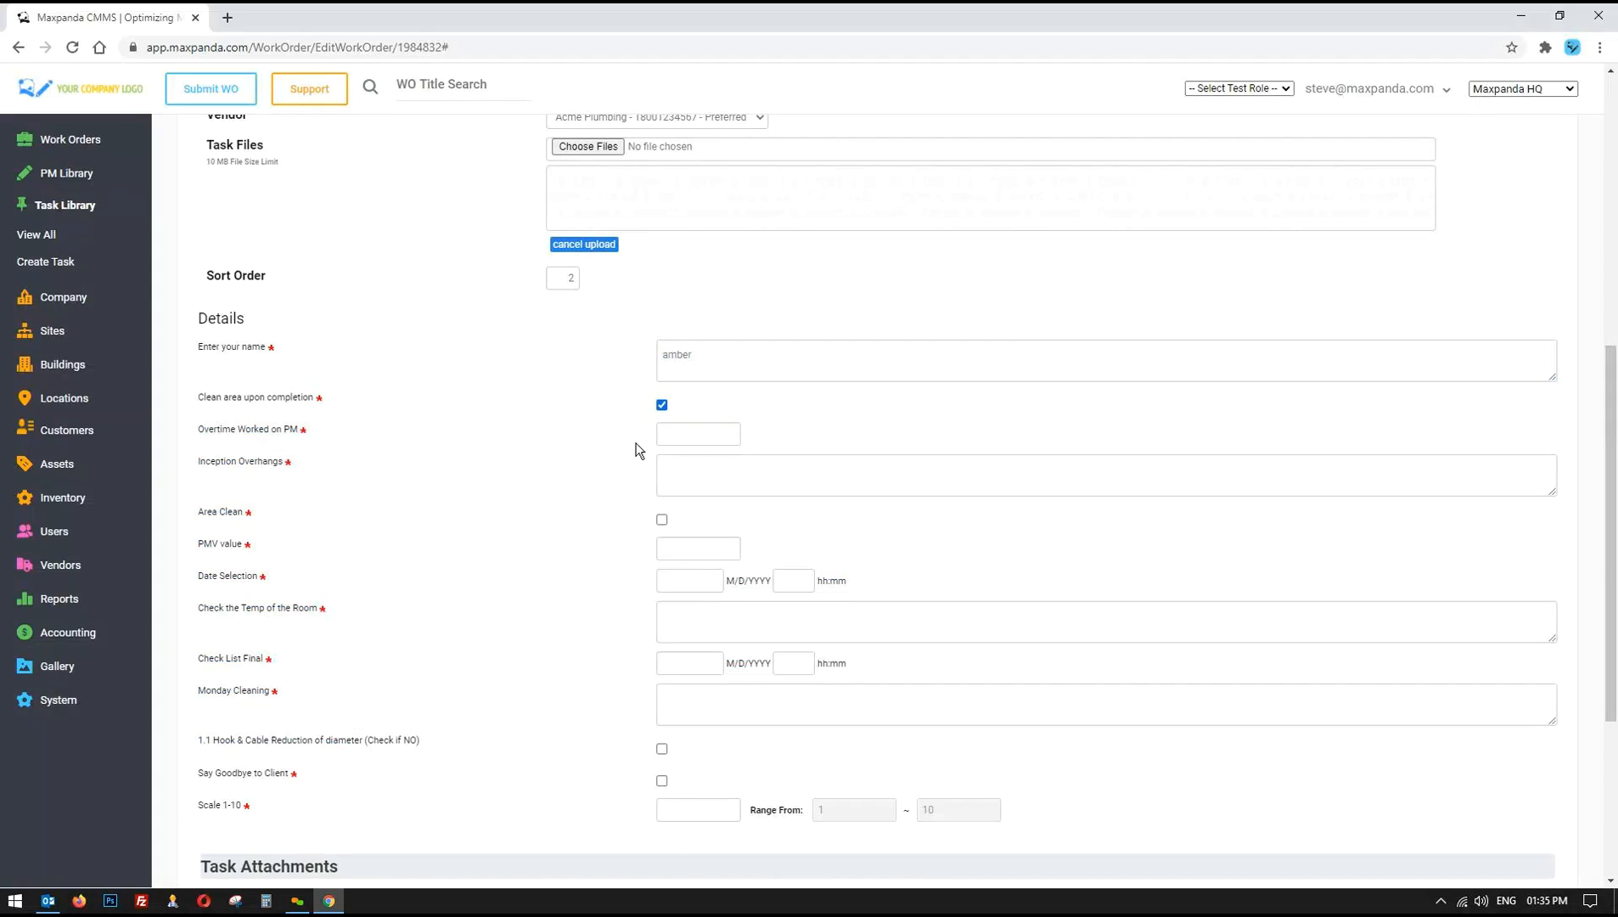
{"action": "left_click", "coordinate": [686, 434]}
{"action": "type", "text": "123"}
- Set the checklist's Date Selection to 12/01/2020
{"action": "left_click", "coordinate": [709, 583]}
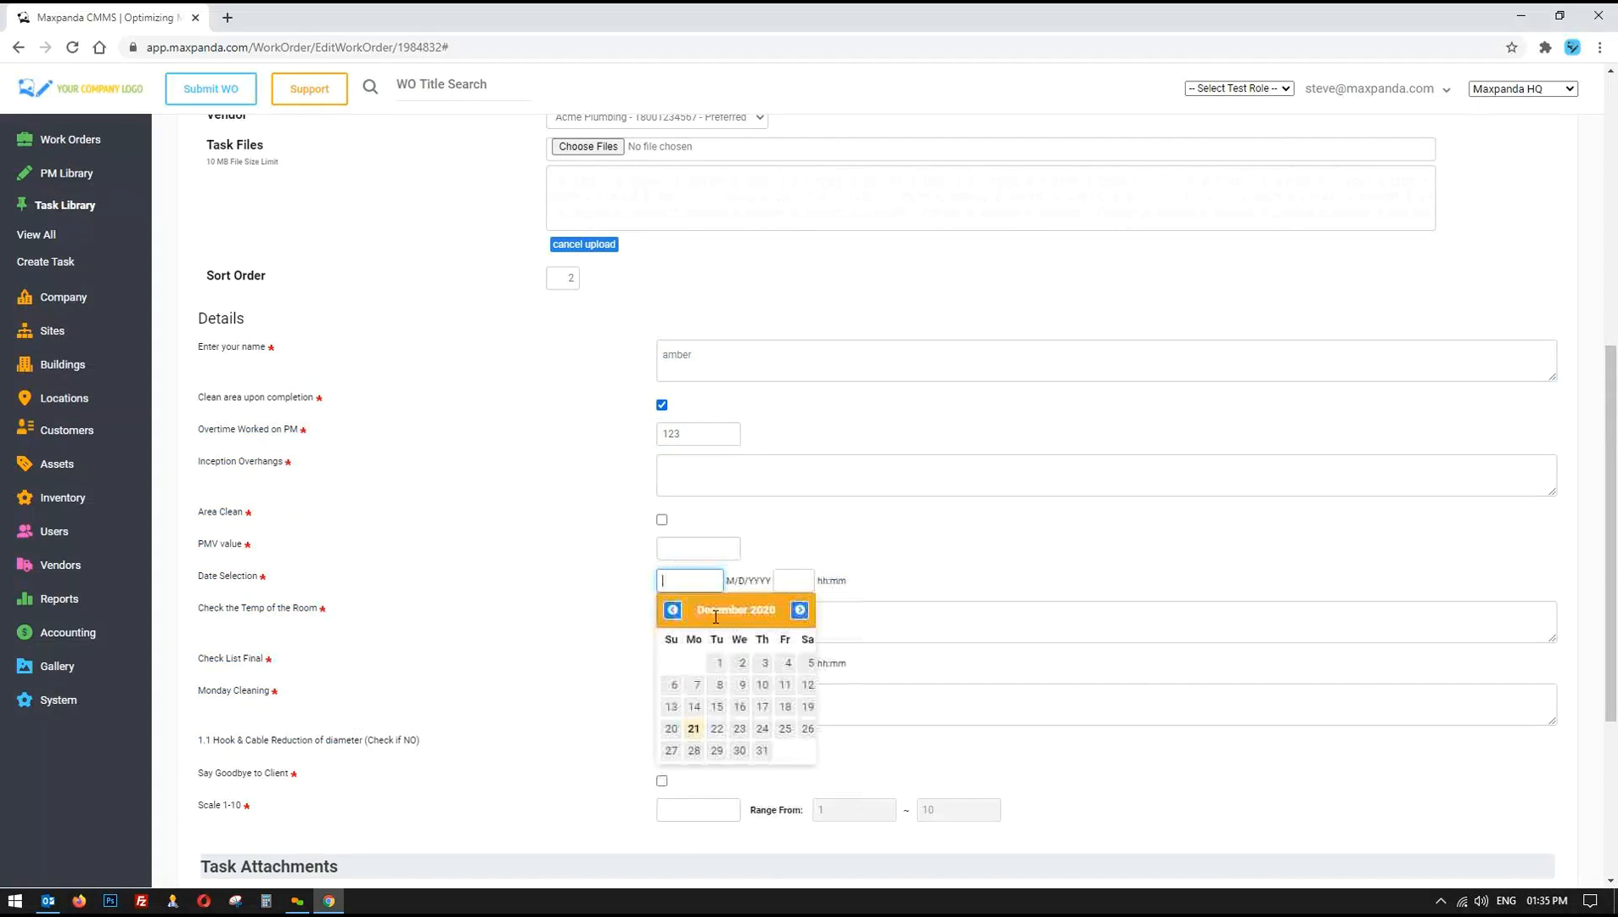
{"action": "left_click", "coordinate": [719, 662]}
{"action": "left_click", "coordinate": [786, 580]}
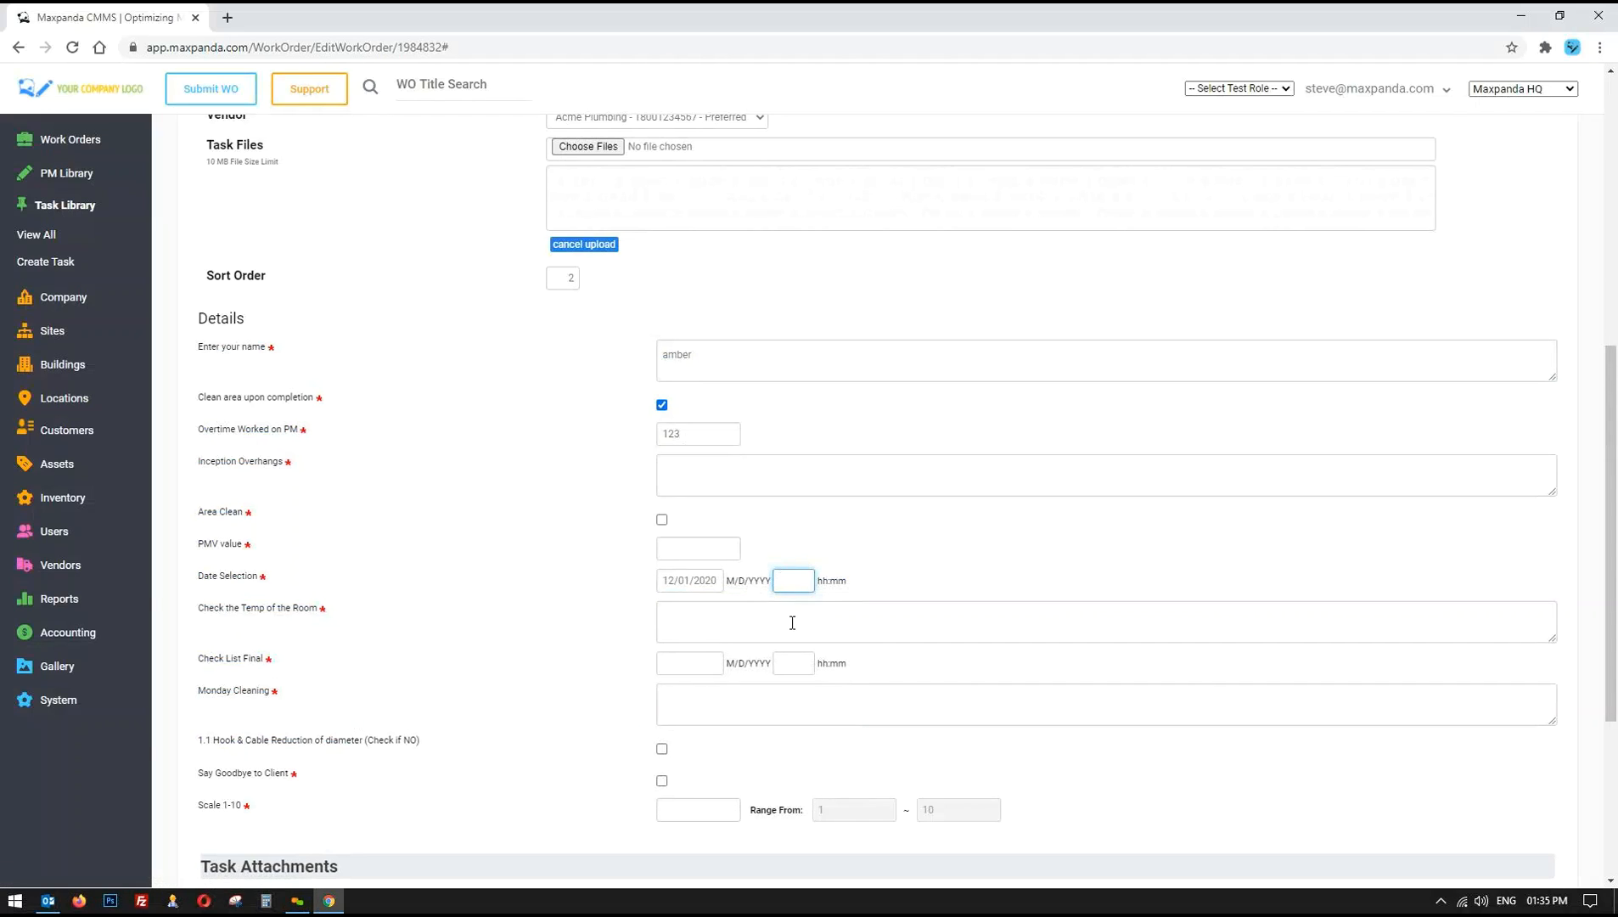
- Enter 9.98 as the checklist's Scale 1-10 value
{"action": "scroll", "coordinate": [792, 622], "scroll_direction": "down", "scroll_amount": 1}
{"action": "left_click", "coordinate": [667, 718]}
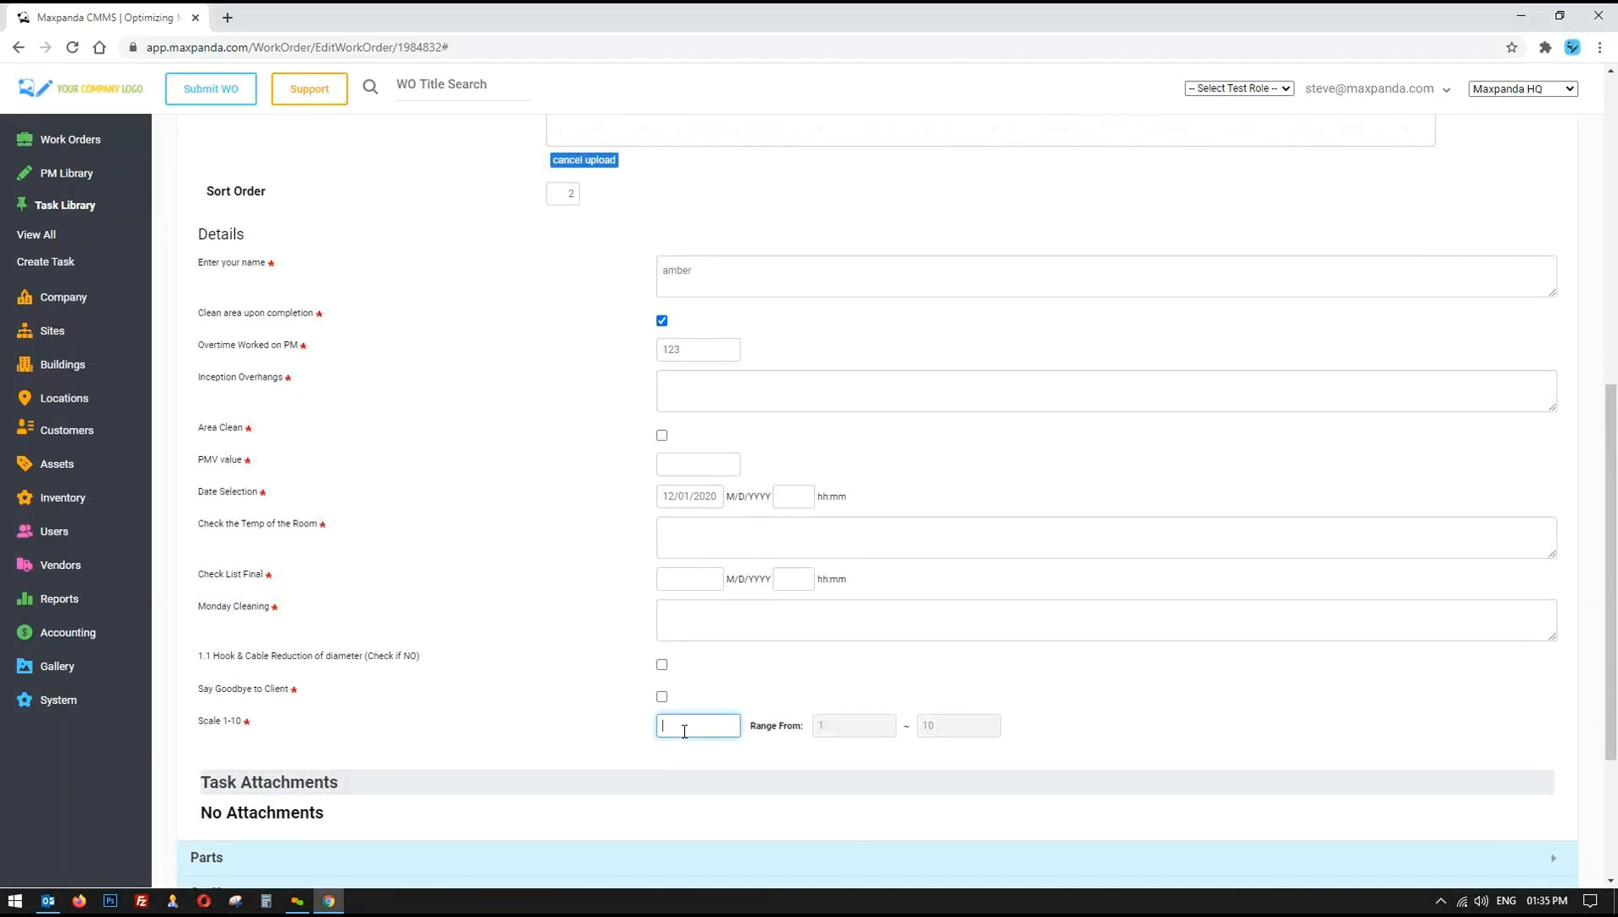
{"action": "scroll", "coordinate": [590, 707], "scroll_direction": "down", "scroll_amount": 2}
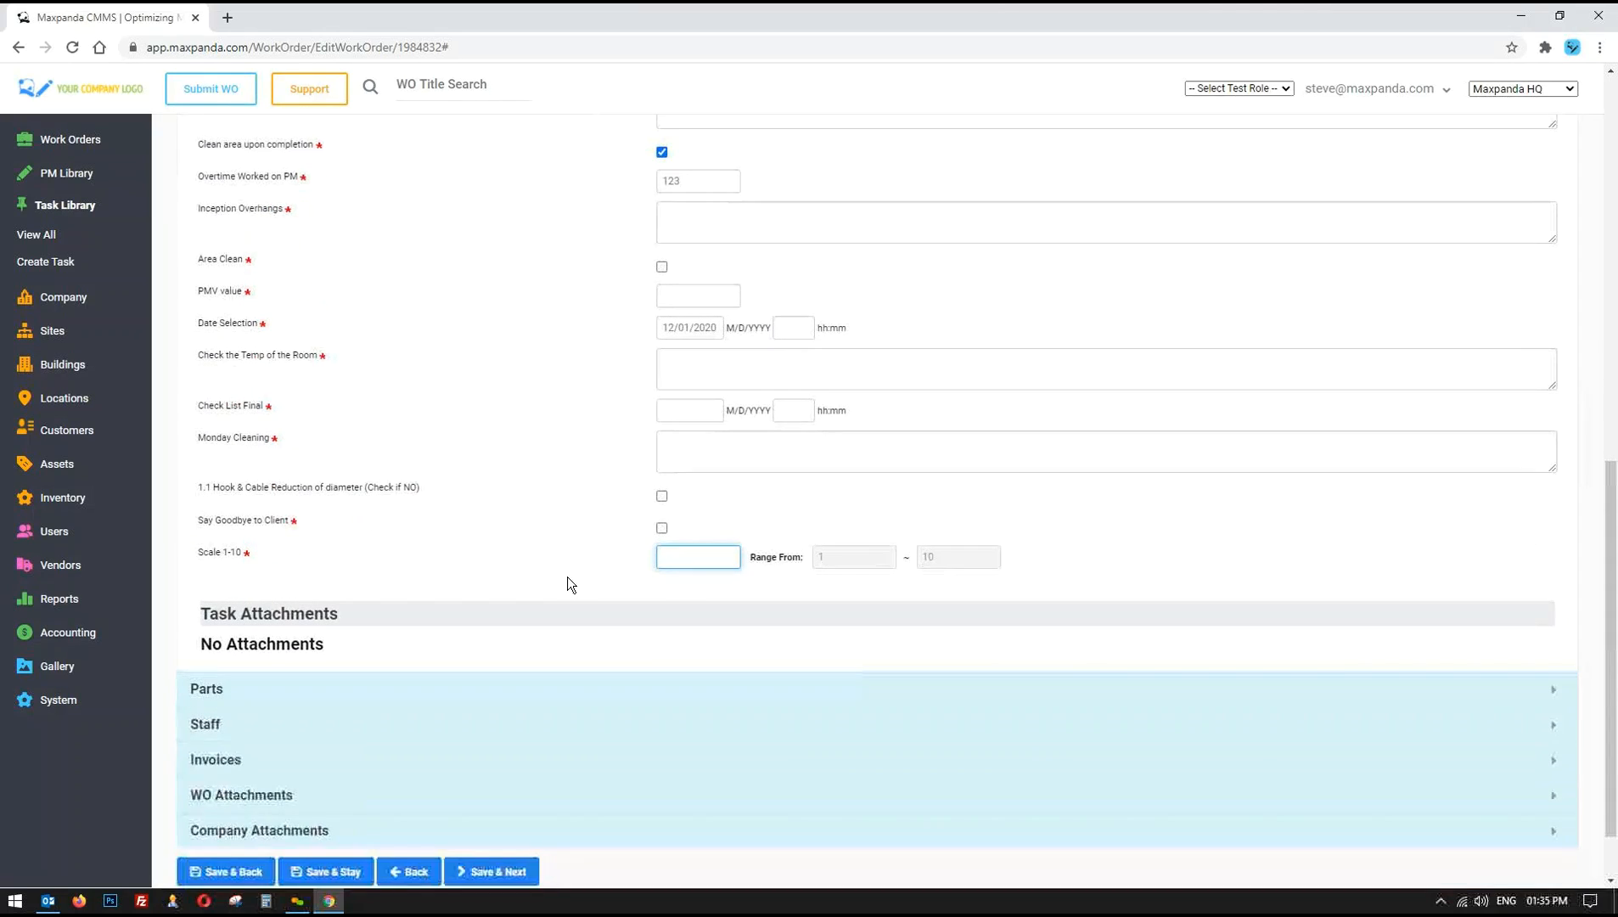
{"action": "left_click_drag", "start_coordinate": [751, 561], "coordinate": [797, 562]}
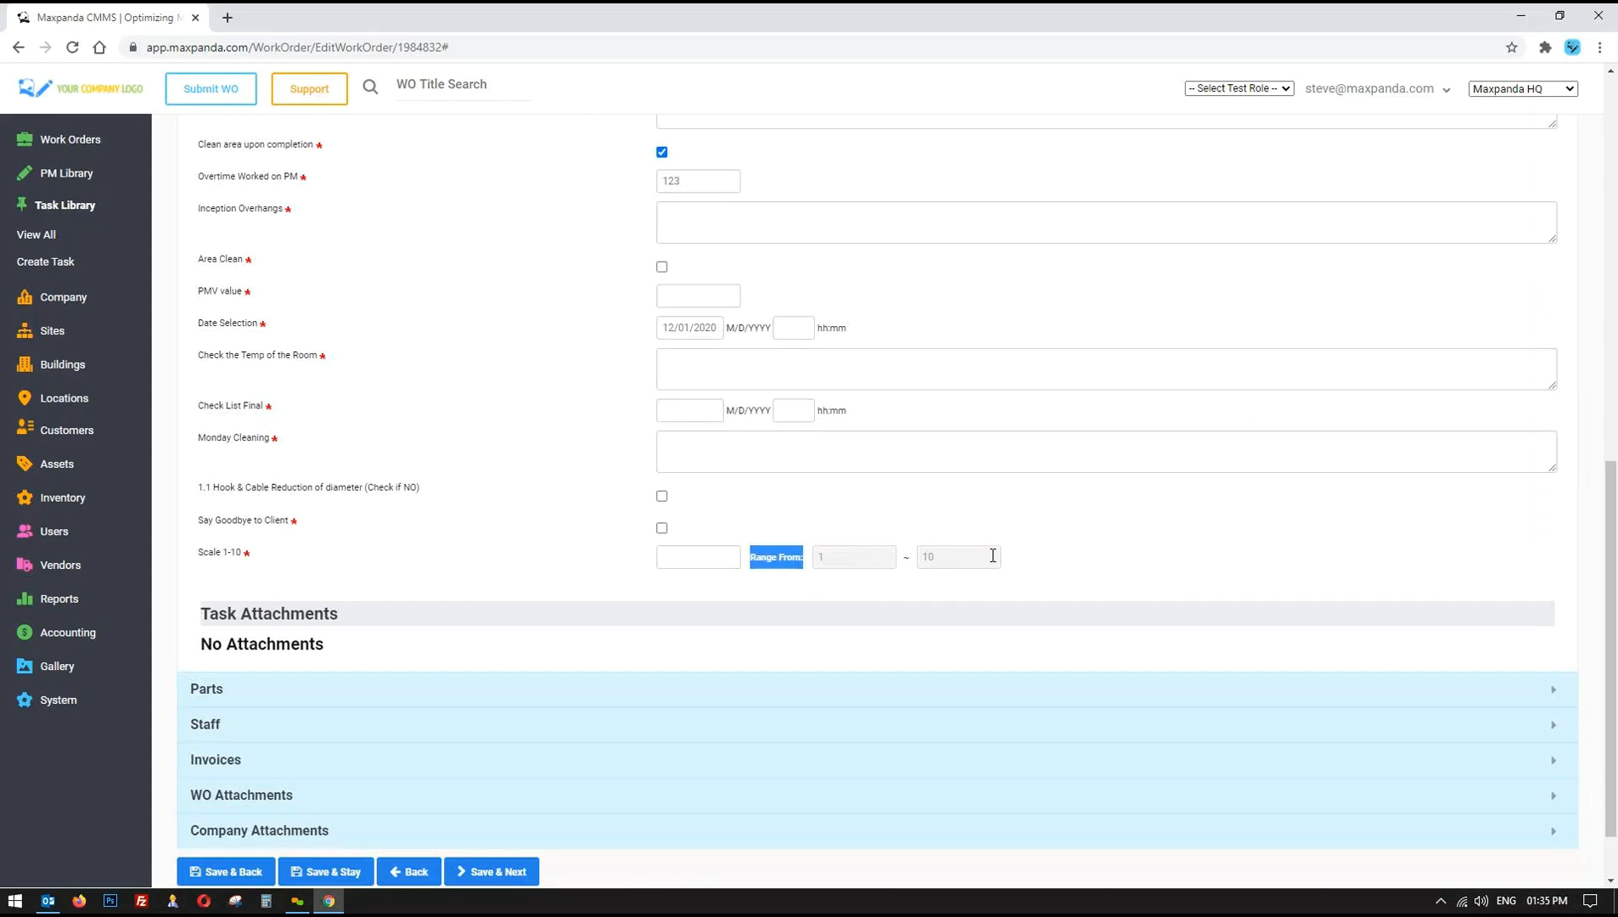
{"action": "left_click", "coordinate": [688, 559]}
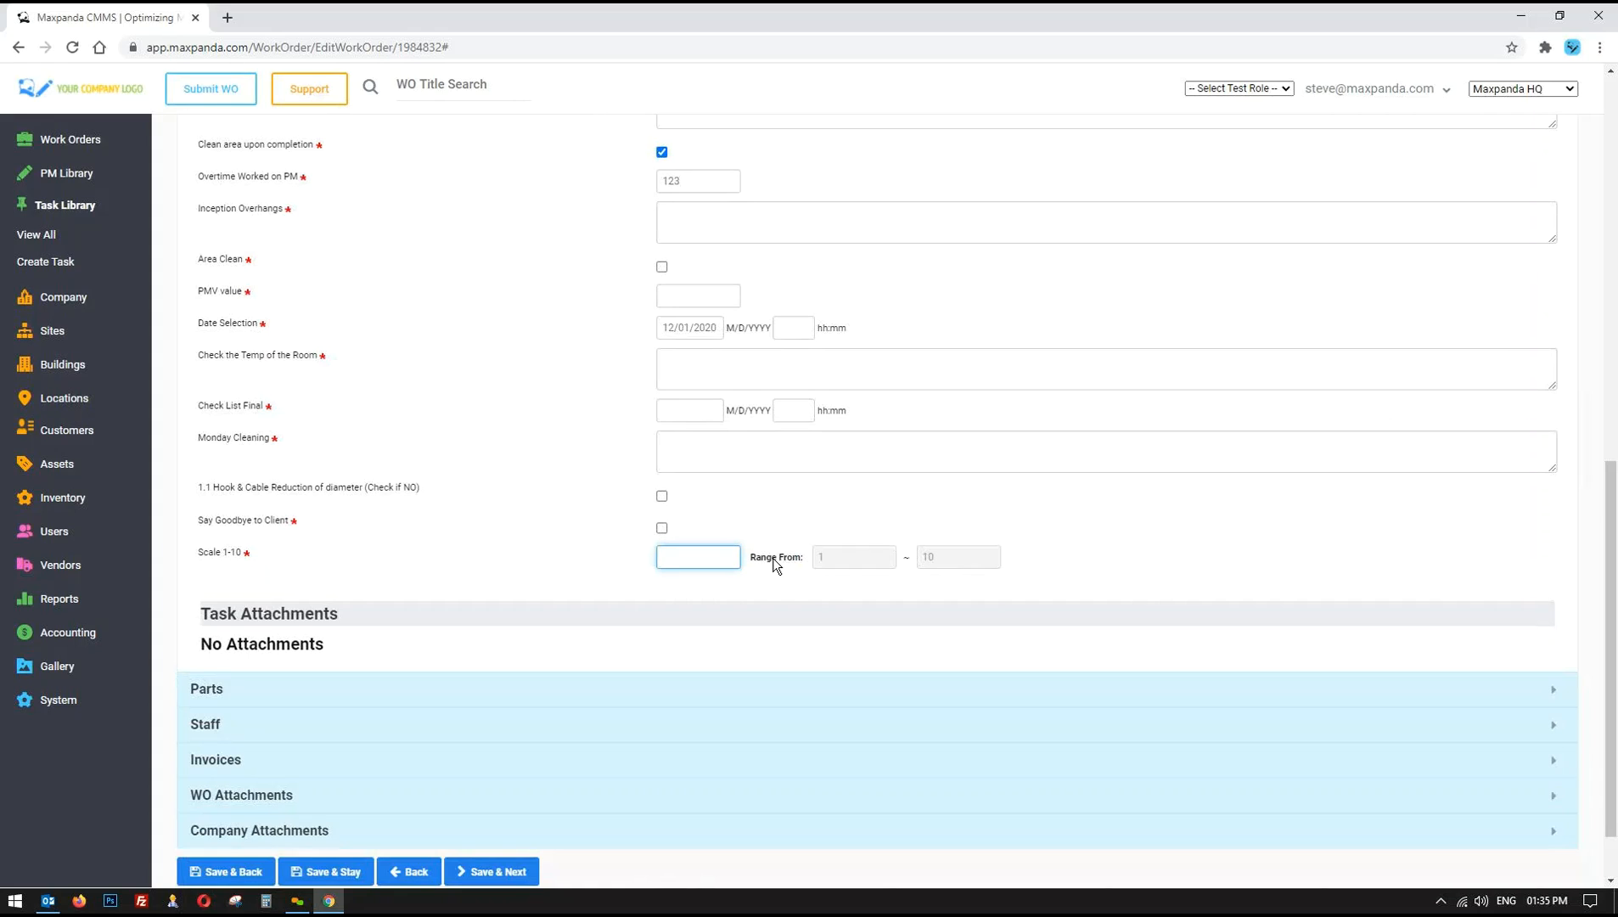
{"action": "type", "text": "9.98"}
{"action": "left_click_drag", "start_coordinate": [1061, 566], "coordinate": [587, 560]}
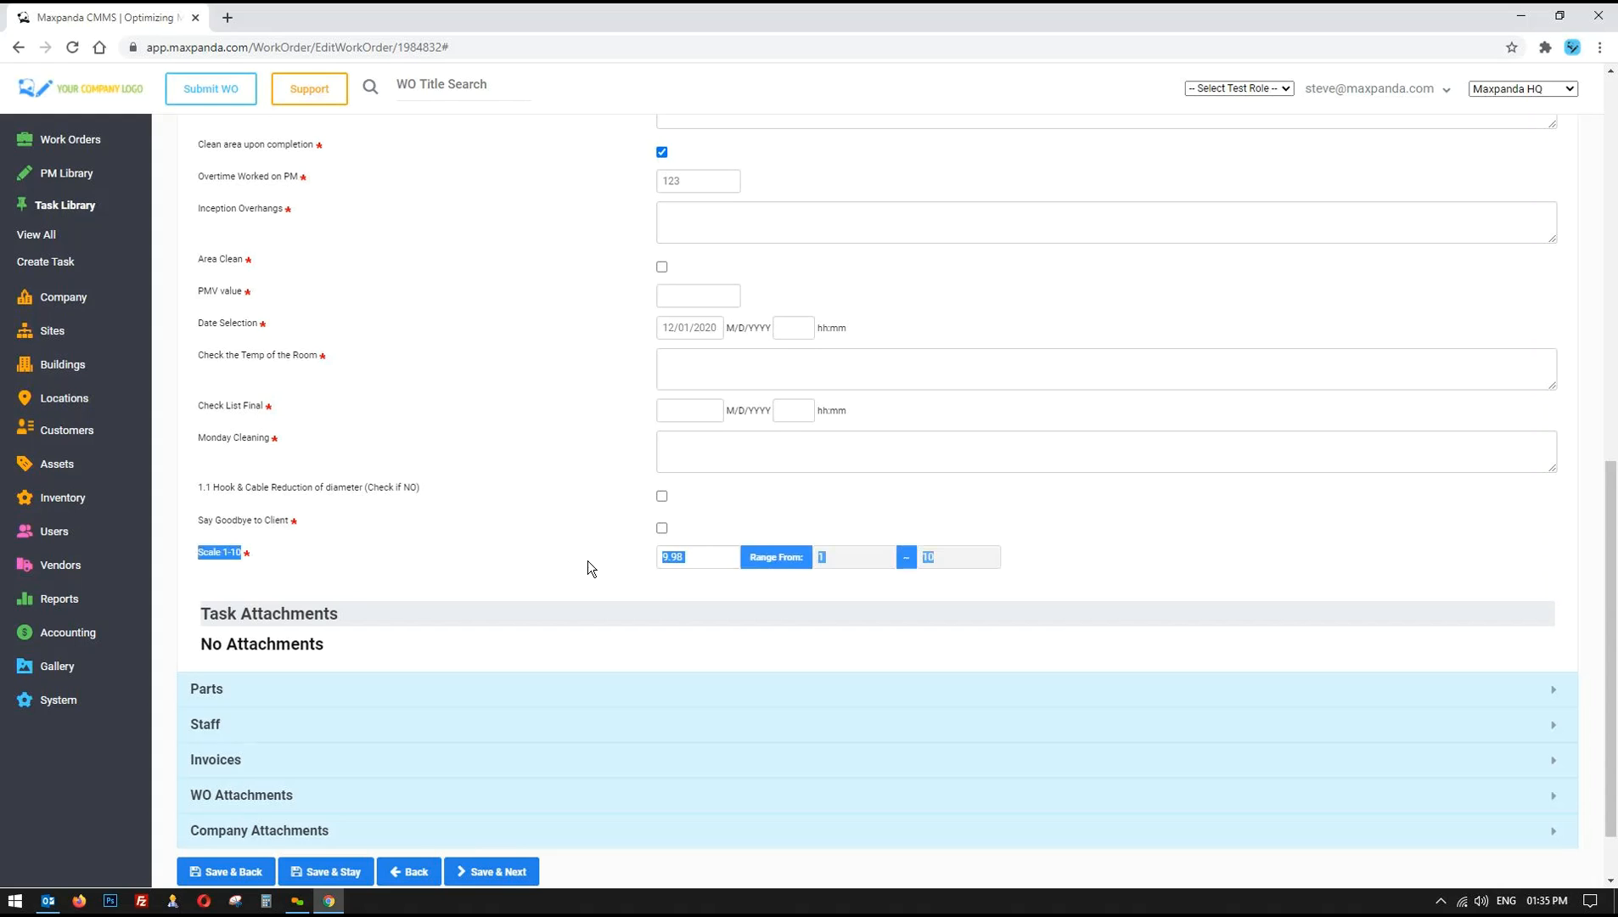
{"action": "scroll", "coordinate": [535, 567], "scroll_direction": "up", "scroll_amount": 1}
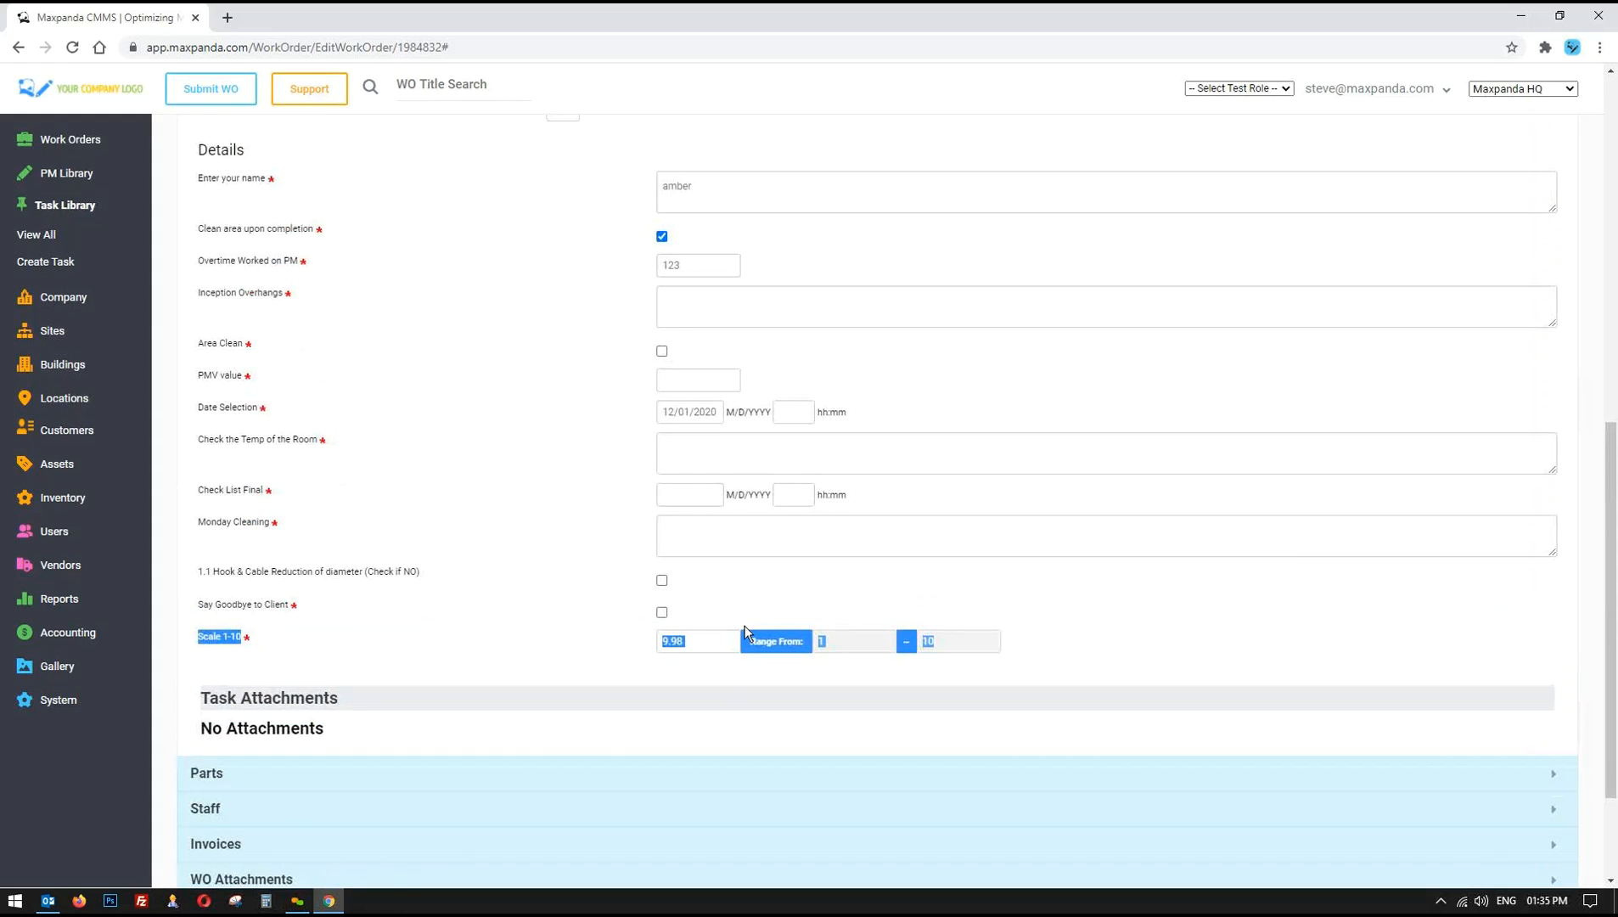
- Replace the Scale 1-10 value with the out-of-range number 12.2
{"action": "left_click_drag", "start_coordinate": [716, 641], "coordinate": [618, 641]}
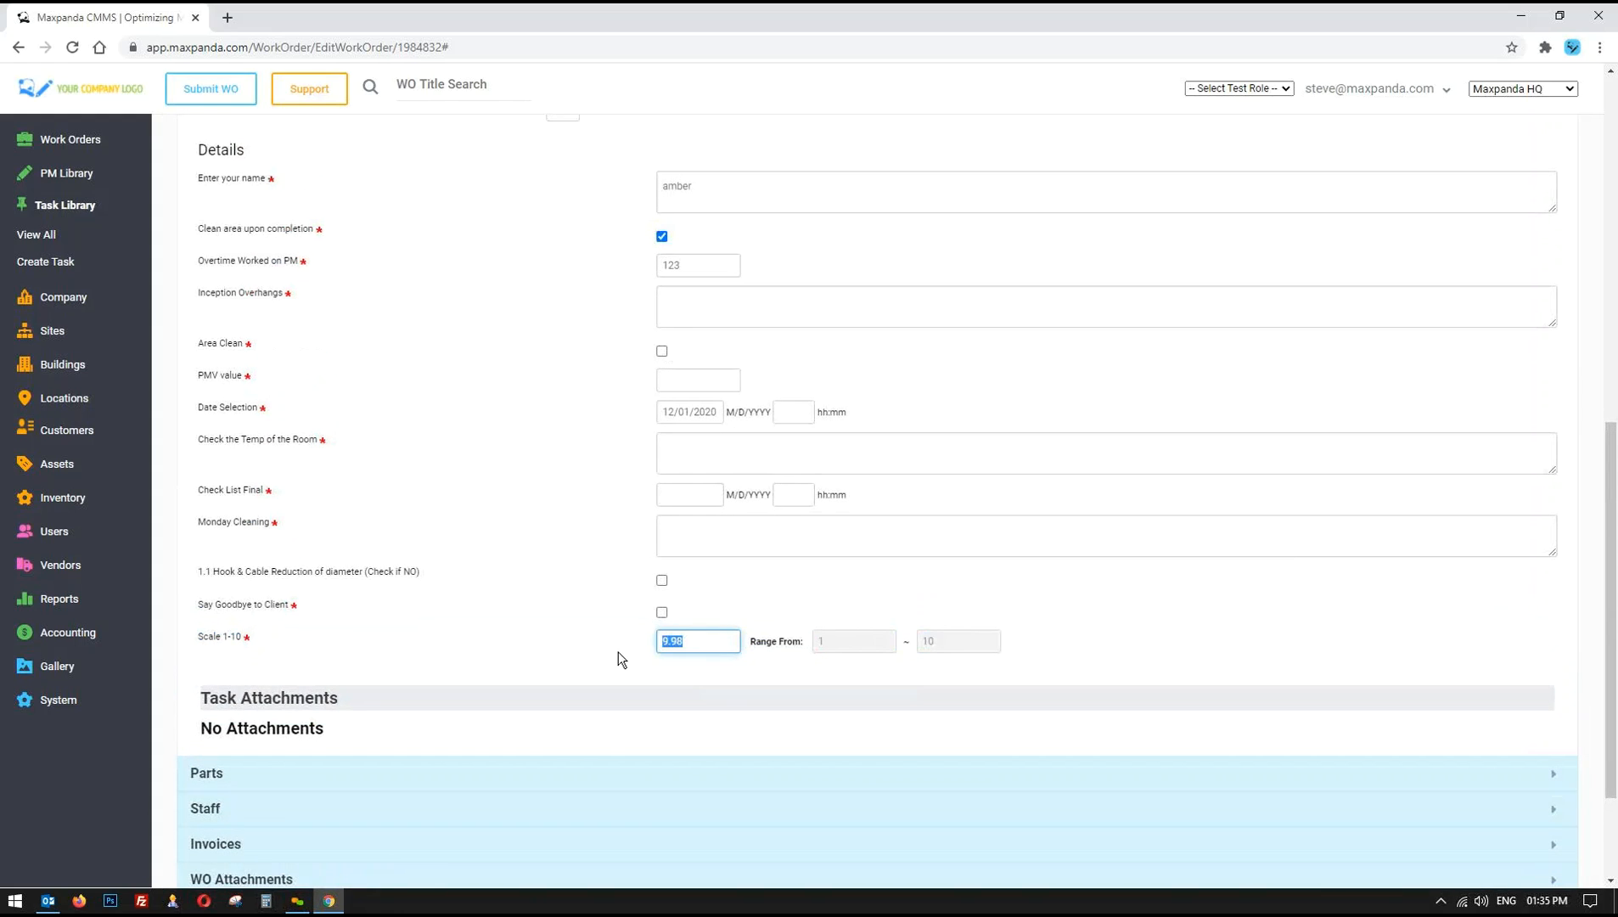
{"action": "type", "text": "12.2"}
{"action": "left_click_drag", "start_coordinate": [1033, 643], "coordinate": [801, 645]}
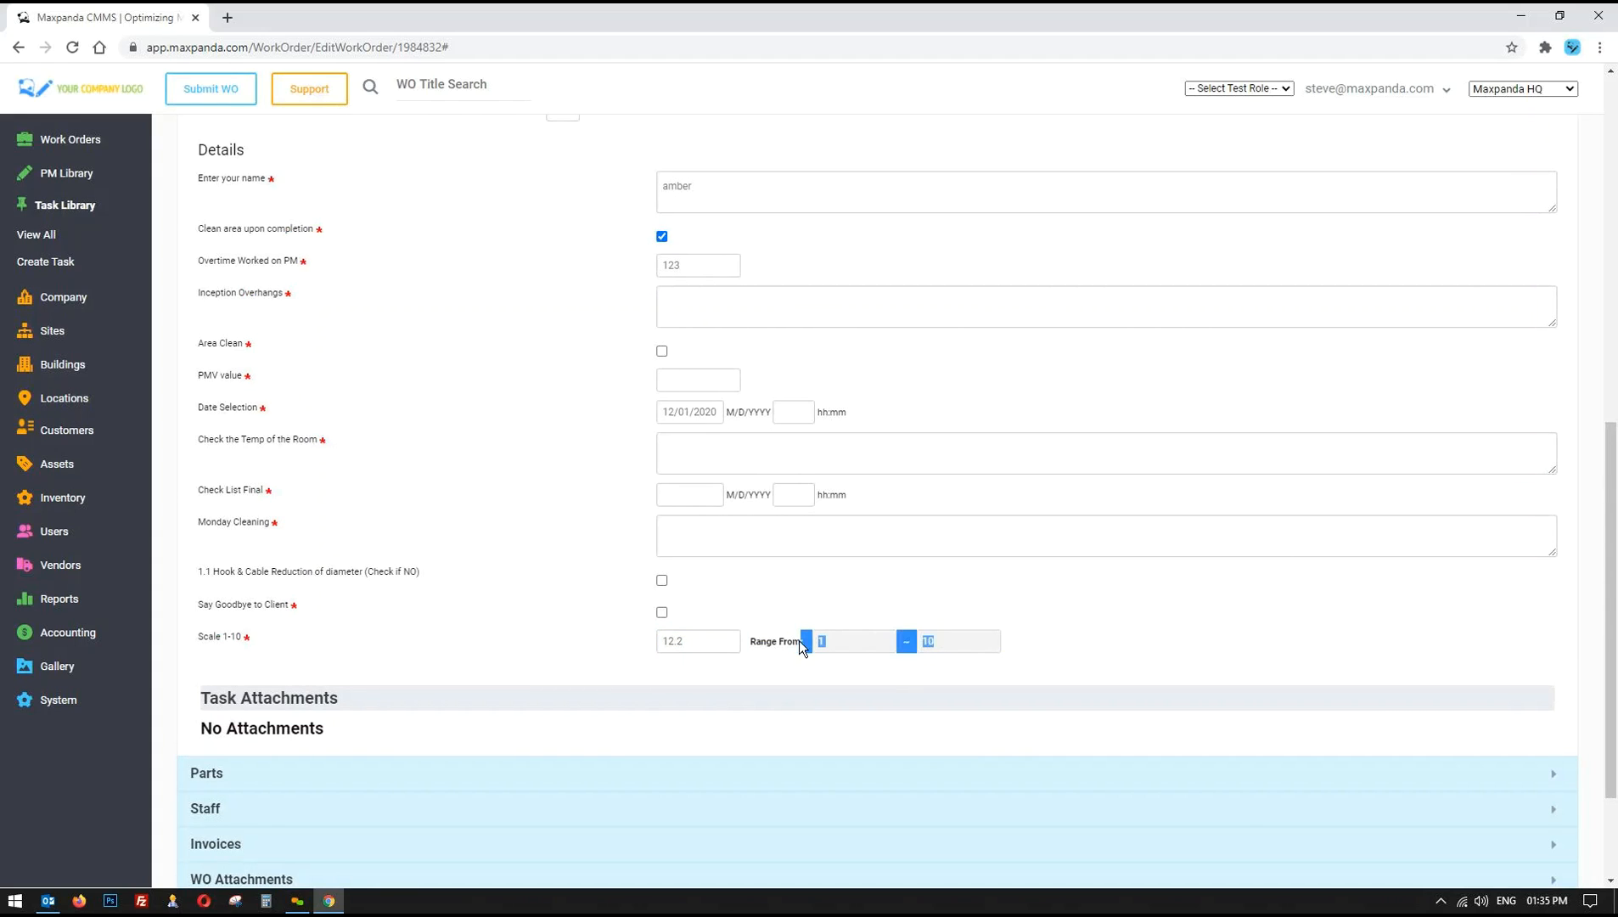
{"action": "left_click", "coordinate": [799, 650]}
{"action": "left_click_drag", "start_coordinate": [1023, 643], "coordinate": [634, 648]}
{"action": "left_click", "coordinate": [594, 643]}
{"action": "scroll", "coordinate": [577, 653], "scroll_direction": "up", "scroll_amount": 1}
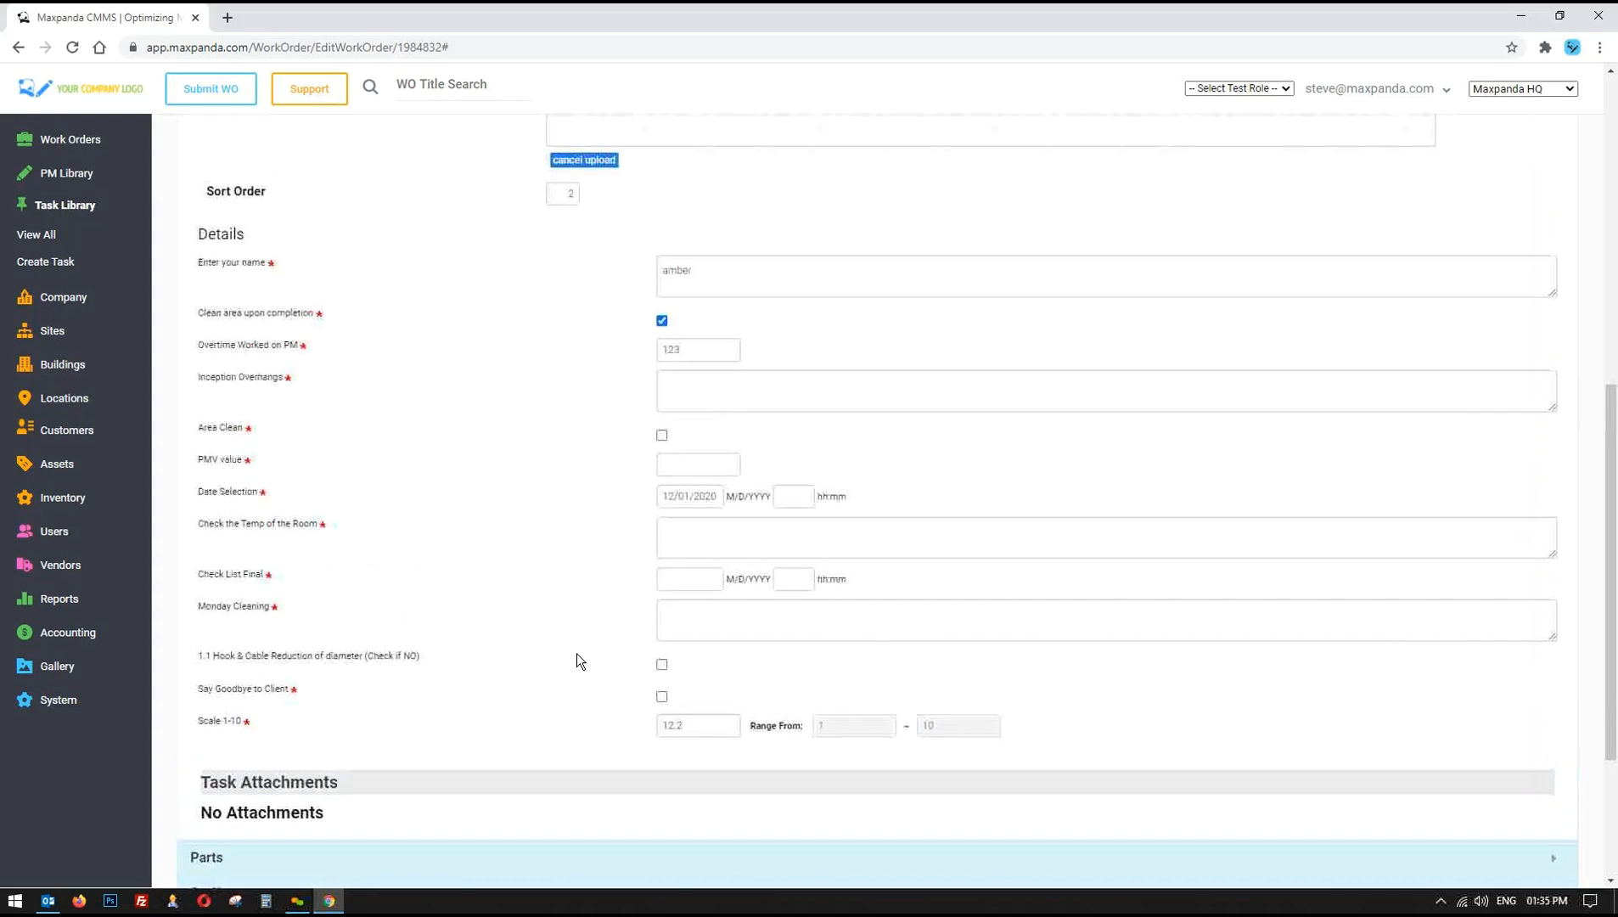
- Review the scale's allowed range and clear the Scale 1-10 value
{"action": "scroll", "coordinate": [577, 652], "scroll_direction": "down", "scroll_amount": 2}
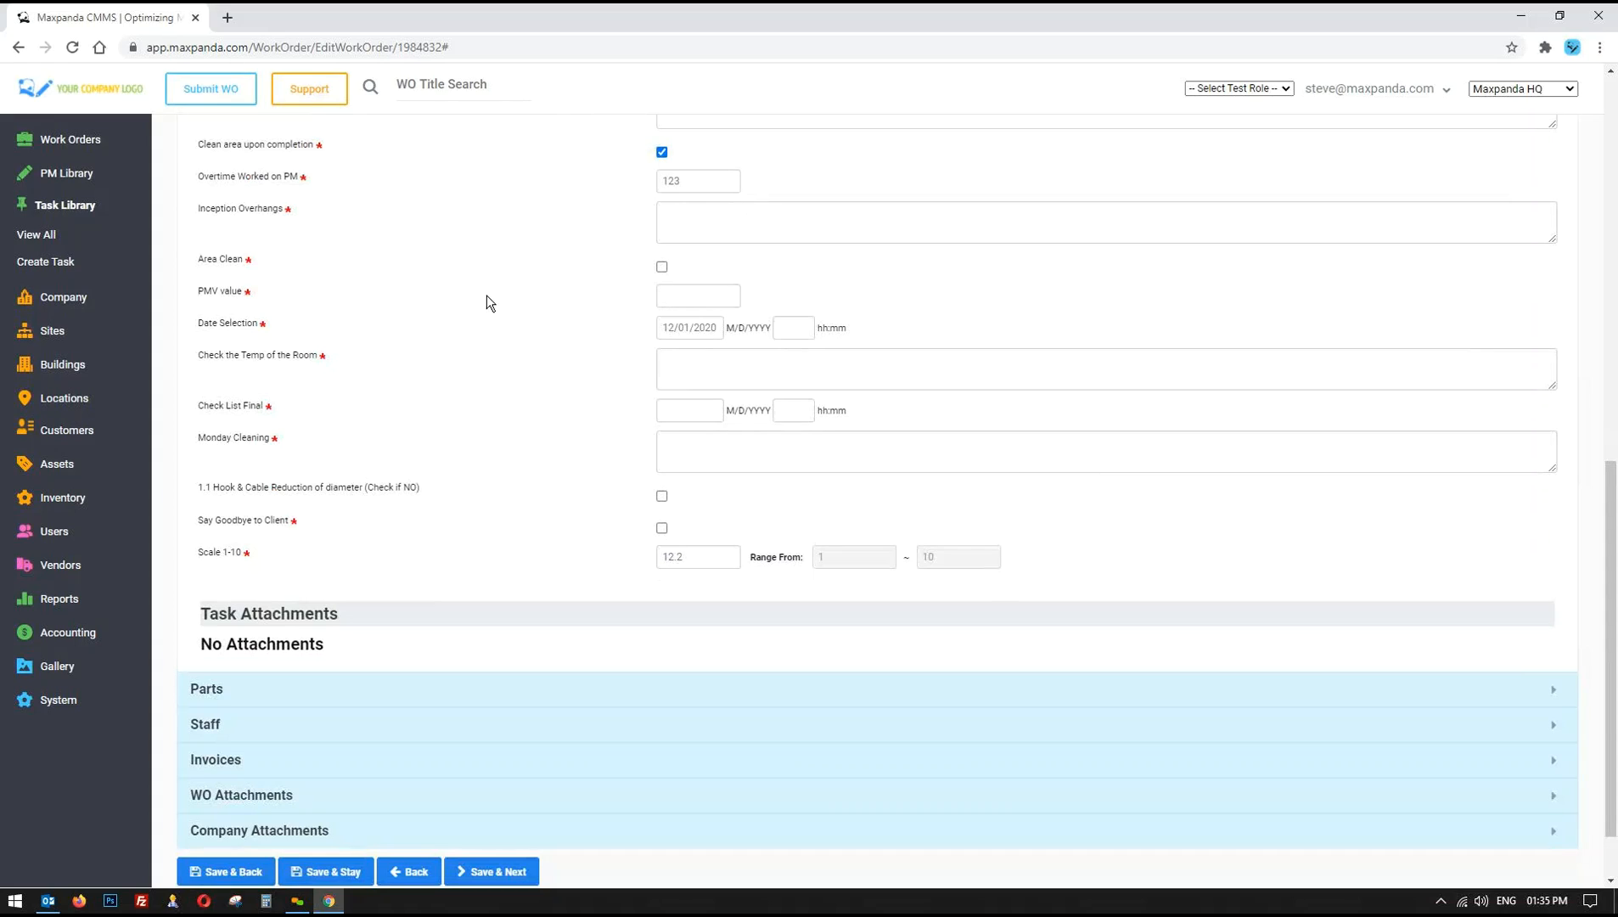
{"action": "left_click_drag", "start_coordinate": [1075, 562], "coordinate": [277, 560]}
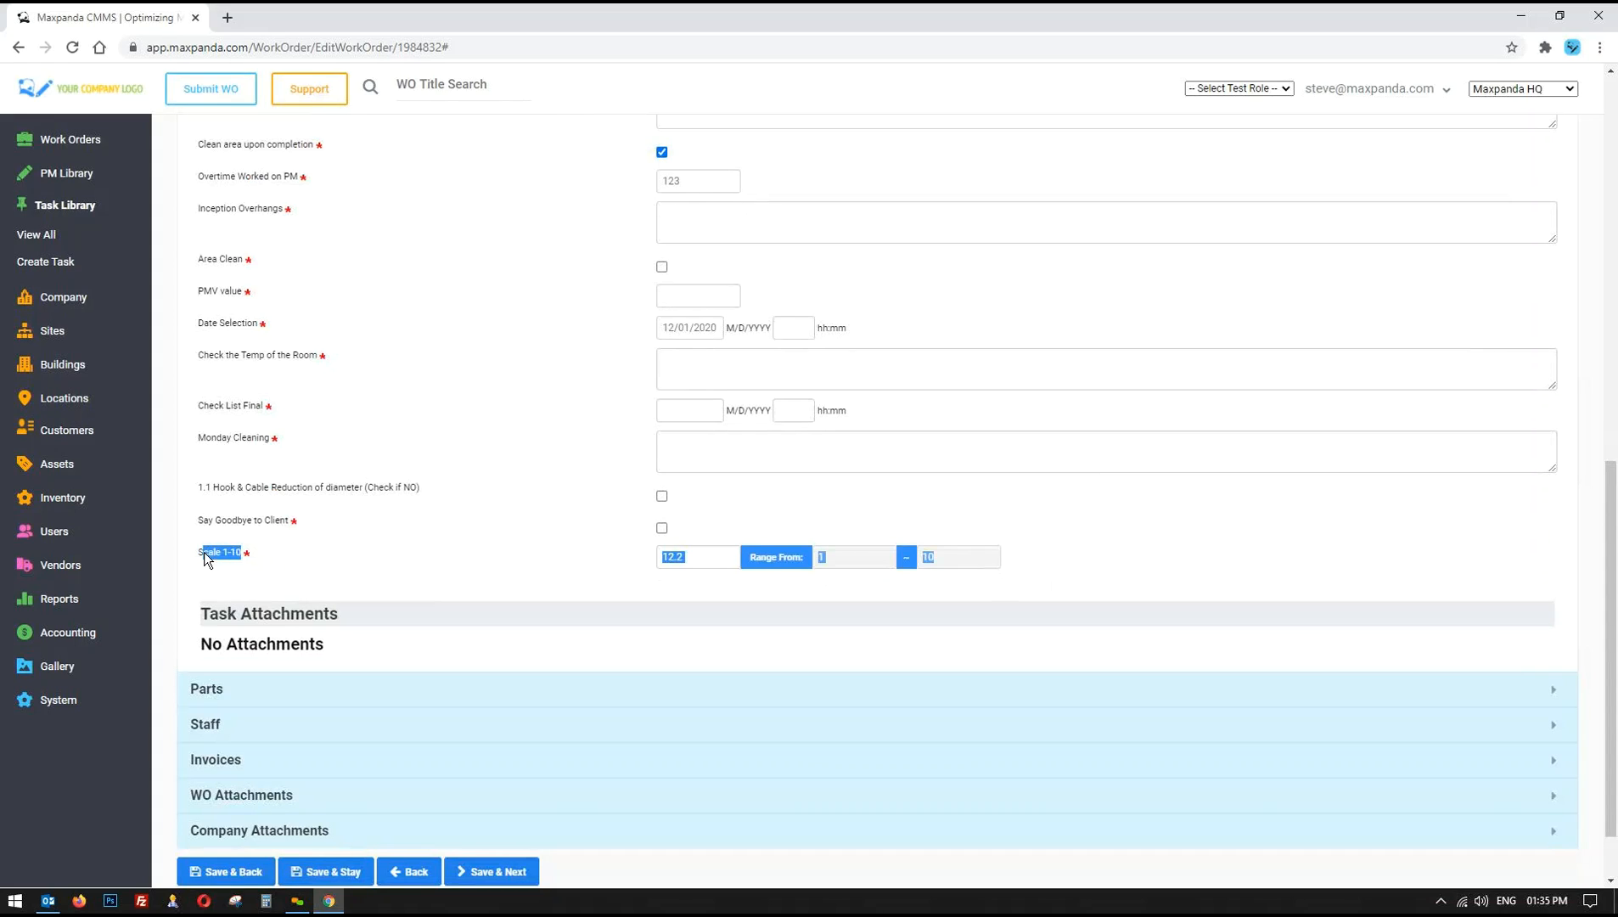
{"action": "left_click_drag", "start_coordinate": [1060, 555], "coordinate": [938, 551]}
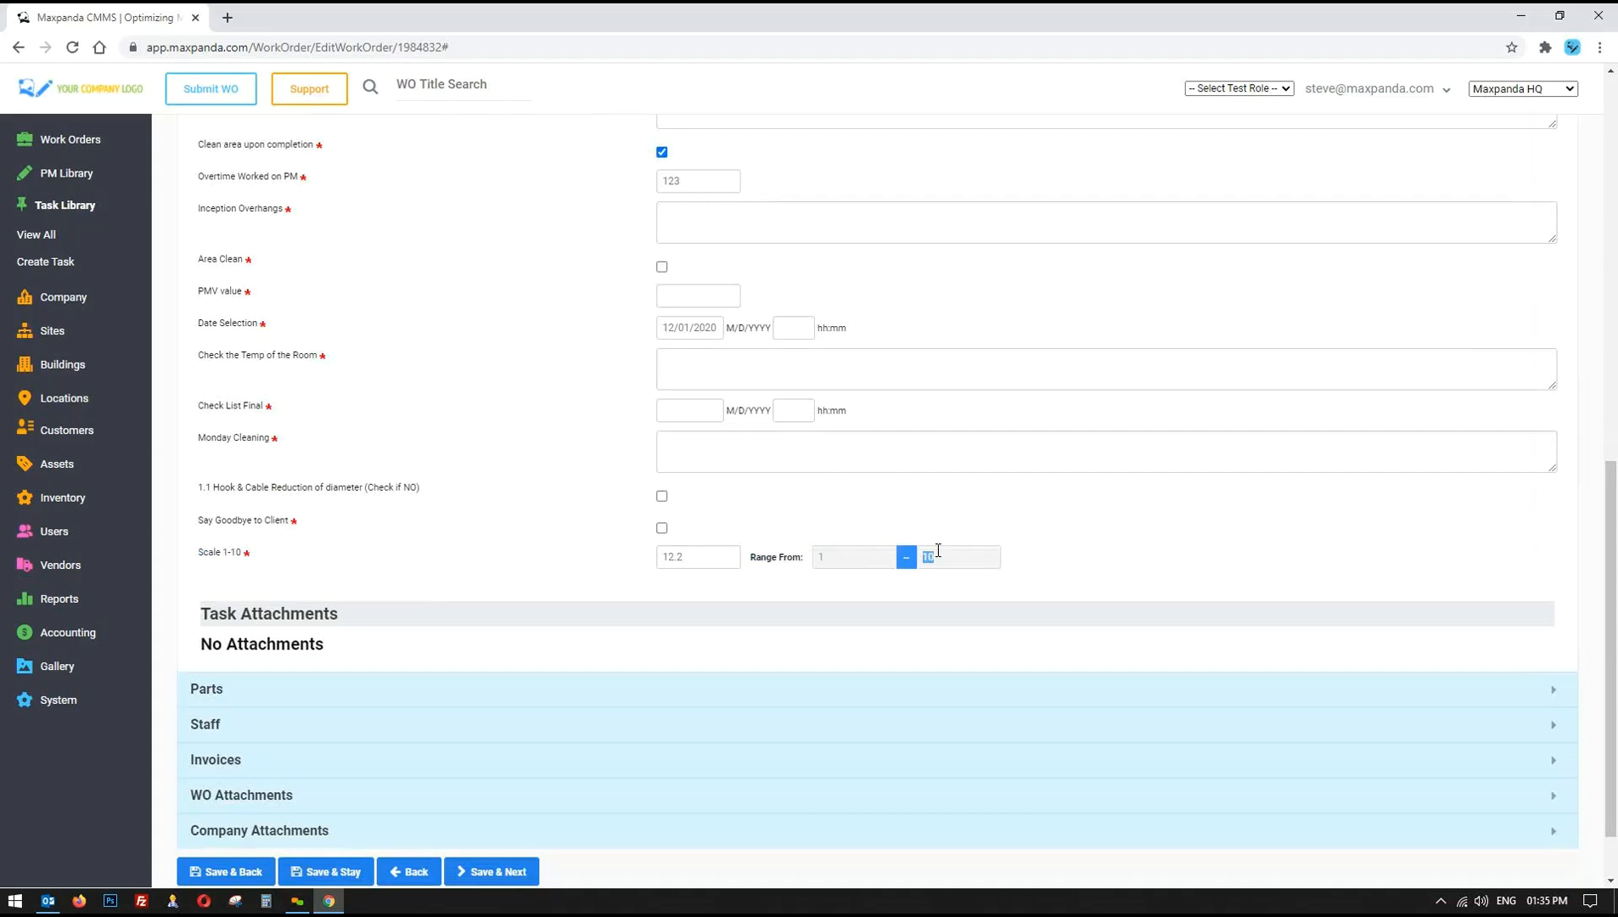
{"action": "left_click", "coordinate": [793, 560]}
{"action": "left_click_drag", "start_coordinate": [696, 556], "coordinate": [591, 563]}
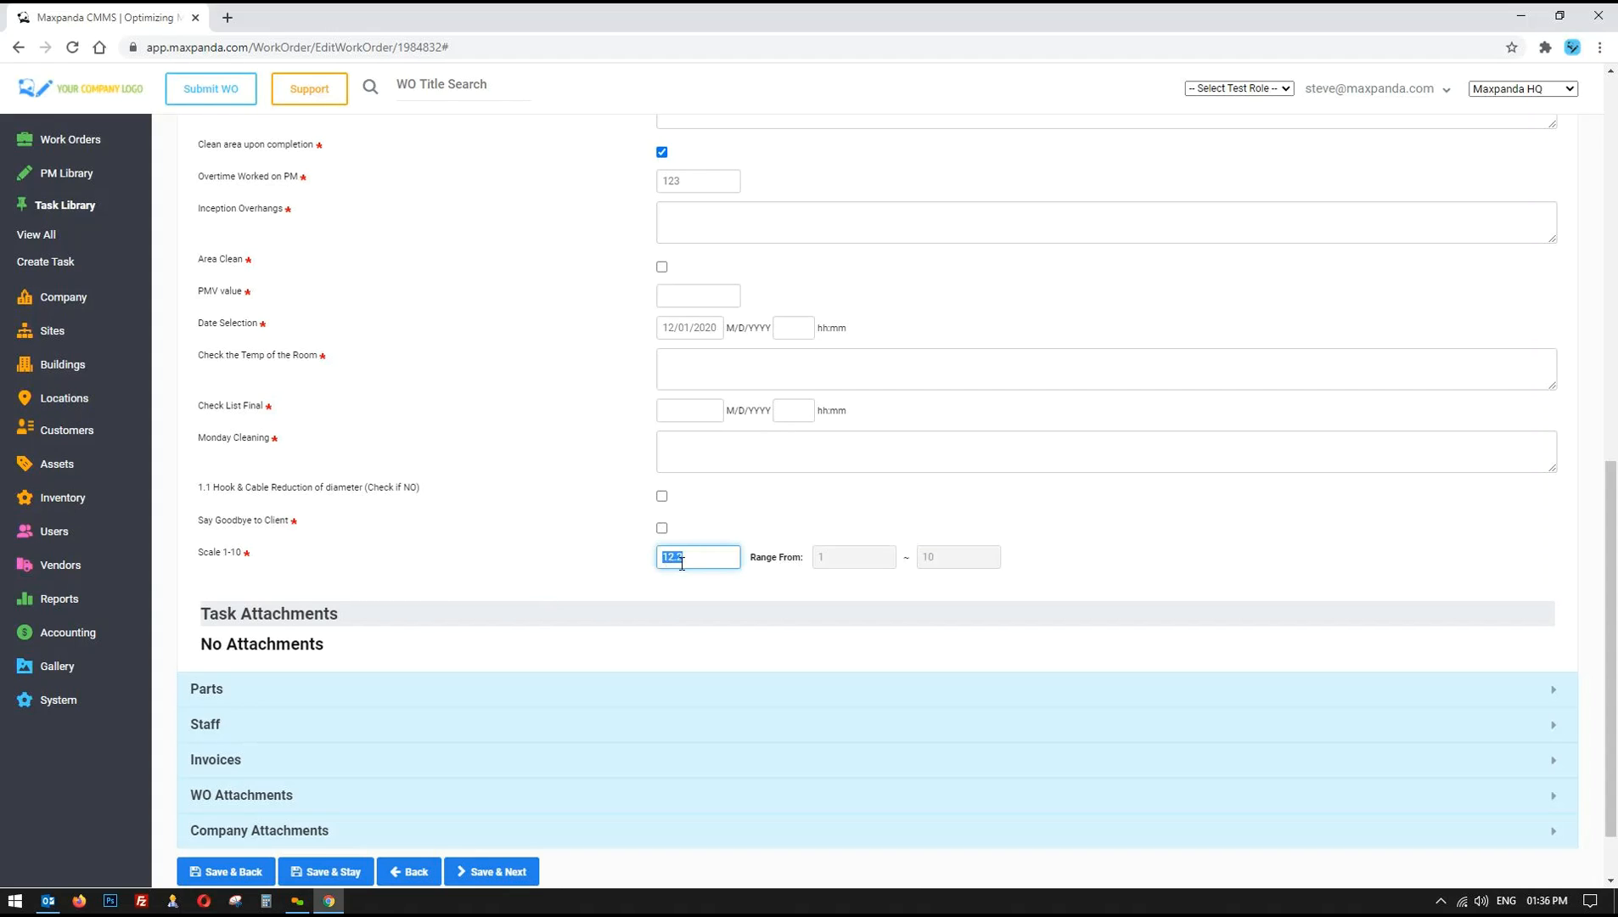
{"action": "key", "text": "BackSpace"}
- Cancel editing the Full Check List task and delete the Roof Inspection Report 2 task from the work order
{"action": "scroll", "coordinate": [572, 556], "scroll_direction": "up", "scroll_amount": 3}
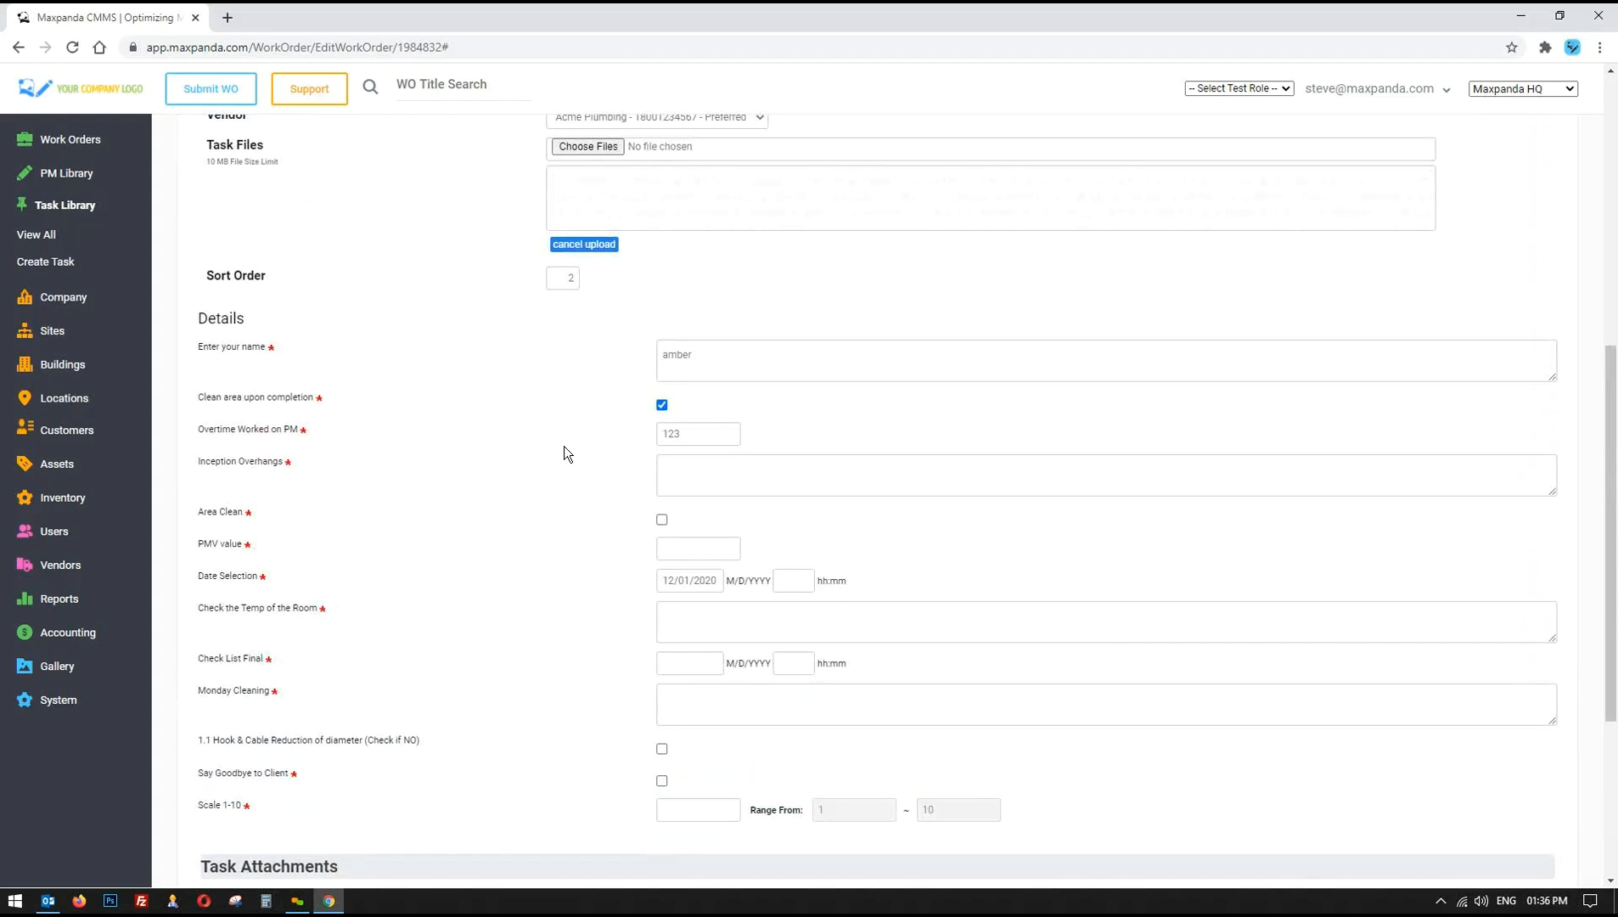
{"action": "scroll", "coordinate": [564, 447], "scroll_direction": "up", "scroll_amount": 4}
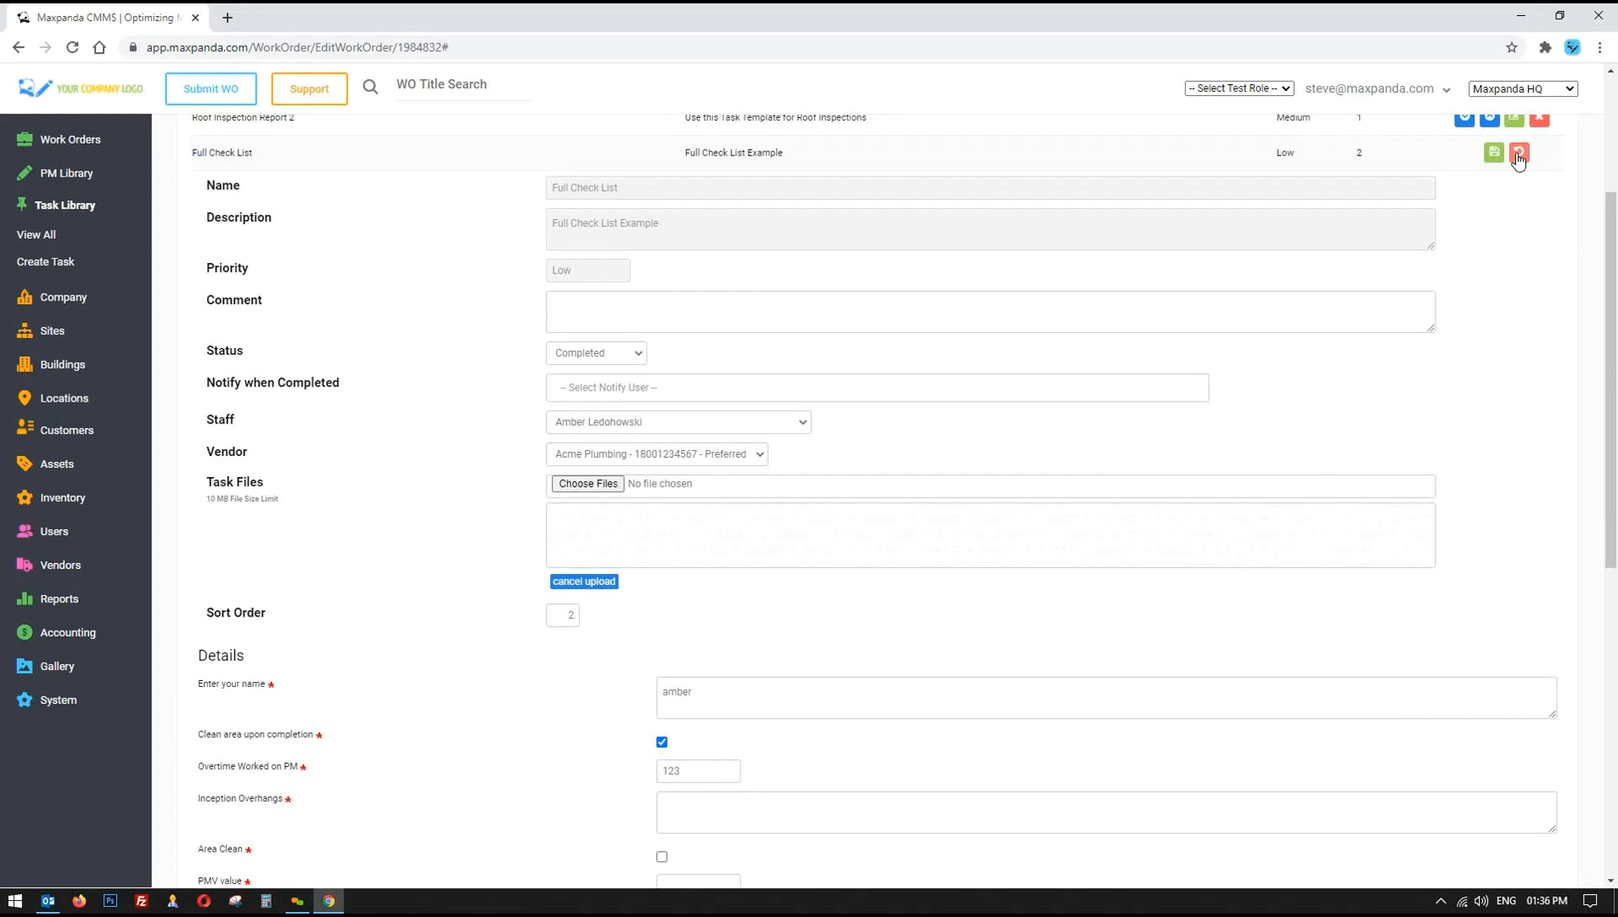
{"action": "left_click", "coordinate": [1519, 154]}
{"action": "left_click", "coordinate": [1554, 372]}
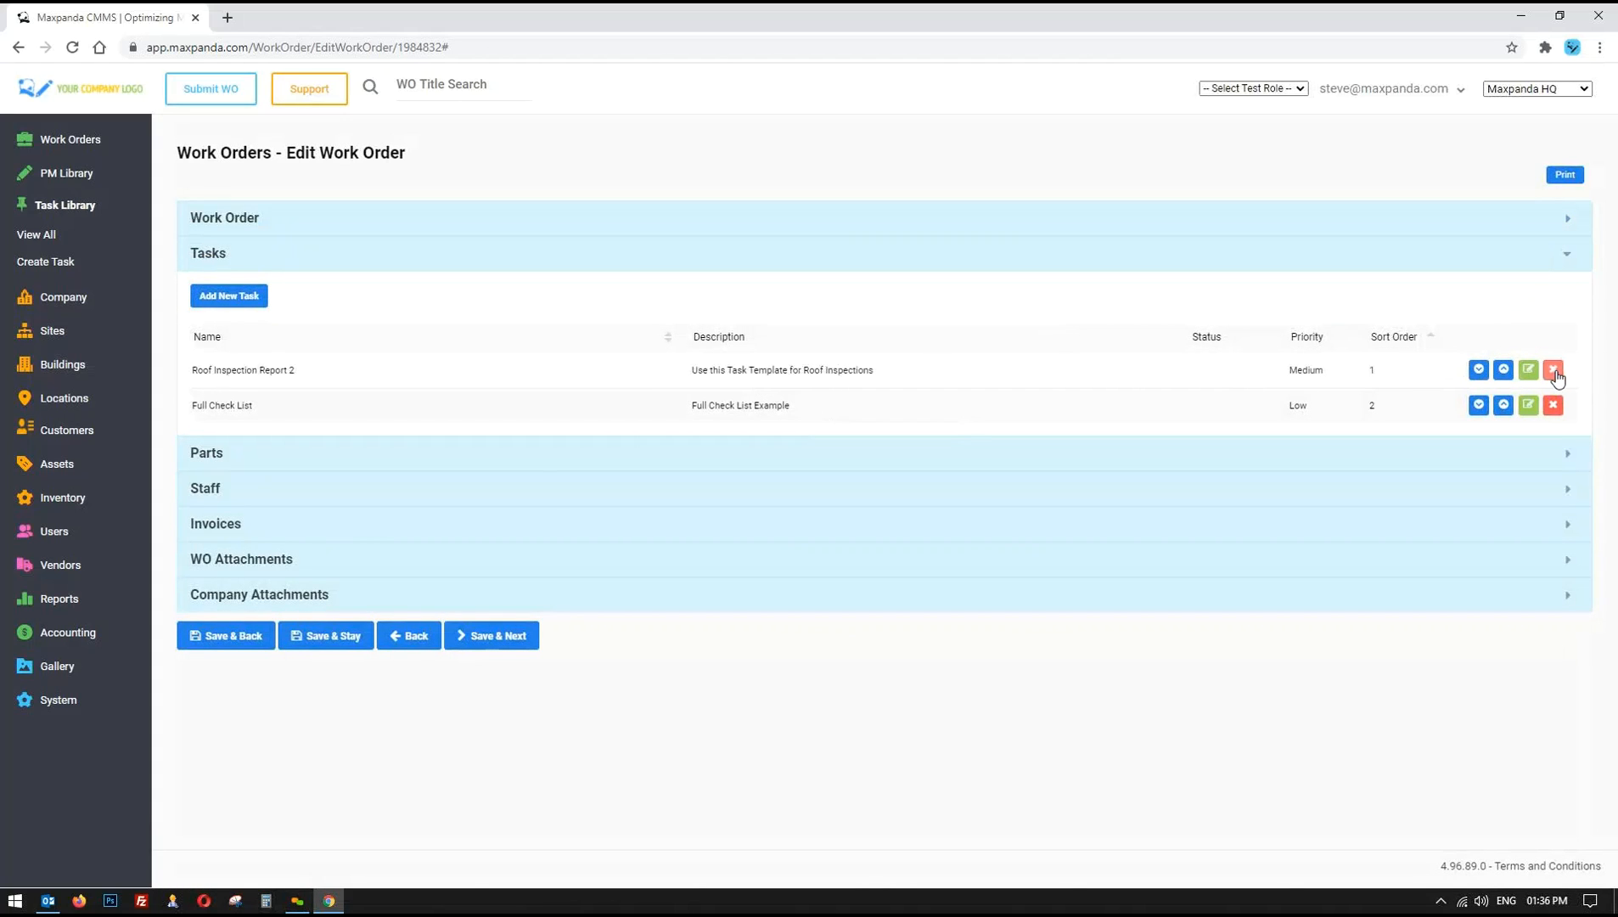
{"action": "left_click", "coordinate": [1554, 372]}
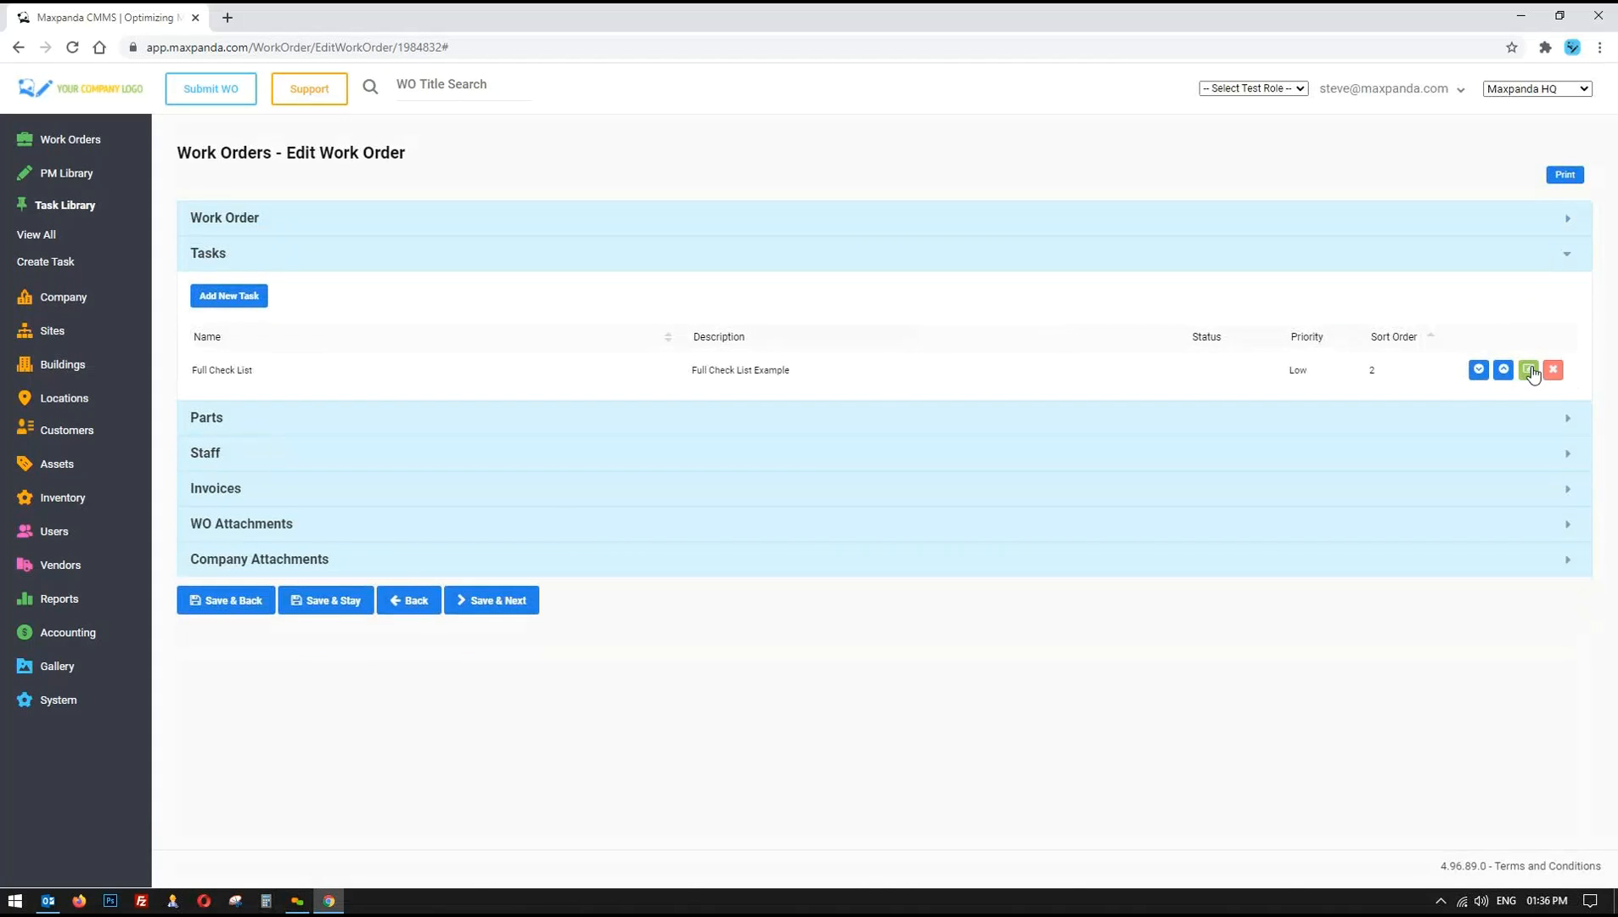
- Show the work order's Parts section and expand the Assets navigation options
{"action": "left_click", "coordinate": [305, 399]}
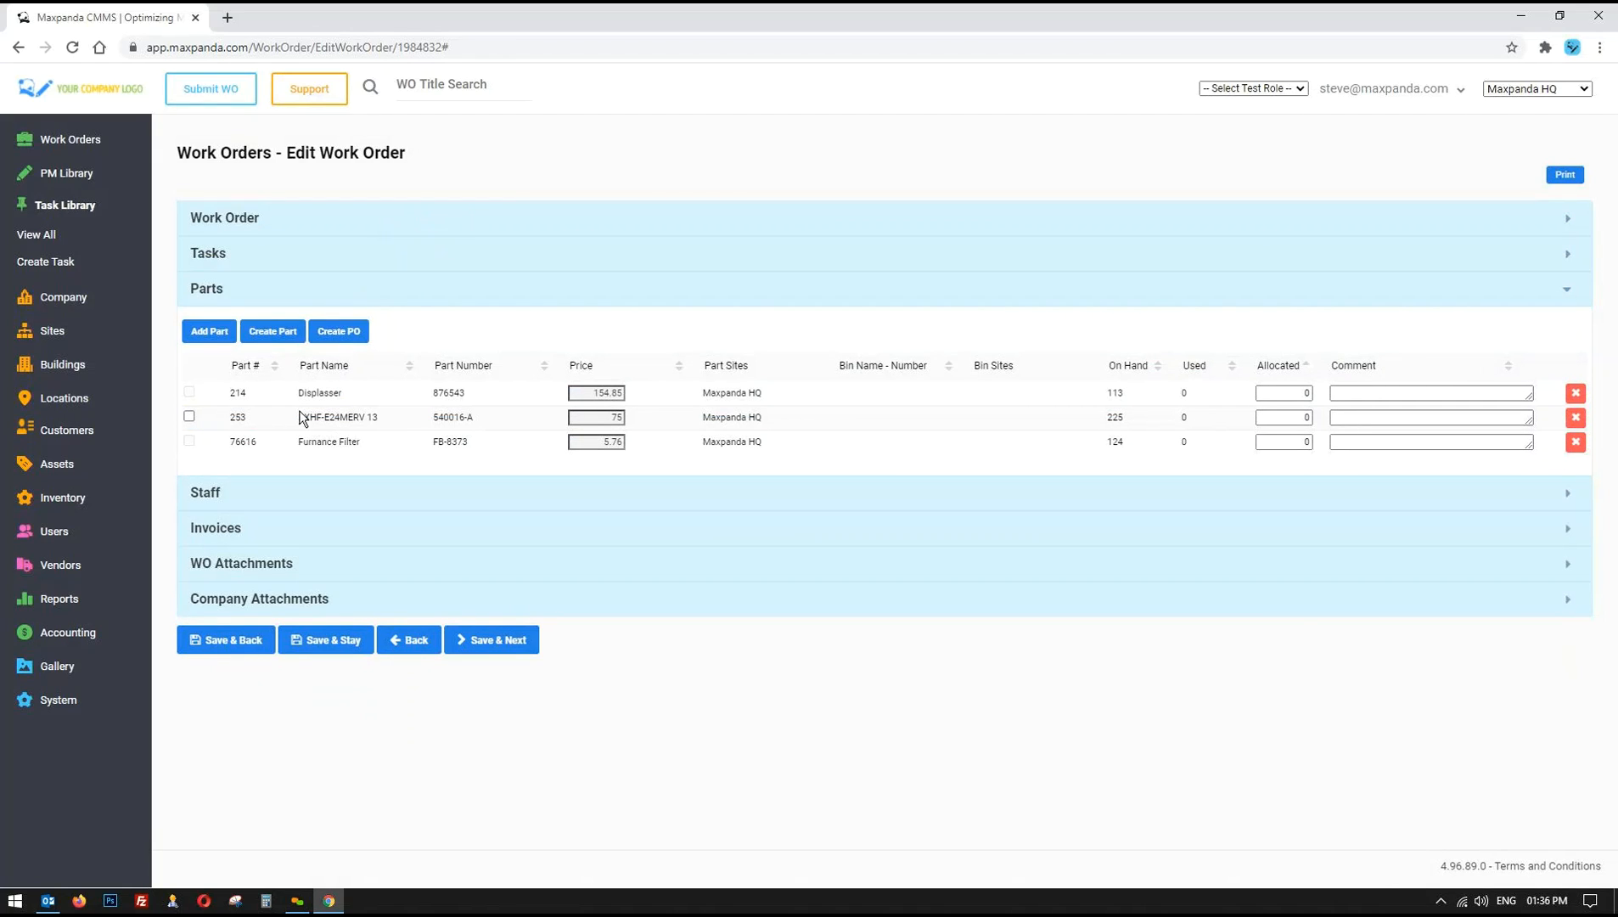
{"action": "left_click", "coordinate": [58, 463]}
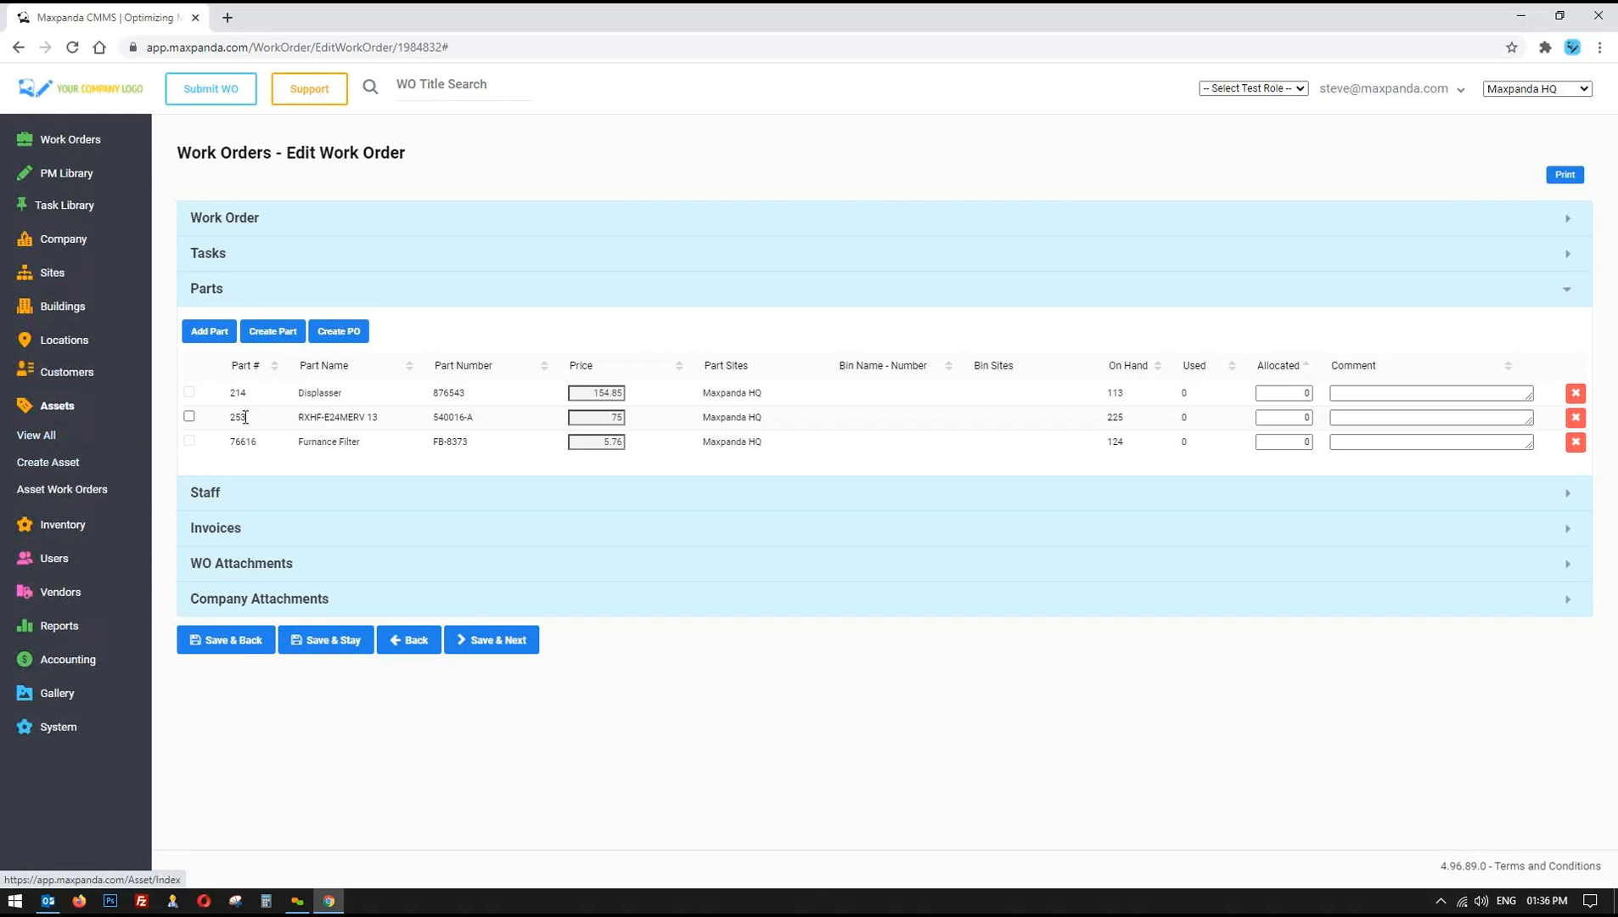
- Review the part names, prices and allocated quantities listed in the work order's Parts section
{"action": "left_click_drag", "start_coordinate": [227, 392], "coordinate": [479, 462]}
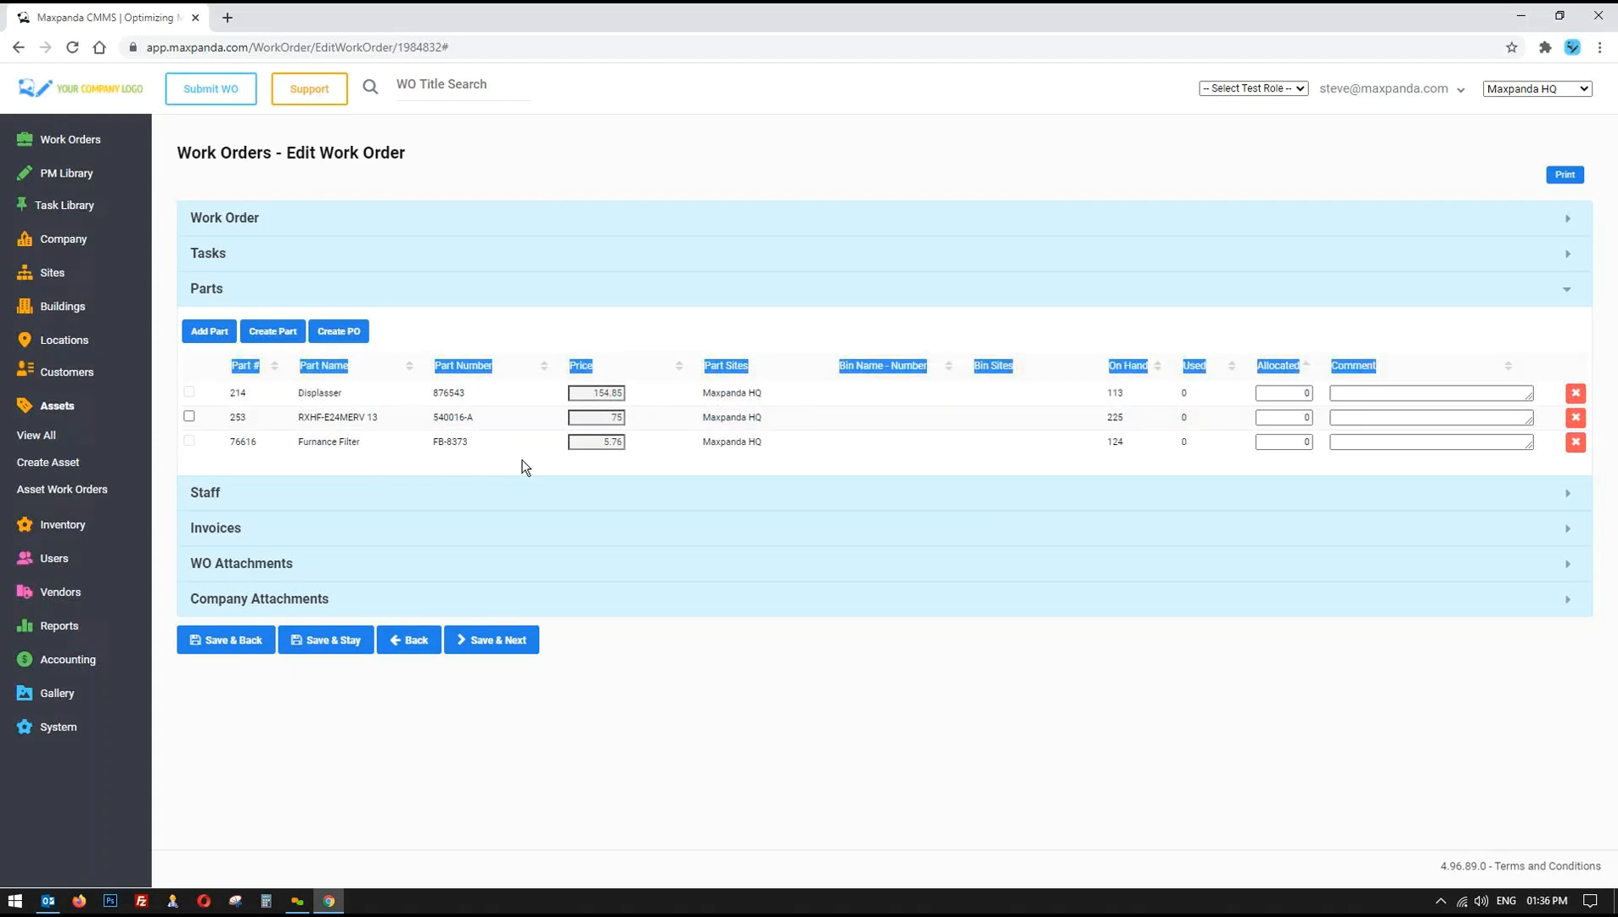
{"action": "left_click", "coordinate": [525, 466]}
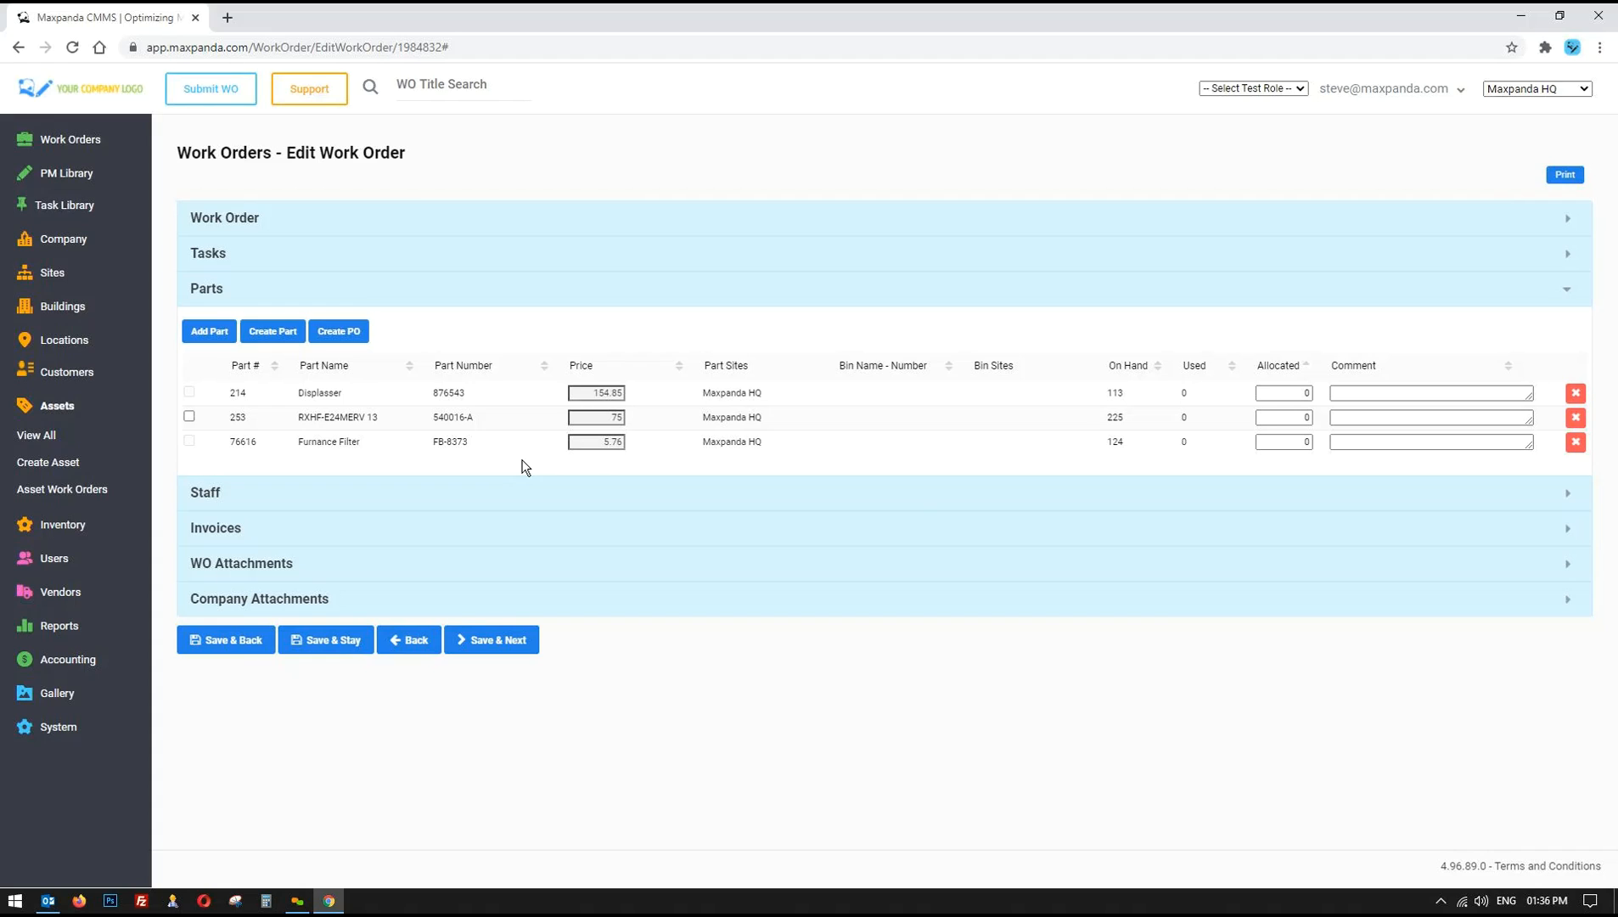
{"action": "left_click_drag", "start_coordinate": [289, 399], "coordinate": [375, 447]}
{"action": "left_click", "coordinate": [374, 447]}
{"action": "double_click", "coordinate": [1290, 397]}
{"action": "left_click", "coordinate": [591, 388]}
{"action": "left_click", "coordinate": [878, 653]}
{"action": "left_click_drag", "start_coordinate": [290, 417], "coordinate": [406, 421]}
- Show the work order's Staff section and add two individual staff members plus the Maintenance entry
{"action": "left_click", "coordinate": [217, 499]}
{"action": "left_click", "coordinate": [422, 366]}
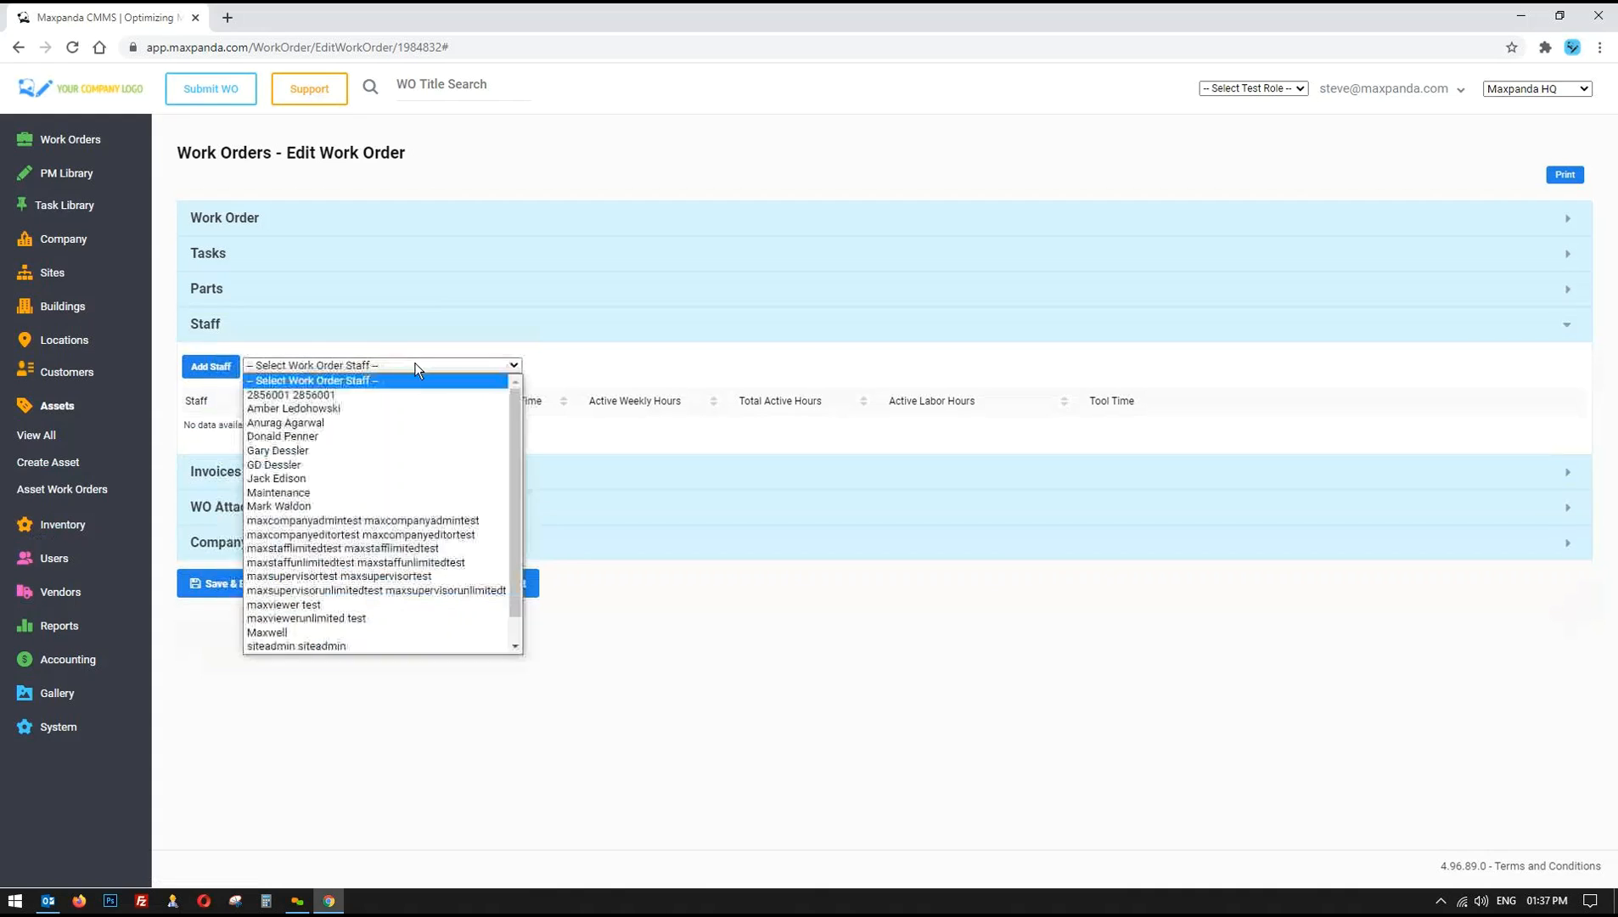
{"action": "left_click", "coordinate": [299, 408]}
{"action": "left_click", "coordinate": [212, 368]}
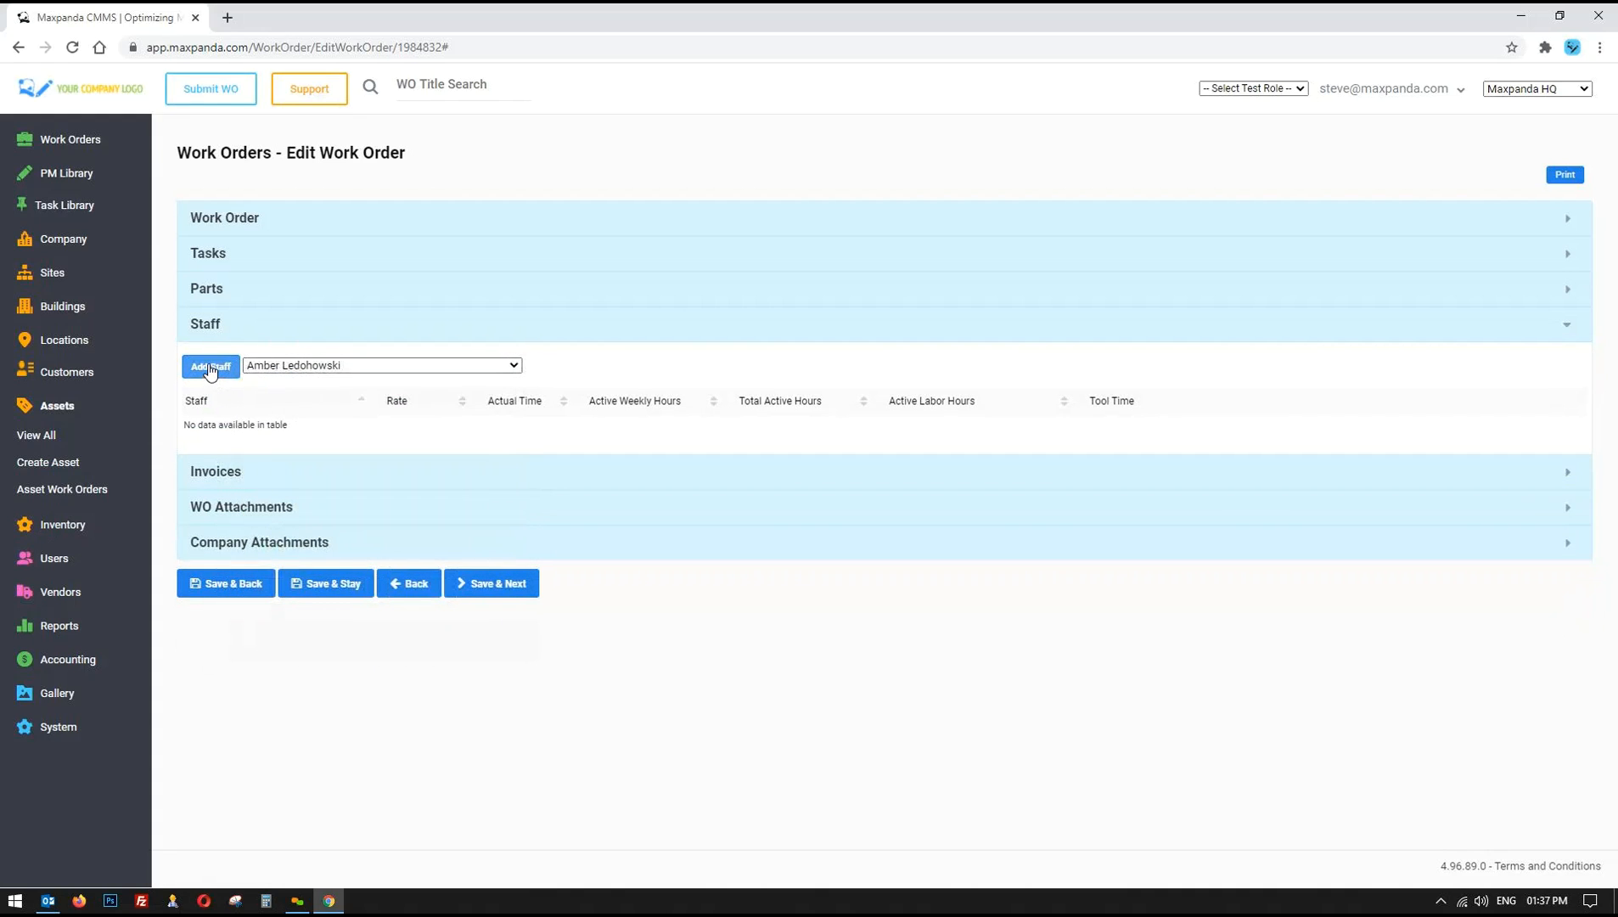
{"action": "left_click", "coordinate": [388, 368]}
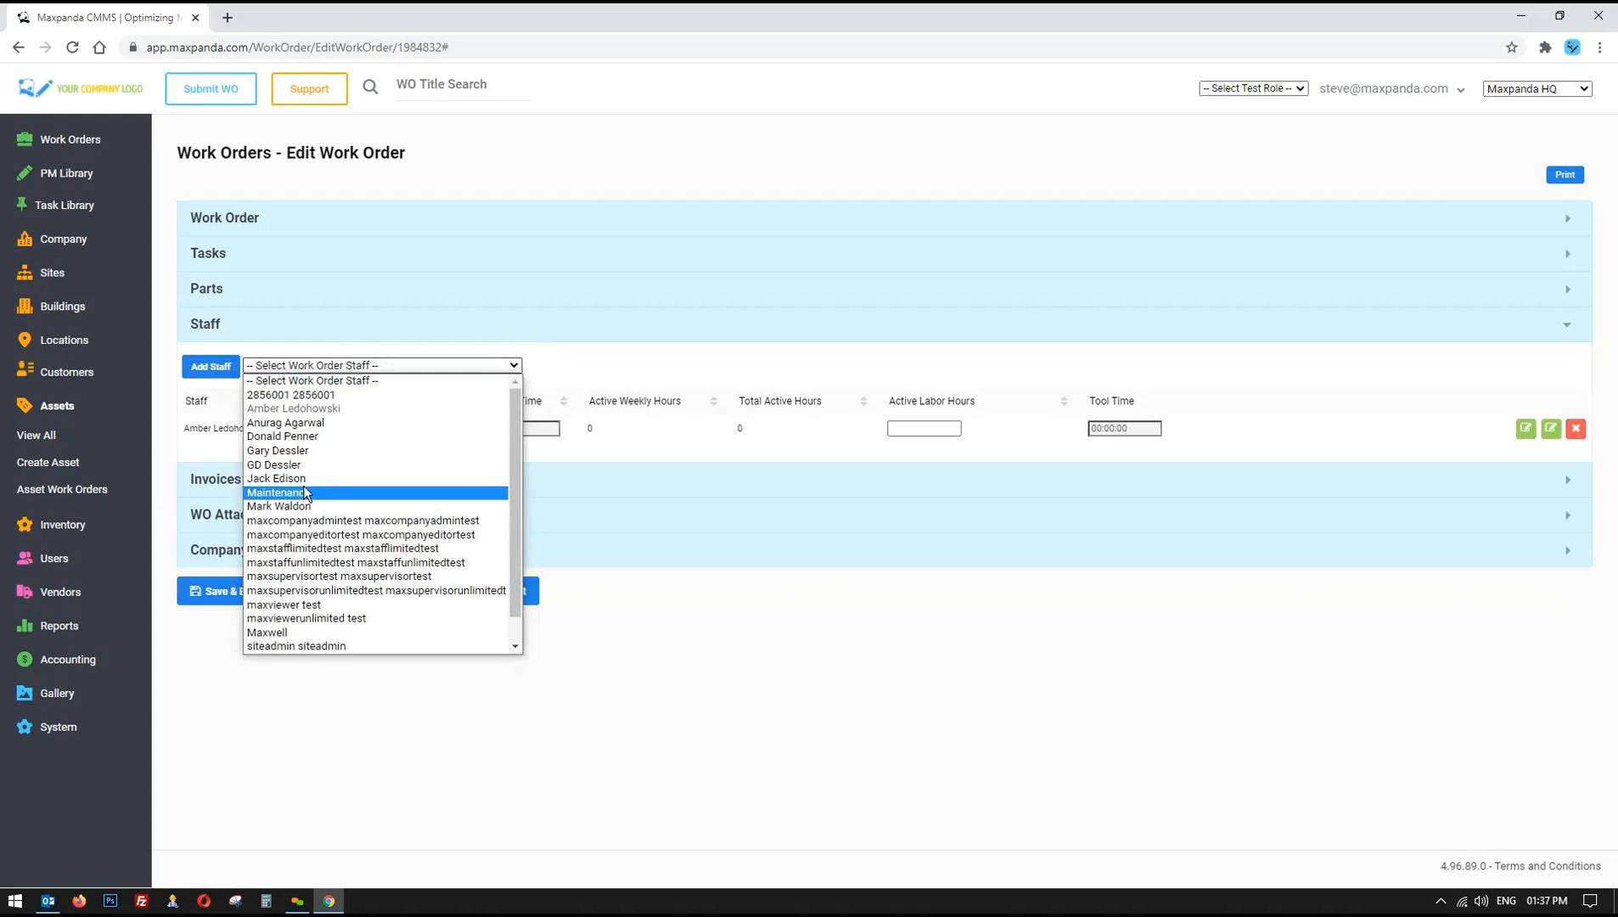
{"action": "left_click", "coordinate": [303, 479]}
{"action": "left_click", "coordinate": [212, 367]}
{"action": "left_click", "coordinate": [311, 364]}
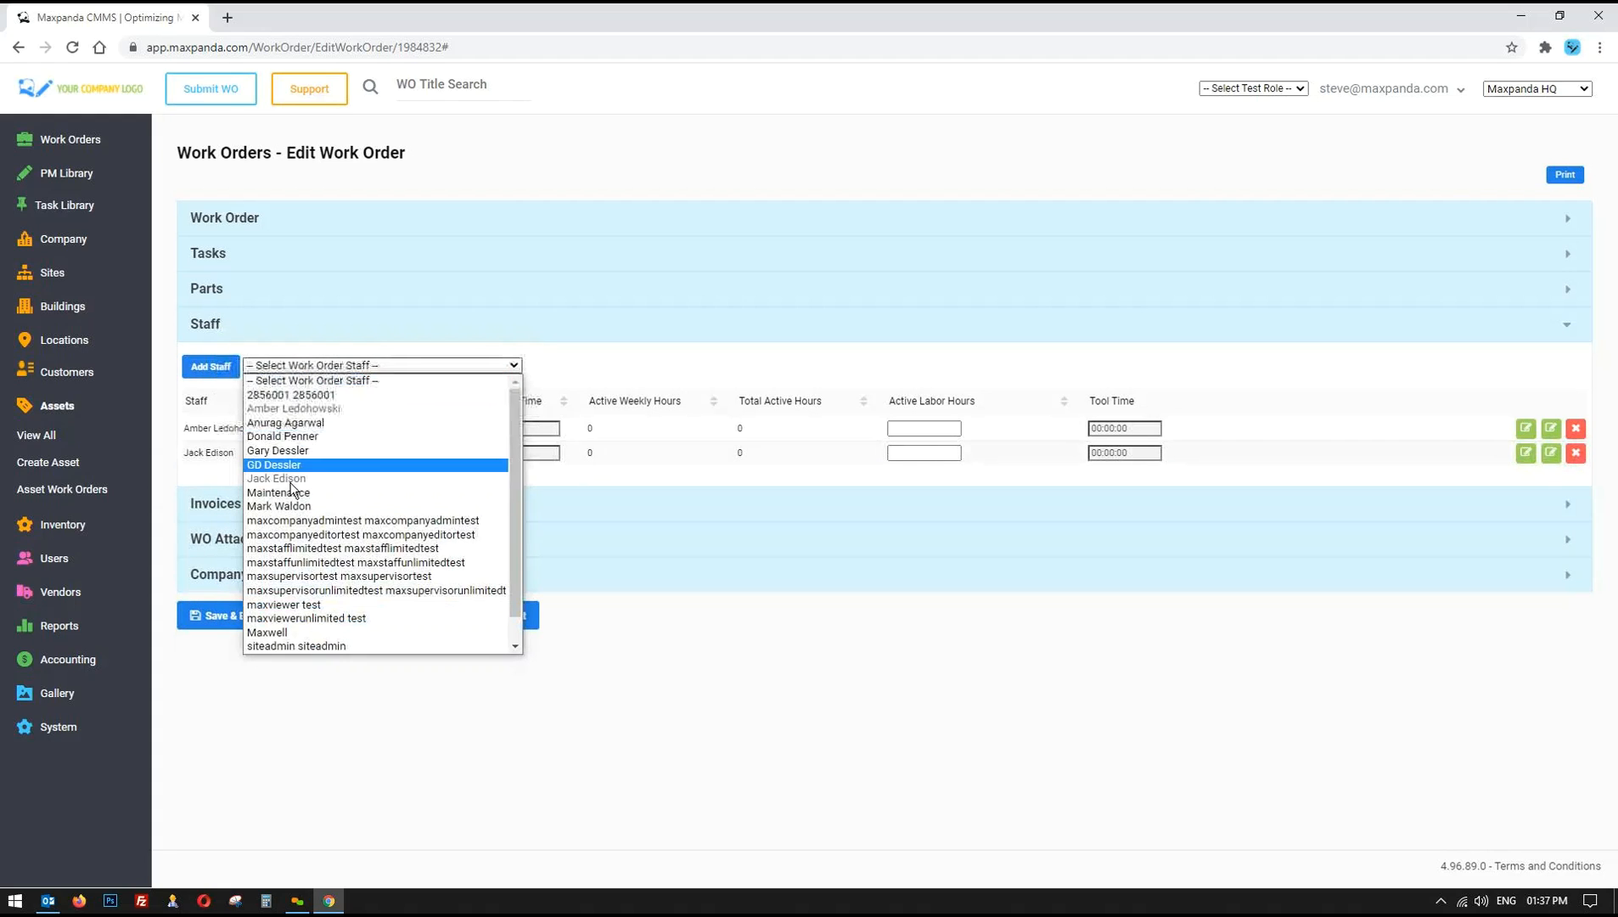
{"action": "left_click", "coordinate": [288, 496]}
{"action": "left_click", "coordinate": [211, 370]}
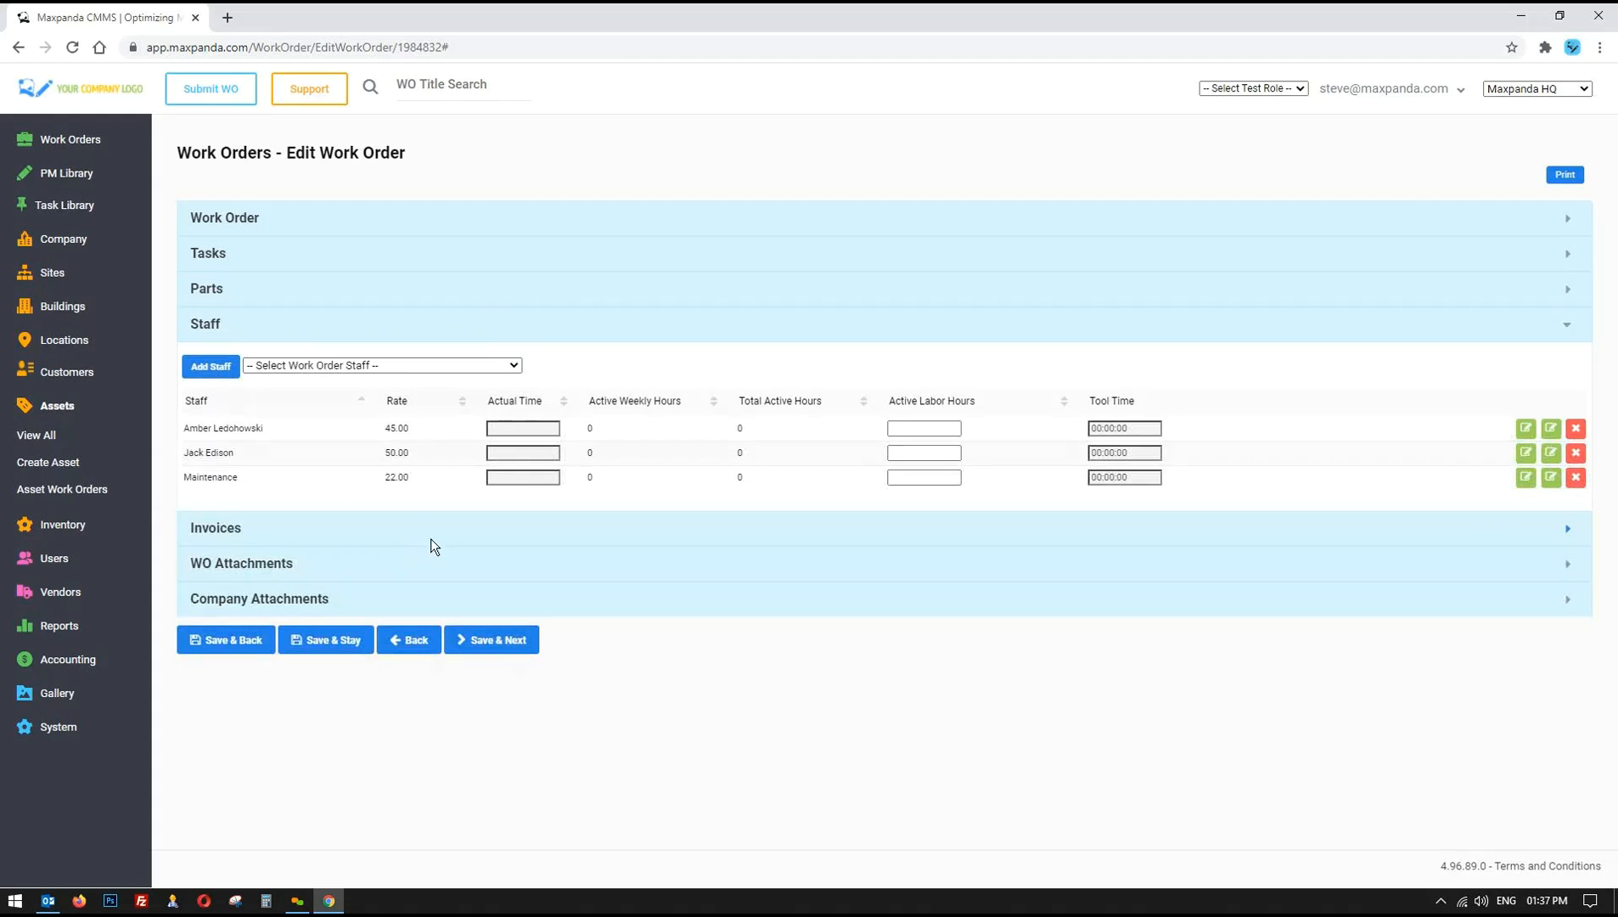
- Review the assigned staff, their rates, and the Active Labor Hours and Tool Time fields
{"action": "left_click_drag", "start_coordinate": [188, 425], "coordinate": [286, 503]}
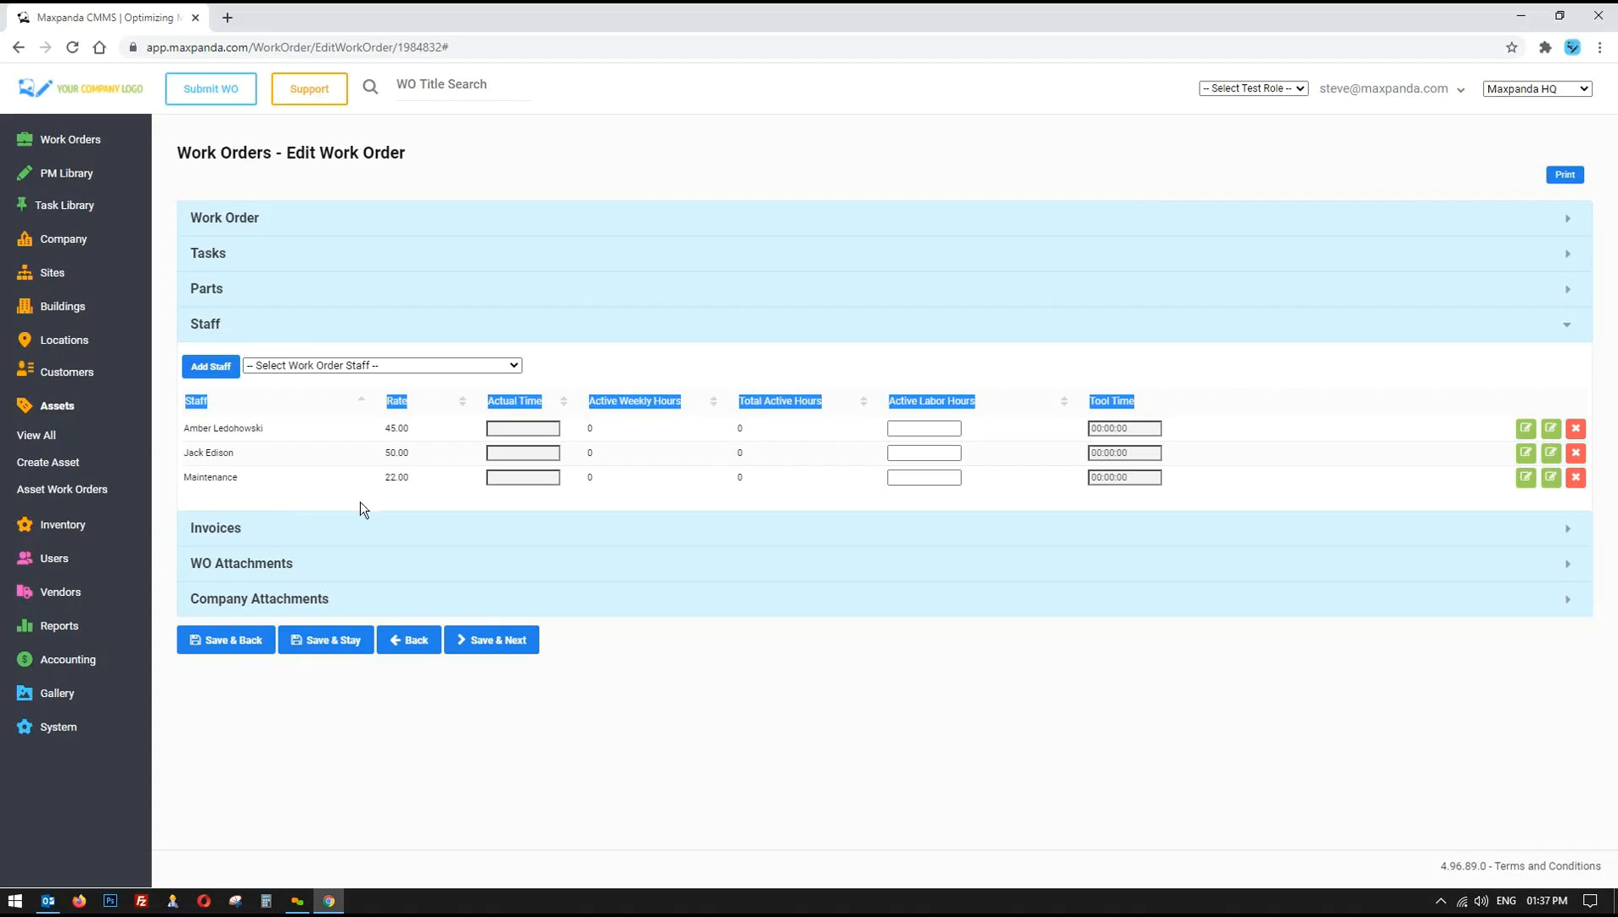
{"action": "left_click", "coordinate": [470, 505]}
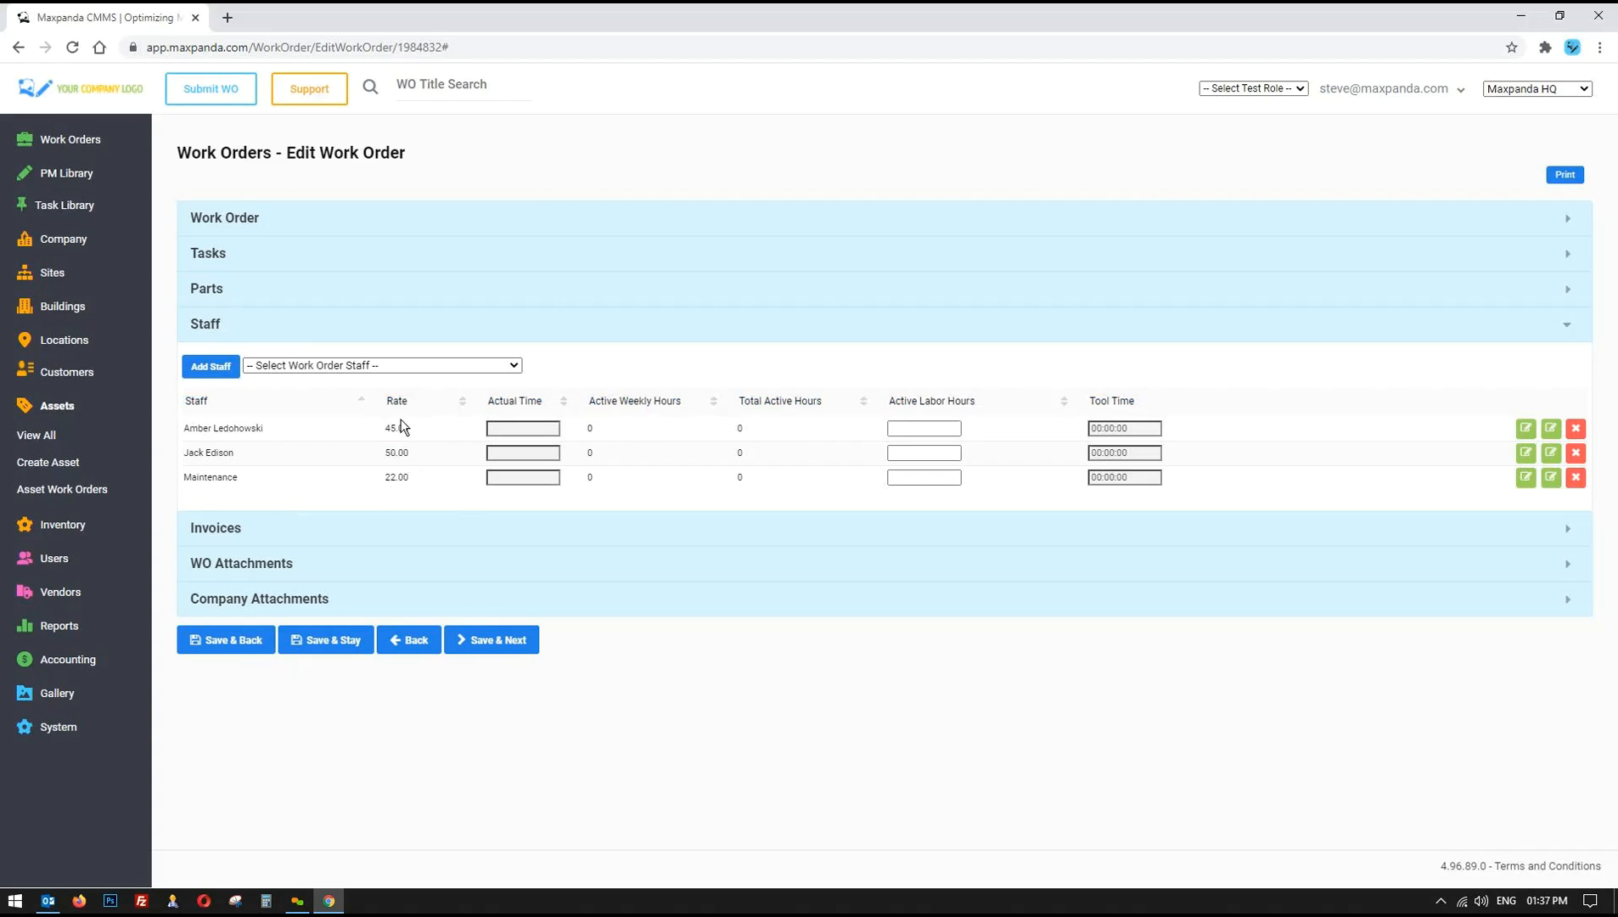
{"action": "left_click", "coordinate": [934, 429]}
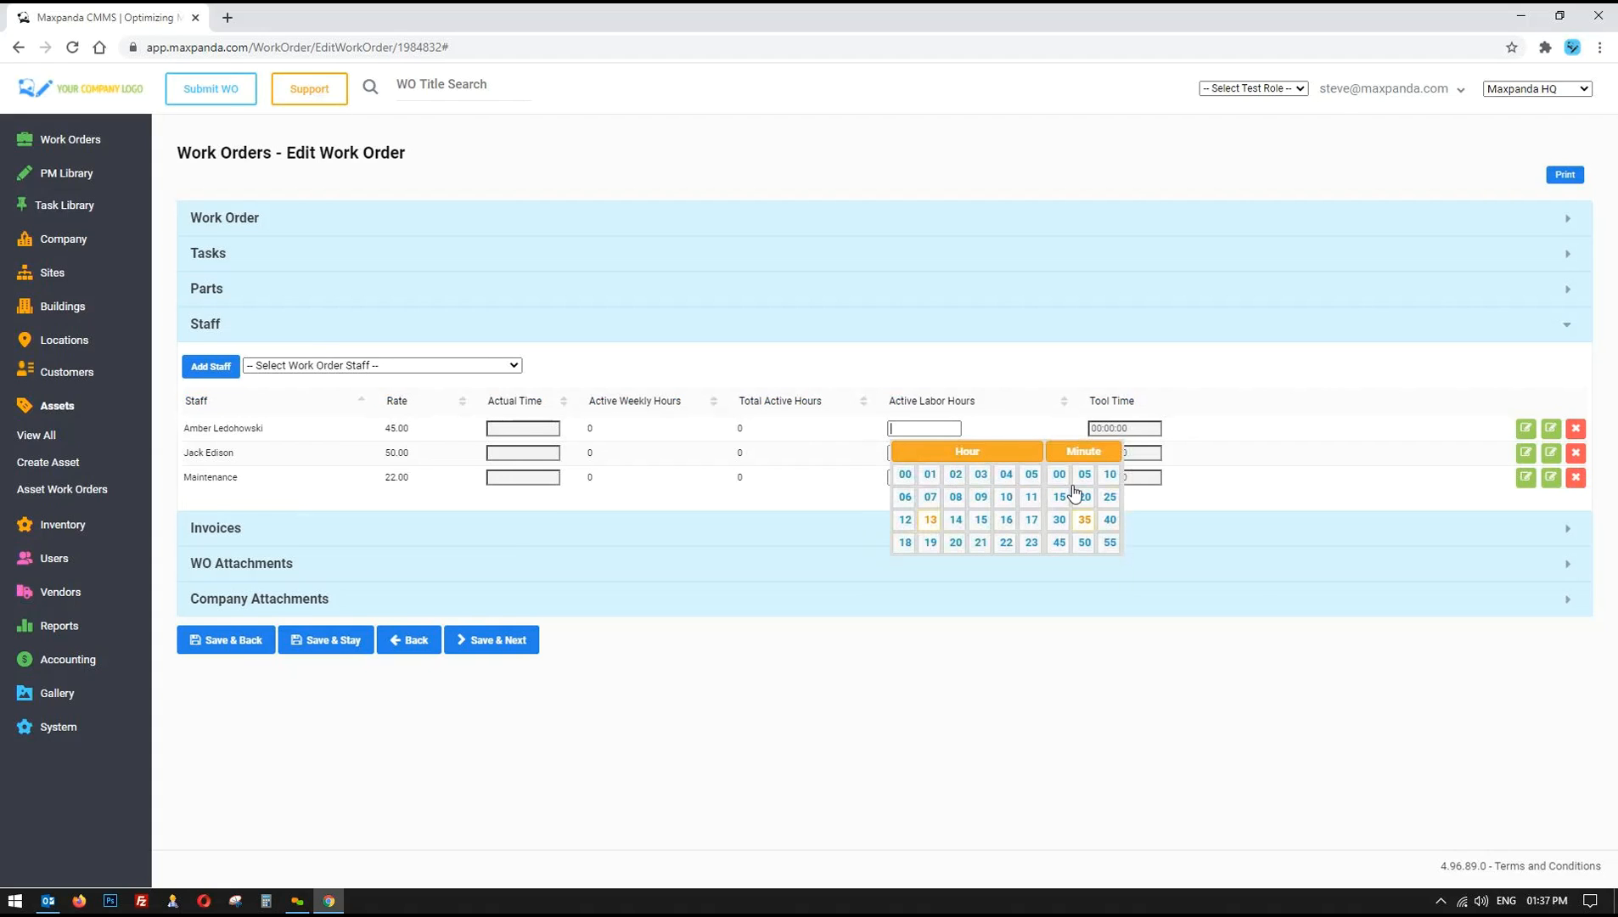
{"action": "left_click", "coordinate": [969, 692]}
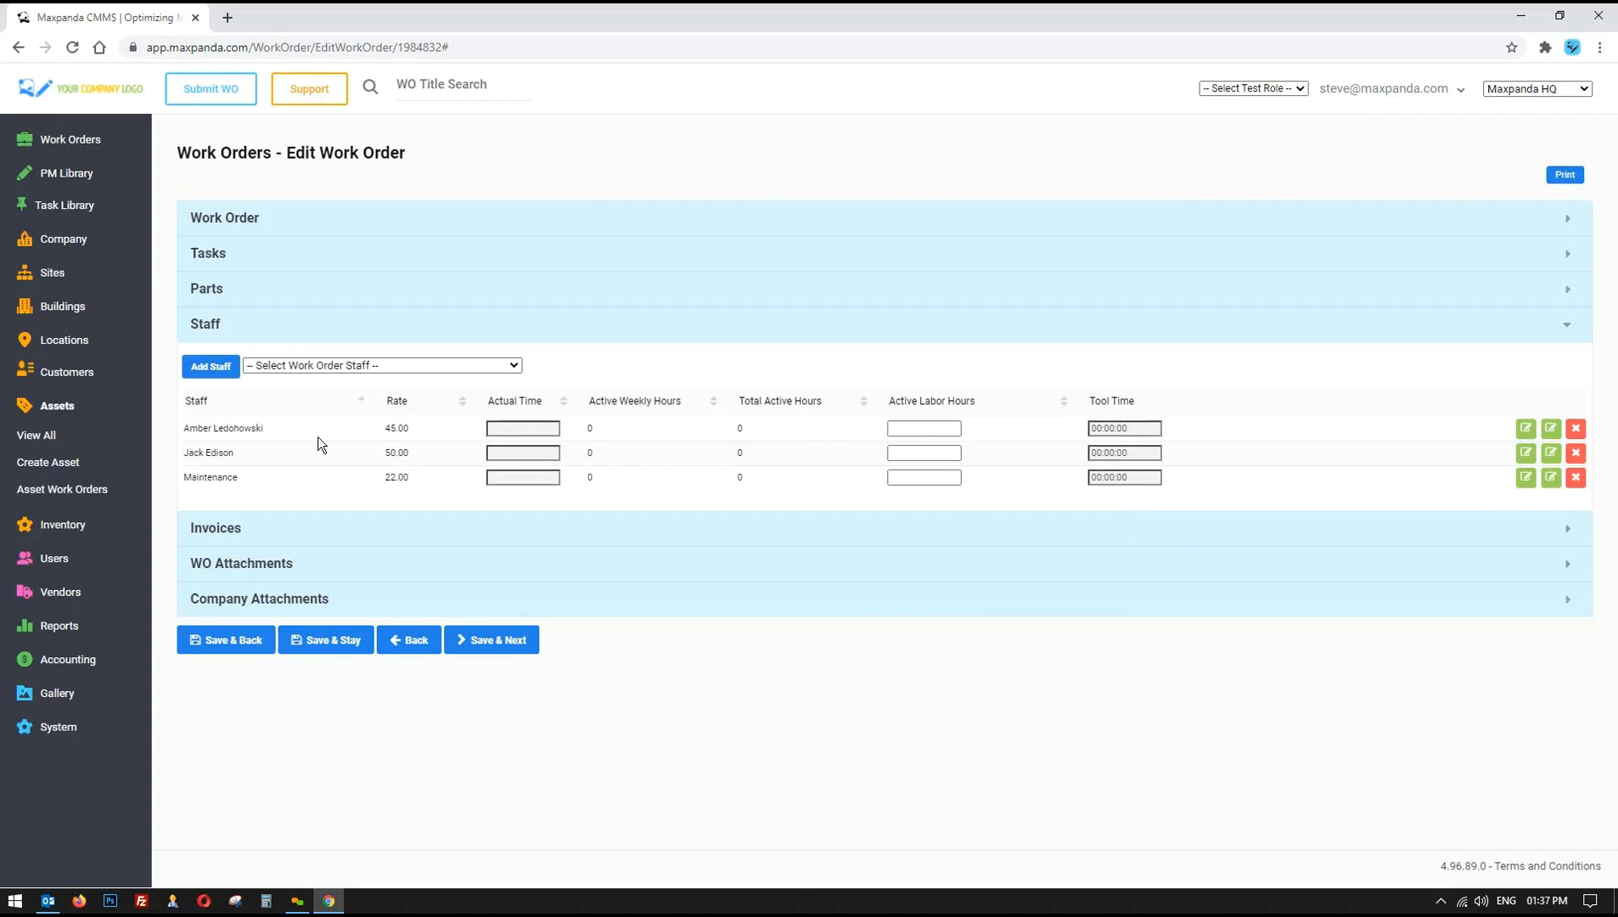
{"action": "left_click_drag", "start_coordinate": [194, 428], "coordinate": [359, 435]}
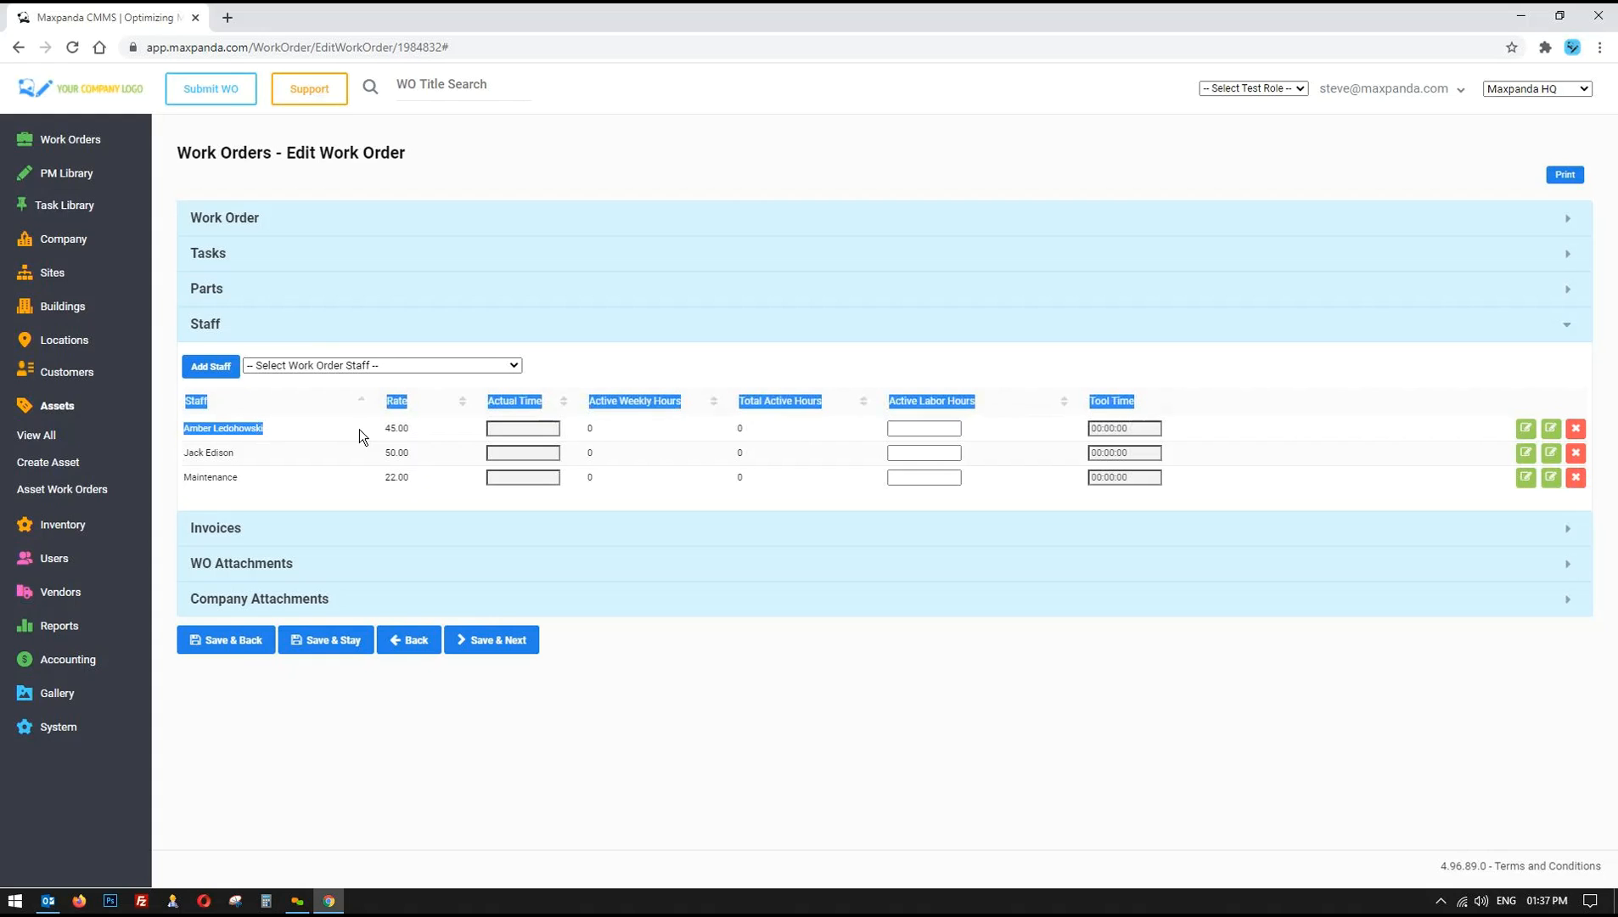
{"action": "left_click", "coordinate": [687, 682]}
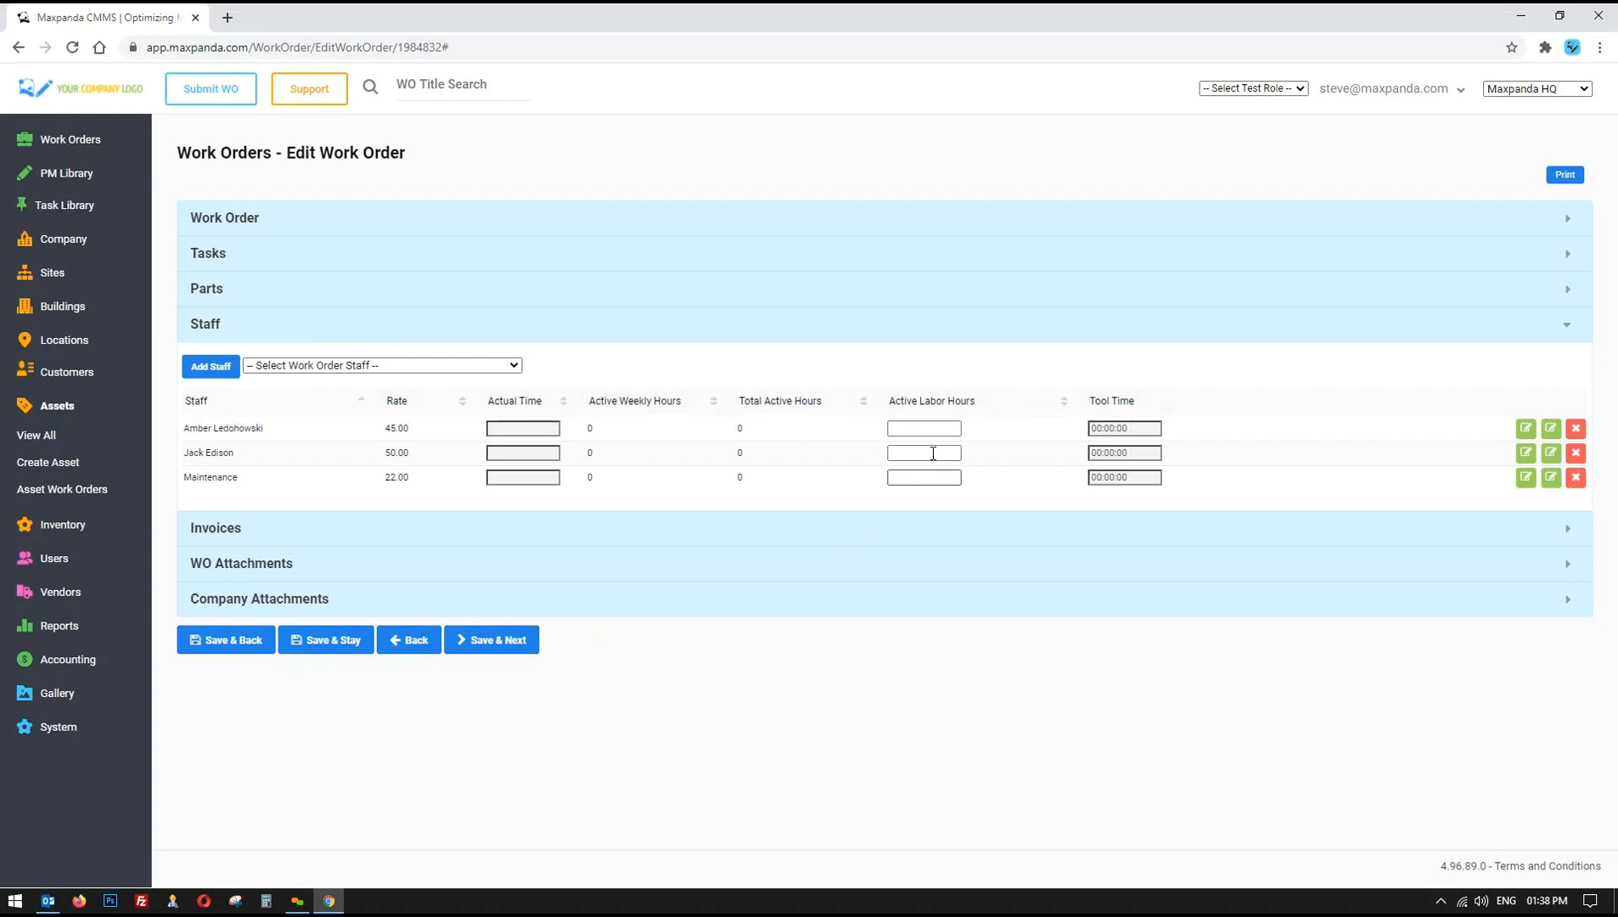
{"action": "left_click", "coordinate": [949, 428]}
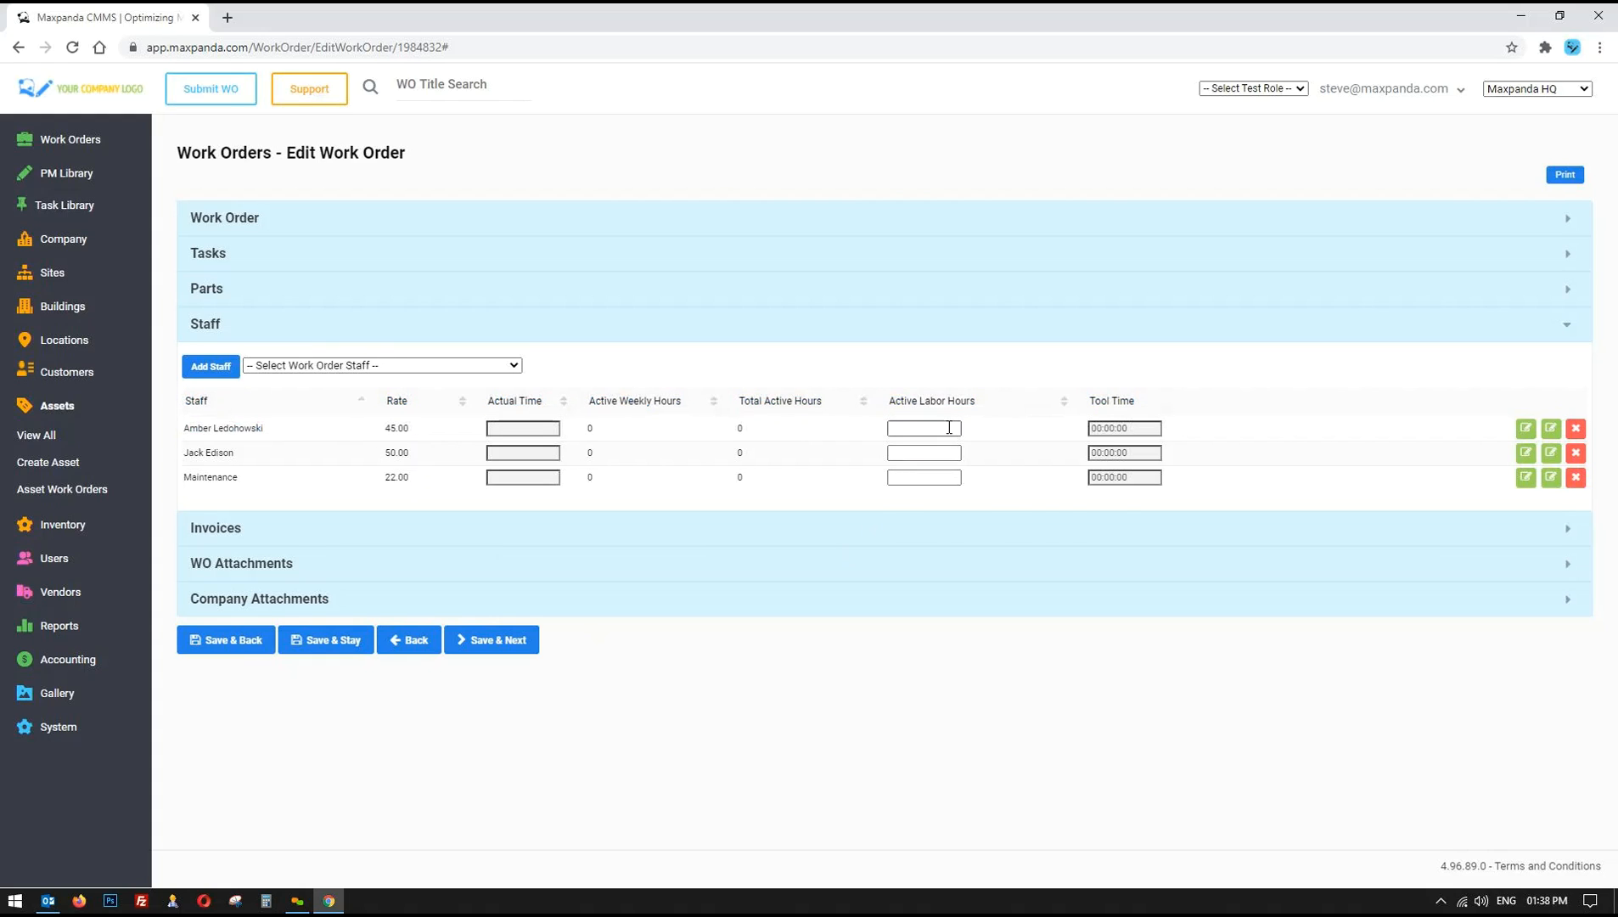
{"action": "left_click", "coordinate": [1124, 431]}
{"action": "left_click_drag", "start_coordinate": [1123, 432], "coordinate": [1122, 433]}
{"action": "left_click", "coordinate": [892, 435]}
- Look through the Invoices, WO Attachments and Company Attachments sections, including the location, asset and part files
{"action": "left_click", "coordinate": [227, 526]}
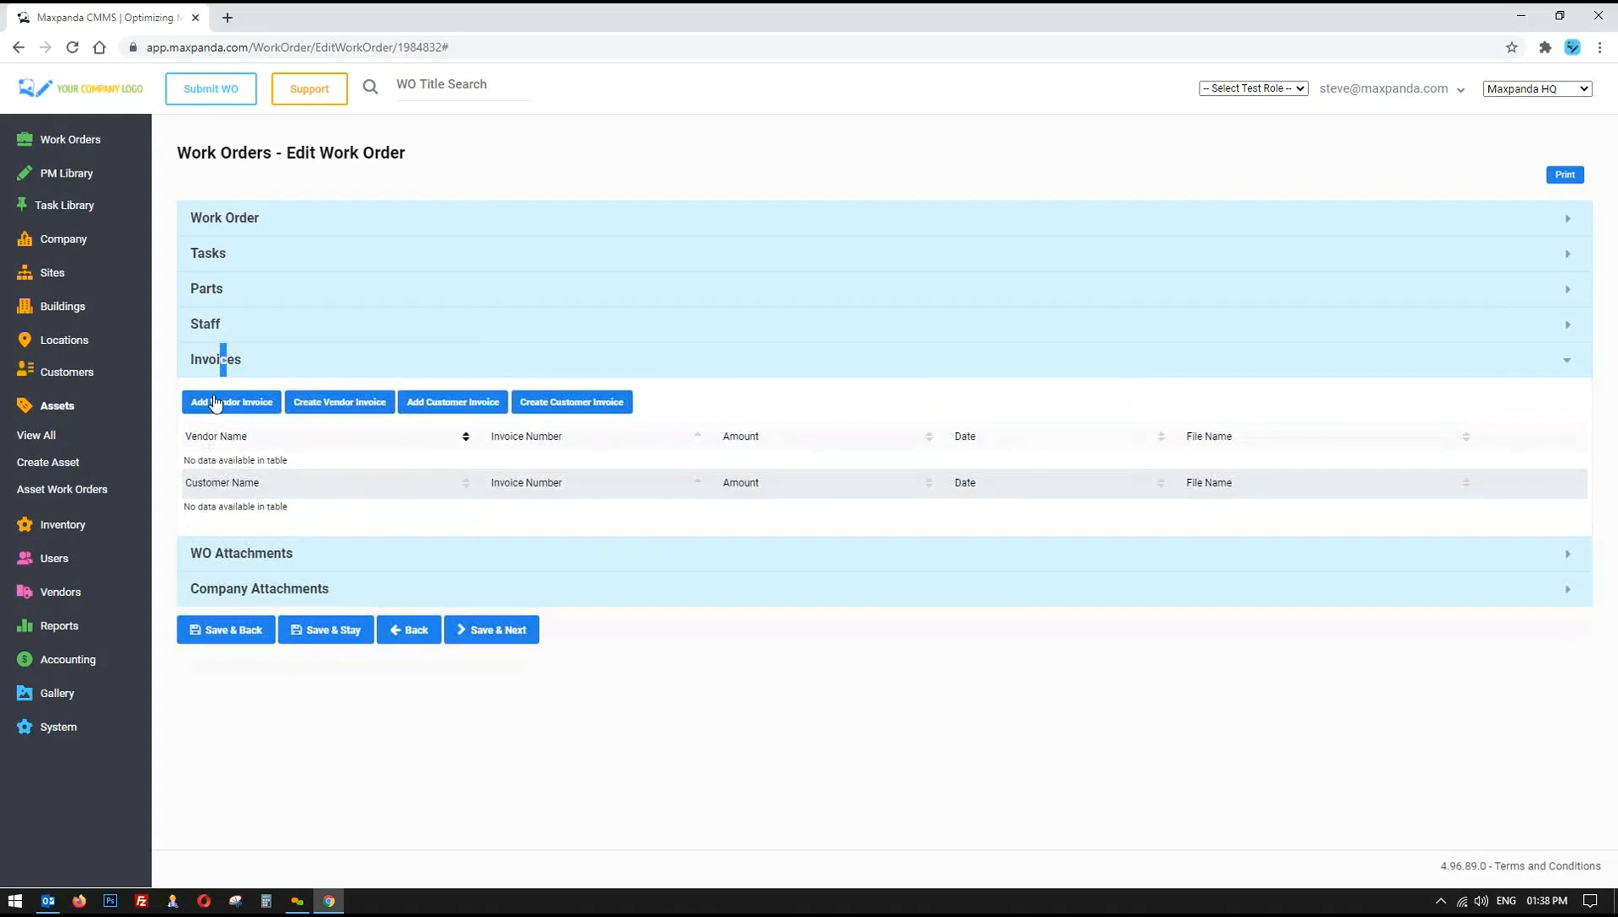
{"action": "left_click", "coordinate": [253, 553]}
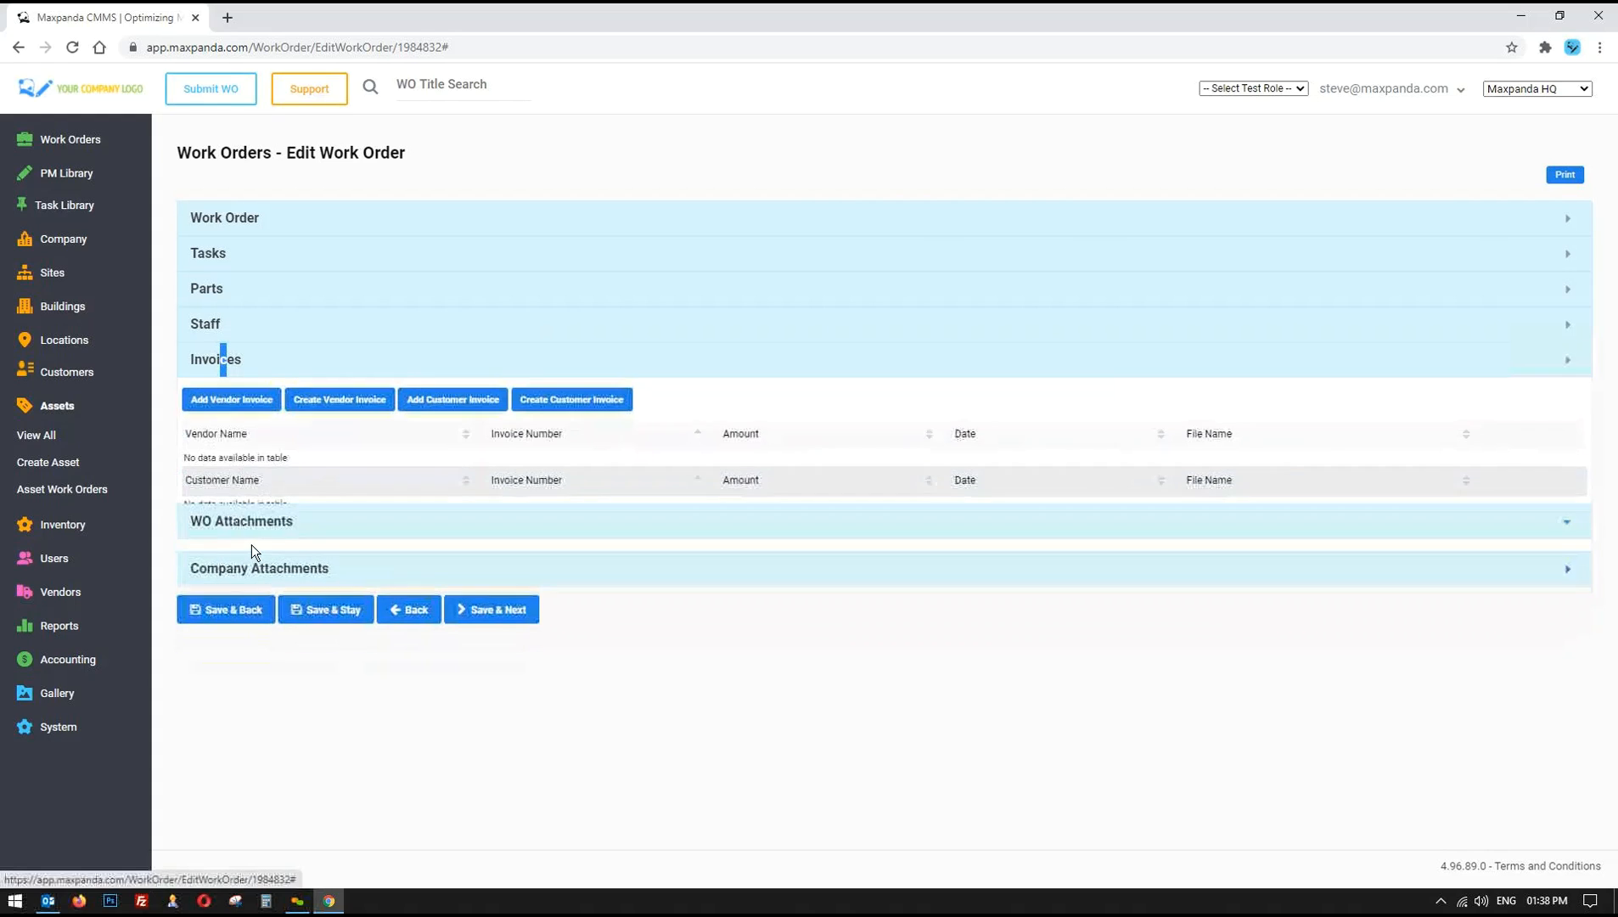
{"action": "left_click_drag", "start_coordinate": [190, 444], "coordinate": [291, 490]}
{"action": "left_click", "coordinate": [290, 490]}
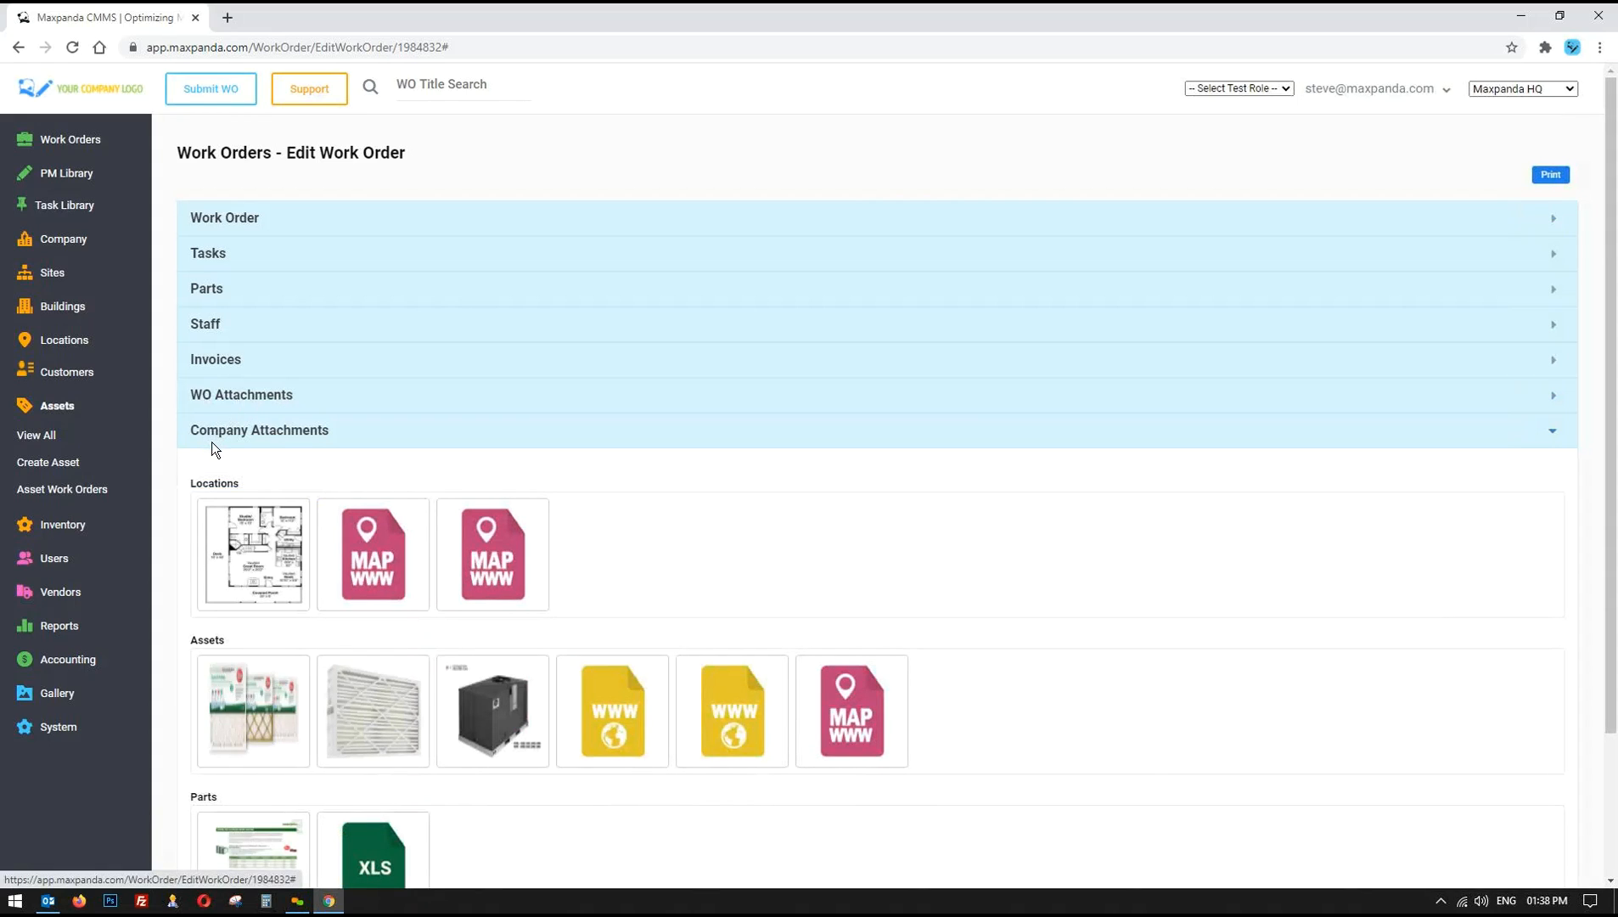
{"action": "scroll", "coordinate": [212, 442], "scroll_direction": "down", "scroll_amount": 3}
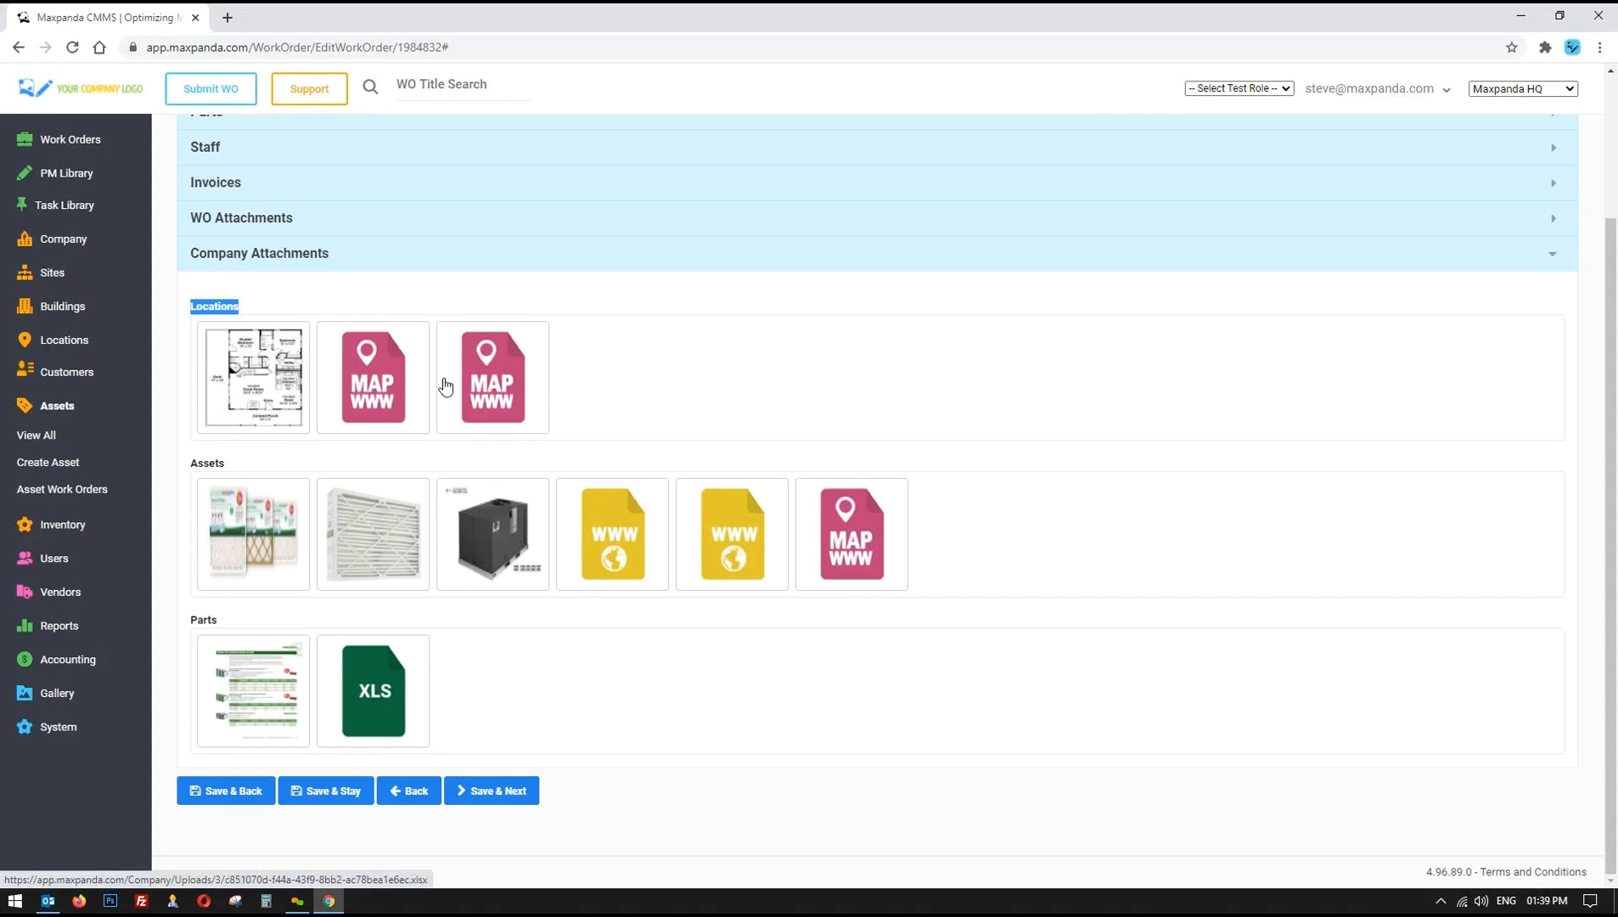
{"action": "left_click", "coordinate": [556, 706]}
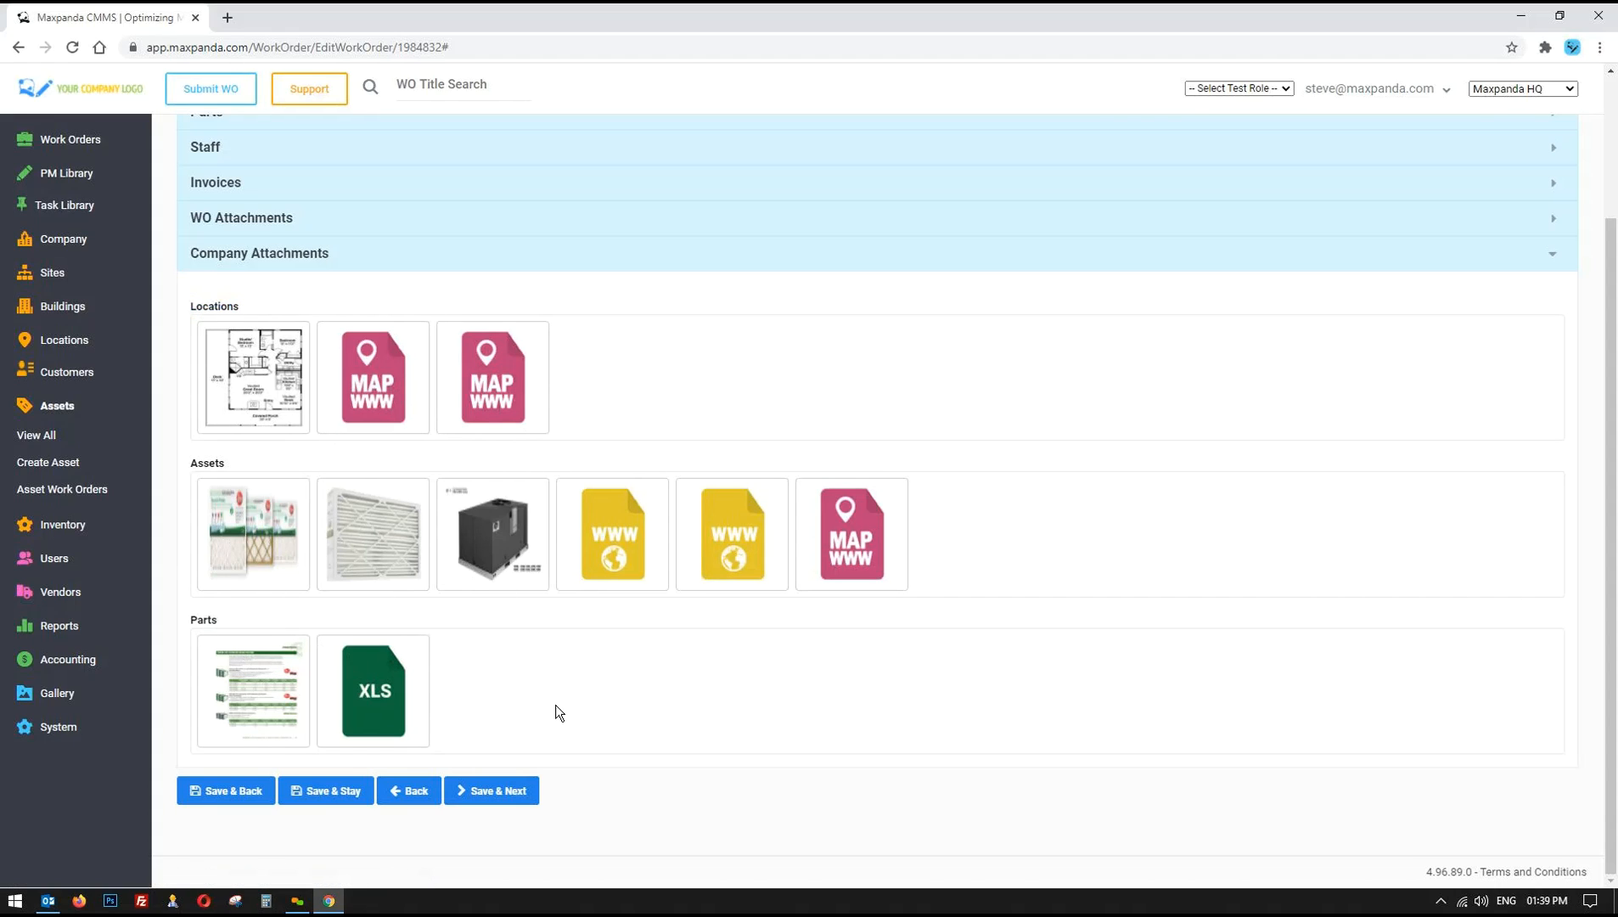
- Return to the main Work Order section, check the available priorities and select Low - 7 Days
{"action": "left_click", "coordinate": [234, 793]}
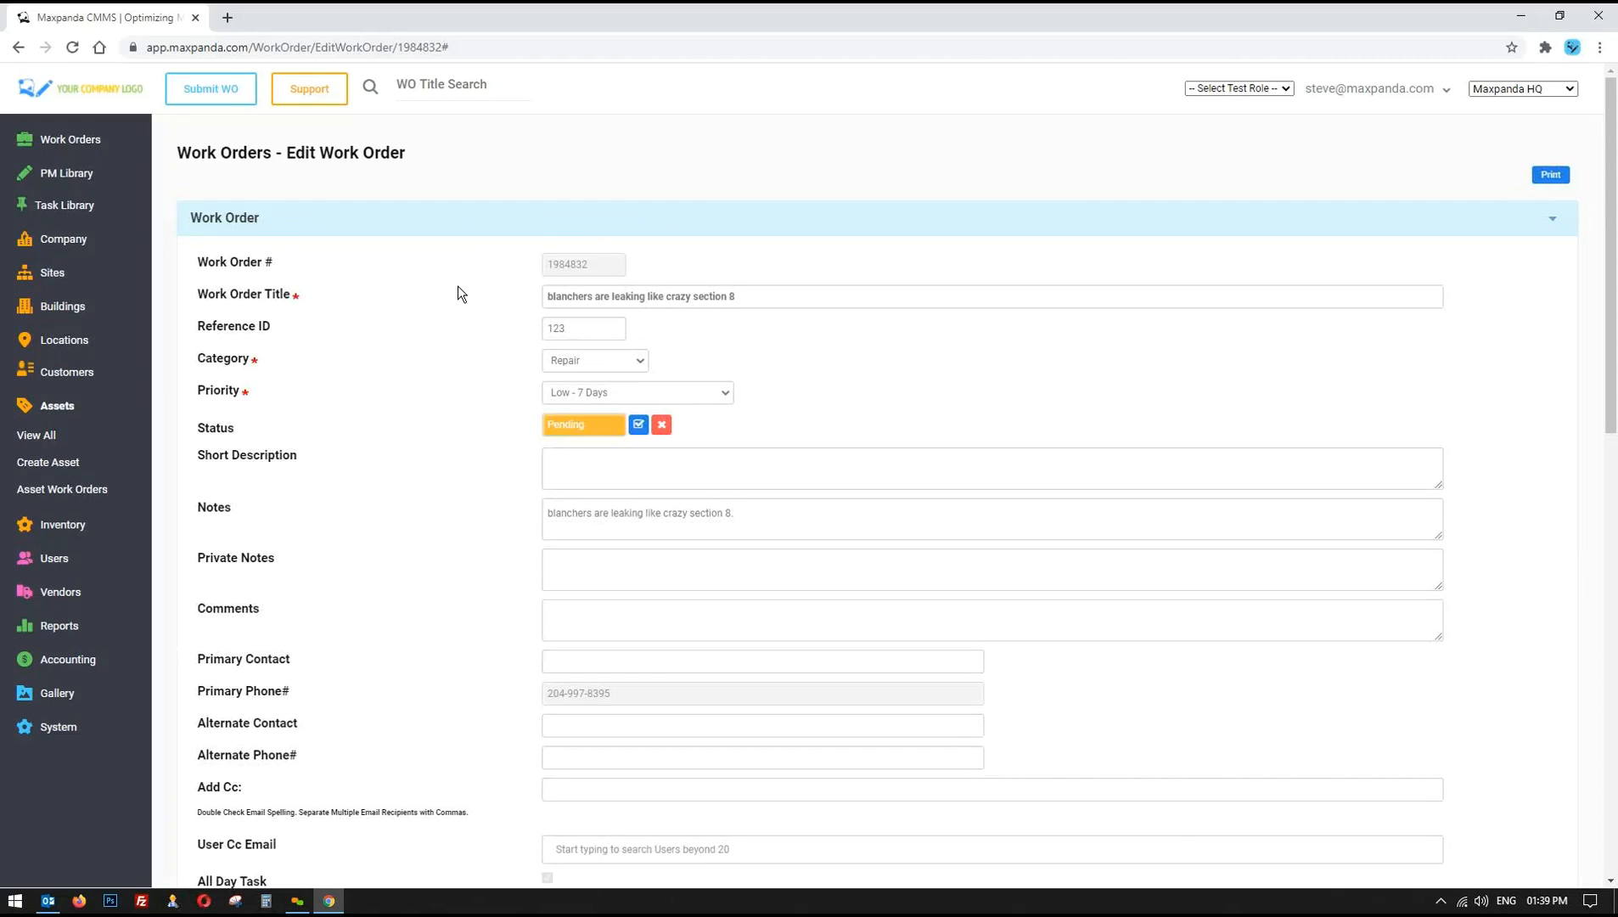
{"action": "scroll", "coordinate": [506, 432], "scroll_direction": "down", "scroll_amount": 2}
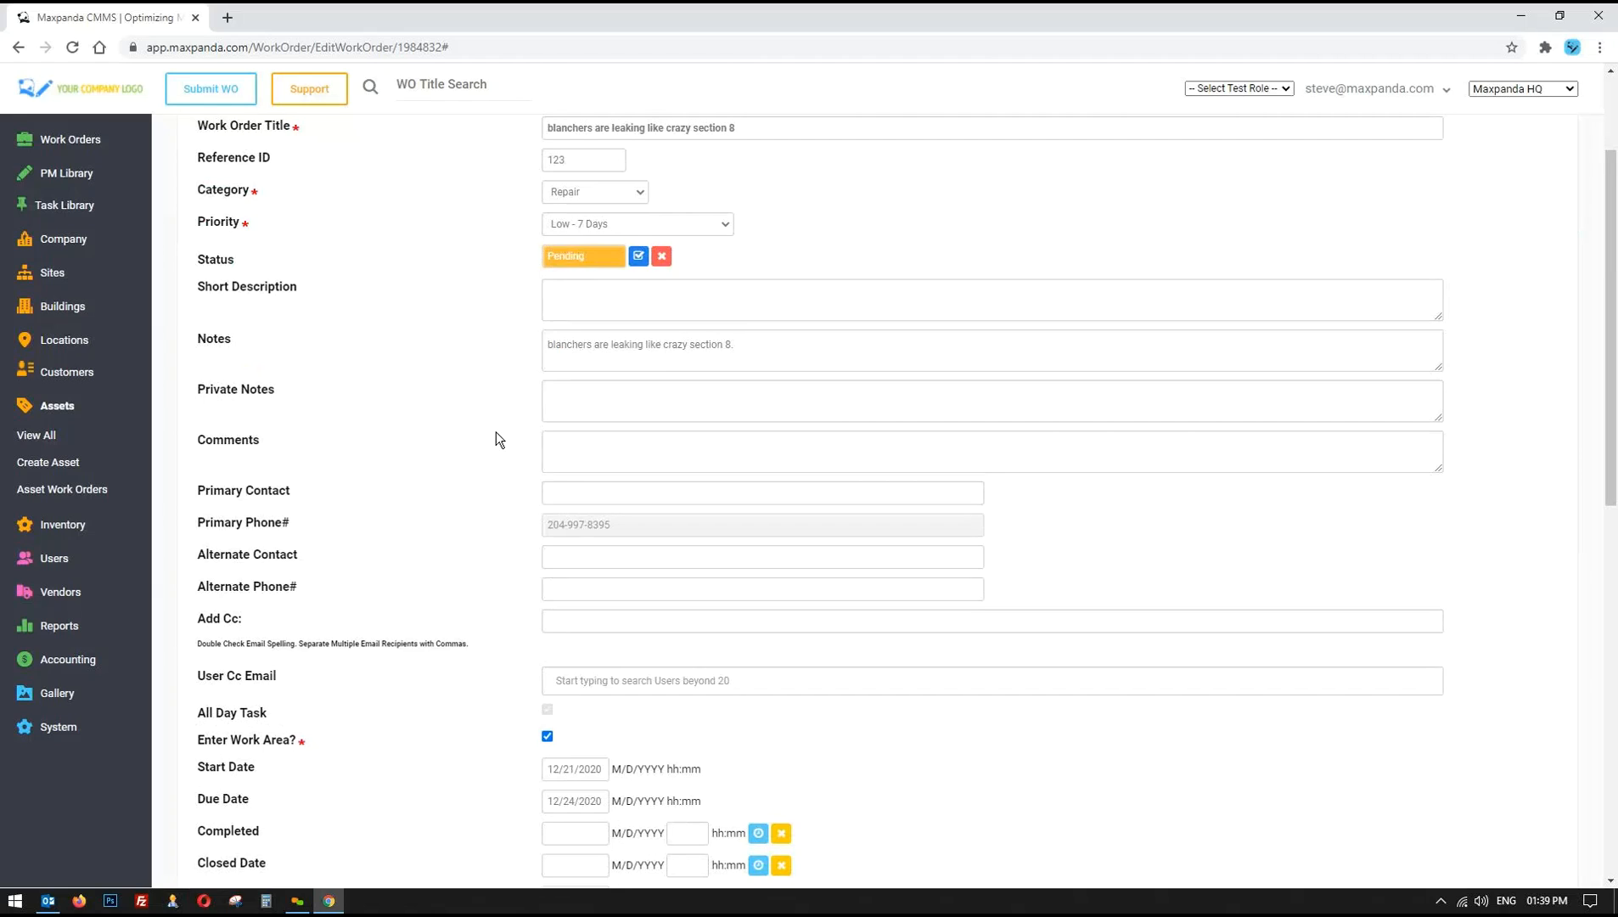
{"action": "scroll", "coordinate": [500, 439], "scroll_direction": "up", "scroll_amount": 2}
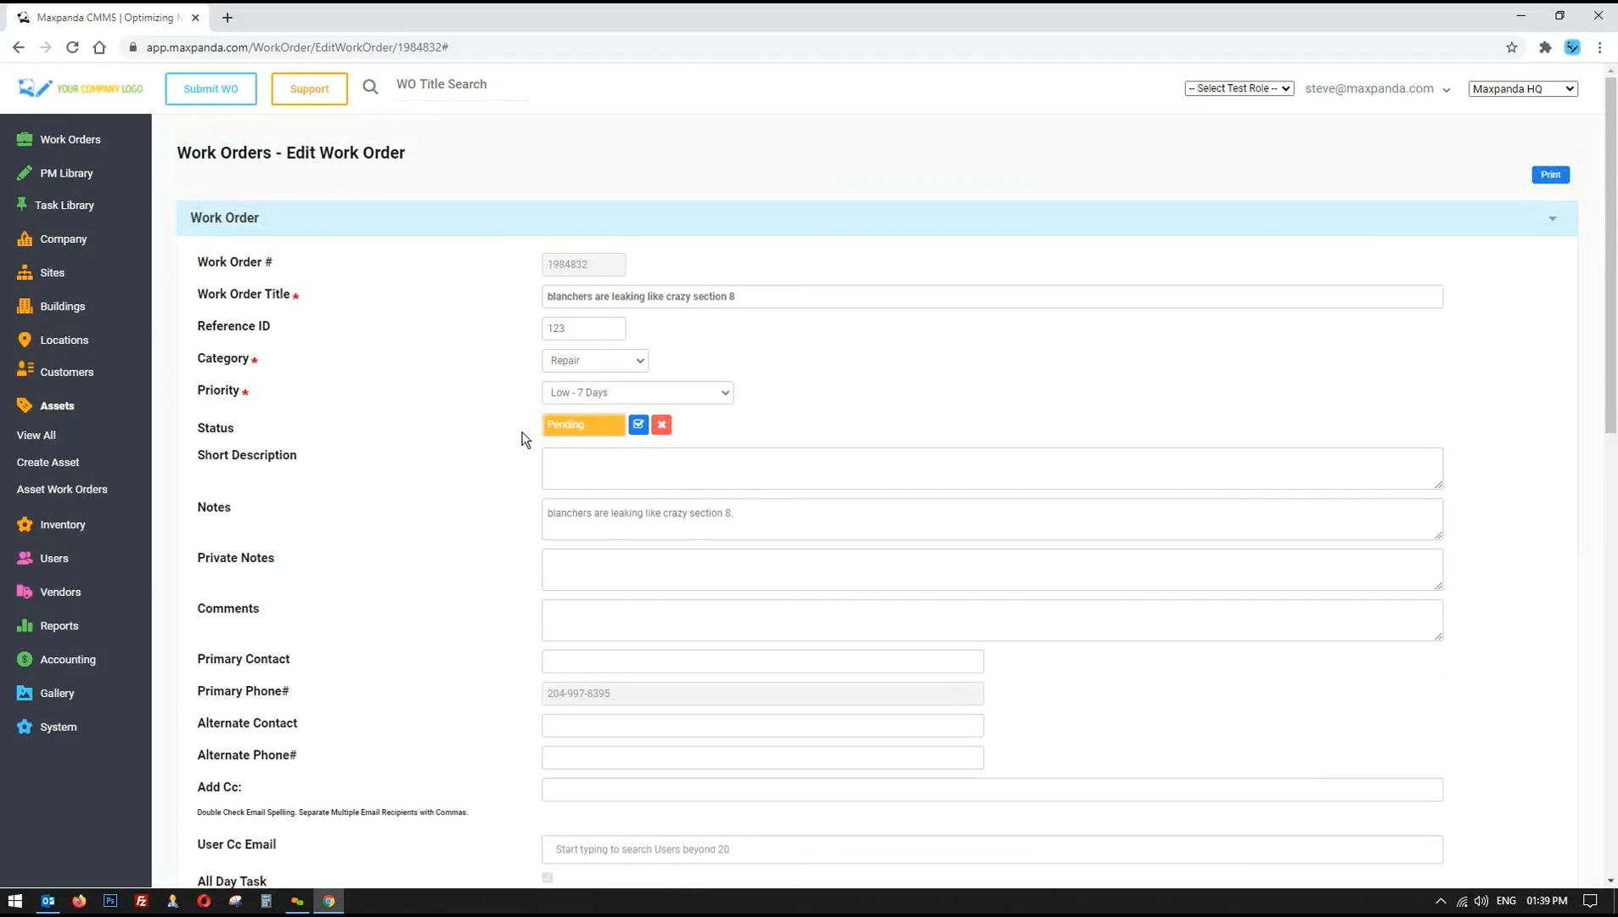
{"action": "left_click", "coordinate": [655, 393]}
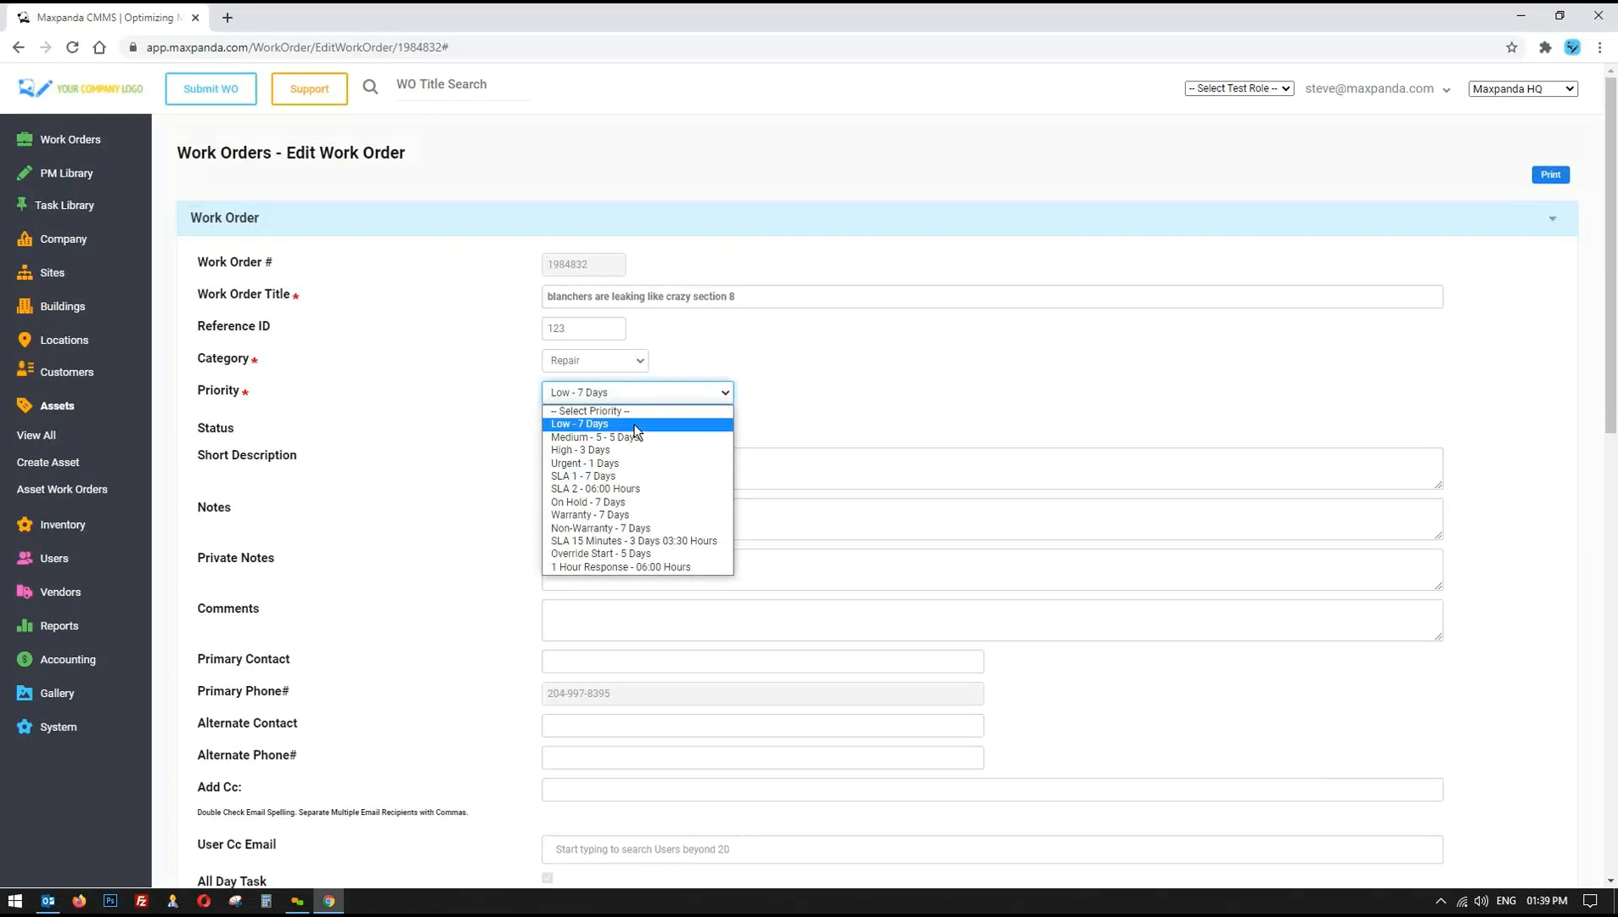
{"action": "left_click", "coordinate": [635, 425]}
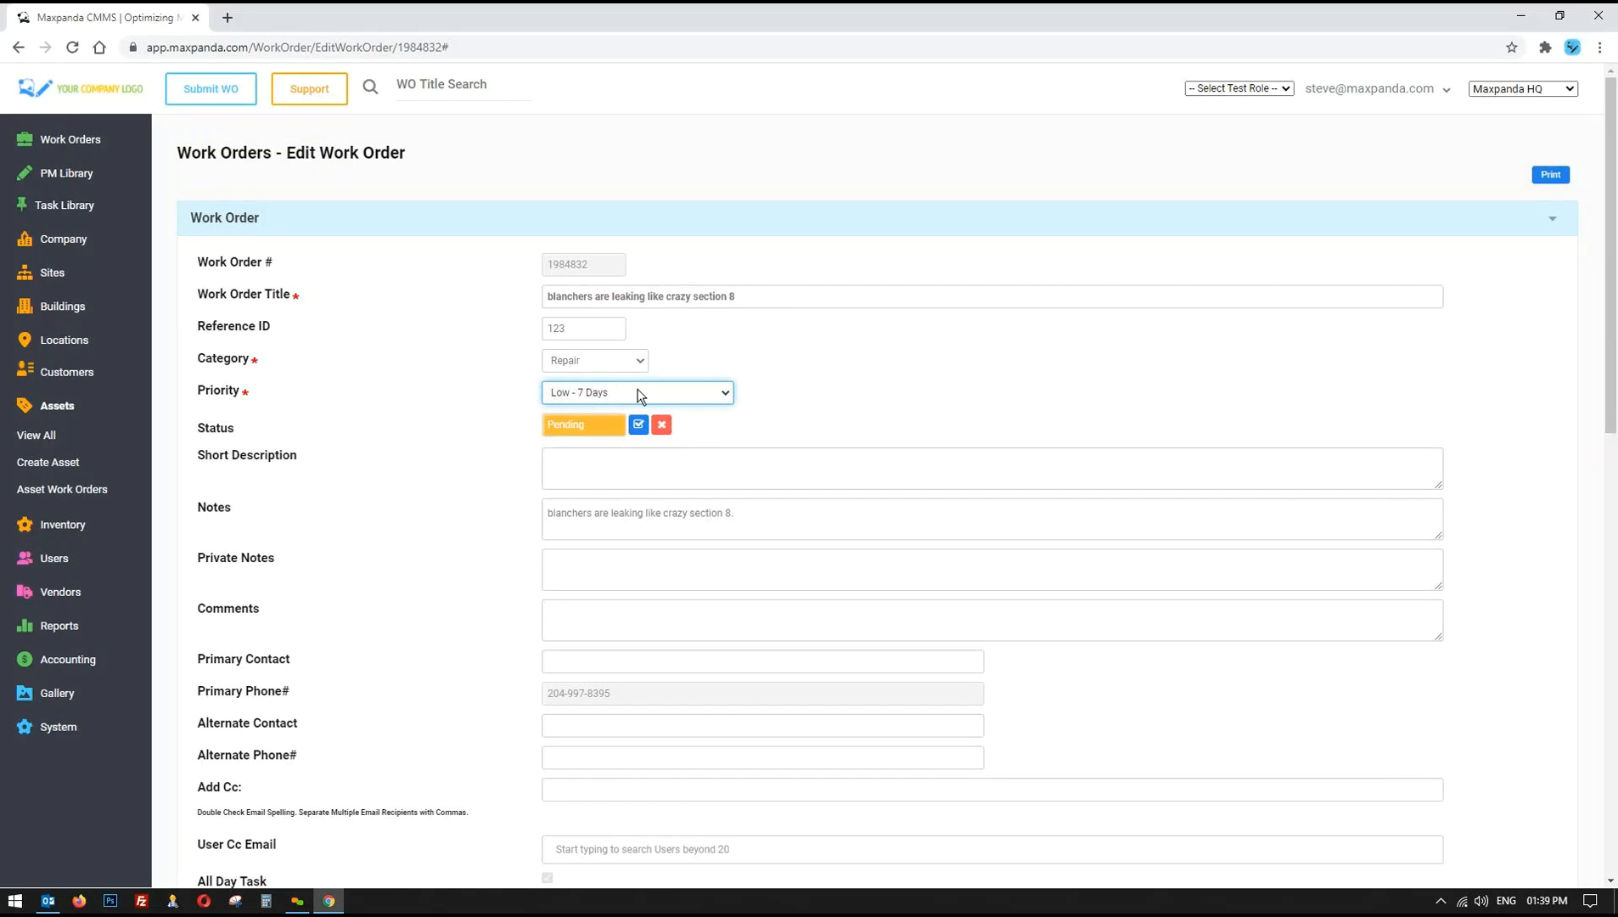
- Review the remaining work order fields and approve the pending work order
{"action": "scroll", "coordinate": [448, 557], "scroll_direction": "down", "scroll_amount": 12}
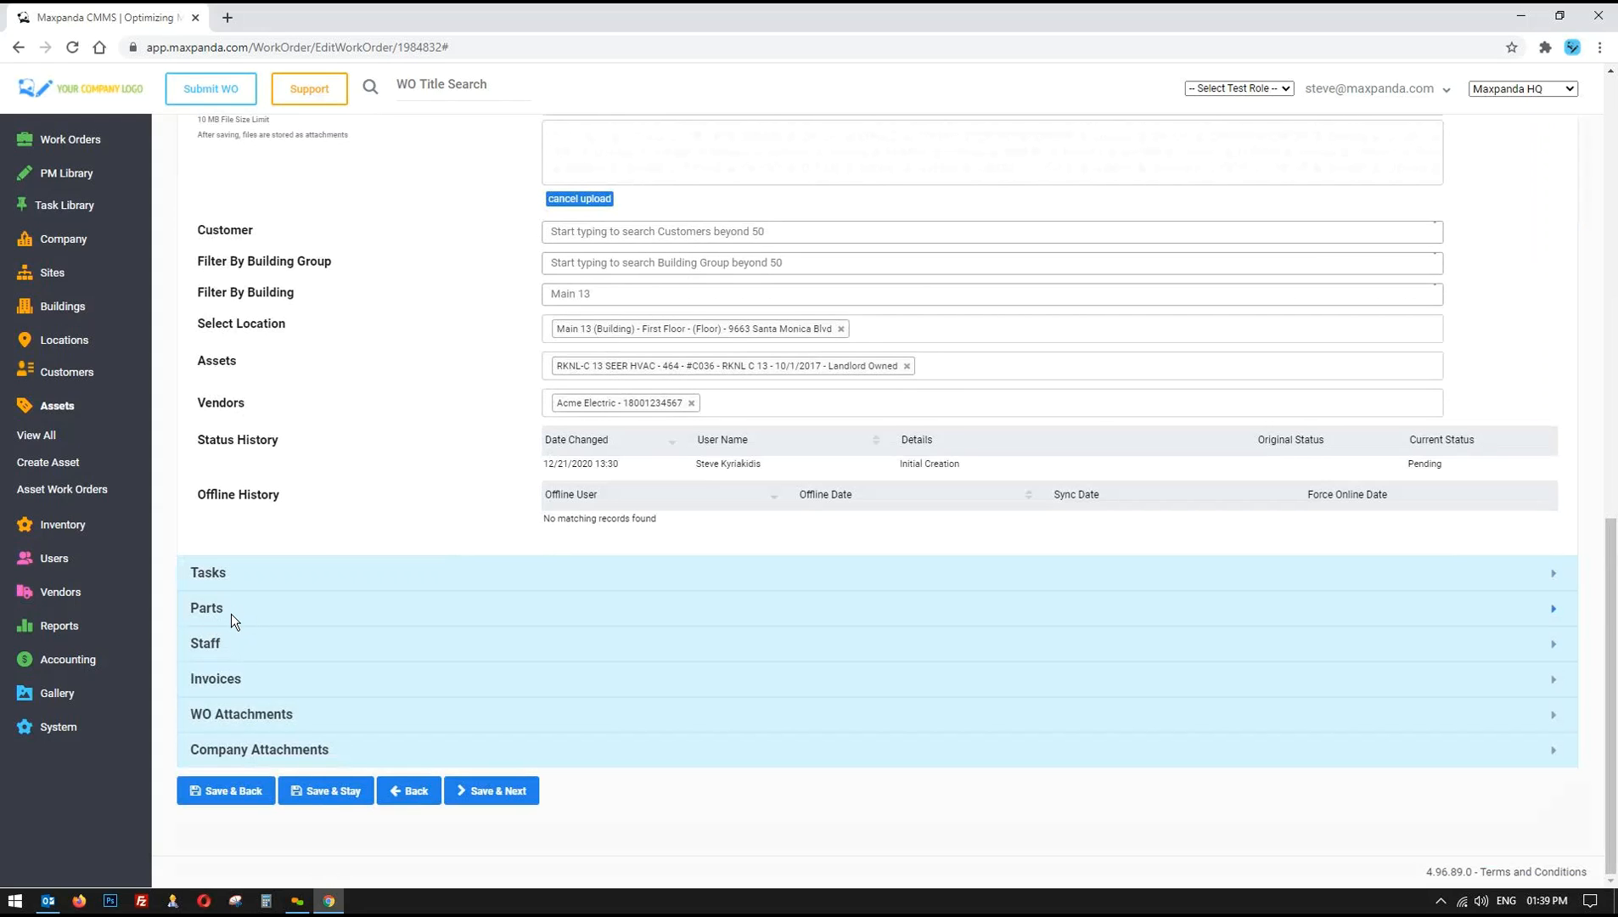
{"action": "scroll", "coordinate": [454, 466], "scroll_direction": "up", "scroll_amount": 12}
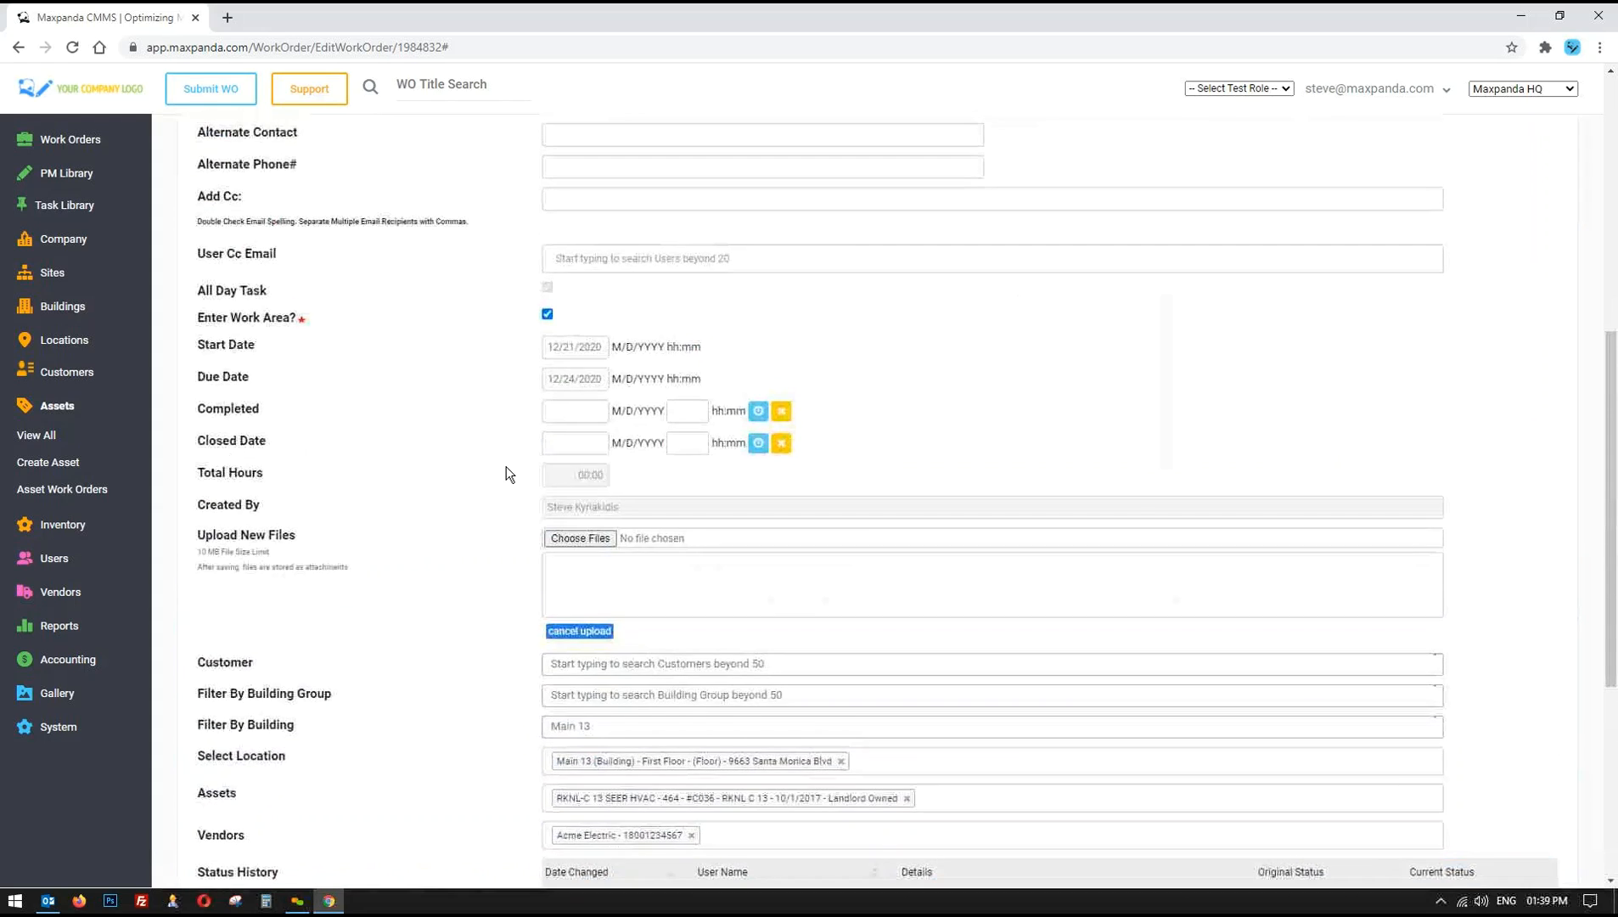
{"action": "left_click", "coordinate": [638, 328]}
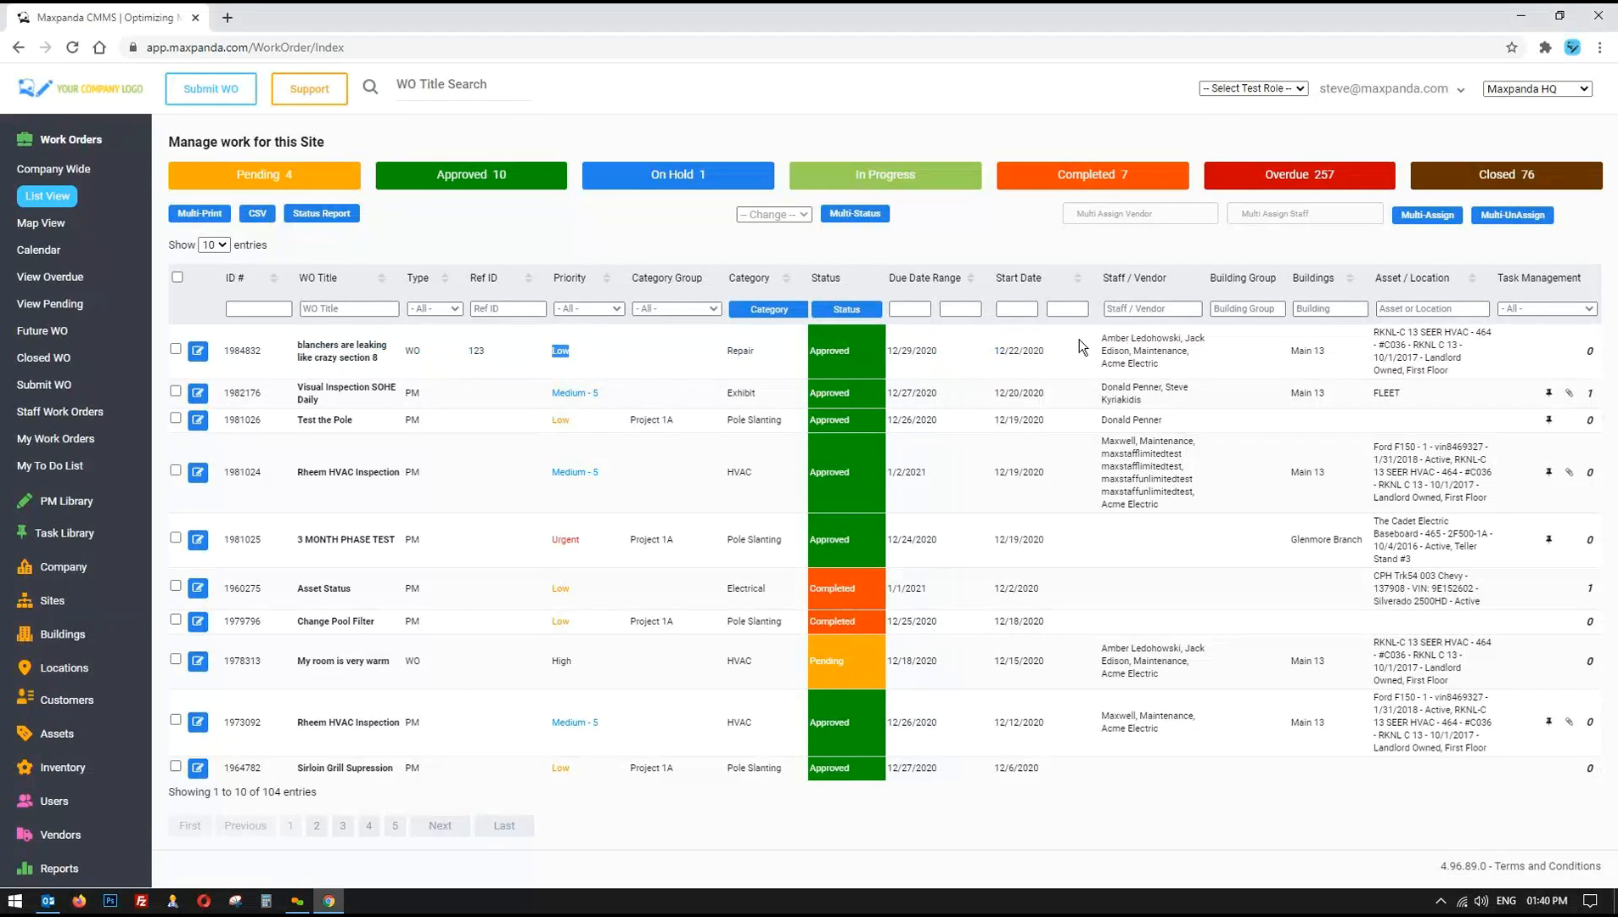
- Check the assigned staff and vendor in the list, then reopen "blanchers are leaking like crazy section 8" to review its status options and dates
{"action": "left_click_drag", "start_coordinate": [1101, 340], "coordinate": [1159, 363]}
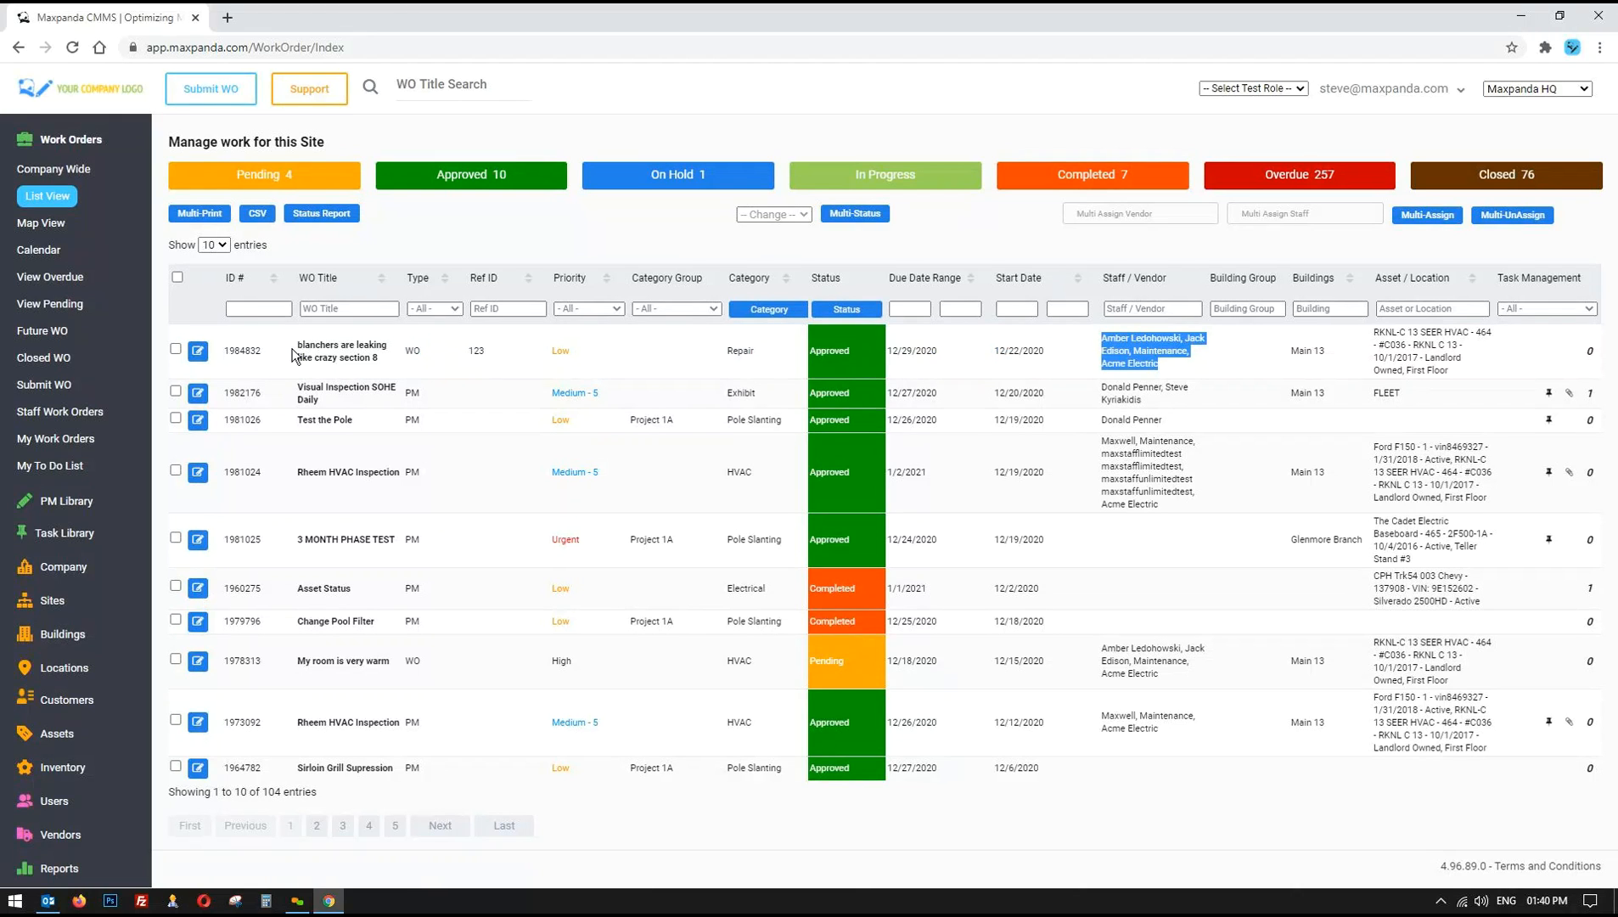
{"action": "left_click", "coordinate": [196, 355]}
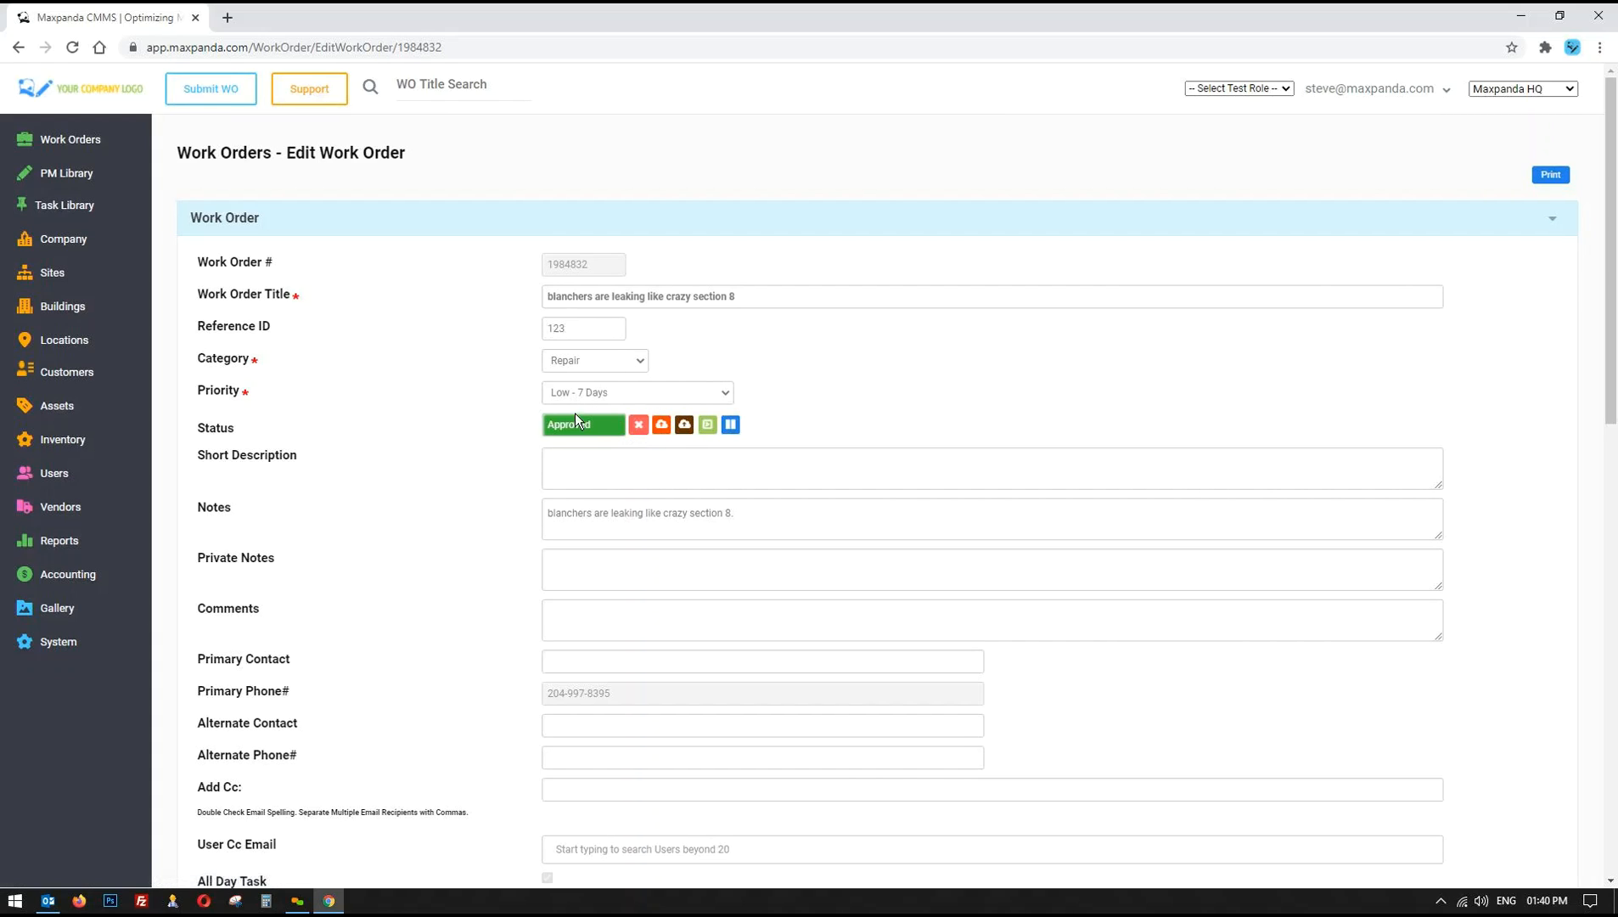
{"action": "scroll", "coordinate": [614, 701], "scroll_direction": "down", "scroll_amount": 4}
{"action": "scroll", "coordinate": [628, 595], "scroll_direction": "up", "scroll_amount": 4}
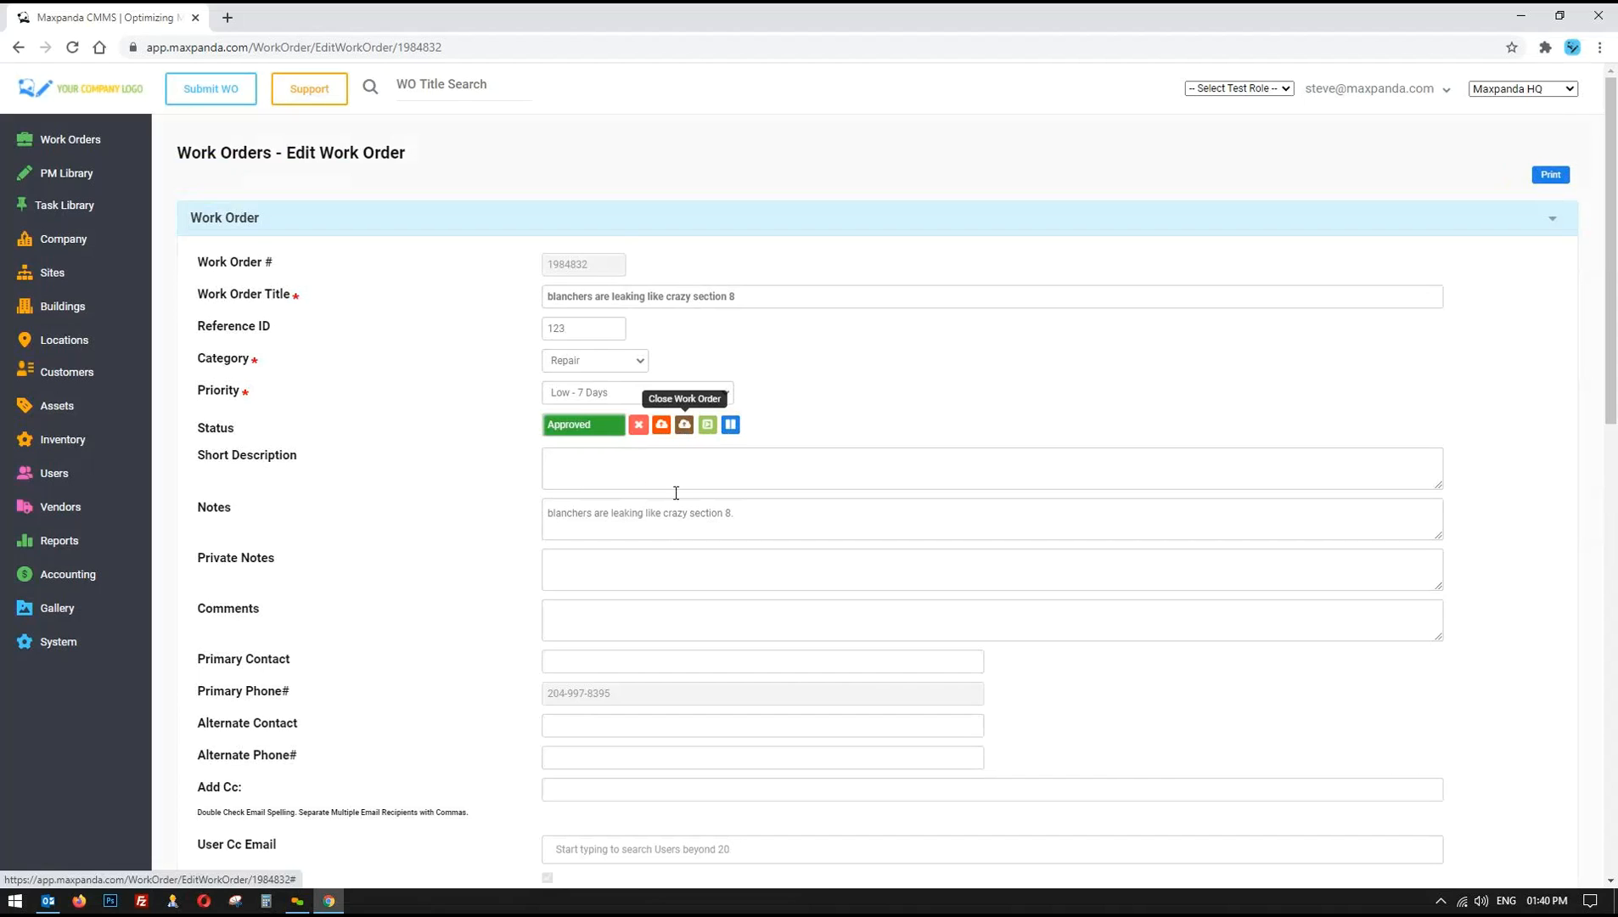
{"action": "scroll", "coordinate": [693, 678], "scroll_direction": "down", "scroll_amount": 5}
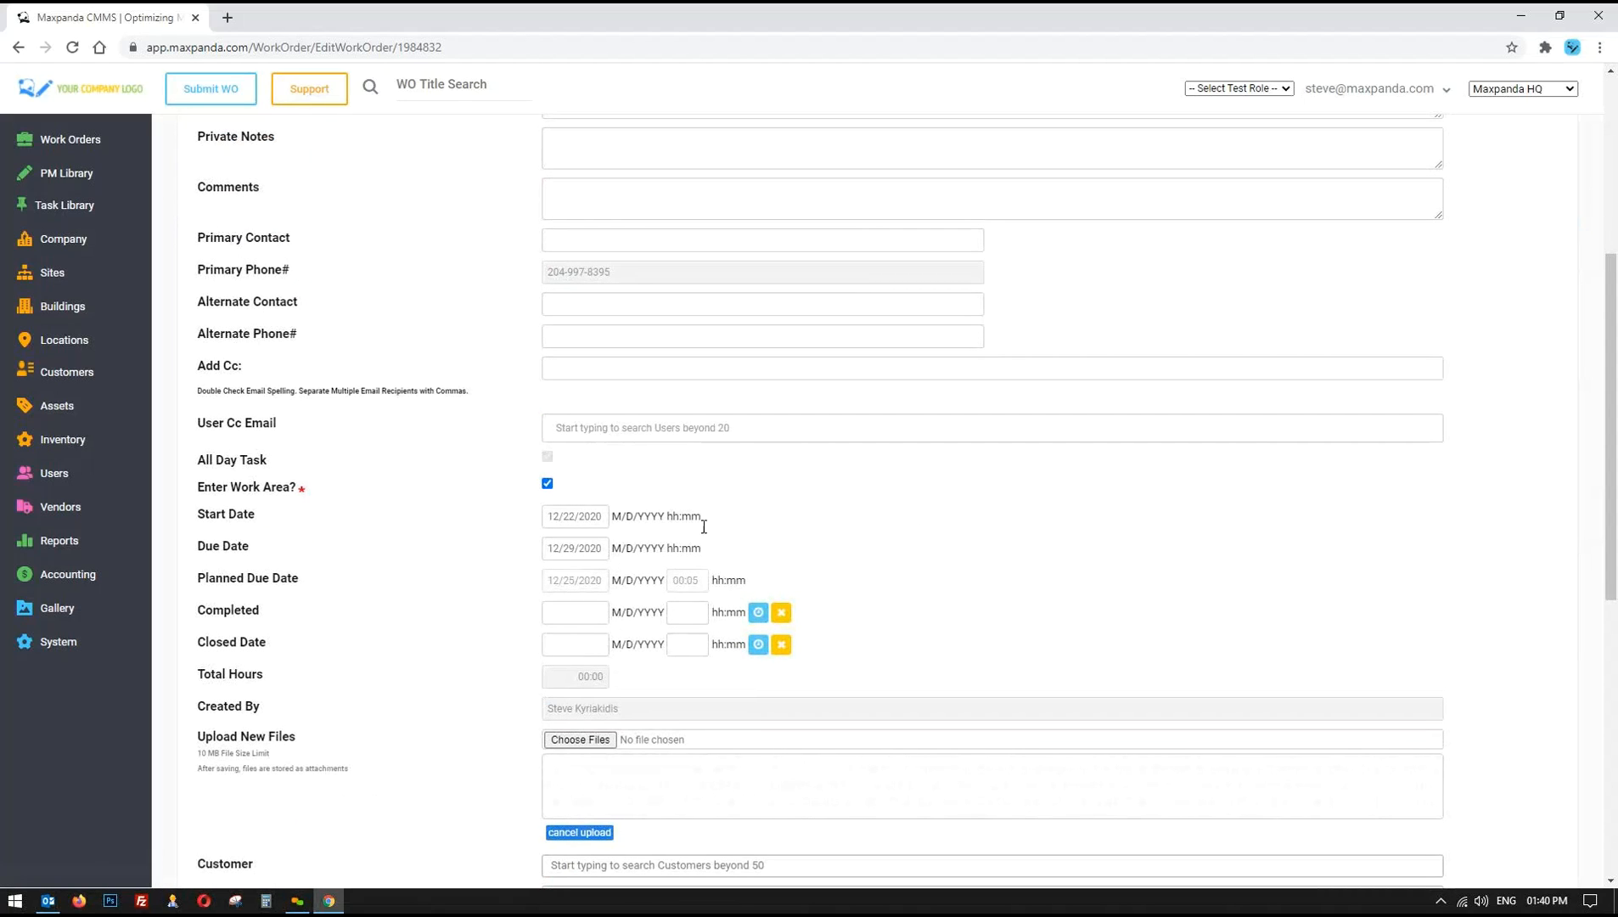
{"action": "scroll", "coordinate": [881, 582], "scroll_direction": "up", "scroll_amount": 3}
{"action": "scroll", "coordinate": [521, 358], "scroll_direction": "up", "scroll_amount": 1}
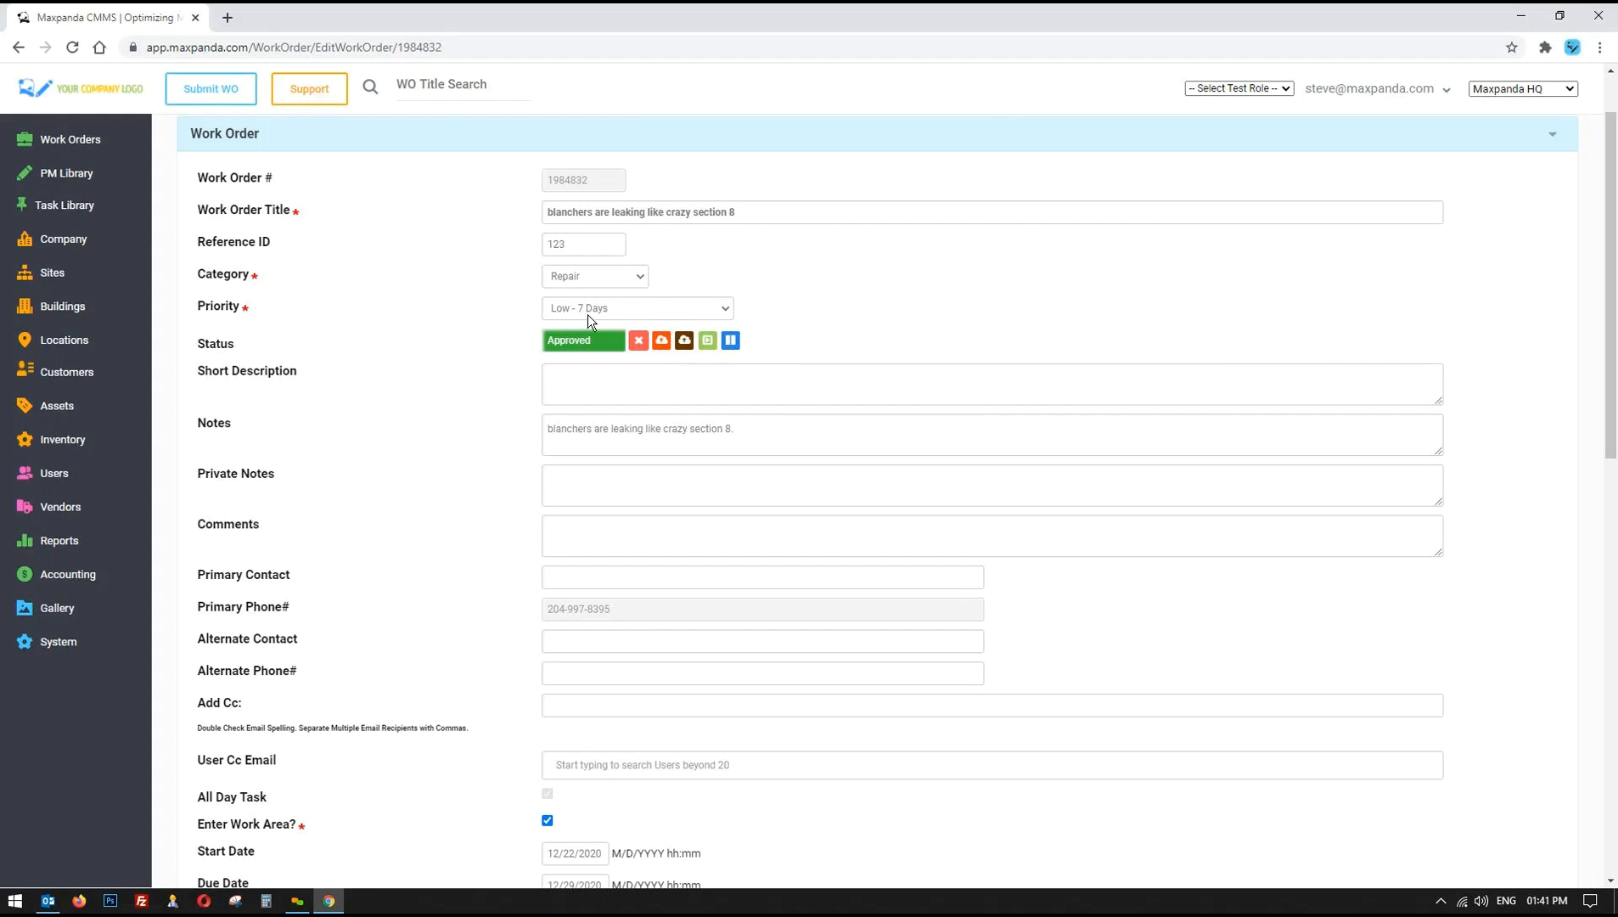
- Open the comment prompt for putting the work order on hold and cancel it
{"action": "left_click", "coordinate": [730, 339]}
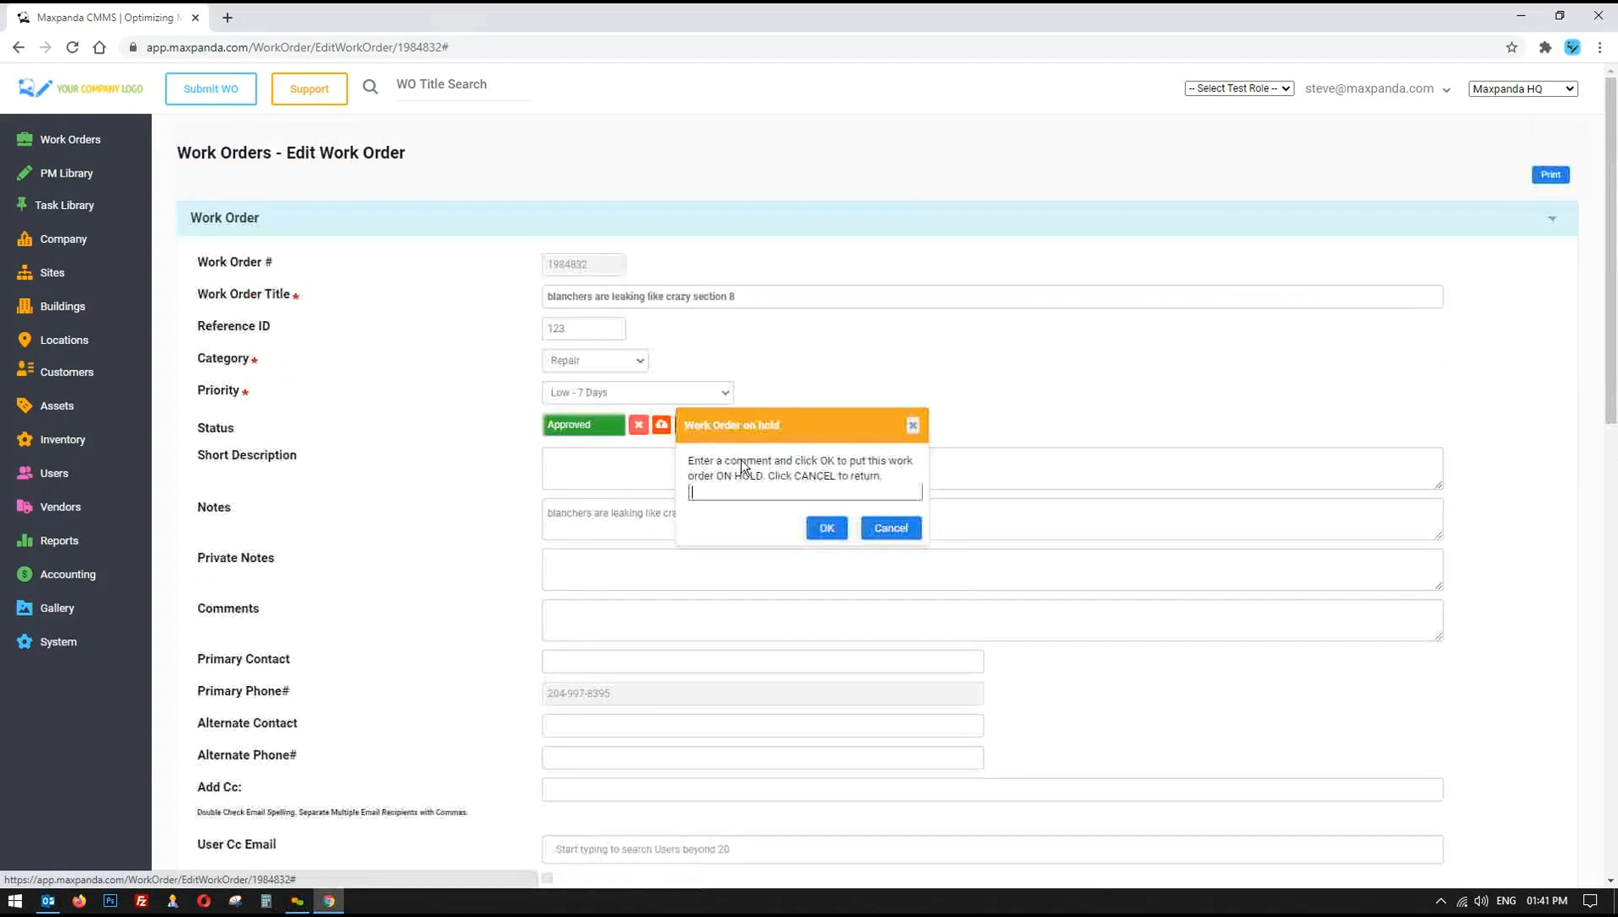
{"action": "left_click", "coordinate": [891, 529]}
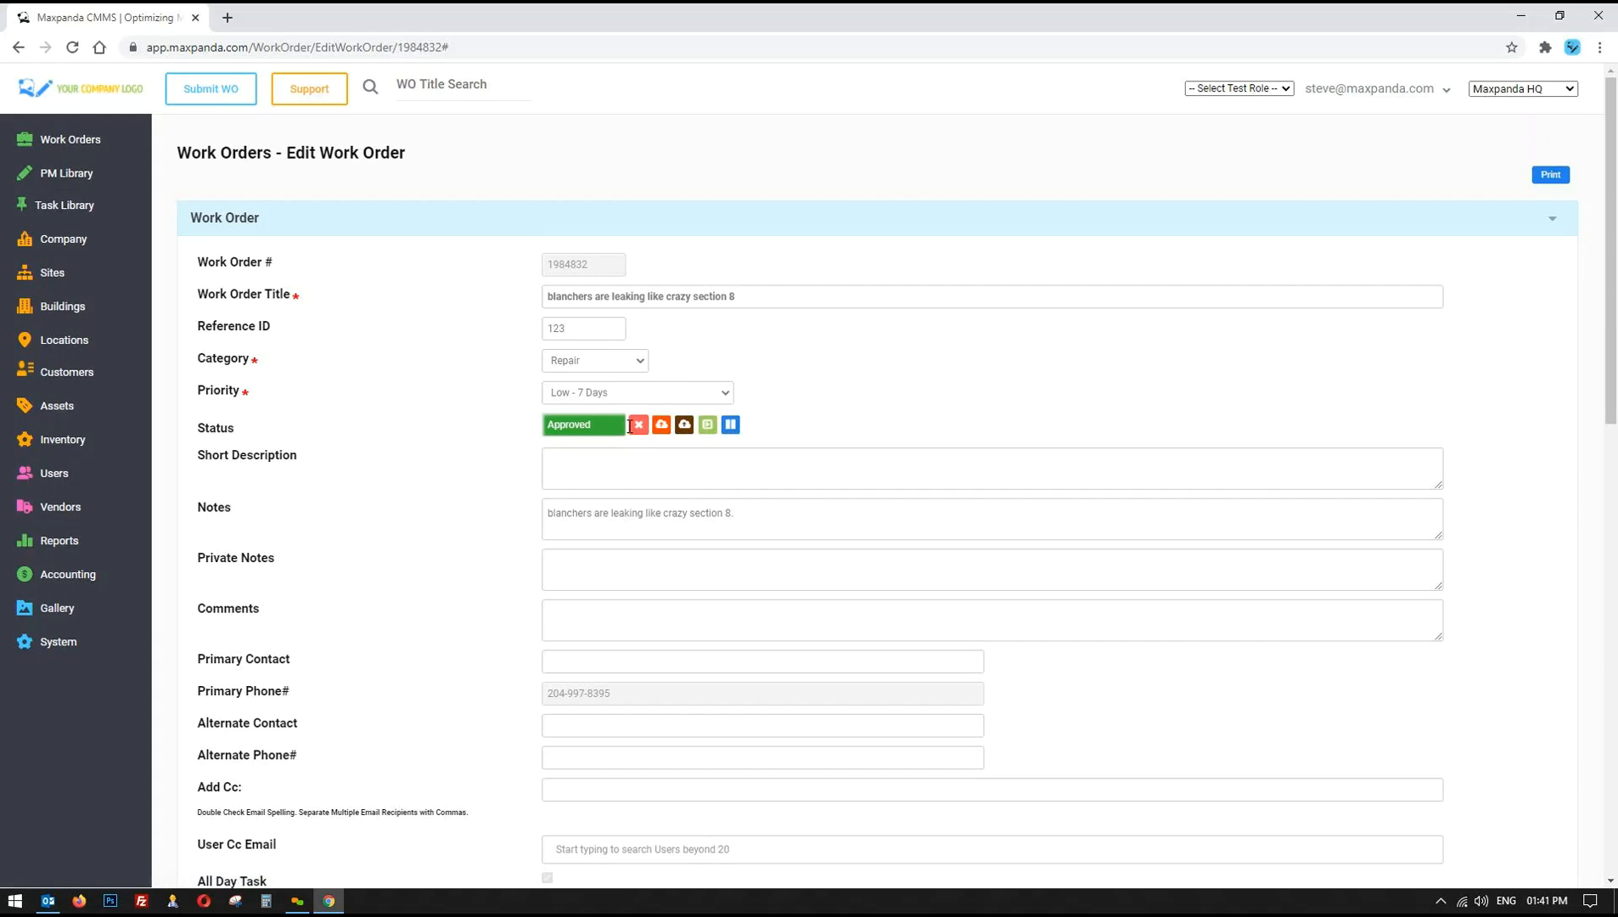
{"action": "scroll", "coordinate": [838, 390], "scroll_direction": "down", "scroll_amount": 1}
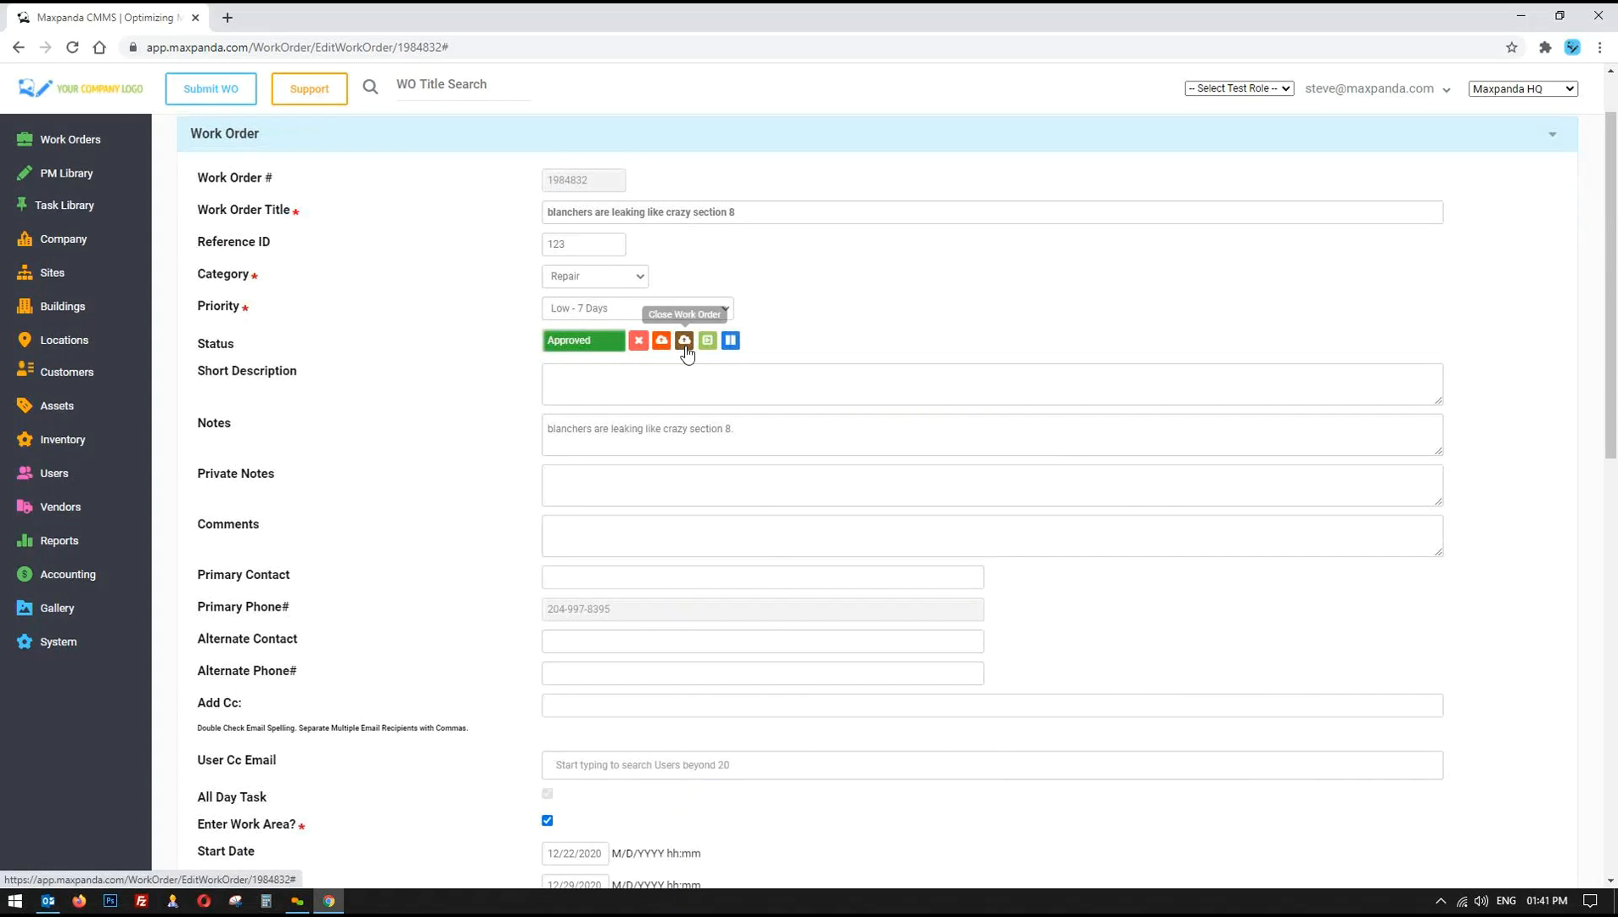
- Enter the comment "duct tape on side of blancher. all fixed." on the approved work order
{"action": "left_click", "coordinate": [615, 526]}
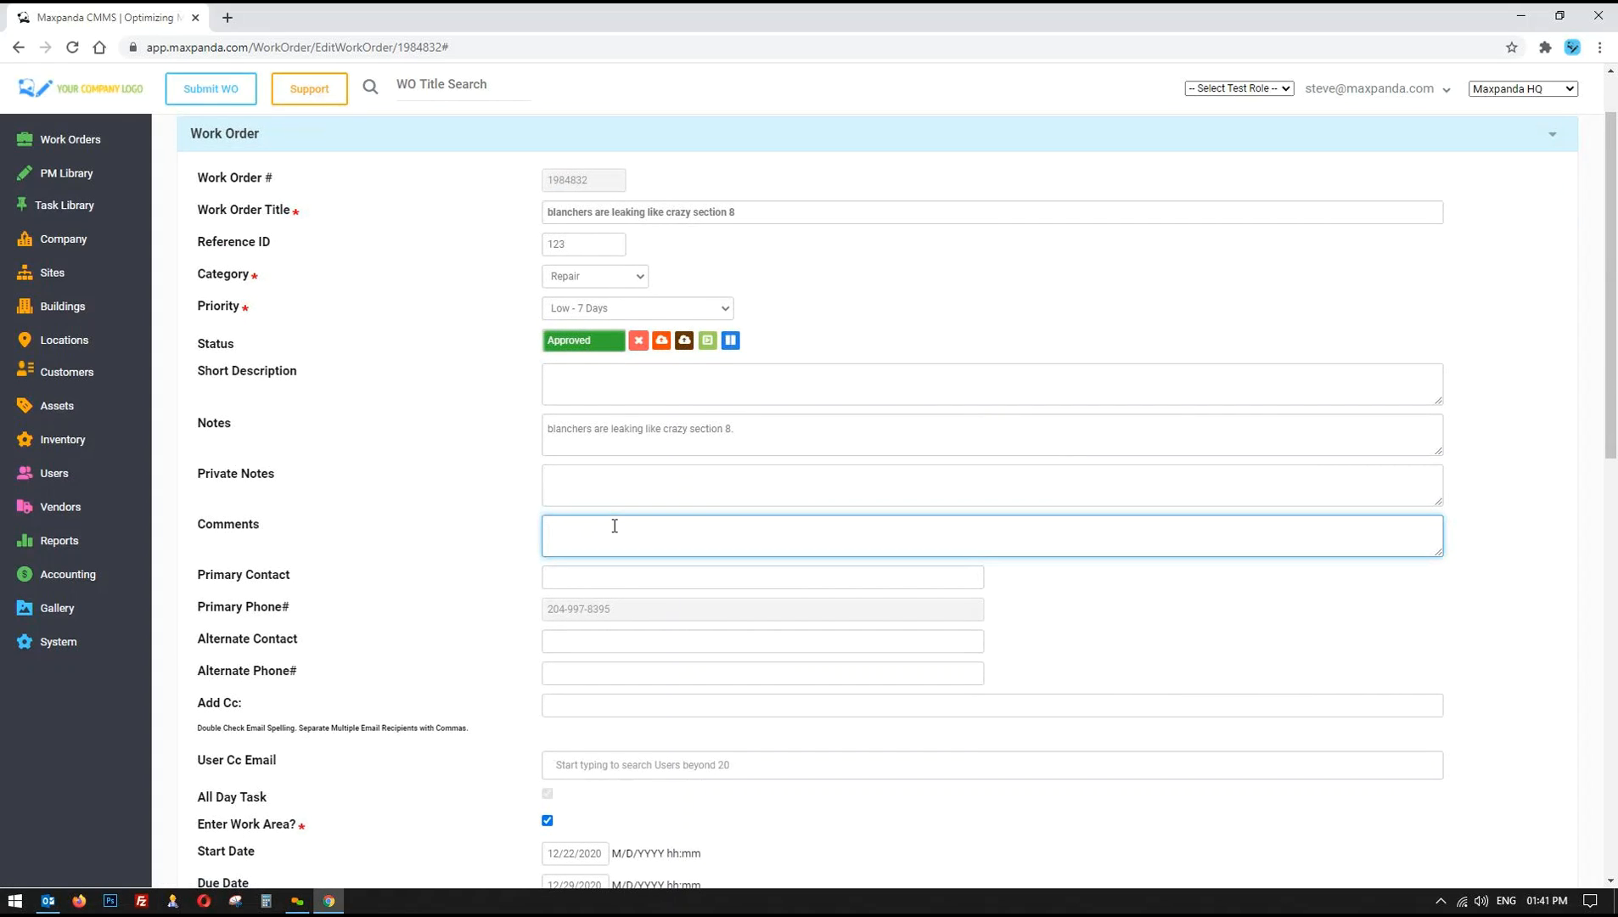
{"action": "type", "text": "rem"}
{"action": "key", "text": "BackSpace"}
{"action": "key", "text": "BackSpace"}
{"action": "type", "text": "uct tape on side of blancher. all fixed."}
- Check the work order's tasks, then set the allocated parts to 2 for Displasser and 22 for RXHF-E24MERV 13
{"action": "scroll", "coordinate": [476, 566], "scroll_direction": "down", "scroll_amount": 15}
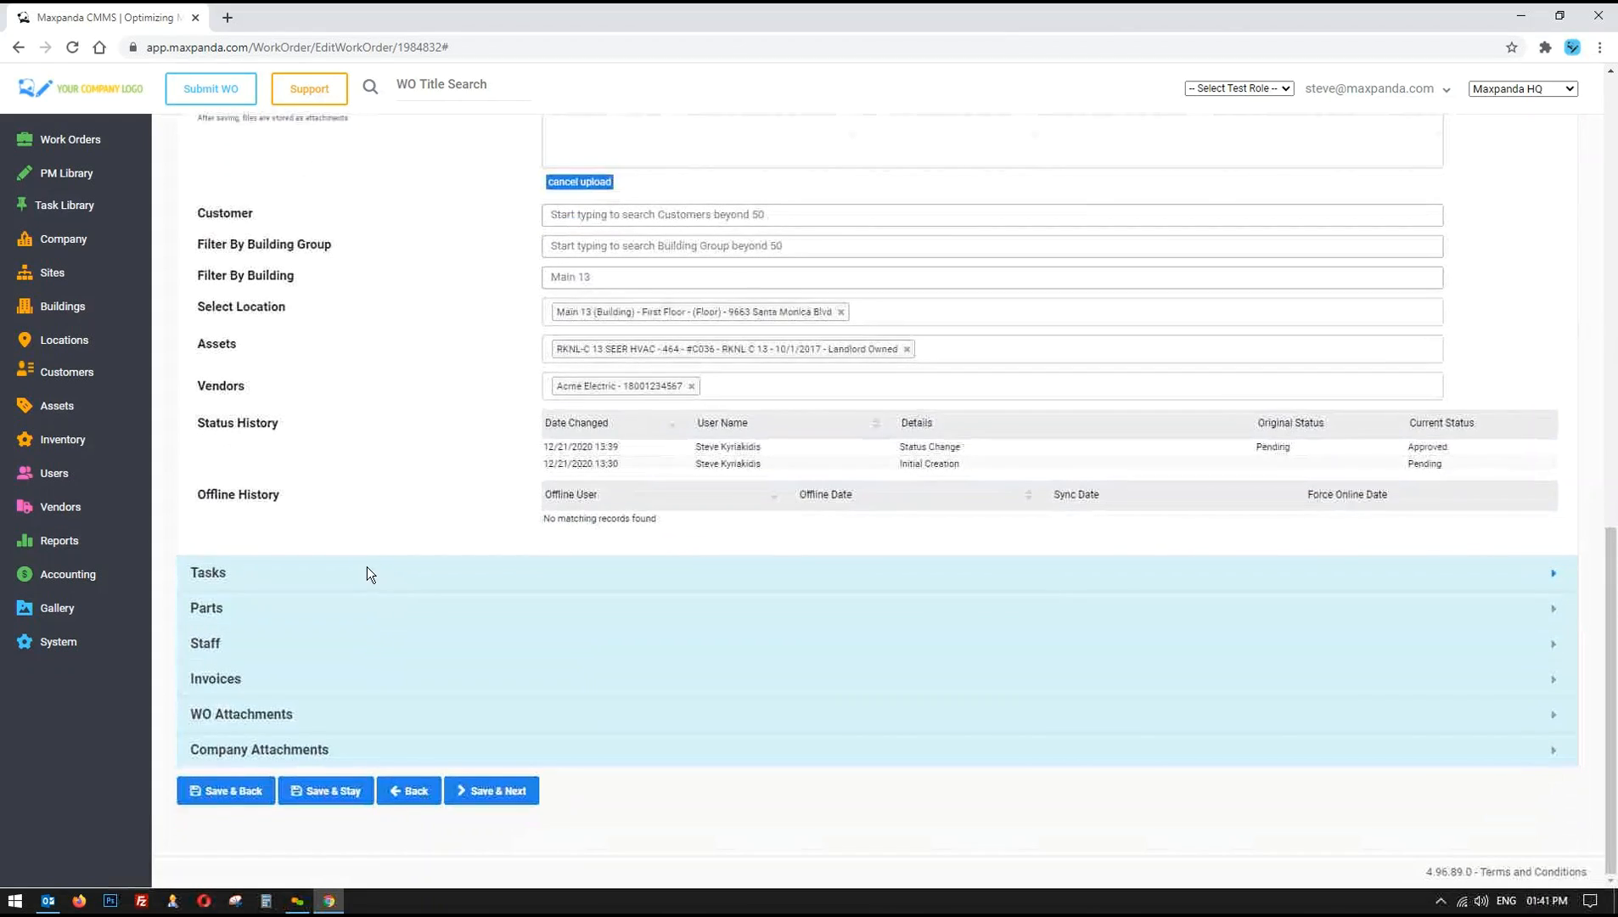
{"action": "left_click", "coordinate": [367, 574]}
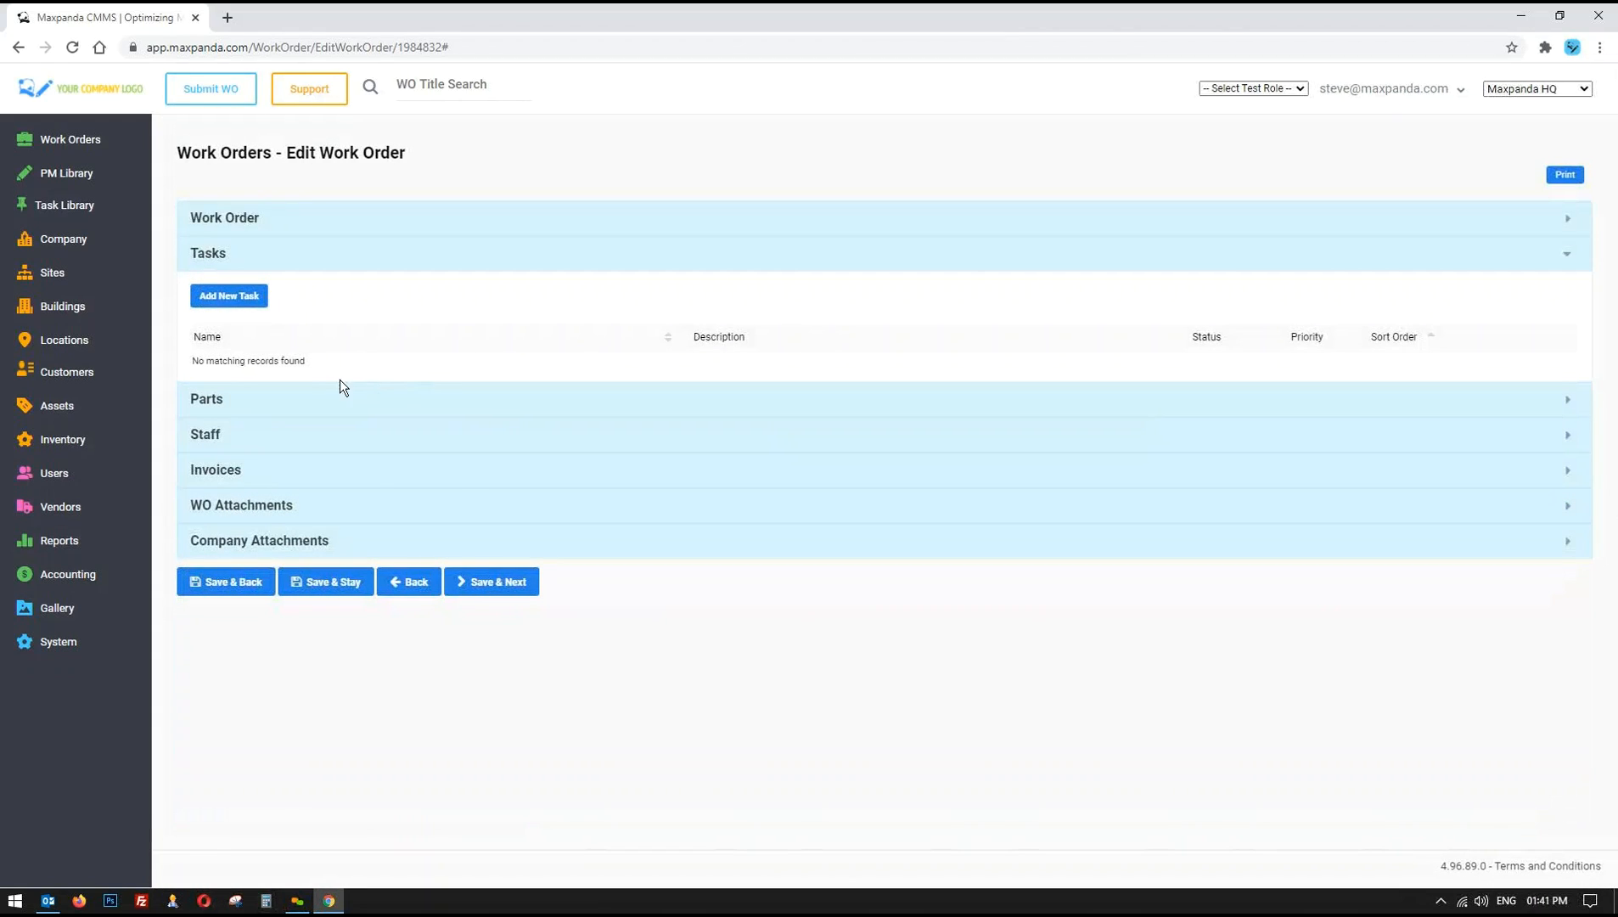
{"action": "left_click", "coordinate": [311, 397]}
{"action": "left_click", "coordinate": [1291, 395]}
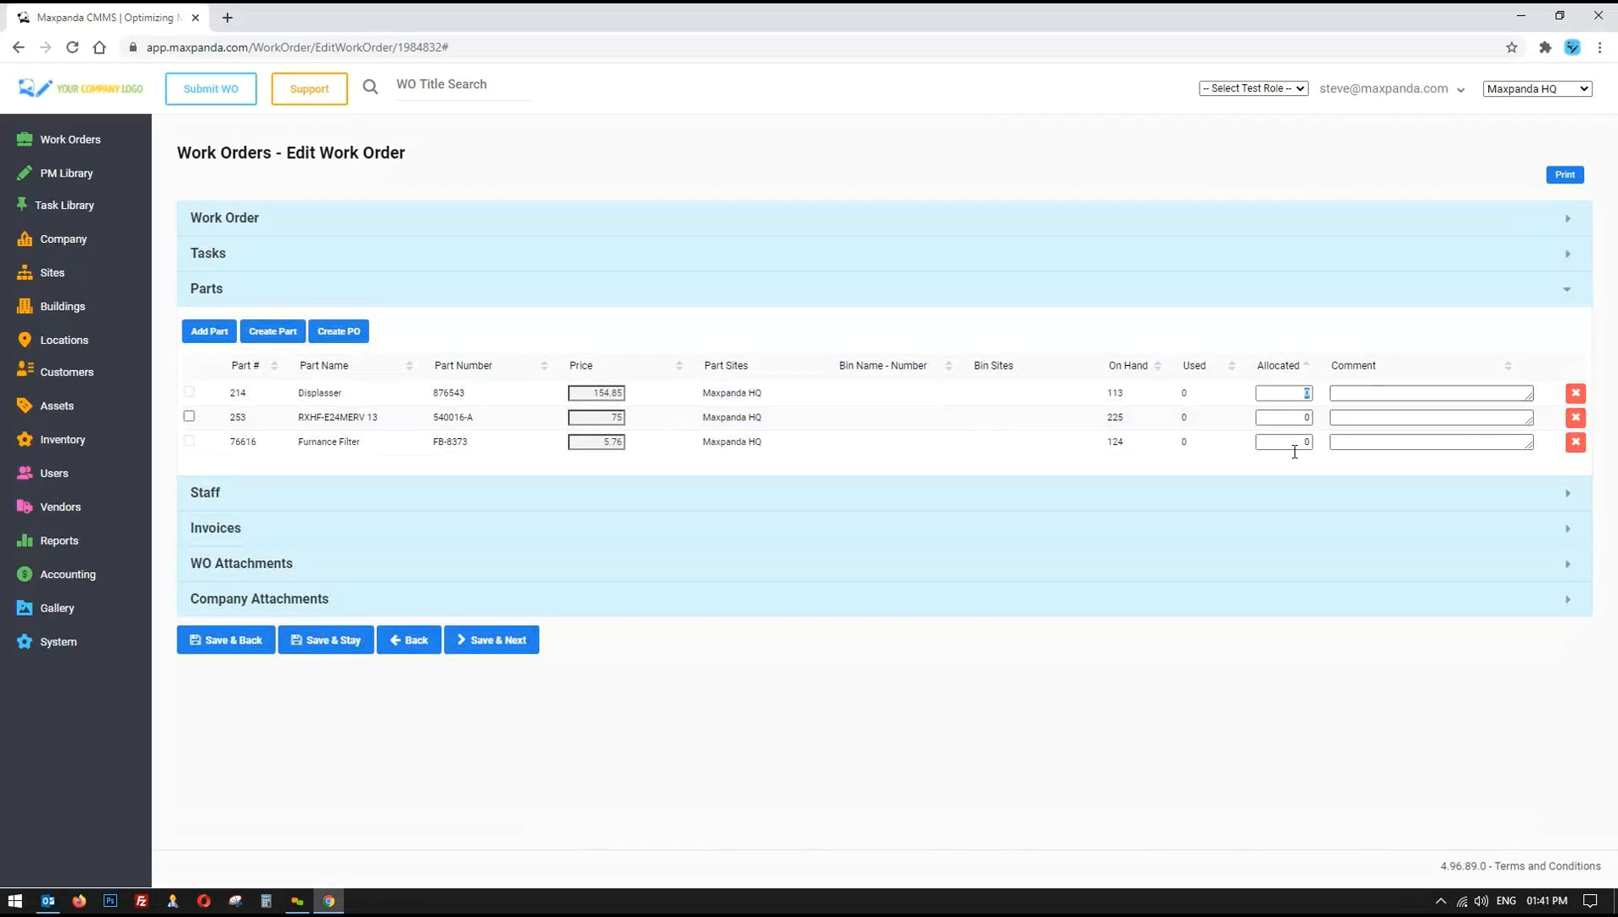
{"action": "type", "text": "2"}
{"action": "left_click_drag", "start_coordinate": [1282, 417], "coordinate": [1337, 444]}
{"action": "type", "text": "22"}
- Set the staff's active labor hours to 02:40 for the first person, 15:40 for the second and 03:40 for Maintenance
{"action": "left_click", "coordinate": [352, 482]}
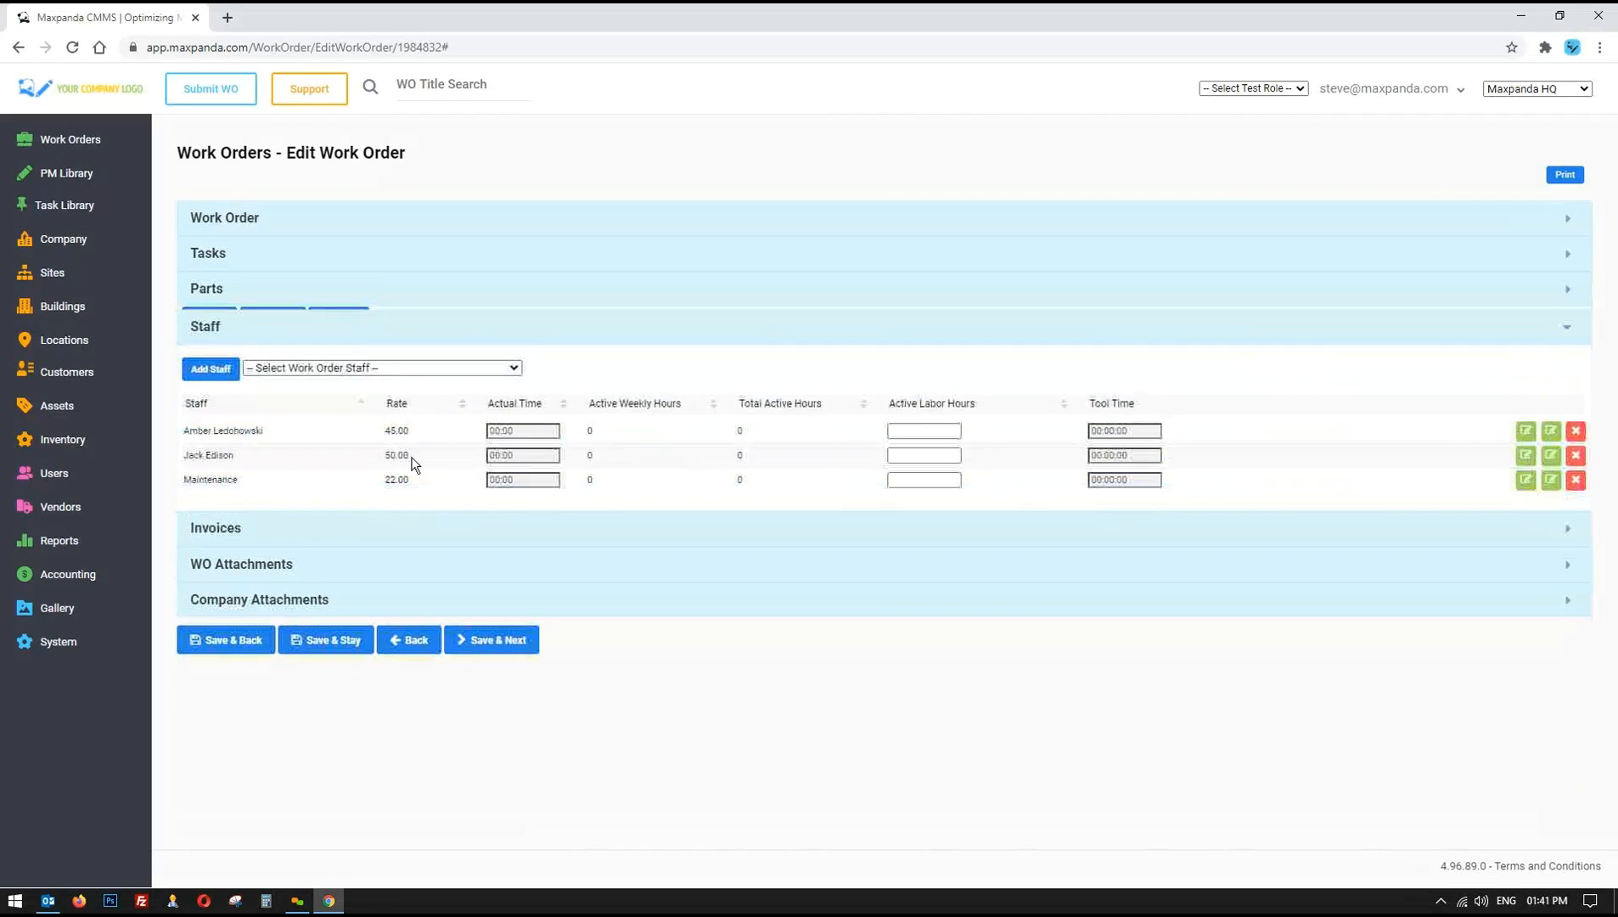
{"action": "left_click", "coordinate": [944, 427]}
{"action": "left_click", "coordinate": [955, 475]}
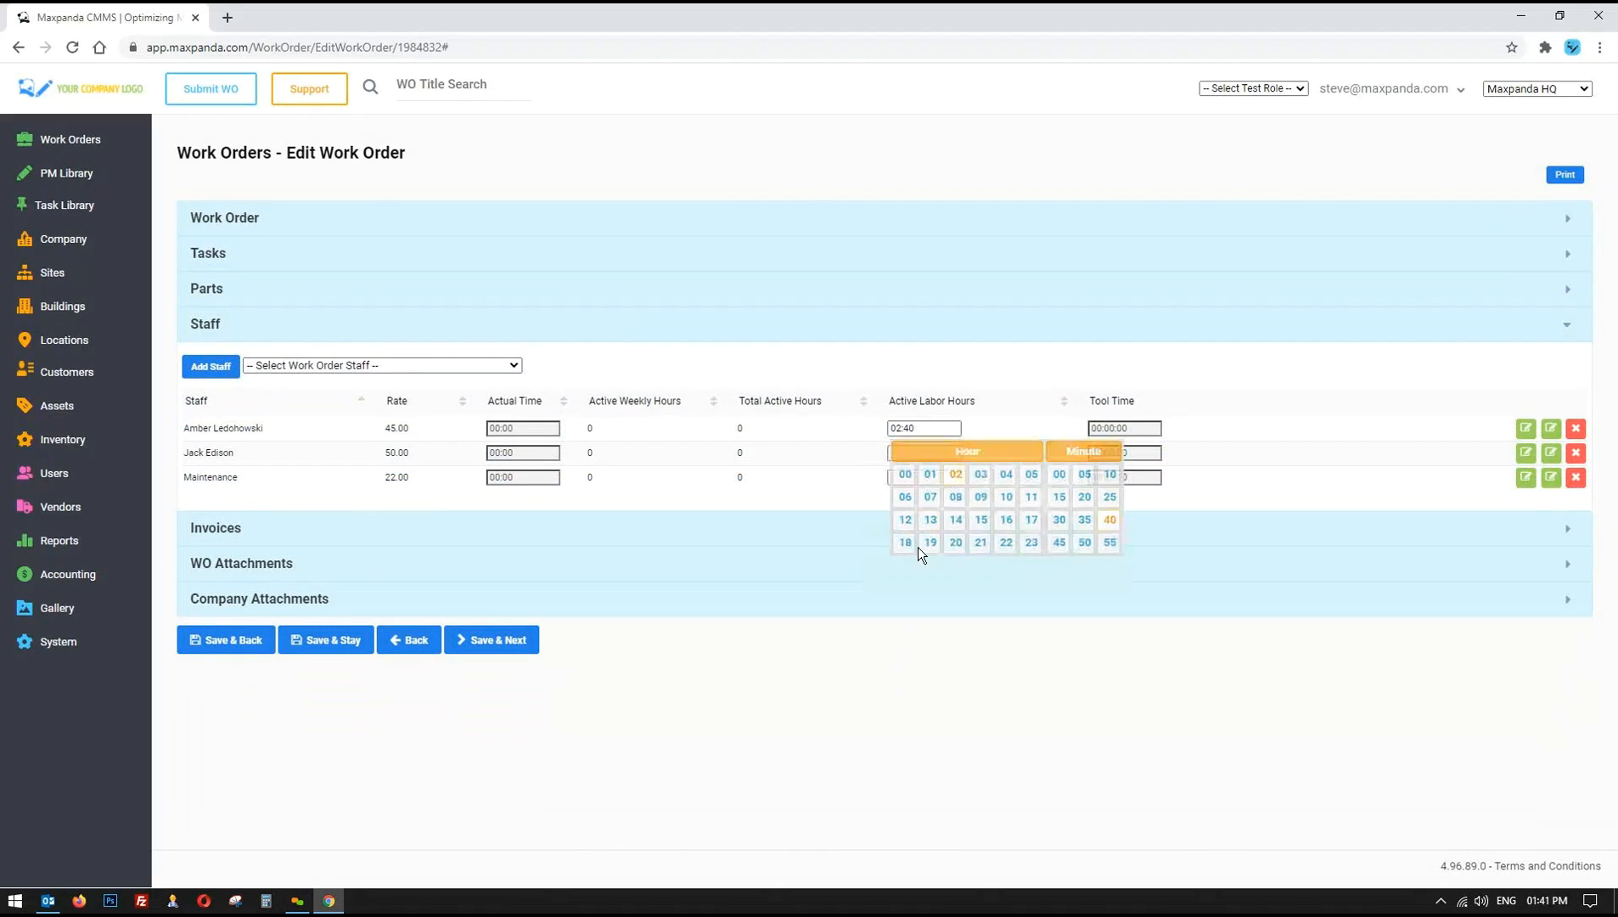
{"action": "left_click", "coordinate": [932, 453]}
{"action": "left_click", "coordinate": [981, 544]}
{"action": "left_click", "coordinate": [941, 478]}
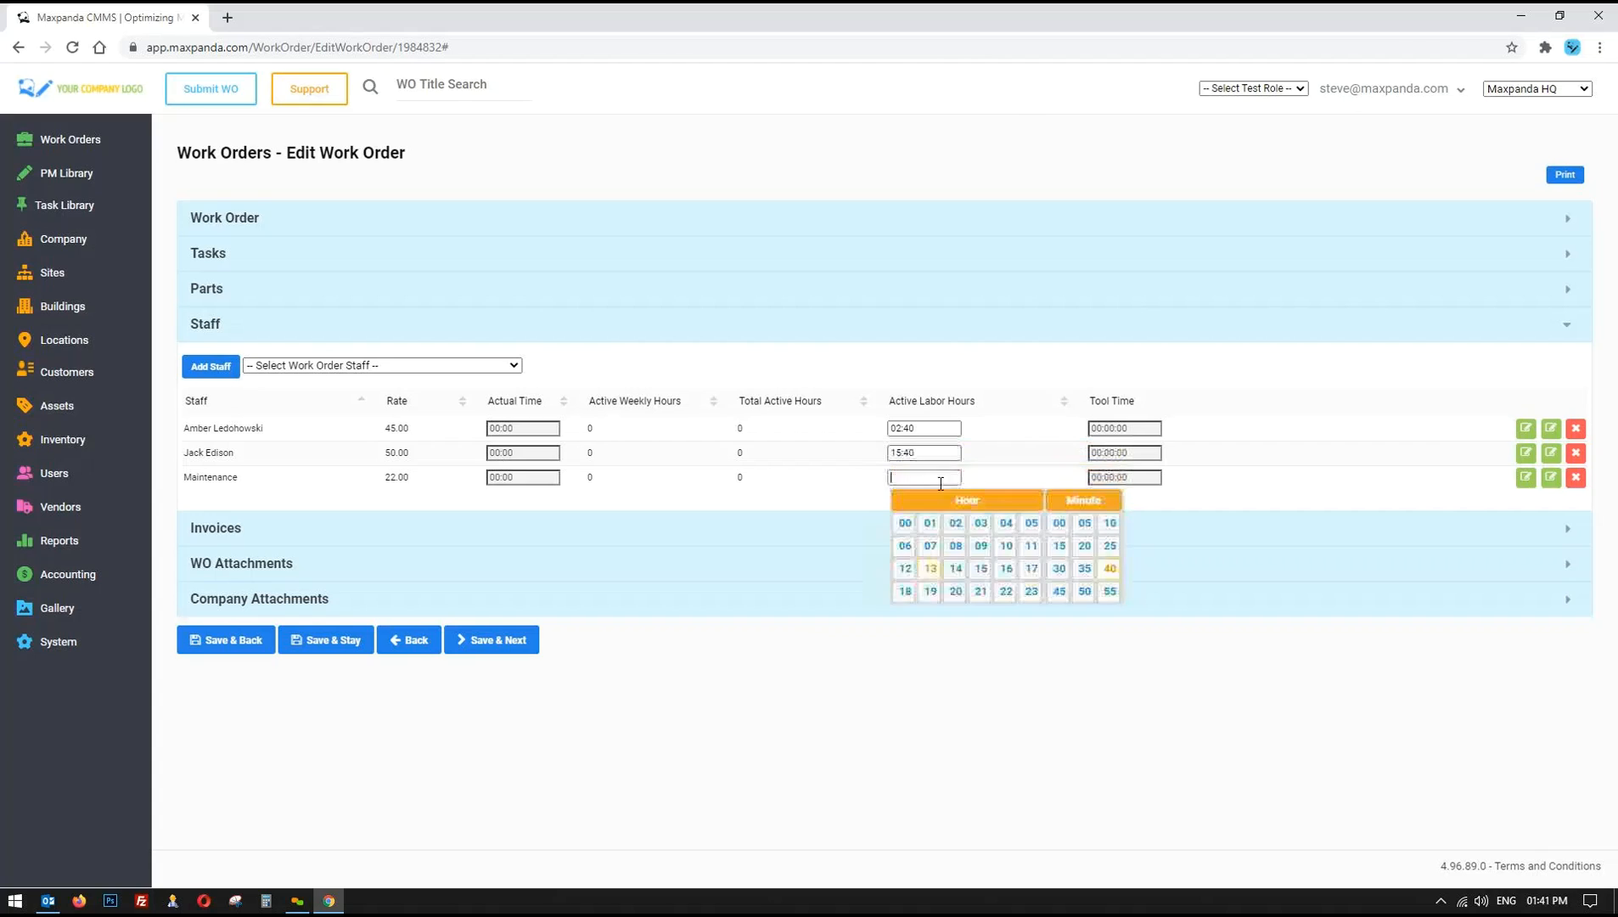
{"action": "left_click", "coordinate": [981, 527]}
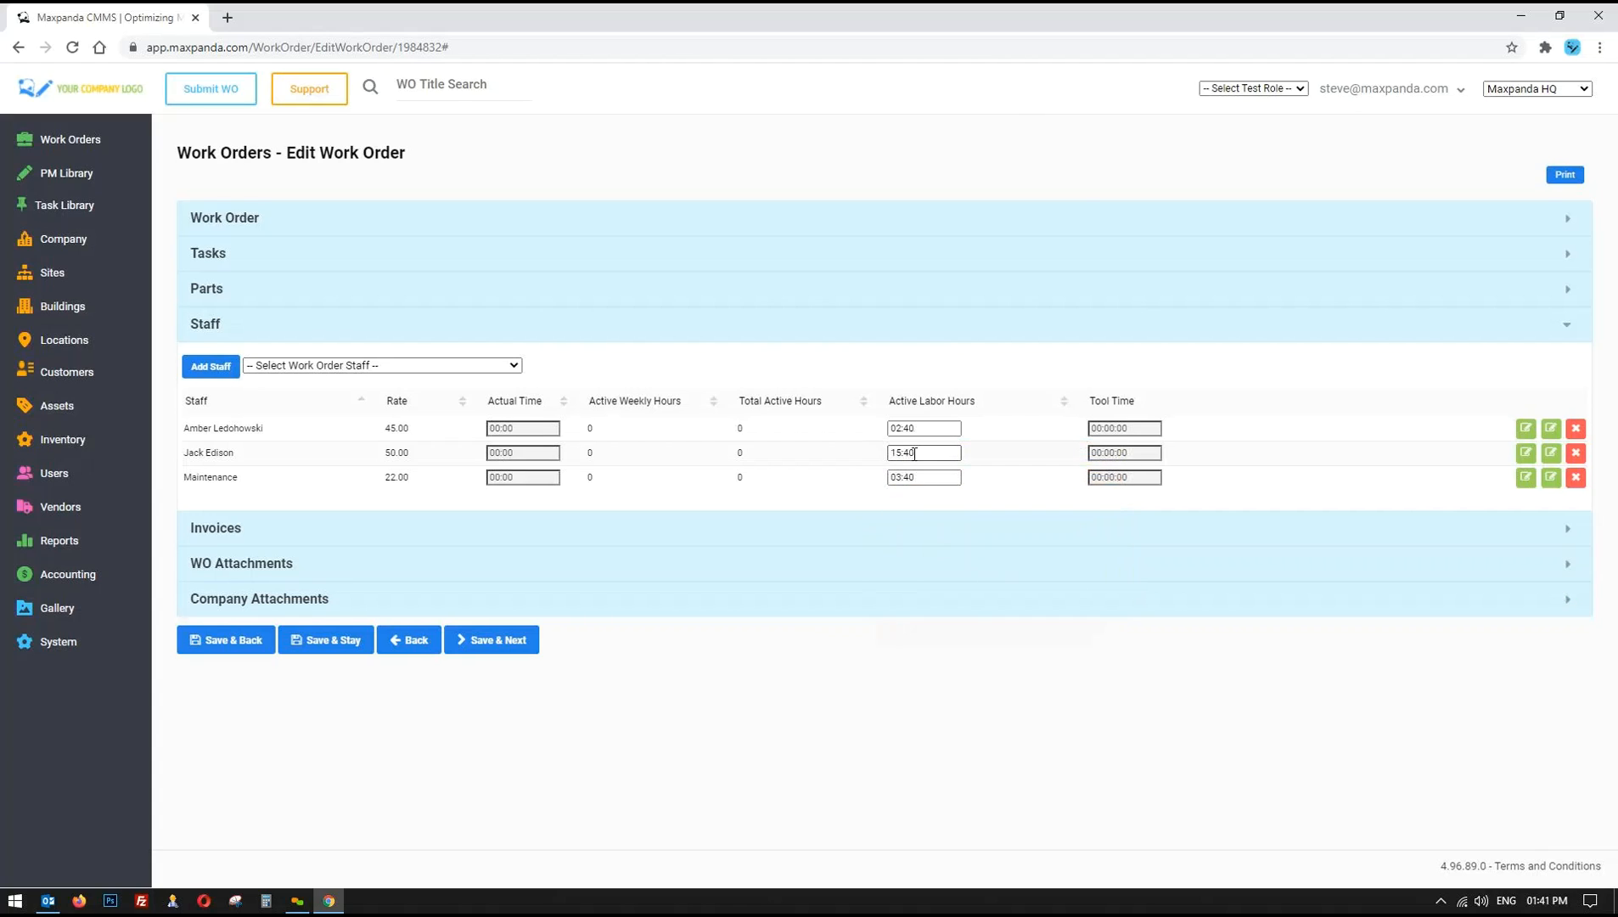
- Add the existing Acme Electric vendor invoice for 409.50, dated 2/18/2014, to the work order
{"action": "left_click", "coordinate": [259, 532]}
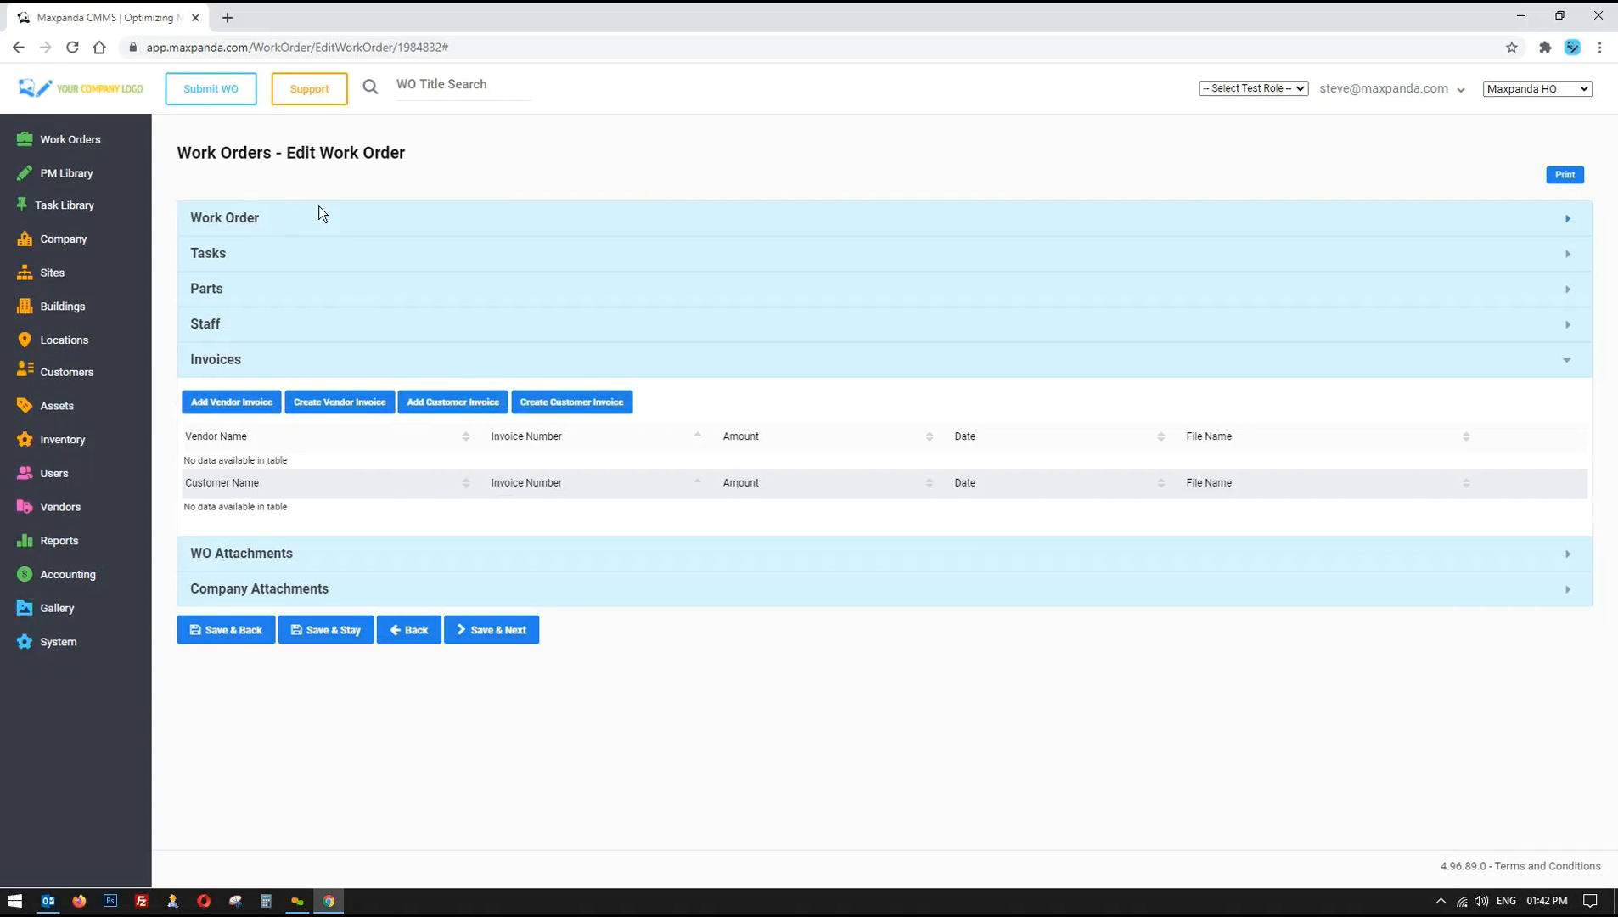
{"action": "left_click", "coordinate": [247, 412]}
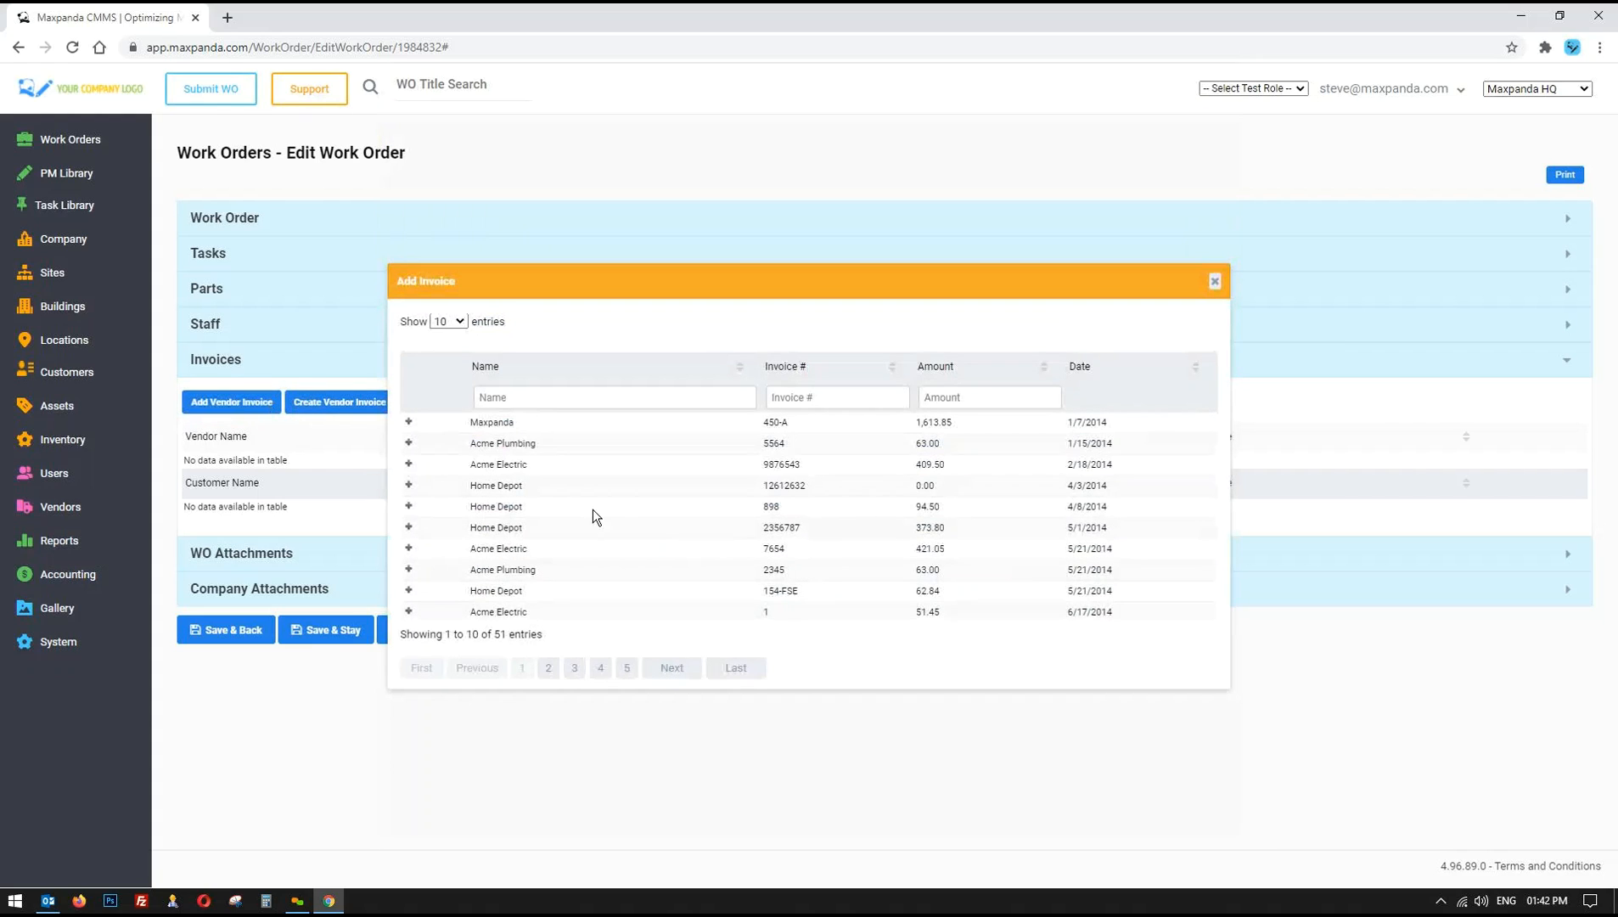
{"action": "left_click_drag", "start_coordinate": [1119, 467], "coordinate": [410, 473]}
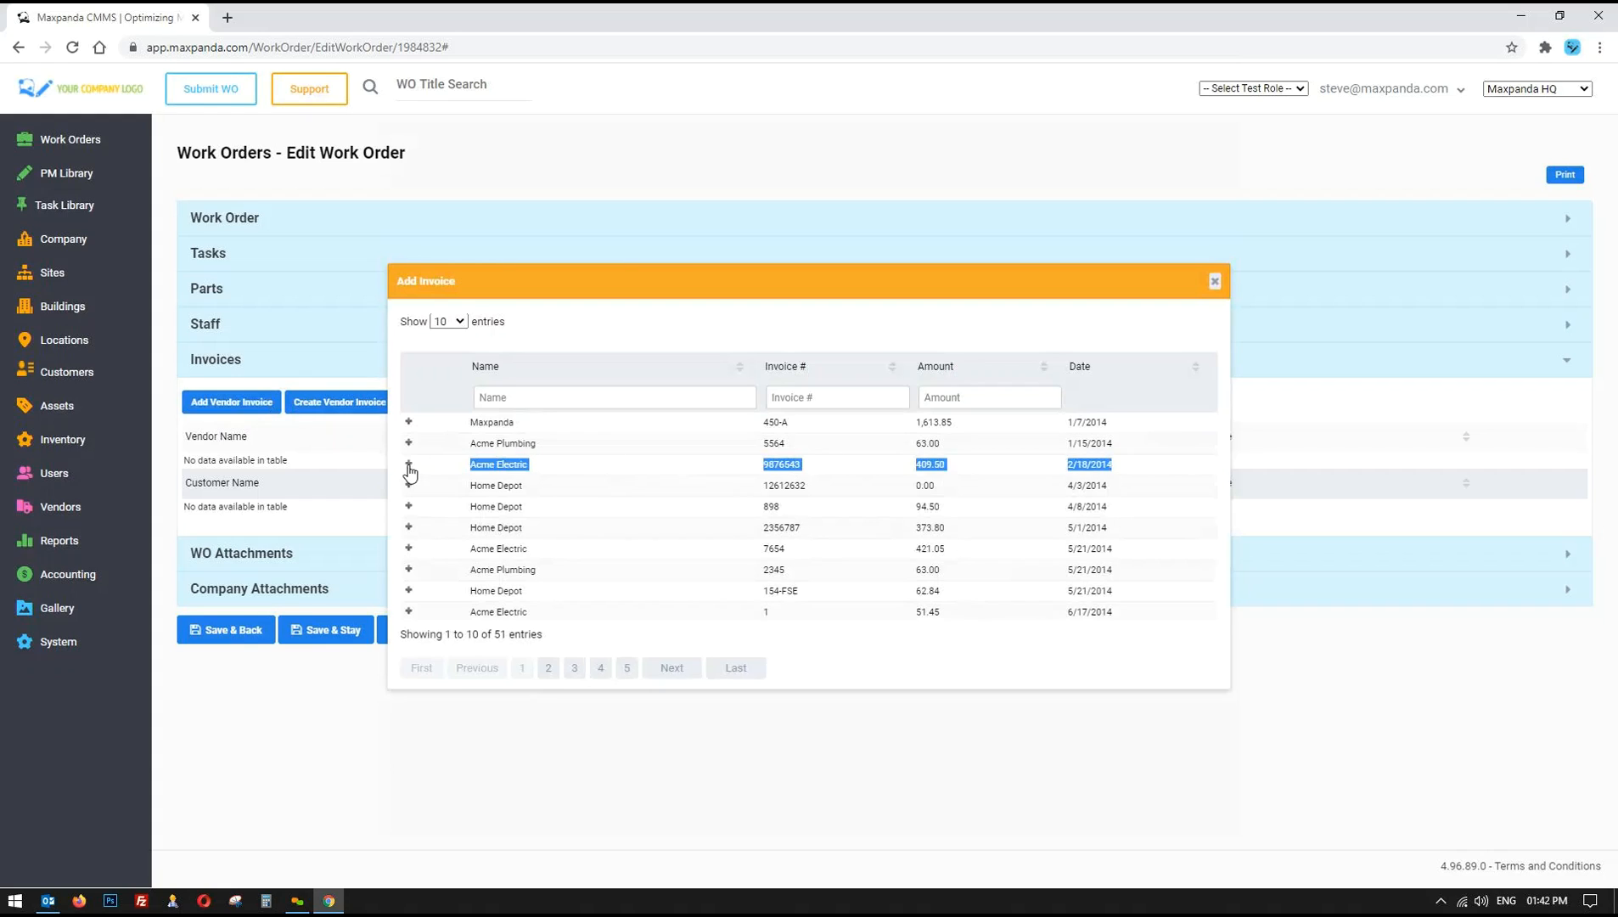
{"action": "left_click", "coordinate": [407, 464]}
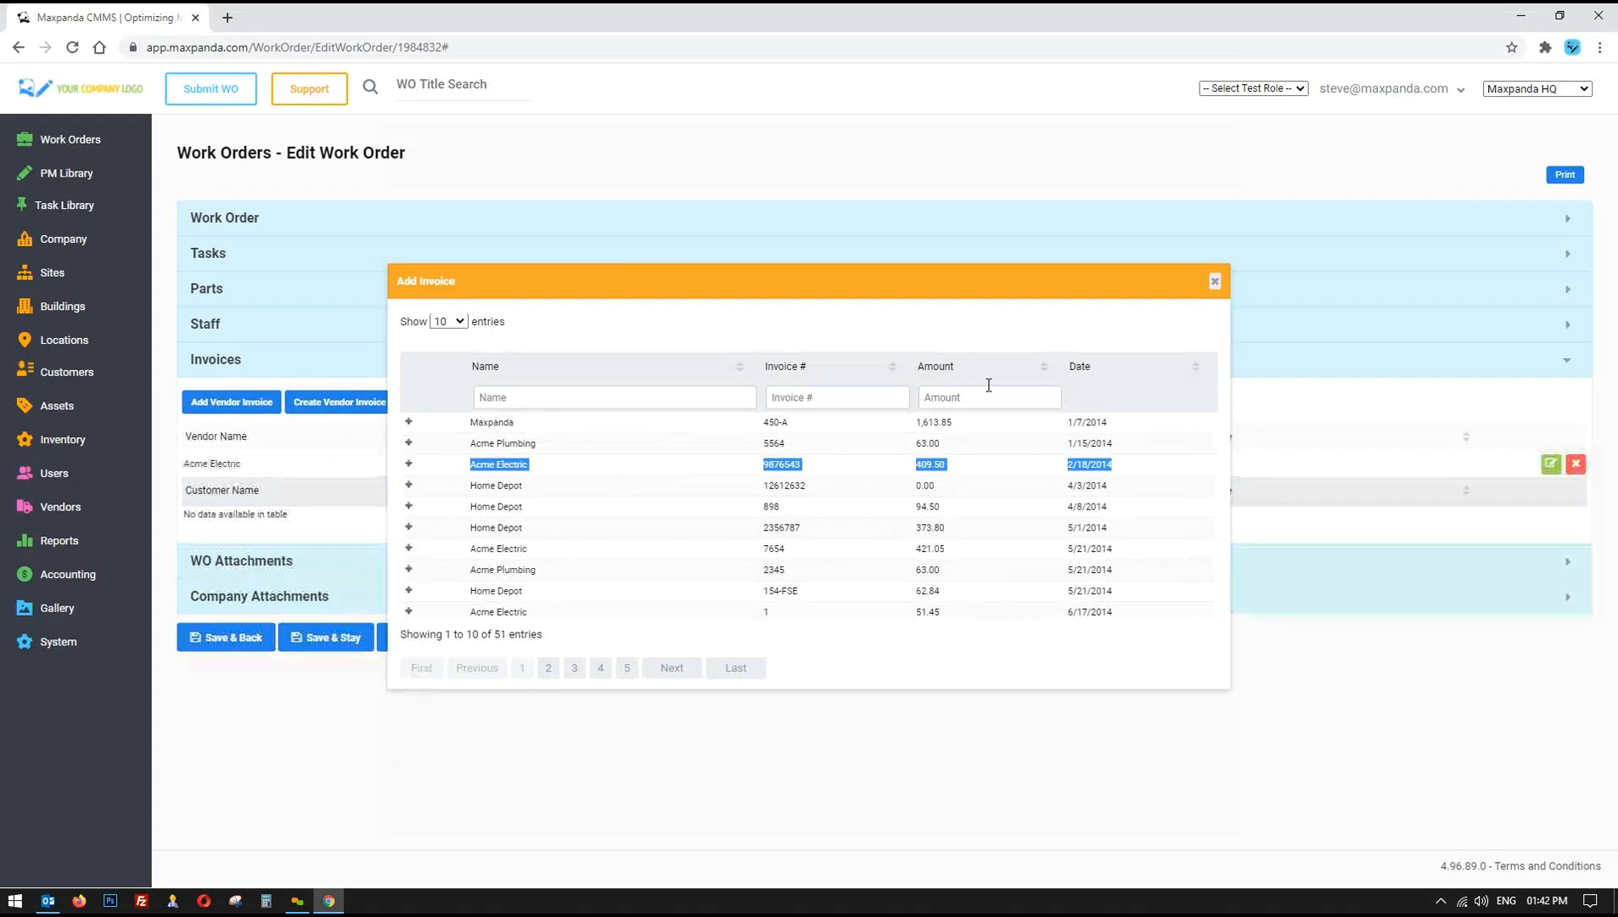
{"action": "left_click", "coordinate": [1215, 282]}
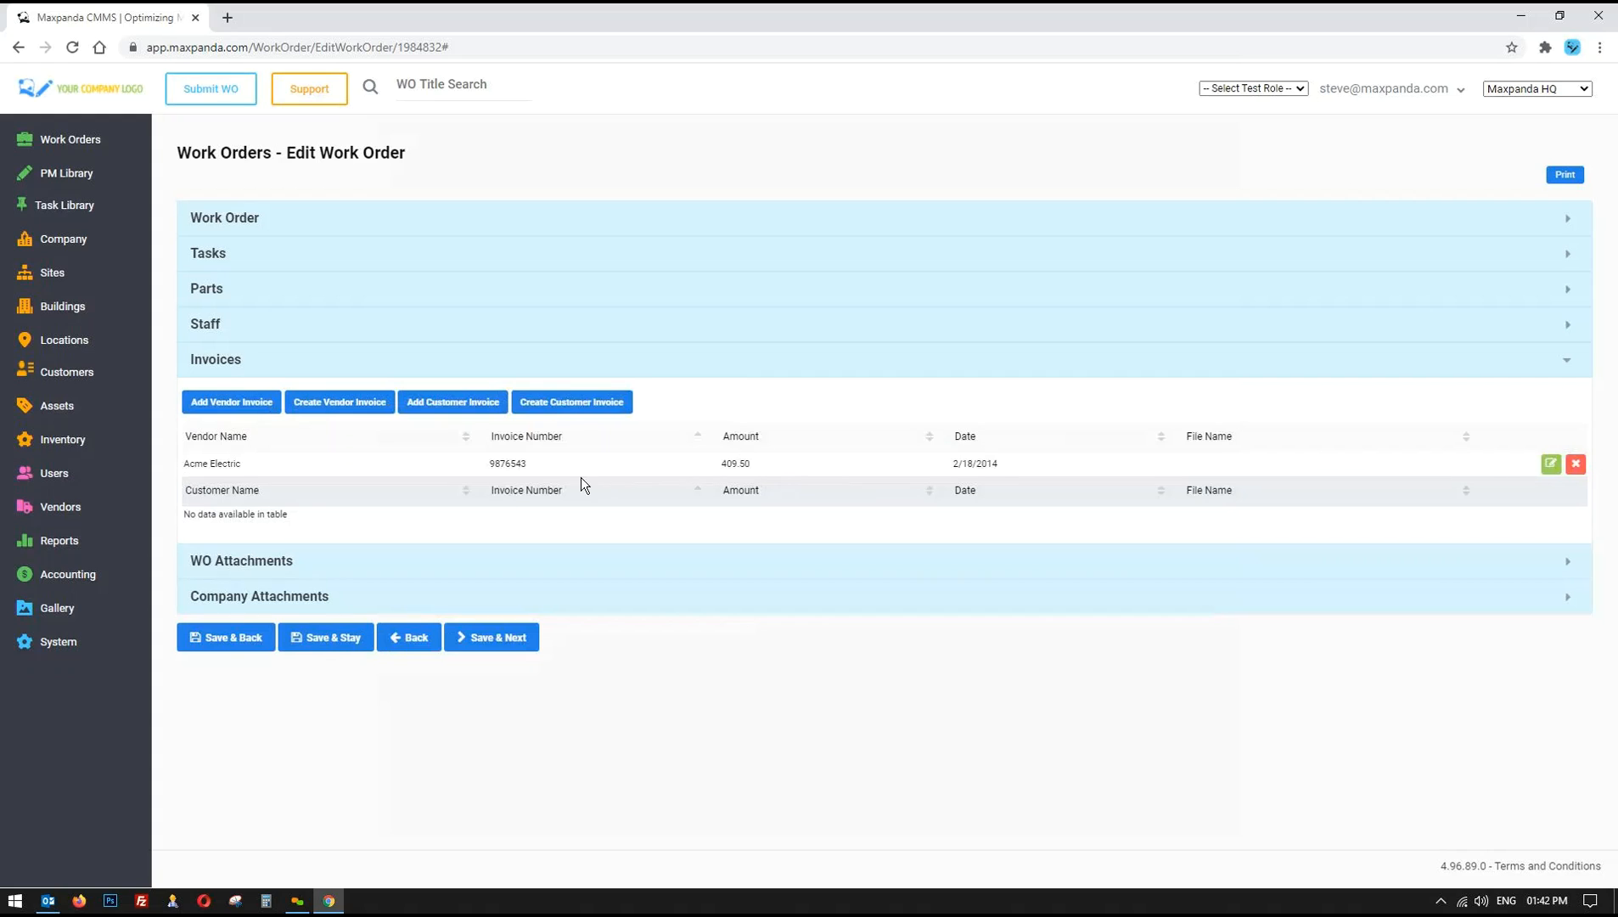
- Check the work order's attachments, then close the work order without a closing comment
{"action": "left_click", "coordinate": [219, 562]}
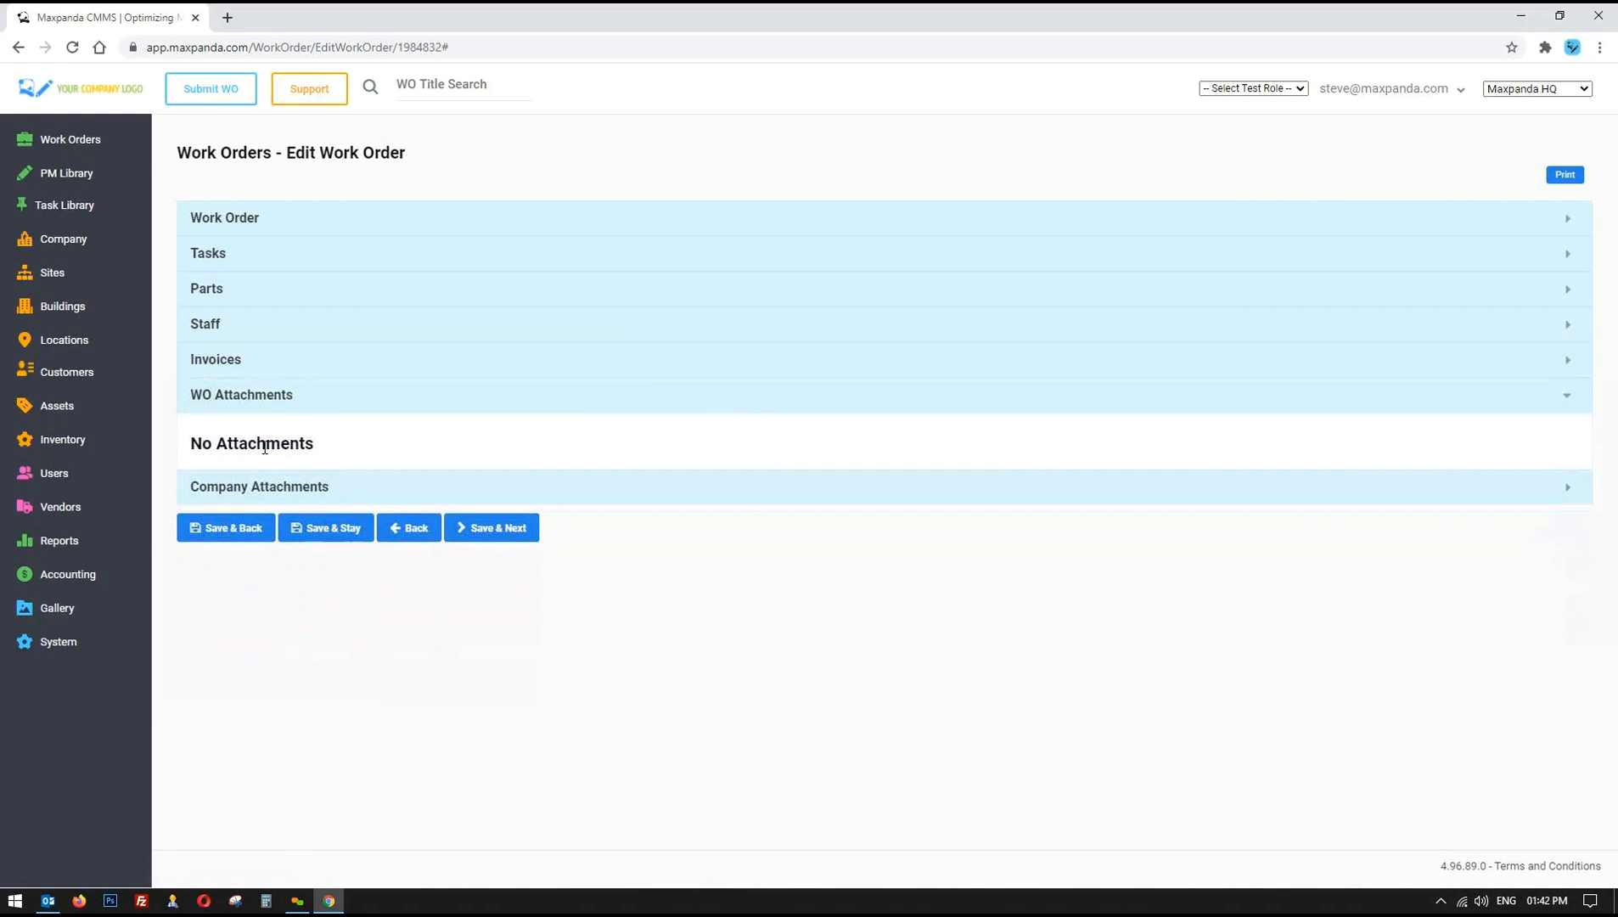
{"action": "left_click", "coordinate": [390, 223]}
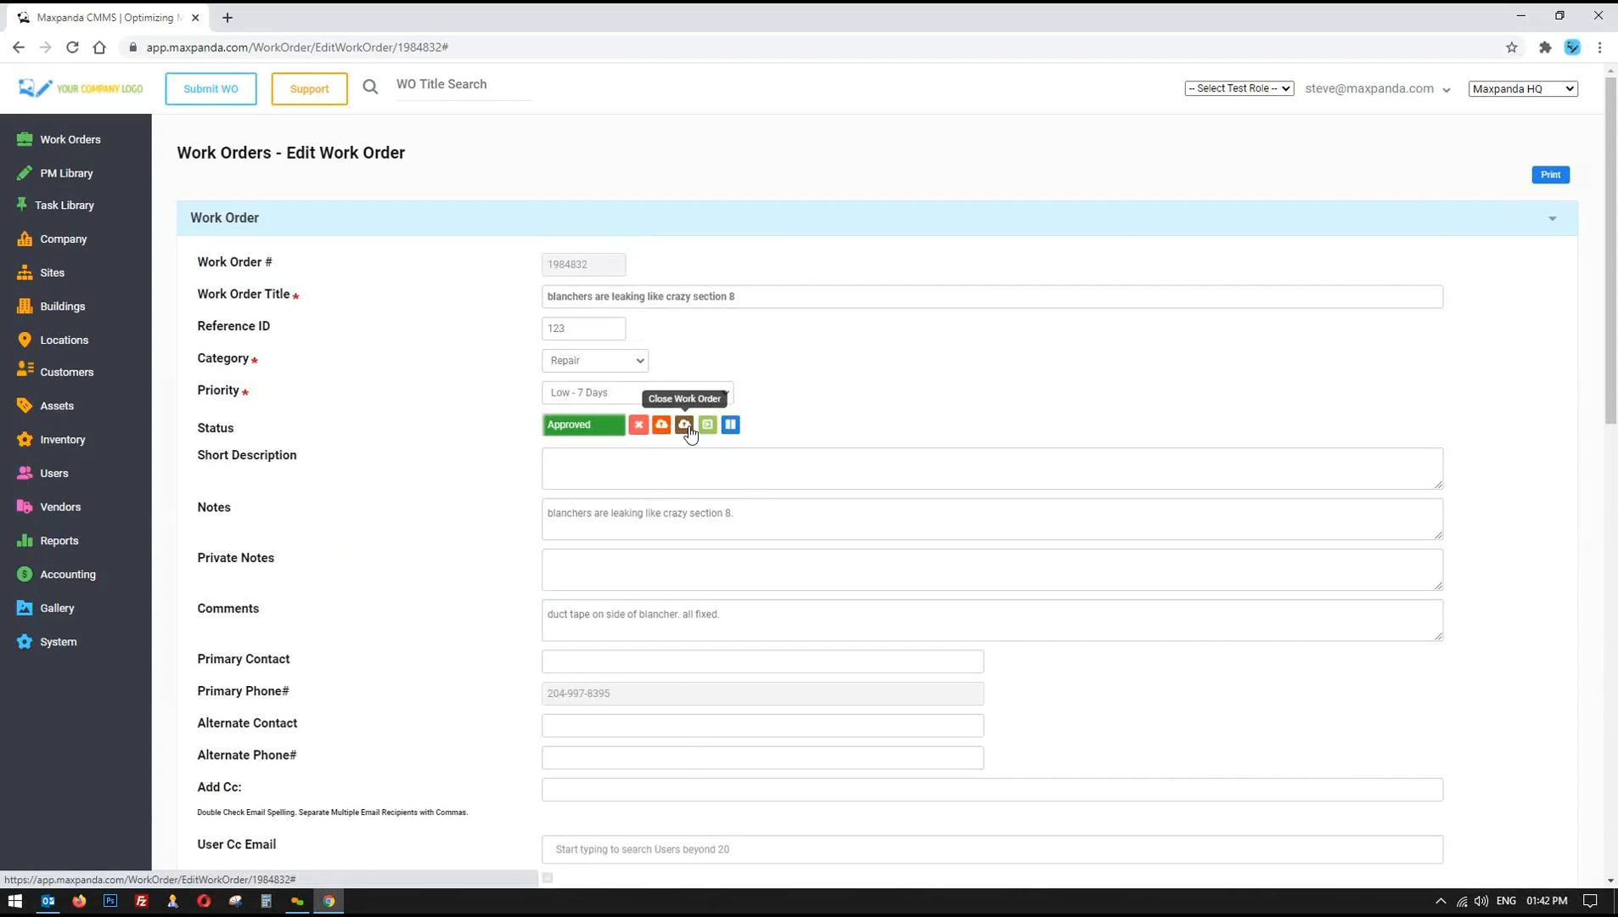
{"action": "left_click", "coordinate": [684, 426]}
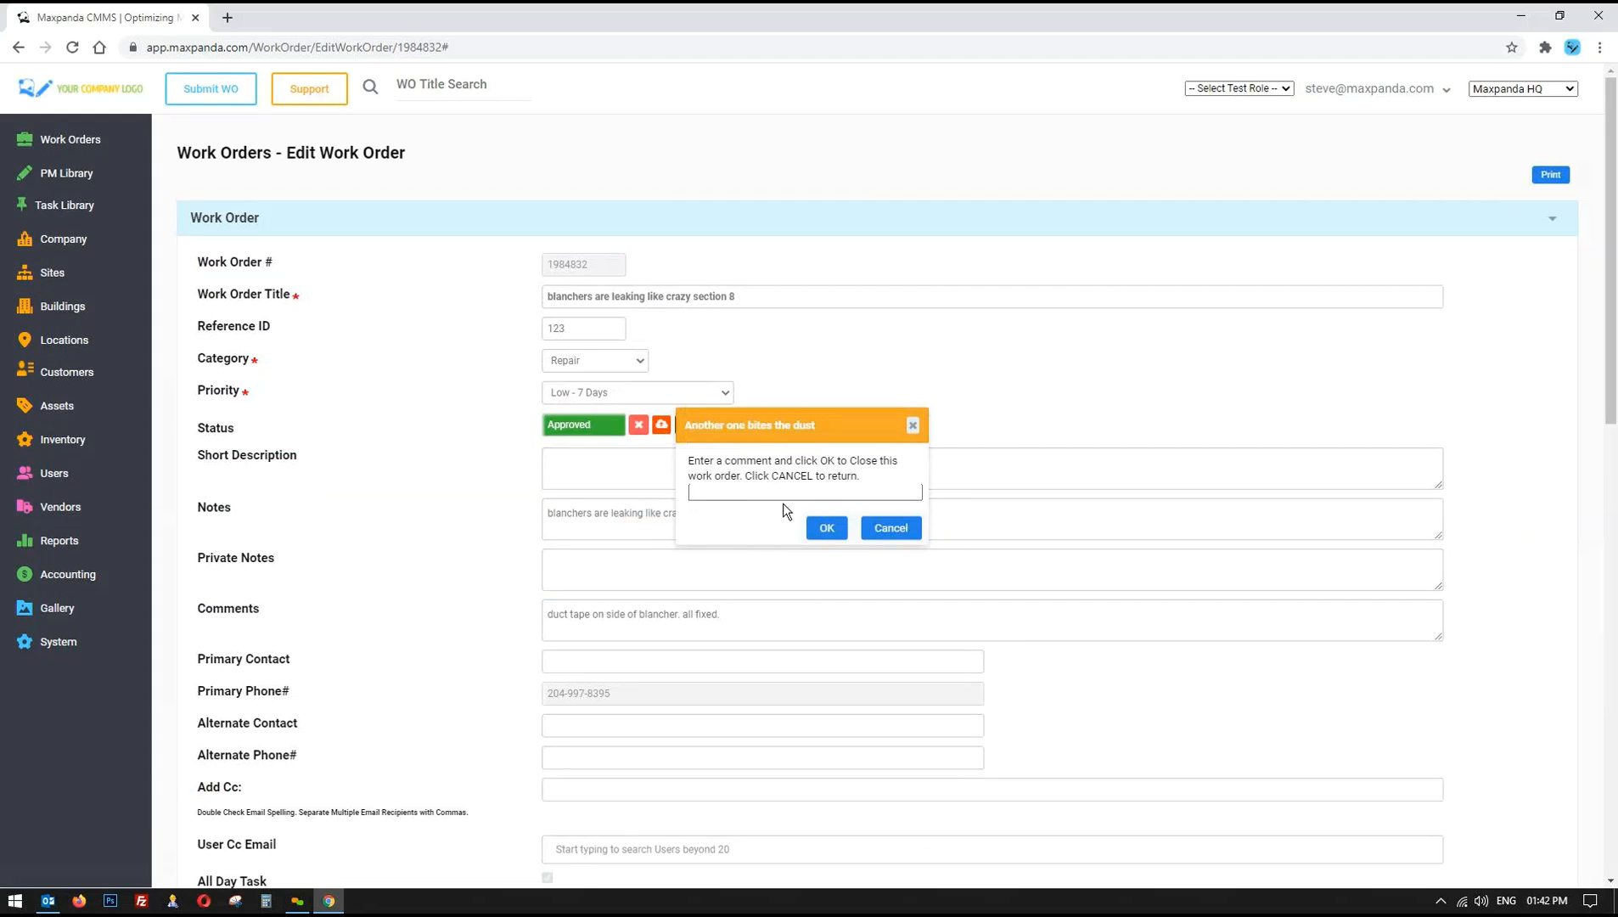
{"action": "scroll", "coordinate": [835, 638], "scroll_direction": "down", "scroll_amount": 10}
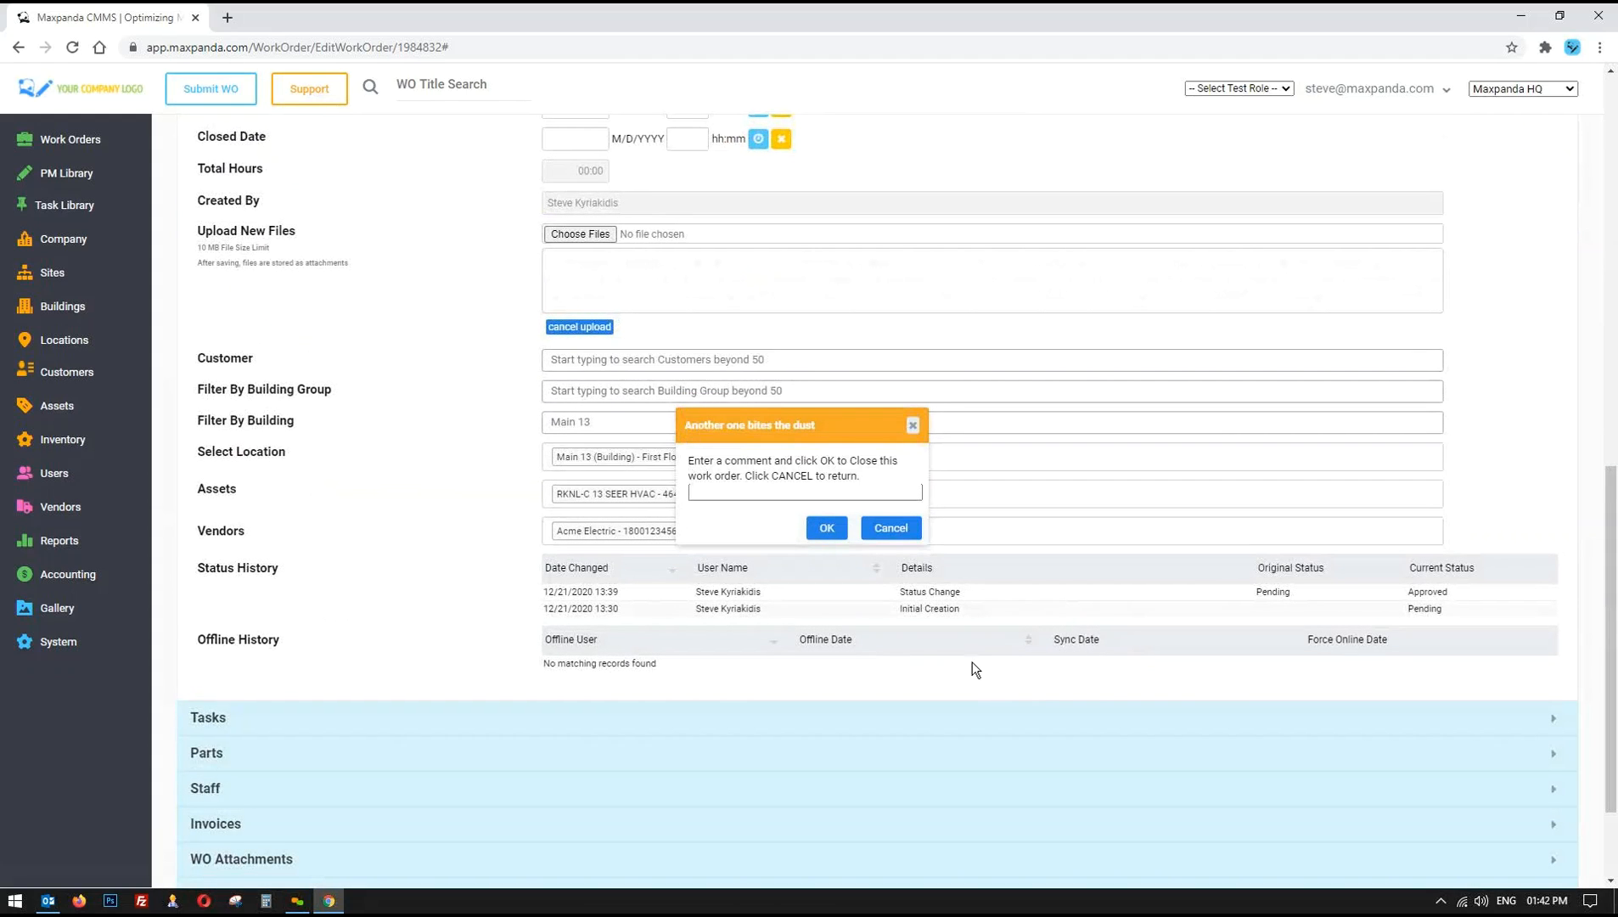
{"action": "left_click", "coordinate": [826, 528]}
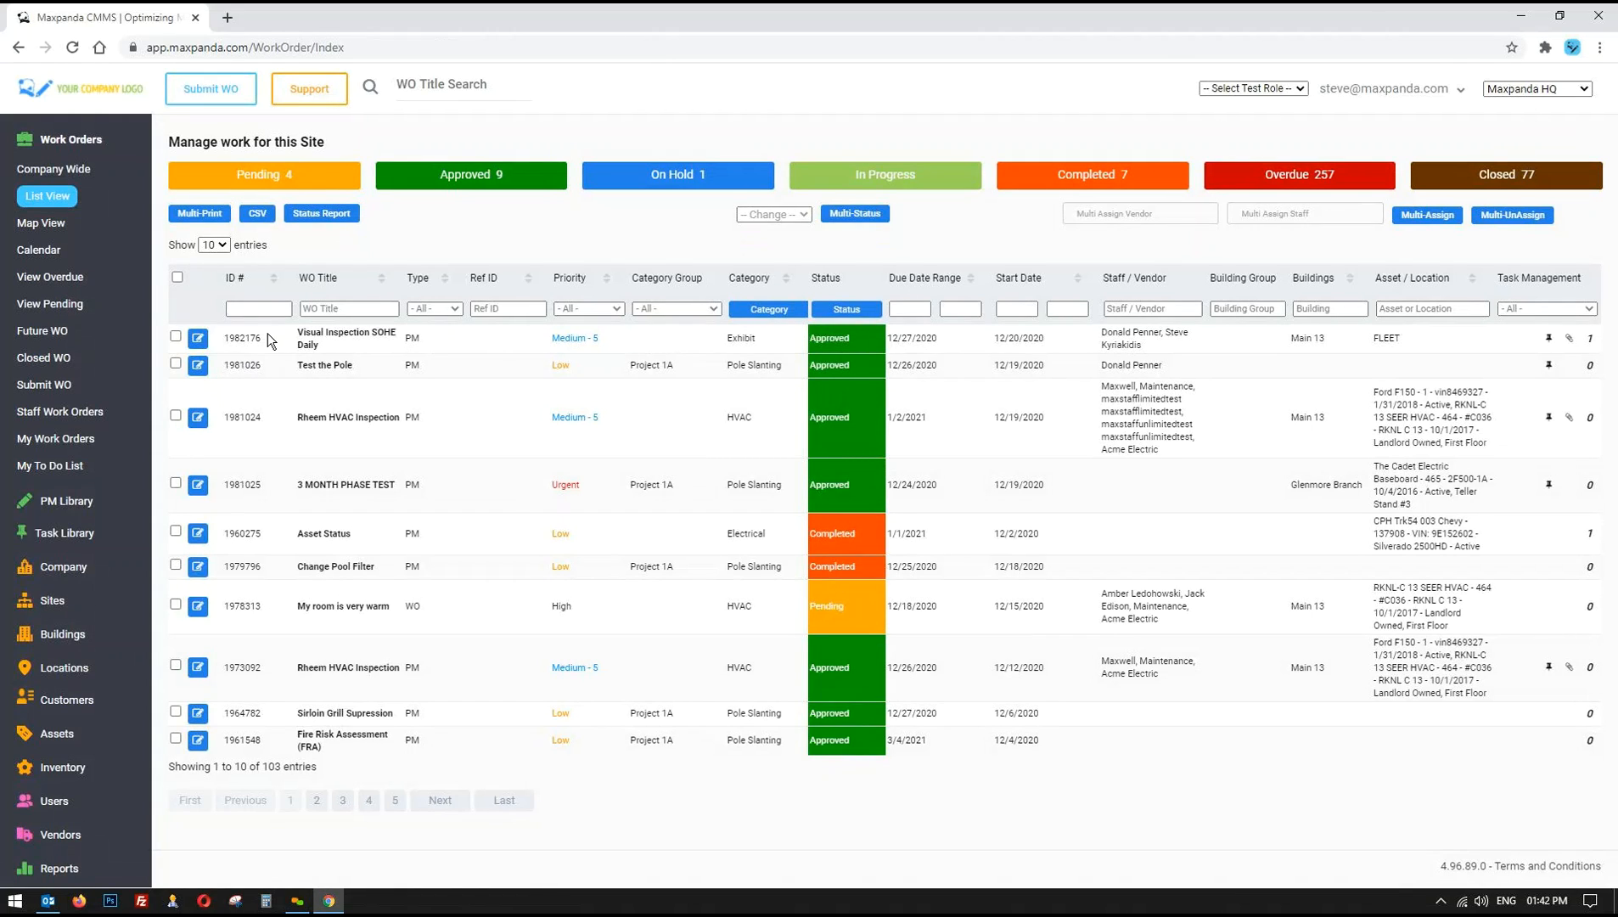
- Look over the site's remaining work orders, then open the full asset list
{"action": "left_click_drag", "start_coordinate": [268, 333], "coordinate": [1044, 707]}
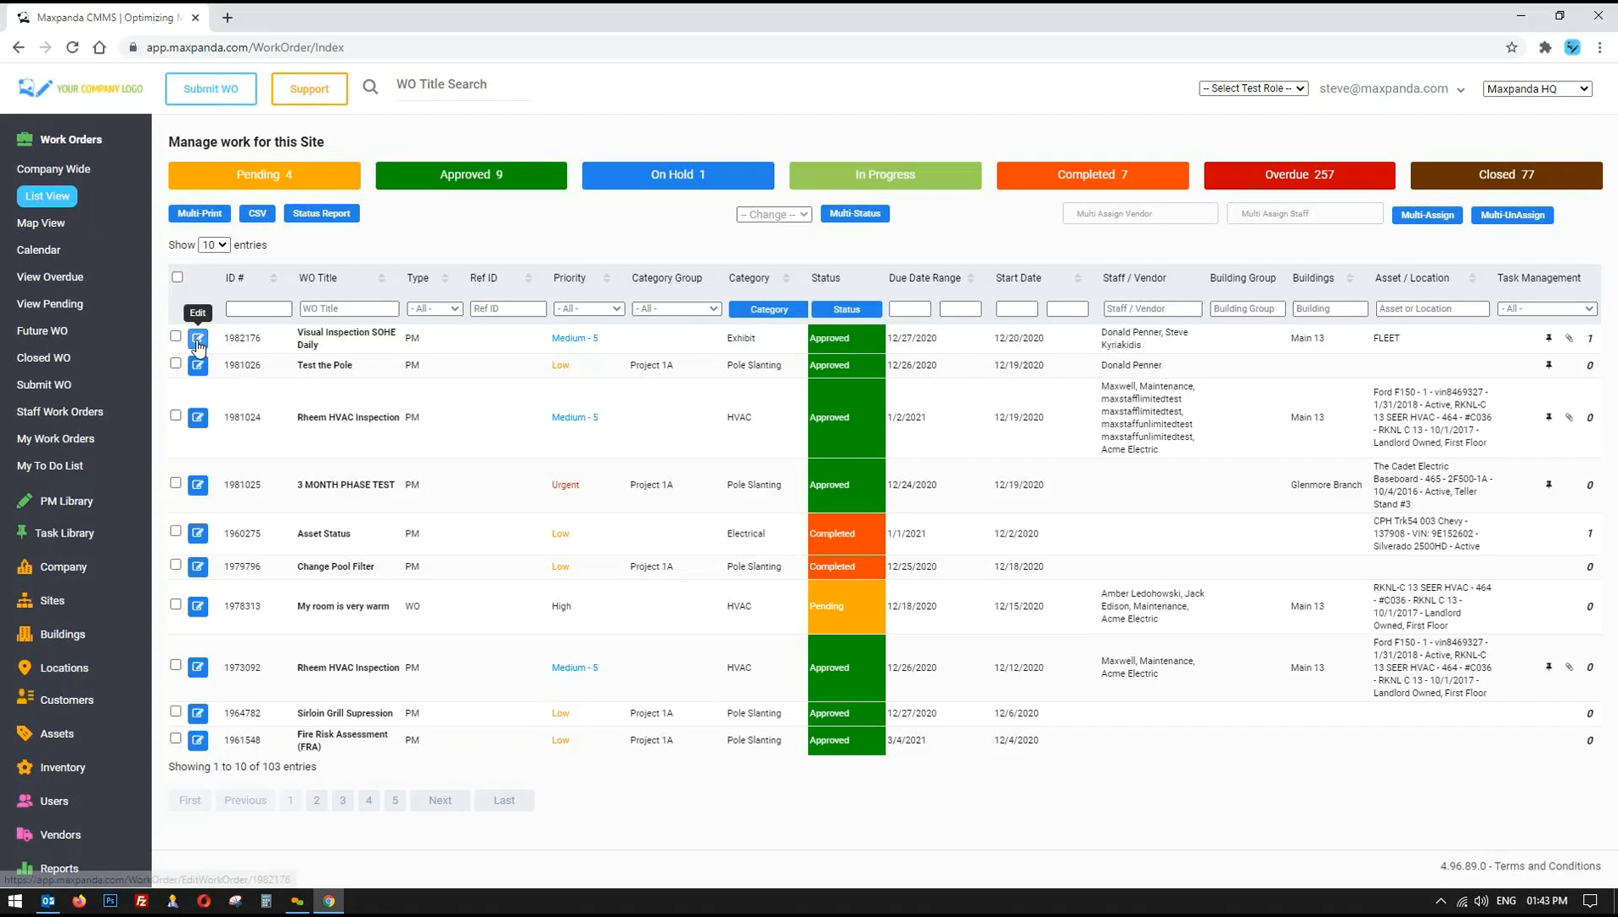
{"action": "scroll", "coordinate": [107, 542], "scroll_direction": "down", "scroll_amount": 3}
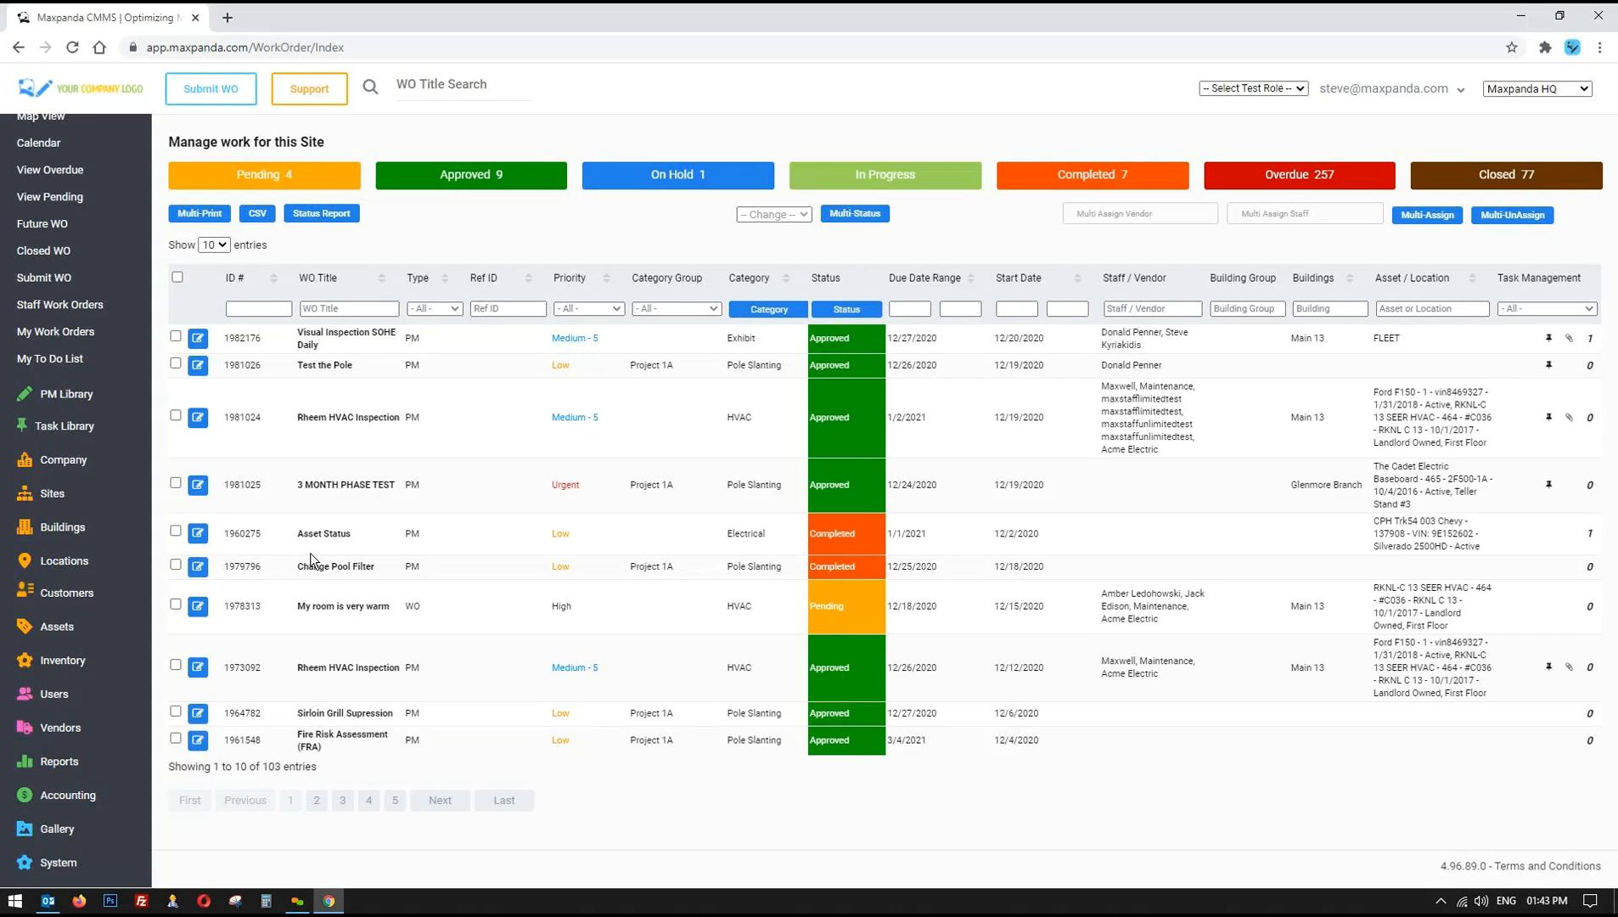
{"action": "left_click", "coordinate": [59, 629]}
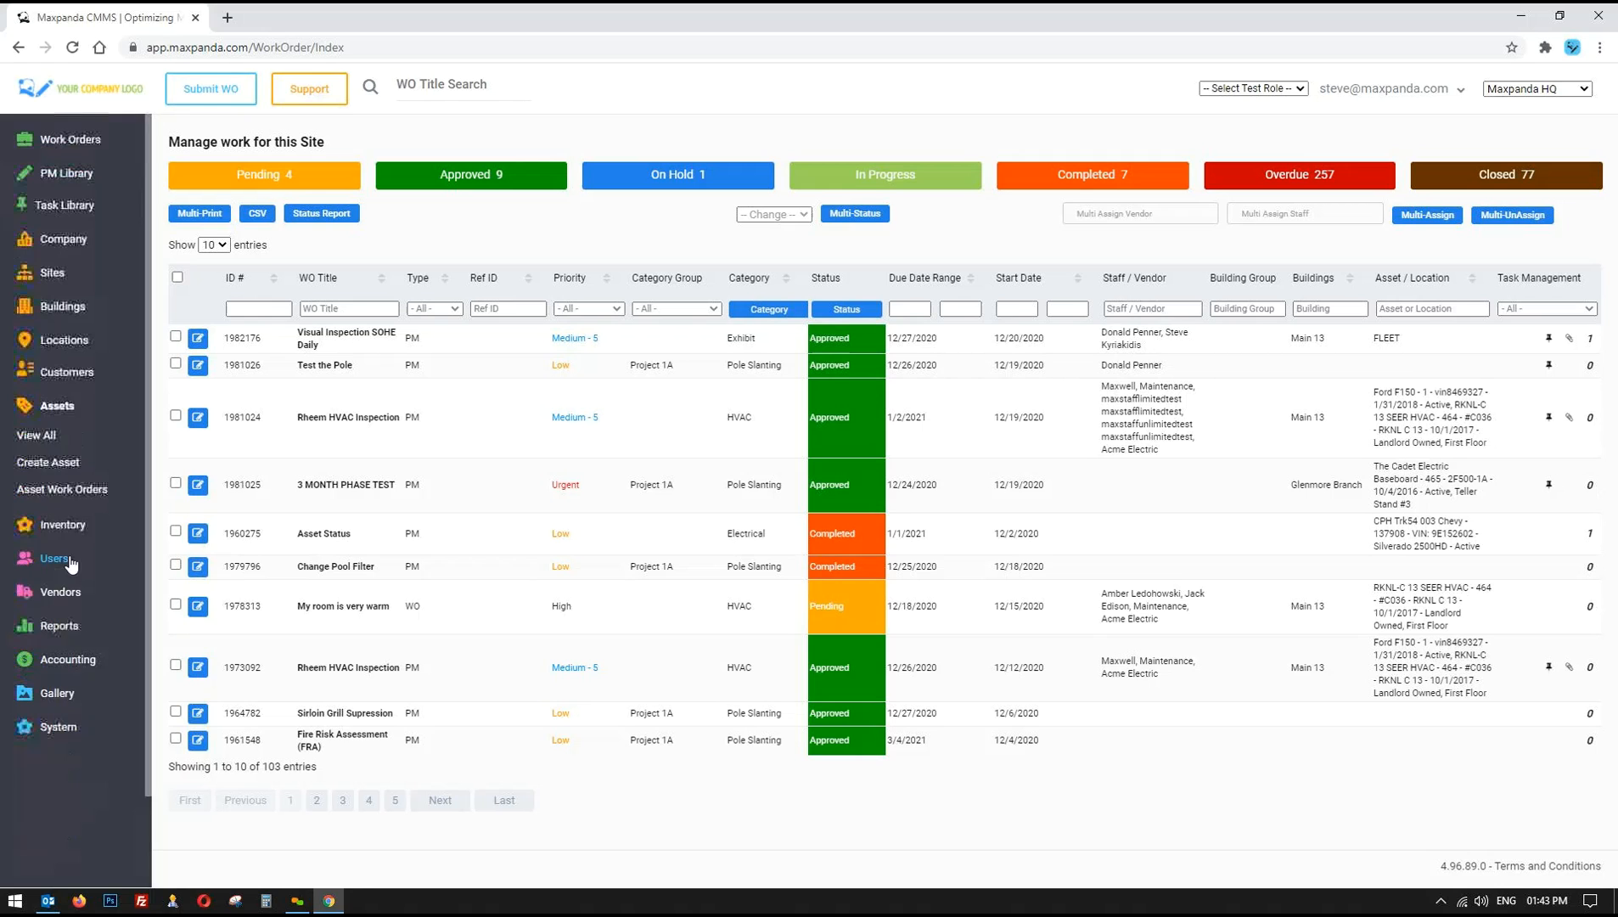
{"action": "left_click", "coordinate": [36, 436]}
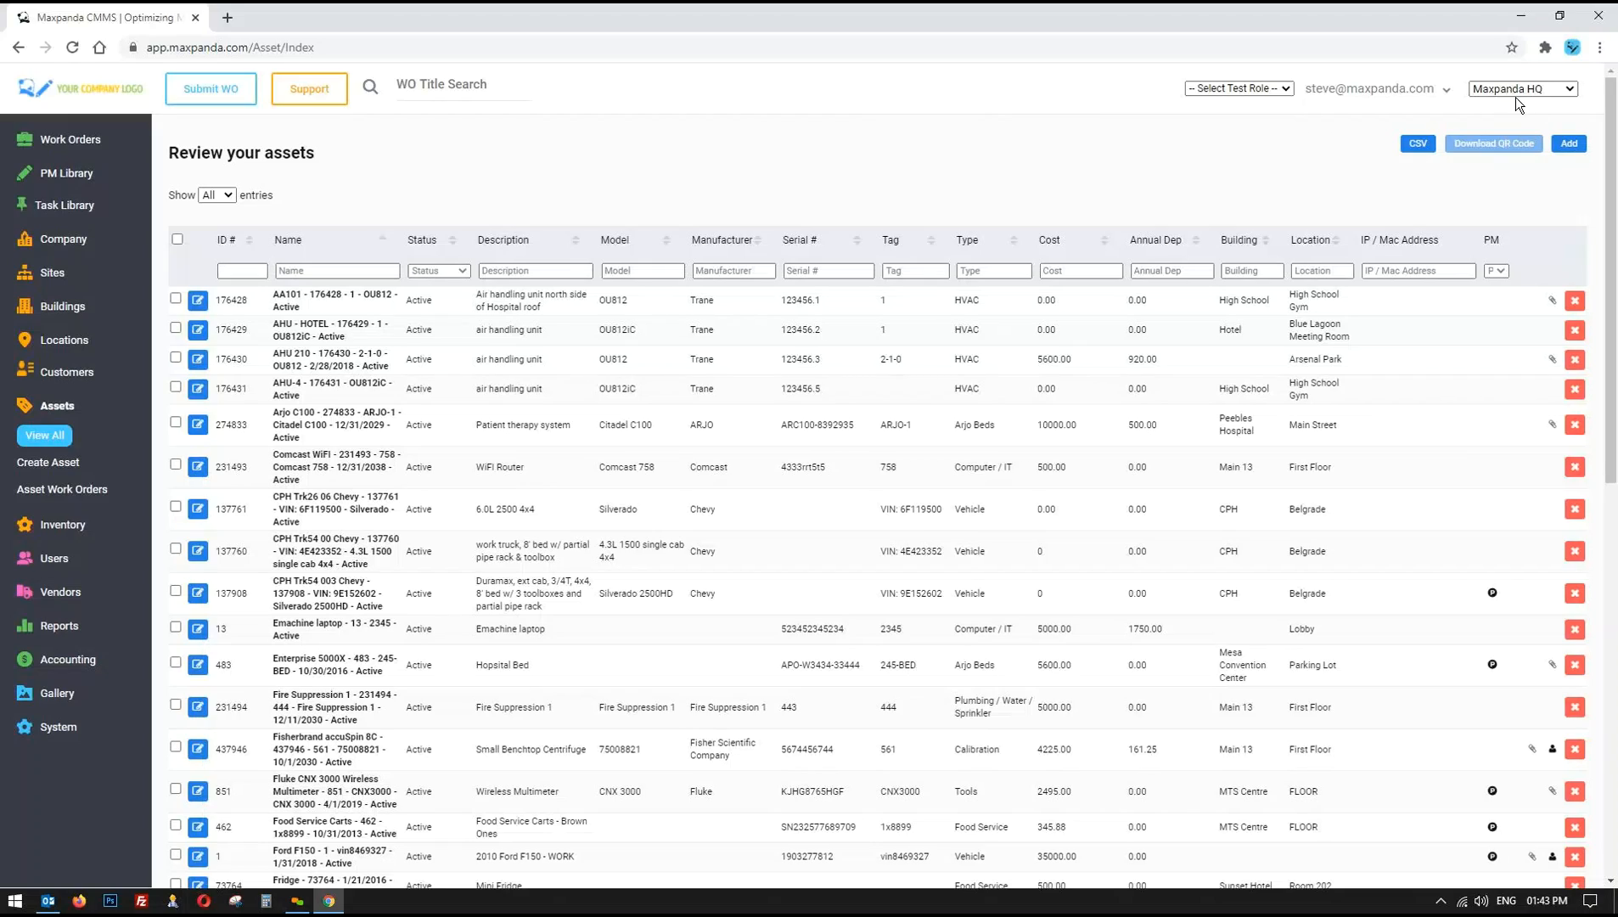
- Browse the asset list to its end, then limit it to 10 entries per page
{"action": "scroll", "coordinate": [371, 575], "scroll_direction": "down", "scroll_amount": 10}
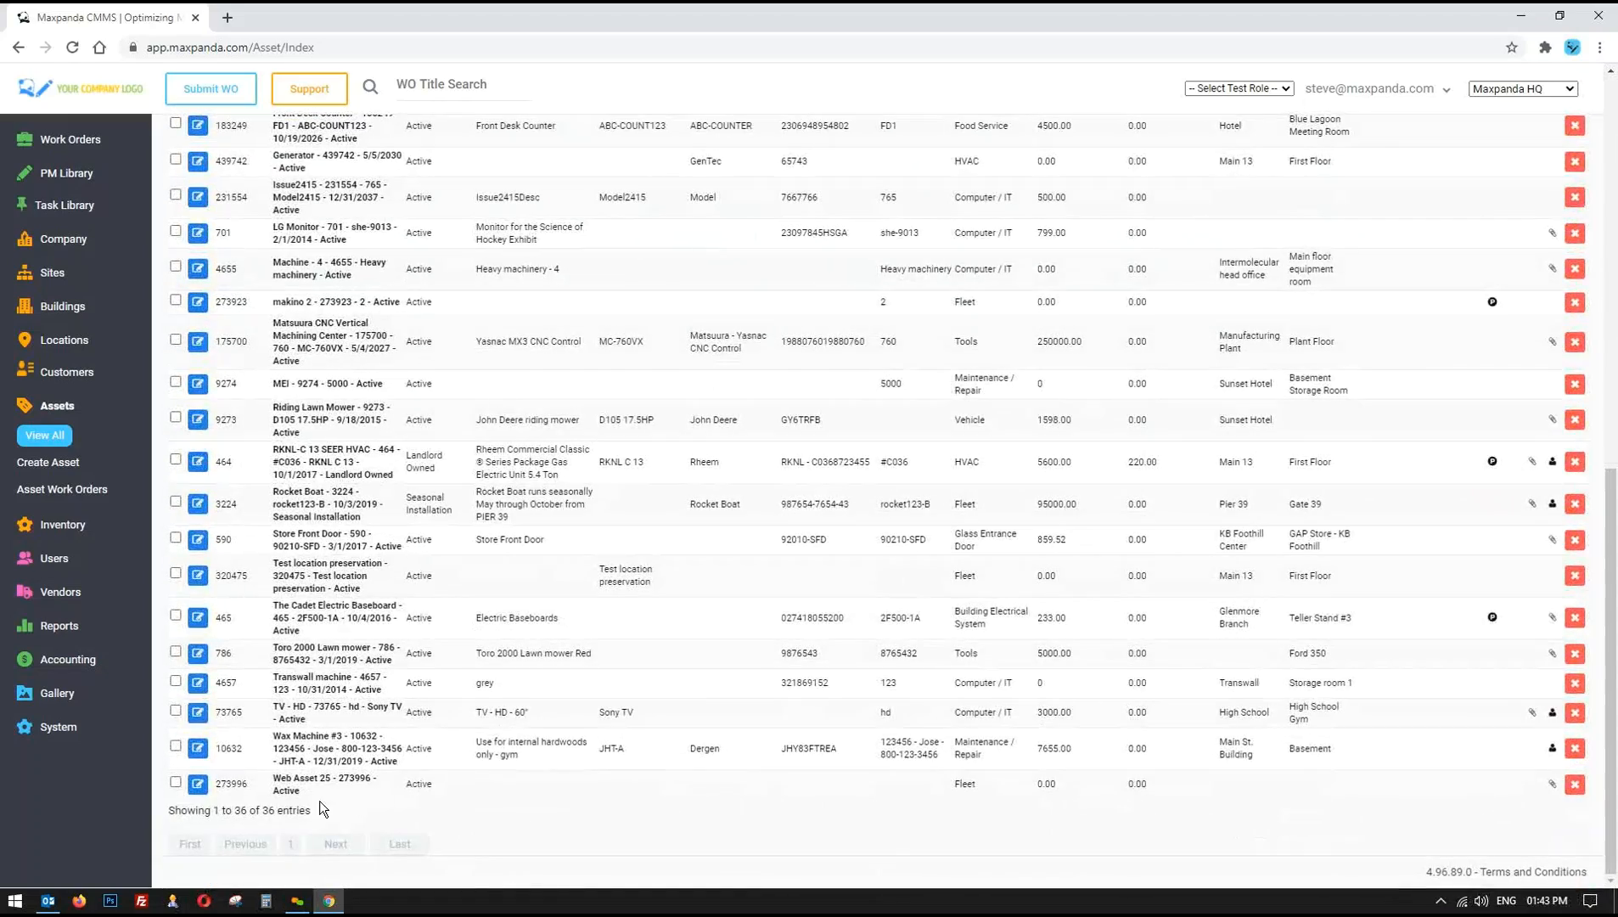
{"action": "left_click_drag", "start_coordinate": [311, 810], "coordinate": [261, 810]}
{"action": "scroll", "coordinate": [541, 815], "scroll_direction": "up", "scroll_amount": 3}
{"action": "scroll", "coordinate": [541, 808], "scroll_direction": "down", "scroll_amount": 3}
{"action": "scroll", "coordinate": [214, 470], "scroll_direction": "up", "scroll_amount": 12}
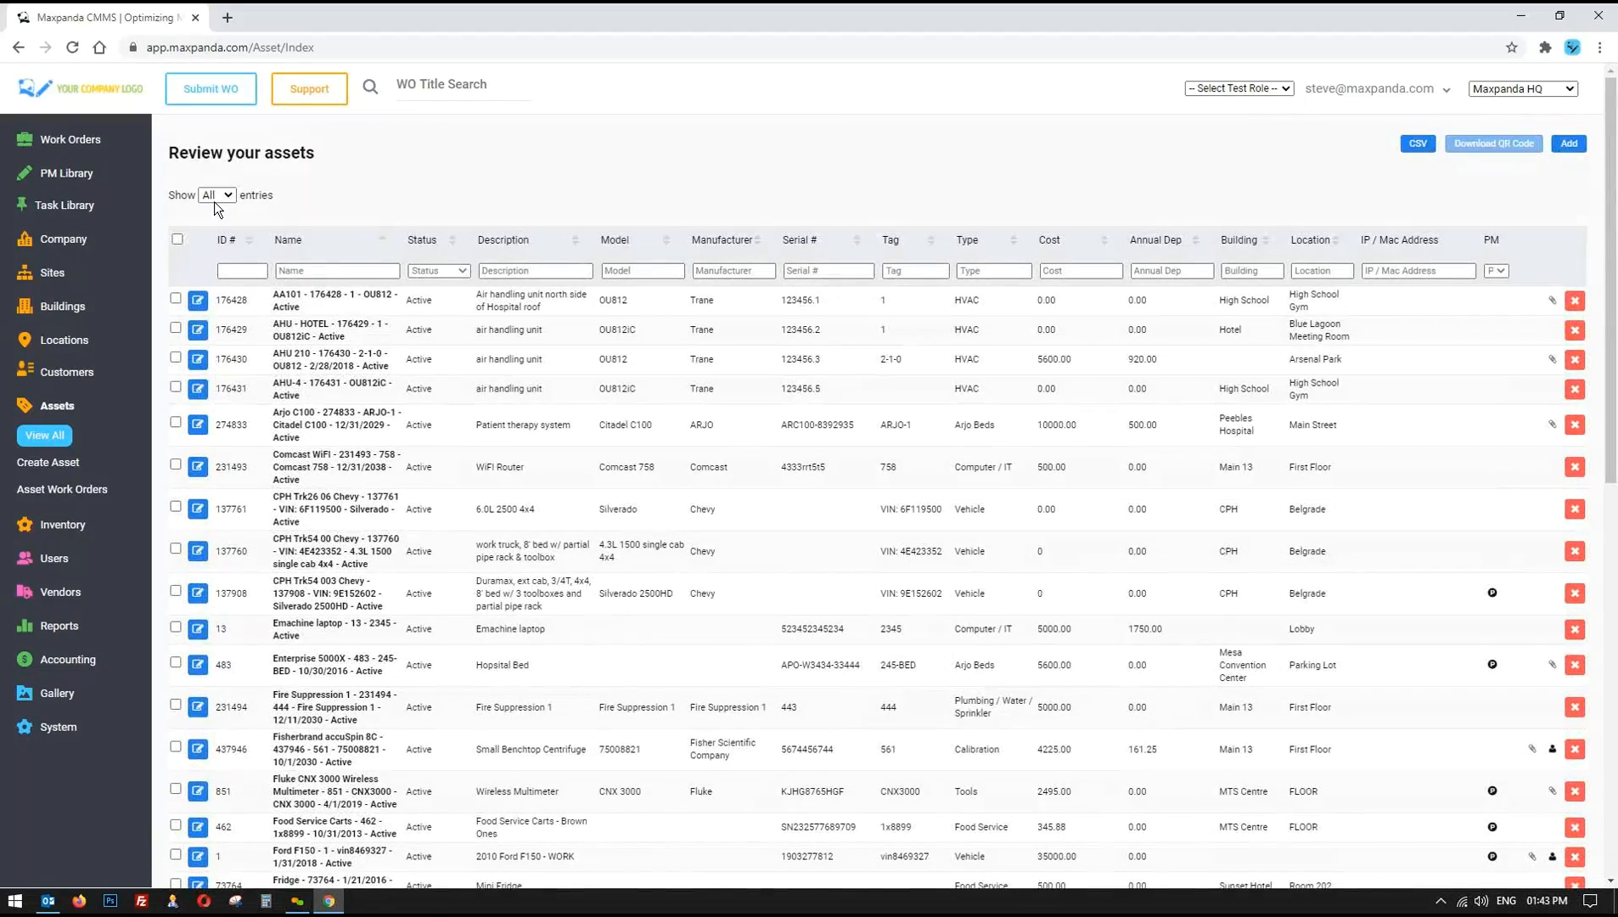
{"action": "left_click", "coordinate": [218, 195]}
{"action": "left_click", "coordinate": [217, 210]}
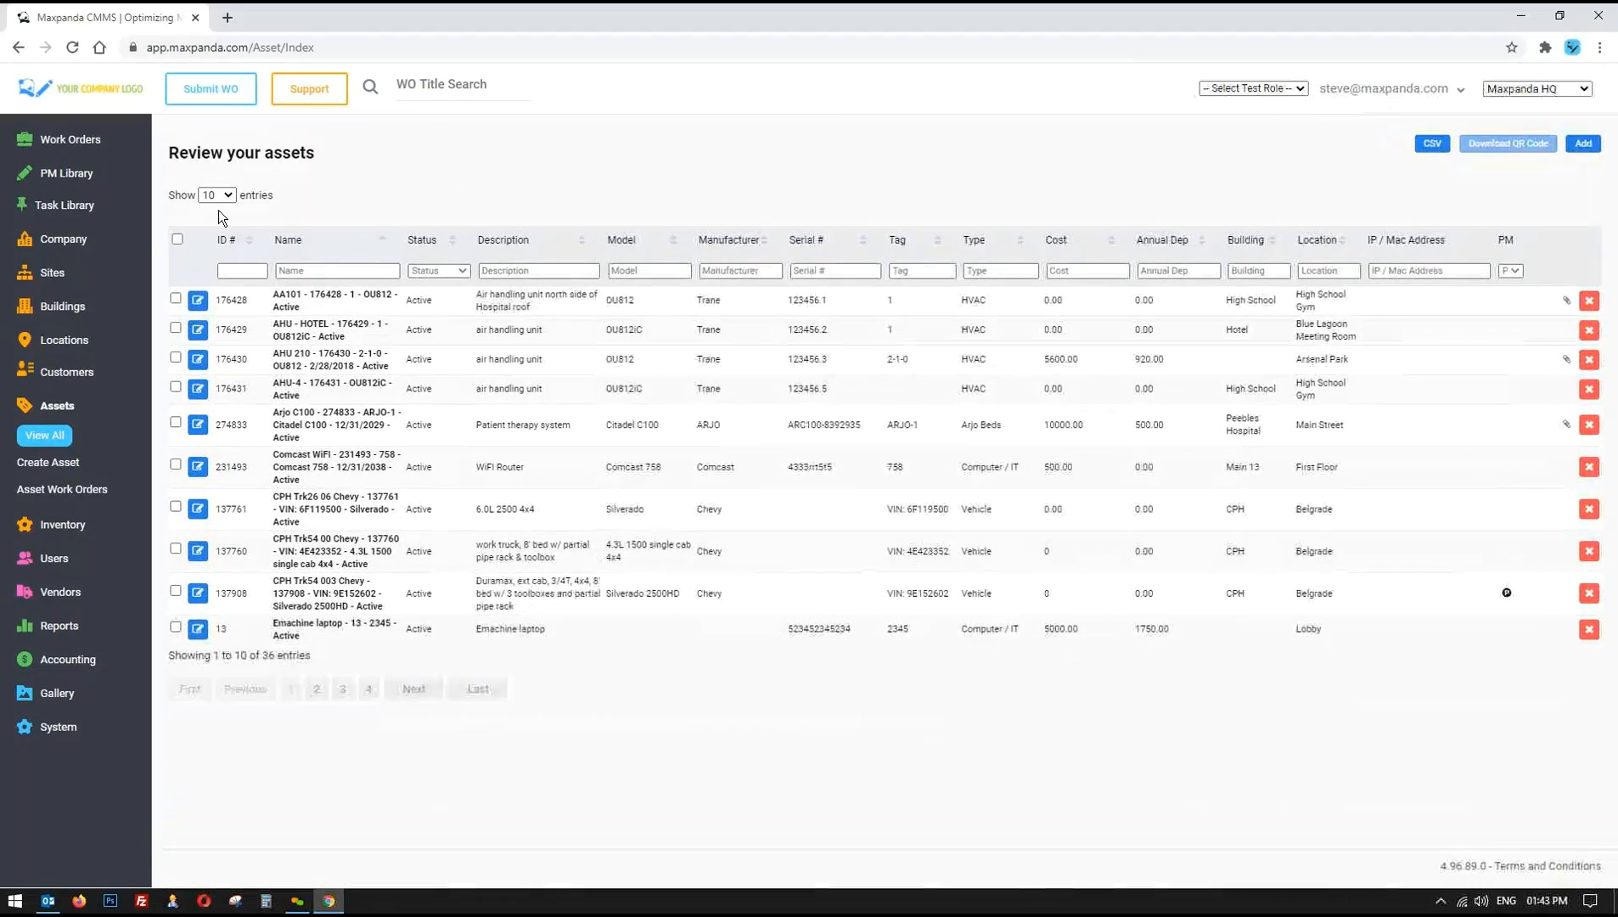
- Select all listed assets, preview the Small, Medium, Large and Avery 22805 QR code sizes, then cancel the download and clear the selection
{"action": "left_click", "coordinate": [176, 239]}
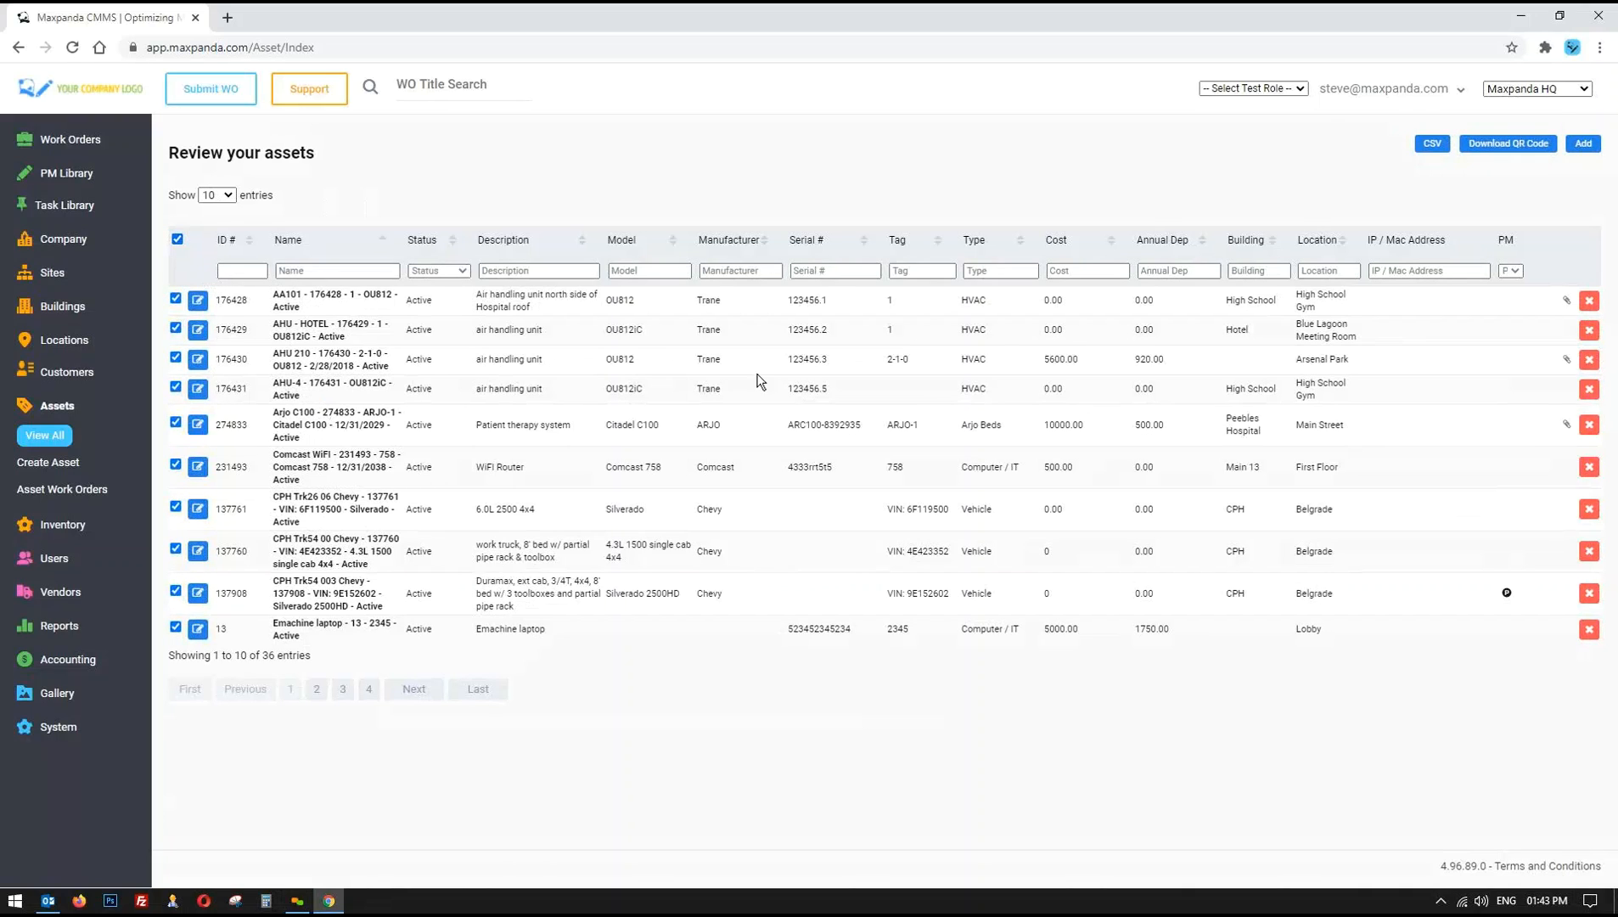
{"action": "left_click", "coordinate": [1518, 146]}
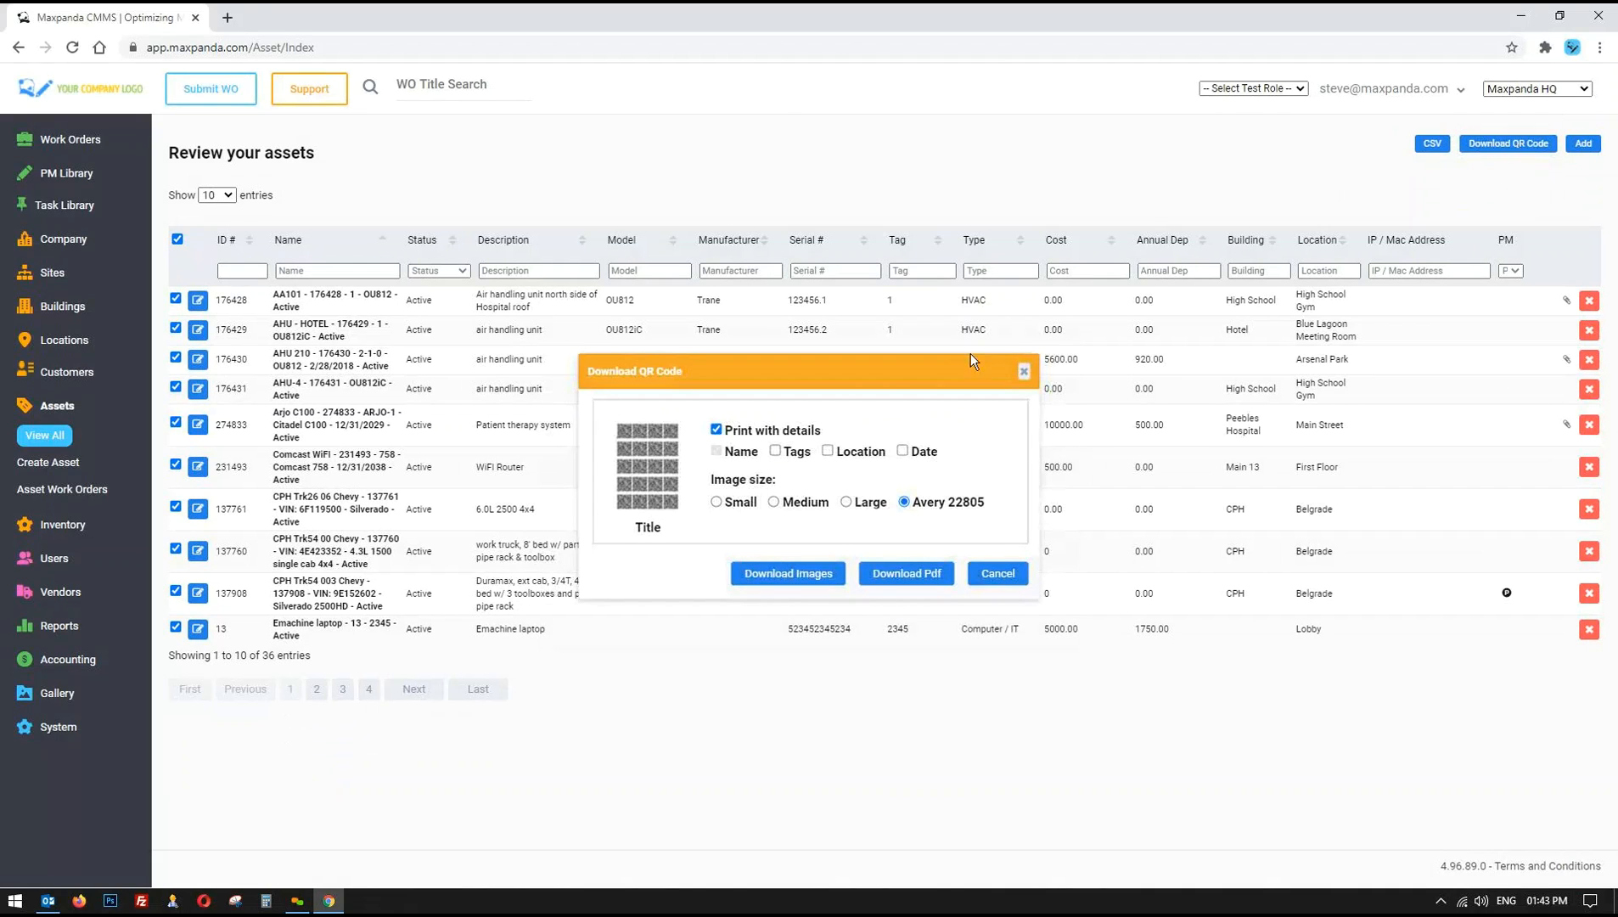
{"action": "left_click", "coordinate": [718, 503]}
{"action": "left_click", "coordinate": [774, 503]}
{"action": "left_click", "coordinate": [848, 504]}
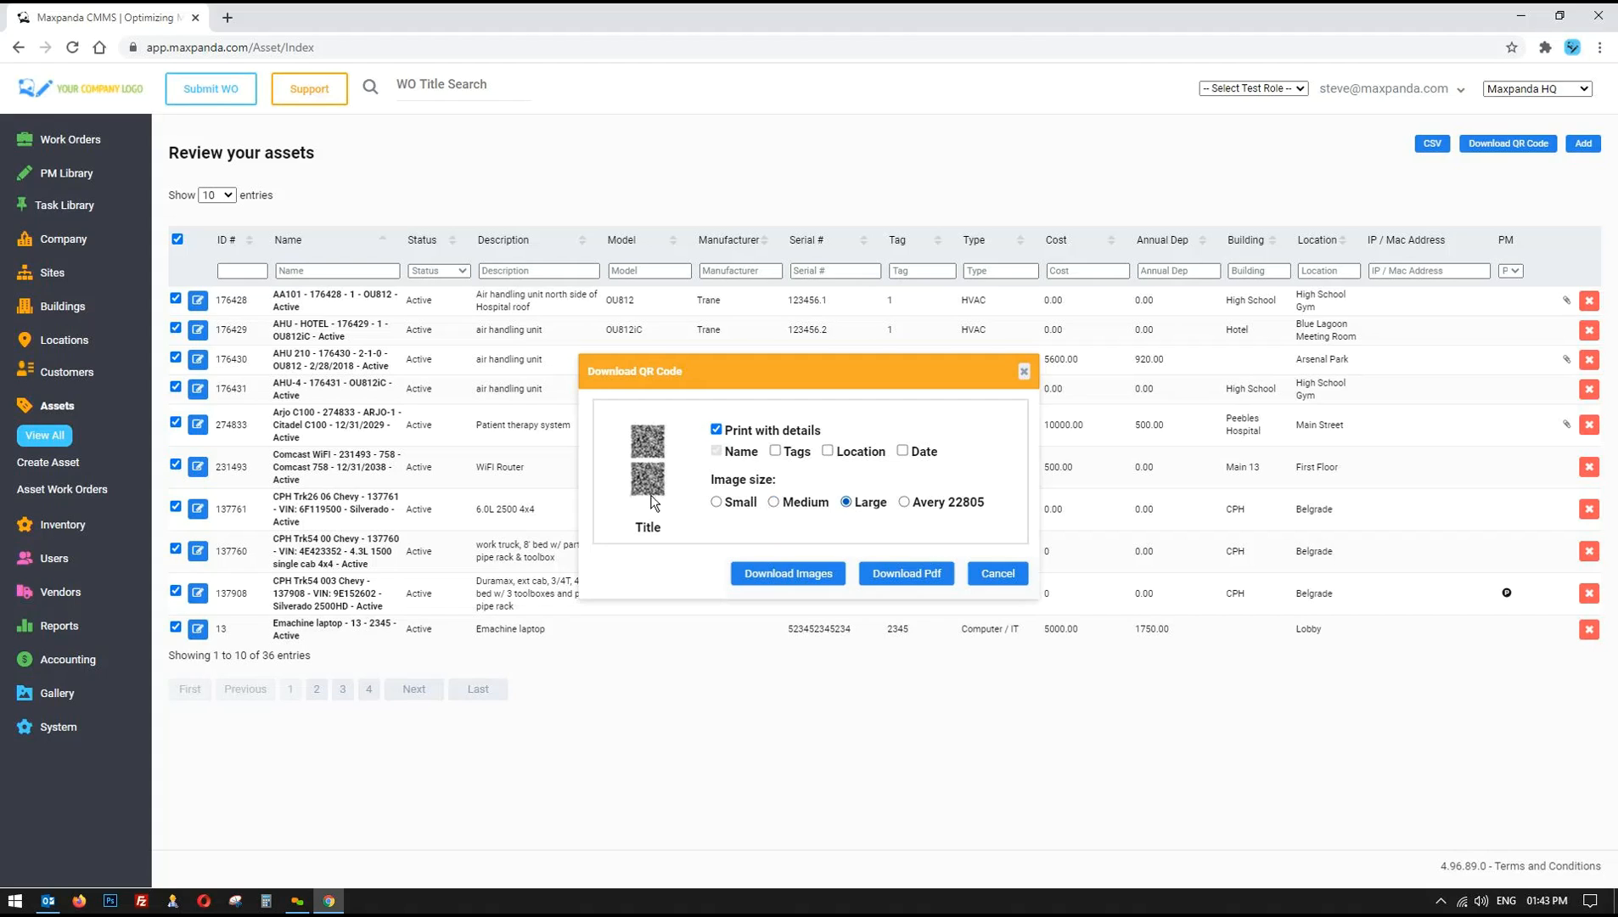
{"action": "left_click", "coordinate": [909, 504]}
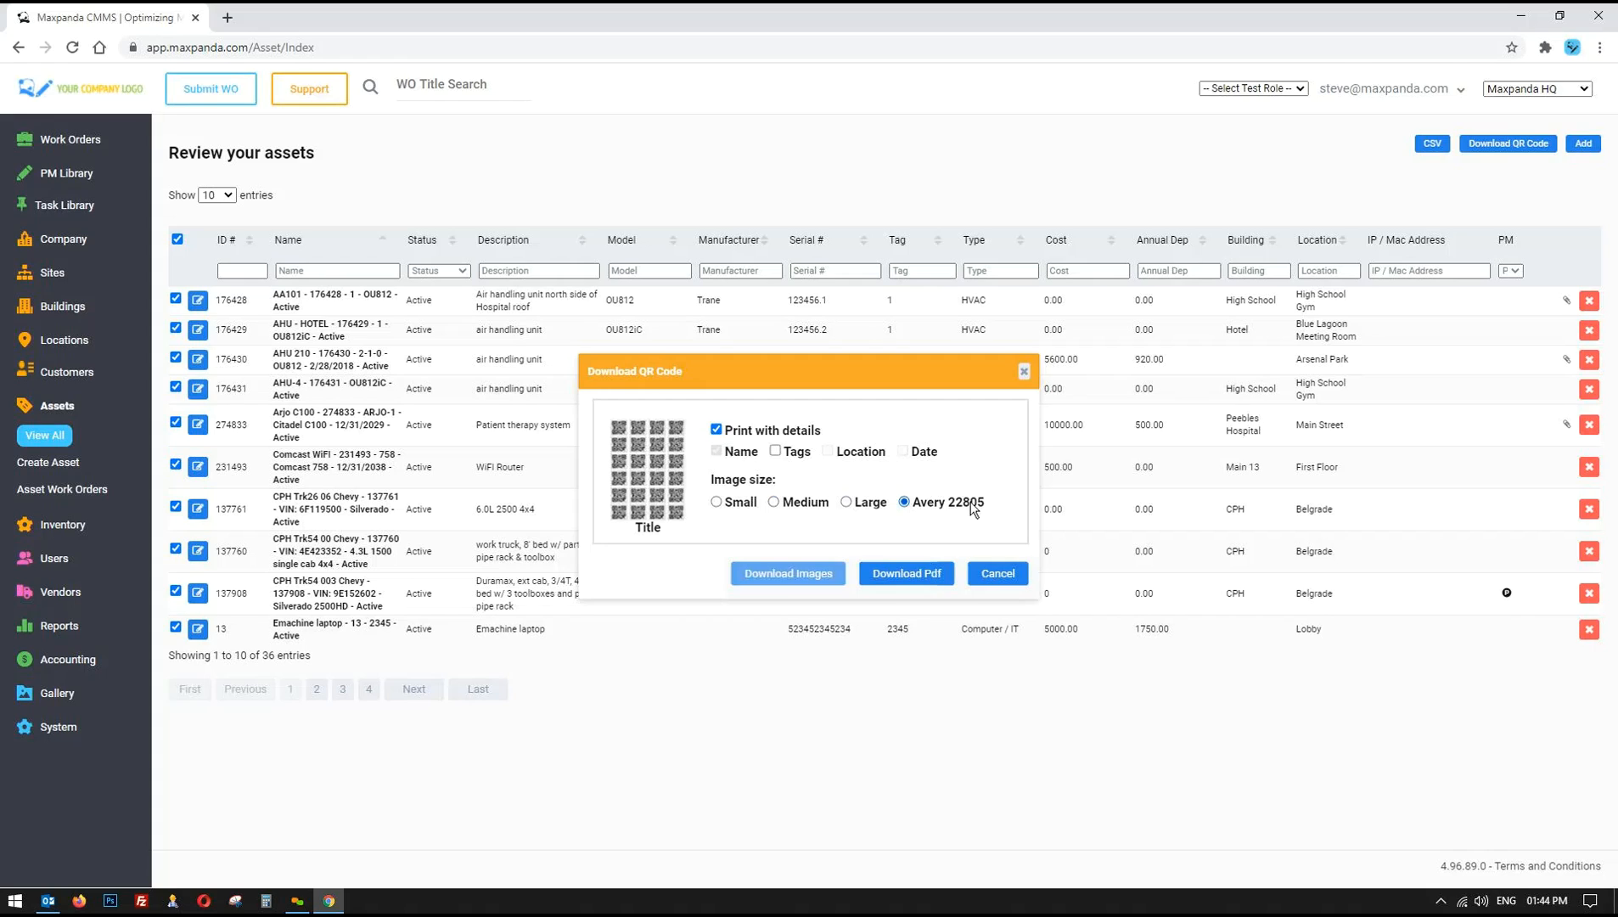
{"action": "mouse_move", "coordinate": [917, 503]}
{"action": "left_mouse_down"}
{"action": "mouse_move", "coordinate": [958, 504]}
{"action": "mouse_move", "coordinate": [920, 510]}
{"action": "left_mouse_up"}
{"action": "left_click_drag", "start_coordinate": [1015, 507], "coordinate": [923, 507]}
{"action": "left_click", "coordinate": [998, 574]}
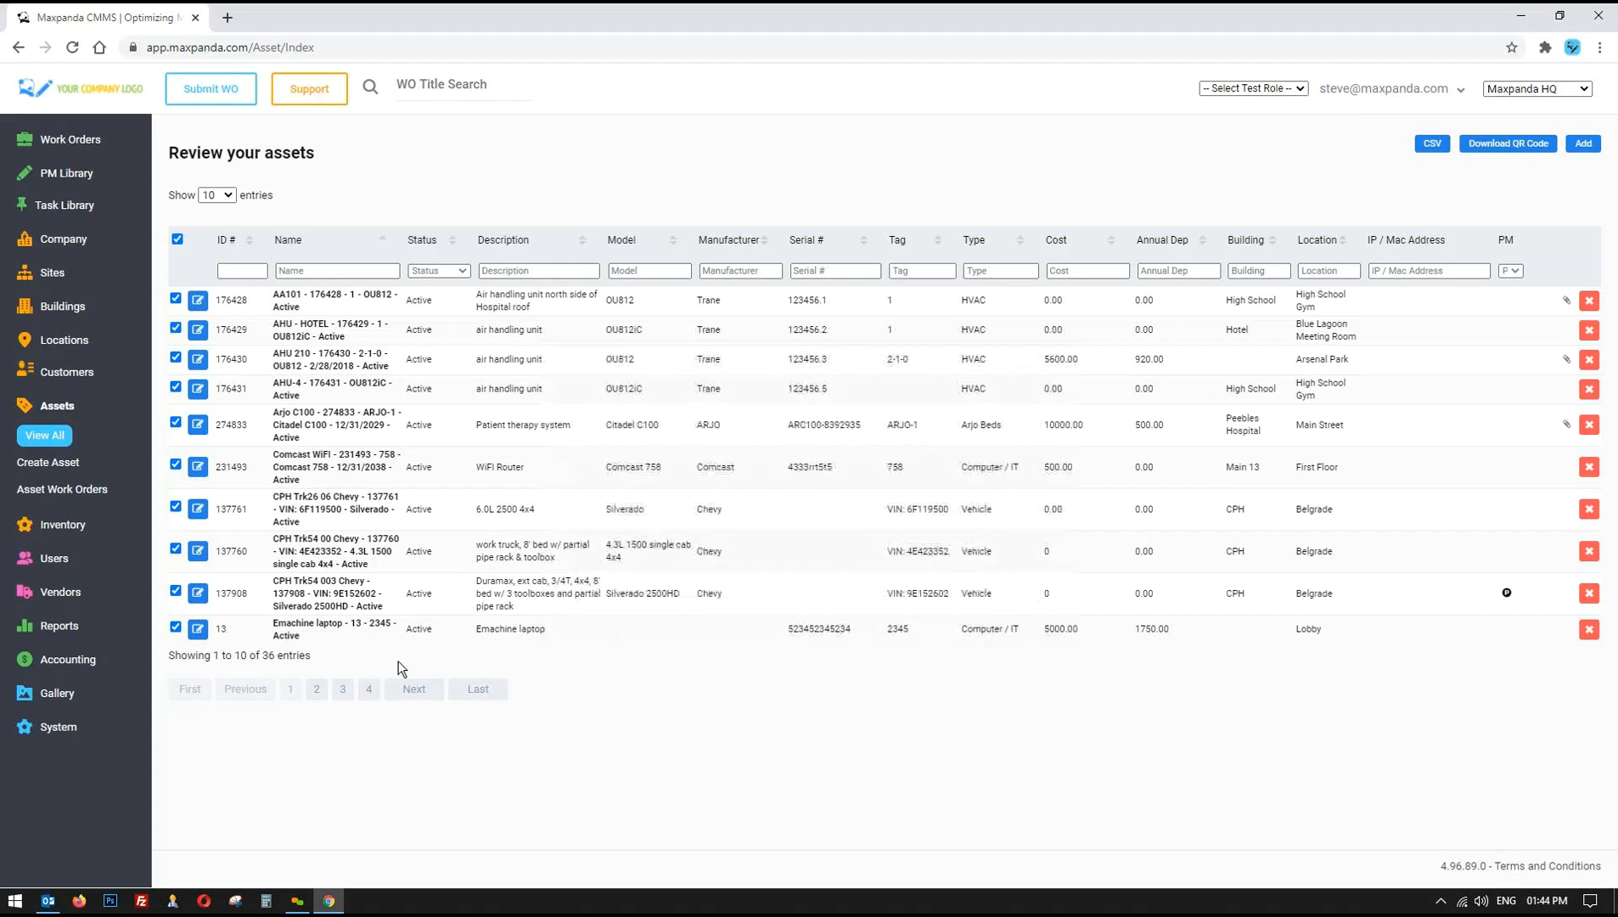
{"action": "left_click", "coordinate": [178, 240]}
- Show all asset entries, then open RKNL-C 13 SEER HVAC for editing and collapse its Asset Detail section
{"action": "left_click", "coordinate": [217, 195]}
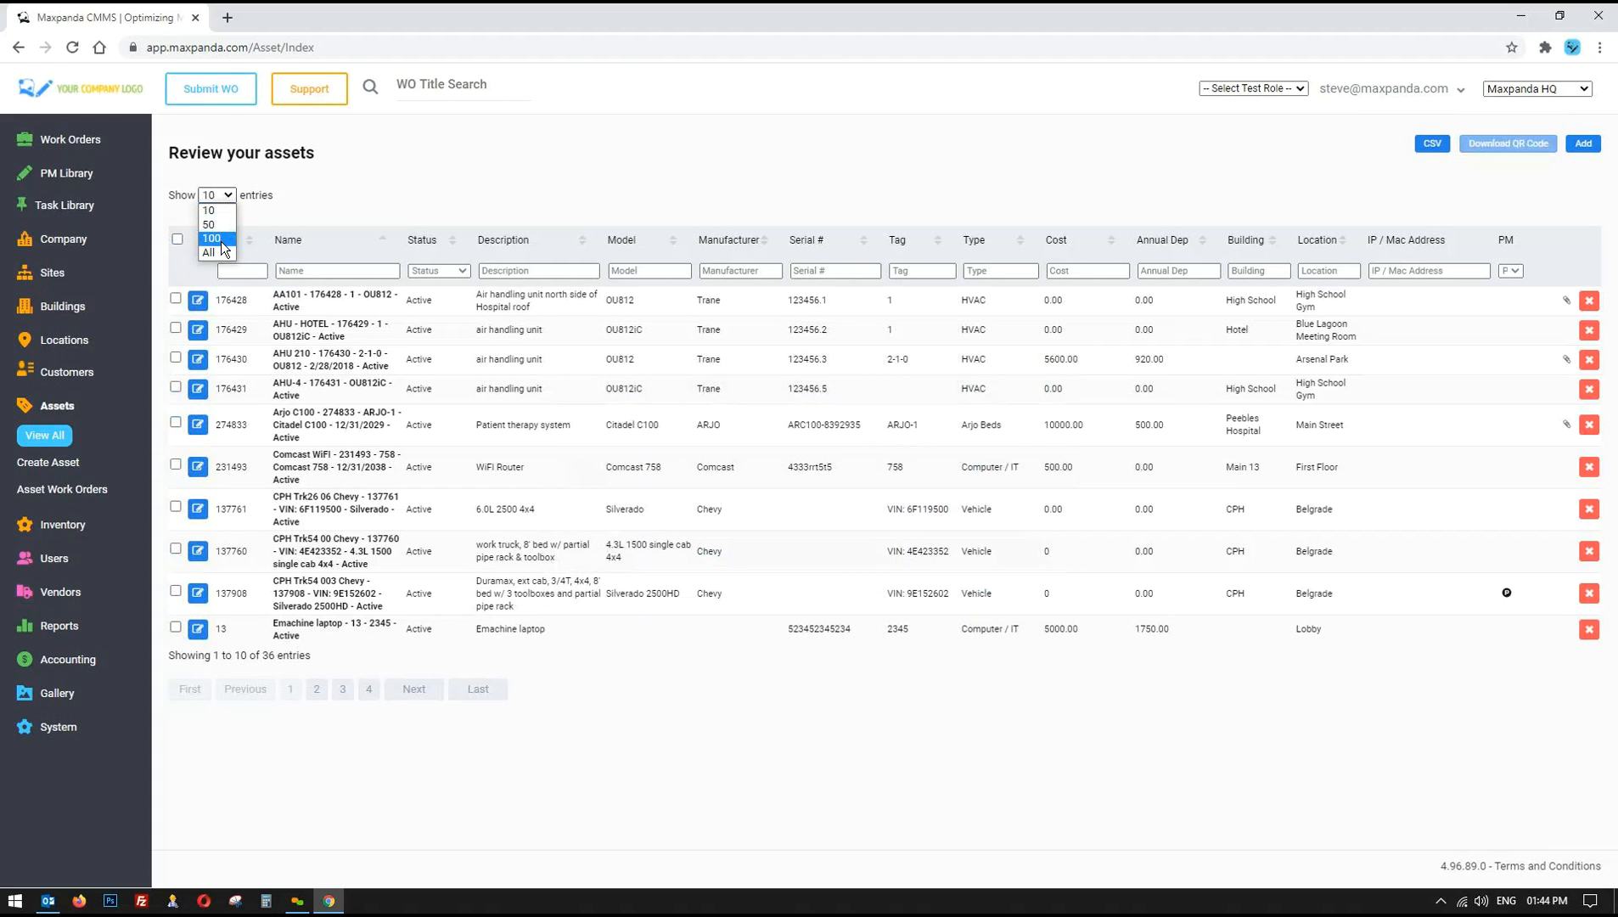
{"action": "left_click", "coordinate": [216, 258]}
{"action": "scroll", "coordinate": [357, 646], "scroll_direction": "down", "scroll_amount": 10}
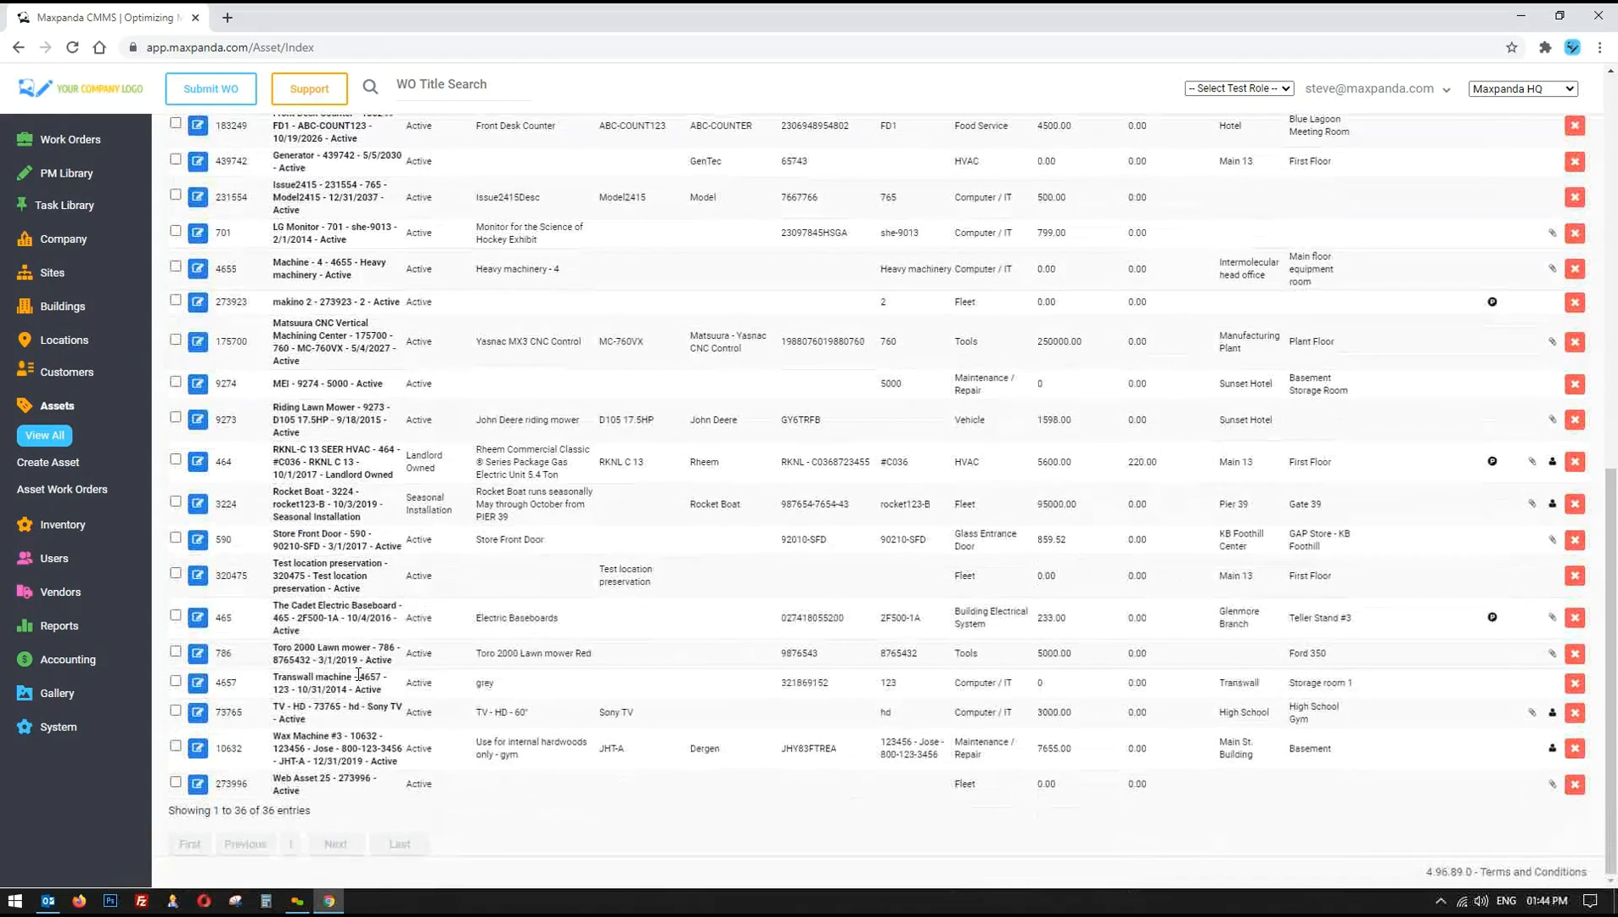
{"action": "left_click_drag", "start_coordinate": [270, 450], "coordinate": [1216, 461]}
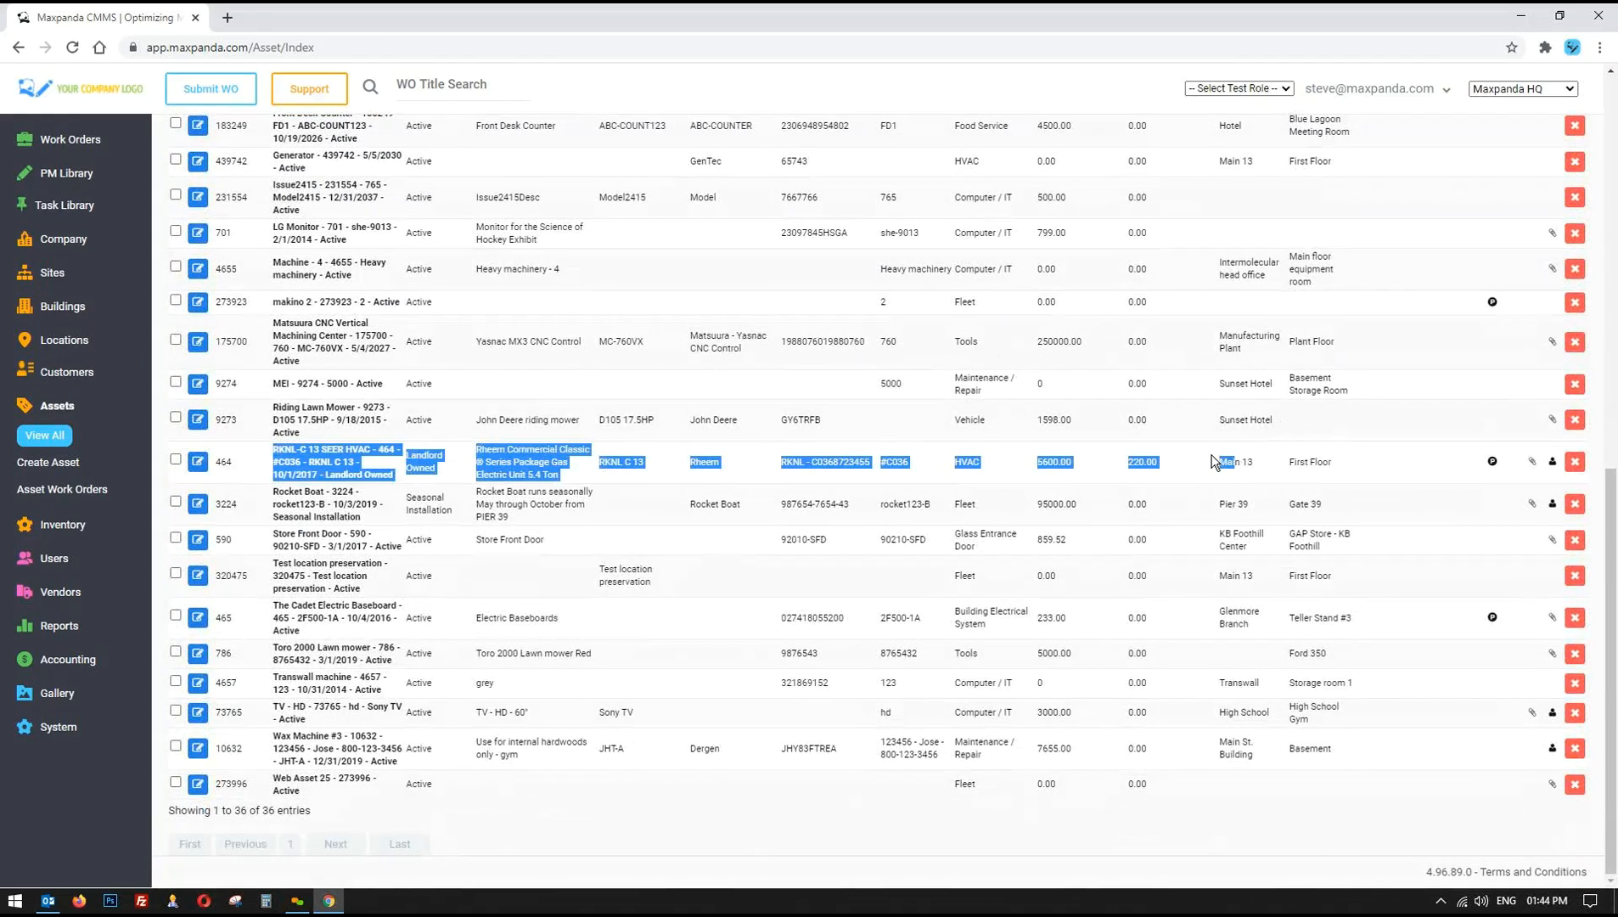
{"action": "left_click", "coordinate": [200, 464]}
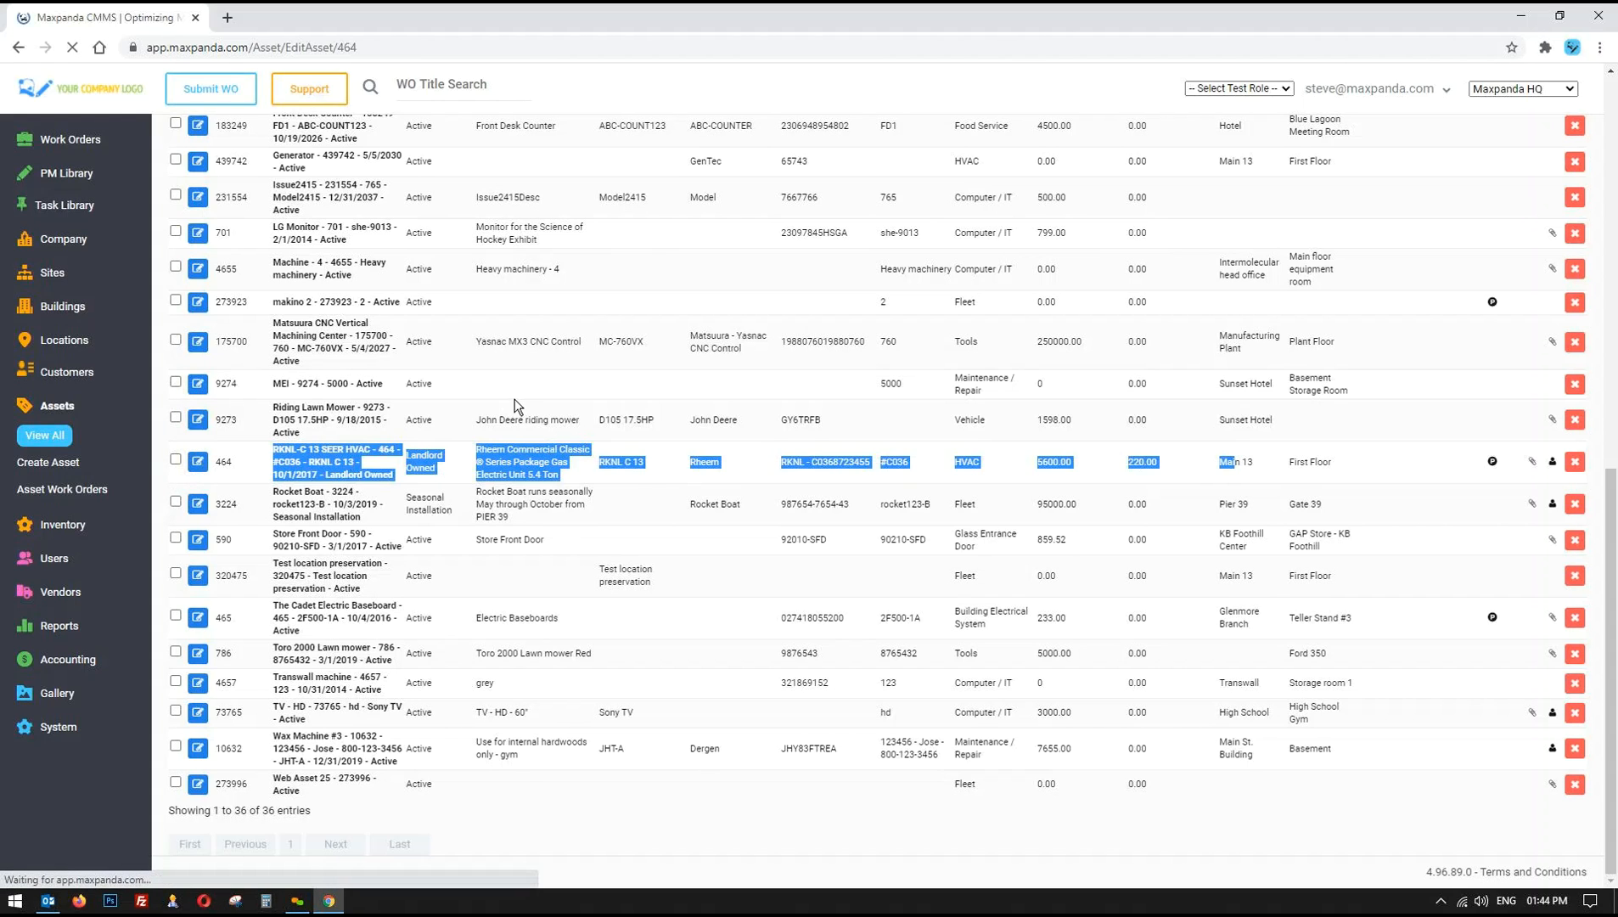
{"action": "left_click", "coordinate": [347, 203]}
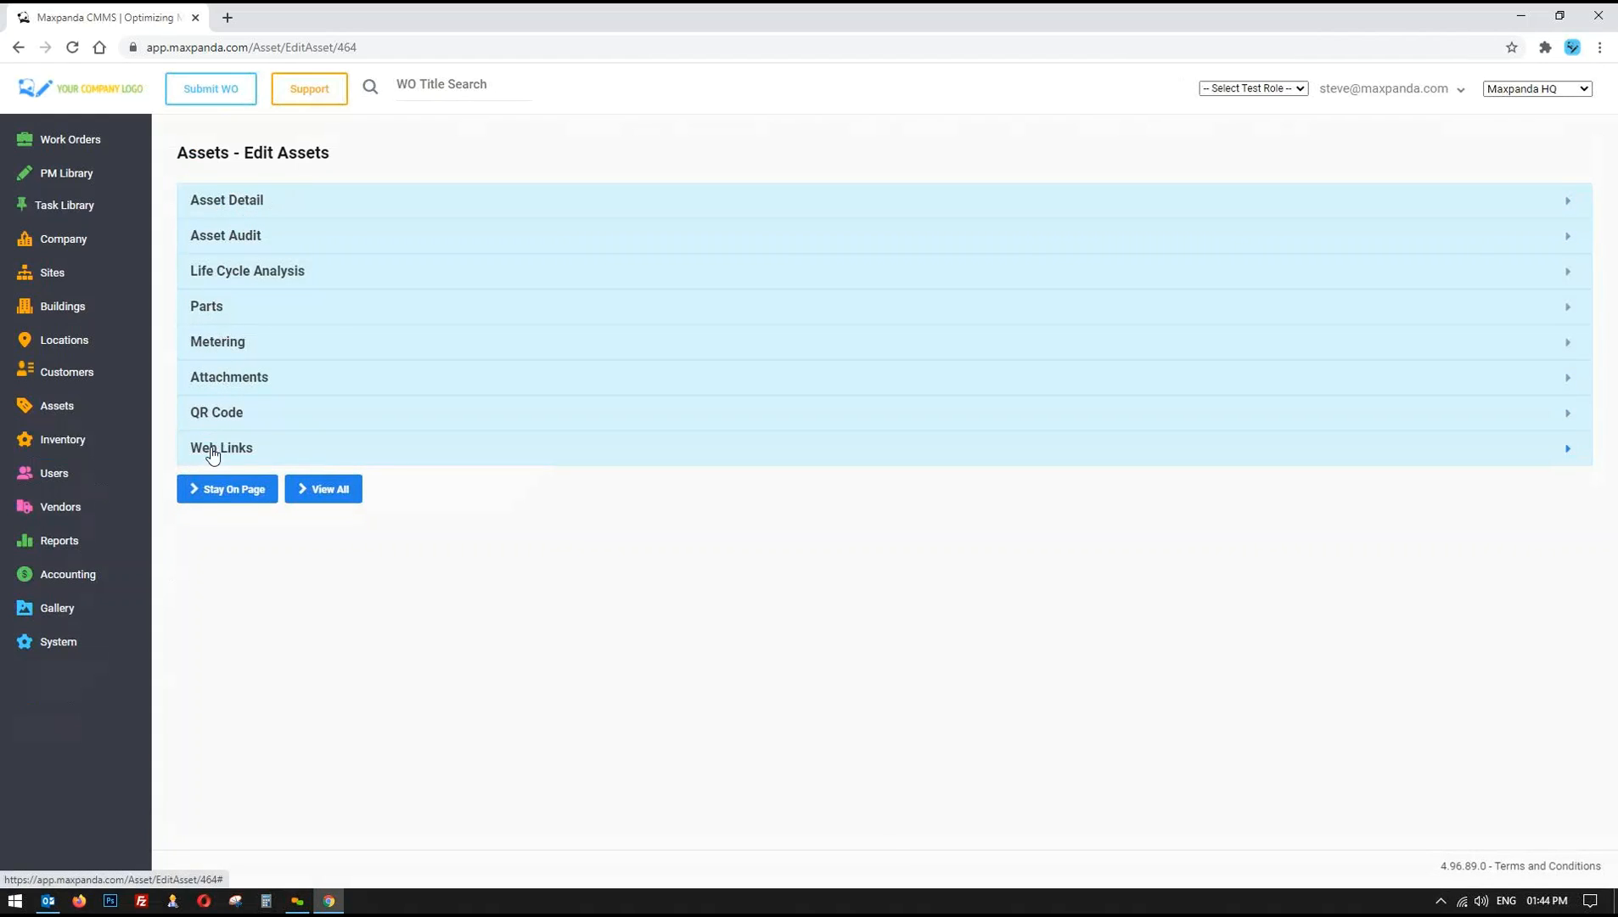
- Review the Asset Detail fields through to the Files area, trying the mobile asset option on and leaving it off
{"action": "left_click", "coordinate": [225, 210]}
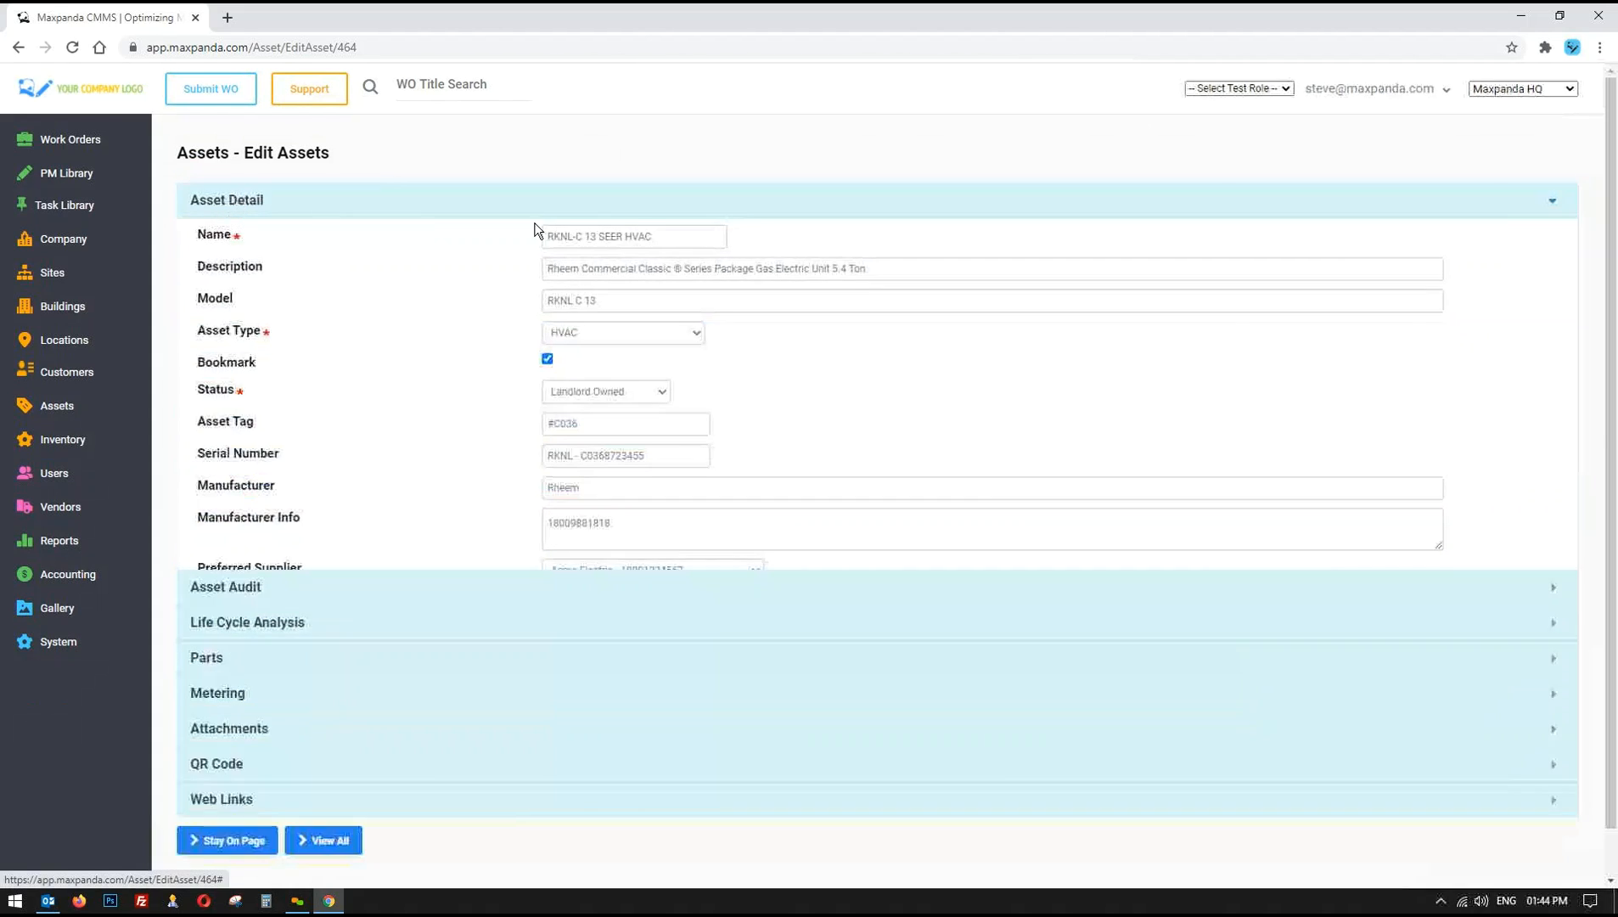
{"action": "scroll", "coordinate": [594, 305], "scroll_direction": "down", "scroll_amount": 2}
{"action": "scroll", "coordinate": [597, 388], "scroll_direction": "down", "scroll_amount": 6}
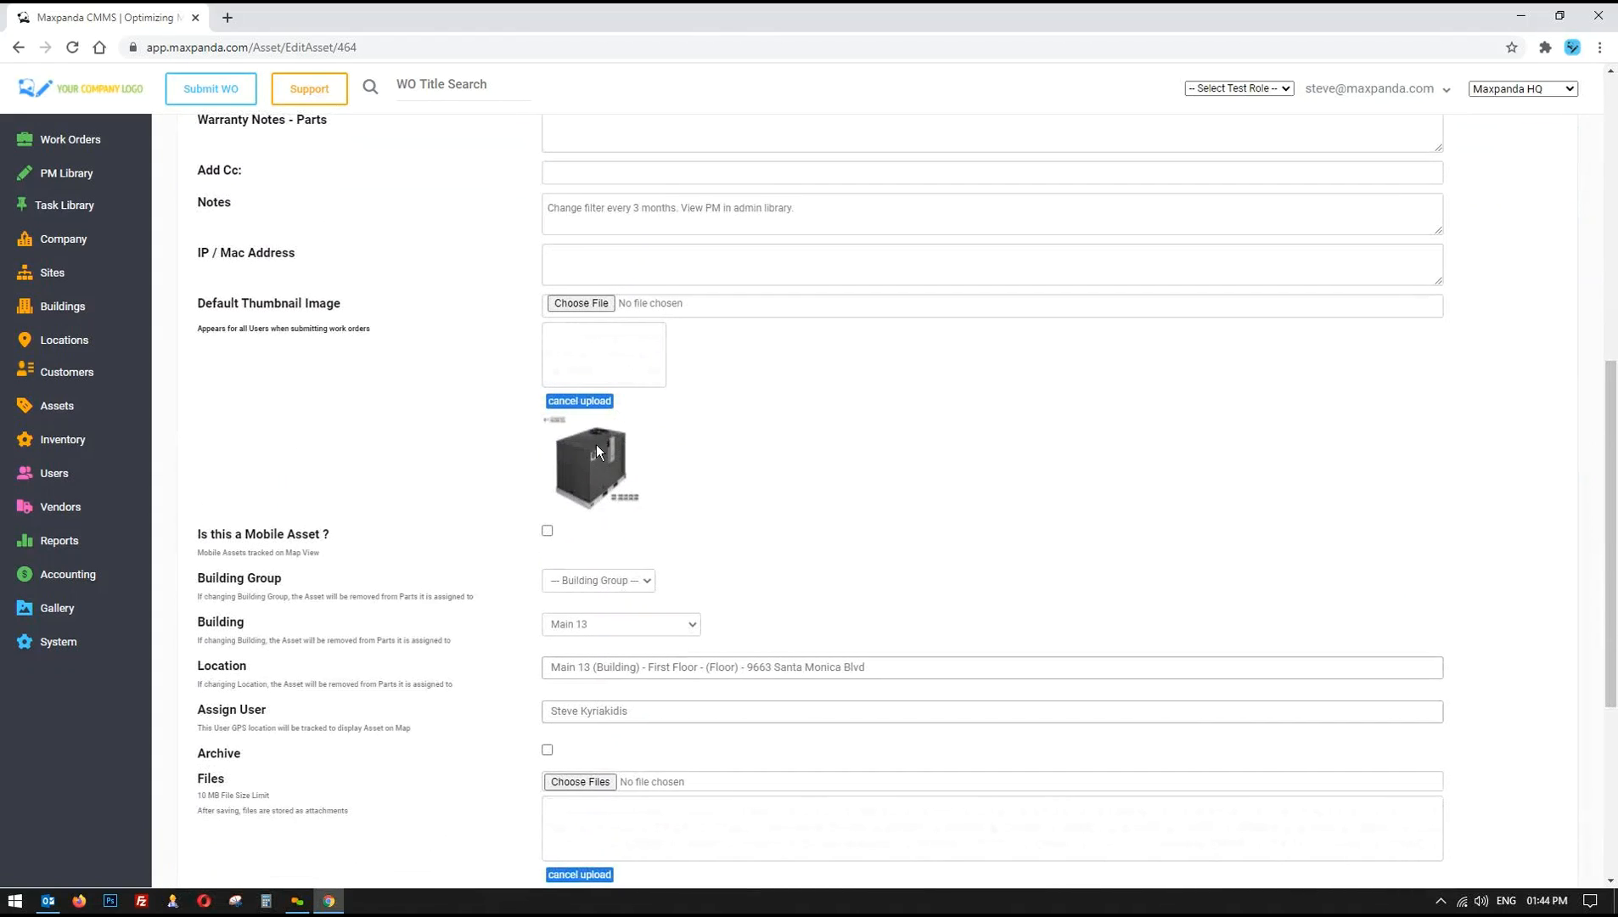
{"action": "scroll", "coordinate": [591, 320], "scroll_direction": "down", "scroll_amount": 3}
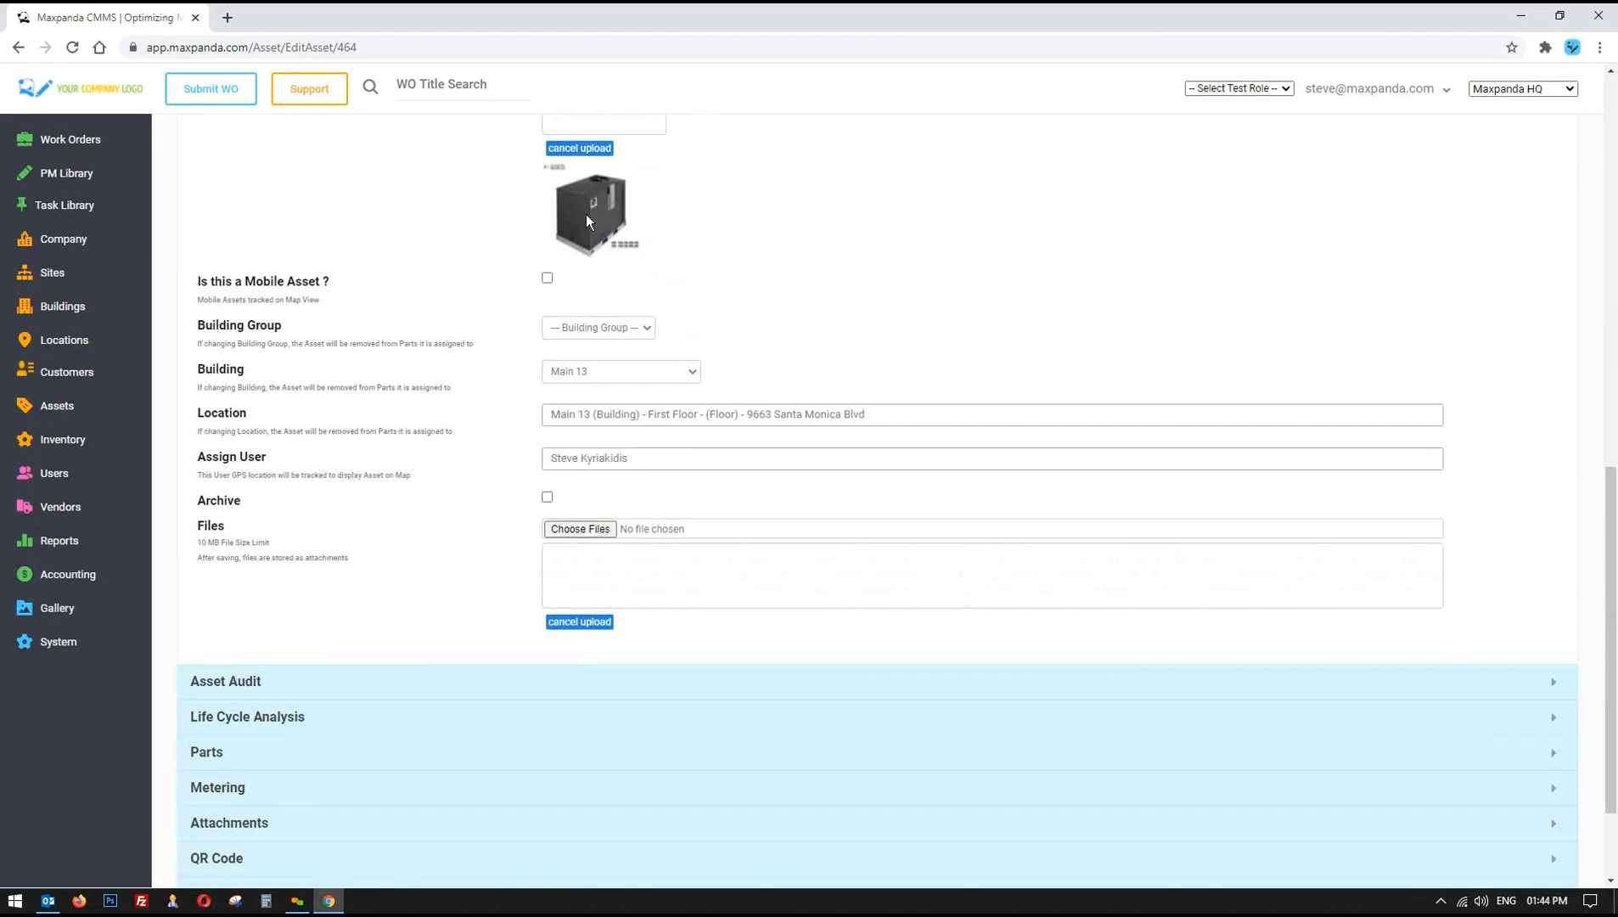
{"action": "left_click", "coordinate": [547, 279]}
{"action": "left_click", "coordinate": [548, 279]}
{"action": "left_click", "coordinate": [548, 280]}
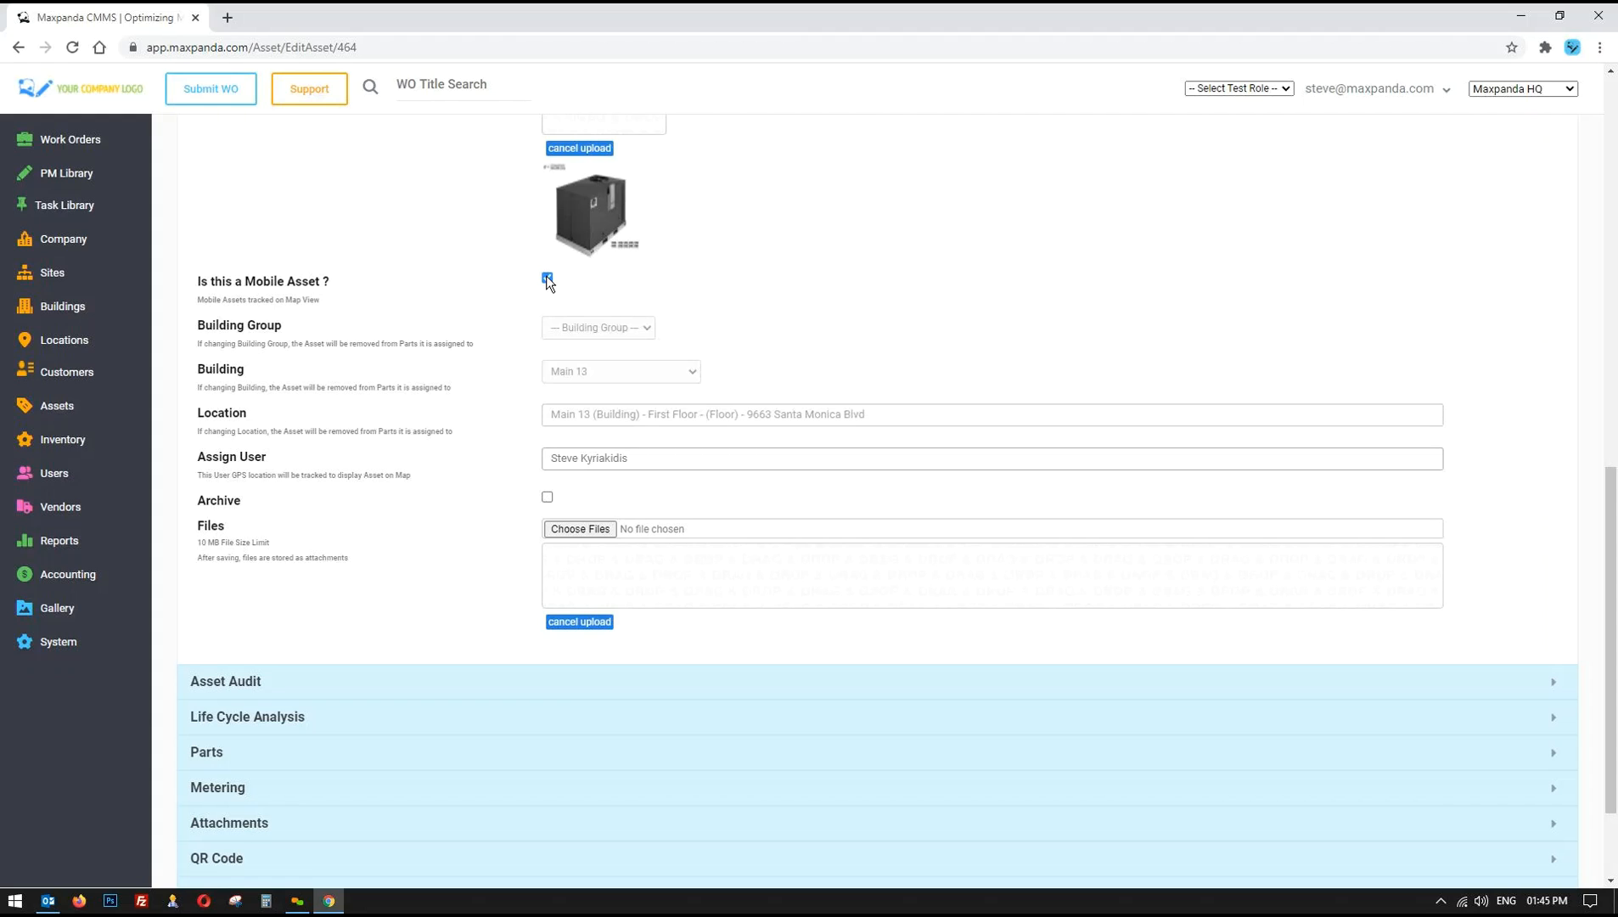
{"action": "left_click", "coordinate": [547, 278]}
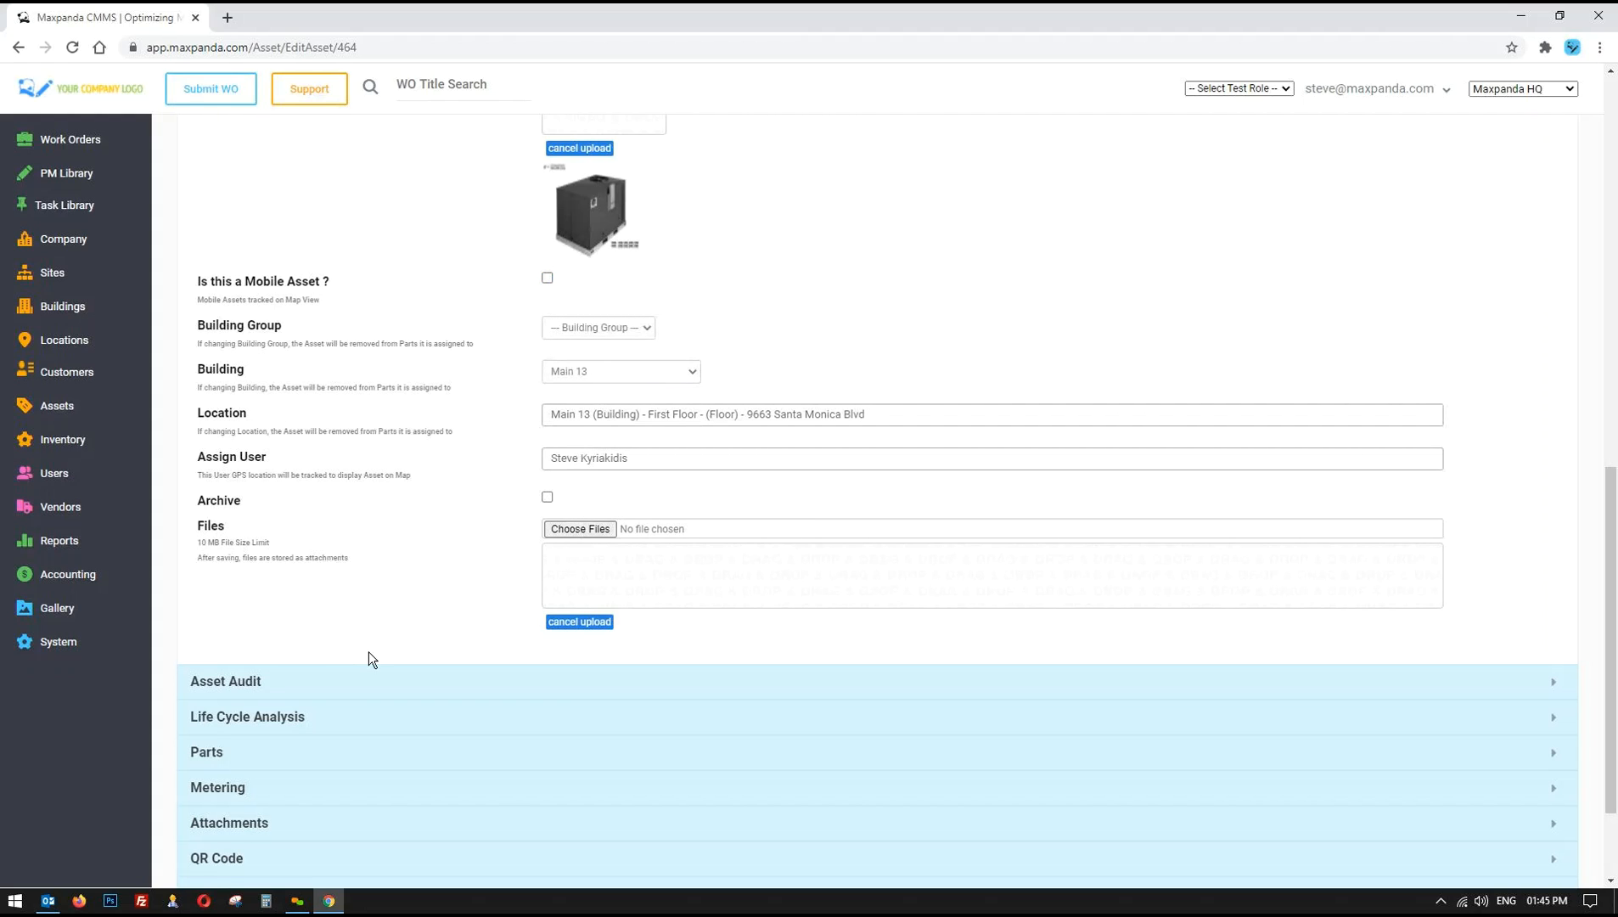
- Examine the Asset Audit records and the Life Cycle Analysis costs, from purchase cost through monthly depreciation
{"action": "left_click", "coordinate": [234, 685]}
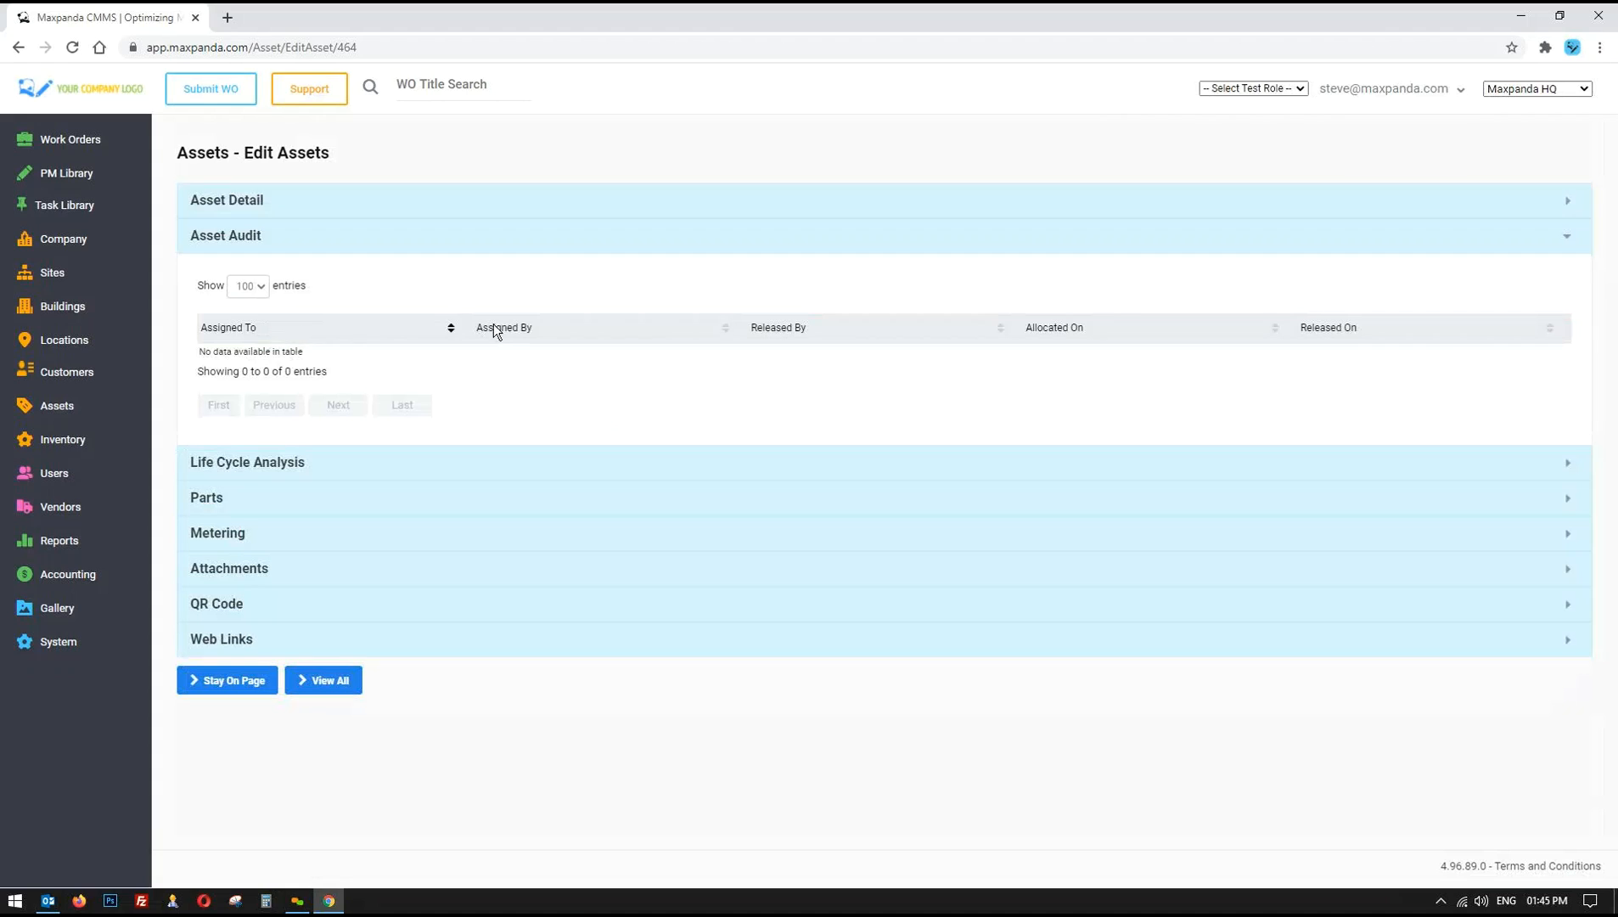
{"action": "left_click", "coordinate": [260, 463]}
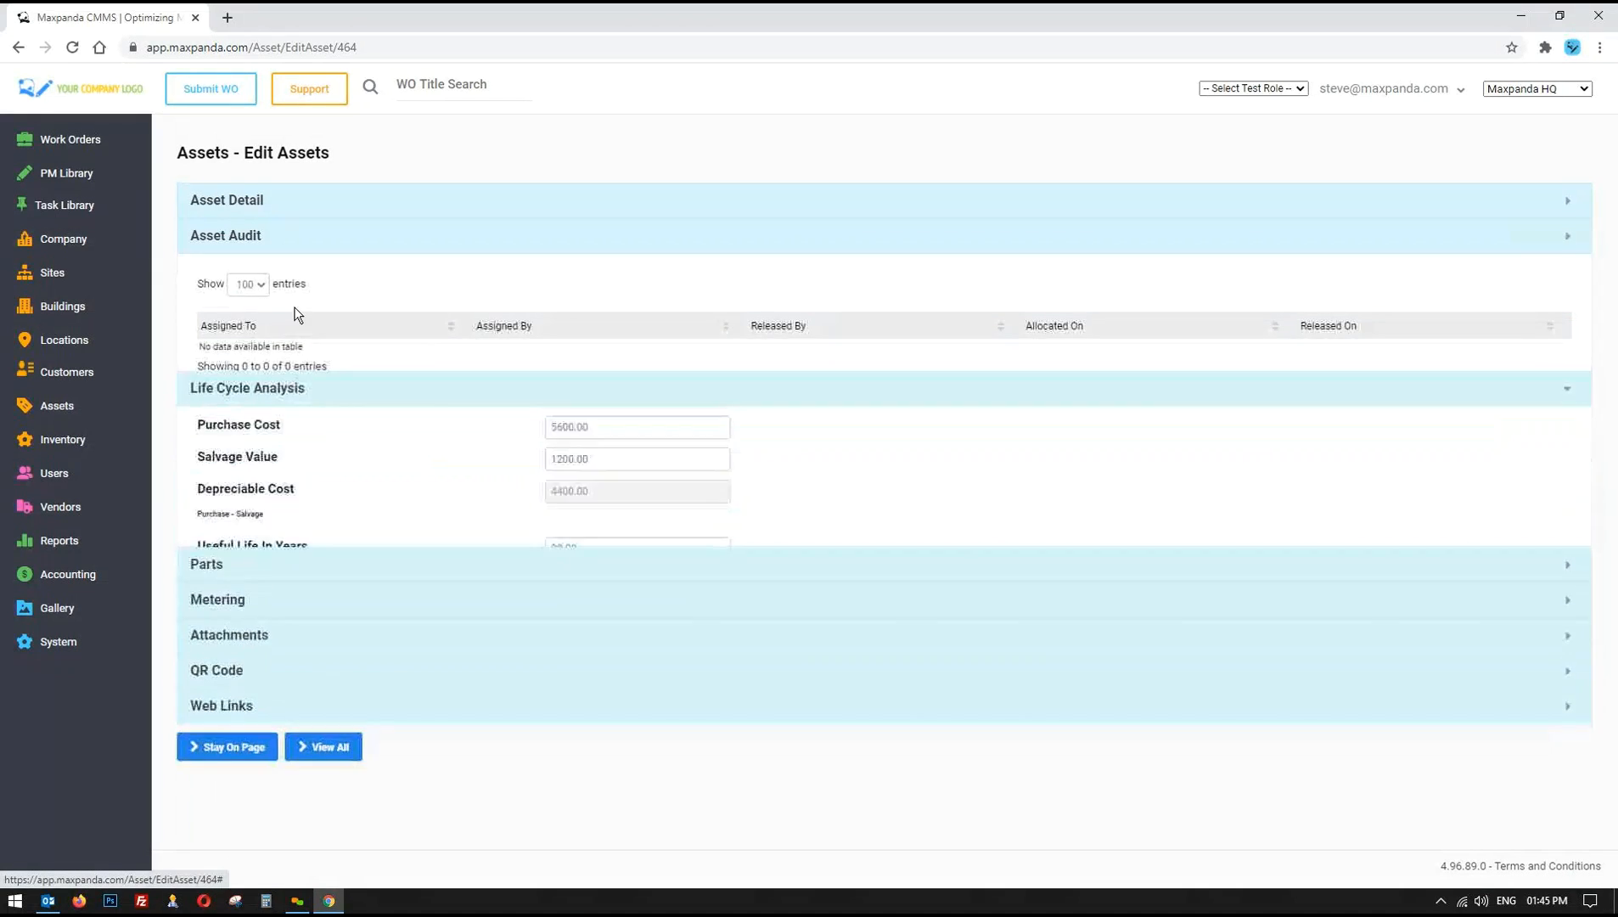
{"action": "left_click", "coordinate": [641, 321]}
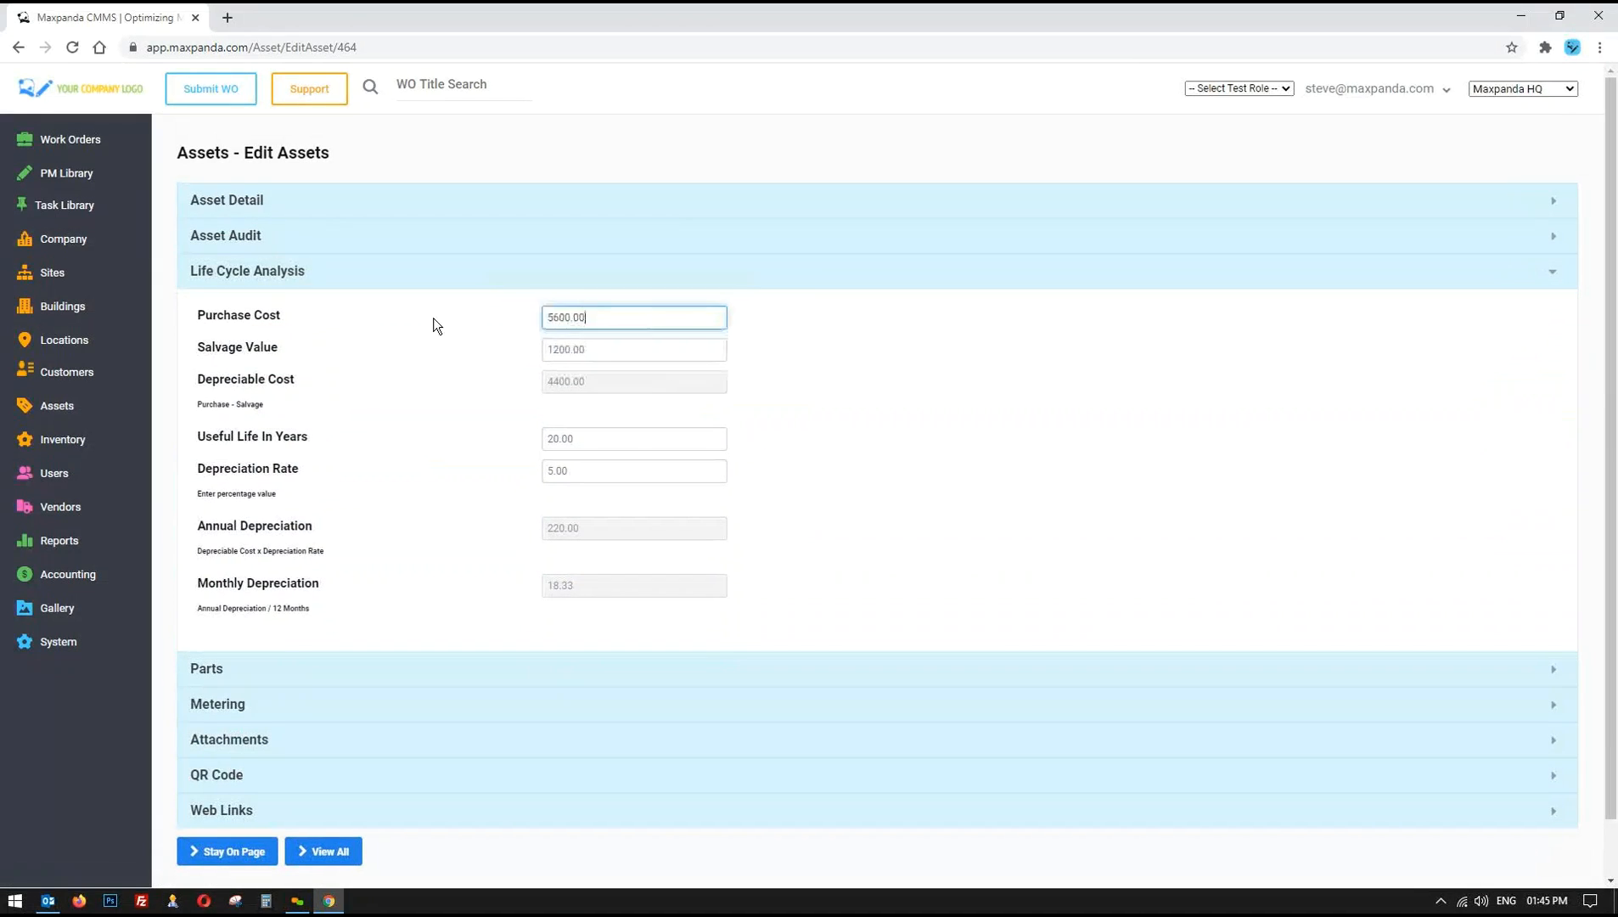
{"action": "double_click", "coordinate": [592, 585]}
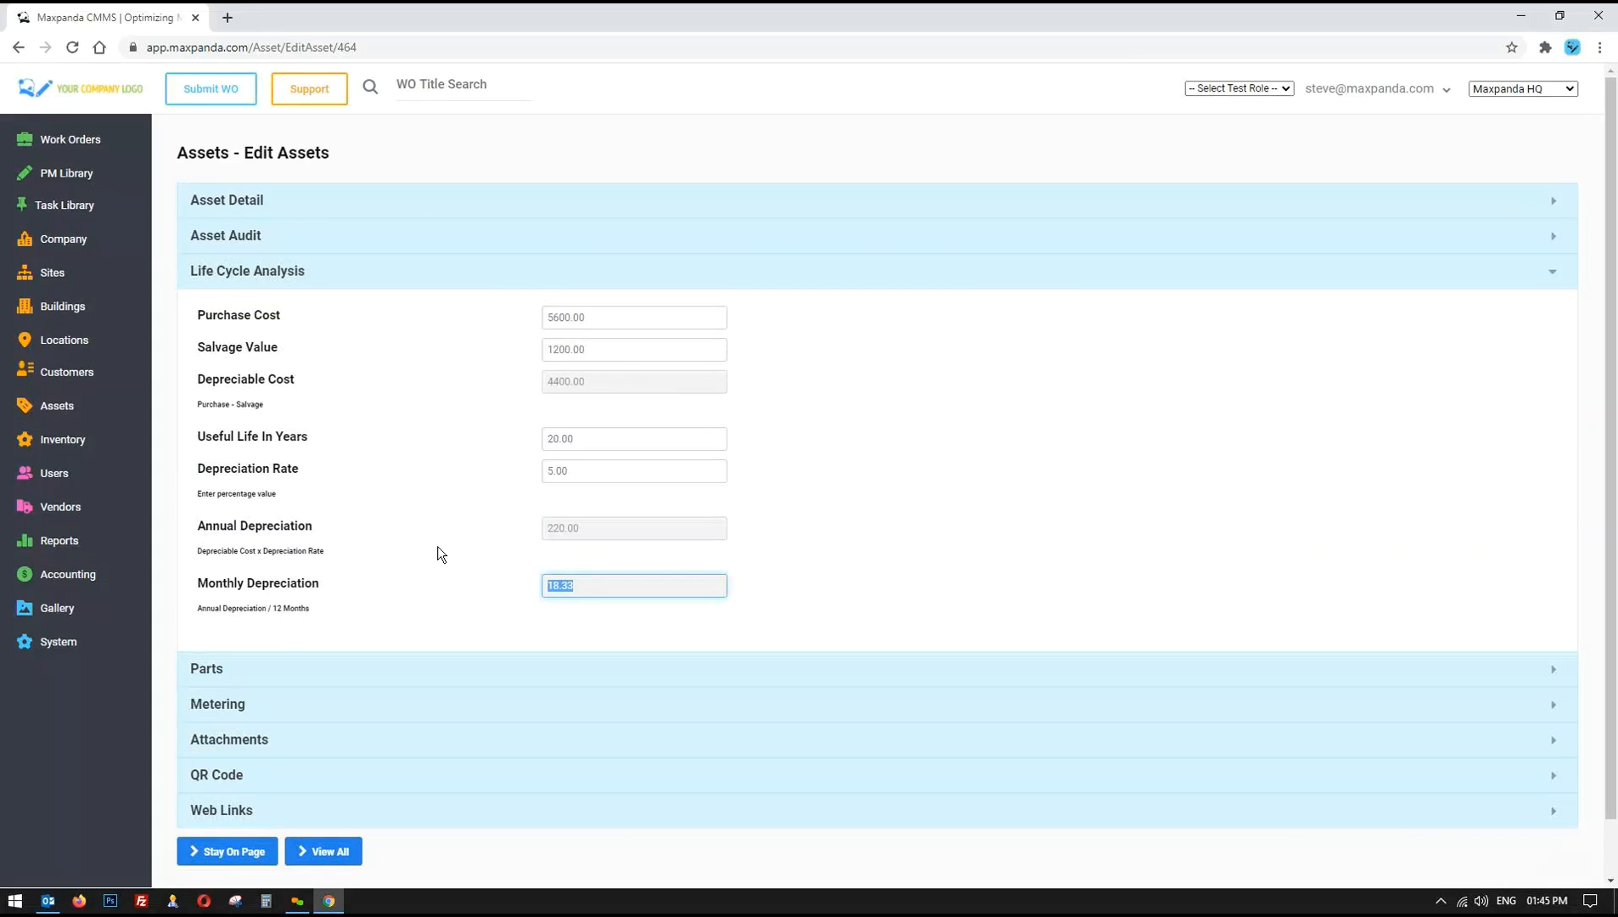
- Add the part Light Bulb - 60 watts - 60-123A to the asset's Parts section
{"action": "scroll", "coordinate": [314, 620], "scroll_direction": "down", "scroll_amount": 1}
{"action": "left_click", "coordinate": [301, 619]}
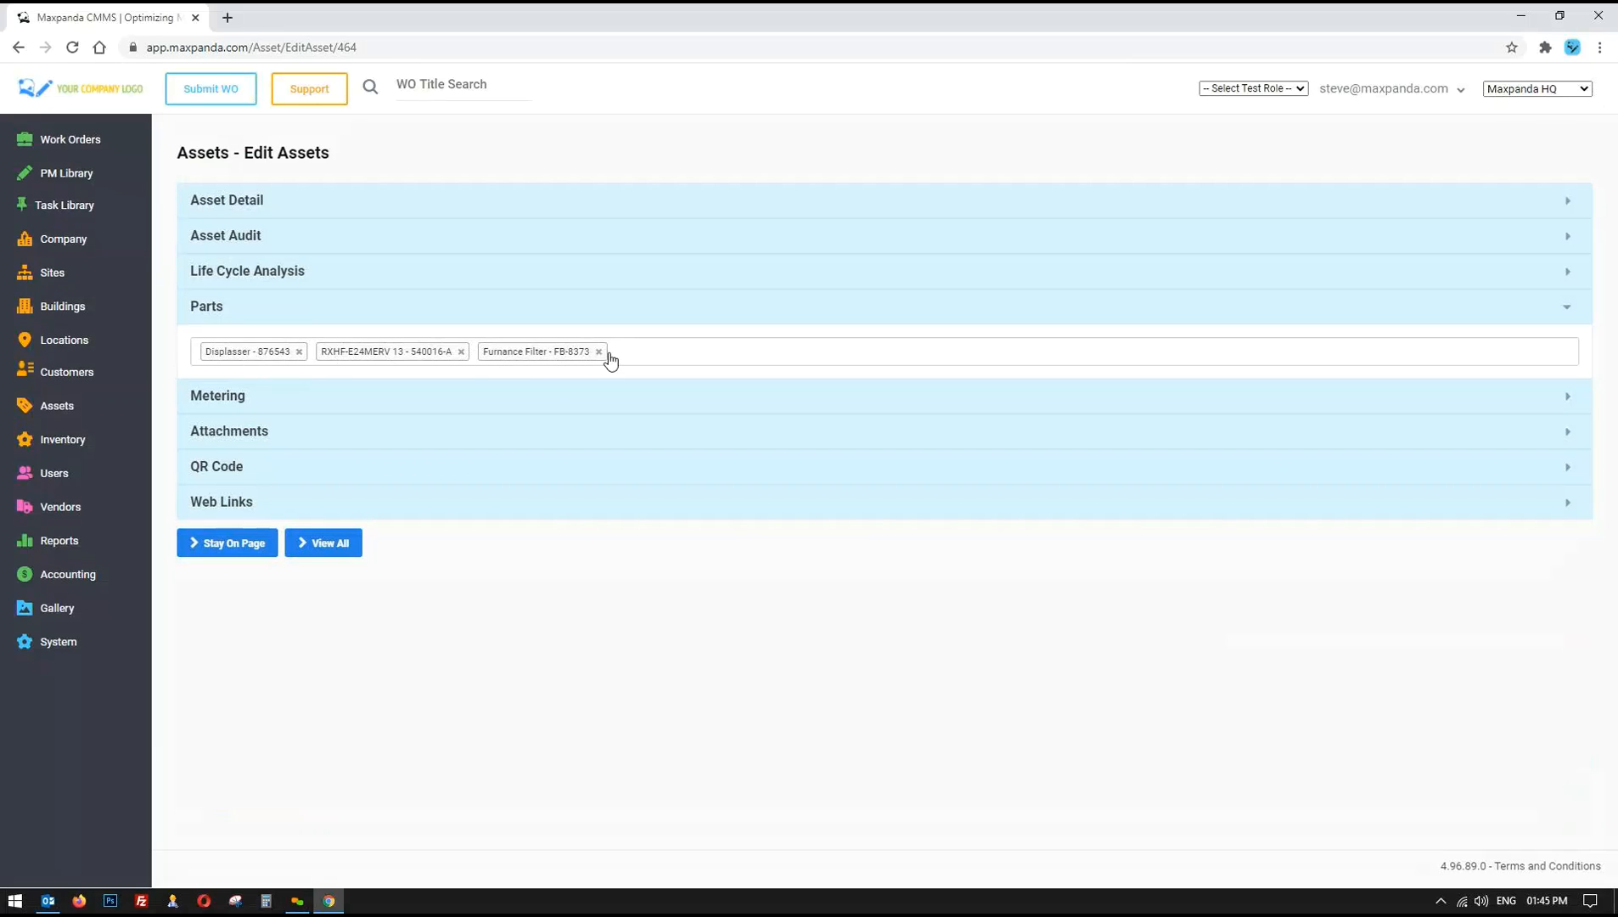
{"action": "left_click", "coordinate": [658, 348]}
{"action": "left_click", "coordinate": [481, 447]}
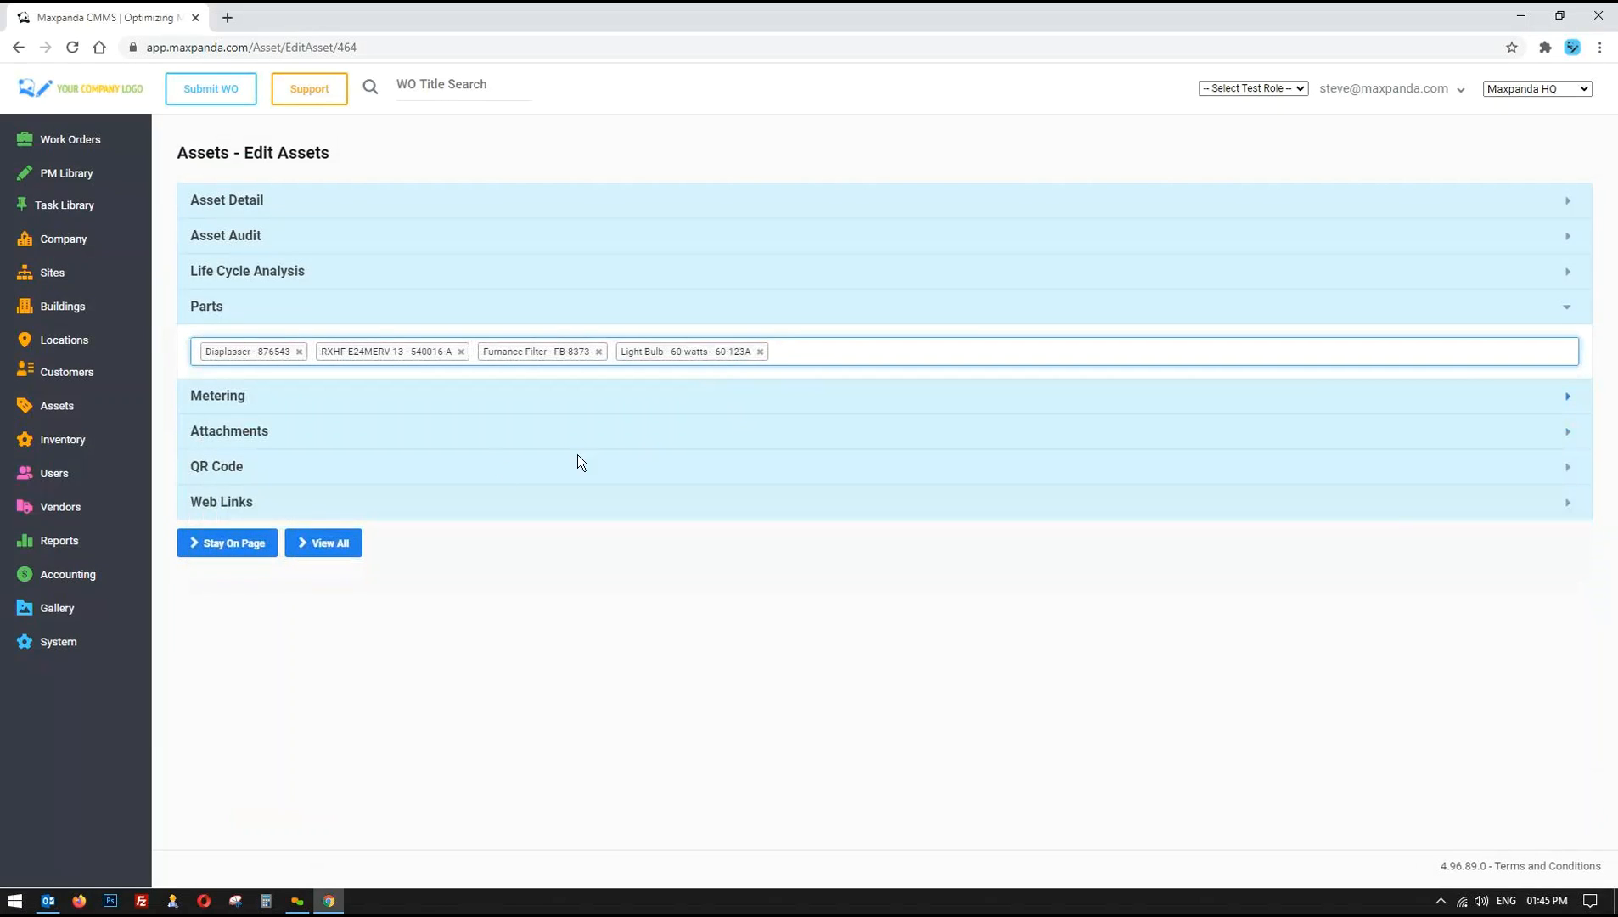
- Review the asset's Metering and Attachments sections, then show the title beneath its QR code
{"action": "left_click", "coordinate": [289, 402]}
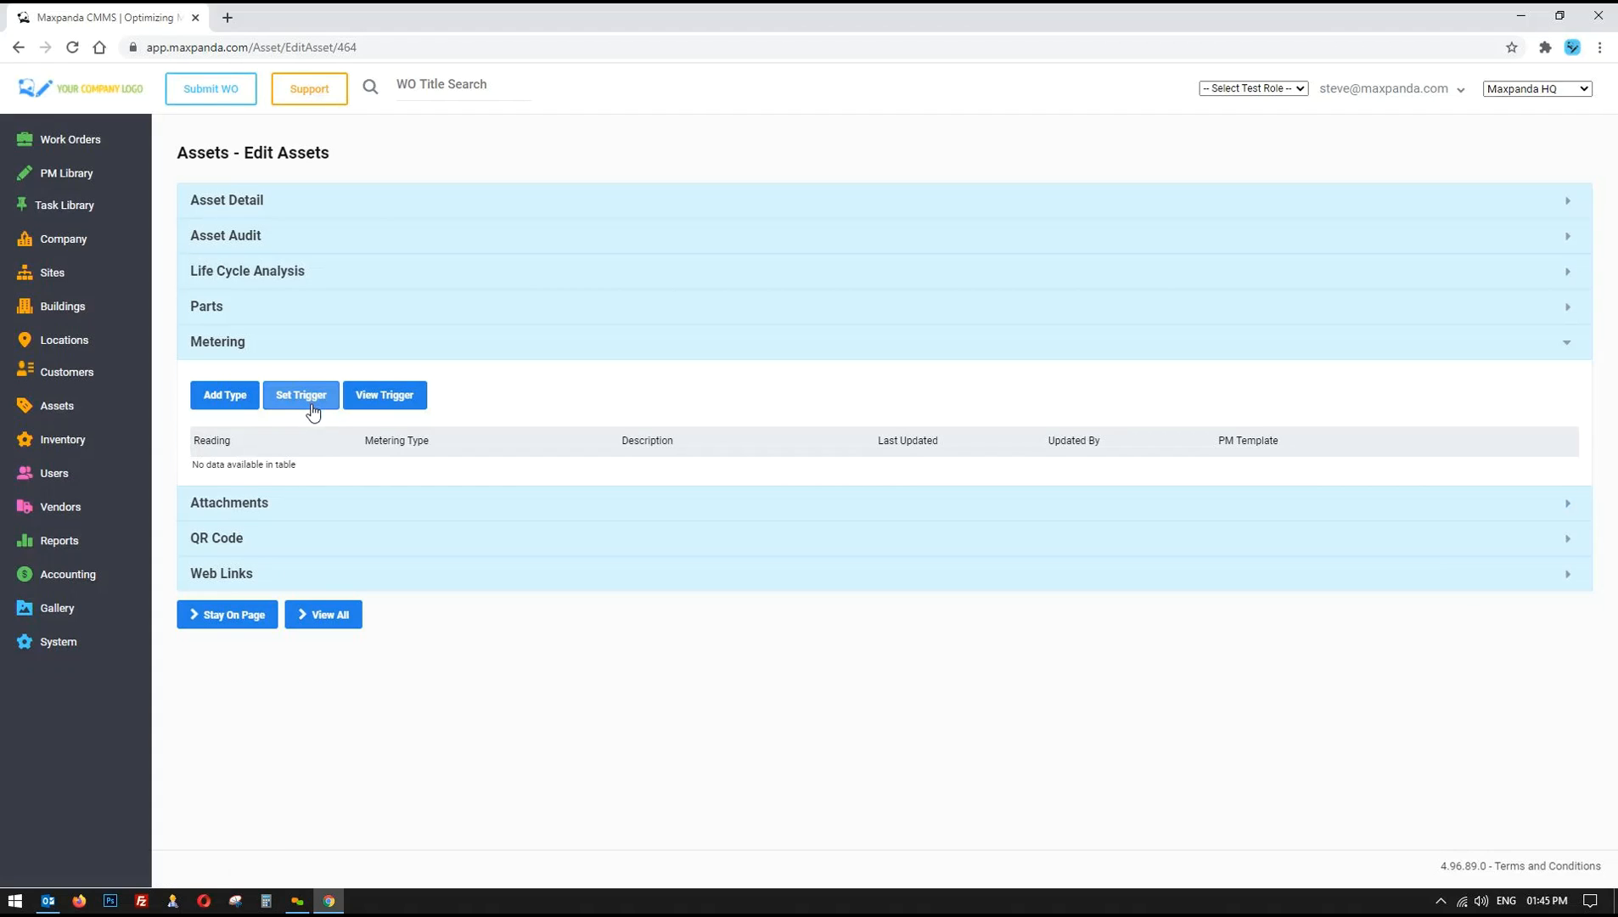
{"action": "left_click", "coordinate": [246, 503]}
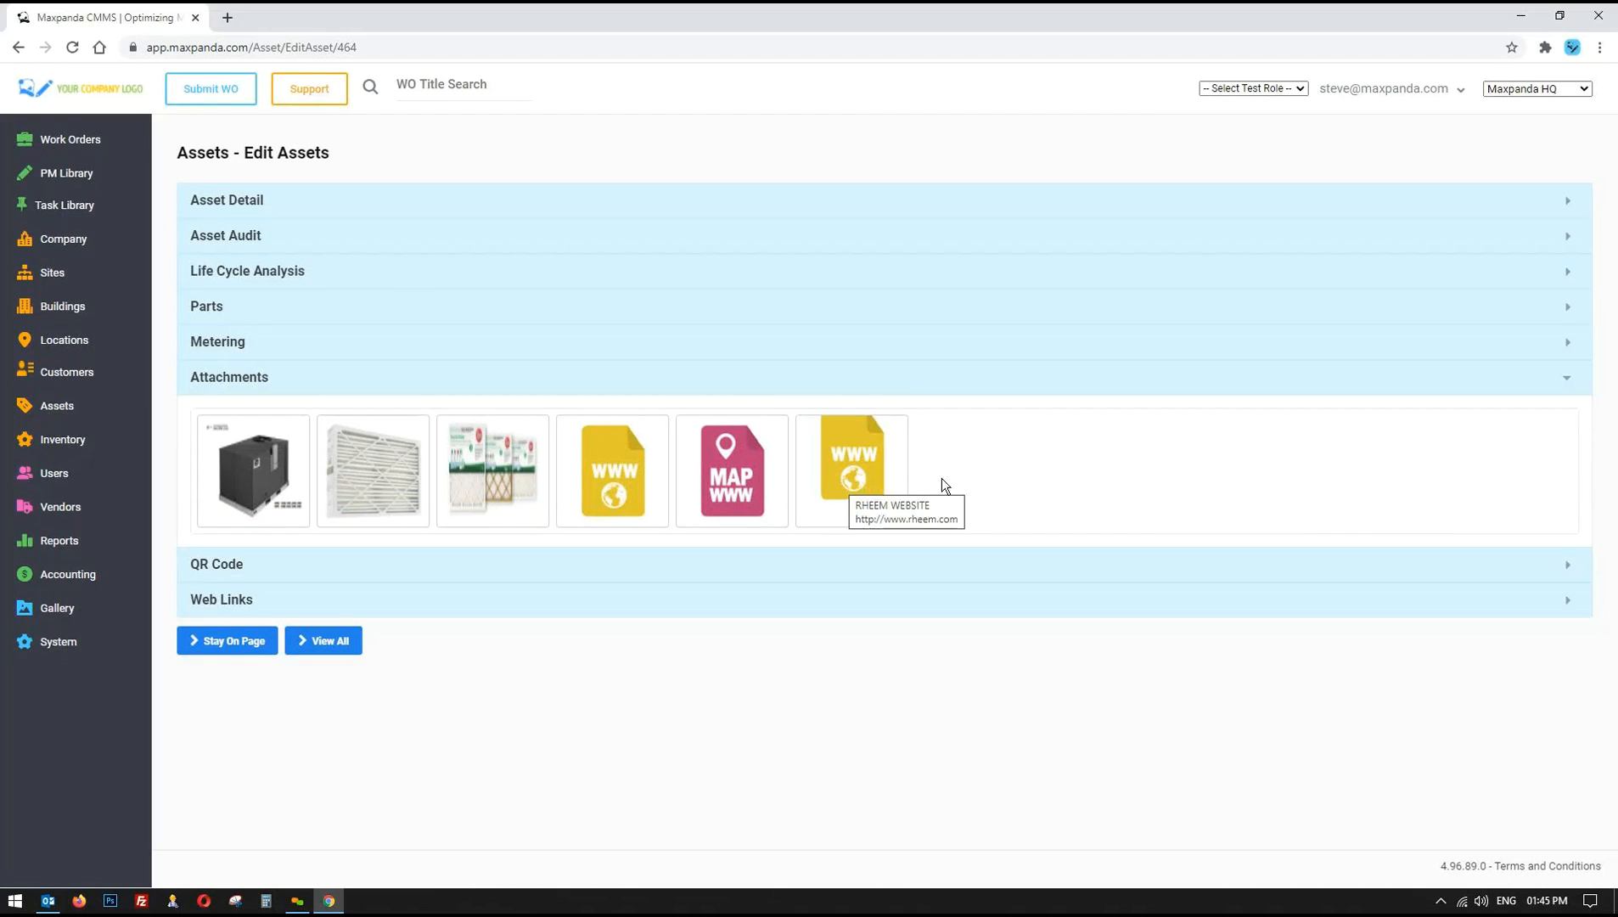
{"action": "left_click", "coordinate": [221, 564]}
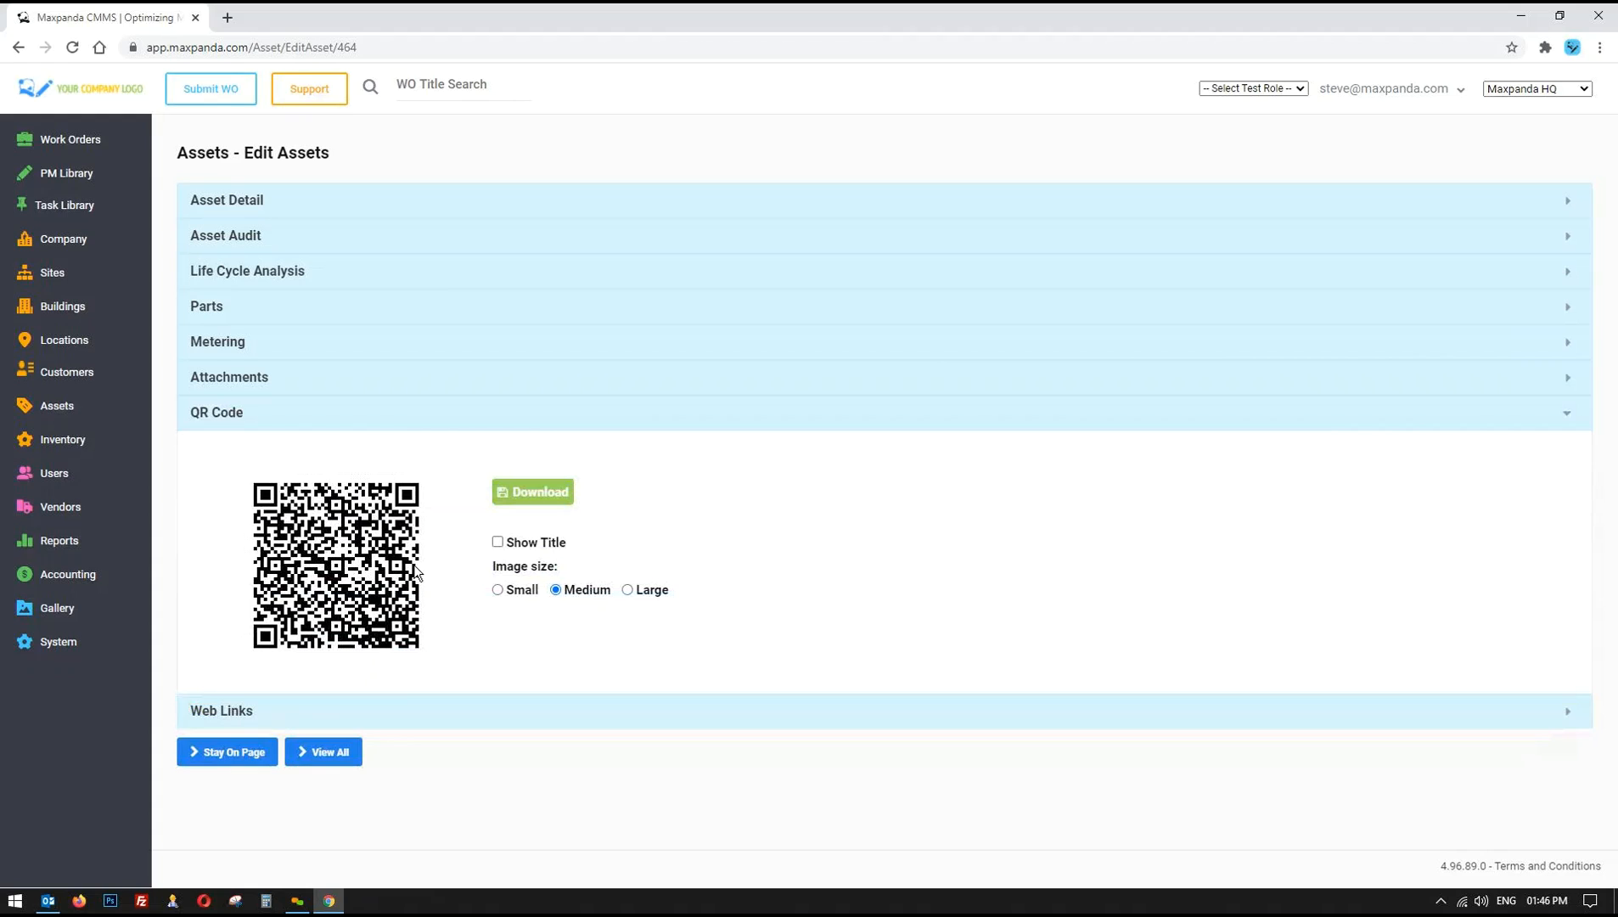
{"action": "left_click", "coordinate": [499, 541]}
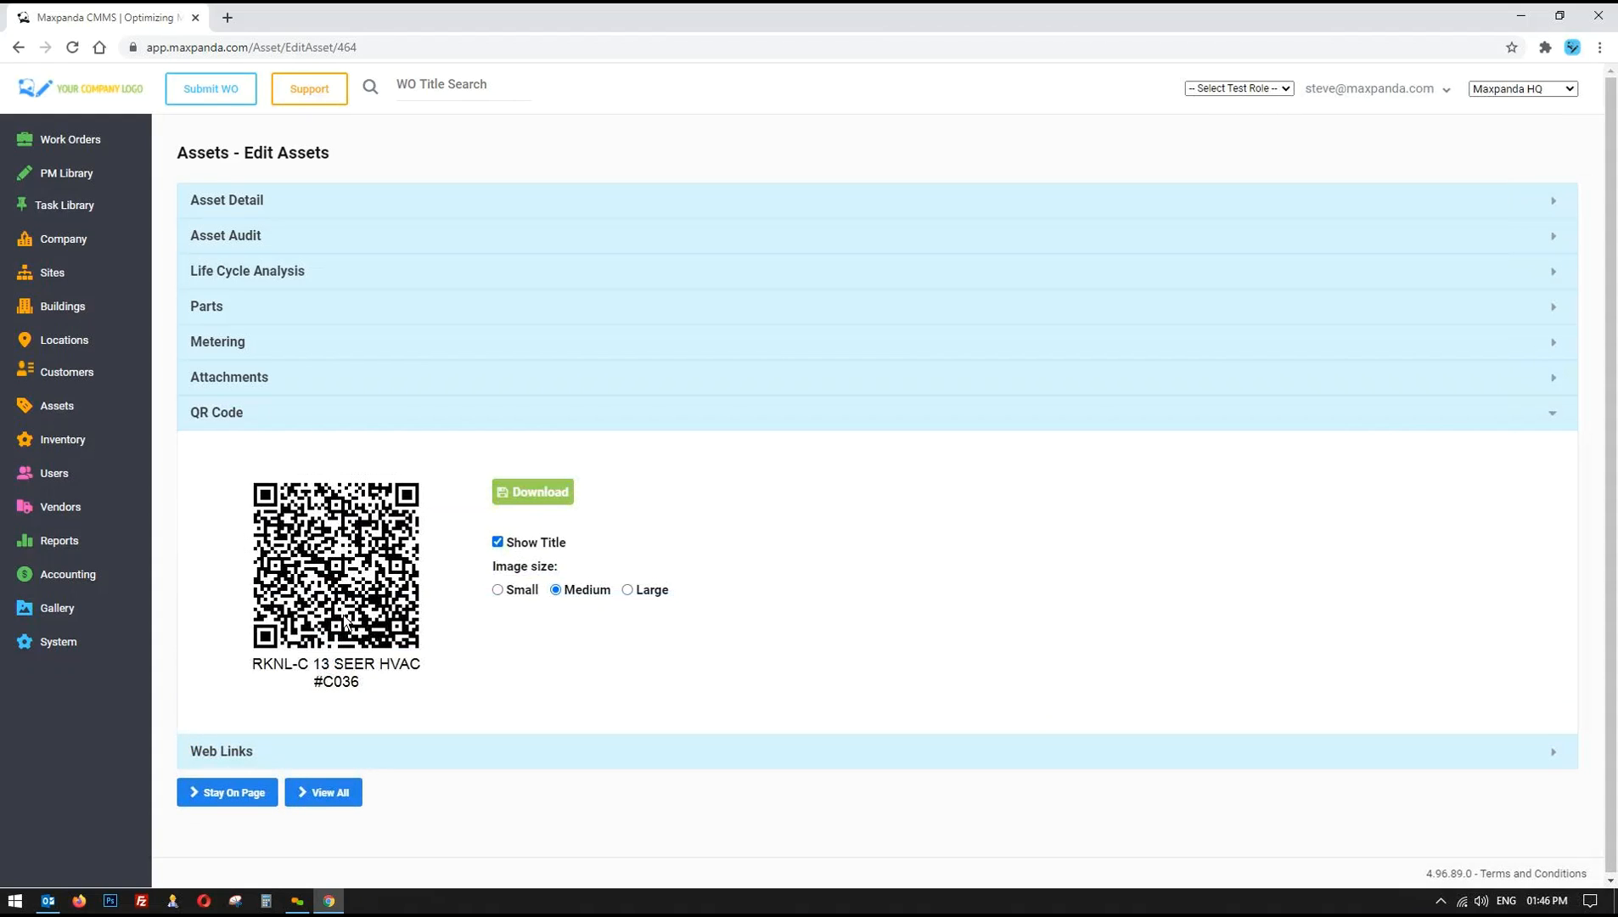
- Review the asset's Web Links section, then return to the full asset list
{"action": "left_click", "coordinate": [254, 753]}
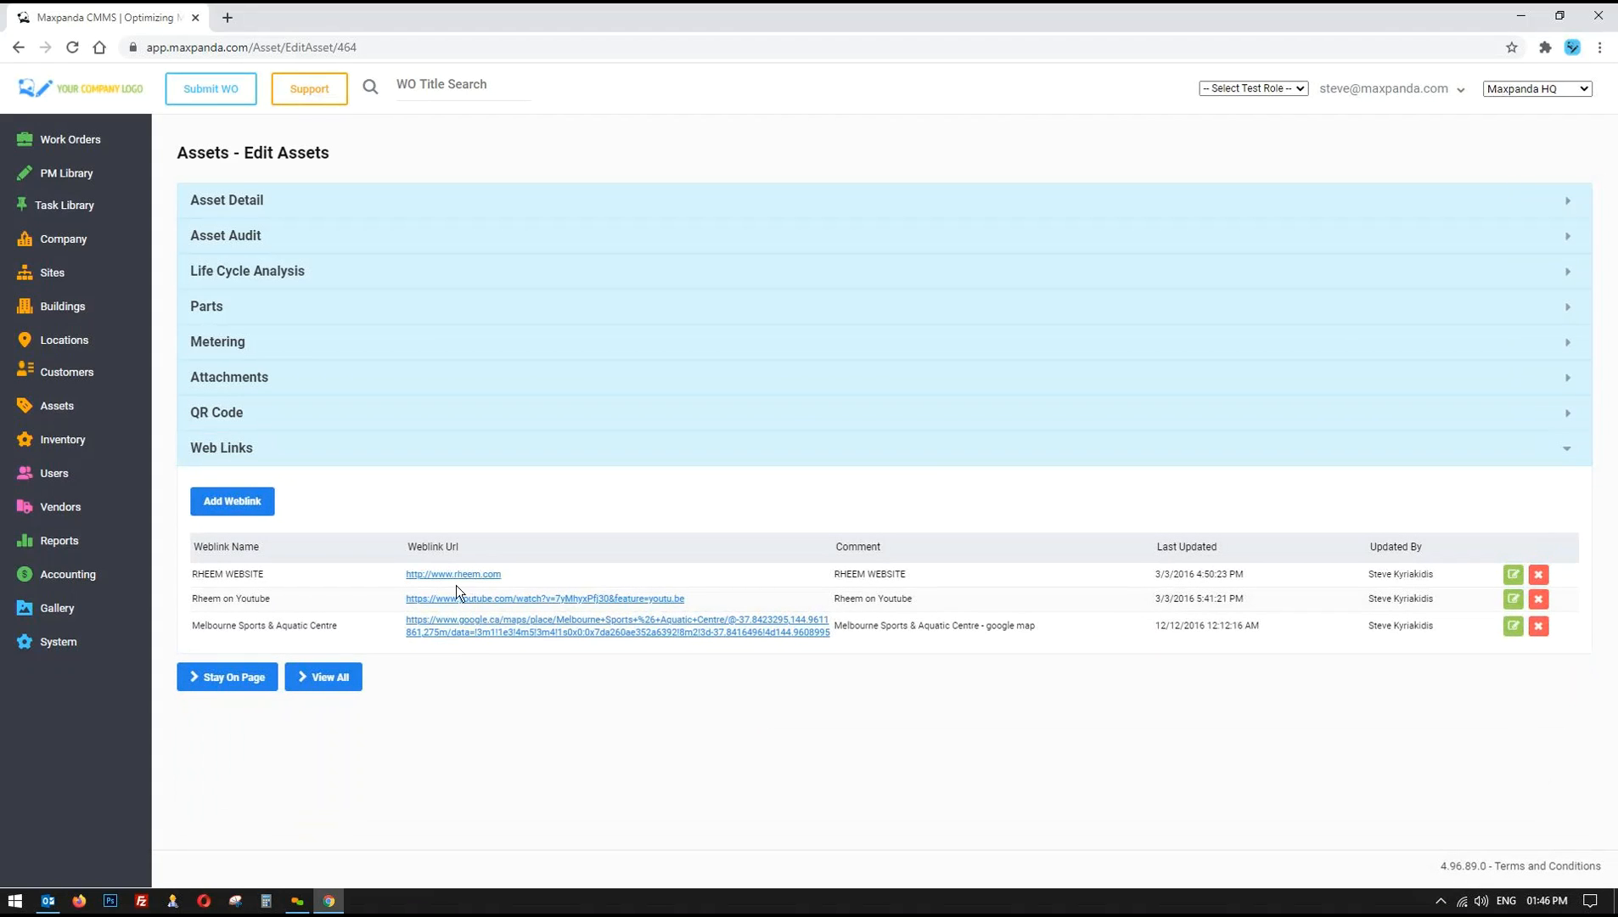
{"action": "left_click", "coordinate": [289, 203]}
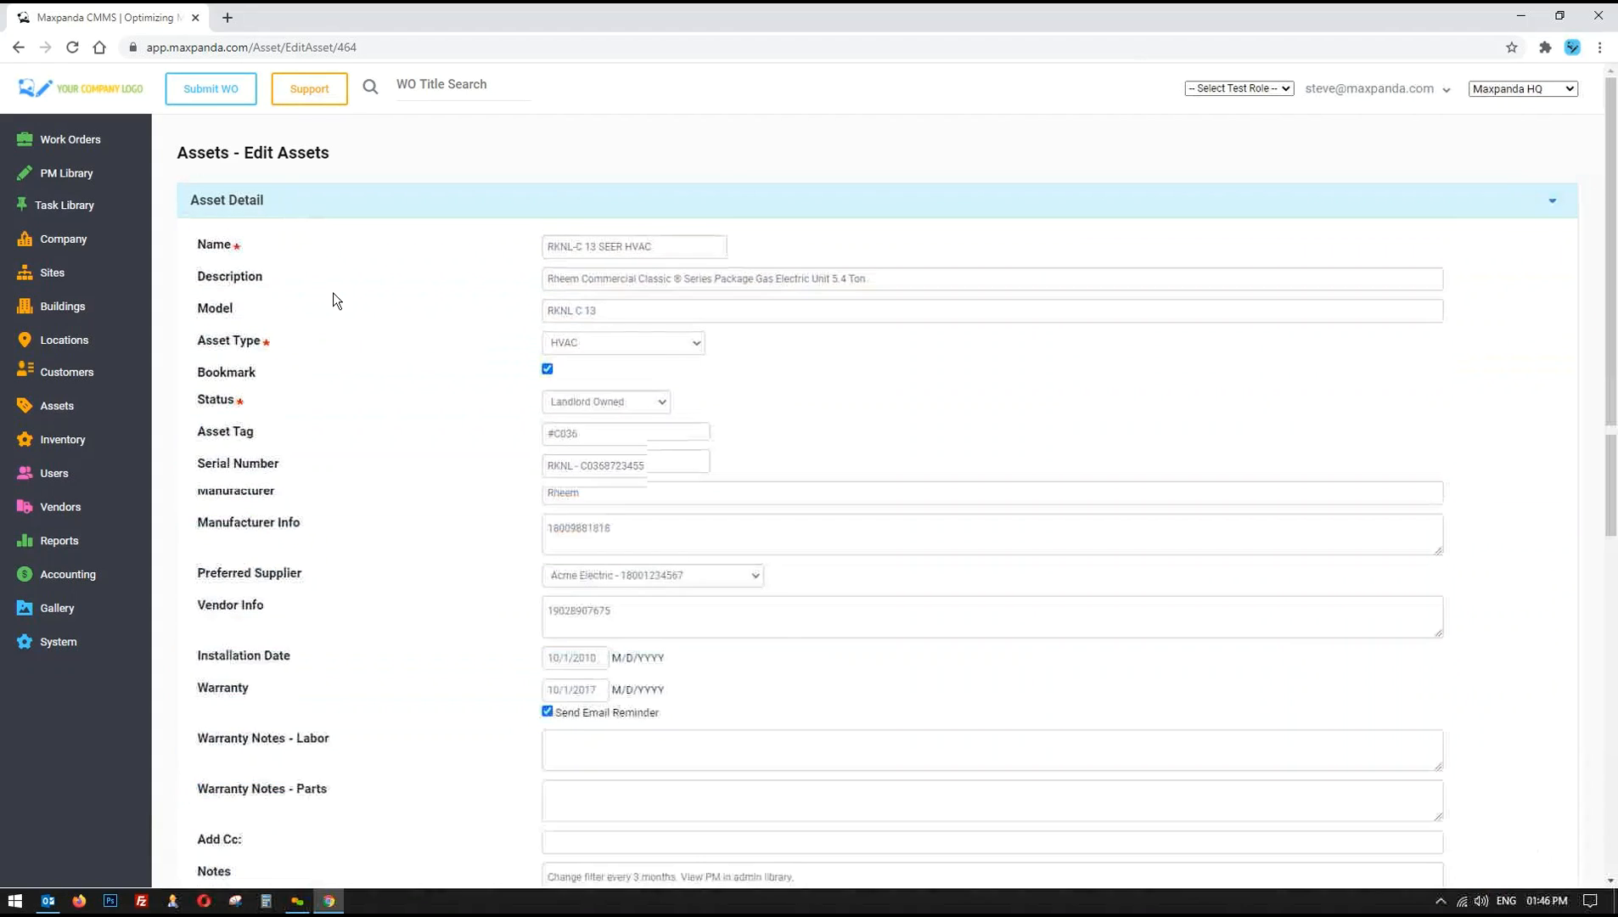
{"action": "left_click", "coordinate": [358, 204]}
{"action": "left_click", "coordinate": [56, 420]}
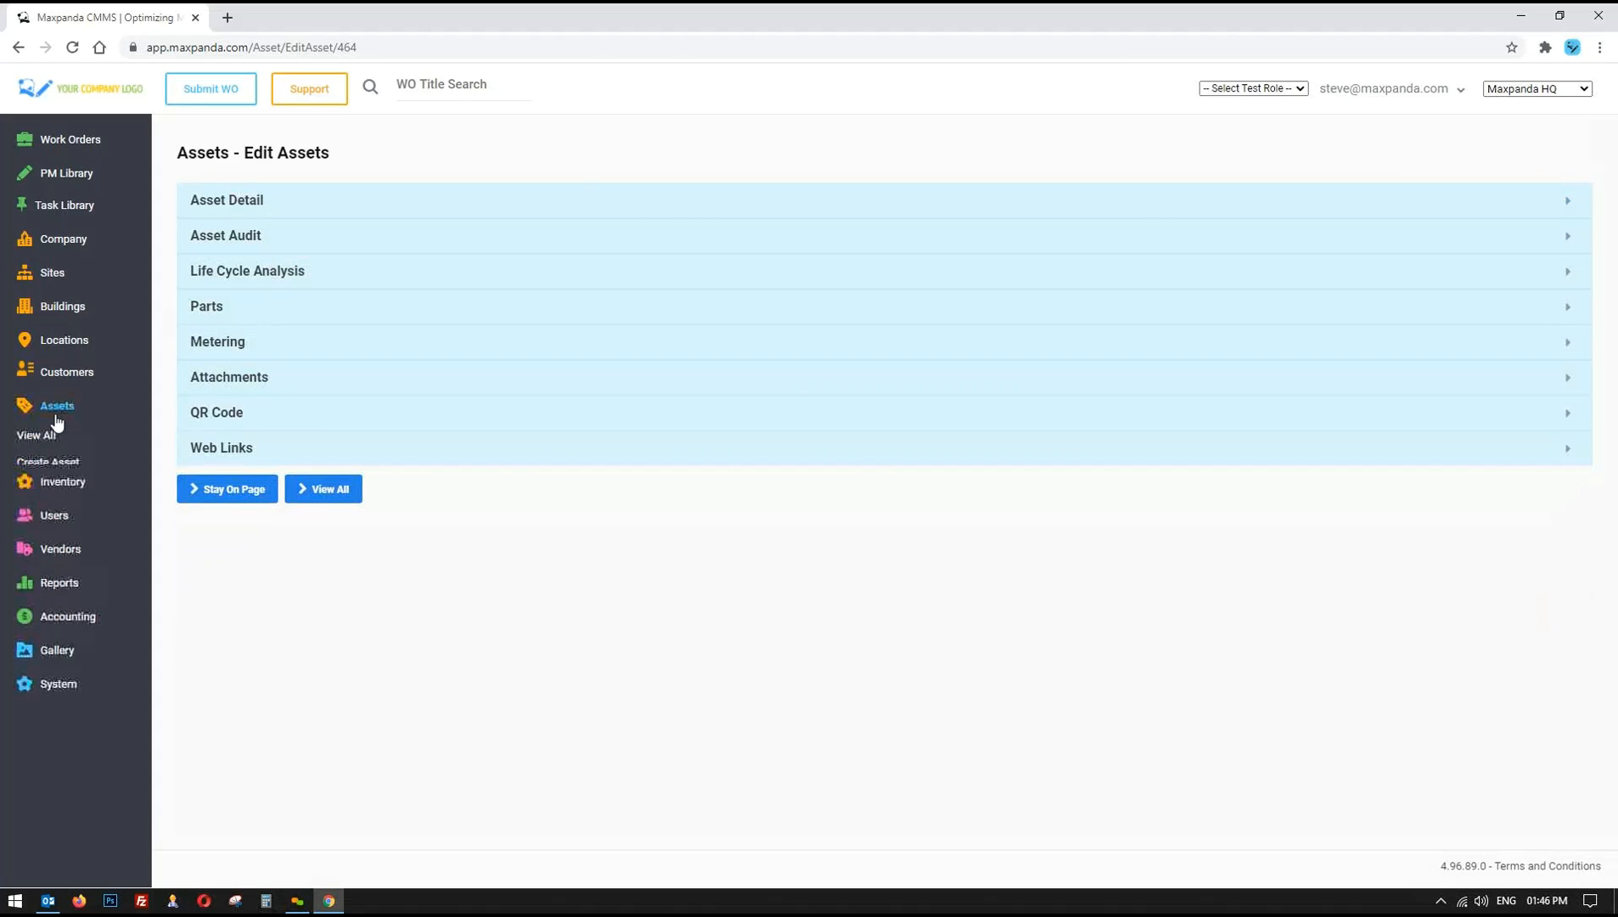
{"action": "left_click", "coordinate": [42, 434]}
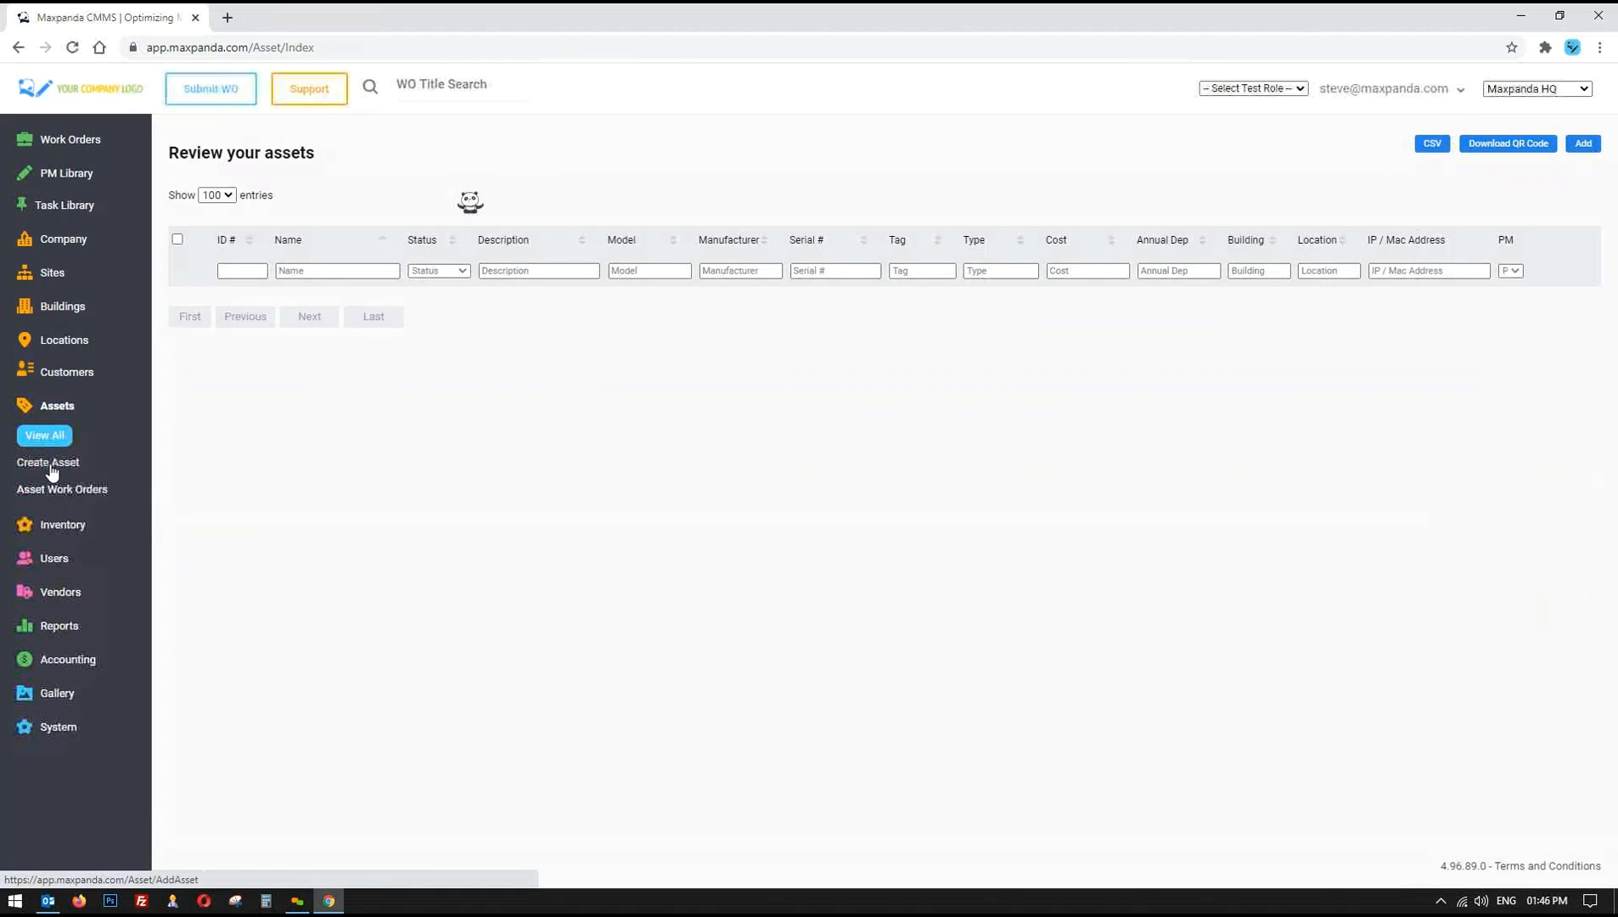
- Open the form for creating an asset and examine its fields and bulk data options
{"action": "left_click", "coordinate": [50, 467]}
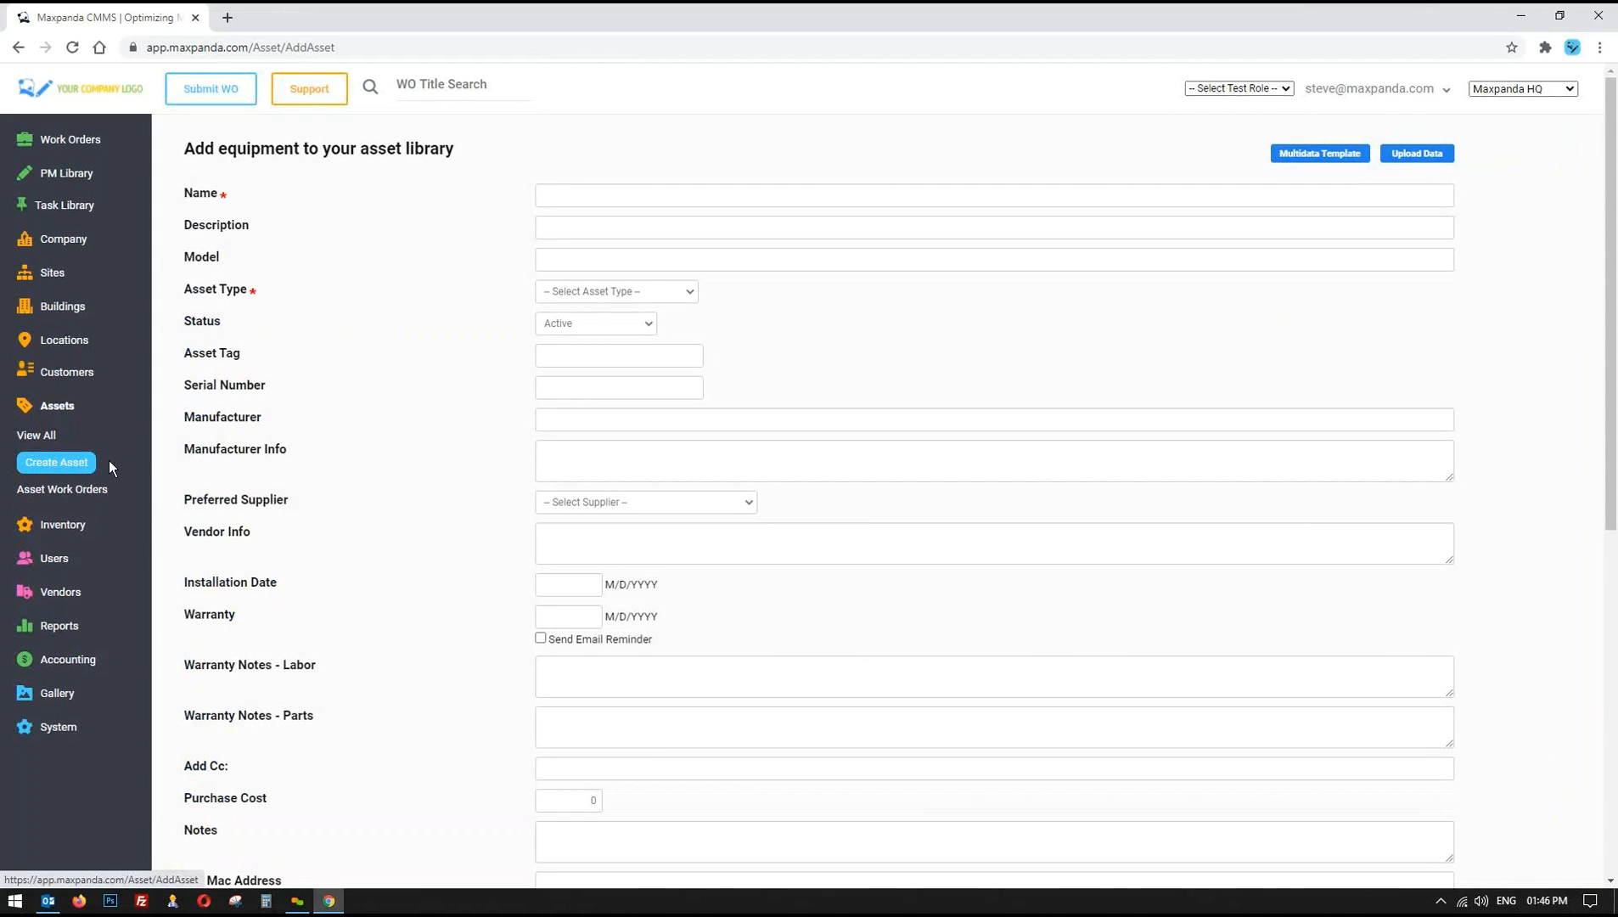
{"action": "left_click_drag", "start_coordinate": [517, 194], "coordinate": [670, 826]}
{"action": "scroll", "coordinate": [670, 825], "scroll_direction": "up", "scroll_amount": 8}
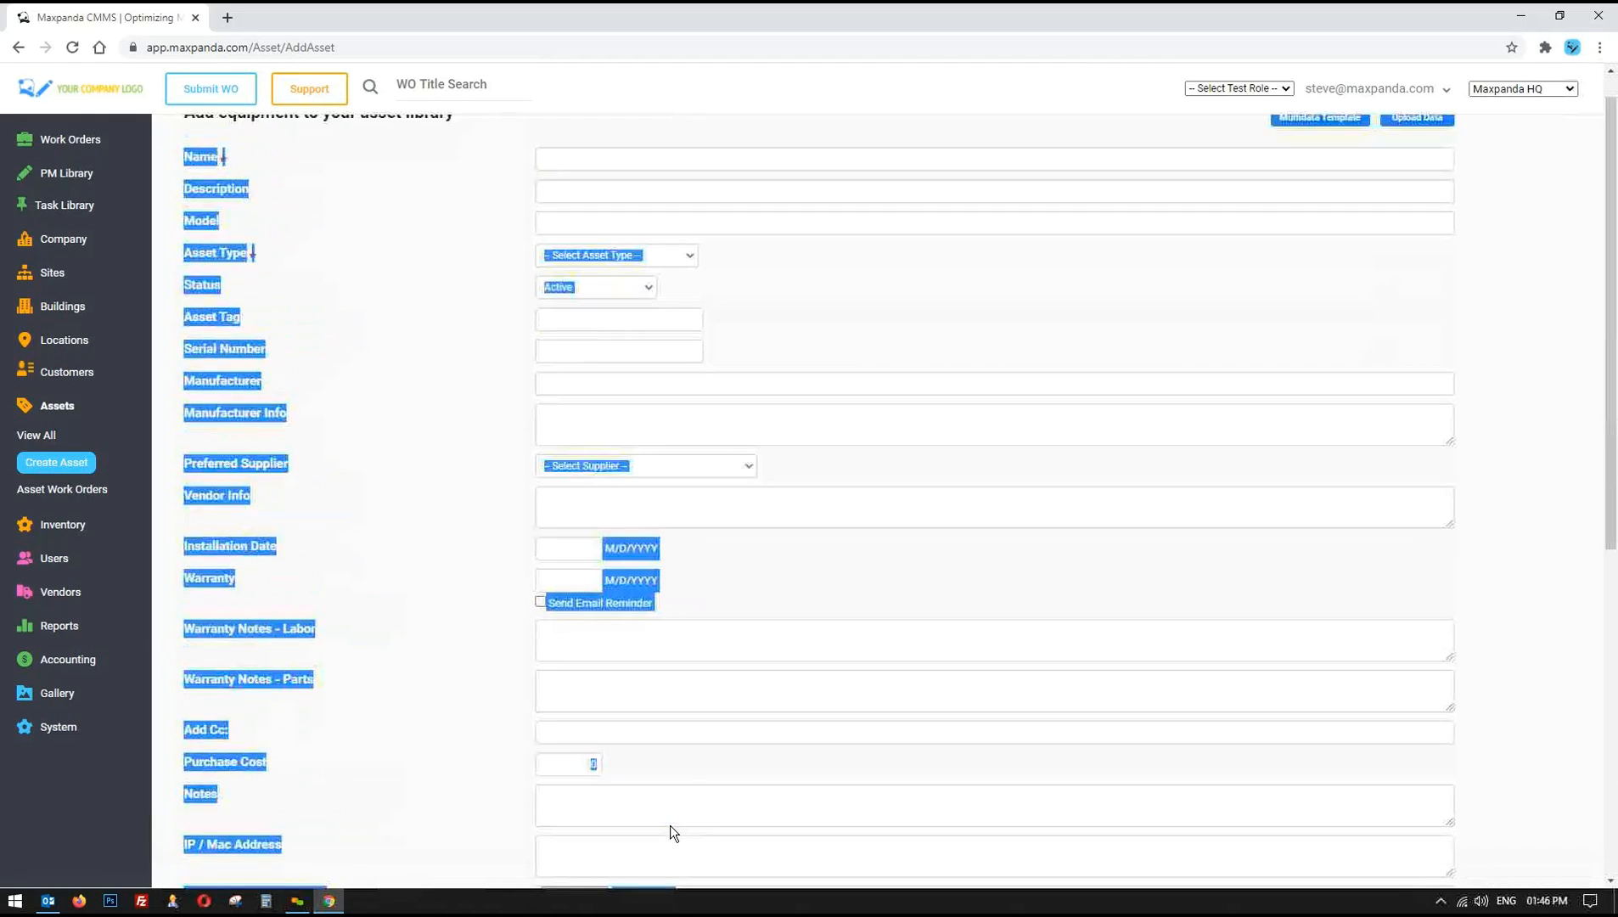
{"action": "left_click", "coordinate": [562, 194]}
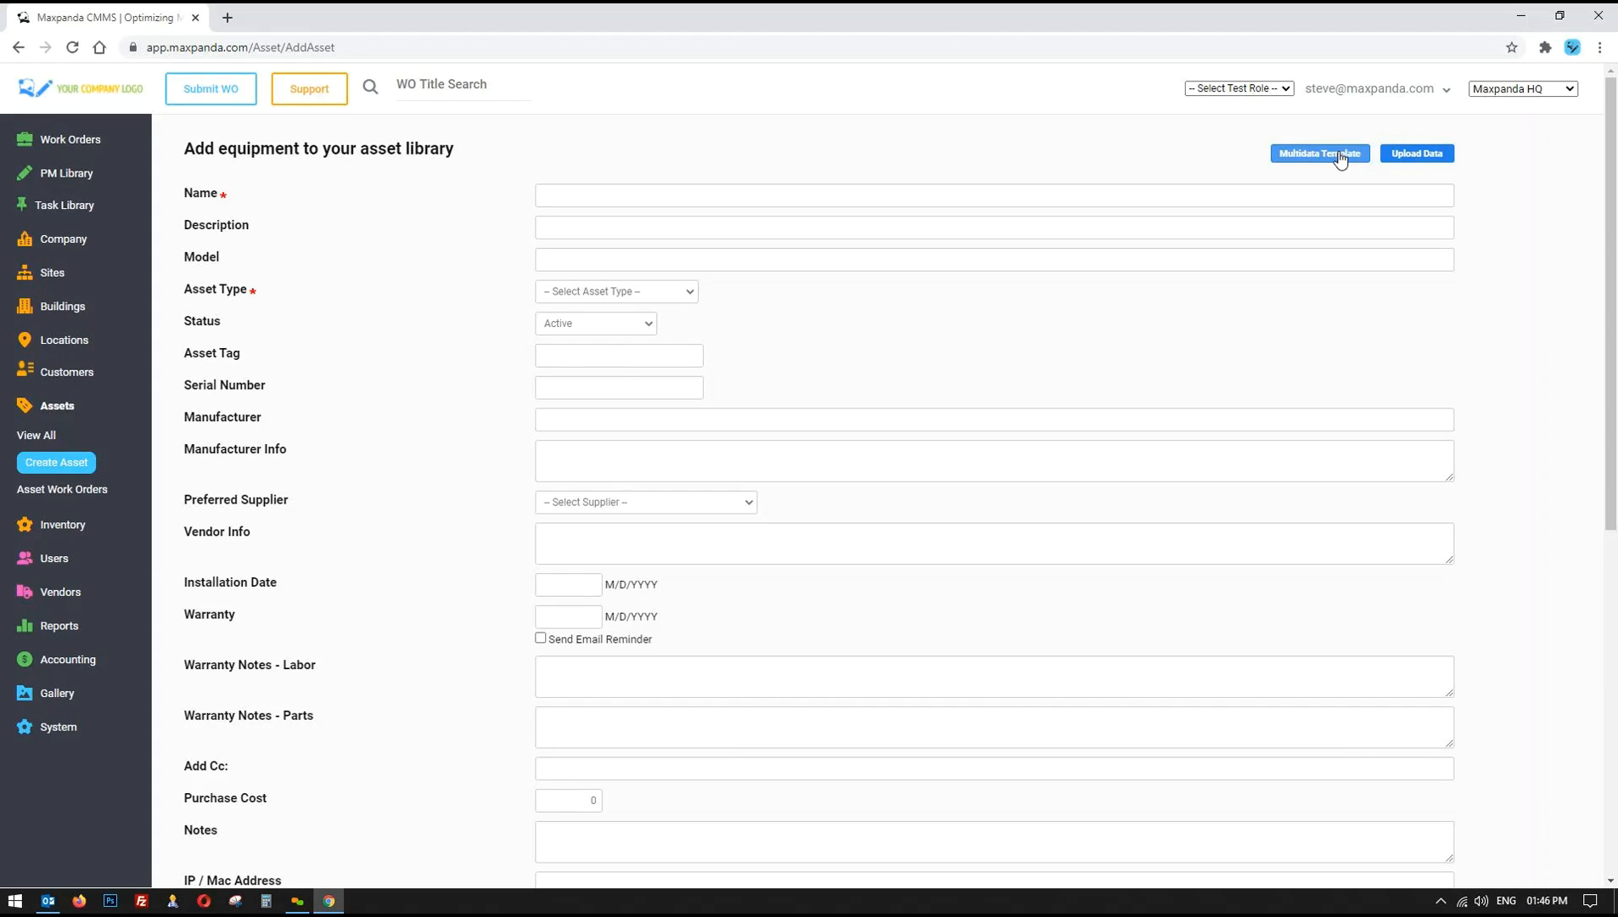
{"action": "scroll", "coordinate": [573, 205], "scroll_direction": "down", "scroll_amount": 3}
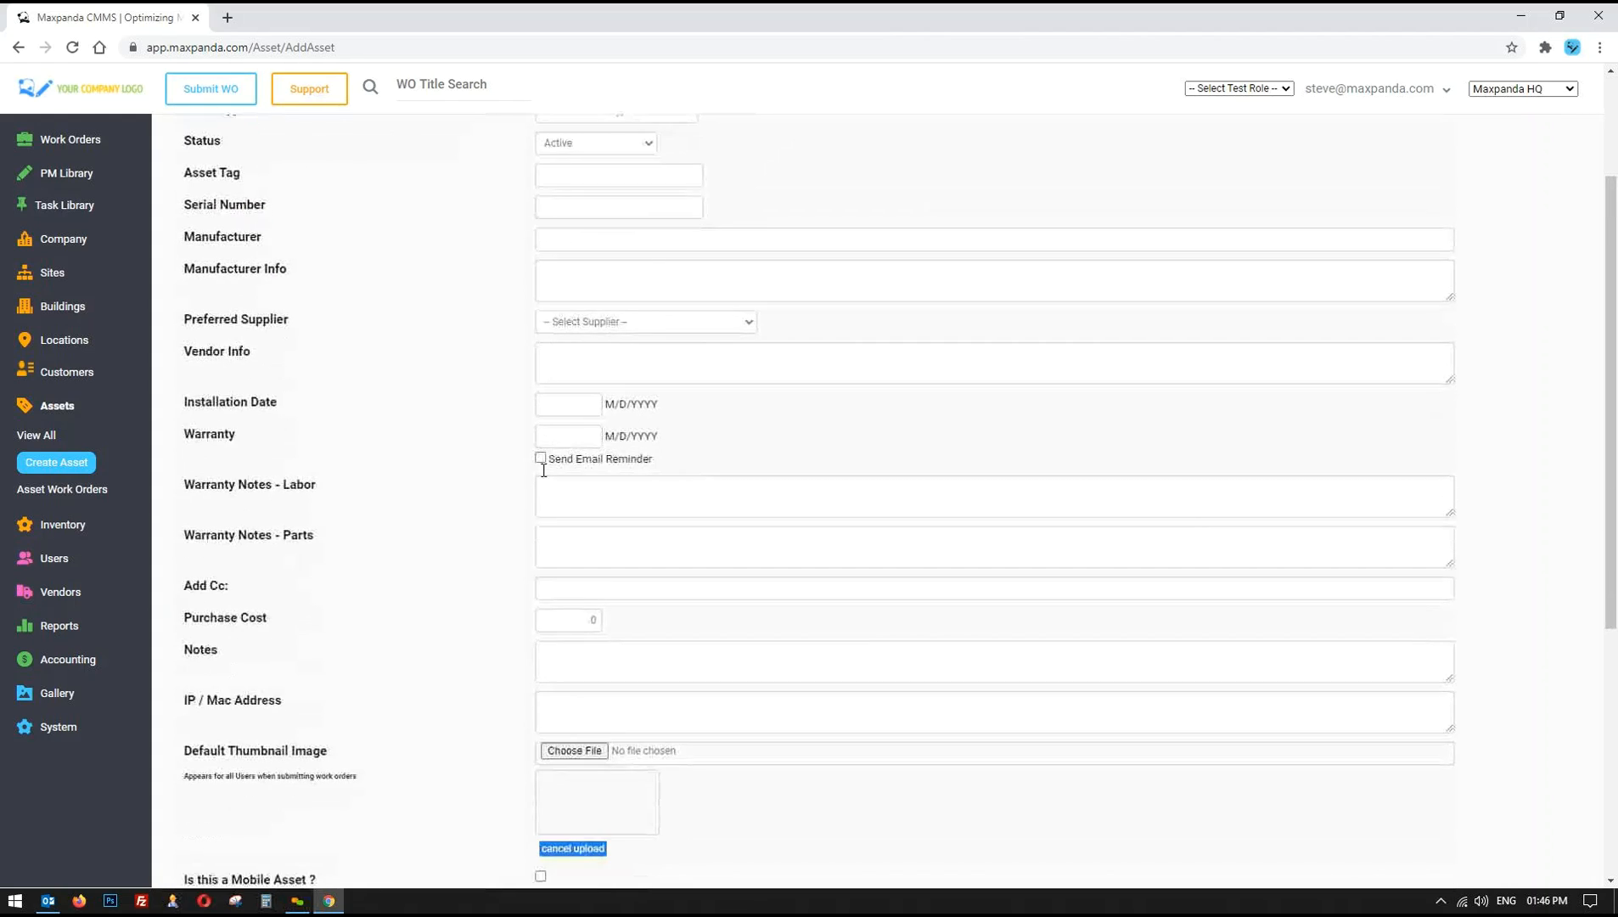
{"action": "scroll", "coordinate": [544, 471], "scroll_direction": "up", "scroll_amount": 2}
{"action": "scroll", "coordinate": [545, 470], "scroll_direction": "up", "scroll_amount": 1}
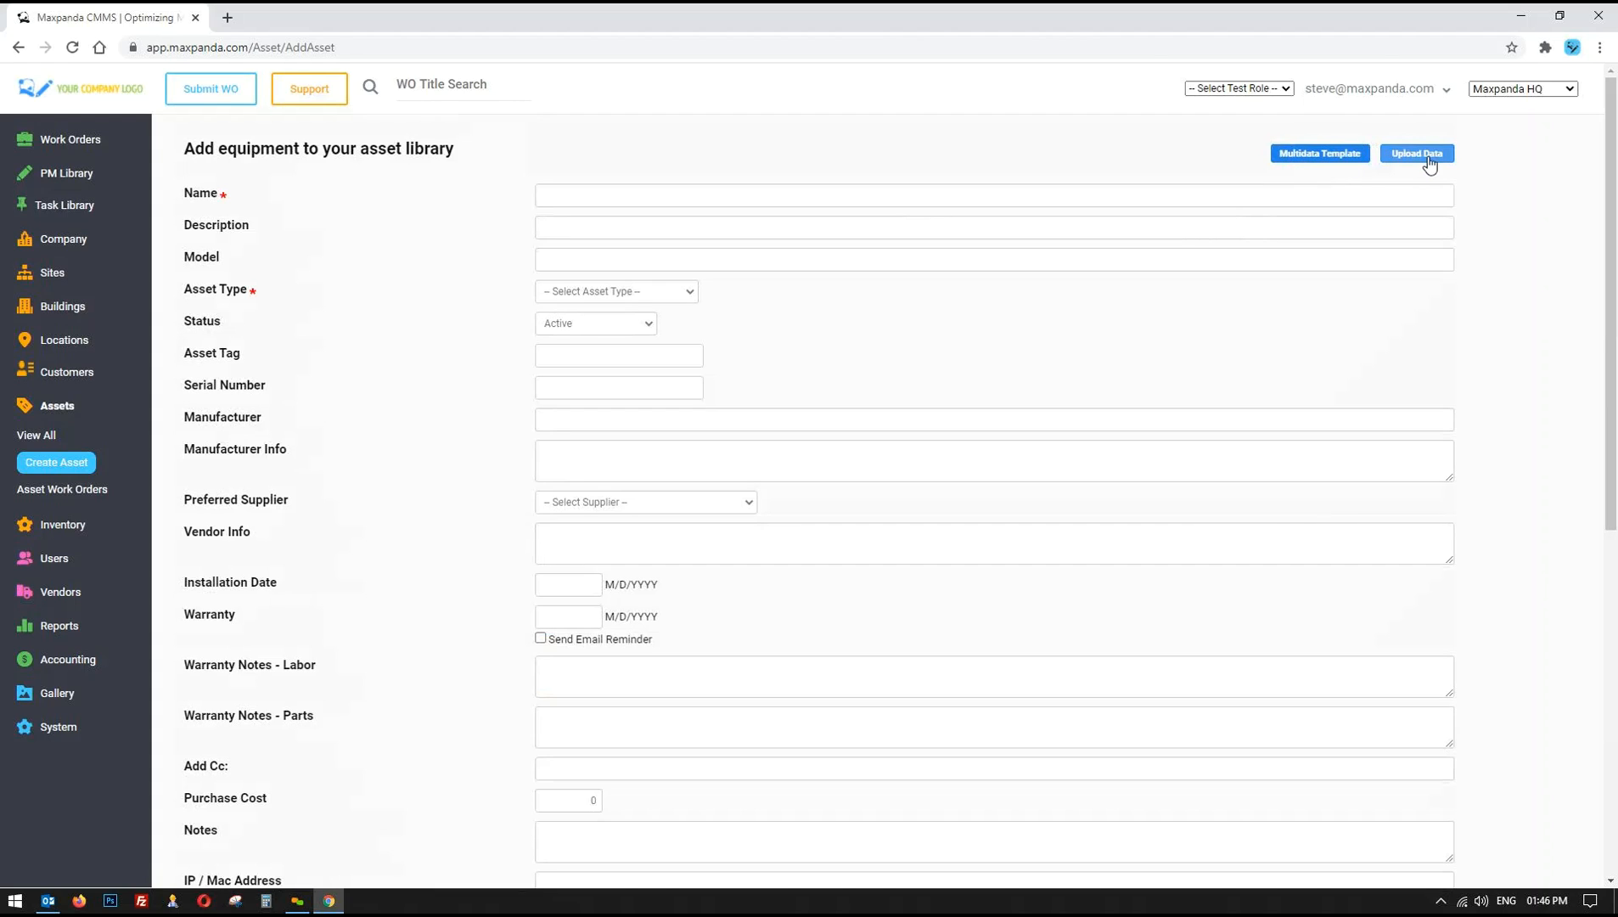
- Look over the full asset list again, then open the list view of the site's work orders
{"action": "left_click", "coordinate": [29, 438]}
{"action": "left_click_drag", "start_coordinate": [297, 306], "coordinate": [1182, 851]}
{"action": "left_click", "coordinate": [783, 529]}
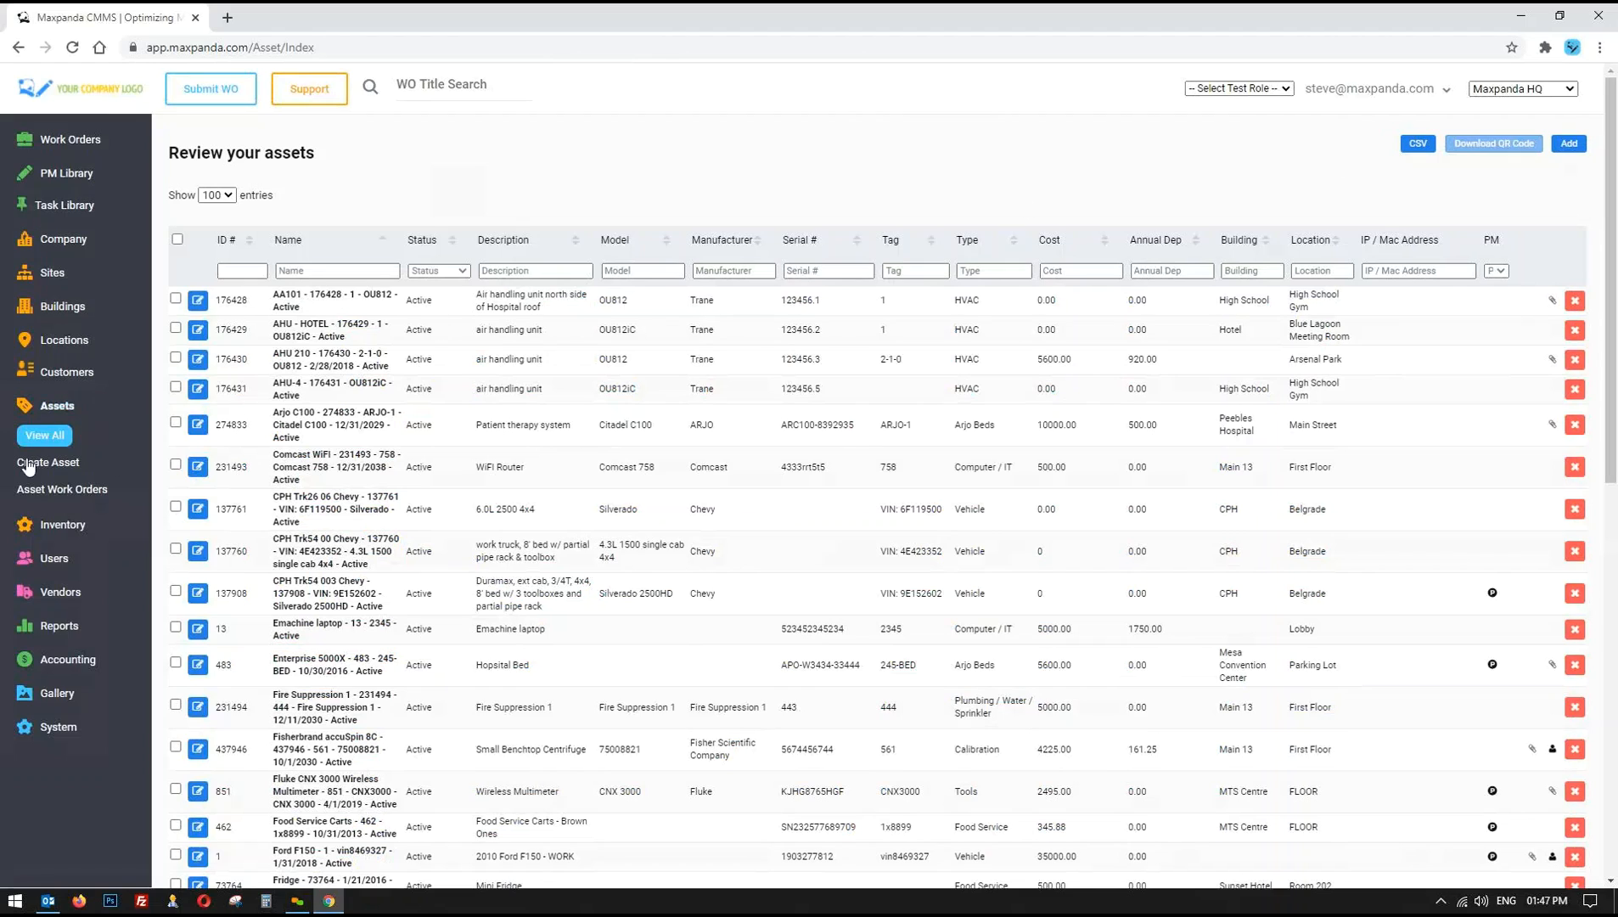
{"action": "left_click", "coordinate": [47, 407]}
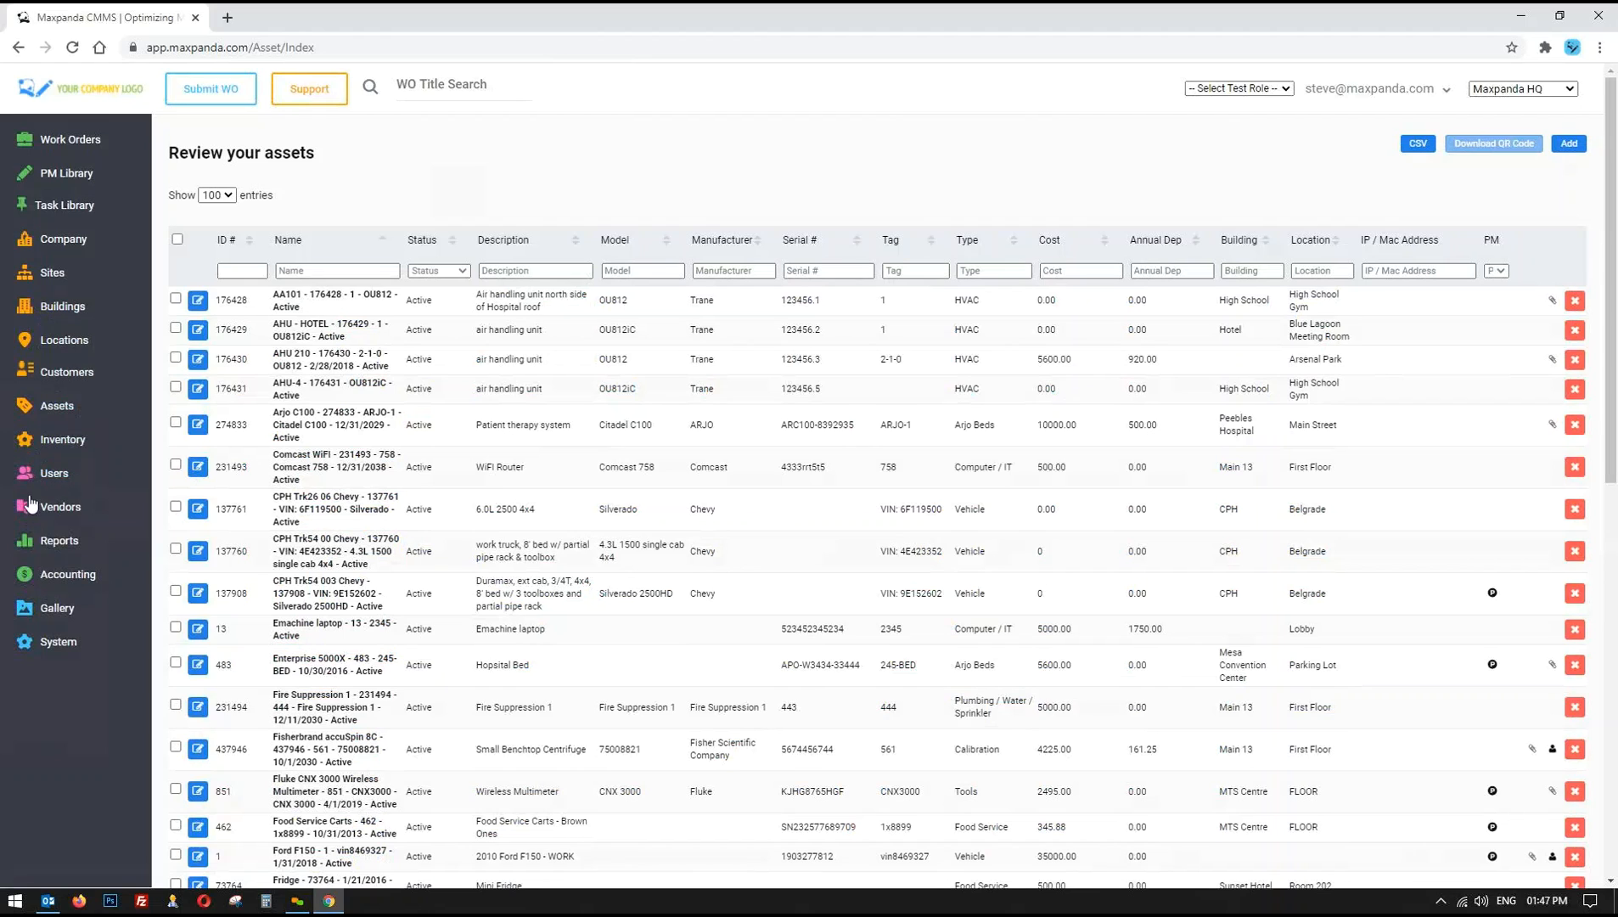
{"action": "left_click", "coordinate": [63, 151]}
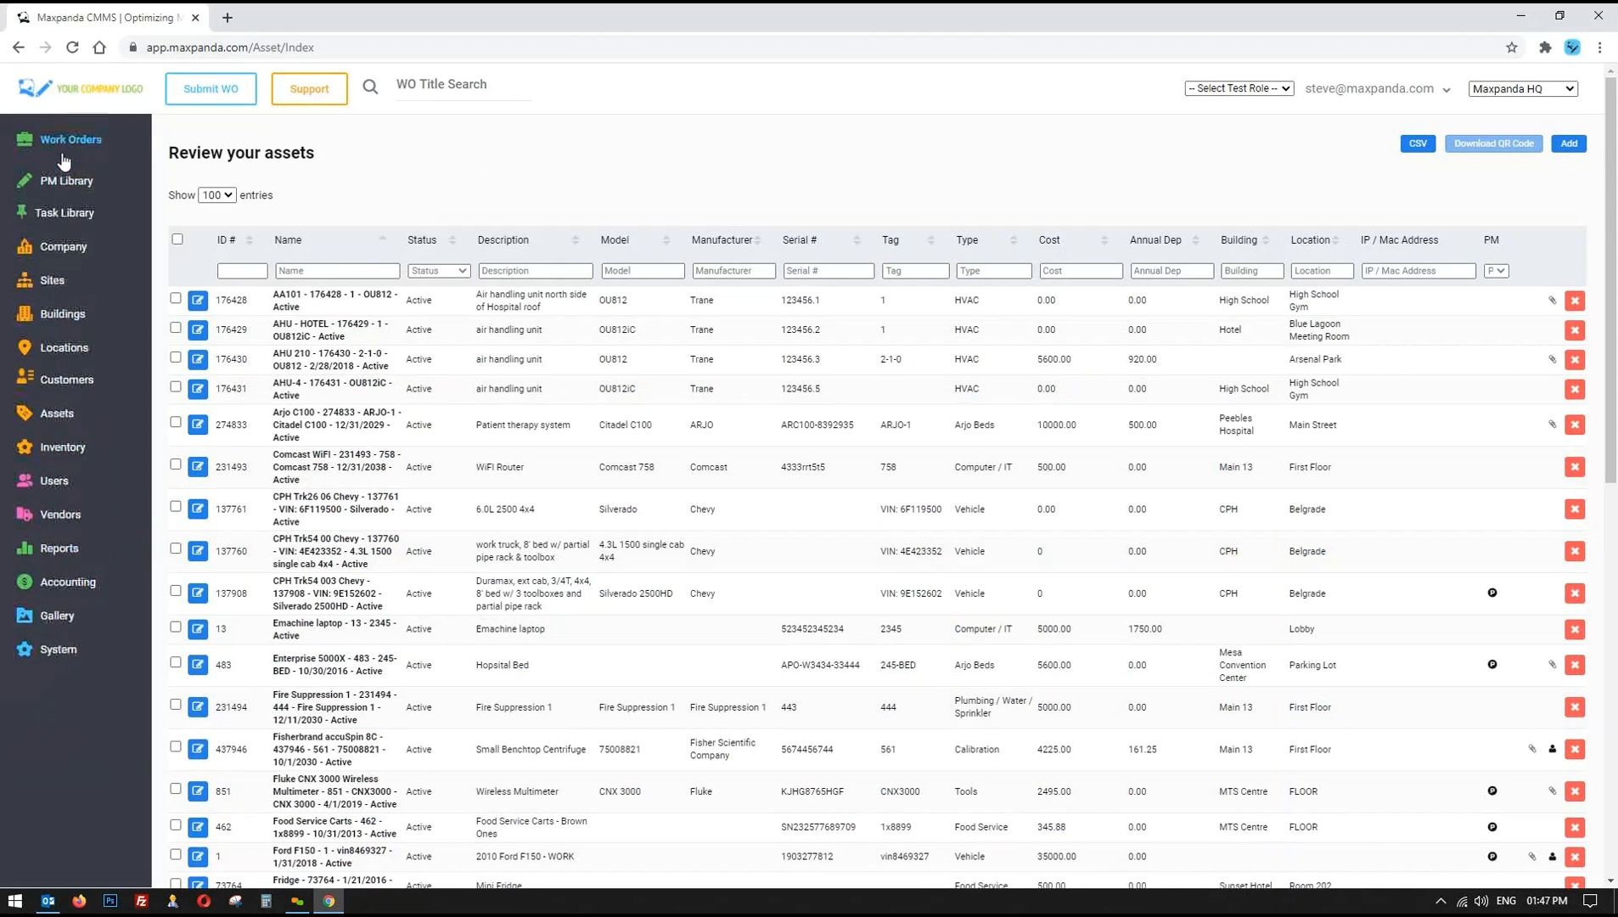
{"action": "left_click", "coordinate": [44, 200]}
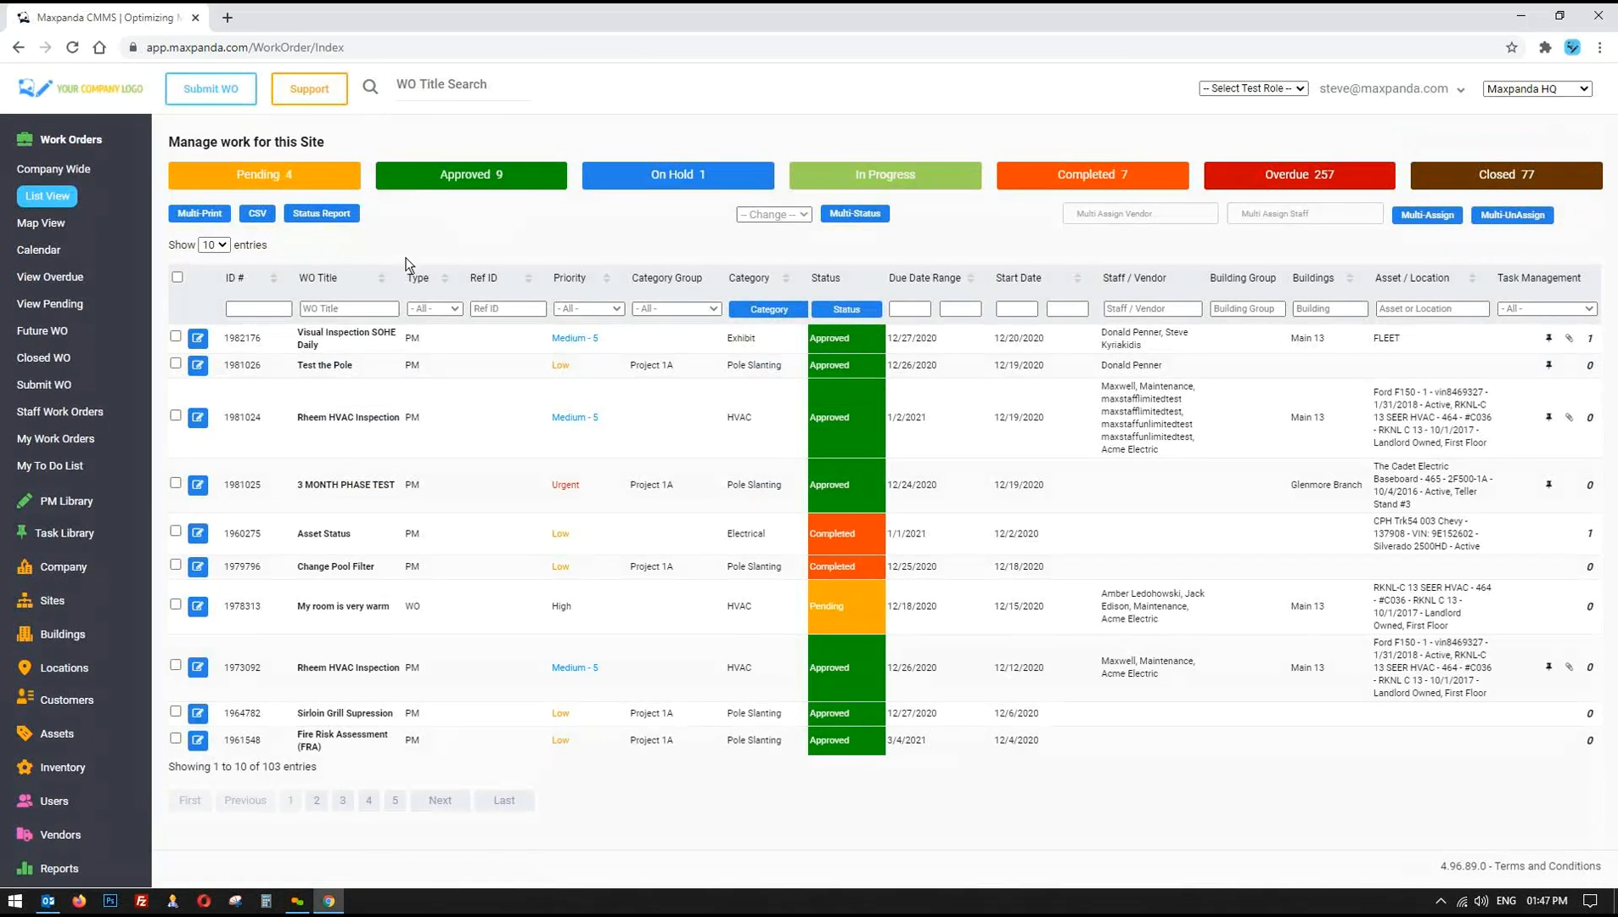
- Look over the active PM schedules, then open Rheem HVAC Inspection, ID 188, for editing and collapse its Preventative Maintenance Work Order section
{"action": "left_click", "coordinate": [66, 501]}
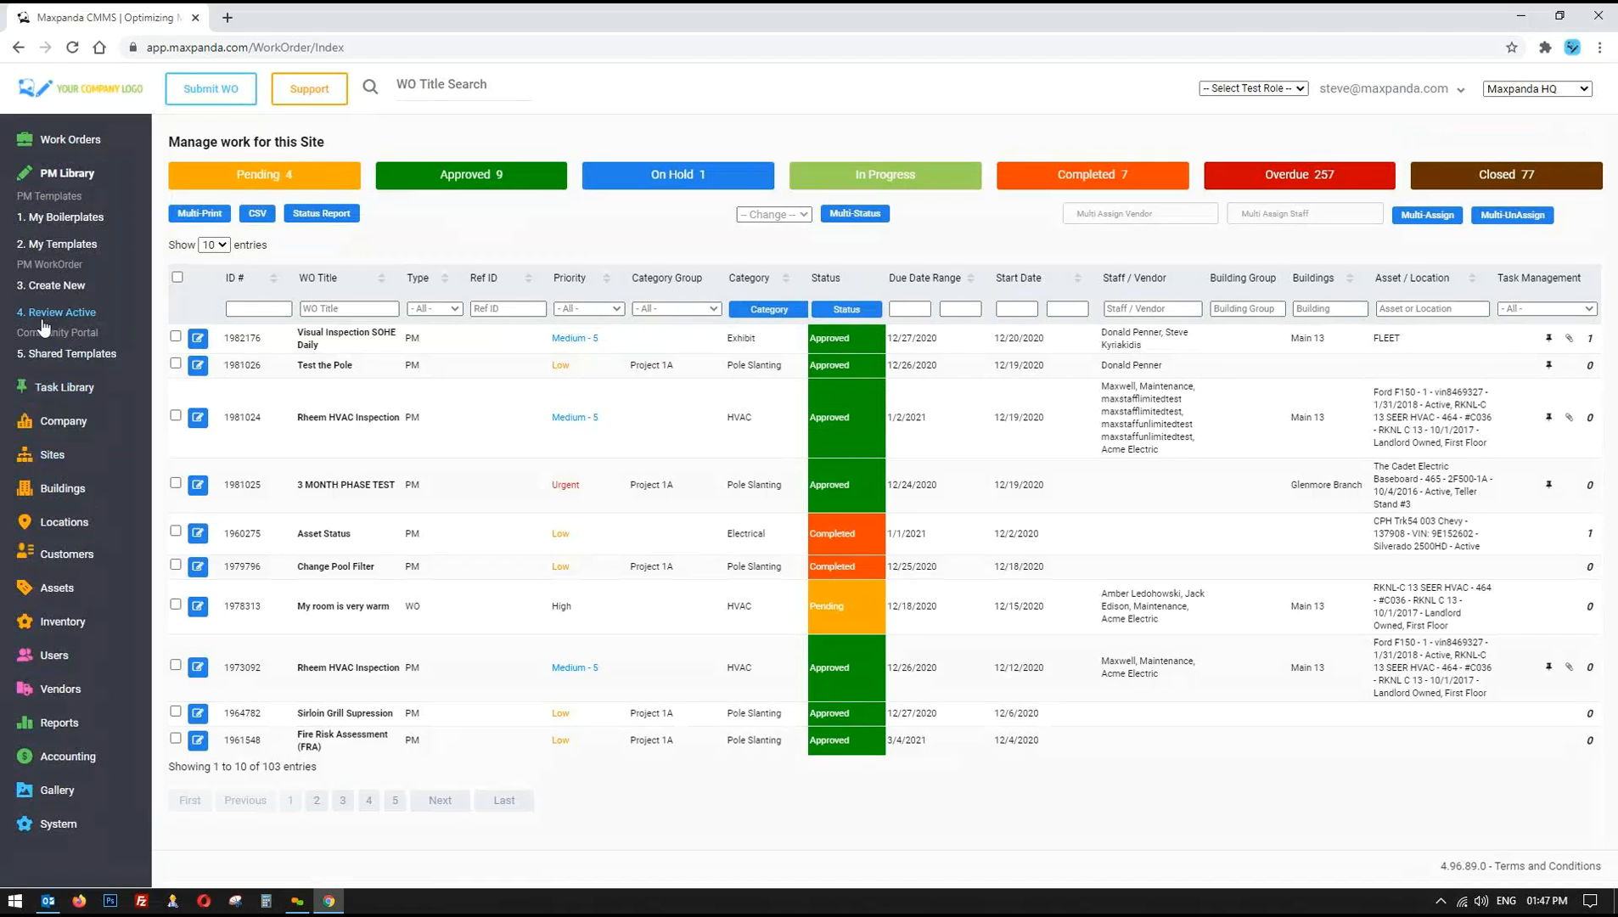
{"action": "left_click", "coordinate": [43, 321]}
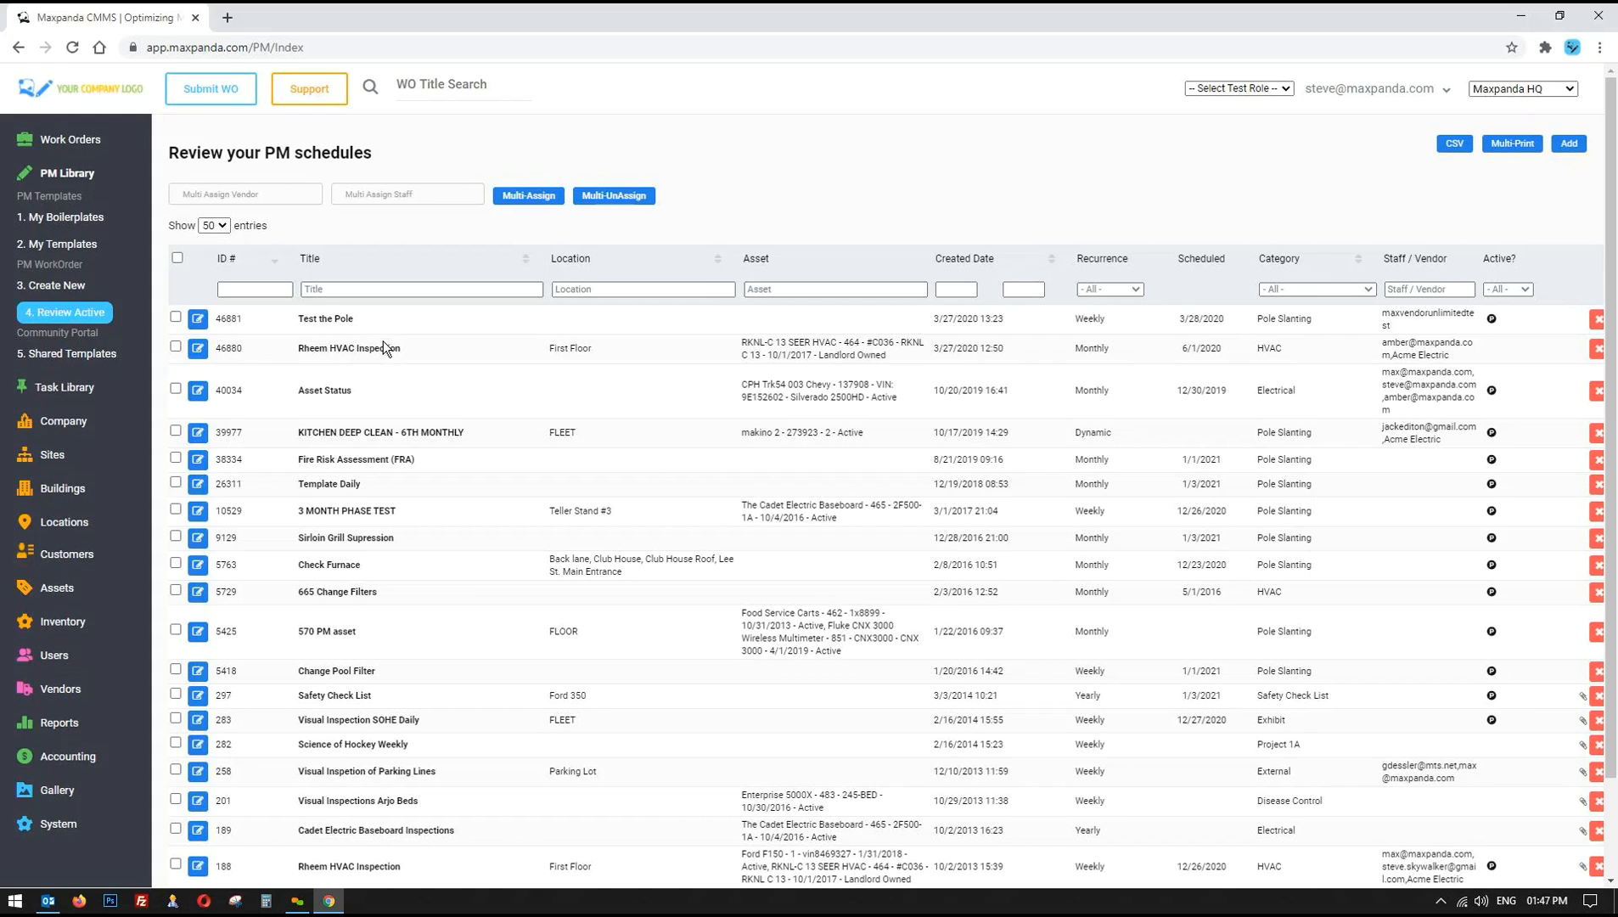
{"action": "scroll", "coordinate": [311, 425], "scroll_direction": "down", "scroll_amount": 2}
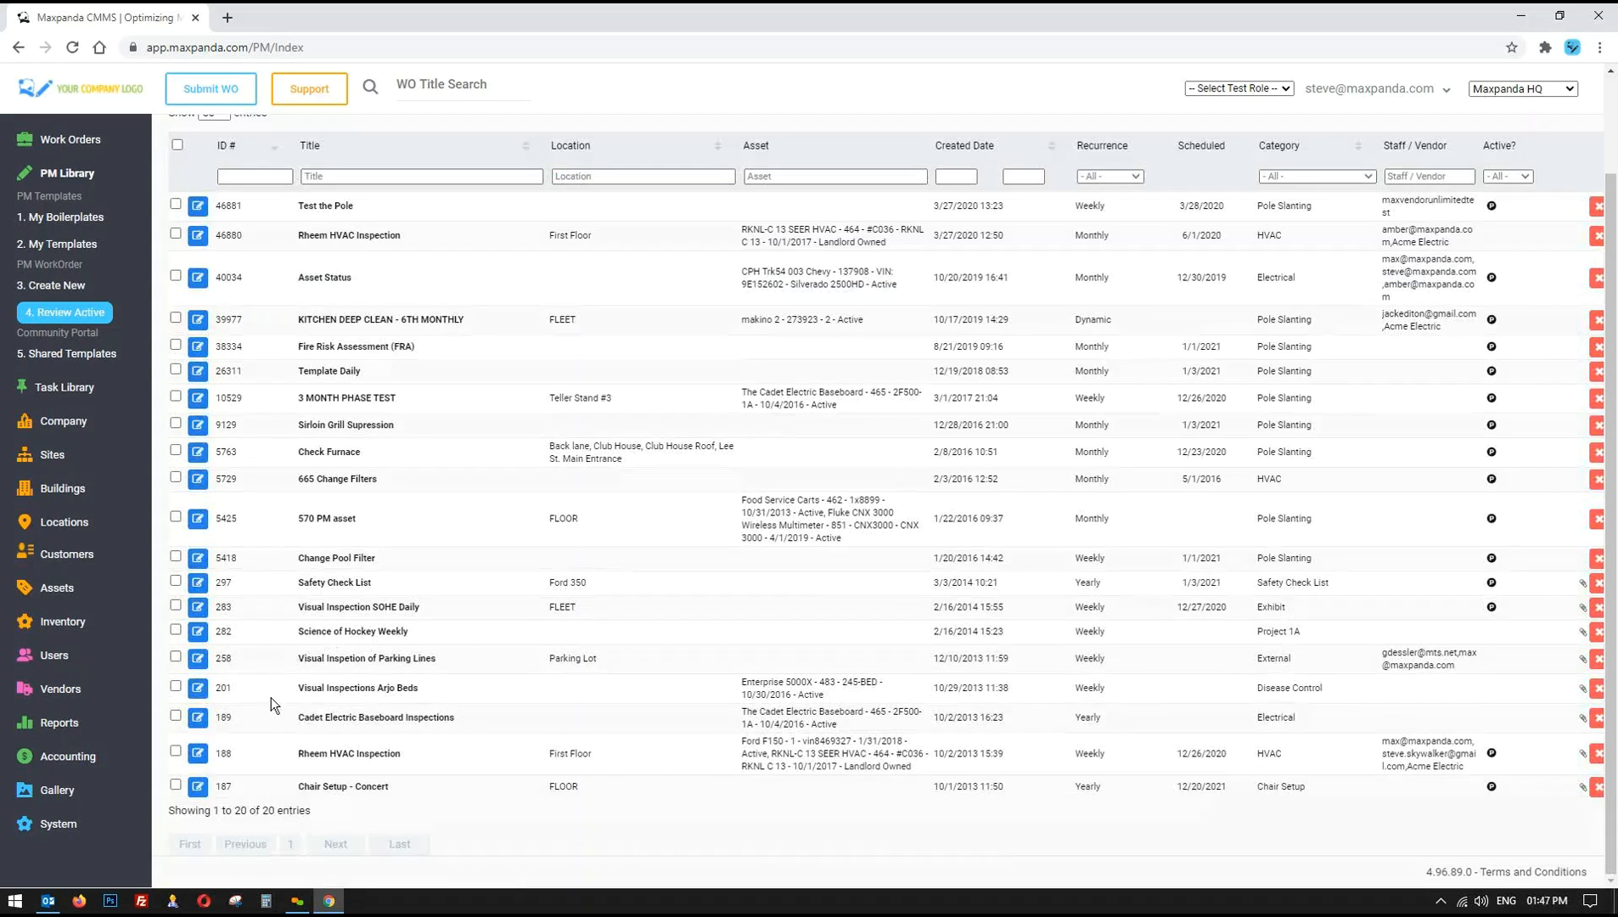
{"action": "left_click_drag", "start_coordinate": [297, 754], "coordinate": [651, 769]}
{"action": "left_click_drag", "start_coordinate": [234, 812], "coordinate": [316, 812]}
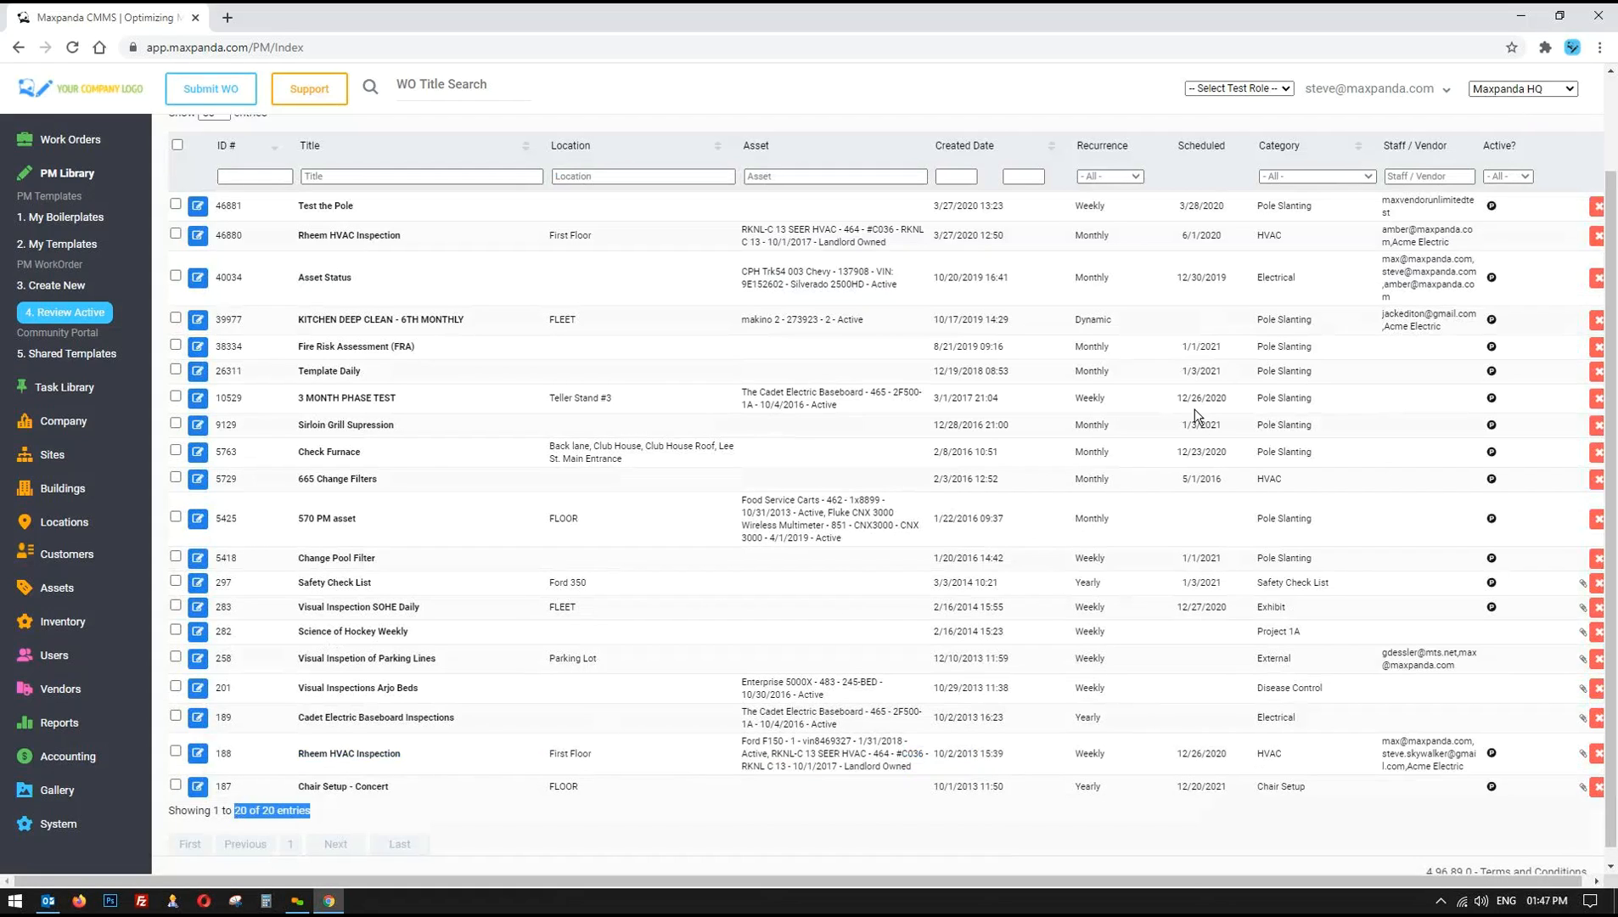
{"action": "left_click", "coordinate": [198, 754]}
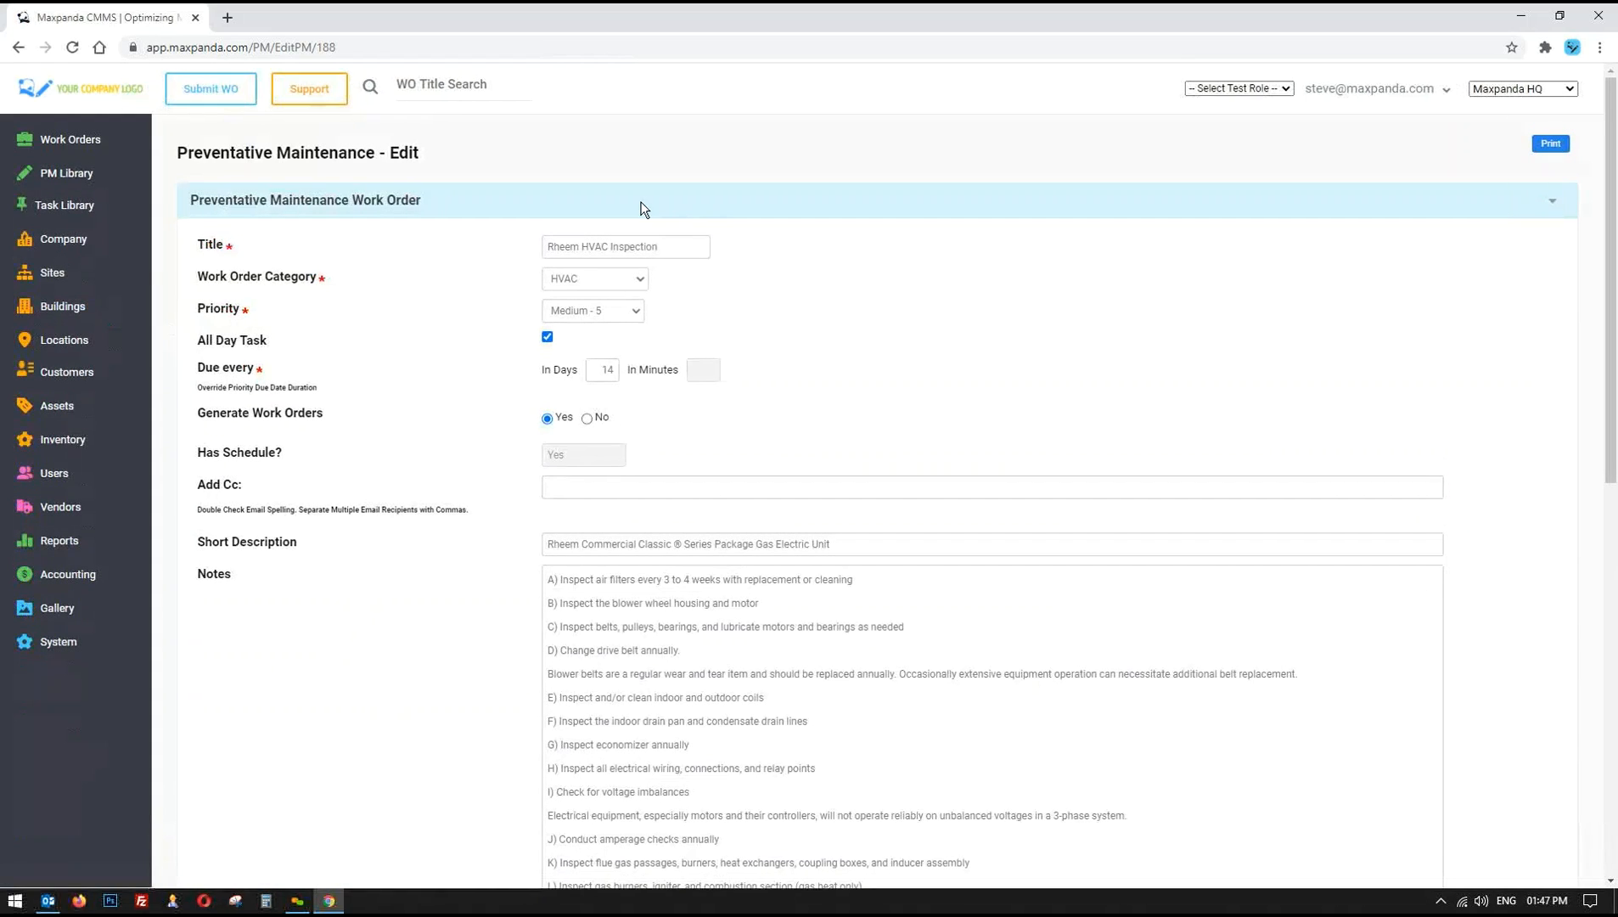
{"action": "left_click", "coordinate": [315, 212]}
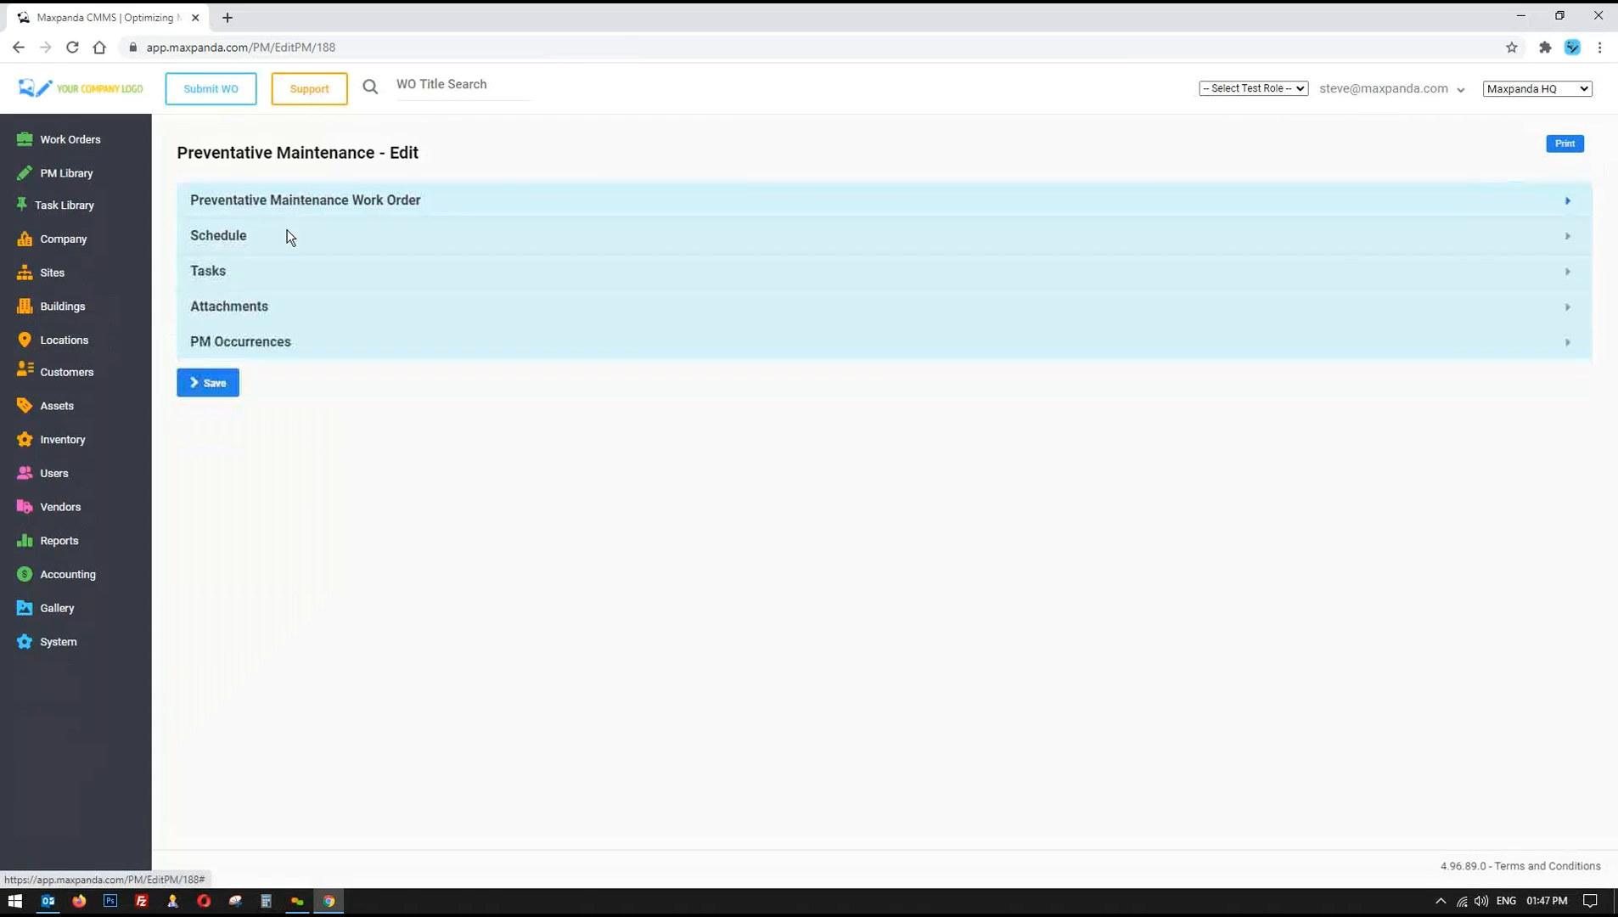
- Look over the PM Library entries and the site list, then expand the Preventative Maintenance Work Order section and review its title
{"action": "left_click", "coordinate": [61, 178]}
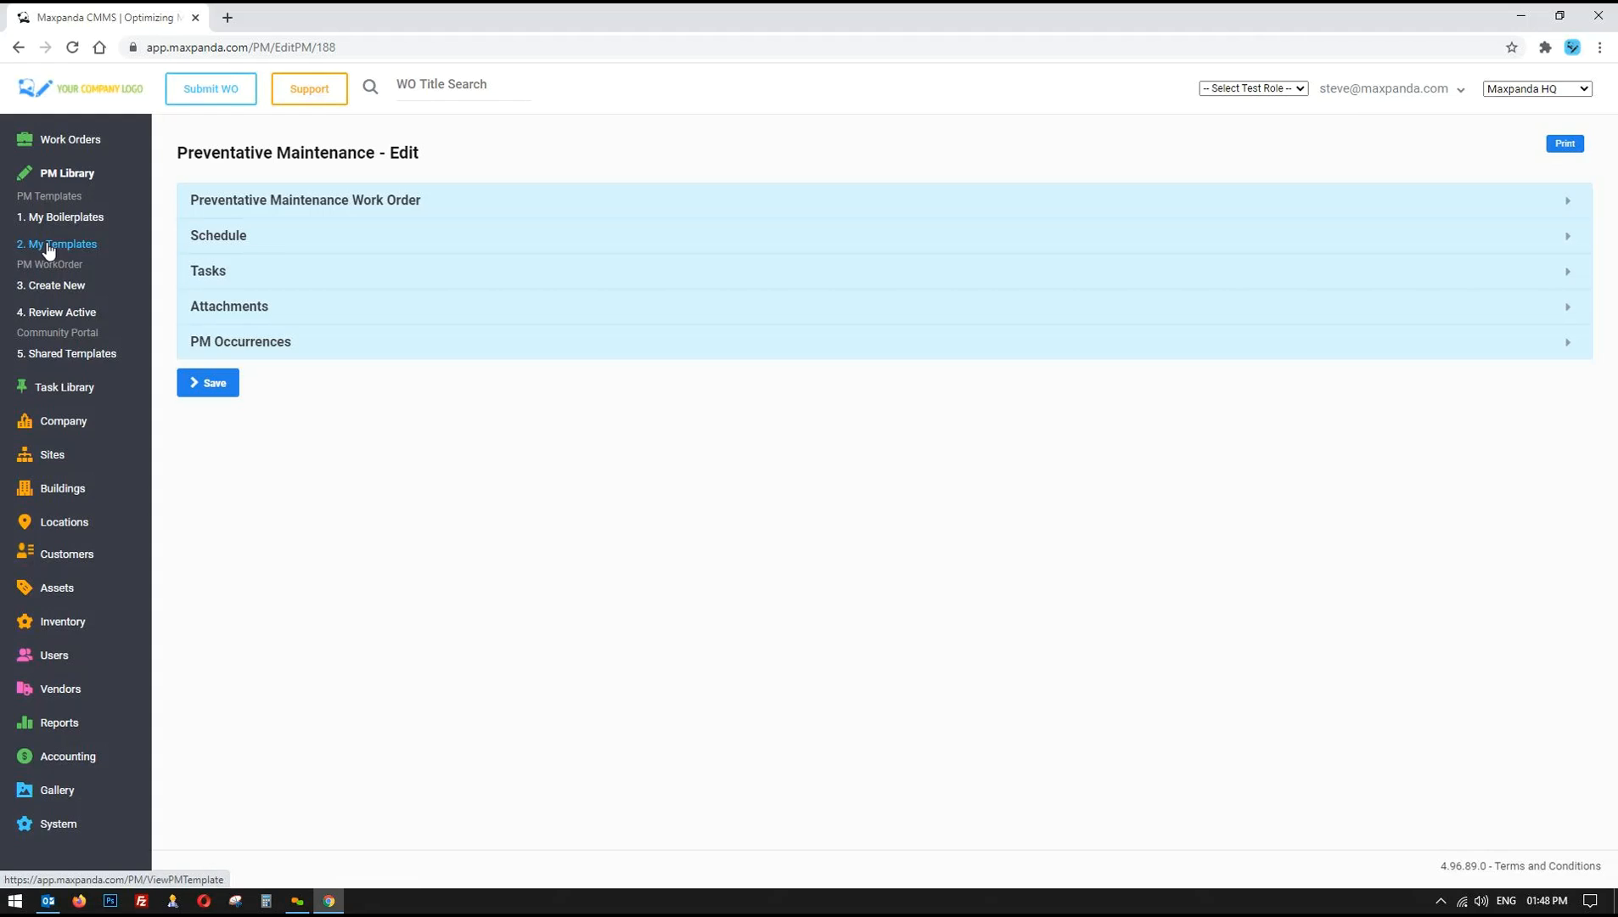
{"action": "left_click", "coordinate": [1513, 95]}
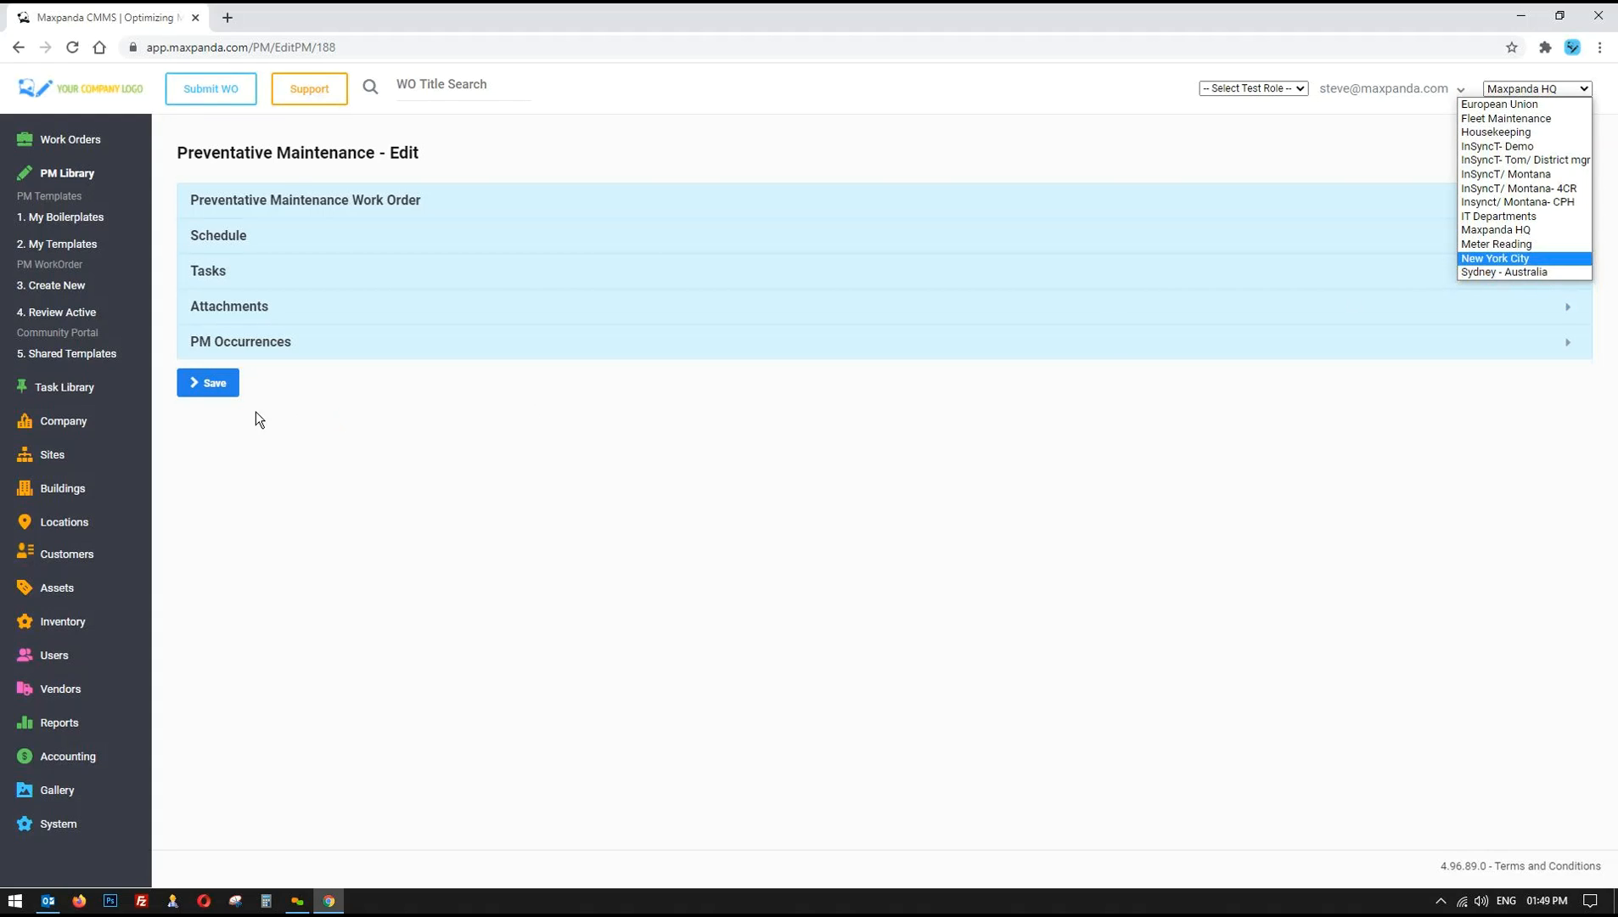
{"action": "left_click", "coordinate": [254, 202]}
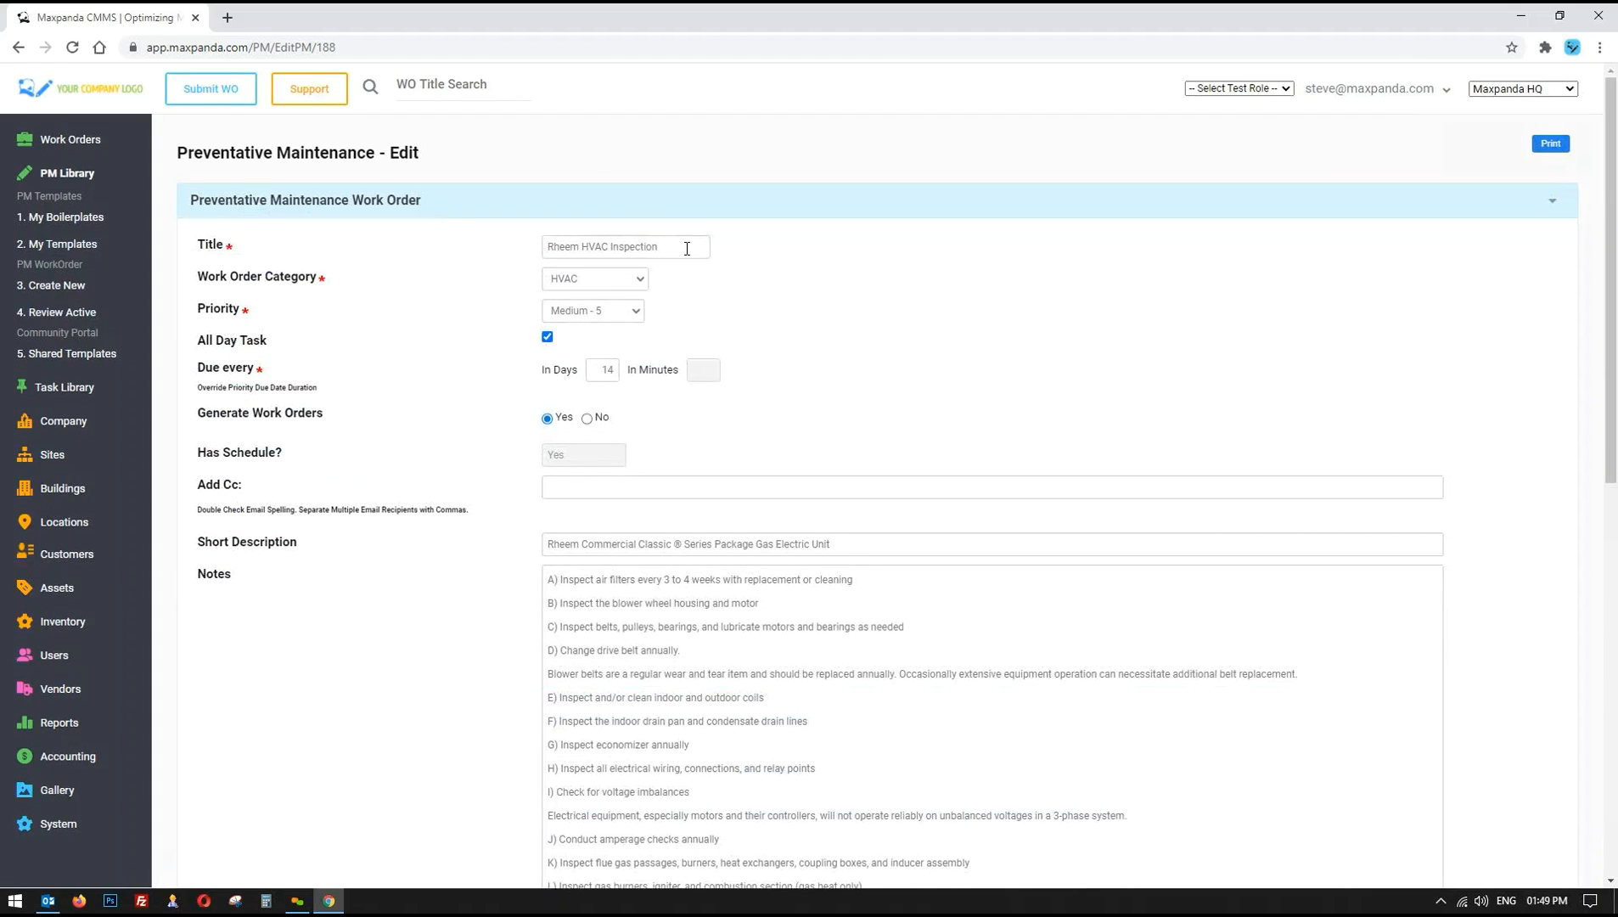
{"action": "left_click_drag", "start_coordinate": [659, 246], "coordinate": [459, 248]}
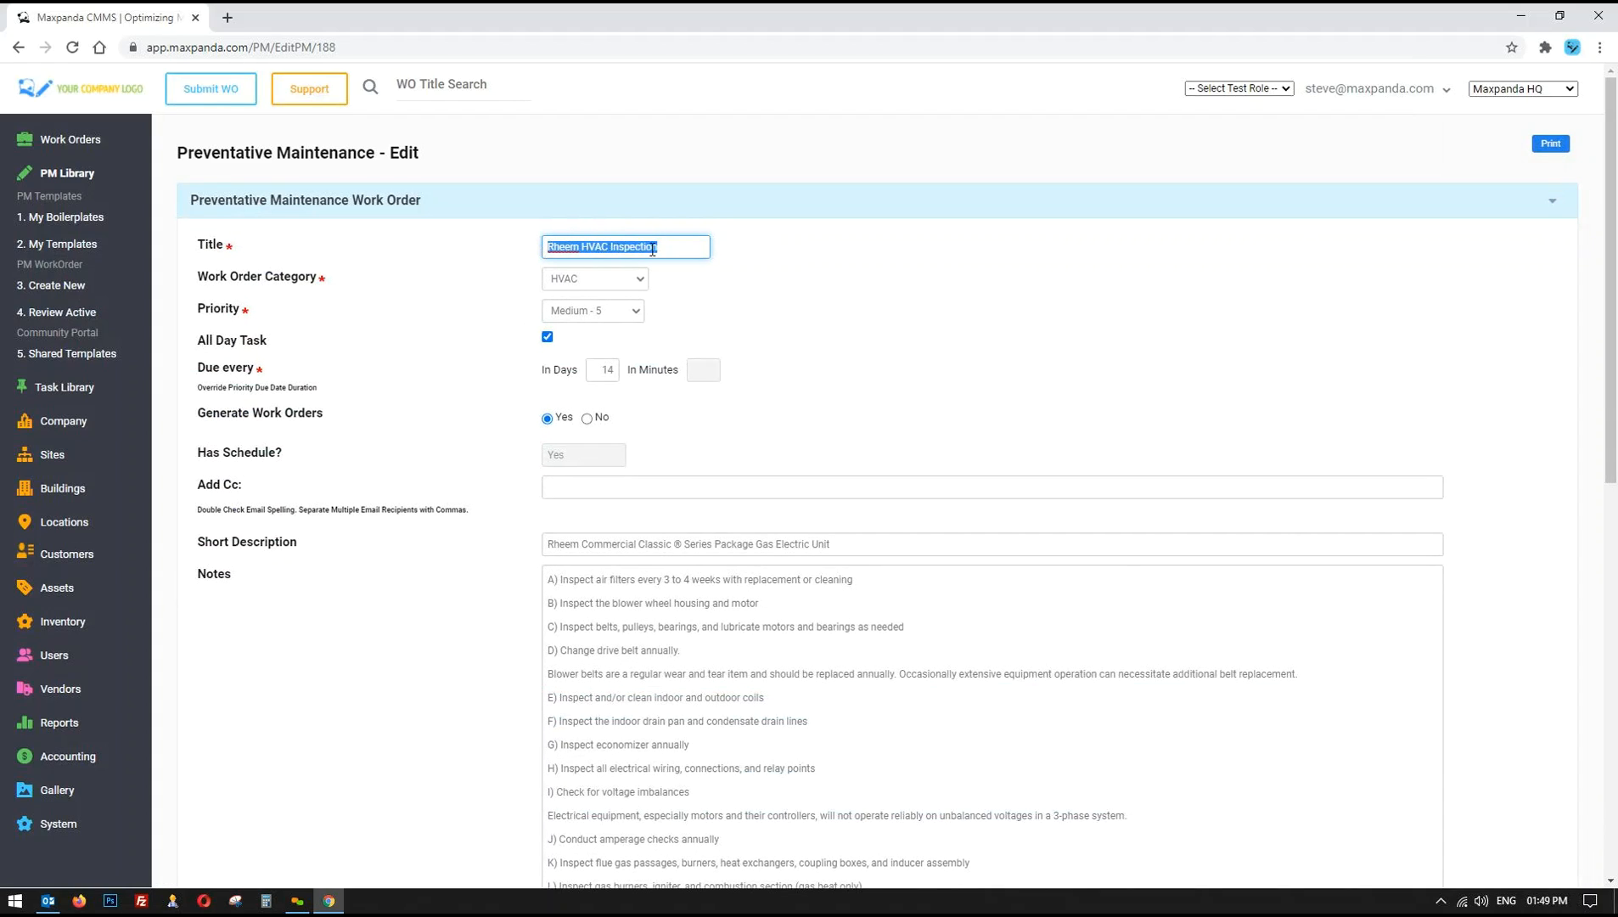
{"action": "left_click_drag", "start_coordinate": [693, 246], "coordinate": [416, 248]}
- Examine the available Work Order Category and Priority options for the PM
{"action": "left_click", "coordinate": [593, 279]}
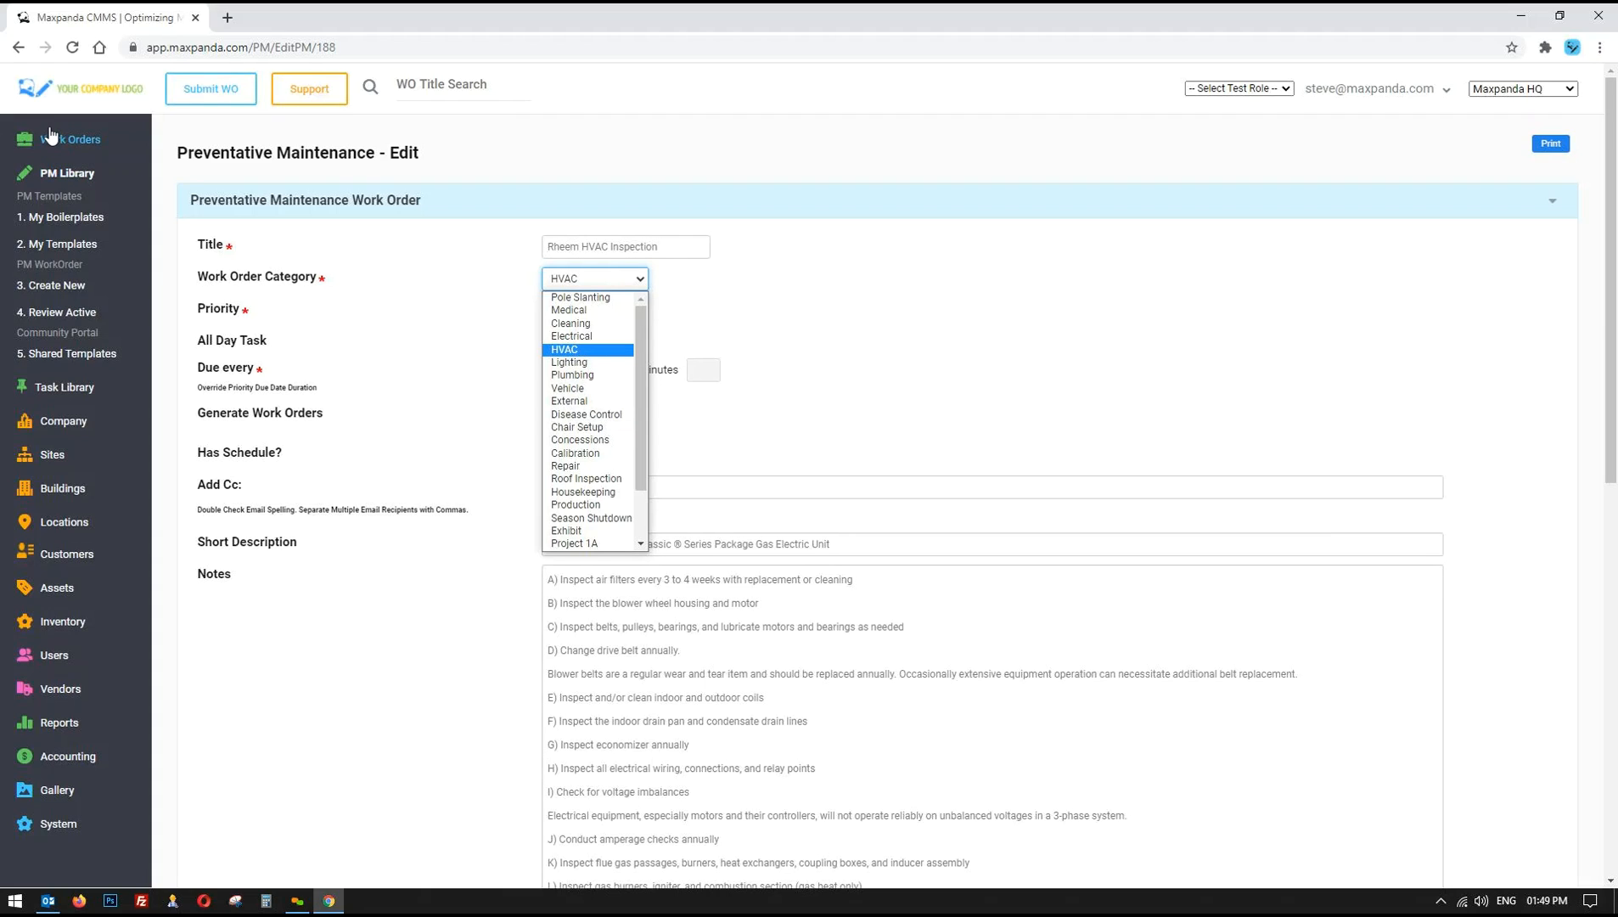
{"action": "left_click", "coordinate": [691, 153]}
{"action": "left_click", "coordinate": [620, 311]}
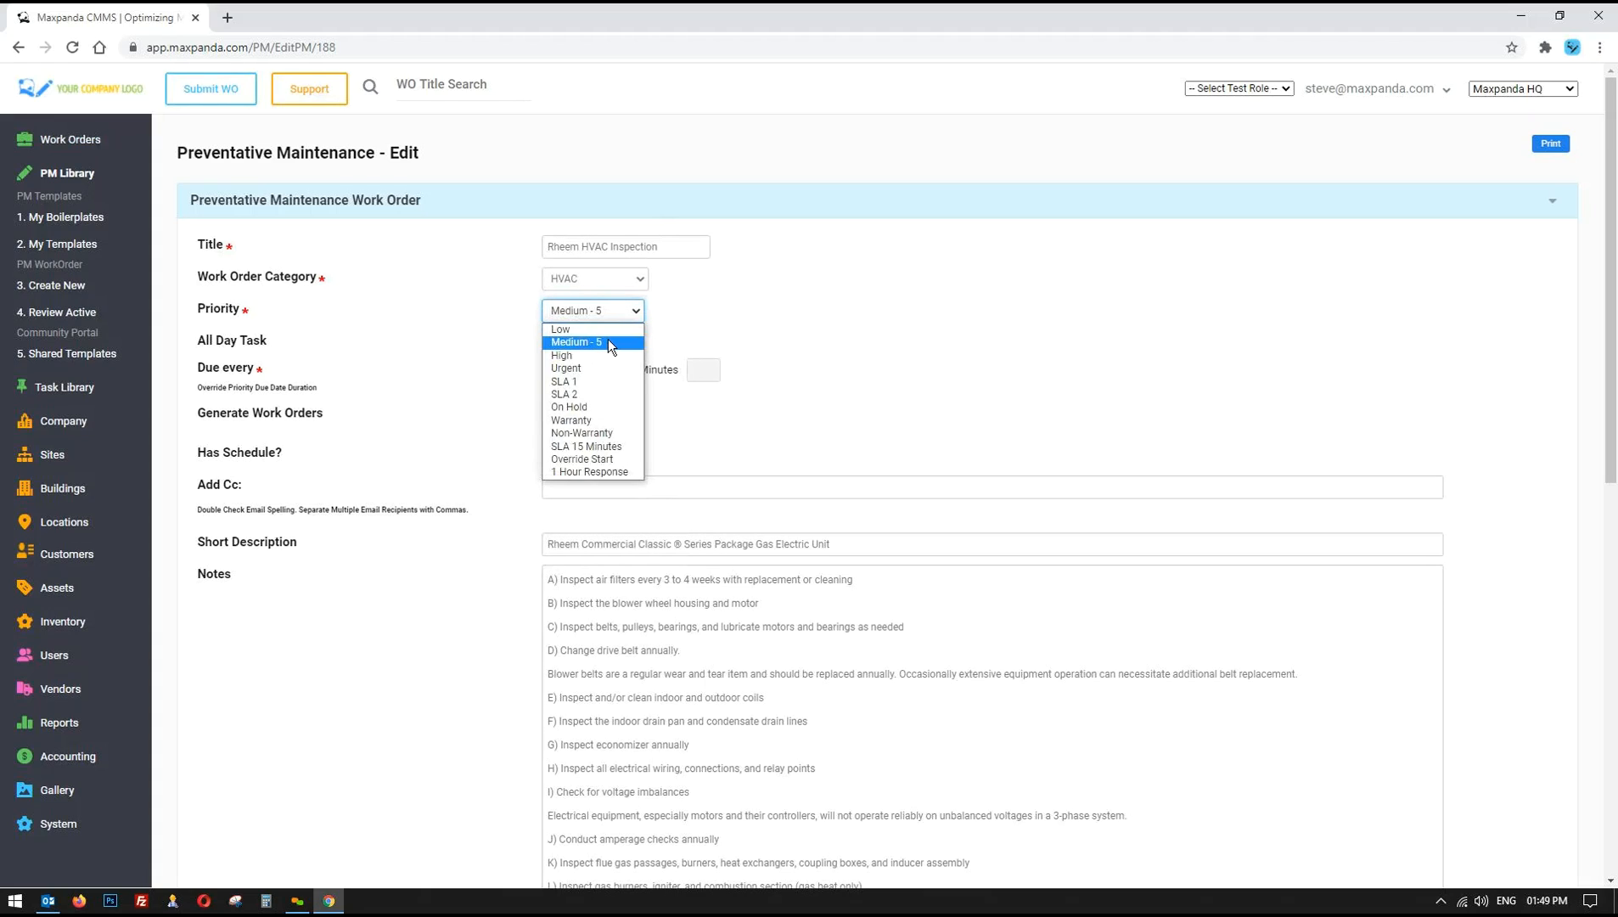
{"action": "left_click", "coordinate": [819, 330]}
- Try a Due every interval of 90 days, then set it back to 14 days
{"action": "left_click_drag", "start_coordinate": [599, 371], "coordinate": [620, 371]}
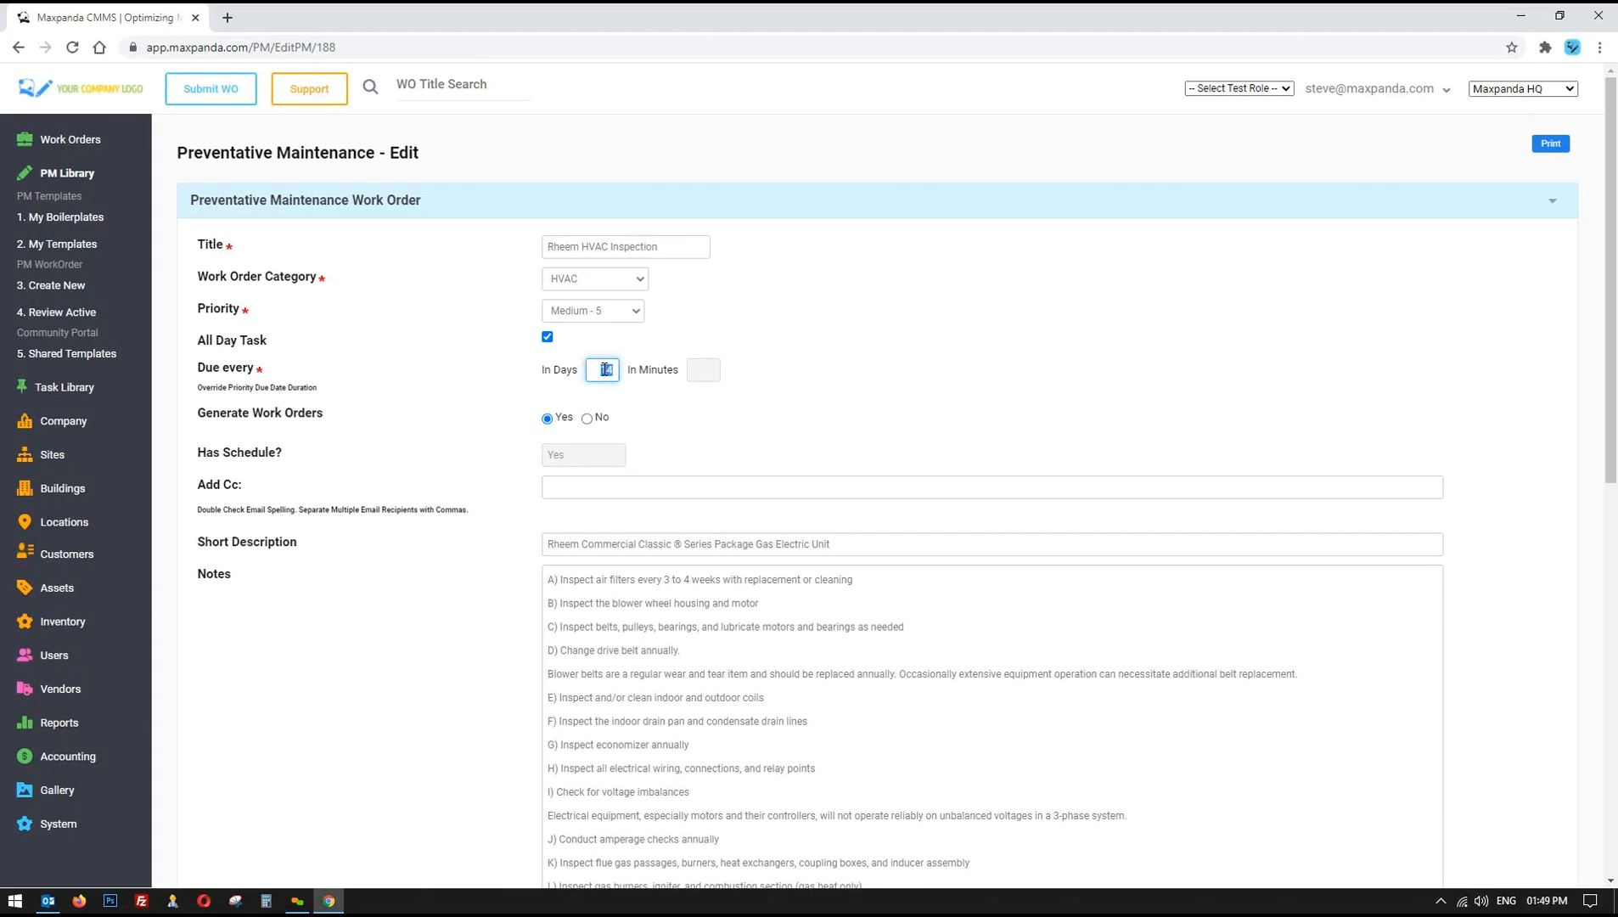
{"action": "type", "text": "1"}
{"action": "left_click_drag", "start_coordinate": [593, 372], "coordinate": [655, 378]}
{"action": "type", "text": "90"}
{"action": "left_click", "coordinate": [597, 312]}
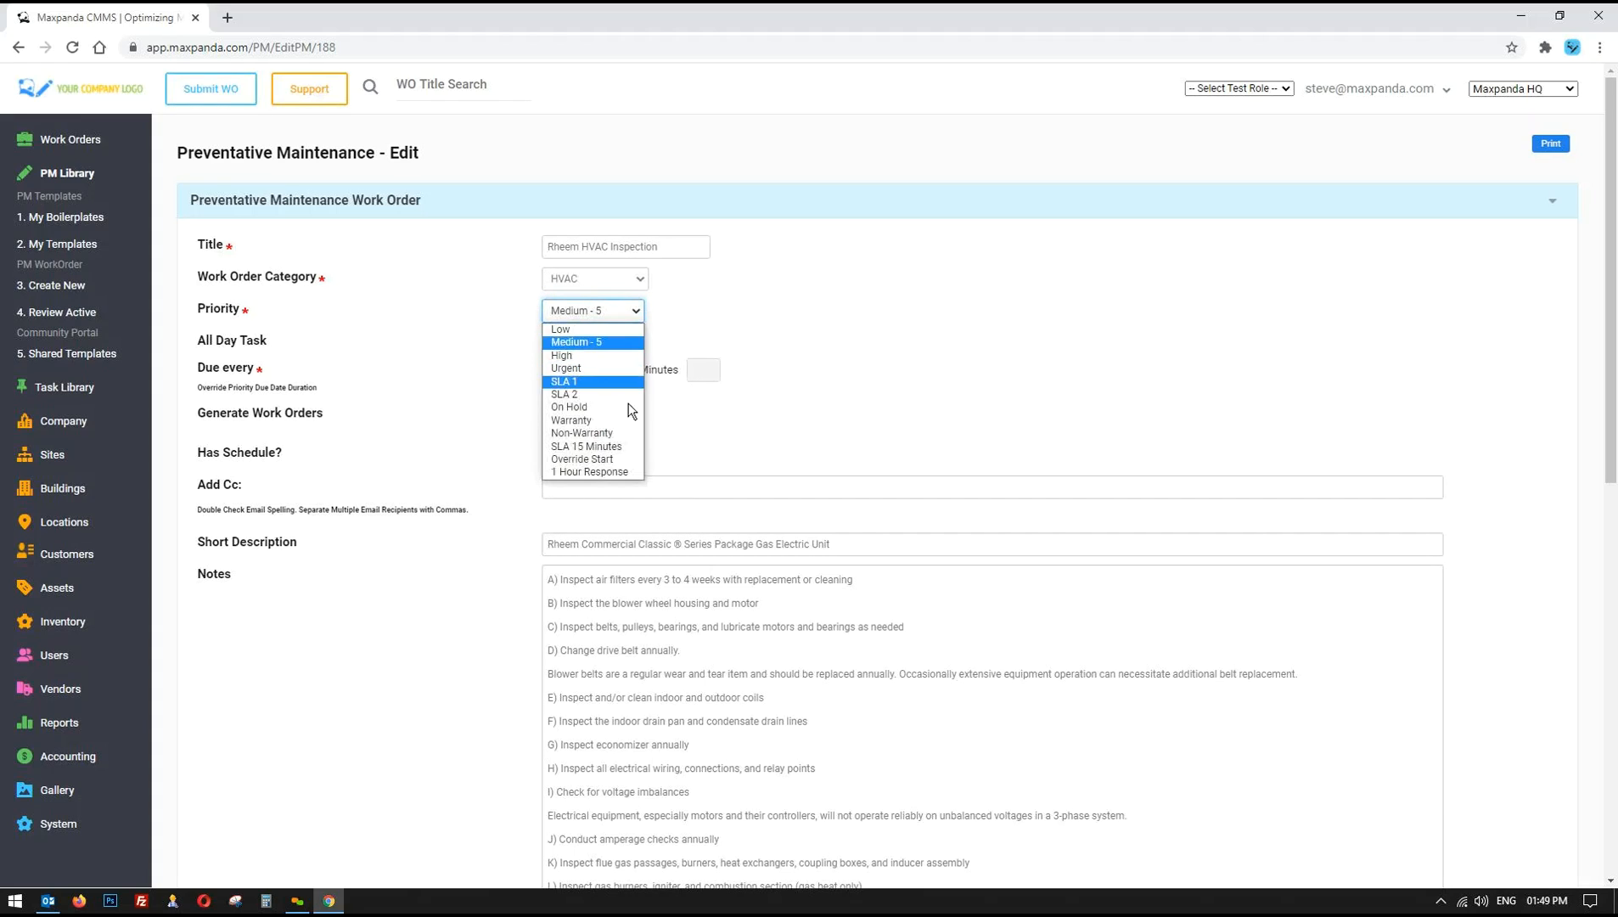
{"action": "left_click", "coordinate": [990, 351]}
{"action": "key", "text": "Tab"}
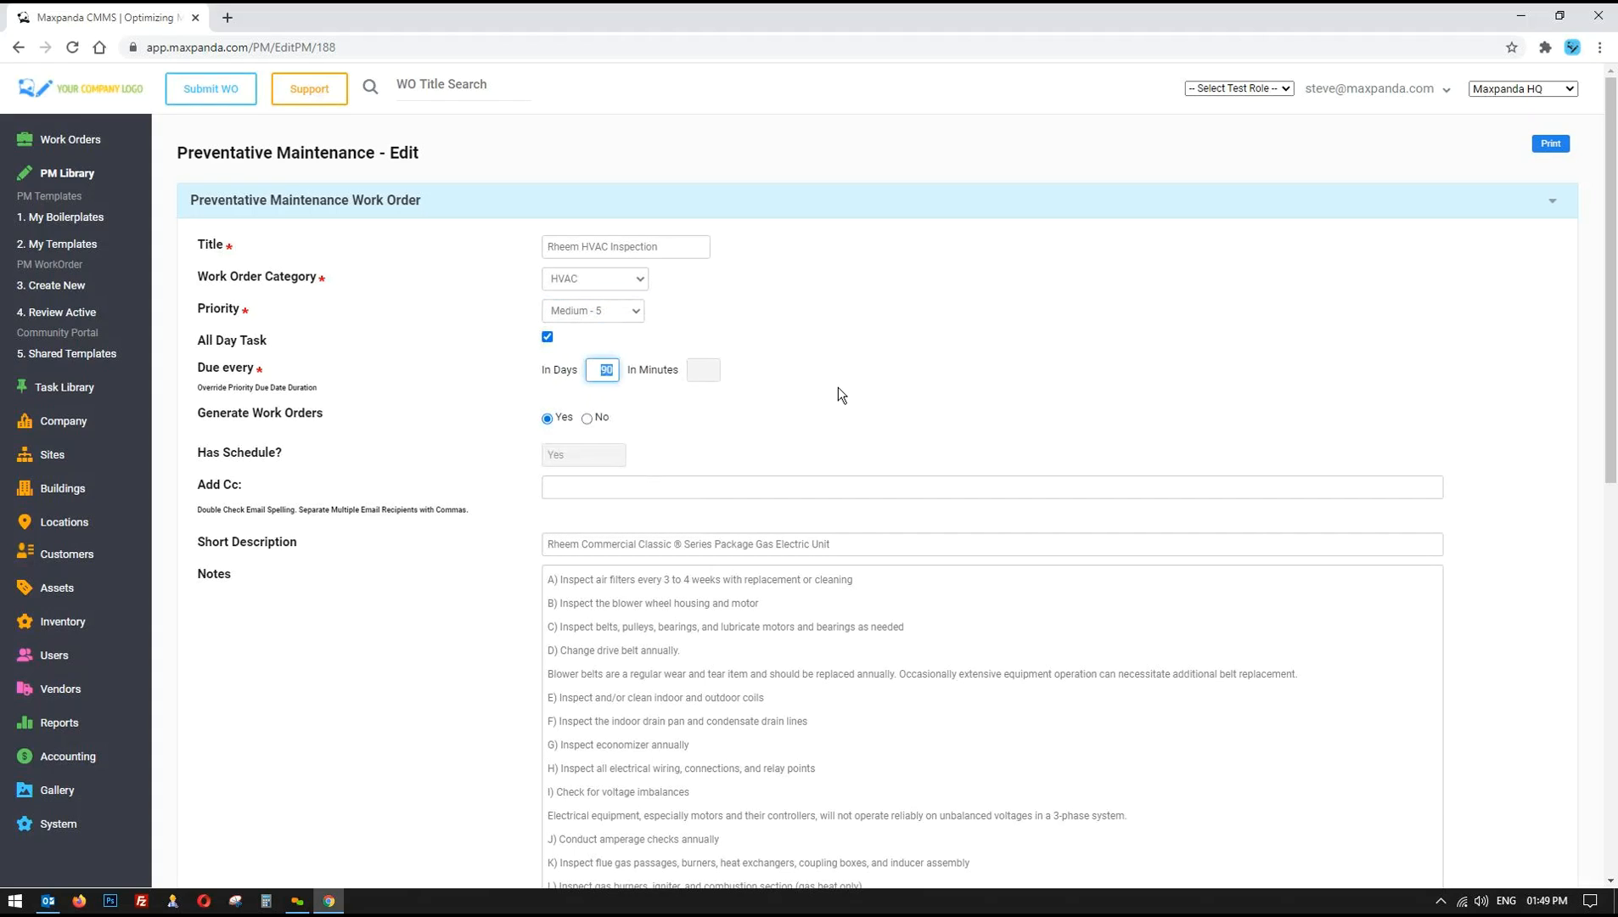
{"action": "type", "text": "14"}
{"action": "key", "text": "Tab"}
- Read through the inspection notes and the location, asset, part, staff and vendor assignments
{"action": "scroll", "coordinate": [441, 450], "scroll_direction": "down", "scroll_amount": 4}
{"action": "left_click_drag", "start_coordinate": [548, 242], "coordinate": [1376, 574]}
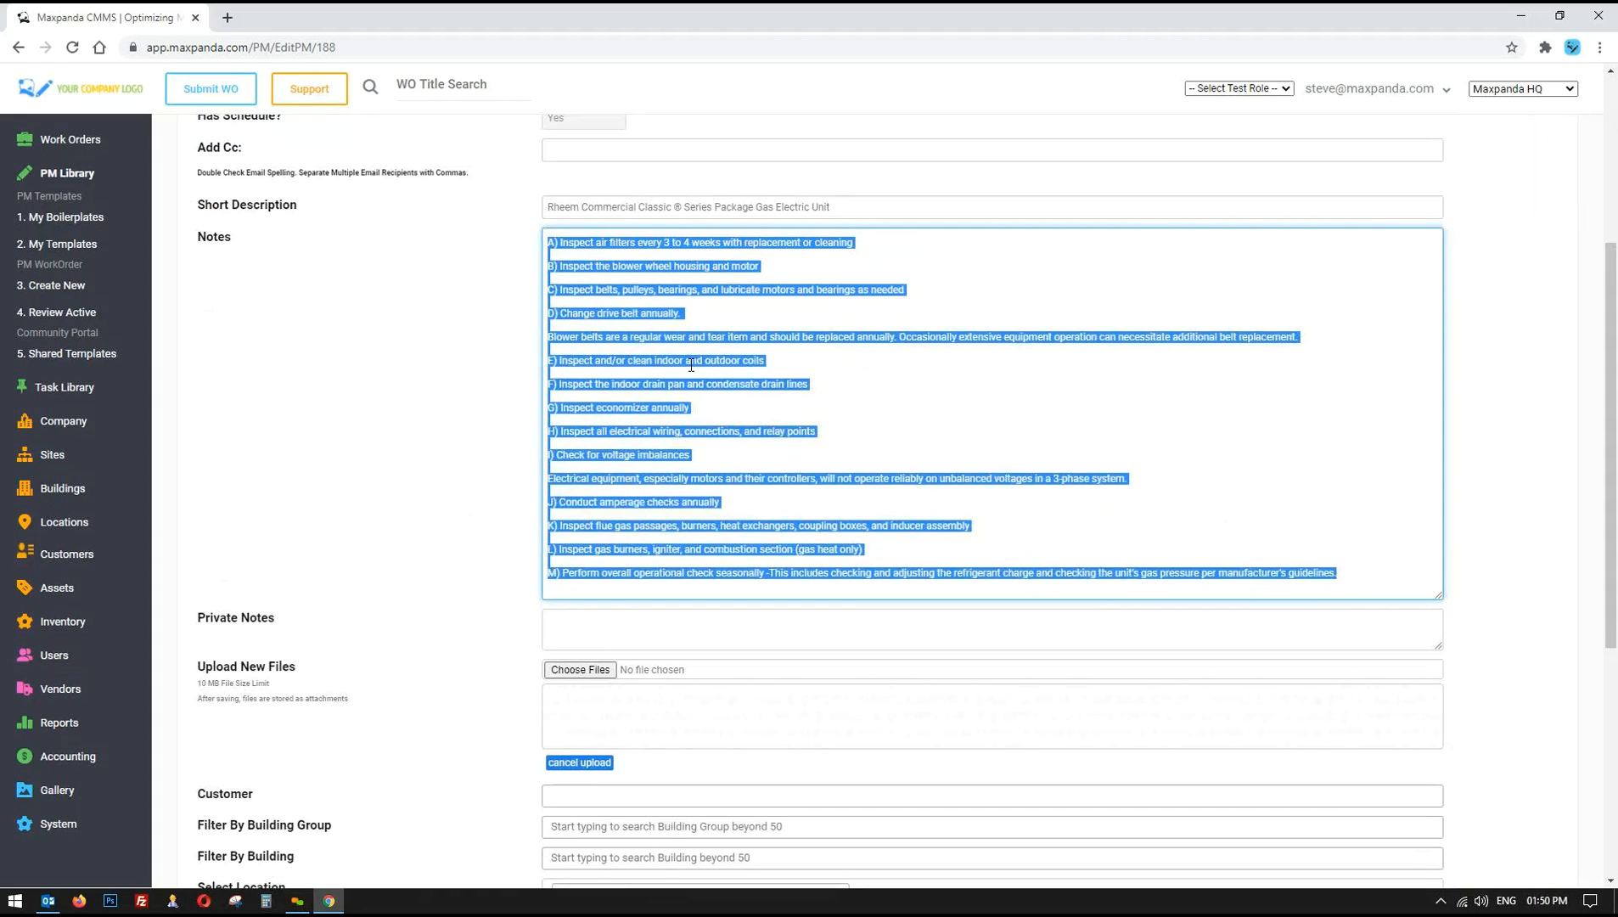
{"action": "left_click", "coordinate": [858, 427]}
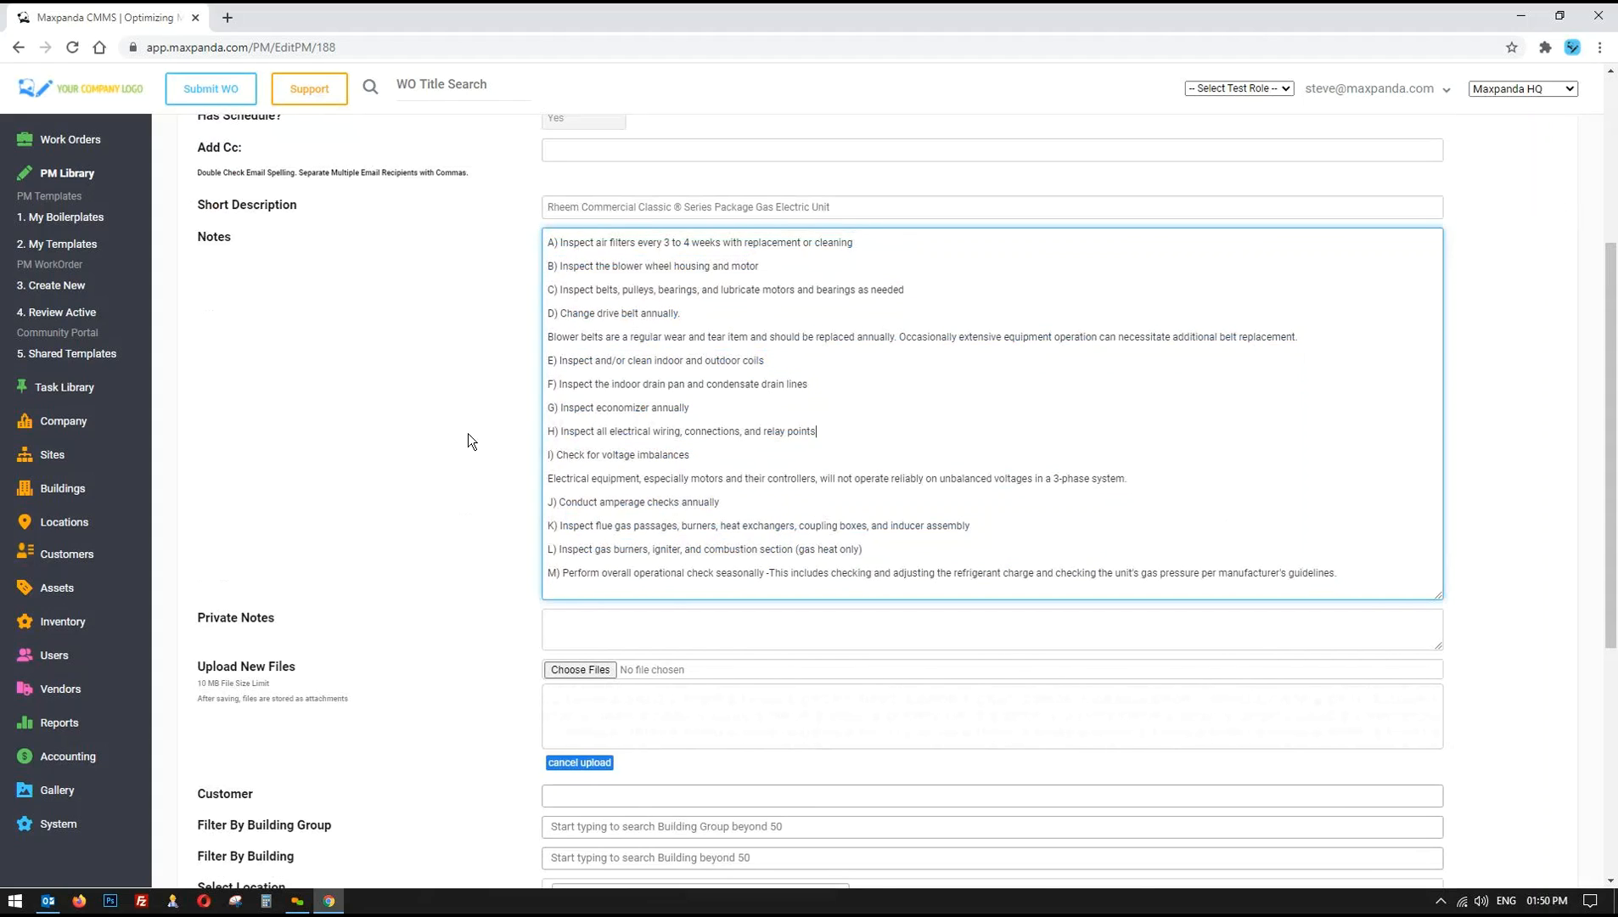
{"action": "scroll", "coordinate": [468, 441], "scroll_direction": "down", "scroll_amount": 3}
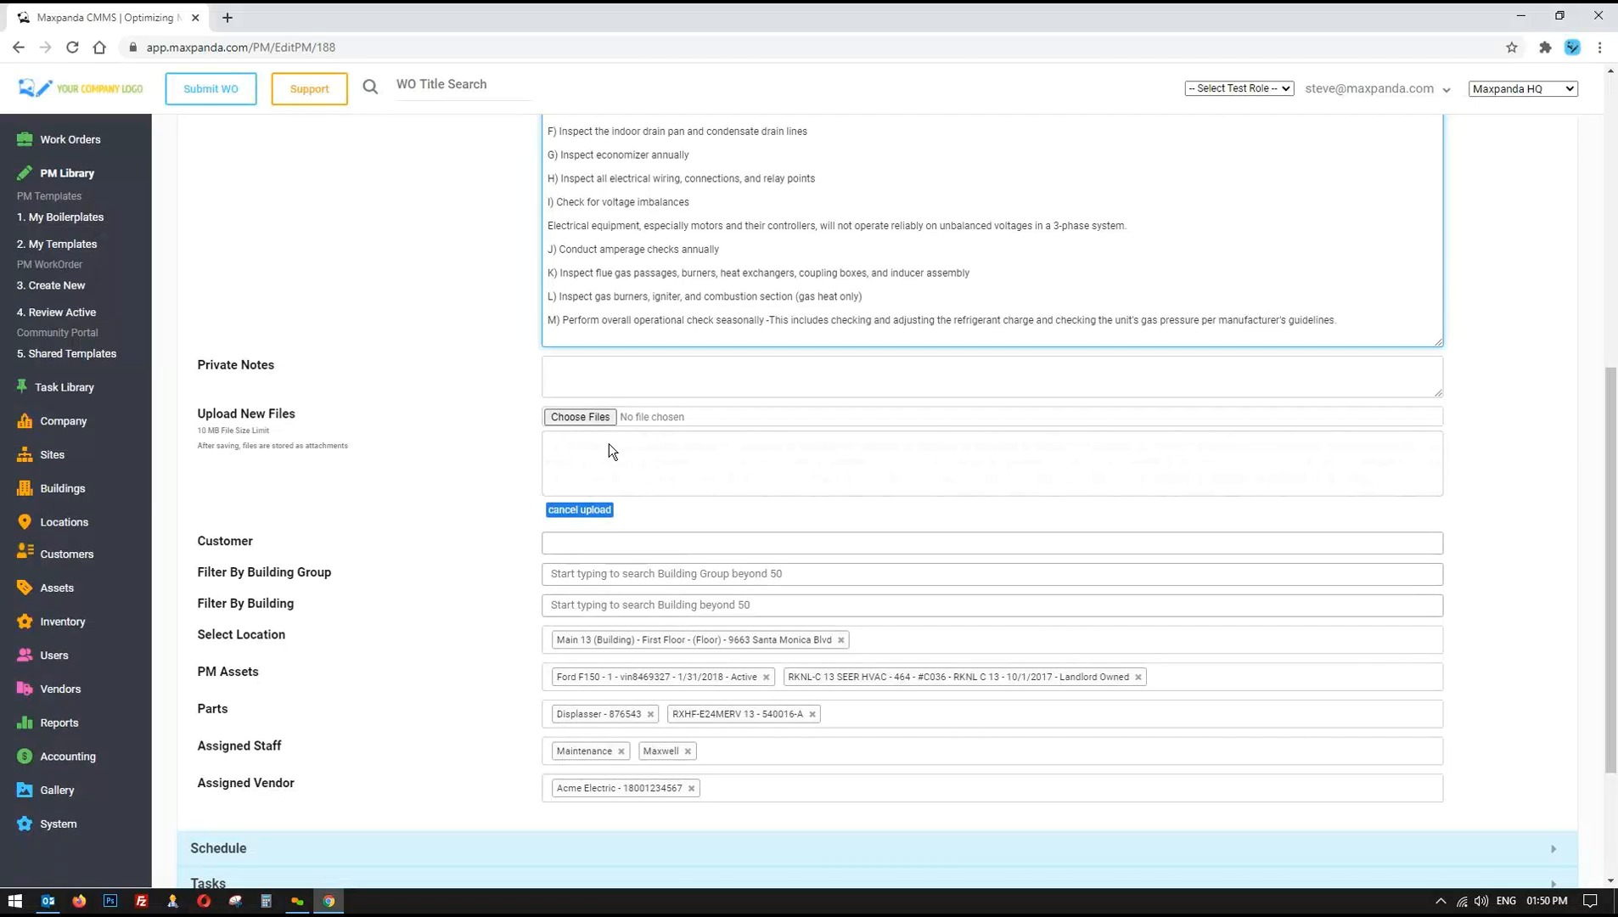
{"action": "scroll", "coordinate": [437, 460], "scroll_direction": "down", "scroll_amount": 3}
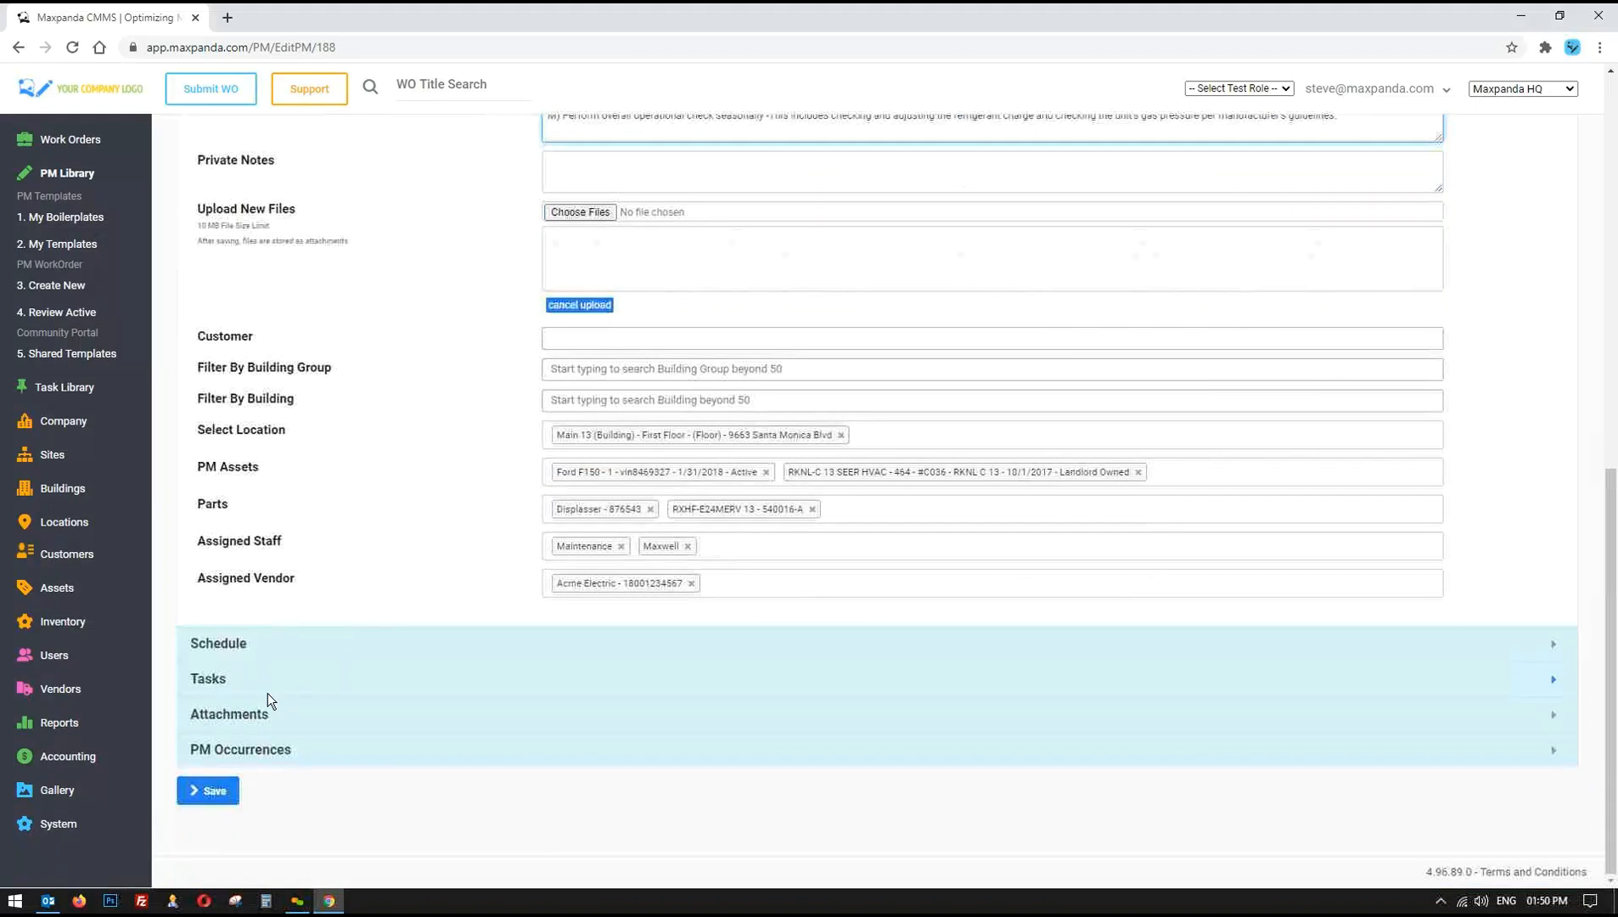
- Open the PM's Attachments section and check the attached files
{"action": "left_click", "coordinate": [227, 716]}
{"action": "mouse_move", "coordinate": [264, 409]}
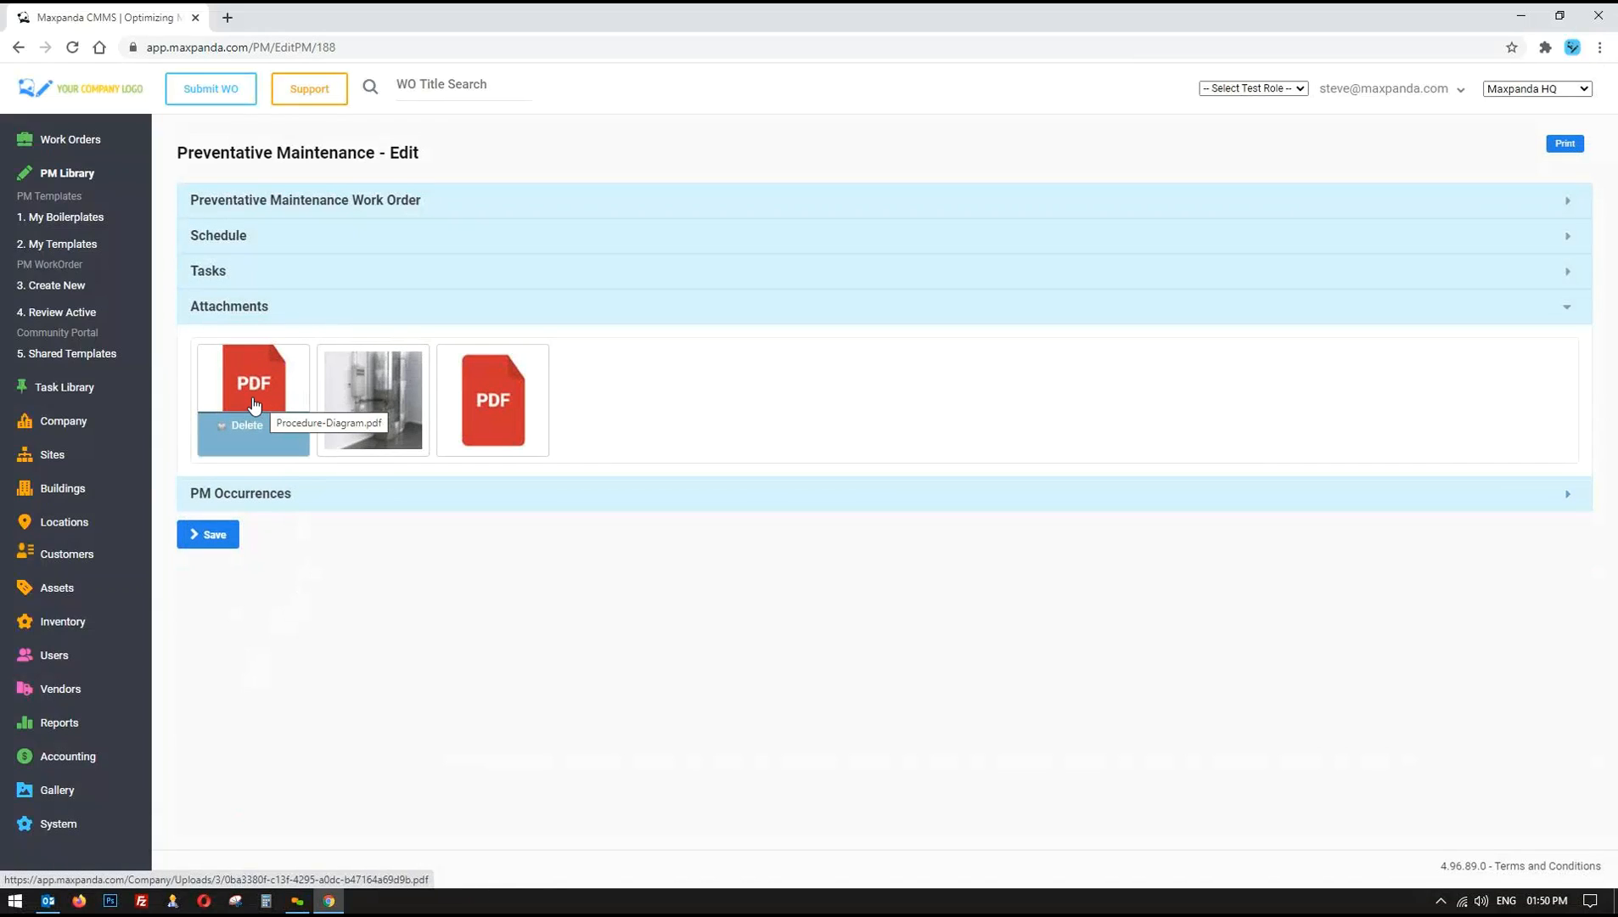
{"action": "mouse_move", "coordinate": [386, 408]}
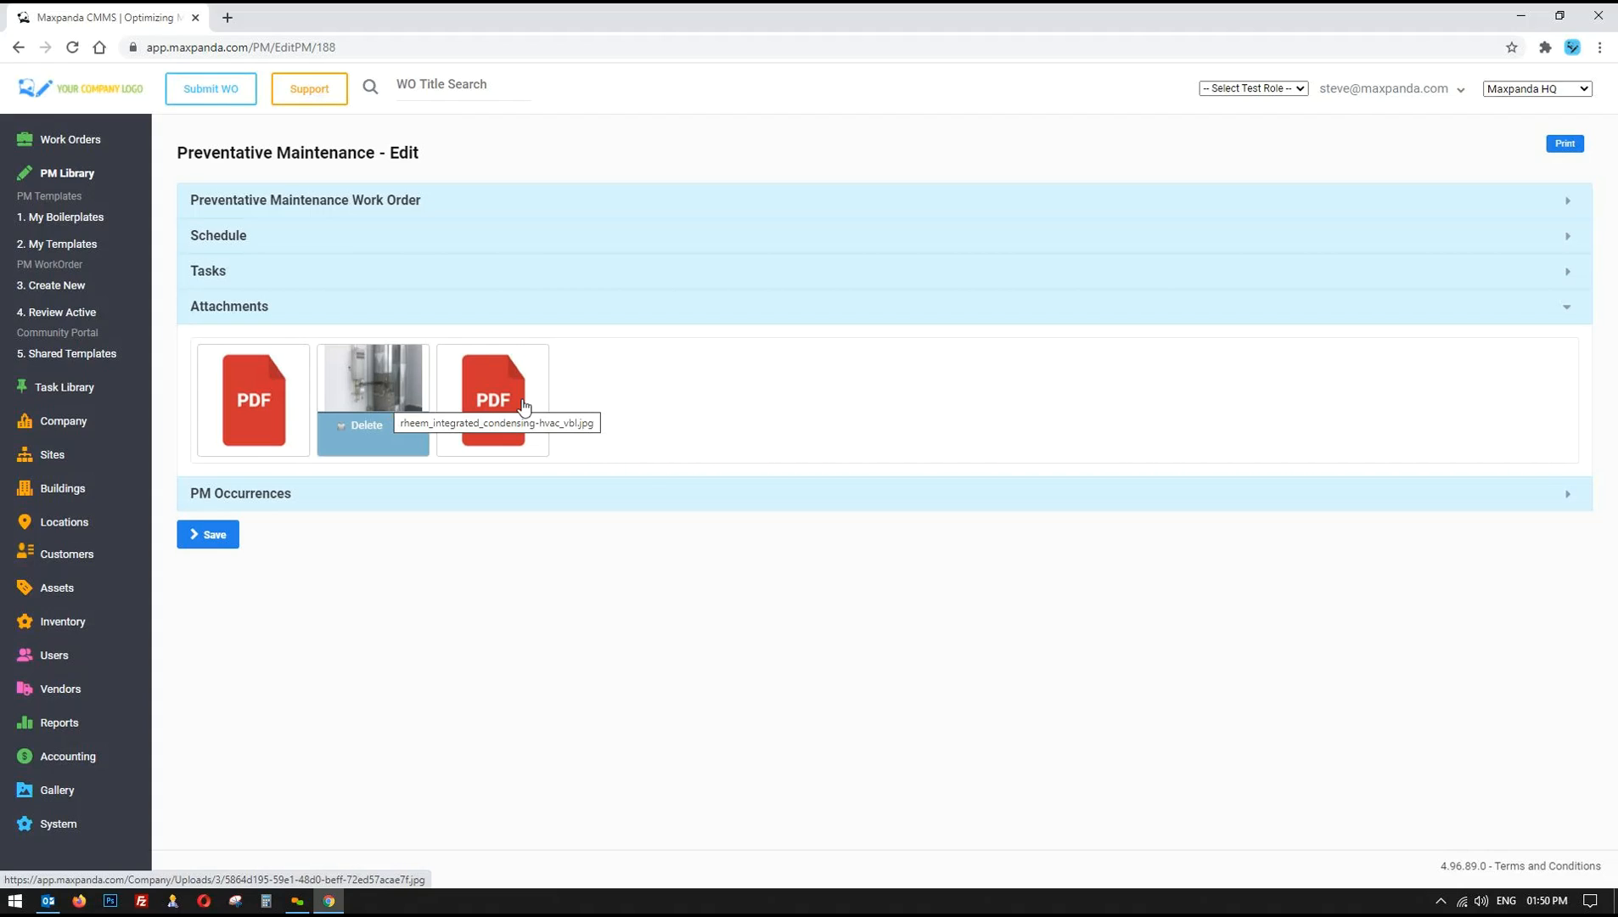
{"action": "mouse_move", "coordinate": [523, 406]}
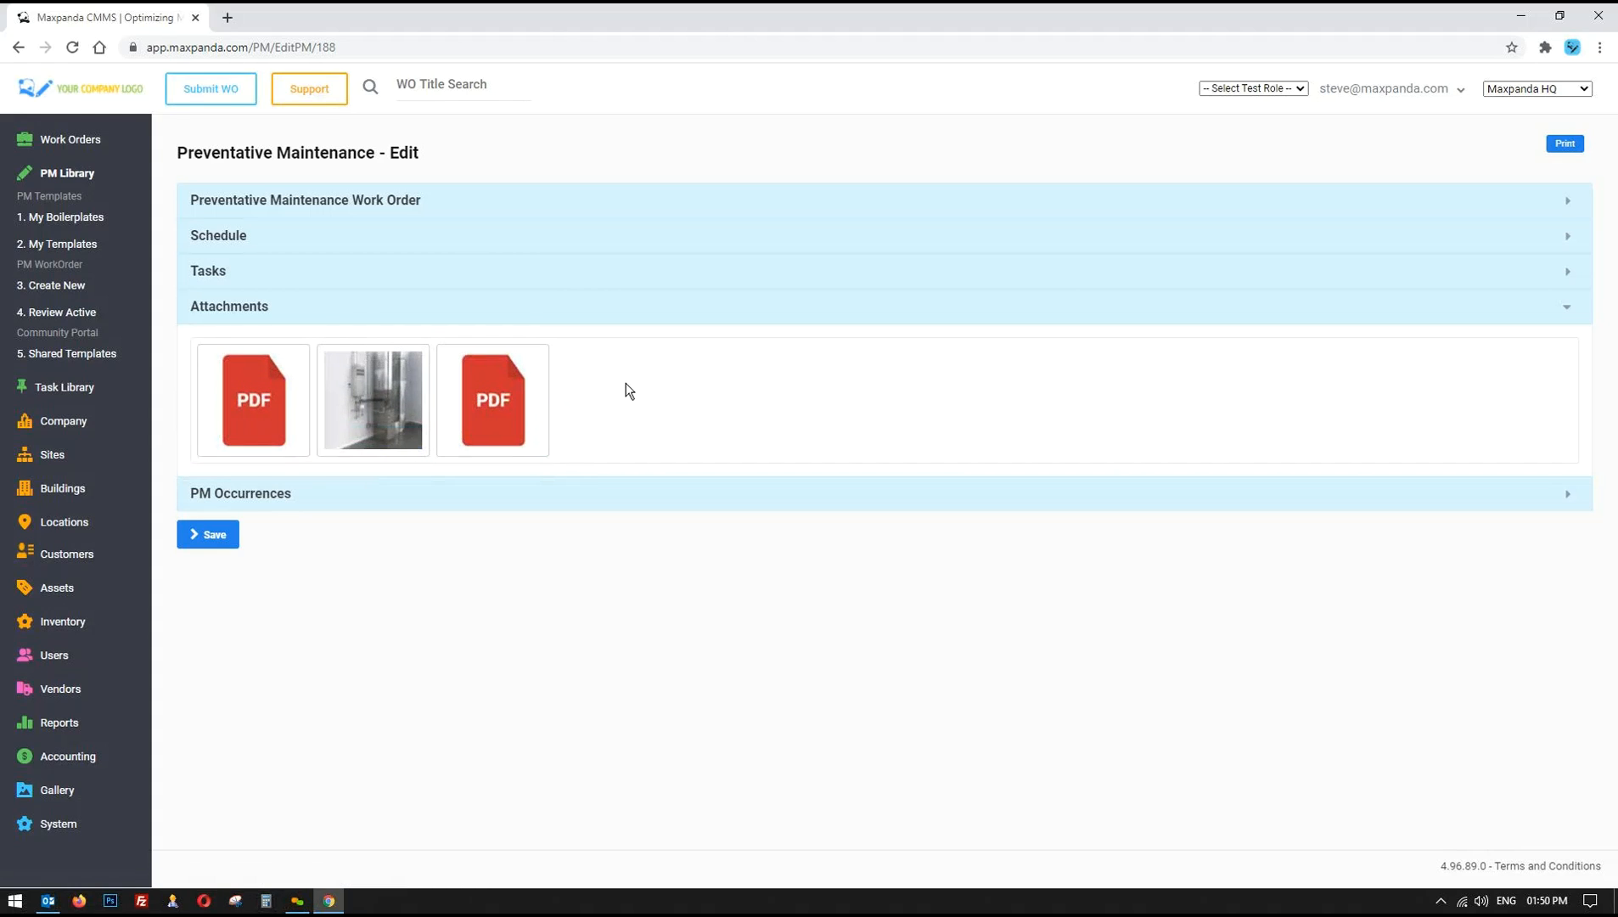
- Return to the Preventative Maintenance Work Order section and remove the Ford F150 from PM Assets
{"action": "left_click", "coordinate": [580, 197]}
{"action": "triple_click", "coordinate": [631, 248]}
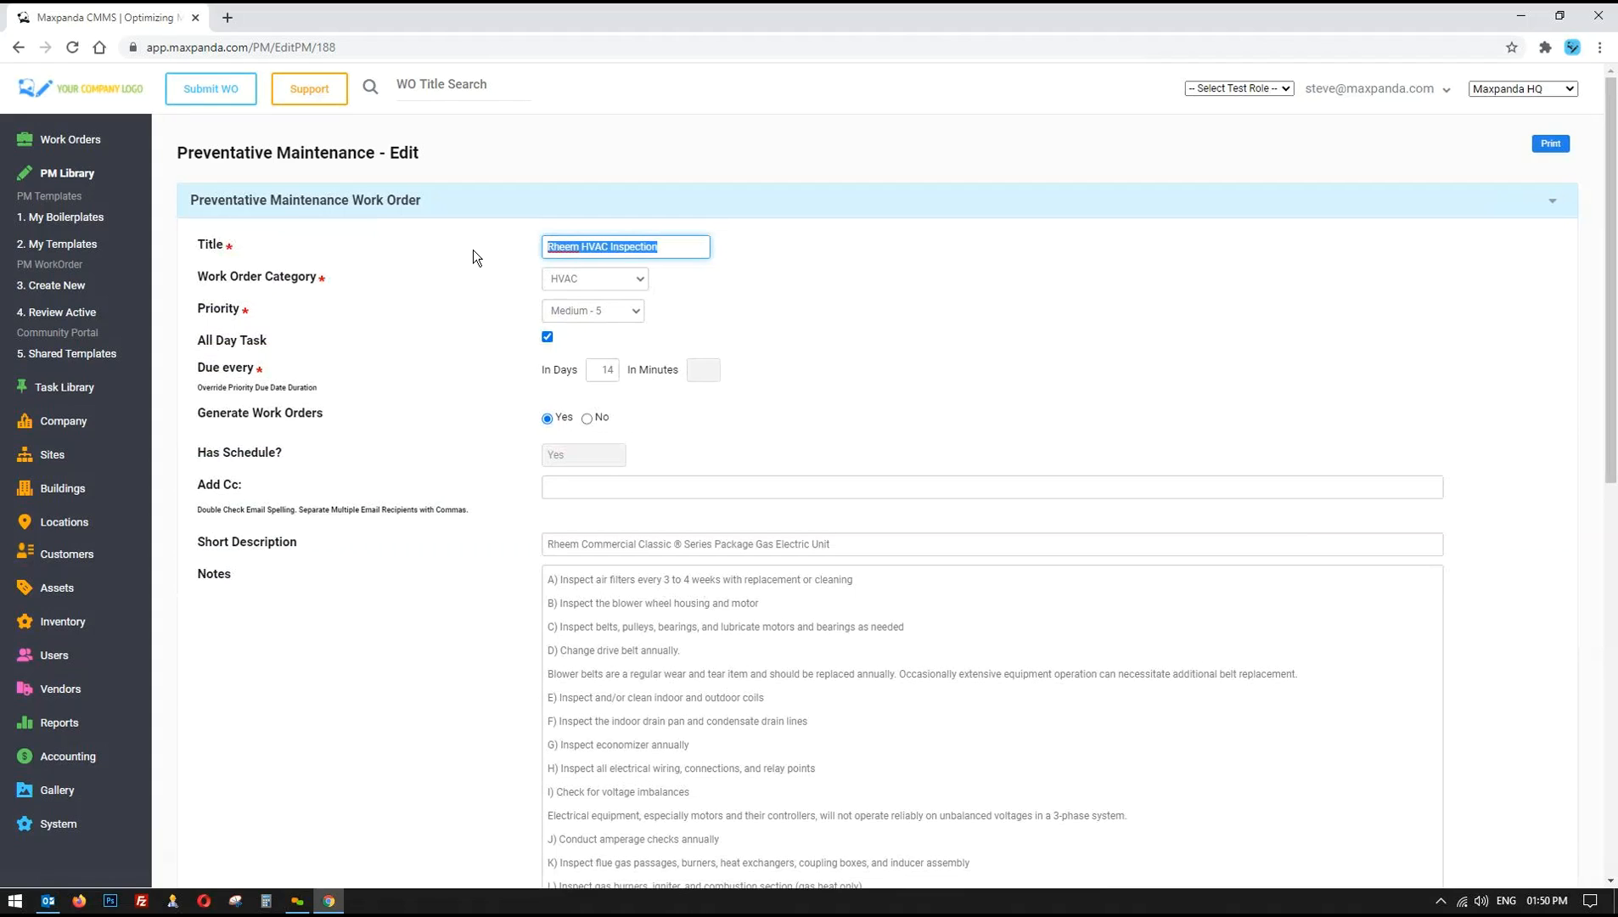
{"action": "scroll", "coordinate": [437, 407], "scroll_direction": "down", "scroll_amount": 8}
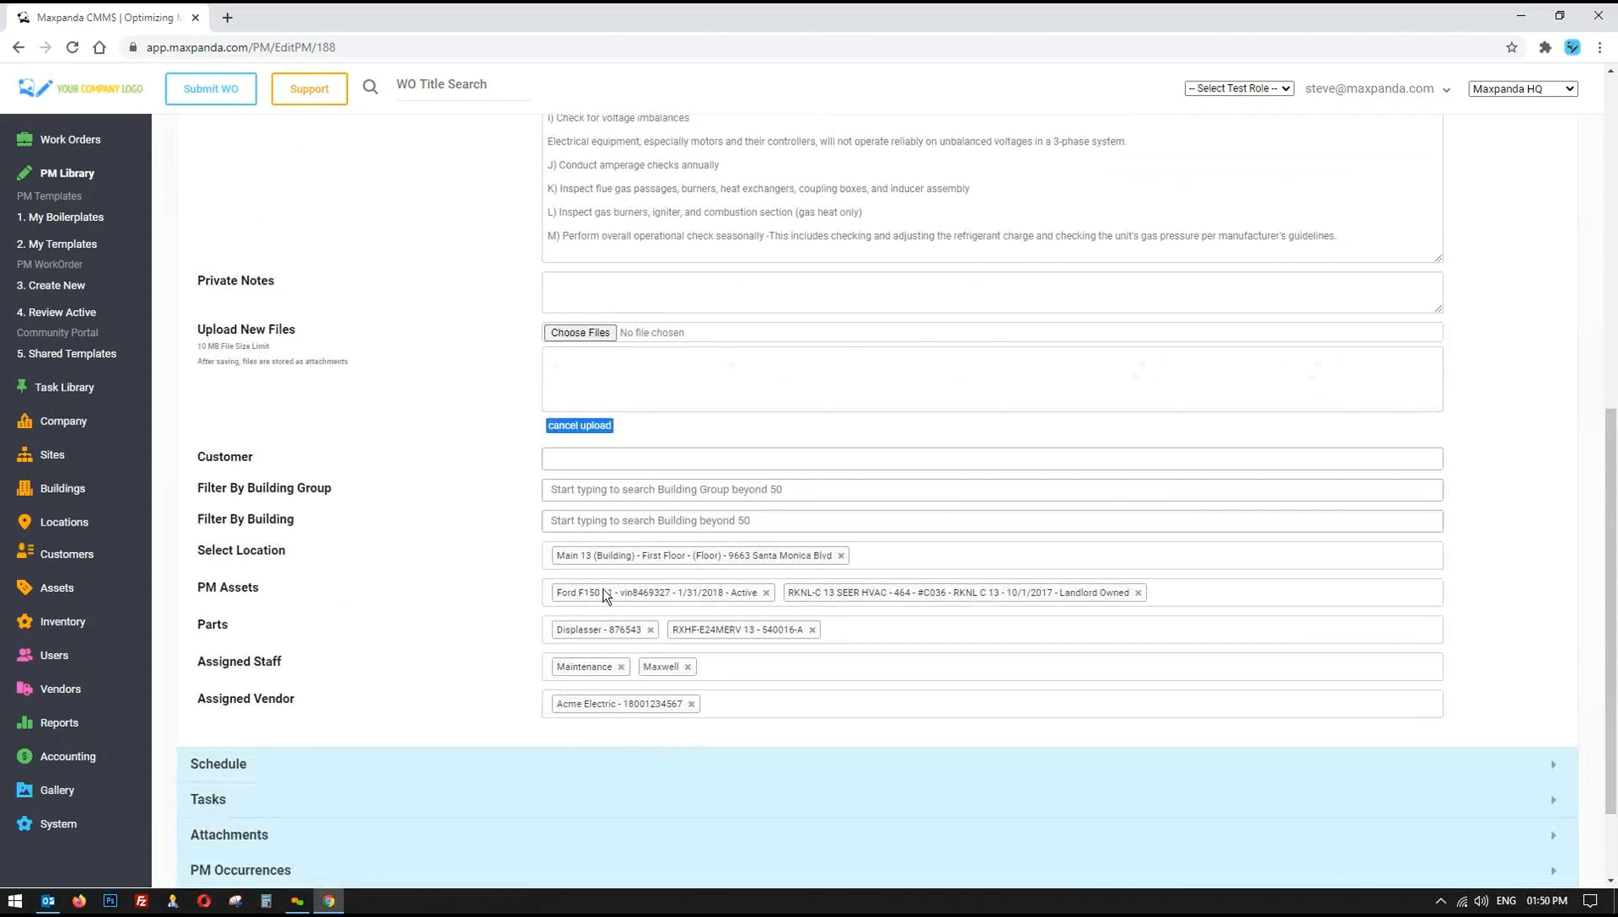
{"action": "left_click", "coordinate": [765, 592]}
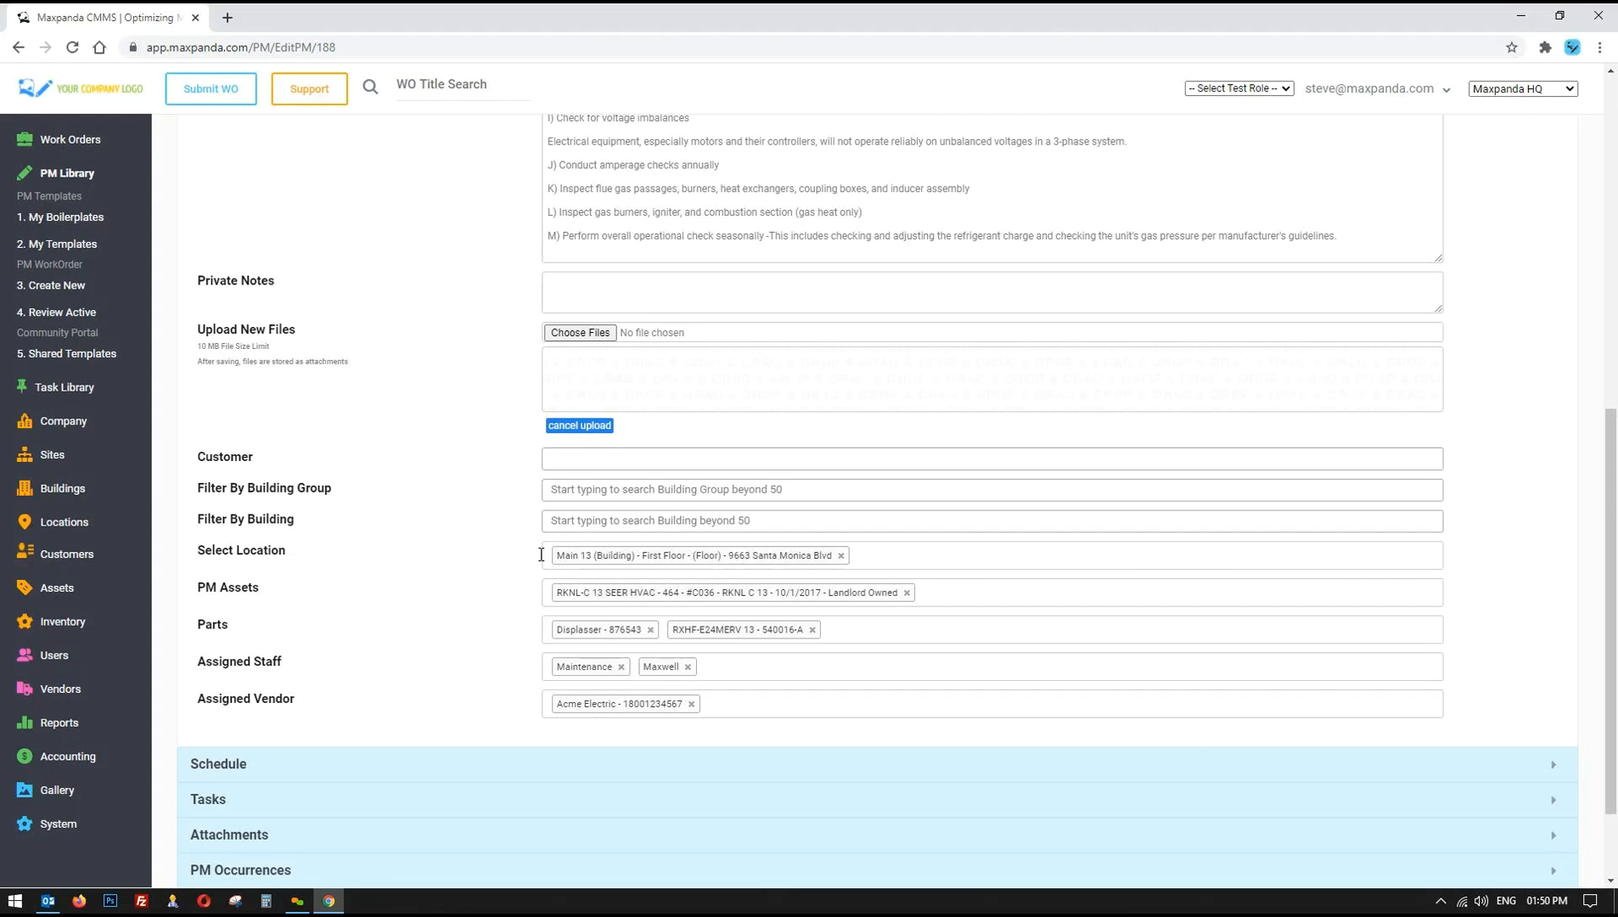
- Review the inspection notes again, along with the location and RKNL-C 13 SEER HVAC asset they apply to
{"action": "scroll", "coordinate": [425, 493], "scroll_direction": "up", "scroll_amount": 5}
{"action": "left_click_drag", "start_coordinate": [598, 327], "coordinate": [938, 600]}
{"action": "left_click", "coordinate": [937, 599]}
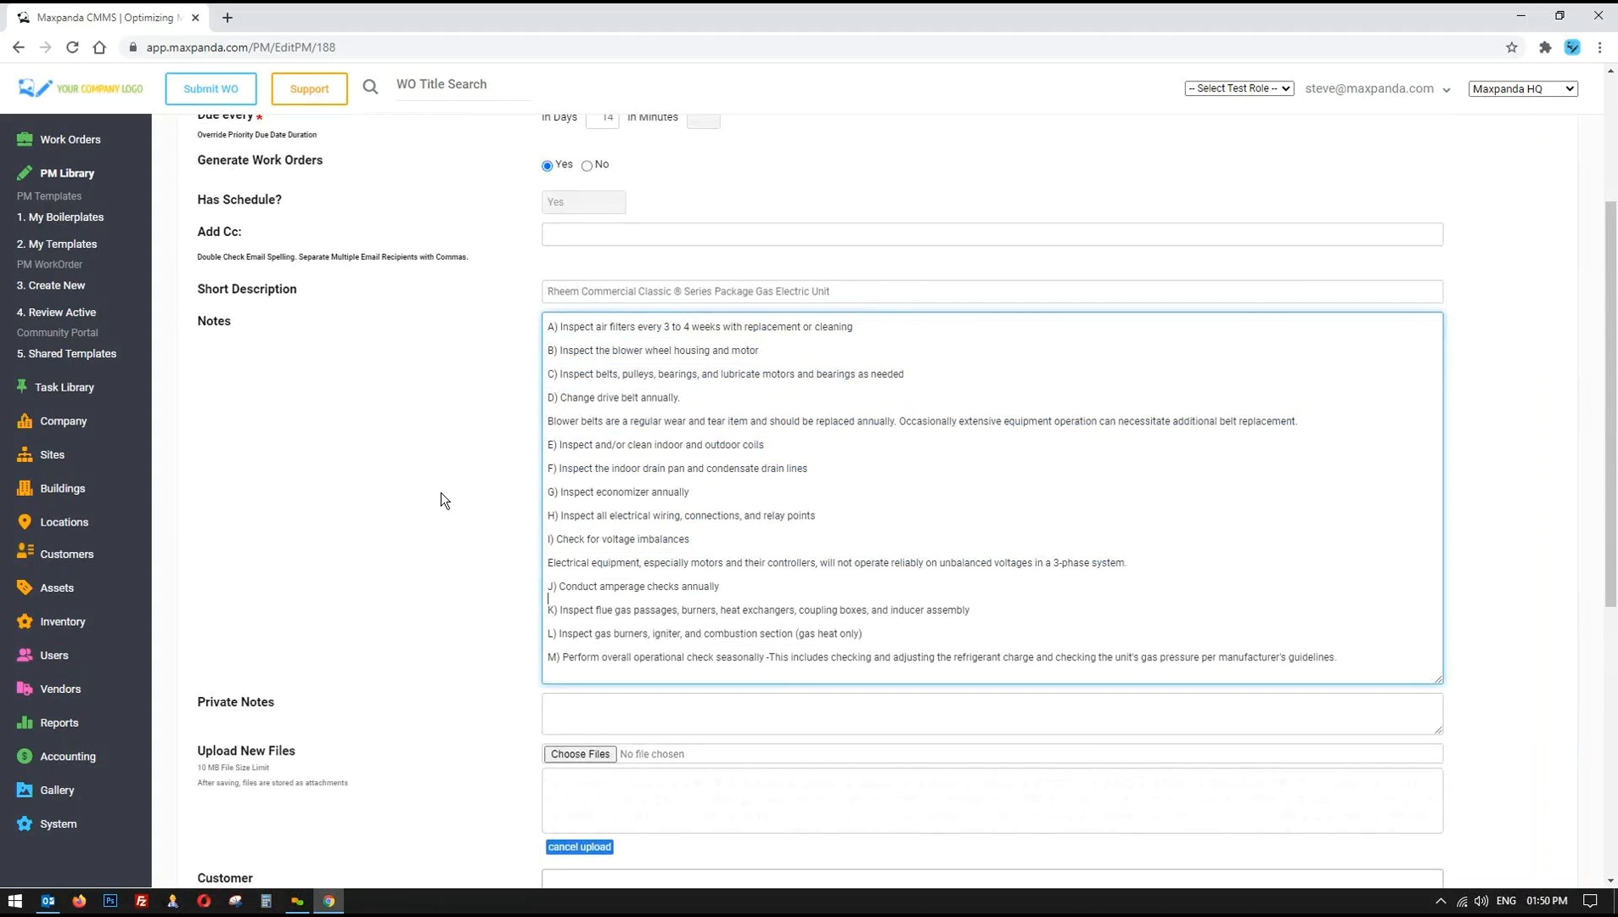
{"action": "scroll", "coordinate": [442, 493], "scroll_direction": "down", "scroll_amount": 5}
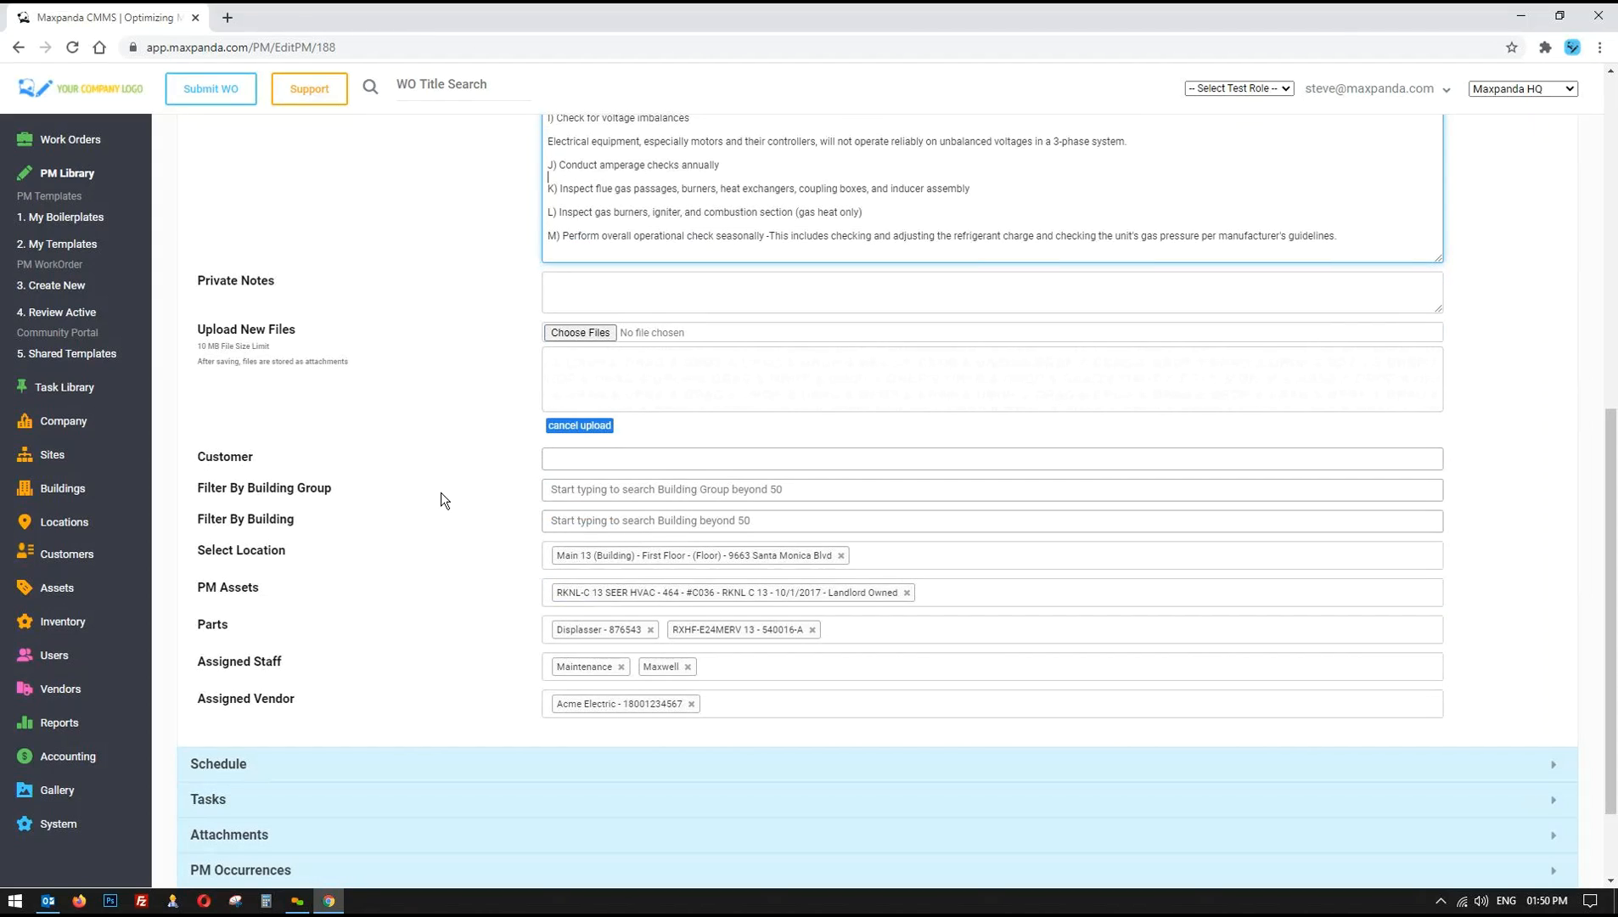
{"action": "scroll", "coordinate": [442, 493], "scroll_direction": "up", "scroll_amount": 6}
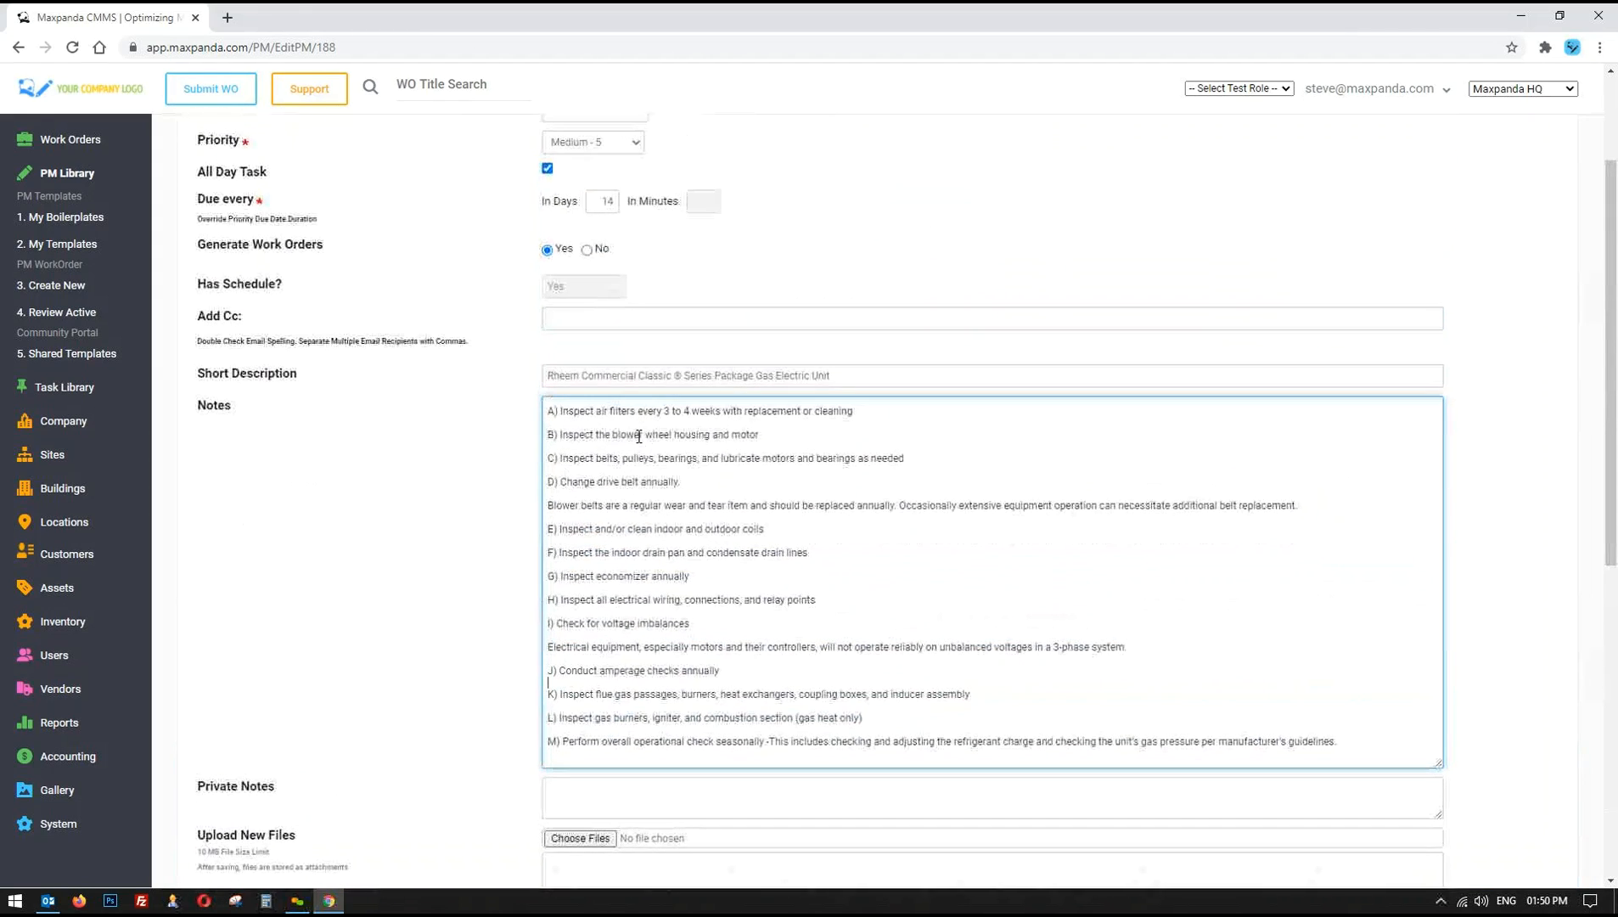
{"action": "left_click_drag", "start_coordinate": [638, 436], "coordinate": [750, 615]}
{"action": "left_click", "coordinate": [750, 615]}
{"action": "scroll", "coordinate": [432, 566], "scroll_direction": "down", "scroll_amount": 2}
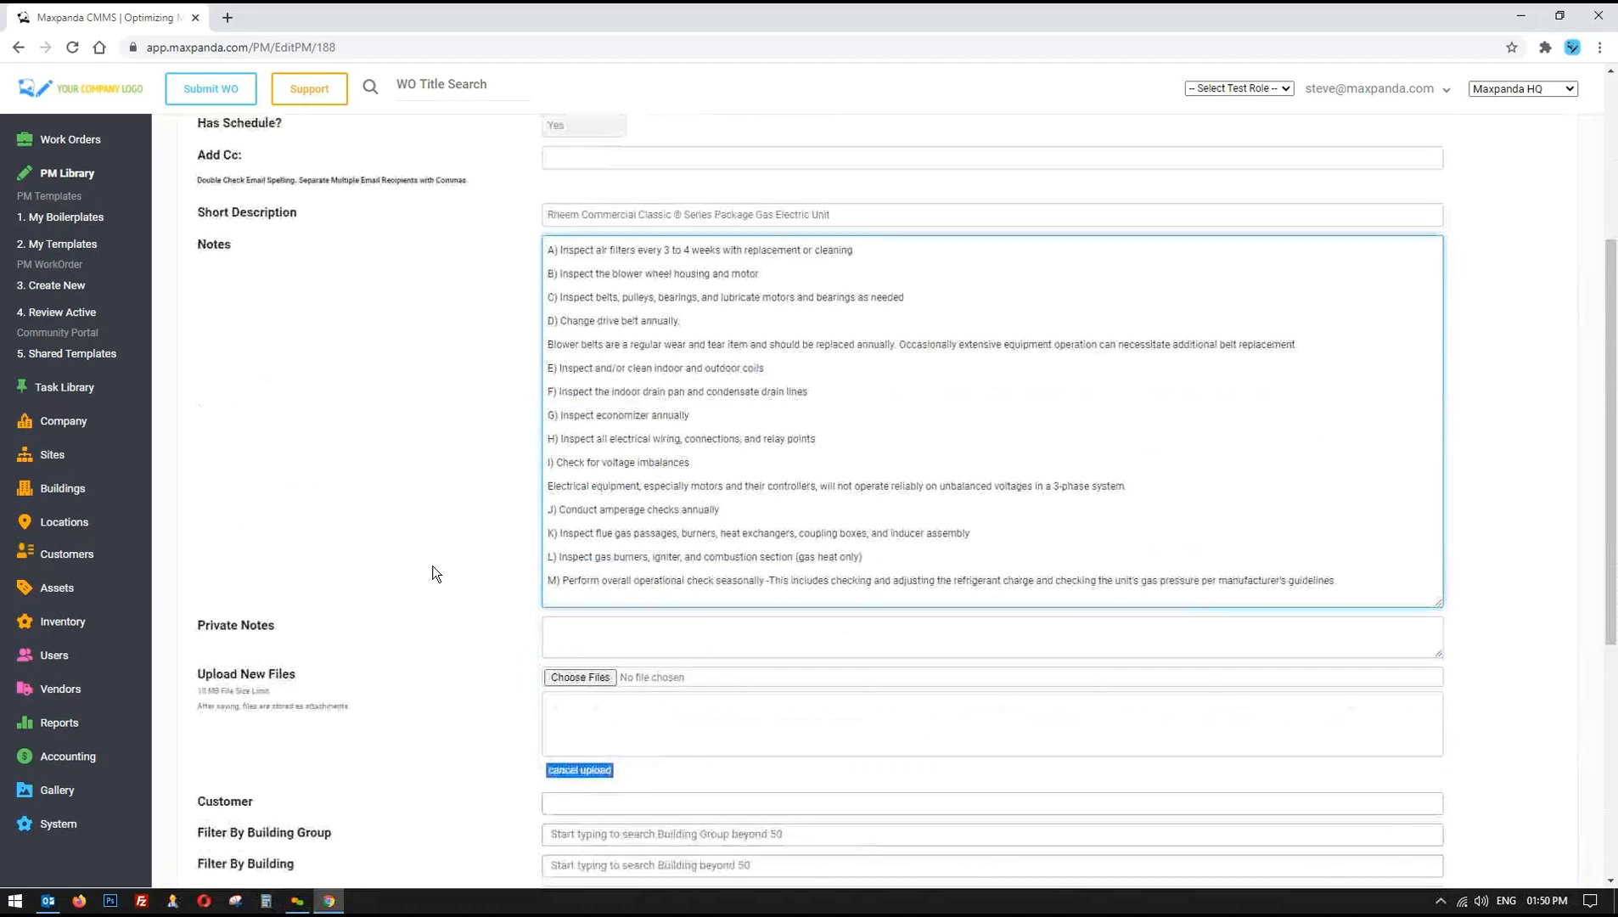
{"action": "scroll", "coordinate": [432, 565], "scroll_direction": "down", "scroll_amount": 5}
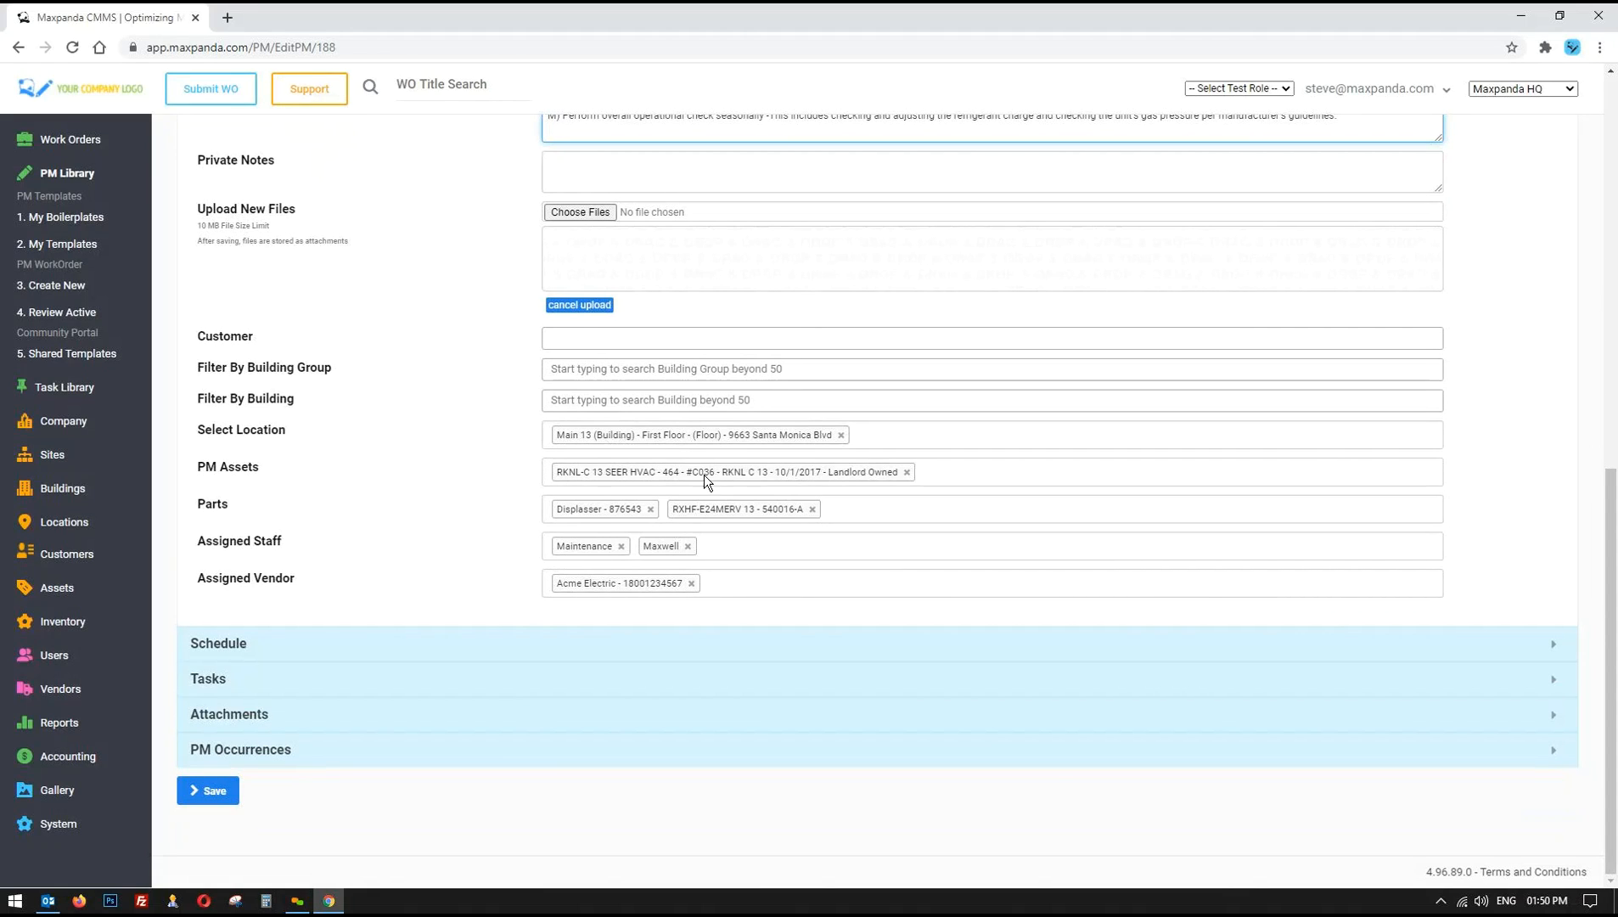
- Replace both assigned parts with Light Bulb - 60 watts - 60-123A
{"action": "left_click", "coordinate": [651, 510]}
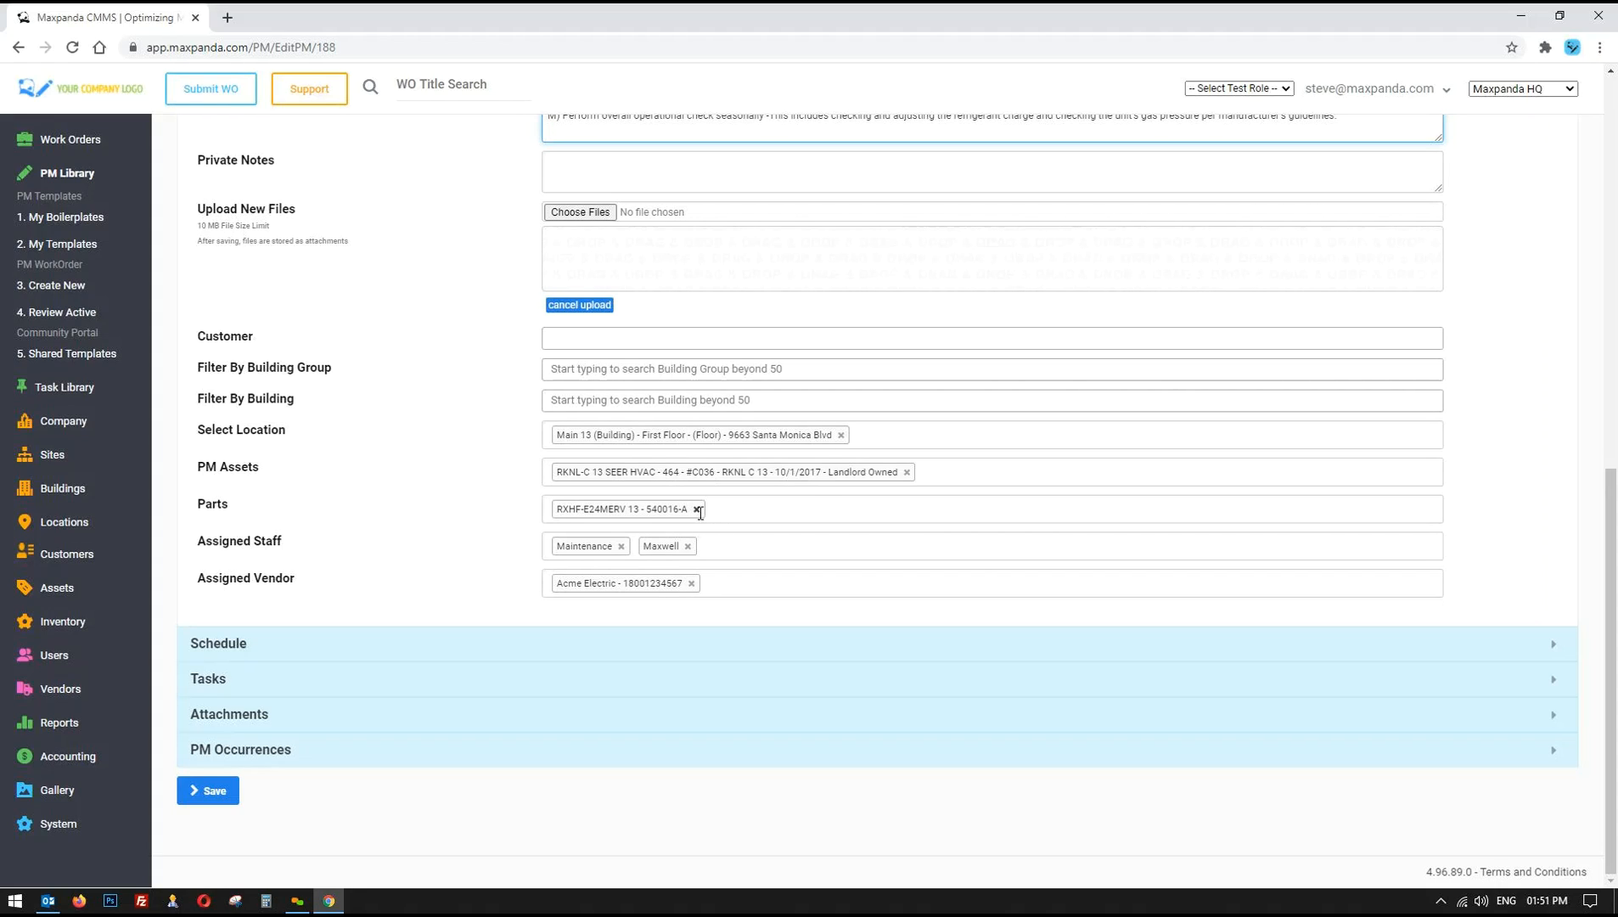
{"action": "left_click", "coordinate": [696, 510]}
{"action": "left_click", "coordinate": [602, 508]}
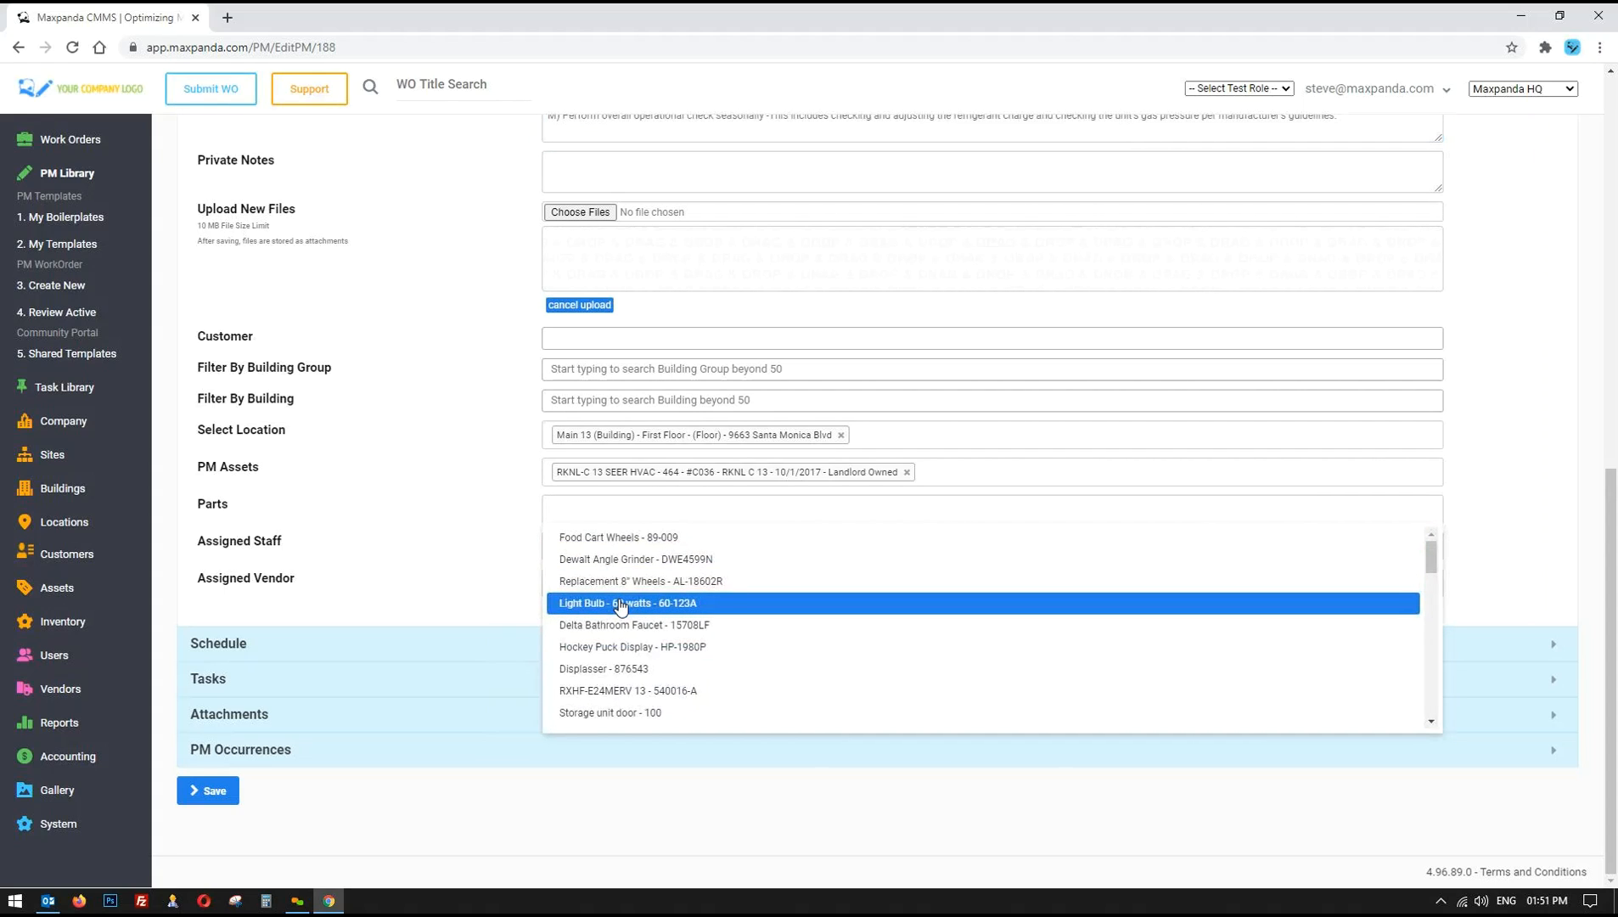
{"action": "left_click", "coordinate": [621, 604]}
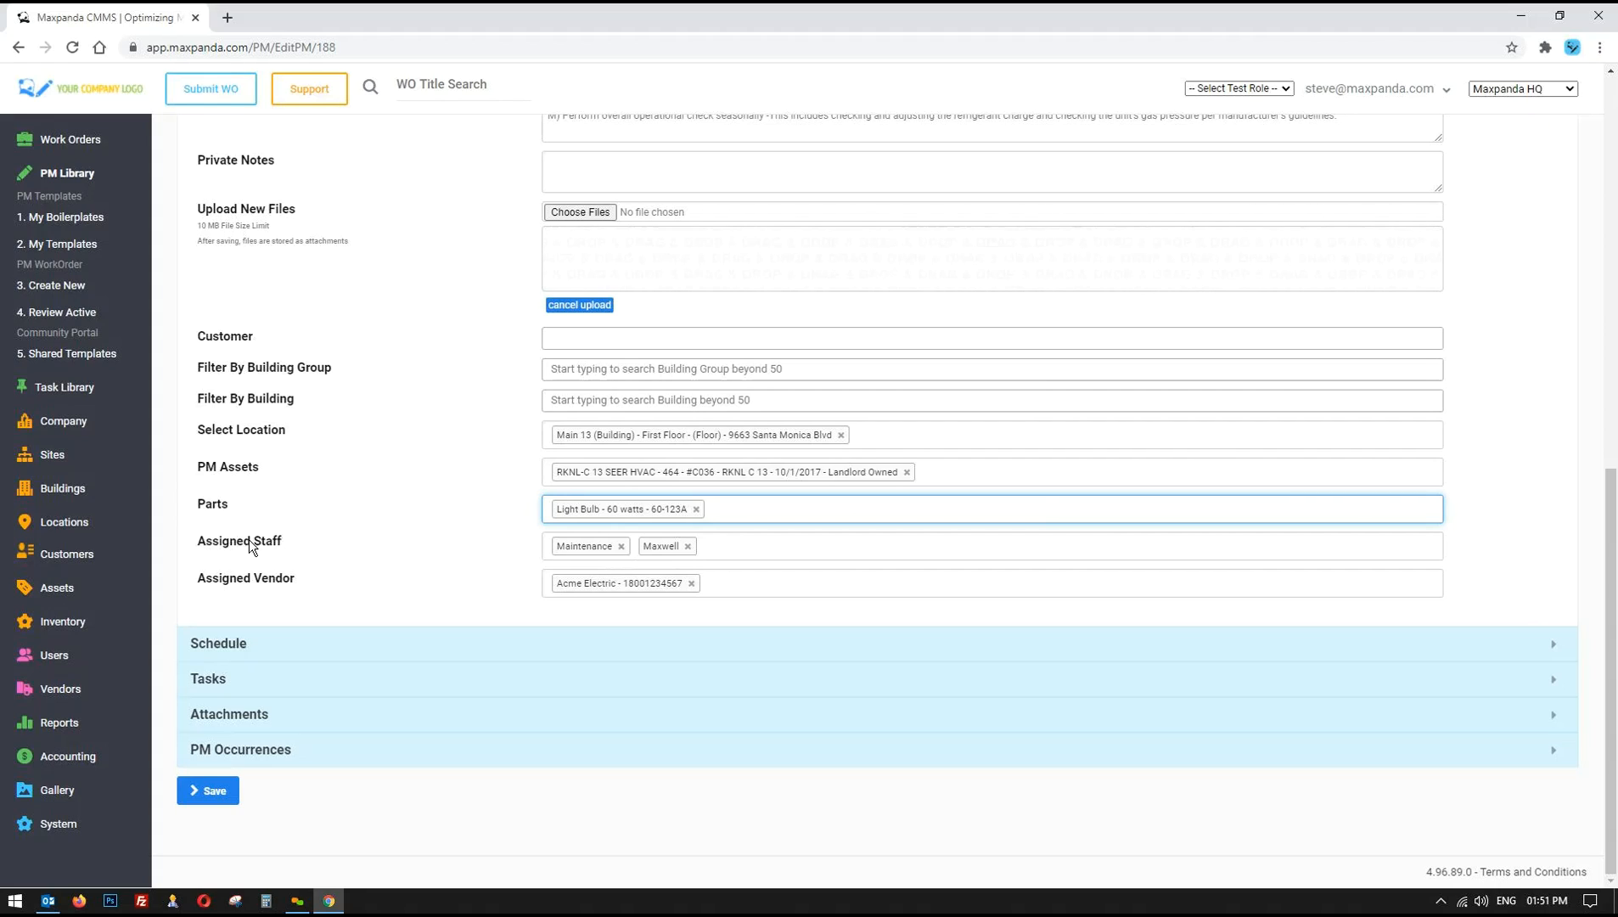
- Replace Maintenance with another staff member in Assigned Staff, then review the PM's title
{"action": "left_click", "coordinate": [621, 546]}
{"action": "left_click", "coordinate": [600, 596]}
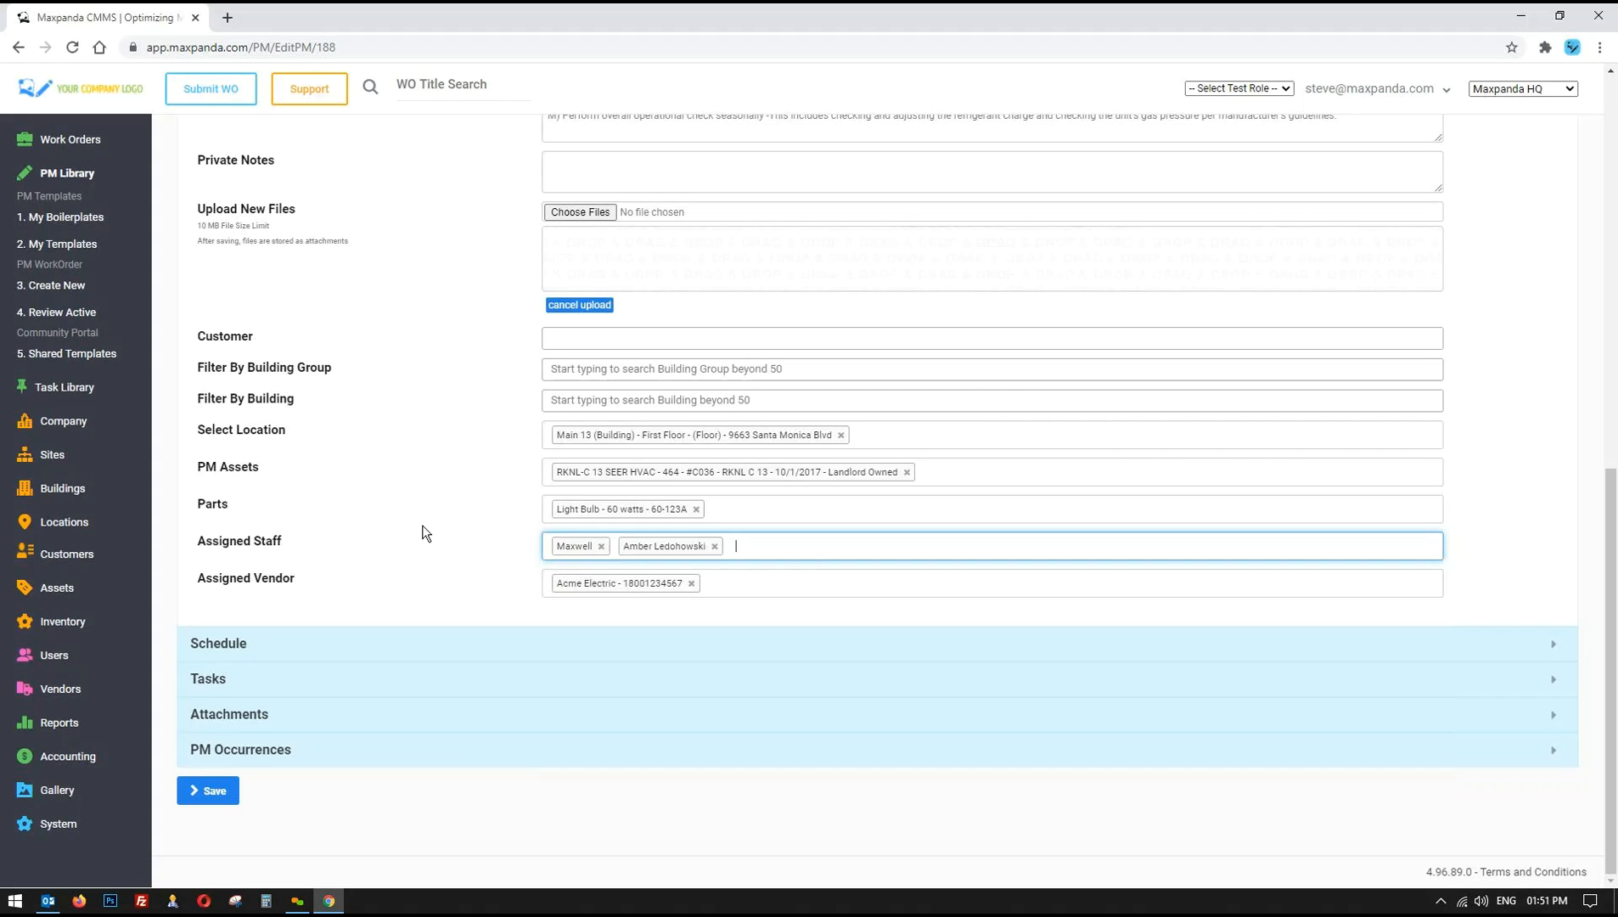
{"action": "scroll", "coordinate": [424, 532], "scroll_direction": "up", "scroll_amount": 2}
{"action": "scroll", "coordinate": [424, 533], "scroll_direction": "up", "scroll_amount": 5}
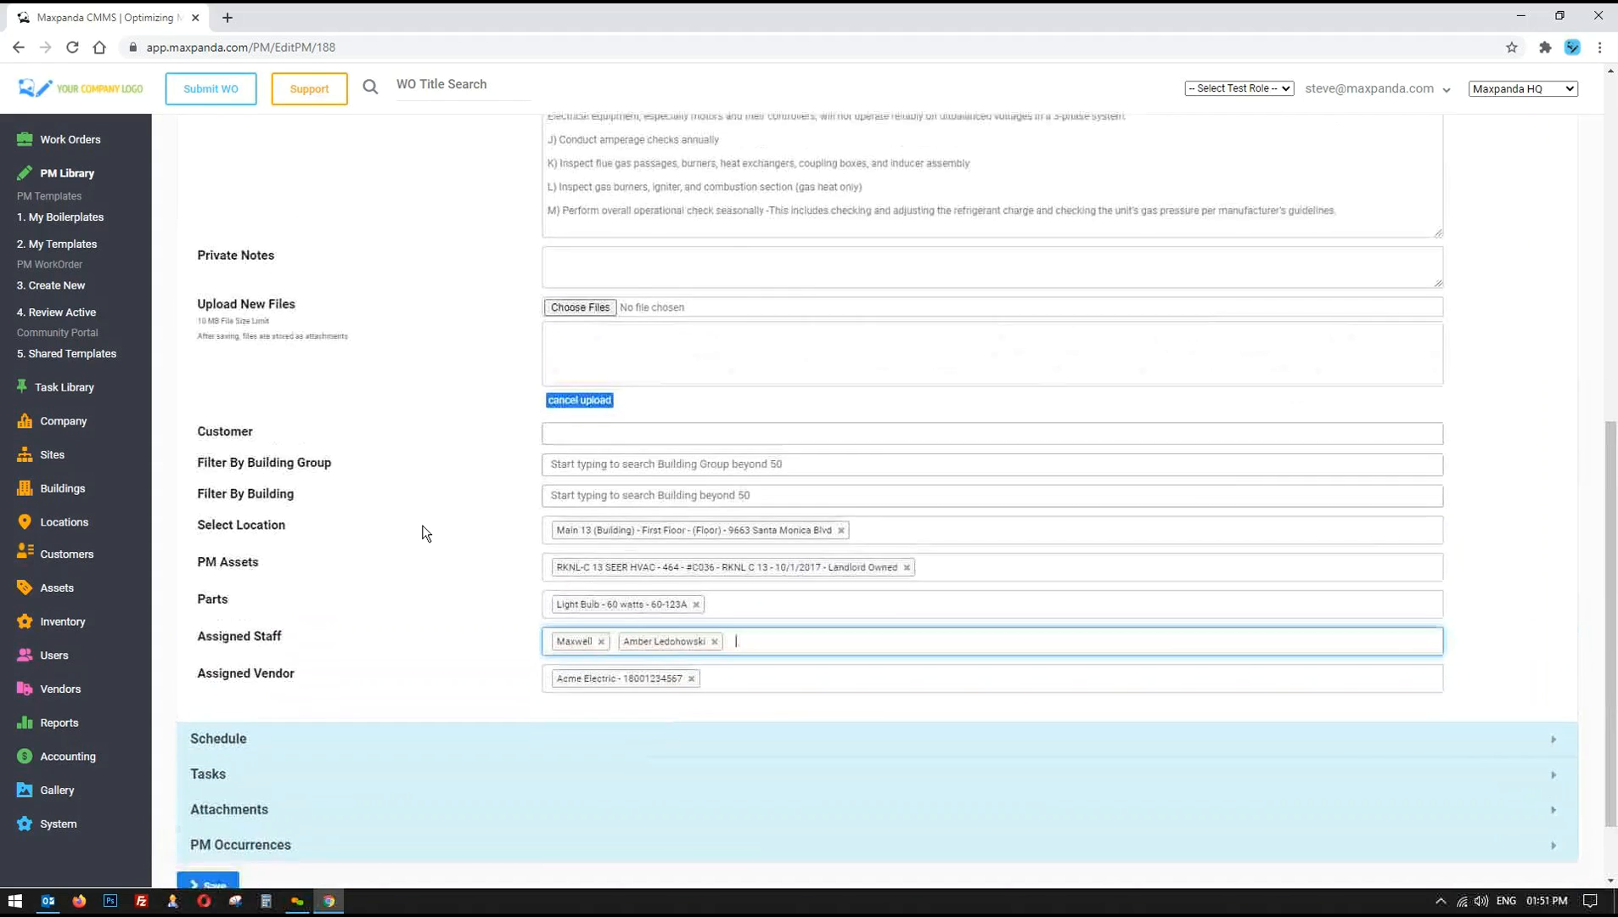
{"action": "scroll", "coordinate": [425, 533], "scroll_direction": "up", "scroll_amount": 2}
{"action": "left_click_drag", "start_coordinate": [676, 245], "coordinate": [537, 246]}
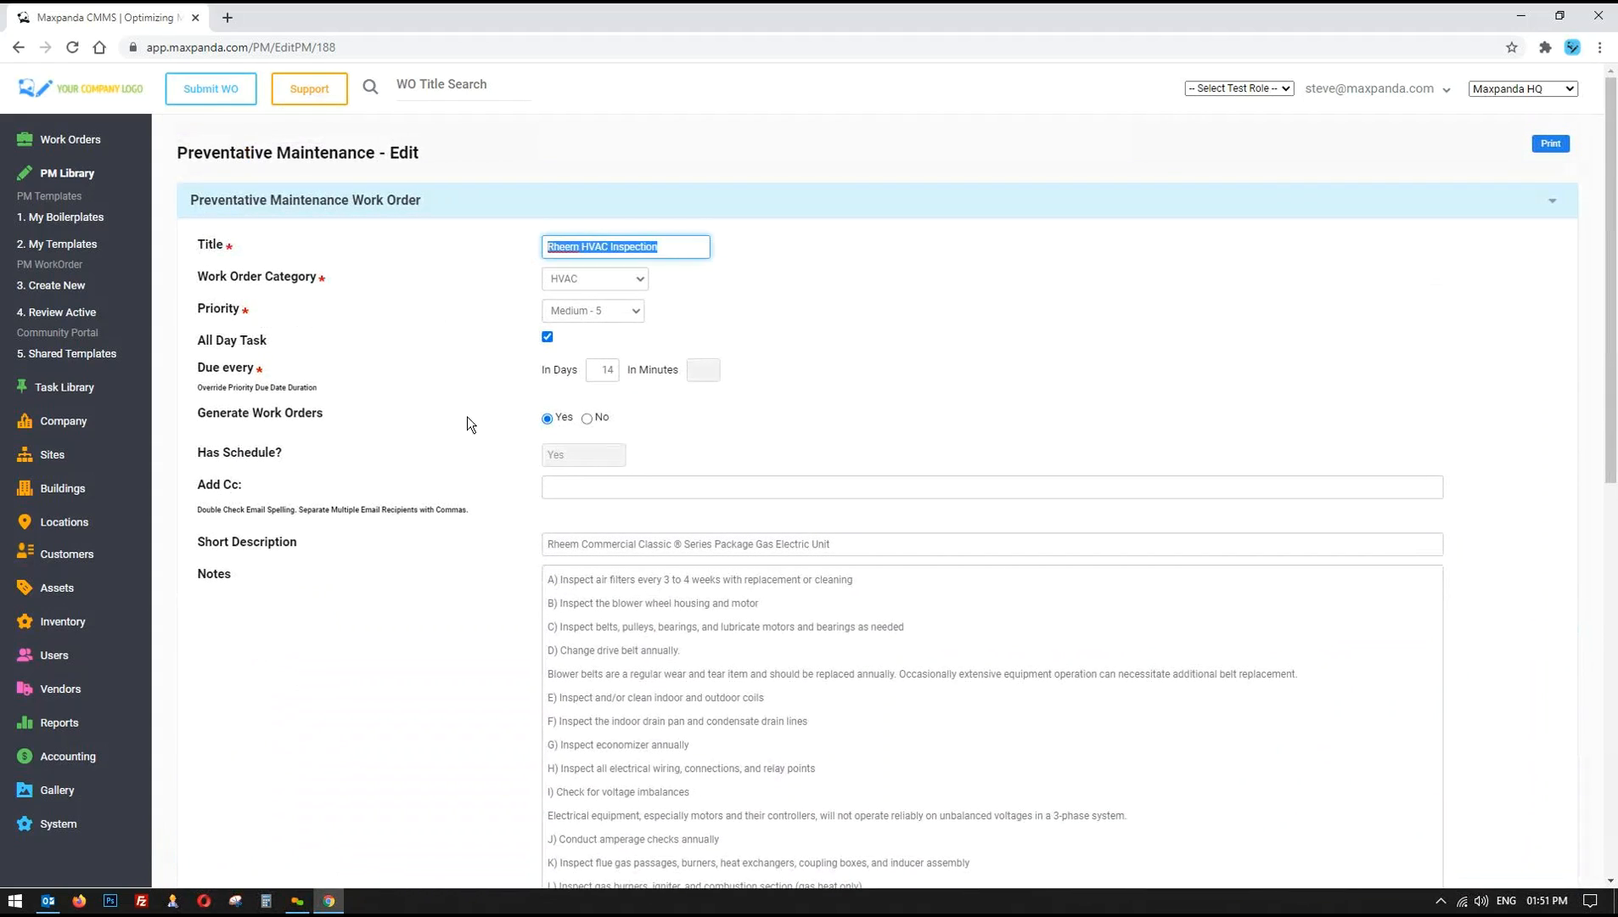
{"action": "left_click", "coordinate": [365, 633]}
- Remove the Acme Electric vendor and the two remaining assigned staff members from the PM
{"action": "scroll", "coordinate": [367, 630], "scroll_direction": "down", "scroll_amount": 10}
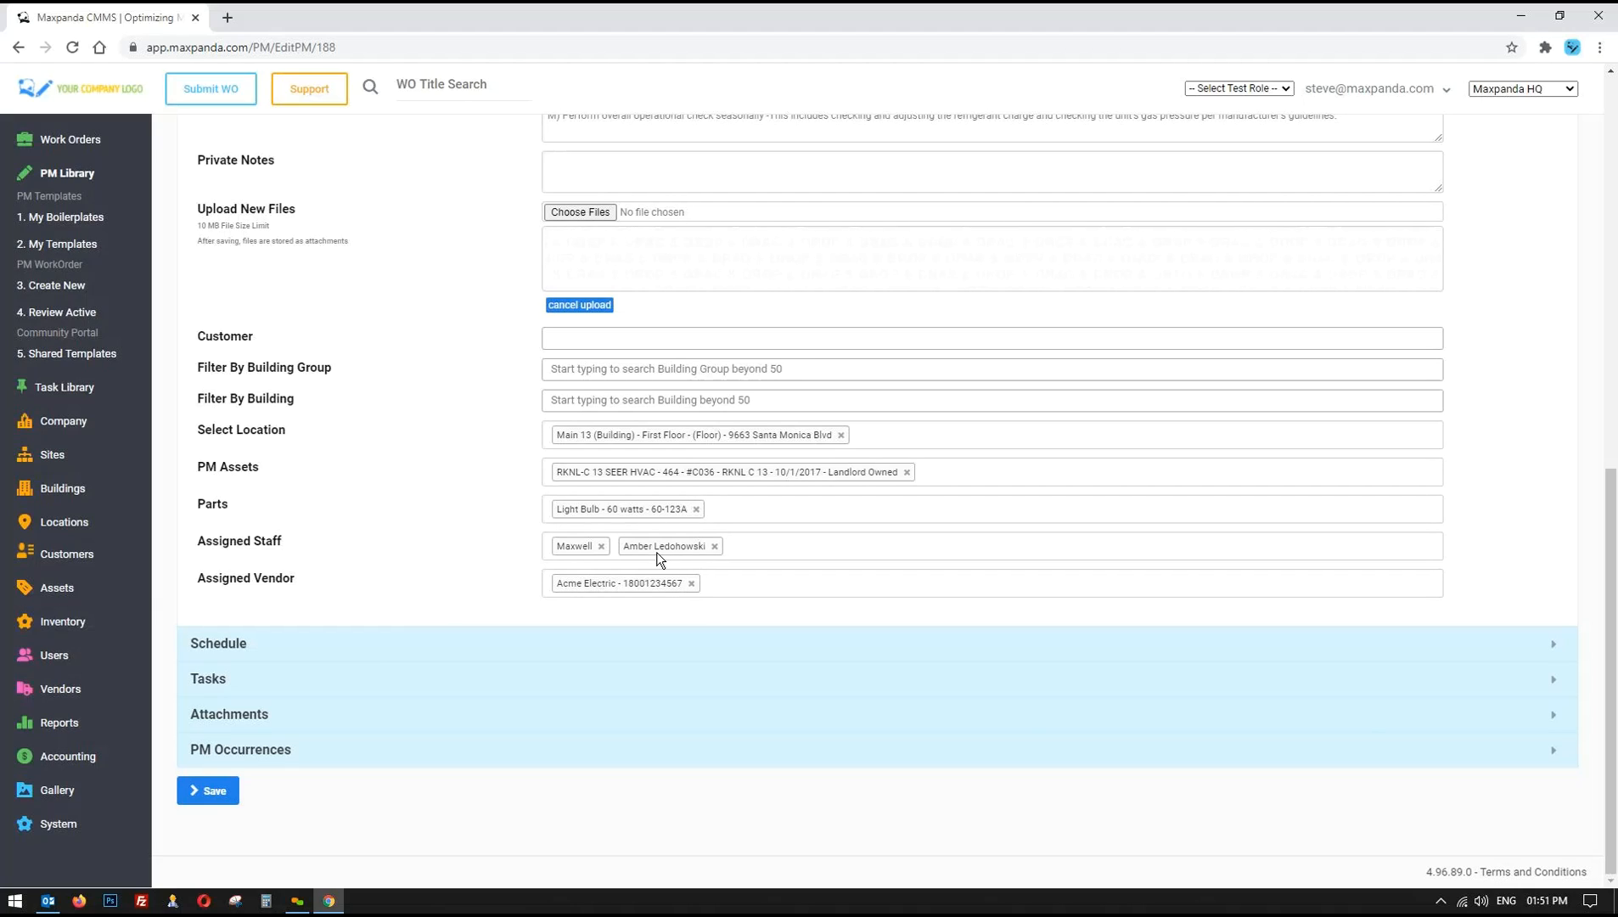
{"action": "left_click", "coordinate": [691, 584]}
{"action": "left_click", "coordinate": [601, 547]}
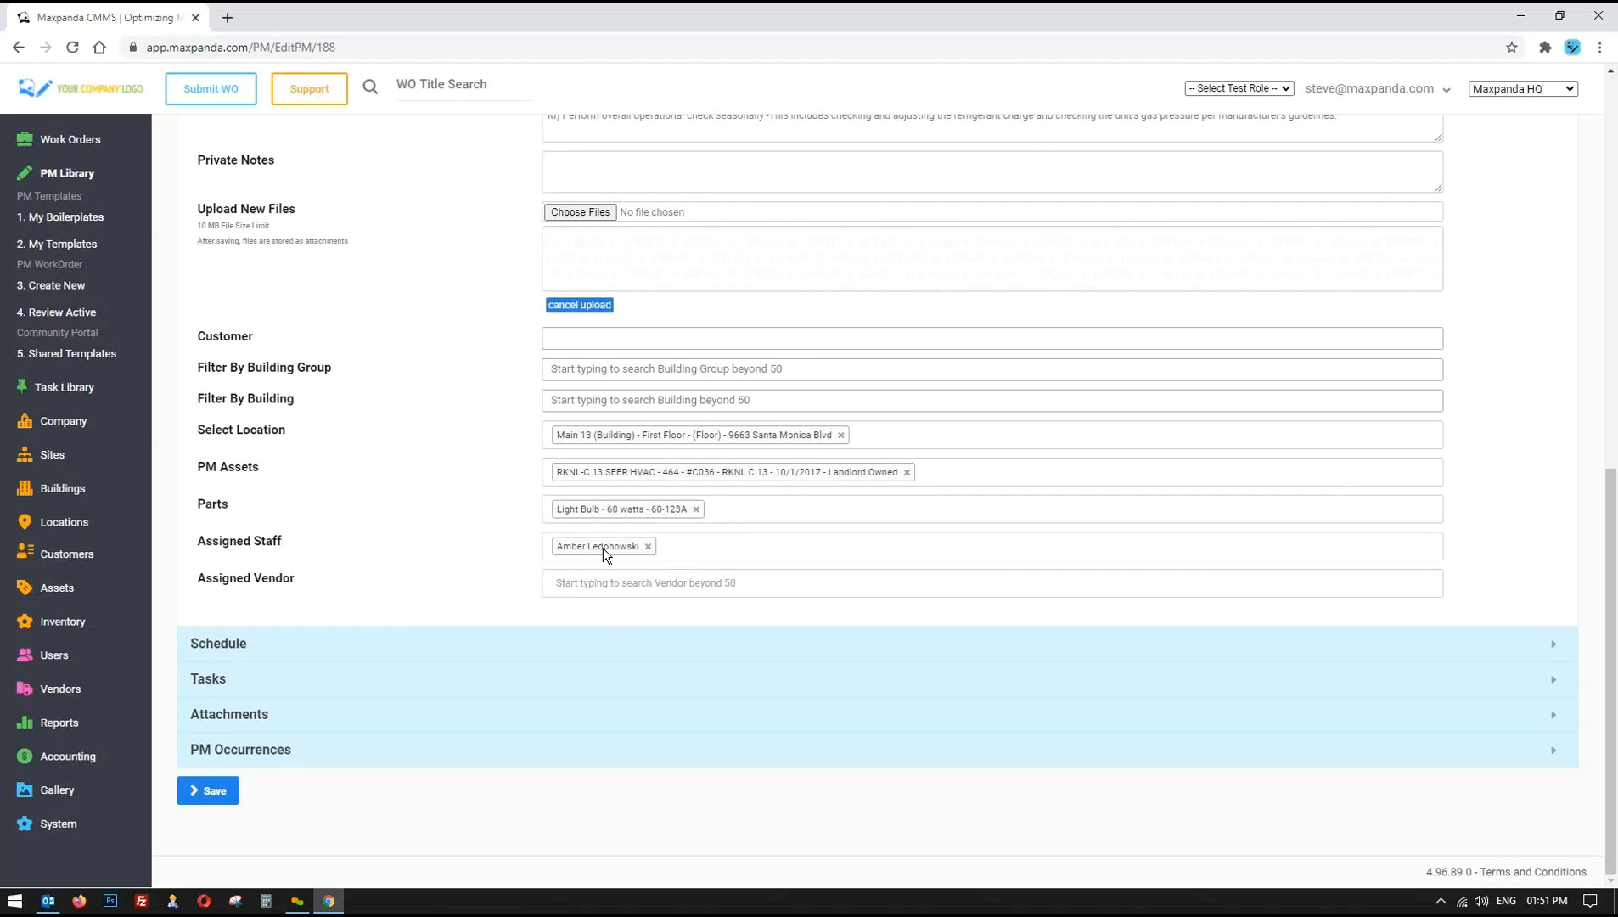
{"action": "left_click", "coordinate": [647, 547]}
- Open the PM's Schedule section and examine the recurrence pattern choices, including Dynamic
{"action": "left_click", "coordinate": [228, 647]}
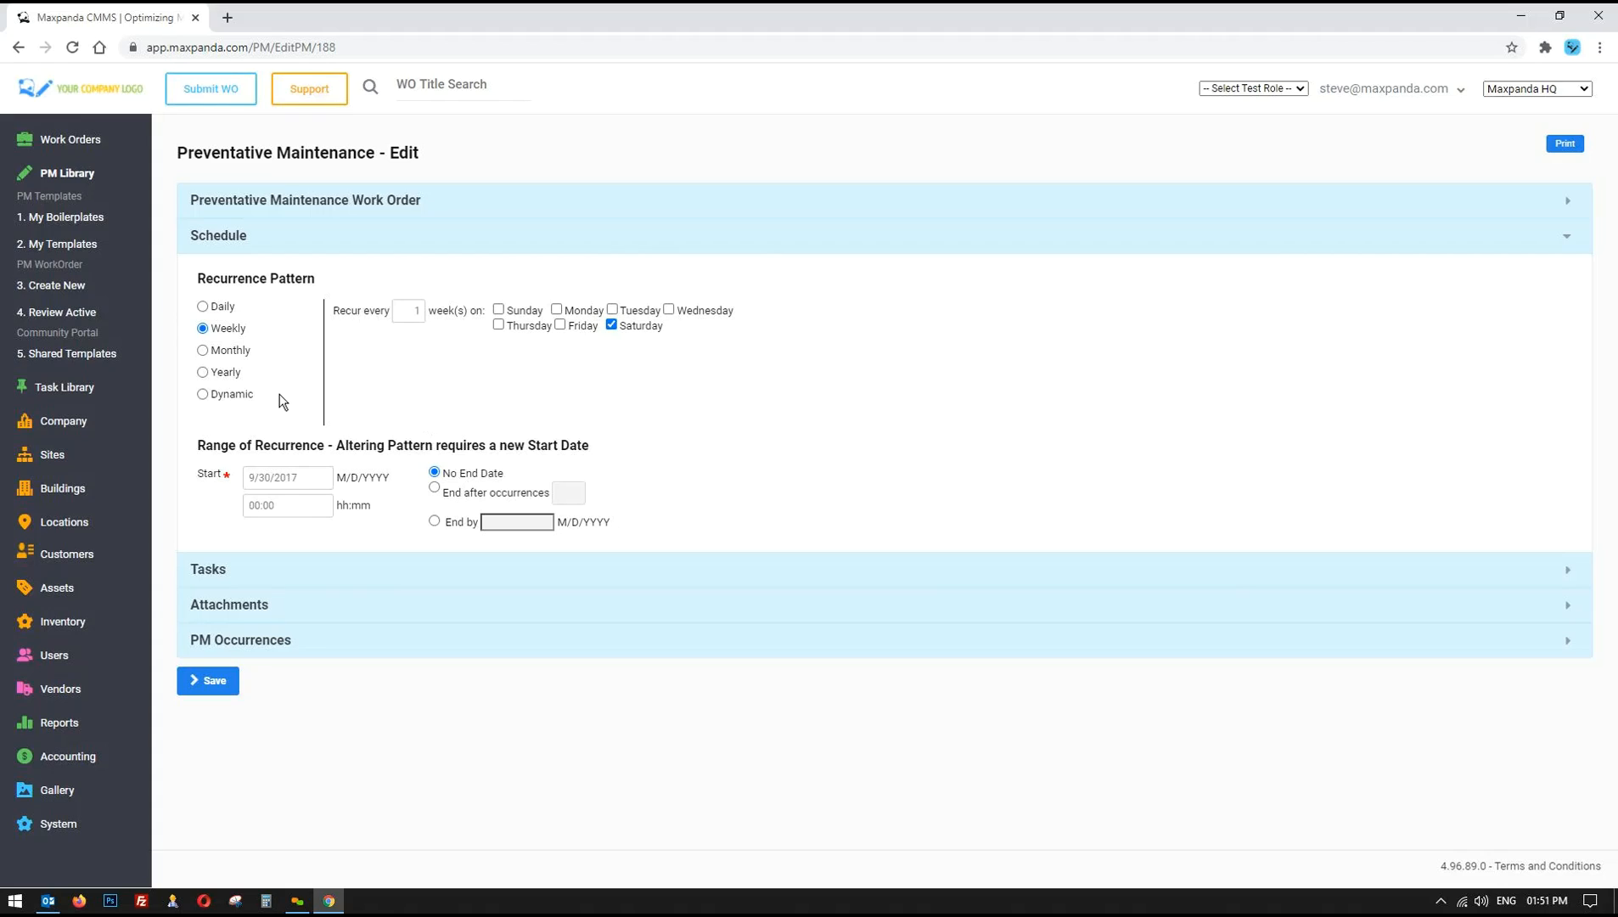
{"action": "left_click_drag", "start_coordinate": [279, 395], "coordinate": [212, 400]}
{"action": "left_click", "coordinate": [751, 445]}
- Set the recurrence to monthly, on the first Monday of every 2 months
{"action": "left_click", "coordinate": [202, 352]}
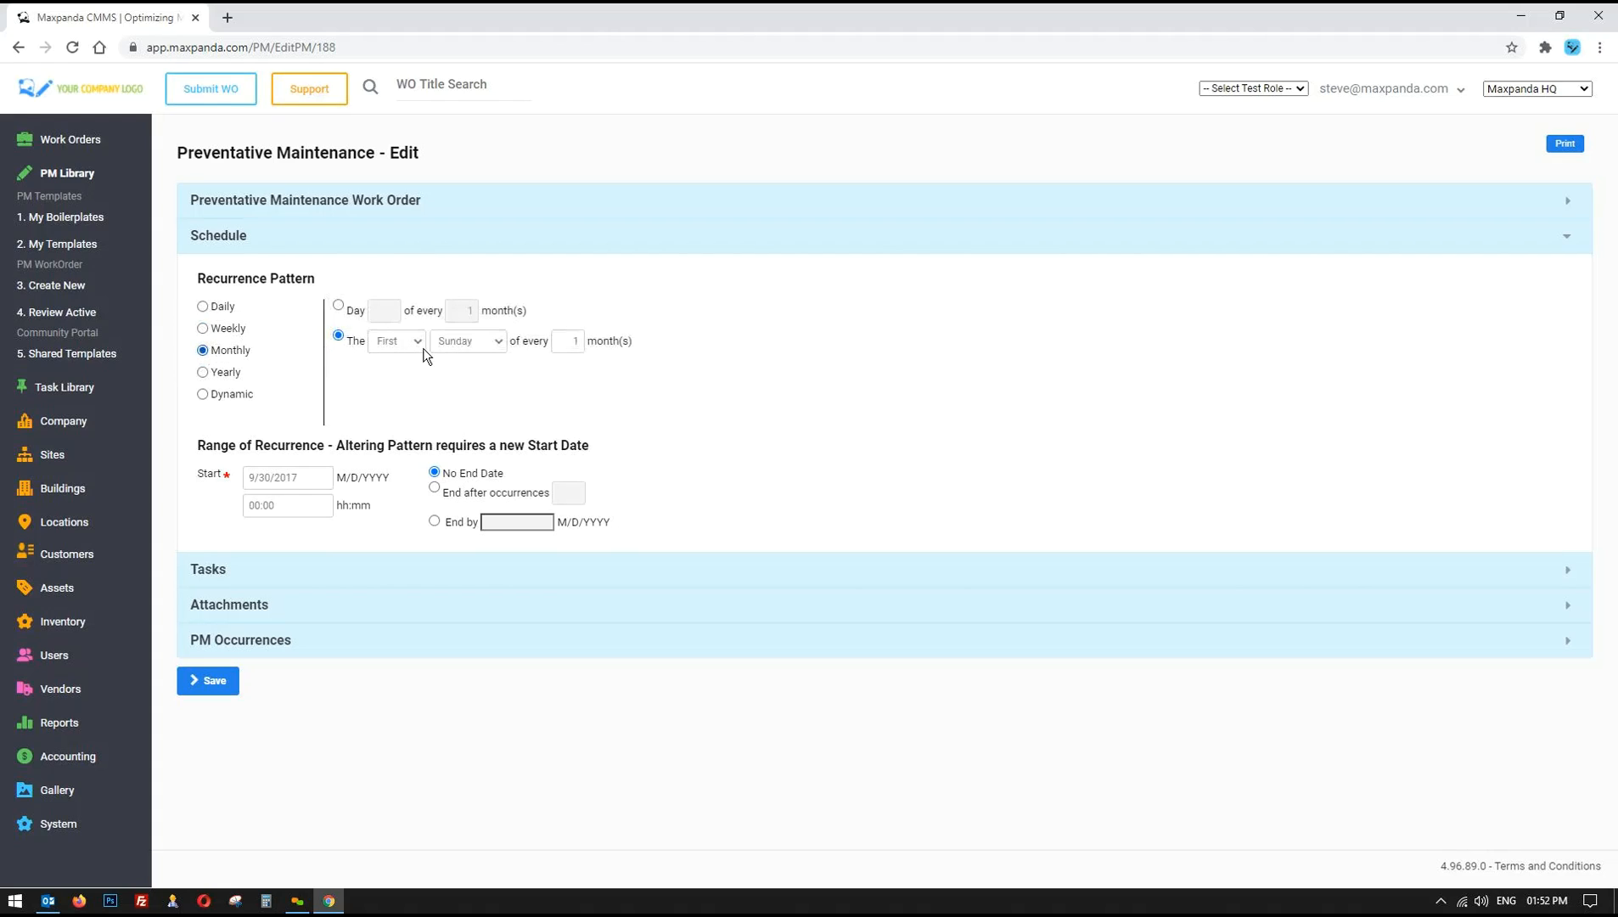
{"action": "left_click", "coordinate": [462, 340]}
{"action": "left_click", "coordinate": [474, 371]}
{"action": "left_click_drag", "start_coordinate": [568, 341], "coordinate": [654, 349]}
{"action": "type", "text": "2"}
{"action": "left_click", "coordinate": [928, 375]}
- Try ending the recurrence after 6 occurrences, then return the range to No End Date
{"action": "left_click", "coordinate": [435, 489]}
{"action": "left_click", "coordinate": [570, 491]}
{"action": "type", "text": "6"}
{"action": "left_click", "coordinate": [803, 477]}
{"action": "left_click", "coordinate": [433, 473]}
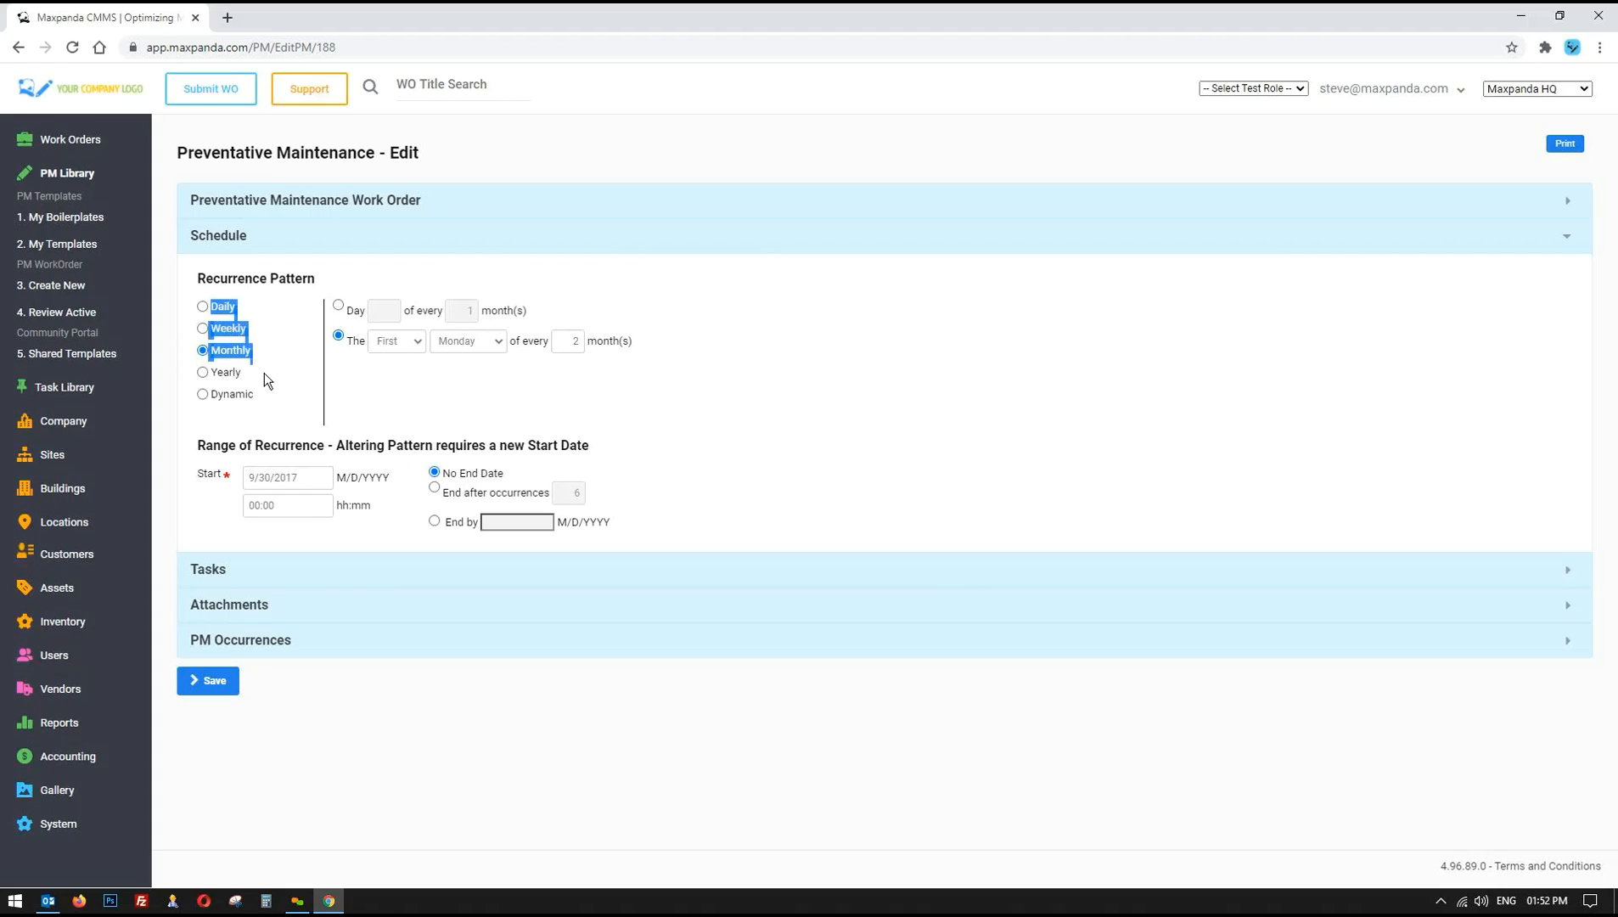
- Set the recurrence pattern to weekly, adding Monday, Wednesday and Friday to the selected weekdays
{"action": "left_click", "coordinate": [765, 445]}
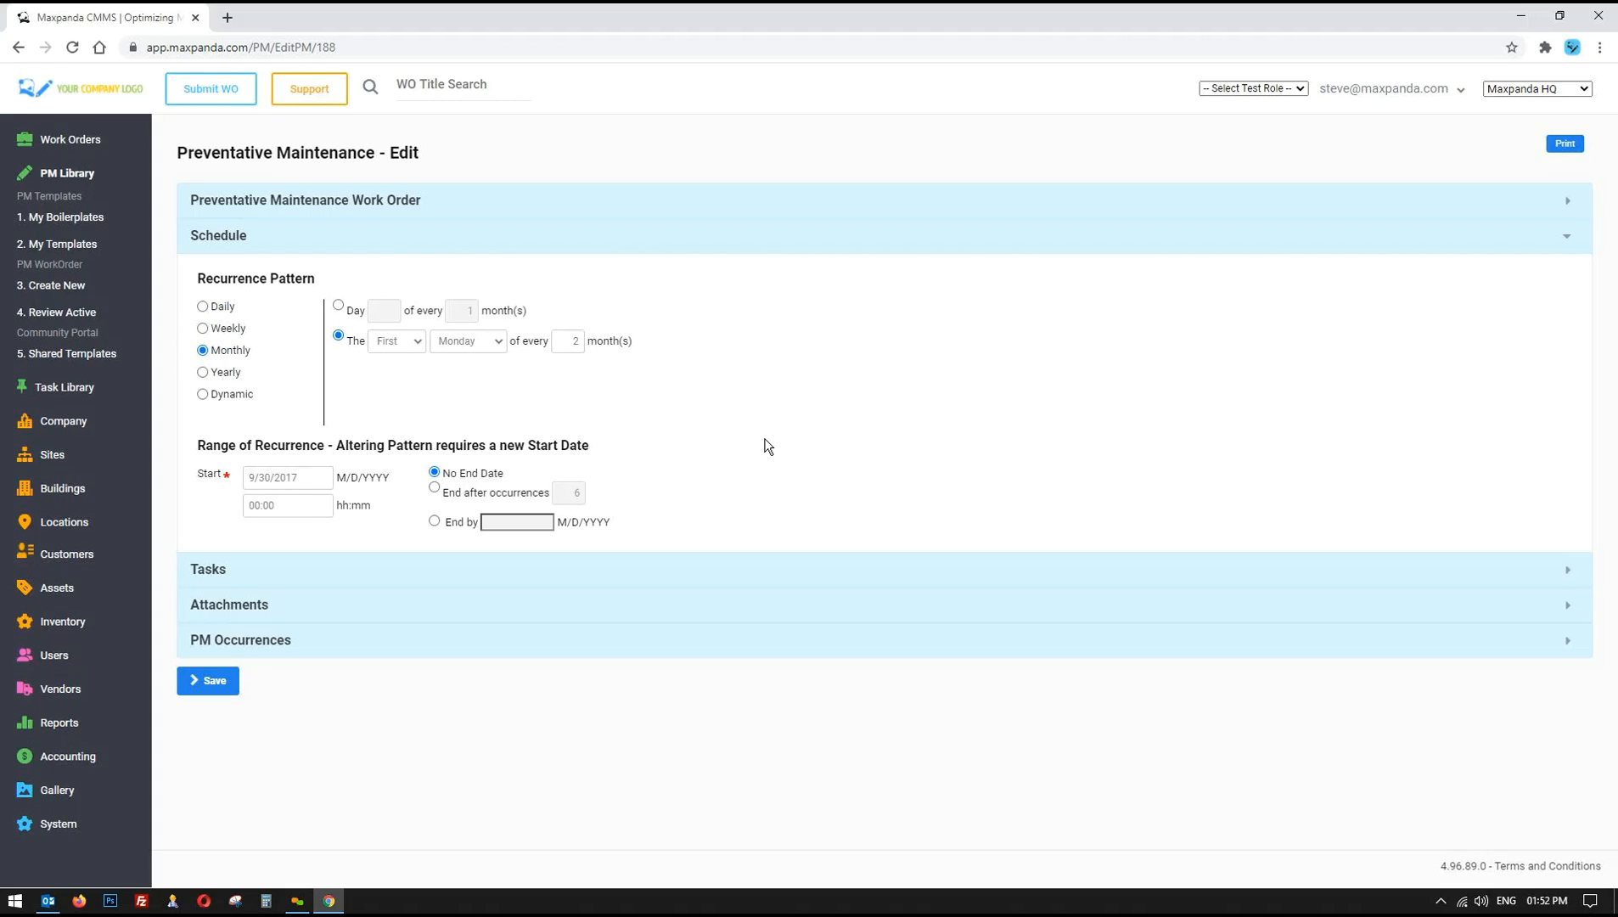
{"action": "left_click", "coordinate": [202, 329]}
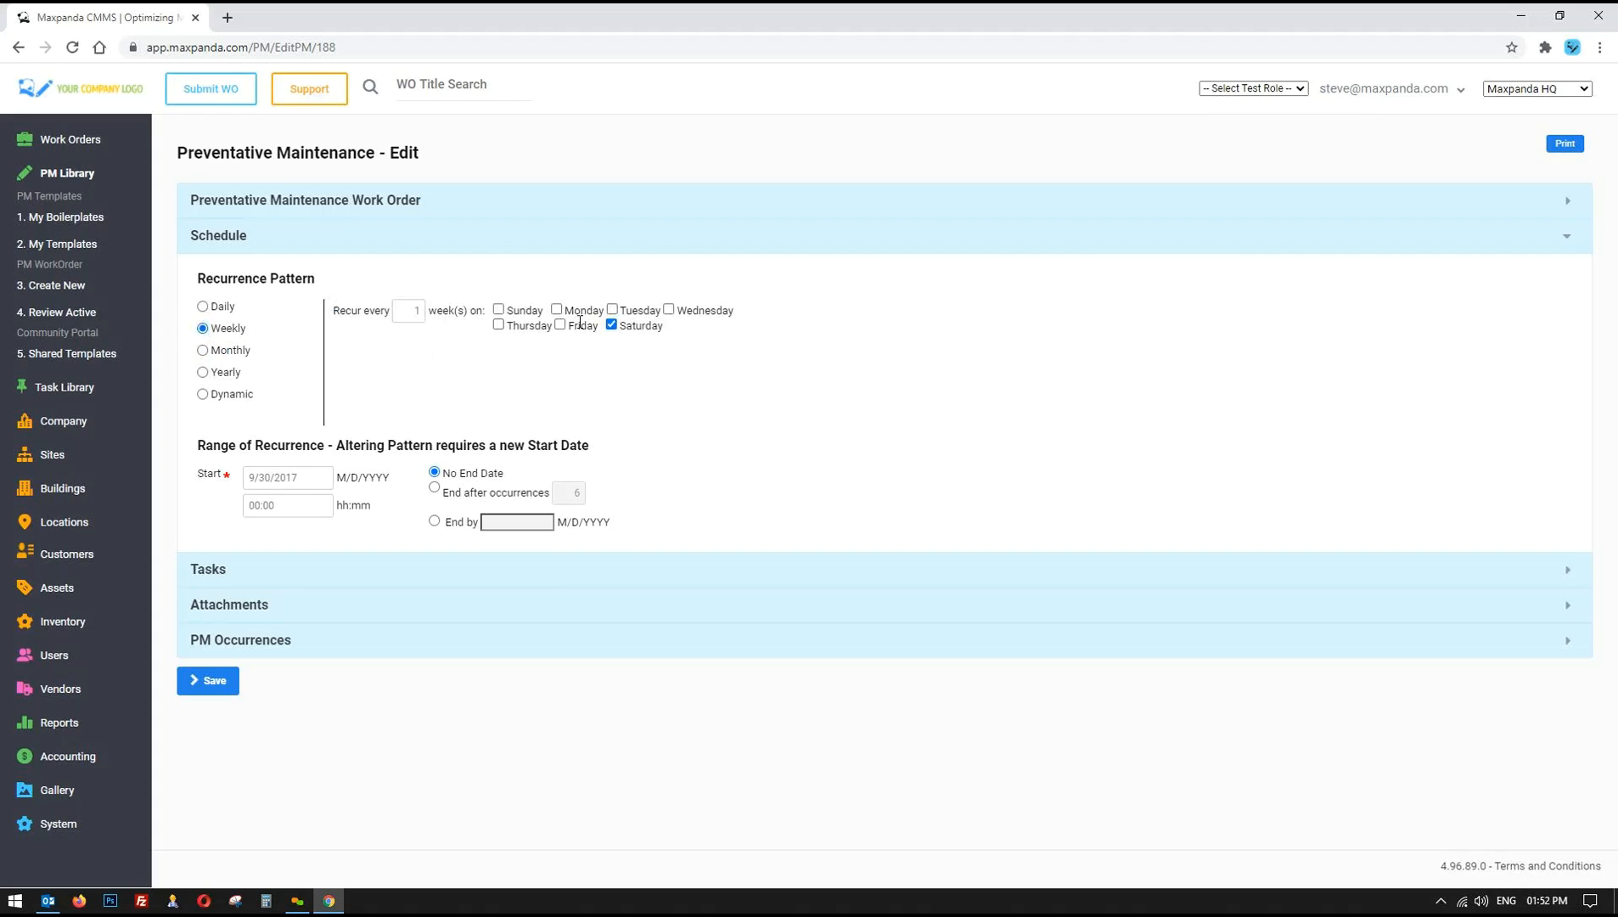
{"action": "left_click", "coordinate": [556, 309]}
{"action": "left_click", "coordinate": [669, 309]}
{"action": "left_click", "coordinate": [560, 325]}
- Switch the recurrence to Dynamic, try an interval of 5 days, and set it to 1 day from the last completed or closed work order
{"action": "left_click", "coordinate": [202, 394]}
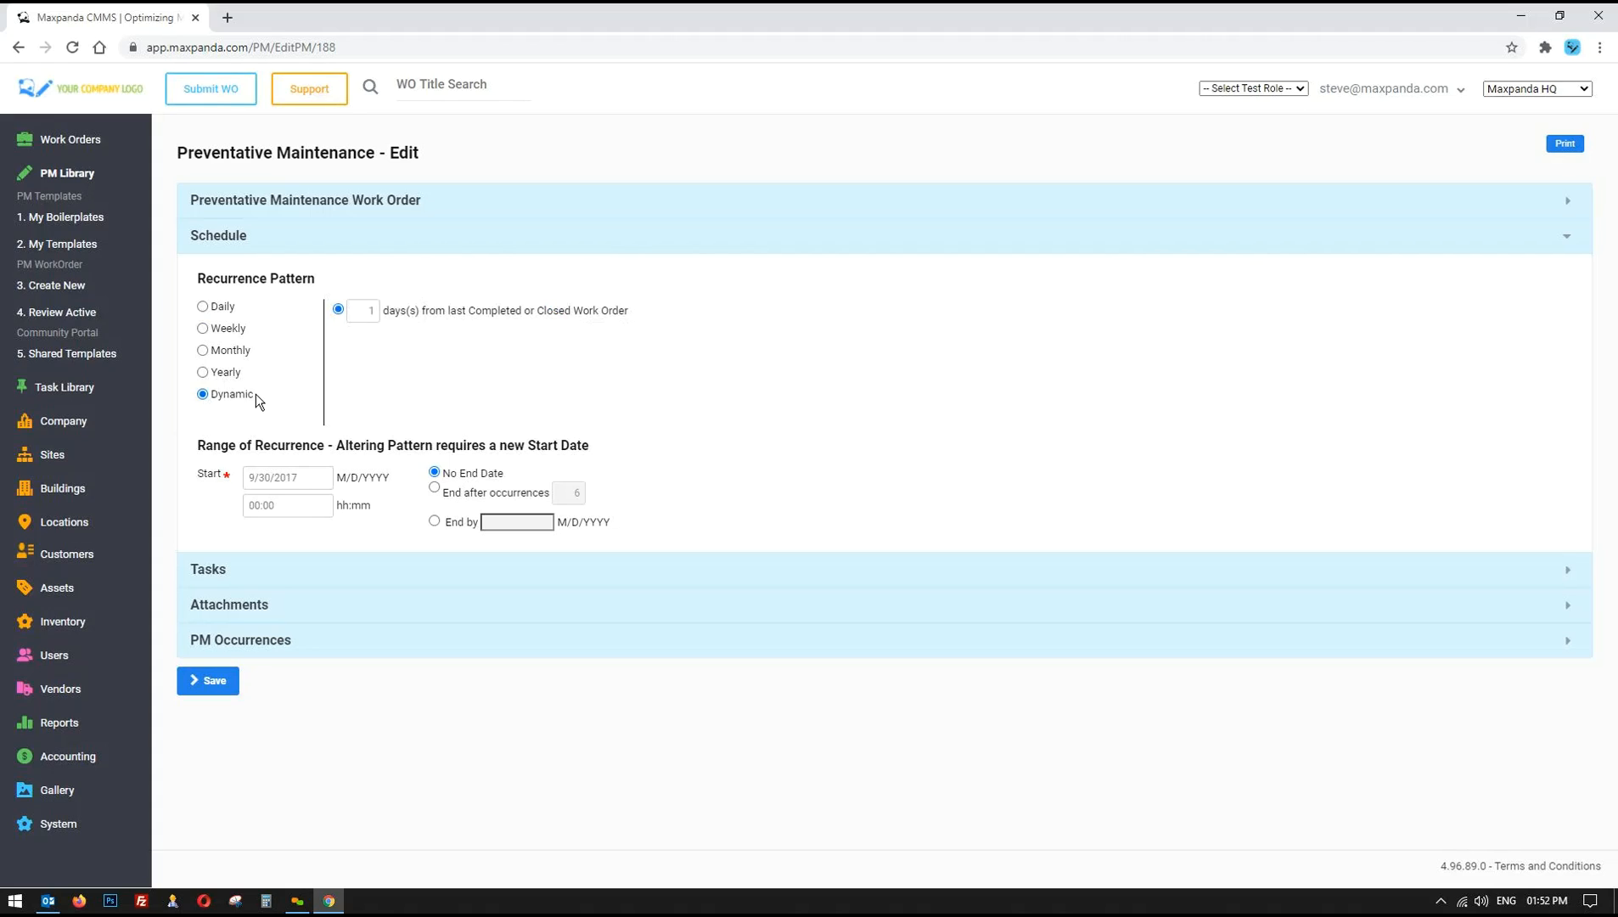
{"action": "double_click", "coordinate": [366, 313]}
{"action": "type", "text": "5"}
{"action": "left_click_drag", "start_coordinate": [472, 310], "coordinate": [518, 310]}
{"action": "double_click", "coordinate": [365, 311]}
{"action": "type", "text": "1"}
{"action": "left_click", "coordinate": [632, 349]}
- Open the PM's Tasks section and examine the listed tasks with their descriptions, priorities and sort order
{"action": "left_click", "coordinate": [227, 570]}
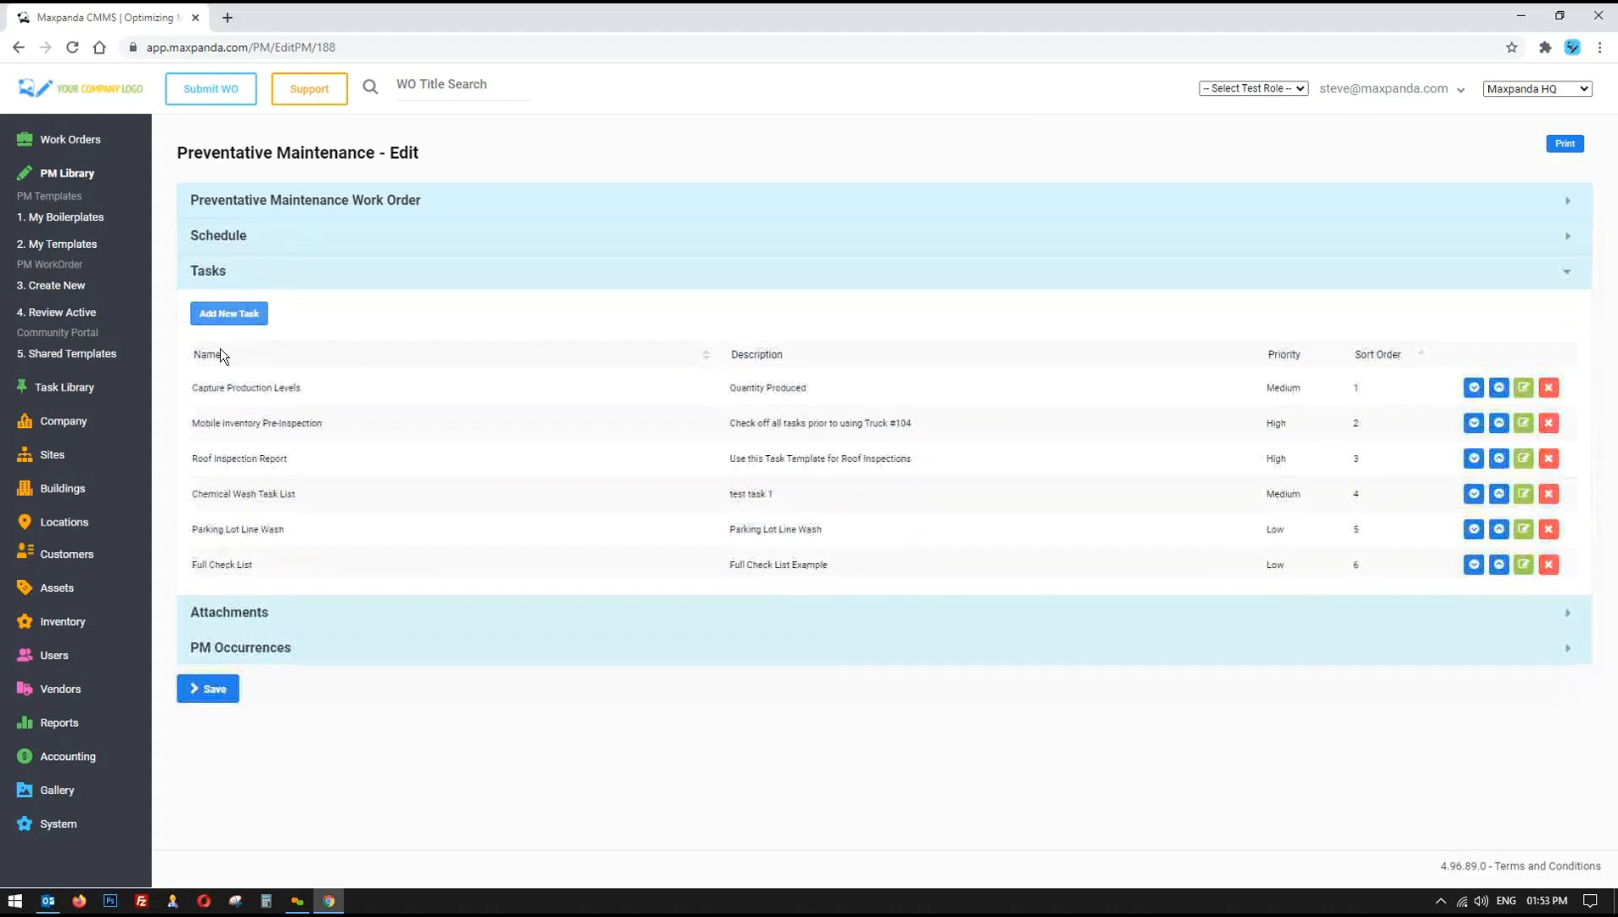
{"action": "left_click_drag", "start_coordinate": [195, 388], "coordinate": [285, 571]}
{"action": "left_click", "coordinate": [285, 571]}
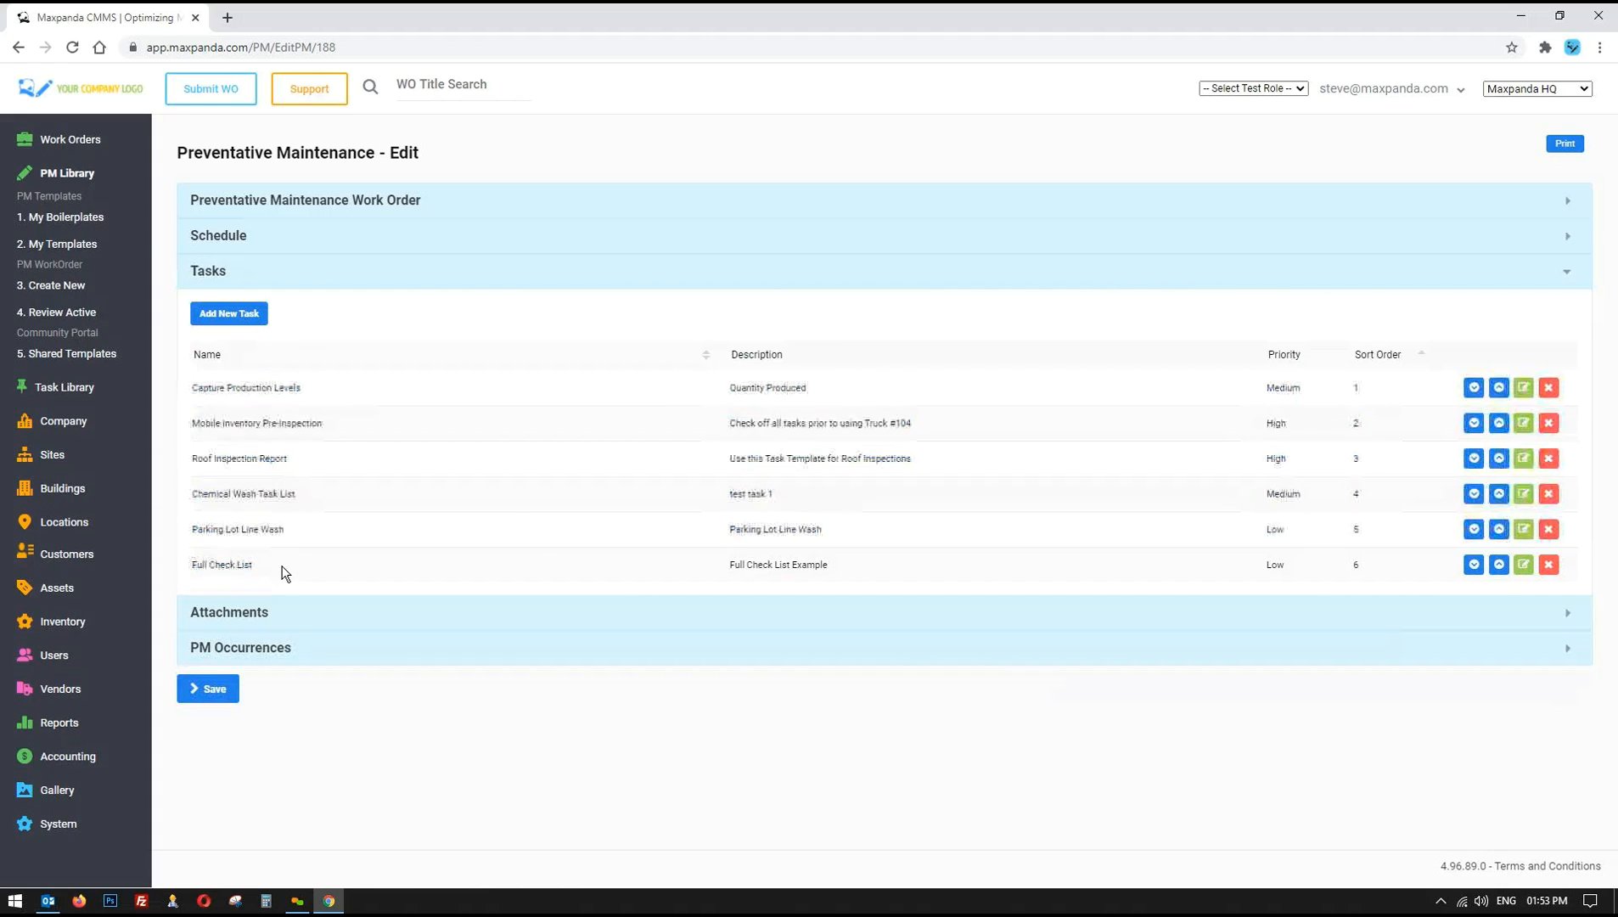
{"action": "left_click_drag", "start_coordinate": [201, 388], "coordinate": [297, 495]}
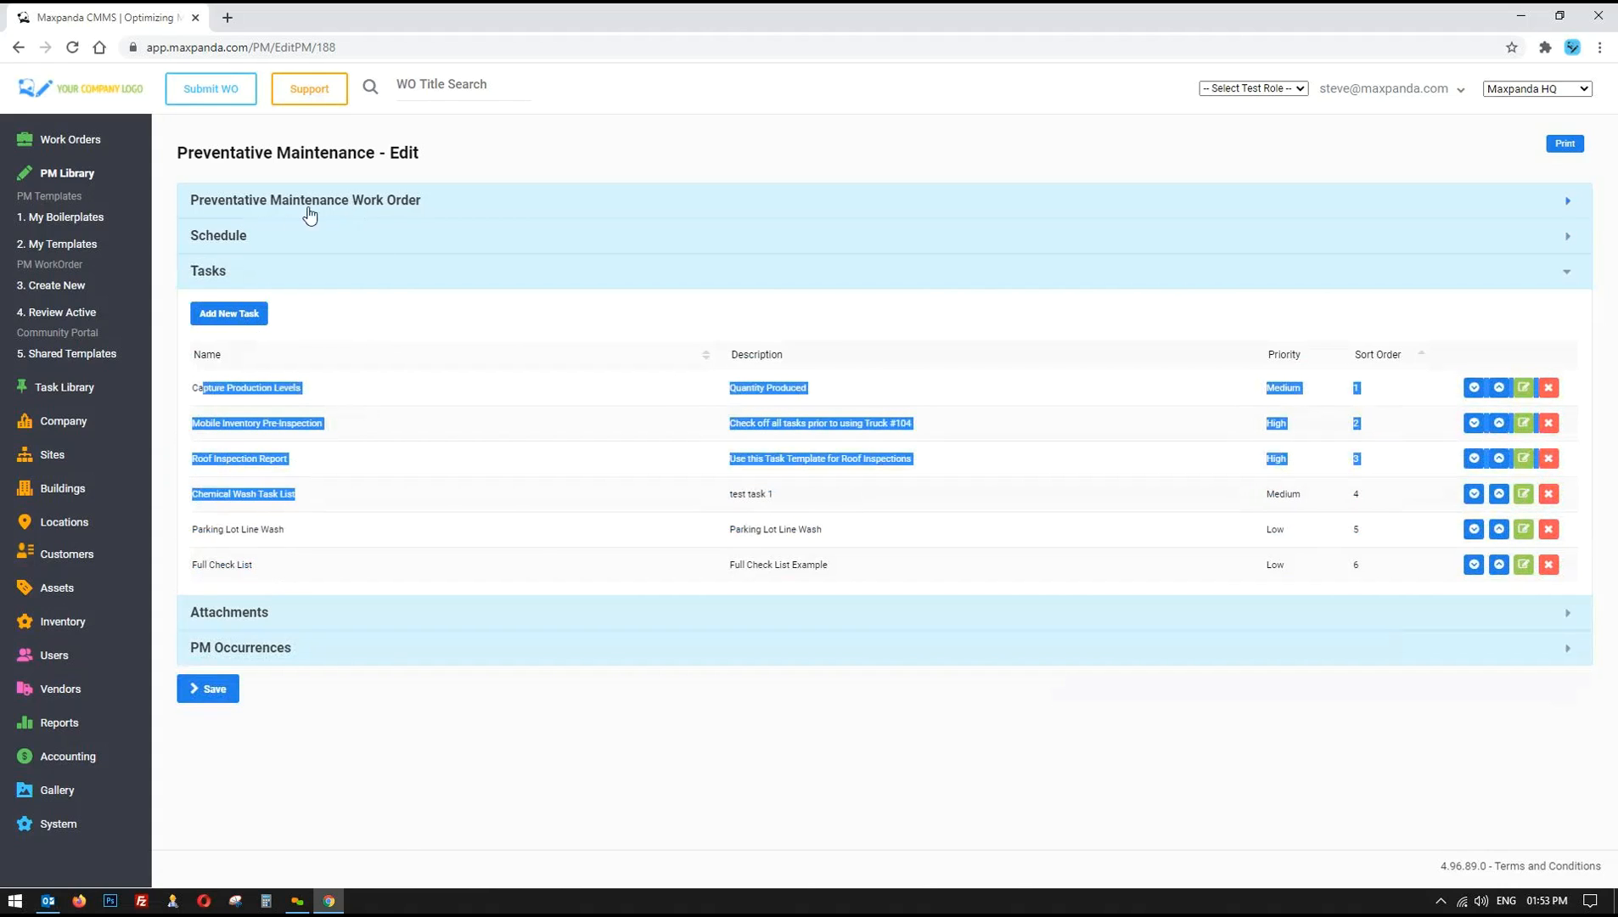
{"action": "left_click", "coordinate": [241, 450]}
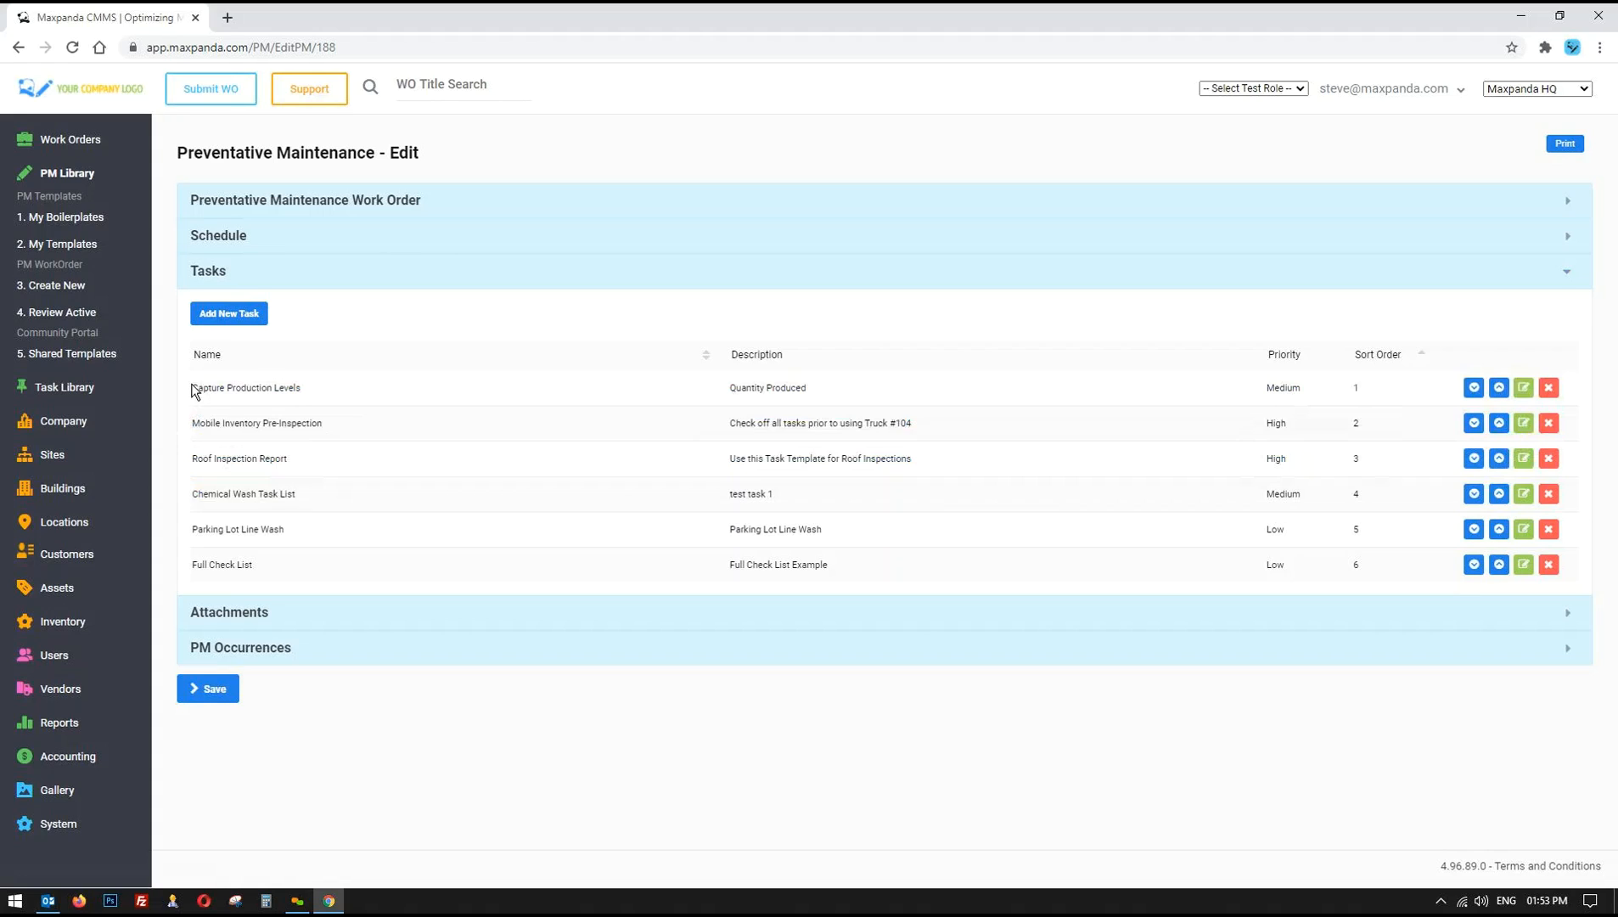
{"action": "left_click_drag", "start_coordinate": [194, 388], "coordinate": [863, 560]}
{"action": "left_click", "coordinate": [862, 561]}
{"action": "left_click_drag", "start_coordinate": [197, 388], "coordinate": [407, 405]}
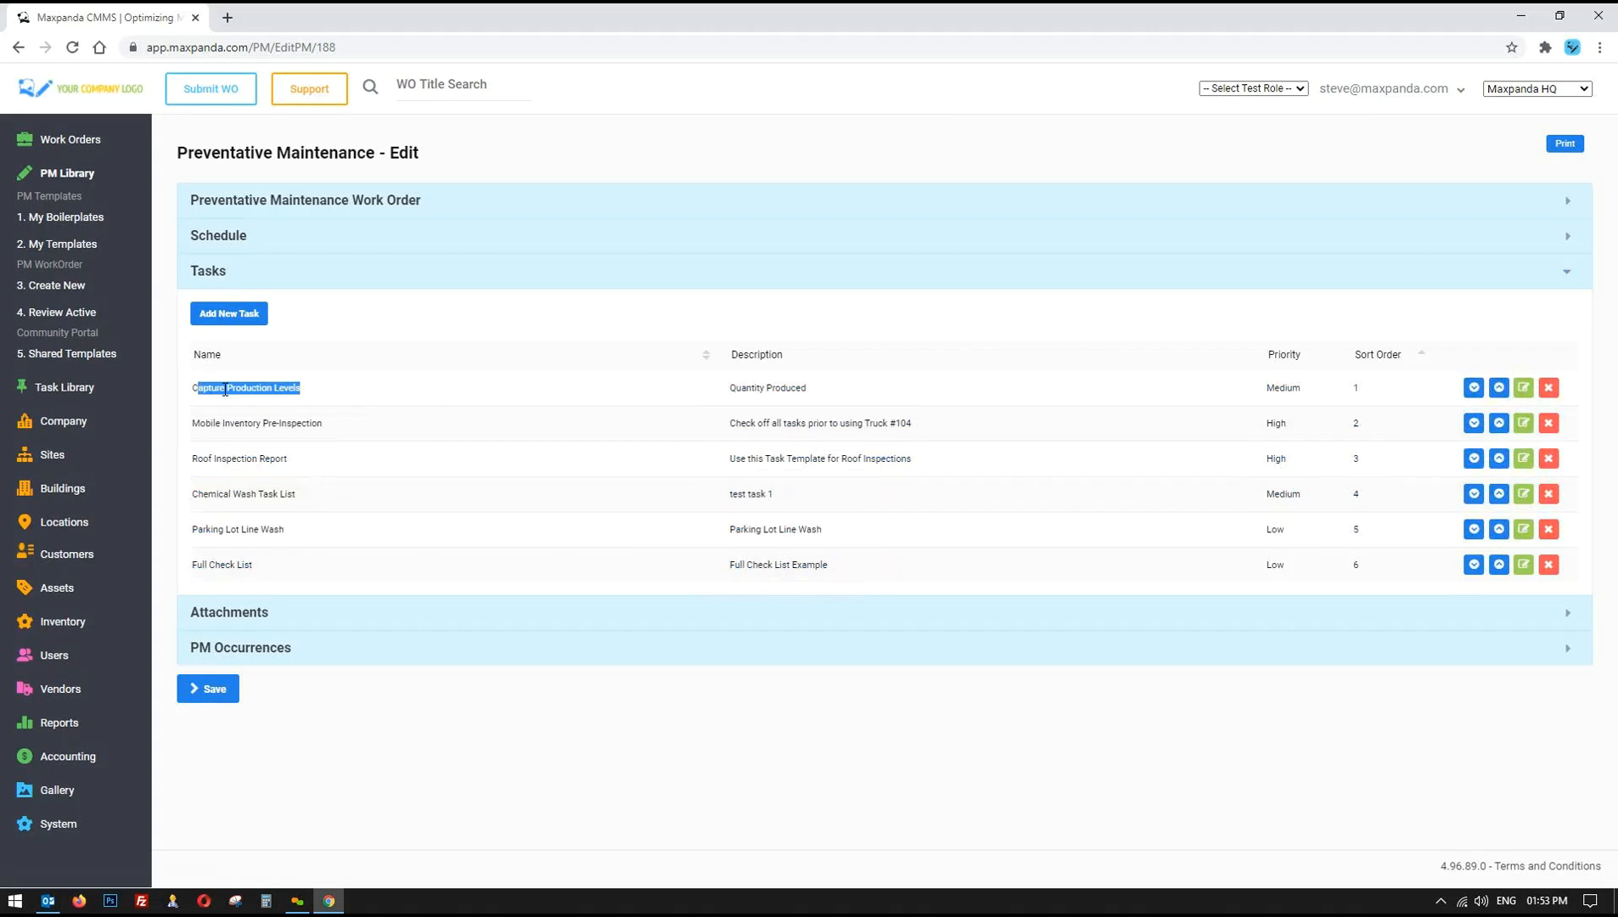
{"action": "left_click_drag", "start_coordinate": [188, 384], "coordinate": [282, 460]}
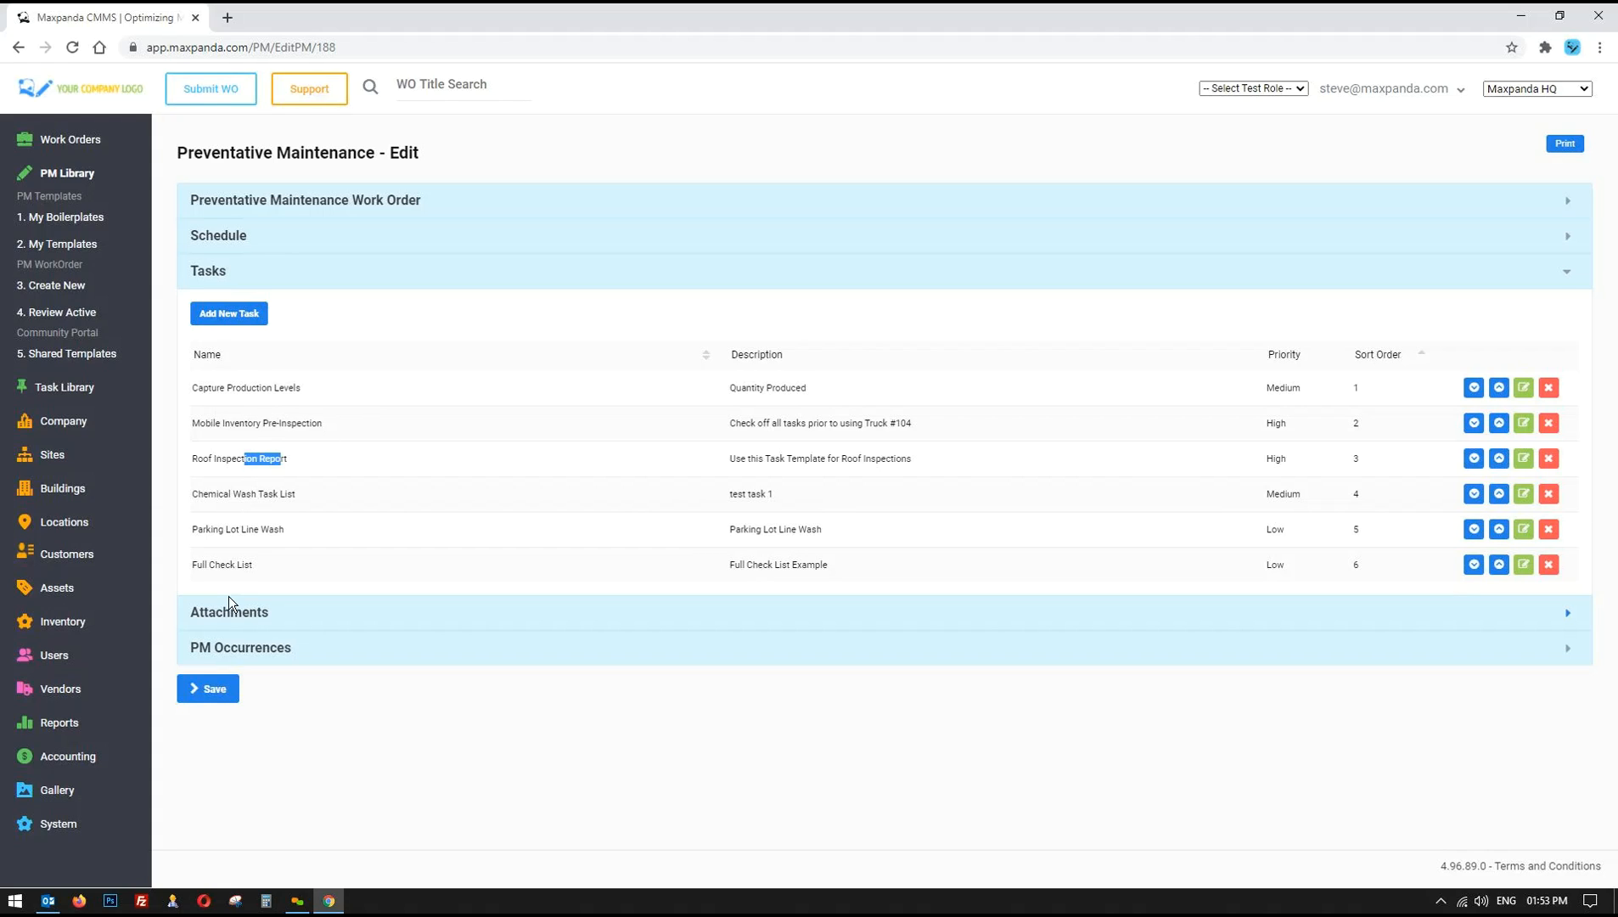
- Look through the PM's Attachments, PM Occurrences and work order details sections
{"action": "left_click", "coordinate": [234, 618]}
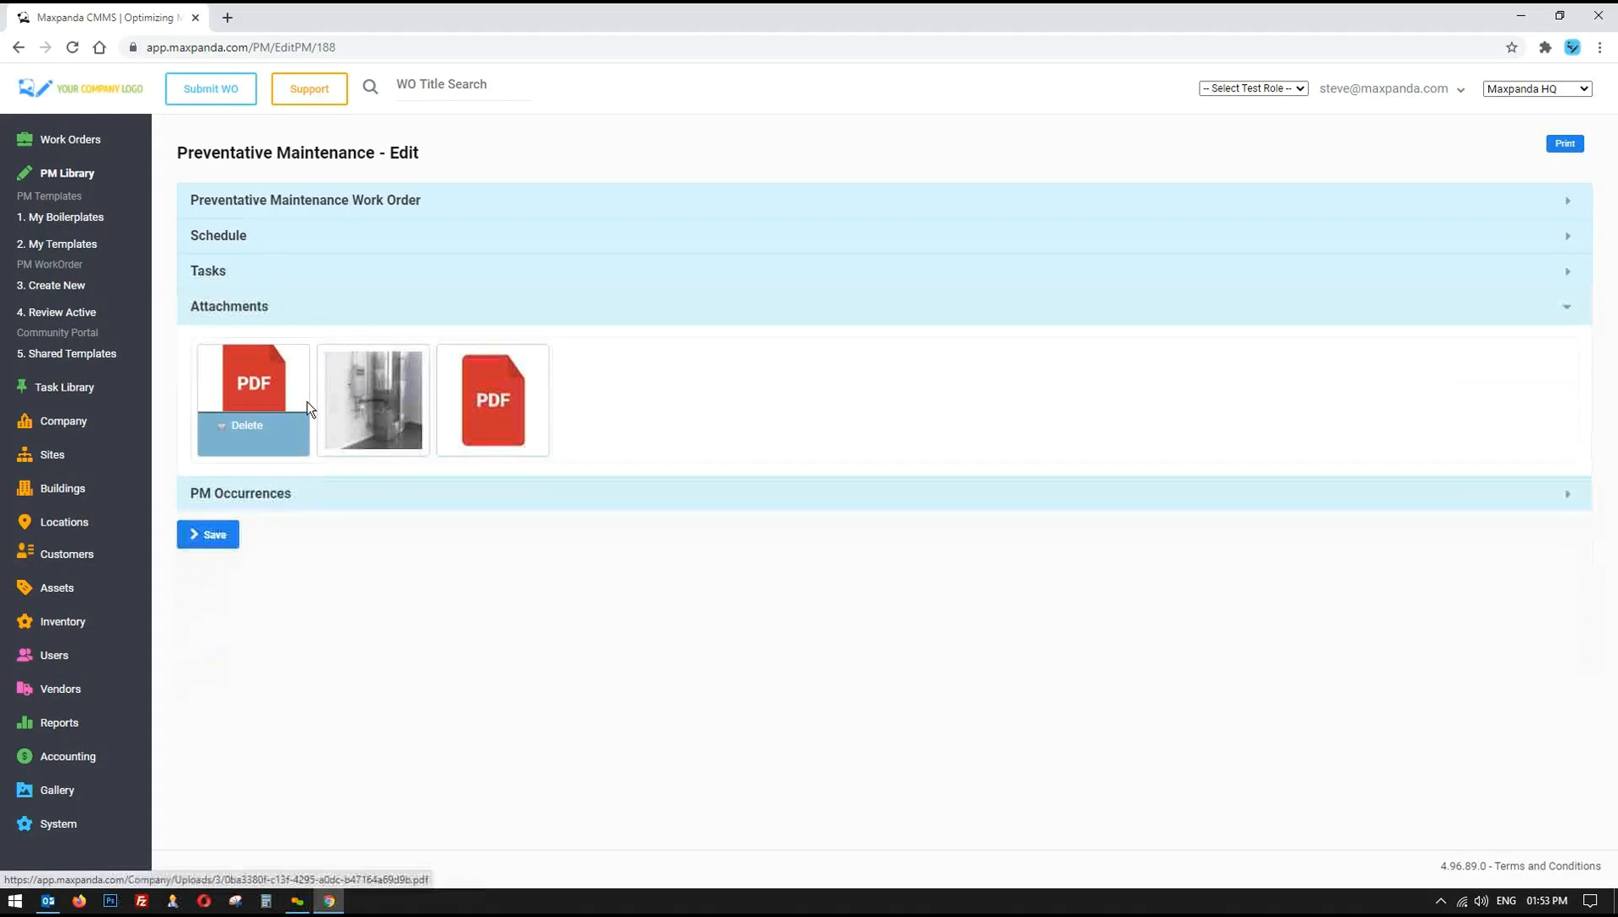
{"action": "left_click", "coordinate": [240, 496]}
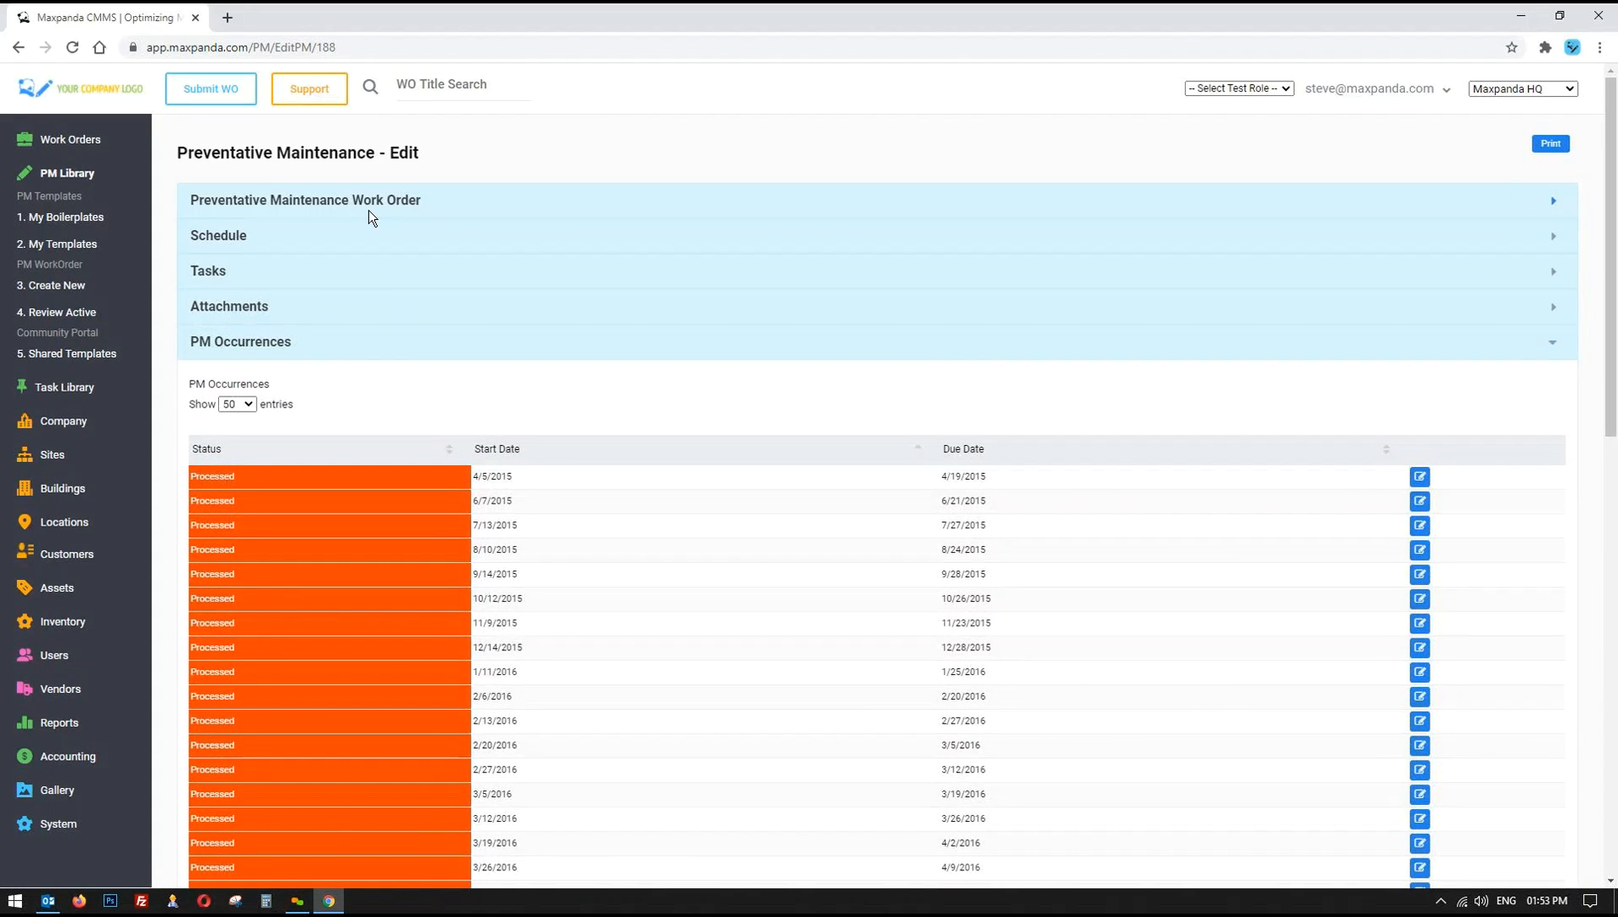
{"action": "left_click", "coordinate": [357, 203]}
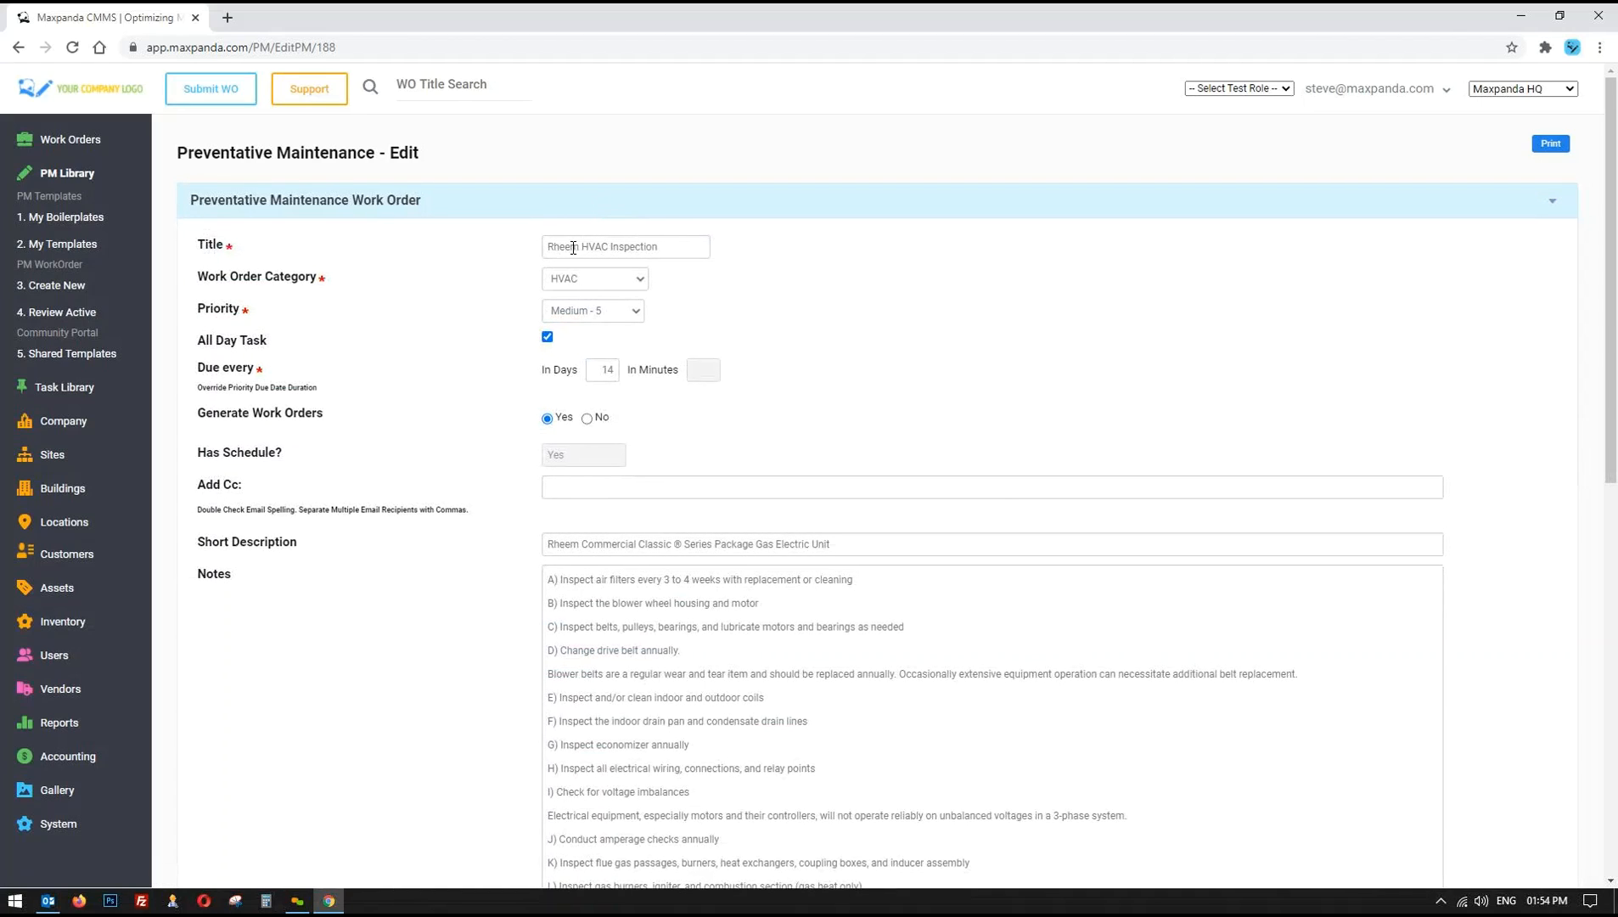
{"action": "left_click", "coordinate": [427, 201]}
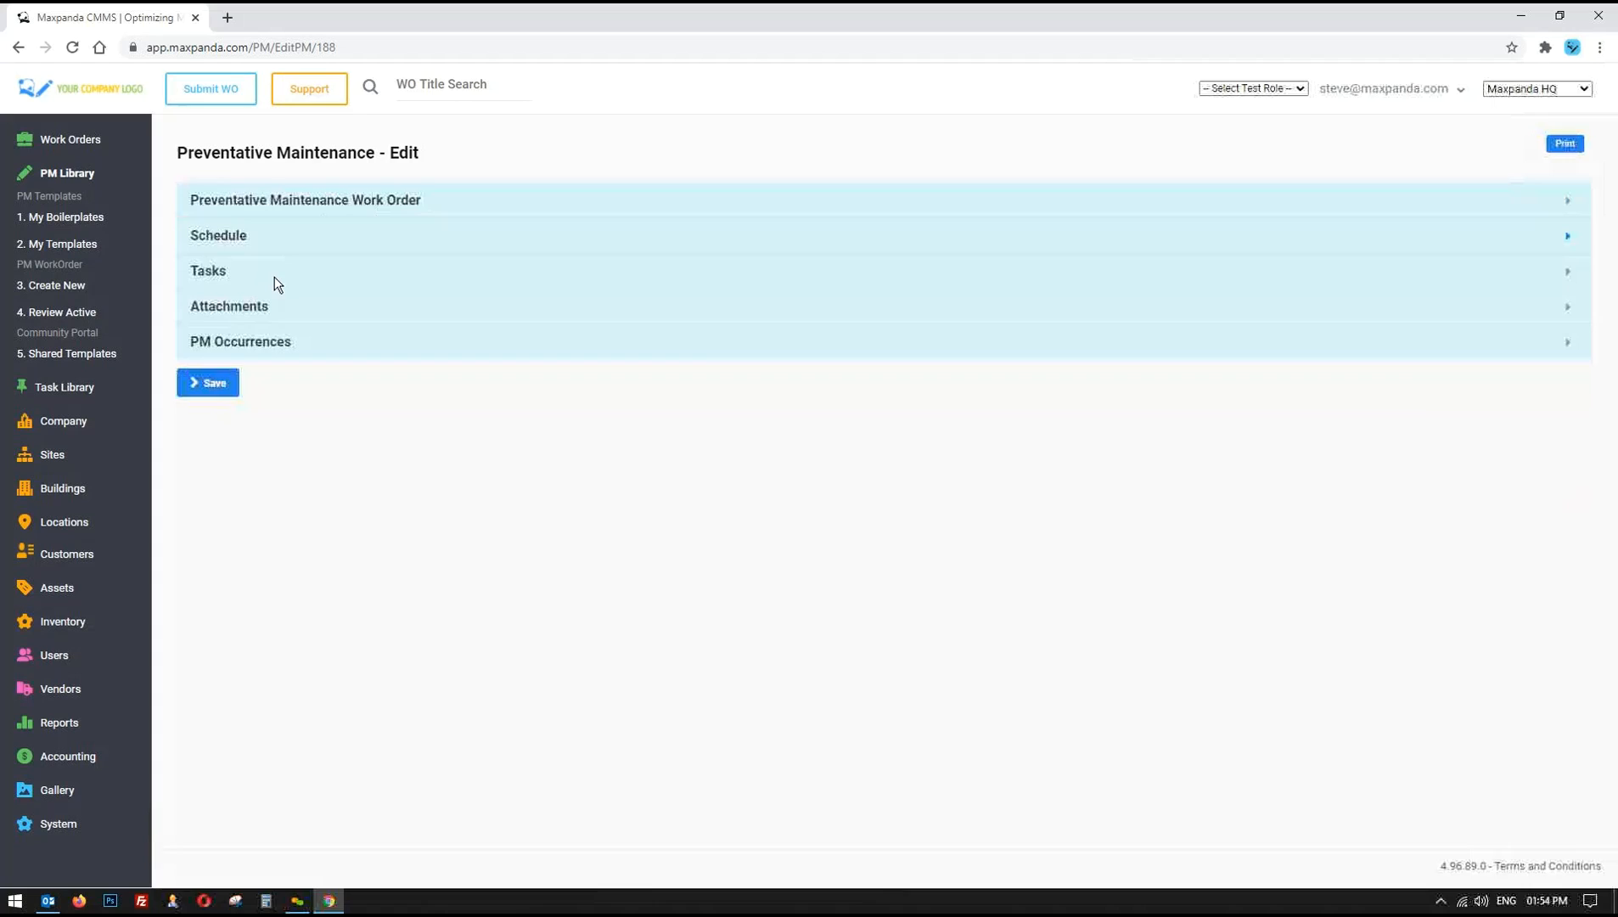
- Reopen the PM Occurrences section and examine the status, start dates and due dates down the list
{"action": "left_click", "coordinate": [264, 345]}
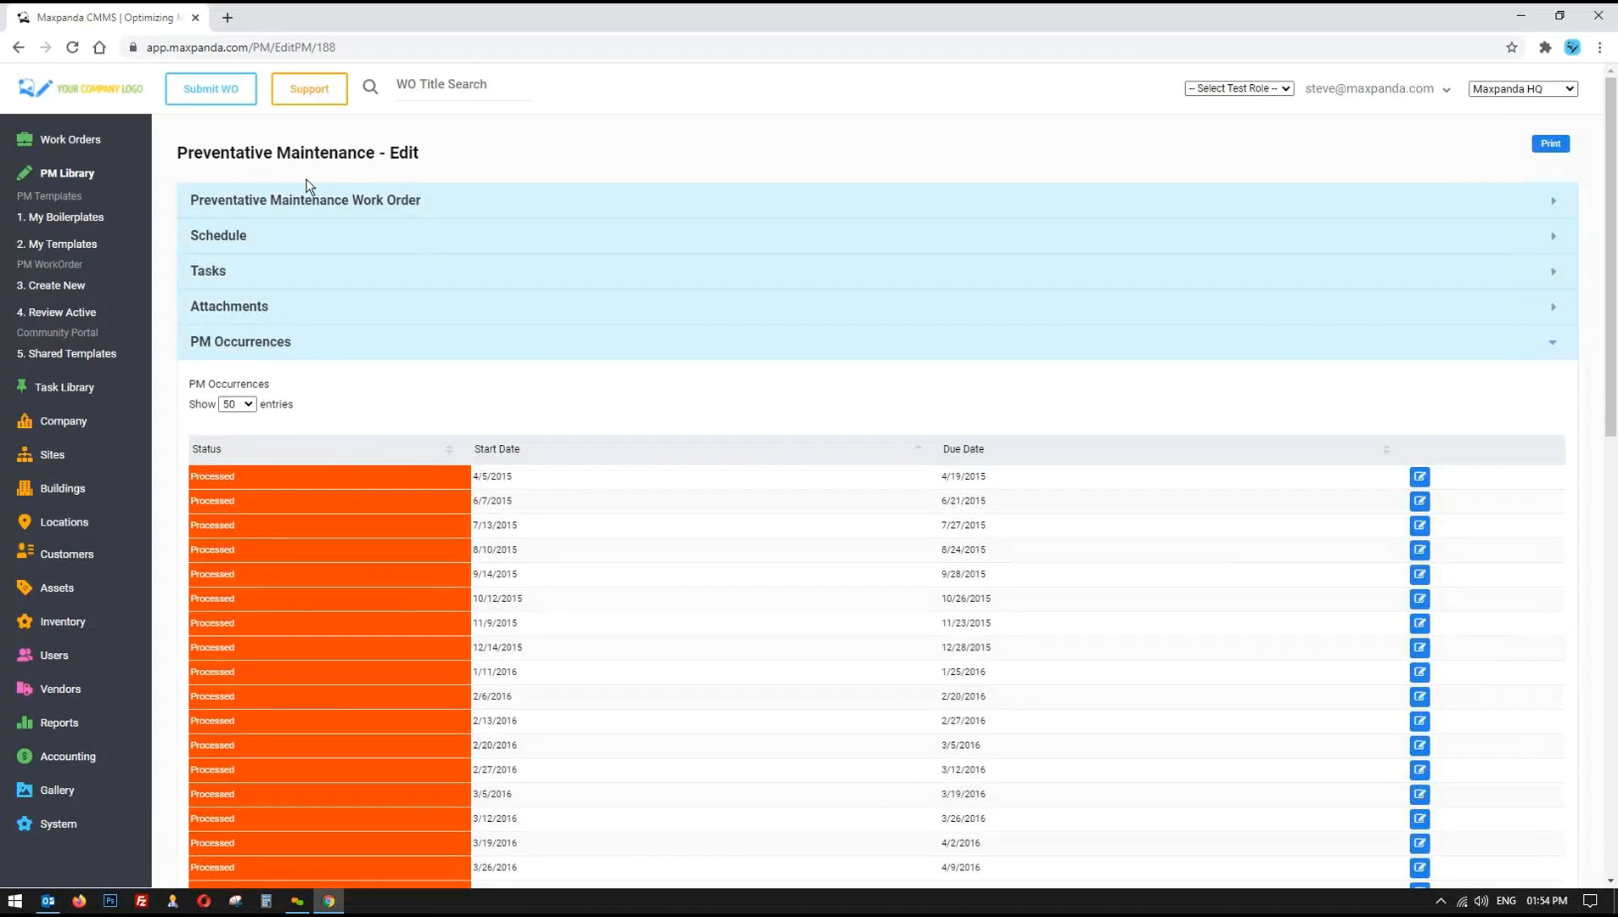
{"action": "scroll", "coordinate": [389, 356], "scroll_direction": "down", "scroll_amount": 2}
{"action": "left_click_drag", "start_coordinate": [473, 313], "coordinate": [1025, 750]}
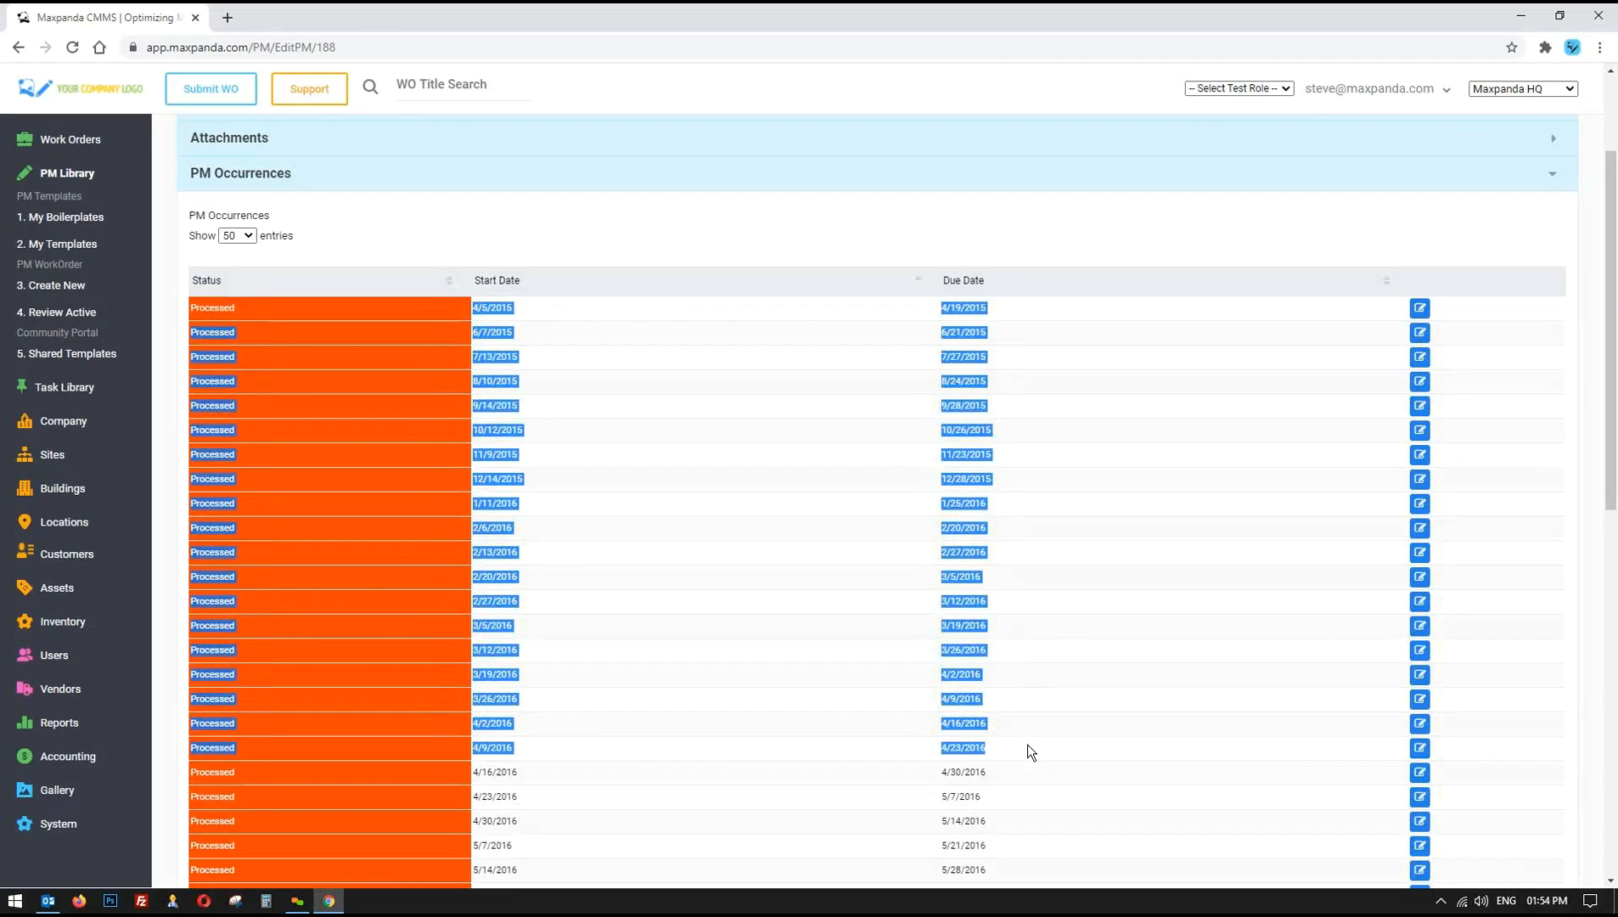
{"action": "left_click", "coordinate": [1011, 717]}
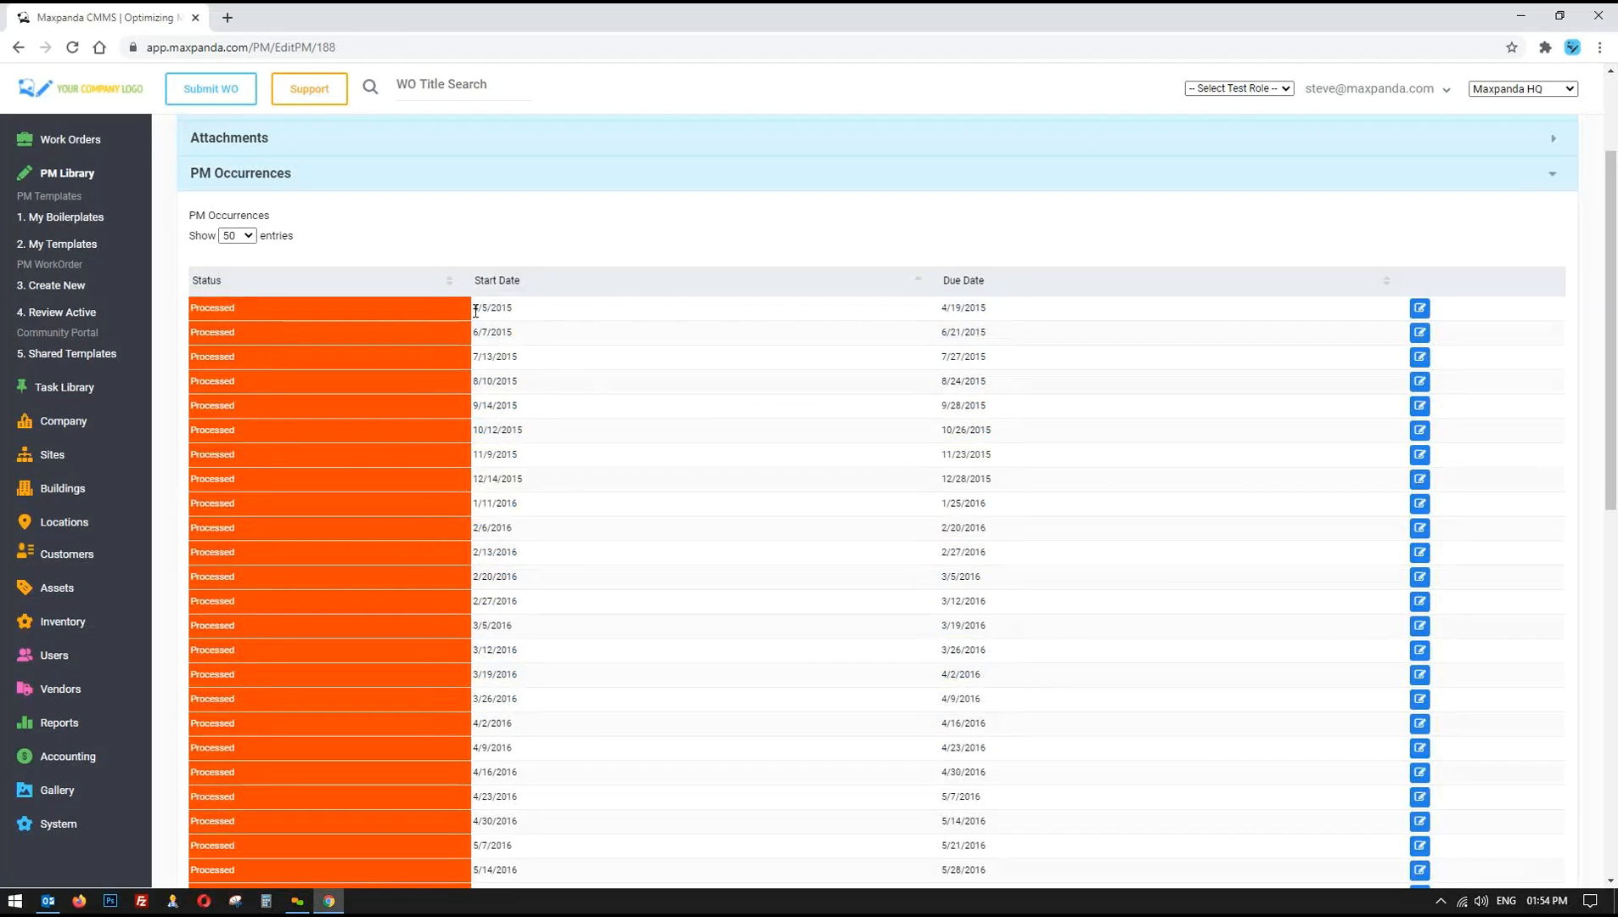
{"action": "left_click_drag", "start_coordinate": [475, 311], "coordinate": [531, 316]}
{"action": "left_click_drag", "start_coordinate": [1040, 307], "coordinate": [1050, 308]}
{"action": "left_click_drag", "start_coordinate": [422, 313], "coordinate": [672, 688]}
{"action": "scroll", "coordinate": [654, 614], "scroll_direction": "down", "scroll_amount": 7}
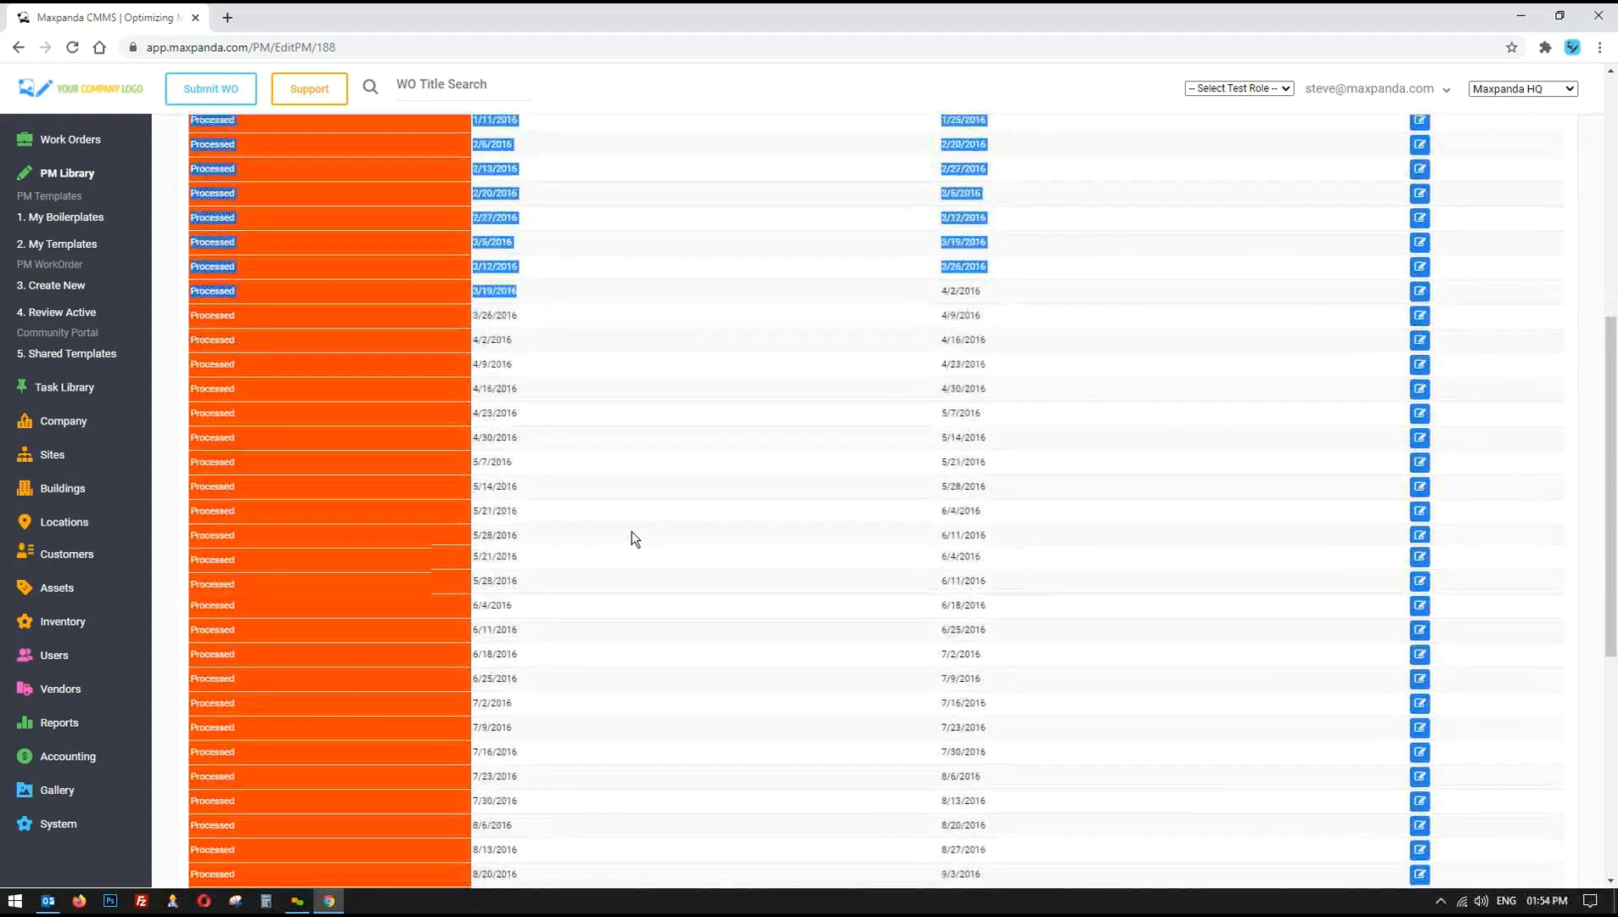
{"action": "scroll", "coordinate": [633, 537], "scroll_direction": "down", "scroll_amount": 3}
{"action": "scroll", "coordinate": [633, 537], "scroll_direction": "up", "scroll_amount": 10}
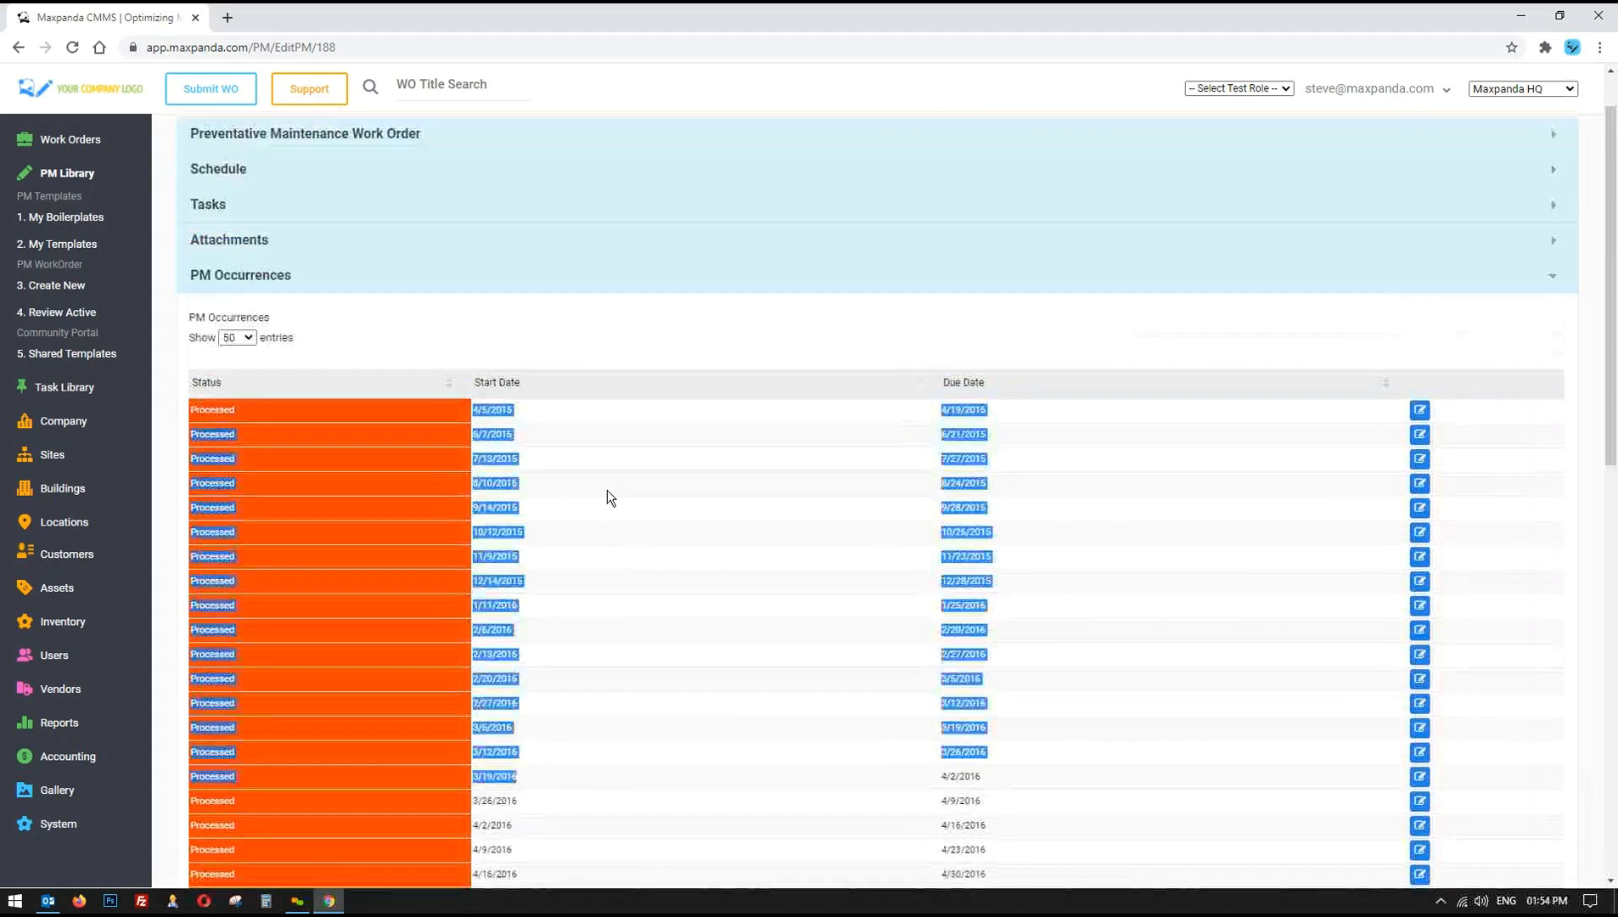
- Collapse the occurrences list, then check the PM's work order details and its Schedule section
{"action": "left_click", "coordinate": [270, 350]}
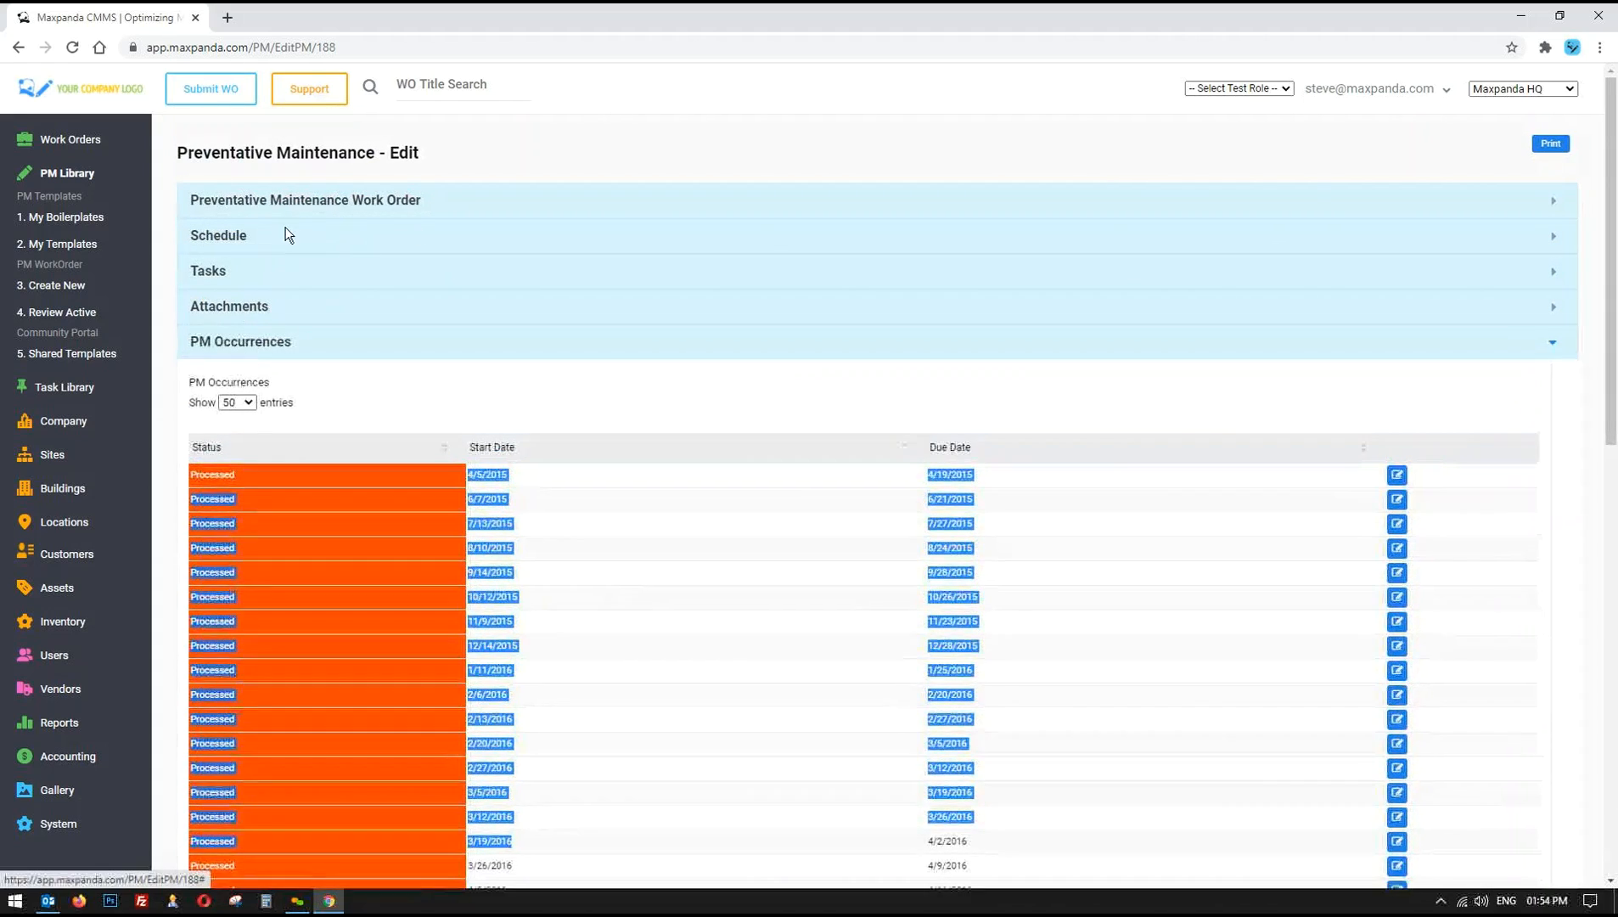
{"action": "left_click", "coordinate": [296, 208]}
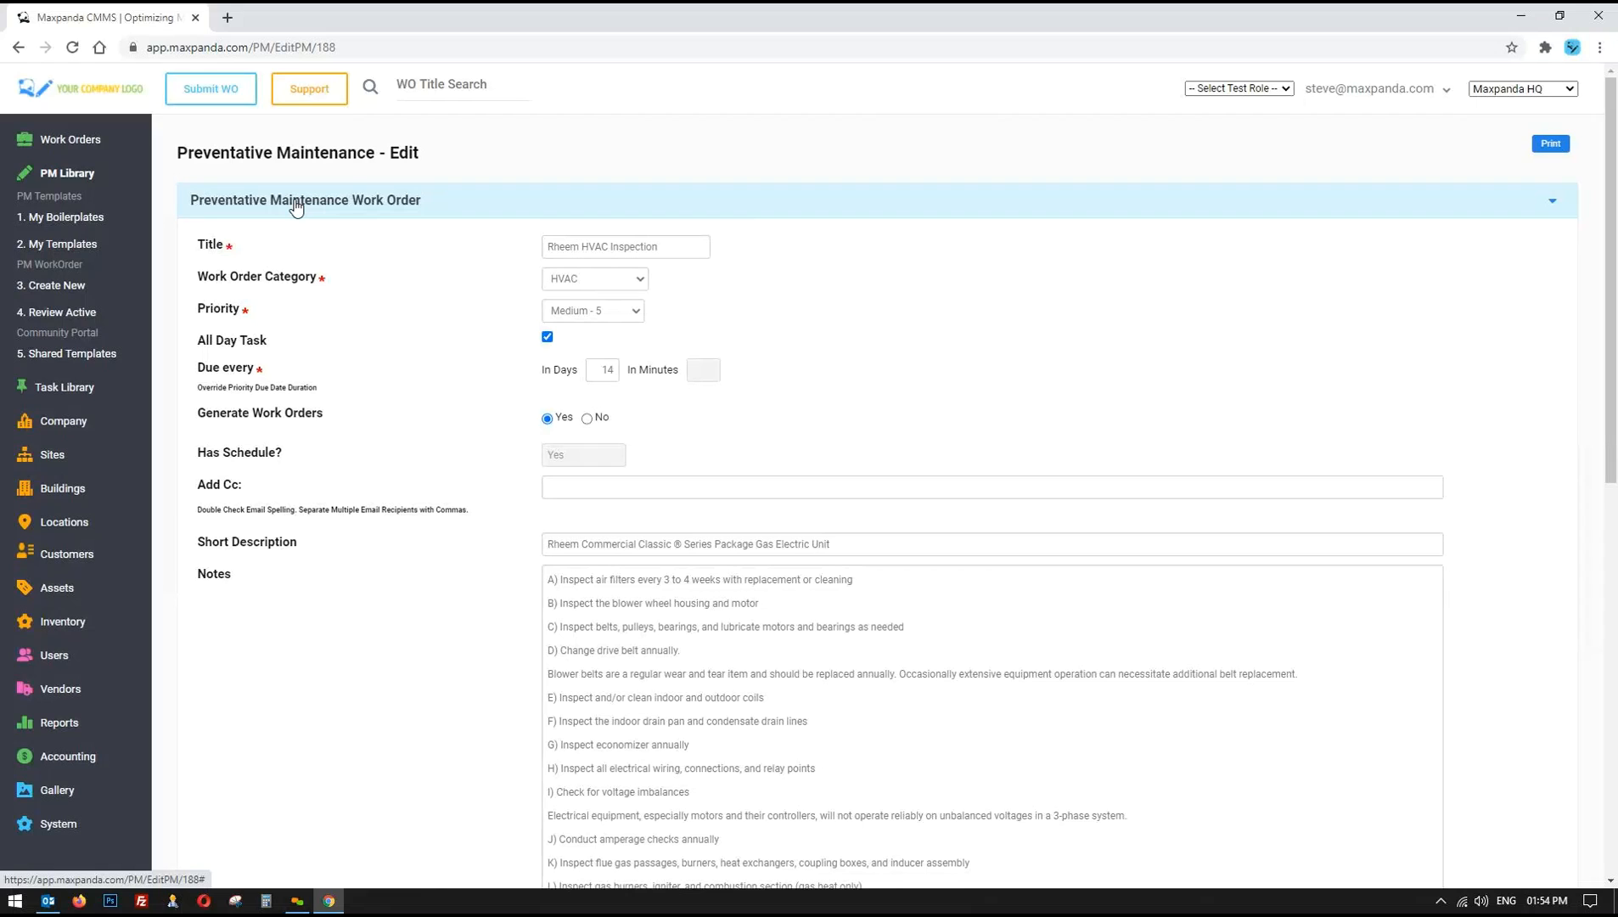
{"action": "left_click", "coordinate": [296, 208]}
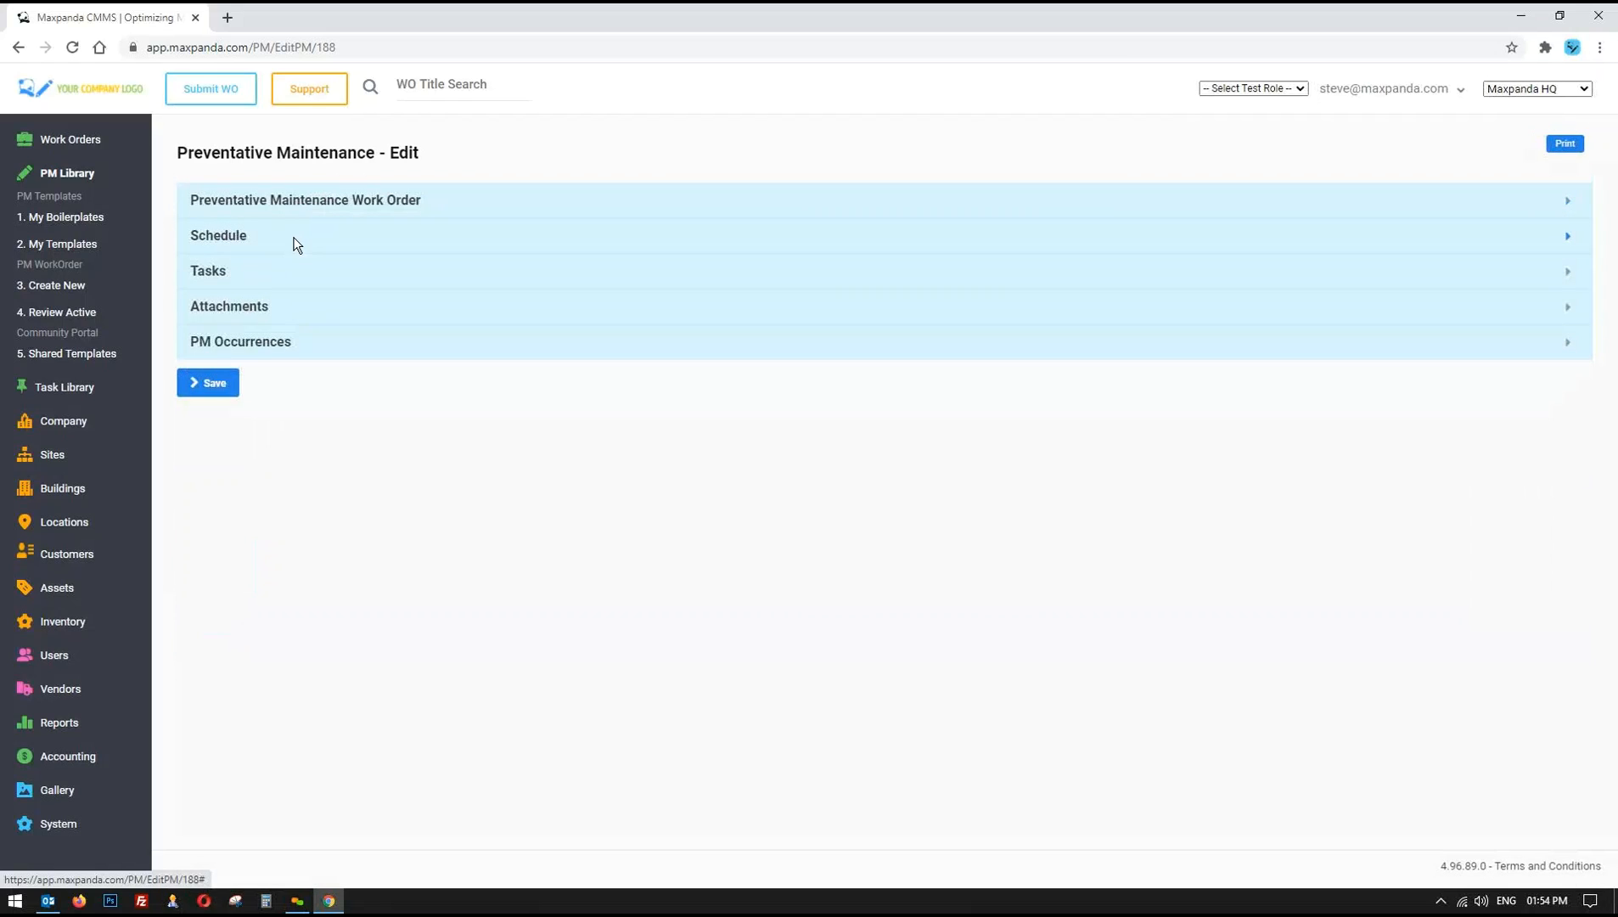
{"action": "left_click", "coordinate": [296, 239]}
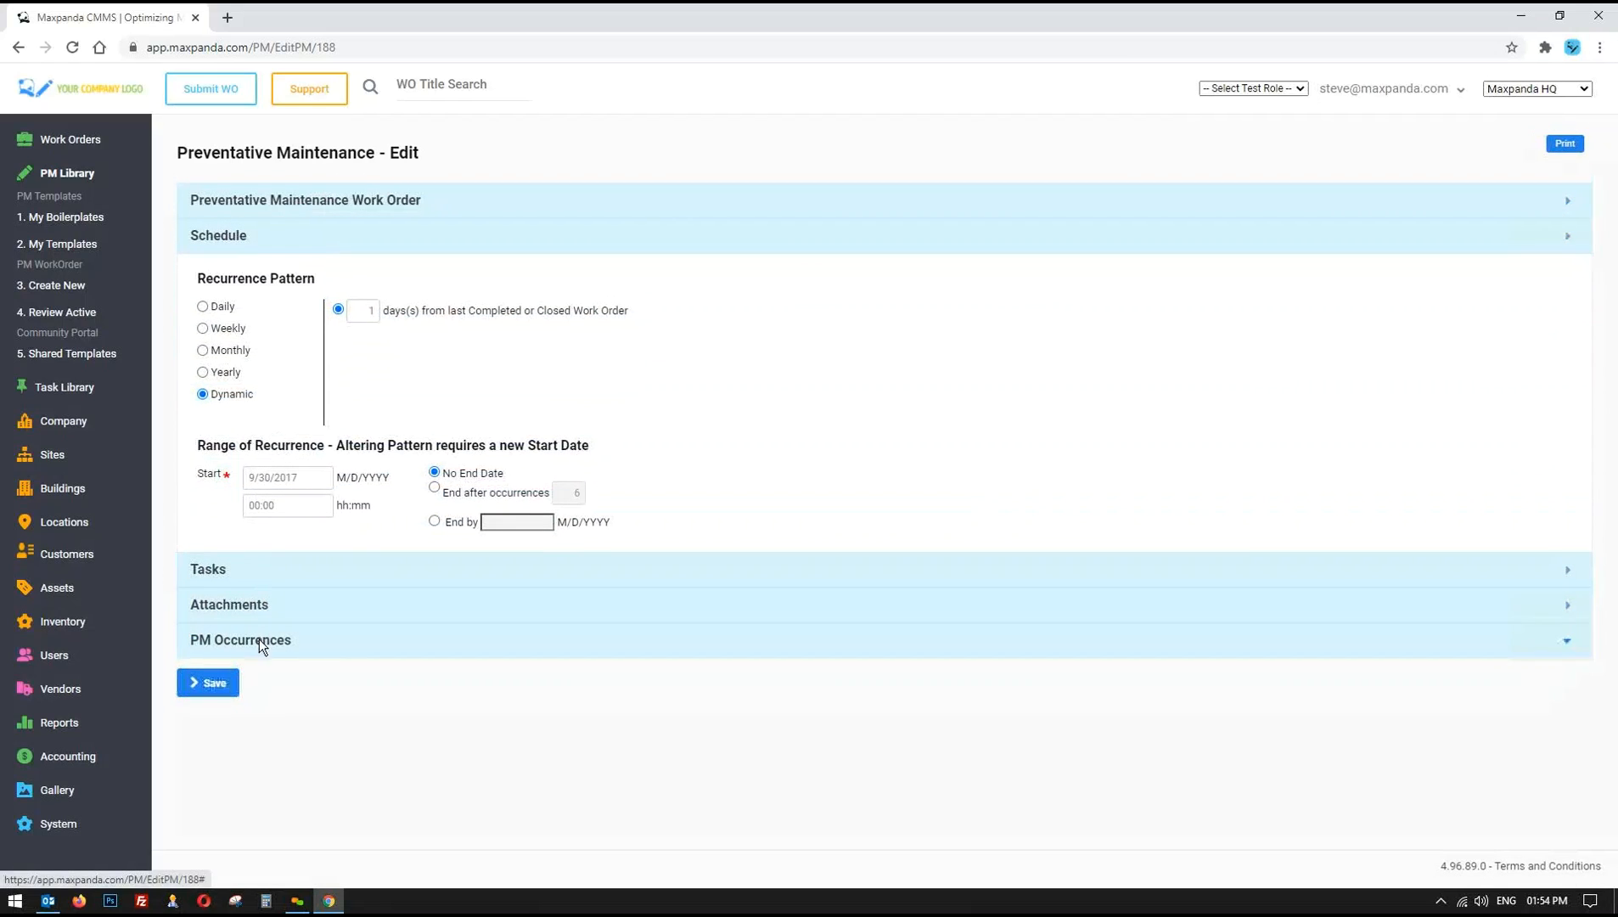
- Review the earliest PM occurrence's start date, due date and link to its generated work order
{"action": "left_click", "coordinate": [259, 639]}
{"action": "scroll", "coordinate": [580, 551], "scroll_direction": "down", "scroll_amount": 2}
{"action": "left_click_drag", "start_coordinate": [473, 307], "coordinate": [1379, 314]}
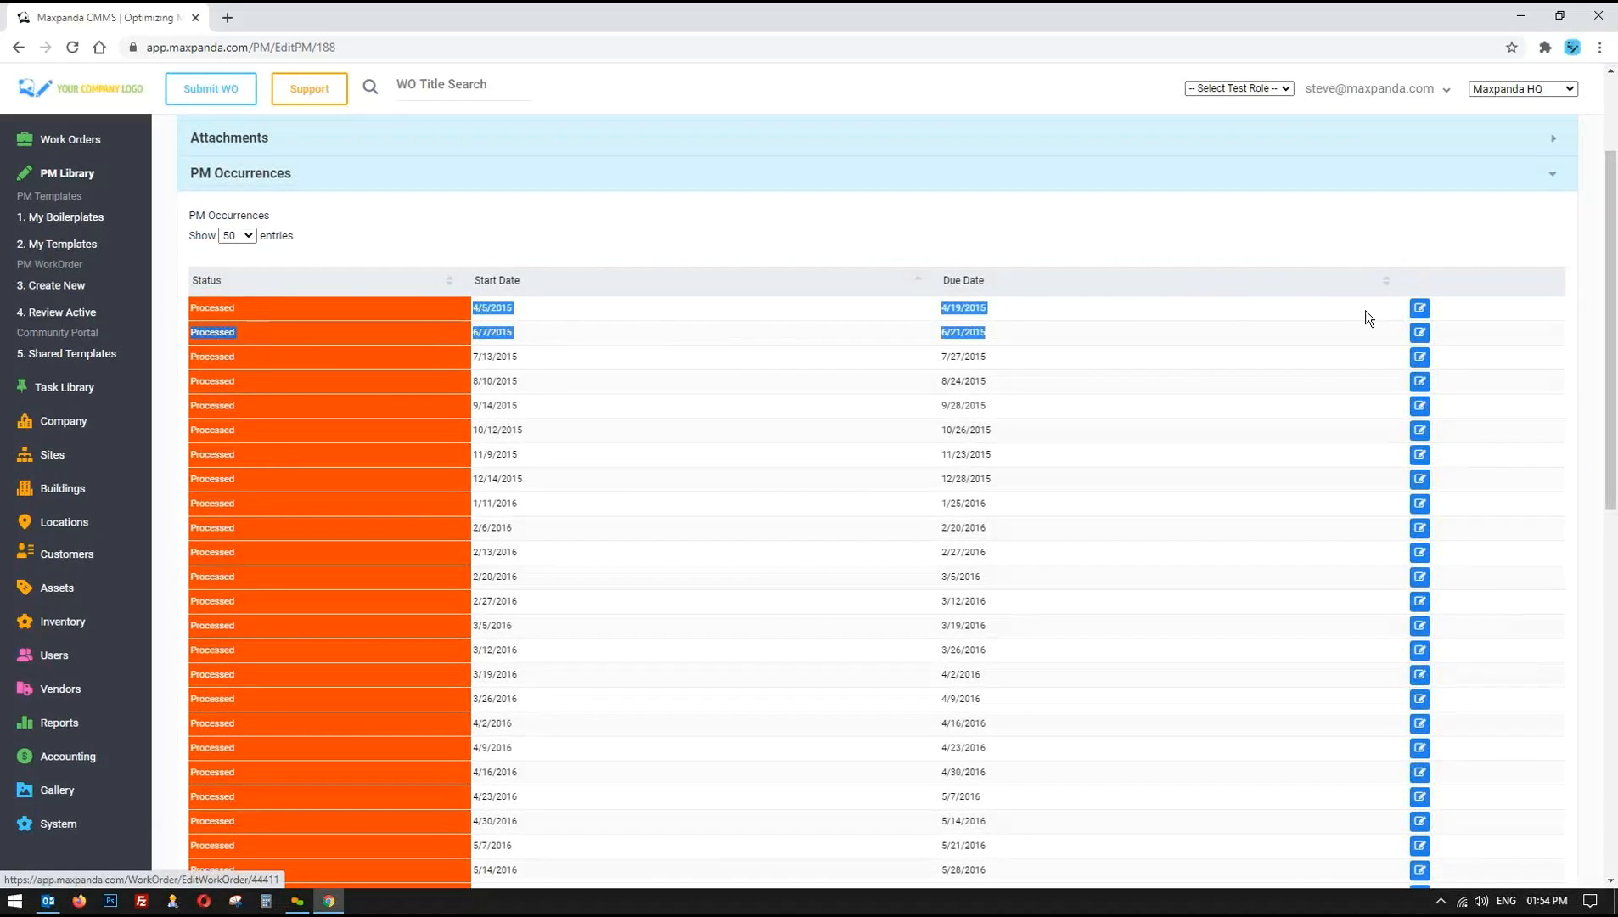
{"action": "left_click", "coordinate": [1251, 259]}
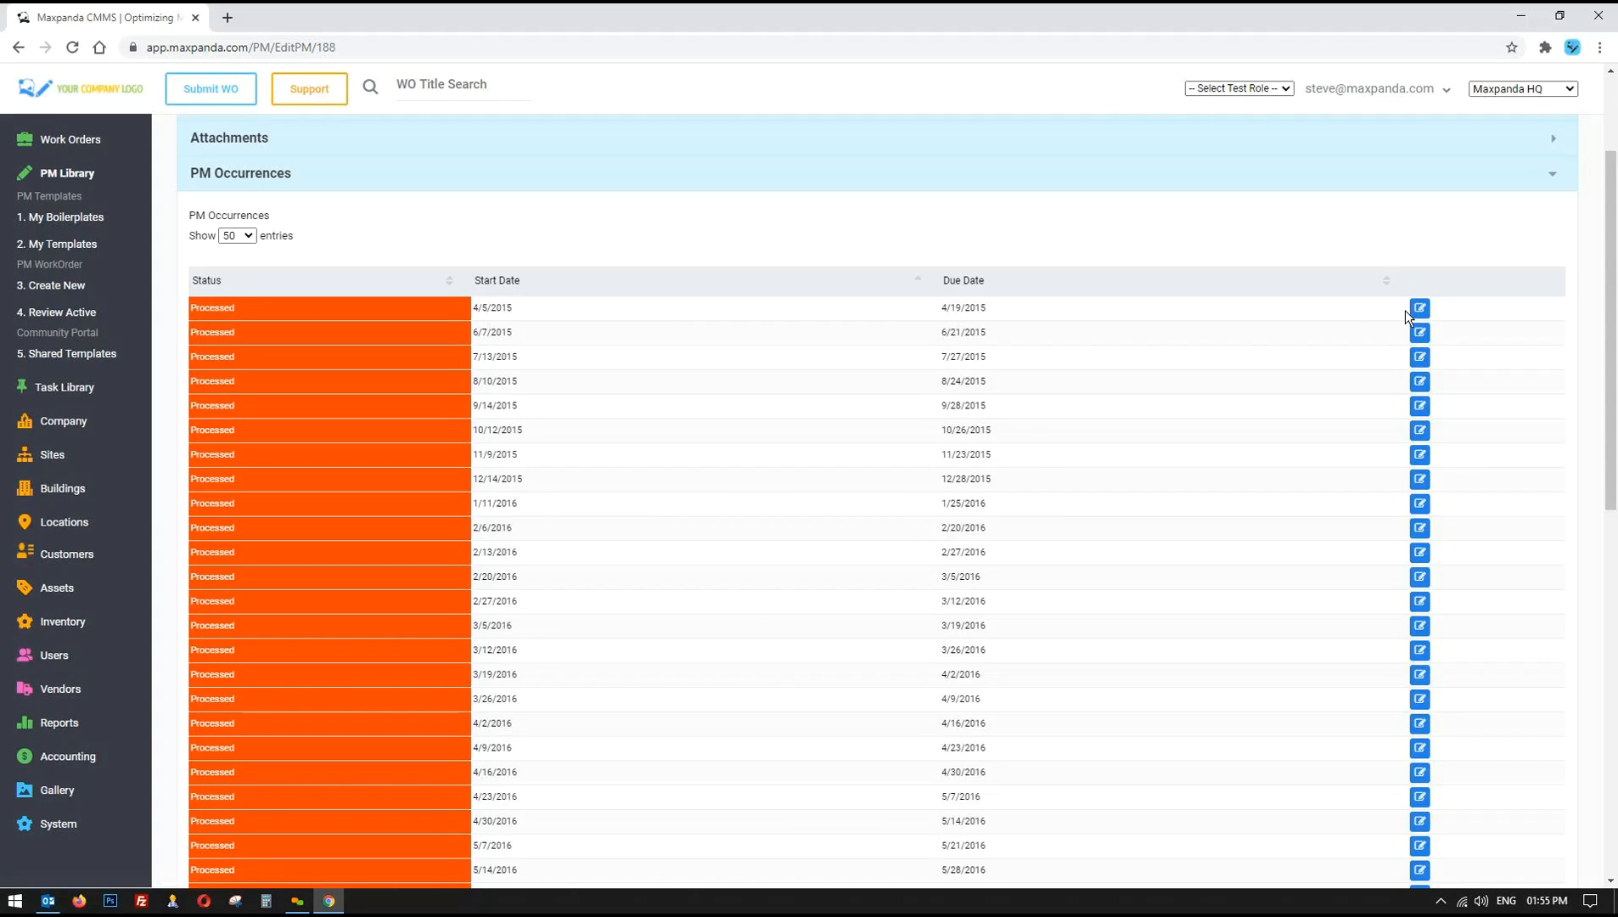
{"action": "scroll", "coordinate": [526, 293], "scroll_direction": "up", "scroll_amount": 2}
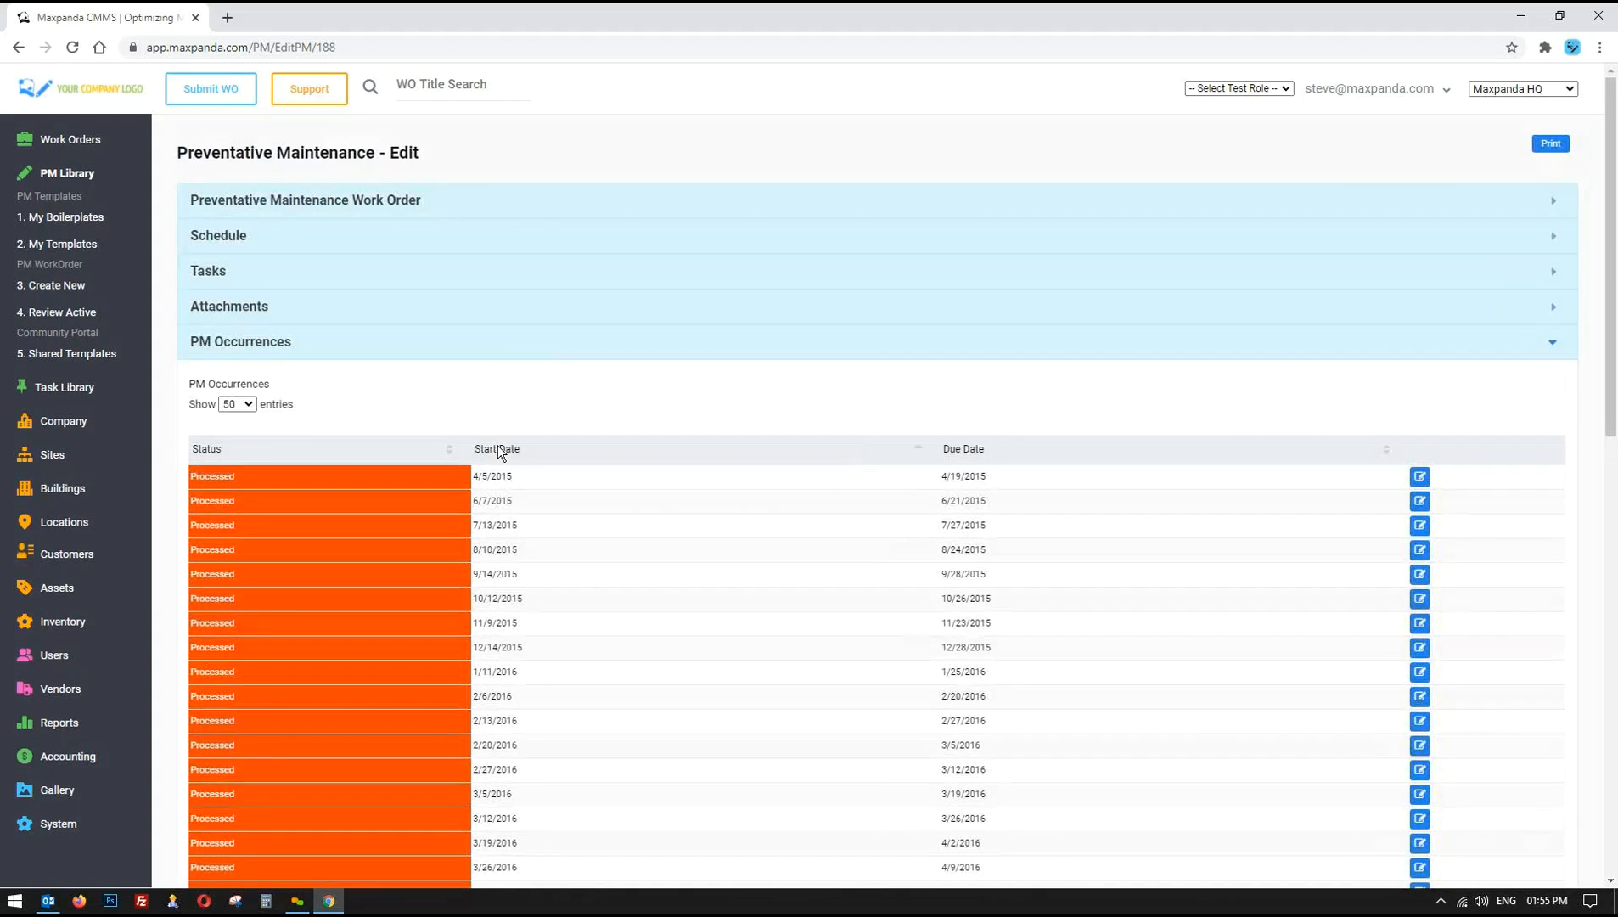
- Replace the PM's title with a joke test phrase and check the PM Occurrences list again
{"action": "left_click", "coordinate": [489, 199]}
{"action": "left_click_drag", "start_coordinate": [666, 246], "coordinate": [522, 255]}
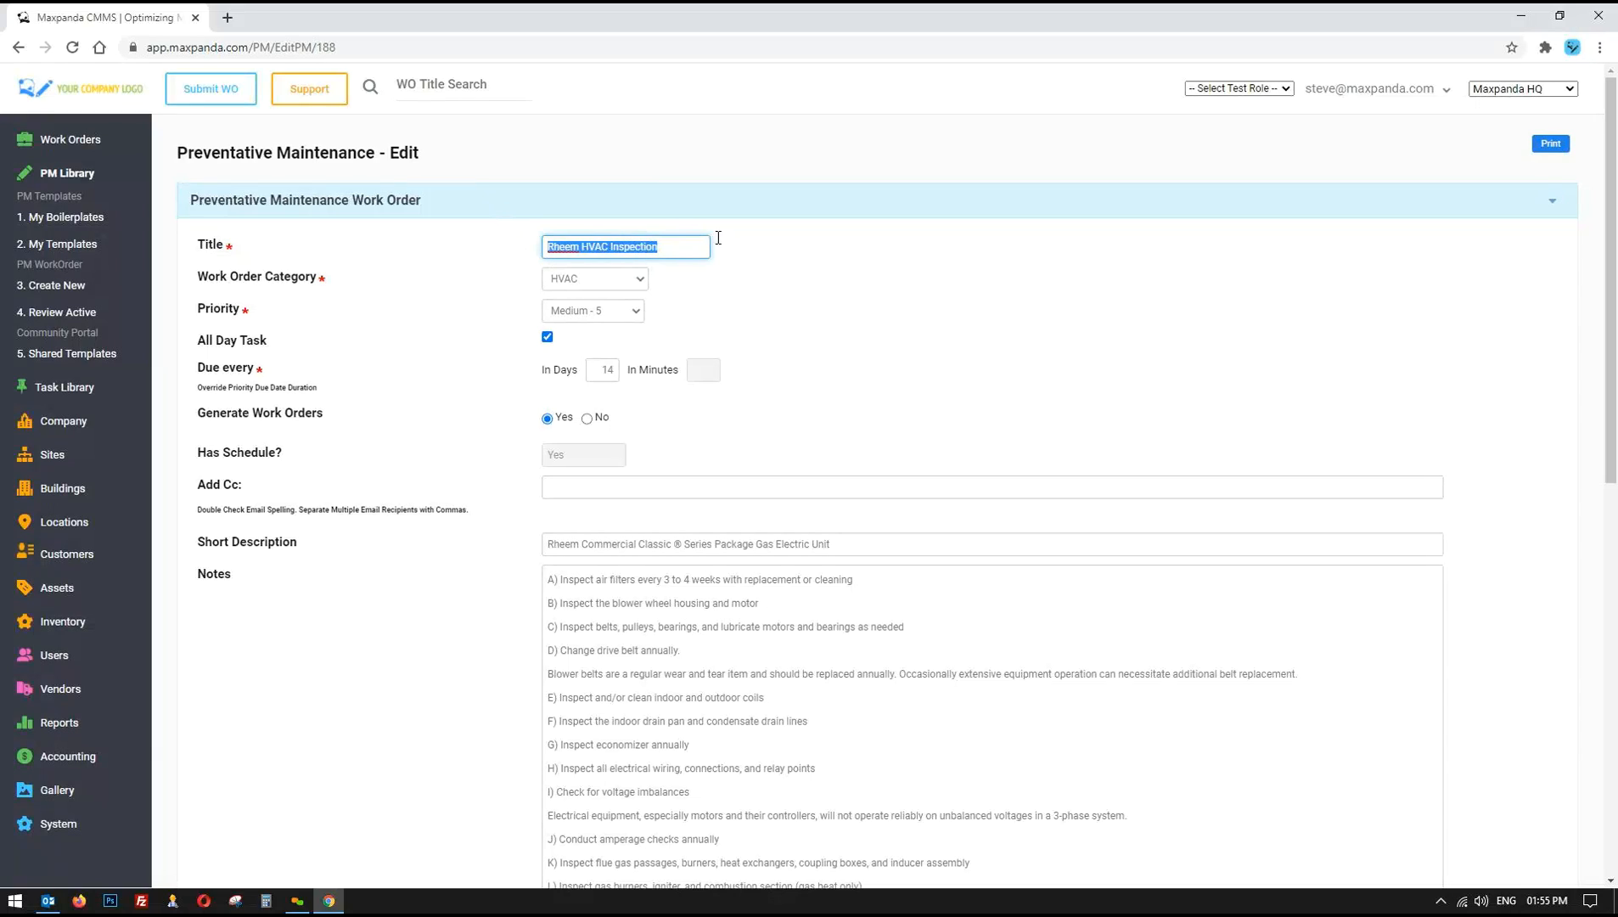
{"action": "type", "text": "STEVE IS G"}
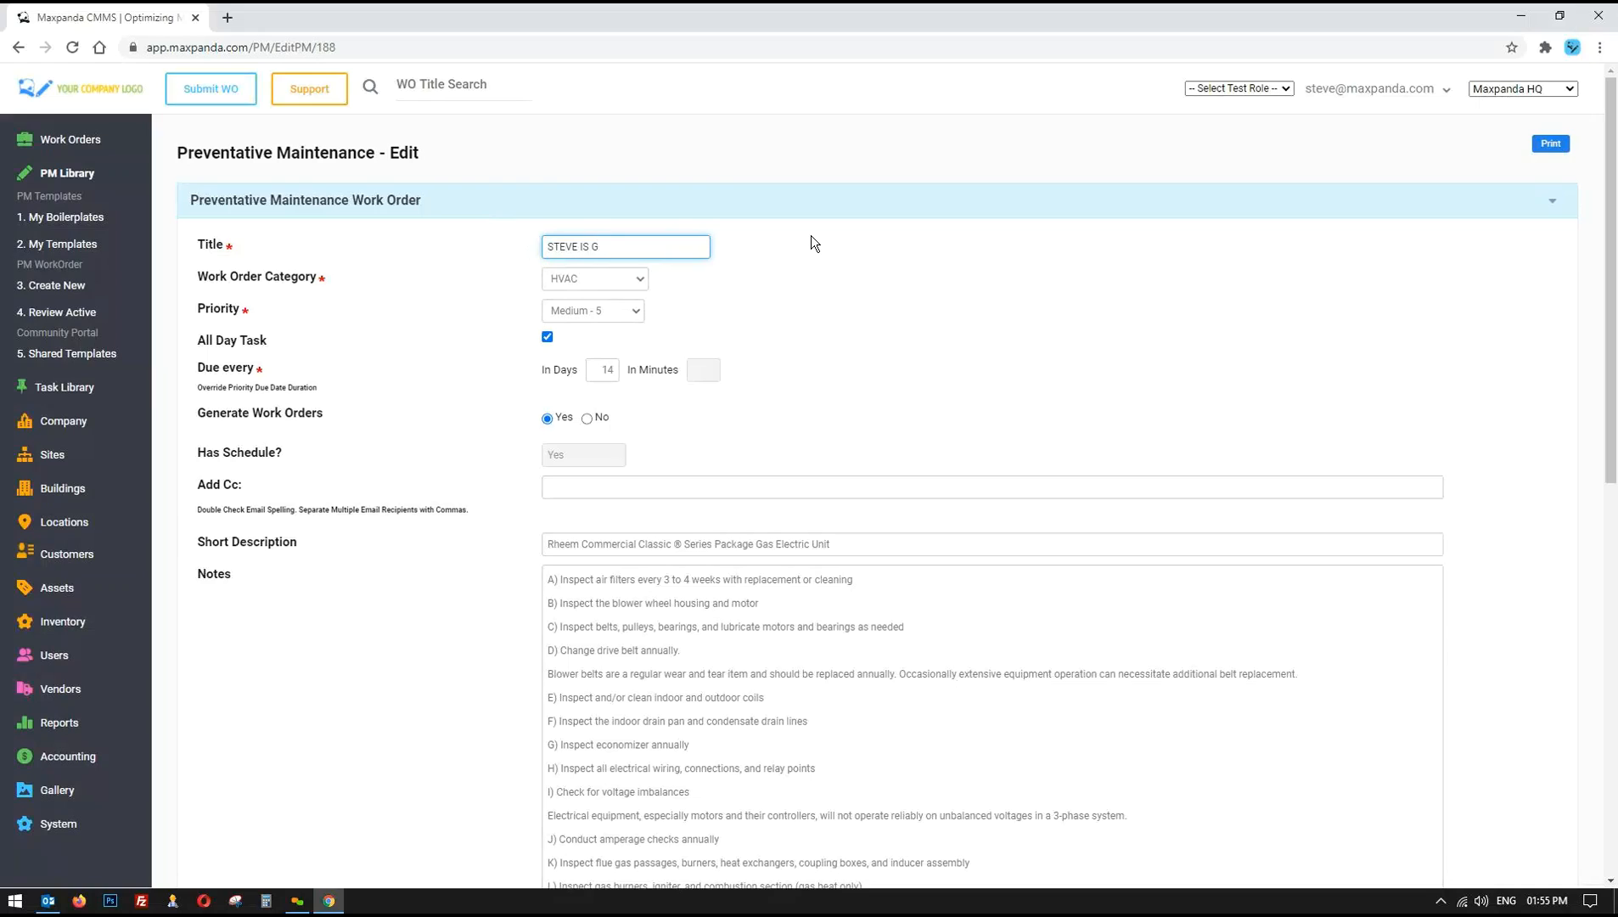
{"action": "key", "text": "BackSpace"}
{"action": "type", "text": "AWESOME"}
{"action": "left_click_drag", "start_coordinate": [699, 246], "coordinate": [514, 243]}
{"action": "left_click", "coordinate": [642, 247]}
{"action": "left_click_drag", "start_coordinate": [667, 245], "coordinate": [512, 247]}
{"action": "left_click_drag", "start_coordinate": [677, 244], "coordinate": [482, 201]}
{"action": "left_click", "coordinate": [482, 201]}
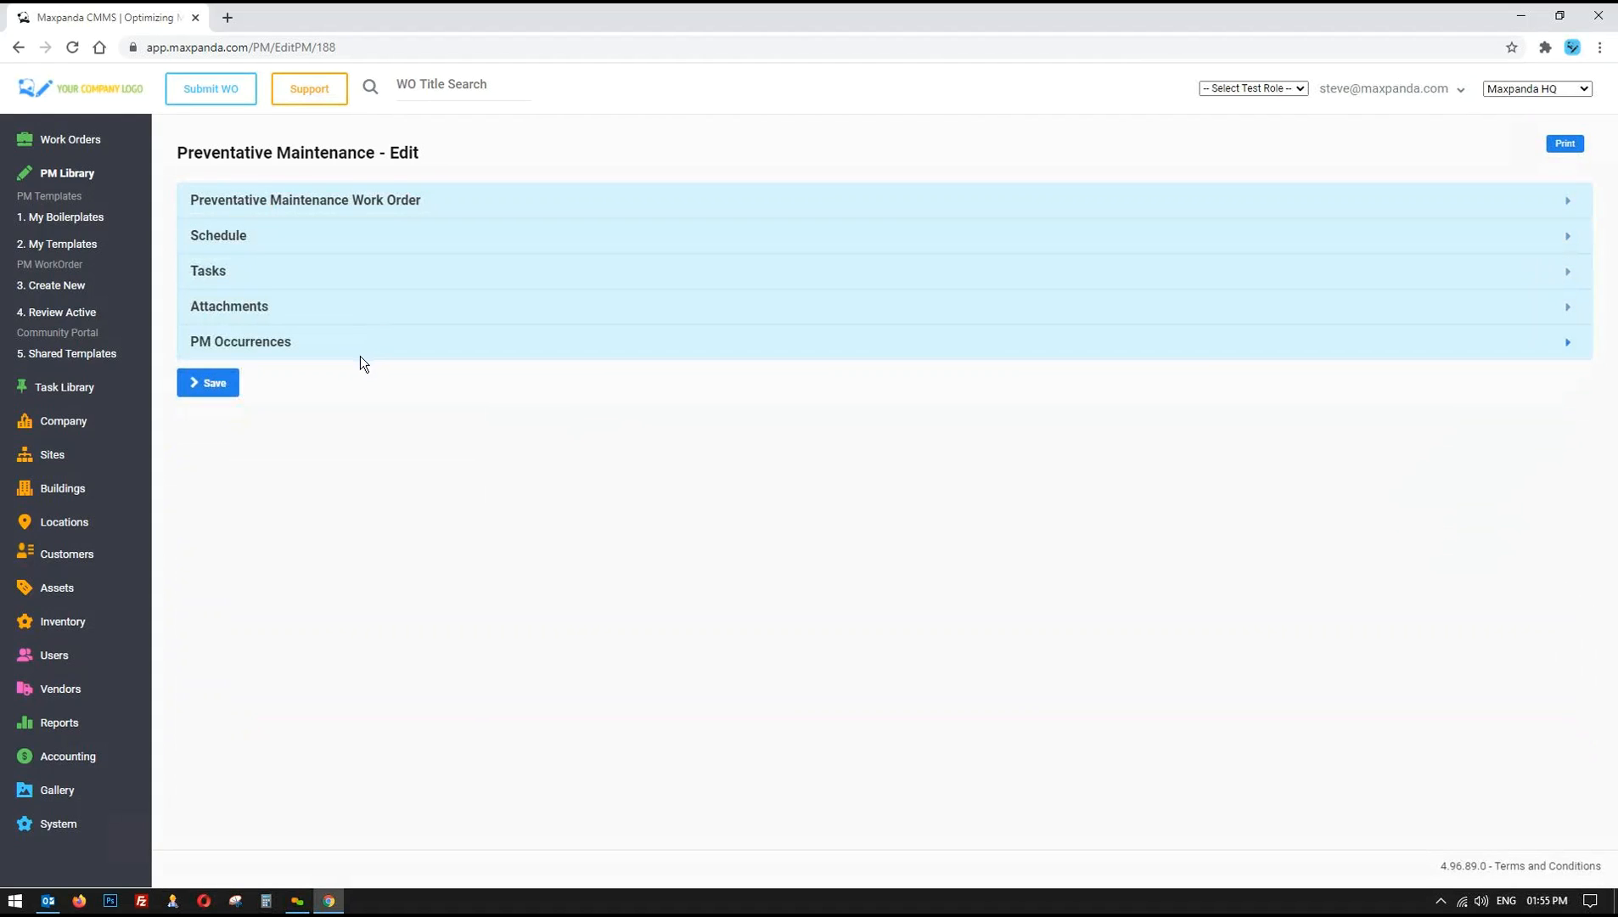
{"action": "left_click", "coordinate": [360, 355]}
{"action": "left_click_drag", "start_coordinate": [568, 481], "coordinate": [939, 820]}
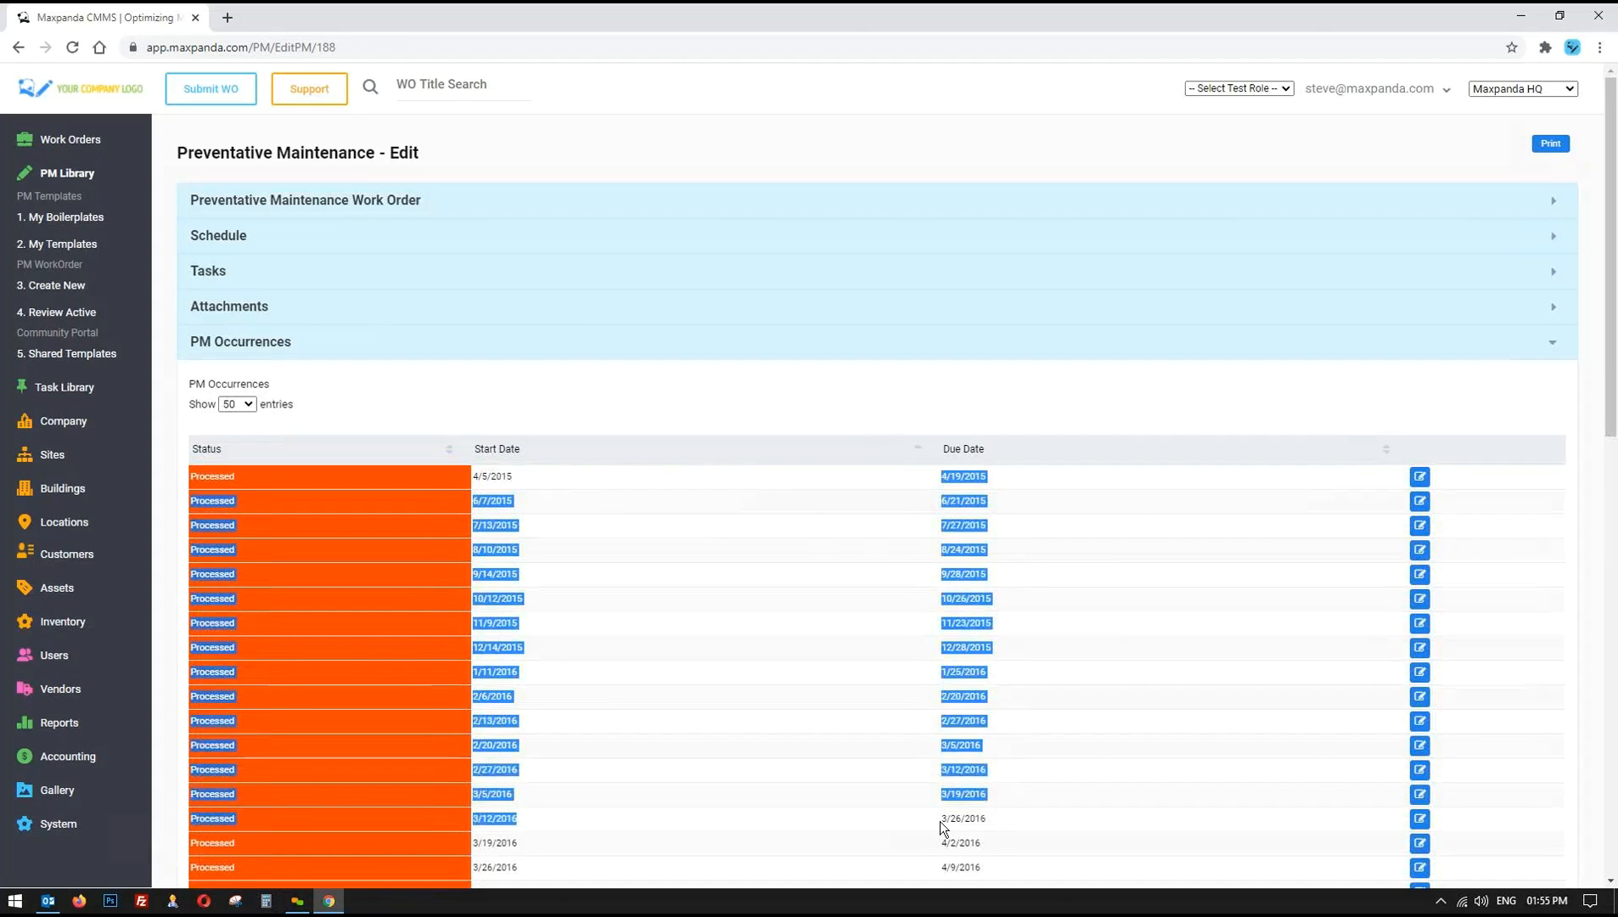
- Return to the PM's work order details and undo the test title to restore Rheem HVAC Inspection
{"action": "left_click", "coordinate": [543, 204]}
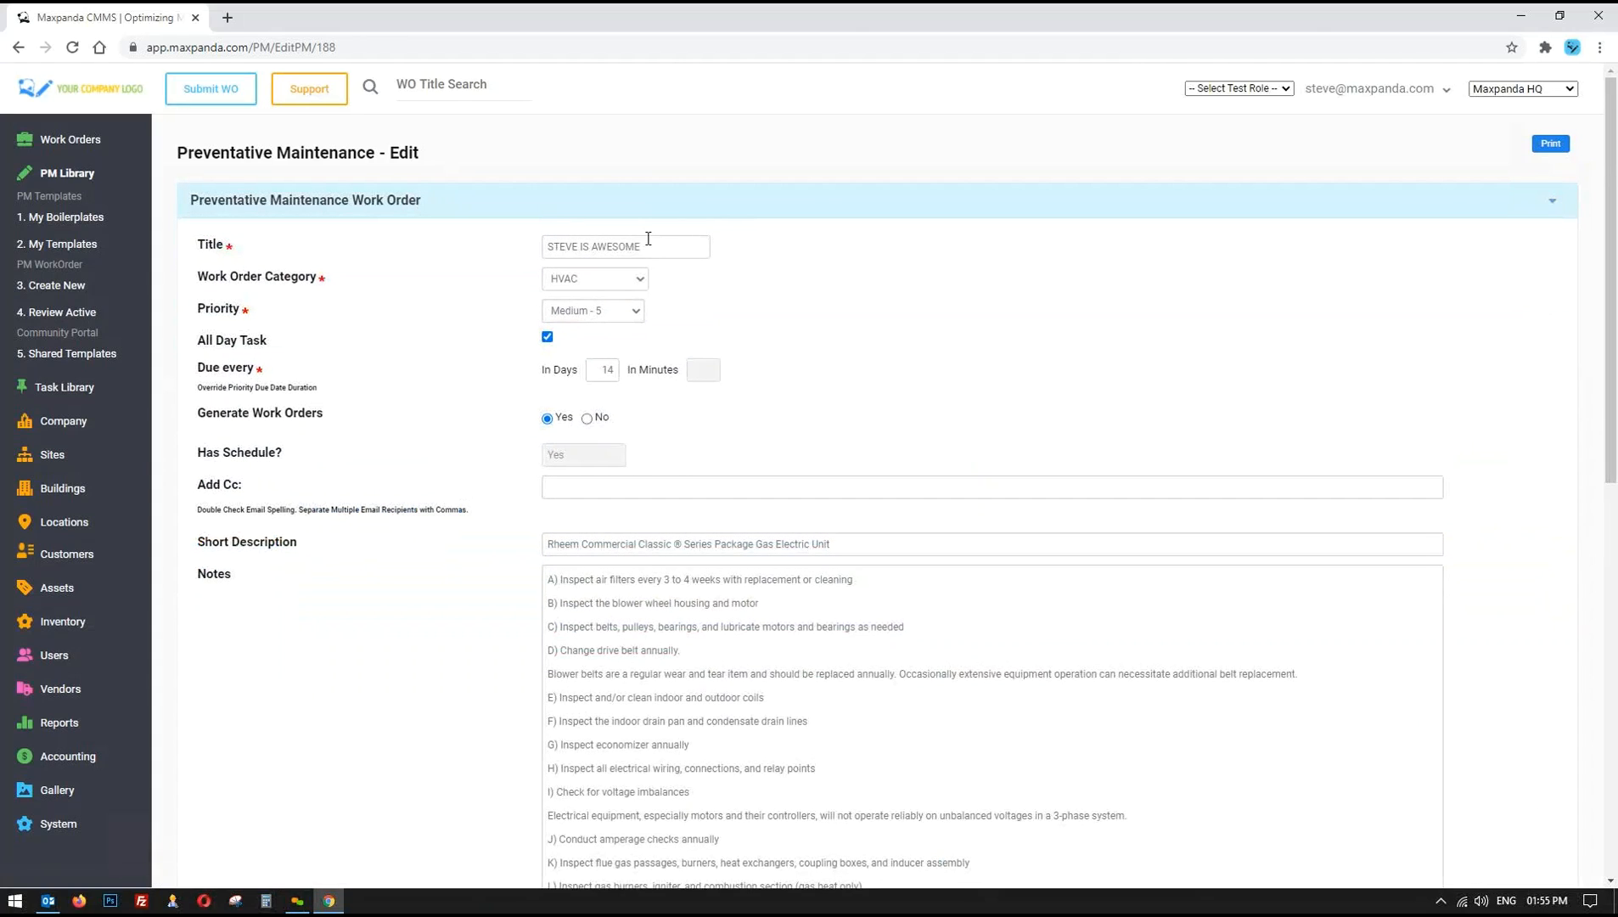
{"action": "left_click_drag", "start_coordinate": [658, 241], "coordinate": [524, 251]}
{"action": "type", "text": "STEVE IS AWEOM"}
{"action": "key", "text": "ctrl+z"}
{"action": "left_click", "coordinate": [806, 255]}
{"action": "left_click_drag", "start_coordinate": [668, 246], "coordinate": [489, 243]}
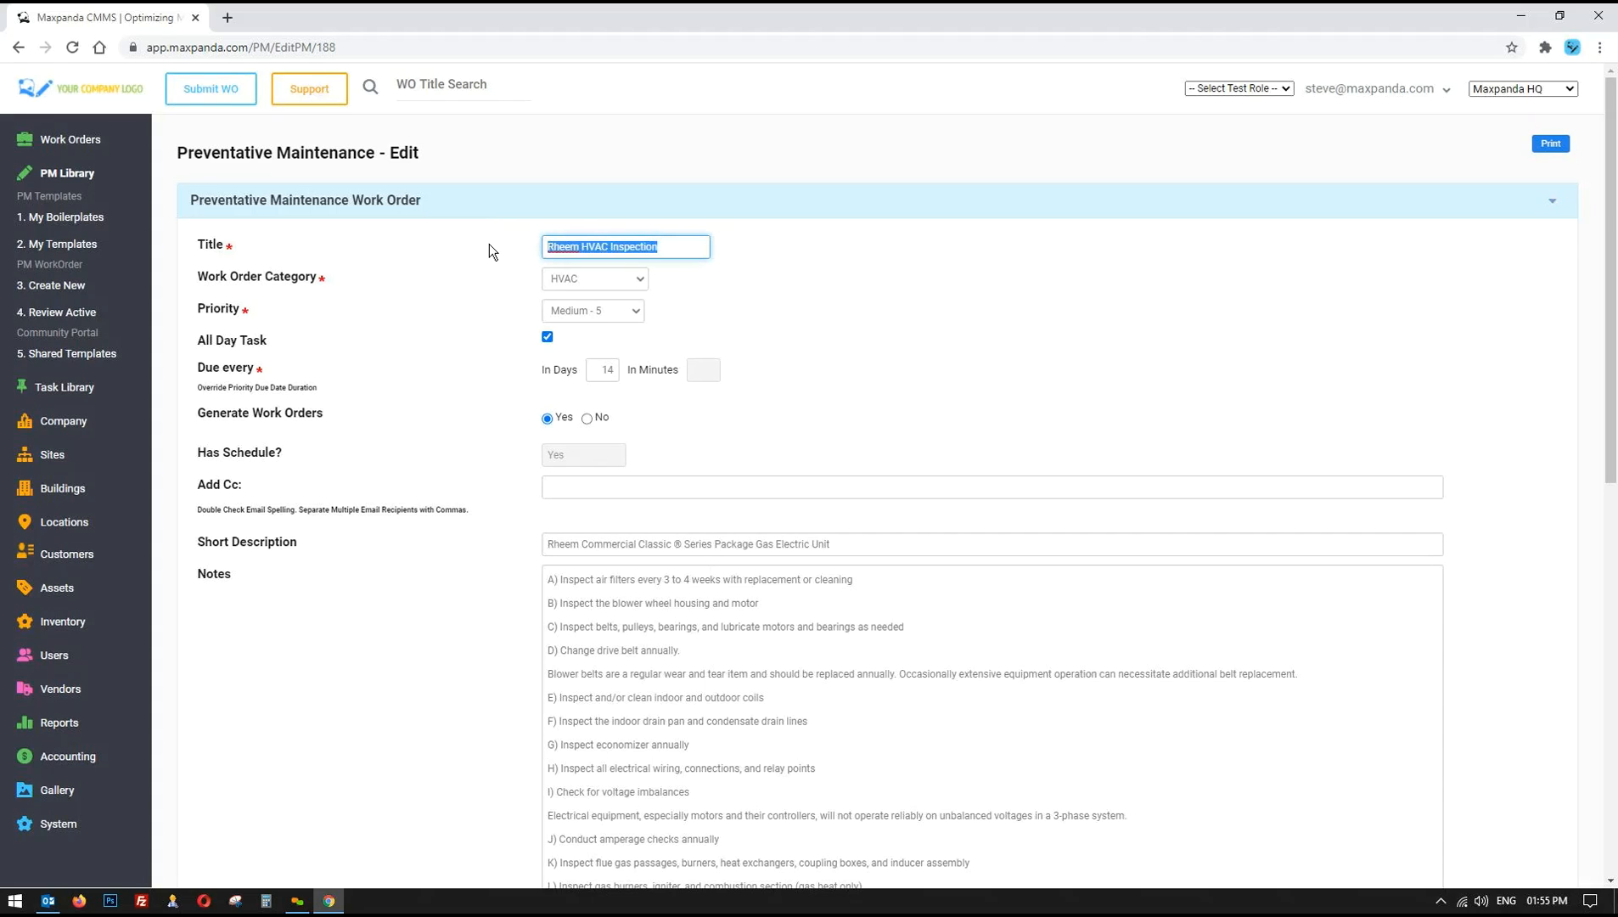
- Append "- pm" to the end of the PM's Rheem HVAC Inspection title and highlight the added suffix
{"action": "left_click", "coordinate": [659, 243]}
{"action": "type", "text": "- pm"}
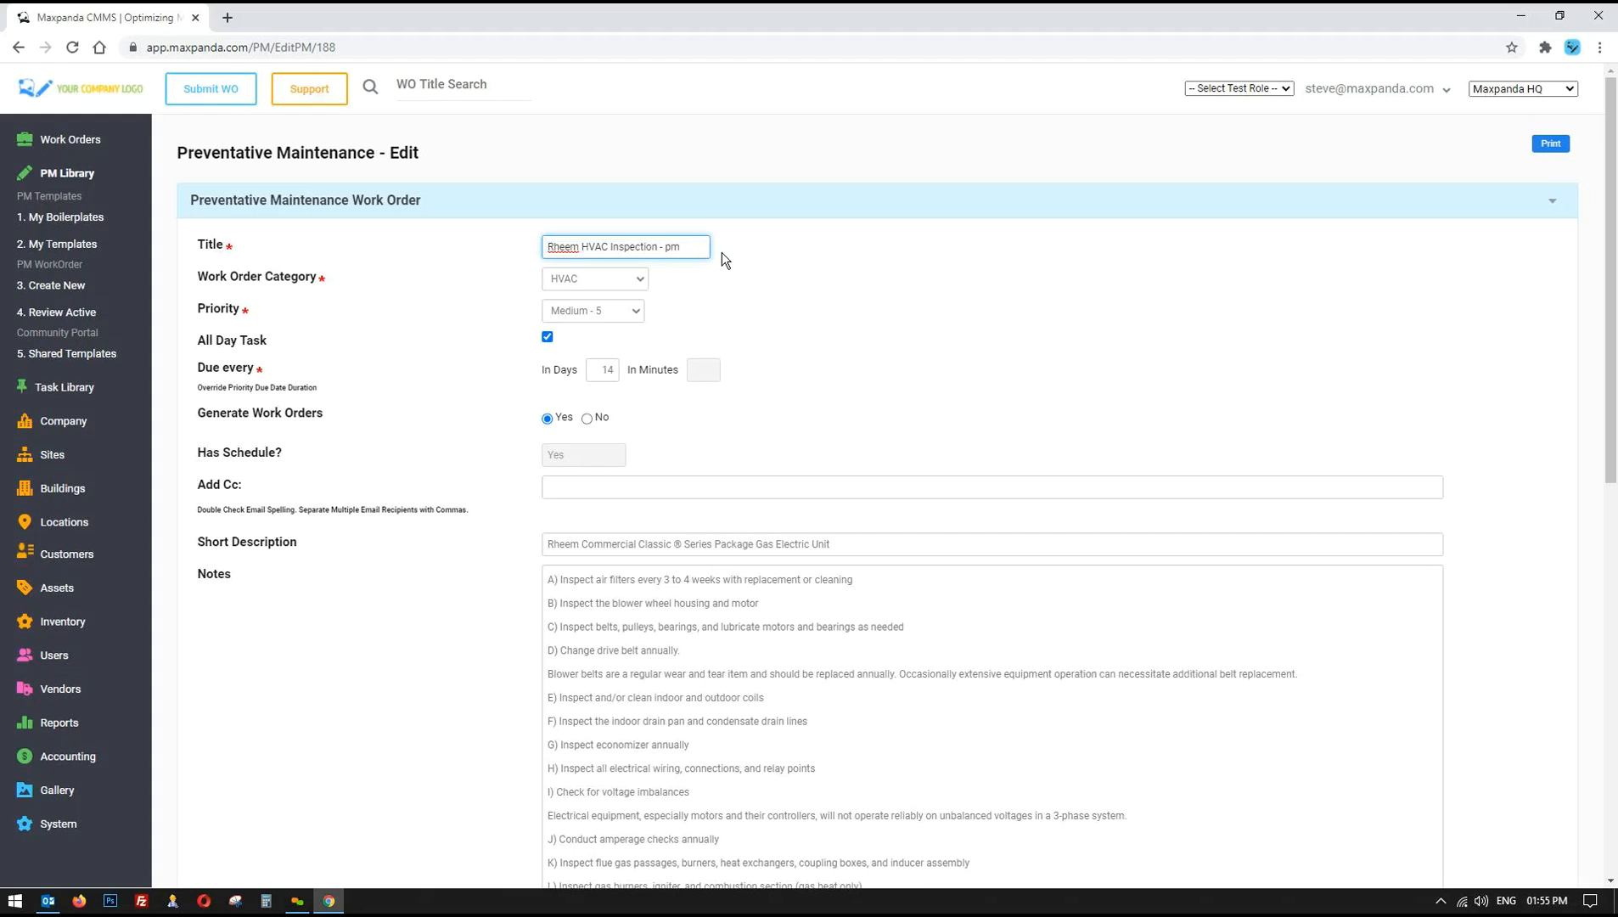
{"action": "key", "text": "shift+Left"}
{"action": "key", "text": "shift+Left"}
{"action": "key", "text": "shift+Left"}
{"action": "key", "text": "shift+Left"}
{"action": "key", "text": "shift+Left"}
{"action": "key", "text": "shift+Left"}
- Open the site's work order list view and filter it by type PM
{"action": "left_click", "coordinate": [57, 144]}
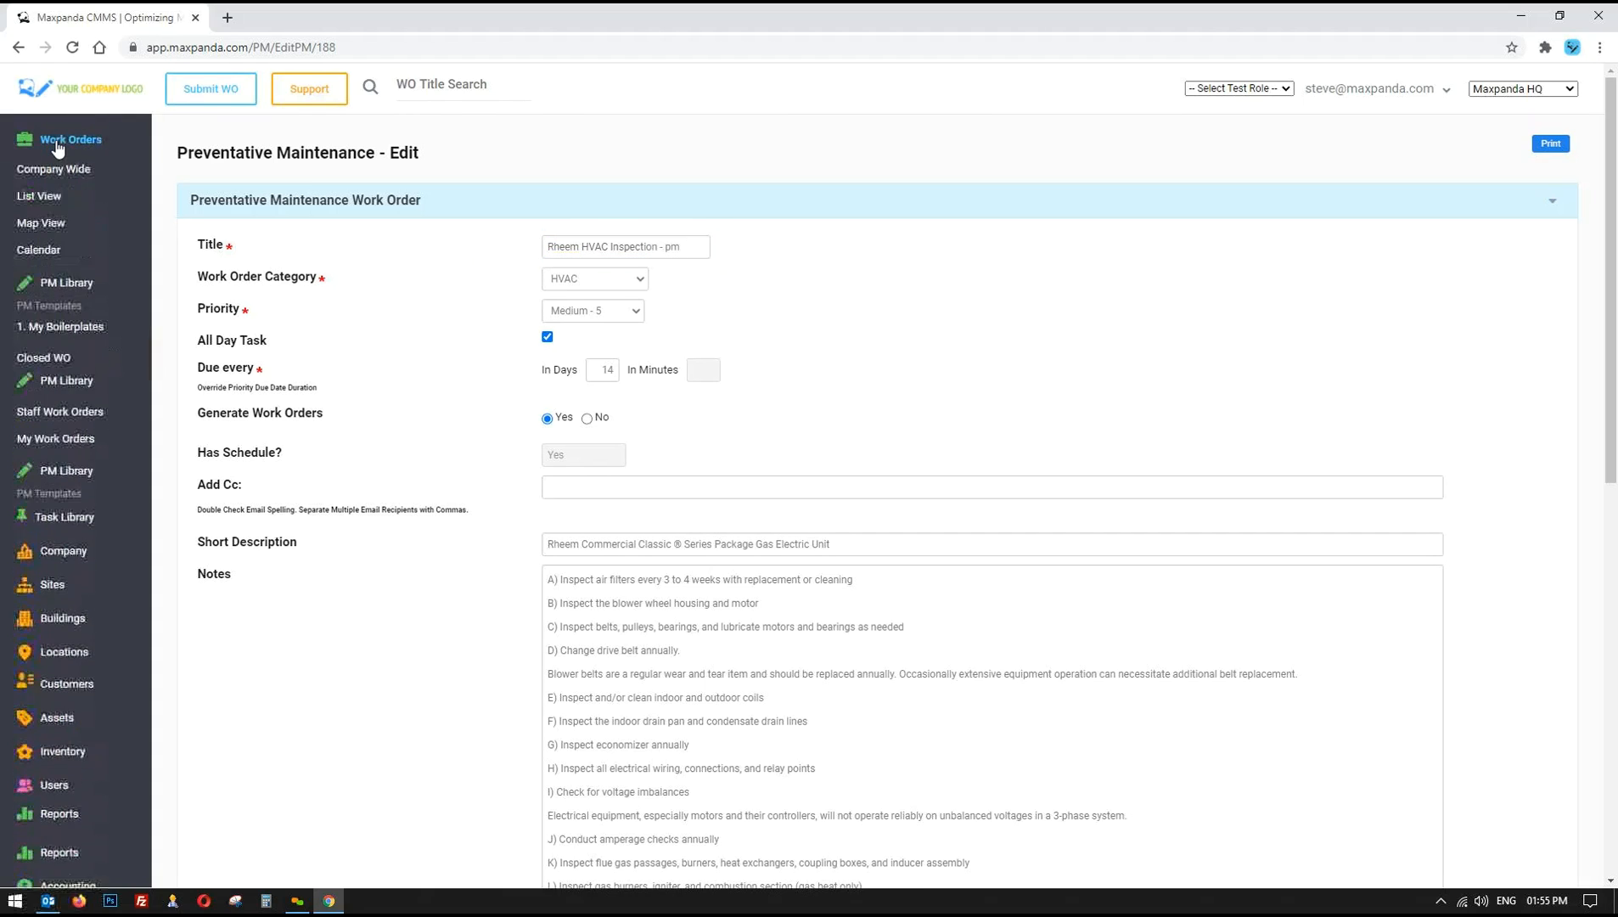
{"action": "left_click", "coordinate": [46, 195]}
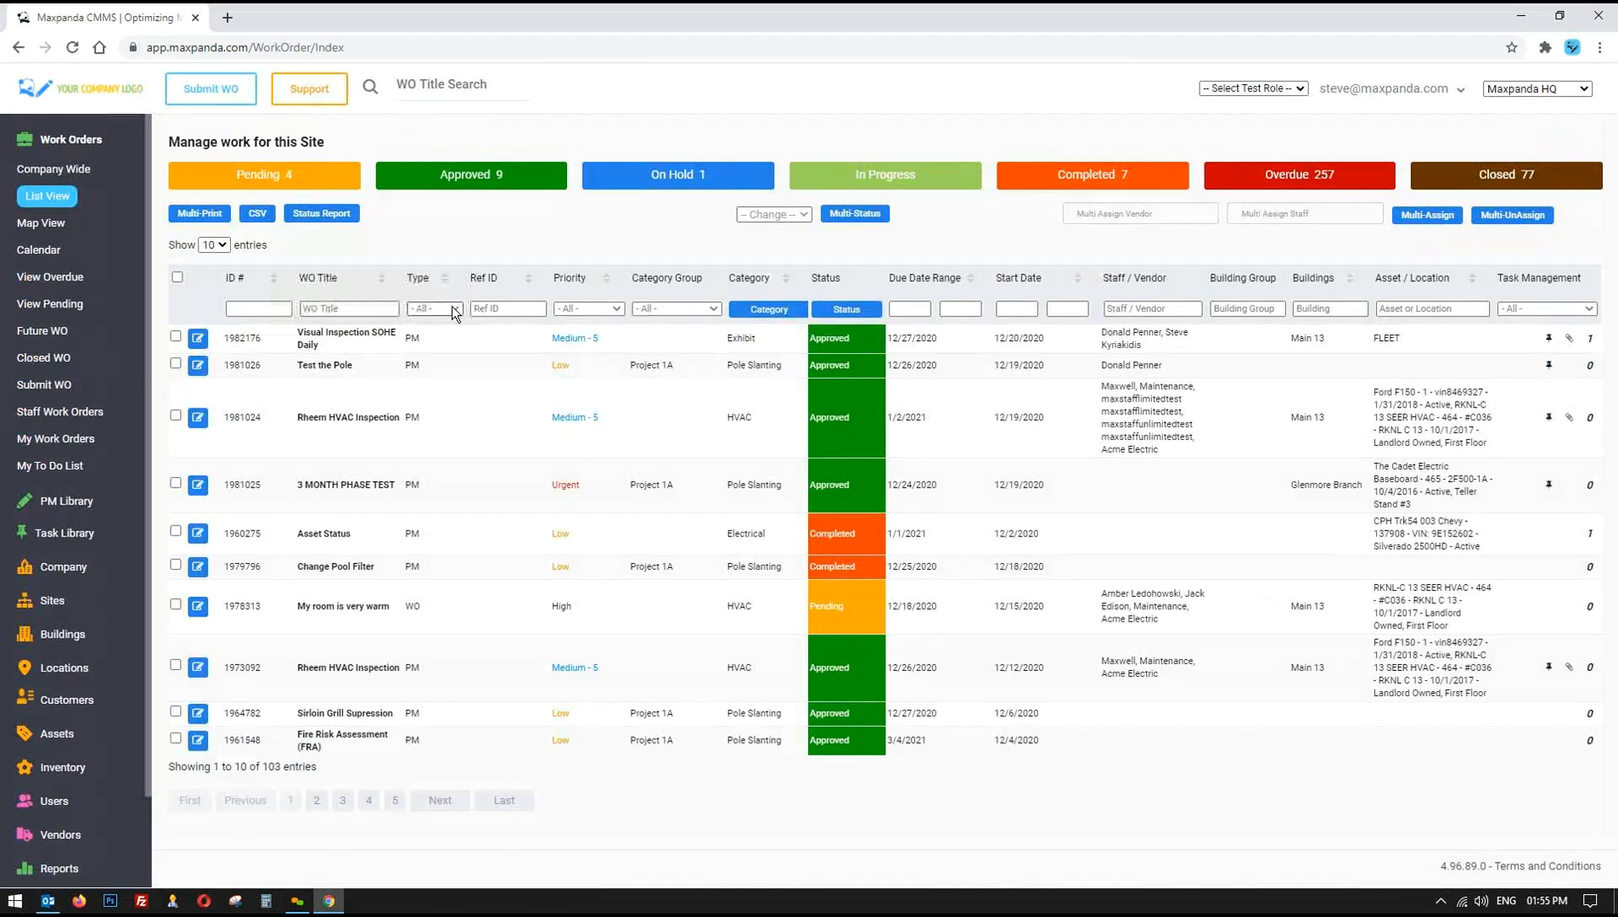
{"action": "left_click", "coordinate": [450, 309]}
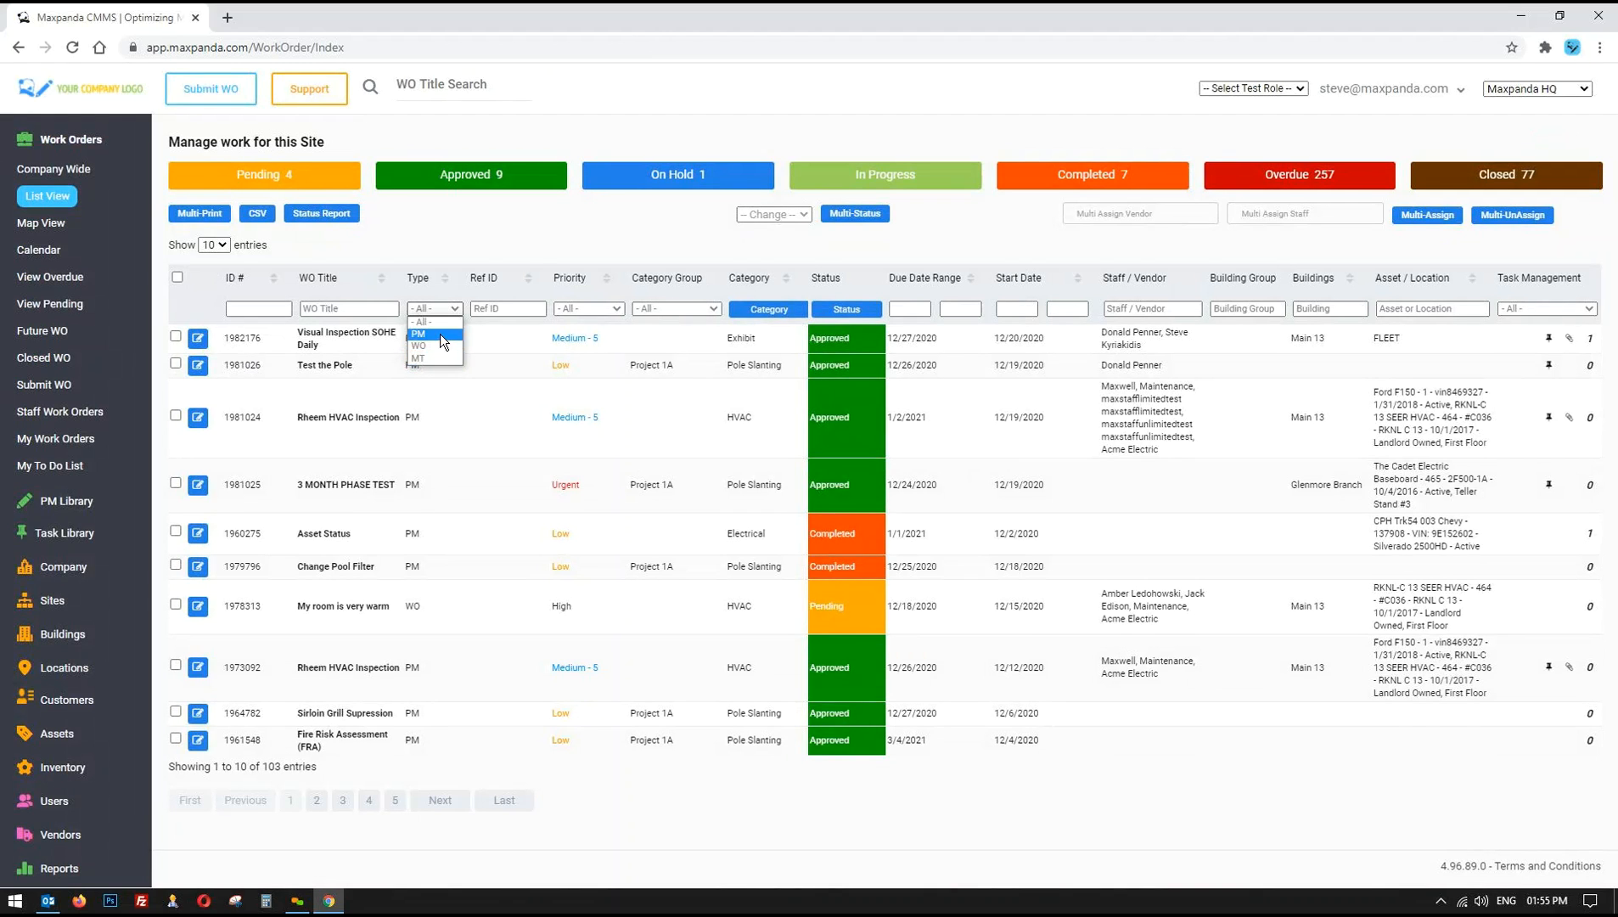
{"action": "left_click", "coordinate": [440, 334]}
- Examine the Rheem HVAC Inspection work order's title, type, priority and assigned staff, and reset the type filter to All
{"action": "left_click_drag", "start_coordinate": [298, 417], "coordinate": [479, 424]}
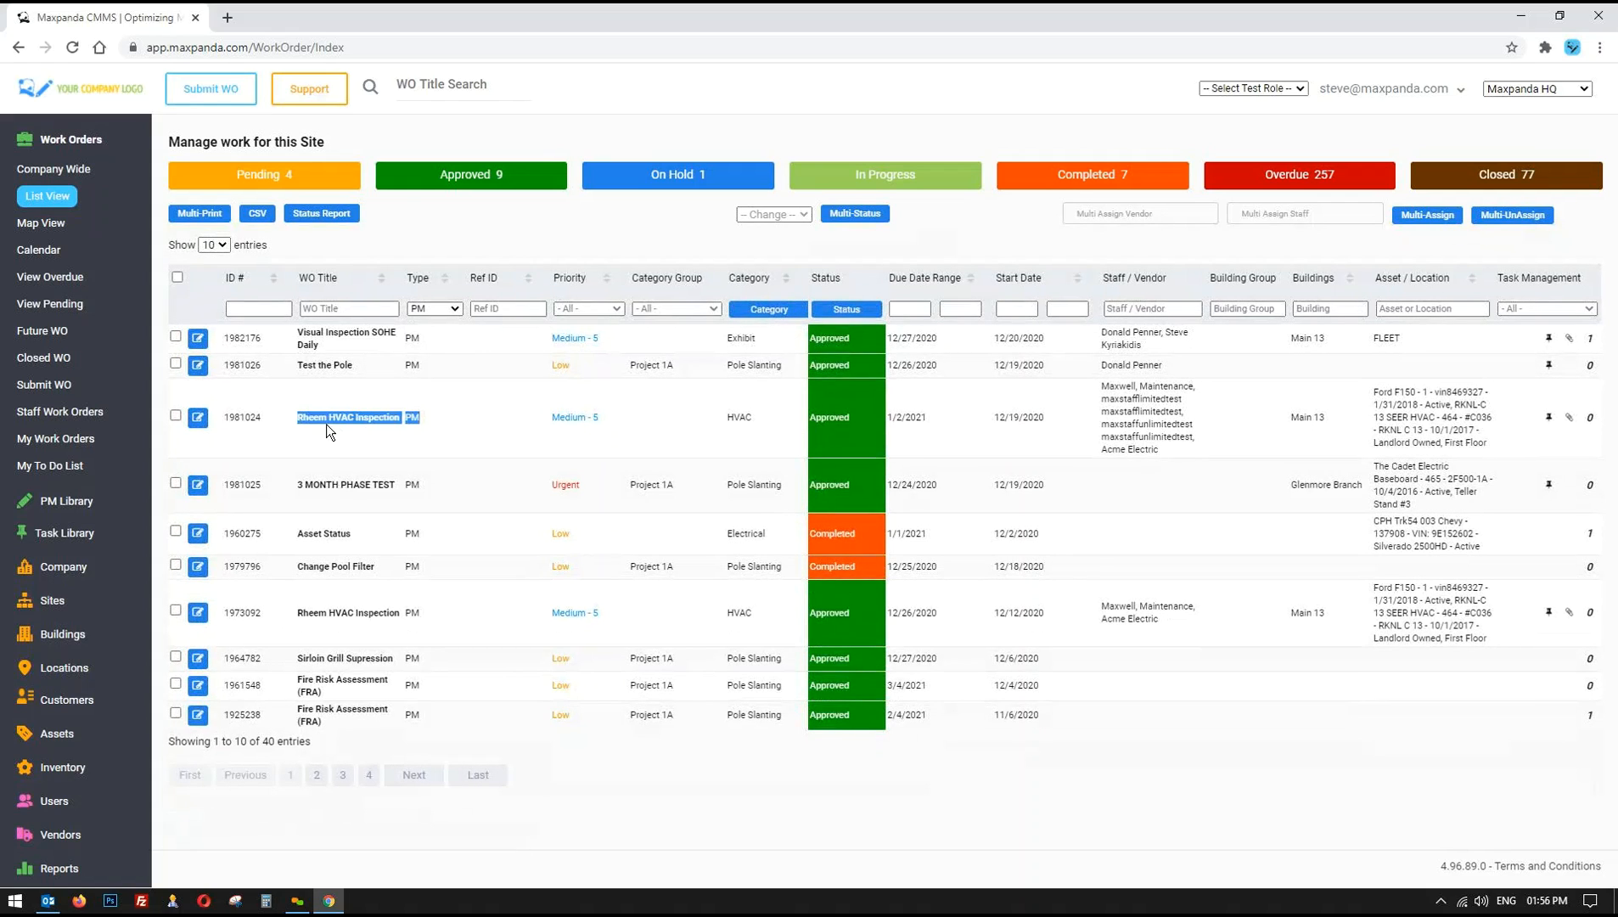
{"action": "left_click", "coordinate": [289, 419]}
{"action": "left_click_drag", "start_coordinate": [396, 415], "coordinate": [402, 417]}
{"action": "left_click_drag", "start_coordinate": [549, 417], "coordinate": [625, 416]}
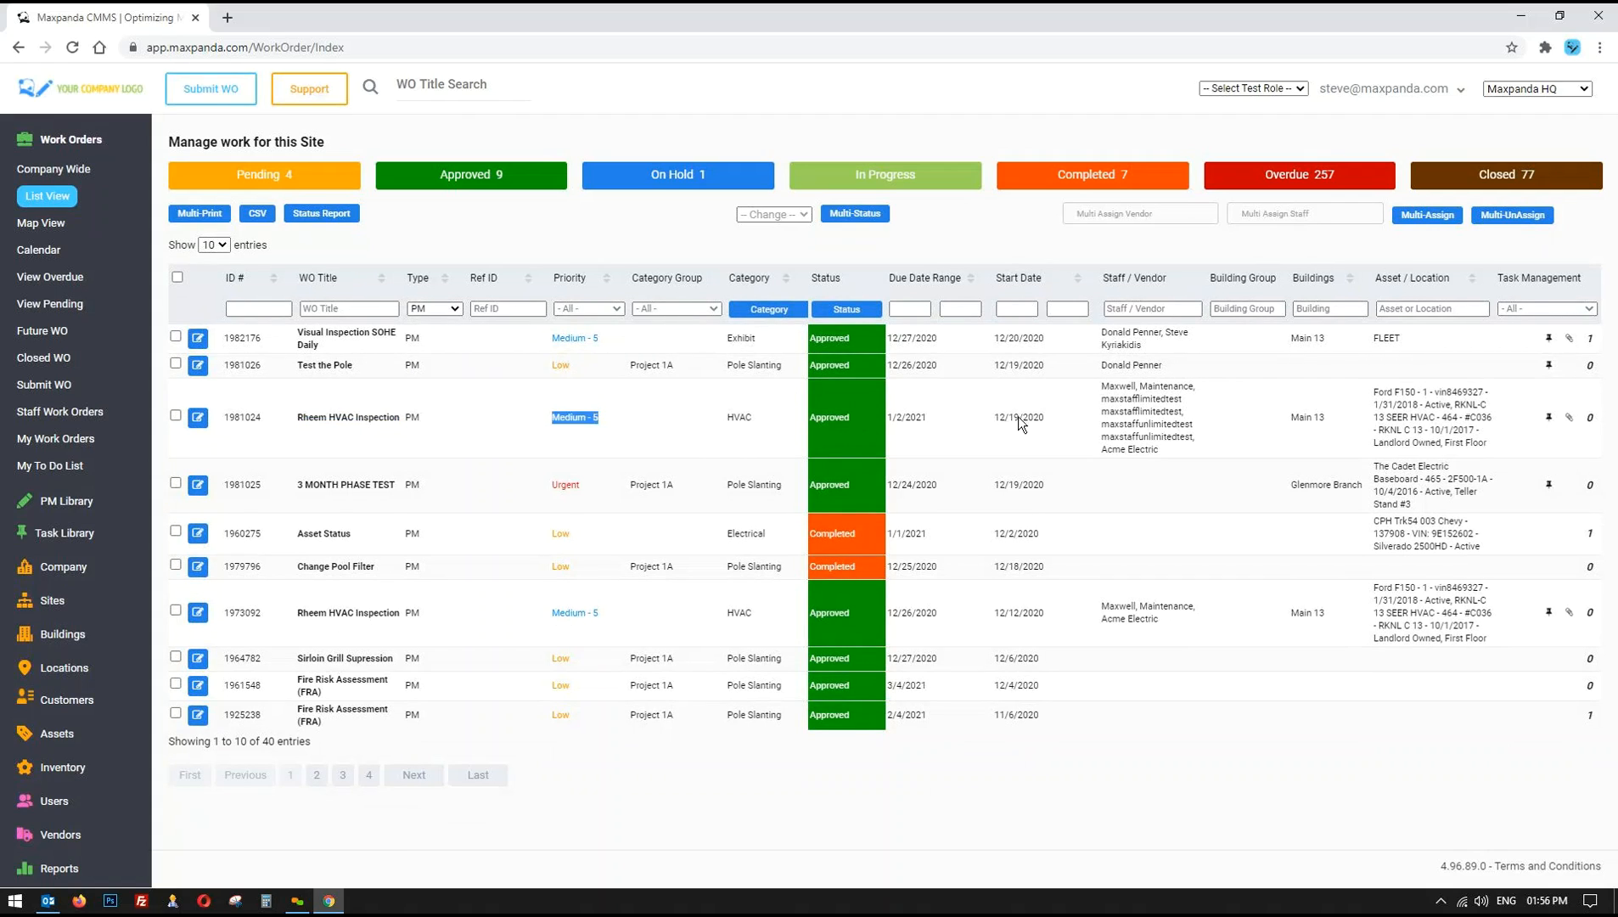
{"action": "triple_click", "coordinate": [1115, 418]}
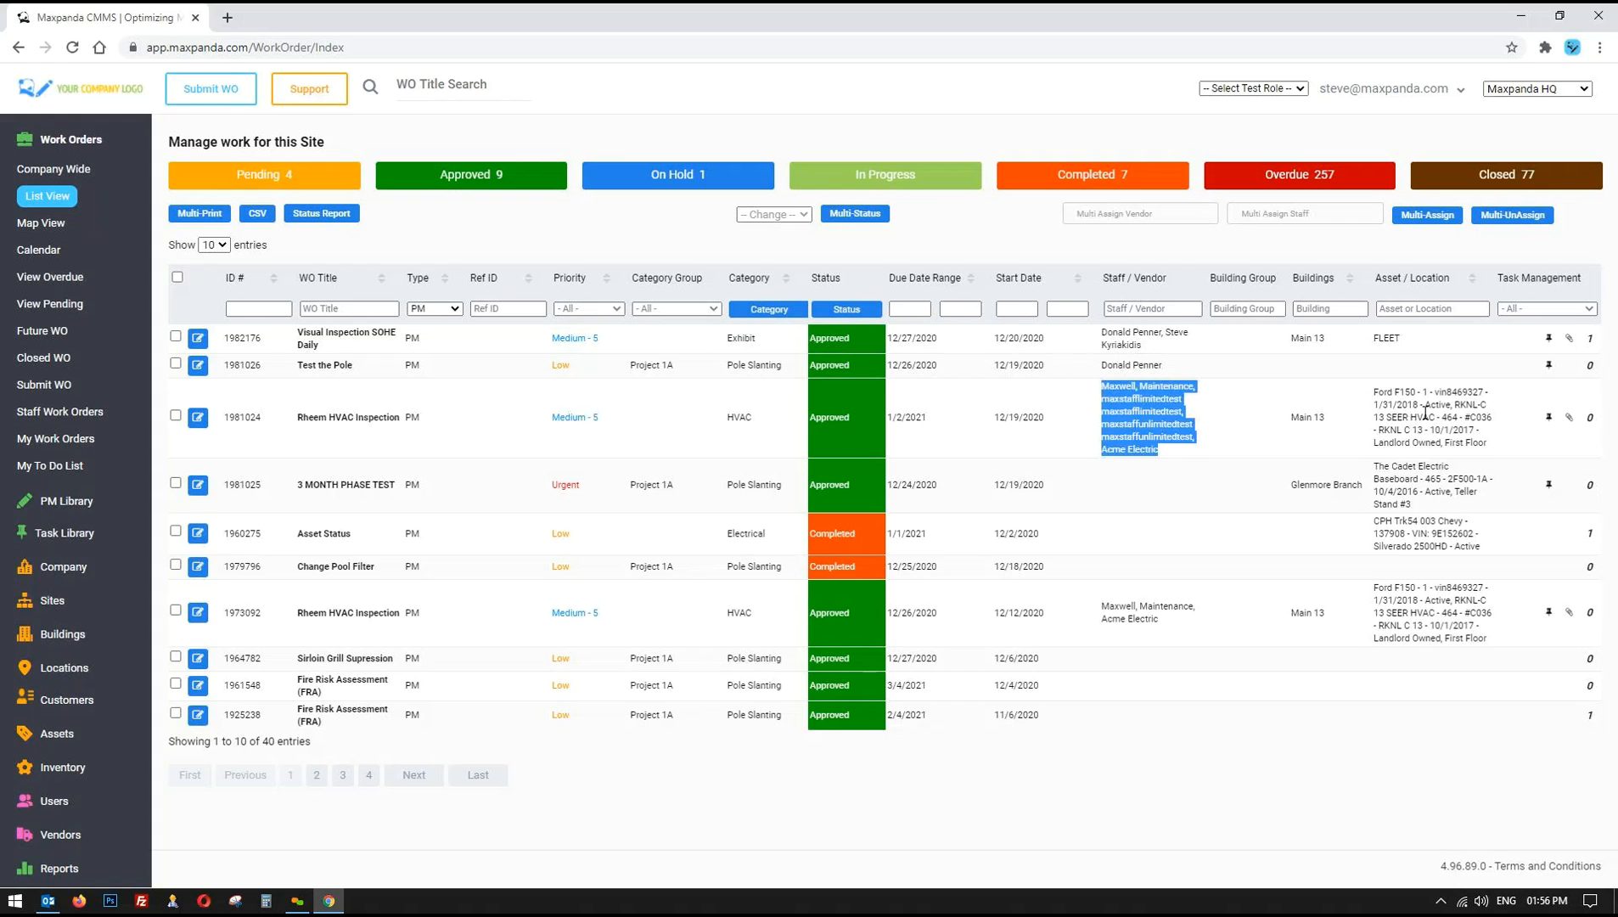
{"action": "left_click", "coordinate": [435, 308]}
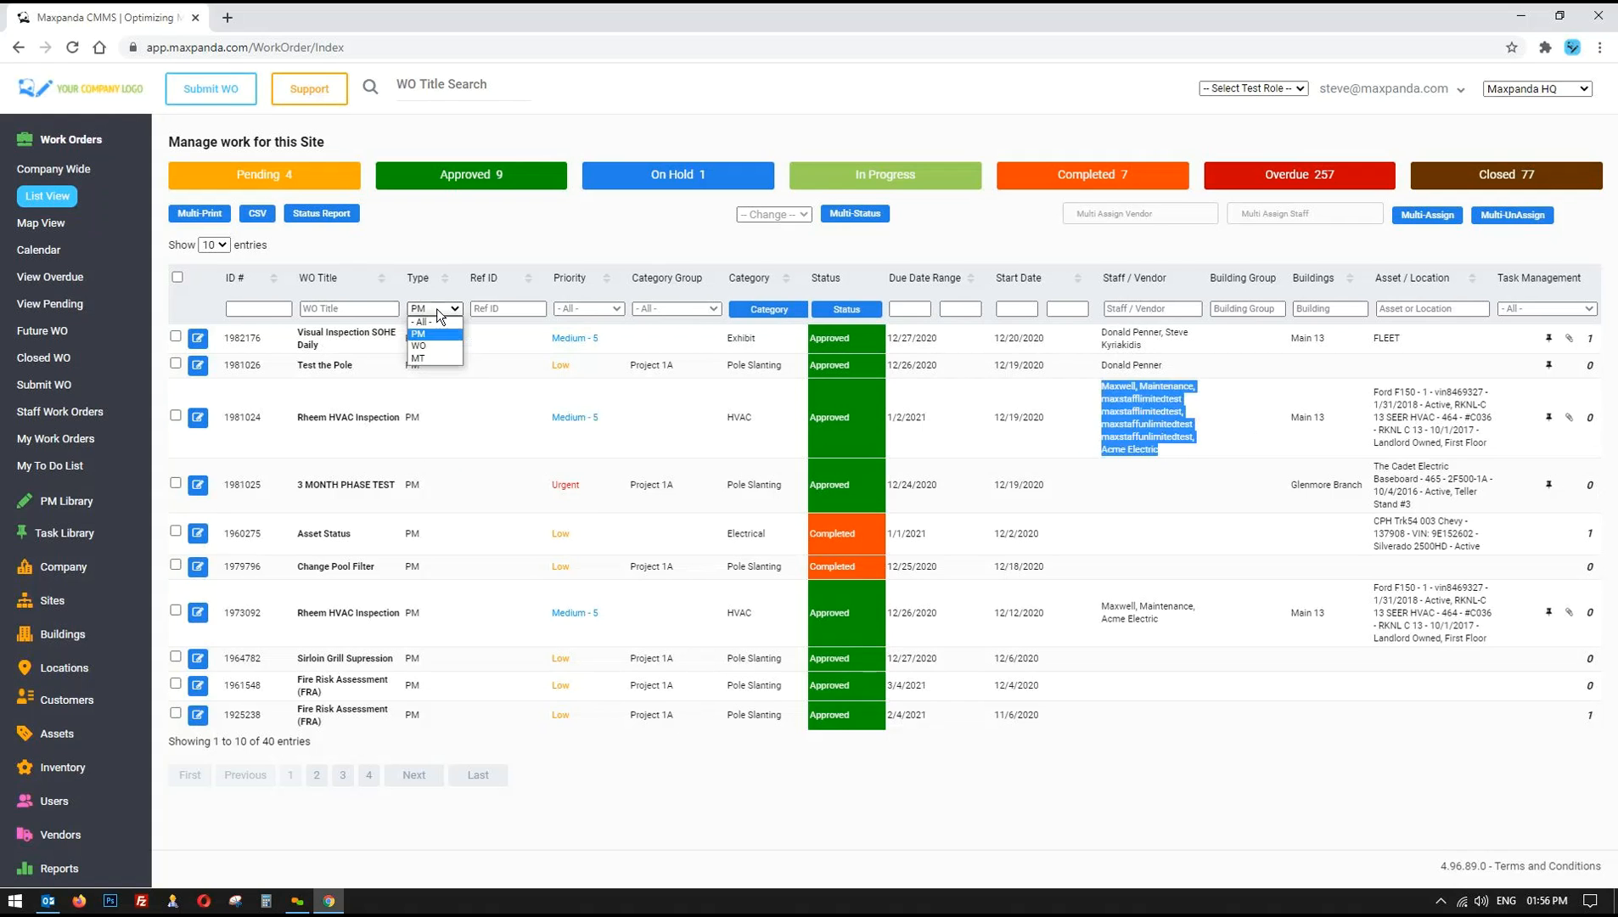
{"action": "left_click", "coordinate": [439, 323]}
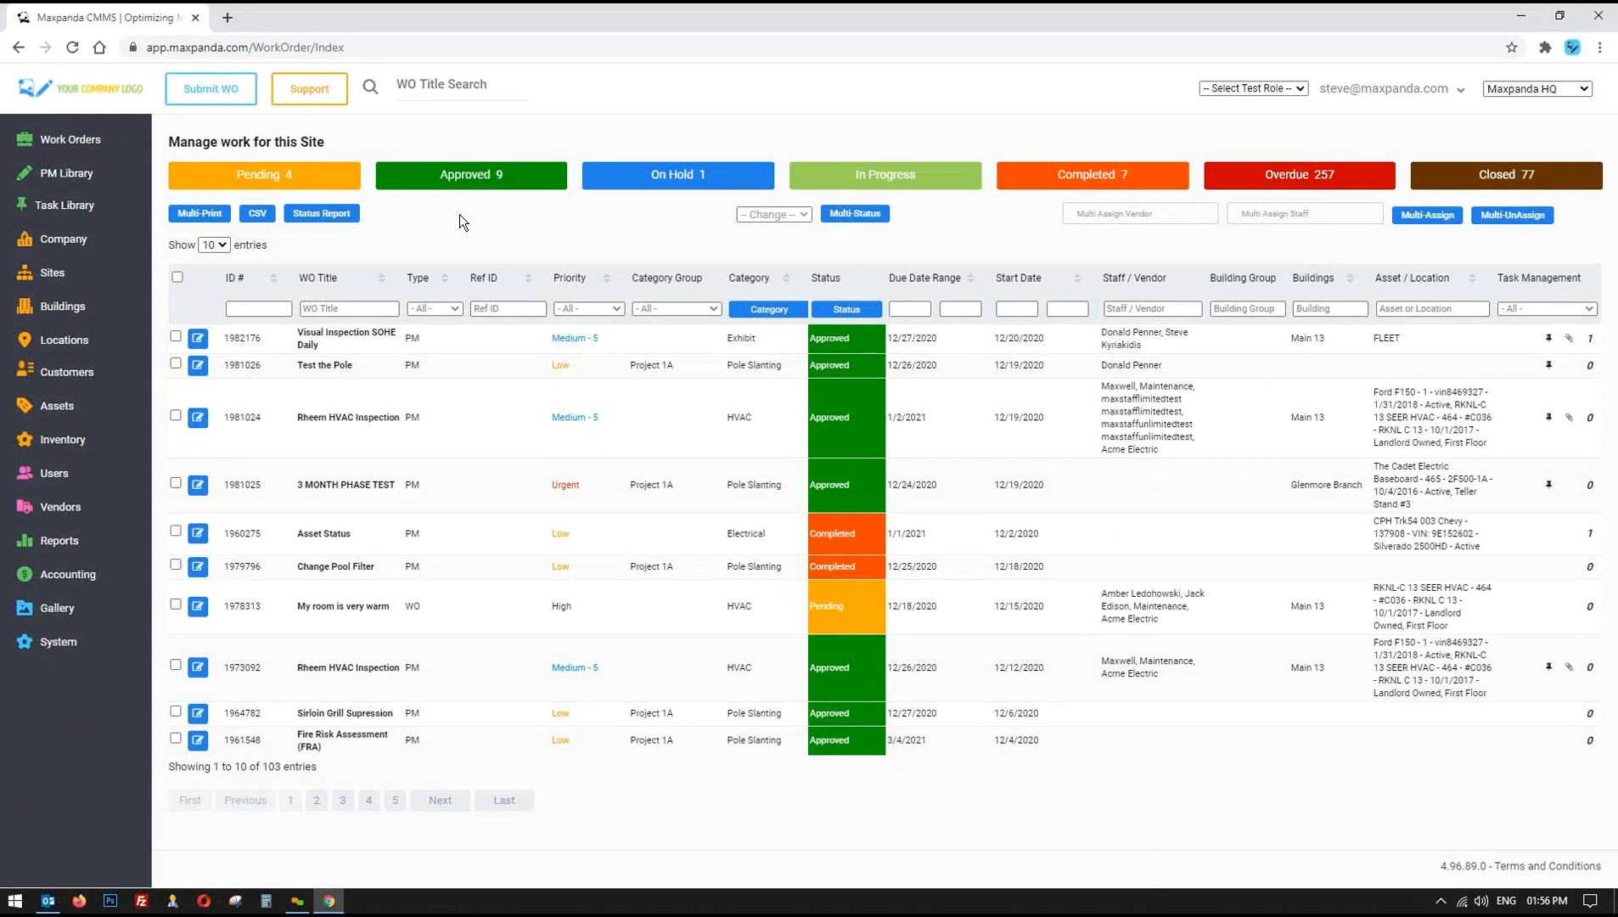
- Expand the Reports section and check which test roles can be selected
{"action": "left_click", "coordinate": [56, 552]}
{"action": "scroll", "coordinate": [56, 552], "scroll_direction": "down", "scroll_amount": 4}
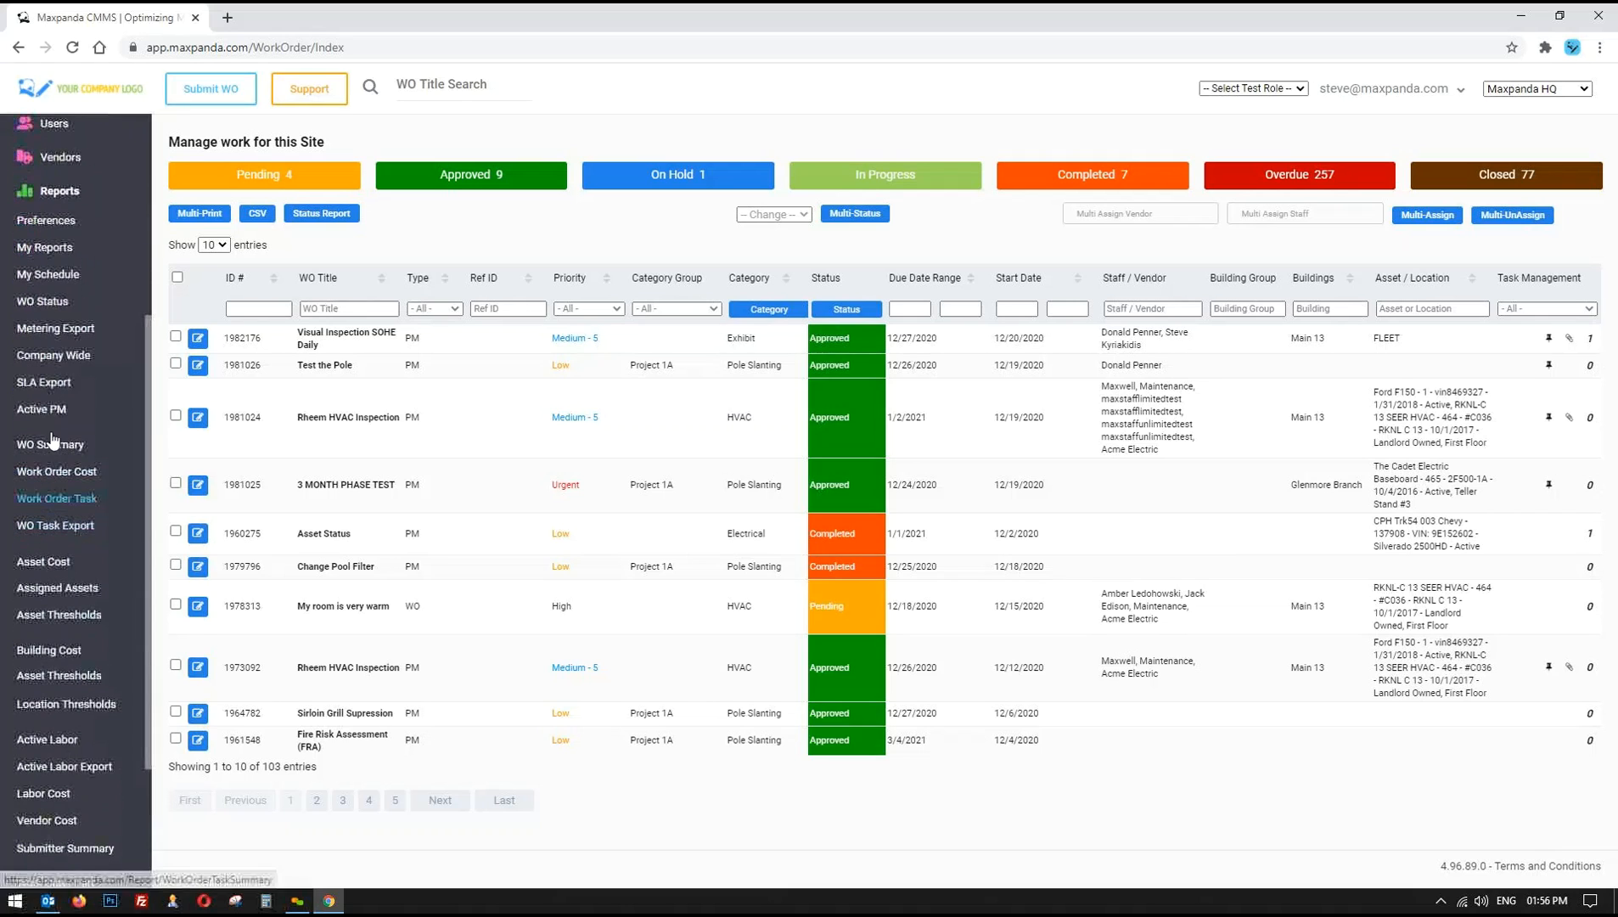
{"action": "left_click", "coordinate": [1255, 88]}
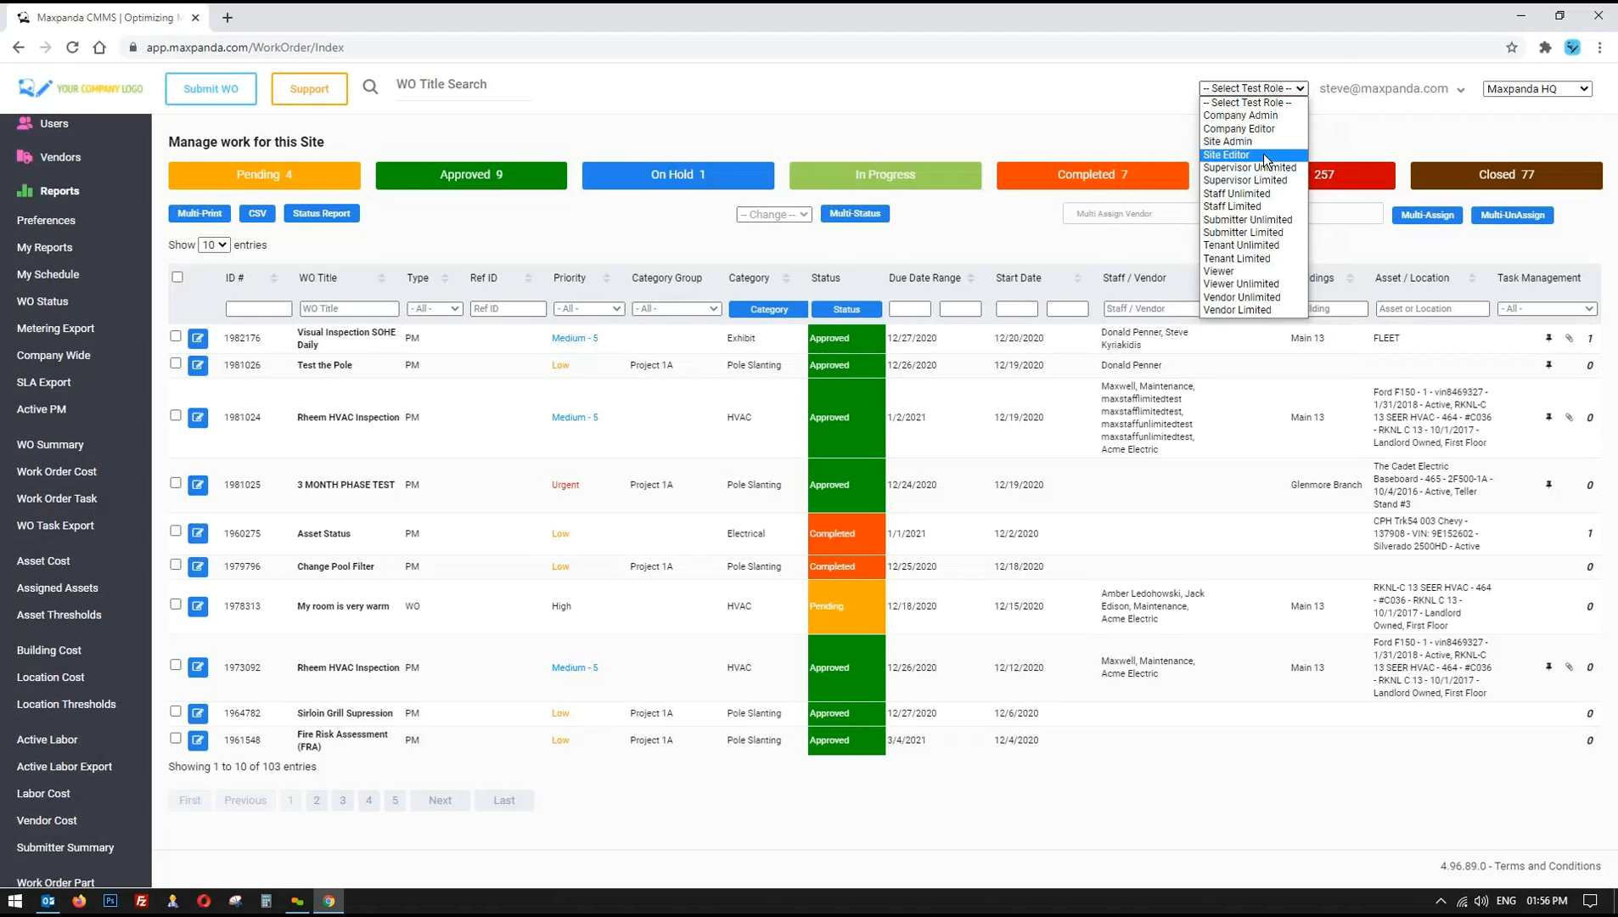
{"action": "left_click", "coordinate": [723, 105]}
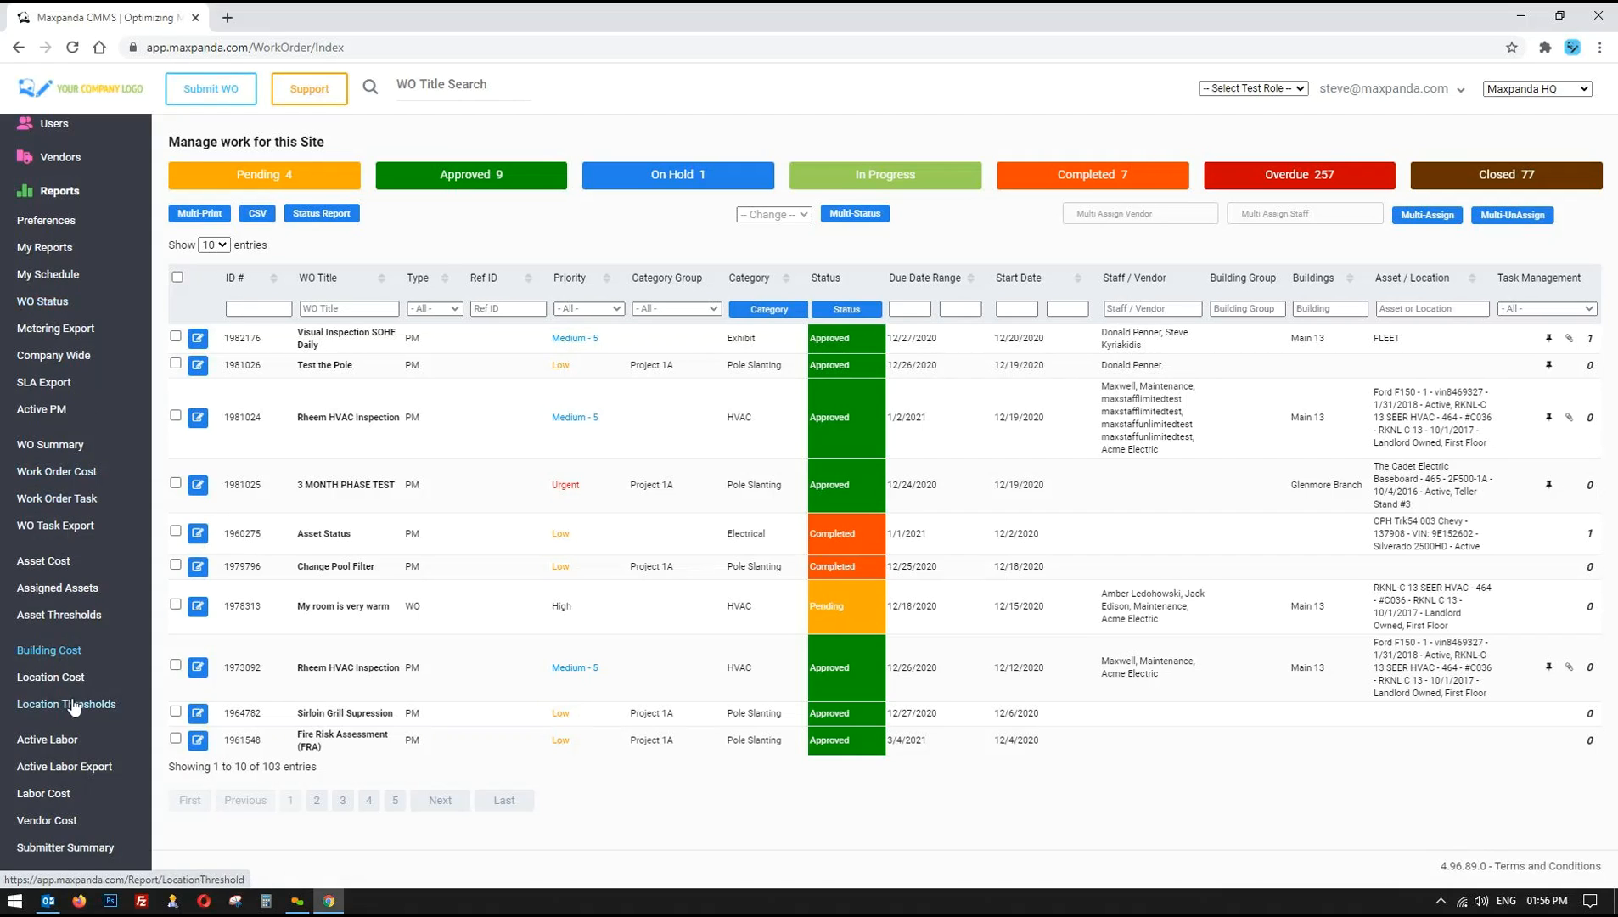
- Look through the full range of available reports, from Preferences down to Part Cost Report
{"action": "scroll", "coordinate": [51, 730], "scroll_direction": "down", "scroll_amount": 3}
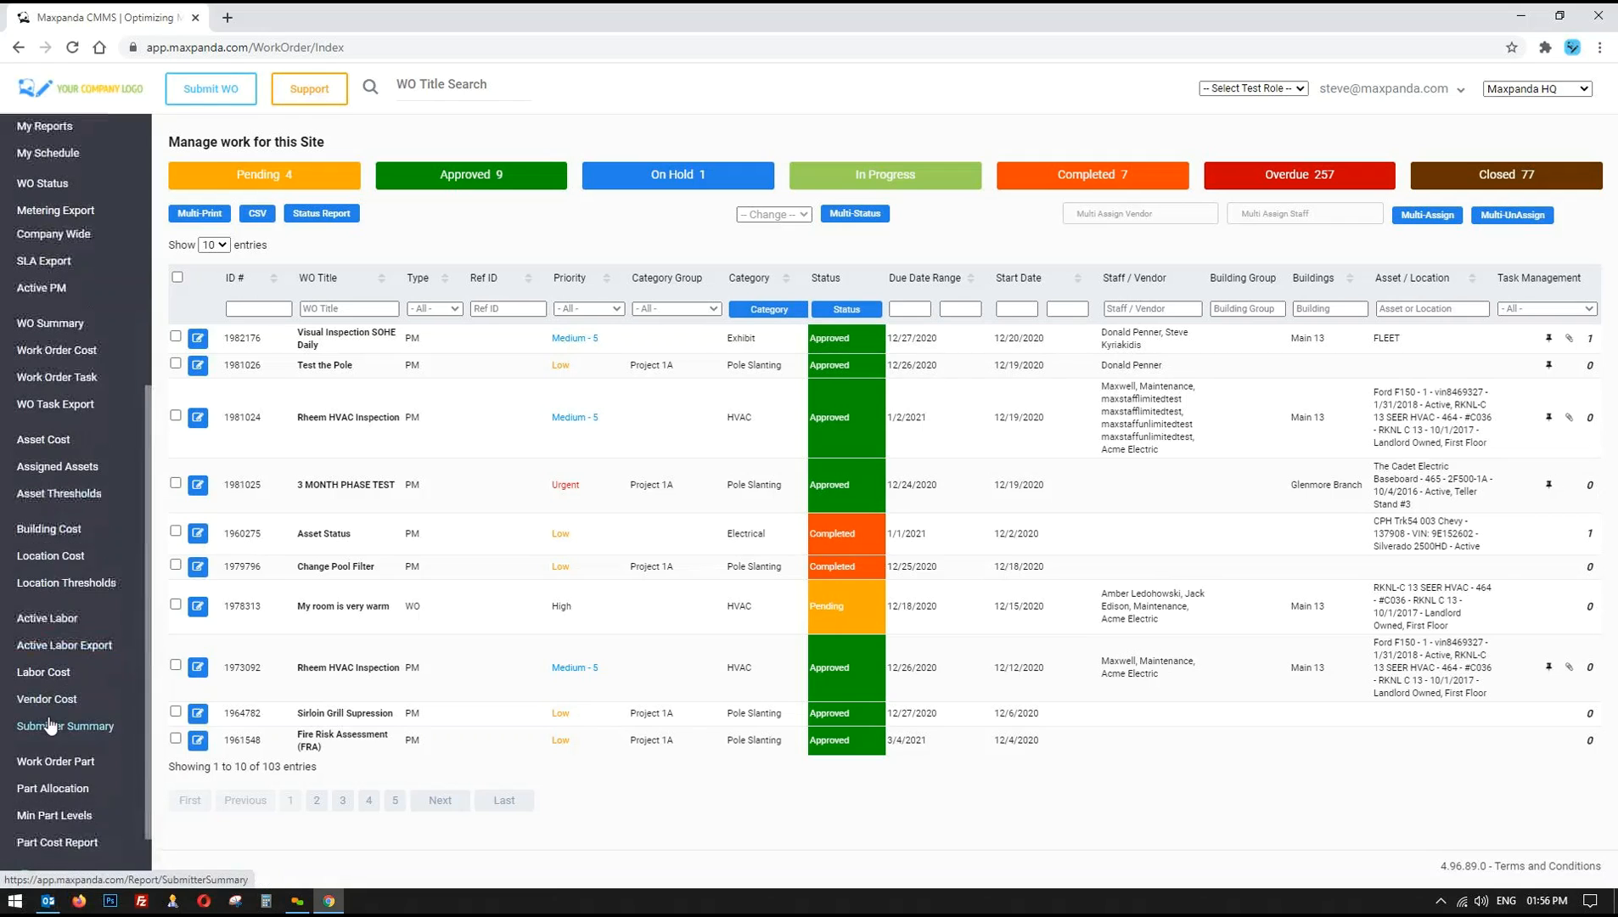
{"action": "scroll", "coordinate": [49, 725], "scroll_direction": "down", "scroll_amount": 2}
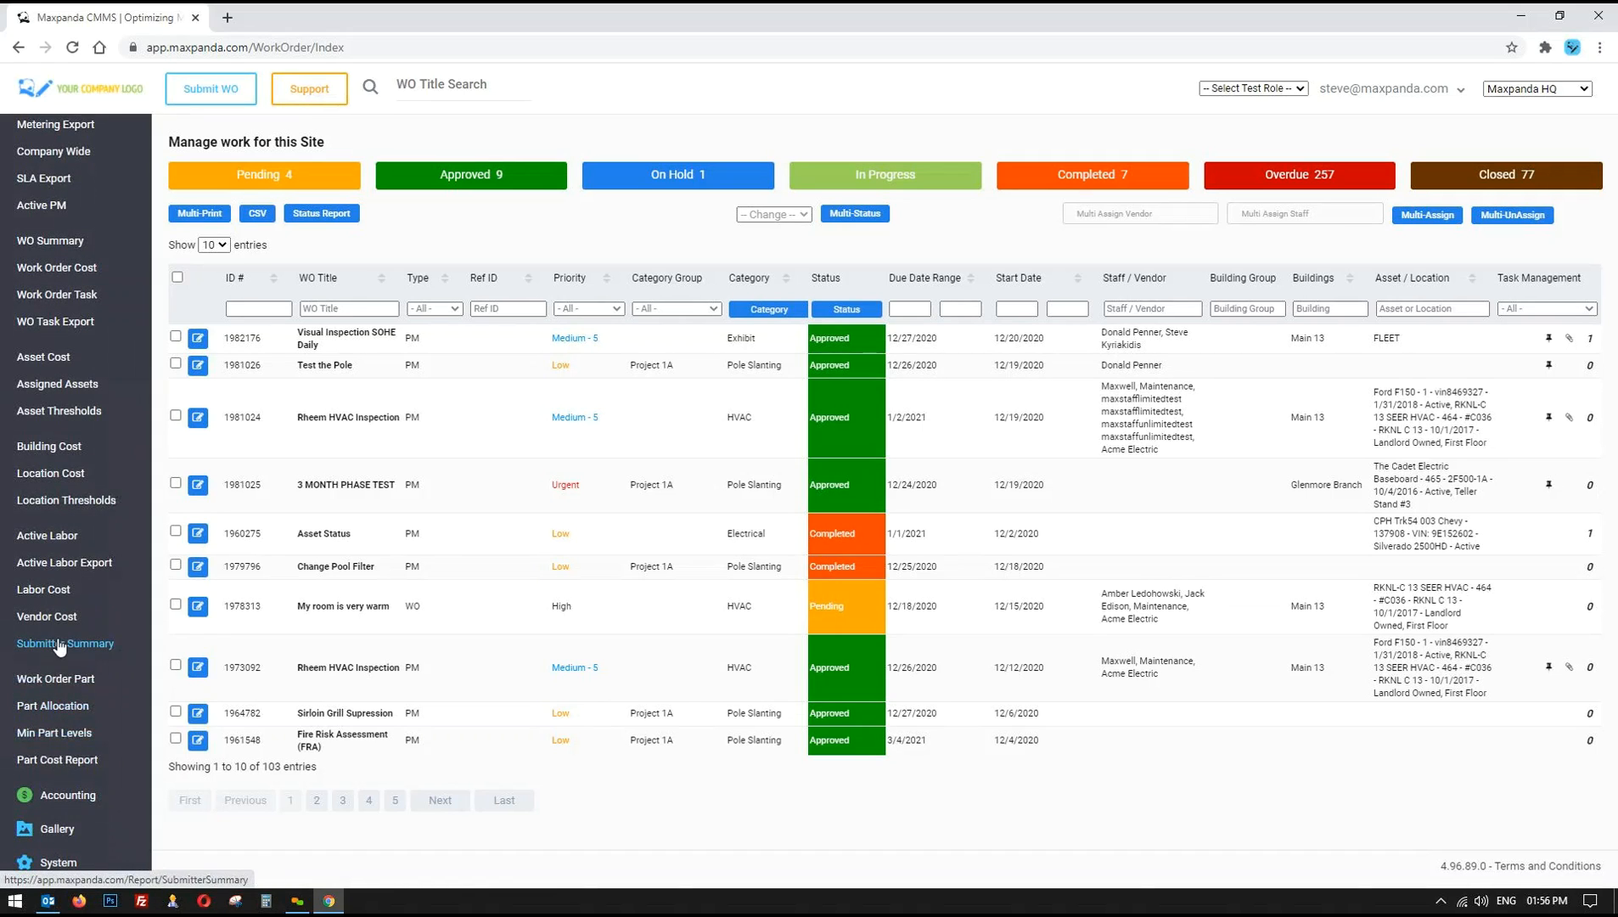
{"action": "scroll", "coordinate": [34, 560], "scroll_direction": "up", "scroll_amount": 4}
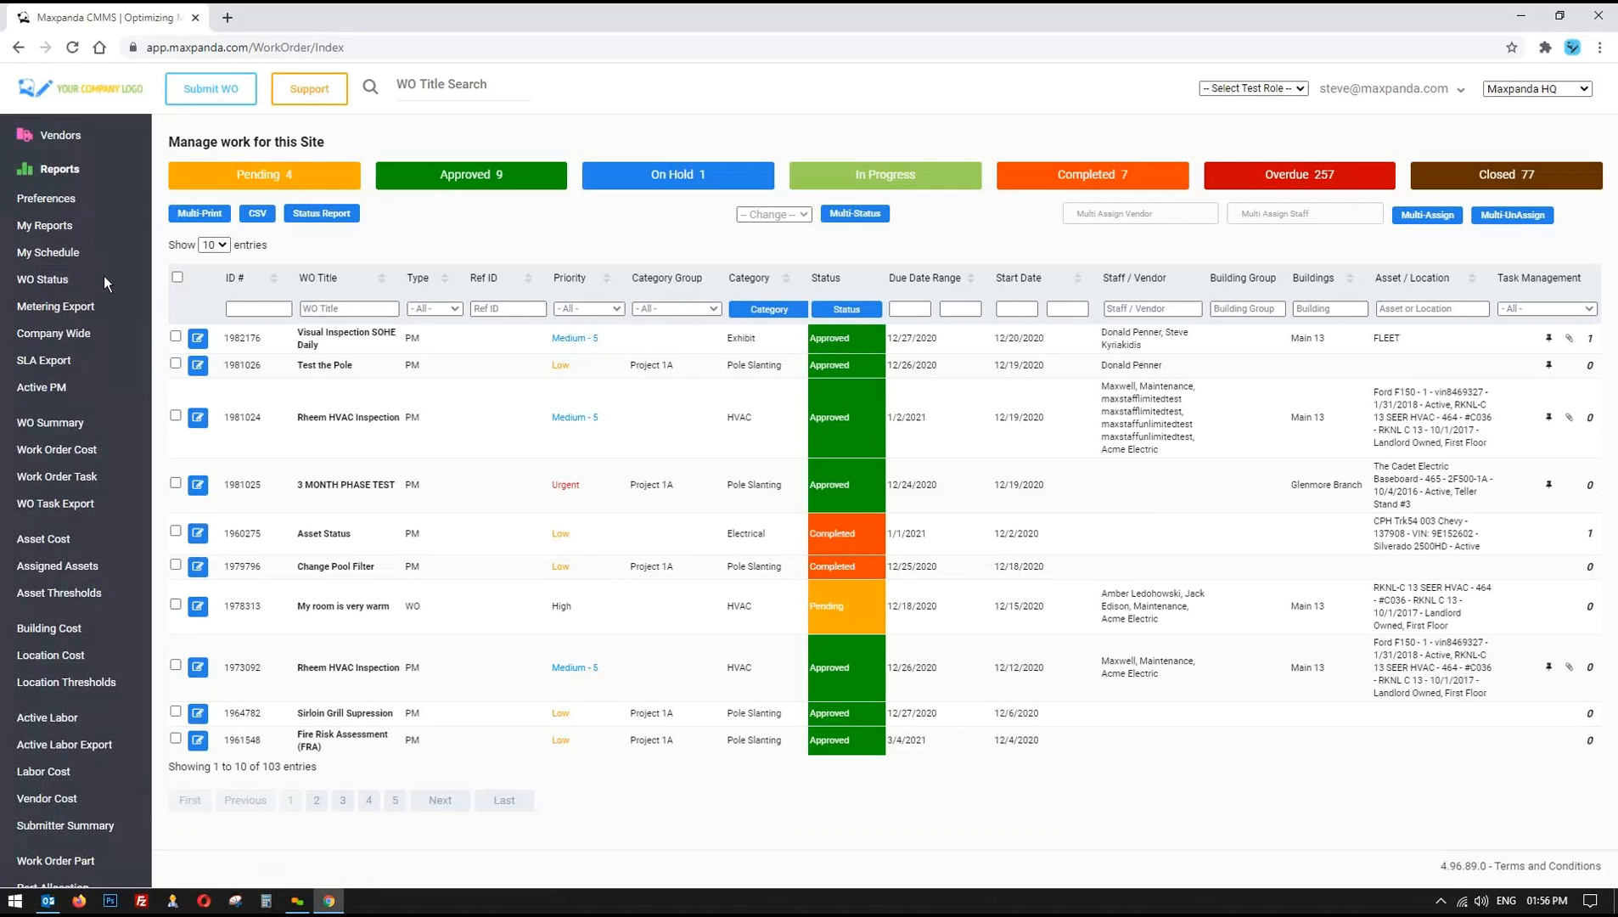
{"action": "scroll", "coordinate": [104, 276], "scroll_direction": "up", "scroll_amount": 2}
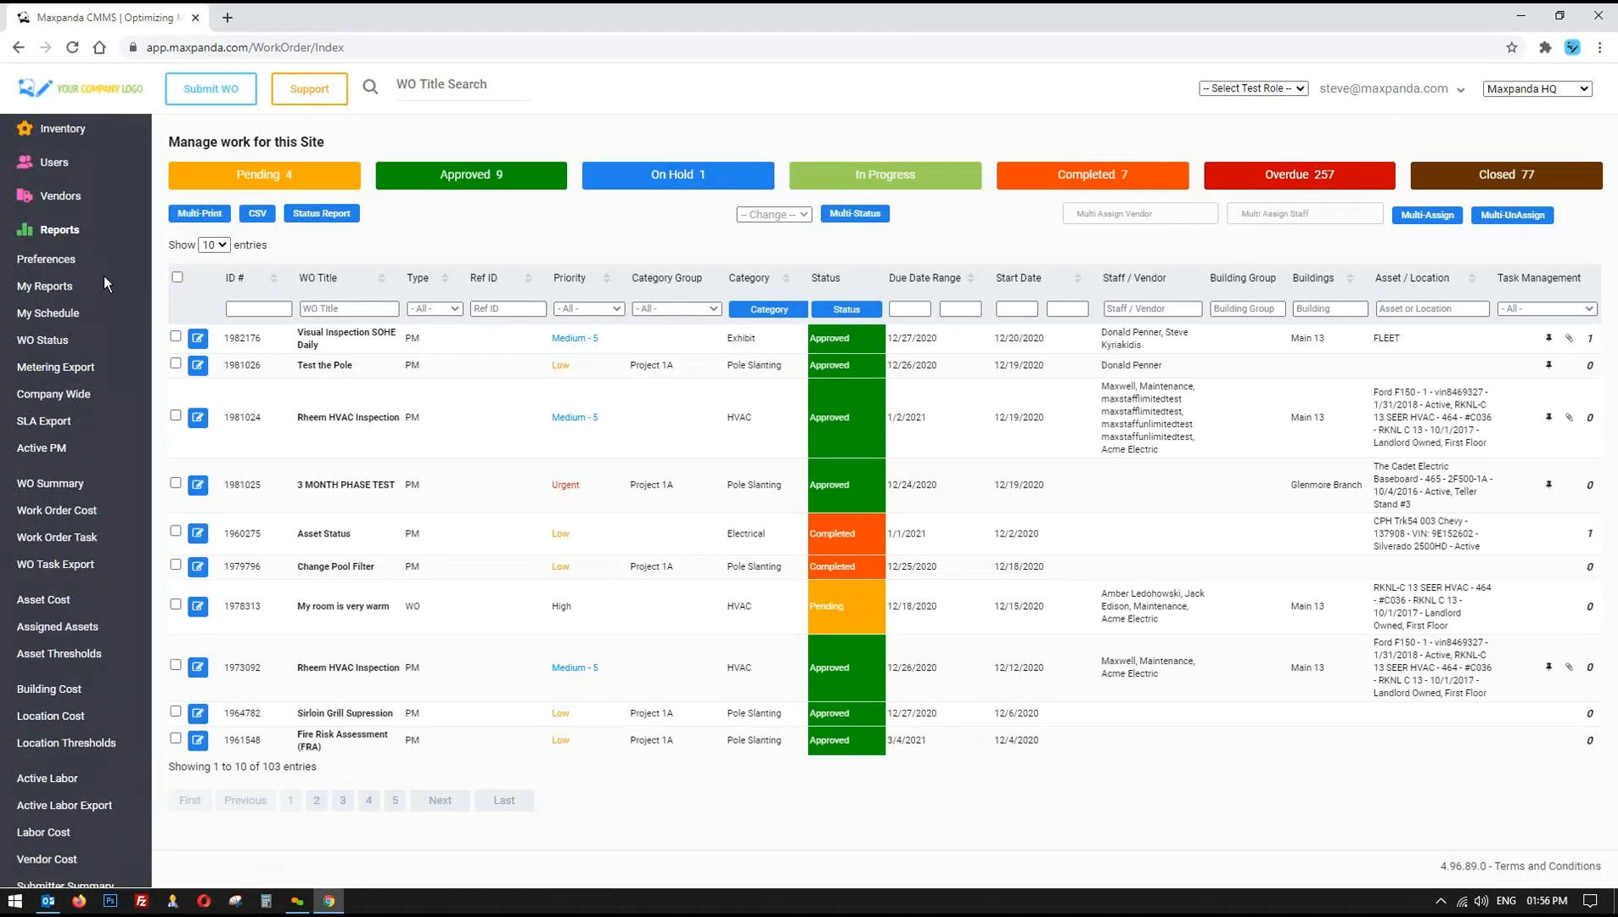
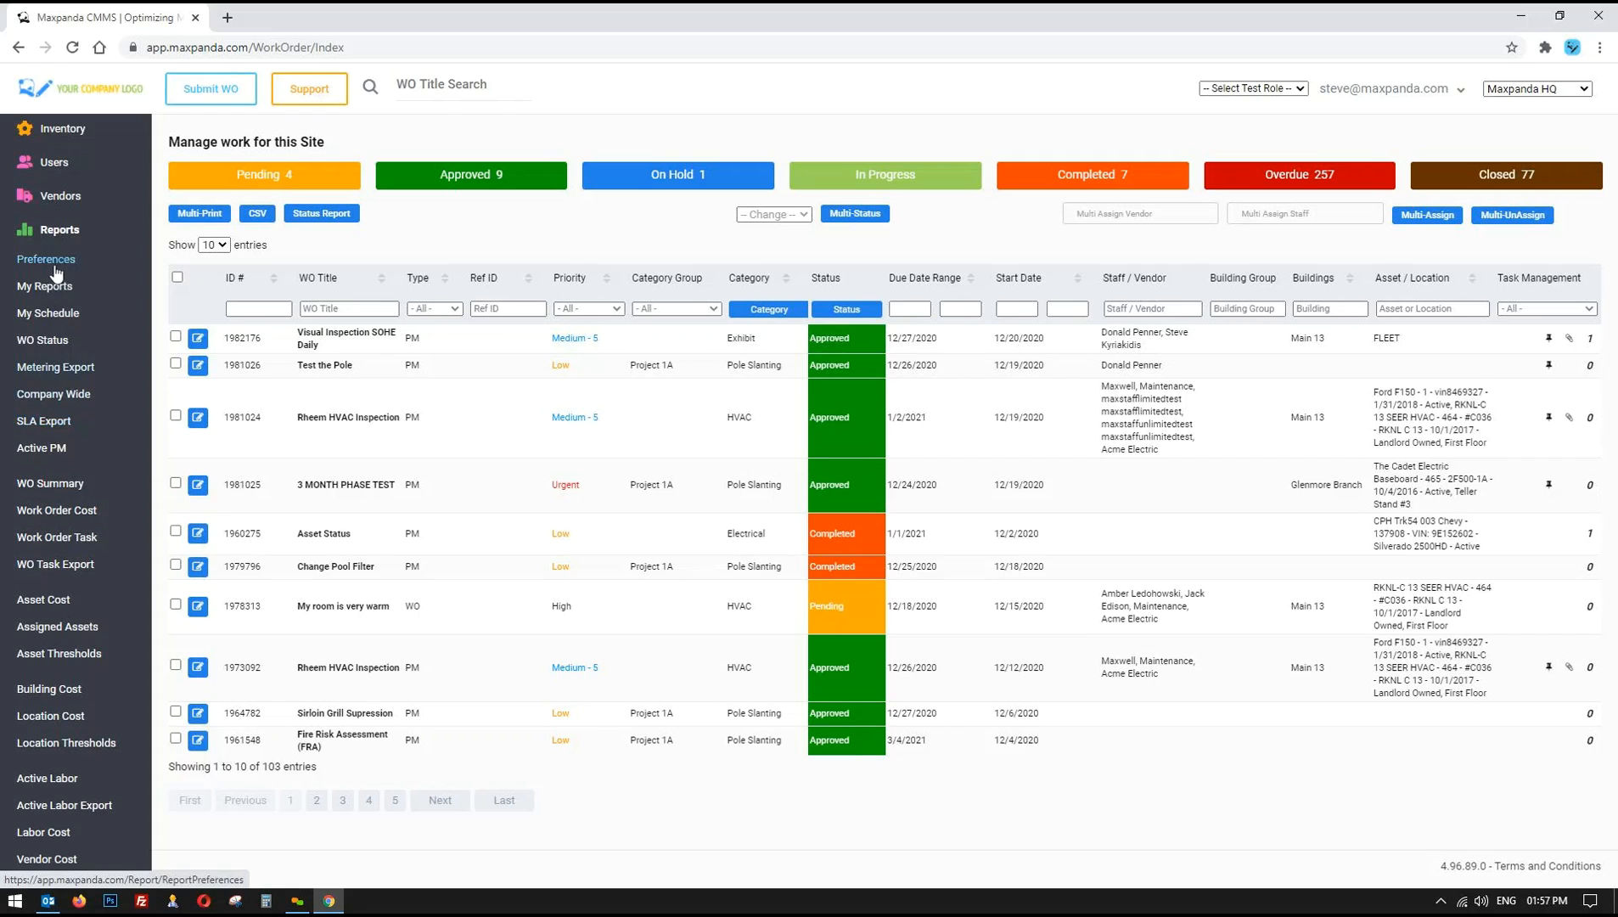
{"action": "scroll", "coordinate": [76, 264], "scroll_direction": "down", "scroll_amount": 1}
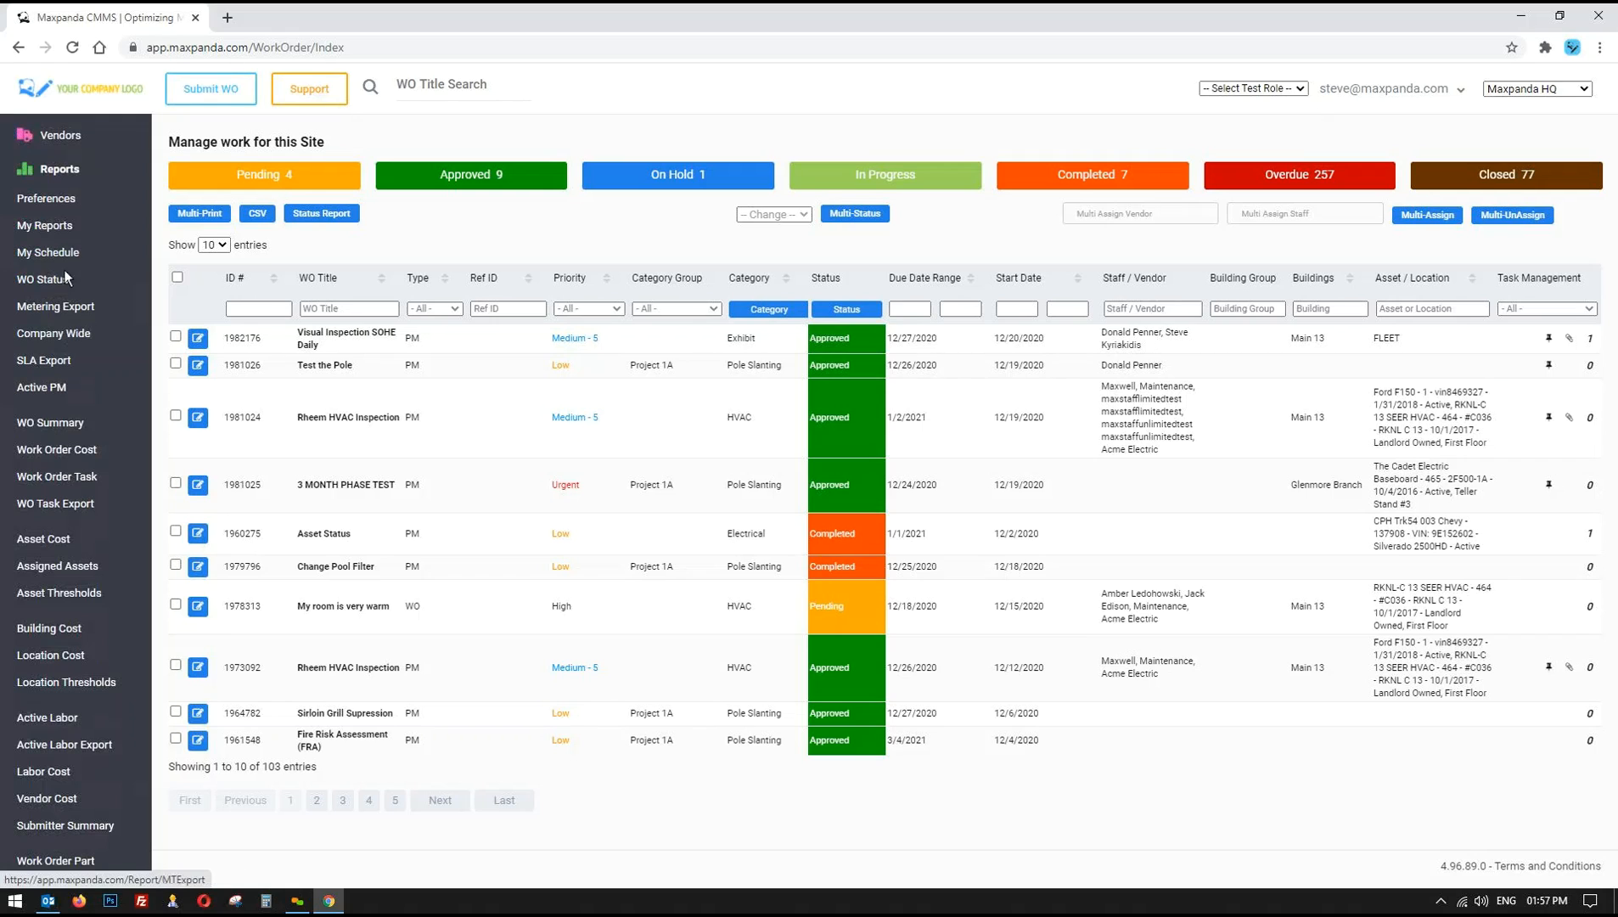
{"action": "scroll", "coordinate": [95, 406], "scroll_direction": "down", "scroll_amount": 2}
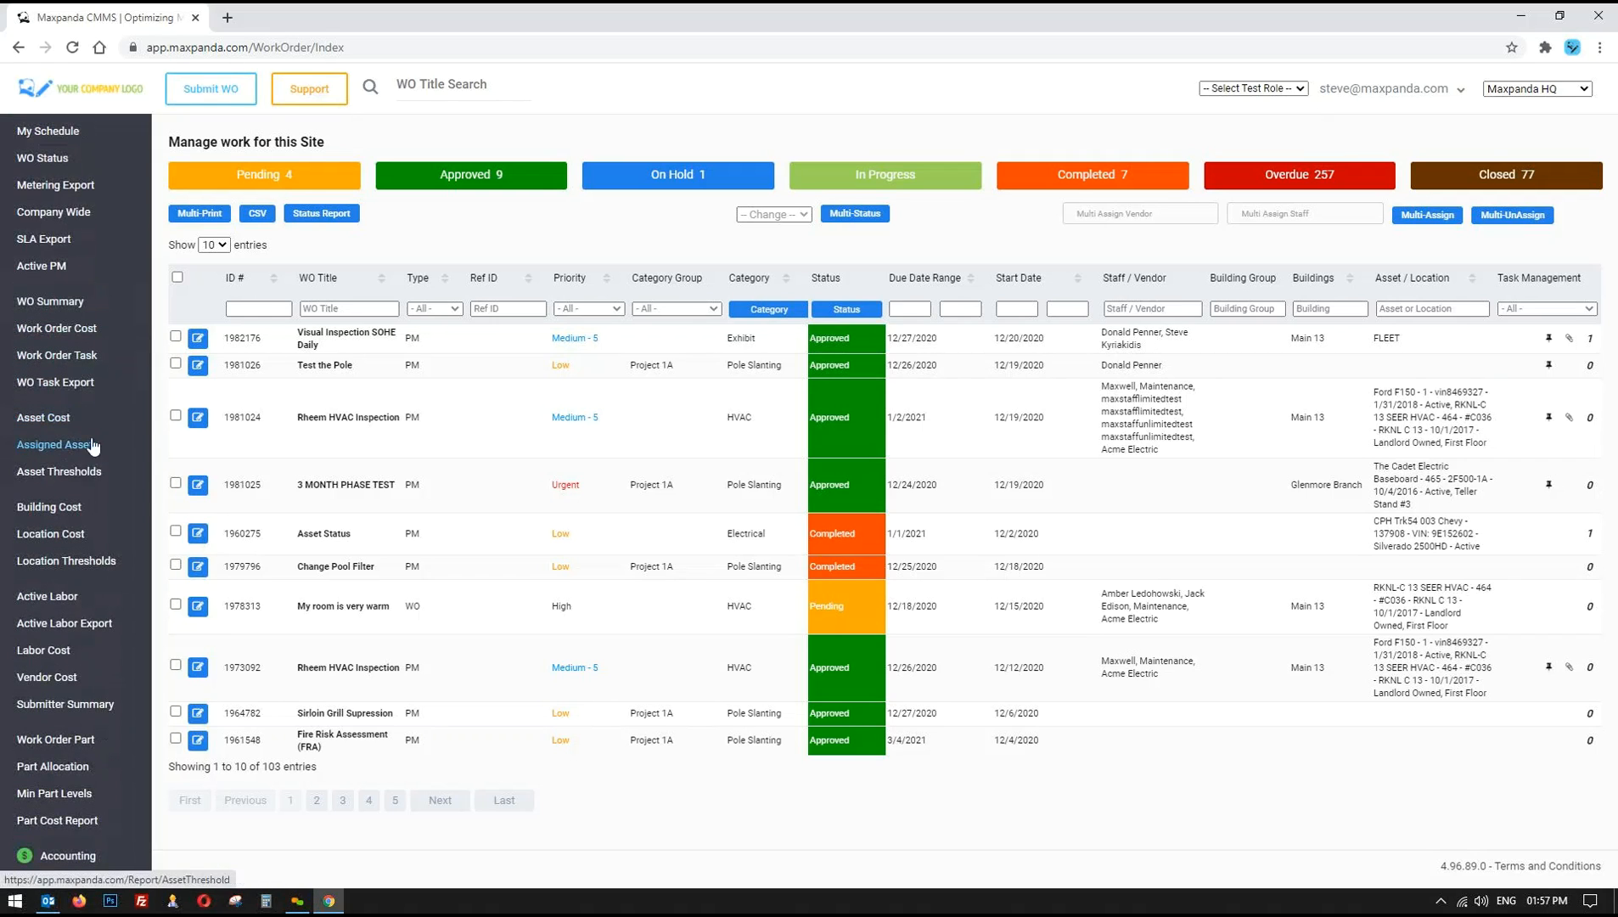
{"action": "scroll", "coordinate": [68, 543], "scroll_direction": "down", "scroll_amount": 1}
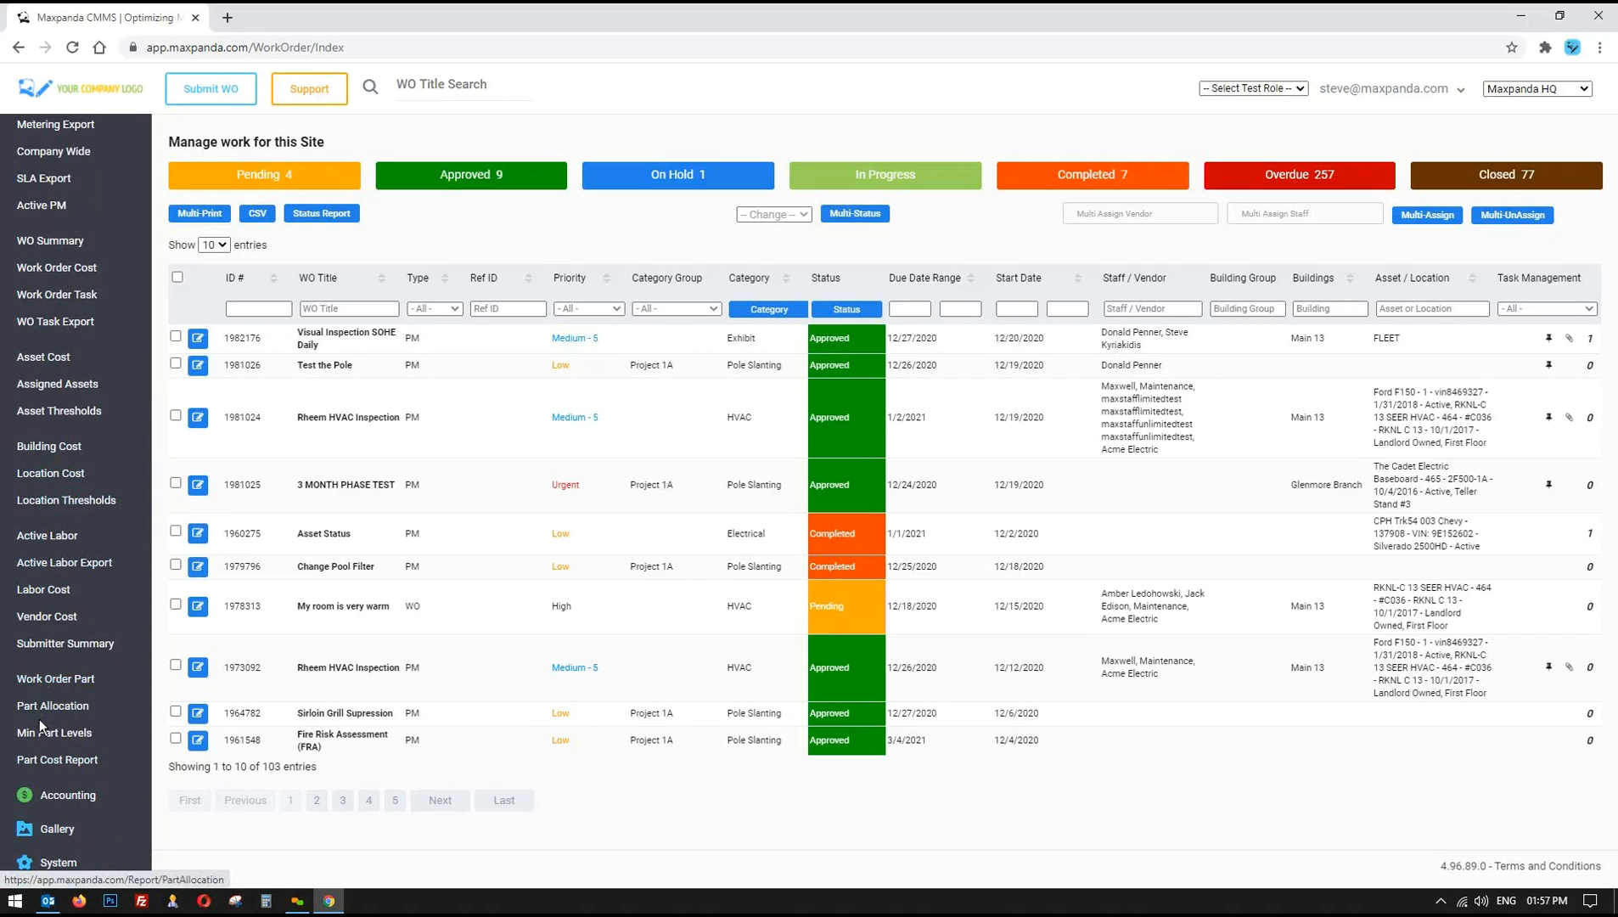
{"action": "scroll", "coordinate": [45, 527], "scroll_direction": "up", "scroll_amount": 3}
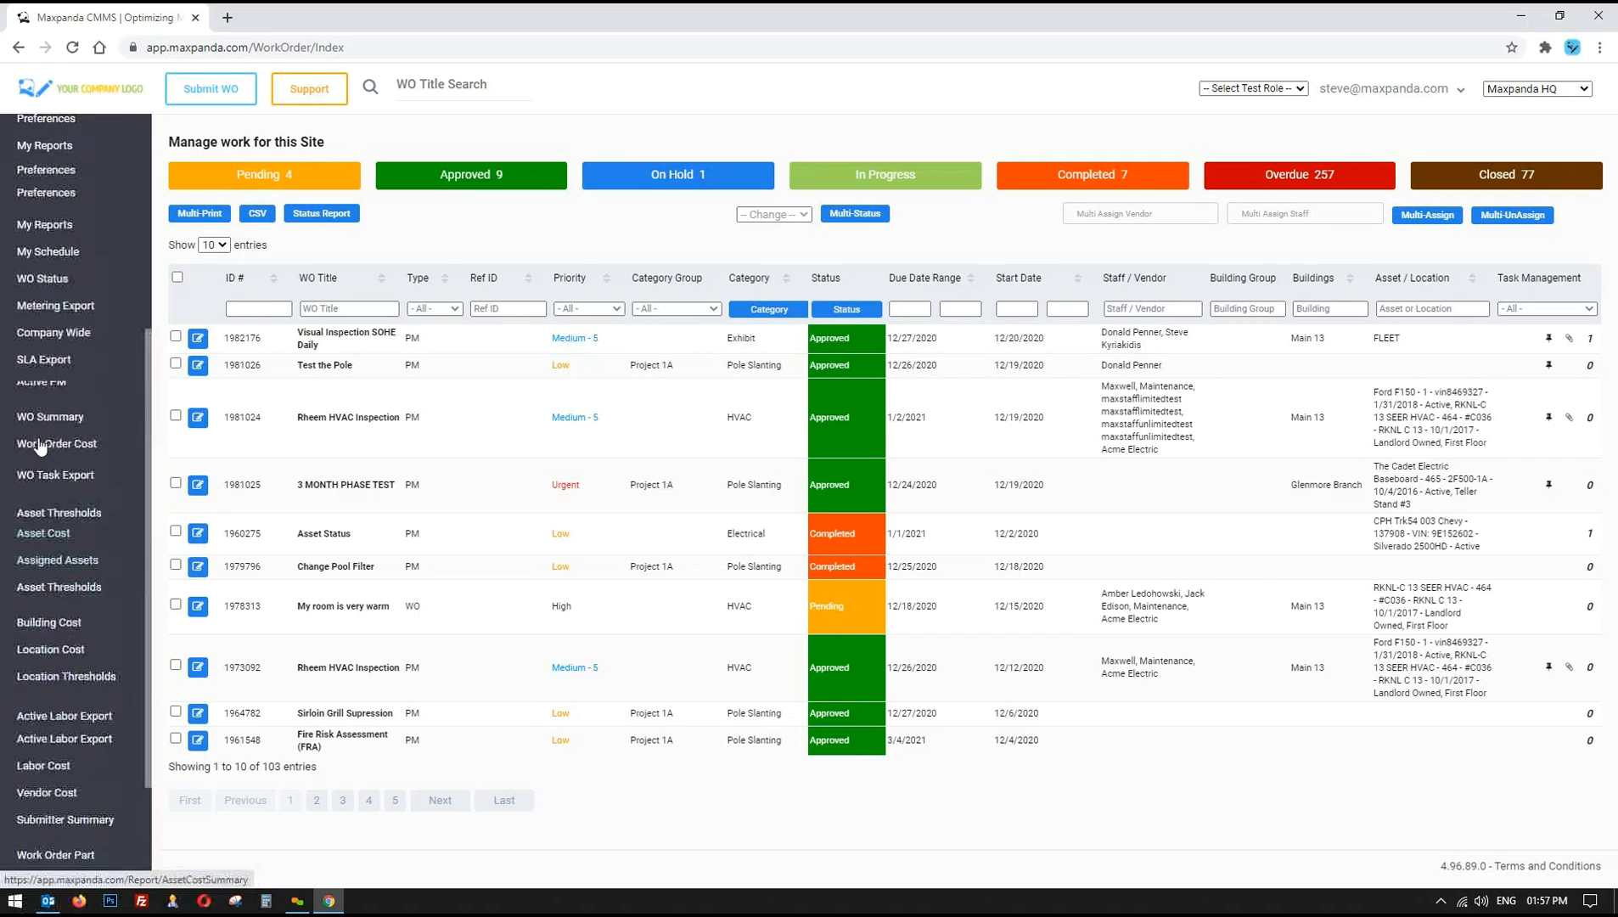
- Open the SLA Export report and highlight the preview's date range limit in its note
{"action": "left_click", "coordinate": [44, 360]}
{"action": "scroll", "coordinate": [44, 359], "scroll_direction": "up", "scroll_amount": 6}
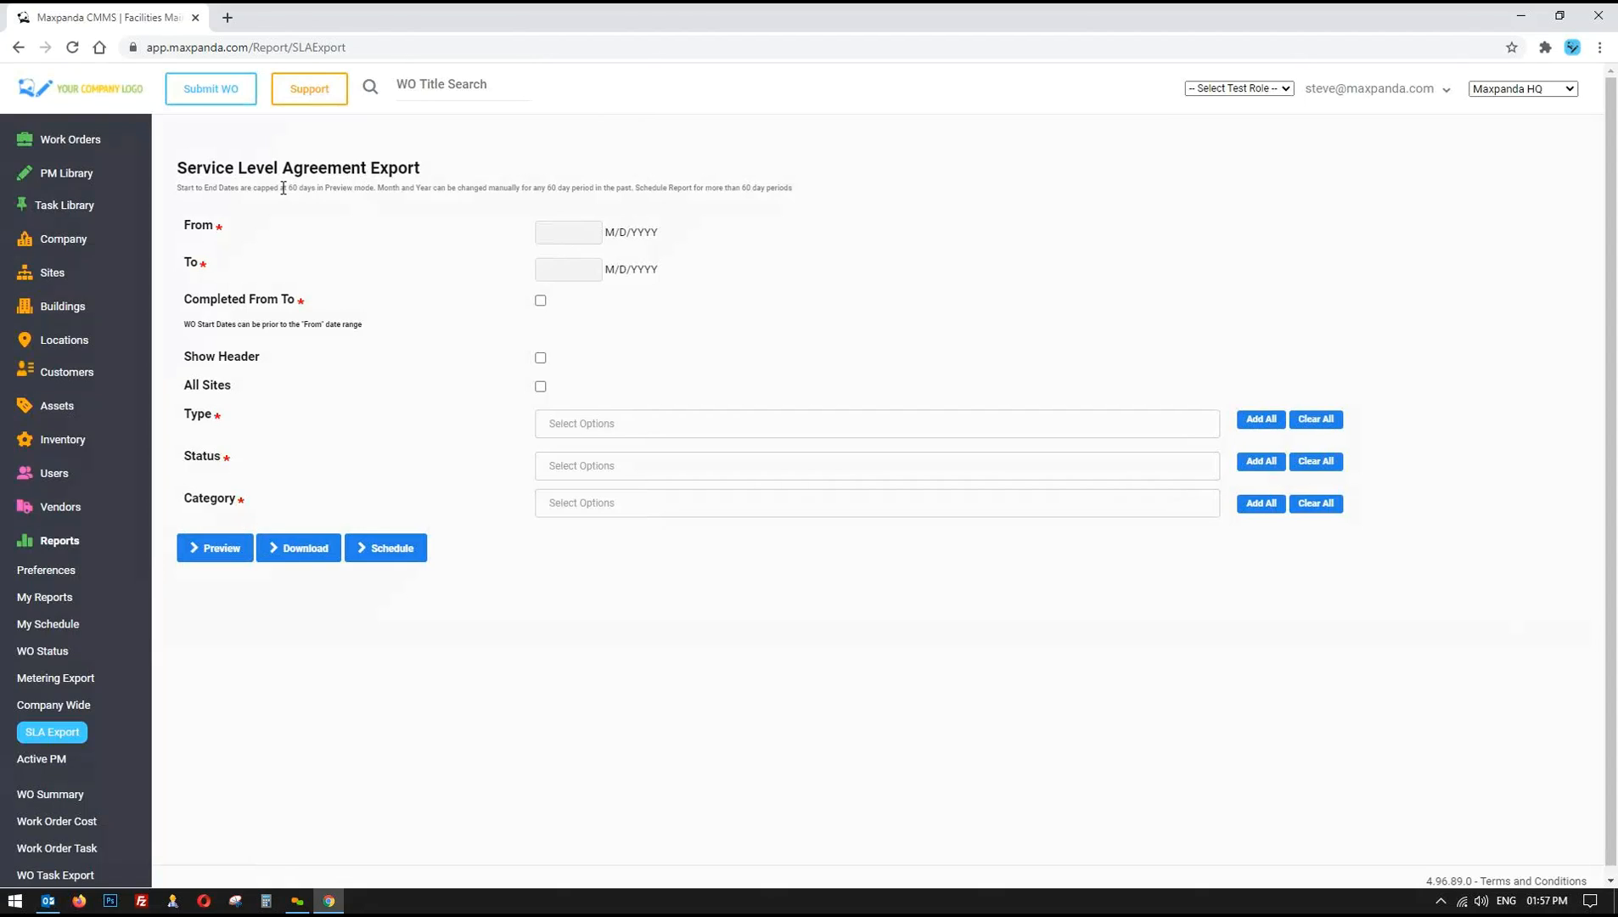
{"action": "left_click_drag", "start_coordinate": [288, 187], "coordinate": [319, 189]}
{"action": "left_click", "coordinate": [567, 147]}
- Set the SLA export's date range from 11/01/2020 to 12/22/2020 and enable Show Header
{"action": "left_click", "coordinate": [568, 232]}
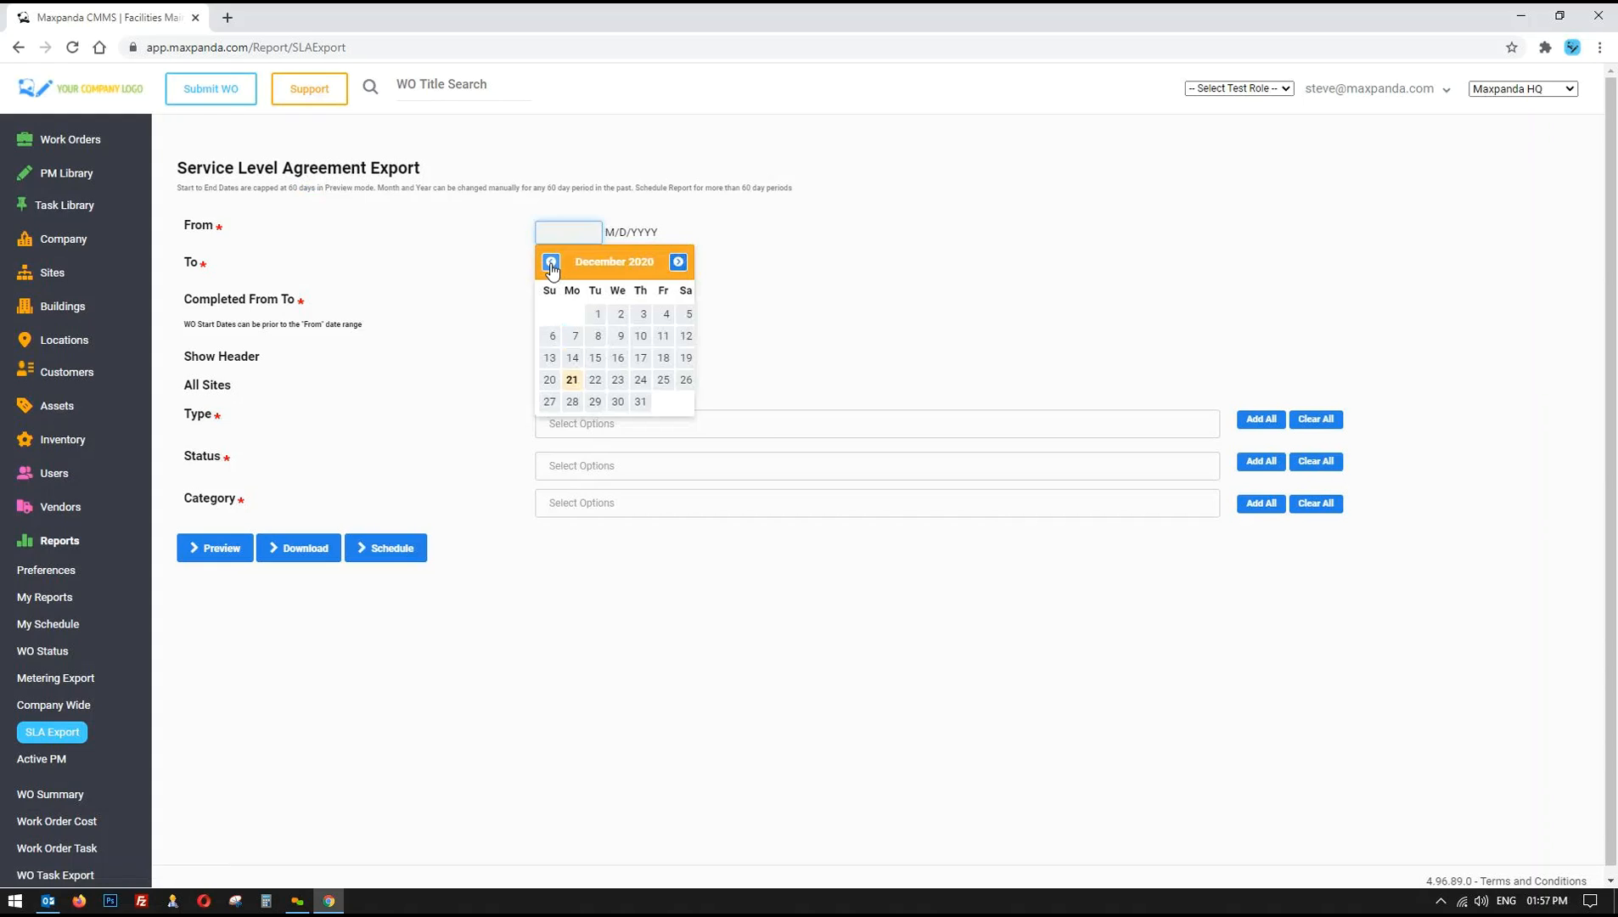
{"action": "left_click", "coordinate": [551, 261]}
{"action": "left_click", "coordinate": [552, 314]}
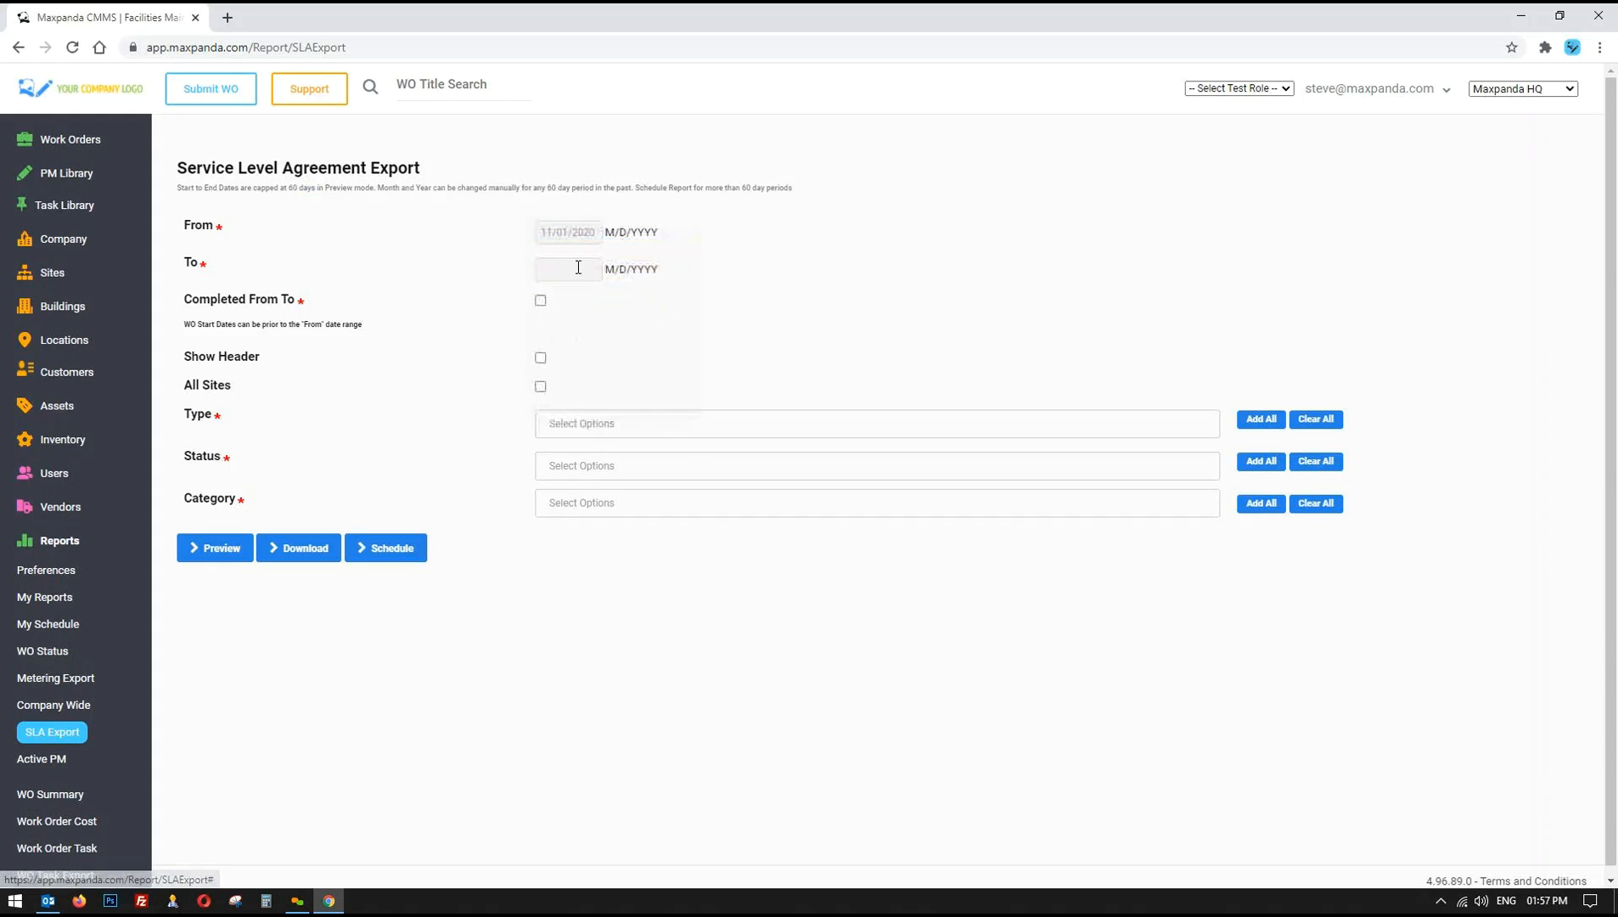
{"action": "left_click", "coordinate": [568, 269]}
{"action": "left_click", "coordinate": [597, 417]}
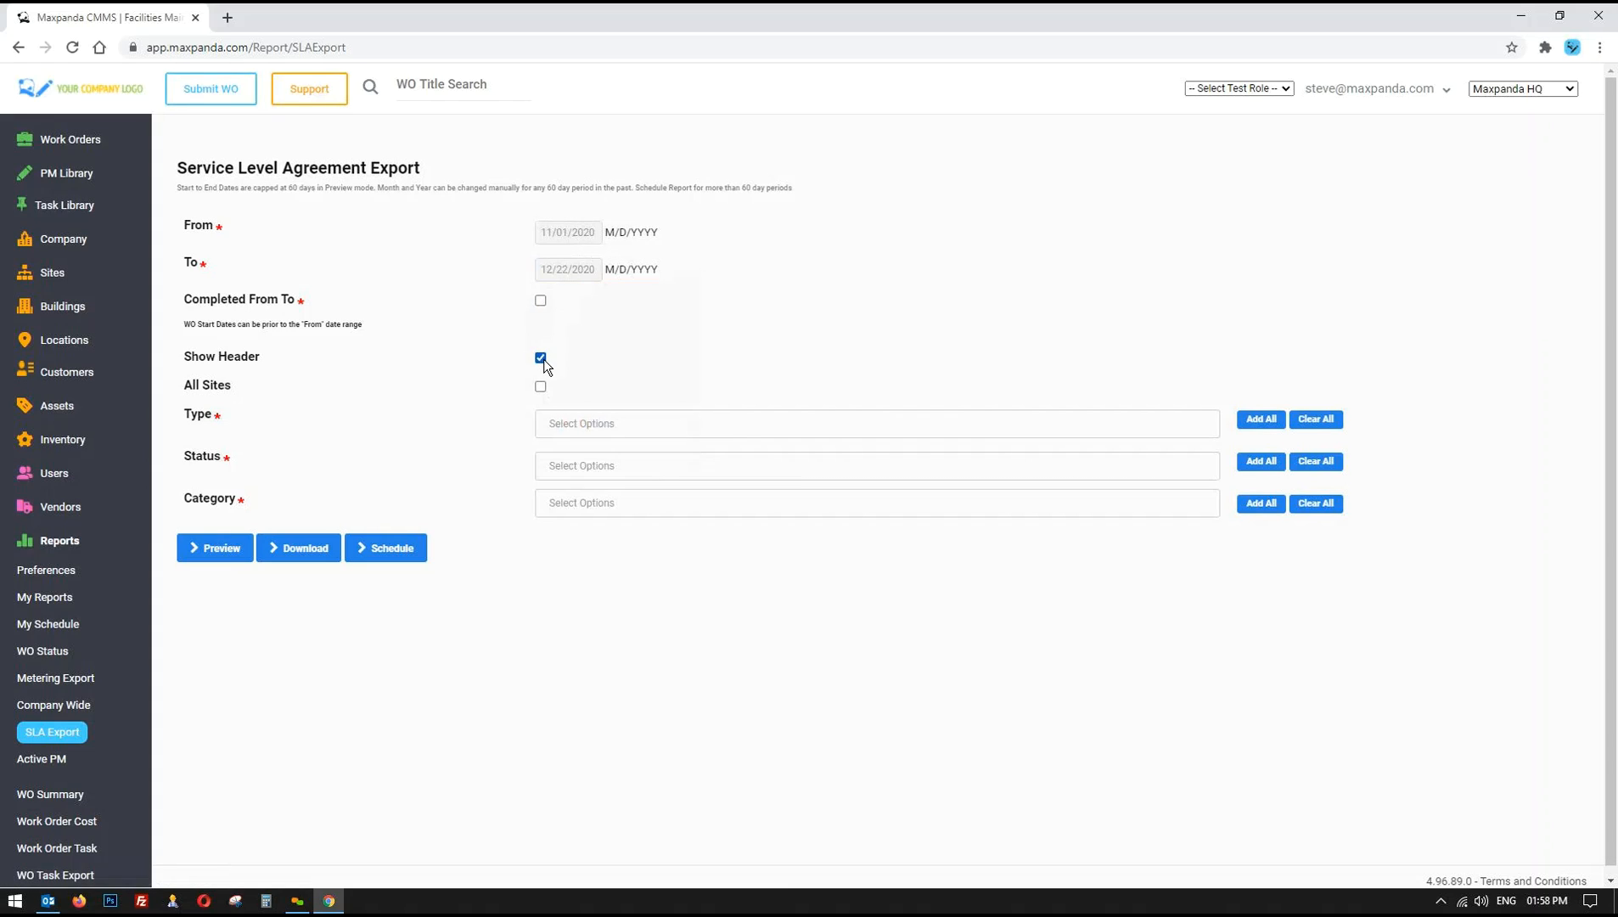
- Include all categories, all statuses and all types in the SLA export
{"action": "left_click", "coordinate": [1260, 506]}
{"action": "left_click", "coordinate": [1261, 463]}
{"action": "left_click", "coordinate": [1259, 420]}
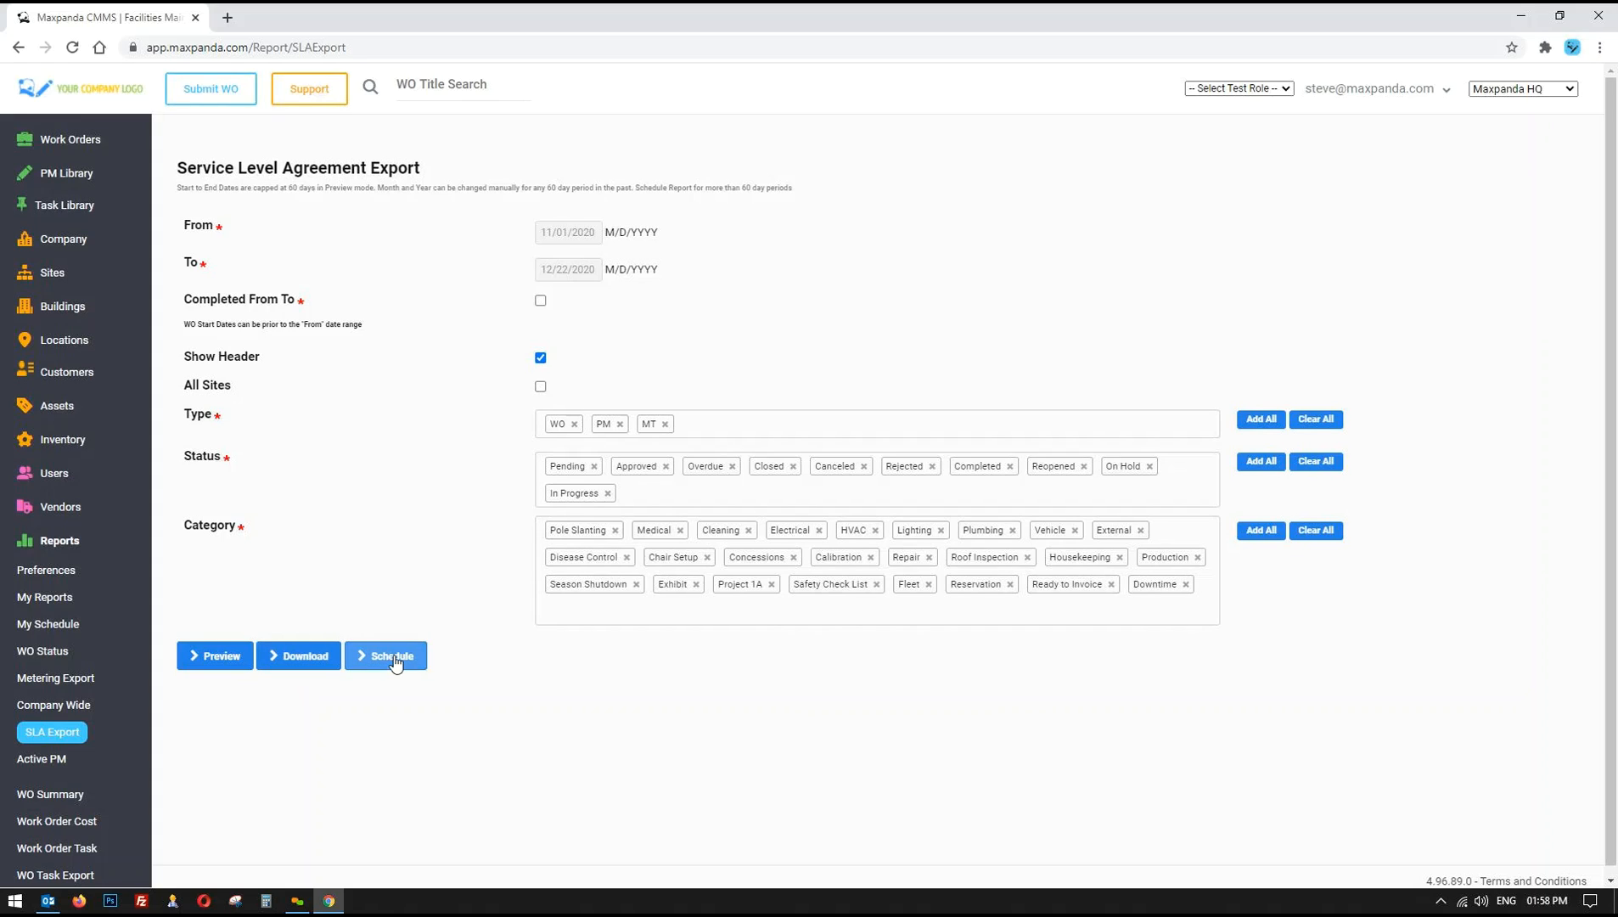
- Generate the SLA export preview and check the file formats offered for exporting it
{"action": "left_click", "coordinate": [218, 658]}
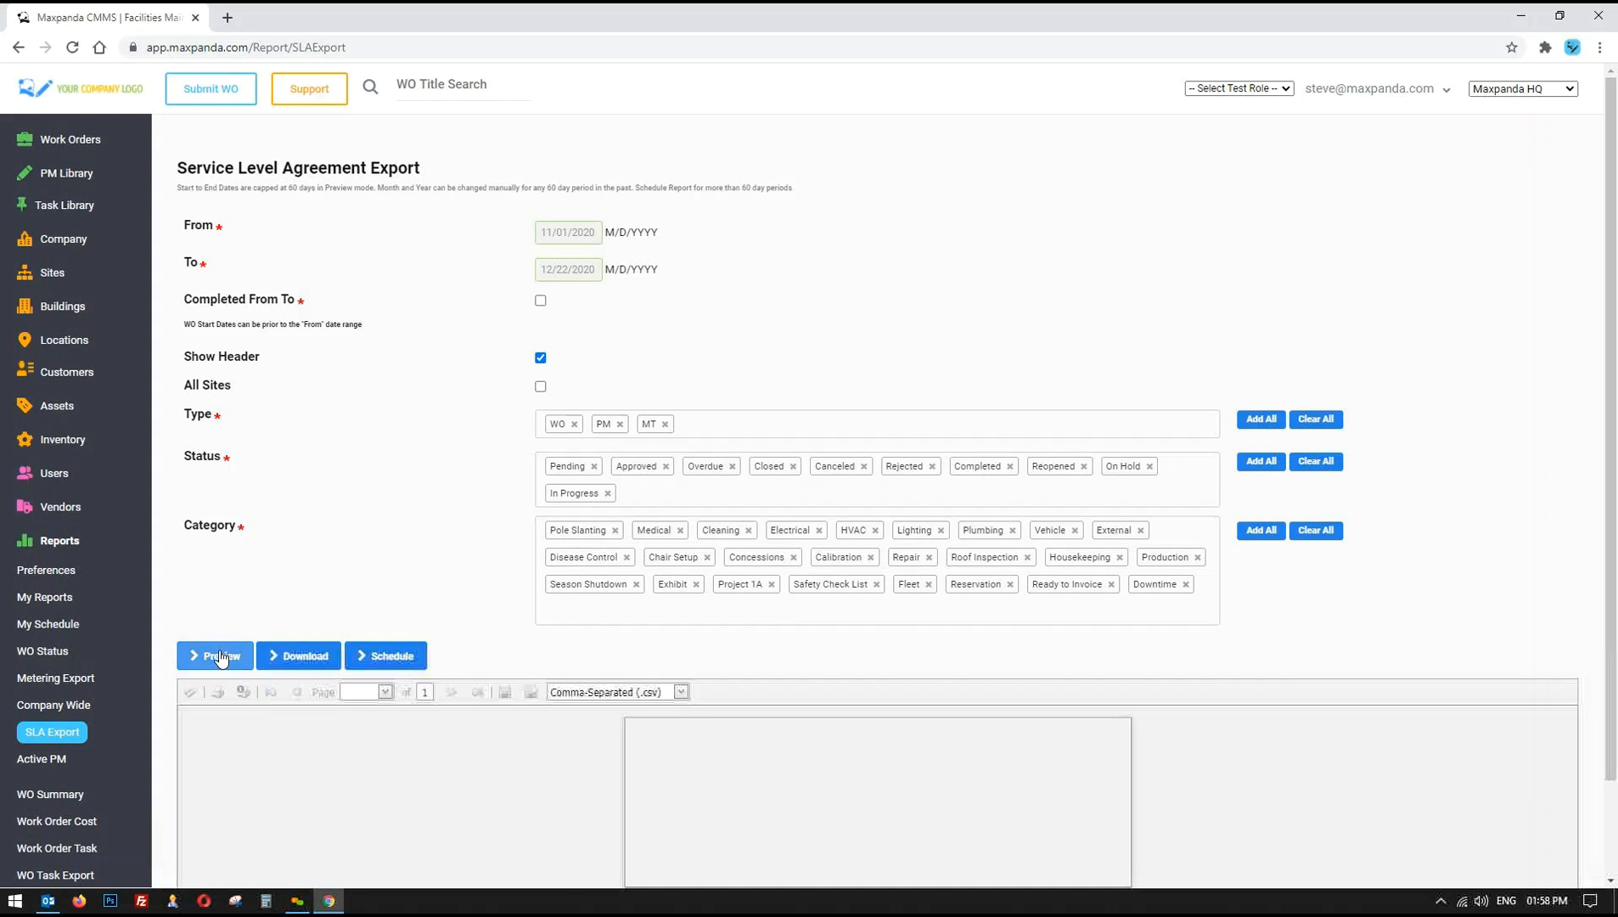
{"action": "scroll", "coordinate": [407, 548], "scroll_direction": "down", "scroll_amount": 1}
{"action": "scroll", "coordinate": [431, 450], "scroll_direction": "up", "scroll_amount": 2}
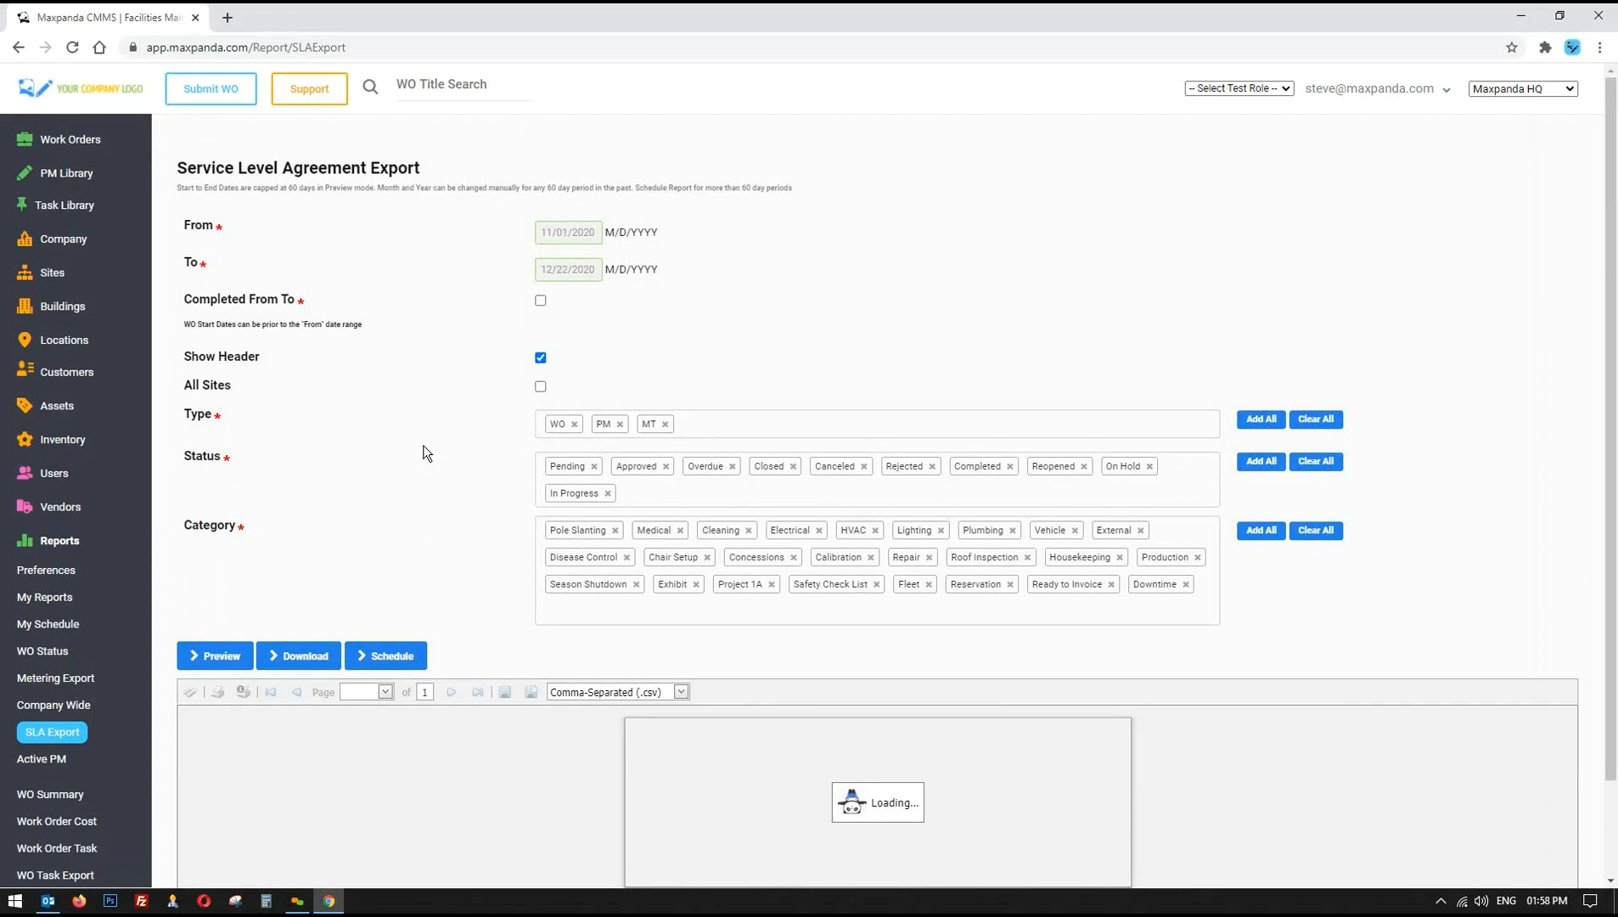
{"action": "scroll", "coordinate": [403, 484], "scroll_direction": "down", "scroll_amount": 1}
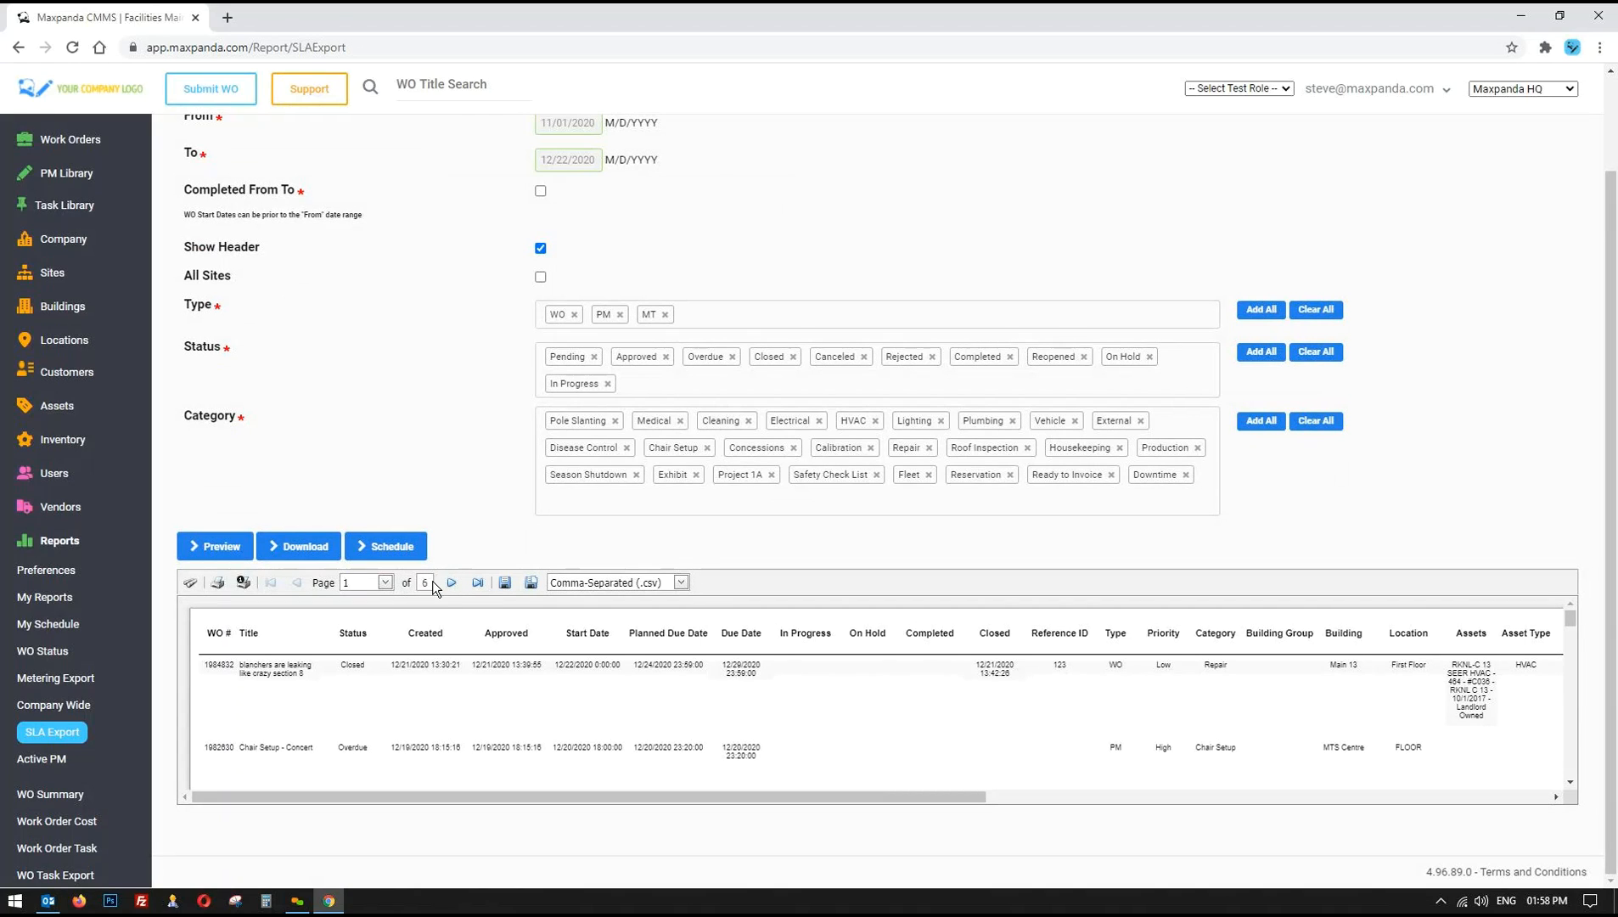
{"action": "left_click", "coordinate": [681, 582]}
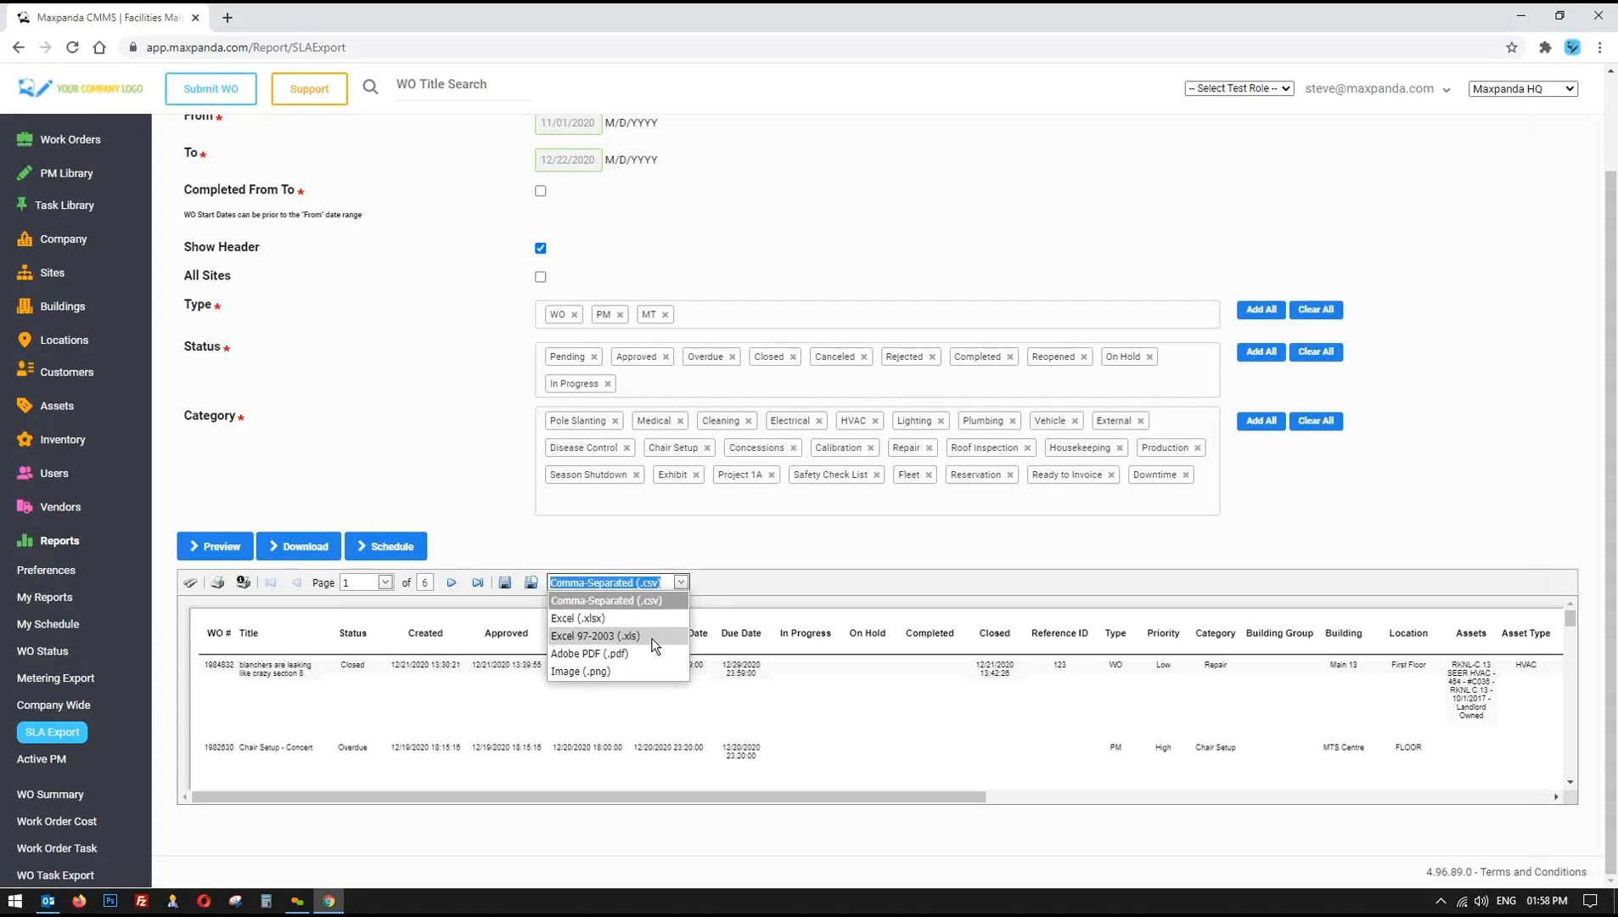
{"action": "left_click", "coordinate": [427, 471]}
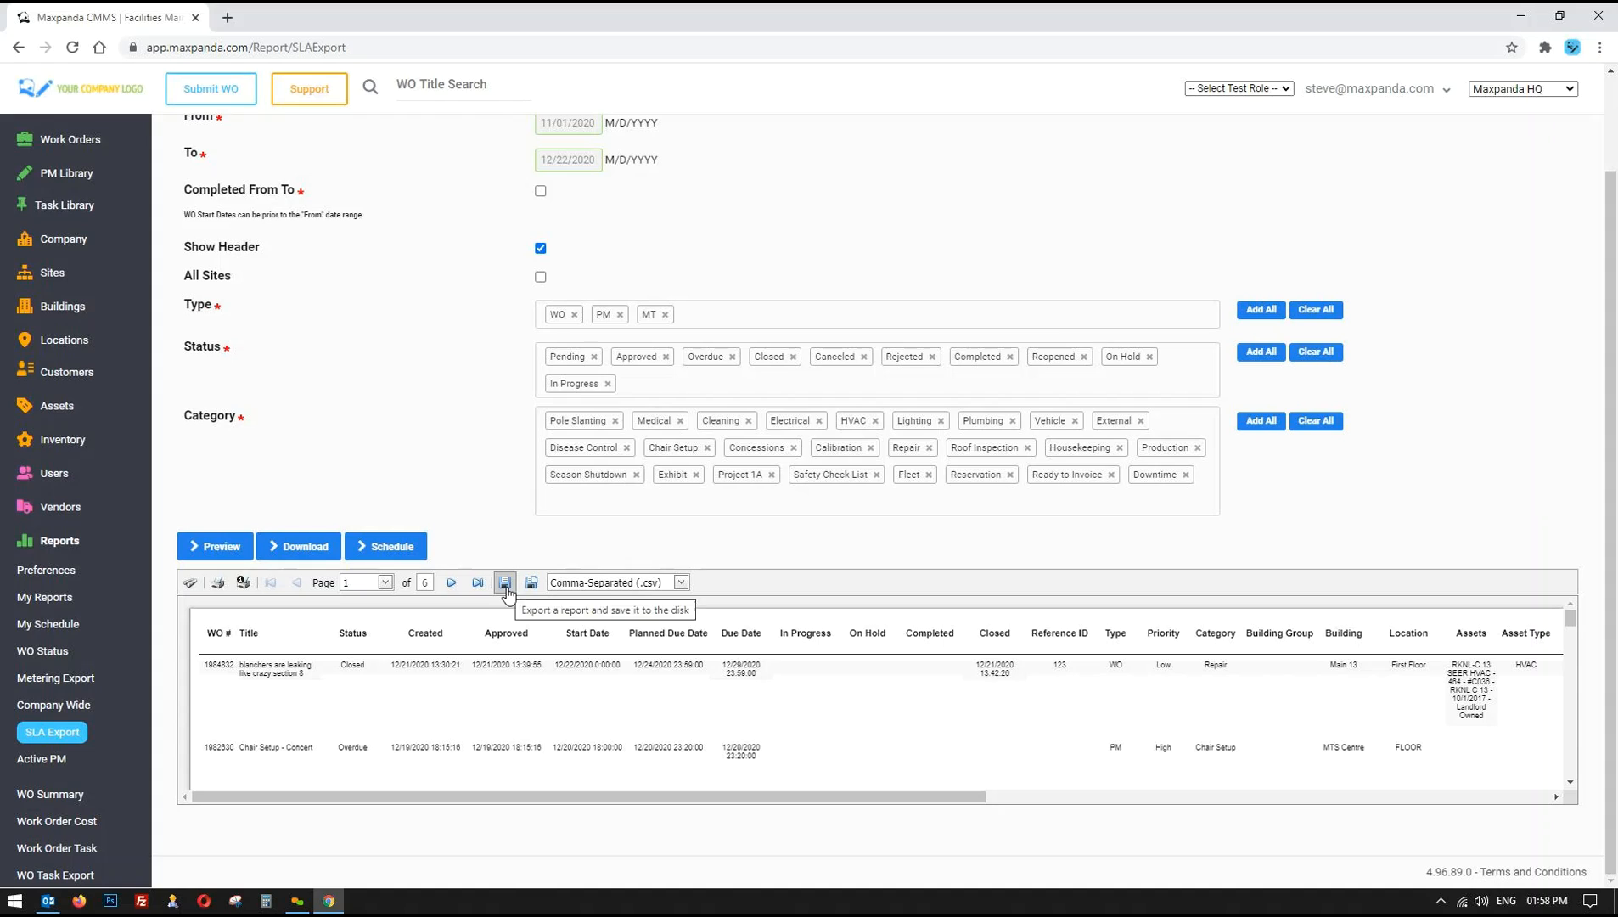
- Examine the previewed report's column headings and the first work order's title, status and dates
{"action": "left_click_drag", "start_coordinate": [213, 633], "coordinate": [1386, 638]}
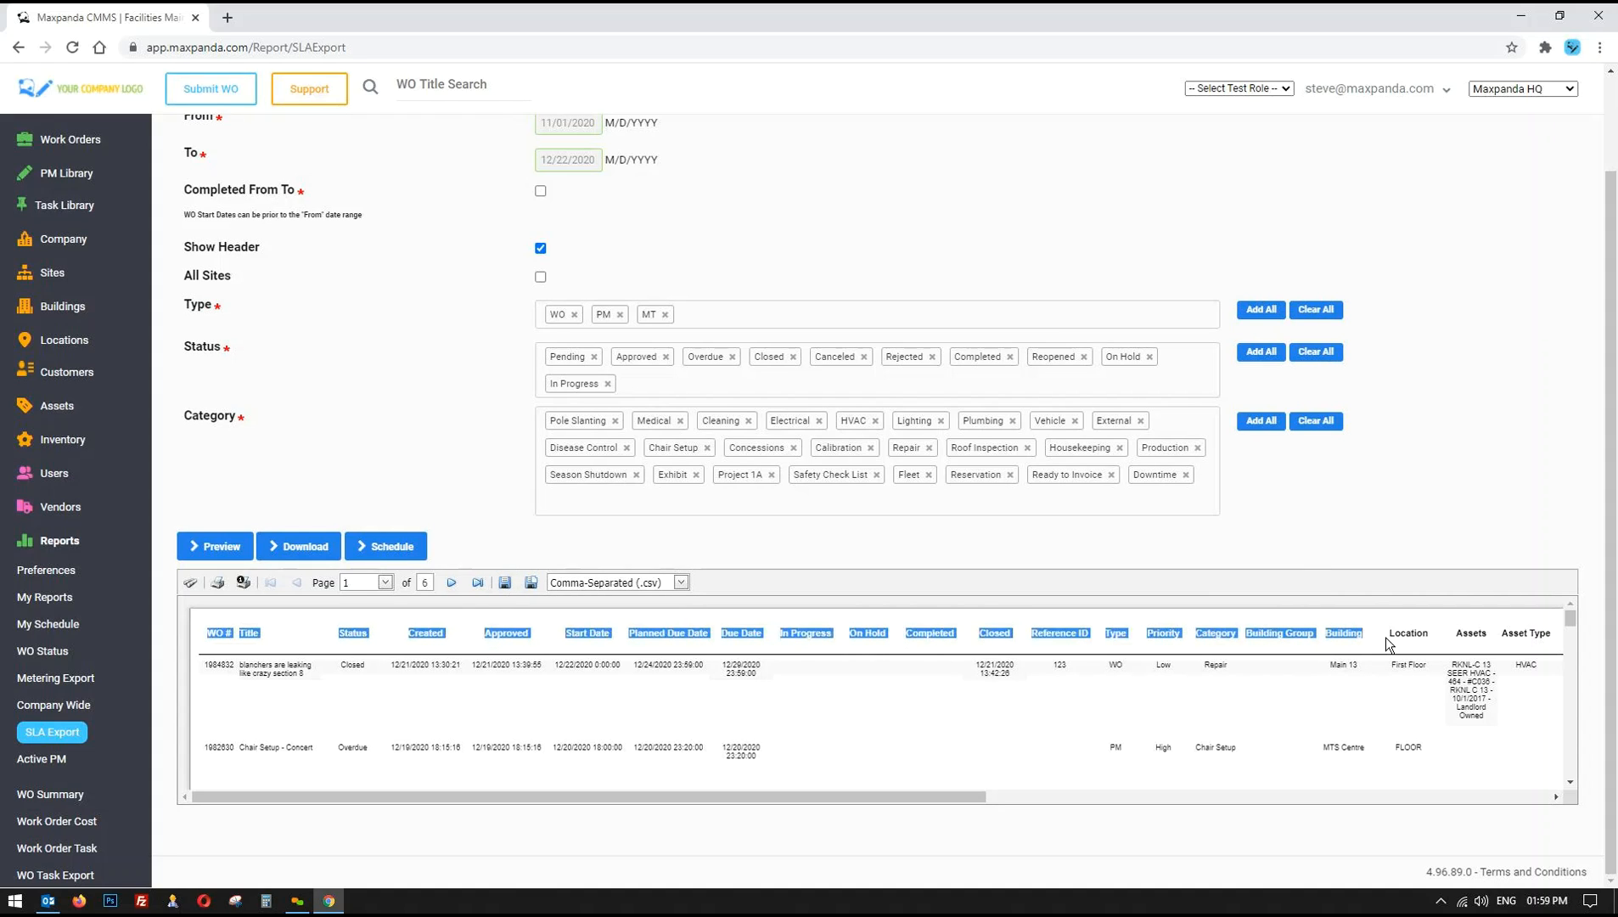
{"action": "left_click", "coordinate": [265, 671]}
{"action": "left_click_drag", "start_coordinate": [776, 669], "coordinate": [265, 664]}
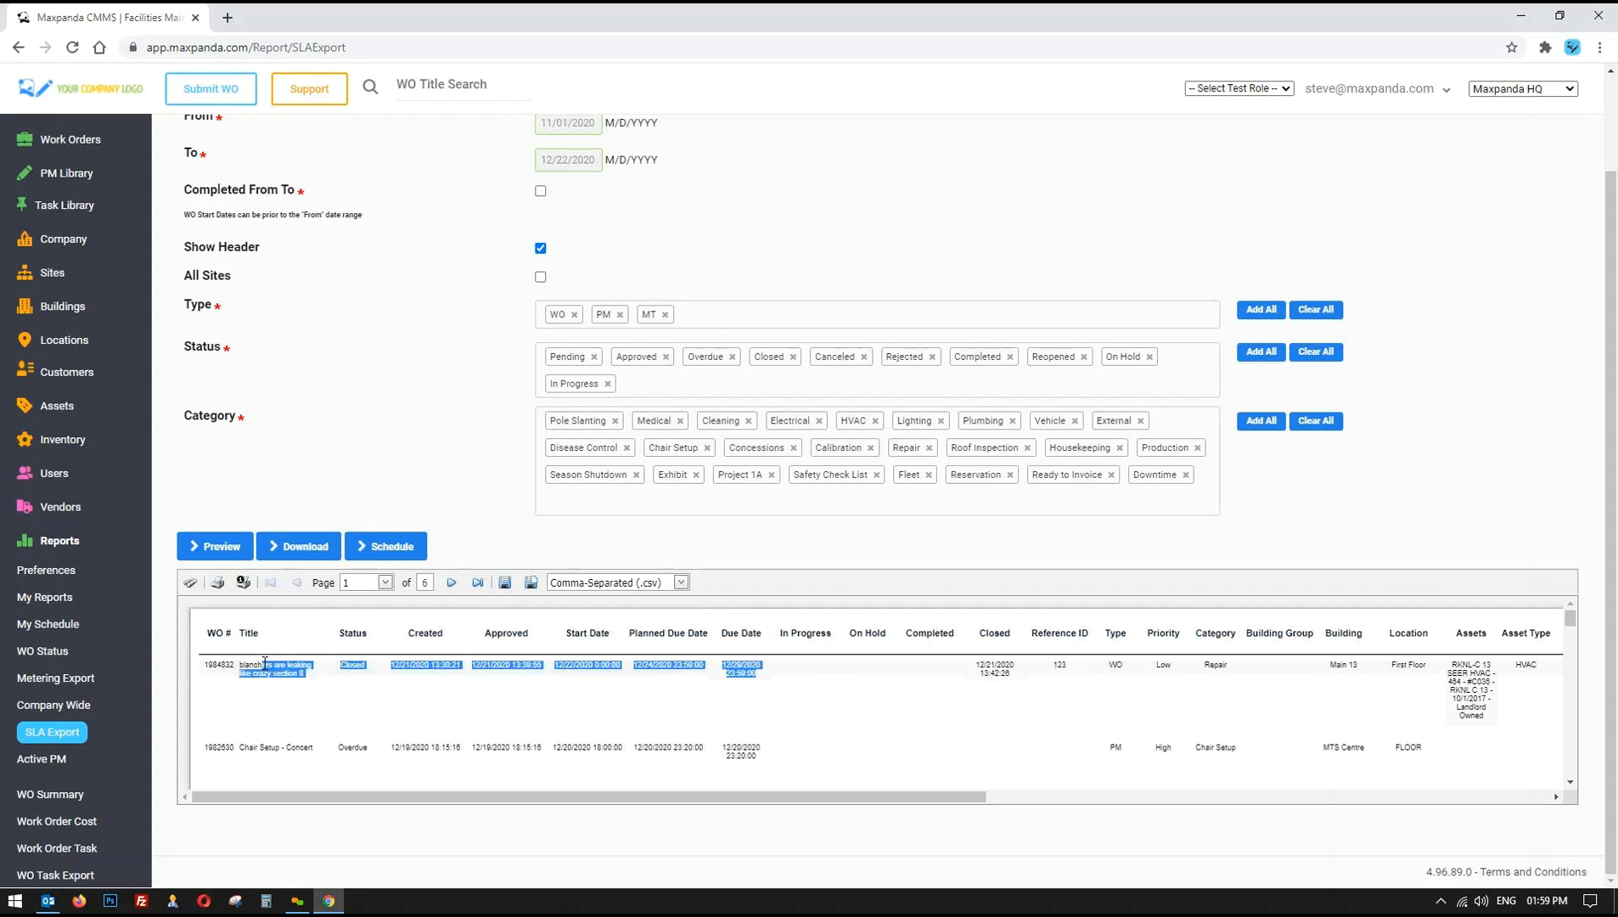
{"action": "left_click", "coordinate": [380, 449]}
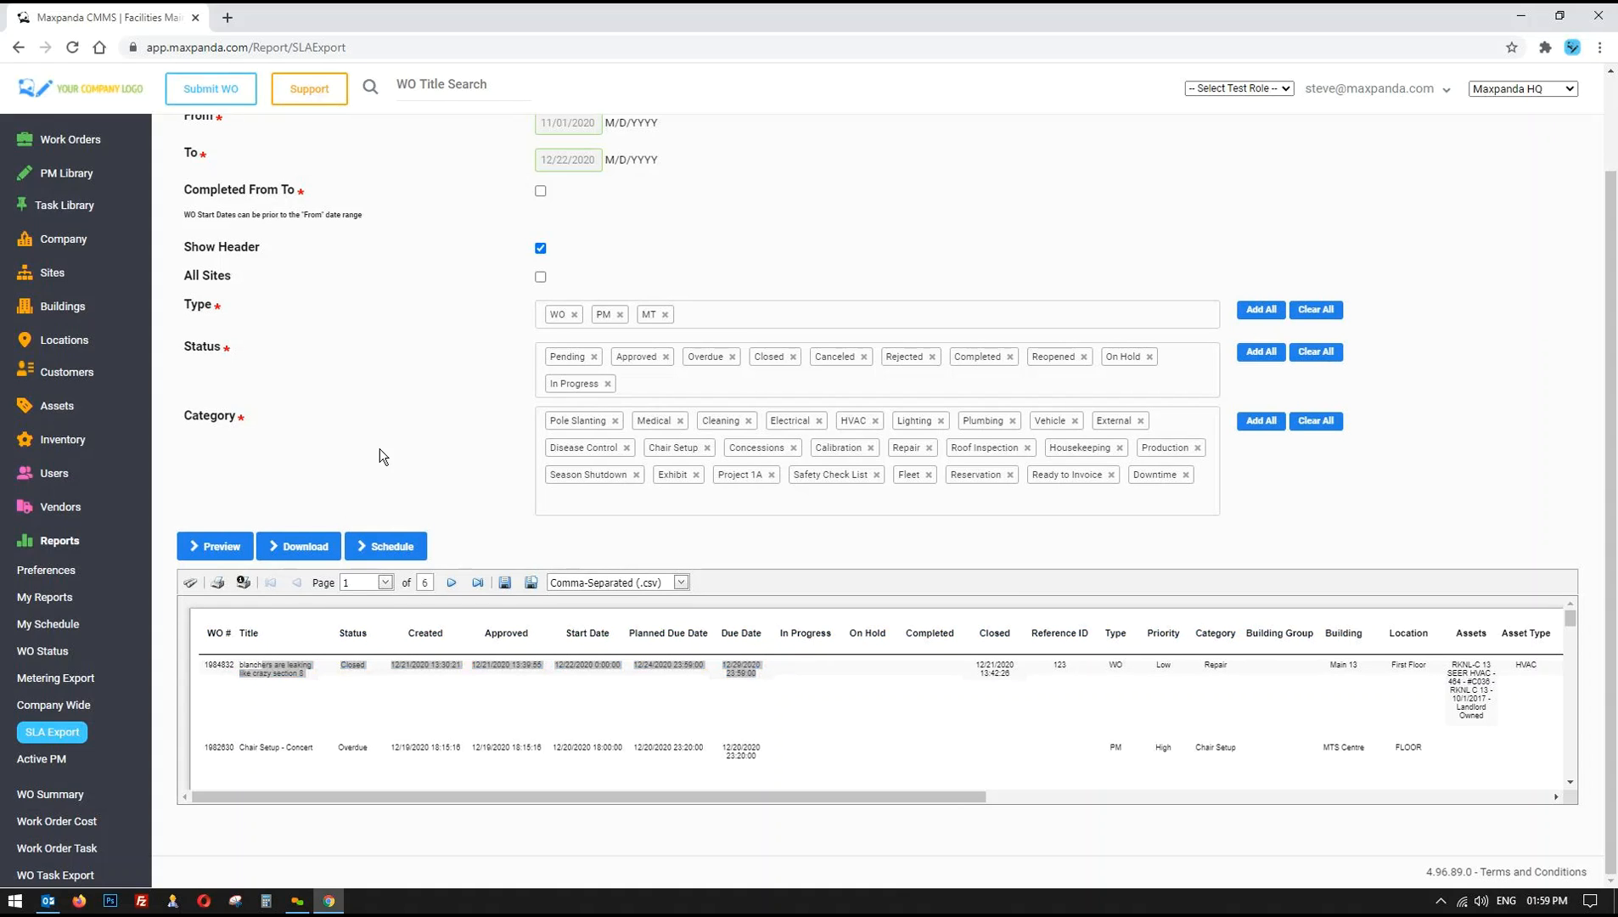
{"action": "left_click", "coordinate": [555, 698]}
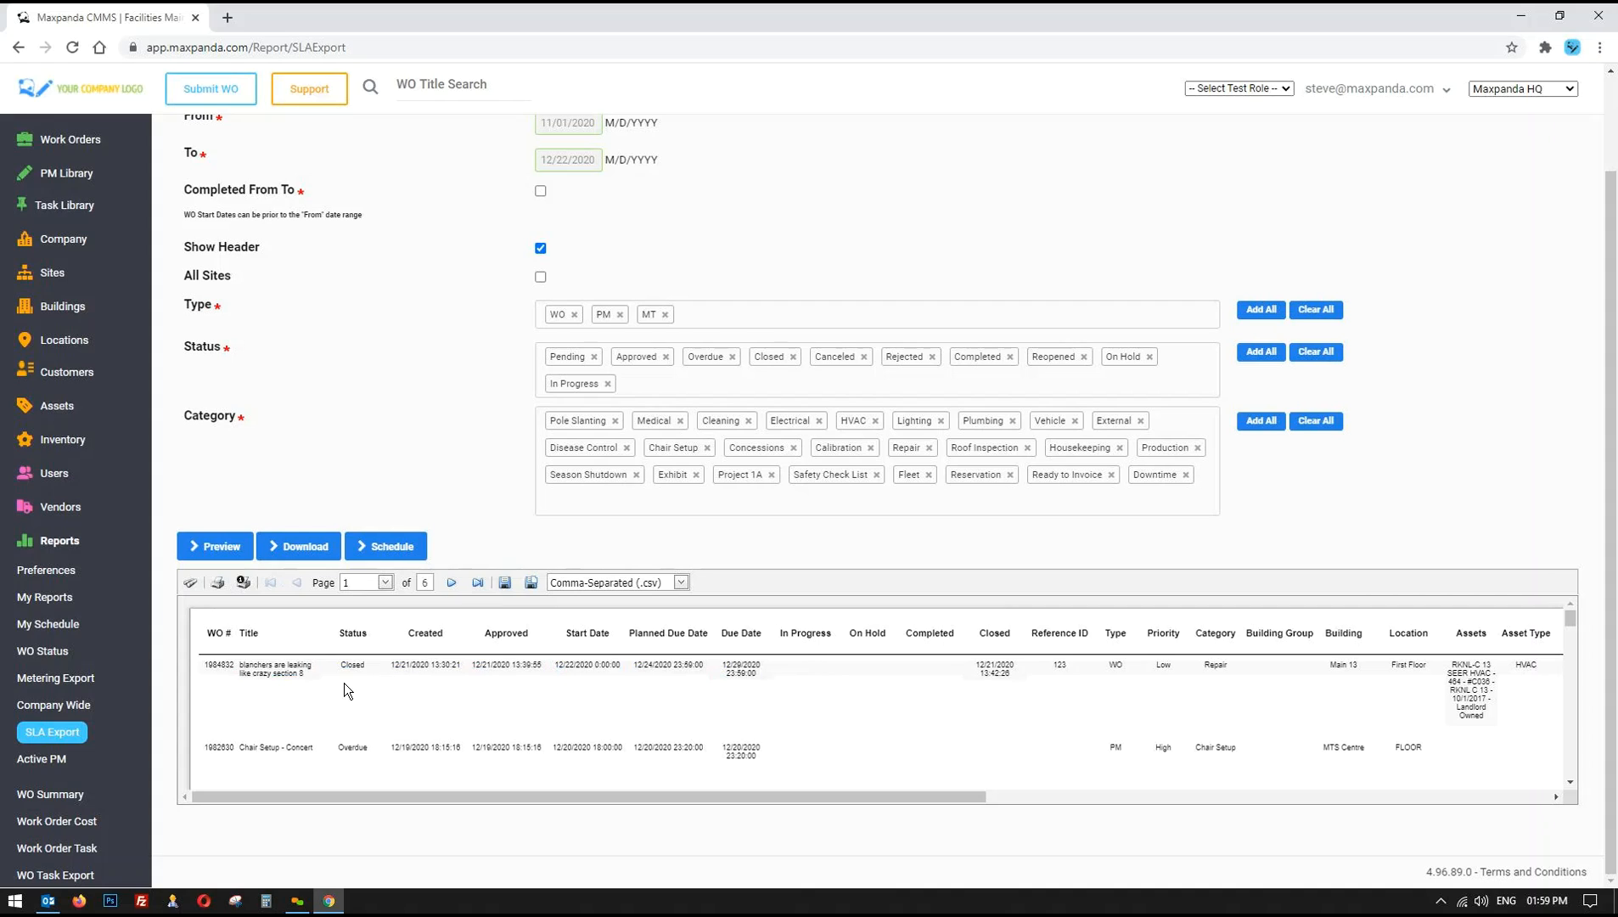
{"action": "left_click_drag", "start_coordinate": [210, 664], "coordinate": [312, 680]}
{"action": "left_click", "coordinate": [252, 670]}
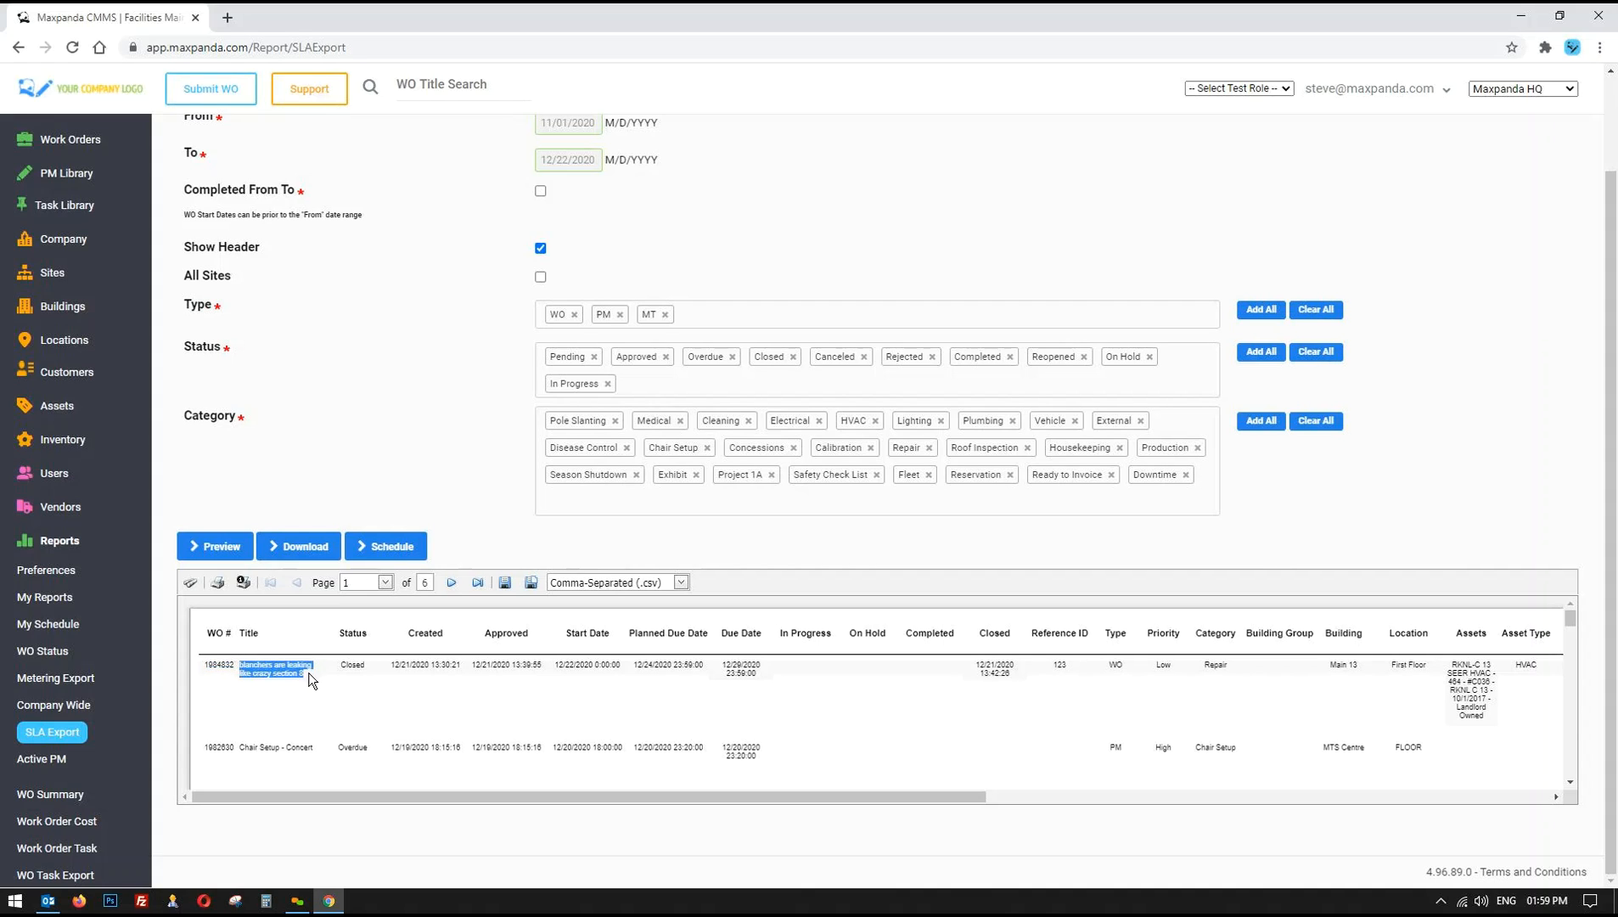
- Examine the first work order's status and its created, approved, start, due and closed dates in the report preview
{"action": "left_click", "coordinate": [280, 664]}
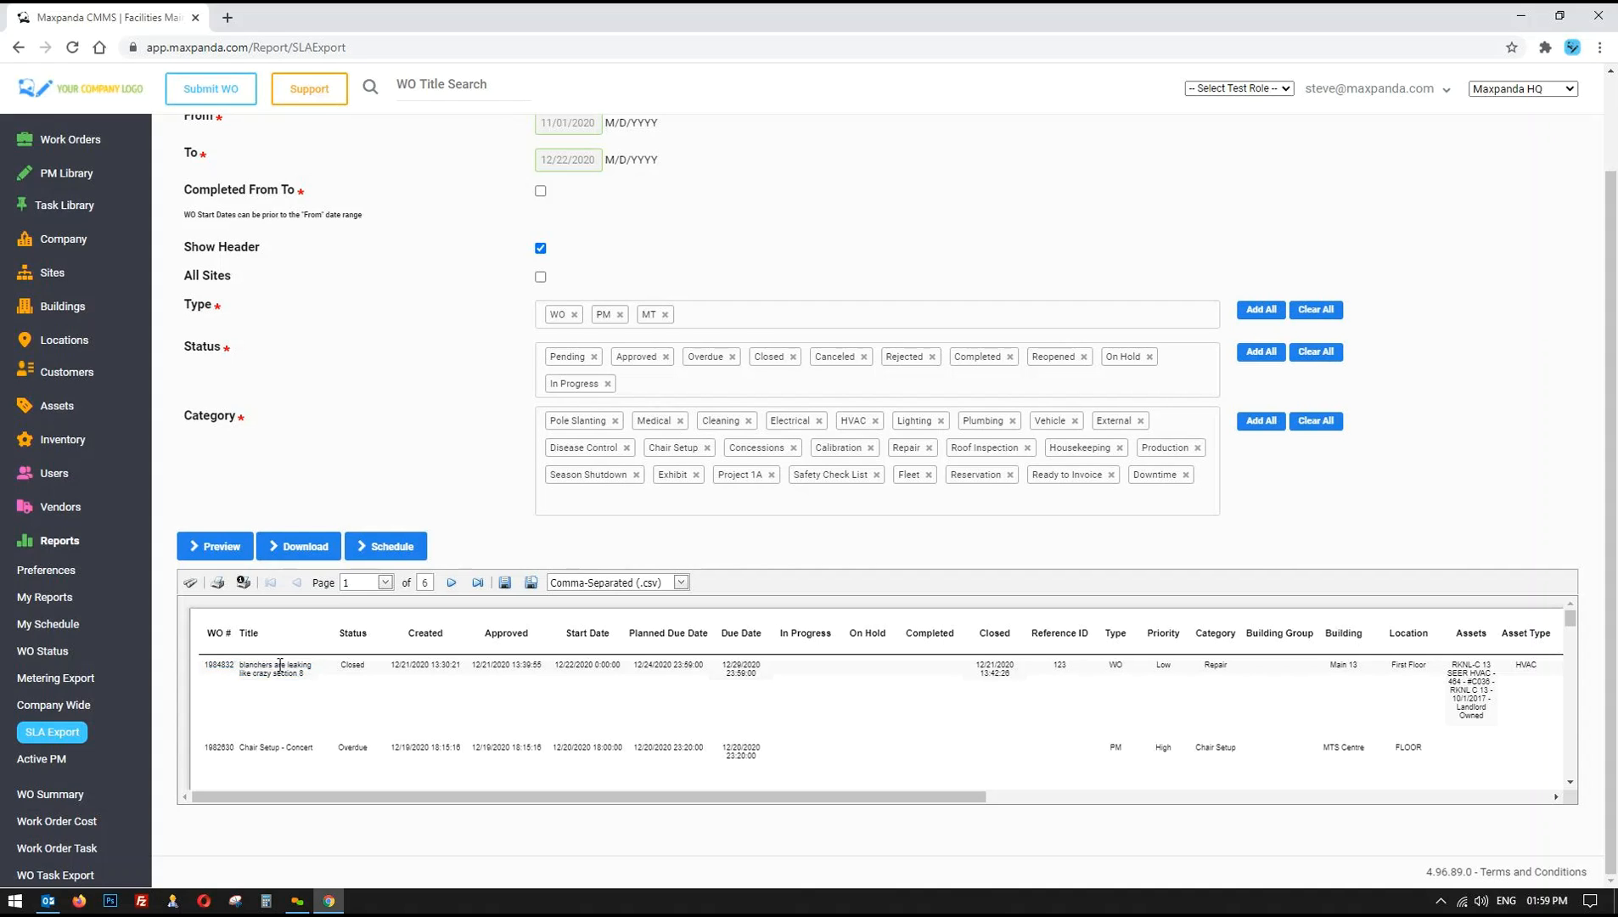
{"action": "double_click", "coordinate": [344, 666]}
{"action": "left_click_drag", "start_coordinate": [392, 665], "coordinate": [461, 666]}
{"action": "left_click", "coordinate": [461, 667]}
{"action": "left_click_drag", "start_coordinate": [472, 665], "coordinate": [516, 664]}
{"action": "left_click", "coordinate": [551, 663]}
{"action": "left_click_drag", "start_coordinate": [636, 664], "coordinate": [700, 663]}
{"action": "left_click", "coordinate": [704, 664]}
{"action": "triple_click", "coordinate": [700, 633]}
{"action": "left_click_drag", "start_coordinate": [722, 633], "coordinate": [983, 665]}
- Examine the first work order's remaining report columns, from asset, staff and notes through hours, labor, parts and invoice costs
{"action": "left_click_drag", "start_coordinate": [910, 795], "coordinate": [1348, 799]}
{"action": "left_click_drag", "start_coordinate": [288, 671], "coordinate": [1451, 677]}
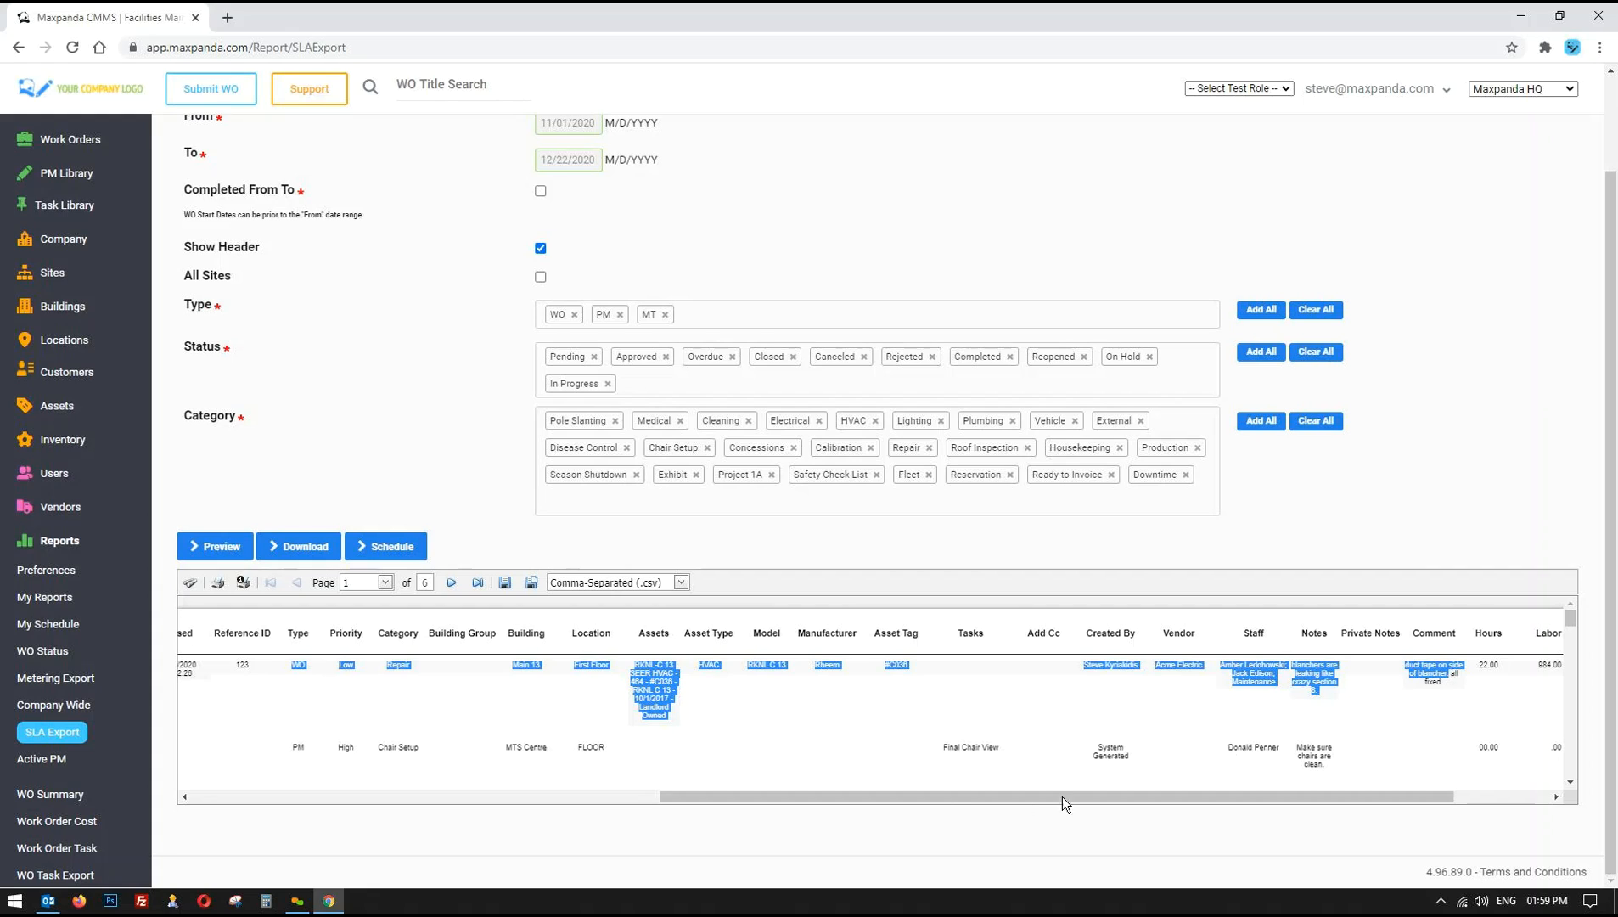
{"action": "left_click_drag", "start_coordinate": [947, 798], "coordinate": [1174, 798]}
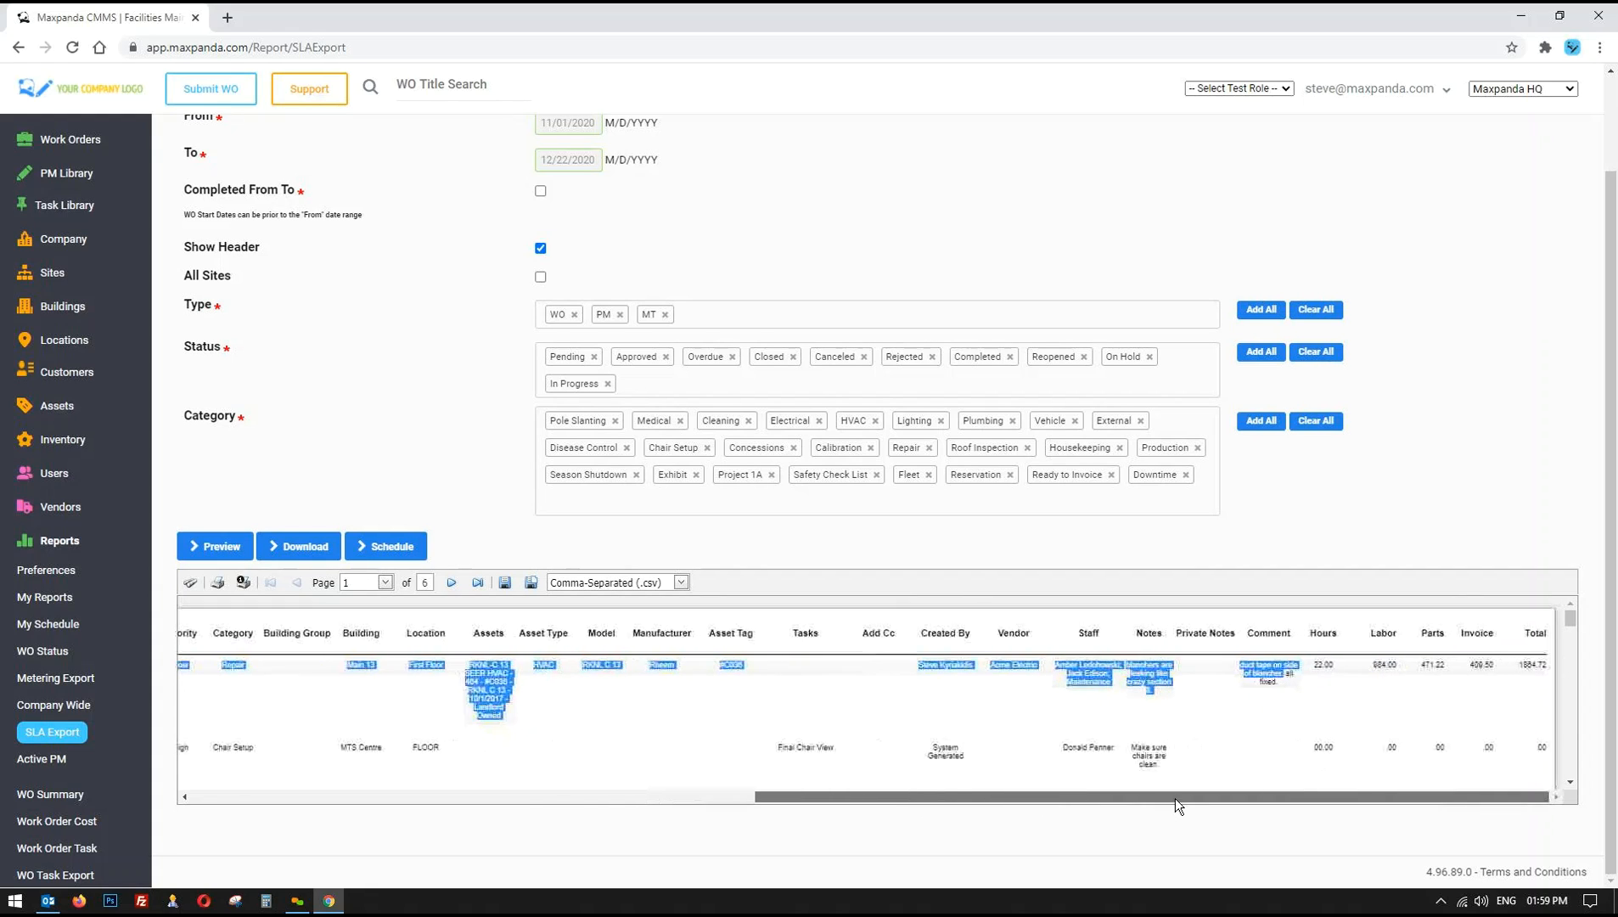
{"action": "left_click", "coordinate": [1344, 692]}
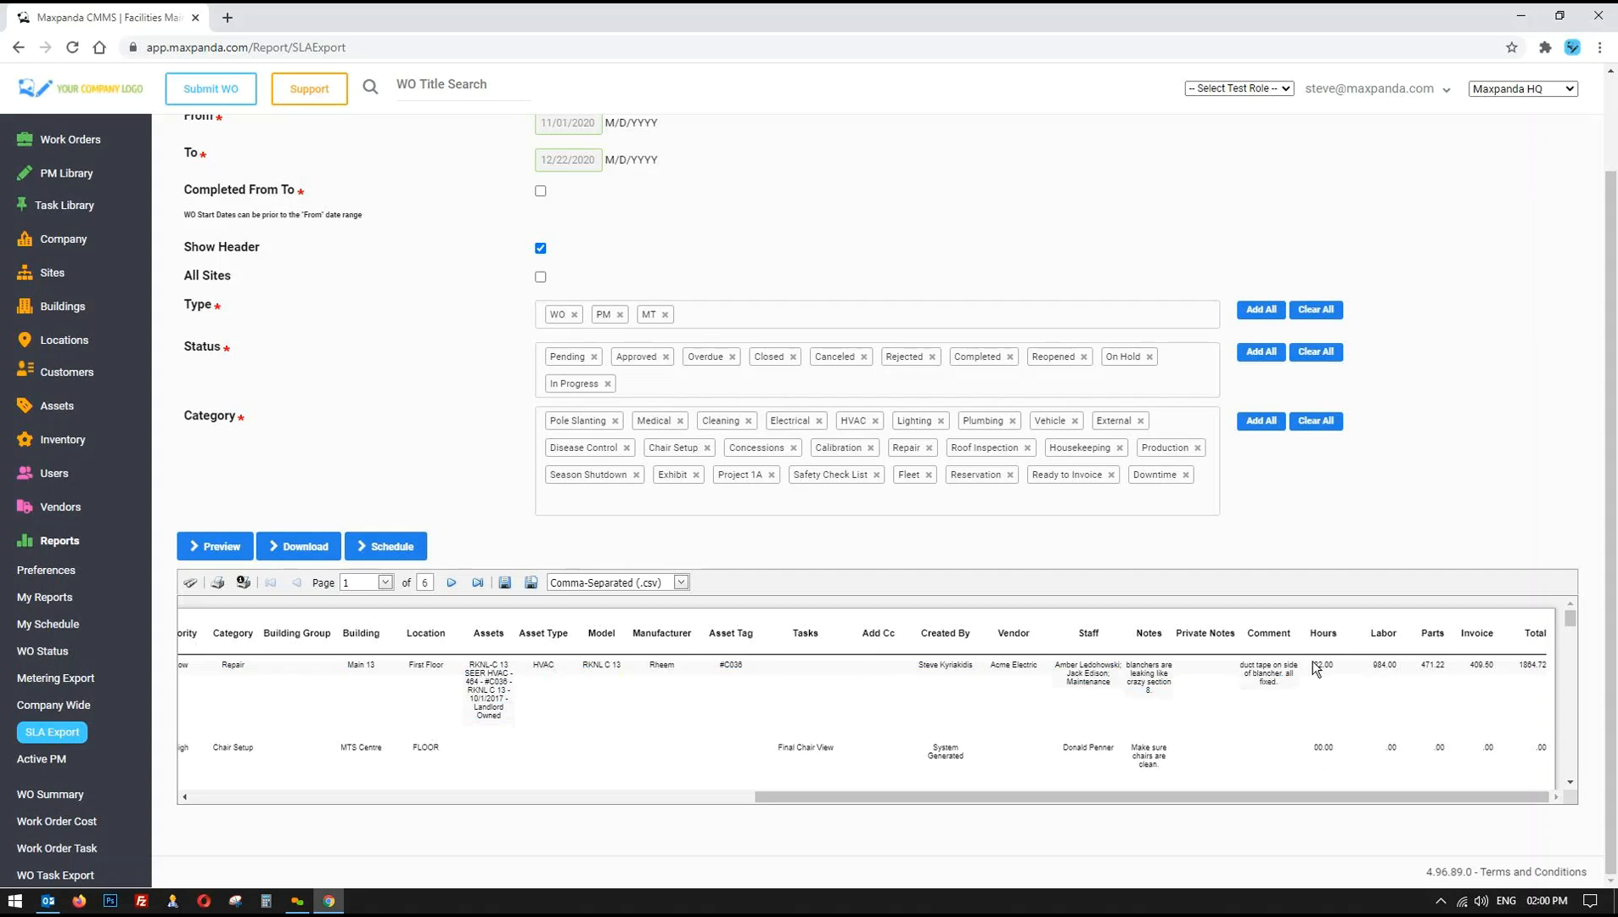
{"action": "left_click_drag", "start_coordinate": [1314, 665], "coordinate": [1336, 671]}
{"action": "left_click", "coordinate": [1336, 671]}
{"action": "double_click", "coordinate": [1371, 669]}
{"action": "double_click", "coordinate": [1474, 668]}
{"action": "left_click_drag", "start_coordinate": [904, 793], "coordinate": [249, 789]}
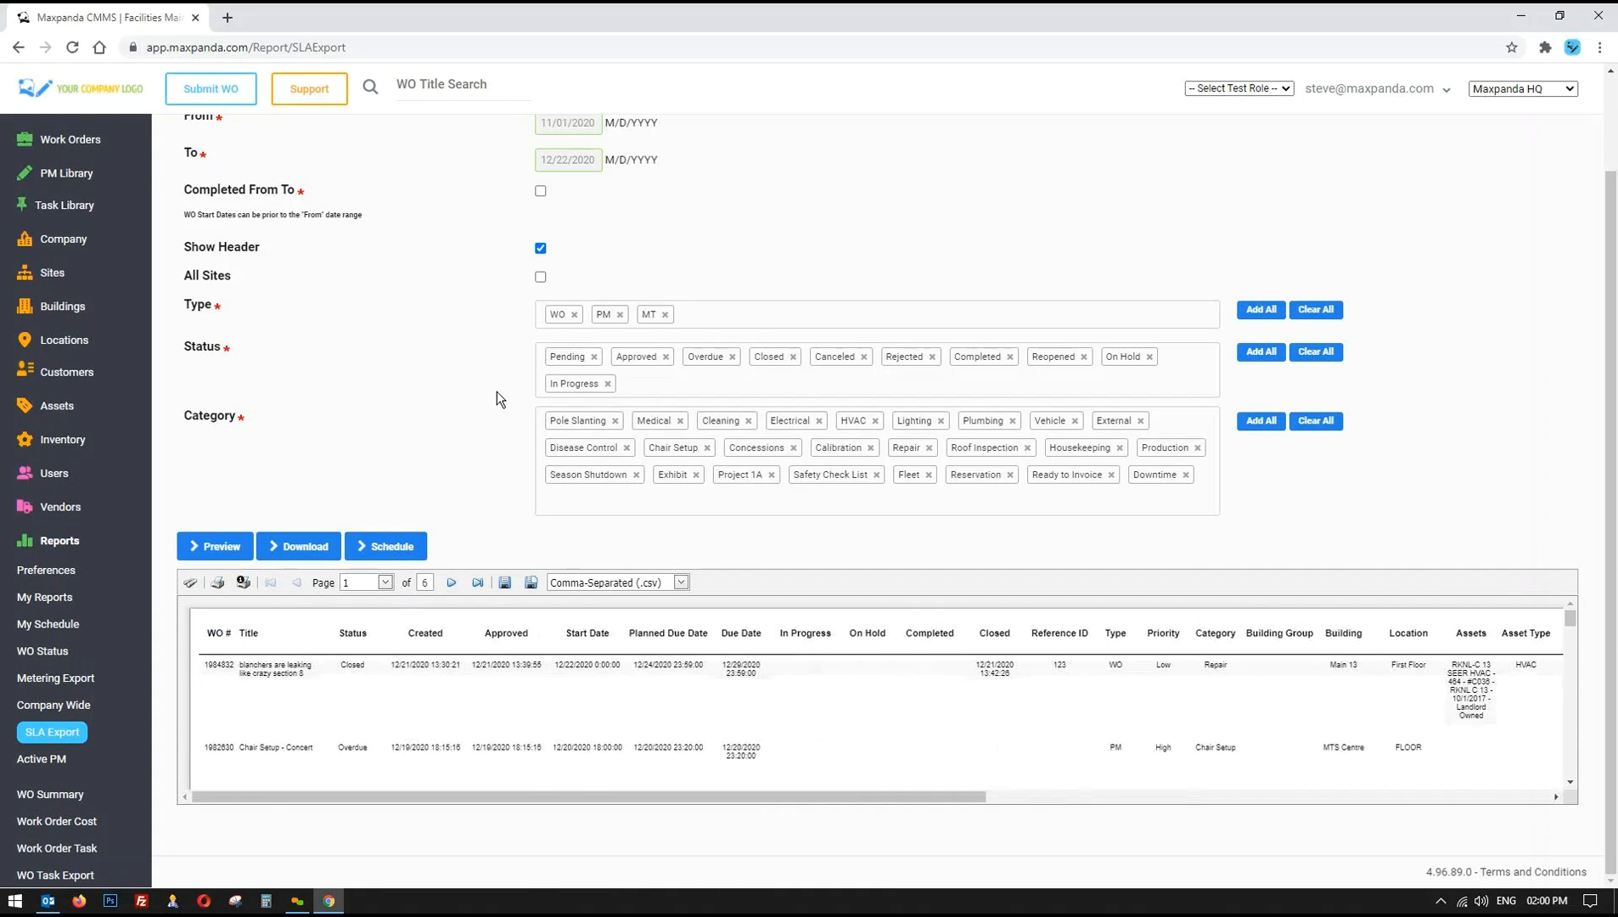
{"action": "scroll", "coordinate": [460, 449], "scroll_direction": "up", "scroll_amount": 2}
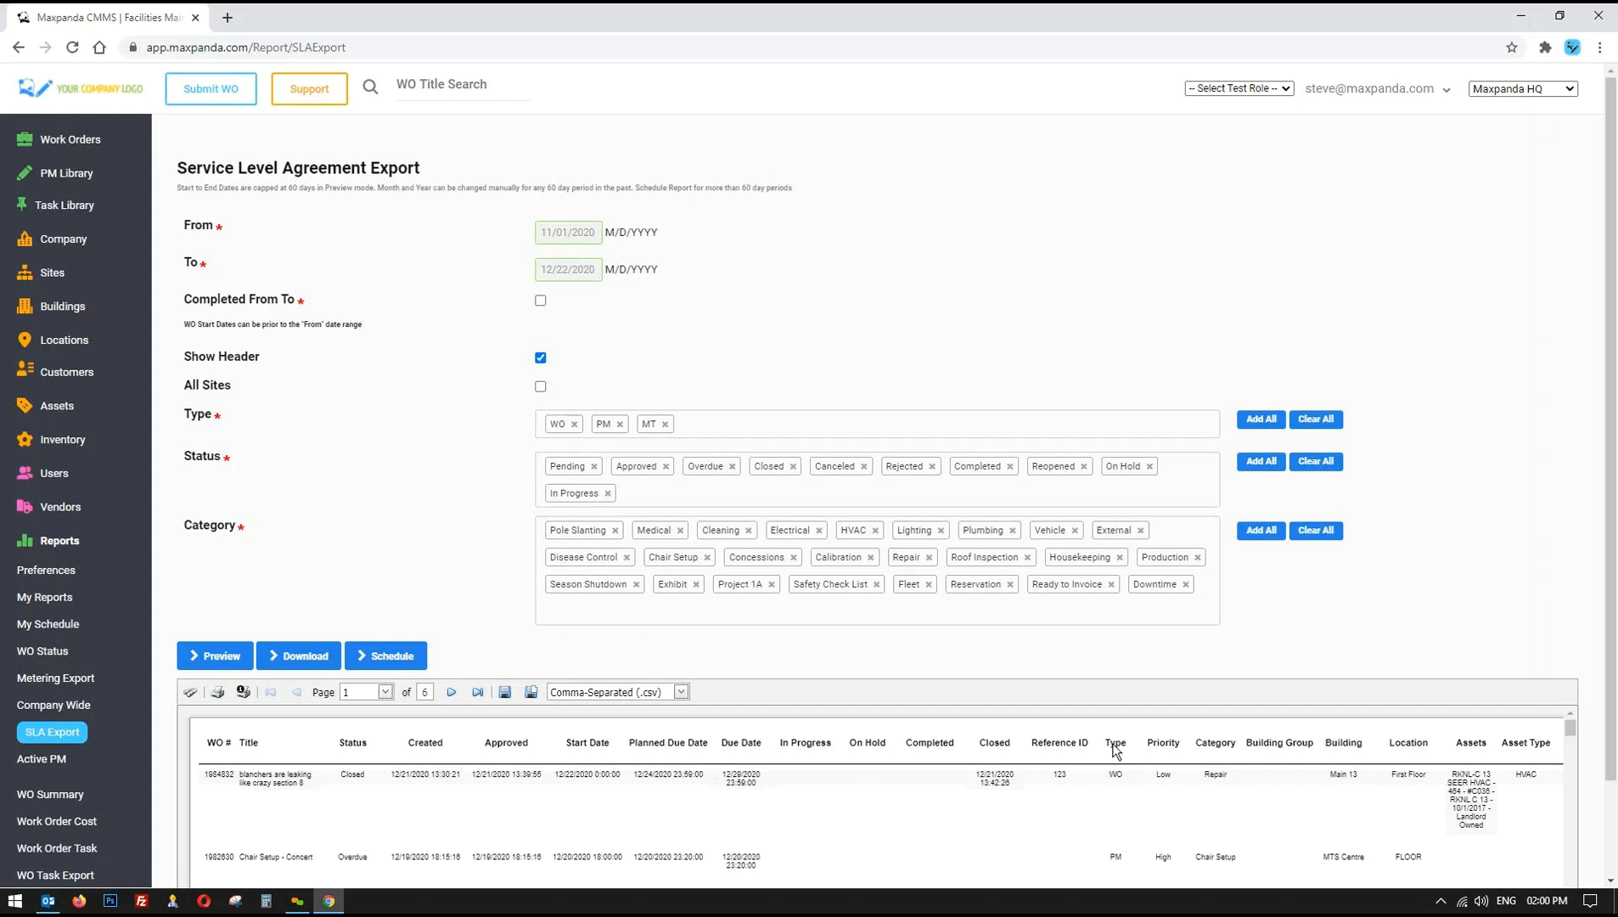
{"action": "scroll", "coordinate": [434, 506], "scroll_direction": "down", "scroll_amount": 2}
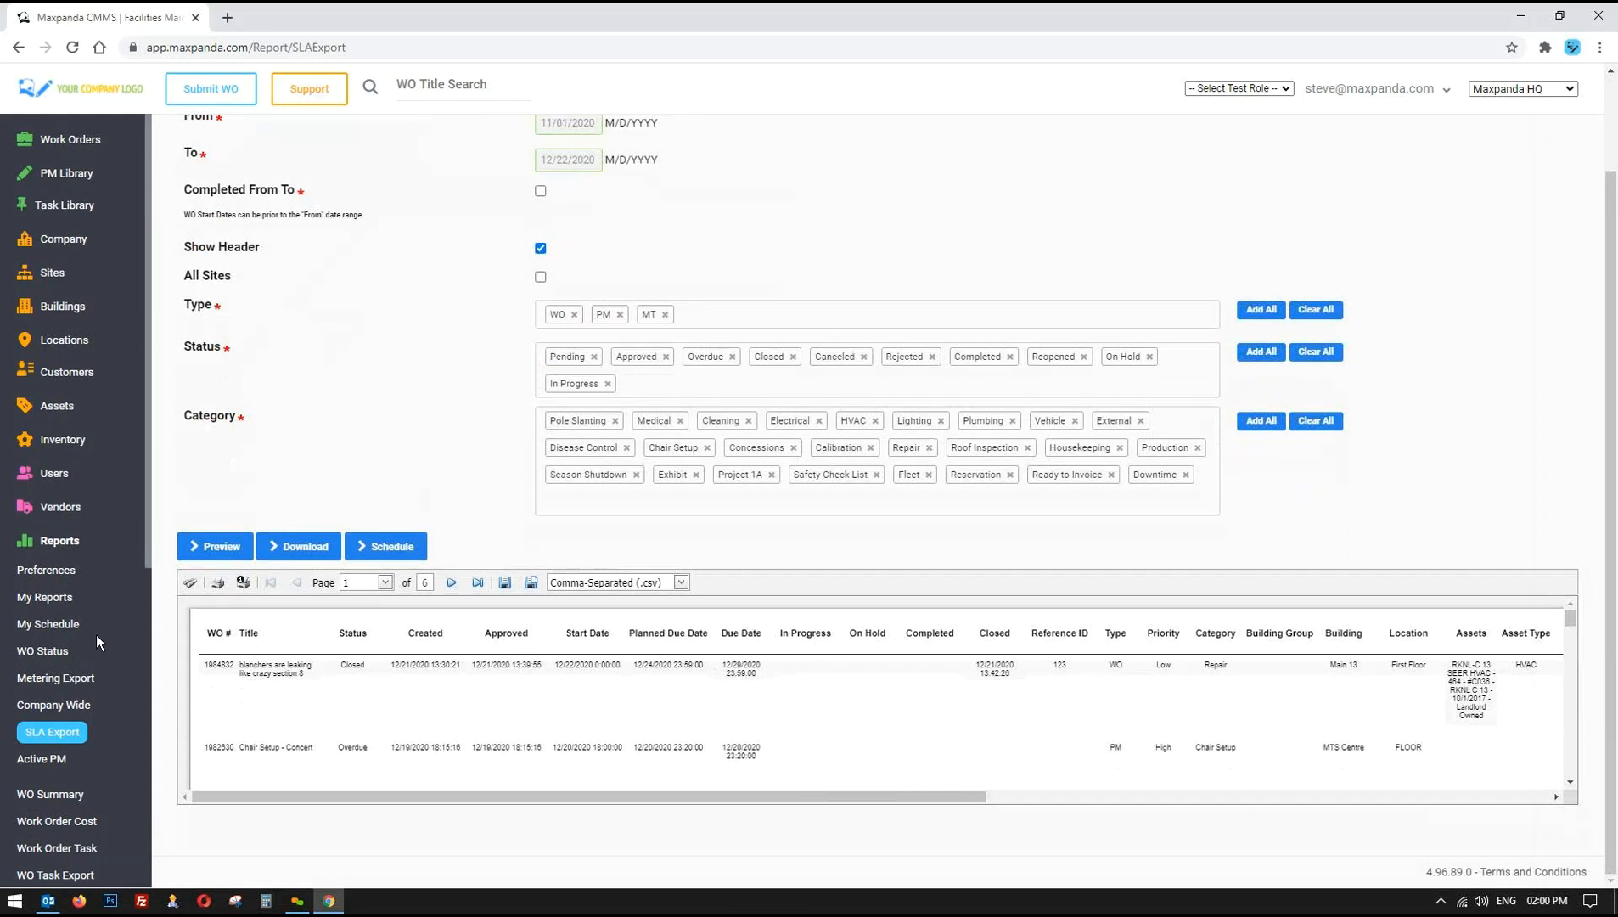
{"action": "scroll", "coordinate": [96, 635], "scroll_direction": "down", "scroll_amount": 2}
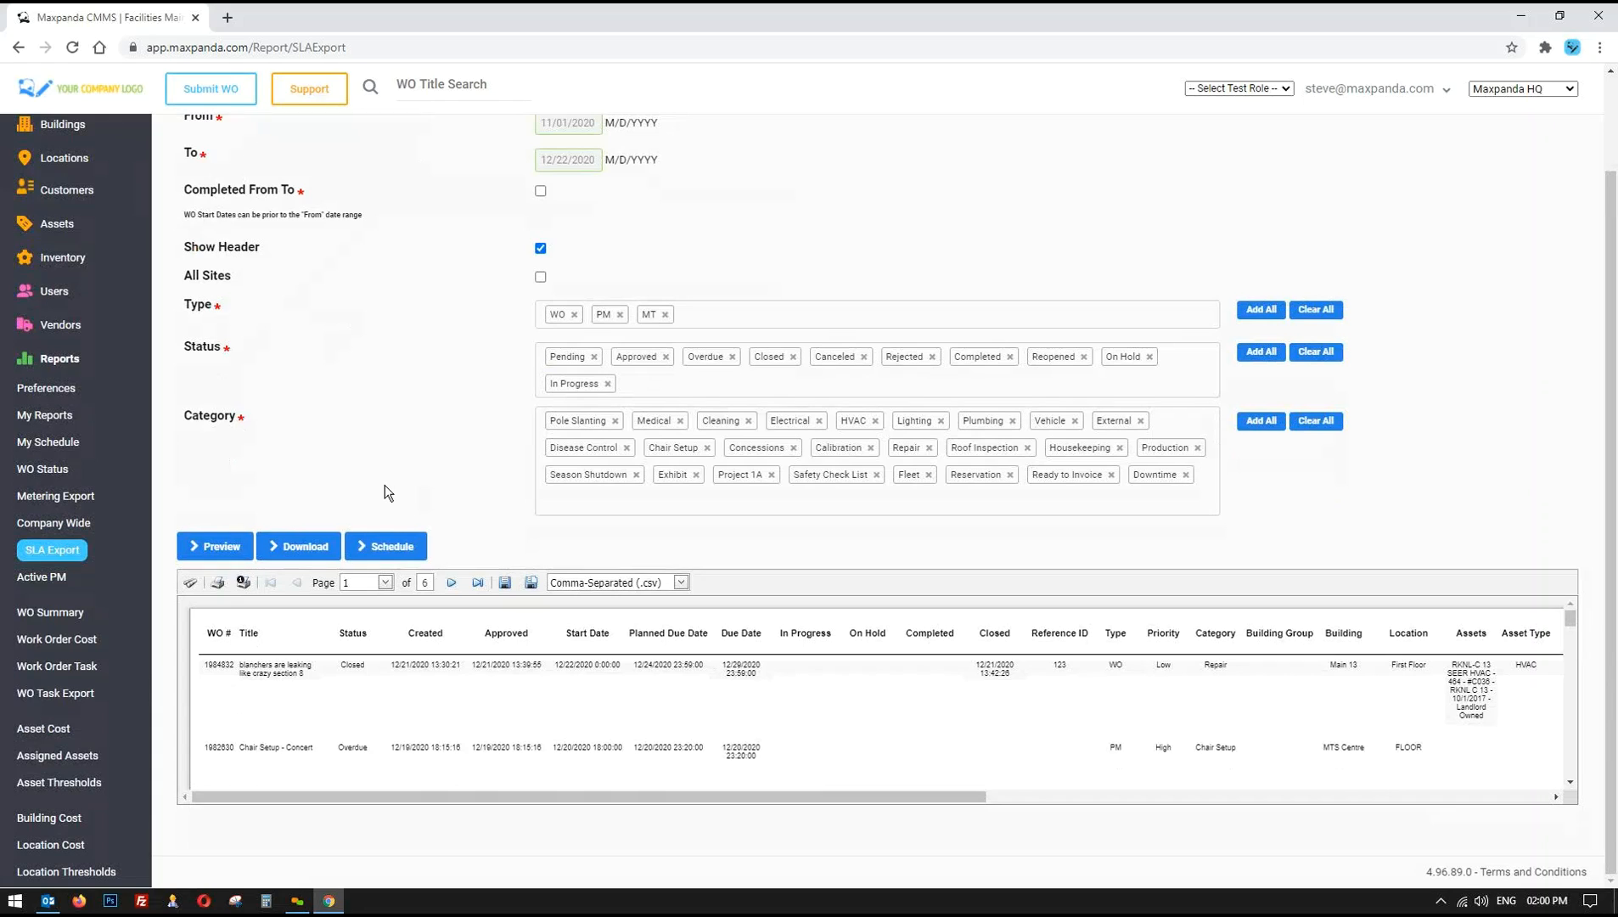
{"action": "left_click", "coordinate": [219, 546]}
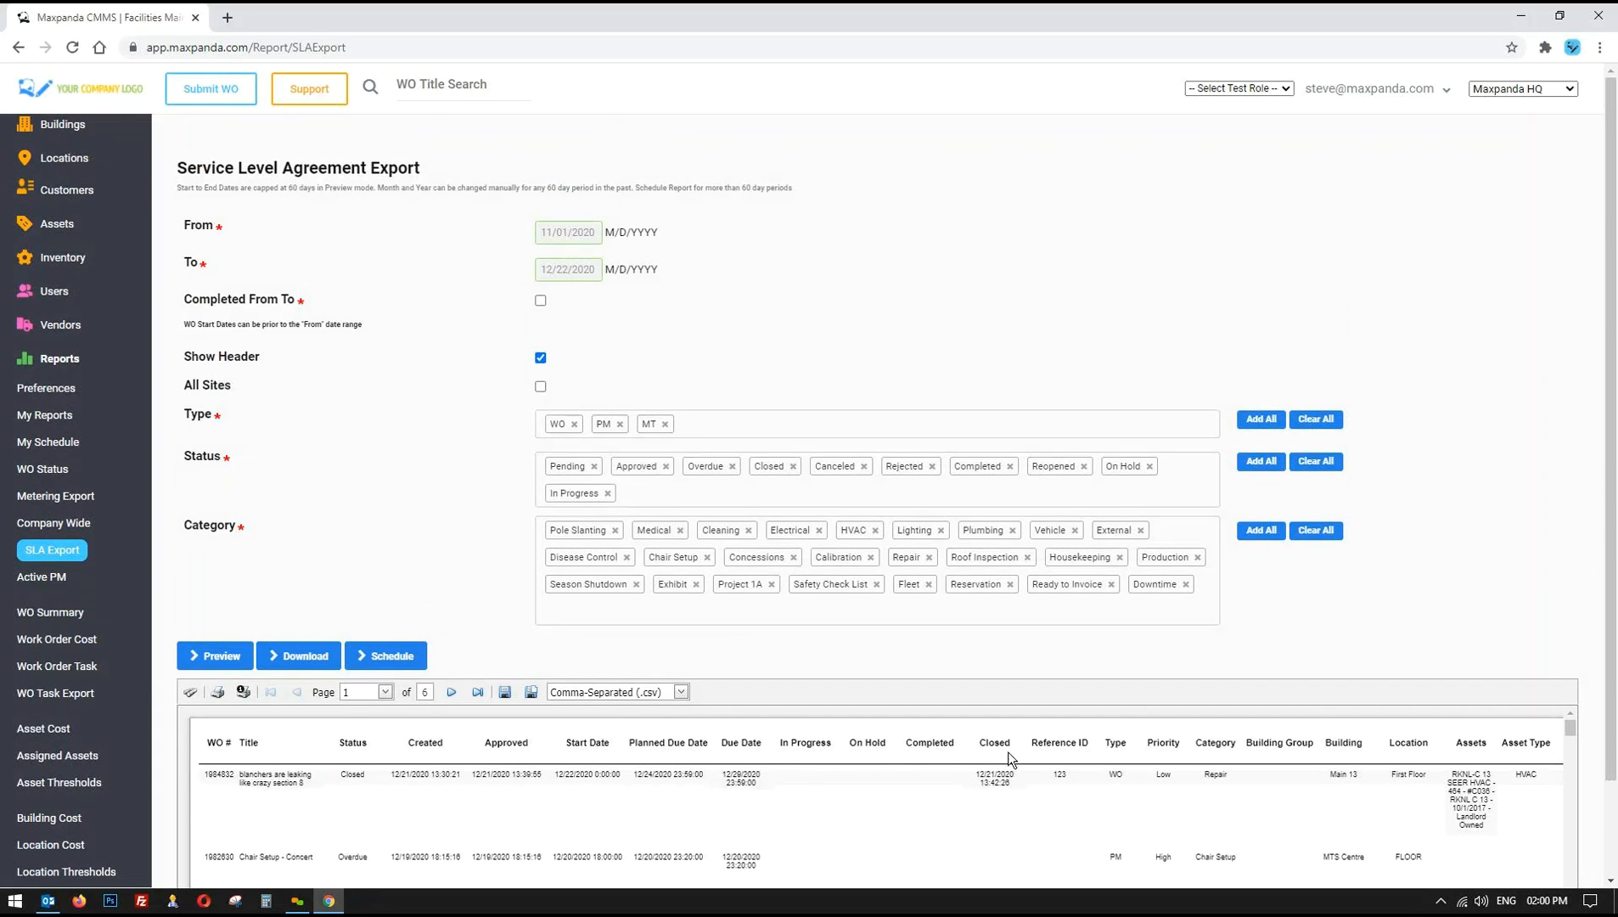
- Open the SLA export's scheduling options and set the recurrence pattern to Monthly - 1st to last day of every Month
{"action": "left_click", "coordinate": [389, 661]}
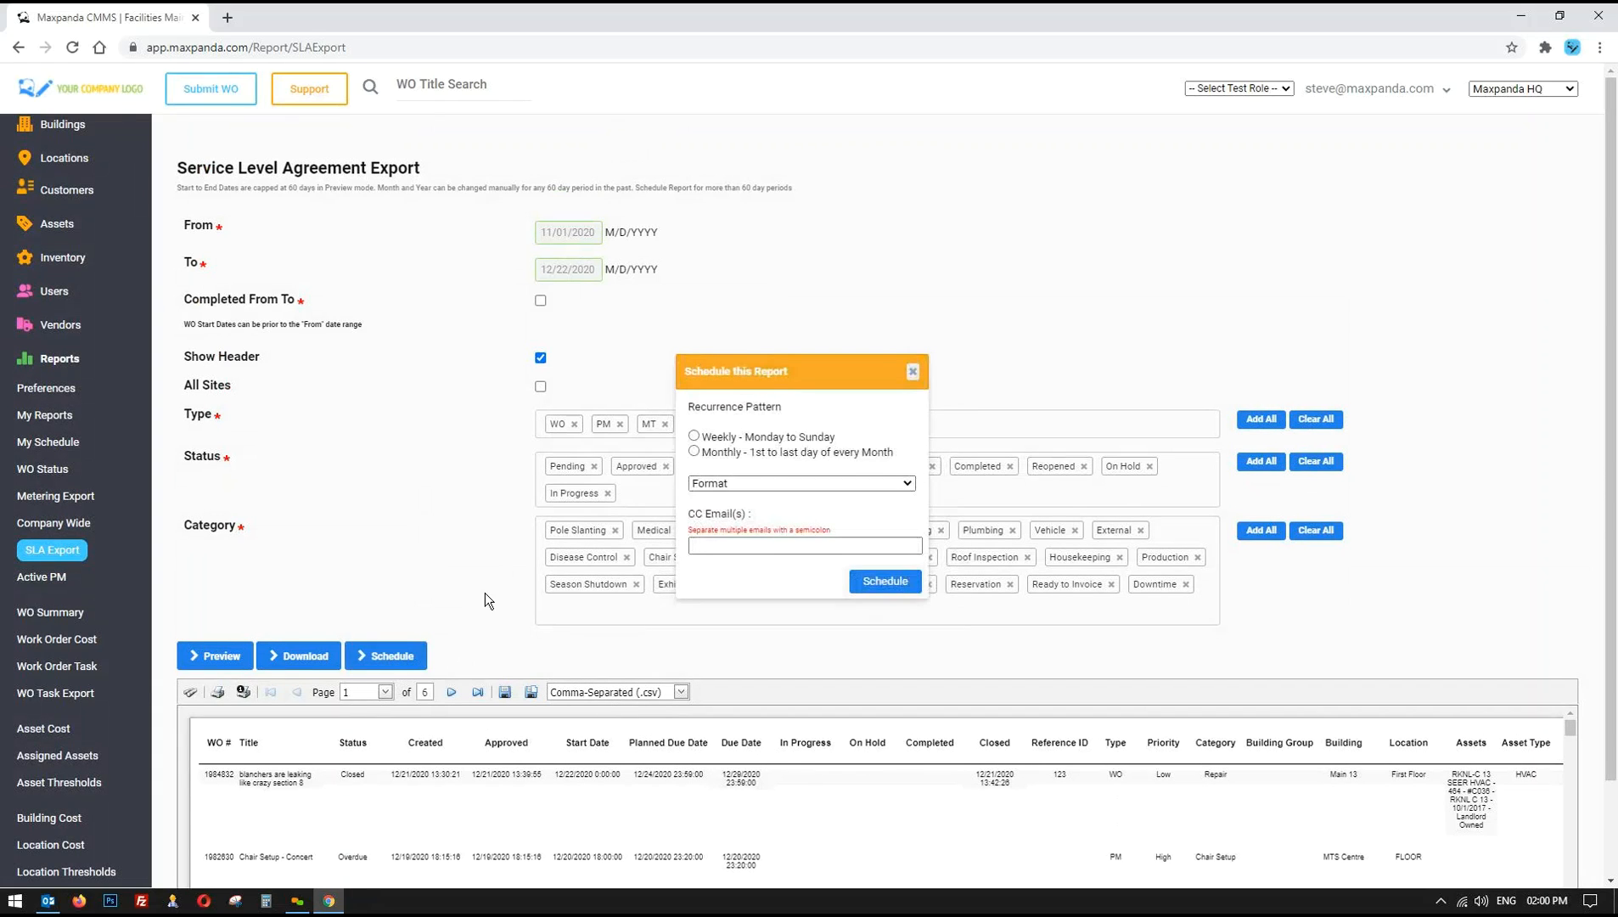
{"action": "left_click", "coordinate": [694, 438]}
{"action": "left_click_drag", "start_coordinate": [745, 436], "coordinate": [860, 437]}
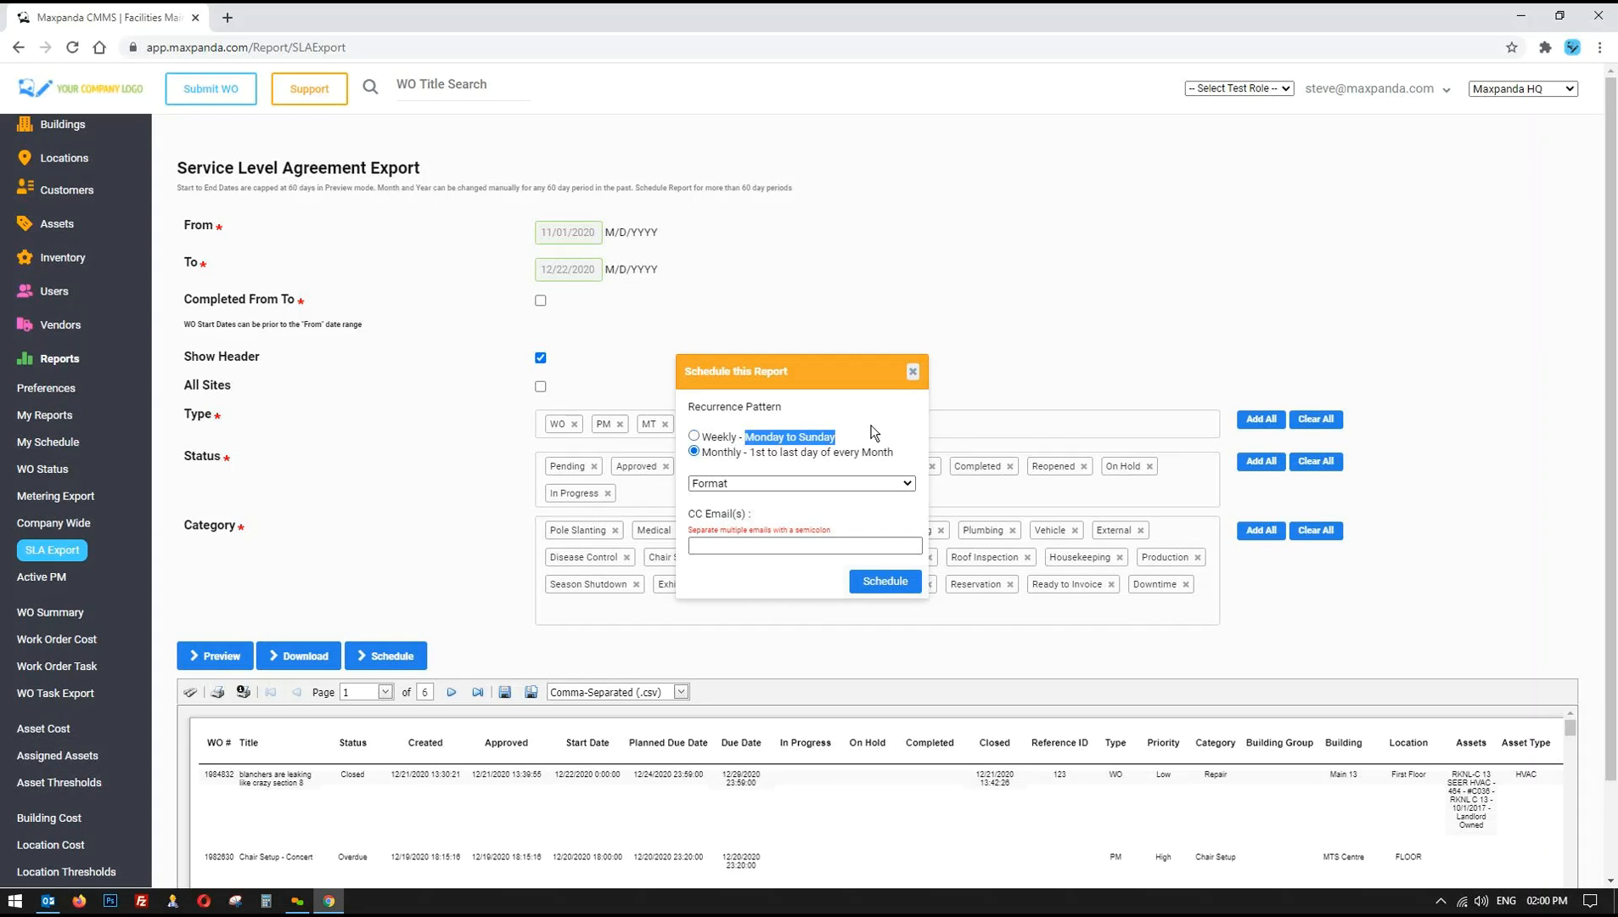
{"action": "left_click", "coordinate": [861, 399]}
{"action": "left_click_drag", "start_coordinate": [713, 437], "coordinate": [814, 435]}
{"action": "left_click_drag", "start_coordinate": [710, 454], "coordinate": [856, 455]}
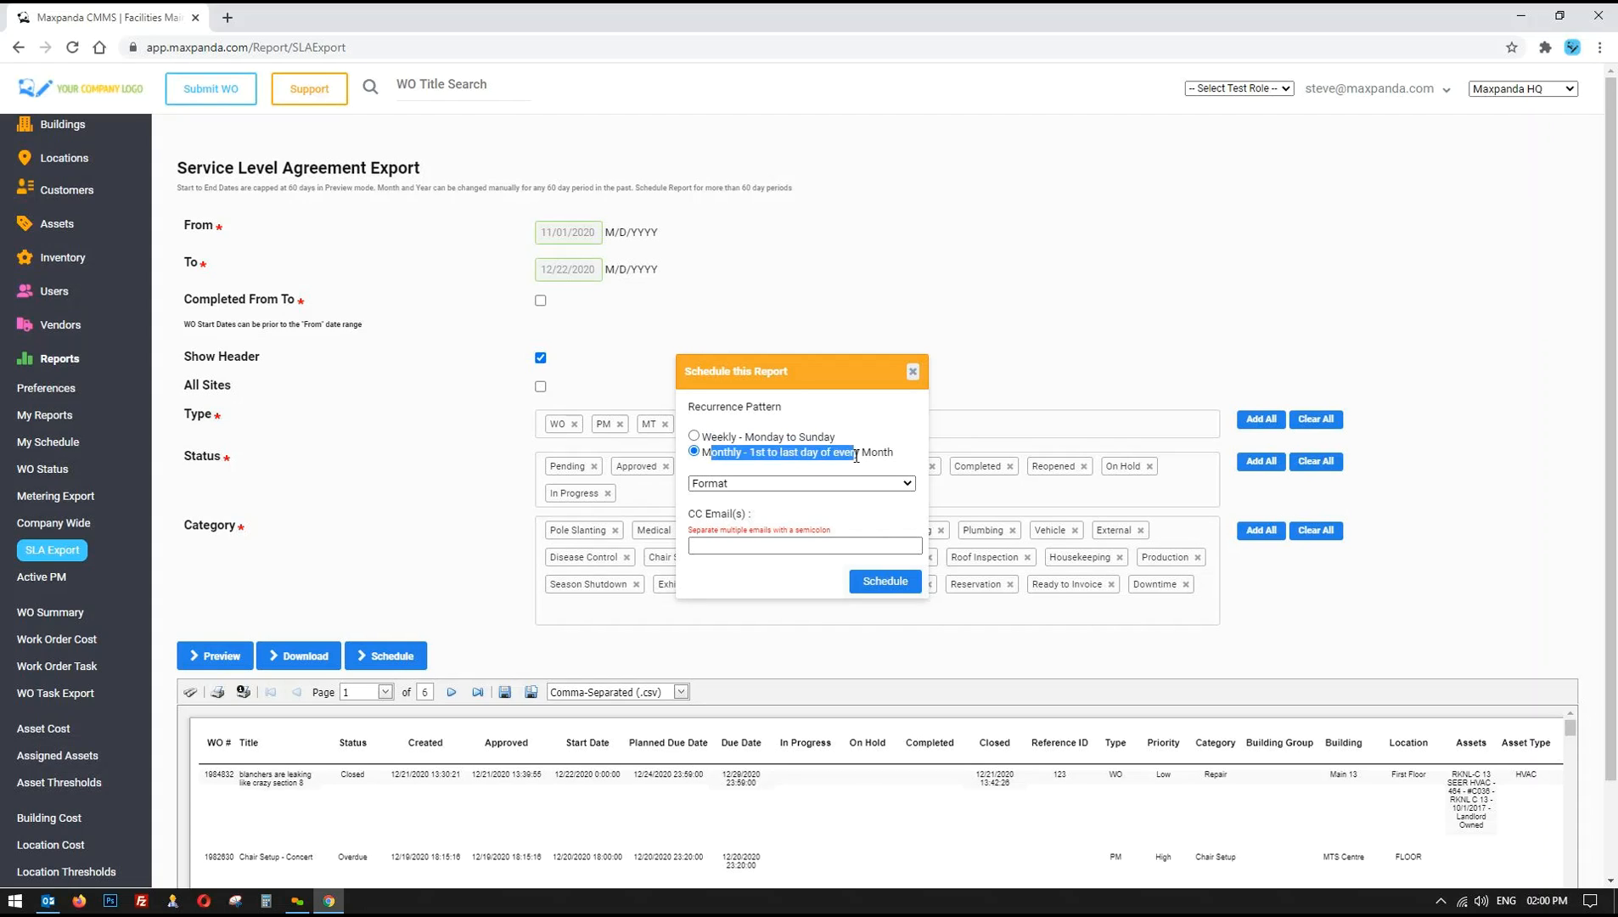
{"action": "left_click", "coordinate": [857, 456]}
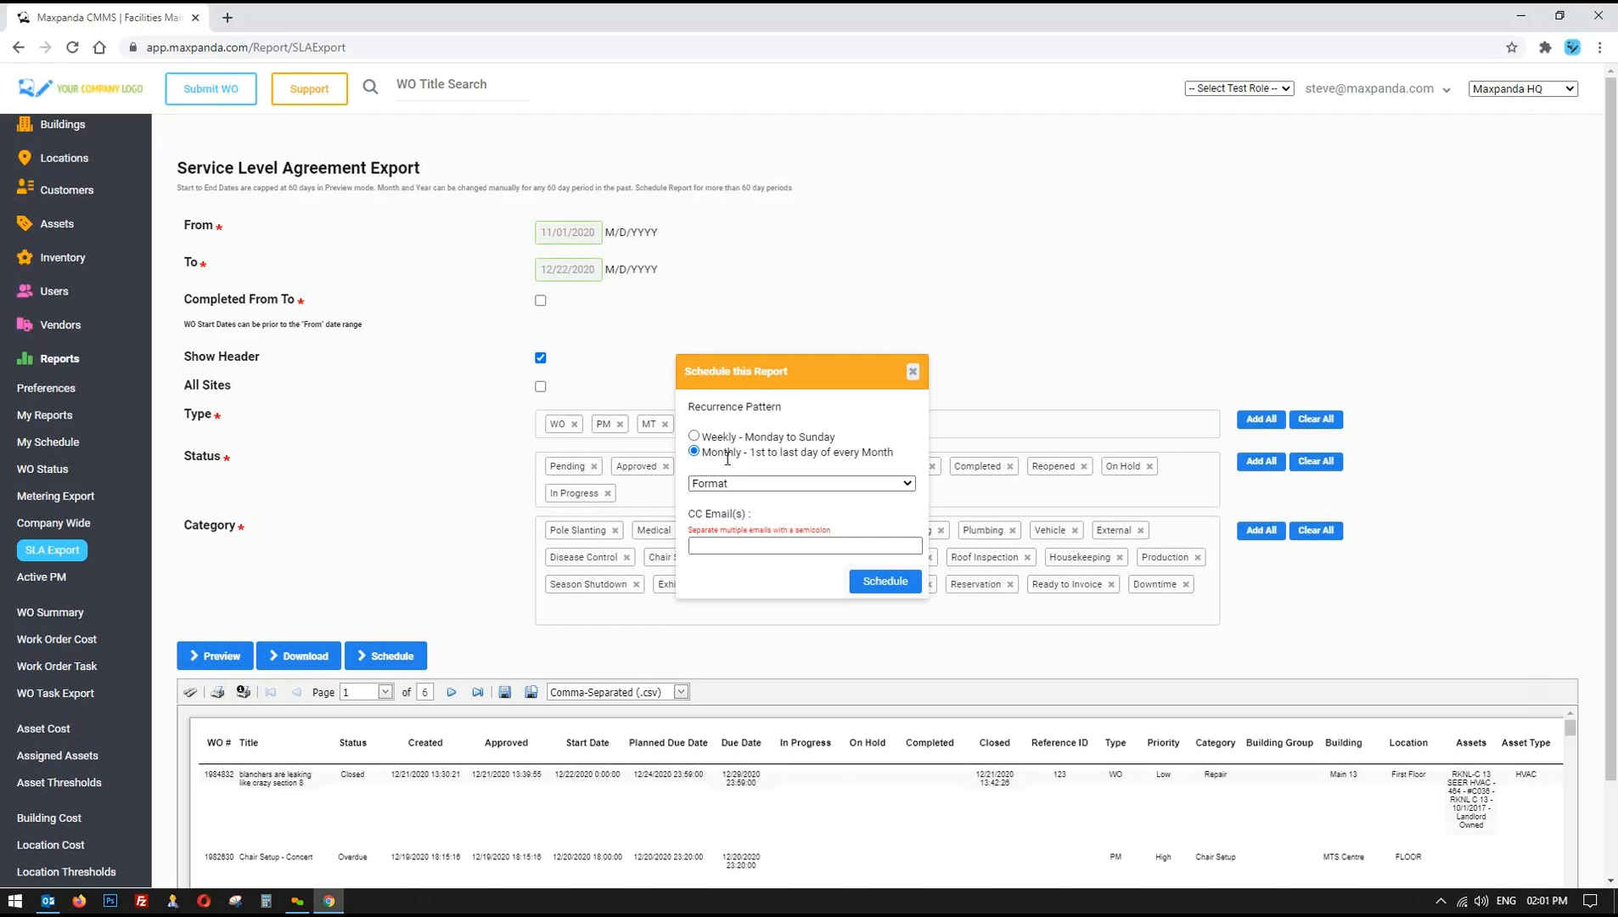
- Set the scheduled report's format to CSV and open the CC Email(s) field for entry
{"action": "left_click", "coordinate": [749, 482]}
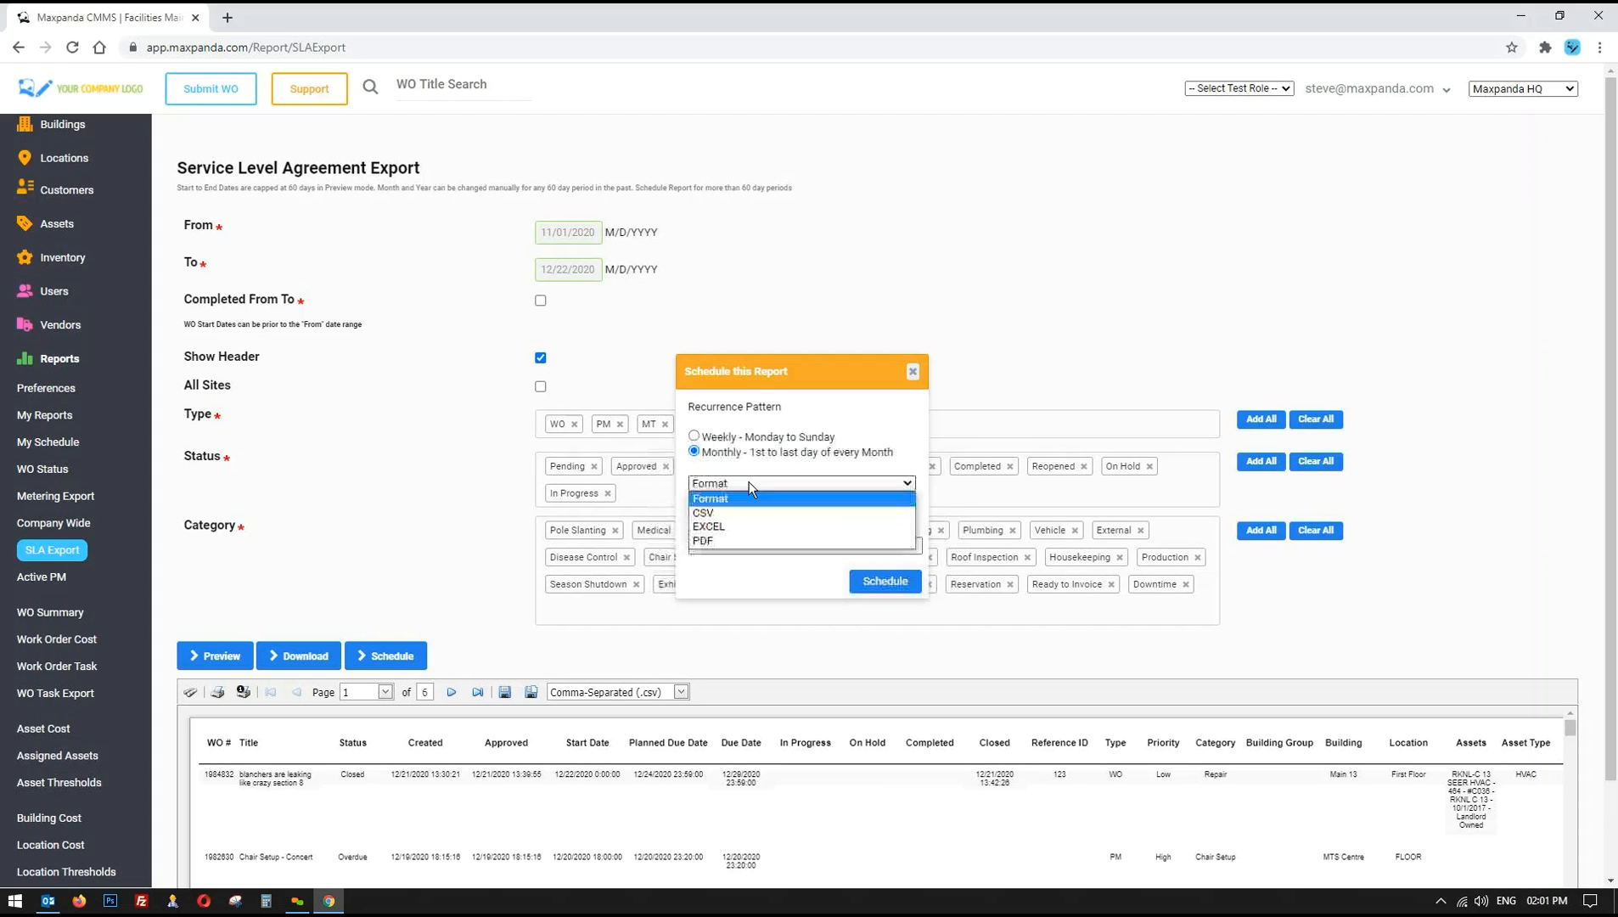
{"action": "left_click", "coordinate": [744, 514]}
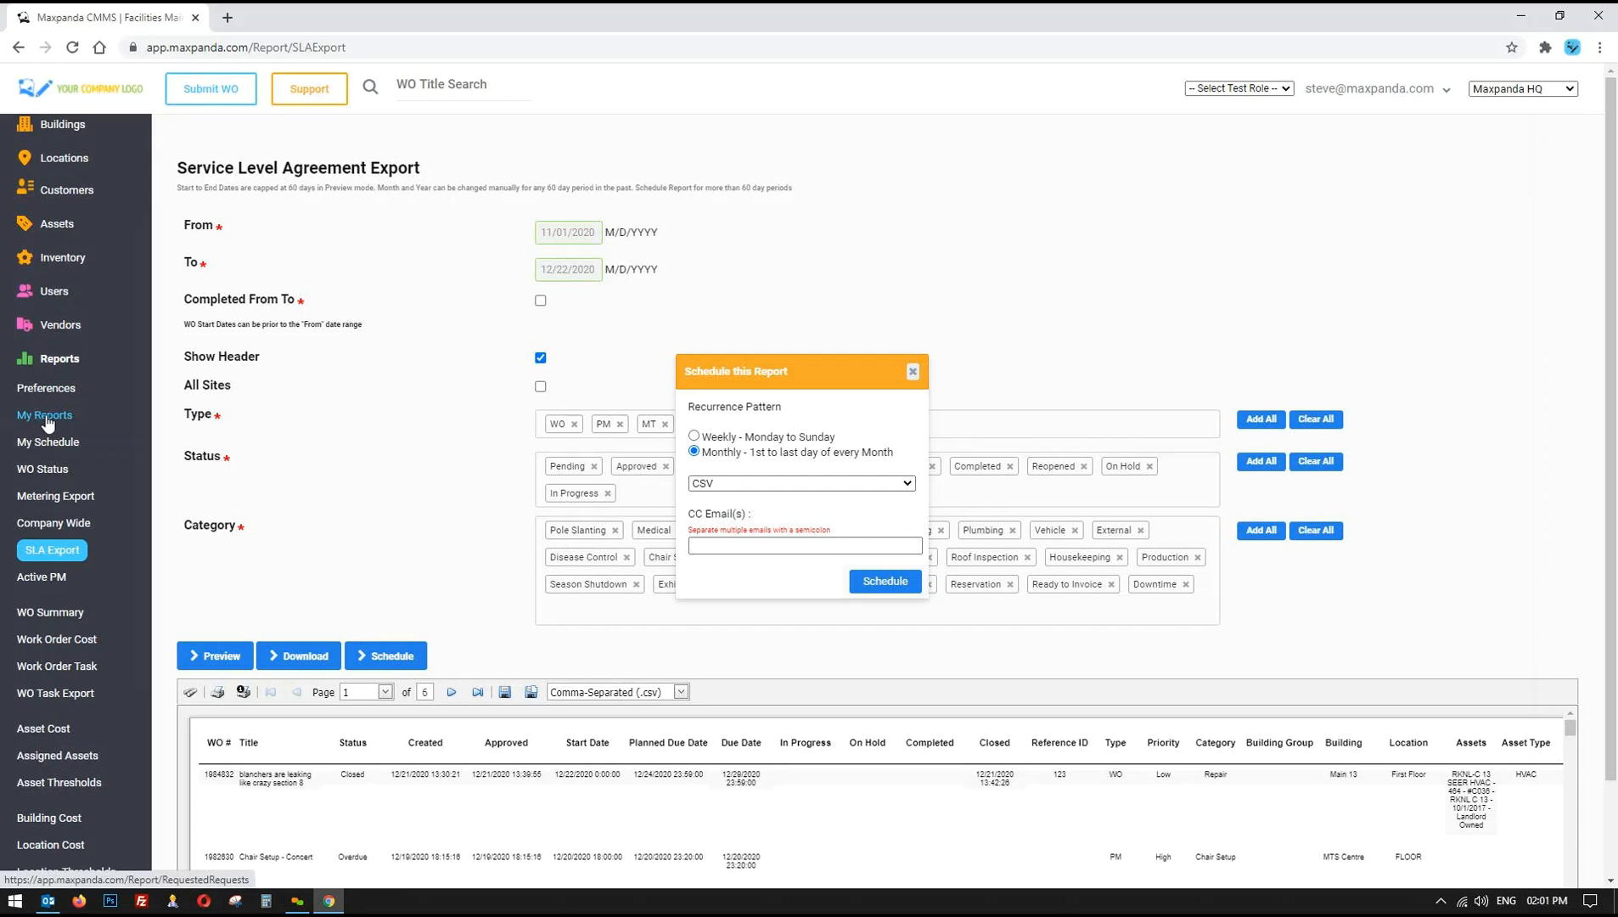
{"action": "left_click", "coordinate": [722, 546]}
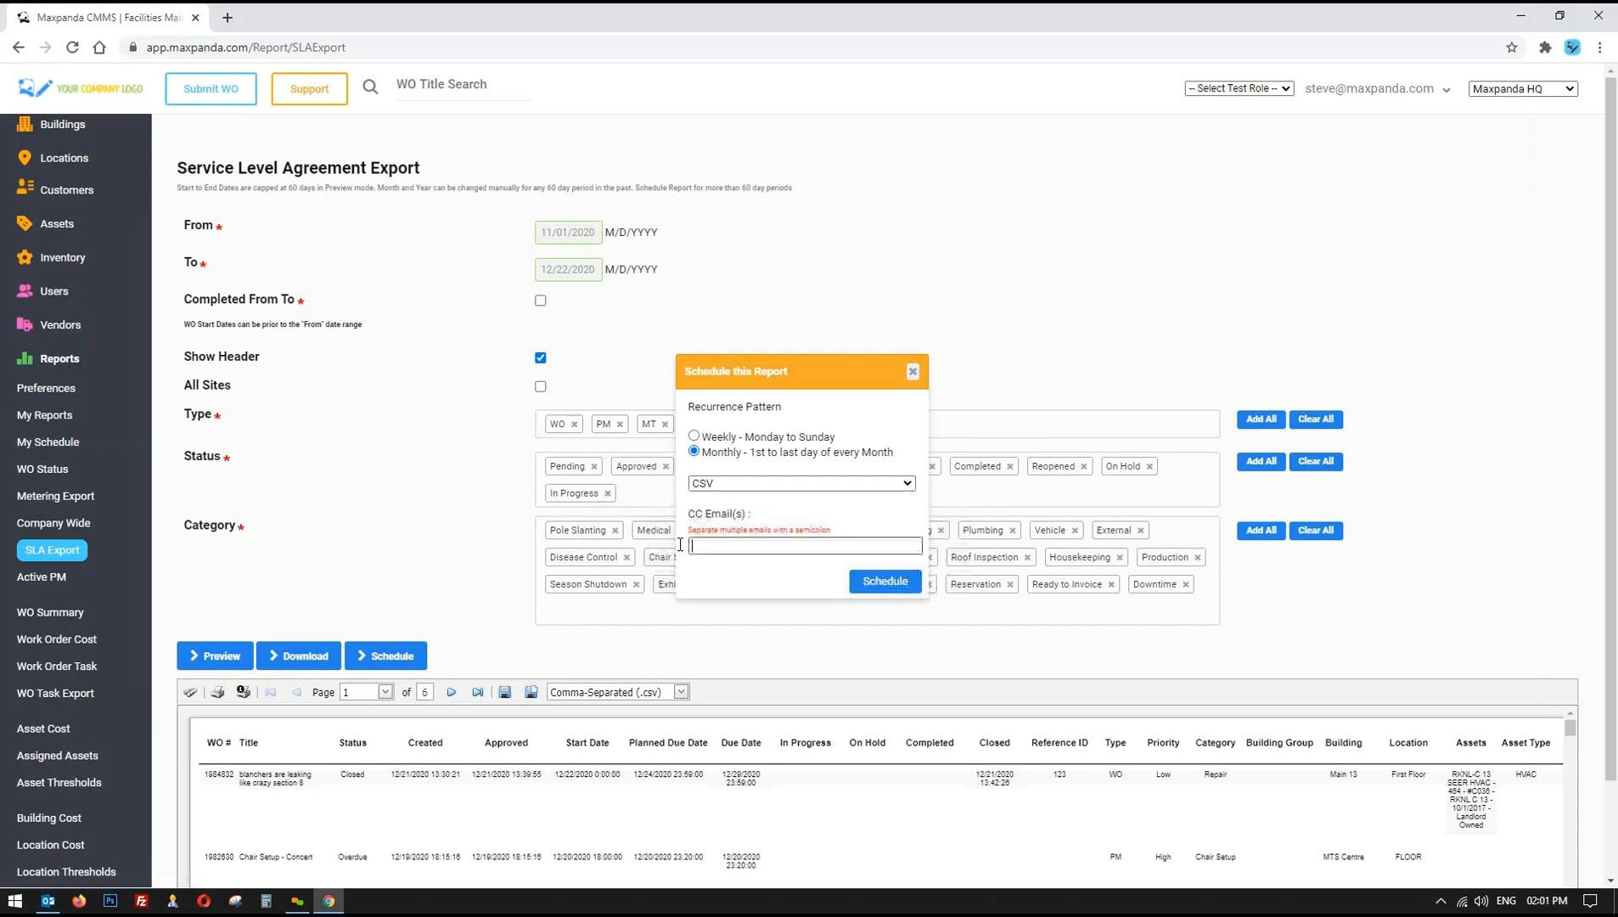